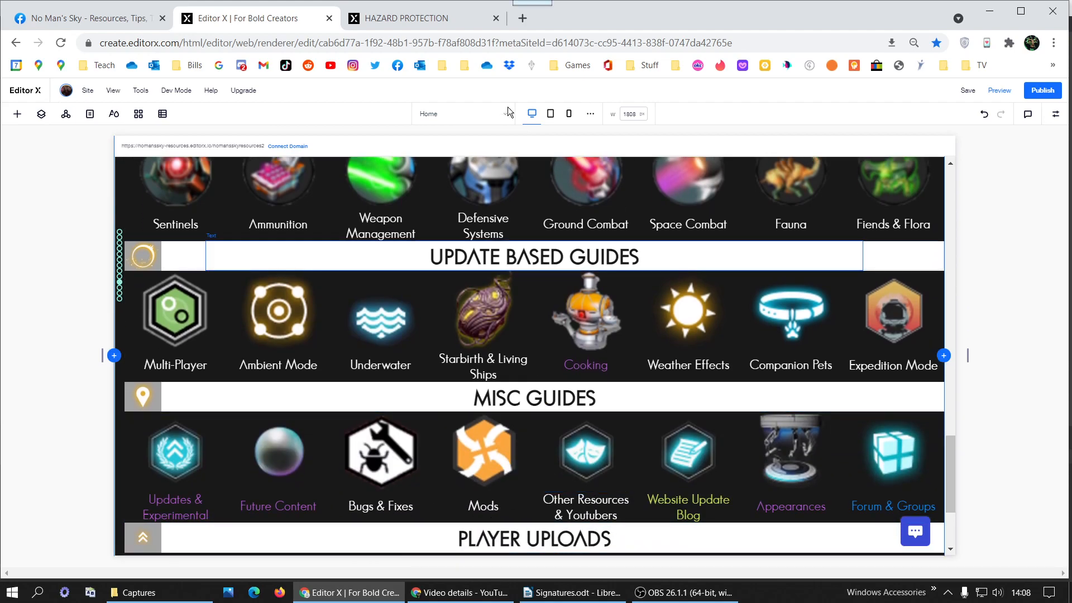
Add a new main page to the site and name it Mods.
left_click(90, 115)
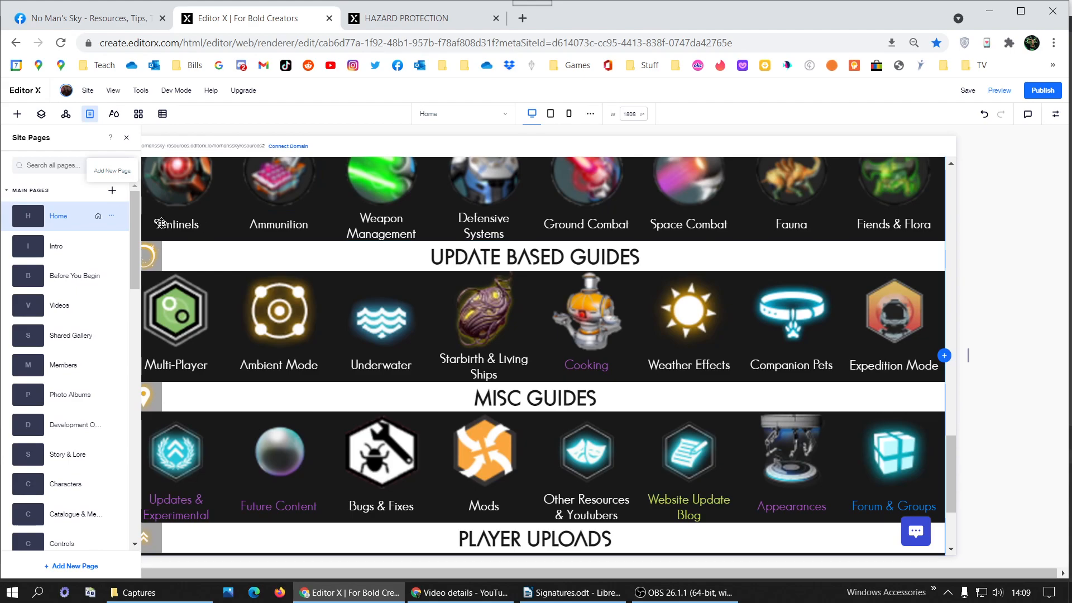
left_click(112, 191)
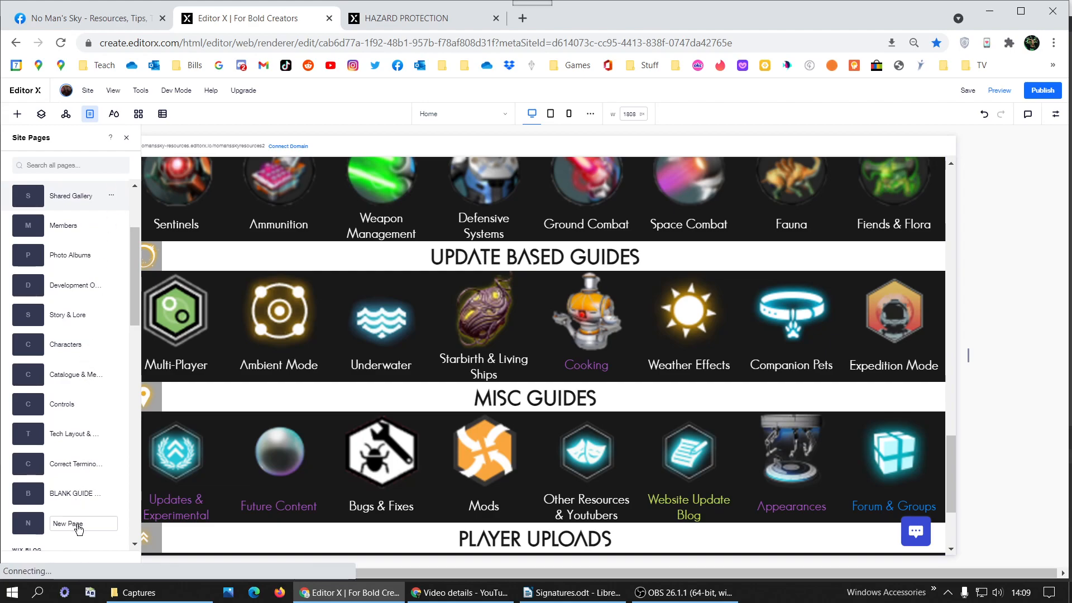
type("Mods")
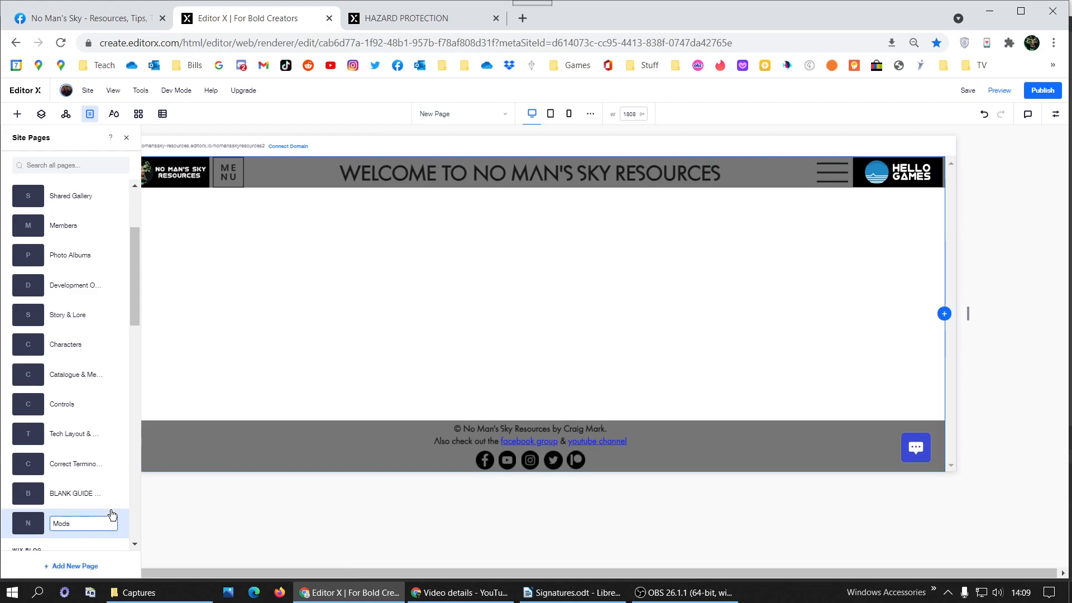
key("Return")
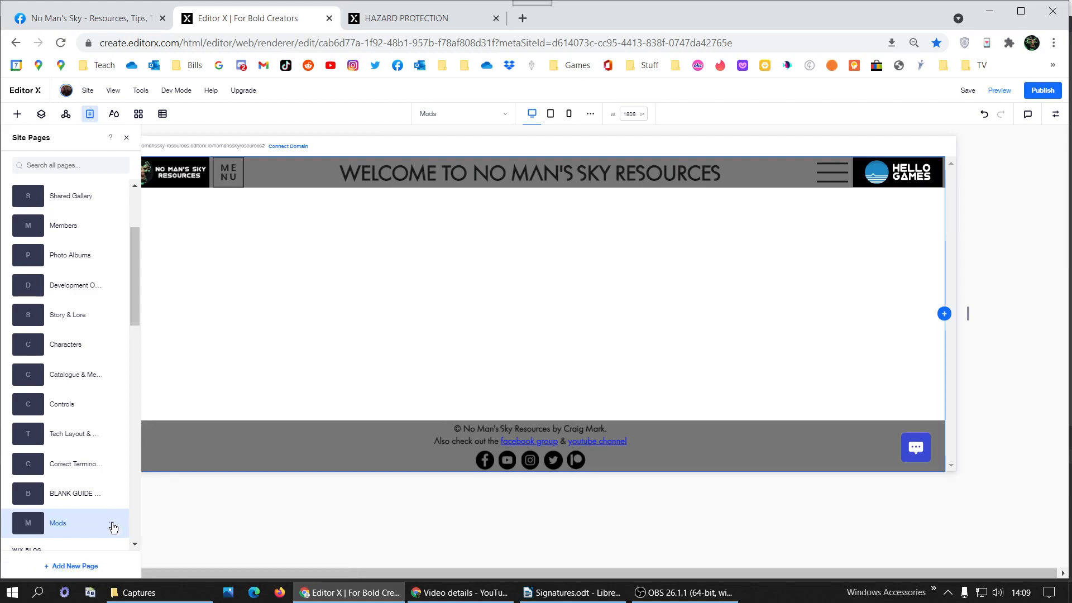
Set the Mods page's URL slug to "mods" in its SEO settings.
left_click(112, 527)
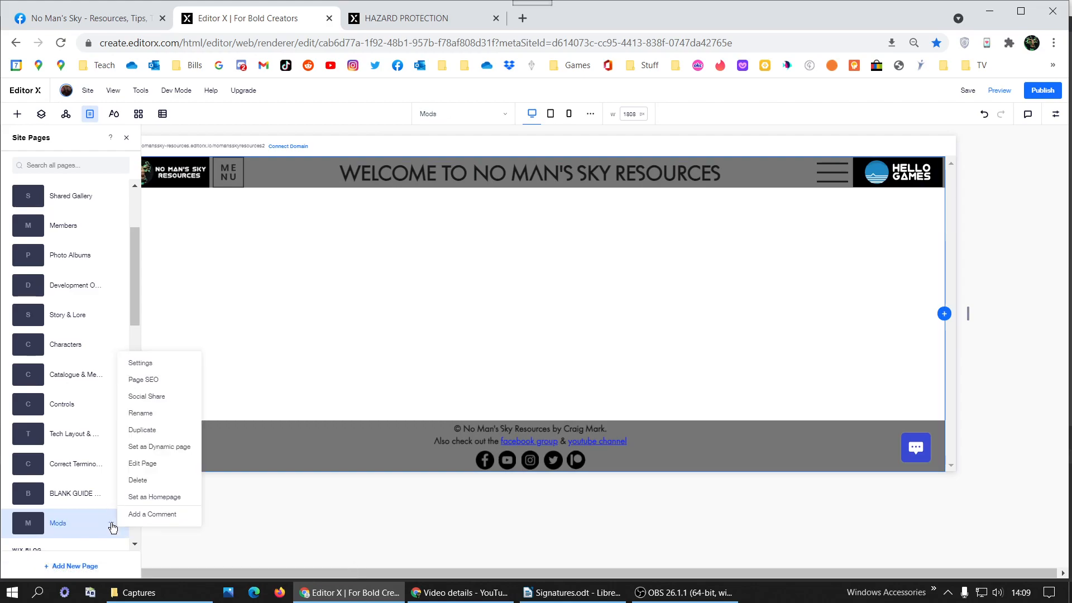
left_click(155, 380)
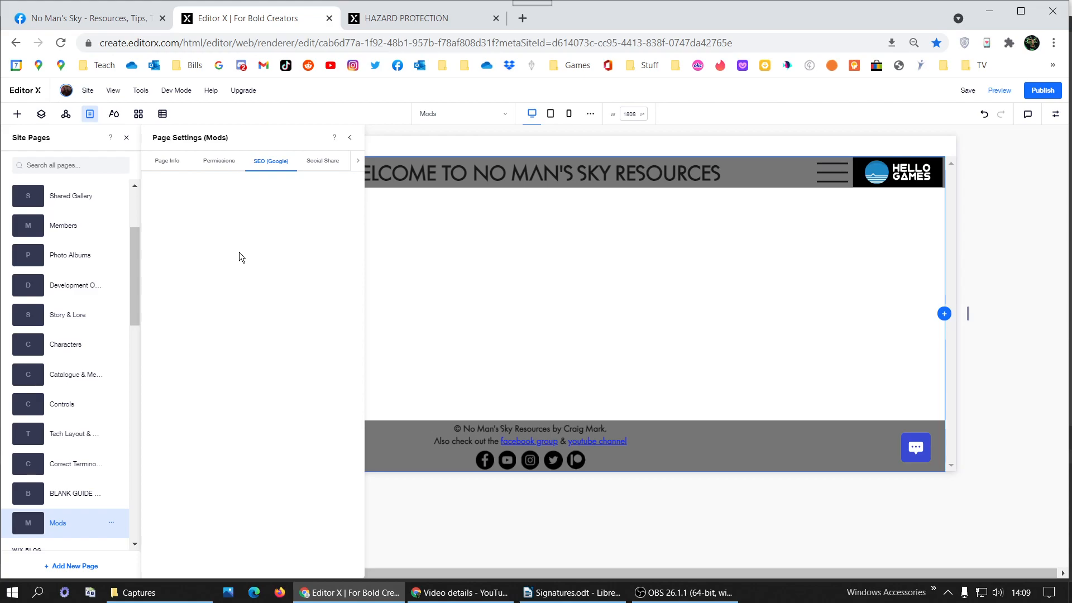
left_click(220, 333)
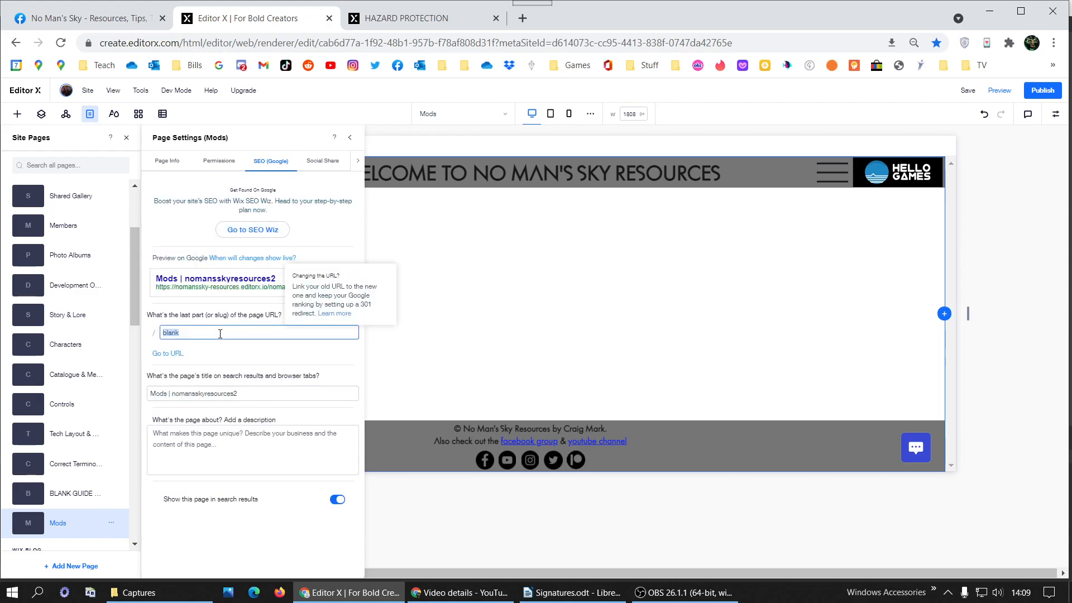
type("mo")
left_click(207, 447)
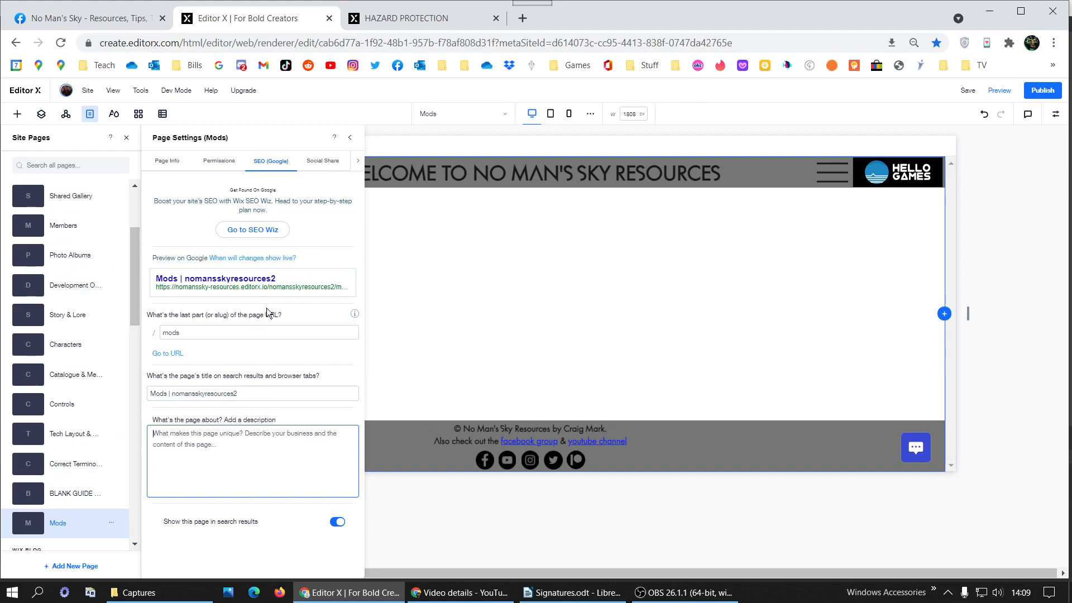
double_click(189, 333)
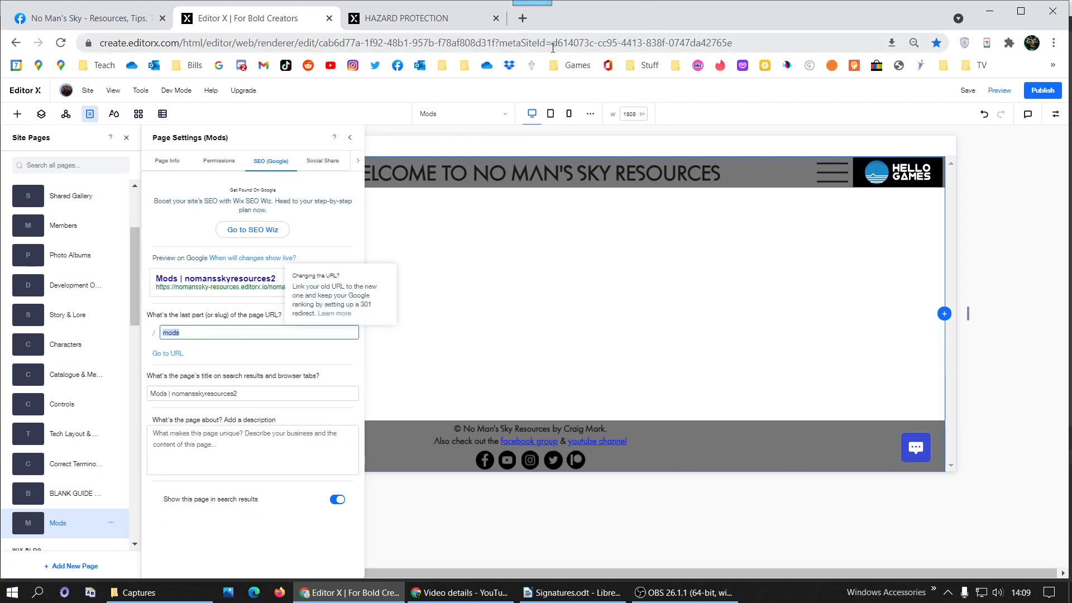
Examine the URL structure of the published Hazard Protection page, including its guide-pages part, and go to the site's home page.
left_click(417, 20)
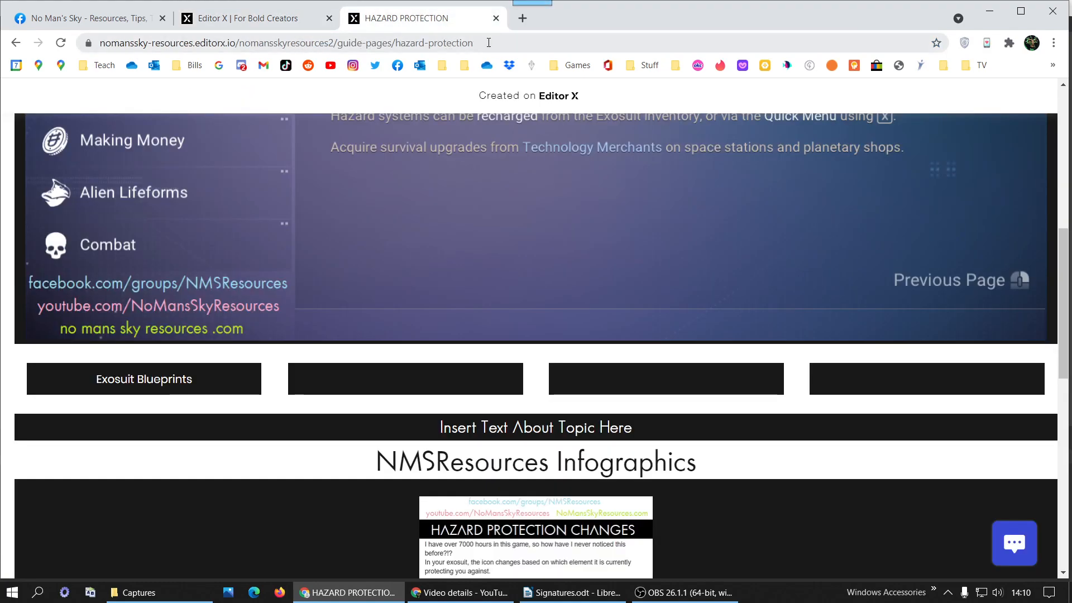
left_click_drag(333, 42, 85, 64)
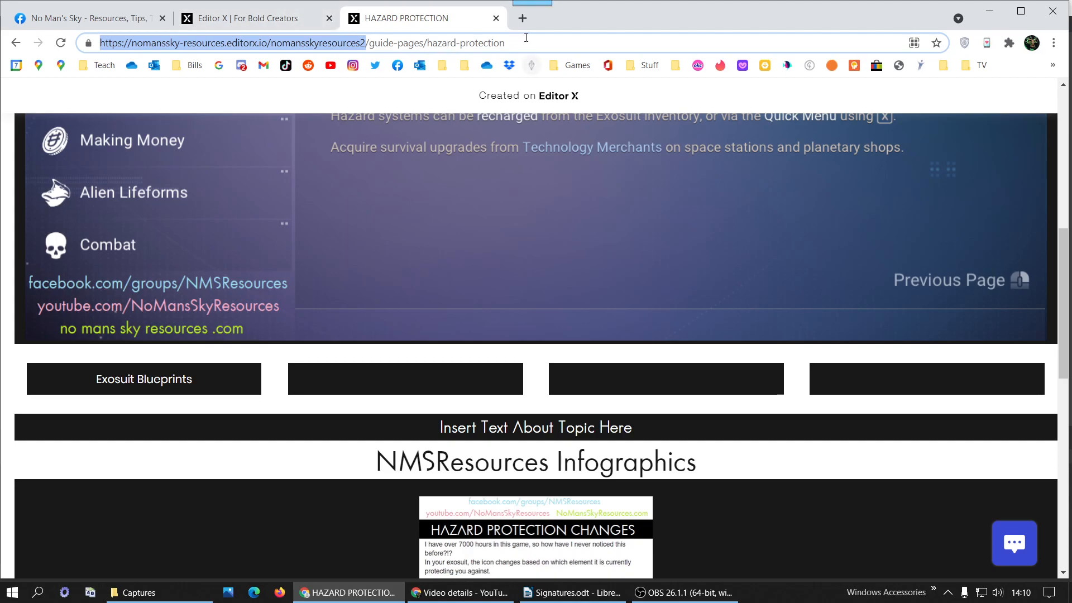
left_click(374, 44)
left_click_drag(374, 43, 506, 44)
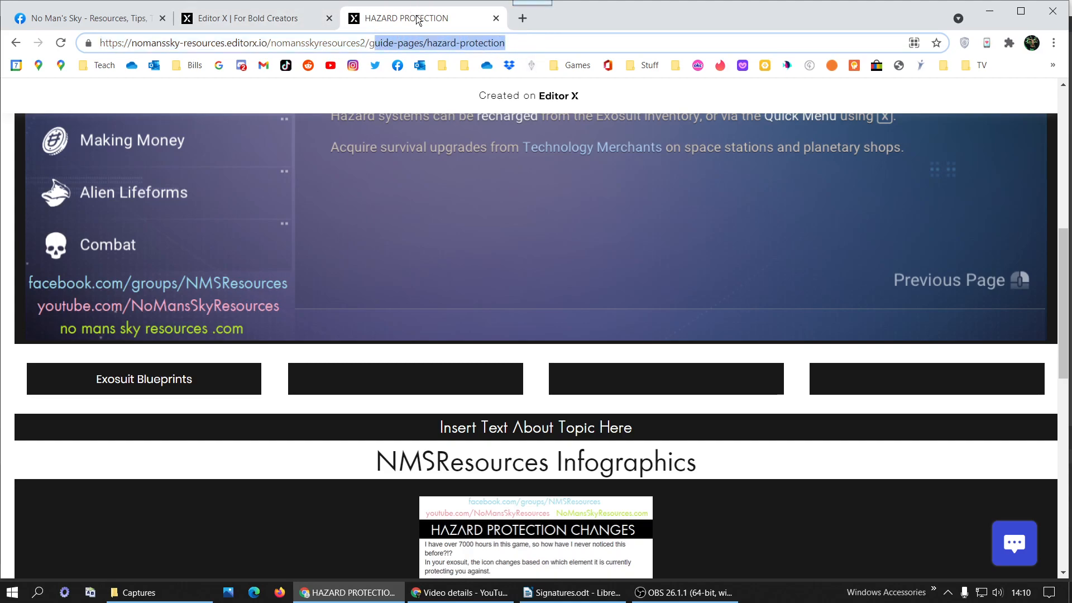
left_click_drag(424, 43, 371, 44)
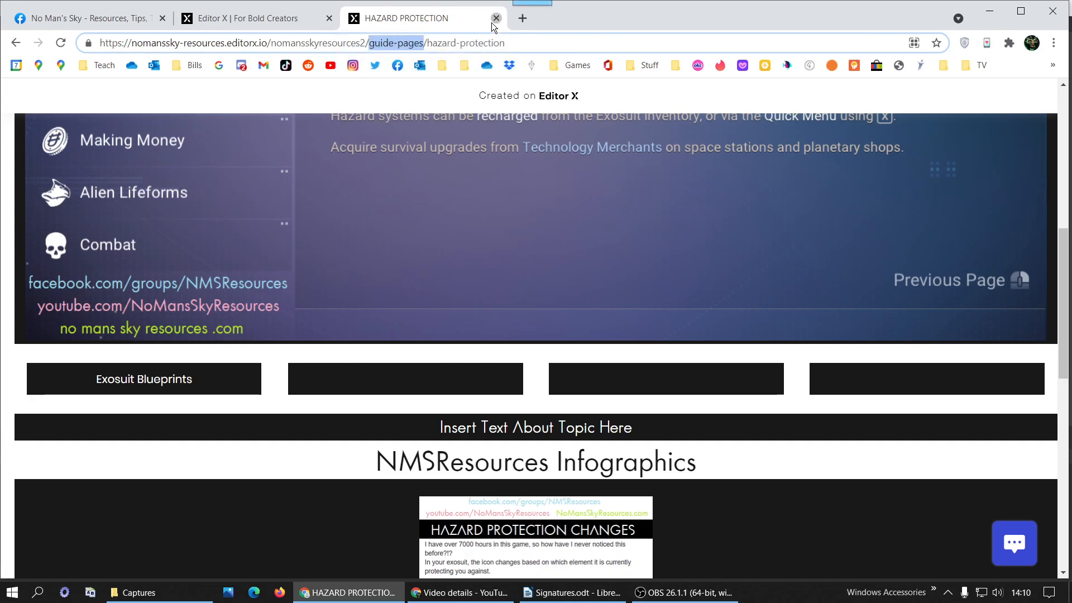
scroll(86, 169, "up", 7)
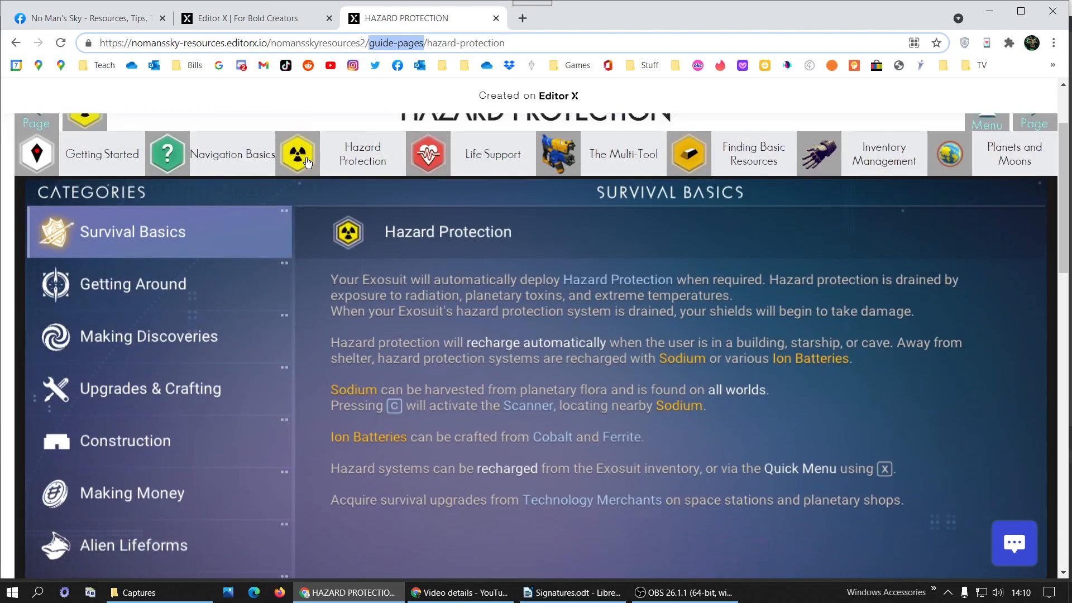
scroll(86, 168, "up", 1)
left_click(87, 144)
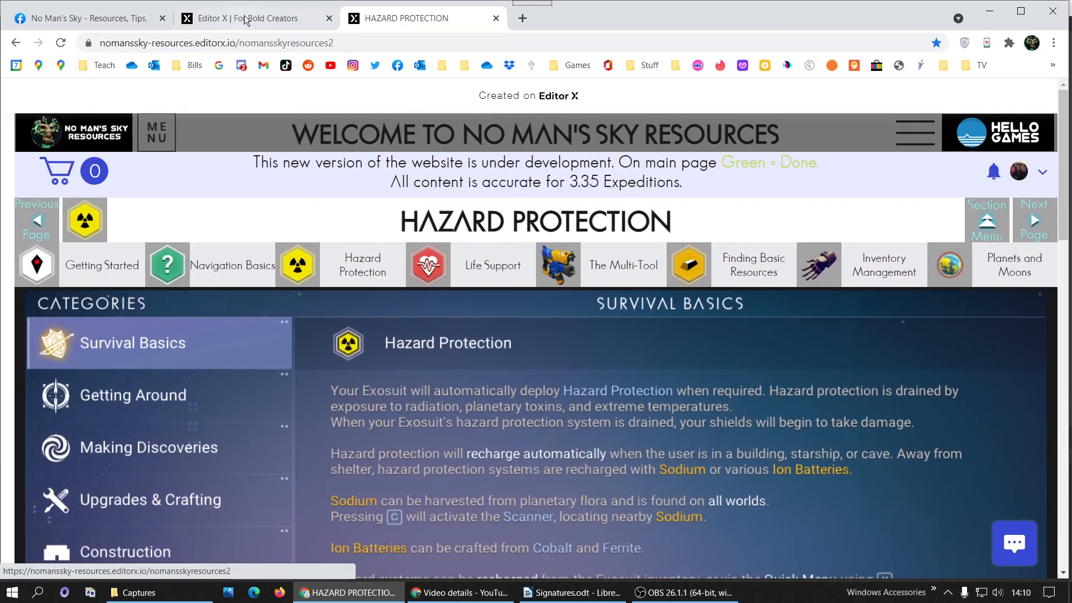
Return to the site editor and close the Mods page settings and the list of site pages.
left_click(241, 19)
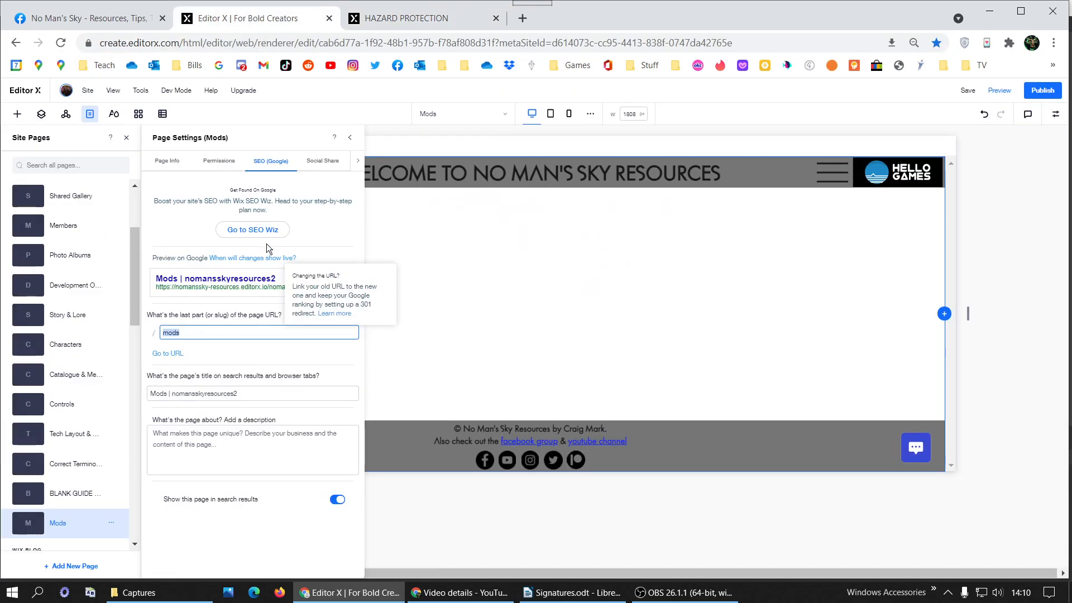
left_click(350, 137)
left_click(127, 139)
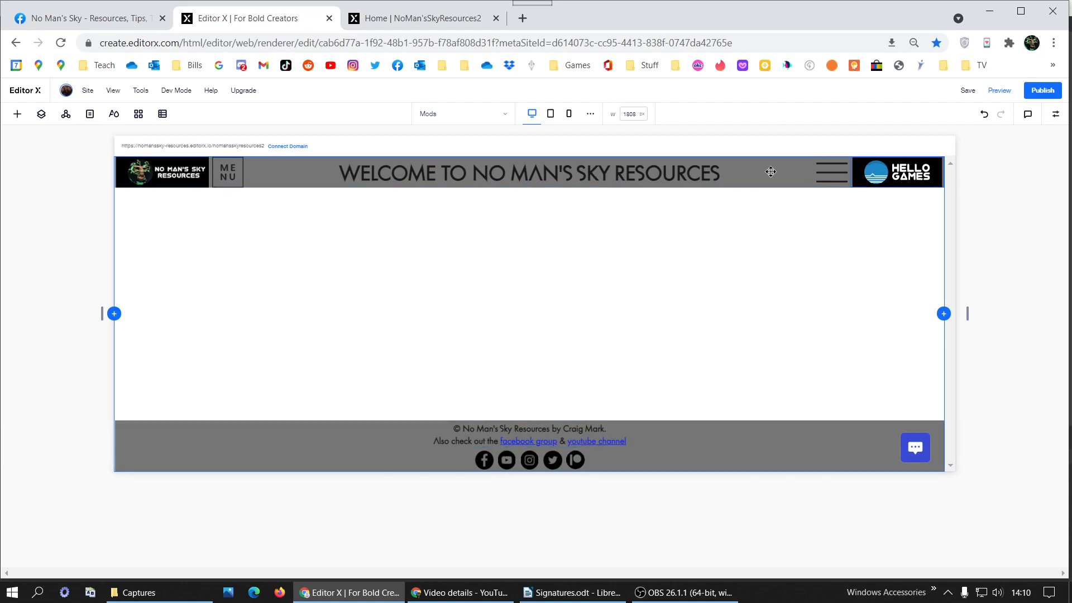
Show the Site Notes master section on the Mods page.
left_click(66, 115)
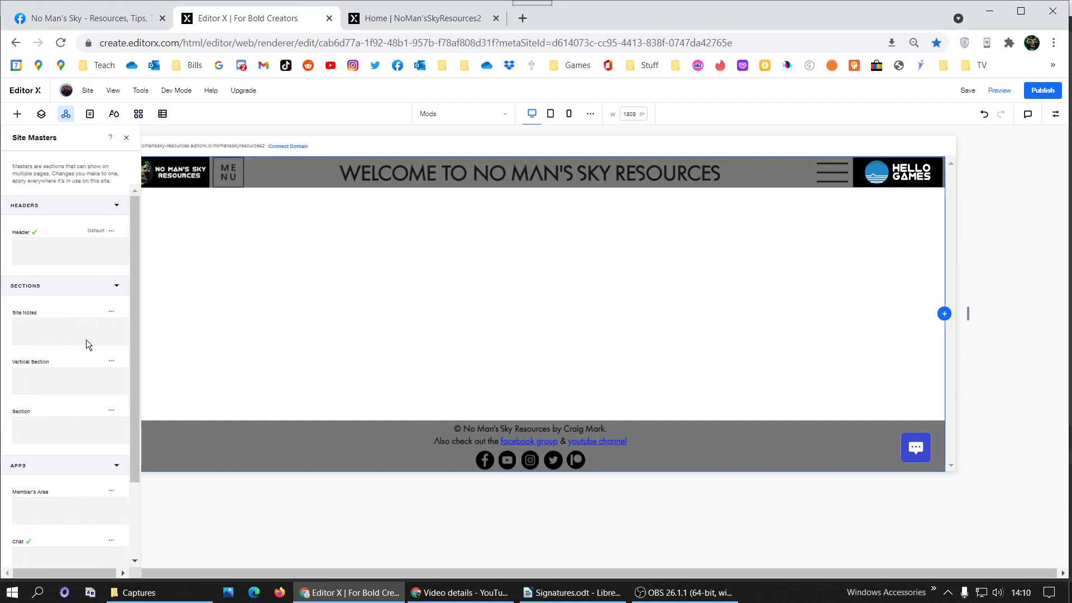
mouse_move(68, 338)
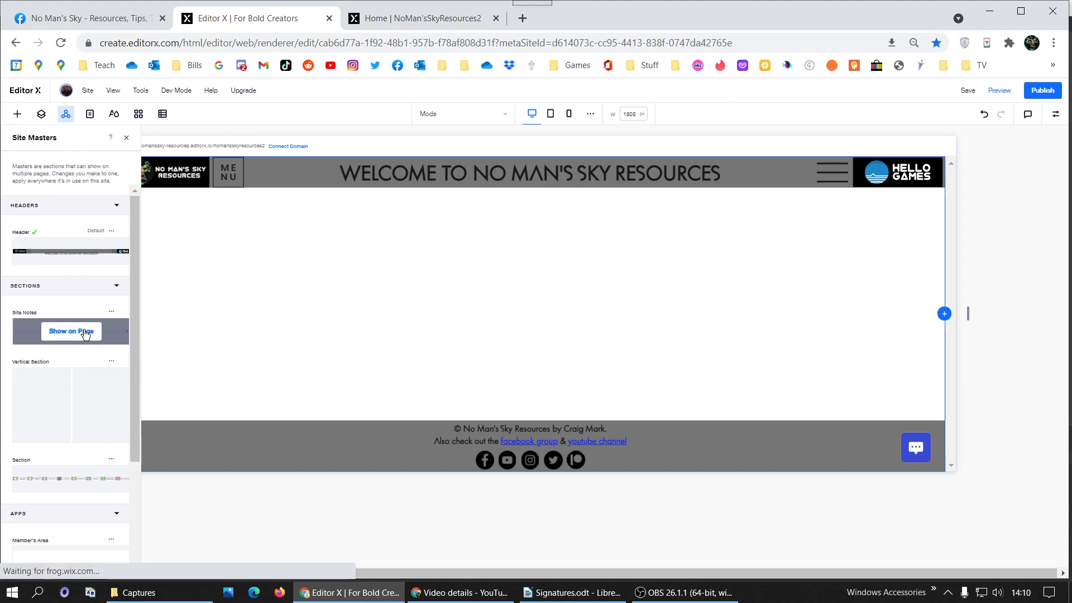
left_click(86, 332)
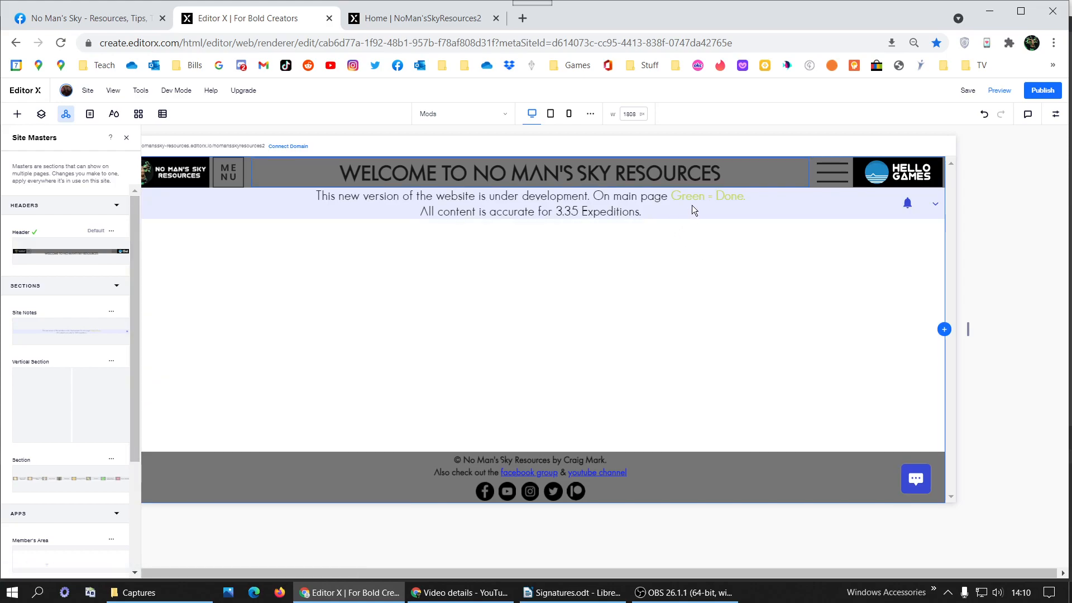
left_click(692, 208)
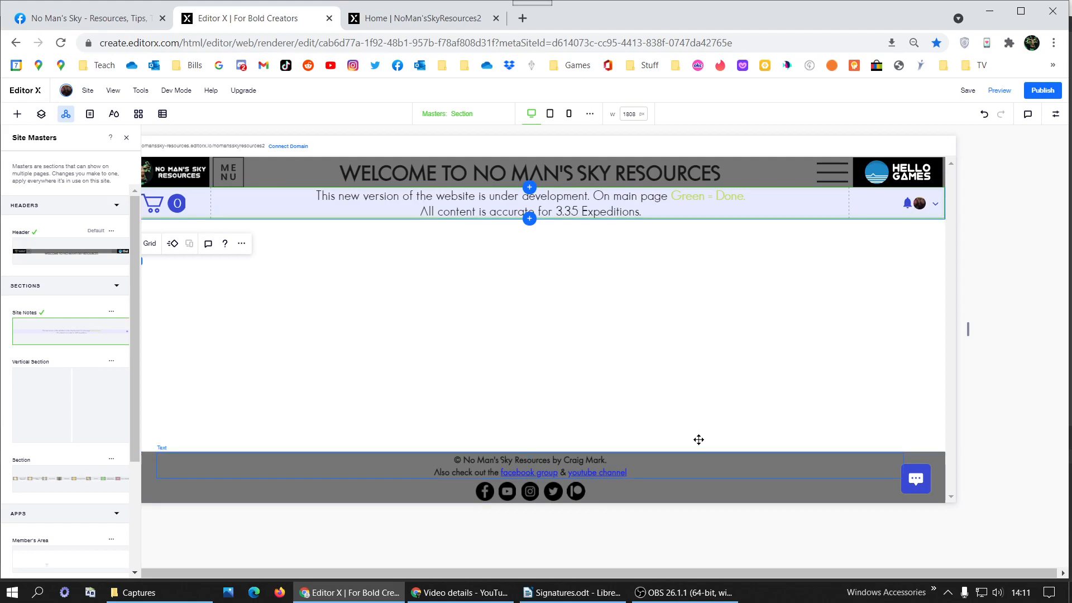
Look through the remaining site masters and the layers of the Mods page.
mouse_move(47, 385)
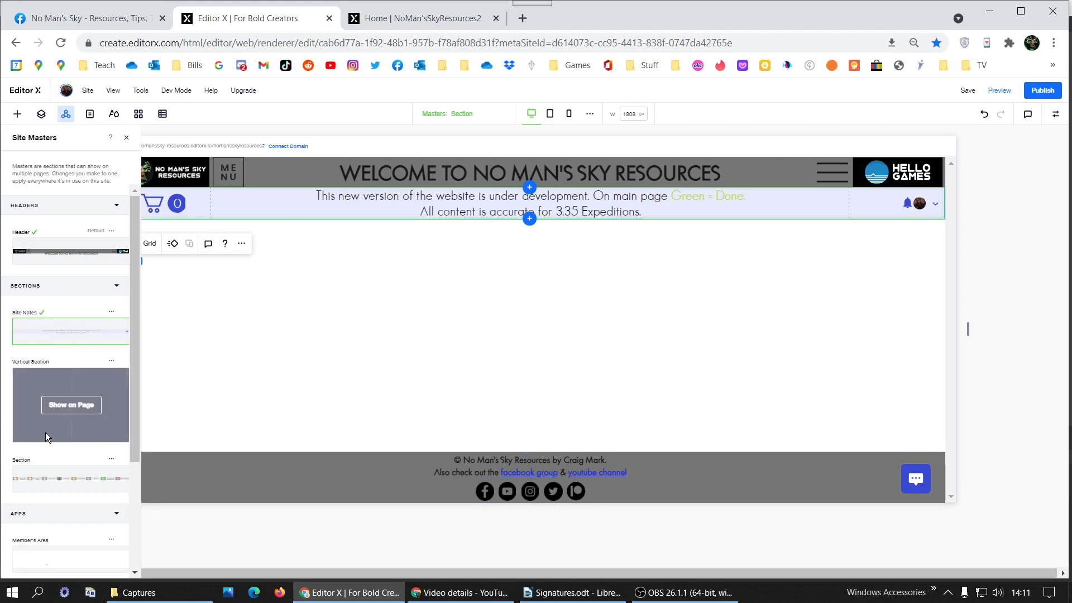
scroll(45, 433, "down", 1)
mouse_move(98, 422)
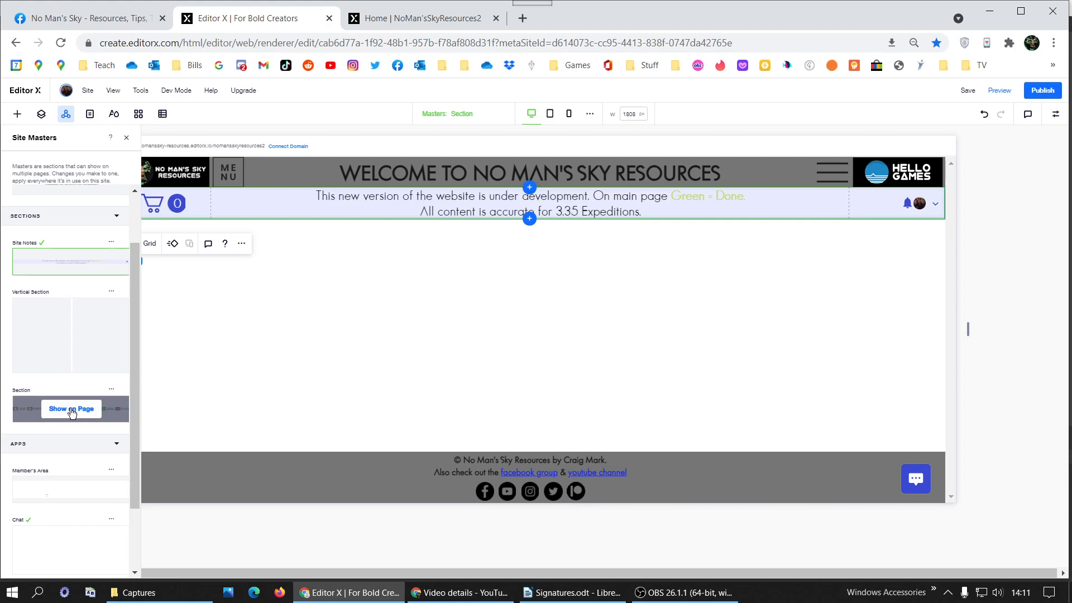
scroll(57, 272, "up", 1)
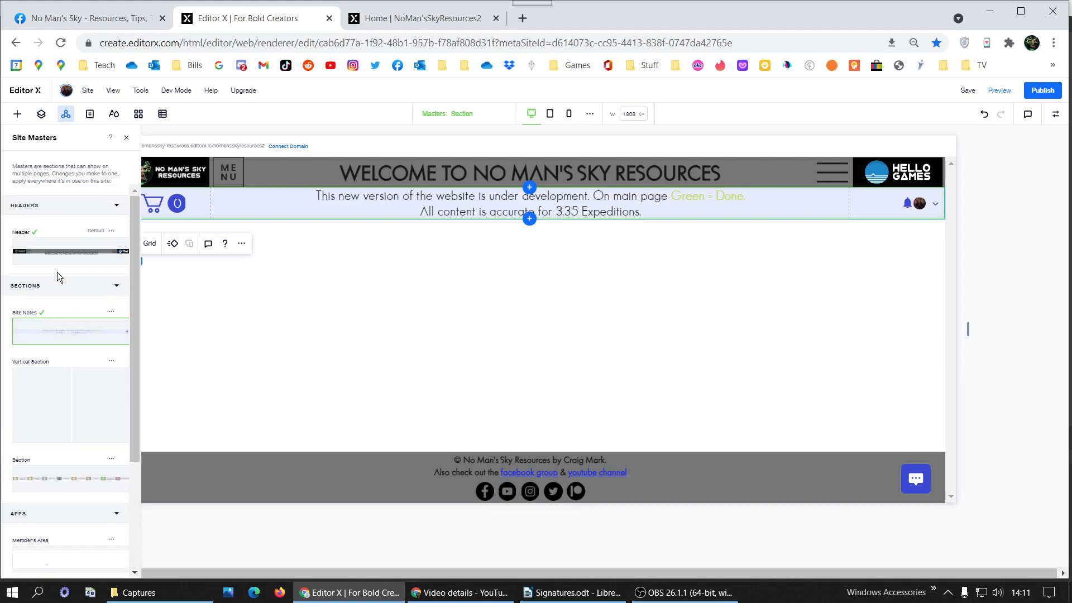
scroll(57, 273, "down", 2)
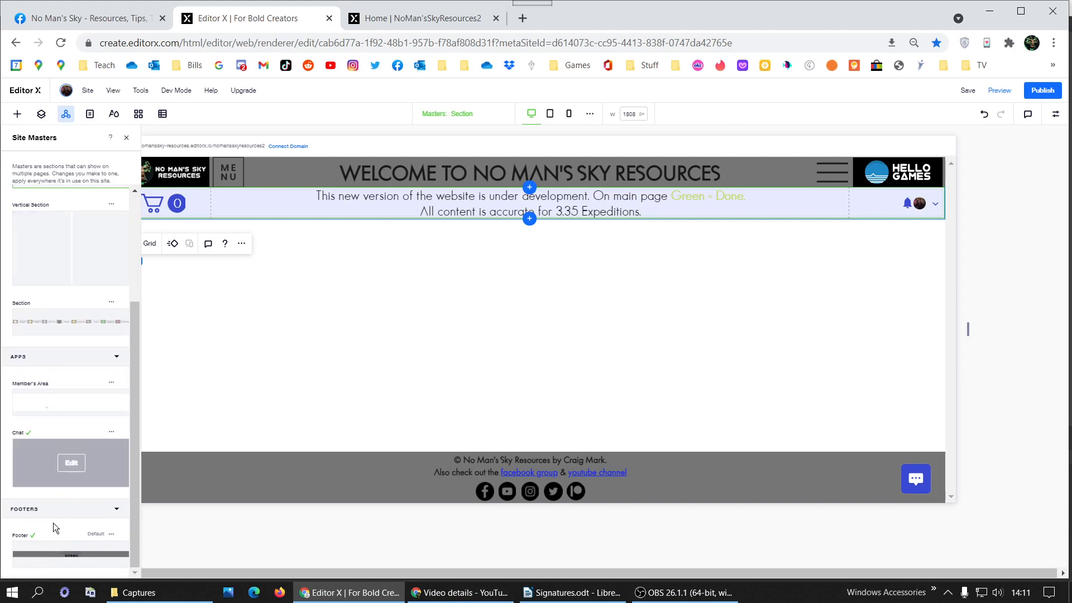
scroll(75, 417, "up", 2)
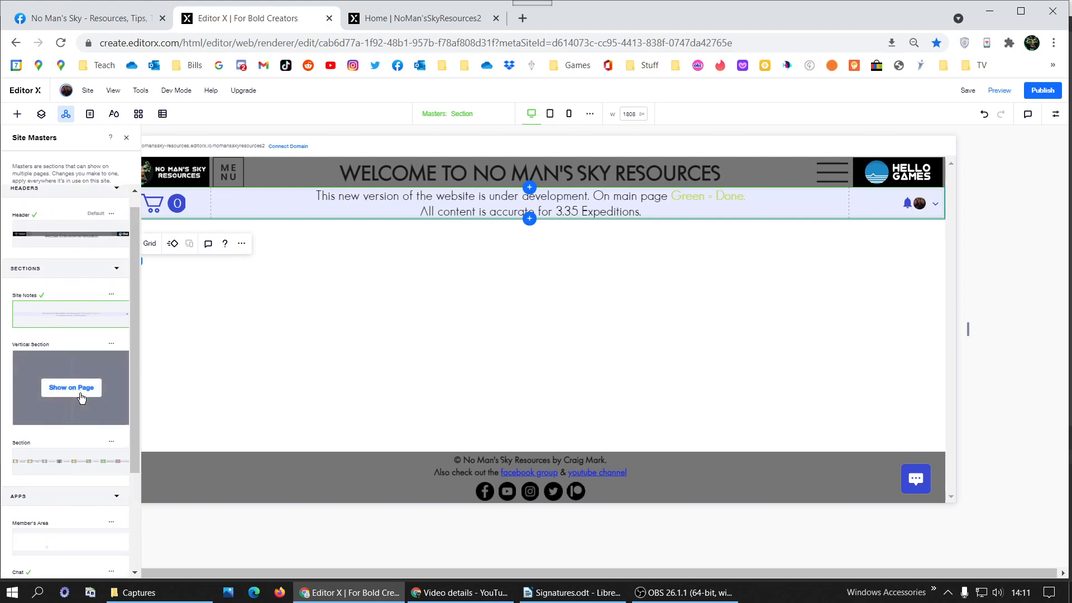
scroll(82, 327, "up", 1)
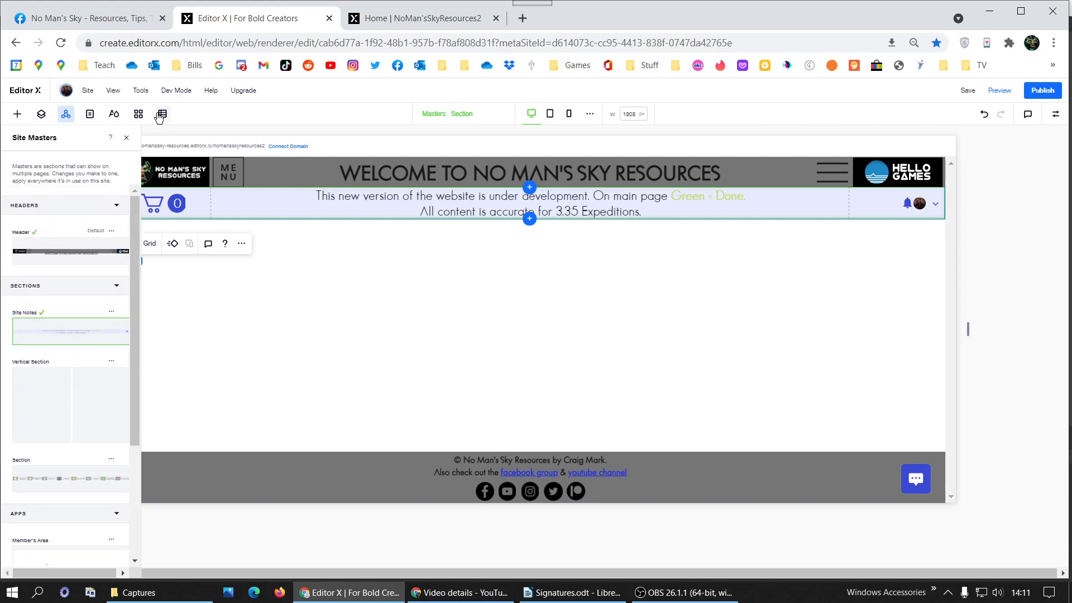
left_click(114, 119)
left_click(40, 117)
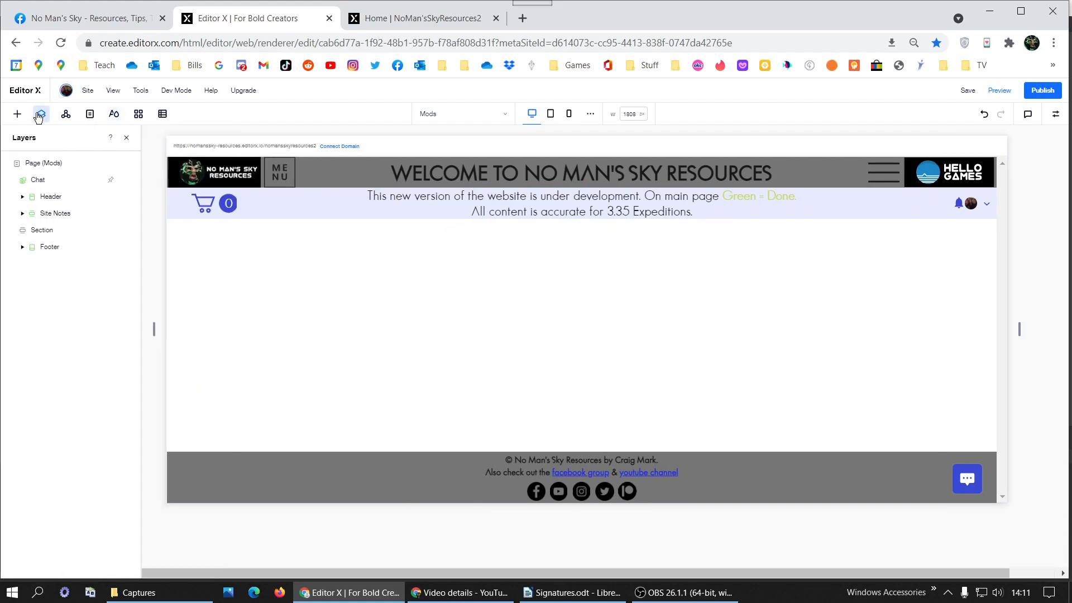
Add the Page Title Bar from the All Pages design library below the site notes on the Mods page.
left_click(17, 117)
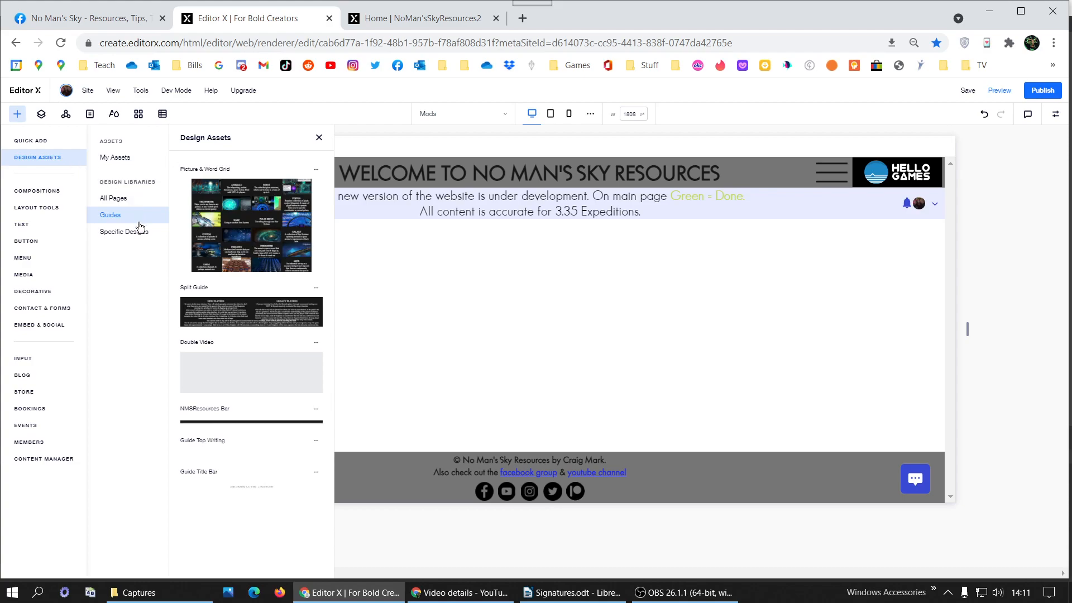
left_click(127, 203)
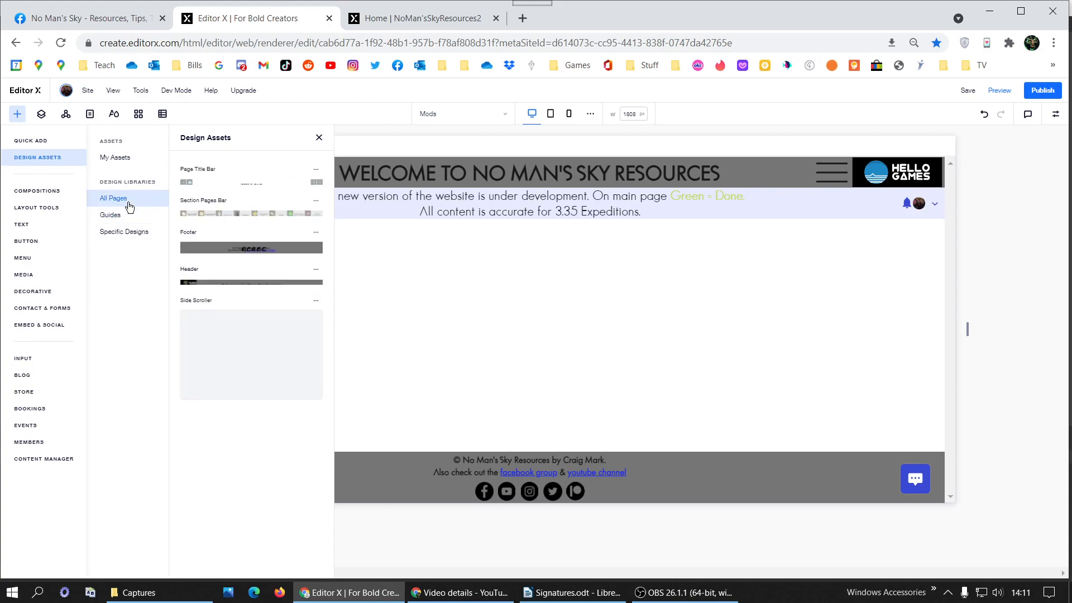
left_click_drag(250, 189, 246, 190)
left_click(245, 185)
left_click_drag(622, 202, 590, 219)
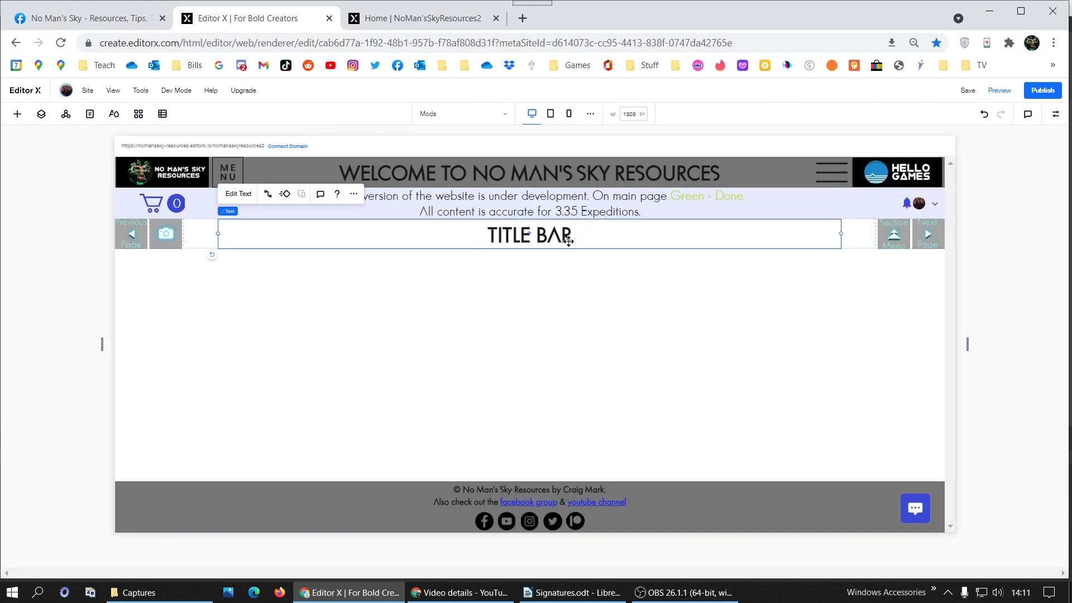
Replace the title bar's placeholder text with MODS.
double_click(564, 235)
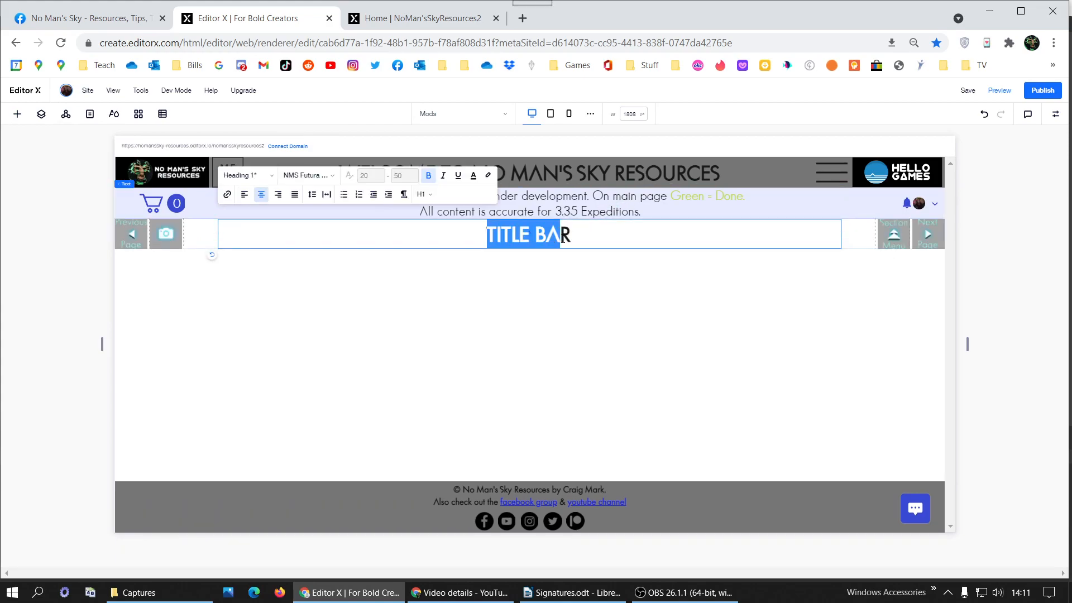
type("MODS")
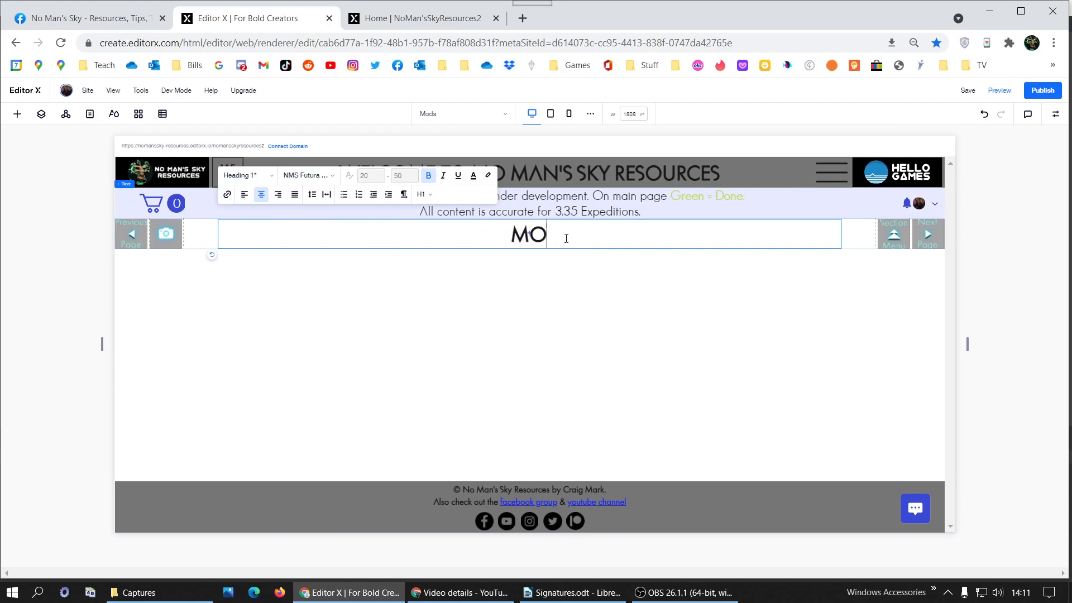
left_click(139, 238)
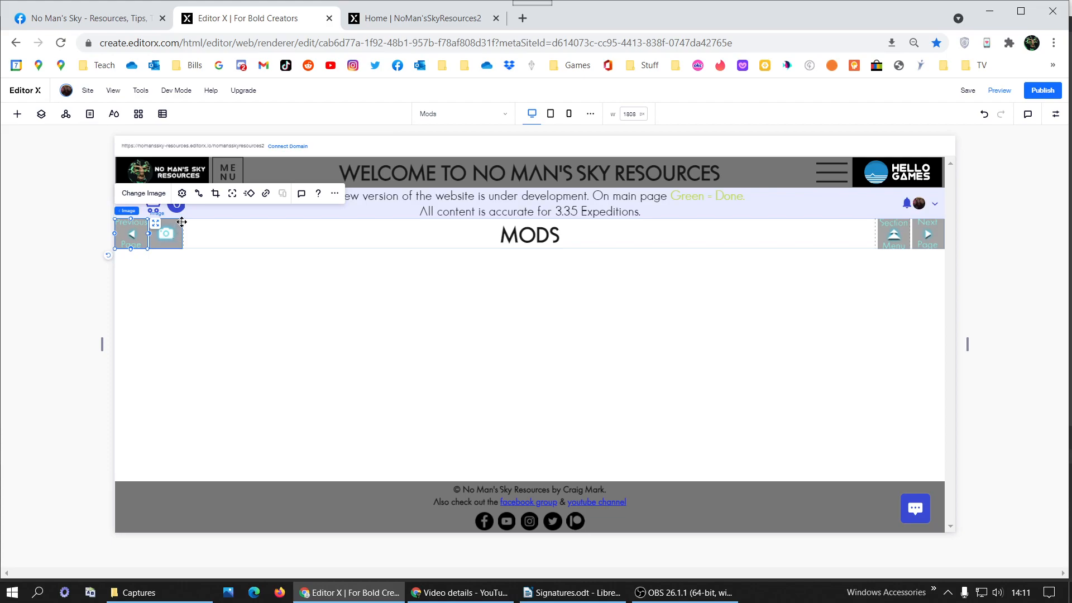
Add the Section Pages Bar from the All Pages design library below the MODS title bar.
left_click(15, 113)
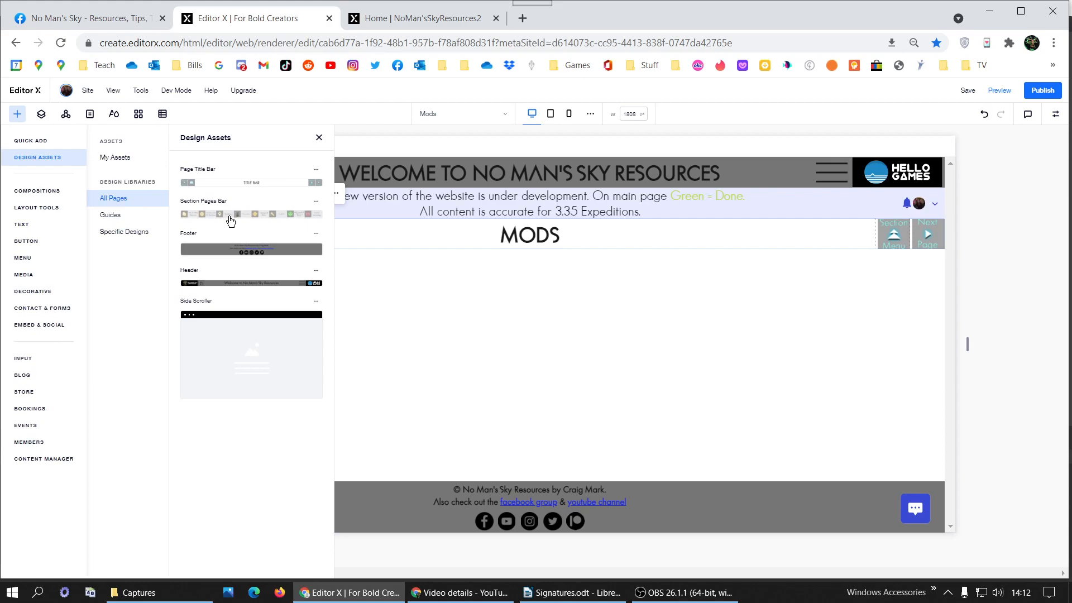
left_click(230, 221)
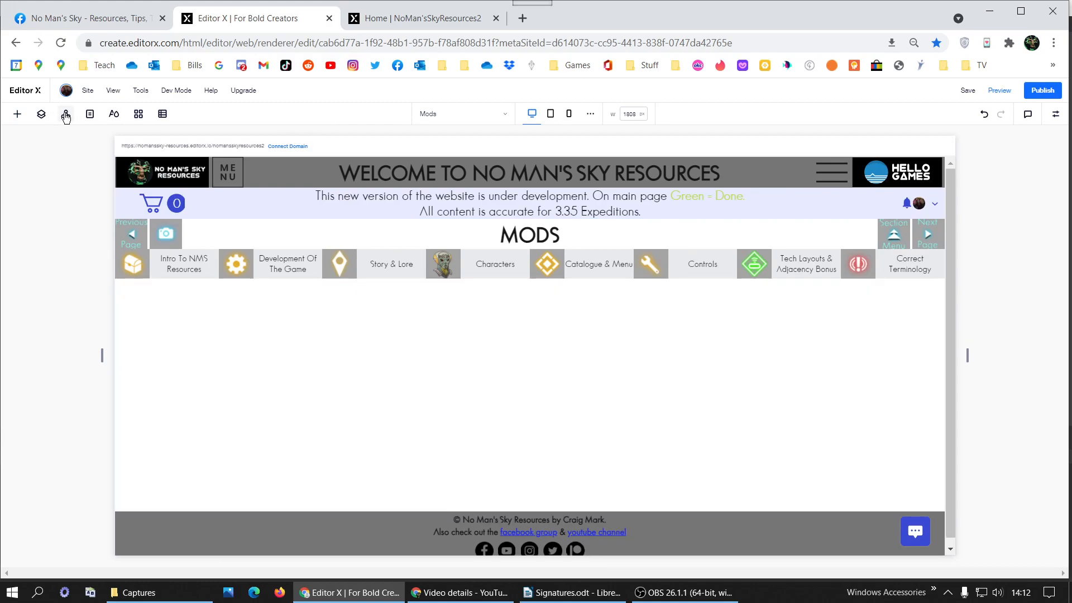
Show the Vertical Section site master on the Mods page.
left_click(66, 115)
mouse_move(64, 377)
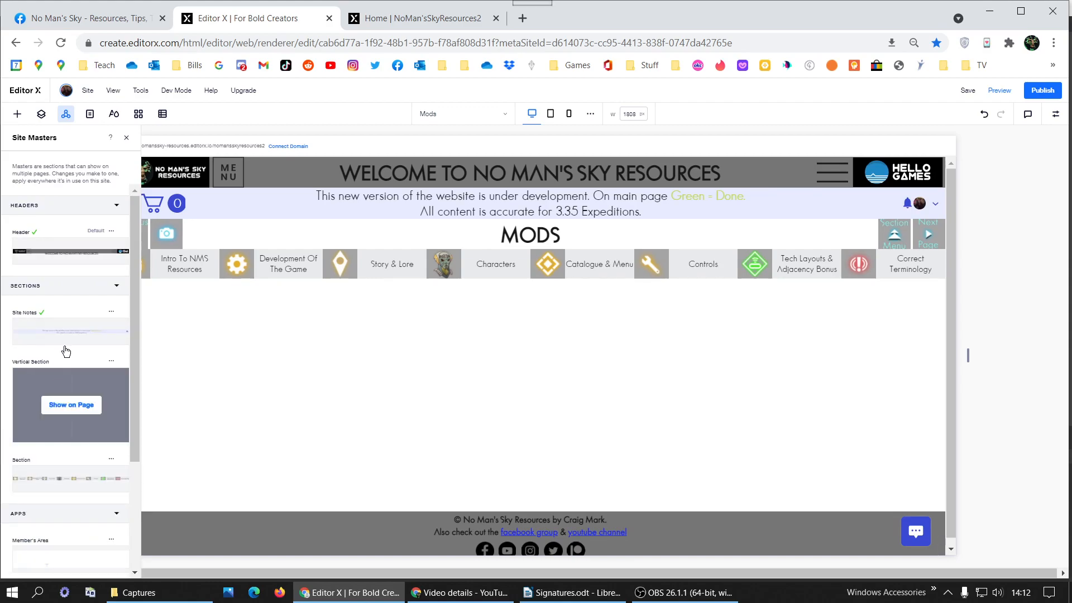
left_click(126, 138)
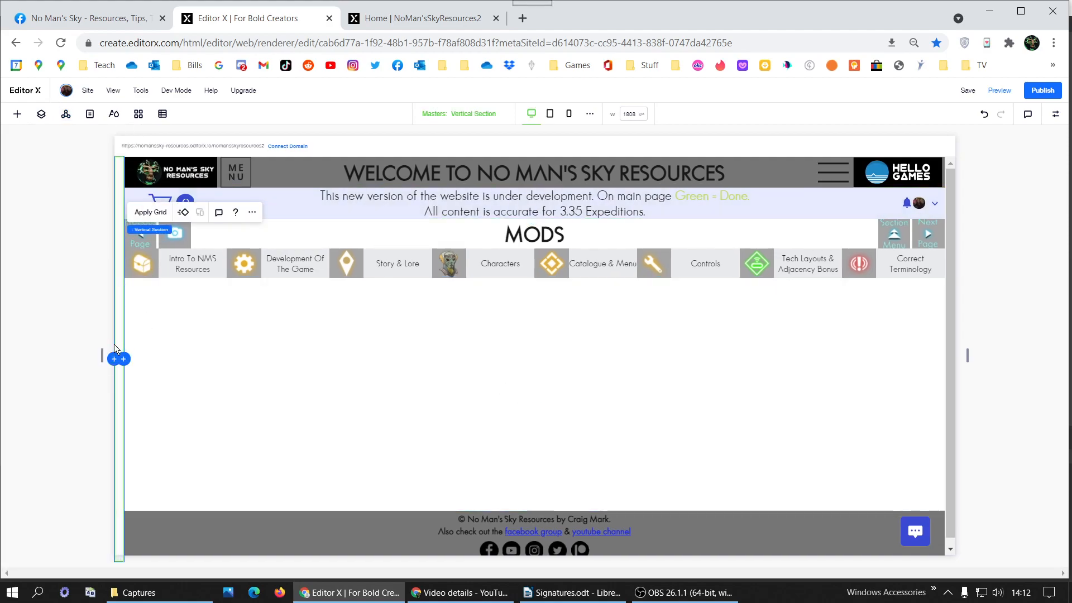
right_click(401, 239)
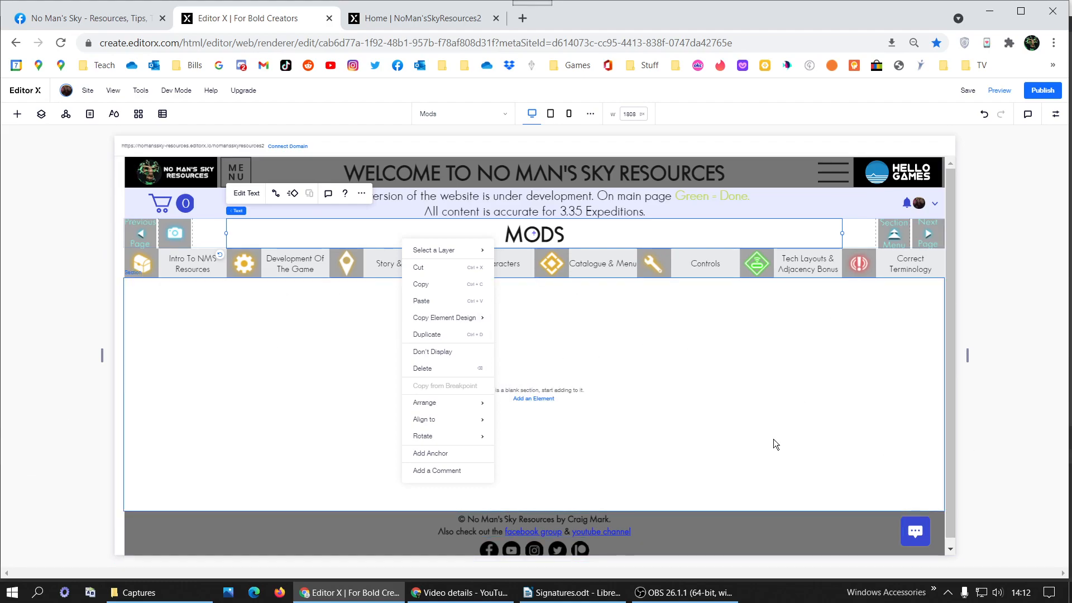
left_click(119, 370)
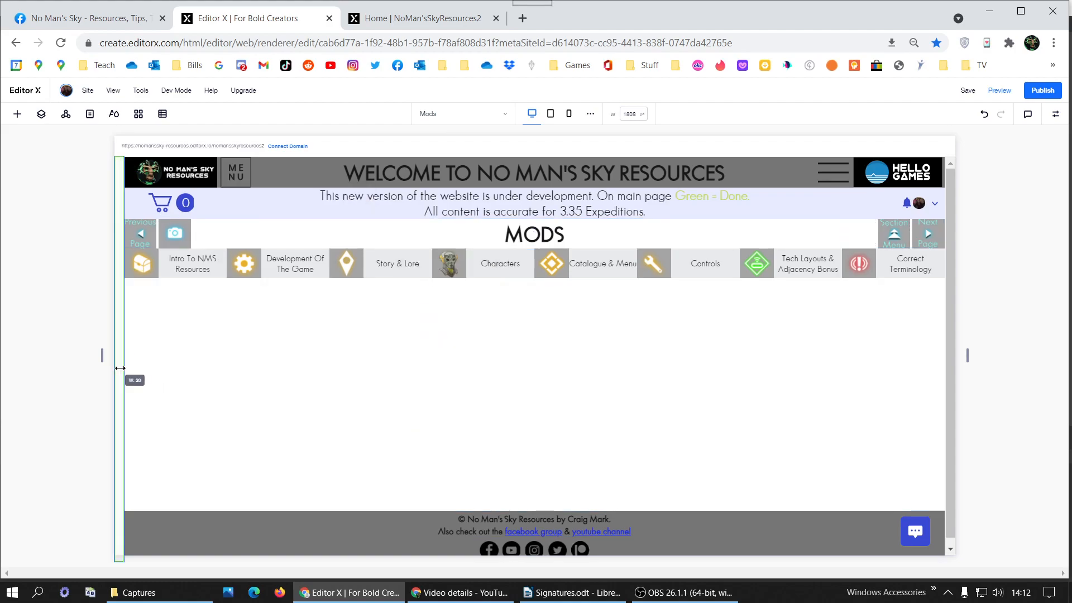
left_click(328, 287)
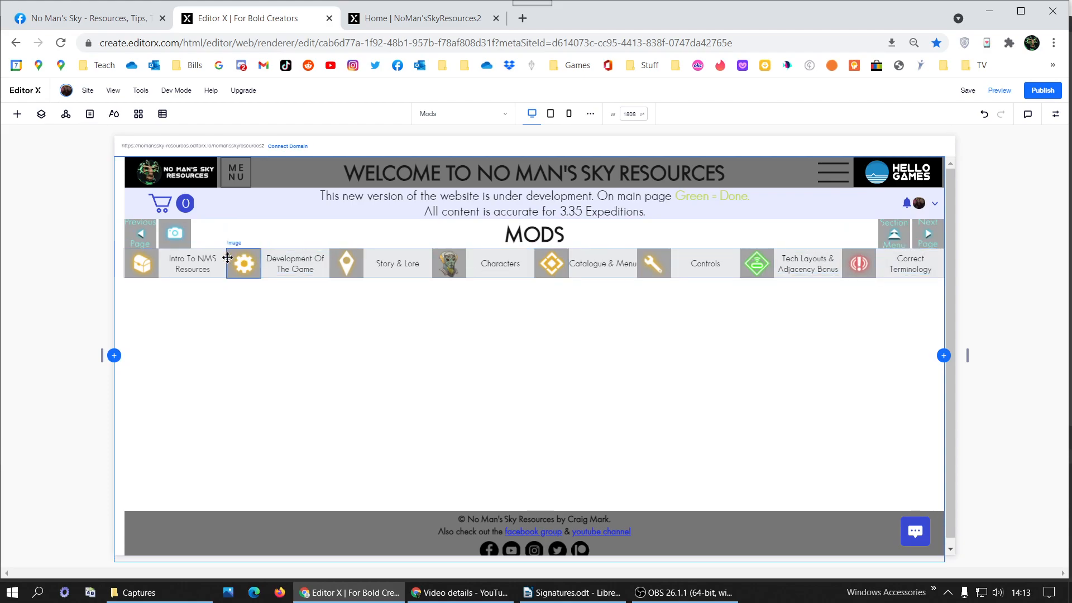
Check Misc Guides on the published home page and replace the section bar's first icon with the Updates & Experimental image, searching site files for "updates".
left_click(152, 261)
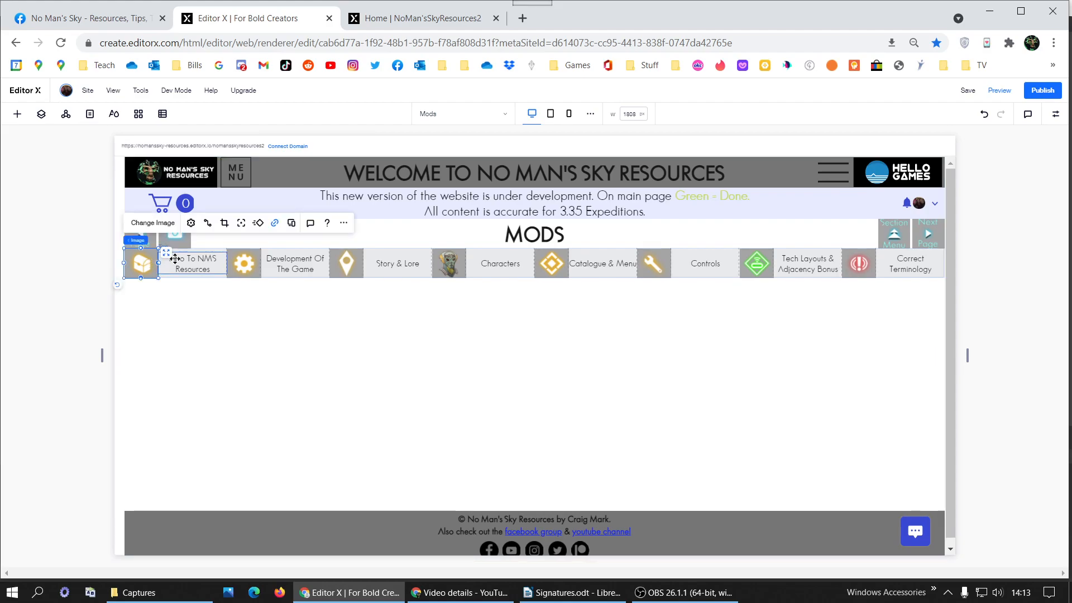
left_click(167, 222)
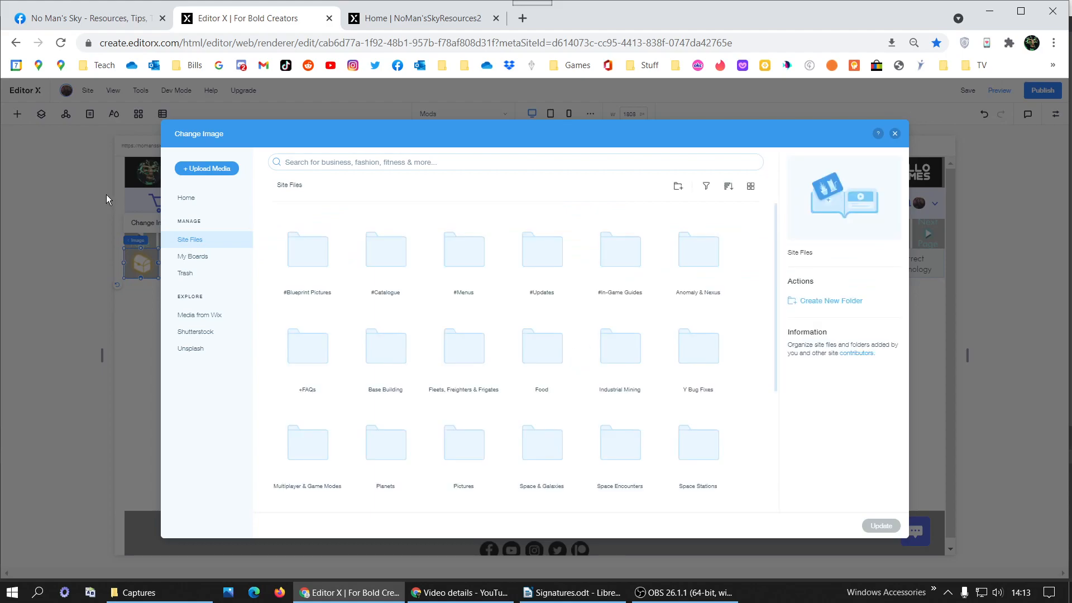
left_click(408, 20)
scroll(459, 308, "down", 1)
scroll(459, 308, "down", 20)
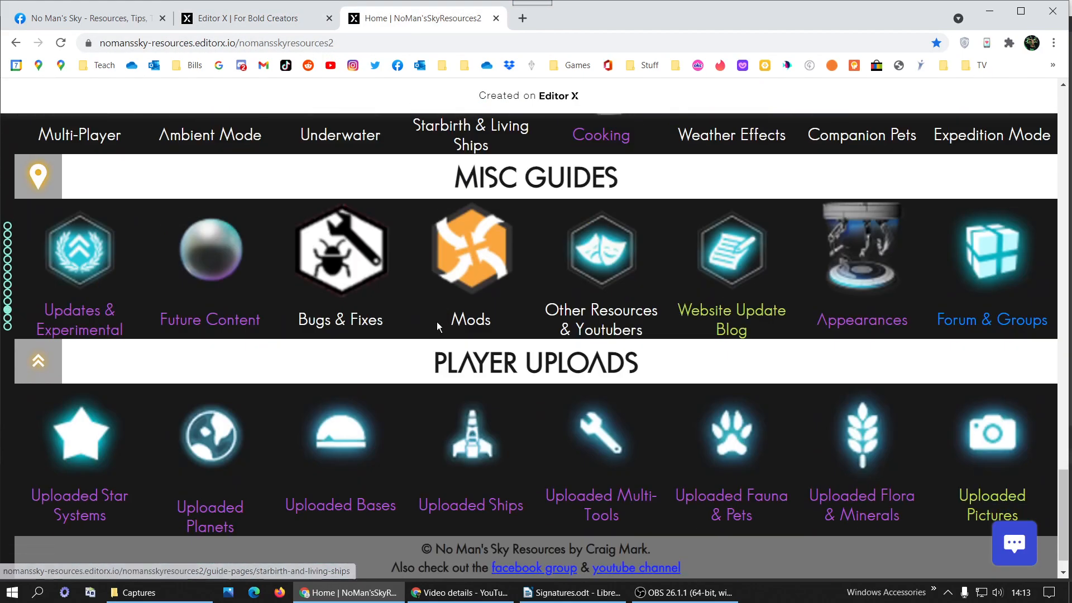
scroll(438, 326, "up", 1)
scroll(436, 322, "down", 1)
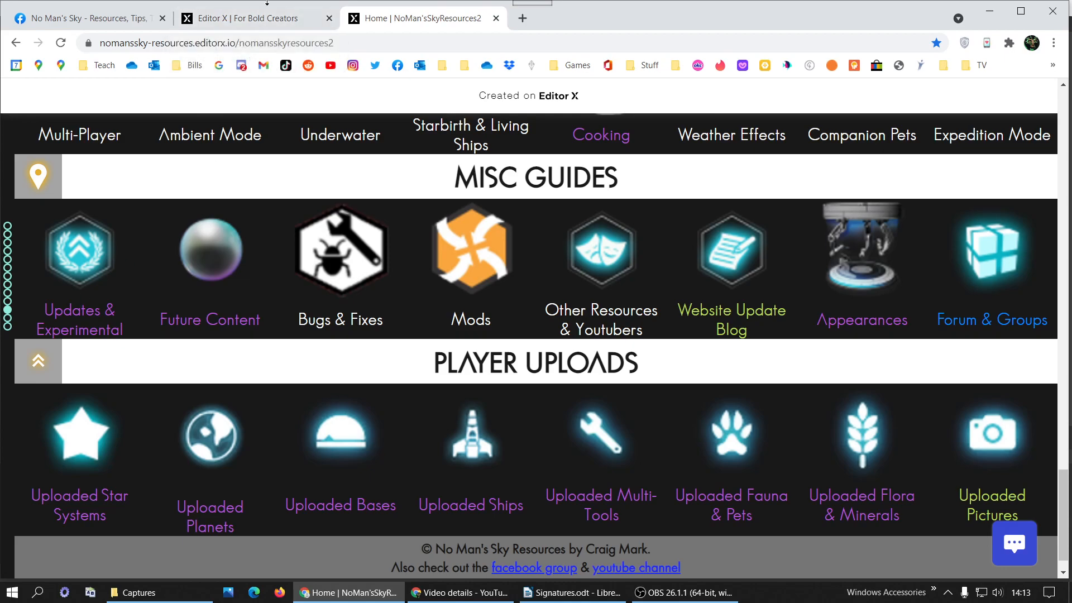
left_click(250, 21)
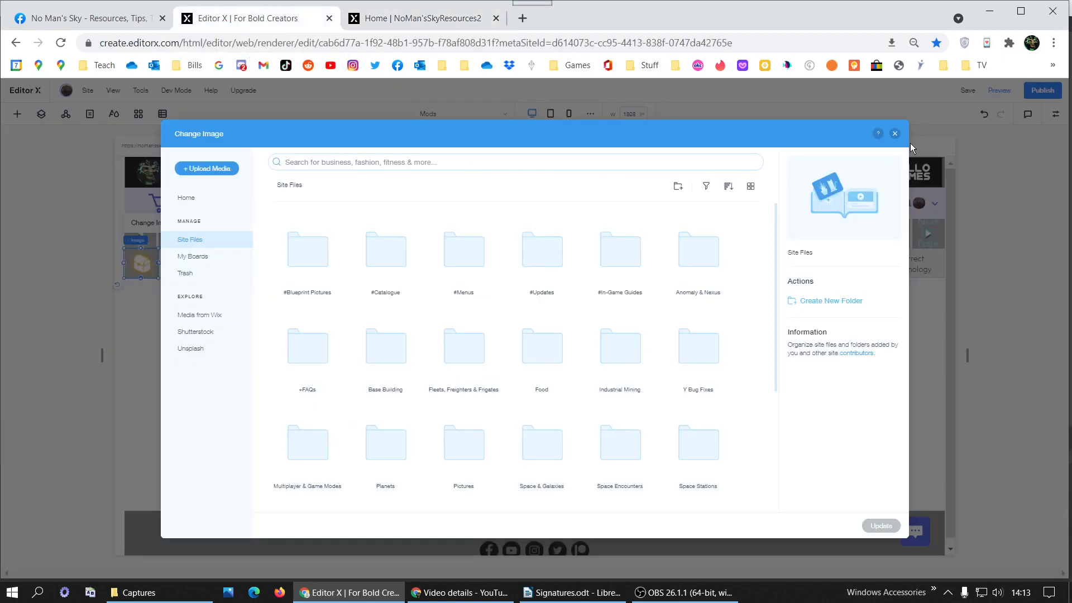
left_click(540, 166)
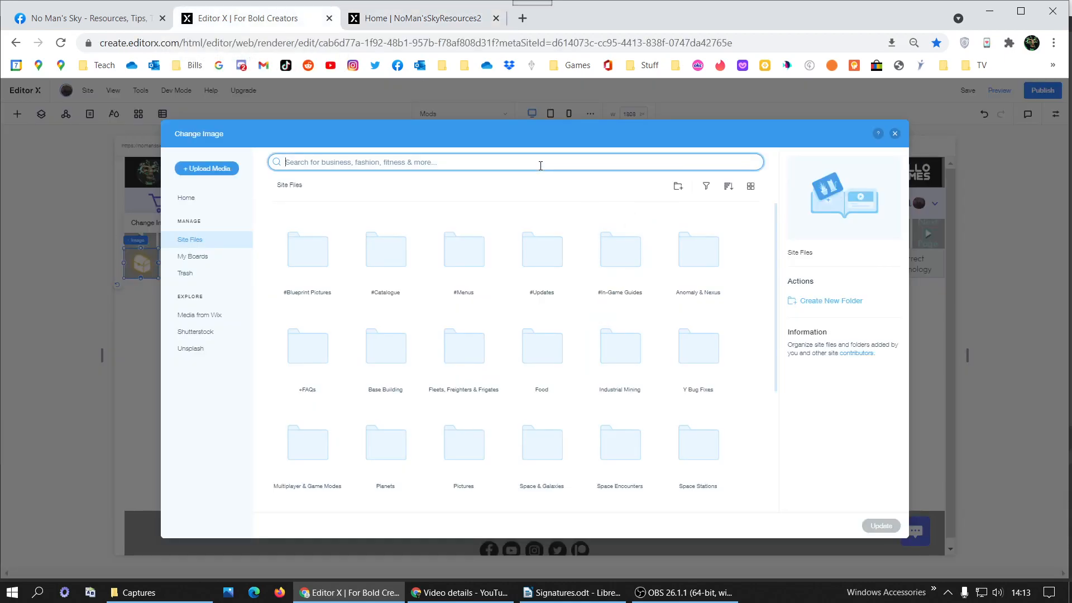
type("updates")
key("Return")
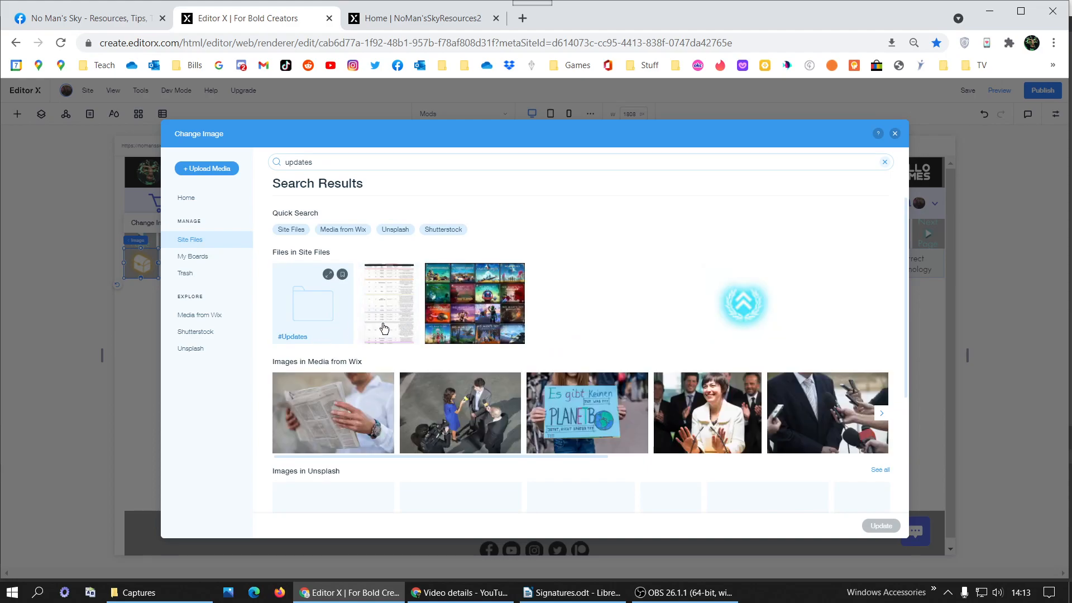
mouse_move(749, 317)
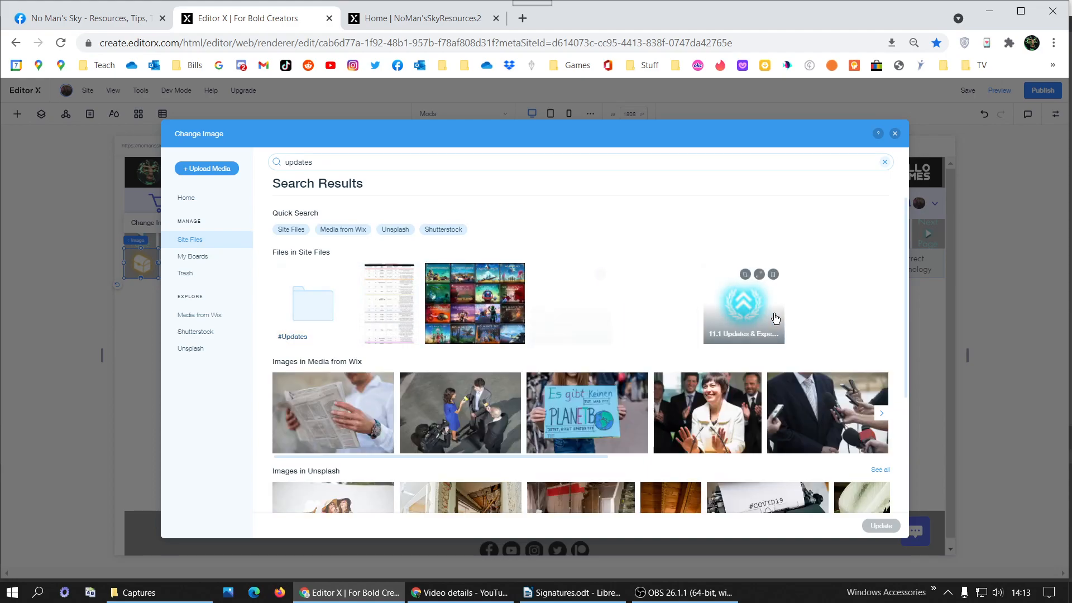
double_click(771, 317)
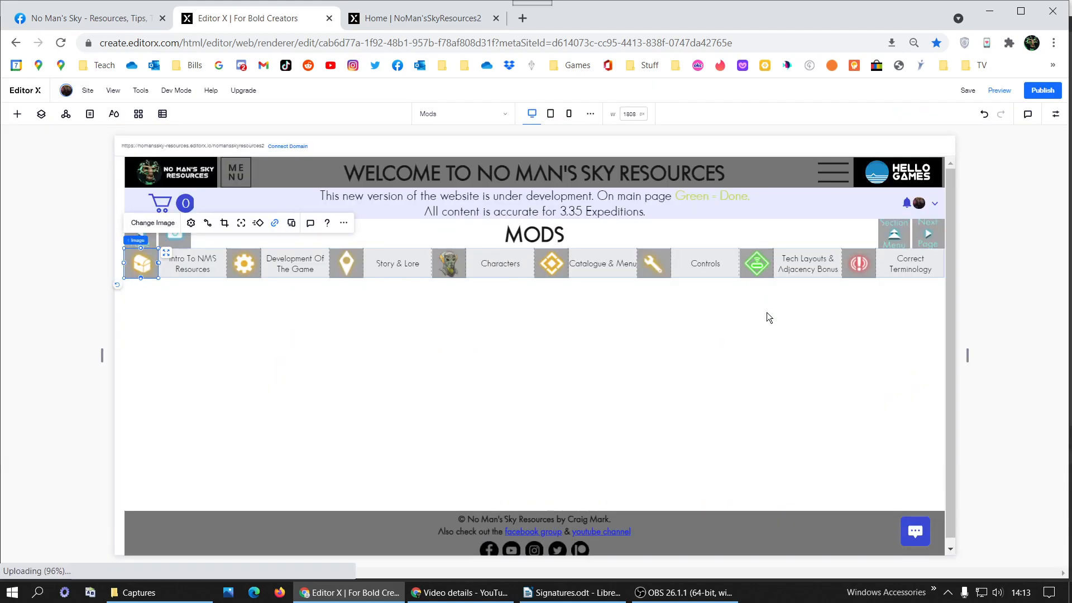
Replace the "Intro To NMS Resources" label in the section bar with "Updates & Experimental".
left_click(201, 260)
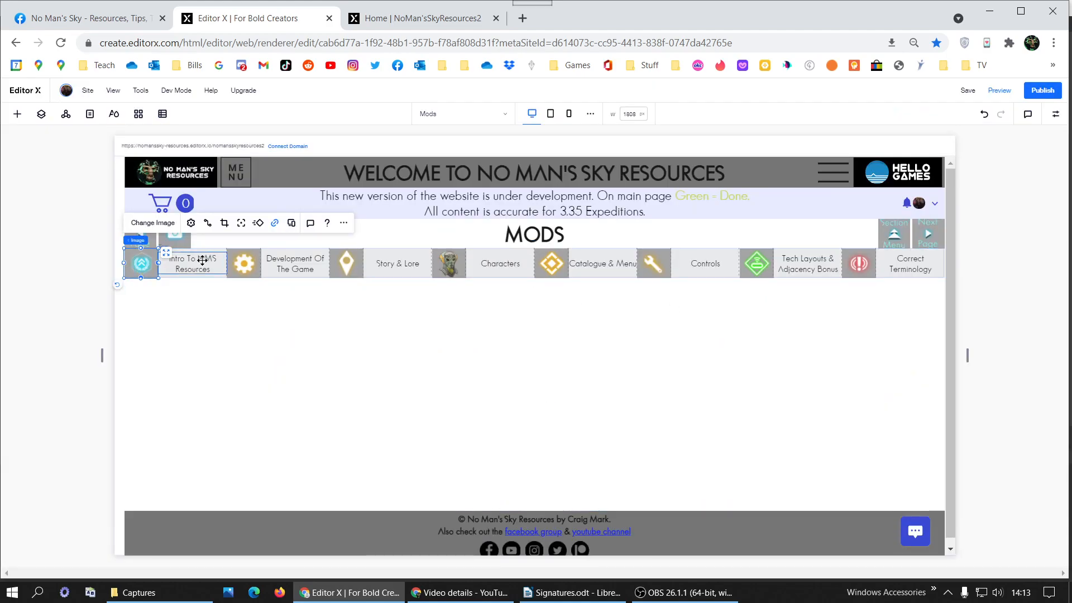
double_click(201, 260)
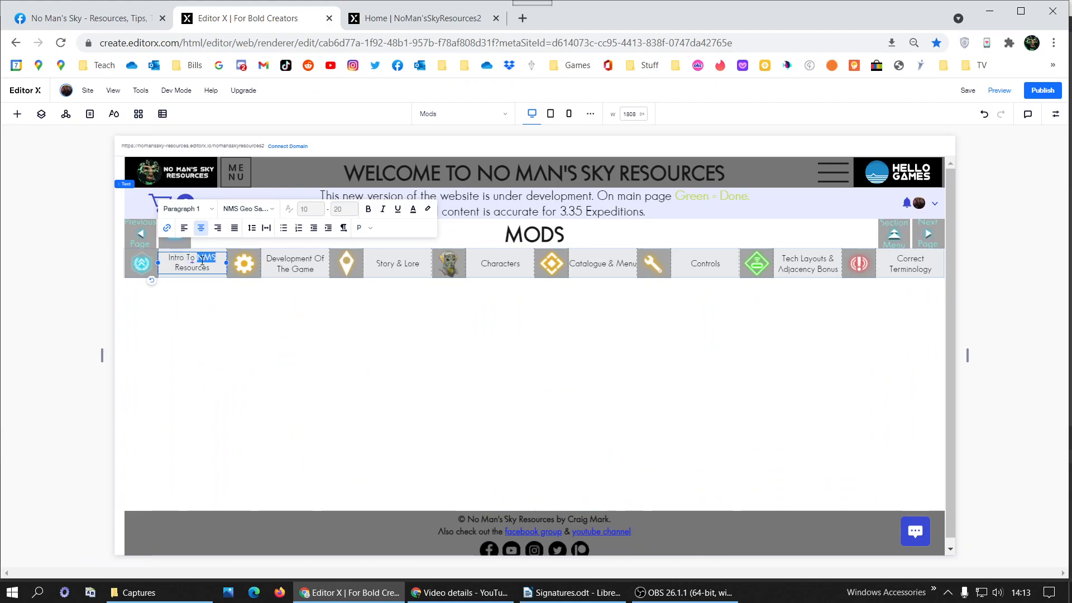
type("Upda")
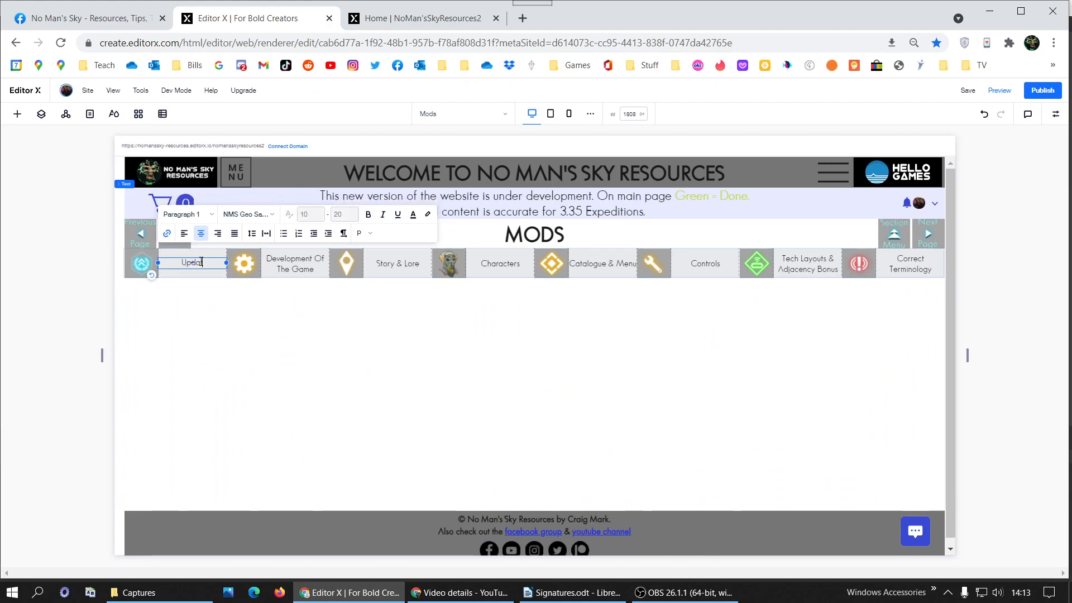
type("tes & Experimental")
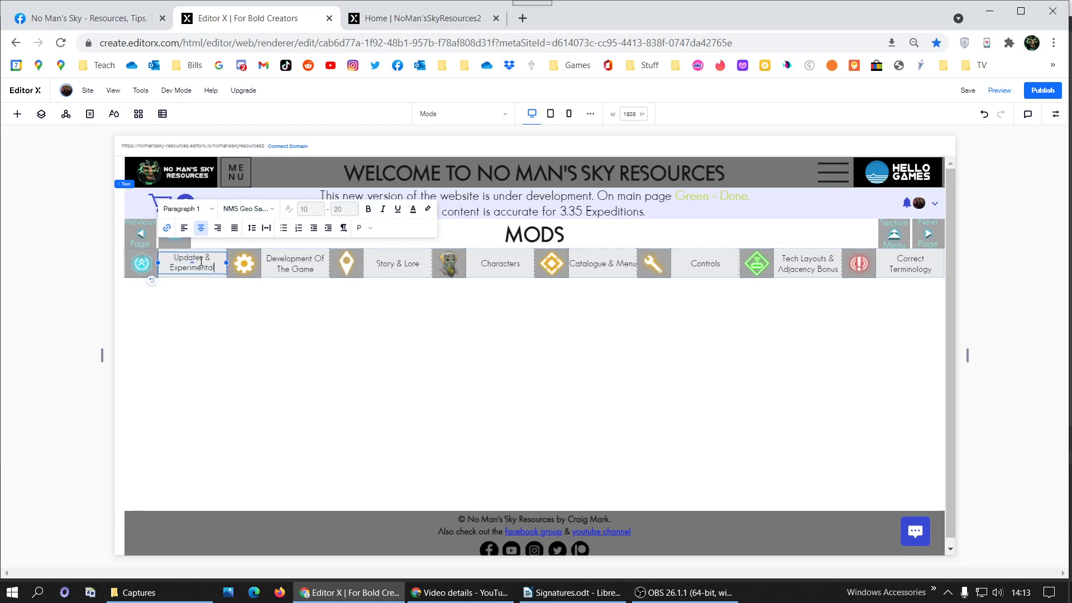
Look for an updates page as the "Updates & Experimental" label's link target, and set its link to None.
triple_click(187, 267)
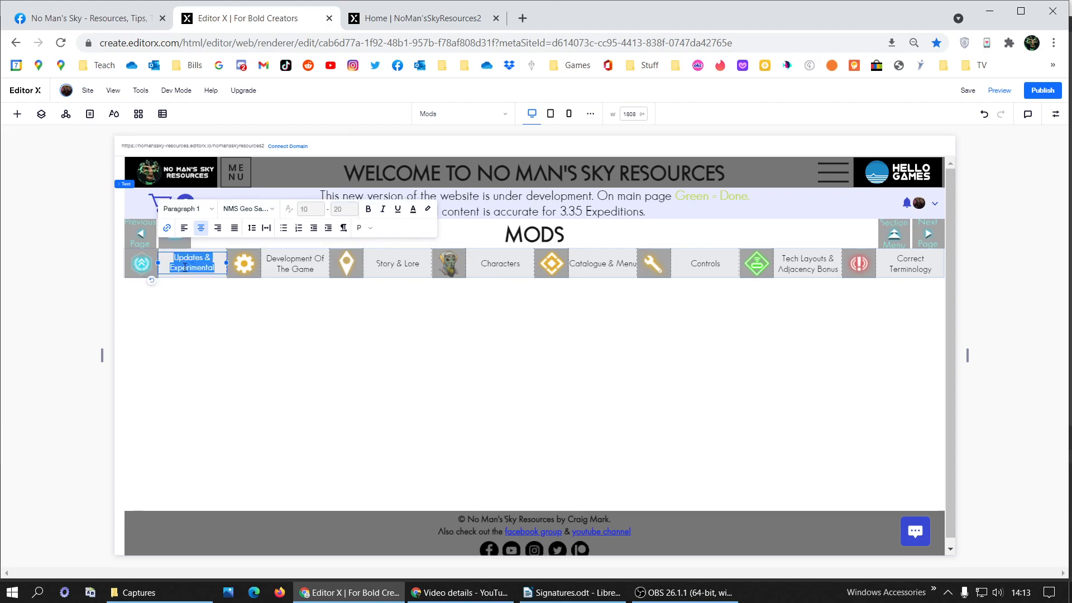
left_click(167, 229)
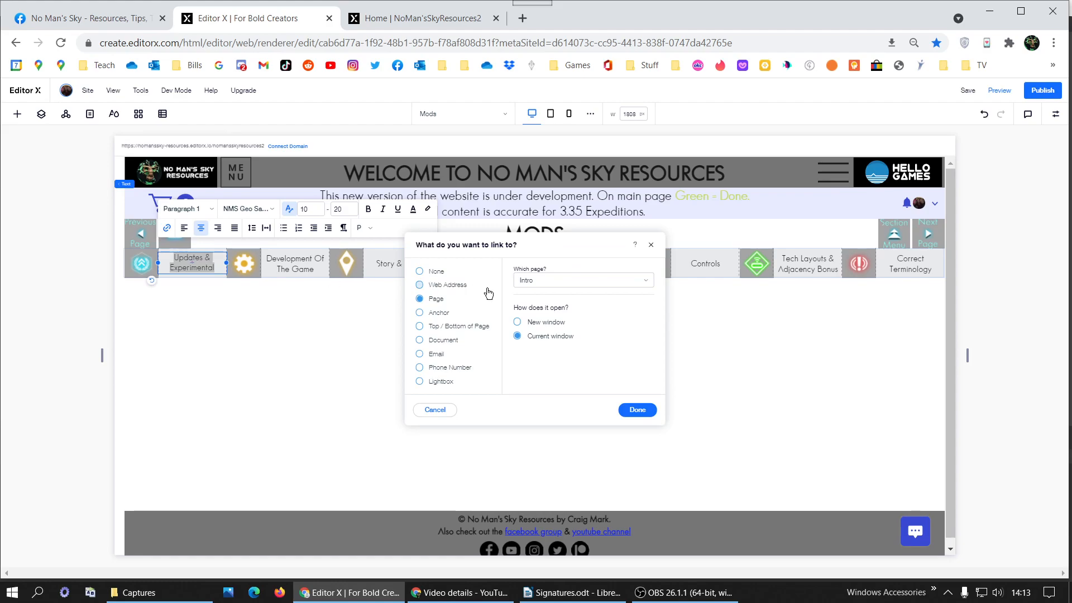
left_click(559, 283)
type("upates")
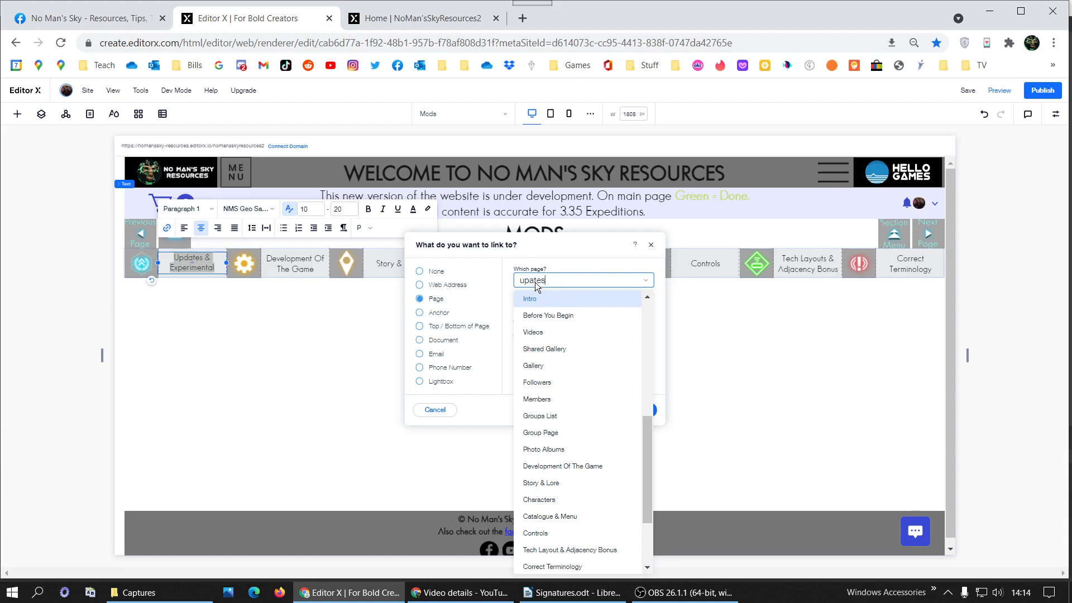
left_click(534, 281)
left_click(535, 279)
left_click(535, 280)
left_click(425, 270)
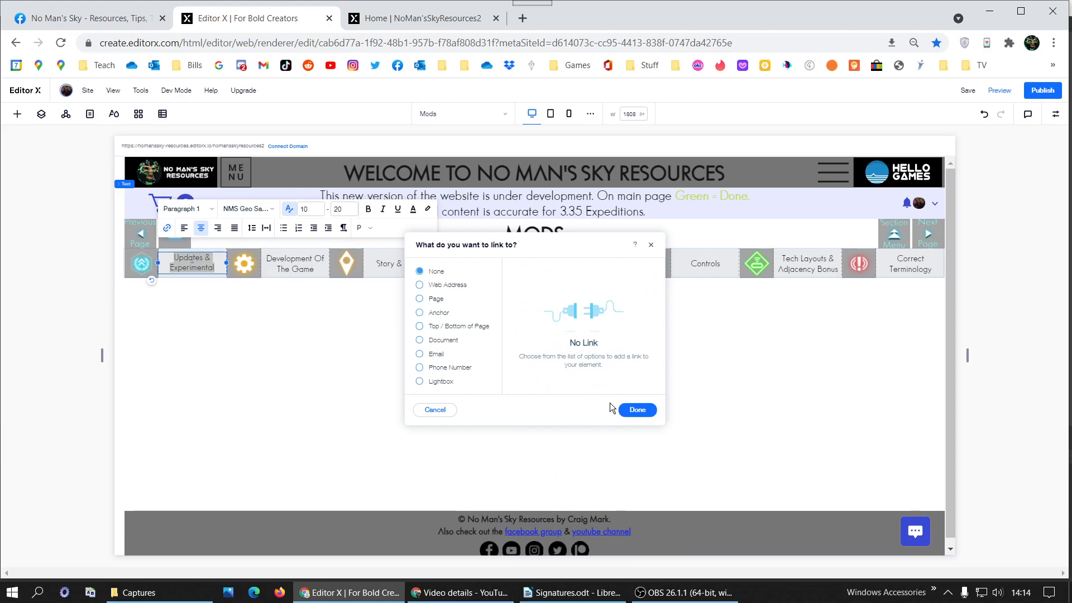
left_click(637, 411)
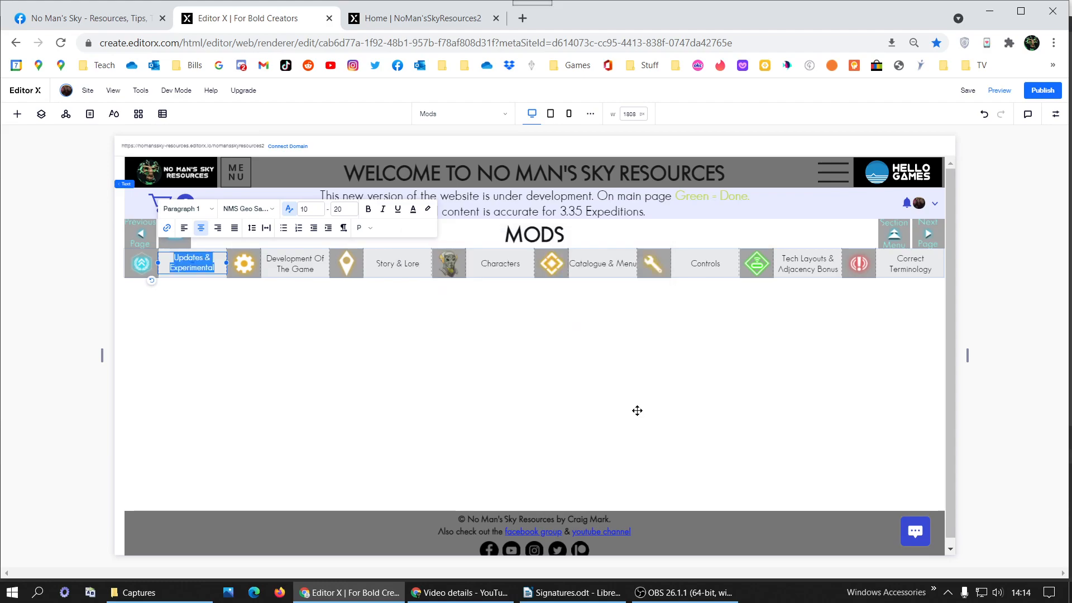
Set the link of the icon beside "Updates & Experimental" to None.
left_click(141, 263)
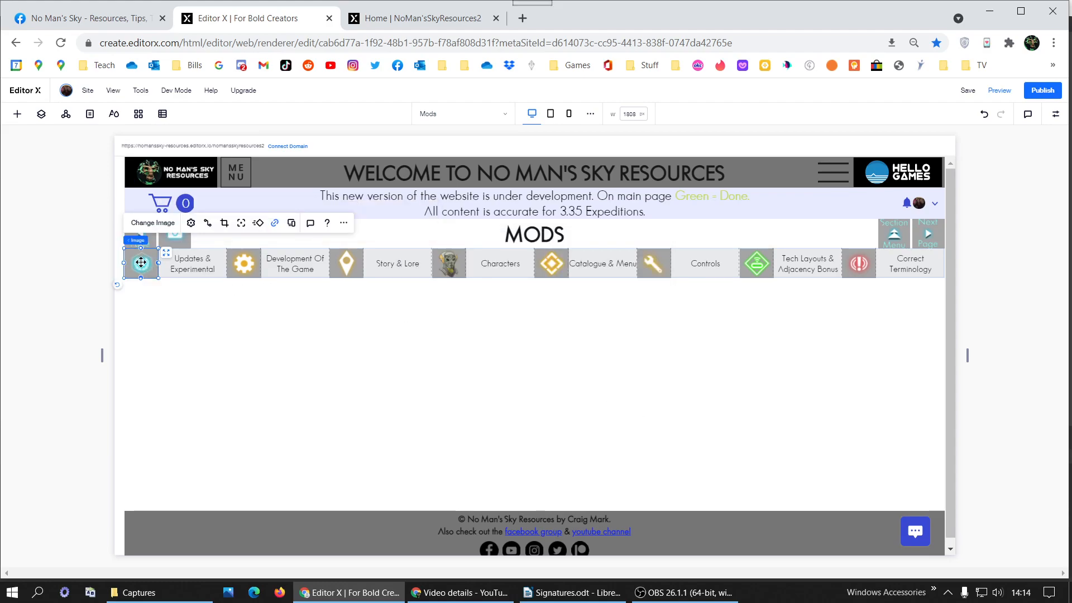
left_click(276, 223)
left_click(420, 272)
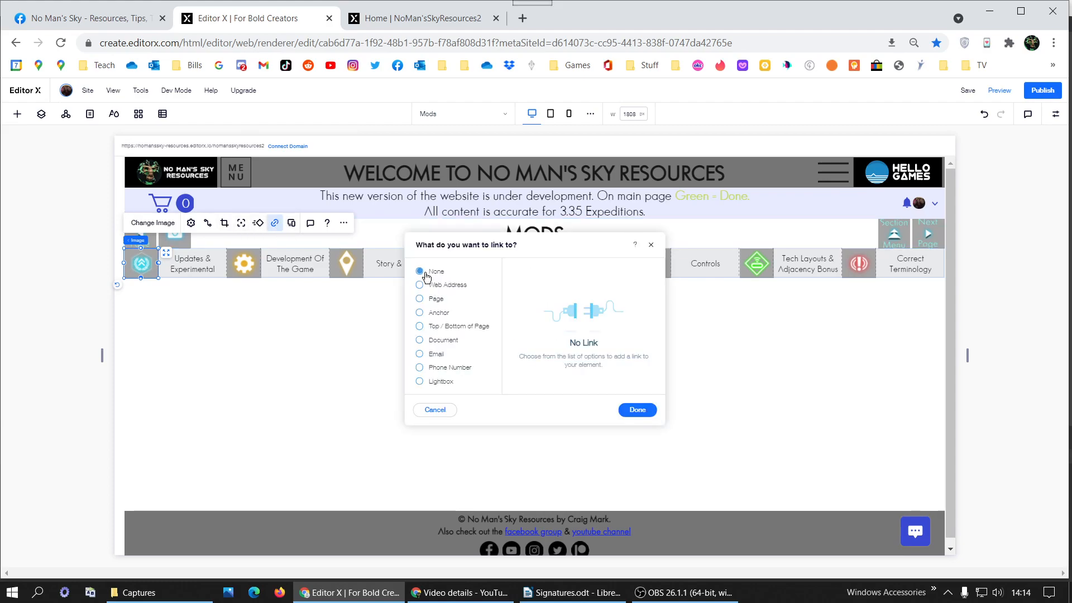
left_click(636, 409)
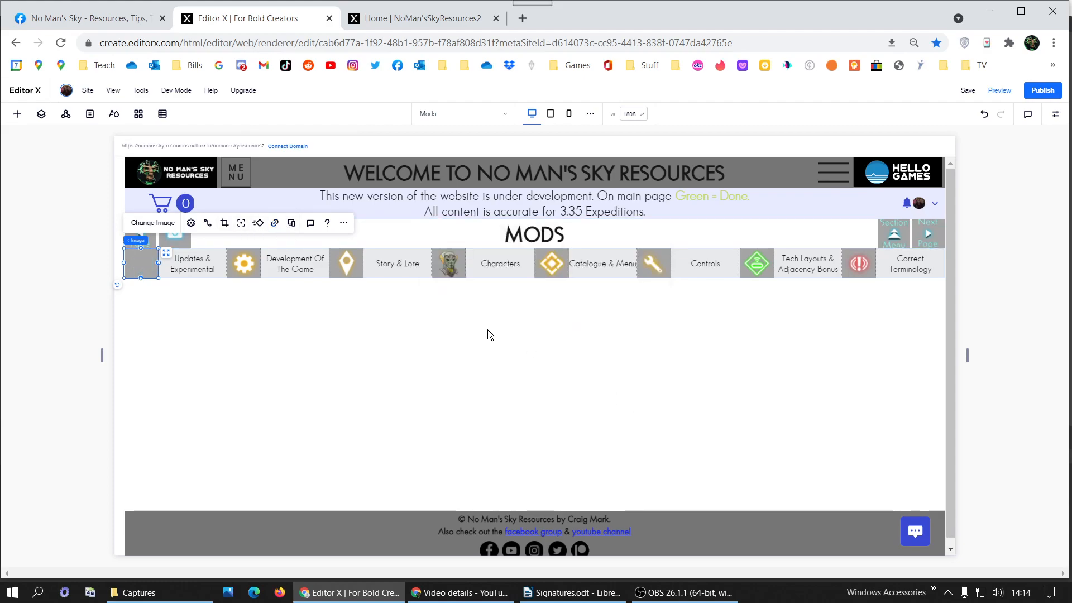
Set the link of the gear icon beside "Development Of The Game" to None.
left_click(240, 263)
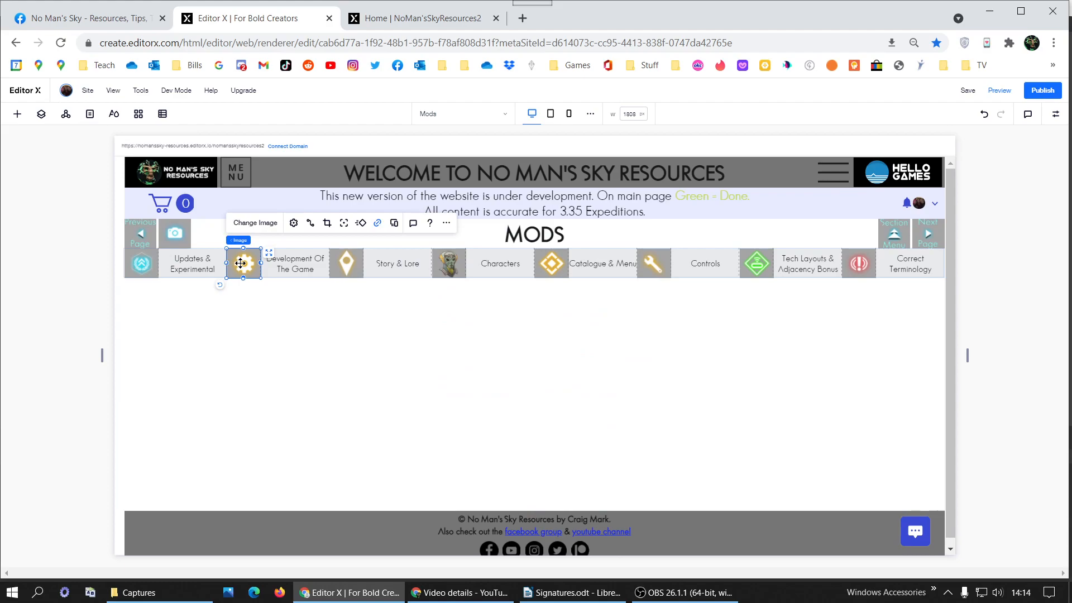
left_click(378, 224)
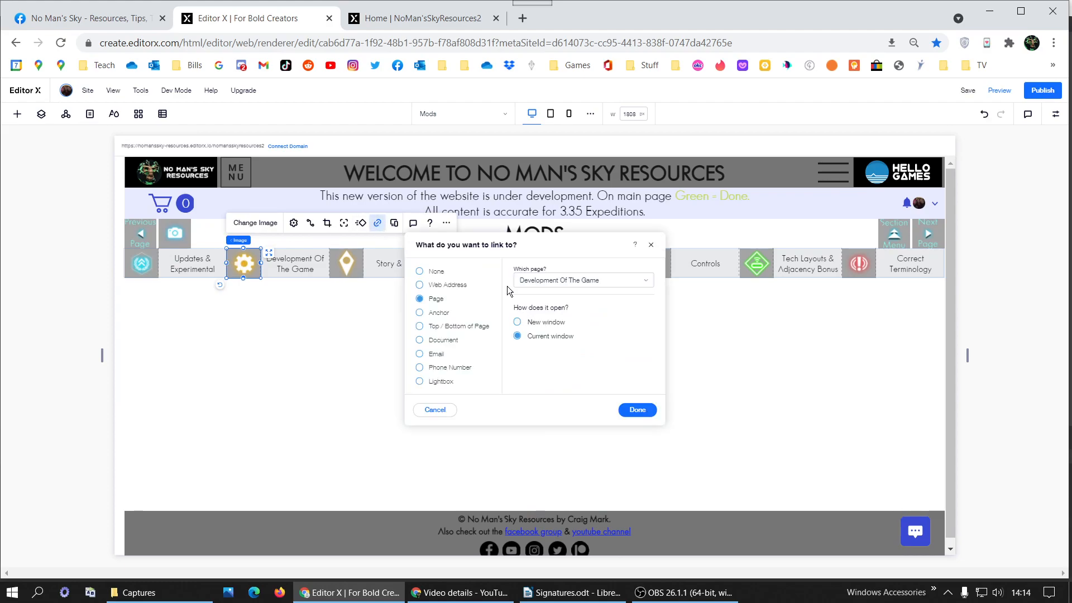
left_click(436, 272)
left_click(636, 410)
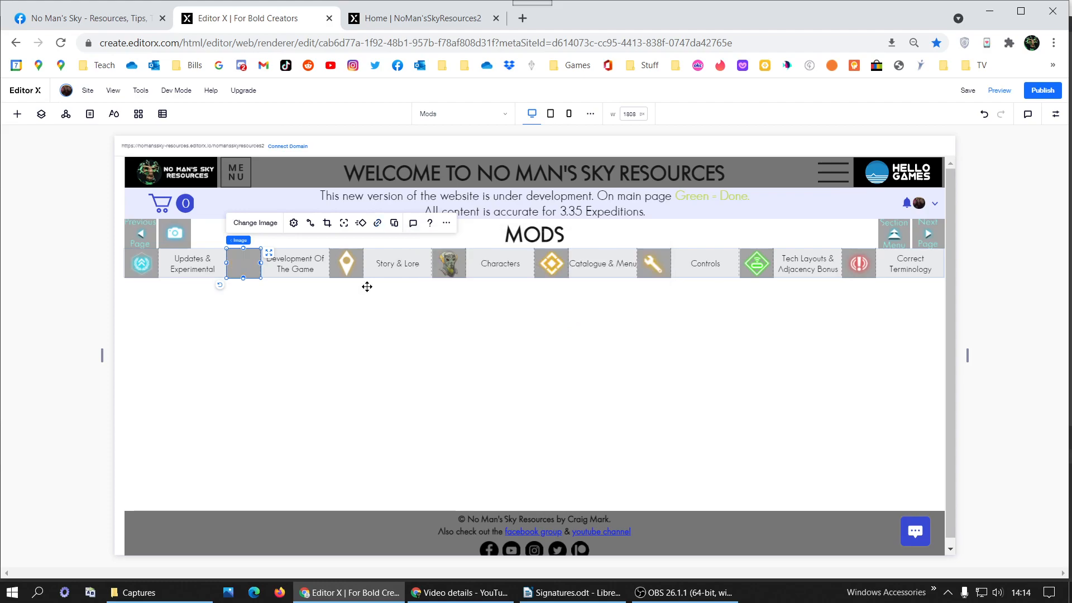
Replace the "Development Of The Game" label with "Future Content", following the Misc Guides order on the published home page.
left_click(284, 262)
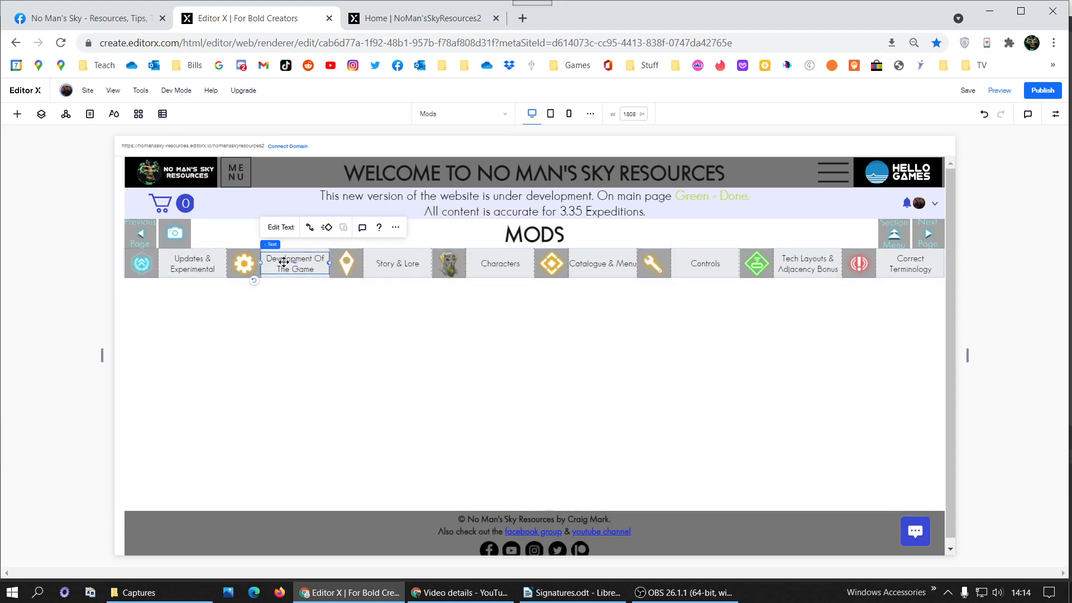
double_click(283, 263)
left_click(386, 21)
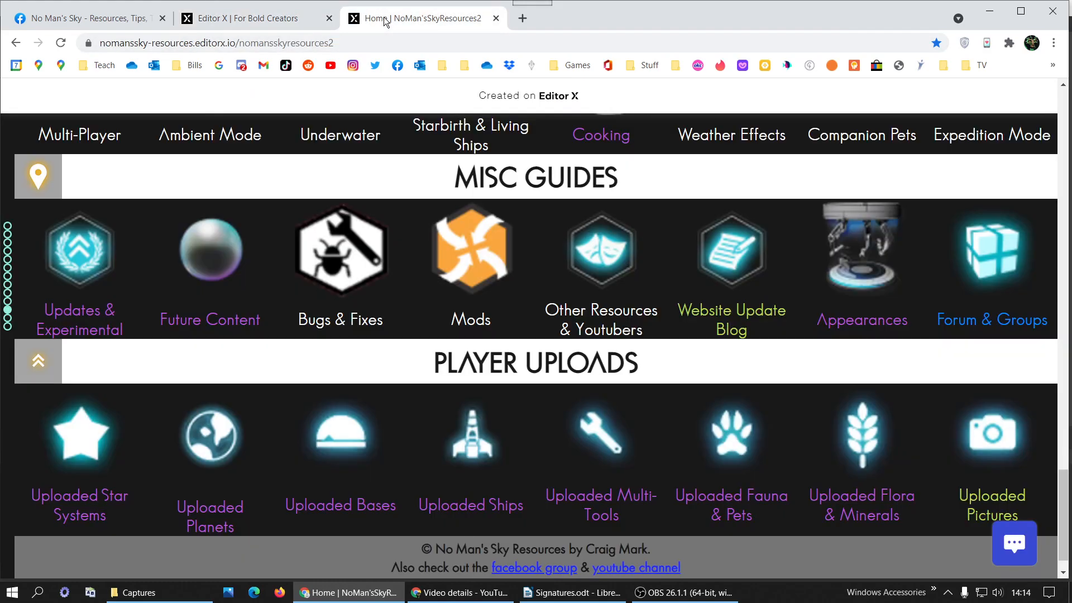
left_click(257, 20)
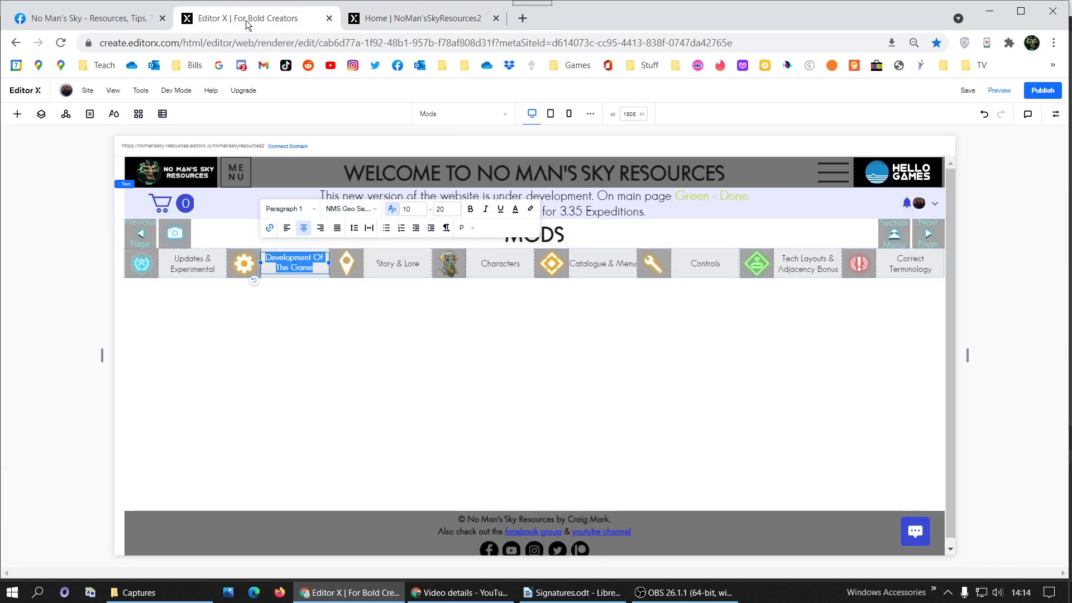
type("Fe")
type("ture Content")
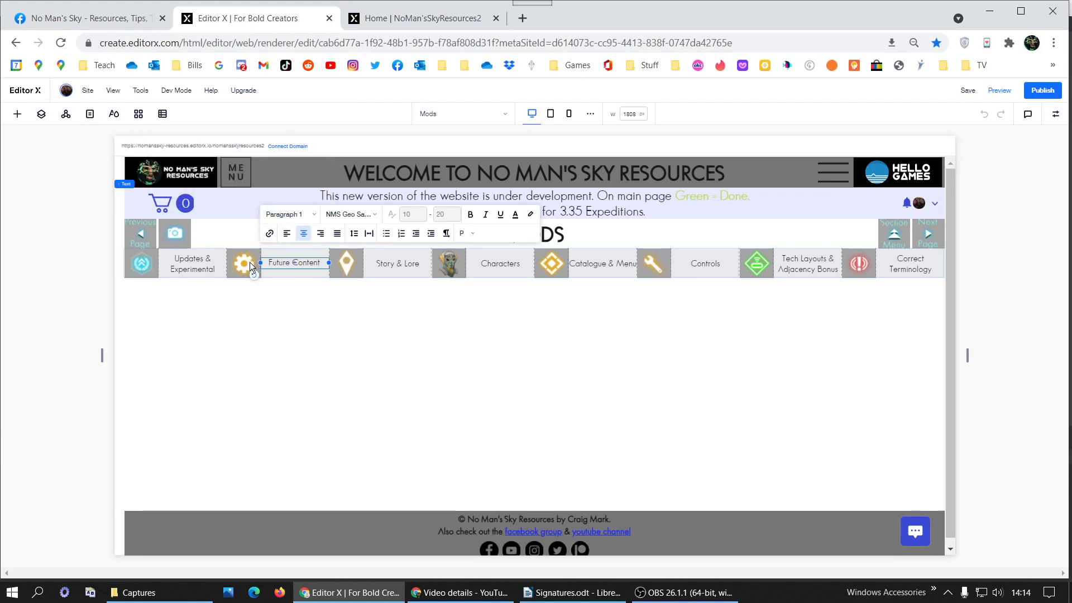
Replace the gear icon beside "Future Content" with the site file image found by searching for "Future Content".
triple_click(277, 262)
key("ctrl+c")
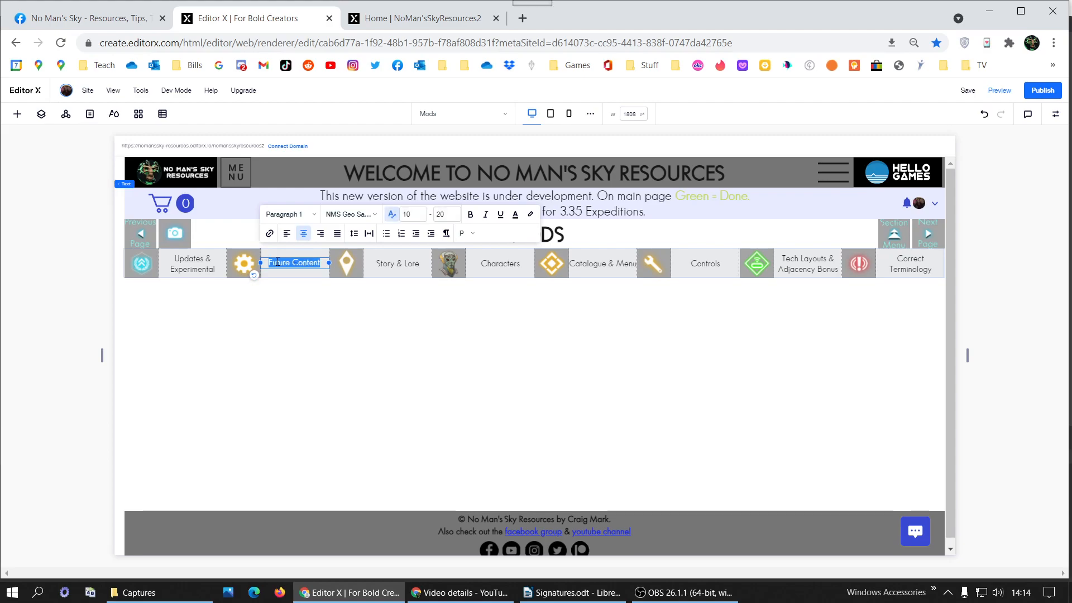
left_click(240, 264)
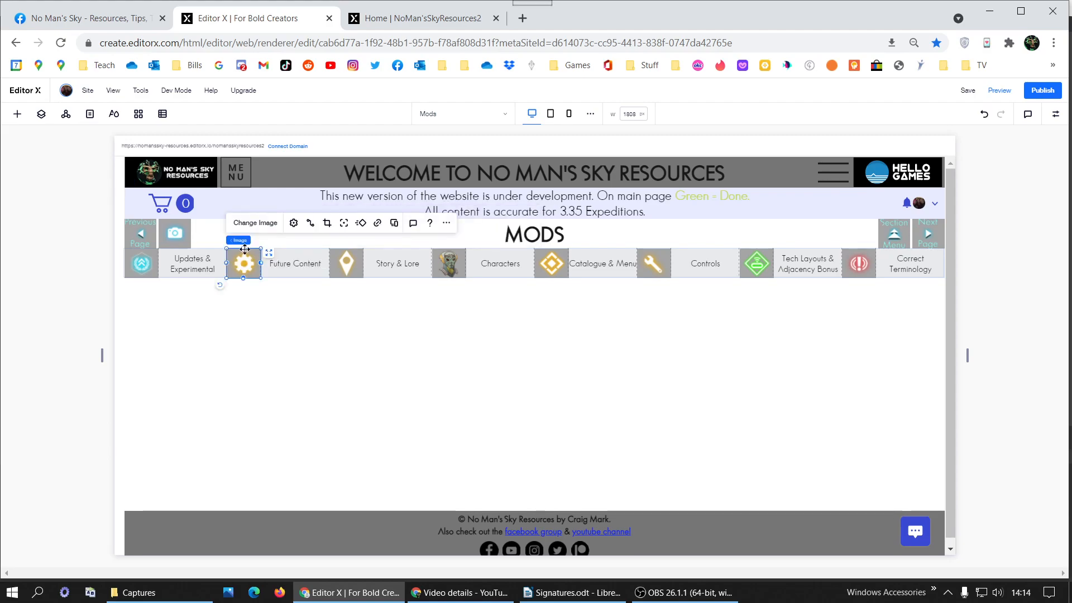
left_click(266, 223)
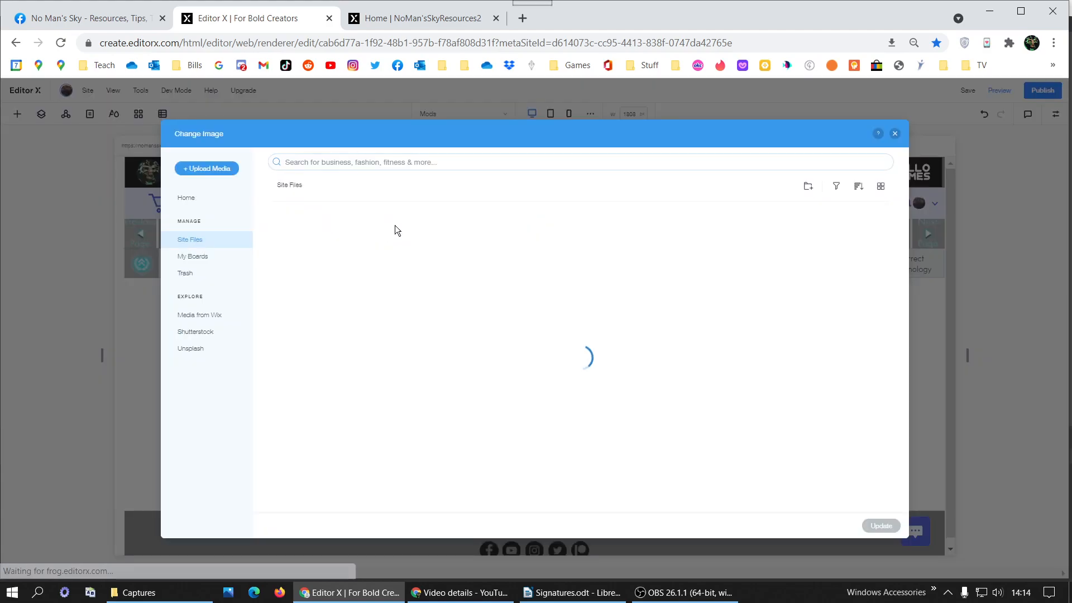
left_click(421, 164)
key("ctrl+v")
key("Return")
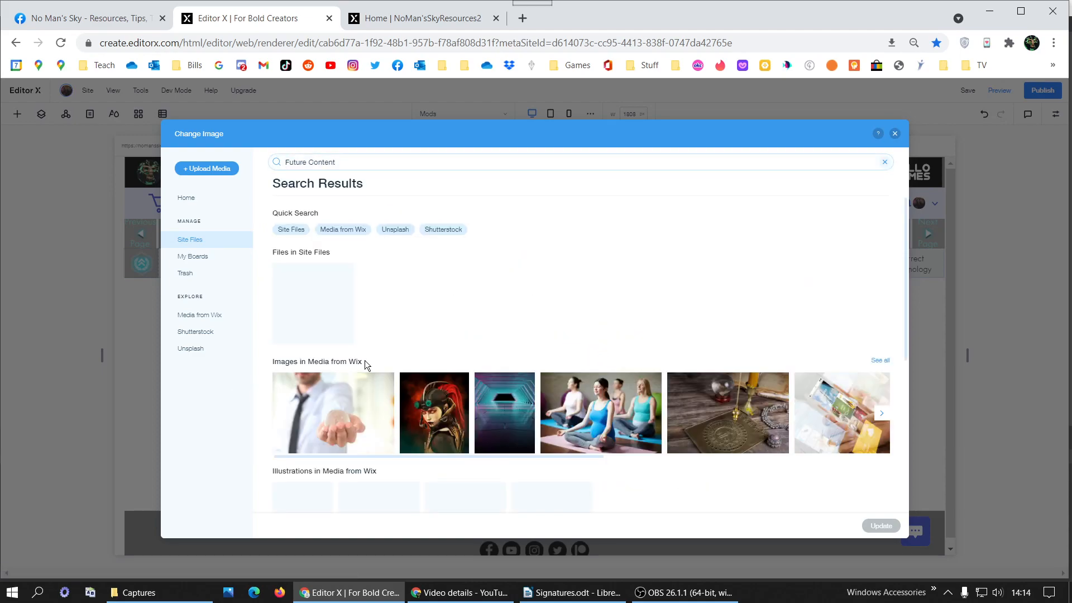
double_click(328, 322)
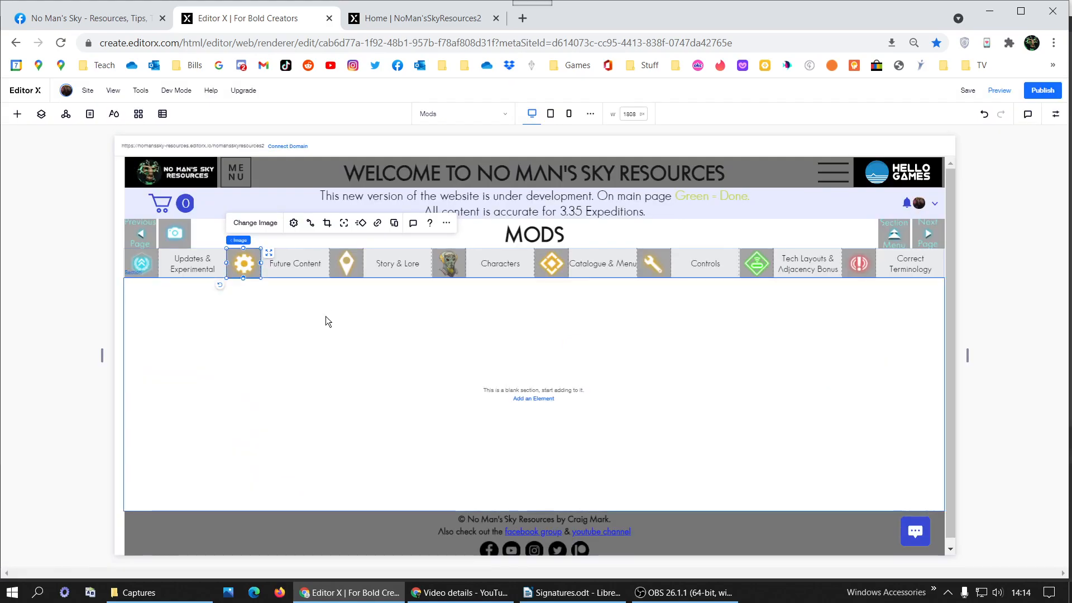
Replace the "Story & Lore" label with "Bugs & Fixes", following the Misc Guides order on the published home page.
left_click(338, 264)
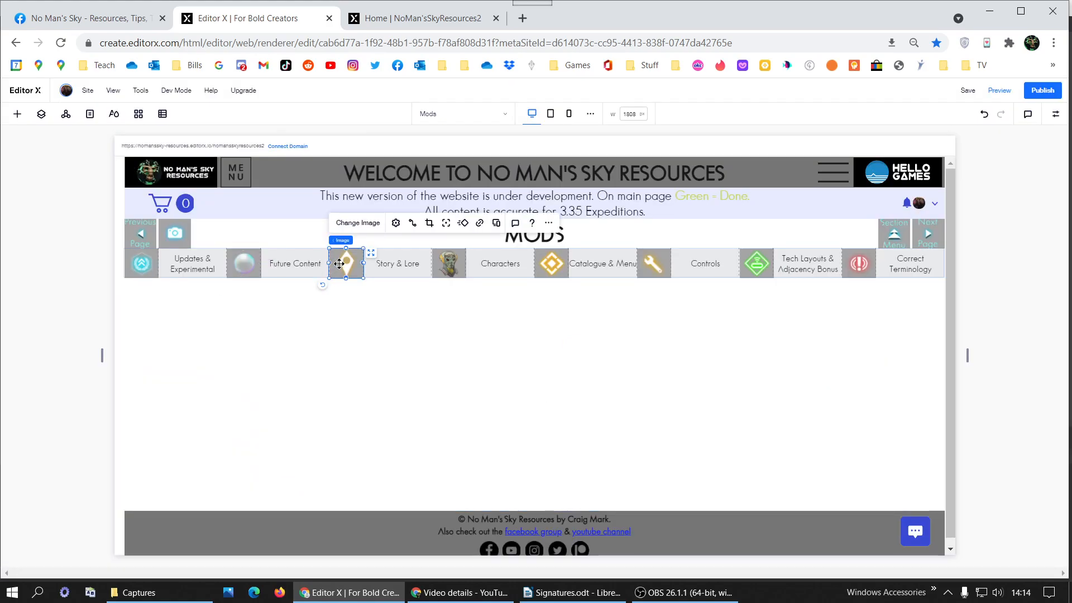
left_click(387, 20)
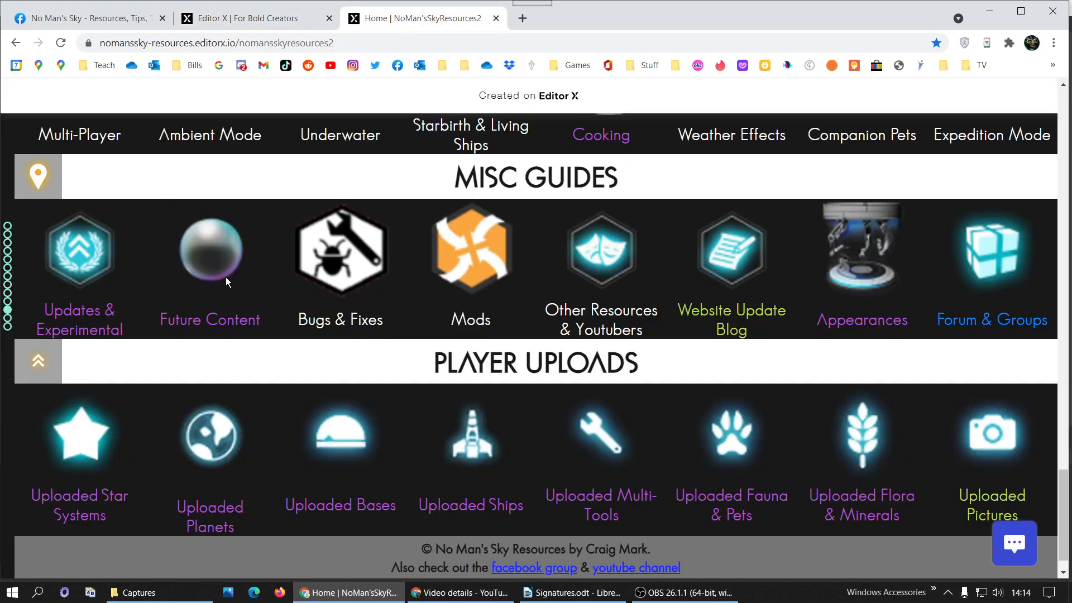
left_click(263, 21)
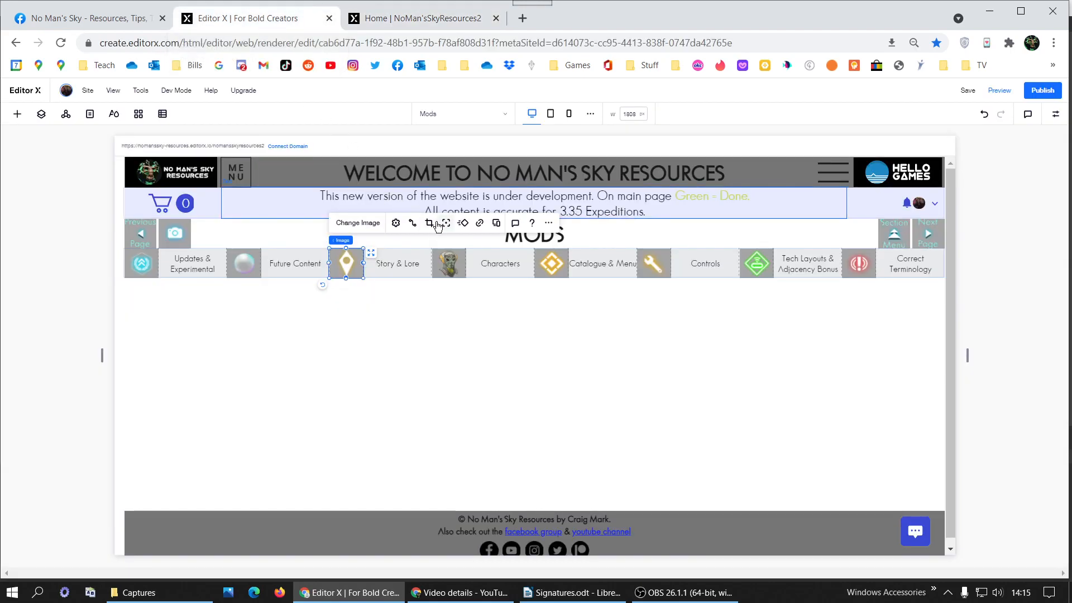
left_click(383, 263)
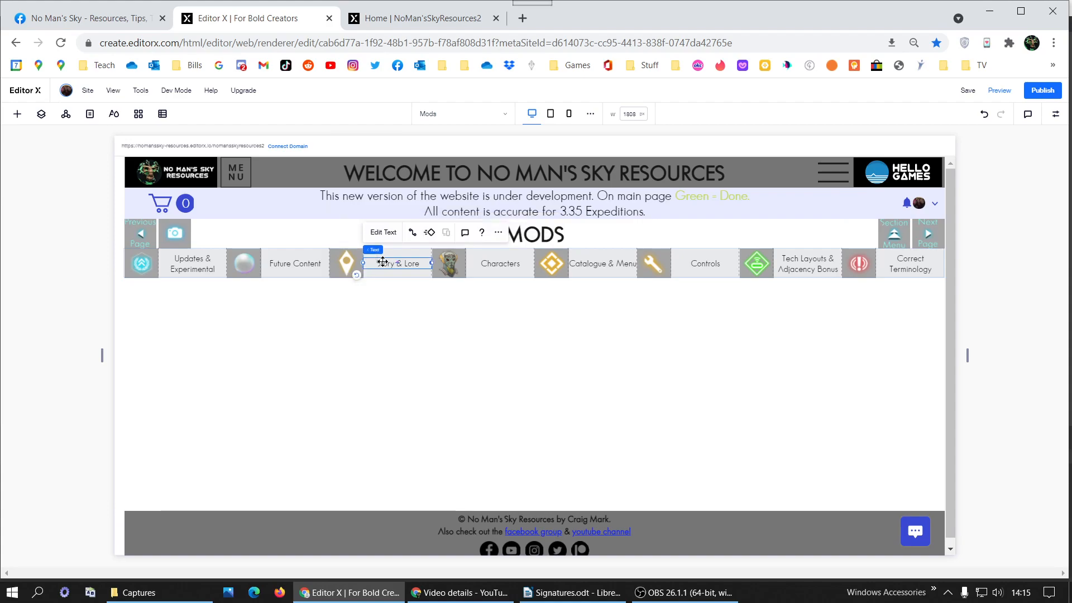
double_click(382, 263)
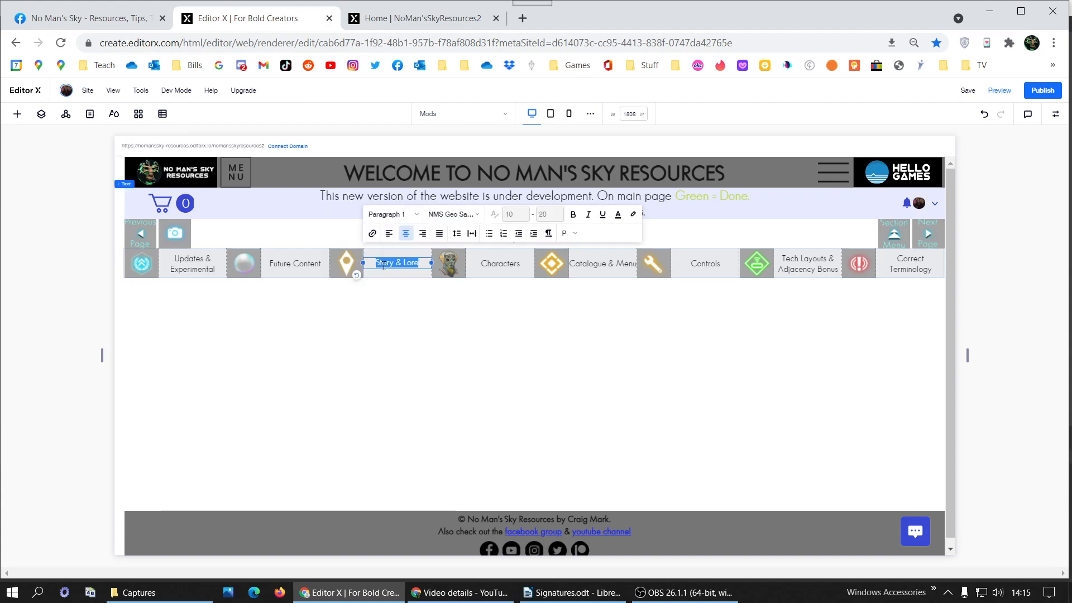
type("Bugs & Fixes")
Replace the pin icon beside "Bugs & Fixes" with the hexagonal bug-and-wrench site image, searching the media for "bugs".
left_click(346, 265)
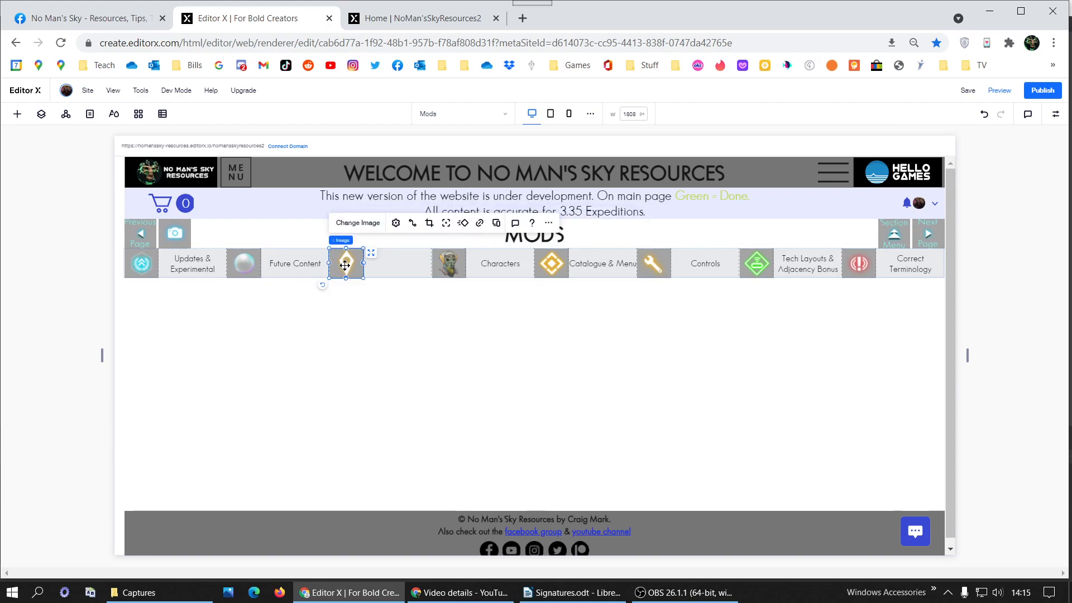
left_click(369, 224)
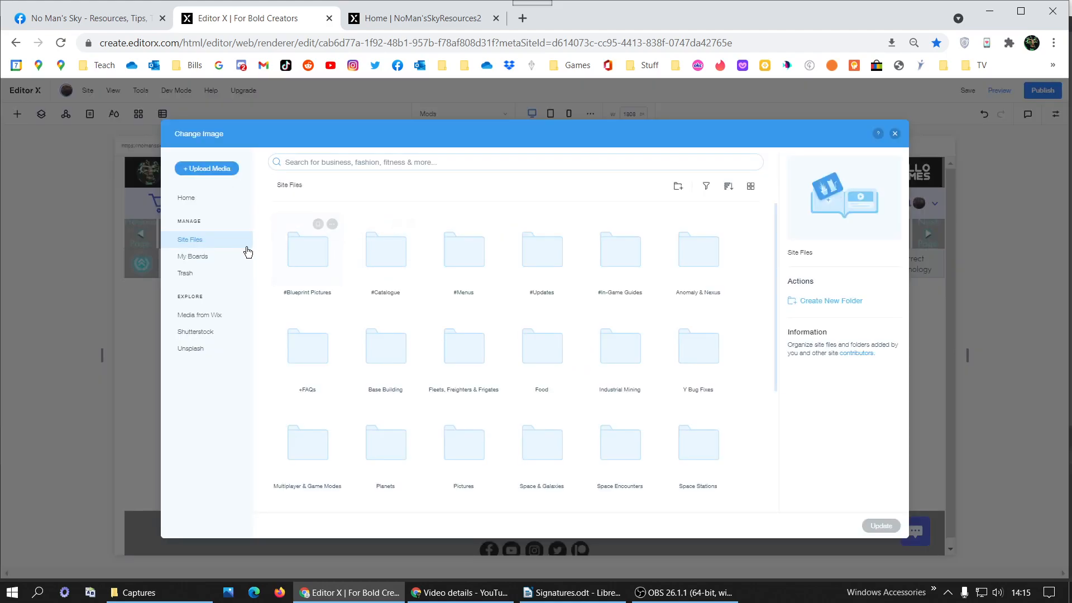
left_click(368, 162)
type("bugs")
key("Return")
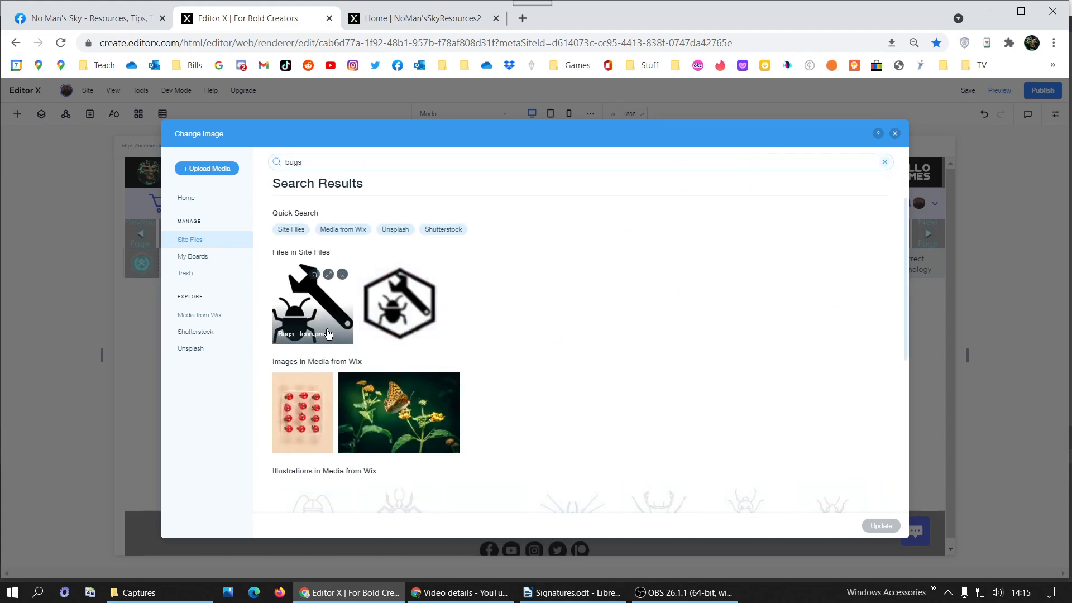
double_click(398, 307)
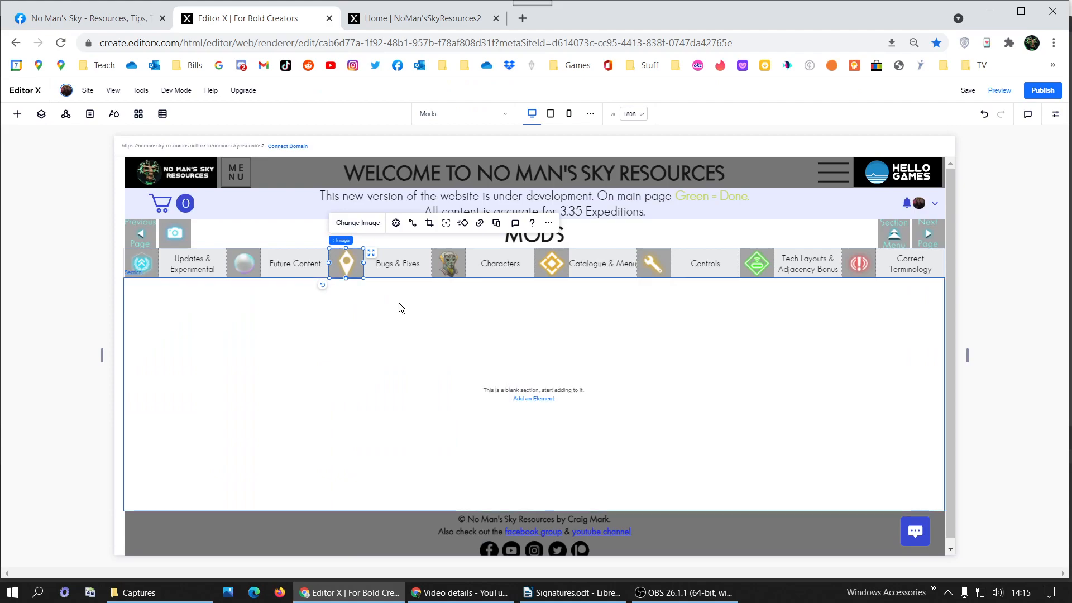
Check the Misc Guides order on the published home page and replace the "Characters" label with "Mods".
left_click(427, 19)
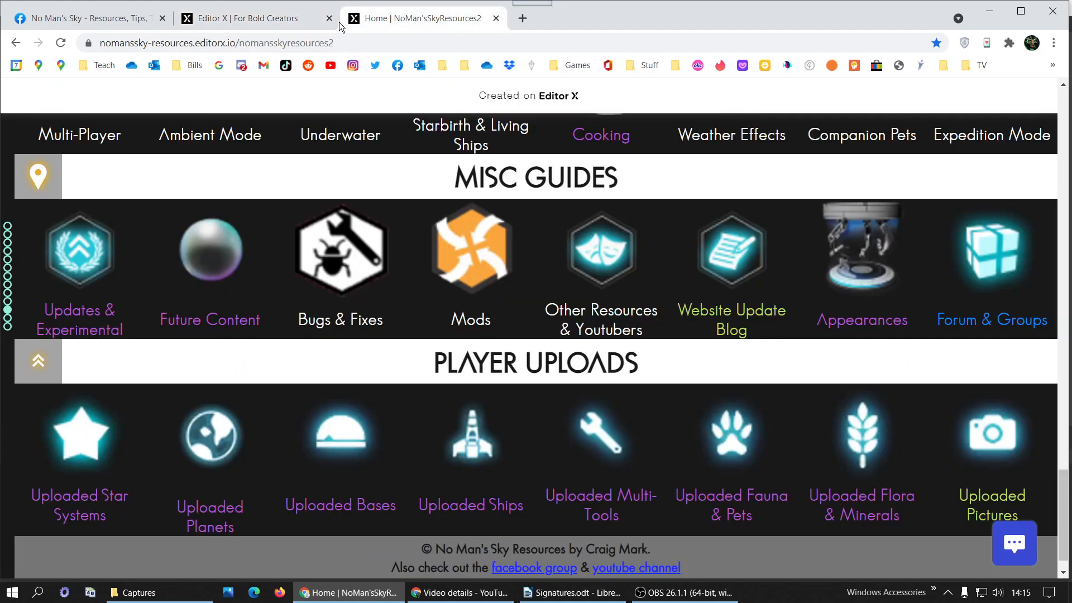
left_click(239, 19)
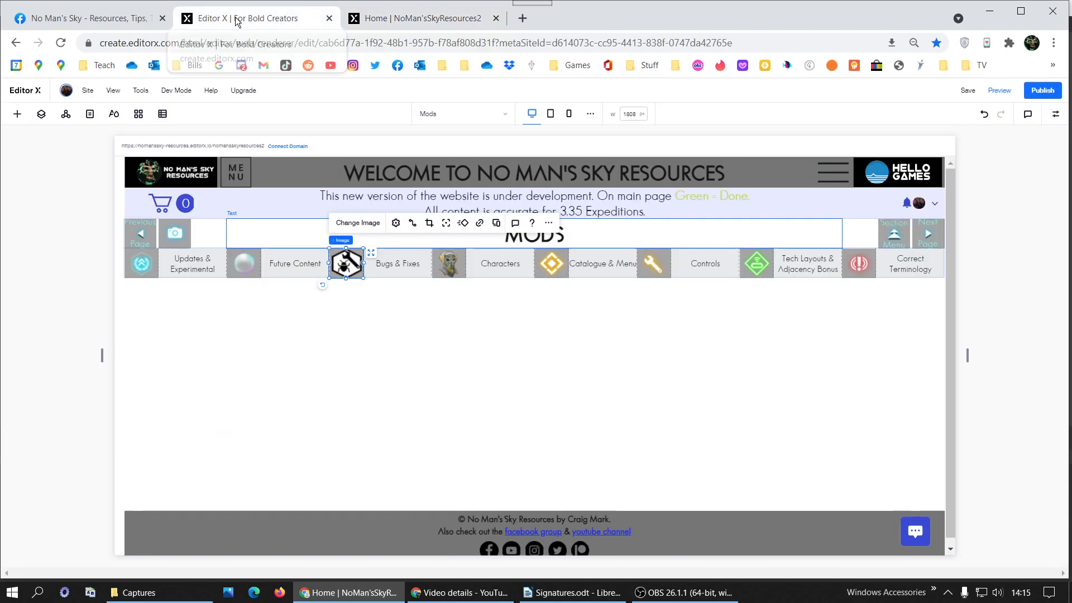
left_click(500, 261)
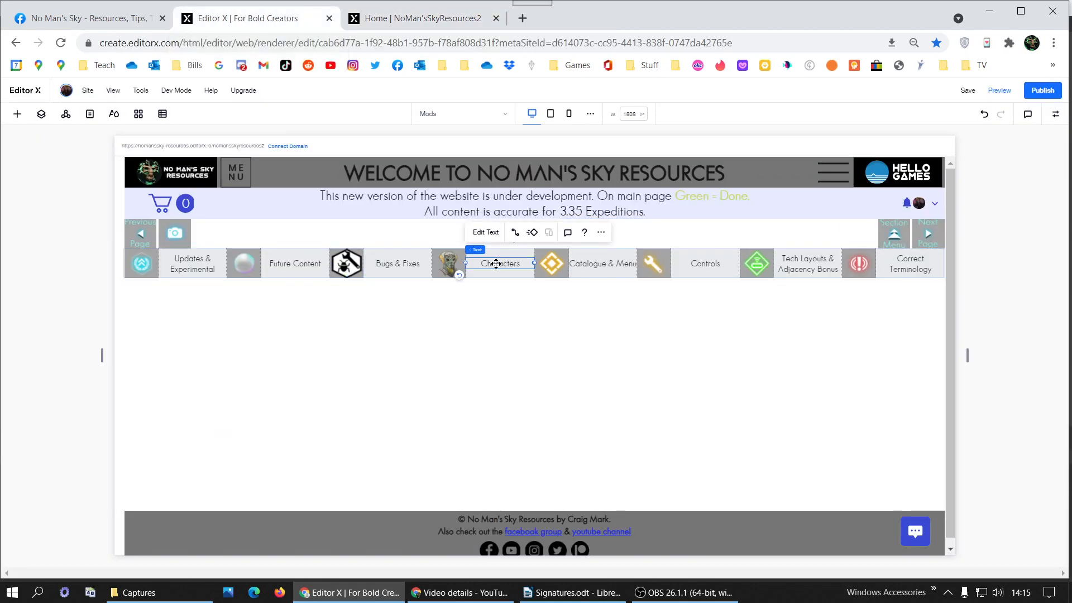
double_click(497, 264)
type("ods")
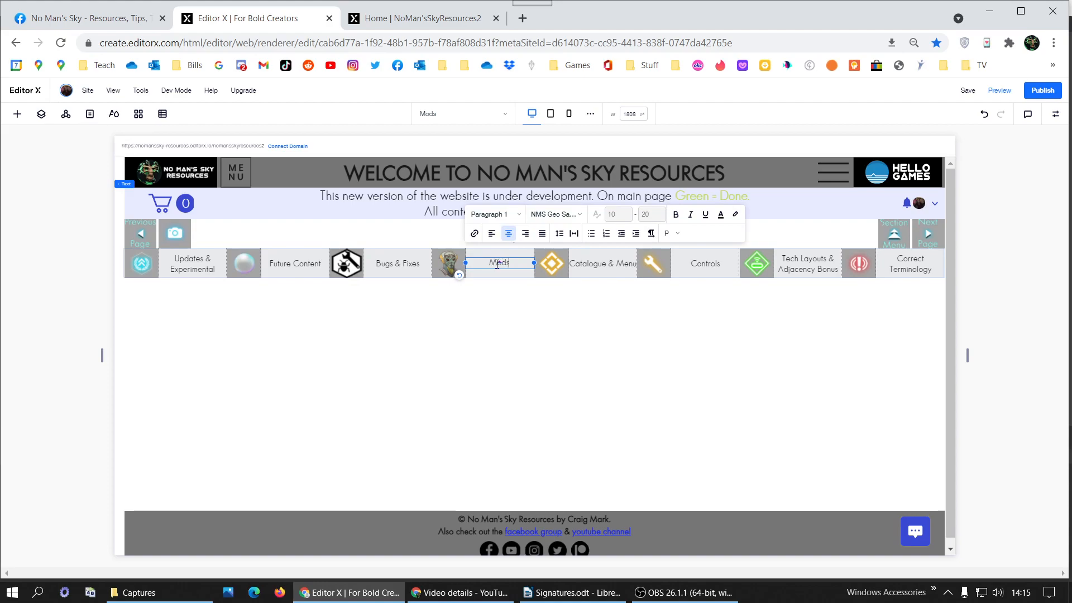
Link the "Mods" label in the section bar to the page "Mods (This)".
left_click(475, 234)
left_click(441, 299)
left_click(537, 283)
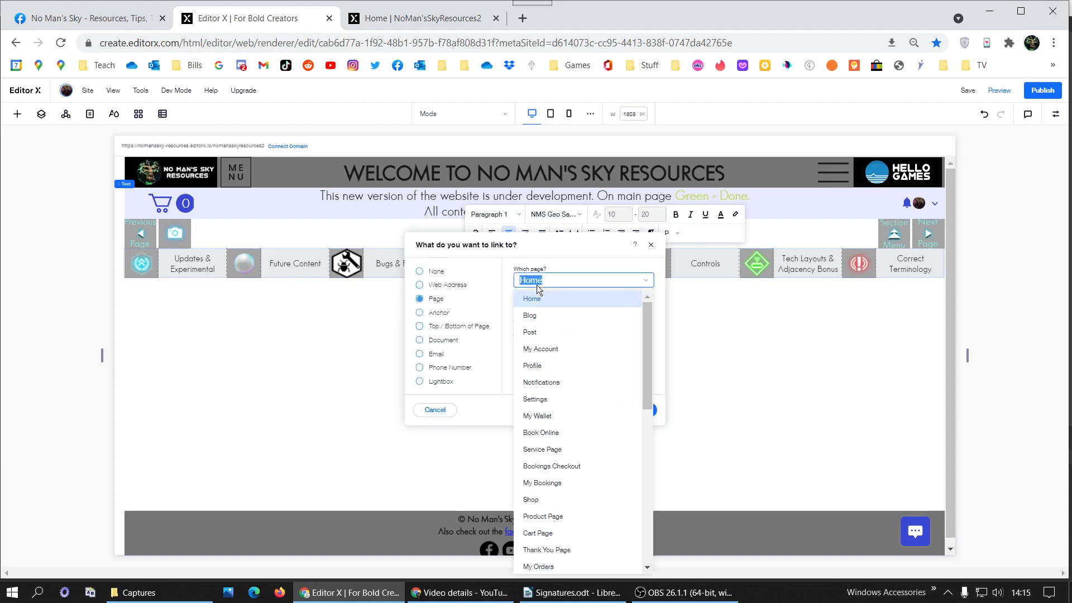
type("Mods (This")
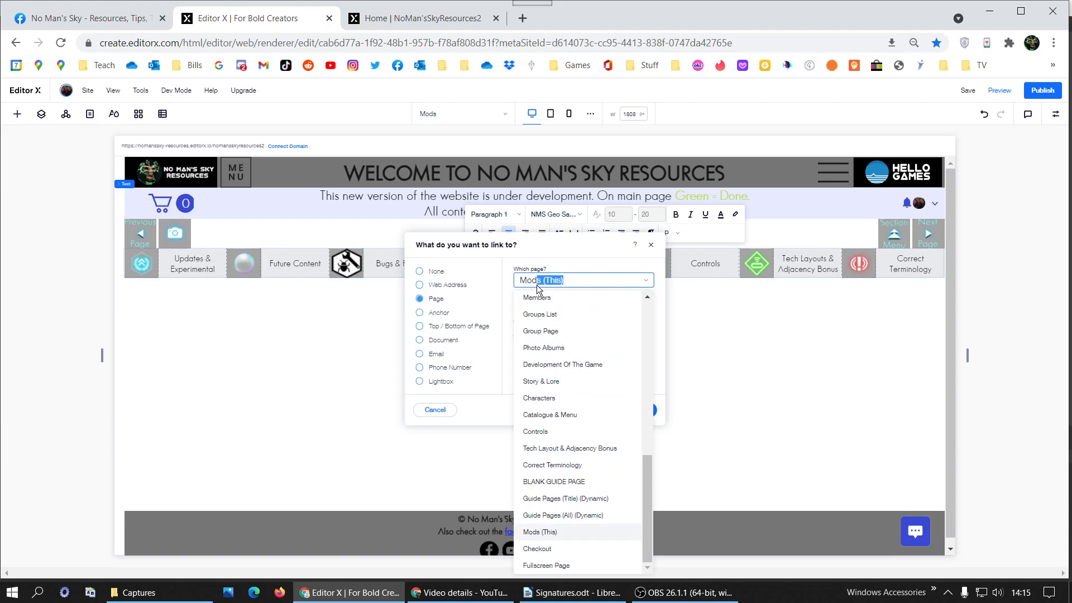
key("Return")
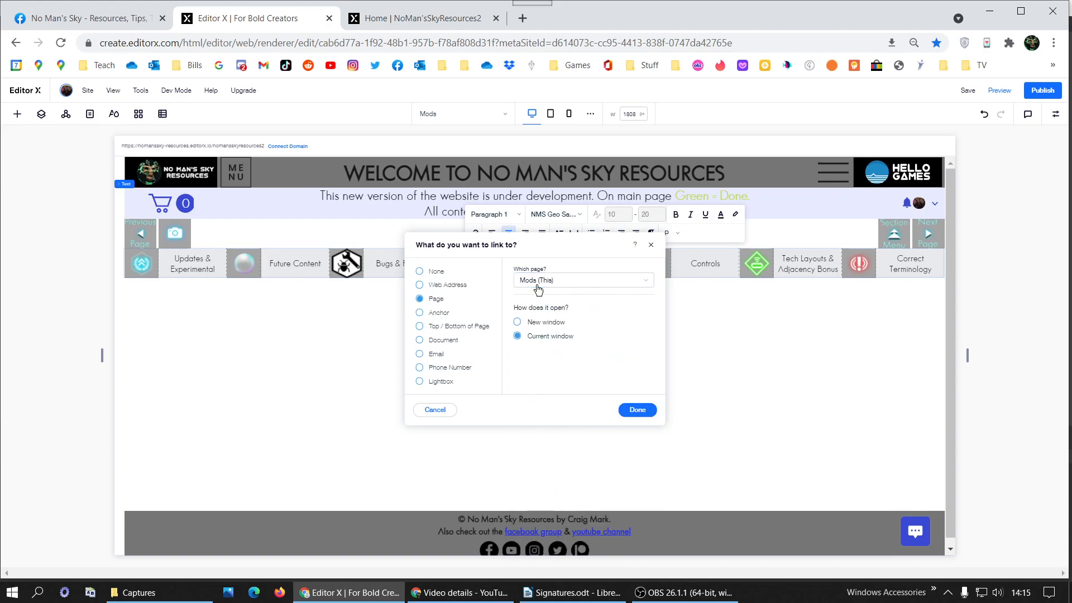
left_click(628, 411)
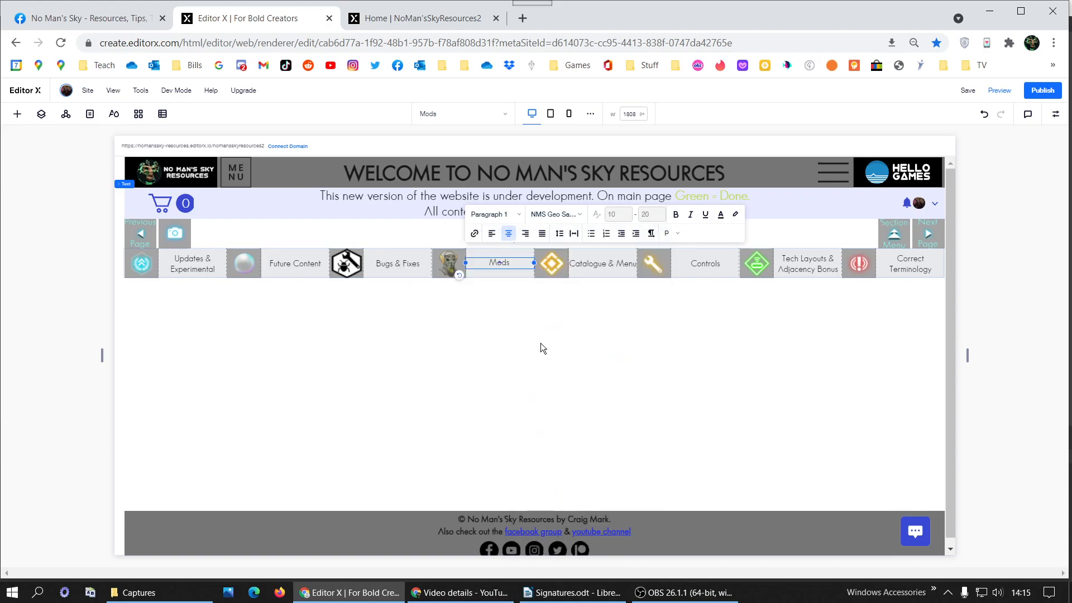
Replace the character icon beside "Mods" with the orange mods image, searching the media for "mods".
left_click(452, 266)
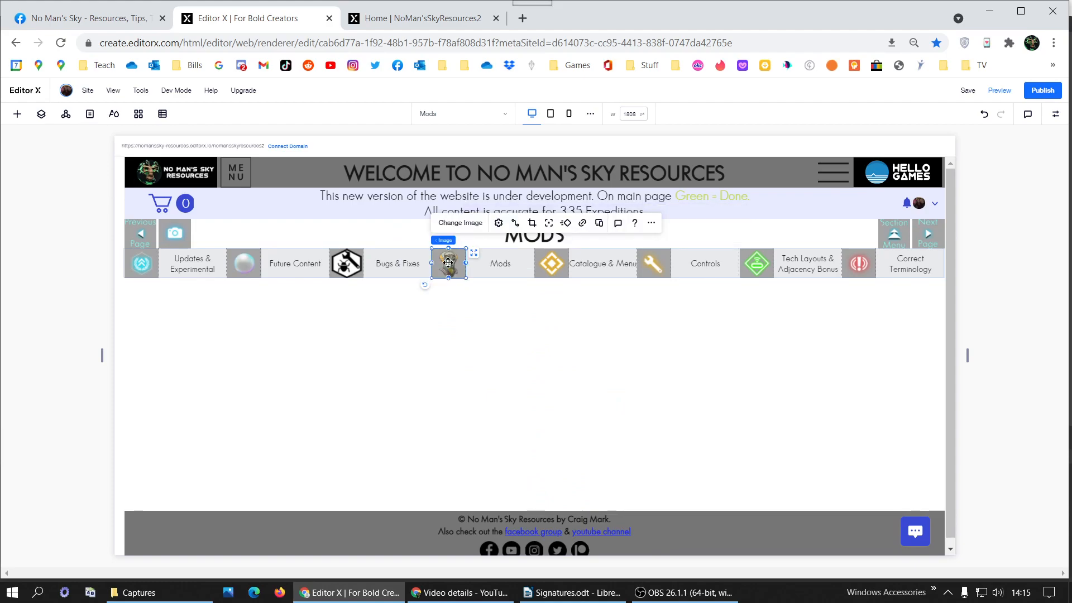
left_click(467, 224)
type("m,ods")
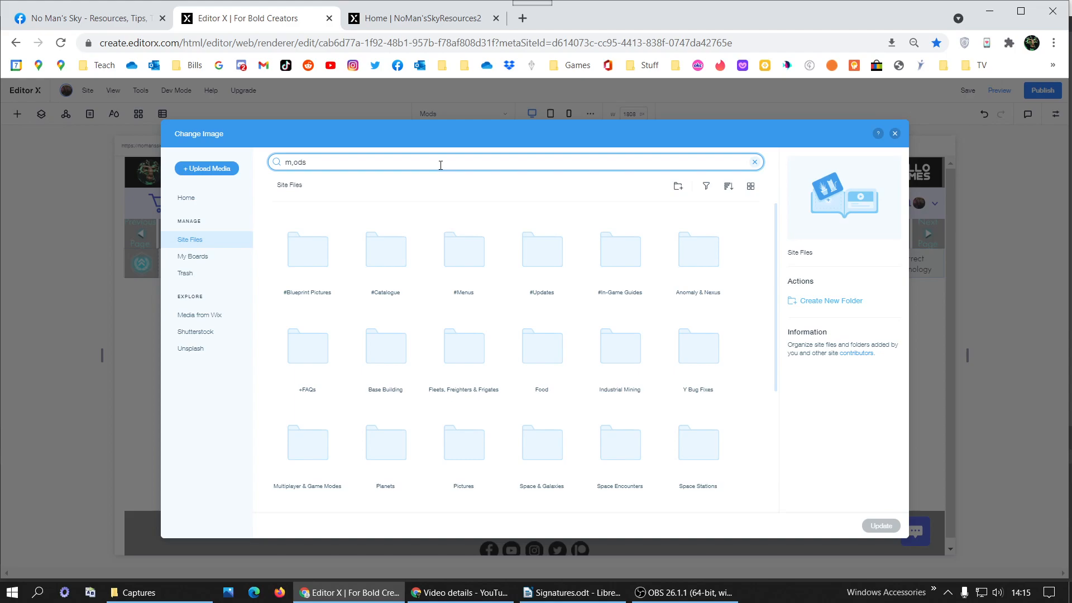
key("Return")
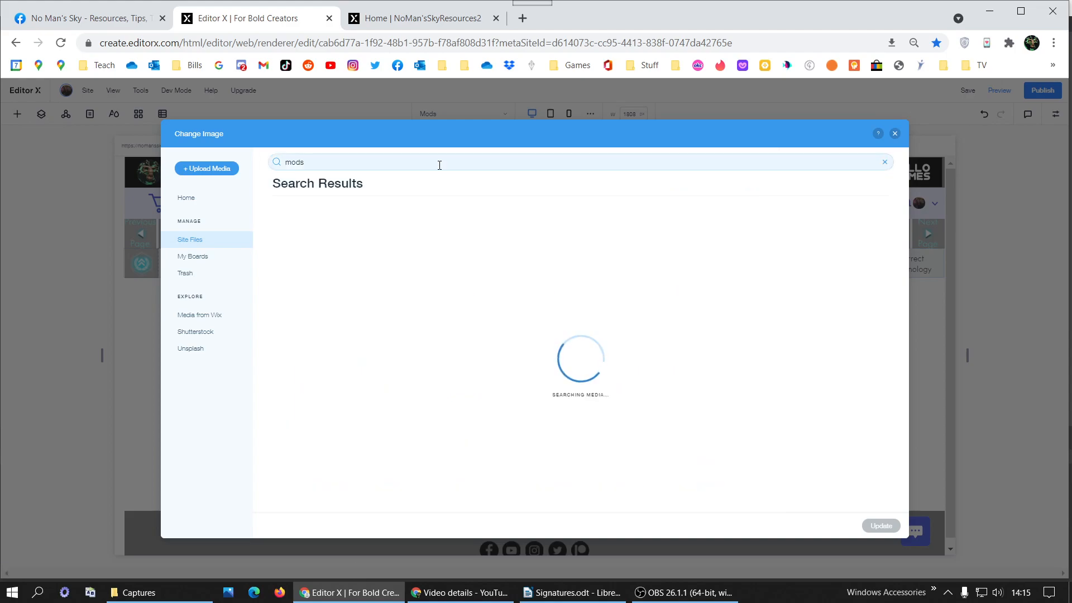
double_click(315, 305)
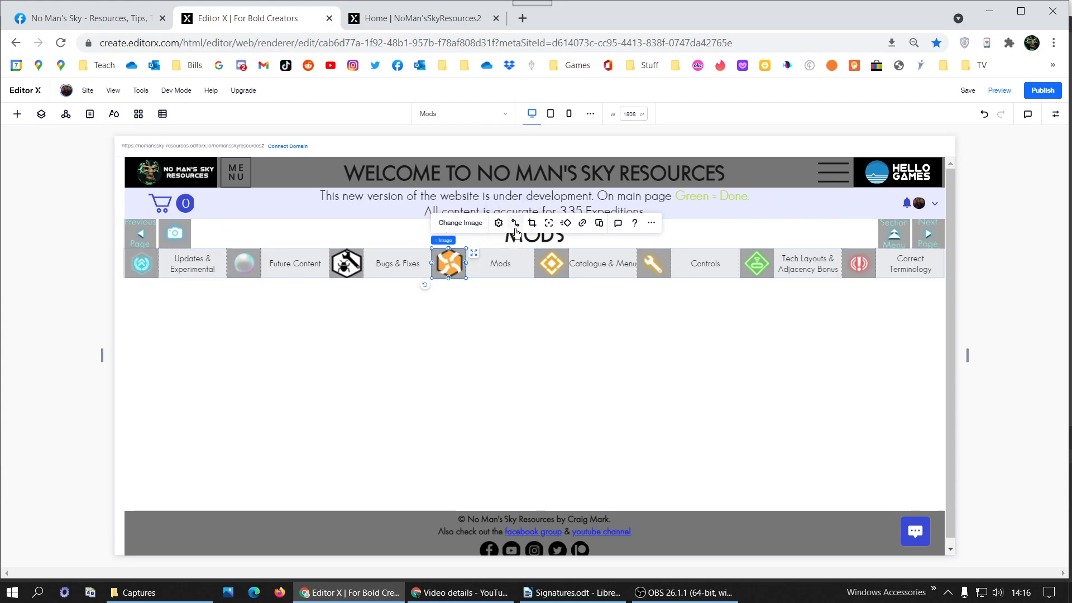
Link the orange icon beside the "Mods" label to the page "Mods (This)".
left_click(582, 224)
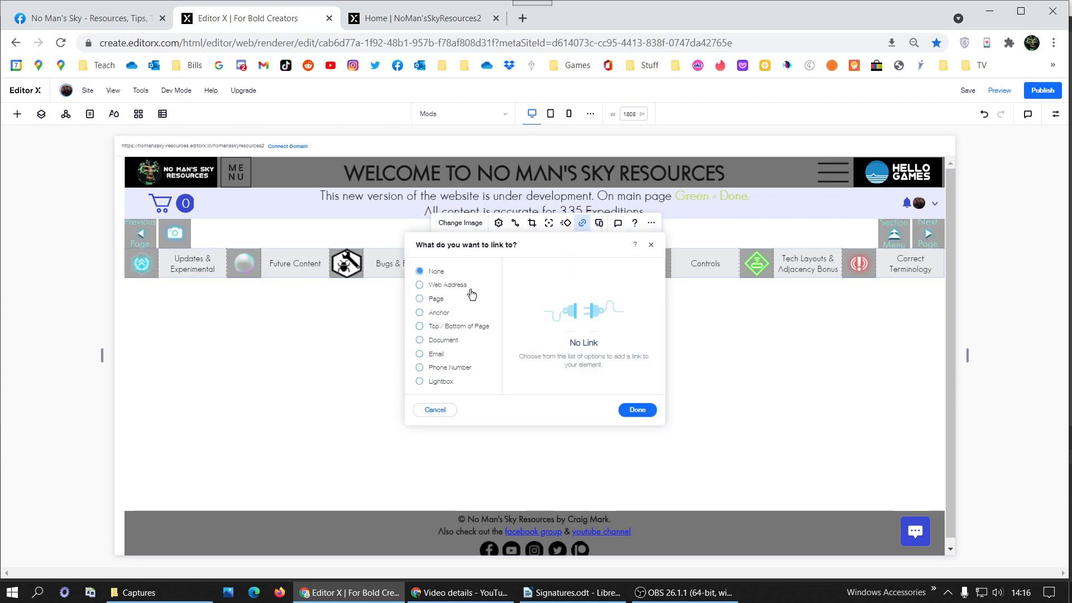
left_click(433, 299)
left_click(584, 282)
scroll(581, 424, "down", 5)
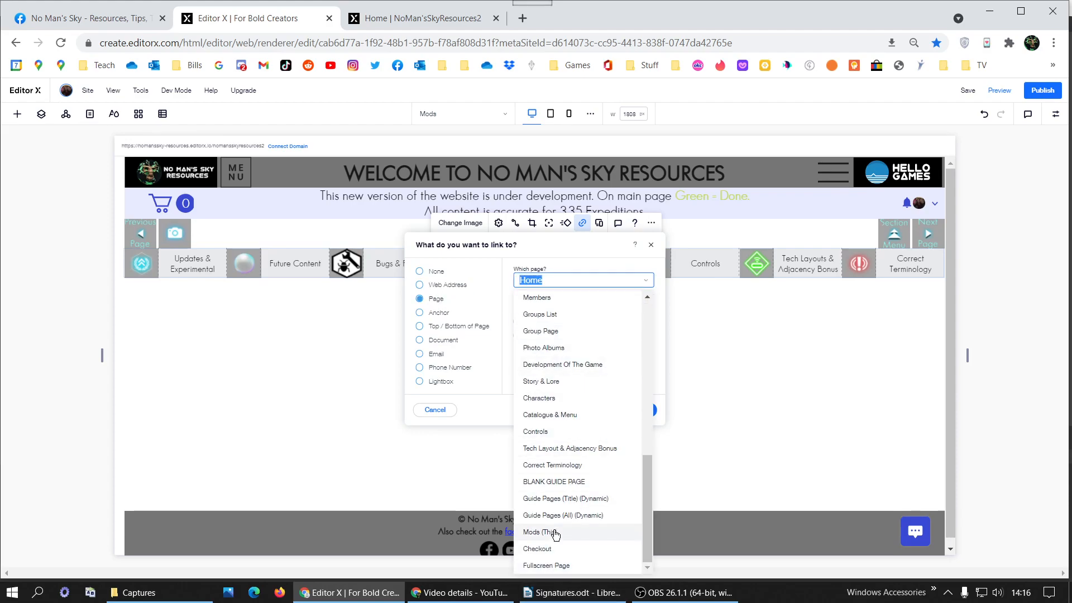
left_click(547, 532)
left_click(637, 411)
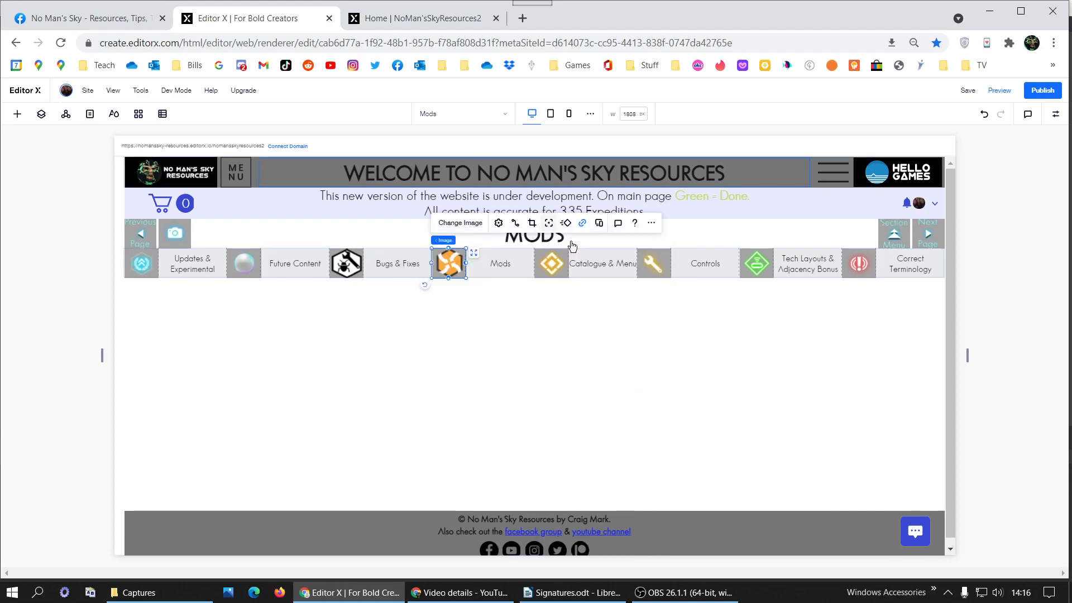
Replace the "Catalogue & Menu" label with "Other Resources & Youtubers", undoing any accidental shift, and consult Misc Guides on the published home page.
left_click_drag(588, 263, 588, 264)
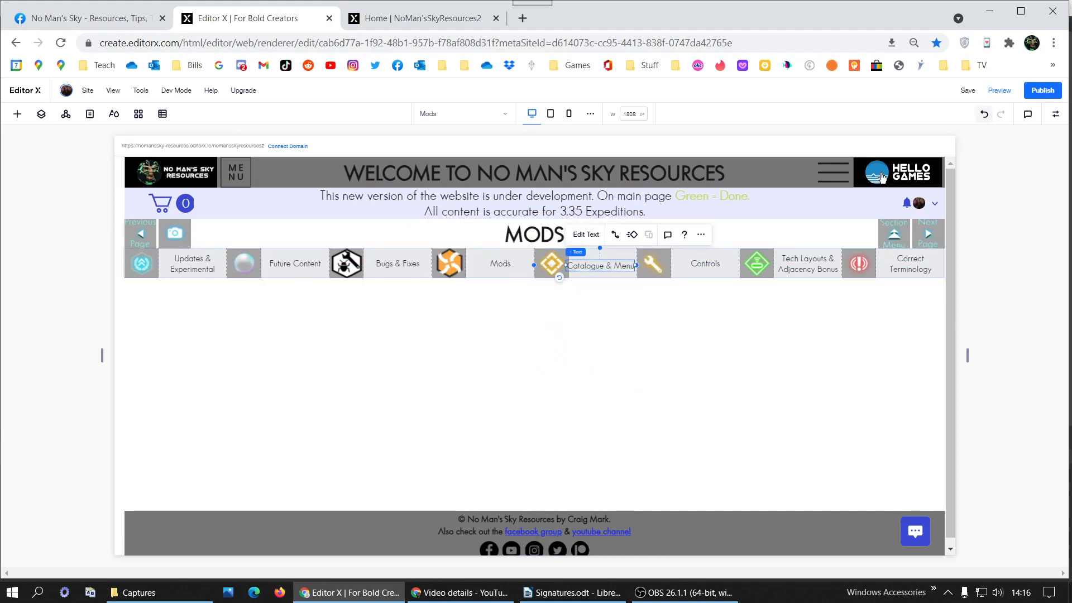
key("ctrl+z")
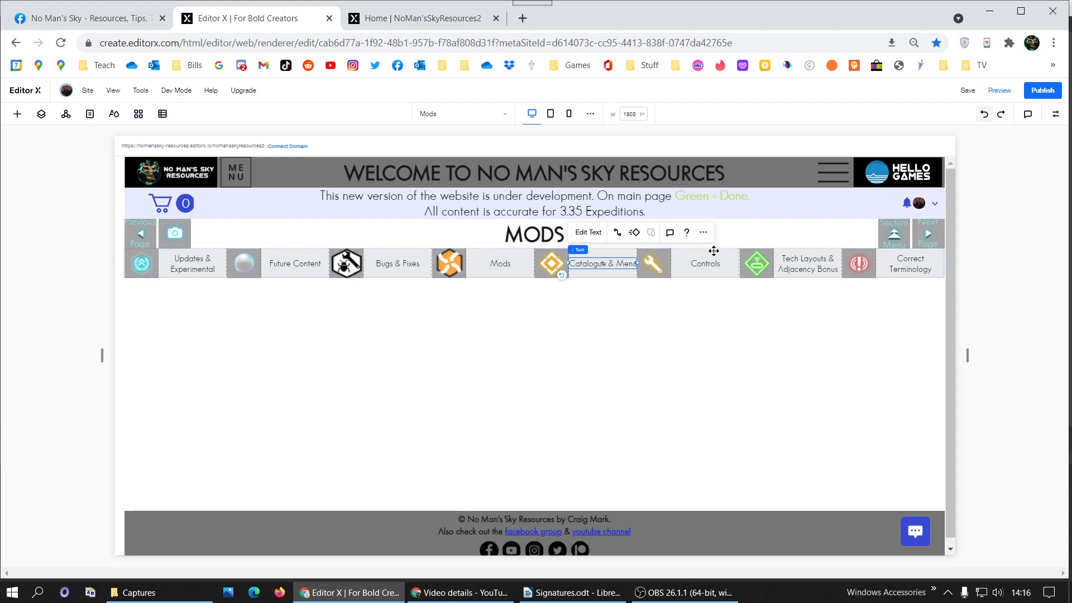
double_click(611, 263)
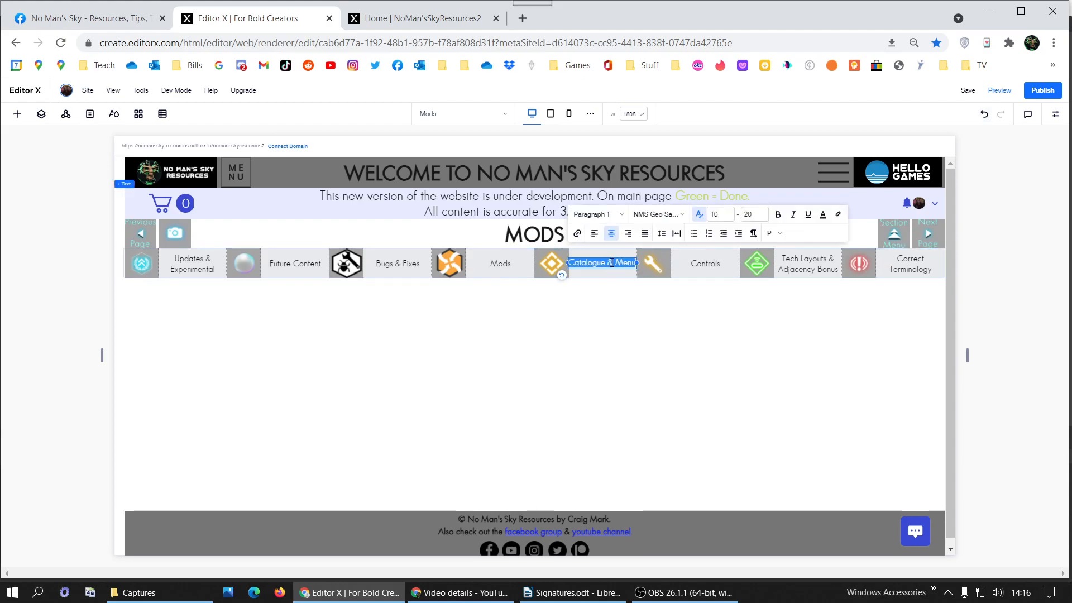
key("BackSpace")
type("Other Res")
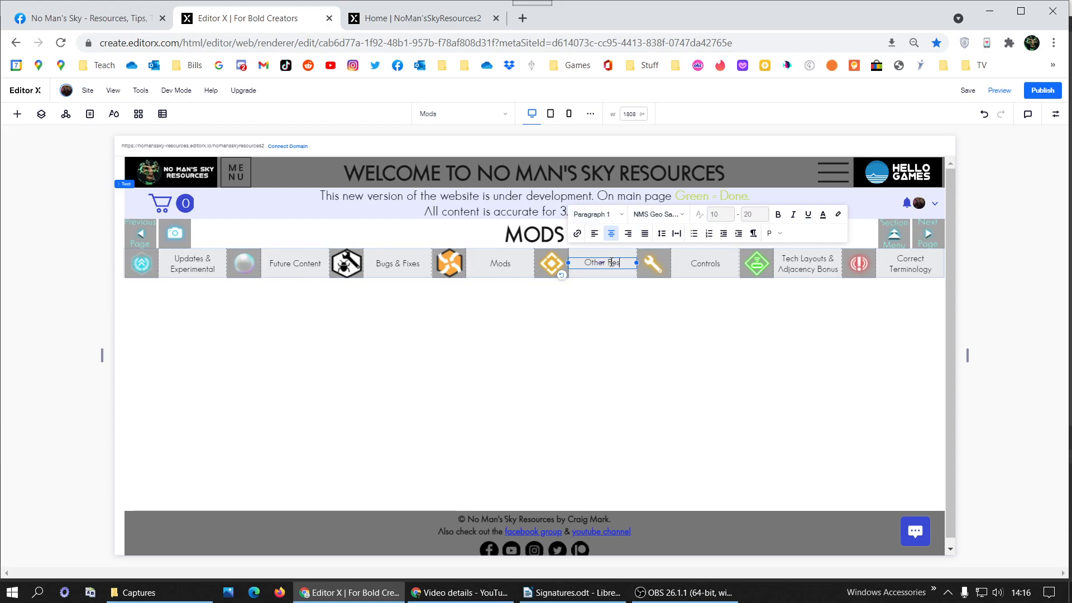
type("ources & Youtubers")
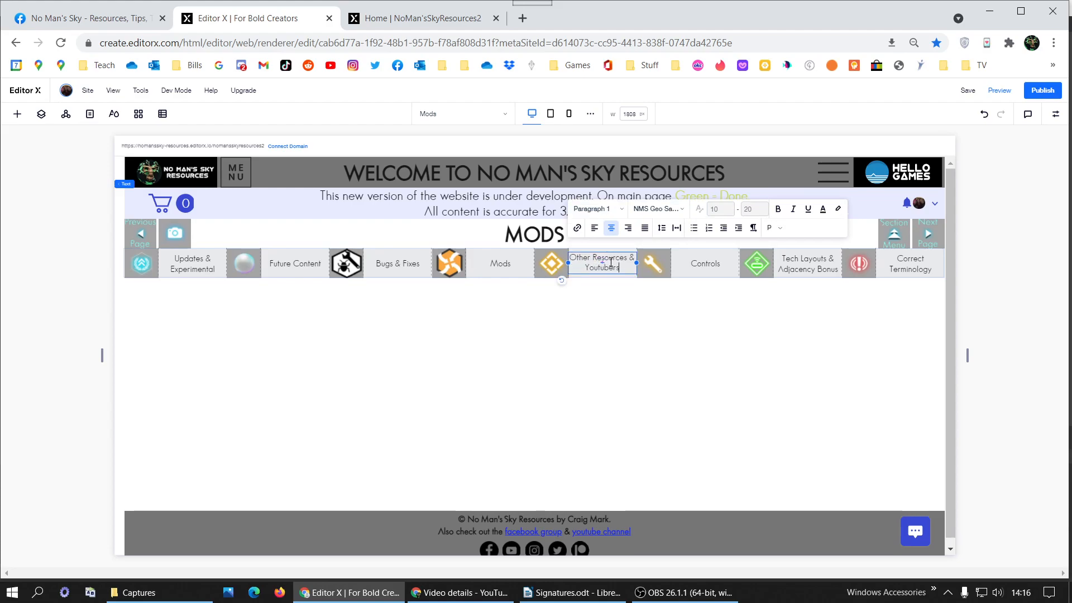
left_click(391, 28)
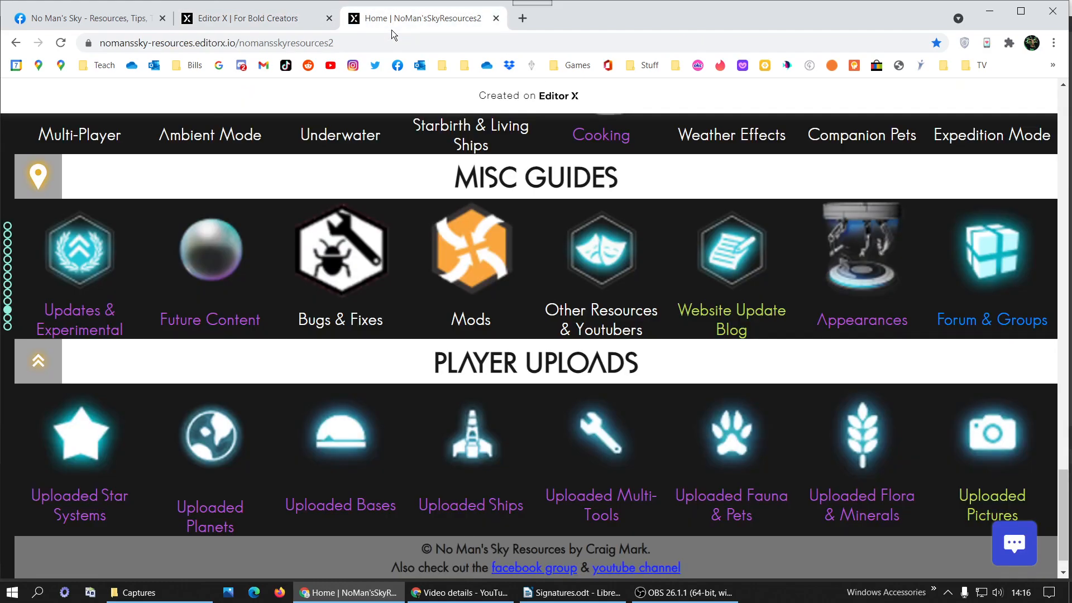
Return to the editor and copy the "Other Resources & Youtubers" label text from the section bar.
left_click(276, 26)
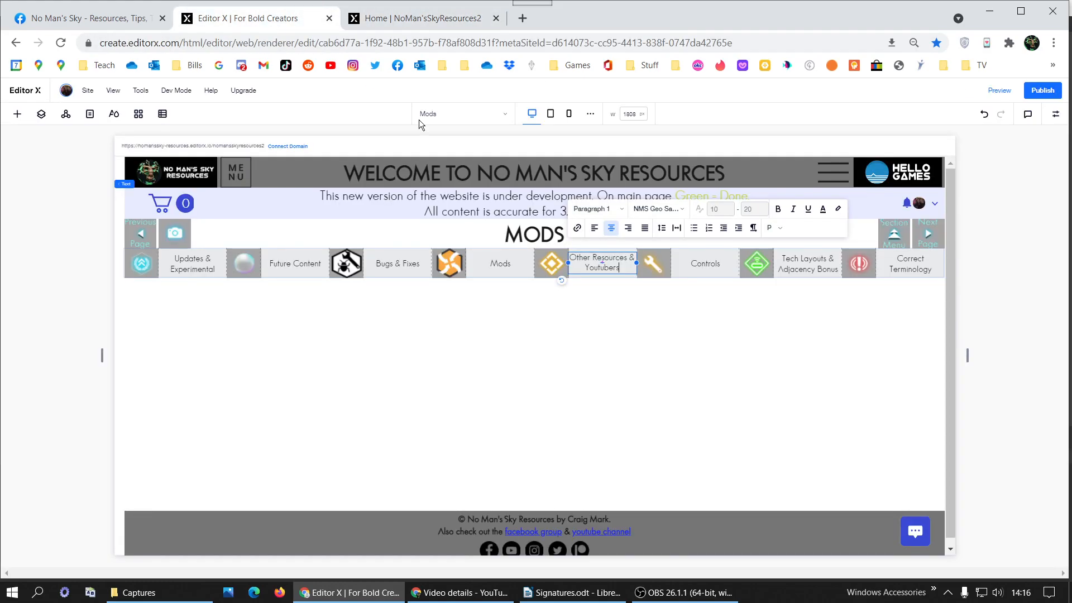
triple_click(576, 261)
key("ctrl+c")
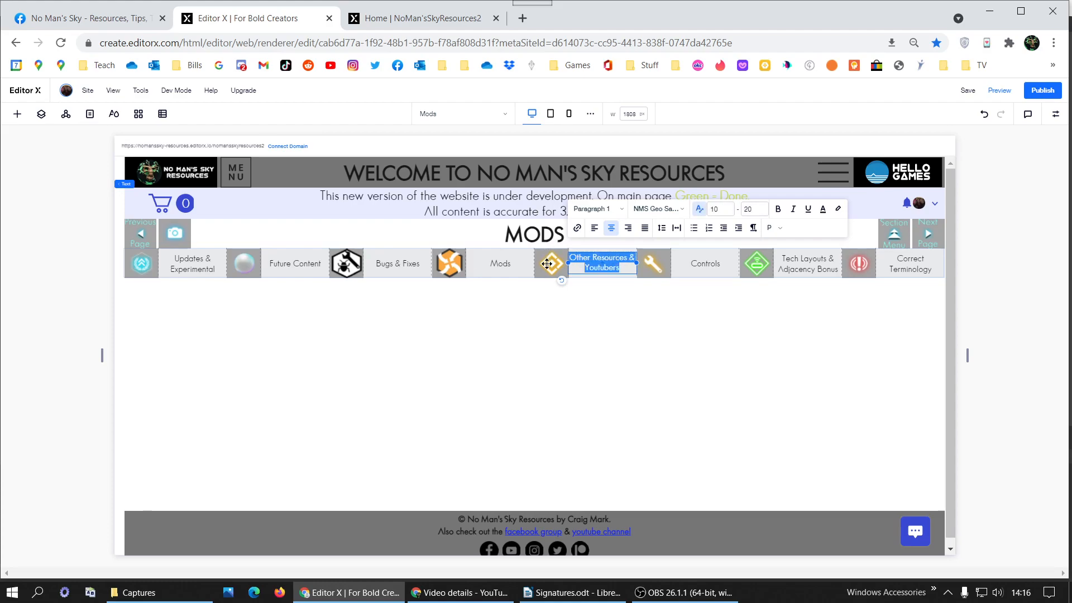
left_click(548, 264)
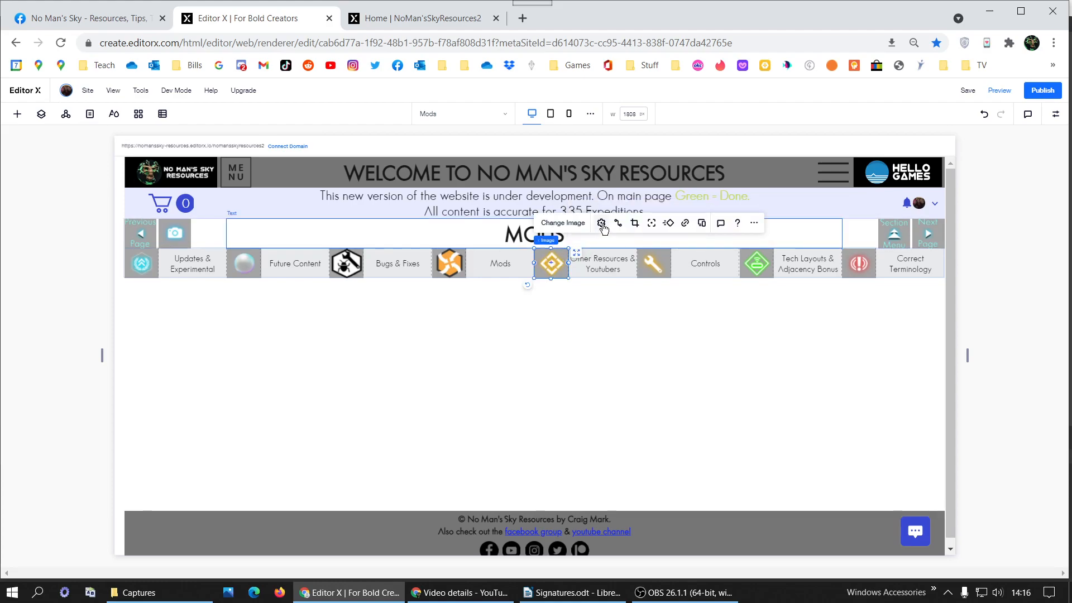
left_click(685, 224)
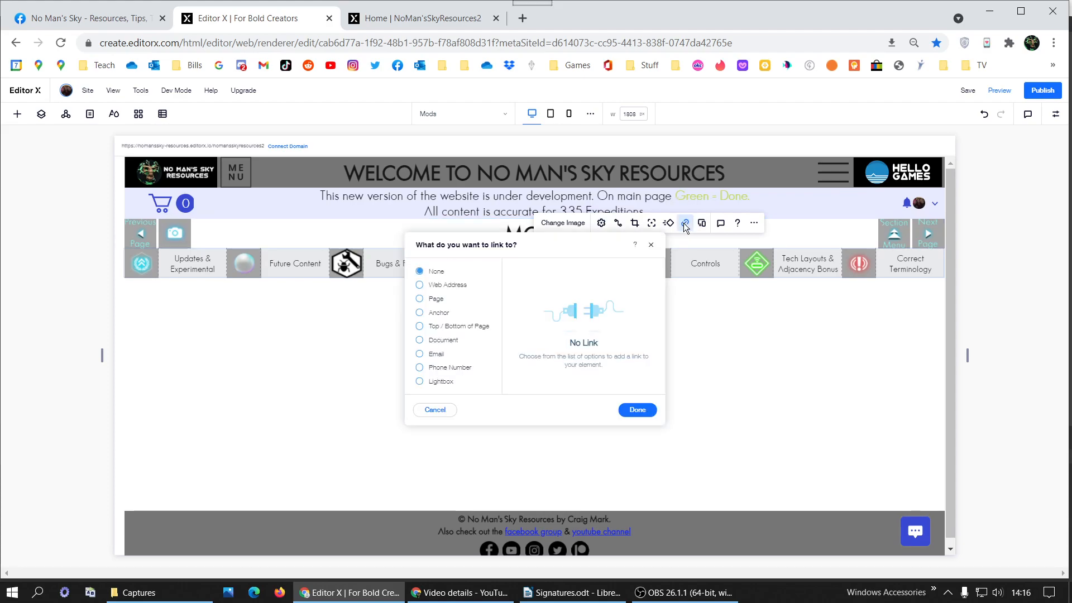
left_click(420, 299)
left_click(526, 281)
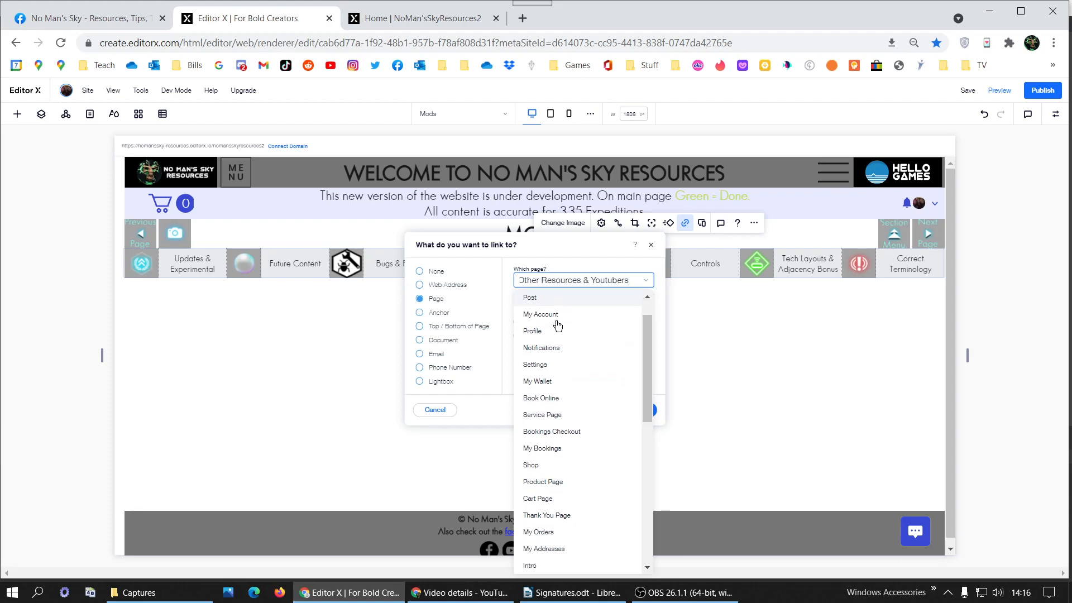
scroll(572, 402, "down", 7)
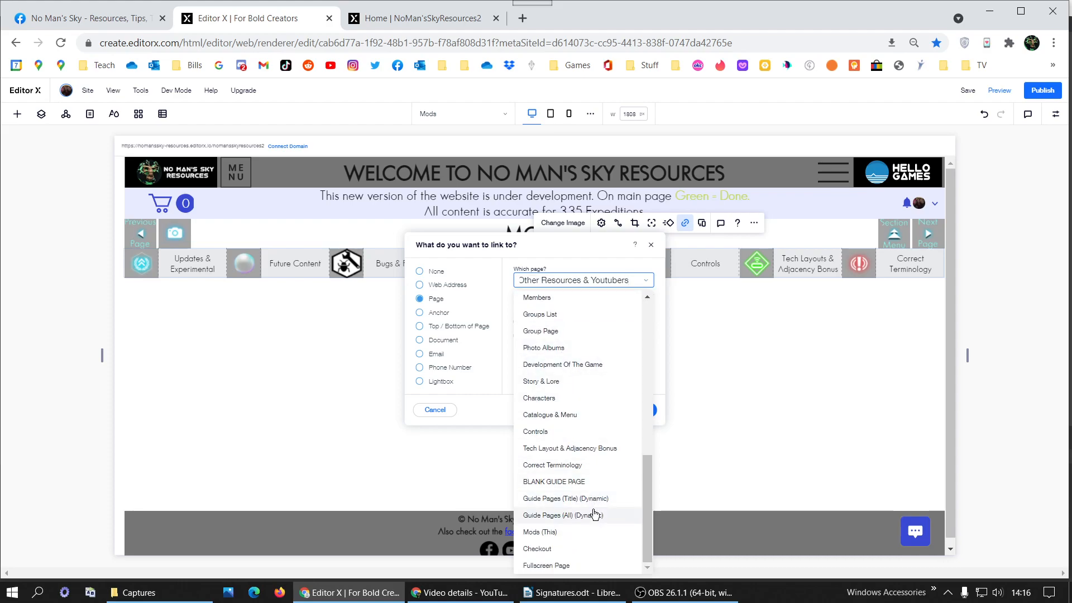
left_click(658, 377)
left_click(450, 414)
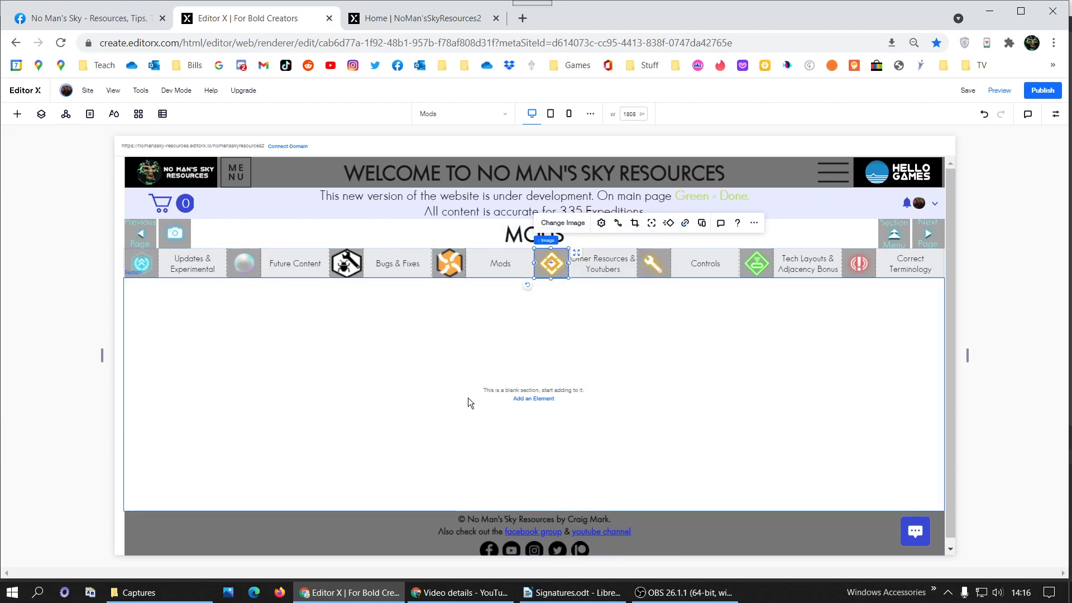
Replace the icon beside "Other Resources & Youtubers" with its matching image, searching the media for the copied label text.
left_click(556, 219)
left_click(419, 162)
key("ctrl+v")
key("Return")
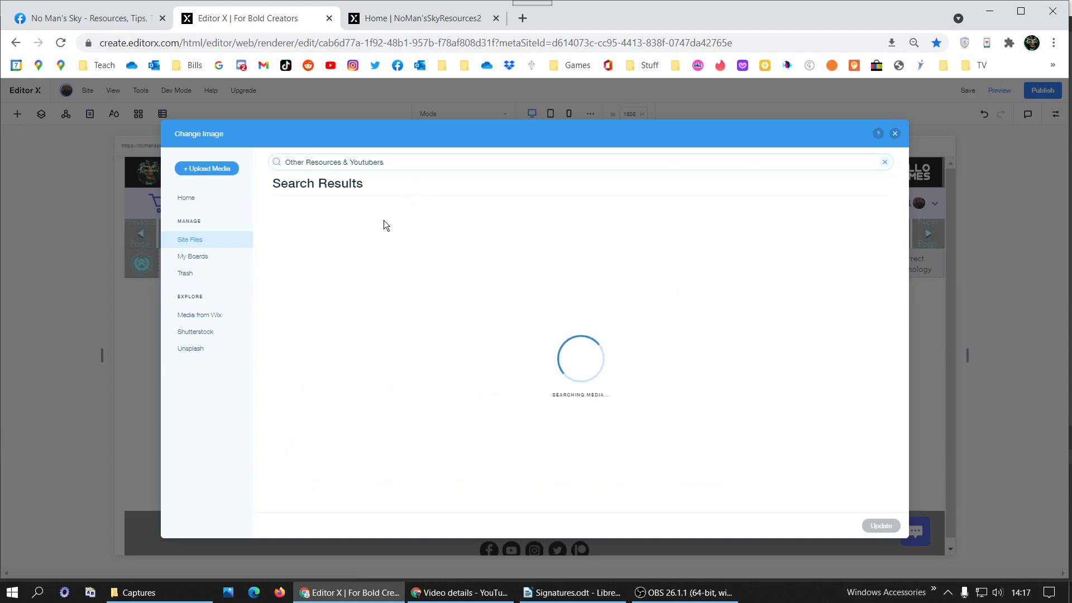
double_click(323, 311)
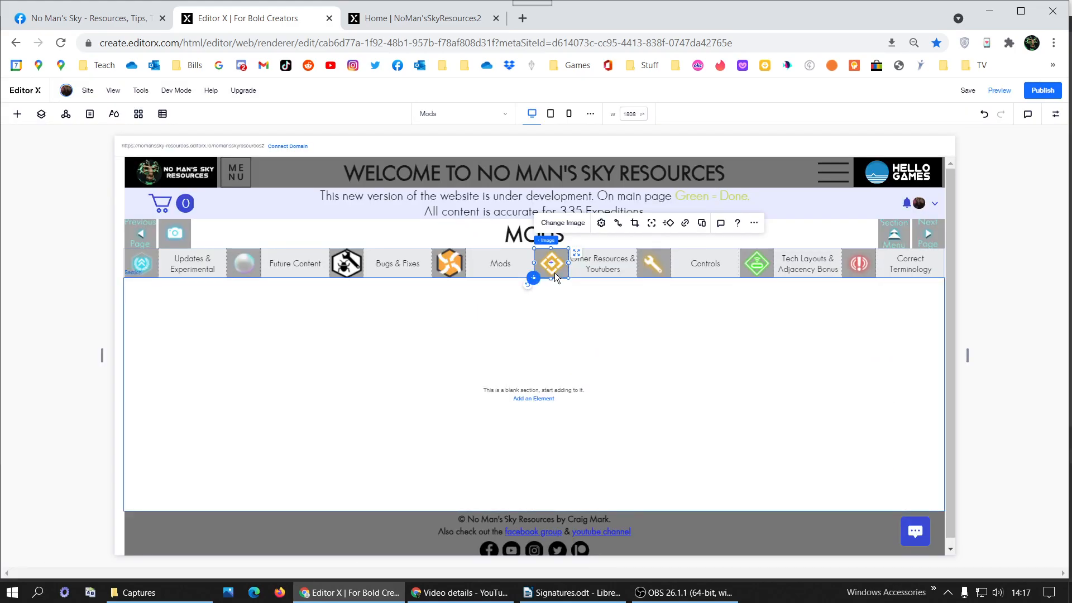
Consult Misc Guides on the published home page and replace the "Controls" label with "Website Update Blog".
left_click(449, 20)
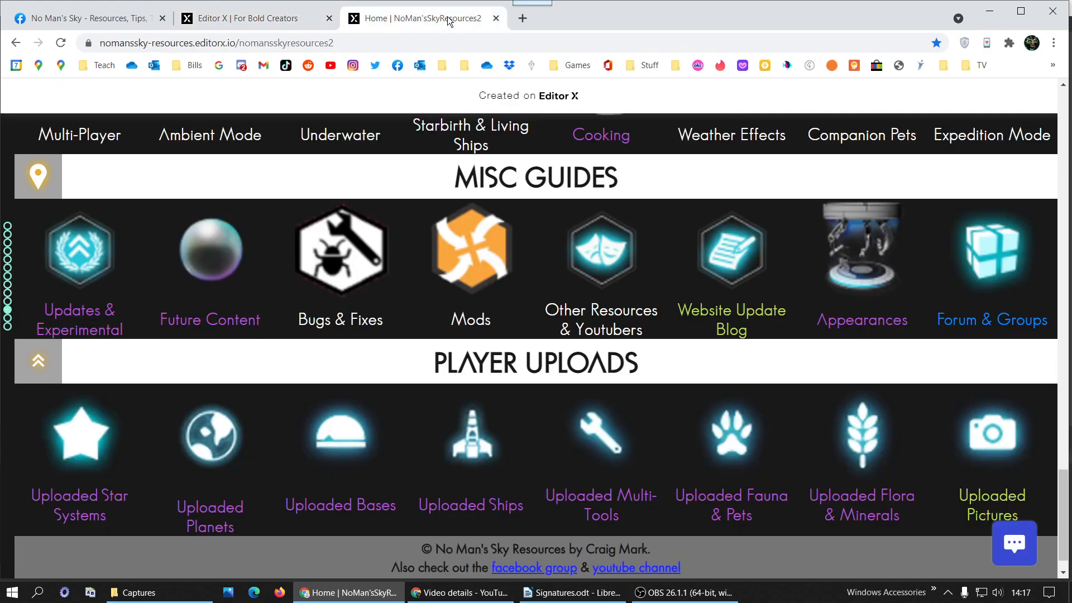
left_click(312, 18)
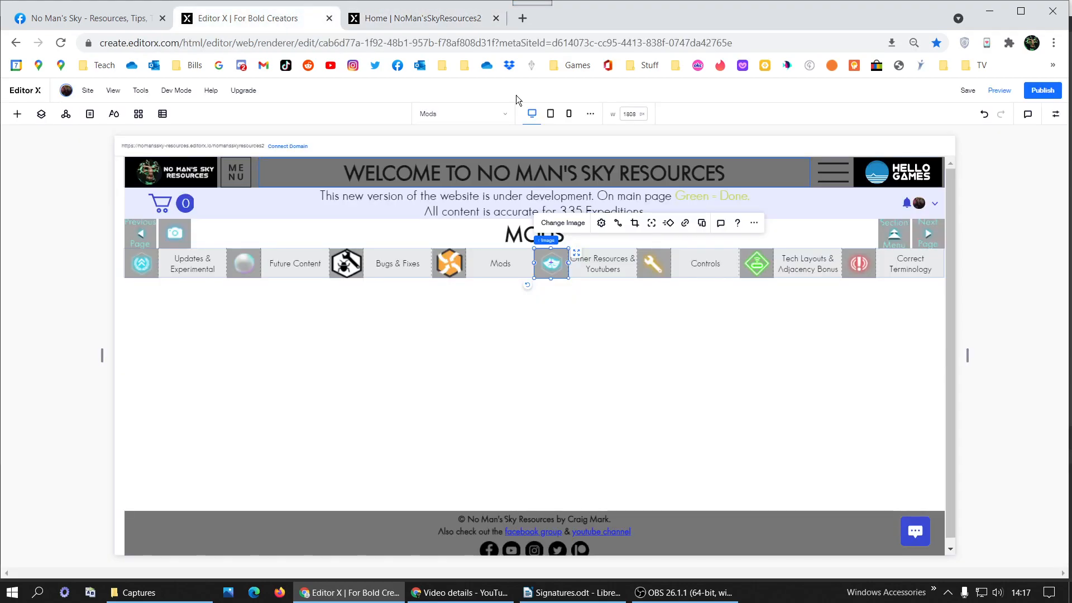
left_click(702, 268)
double_click(702, 268)
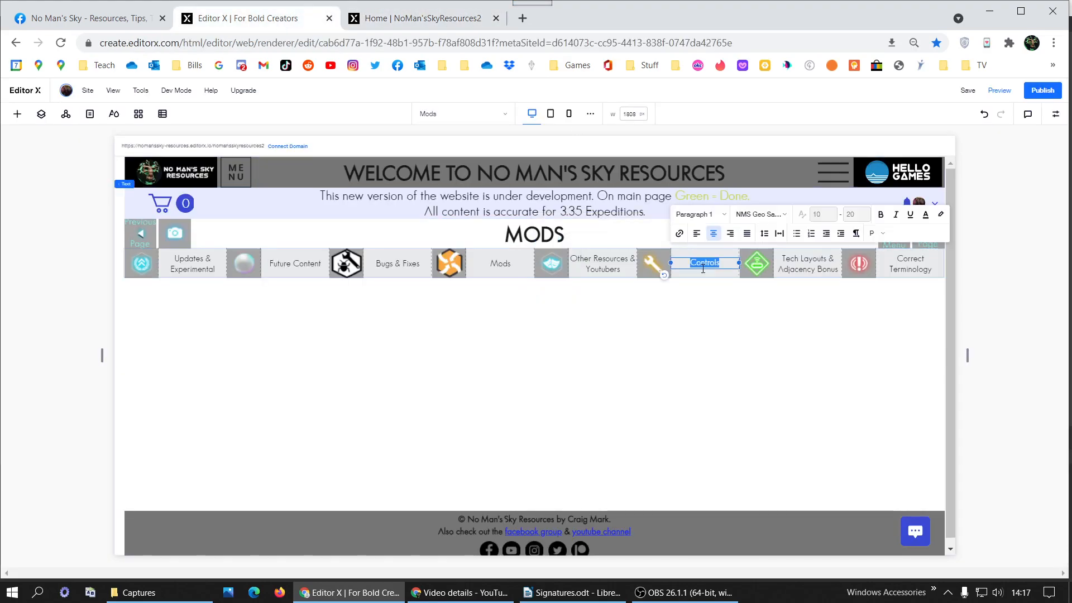
type("Website Update Blog")
Link the "Website Update Blog" label to the page "Blog", opening in the current window.
triple_click(703, 268)
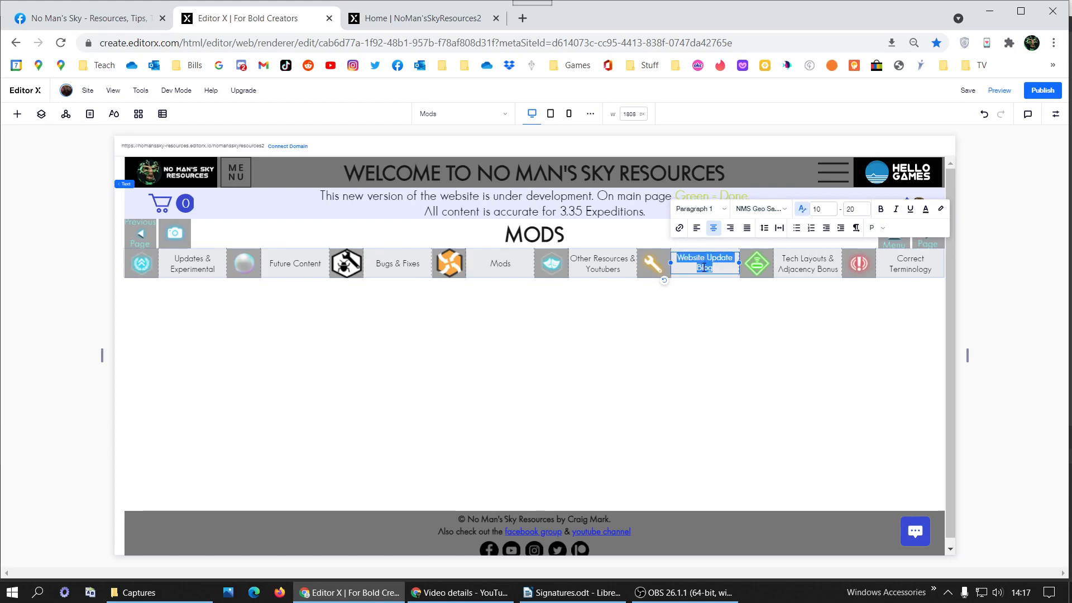
left_click(679, 228)
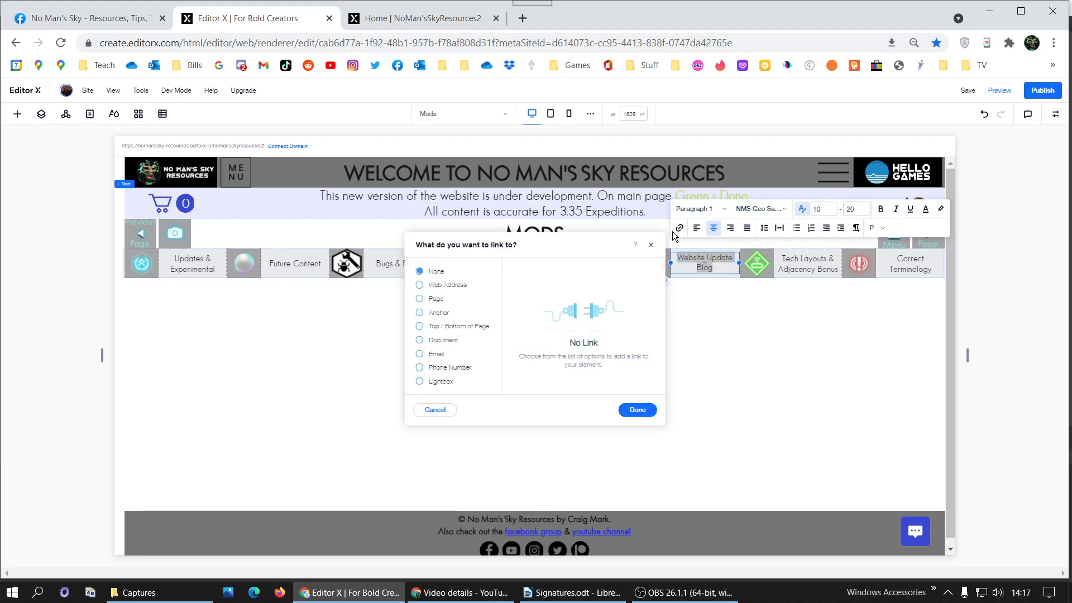
left_click(443, 302)
left_click(625, 282)
type("Blog")
left_click(583, 300)
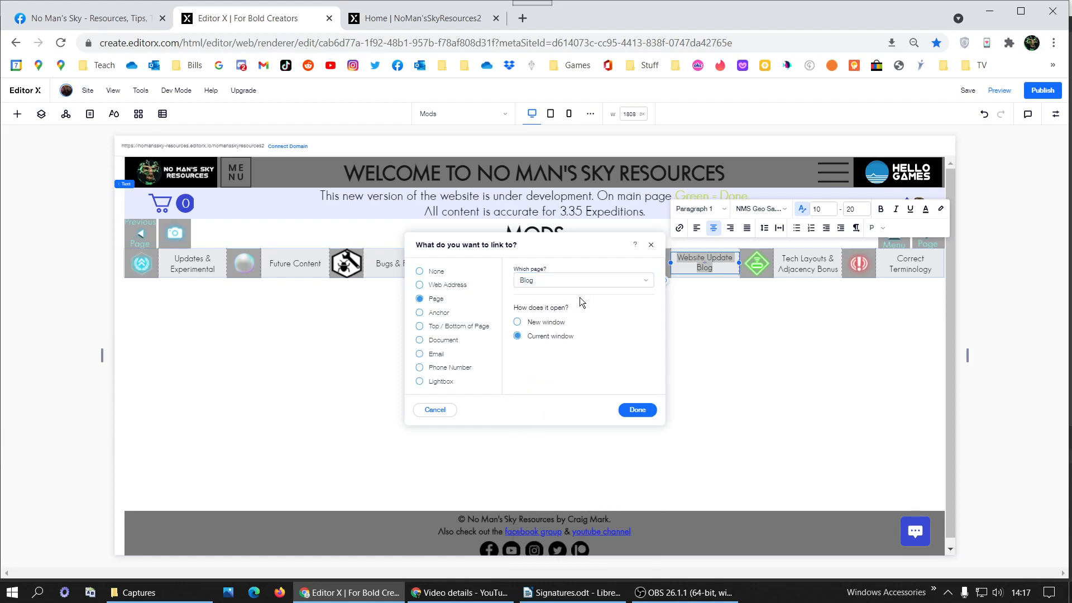
left_click(620, 412)
Copy the "Website Update Blog" label text and remove the label's underline.
key("ctrl+a")
key("ctrl+c")
left_click(911, 211)
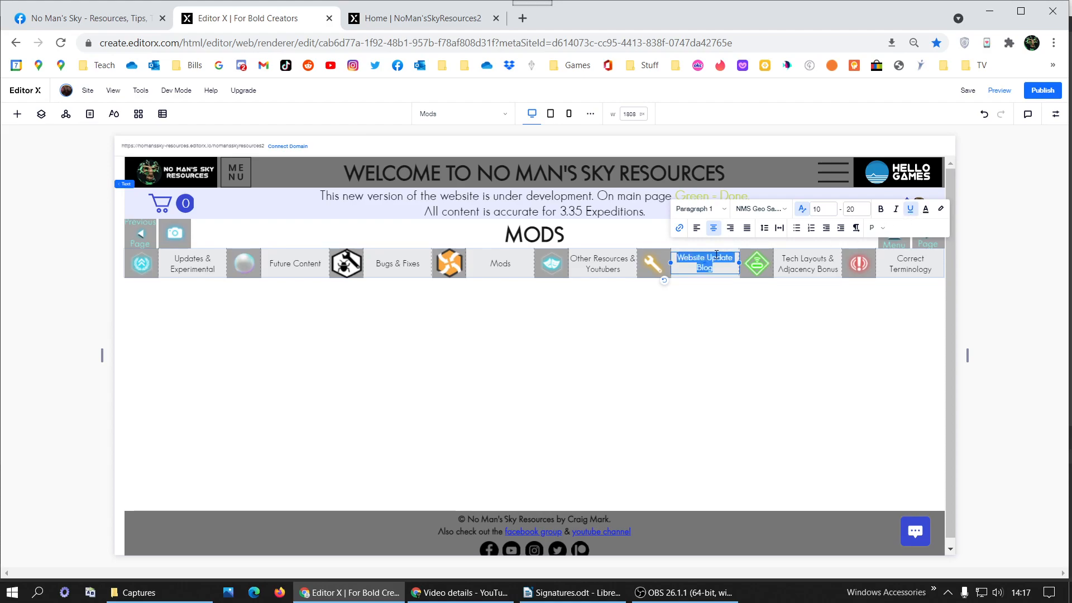
Replace the wrench icon beside "Website Update Blog" with the blog image, searching the media for the copied label text.
left_click(656, 270)
left_click(662, 229)
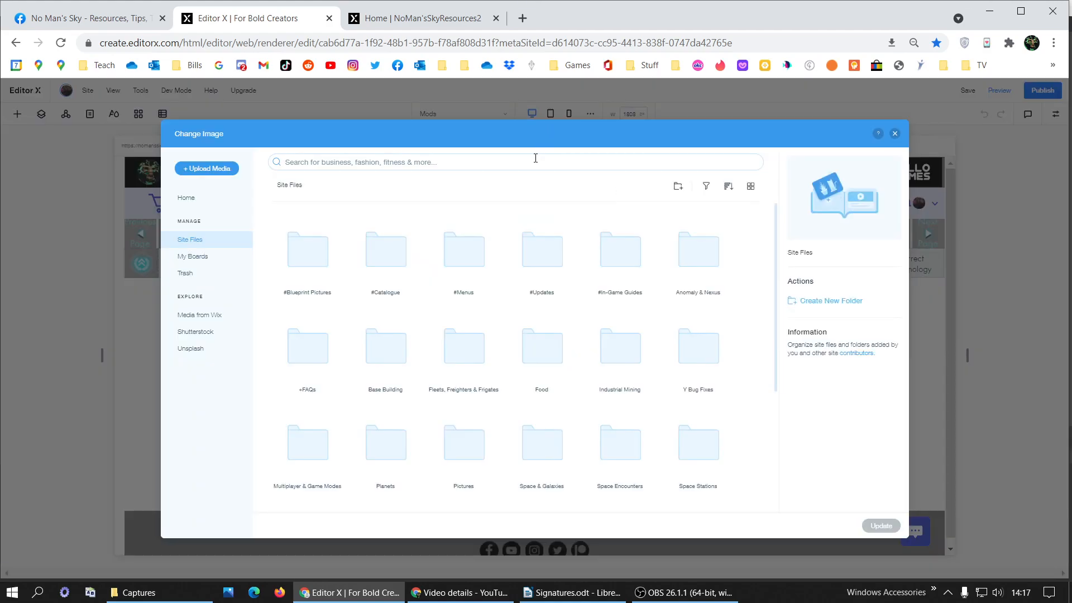
left_click(534, 161)
key("ctrl+v")
key("Return")
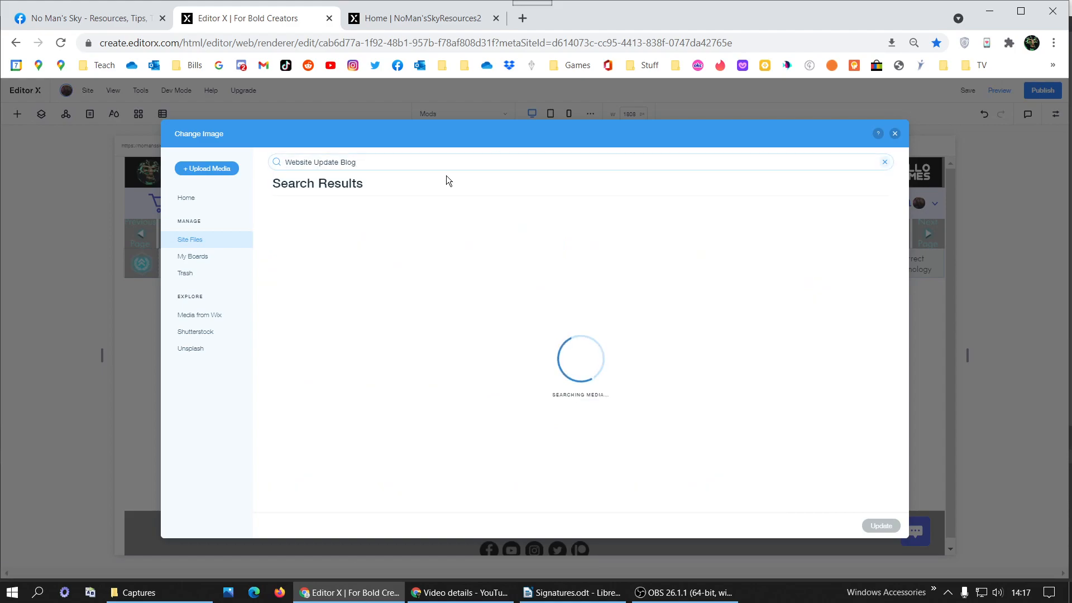
double_click(312, 308)
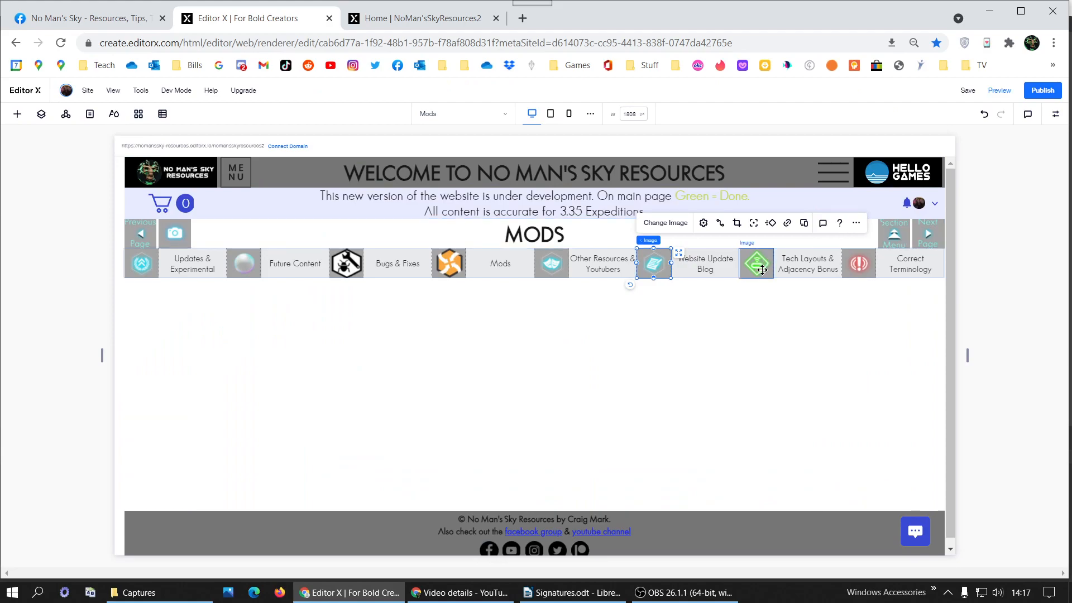
Consult Misc Guides on the published home page and replace the "Tech Layouts & Adjacency Bonus" label with "Appearances".
left_click(762, 270)
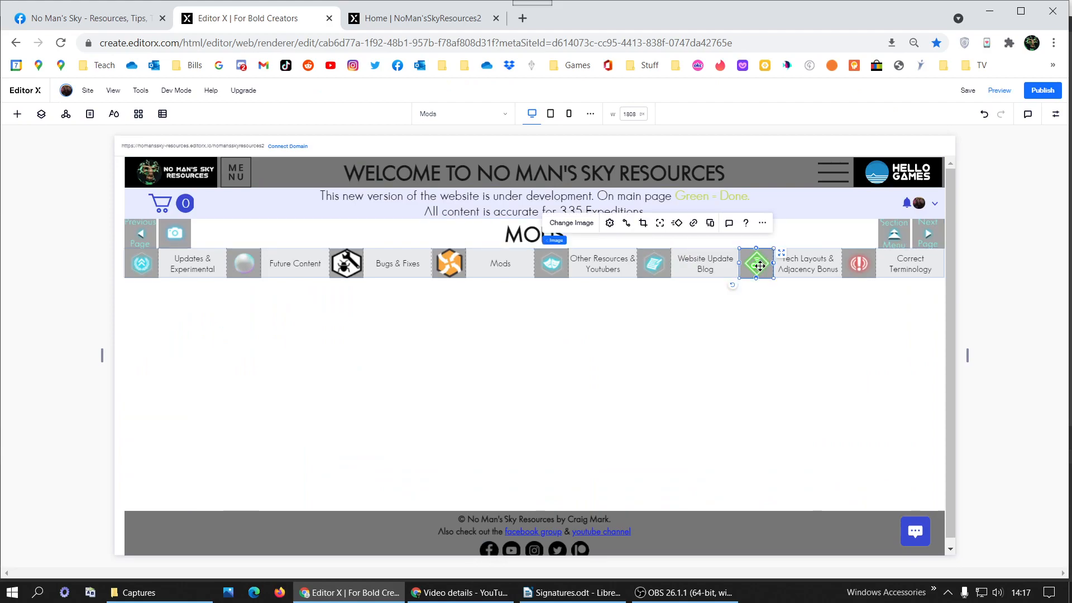
left_click(437, 29)
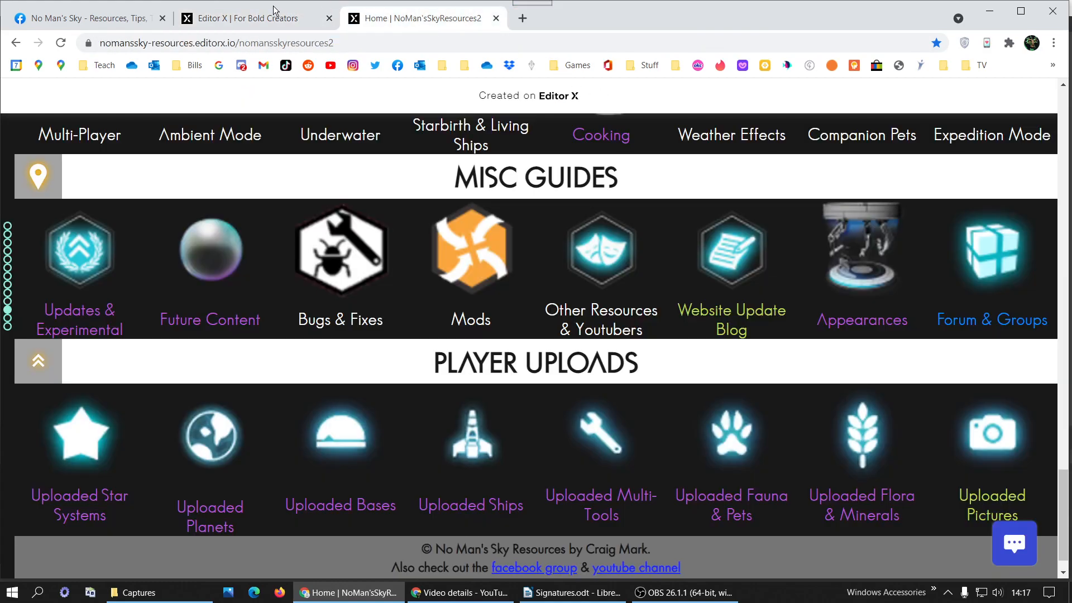
left_click(251, 18)
left_click(819, 267)
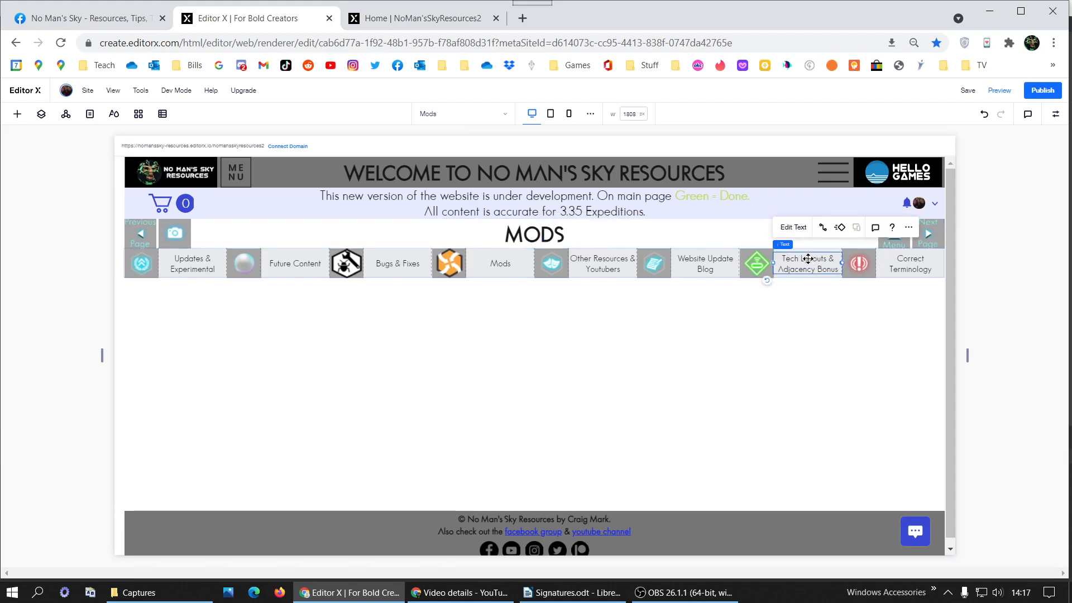
double_click(807, 258)
key("BackSpace")
type("A")
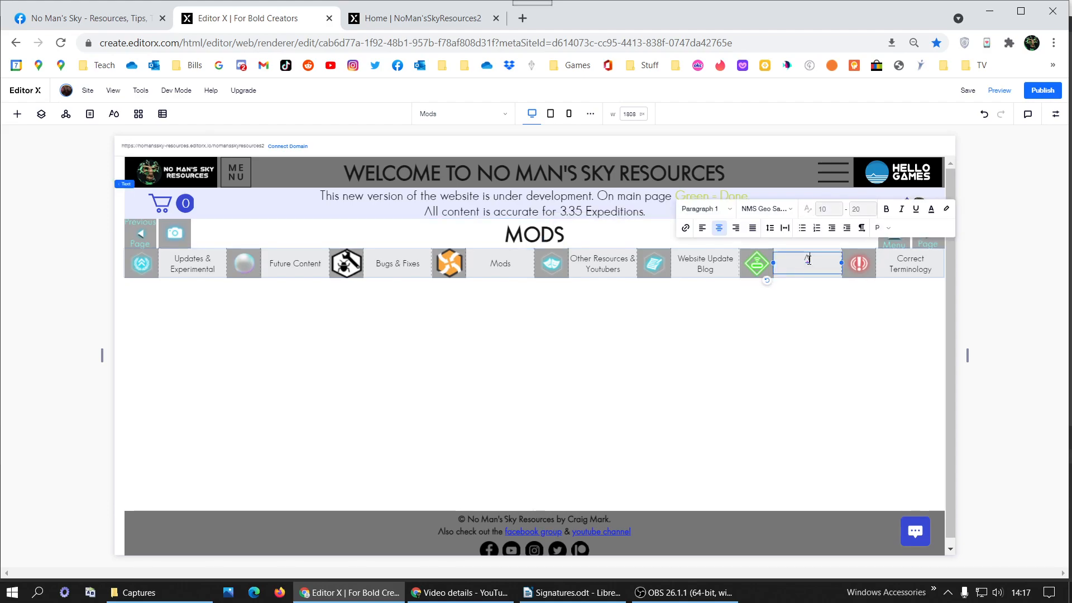
type("ppearances")
Replace the green icon beside "Appearances" with "11.7 Appearances.png", searching the site files for the copied label text.
double_click(809, 262)
key("ctrl+c")
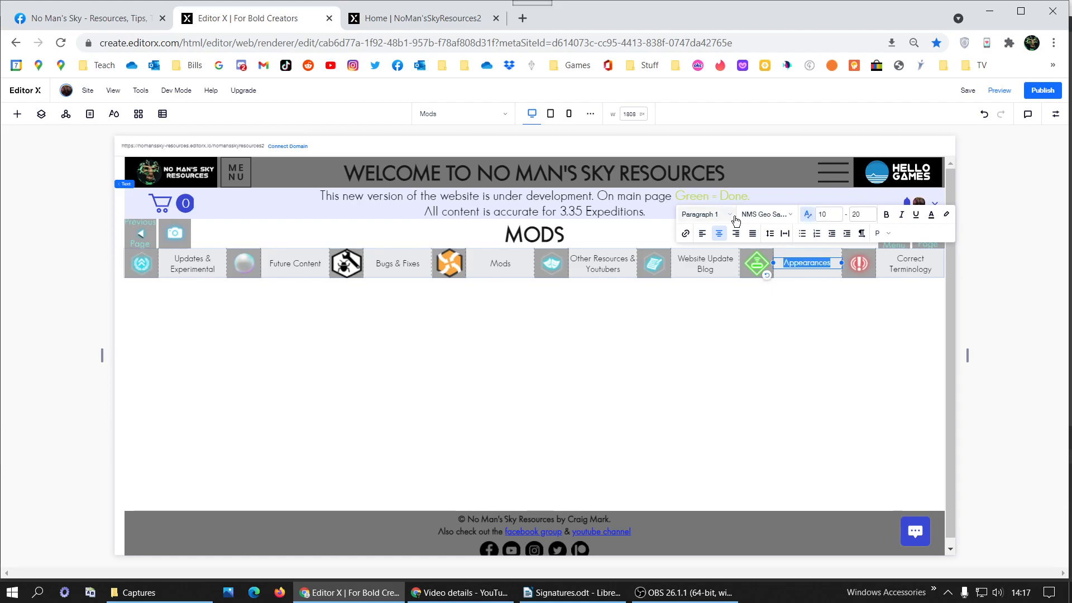
left_click(757, 262)
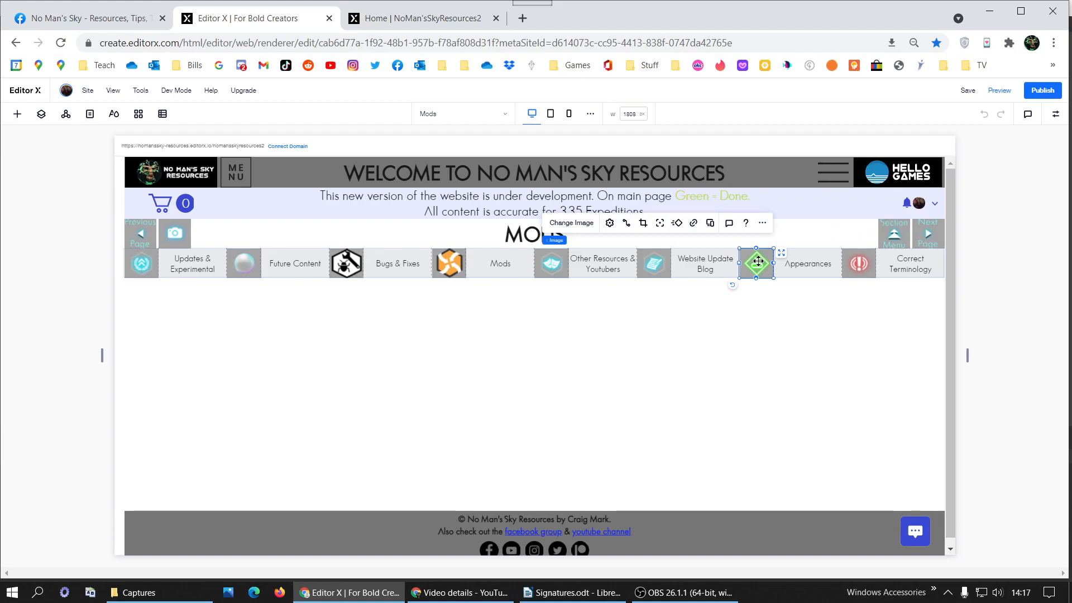
left_click(559, 223)
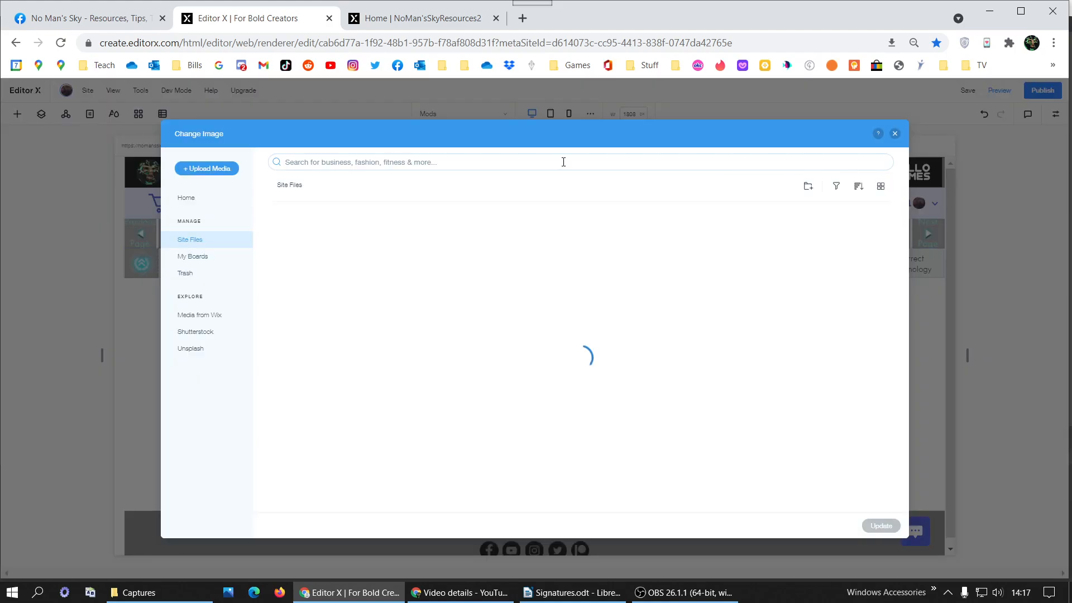
key("ctrl+v")
key("Return")
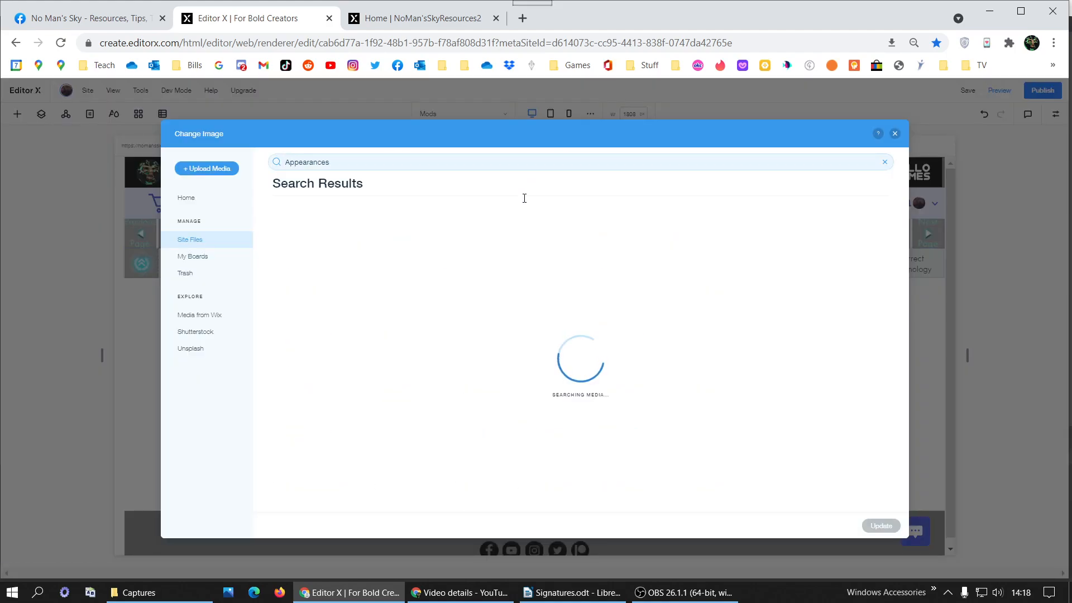
left_click_drag(401, 346, 715, 356)
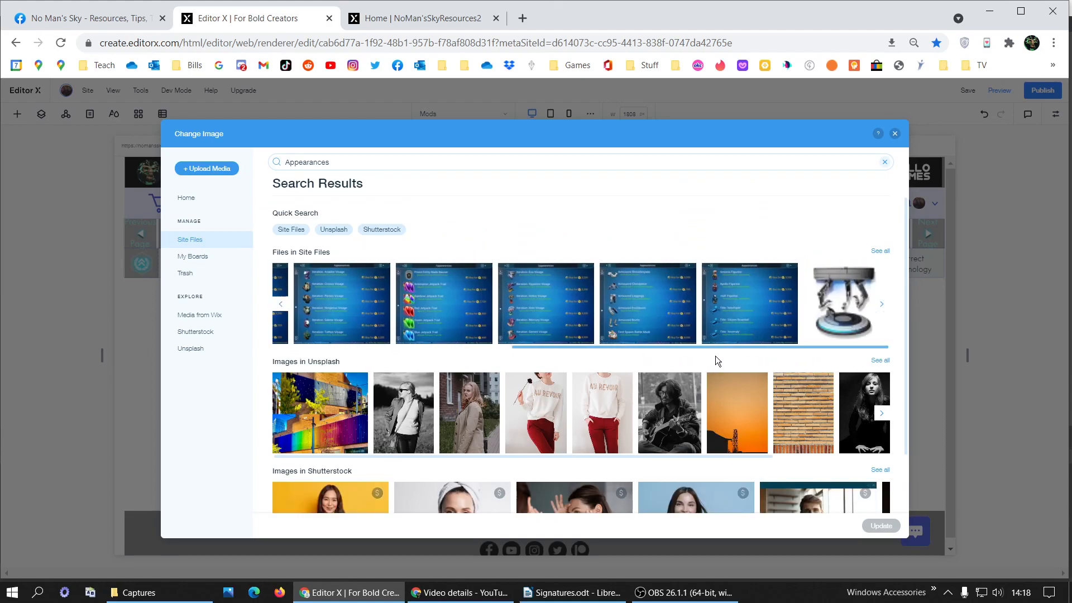
left_click(877, 251)
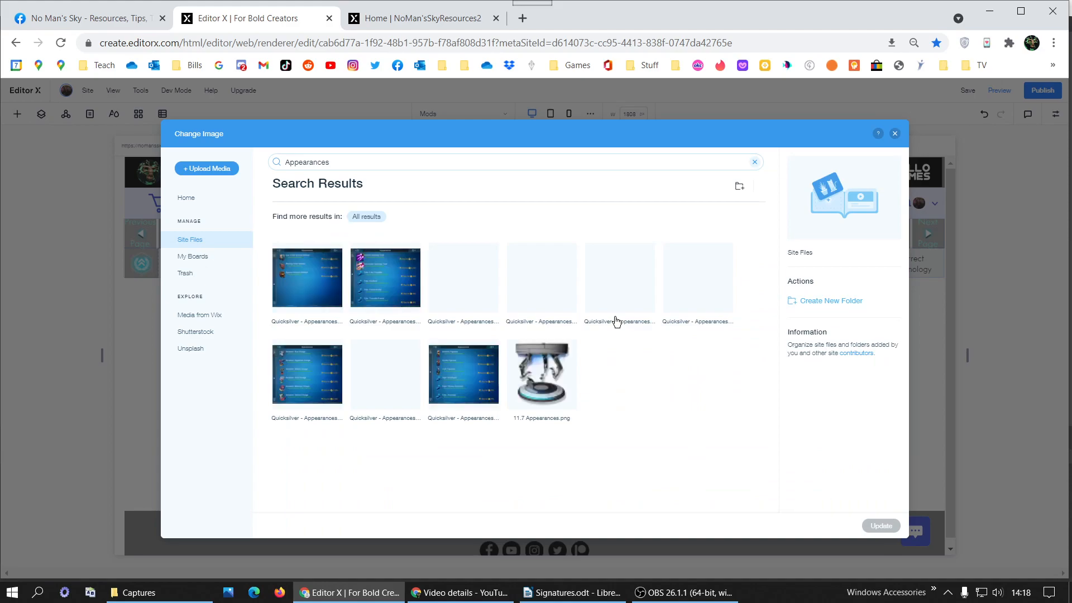
left_click(536, 387)
double_click(536, 386)
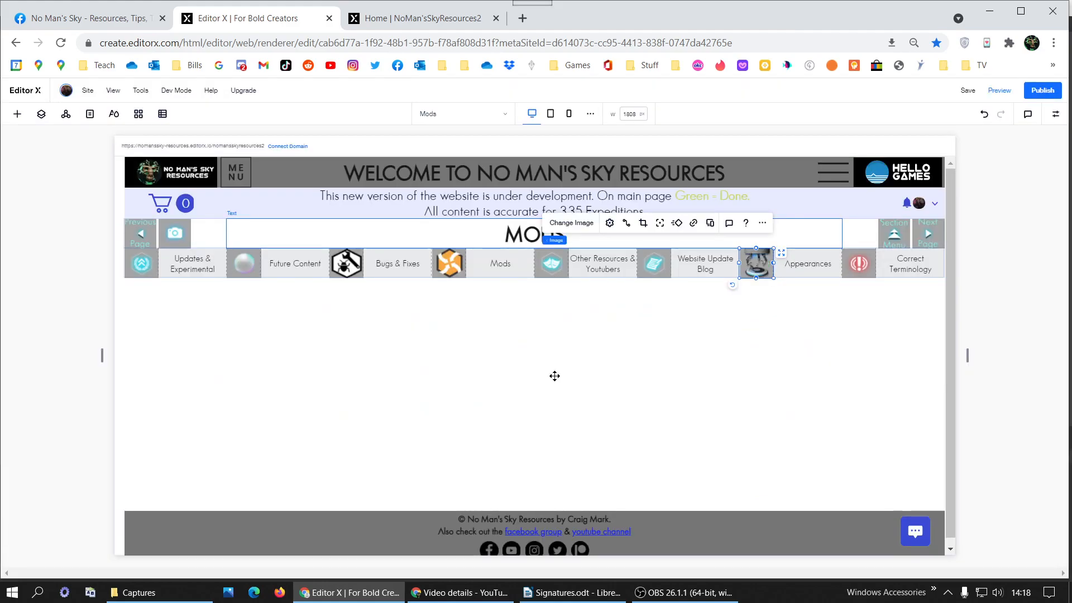
Consult Misc Guides on the published home page and replace the "Correct Terminology" label with "Forum & Groups".
left_click(897, 265)
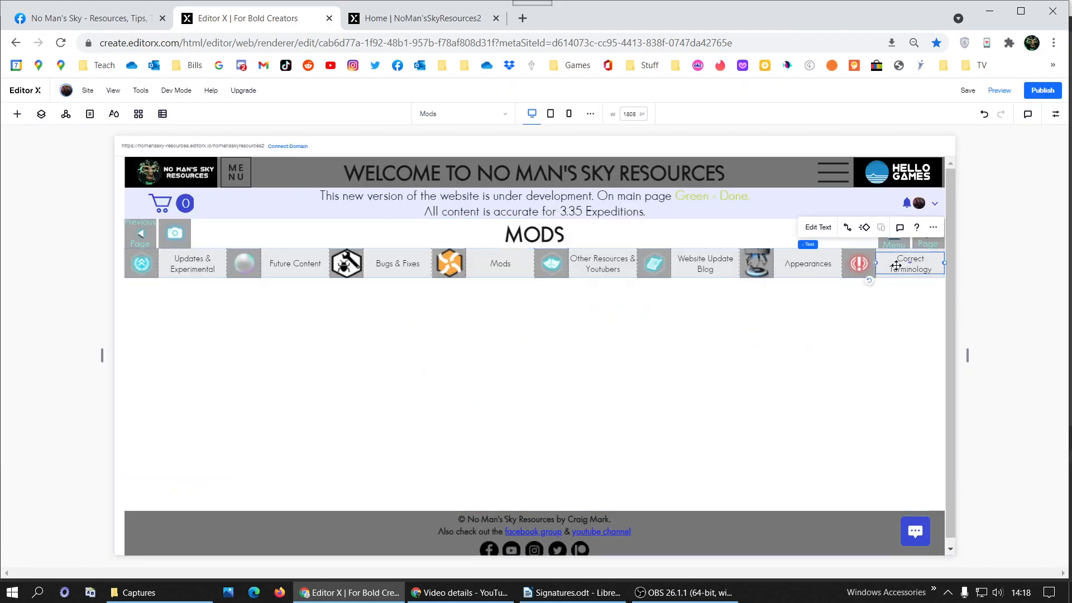
left_click(896, 266)
left_click(426, 21)
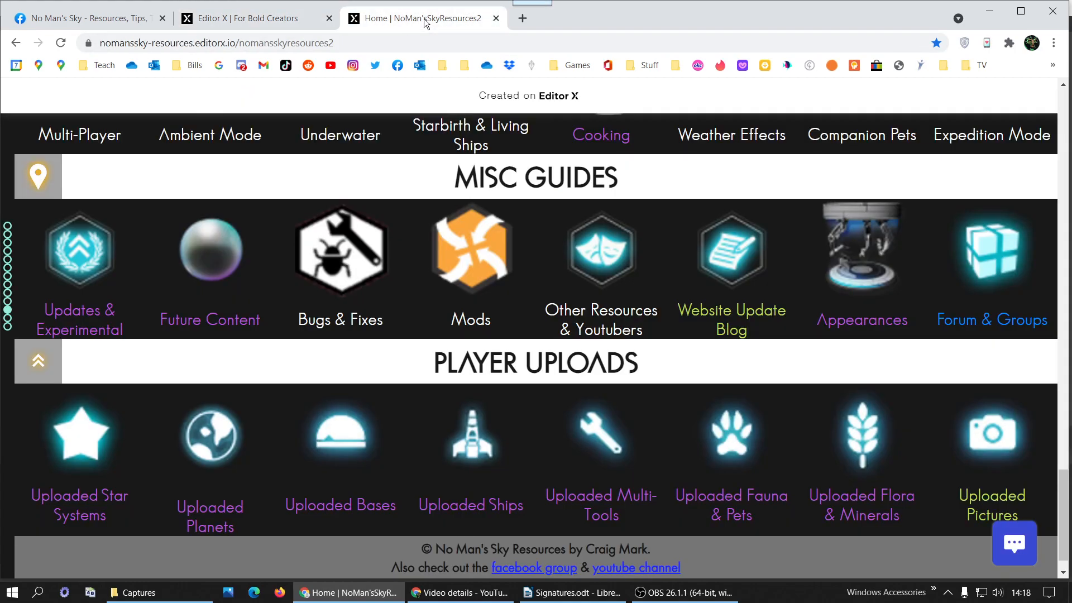
left_click(264, 23)
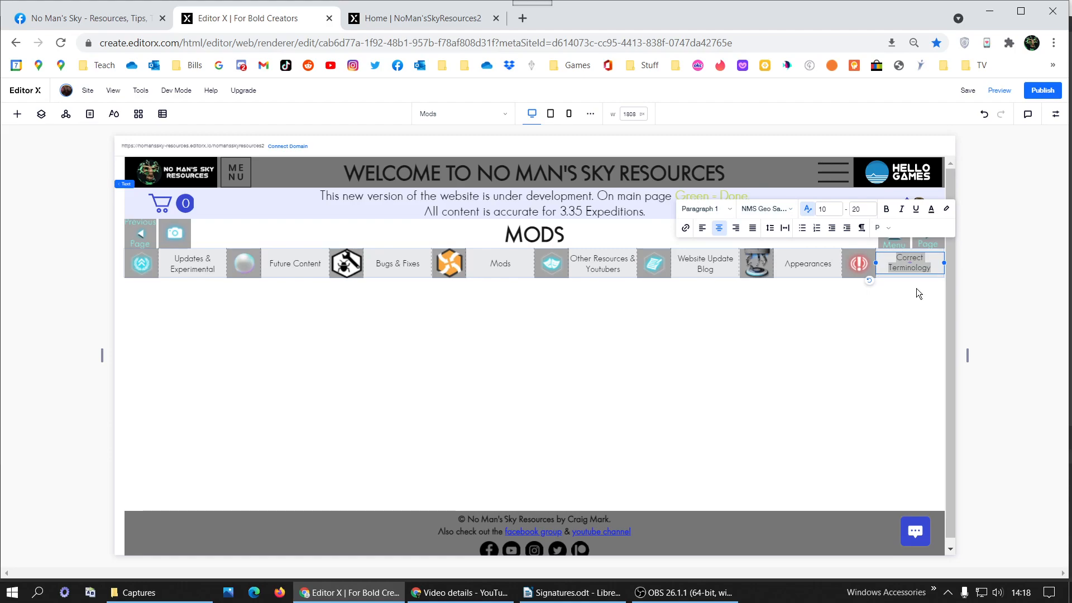
double_click(911, 265)
key("ctrl+a")
type("Forum ")
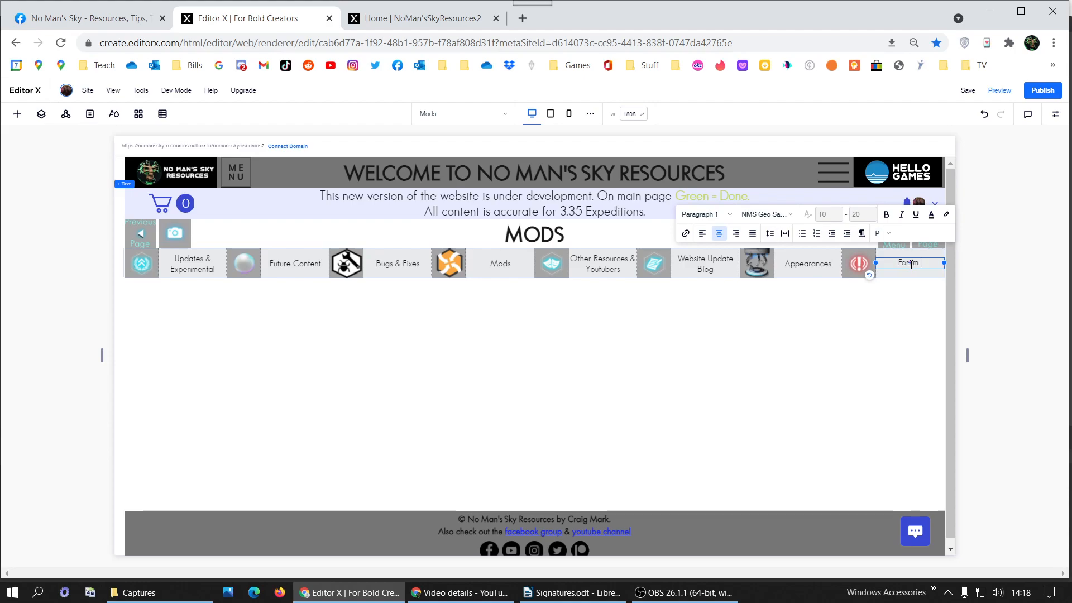
type("& GGroups")
key("ctrl+a")
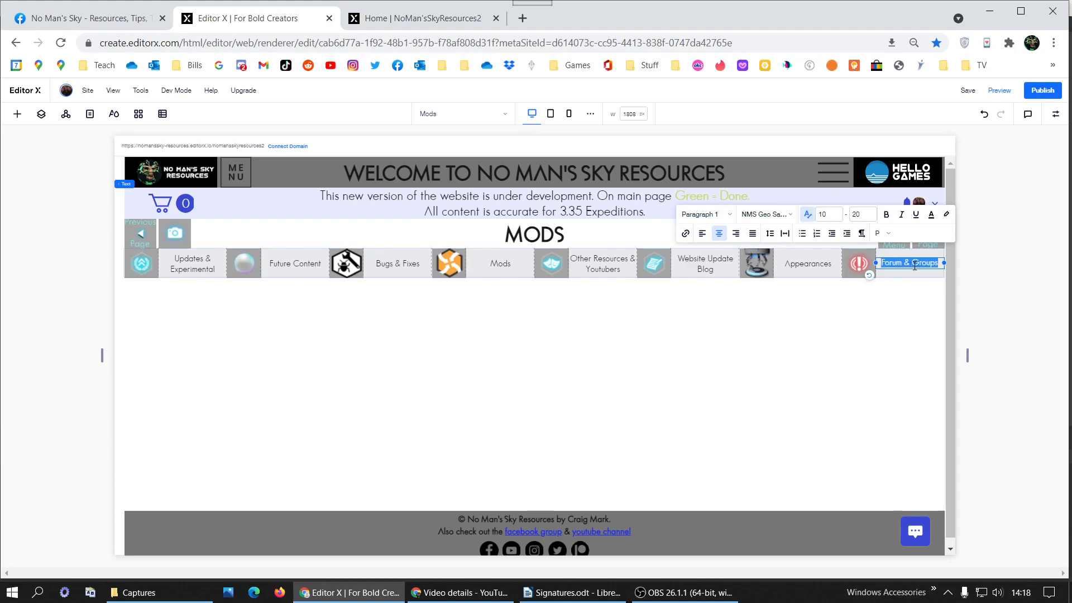
Link the "Forum & Groups" label to the Groups List page, opening in the current window.
left_click(685, 235)
left_click(436, 299)
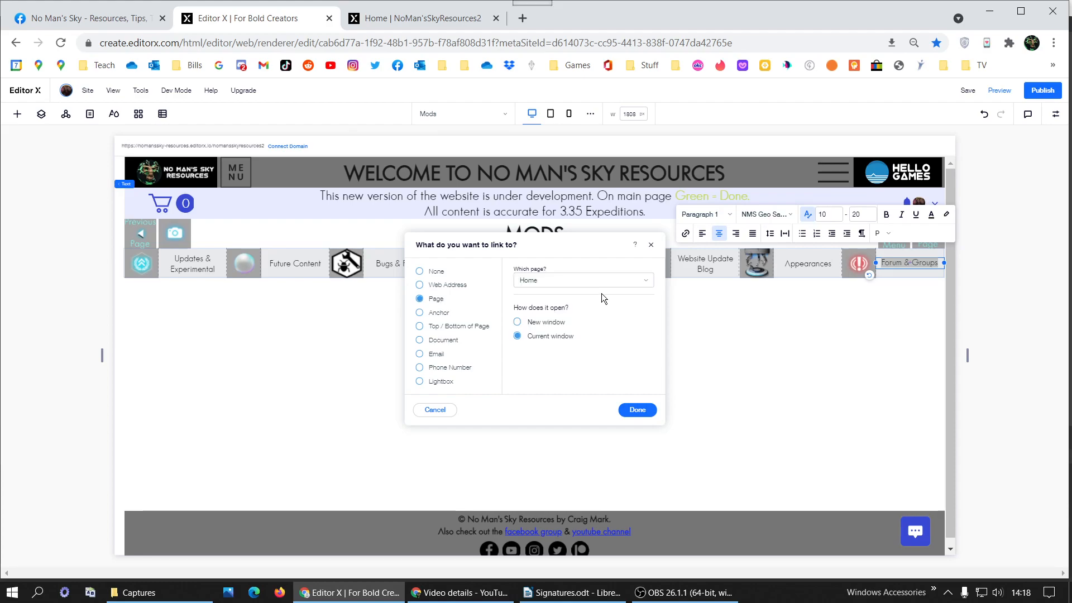
left_click(601, 285)
type("Groups List")
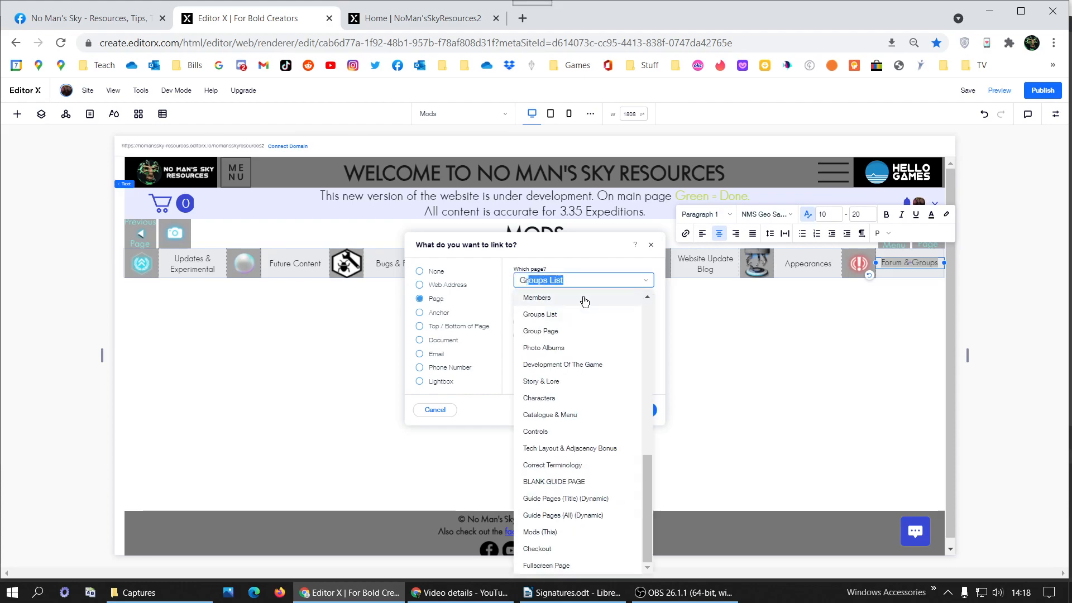
left_click(556, 315)
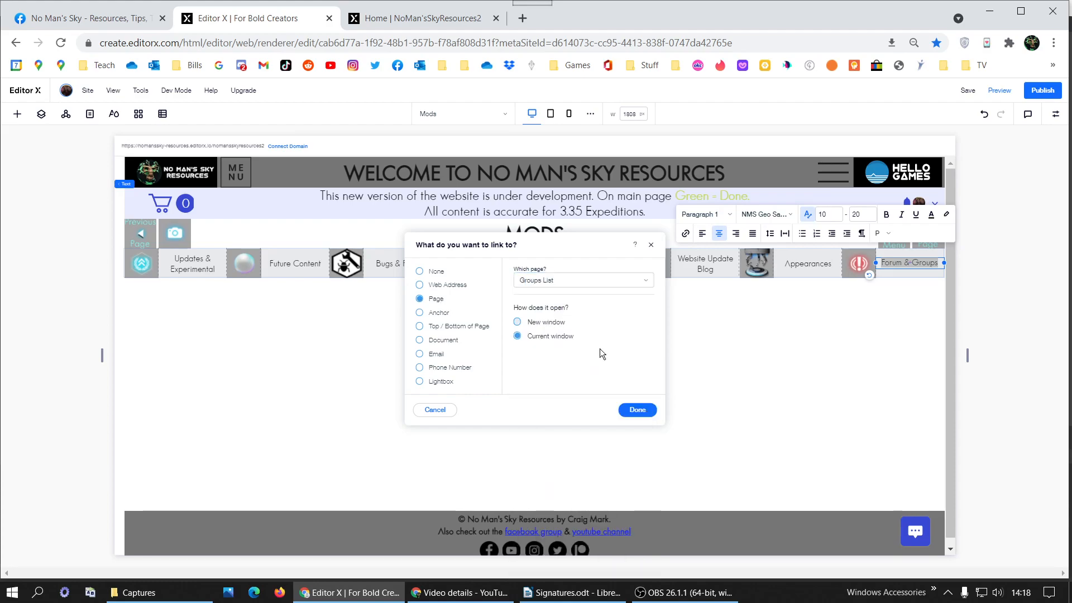
left_click(630, 411)
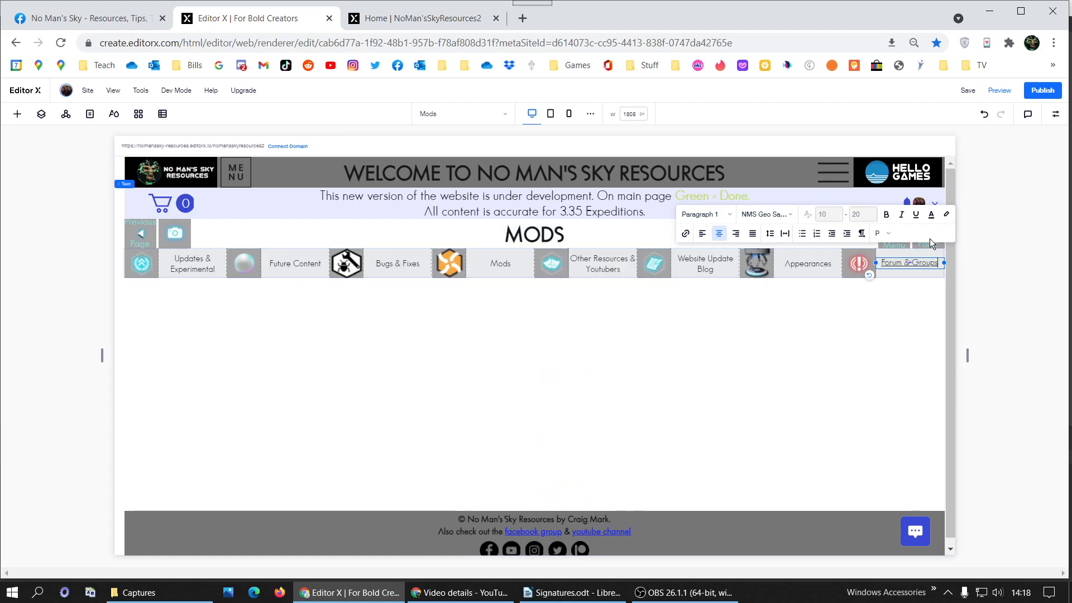
Replace the red icon beside "Forum & Groups" with the matching cyan image, searching the site files for the copied label text.
triple_click(927, 262)
key("ctrl+c")
left_click(920, 216)
left_click(857, 264)
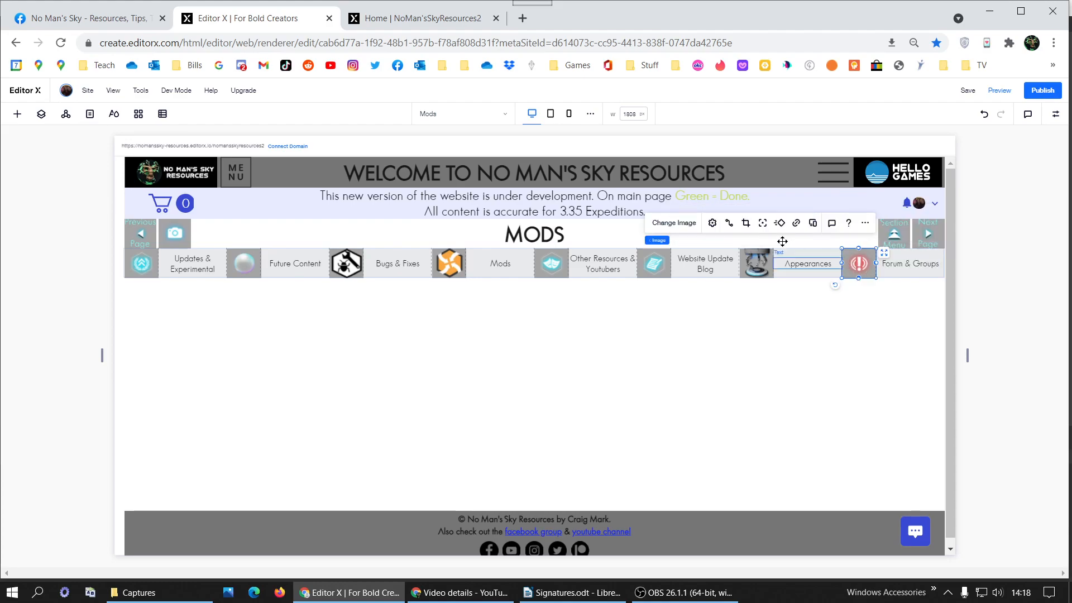
left_click(689, 223)
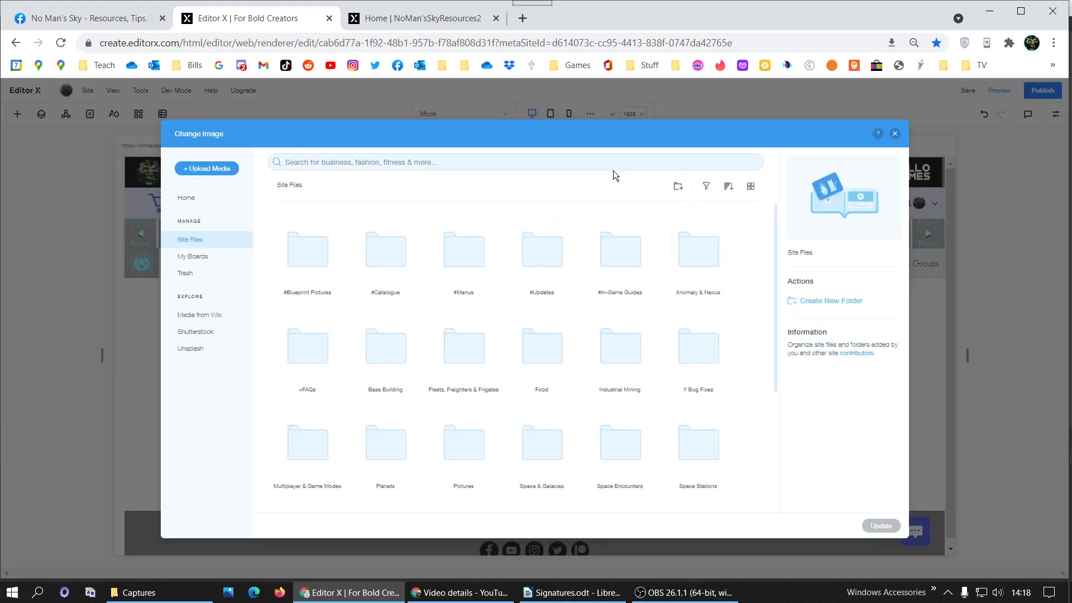
left_click(606, 163)
key("ctrl+v")
key("Return")
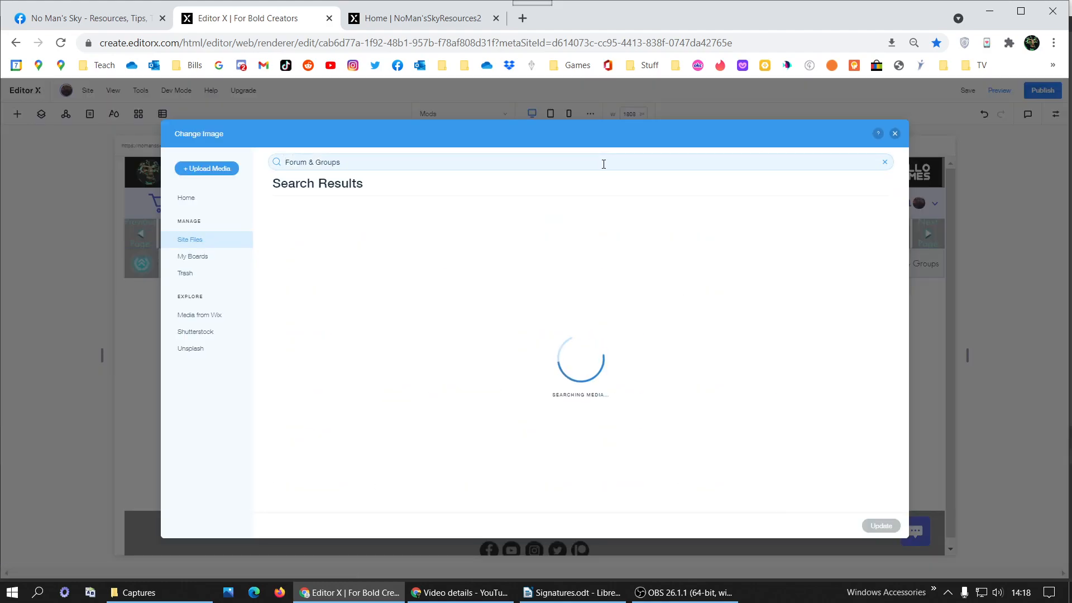
double_click(337, 306)
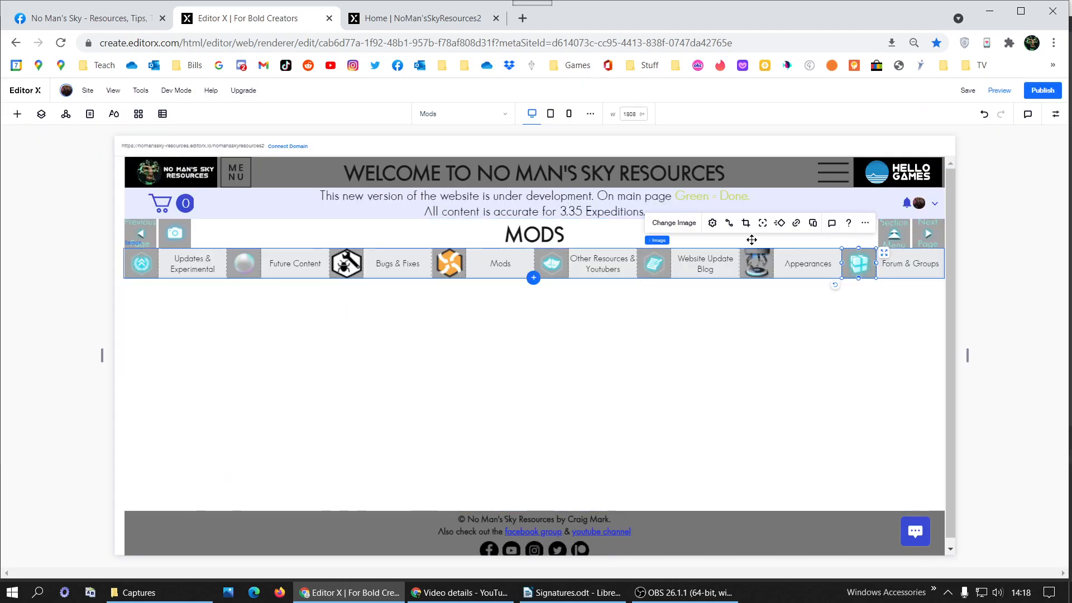
Link the icon beside "Forum & Groups" to the Groups List page and publish the site.
left_click(796, 225)
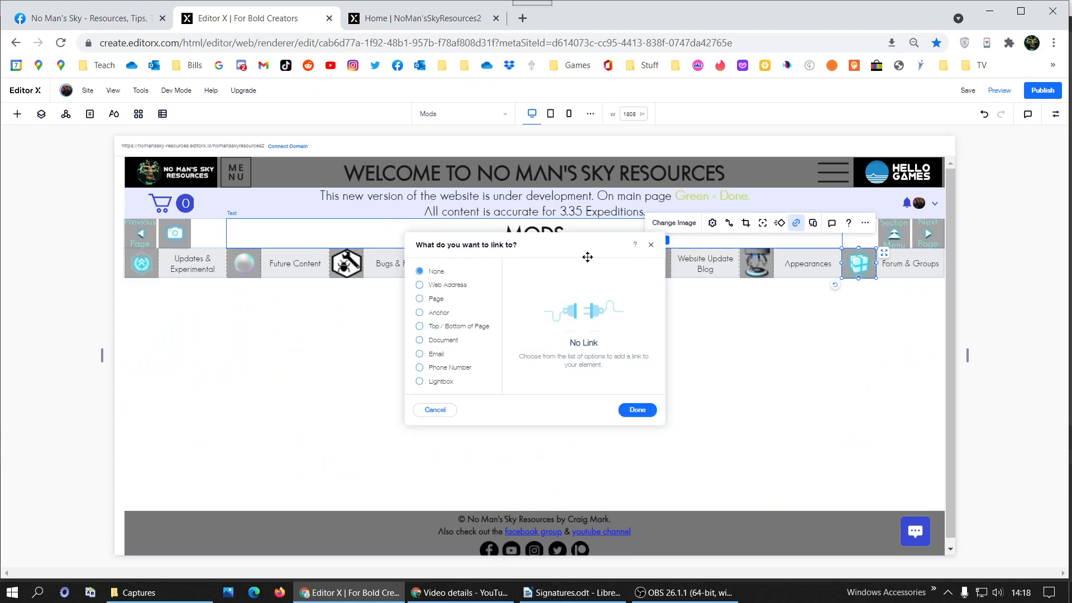
left_click(541, 286)
type("Groups List")
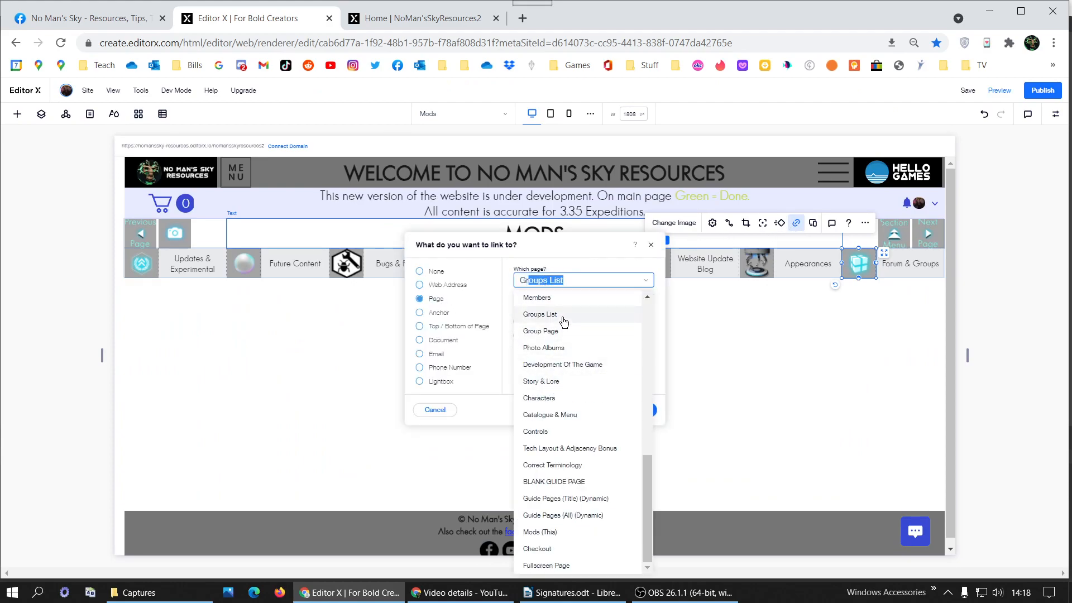
left_click(563, 318)
left_click(627, 408)
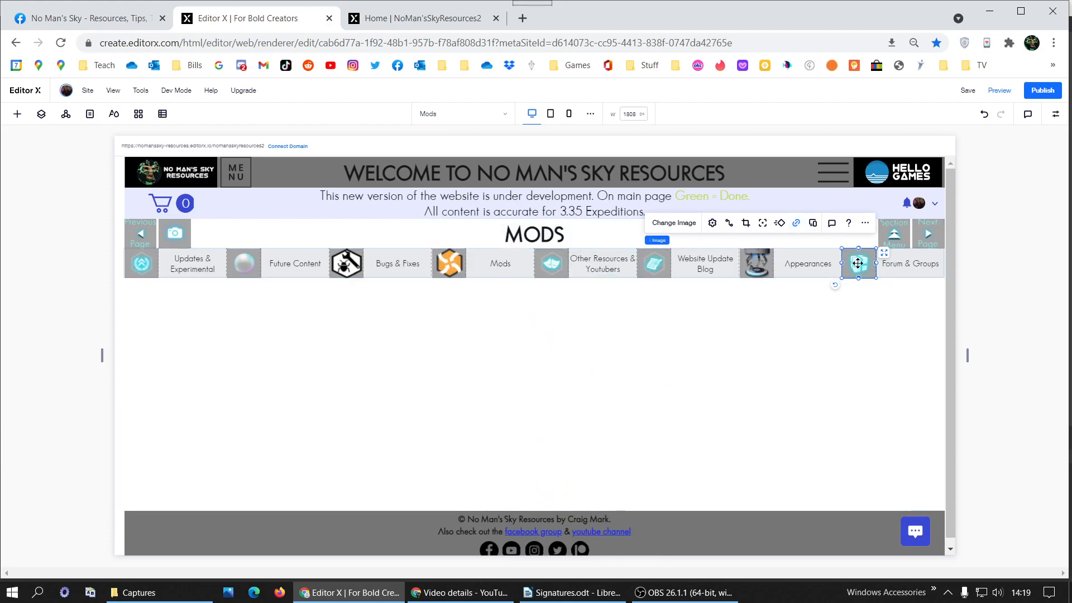
left_click(1043, 91)
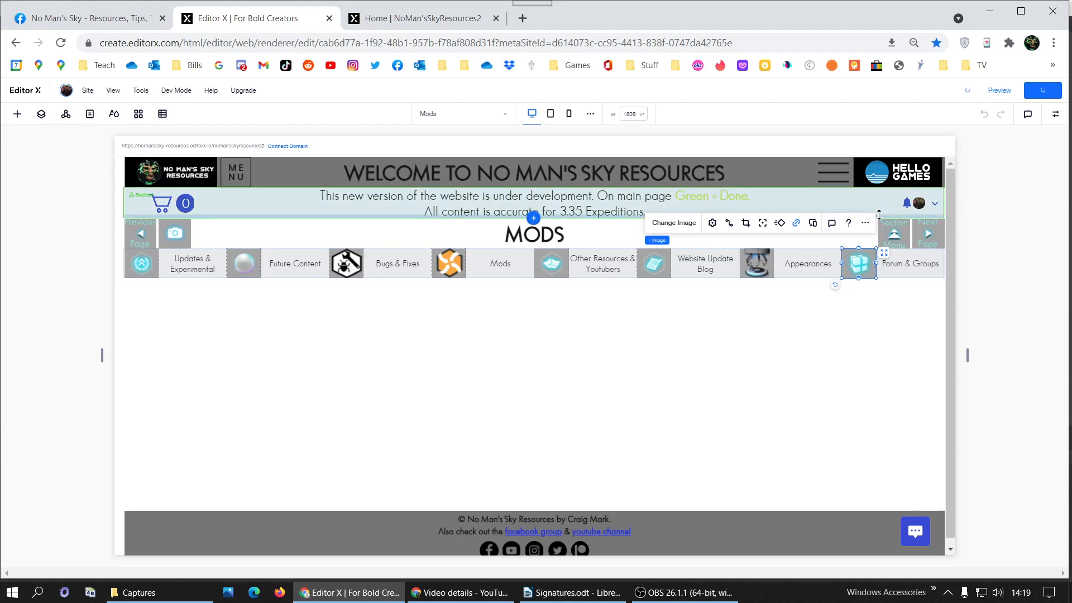
Fill the blank section below the section bar with the near-black site colour.
left_click(538, 335)
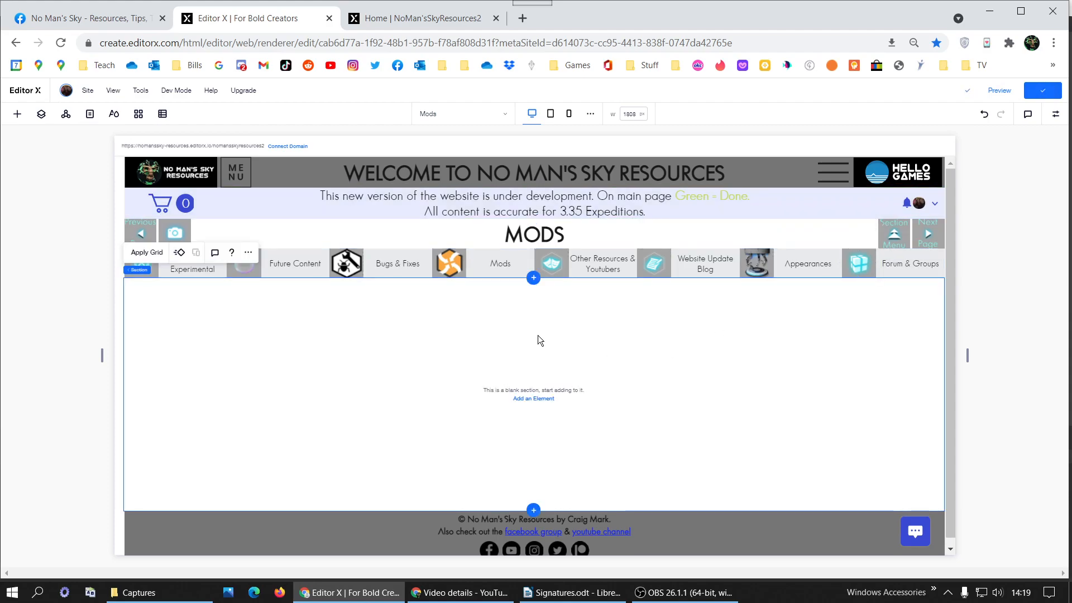
left_click(1055, 114)
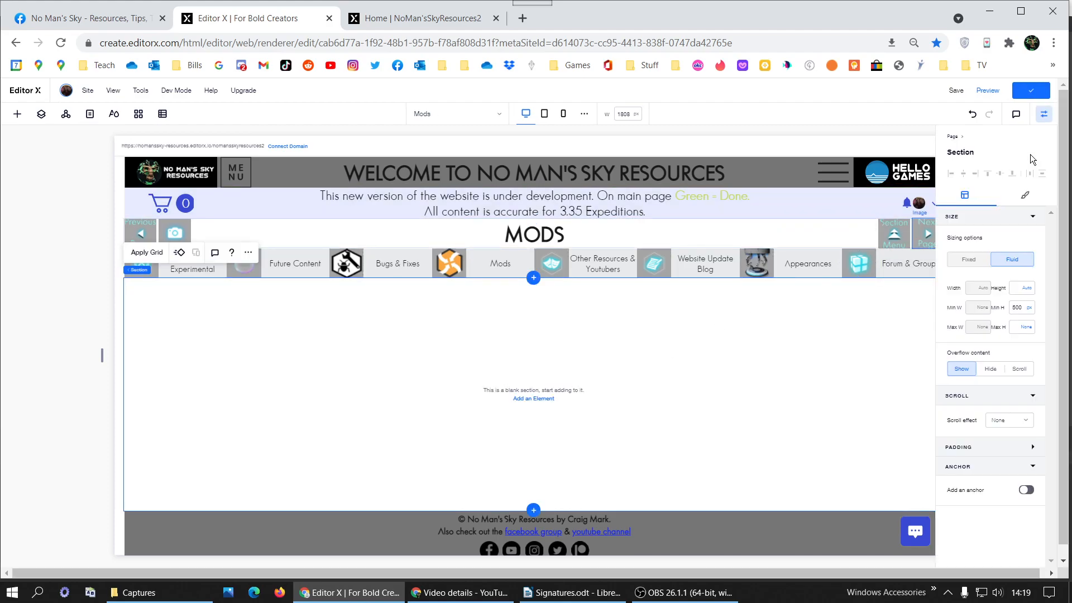
left_click(1018, 199)
left_click(985, 258)
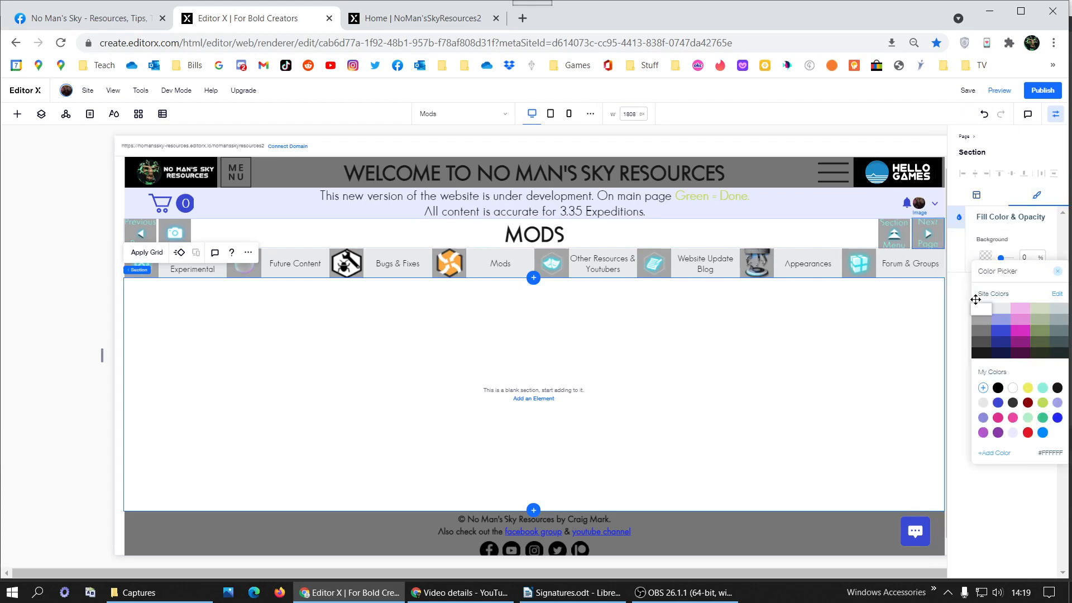
left_click(982, 353)
left_click(670, 368)
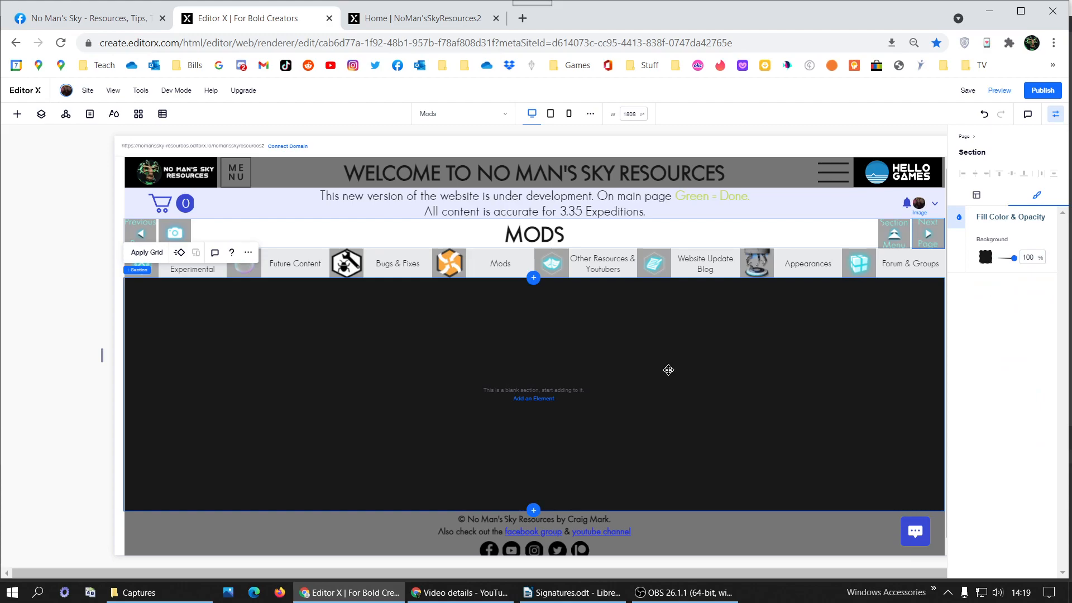
Add an HTML iFrame to the dark section and give it fluid sizing with a width of 98%.
left_click(10, 118)
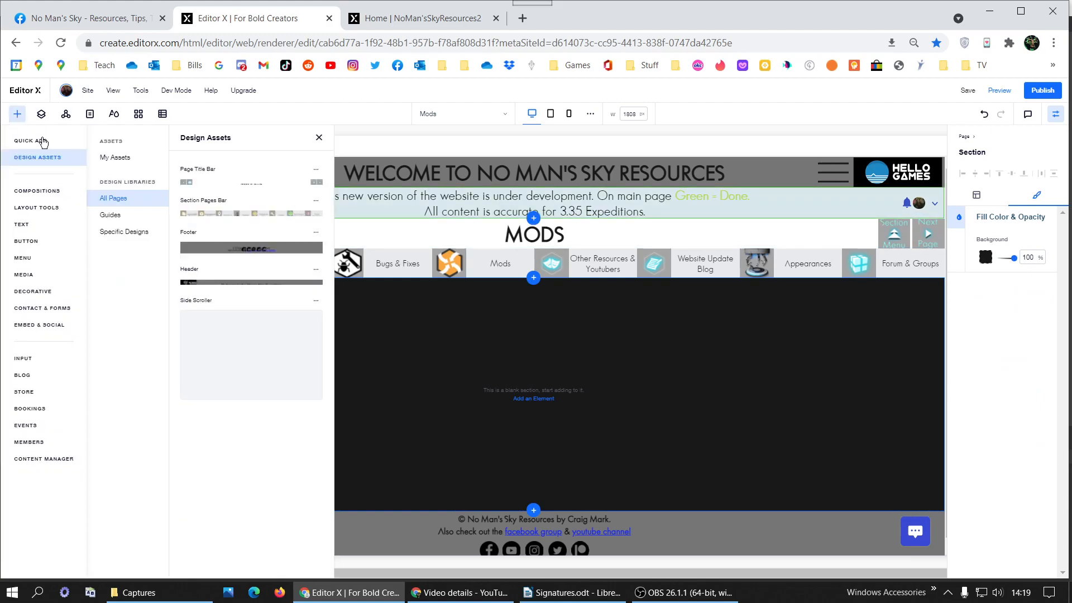
left_click(49, 328)
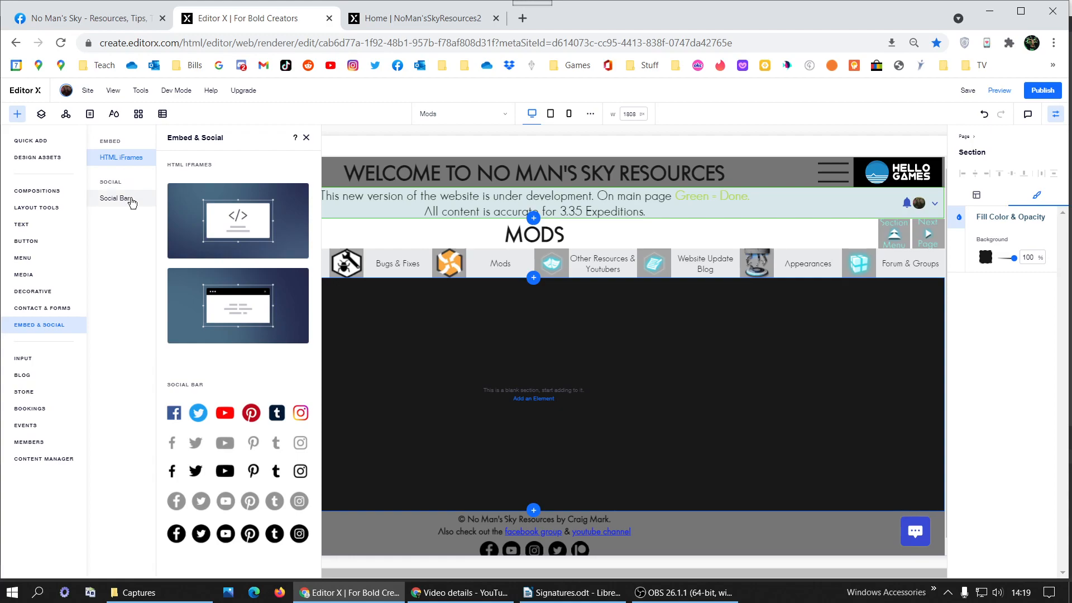
left_click(226, 219)
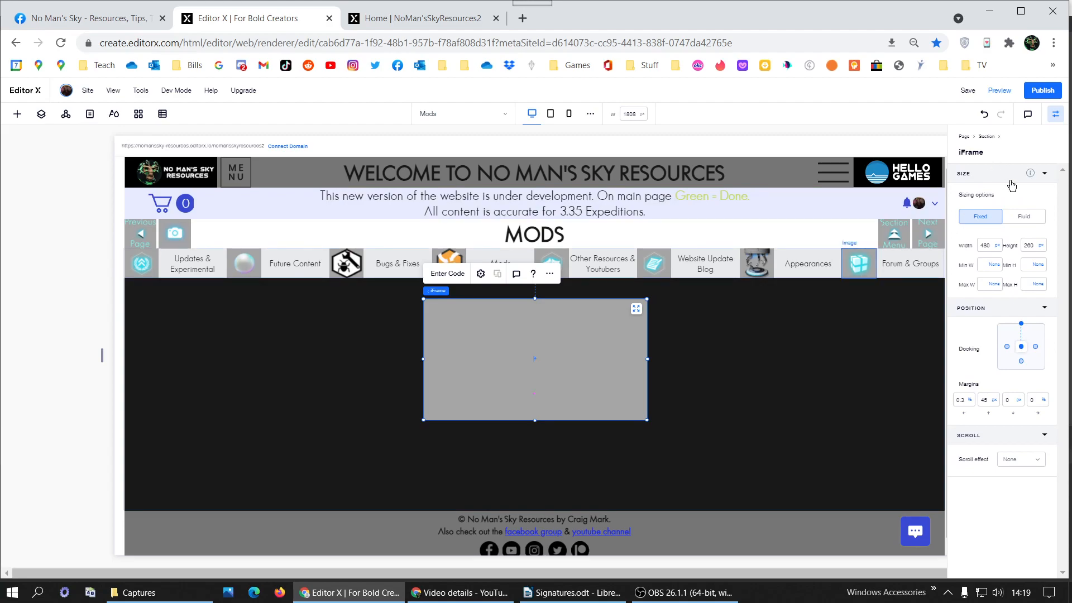
left_click(1022, 223)
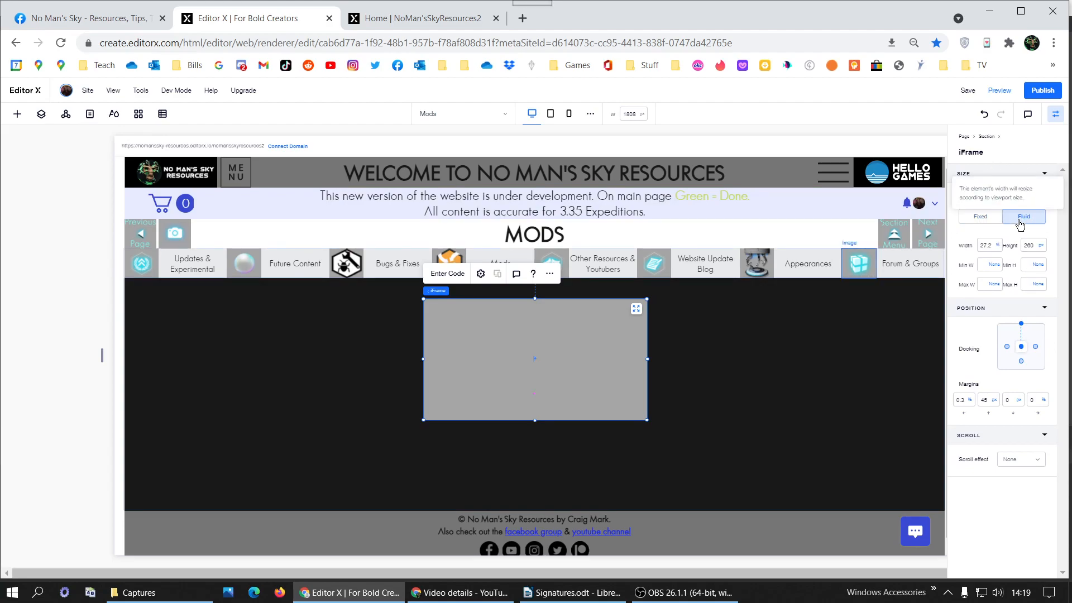
left_click(985, 246)
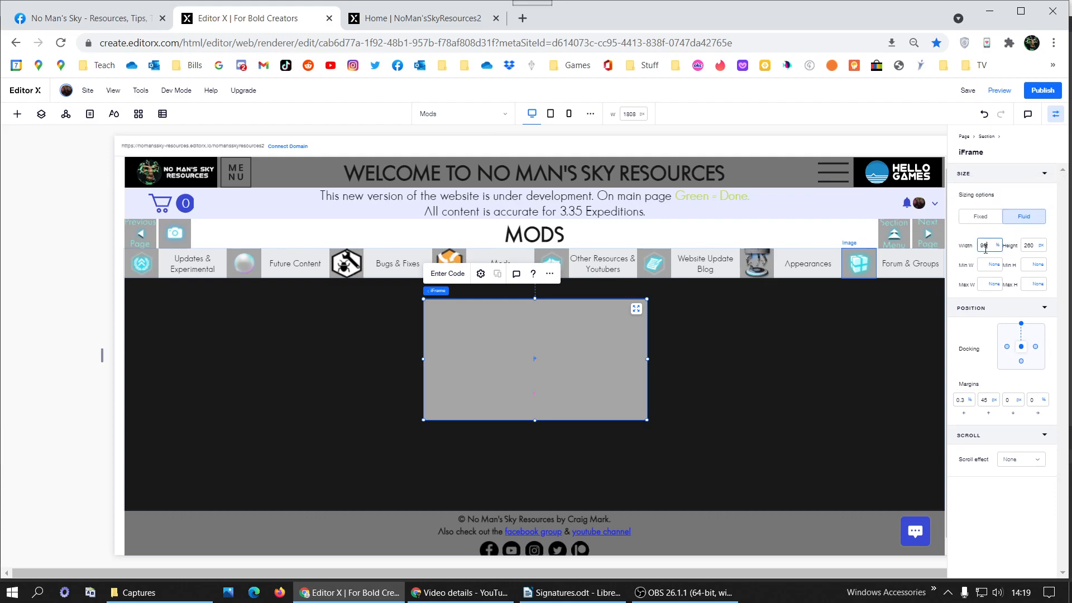
type("98")
key("Return")
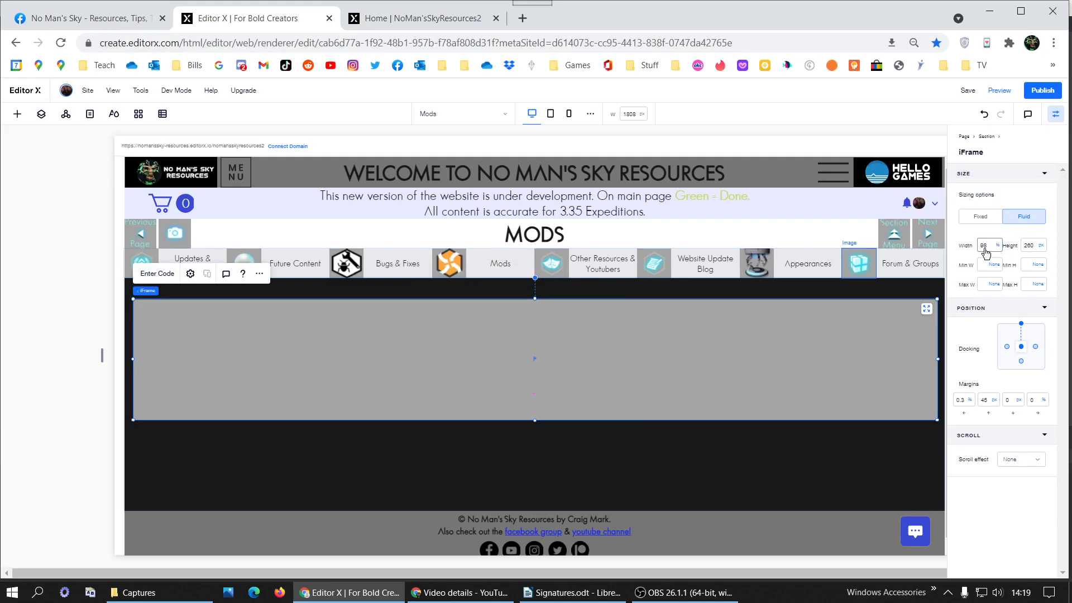
Try the Auto height option for the iFrame and undo it.
left_click(1041, 246)
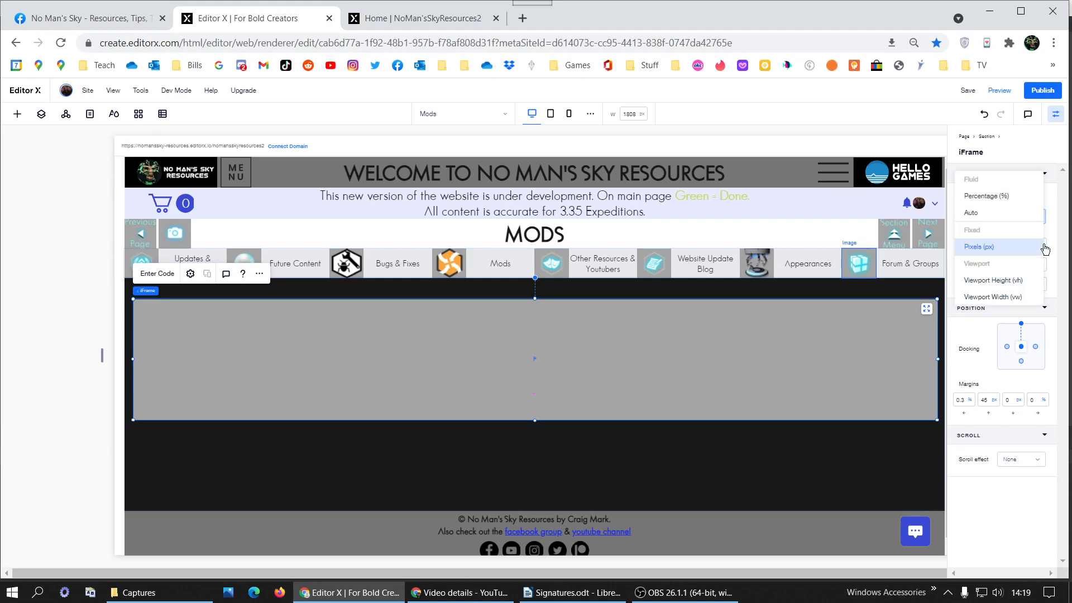
left_click(995, 213)
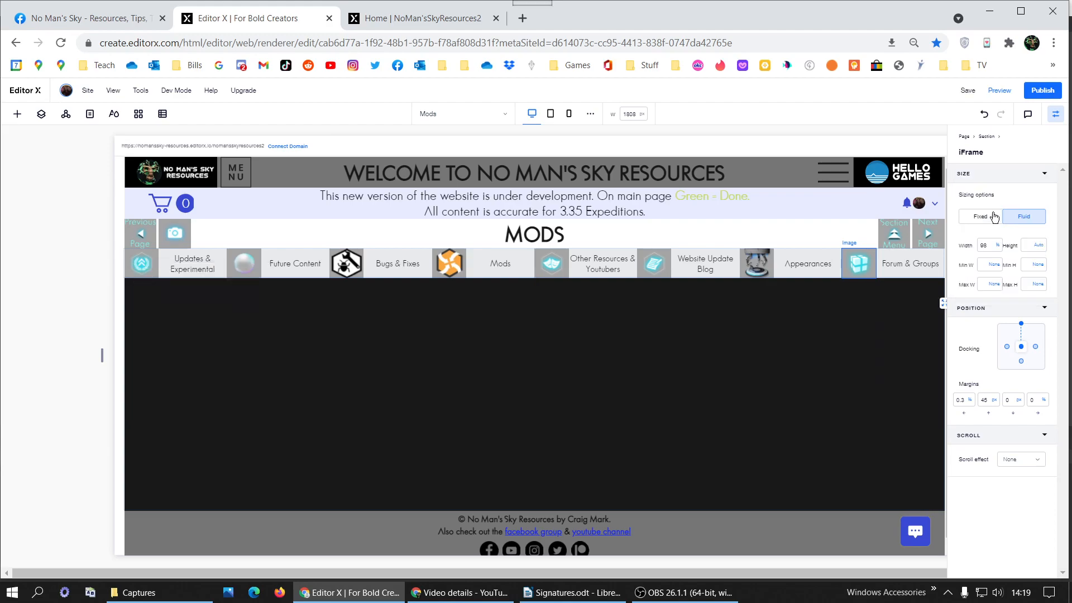
left_click(984, 114)
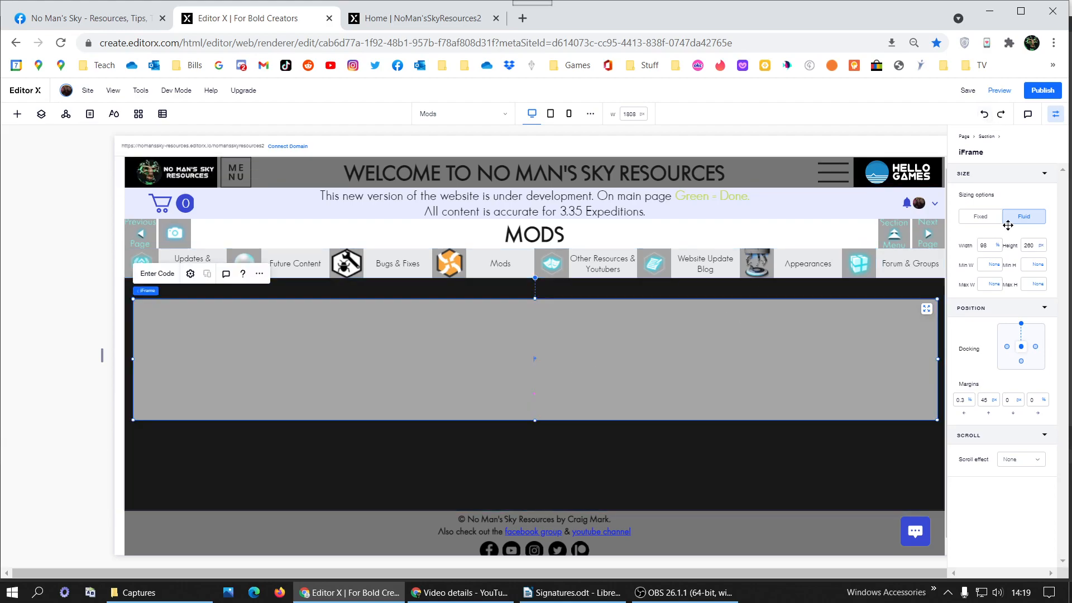
Set the iFrame's top margin to 5 px, keeping it docked to the top of the section.
left_click(987, 400)
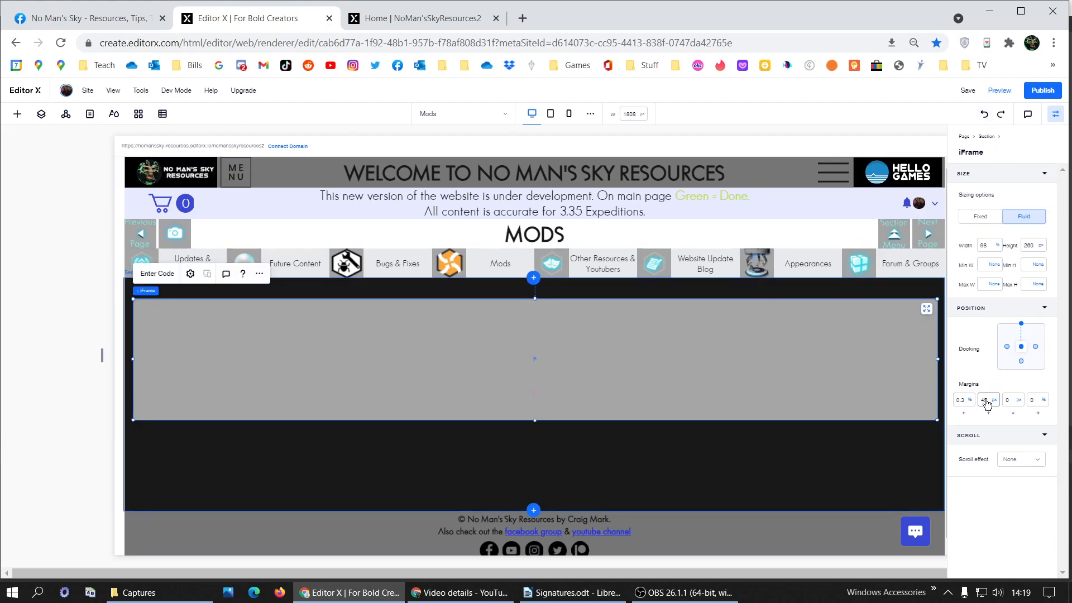
left_click(1021, 325)
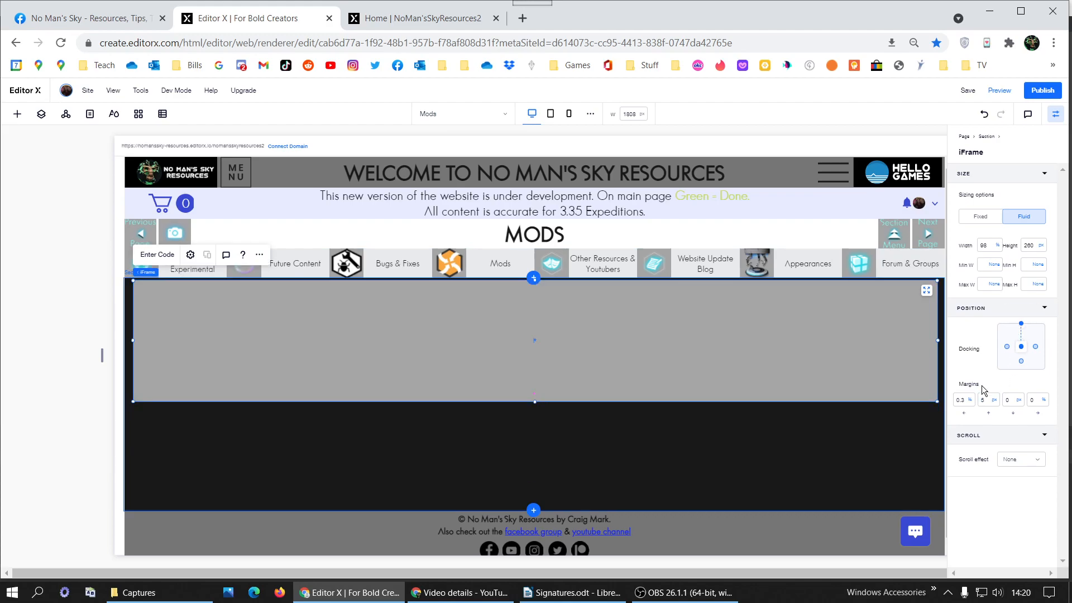
Try docking the iFrame to both sides with 1% left and right margins, and restore its centred docking.
left_click(1036, 347)
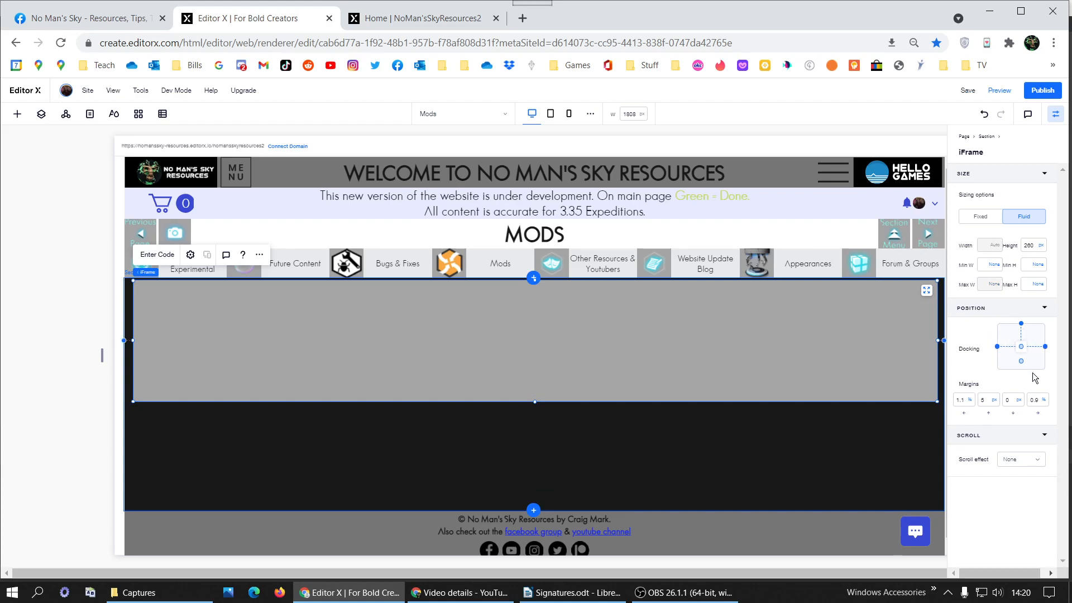
left_click(971, 400)
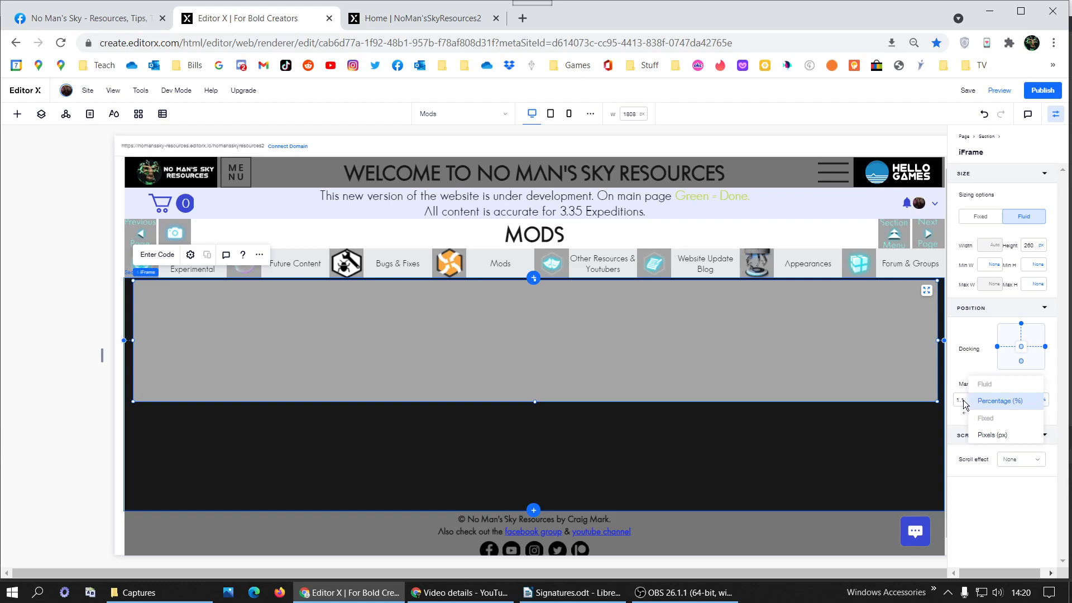
left_click(969, 401)
left_click(963, 400)
type("1")
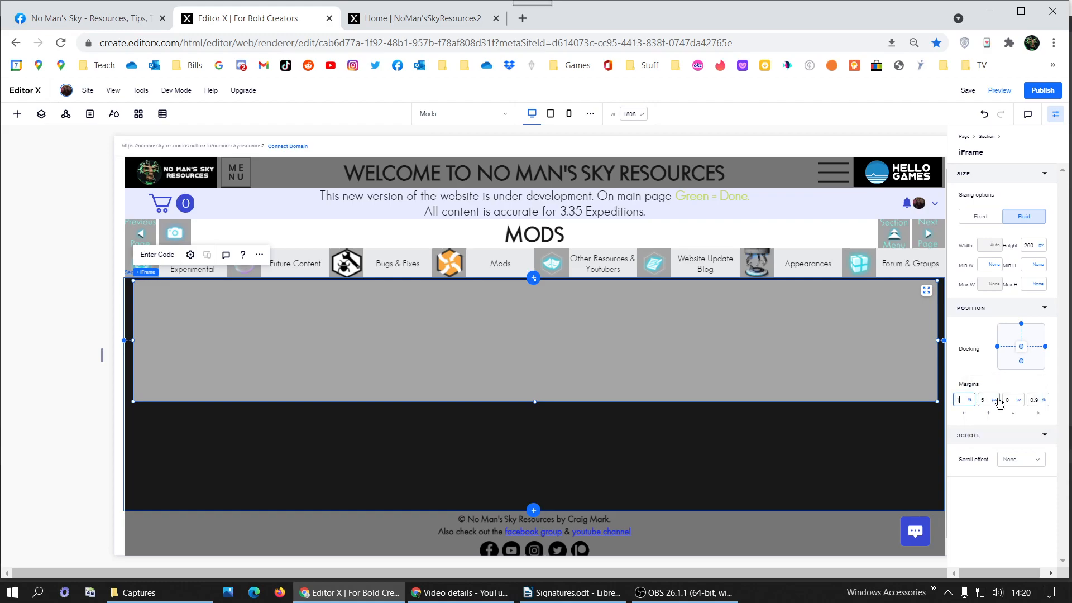
left_click(1038, 398)
type("1")
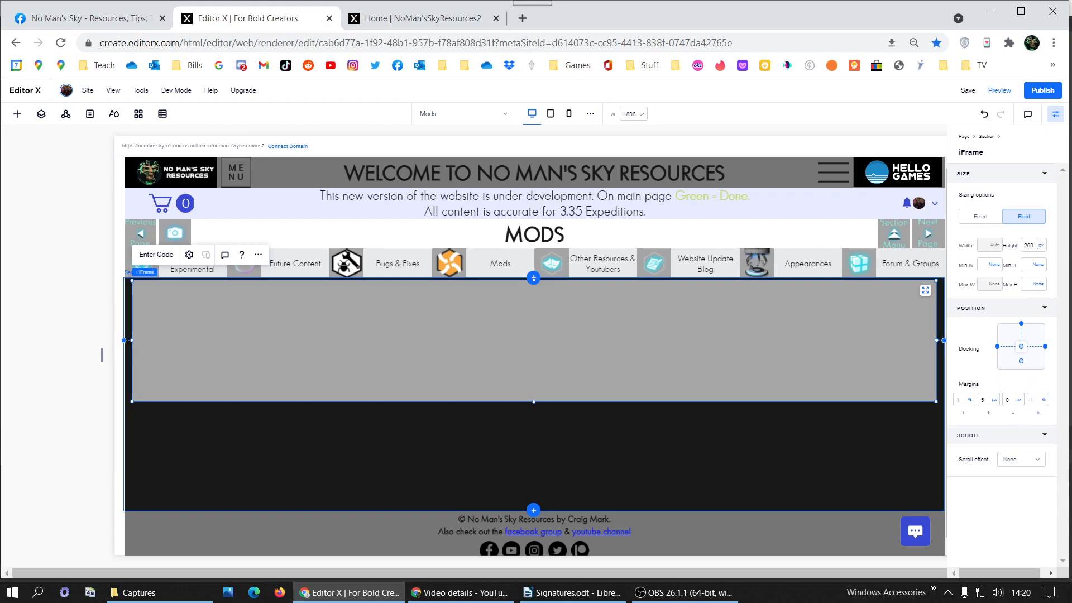
left_click(997, 348)
left_click(1046, 348)
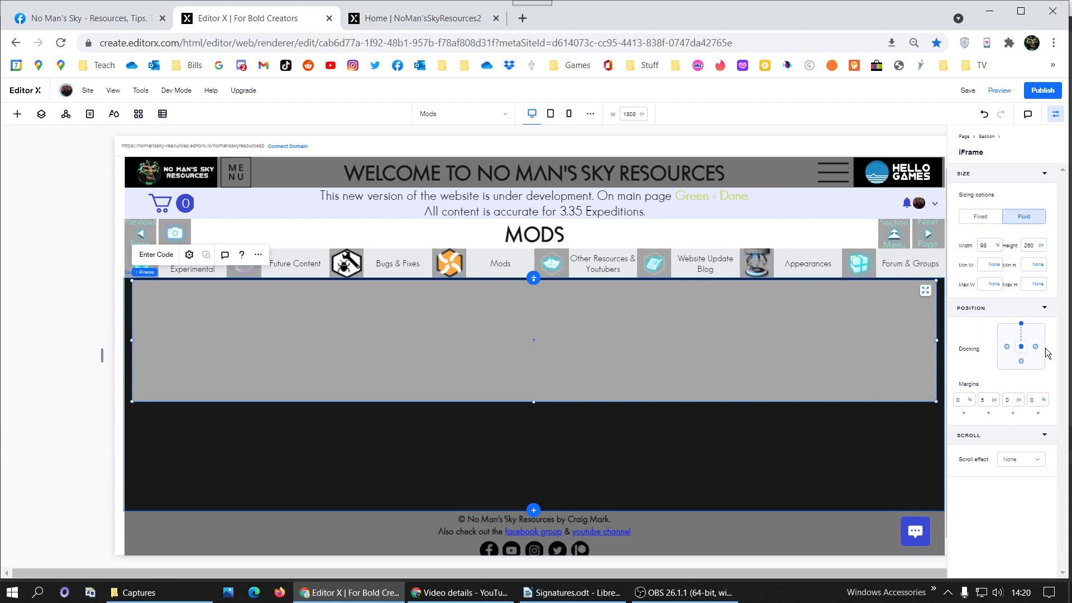
Set the iFrame's left, bottom and right margins to 5 px, switching the left and right ones from percentage to pixels.
left_click(969, 401)
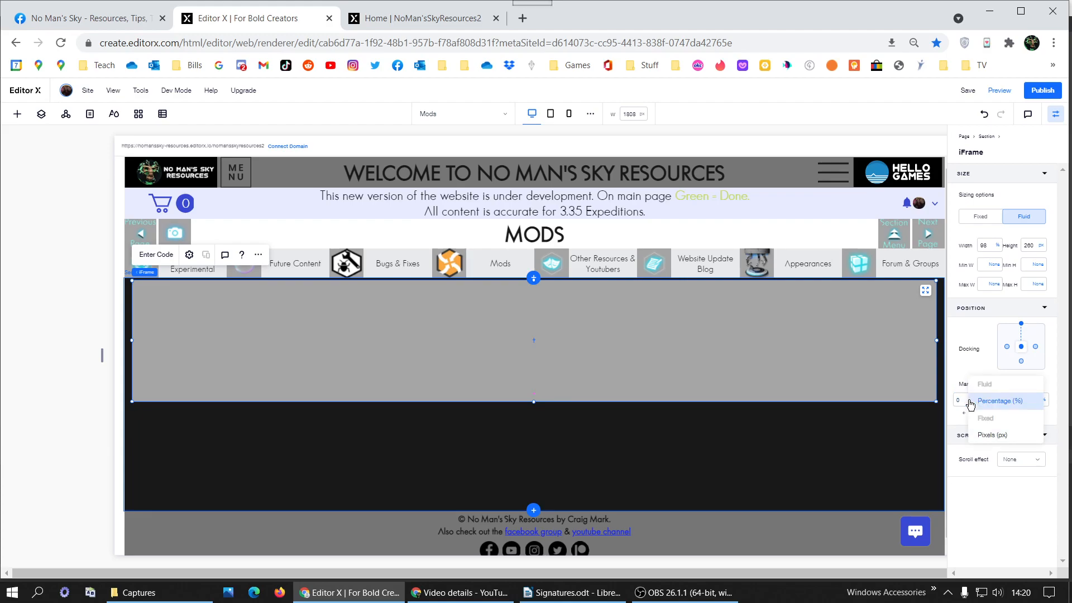
left_click(997, 434)
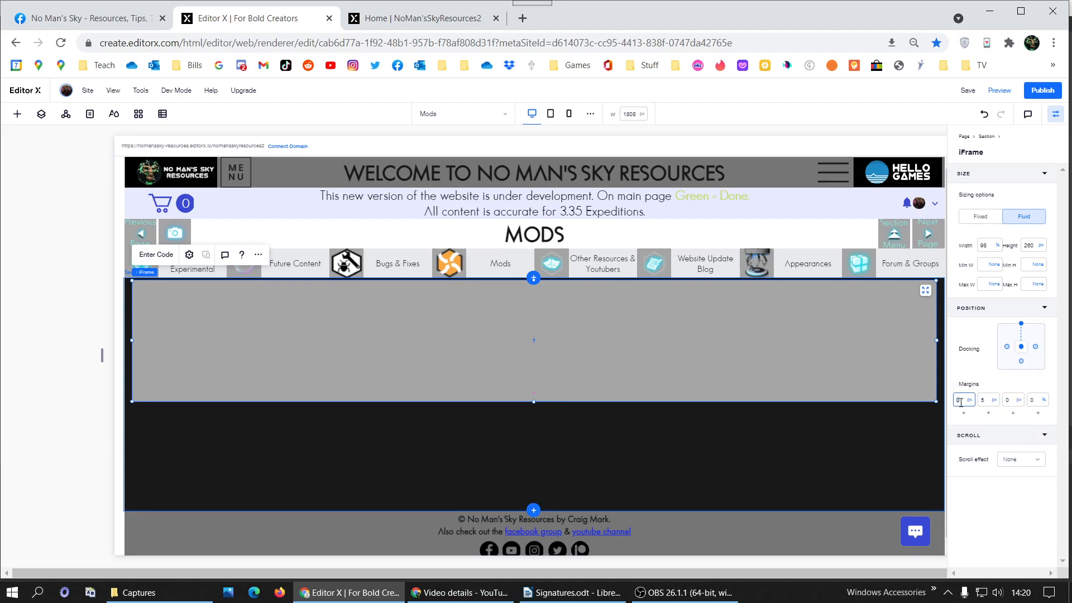
type("5")
left_click(1015, 401)
type("5")
left_click(1036, 400)
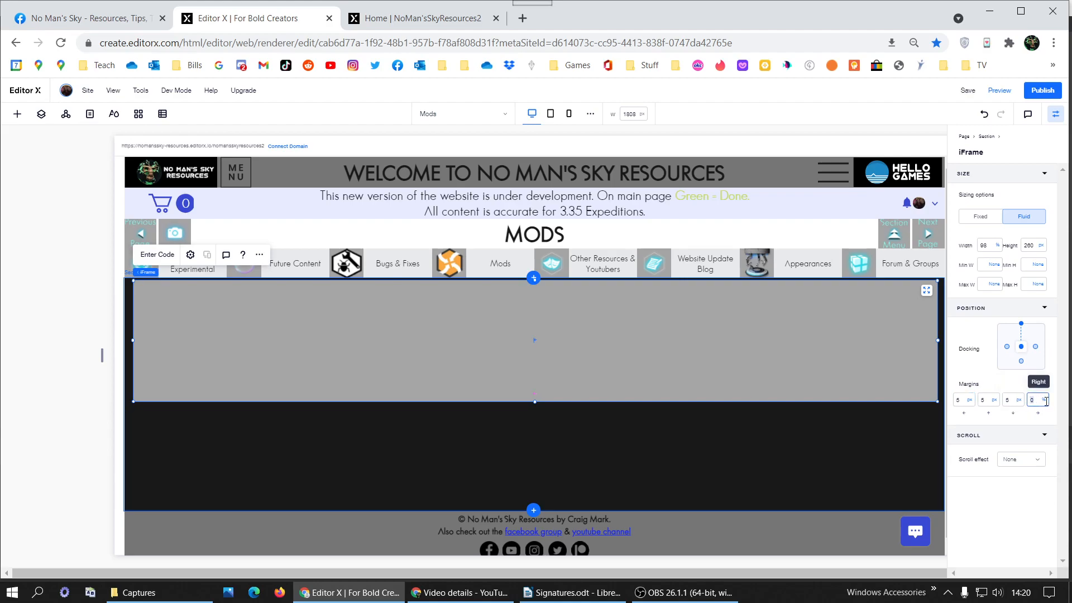
left_click(1043, 400)
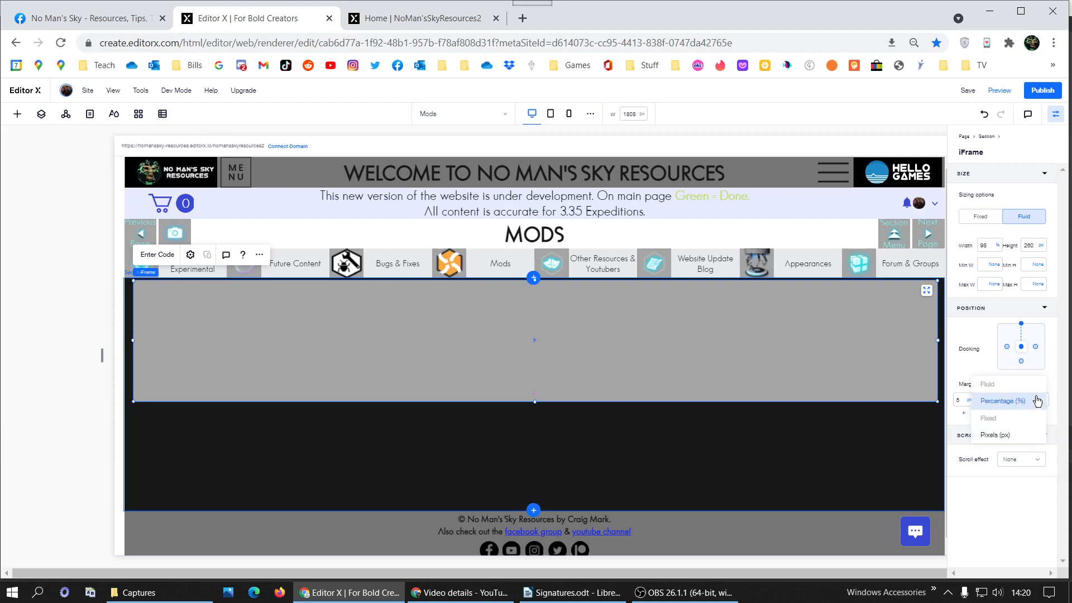
left_click(1000, 439)
left_click(1036, 400)
type("5")
key("Return")
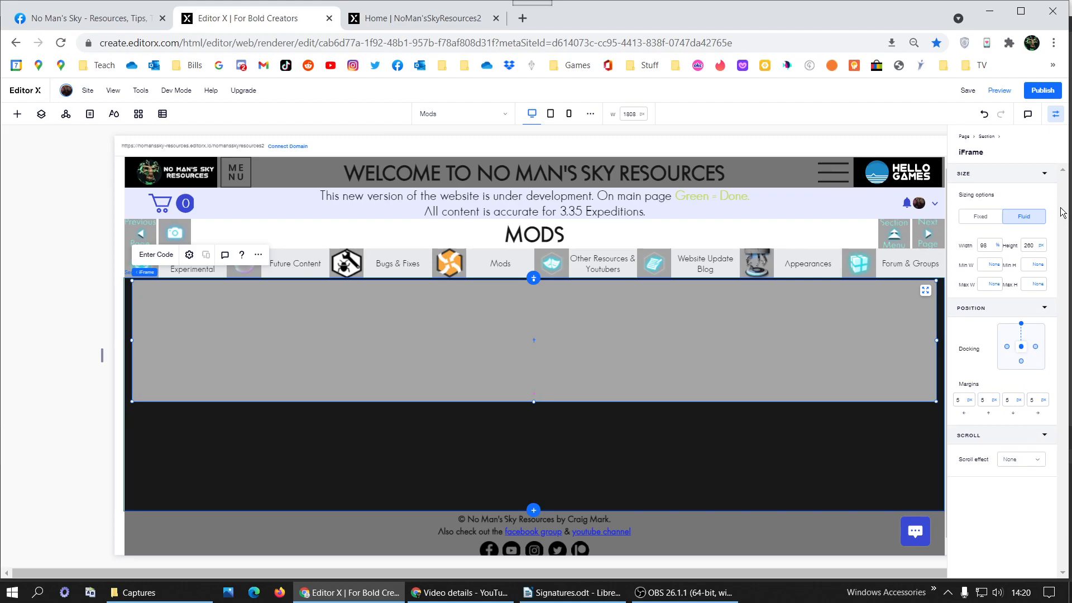
left_click(986, 249)
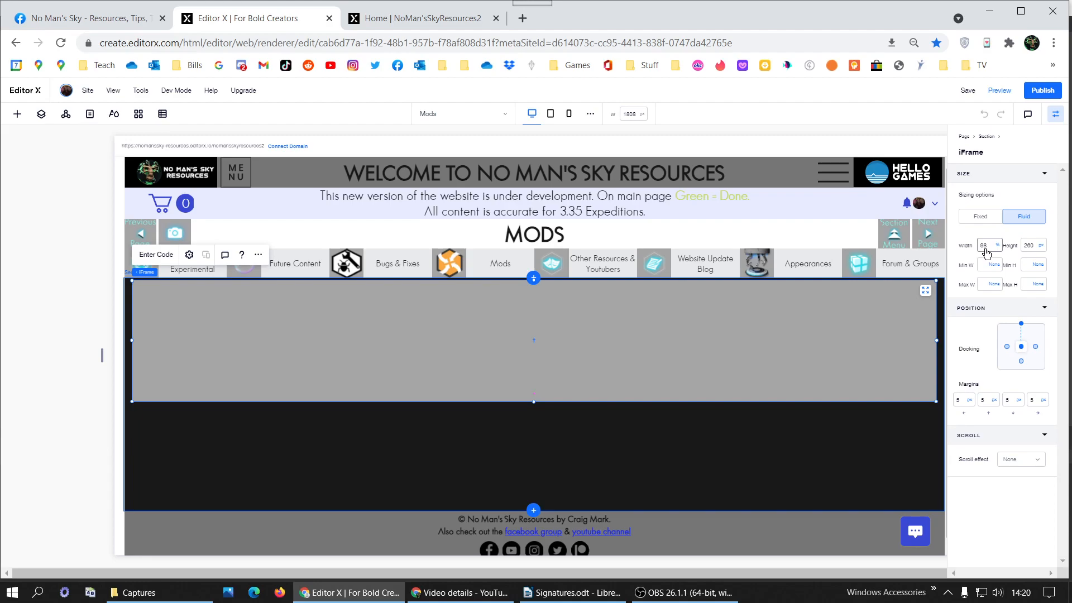
left_click(1026, 247)
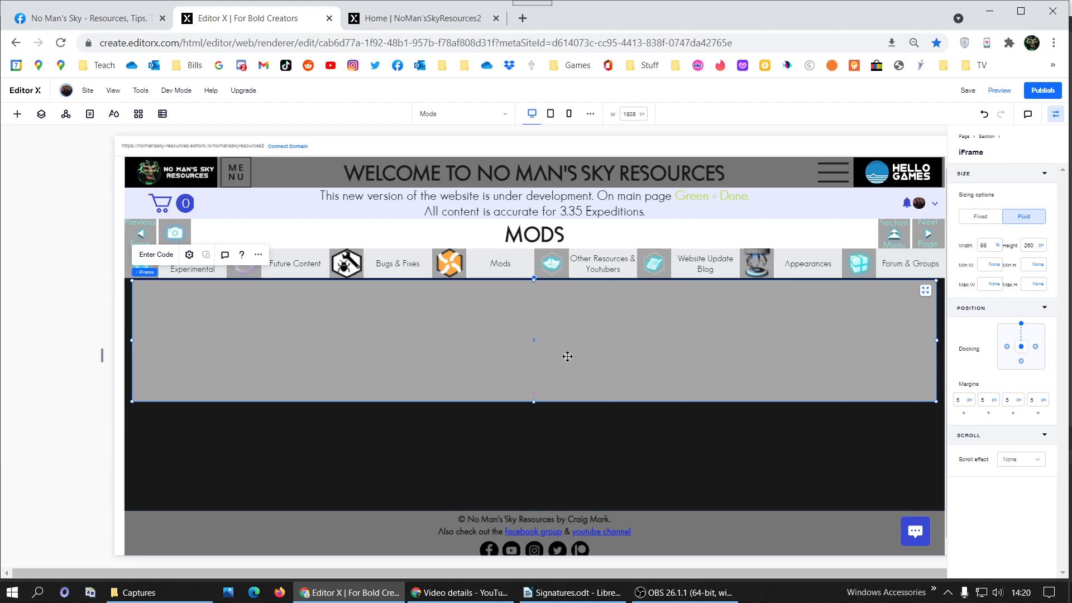
right_click(480, 356)
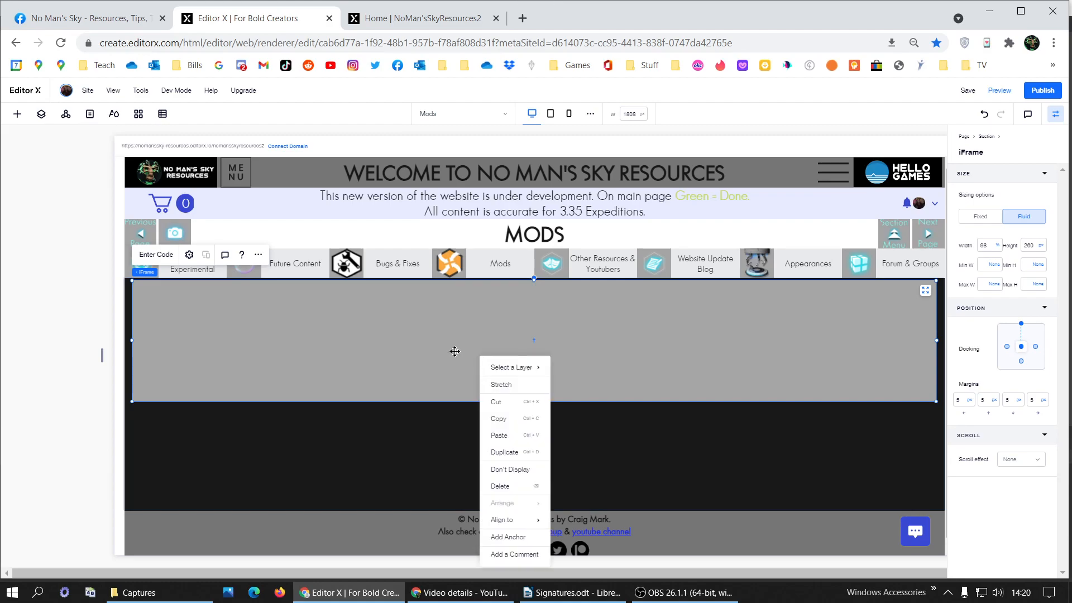
left_click(454, 352)
Set the iFrame to embed a website address, and open the No Man's Sky Nexus mods page in a new browser tab.
left_click(156, 255)
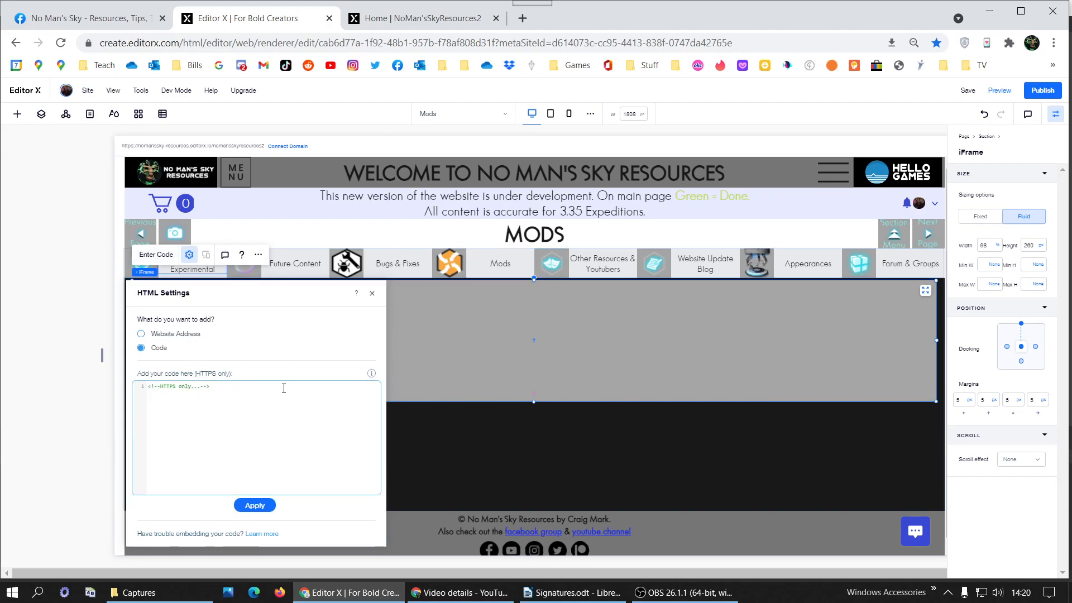
left_click(174, 334)
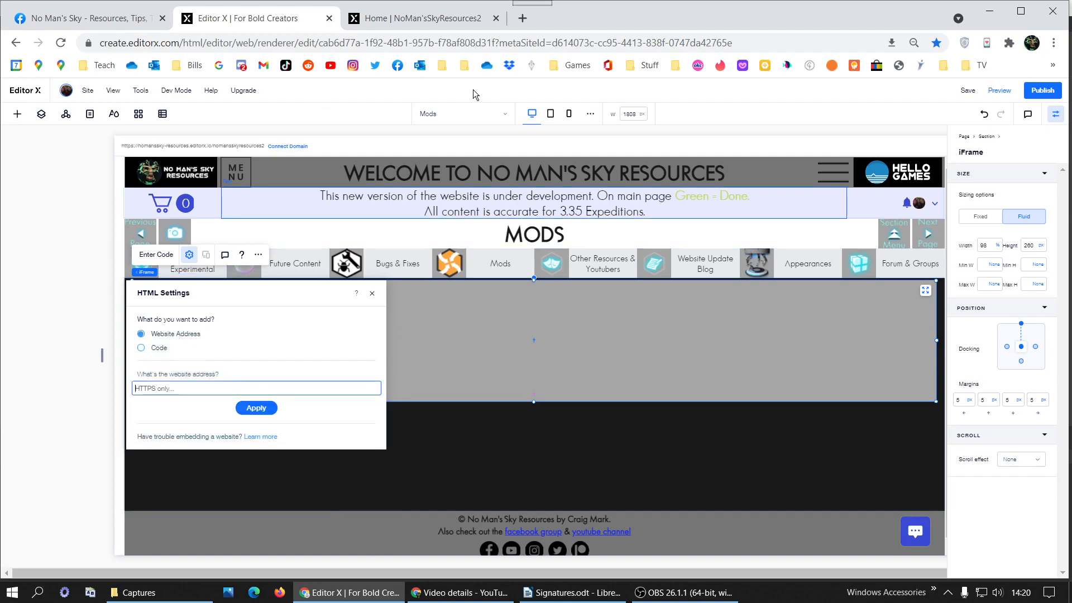
left_click(522, 19)
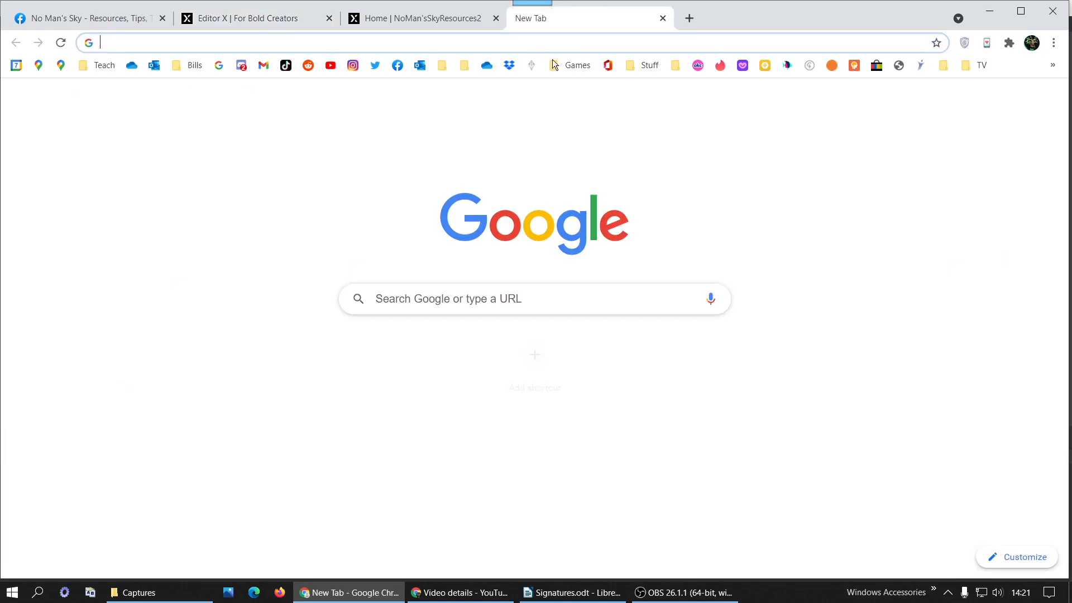
left_click(589, 68)
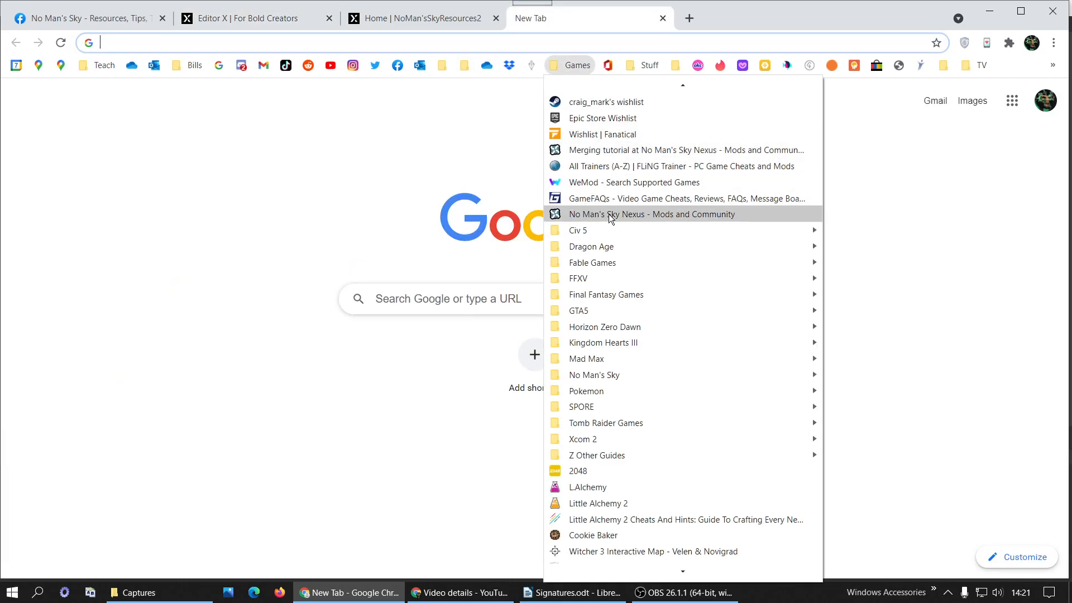
left_click(612, 213)
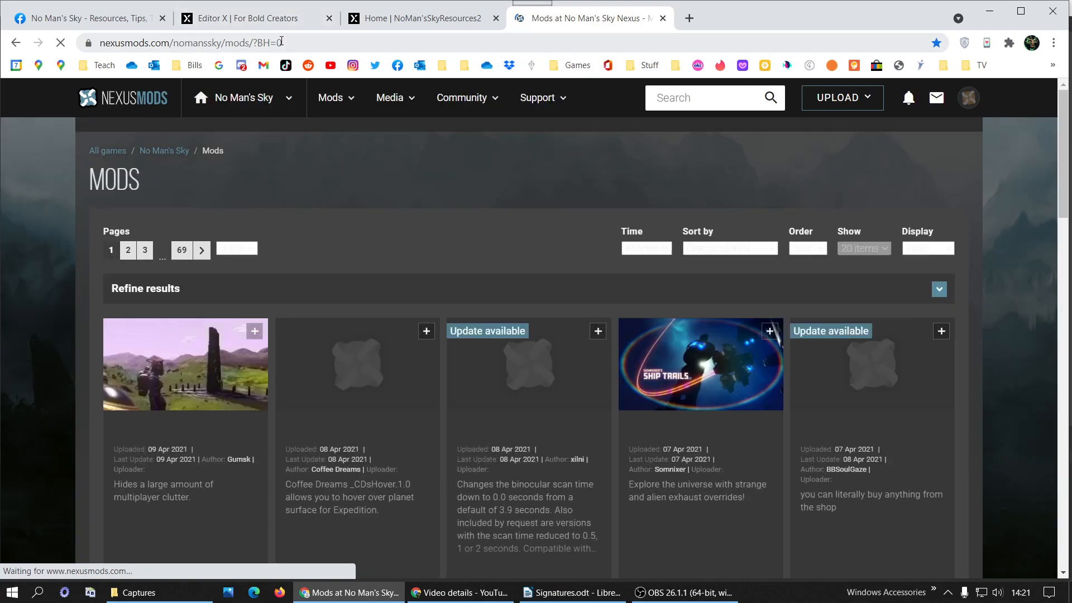
left_click(280, 40)
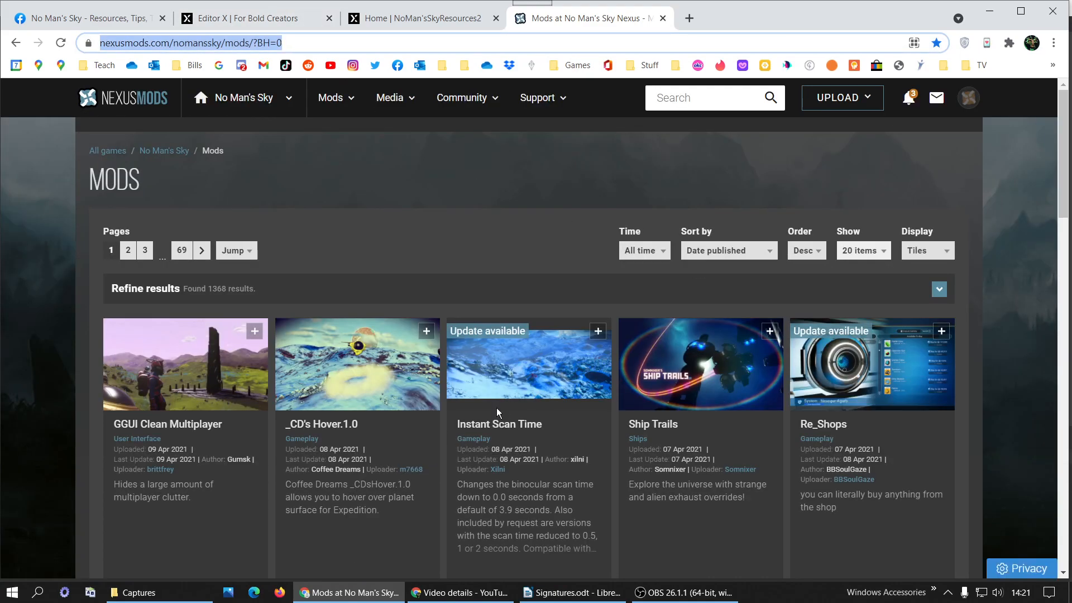
Sort the Nexus mods list by Last updated and copy the page's address.
left_click(704, 250)
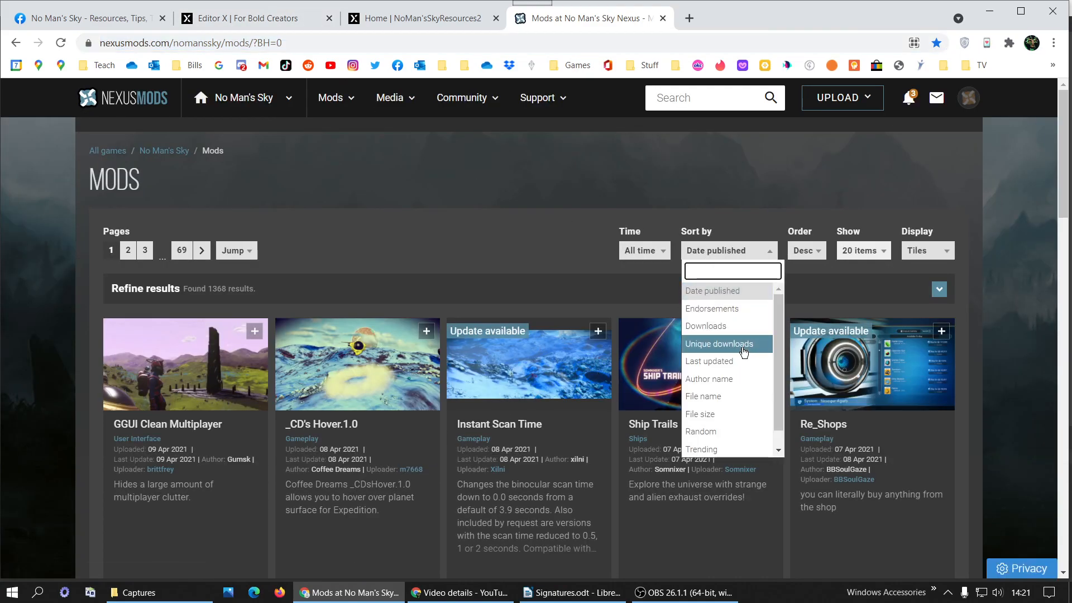
left_click(733, 361)
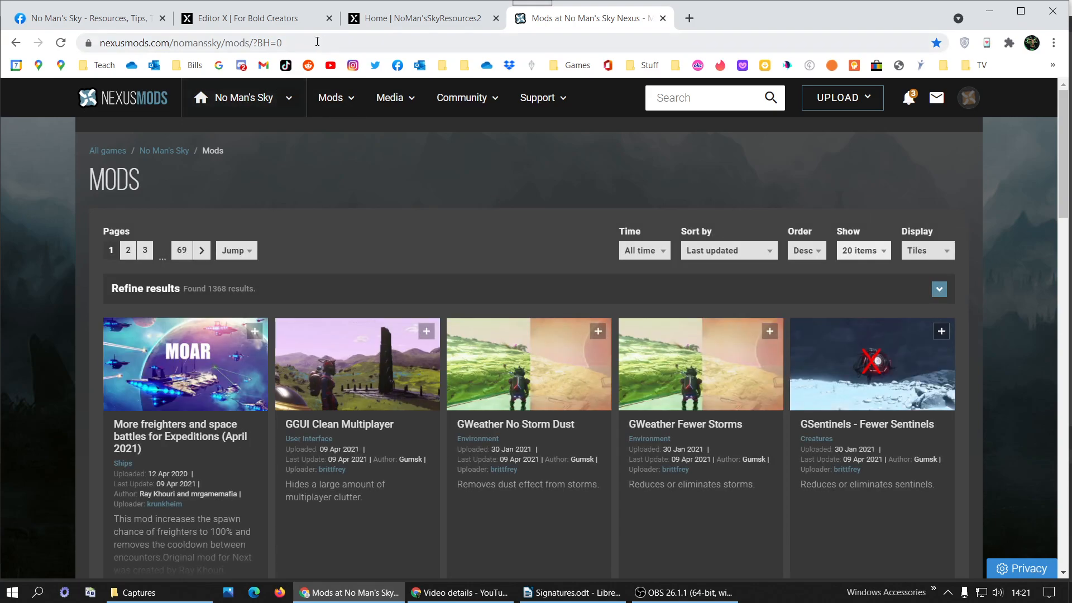
left_click(289, 43)
key("ctrl+c")
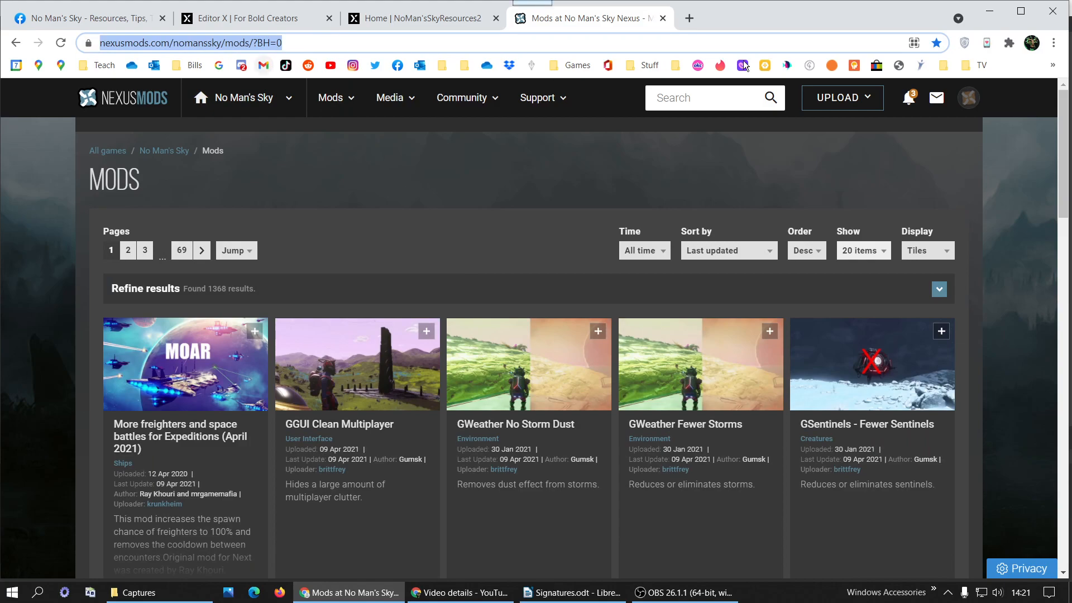
left_click(270, 20)
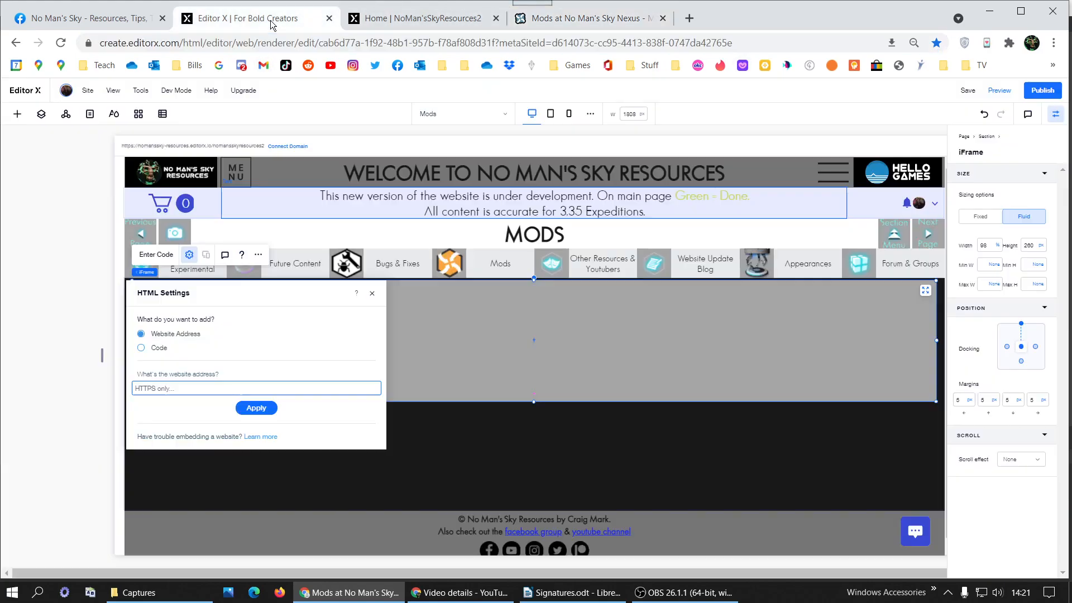
key("ctrl+v")
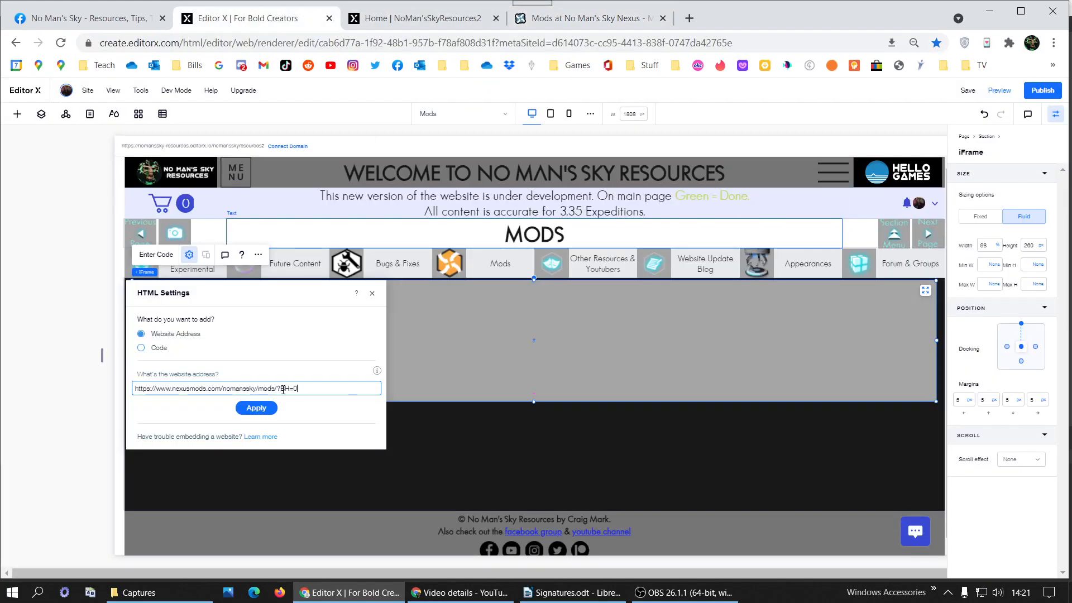
left_click(257, 408)
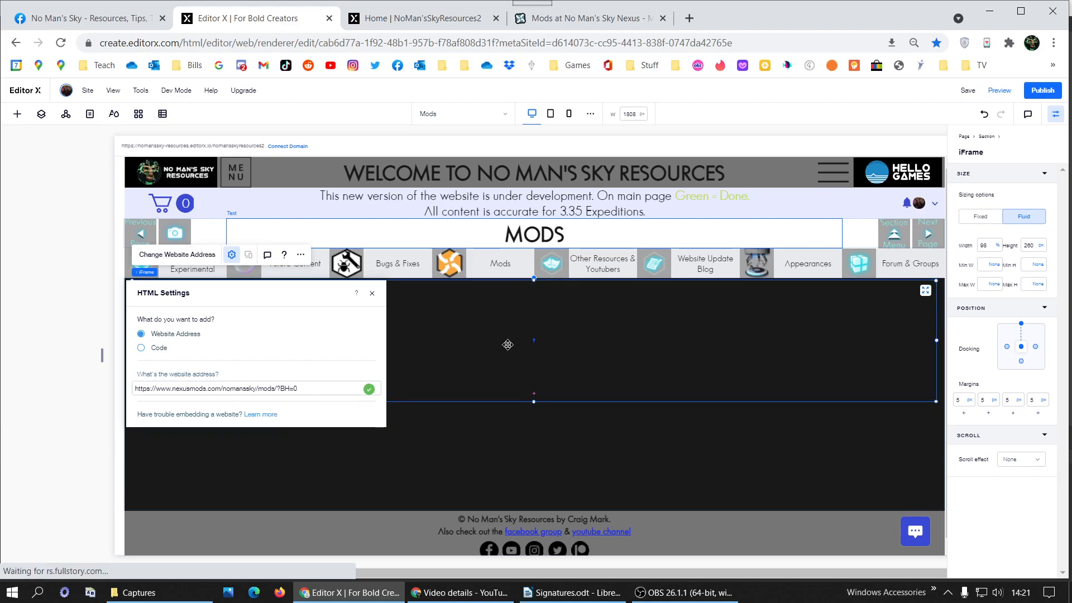
left_click(373, 294)
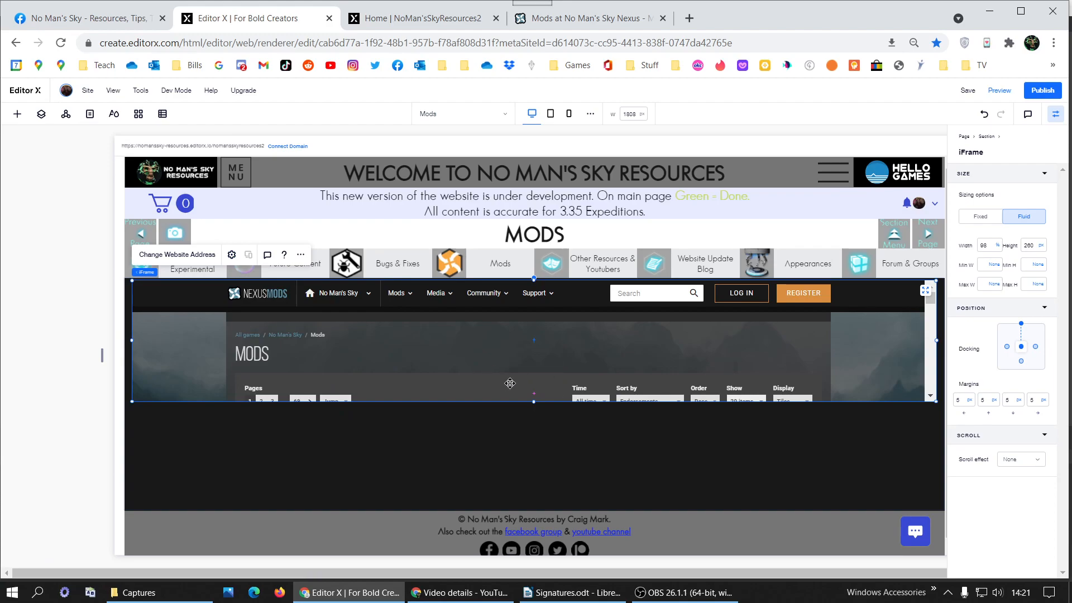
Publish the site and reload the live home page in its browser tab.
left_click(1035, 92)
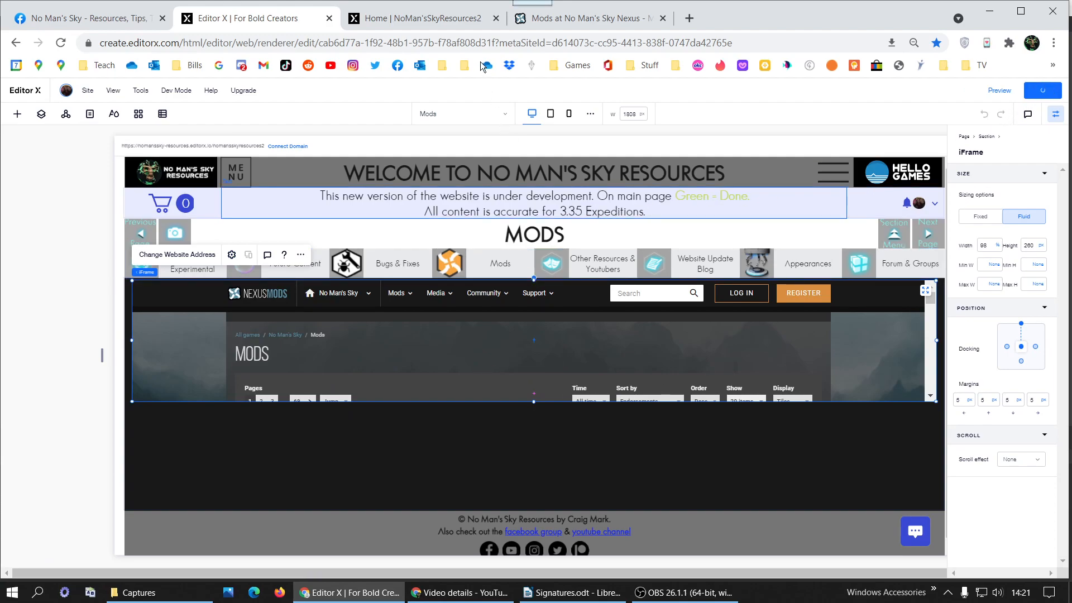
left_click(420, 19)
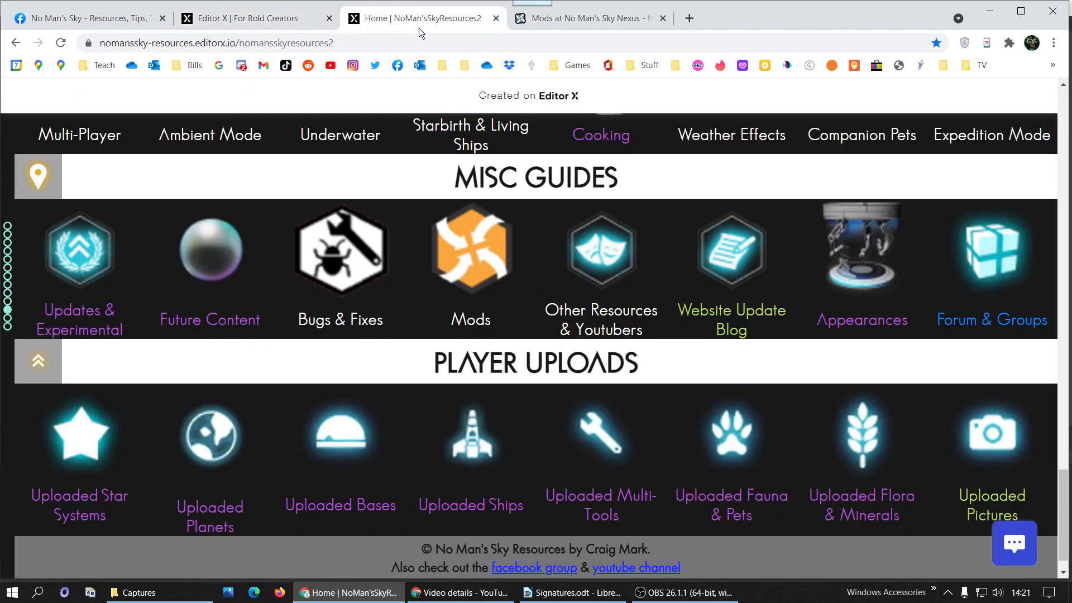
left_click(60, 49)
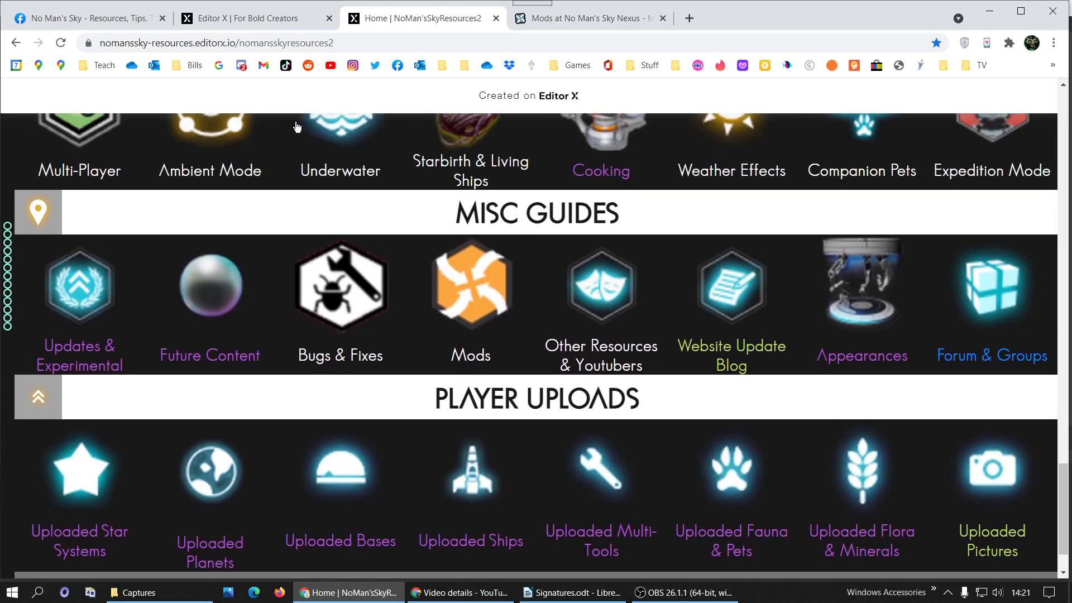
left_click(263, 19)
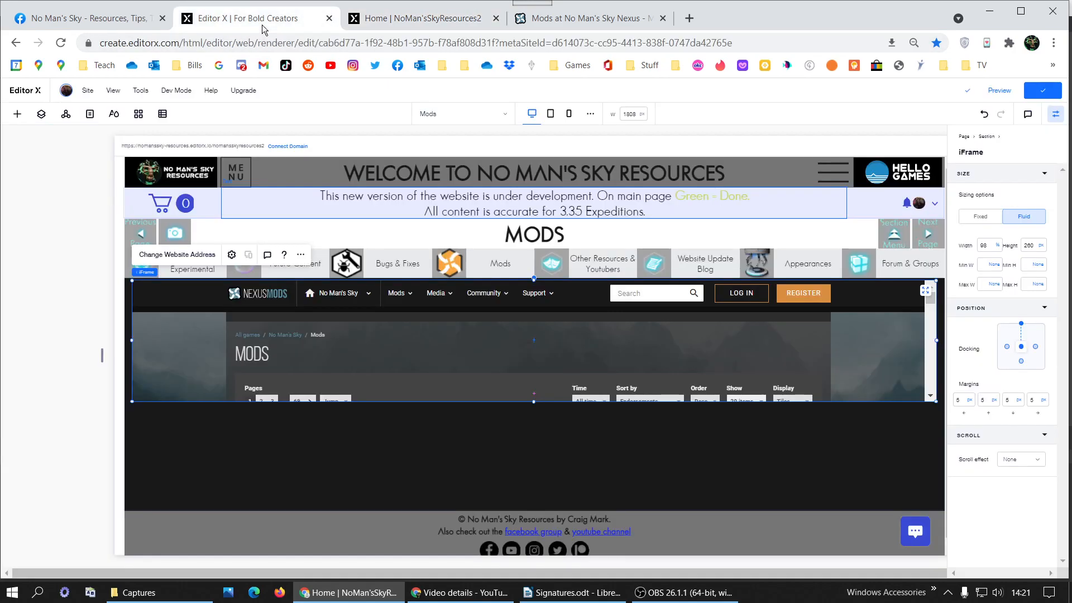
left_click(407, 21)
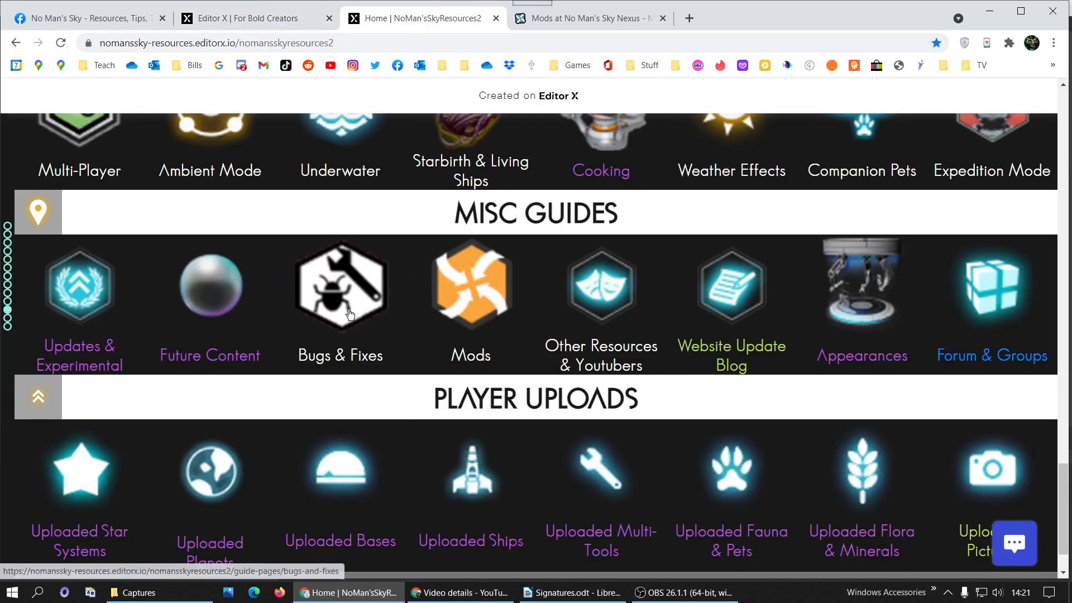
Open the live Bugs & Fixes page and edit its address to load nomanssky-resources.editorx.io/nomansskyresources2/mods.
left_click(372, 311)
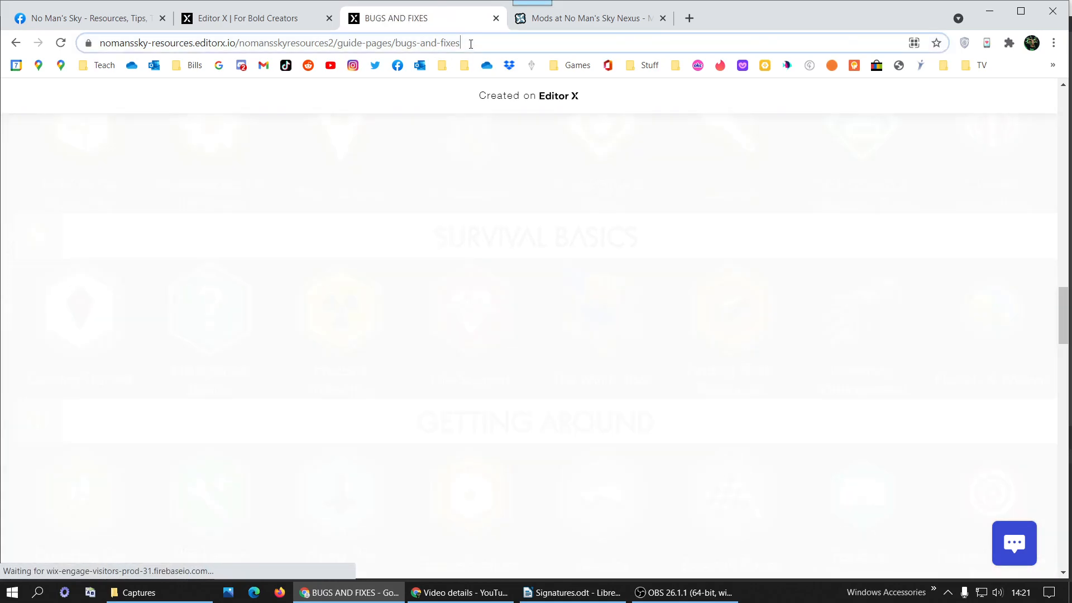
left_click_drag(460, 44, 398, 43)
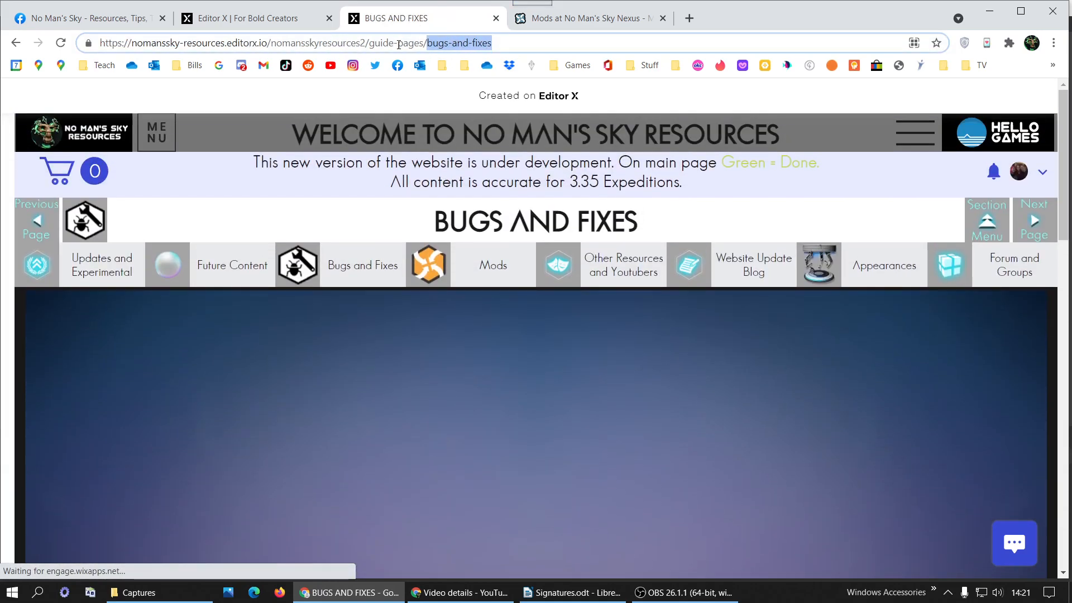
type("mods")
key("Return")
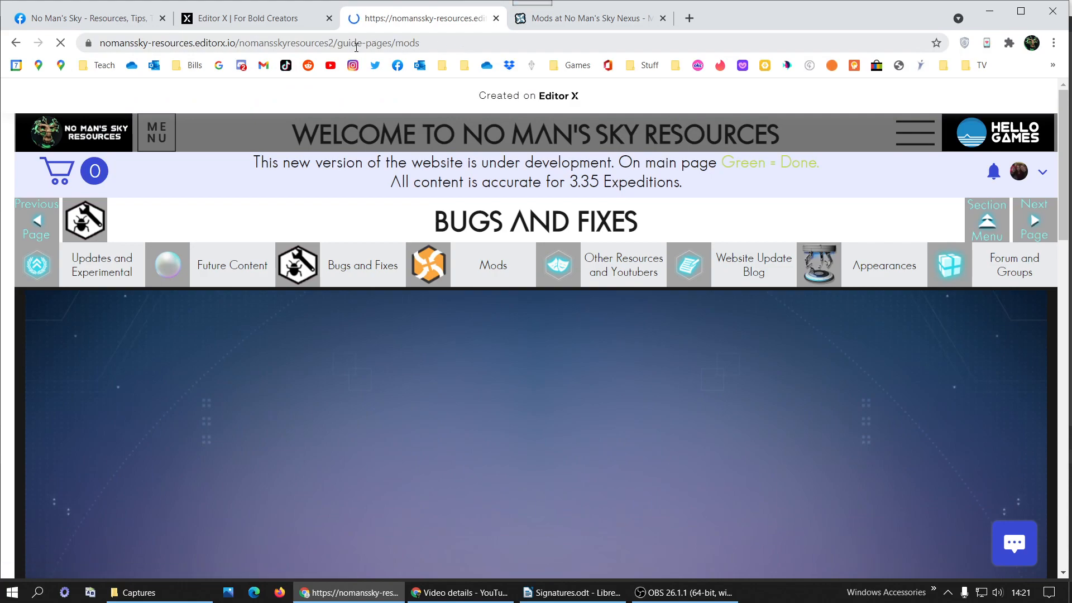
left_click_drag(337, 43, 394, 43)
key("BackSpace")
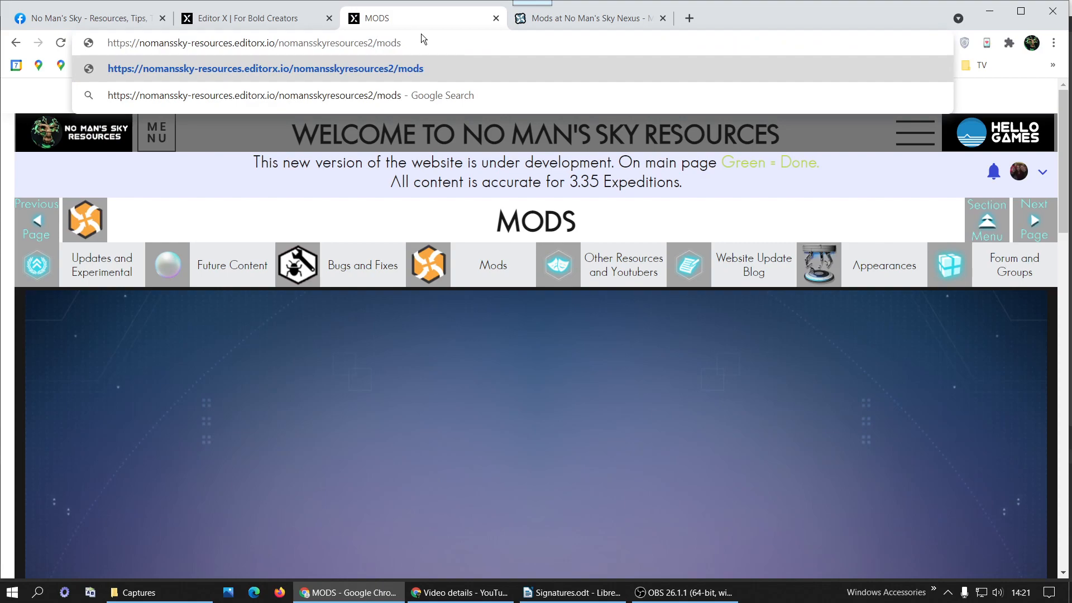
key("Return")
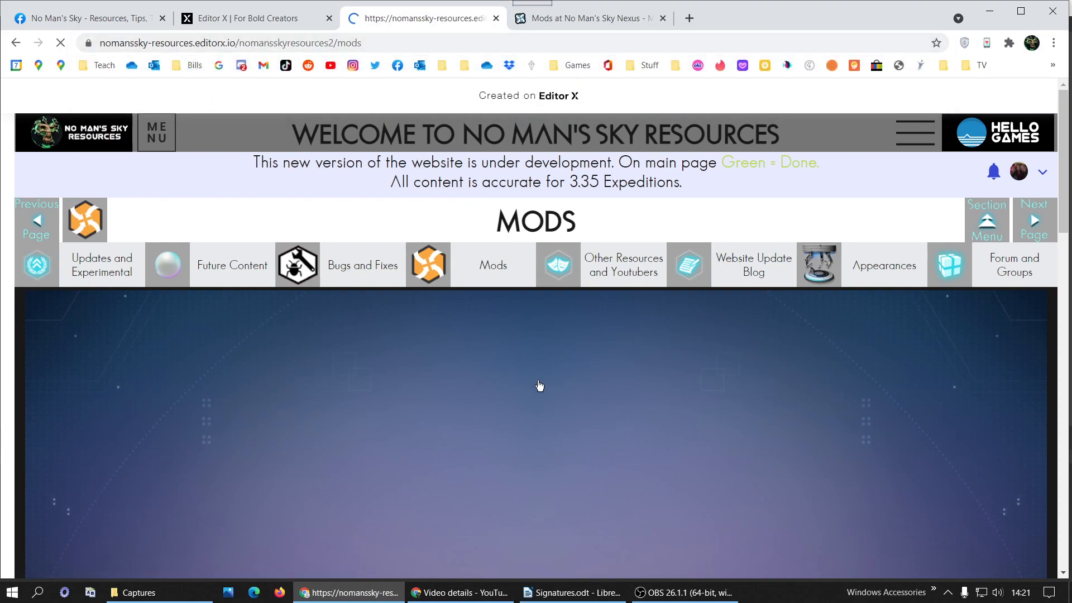
Check how the embedded Nexus Mods iFrame displays on the live Mods page, and return to Editor X.
scroll(576, 389, "down", 3)
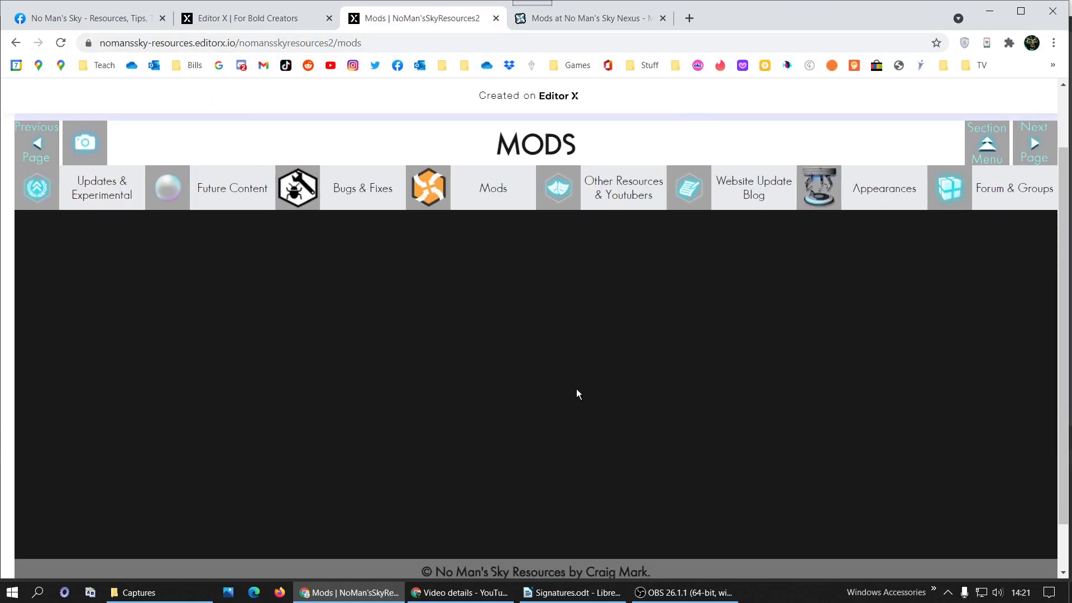
scroll(576, 389, "up", 3)
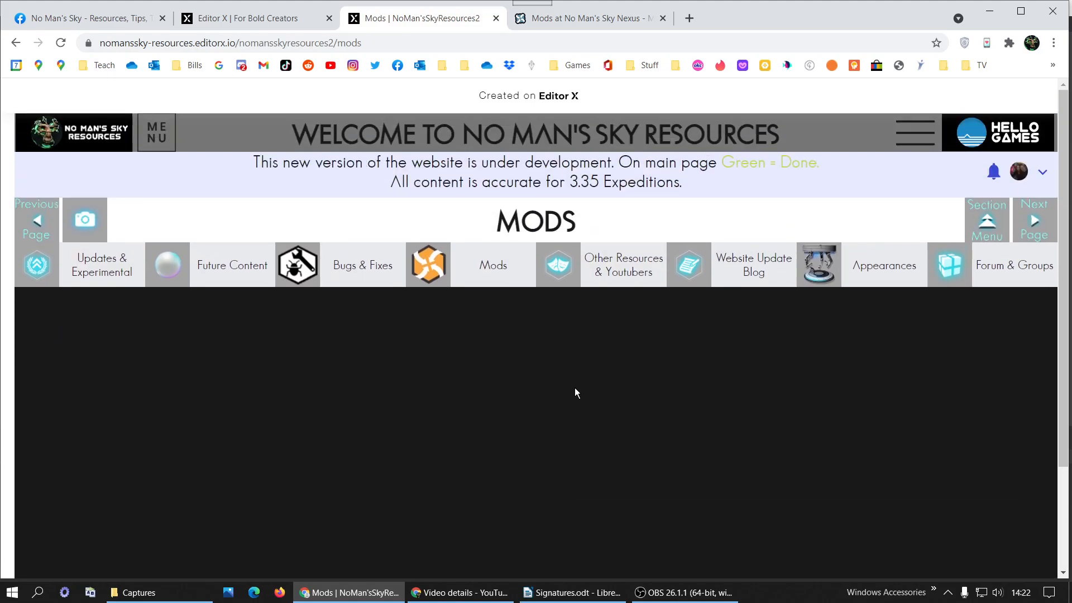
scroll(574, 391, "down", 3)
scroll(571, 388, "up", 3)
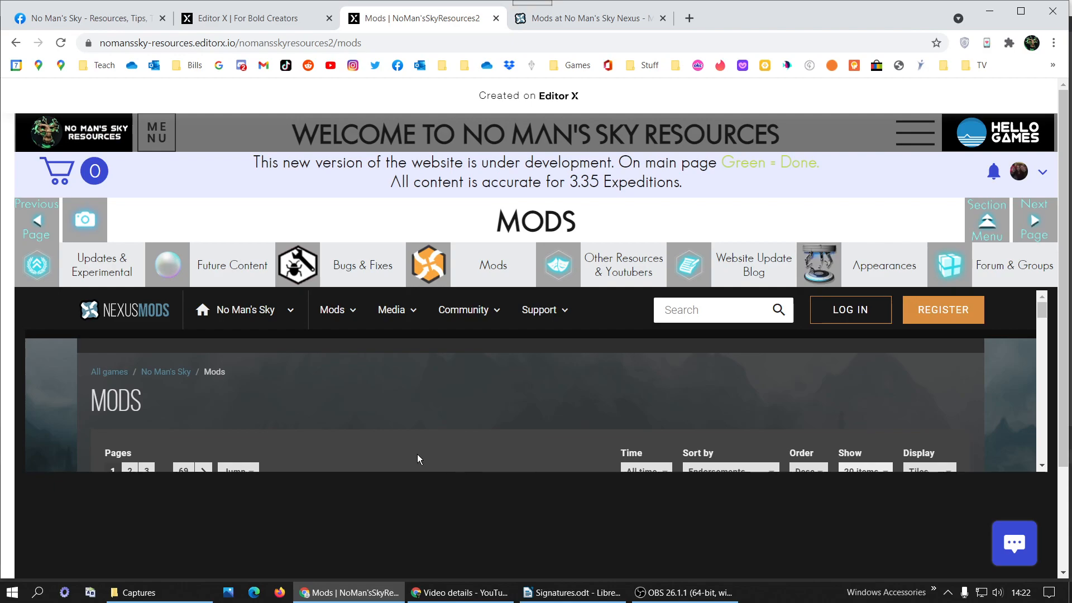
left_click(217, 25)
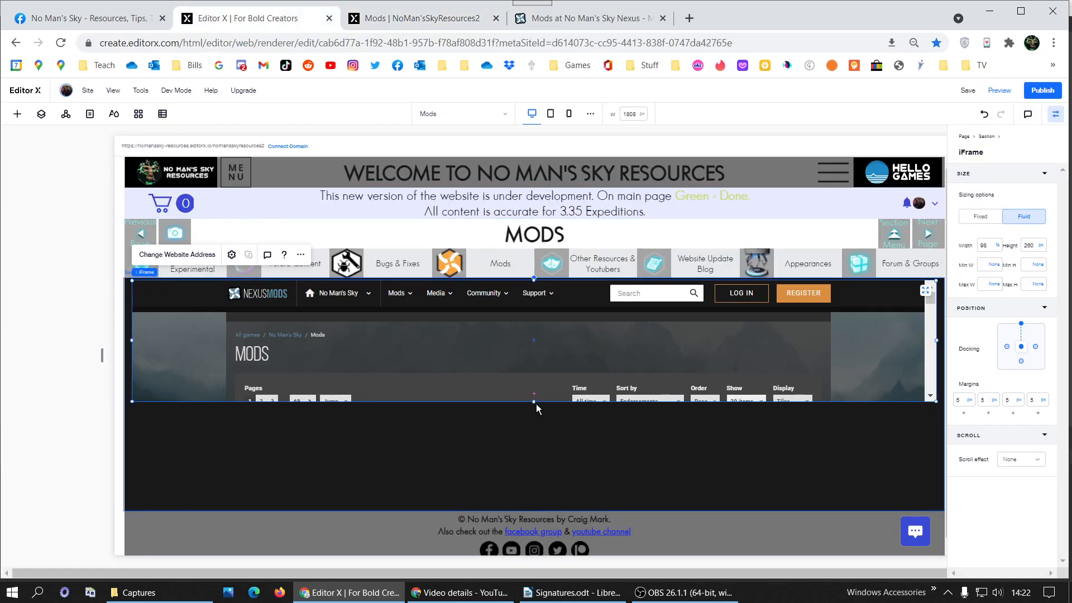
Try setting the iFrame's height to 100% of its section, and undo the change.
left_click(1042, 246)
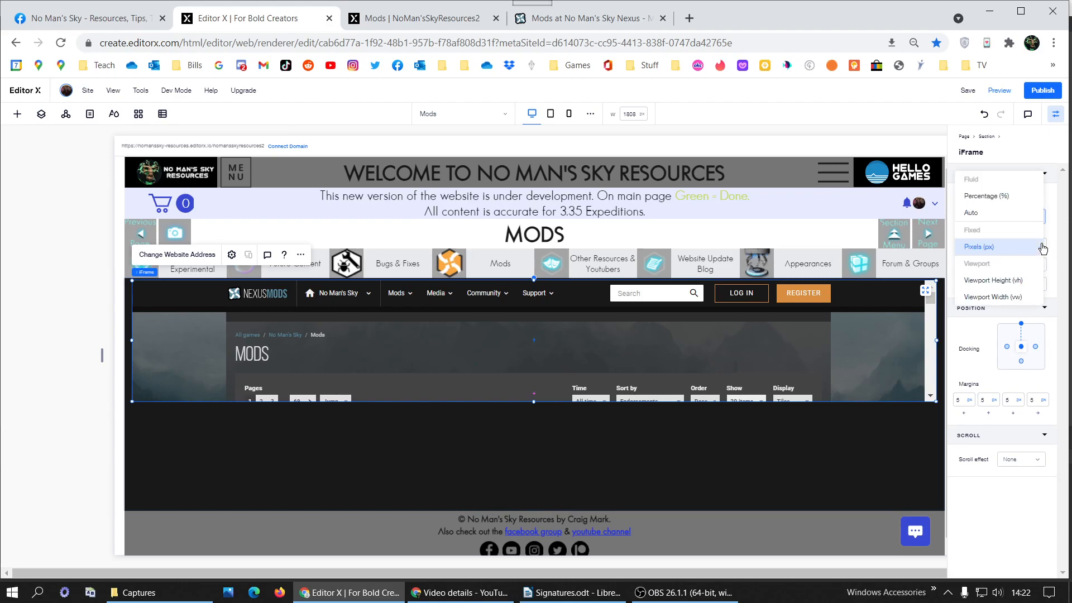
left_click(976, 202)
left_click(1028, 246)
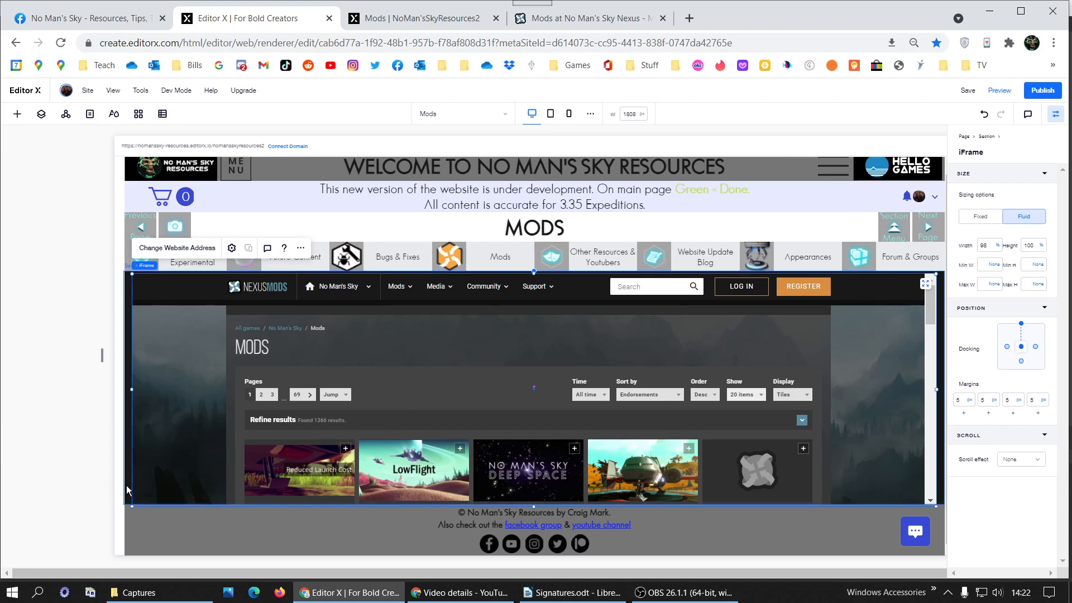
left_click(983, 115)
Try the section behind the iFrame with its minimum height set to None, and undo that change.
left_click(378, 454)
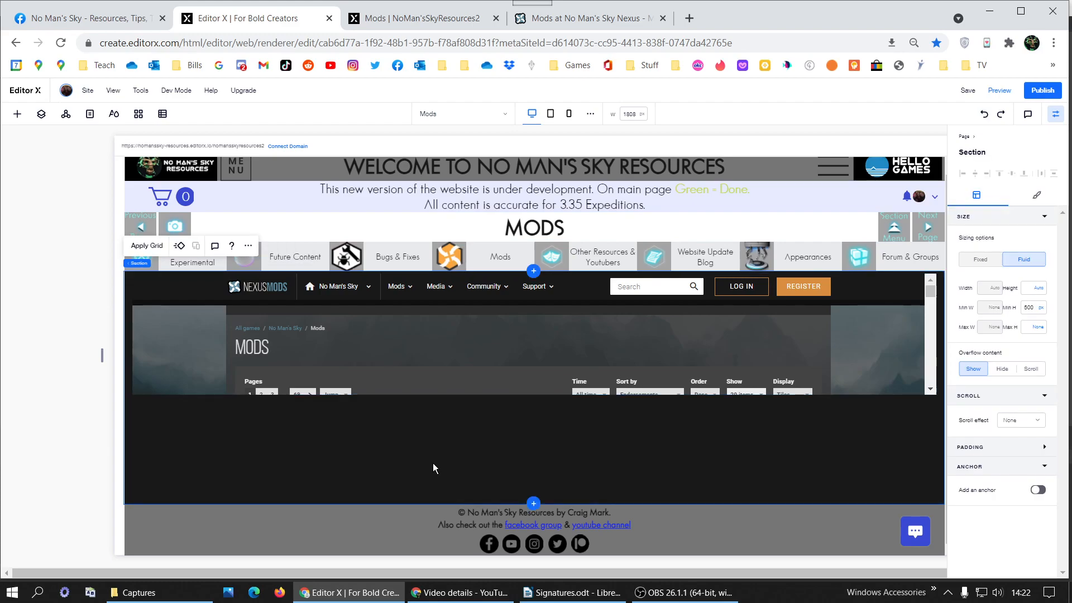
left_click(1038, 311)
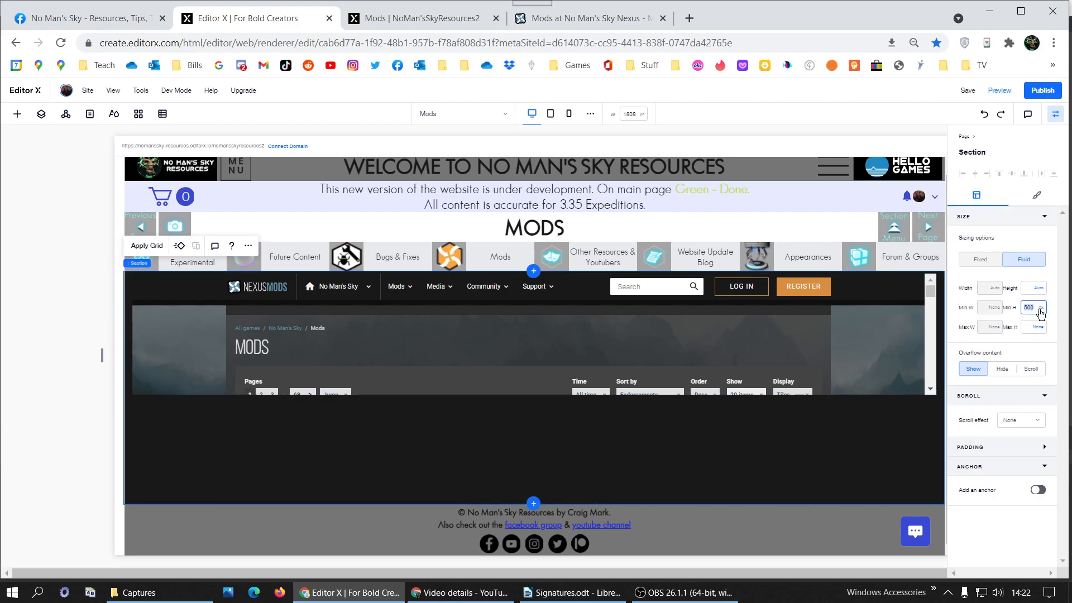
left_click(1040, 310)
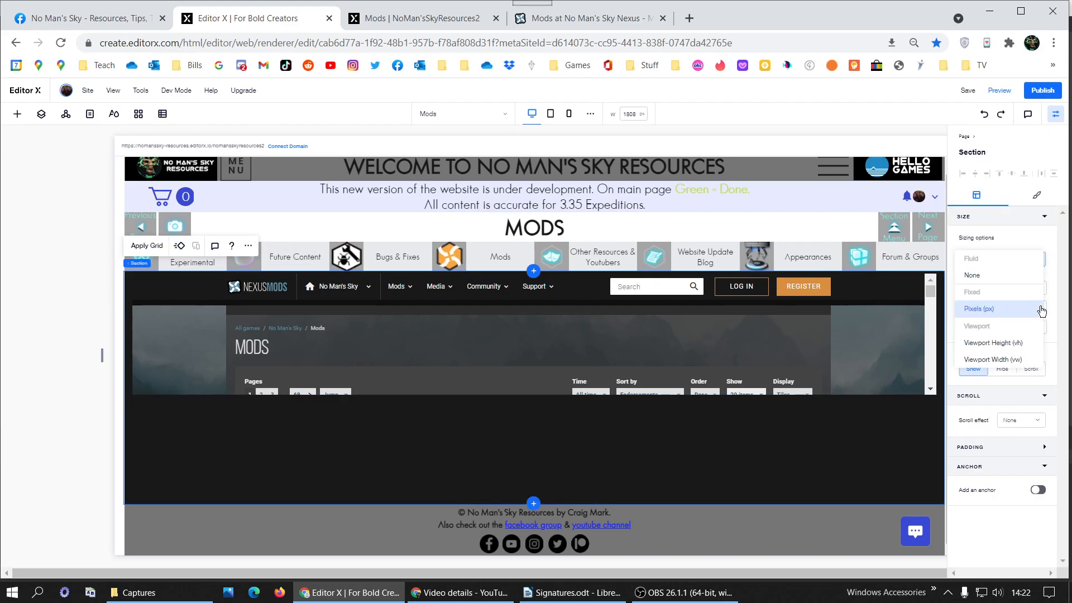
left_click(1013, 276)
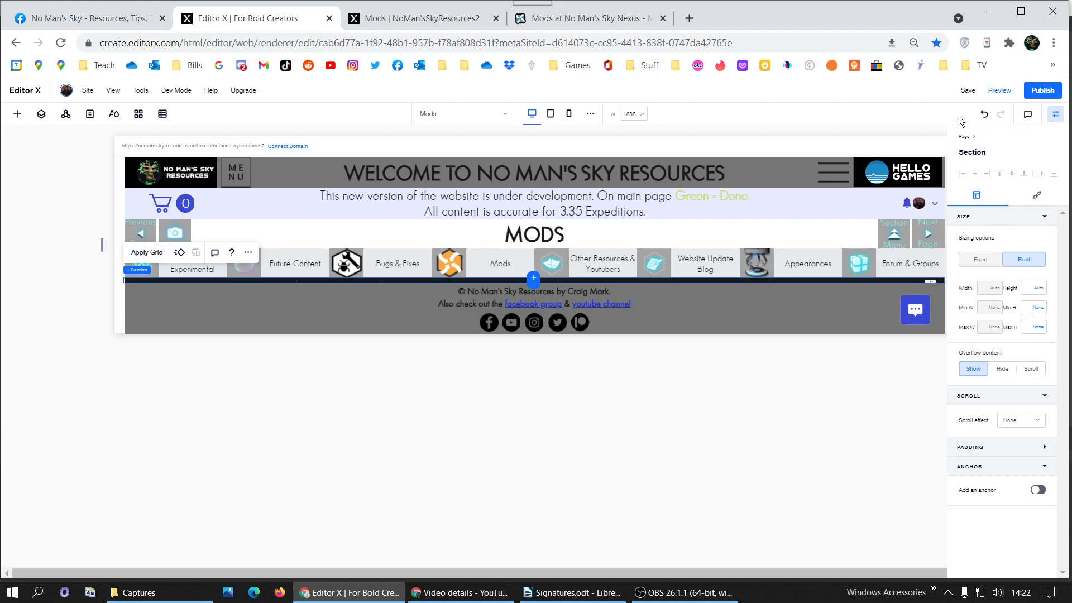
left_click(983, 114)
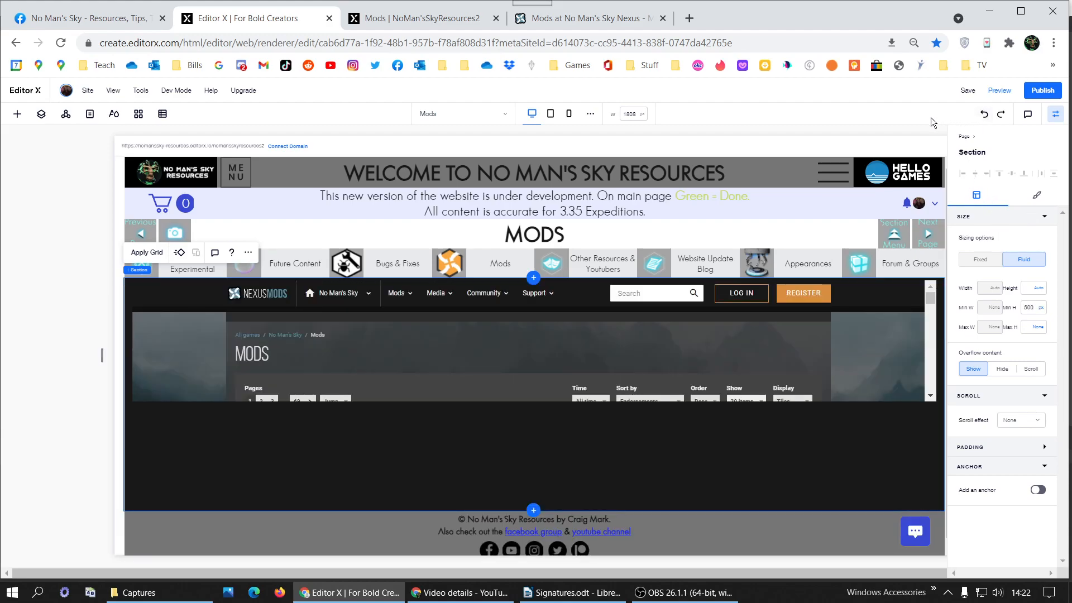
Set the section's minimum height to 1000 px and the iFrame's height to 98%.
left_click(1033, 309)
type("1000")
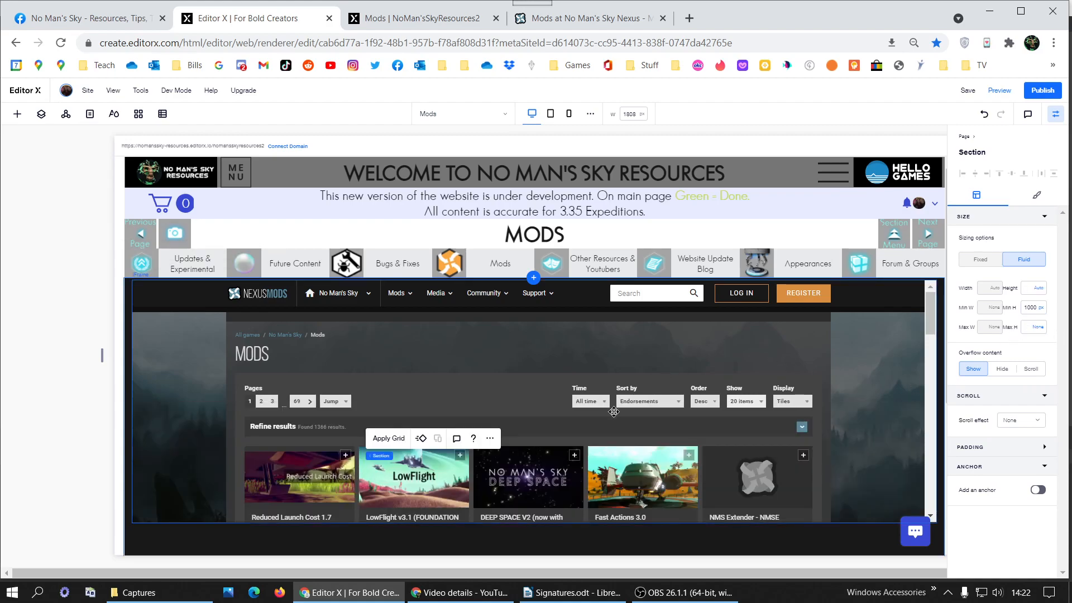
left_click(614, 412)
left_click(1033, 247)
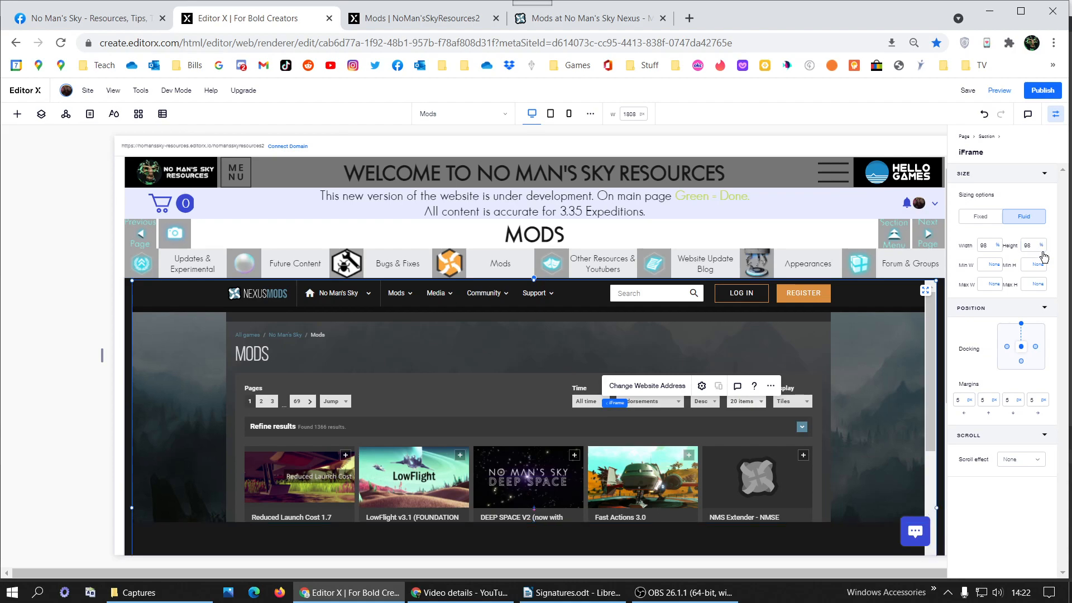
scroll(915, 438, "down", 4)
scroll(915, 438, "down", 1)
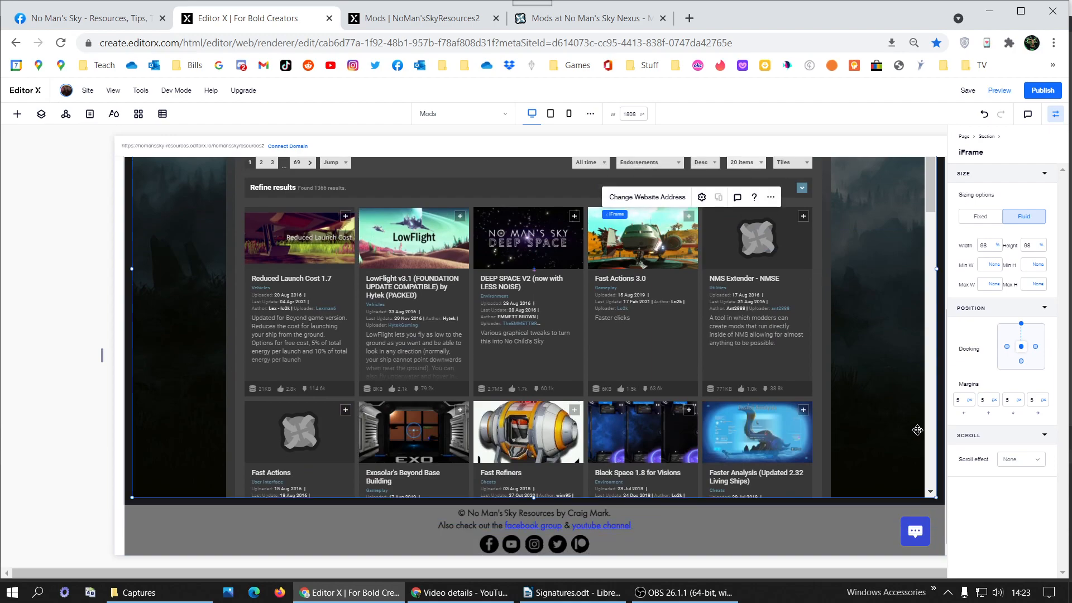
scroll(918, 430, "up", 5)
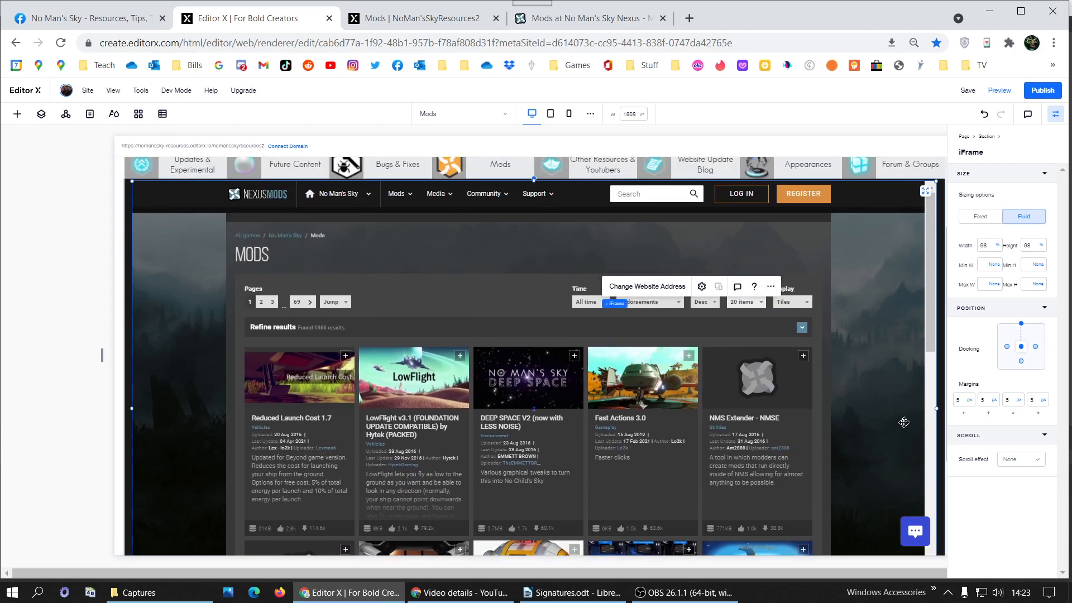
scroll(905, 422, "down", 5)
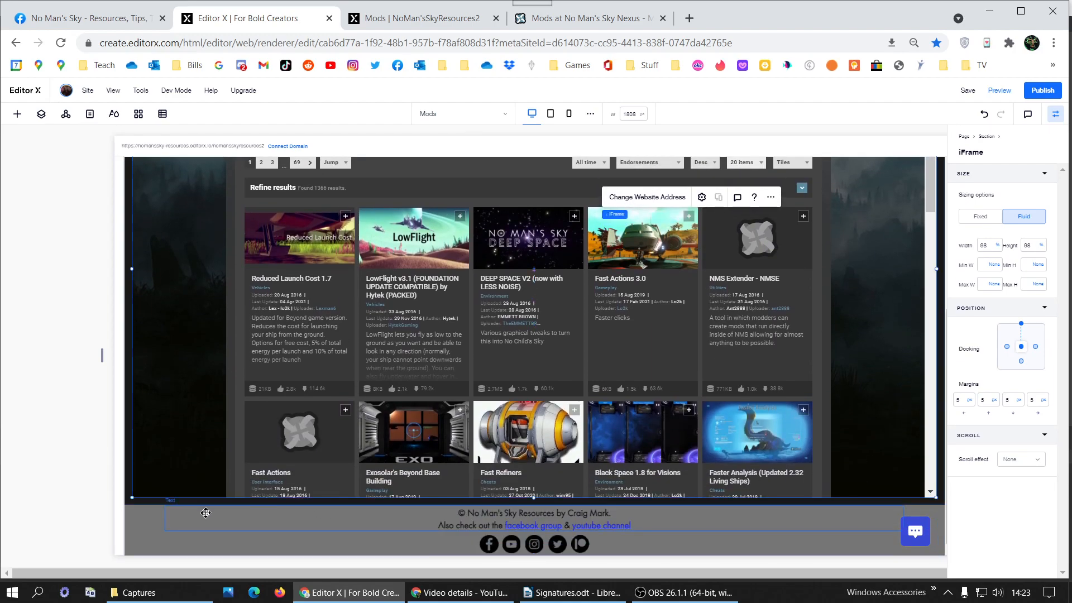
Try a minimum height of 20 px on the section, and undo the change.
left_click(126, 485)
left_click(1034, 308)
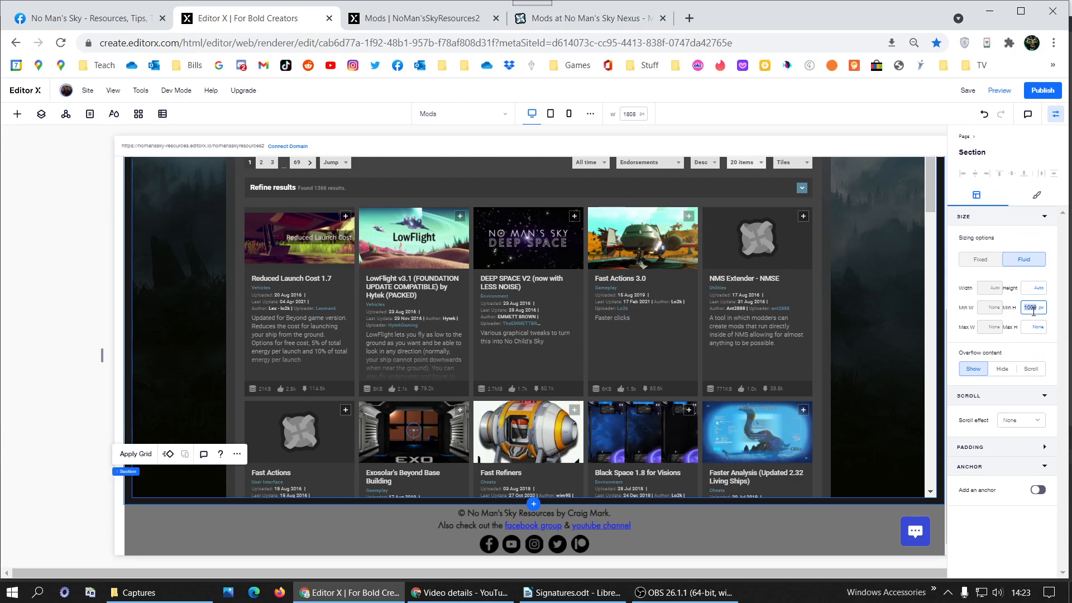
key("Return")
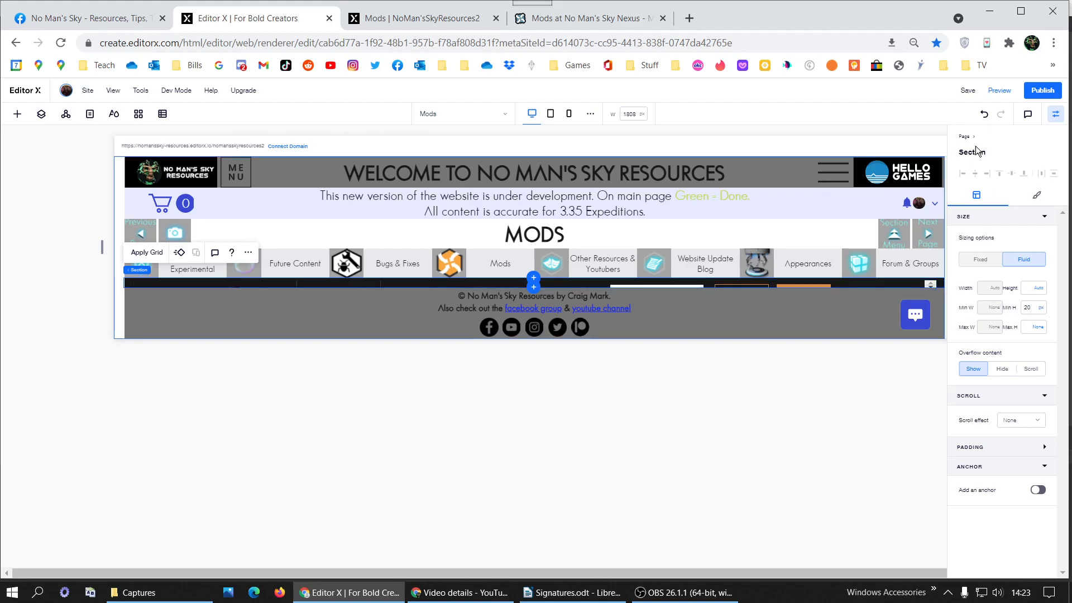
left_click(983, 114)
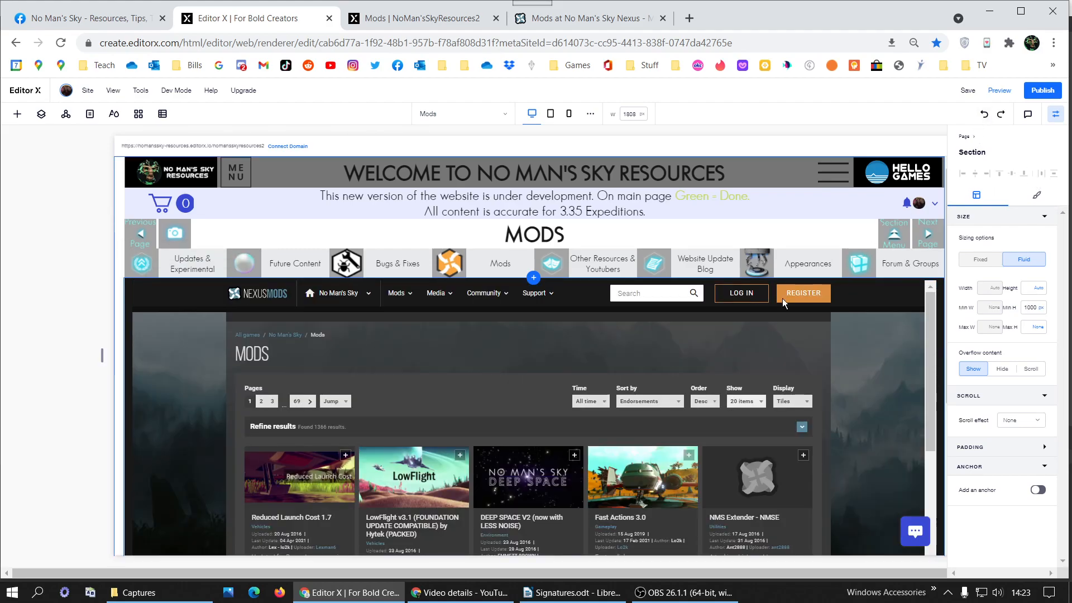
Remove the iFrame's top docking so it is vertically centred in the section, and set its negative margin to 5 px.
left_click(703, 354)
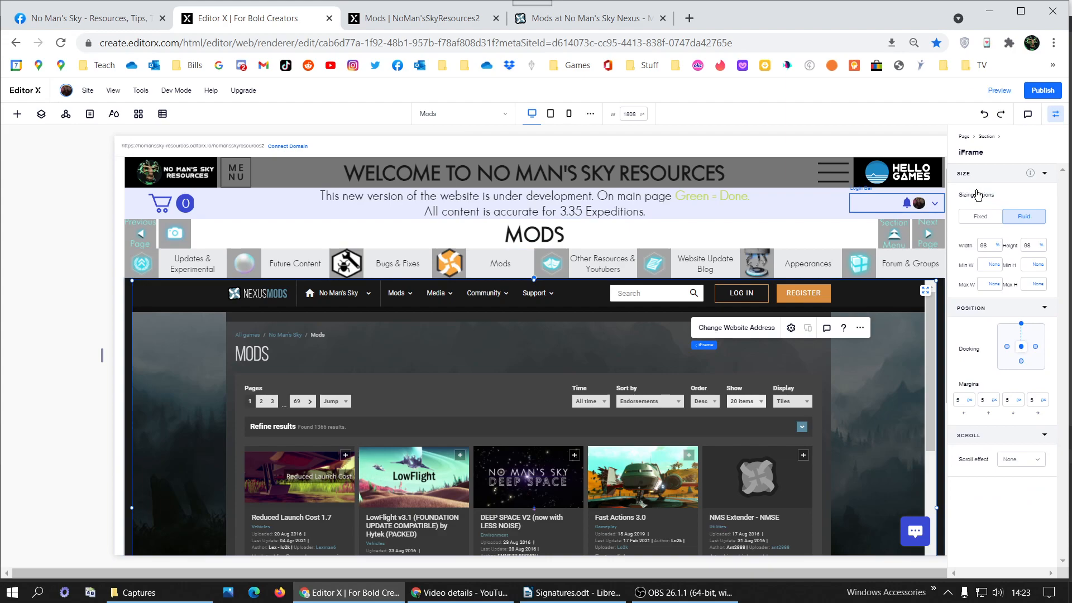
left_click(1021, 327)
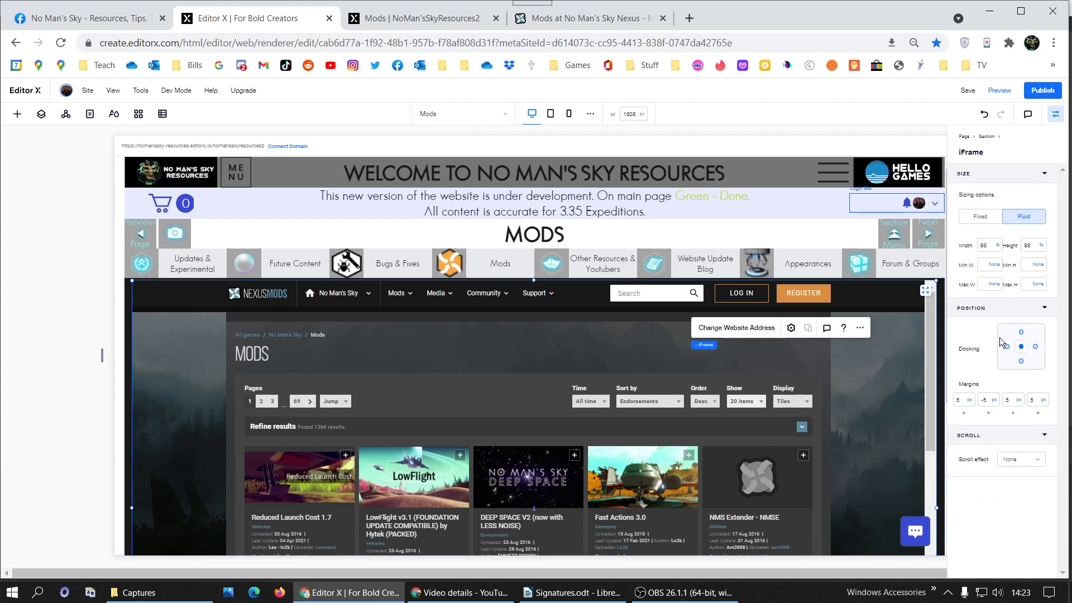
left_click(984, 401)
type("5")
left_click(1037, 419)
scroll(765, 390, "down", 5)
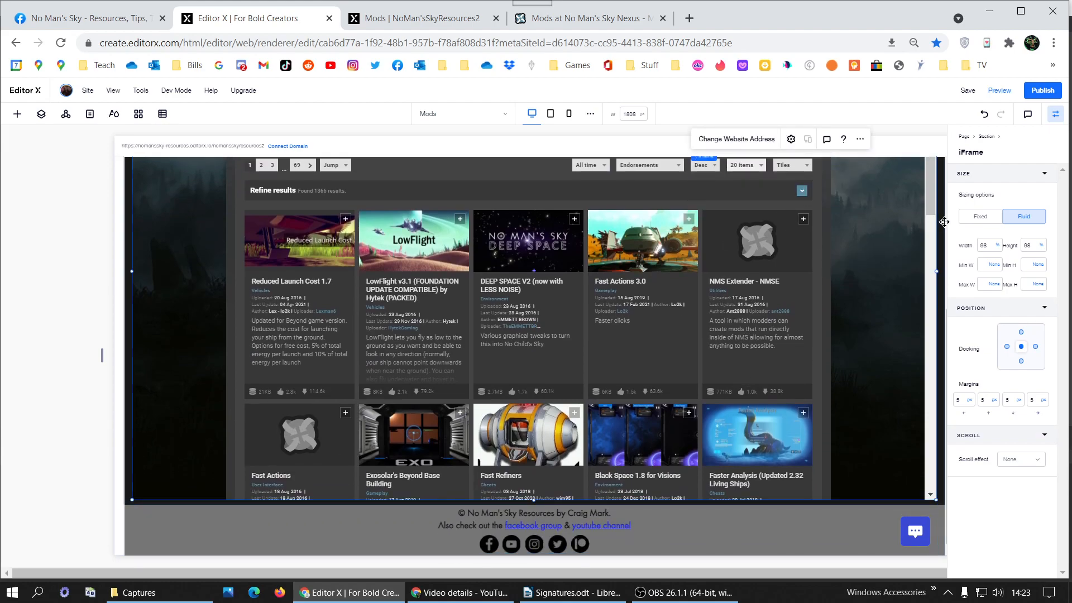
Try fixed sizing on the iFrame, and return its width and height units to percentage.
left_click(987, 220)
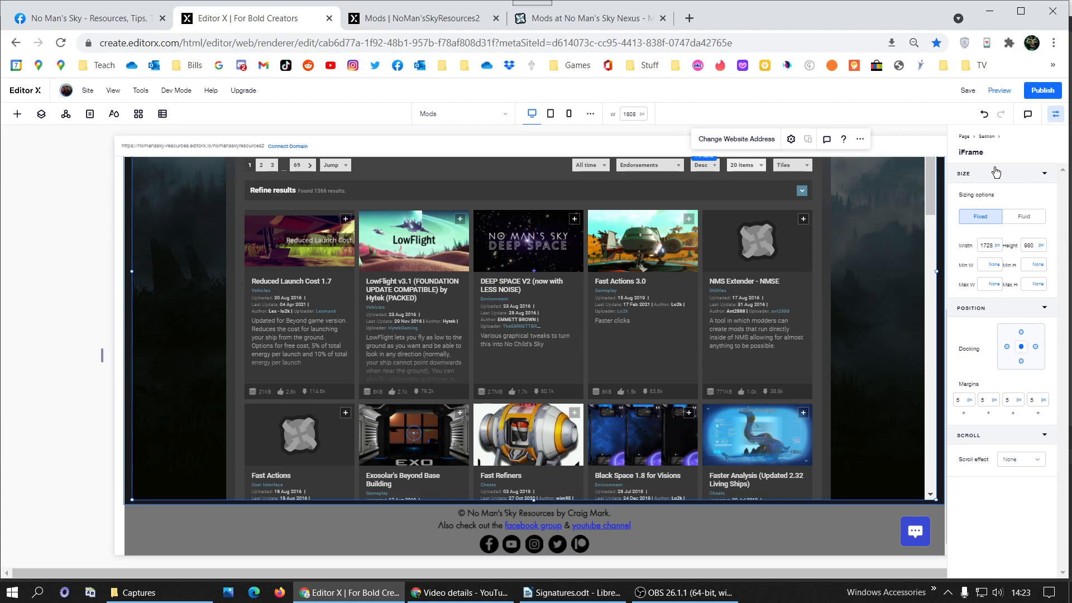
left_click(998, 248)
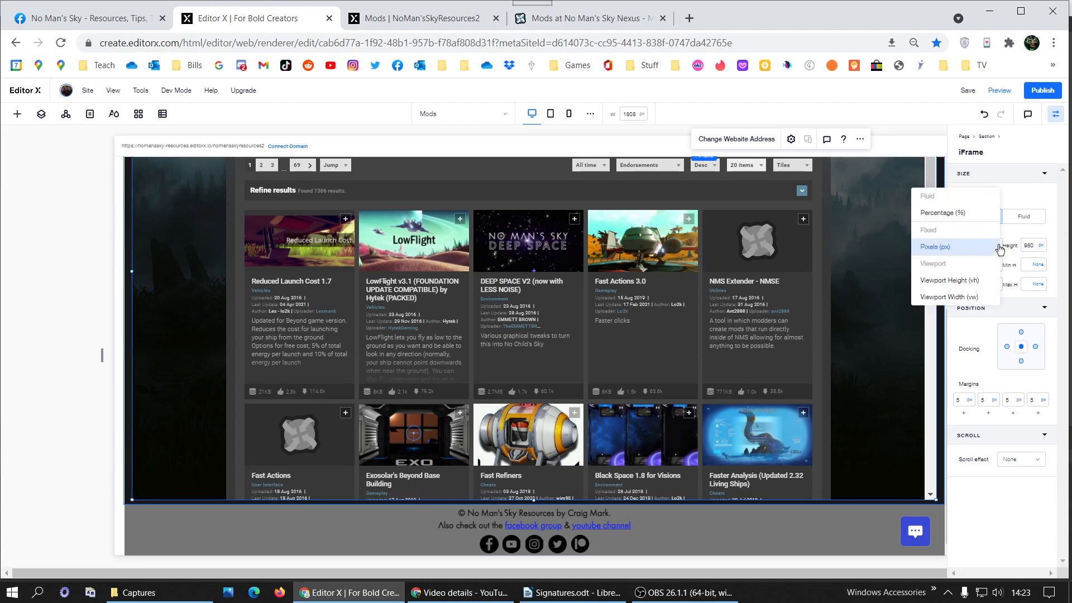
left_click(960, 213)
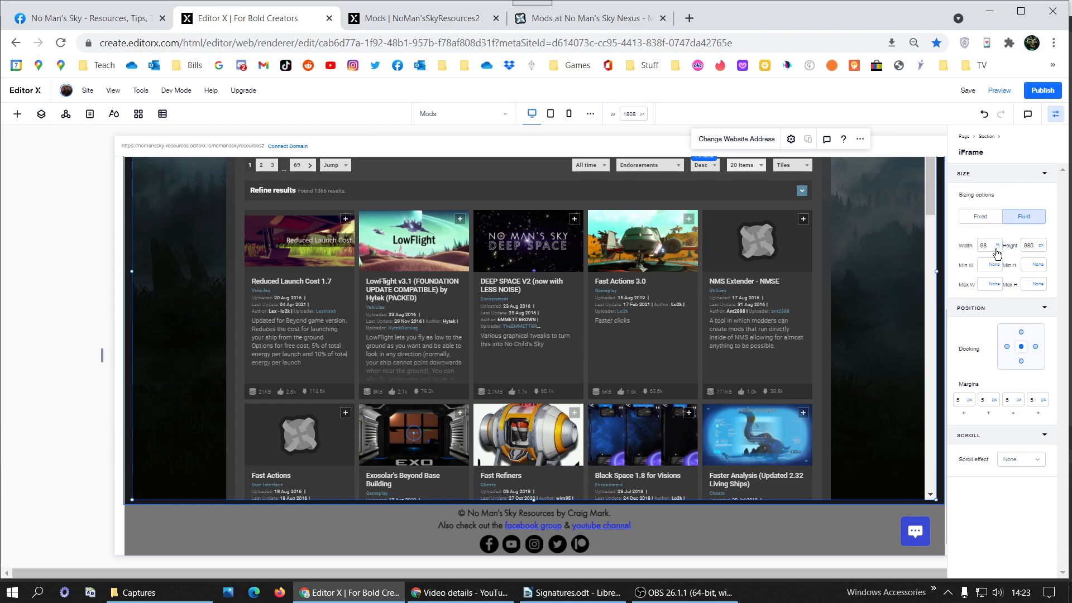
left_click(1041, 246)
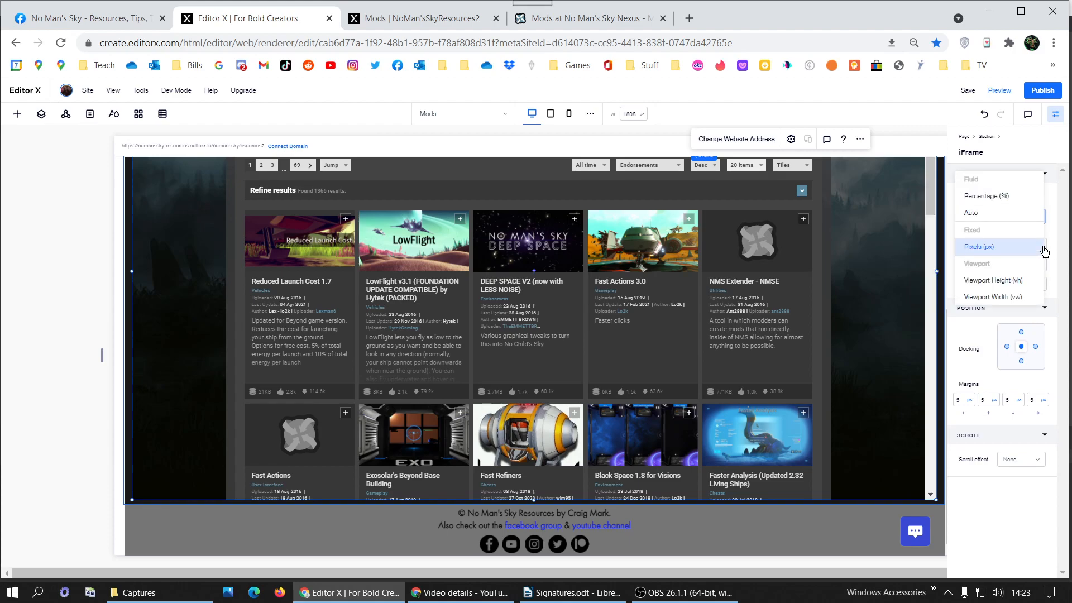
left_click(1005, 204)
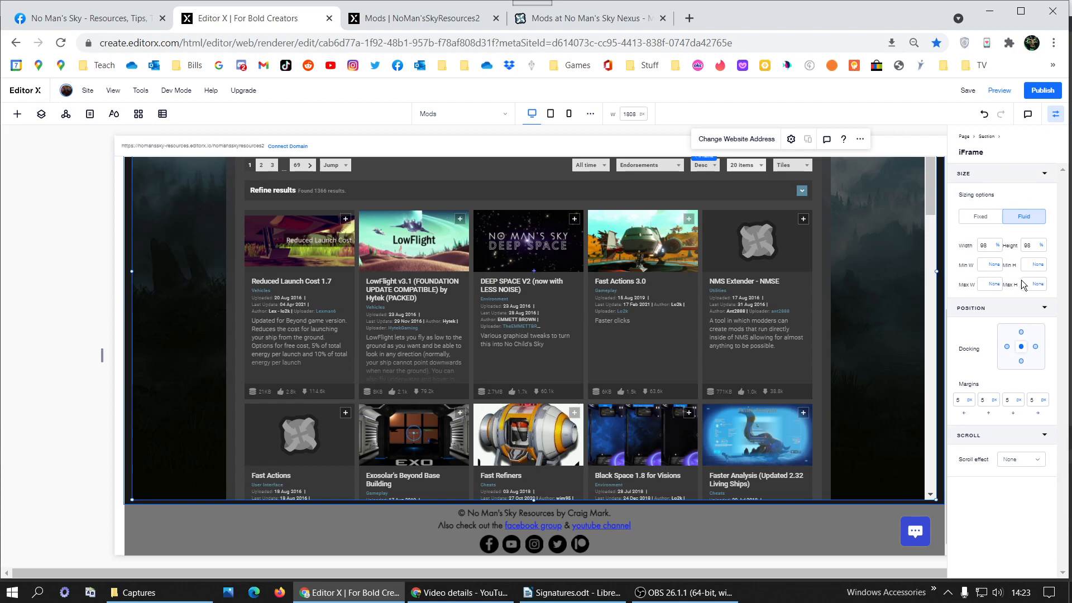
Try the iFrame's fixed sizing once more, and restore fluid sizing with the height in percentage.
left_click(980, 218)
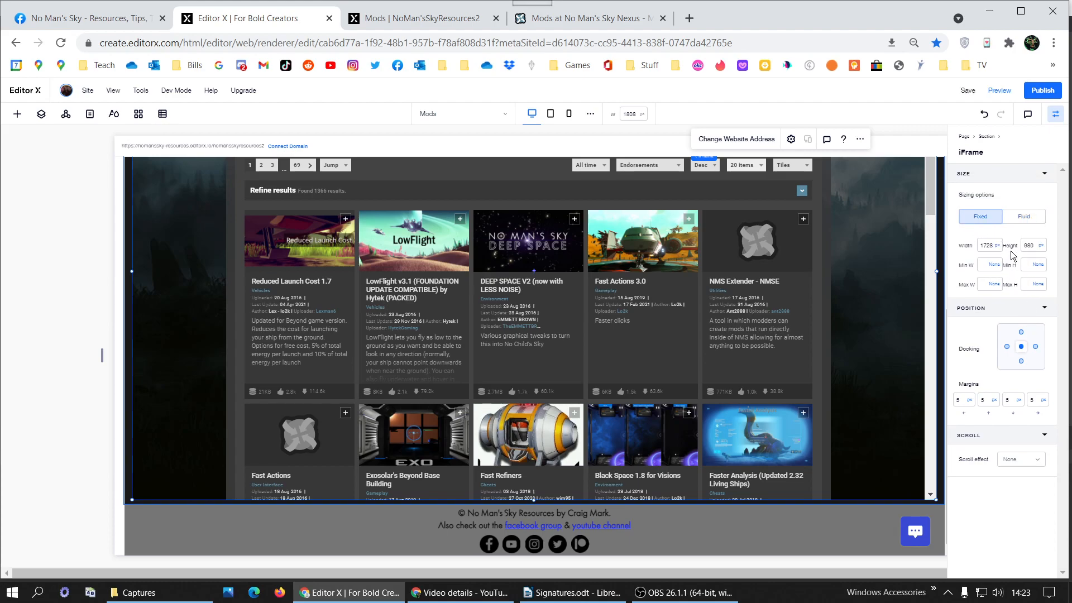
left_click(1027, 218)
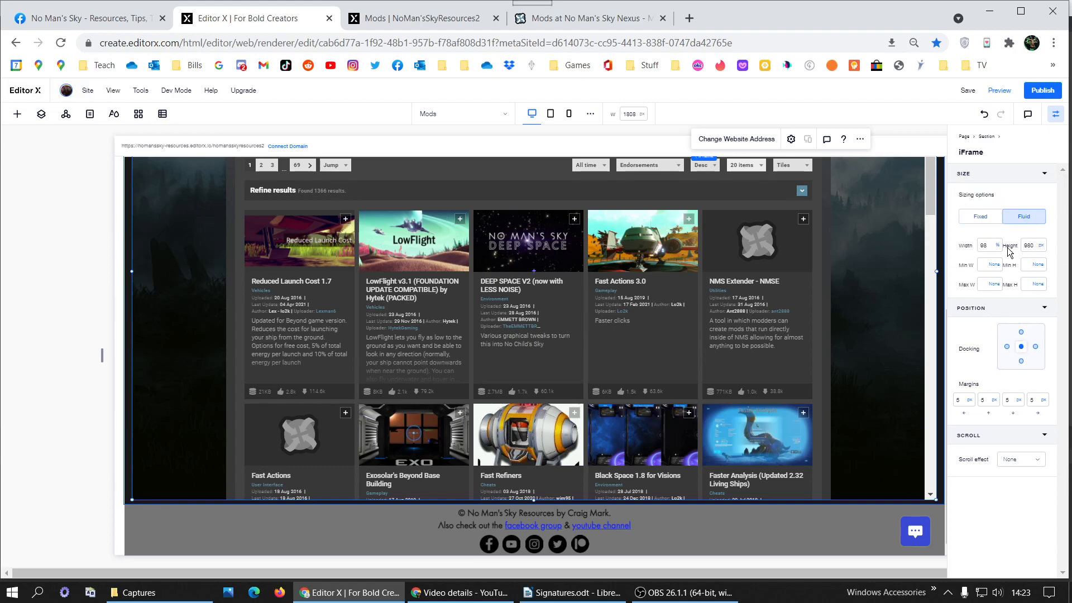
double_click(1044, 246)
left_click(1040, 247)
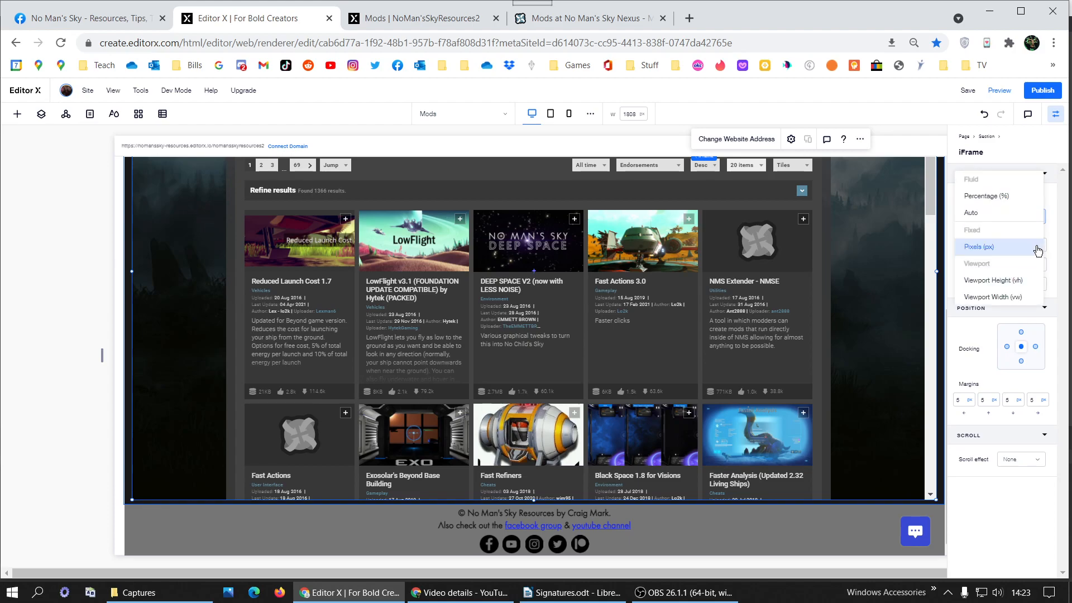
left_click(978, 195)
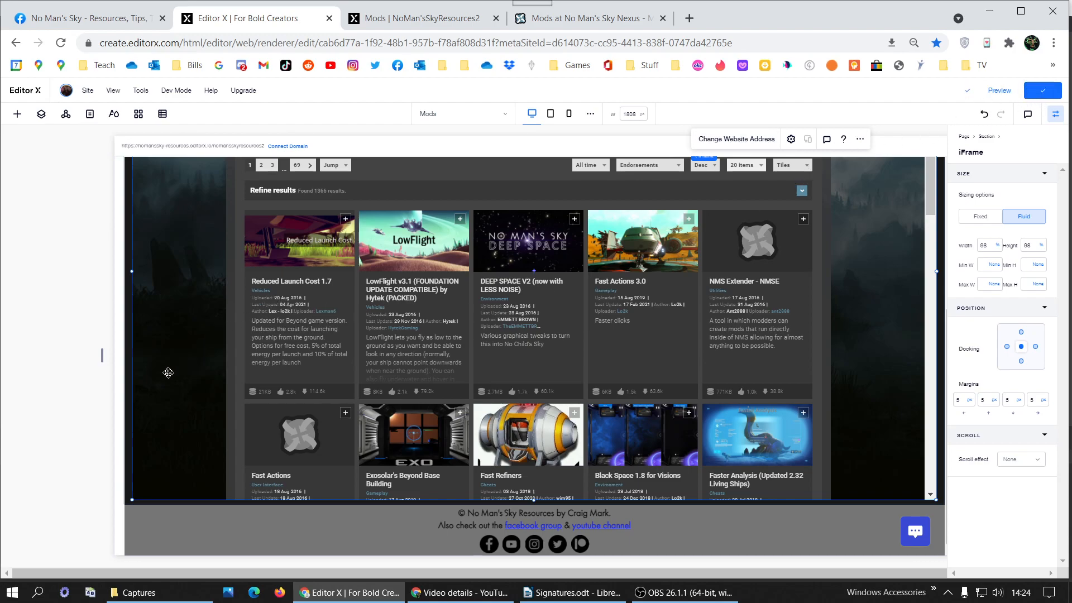
Try clearing the dark section's 1000 px minimum height to None, and undo the change.
left_click(129, 397)
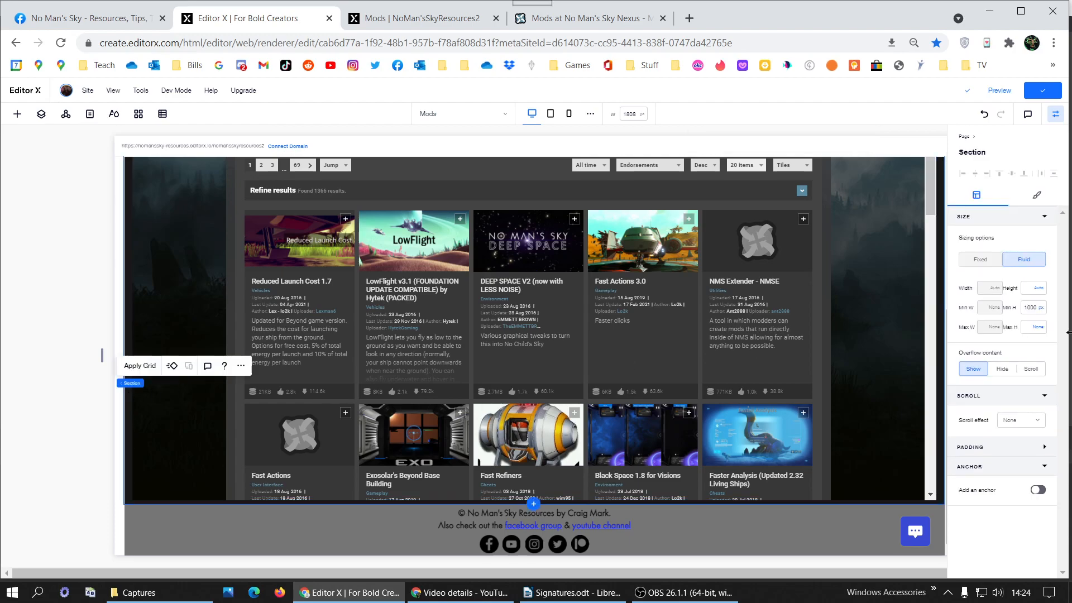
left_click(1041, 310)
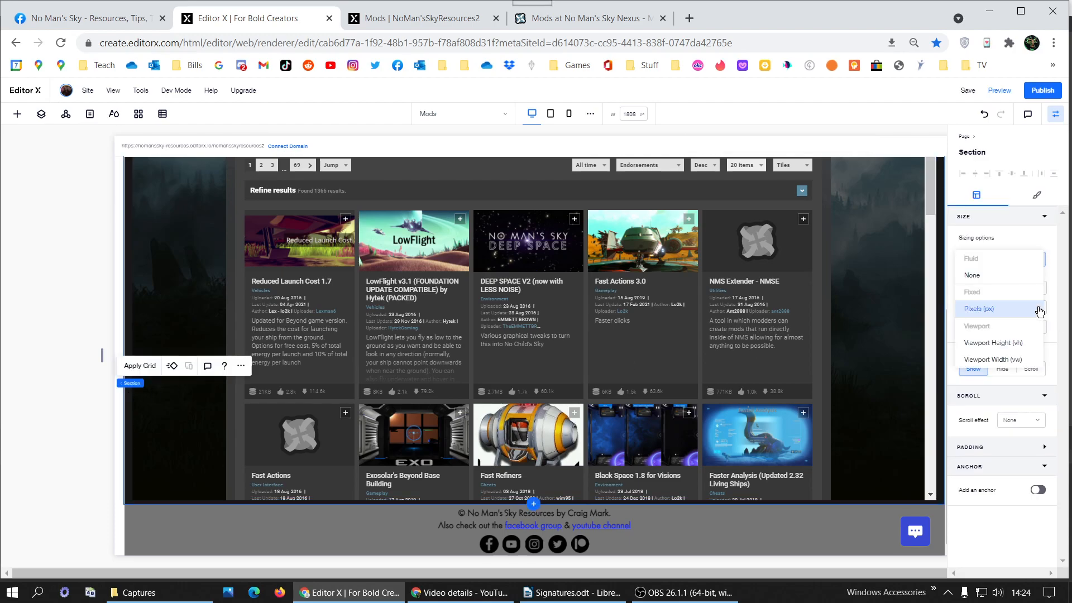
left_click(1000, 270)
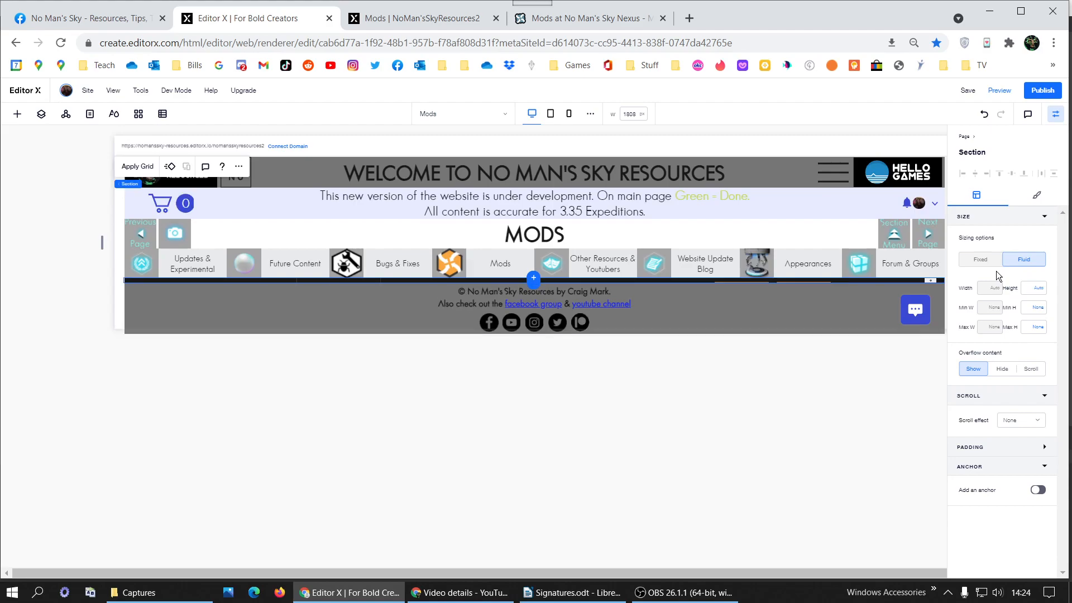
left_click(985, 115)
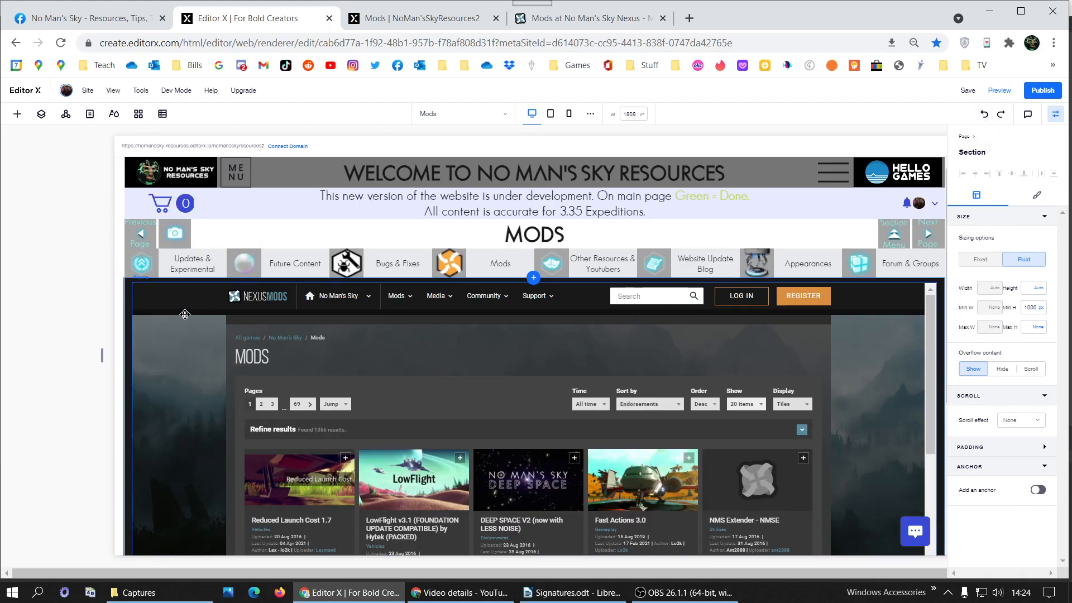
Reload the live Mods page in its browser tab and check how the enlarged Nexus Mods iFrame displays.
scroll(178, 313, "down", 1)
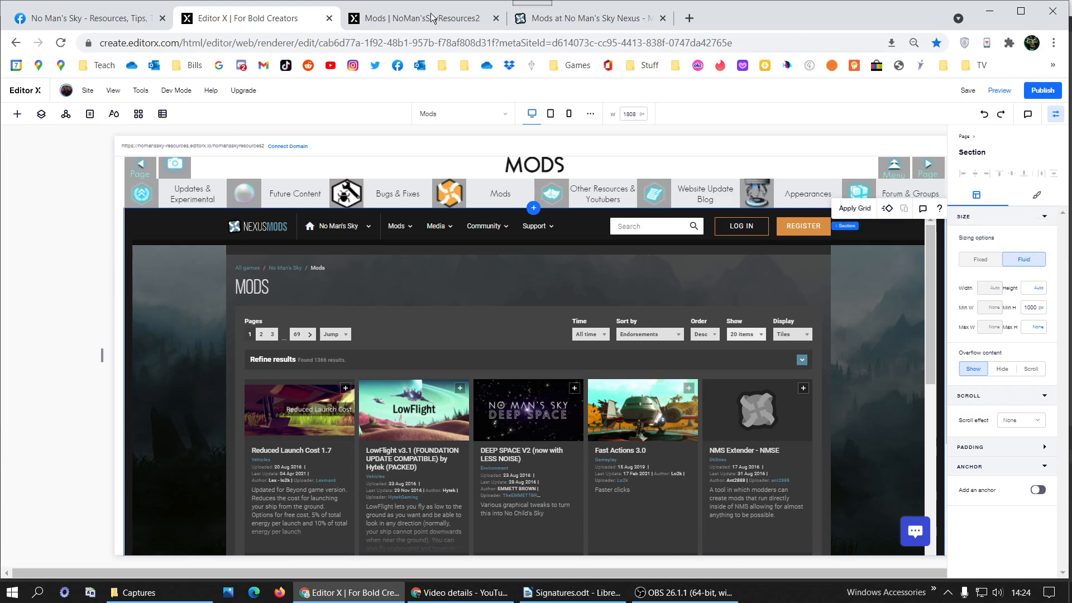
left_click(411, 17)
left_click(60, 42)
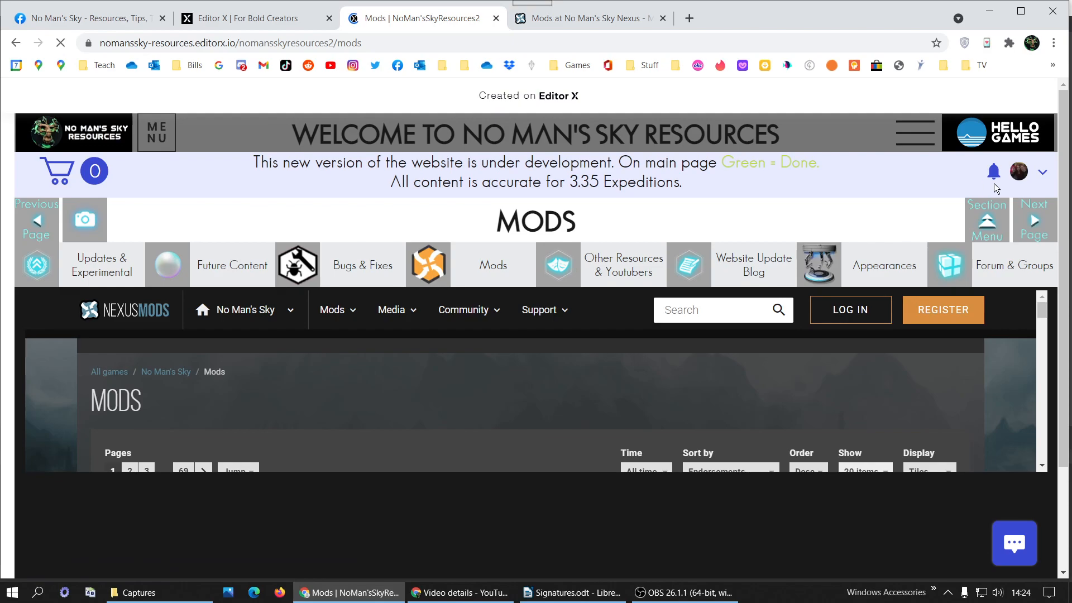
scroll(711, 255, "down", 3)
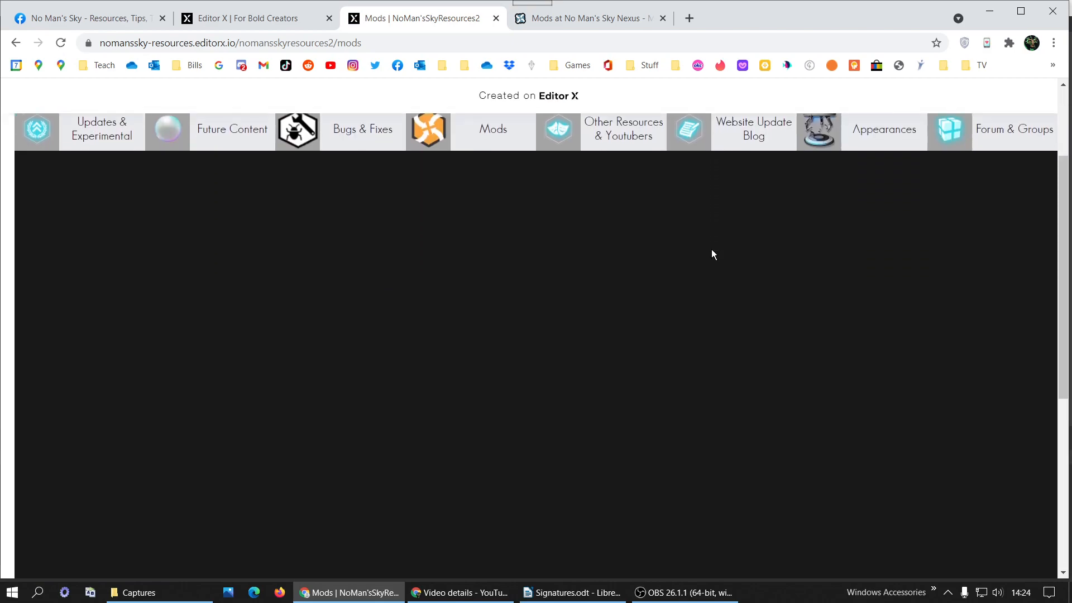
scroll(711, 254, "down", 5)
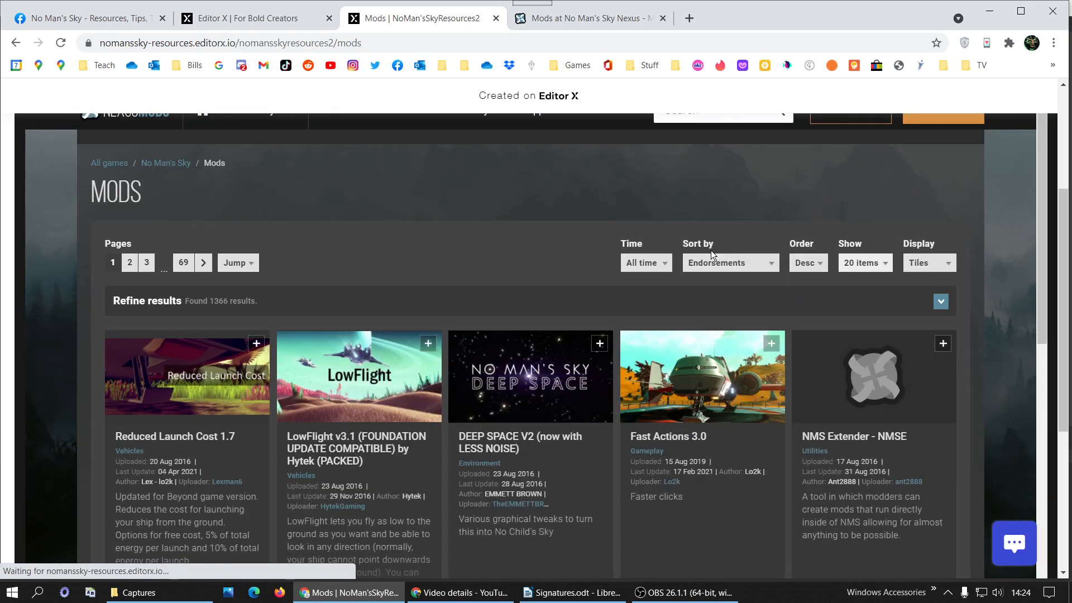
Examine the embedded Nexus Mods list on the live page, checking its layout in a narrowed browser window before maximizing it again.
scroll(711, 250, "down", 12)
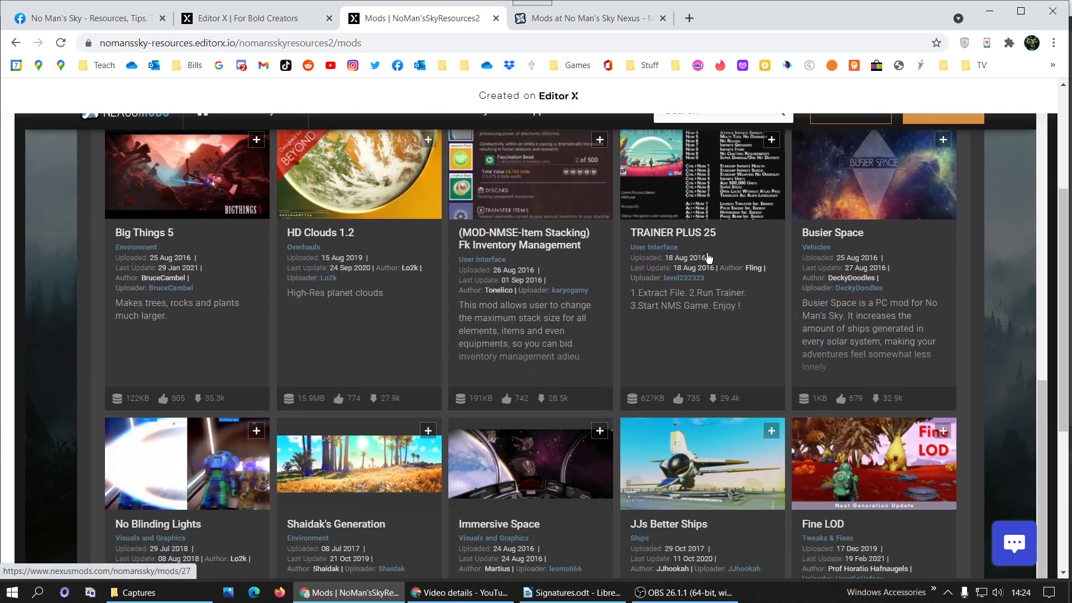
scroll(707, 257, "down", 7)
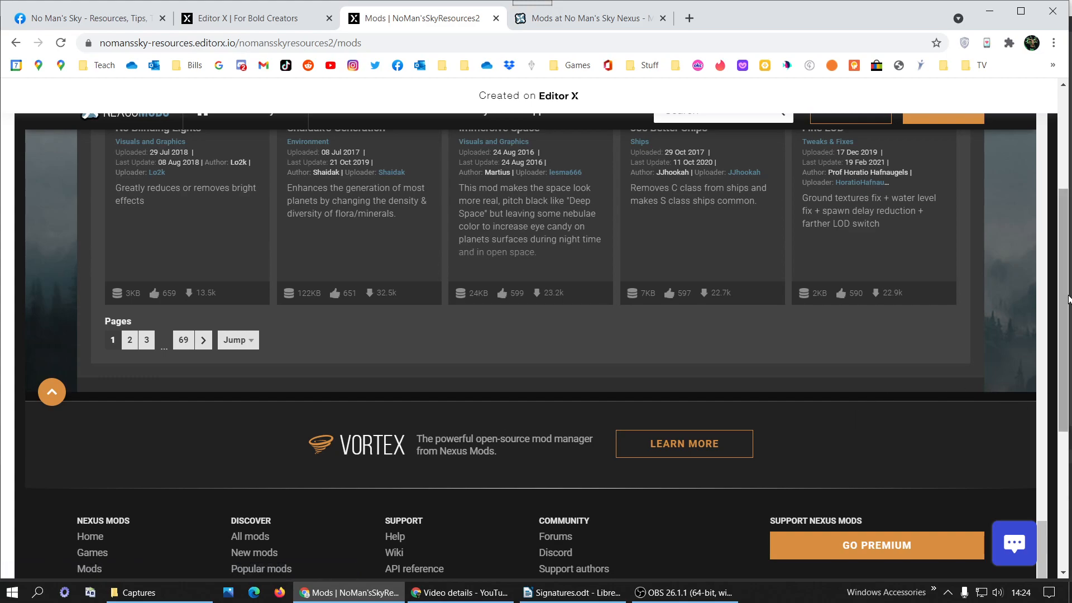
left_click_drag(1068, 299, 614, 338)
scroll(535, 340, "down", 20)
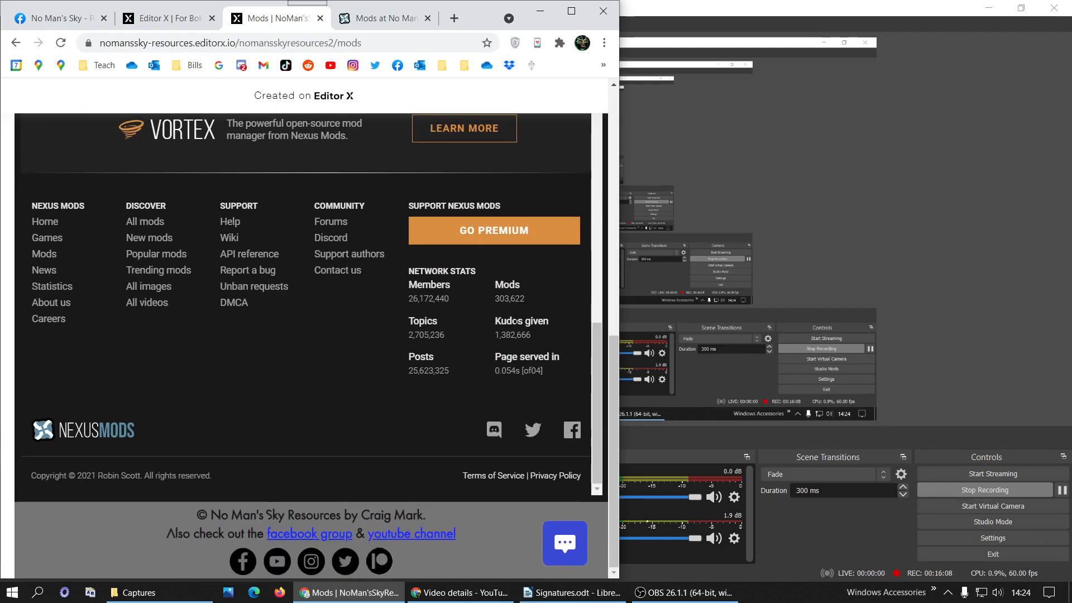
left_click_drag(615, 316, 350, 316)
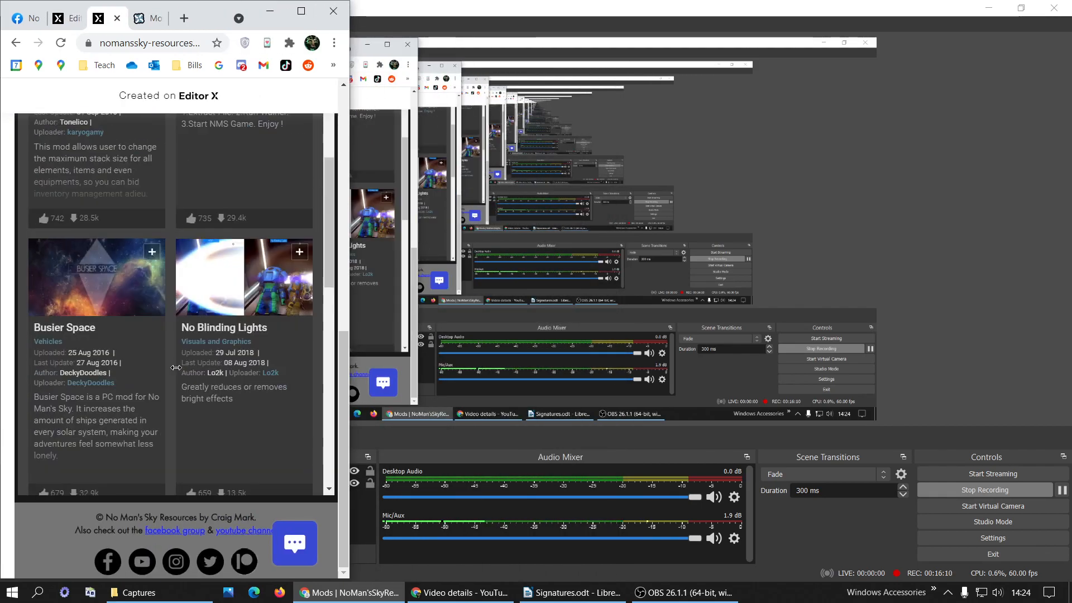
left_click_drag(330, 203, 346, 440)
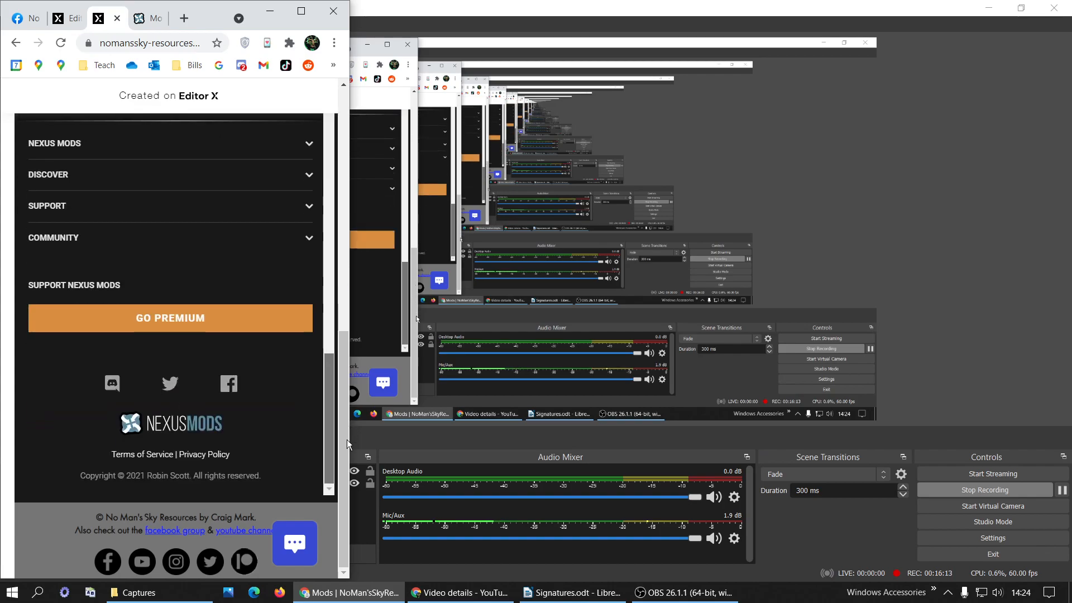
left_click(301, 11)
scroll(670, 490, "up", 10)
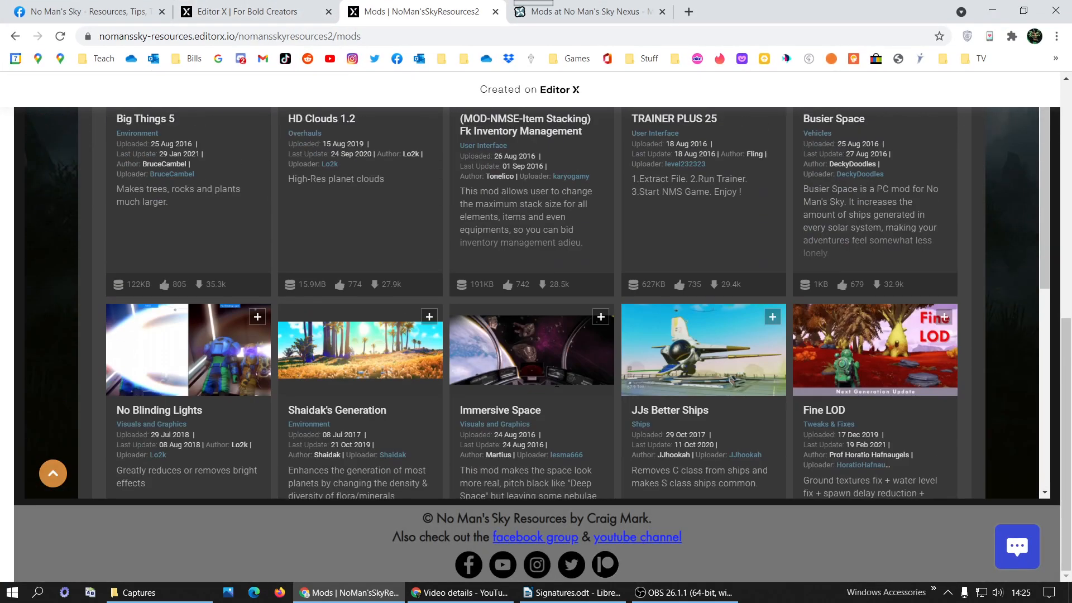
scroll(557, 383, "up", 3)
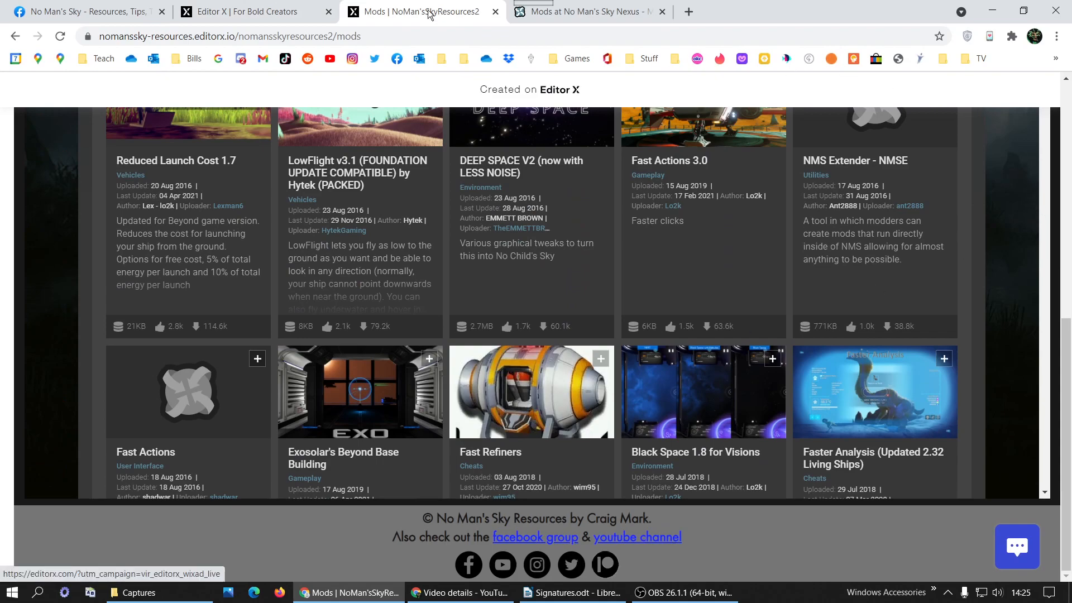
Switch back to Editor X and add a blank section directly above the Nexus Mods section.
left_click(290, 11)
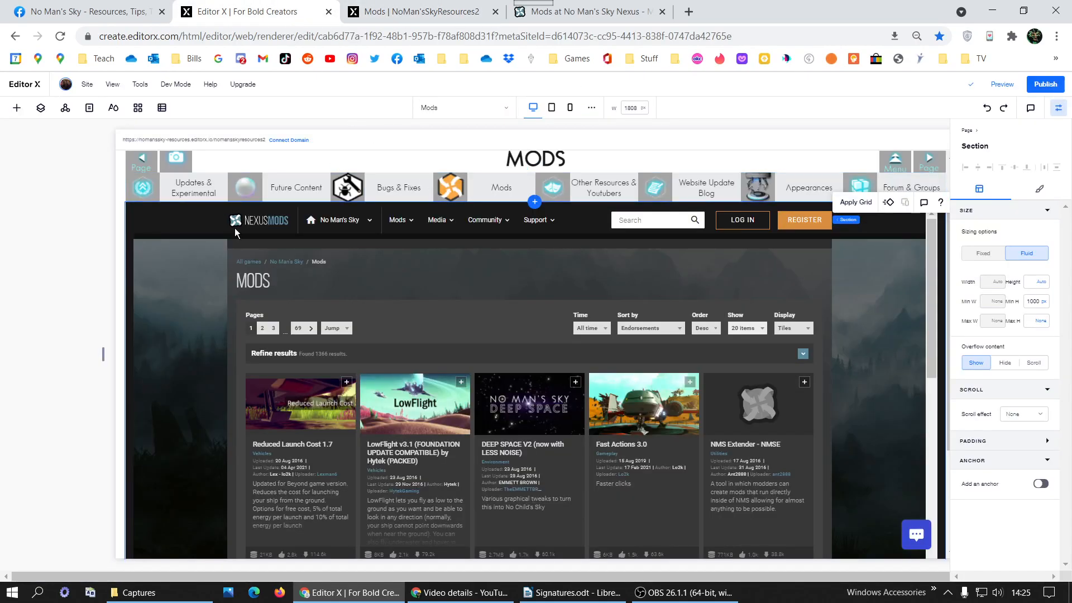
left_click(129, 220)
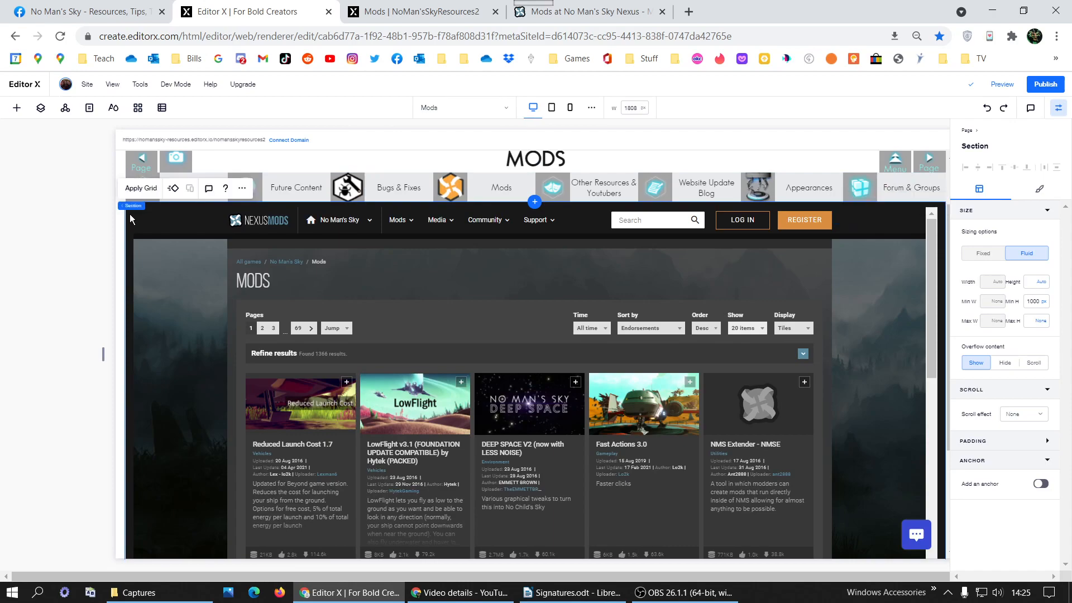
left_click(534, 203)
left_click(504, 261)
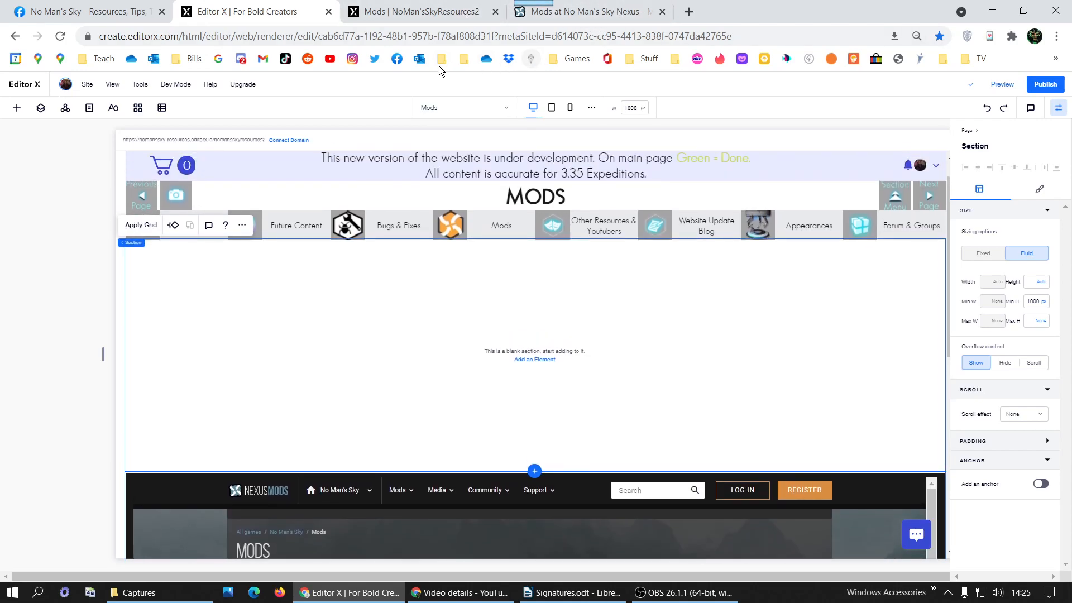
Open the old No Man's Sky Resources website from the bookmarks in a new tab and go to its Mods page.
left_click(464, 58)
right_click(519, 208)
left_click(550, 220)
left_click(711, 18)
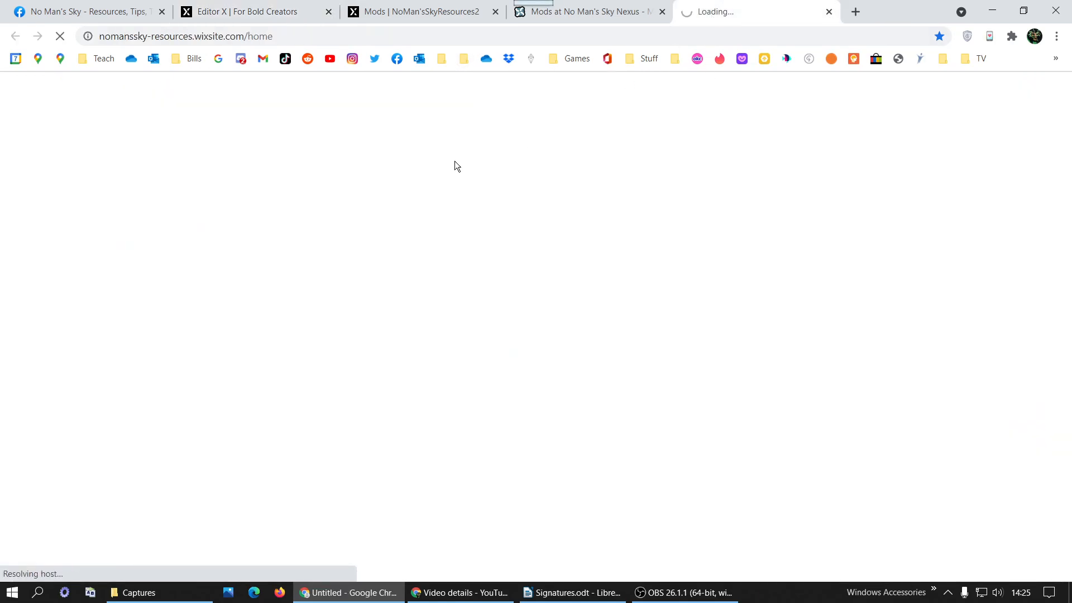
scroll(184, 291, "down", 6)
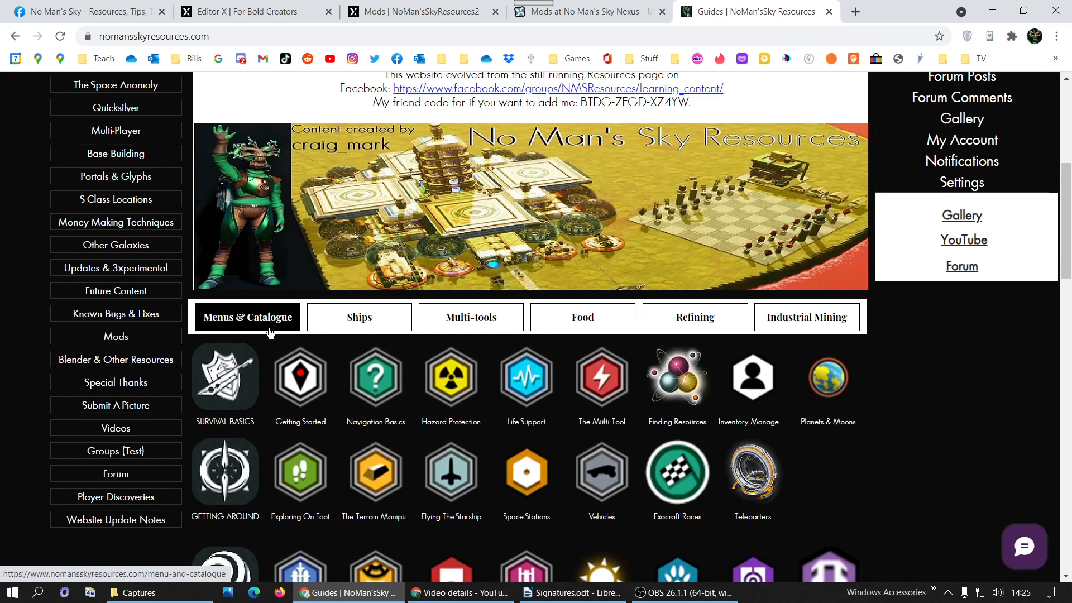
left_click(116, 337)
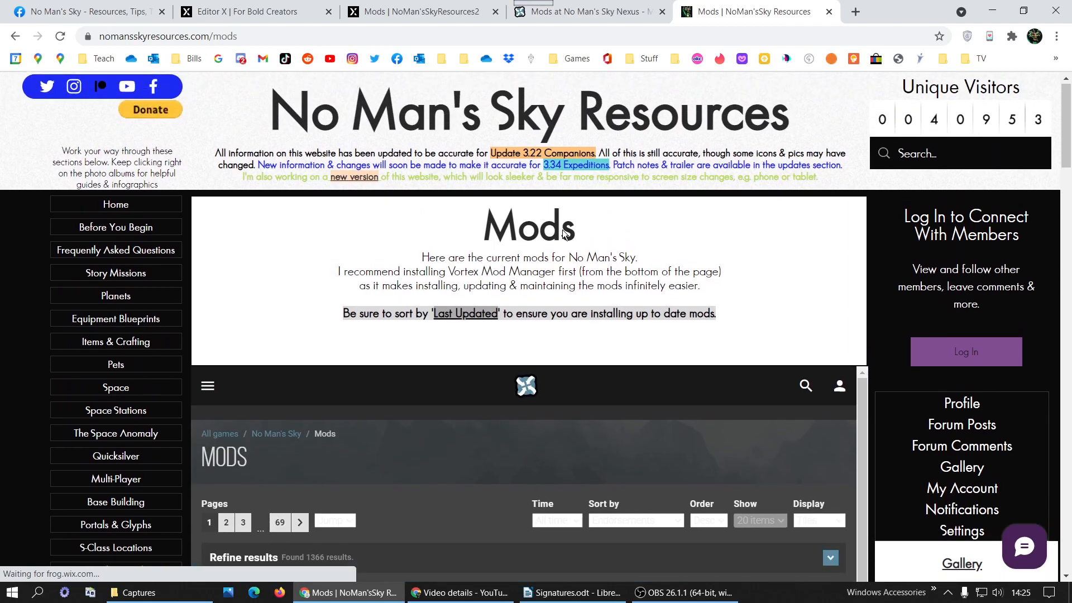
Copy the introductory text below the Mods heading, from "Here are the current mods" through the "Last Updated" sorting advice.
left_click_drag(731, 314, 429, 259)
right_click(425, 259)
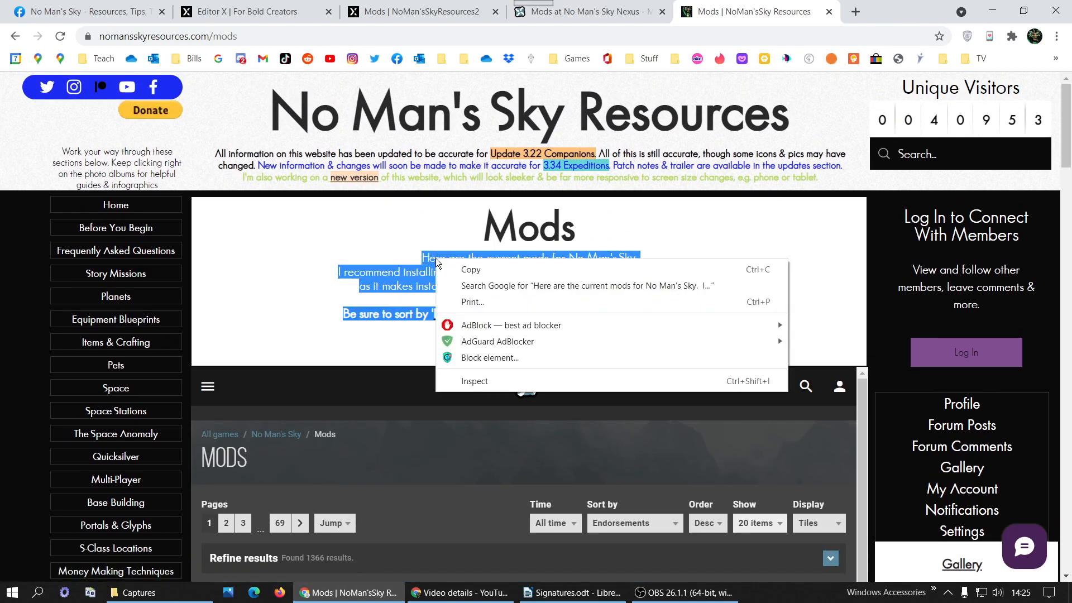
left_click(463, 268)
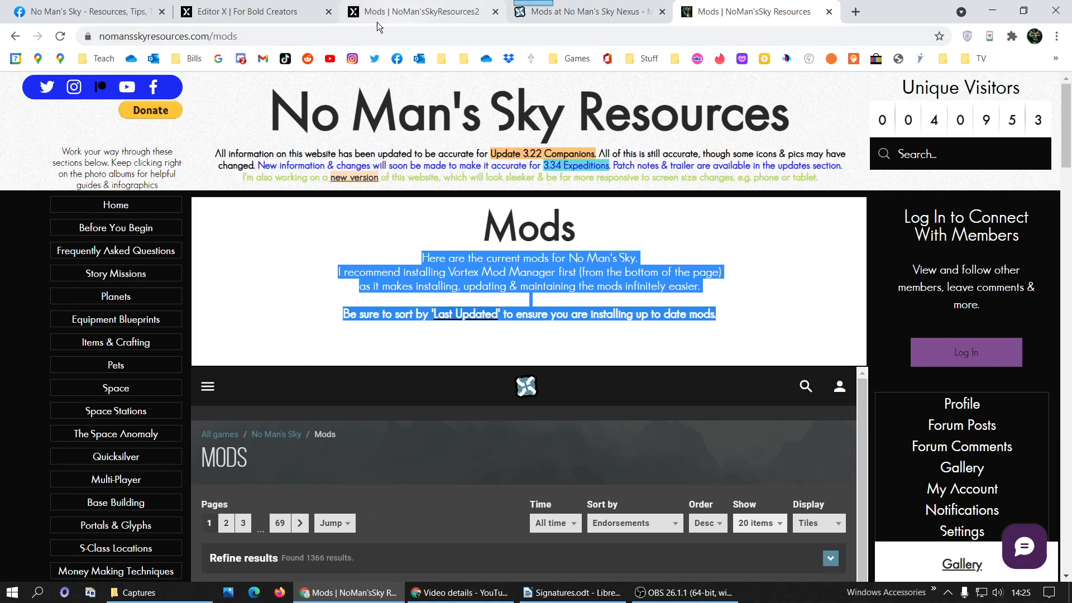
Switch back to Editor X and insert the Guide Top Writing asset from the Guides design library above the blank section.
left_click(248, 11)
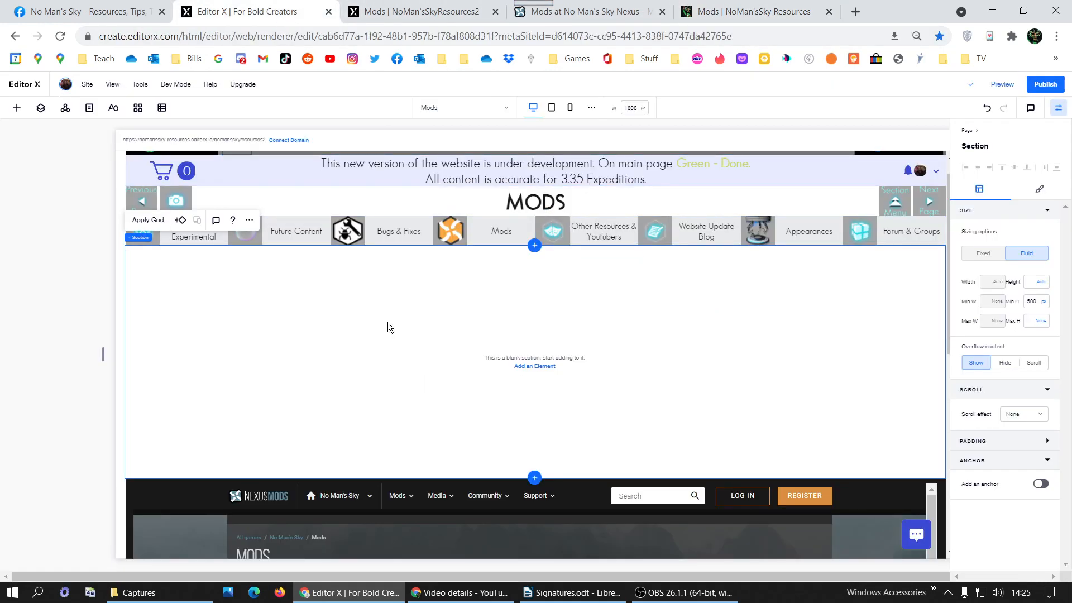
left_click(17, 109)
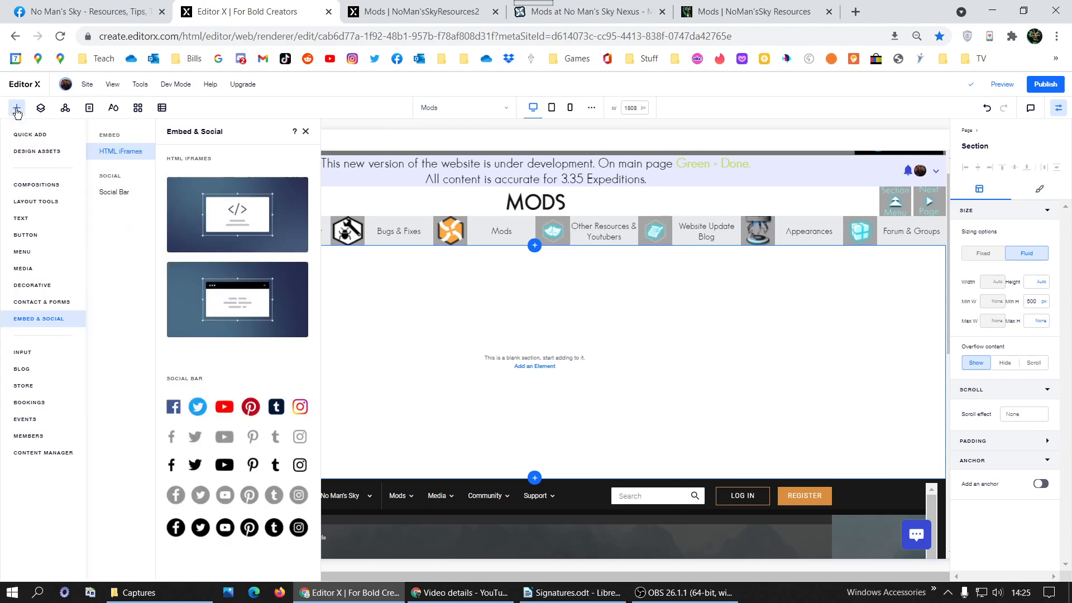
left_click(25, 152)
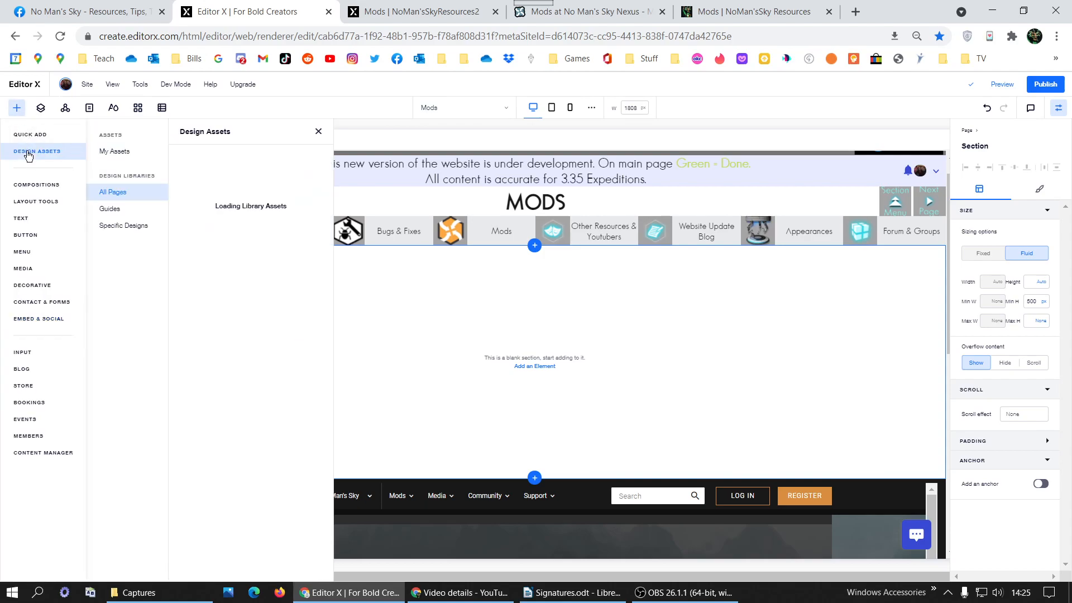
left_click(120, 209)
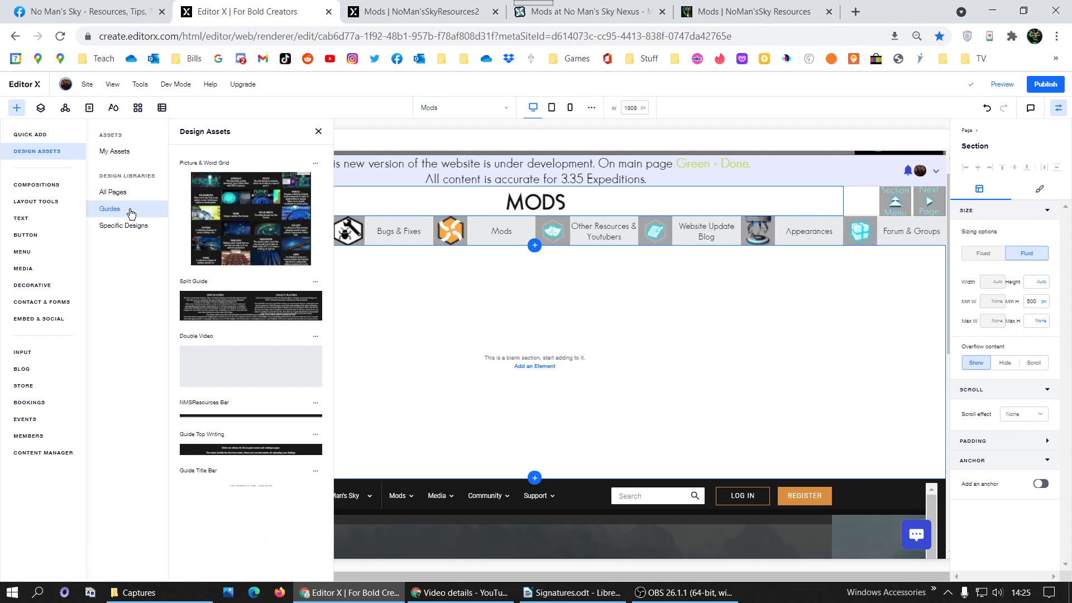
left_click(235, 448)
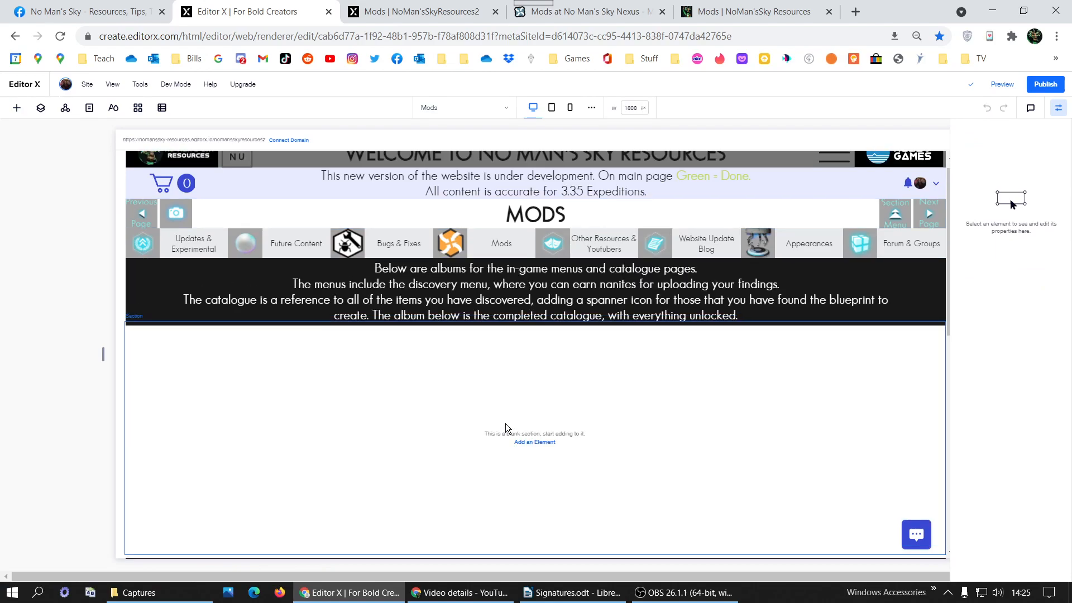
Set the blank section's minimum height to 20 px.
left_click(445, 412)
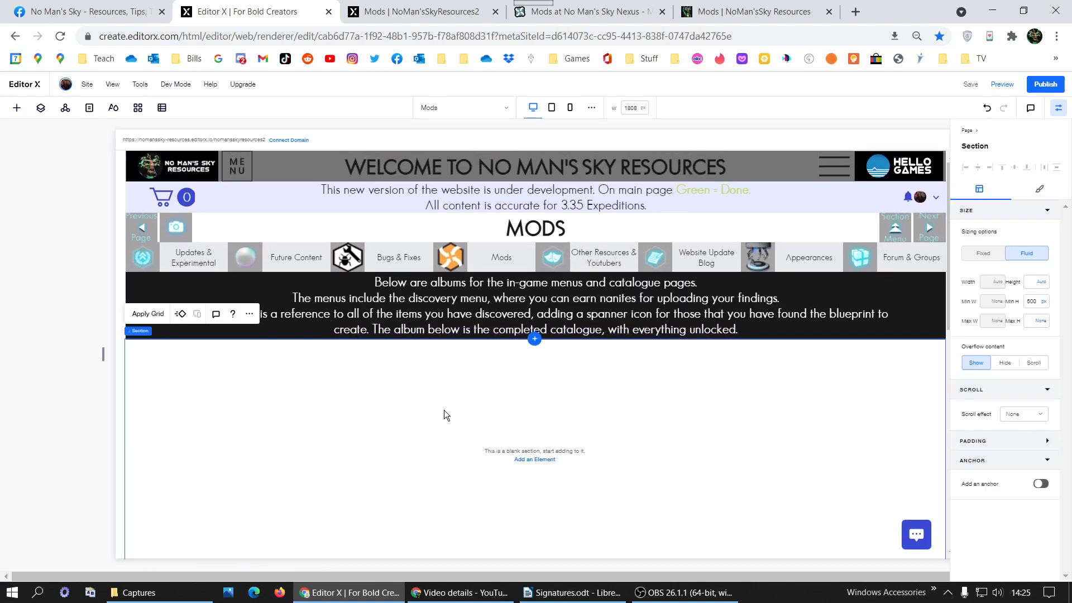
scroll(501, 390, "down", 1)
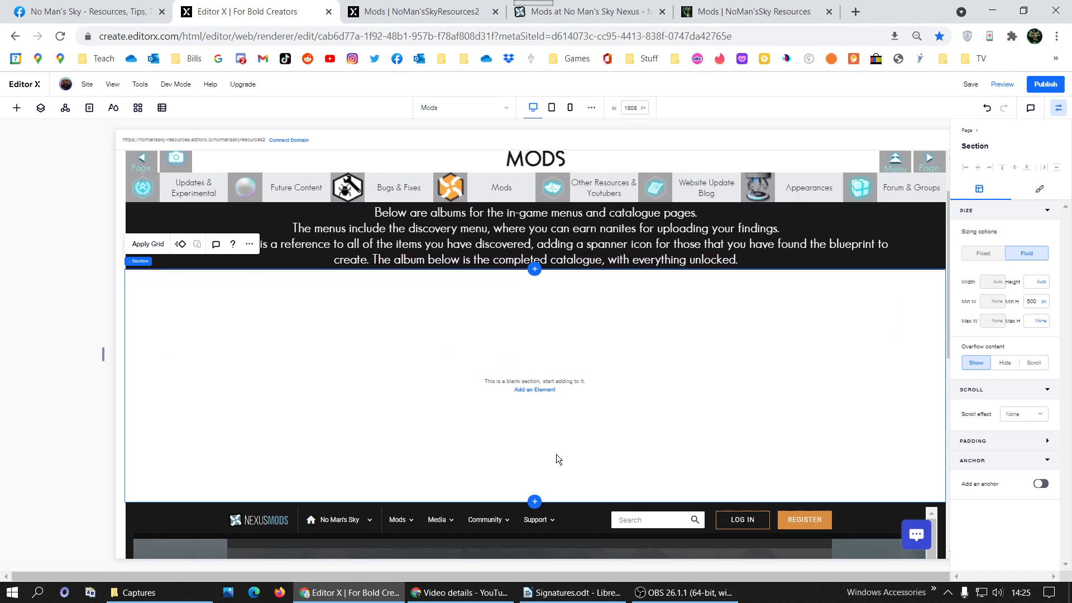
left_click(1036, 302)
type("3")
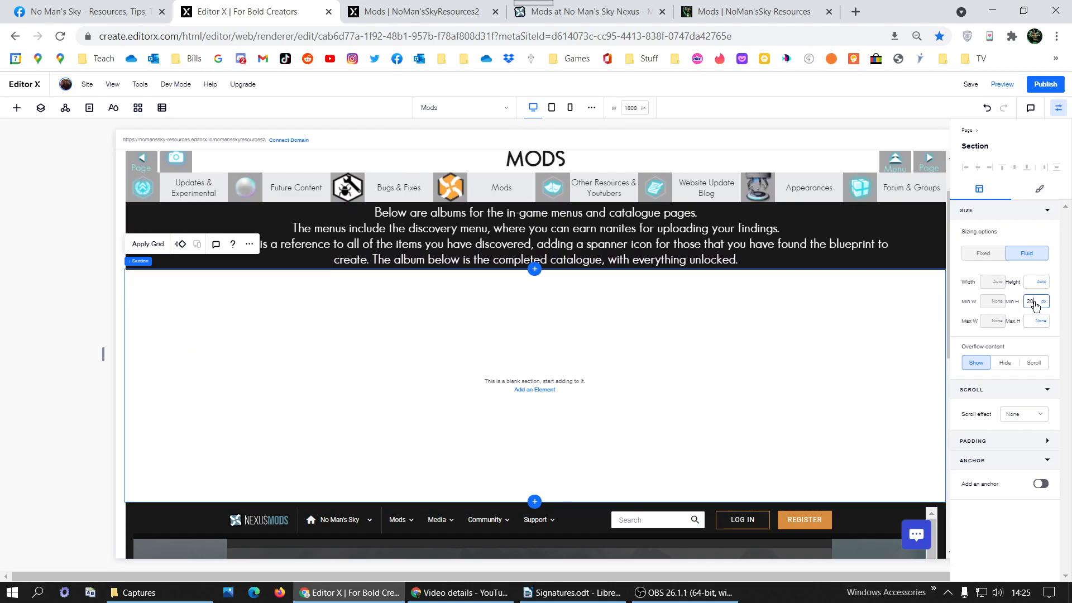
left_click(565, 330)
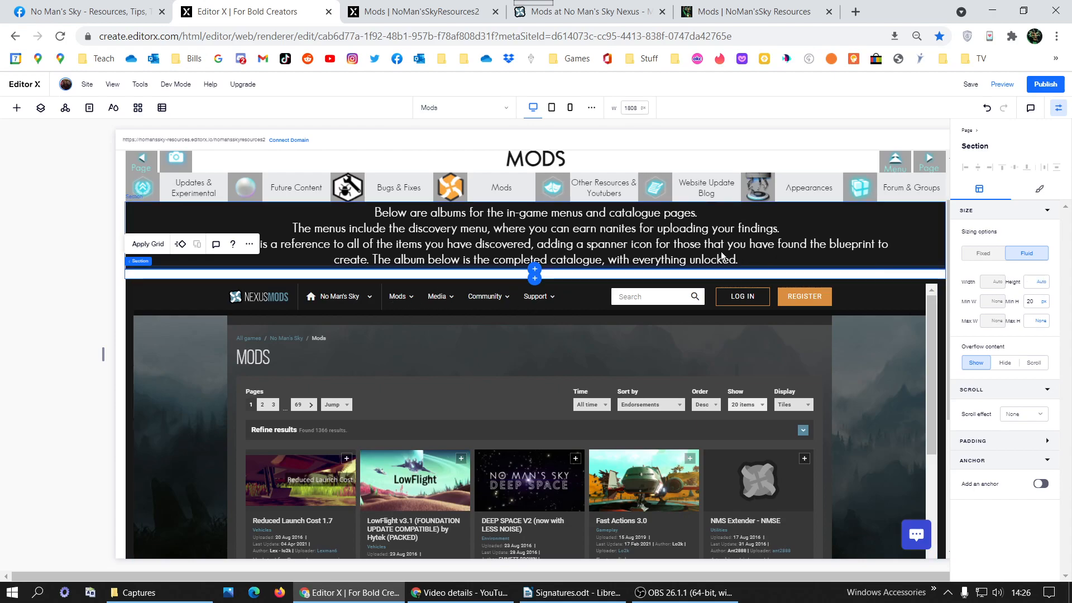
Replace the menus and catalogue placeholder text in the dark writing section with the copied mods introduction.
left_click(465, 235)
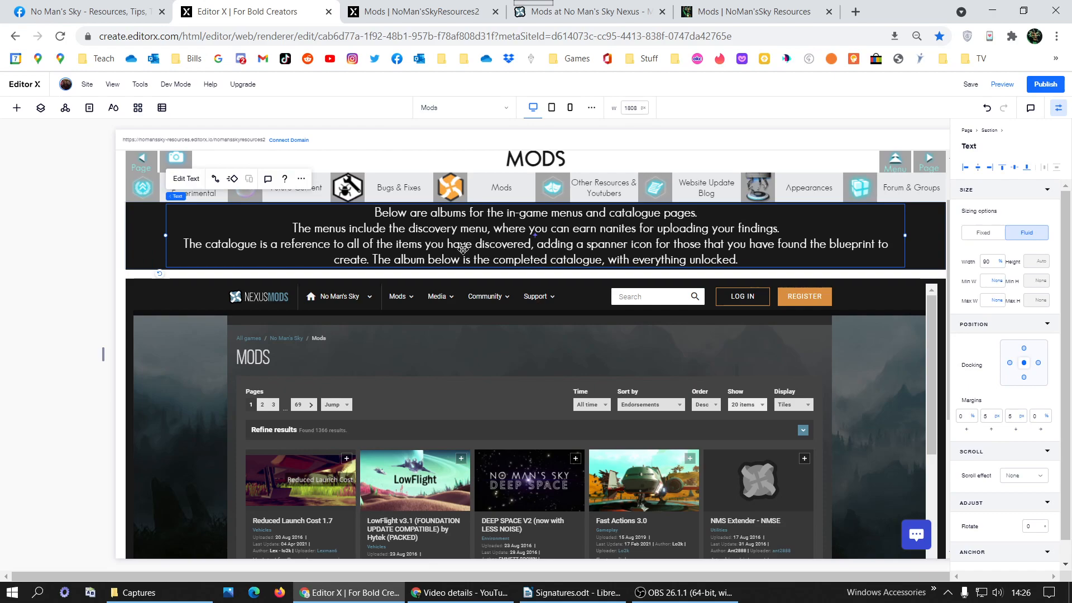
double_click(465, 243)
left_click(462, 244)
double_click(459, 243)
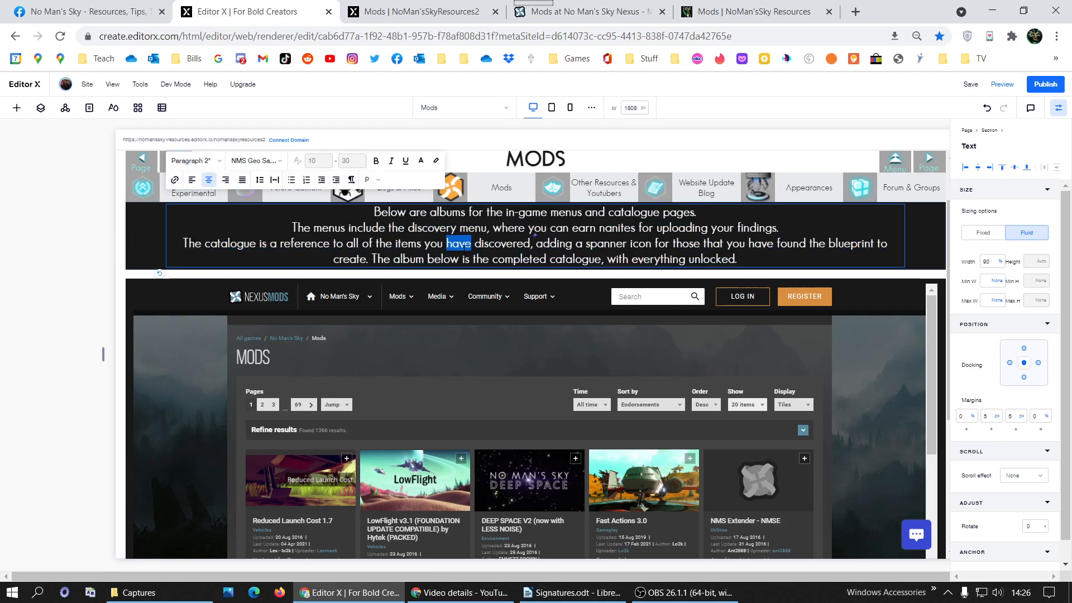
triple_click(463, 250)
key("ctrl+v")
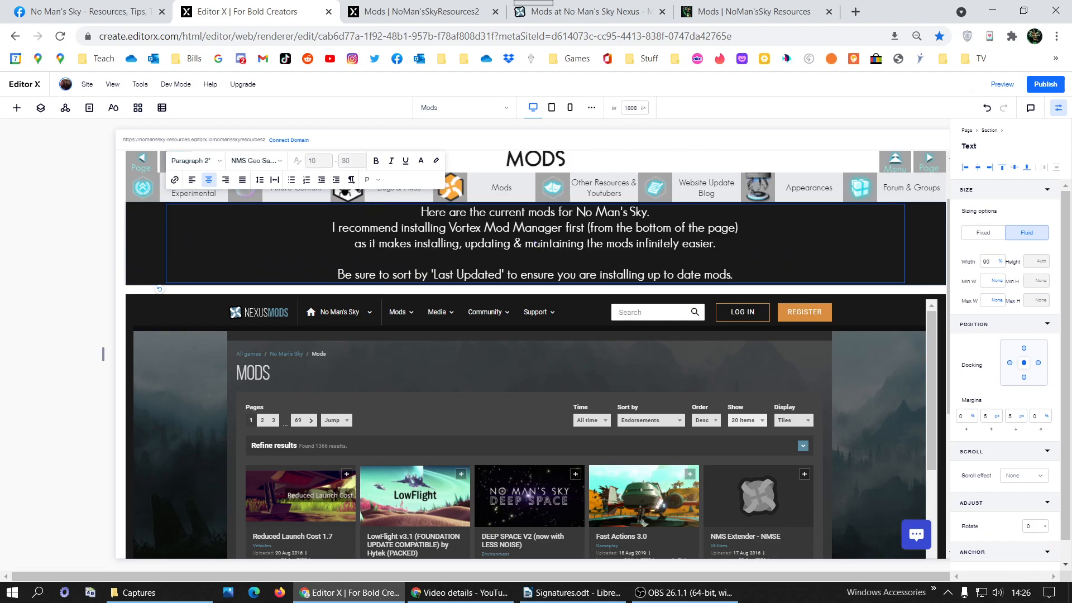
Make the line "Be sure to sort by 'Last Updated'" in the mods introduction bold and underlined.
triple_click(597, 274)
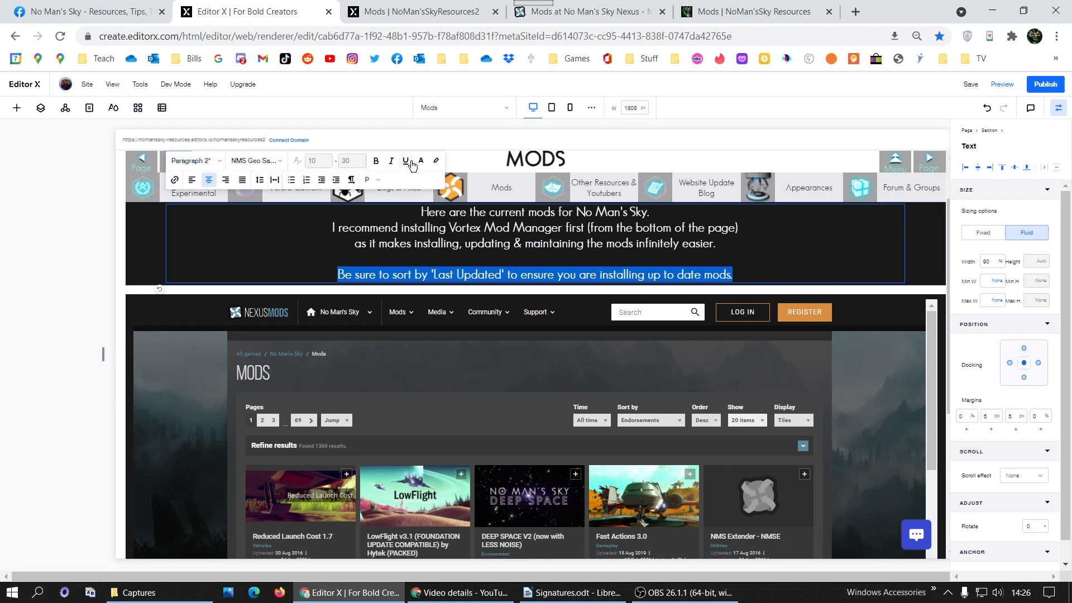
left_click(377, 162)
left_click(407, 162)
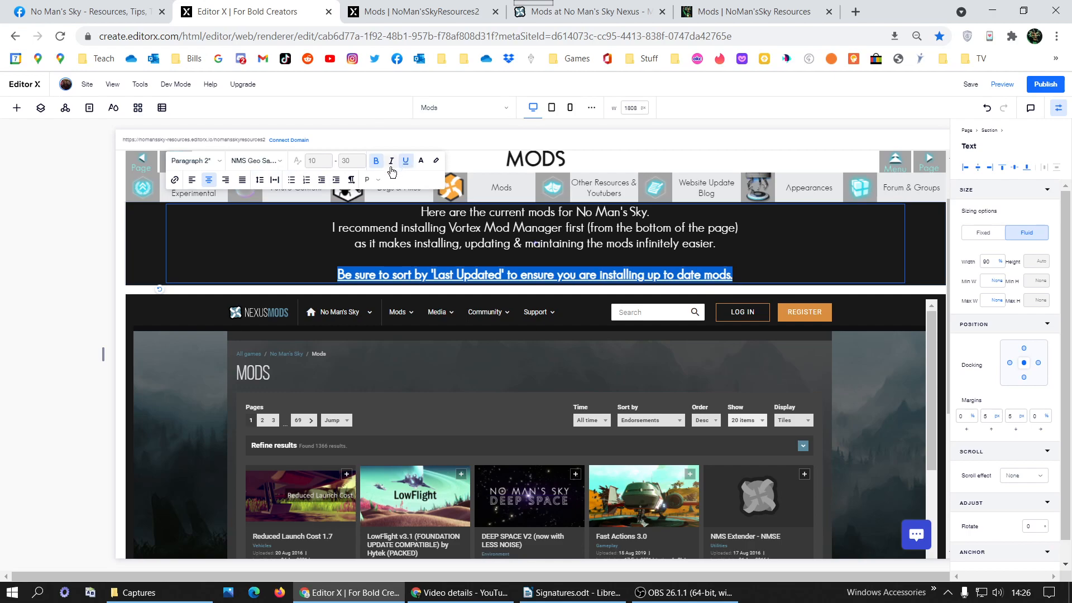
left_click(689, 227)
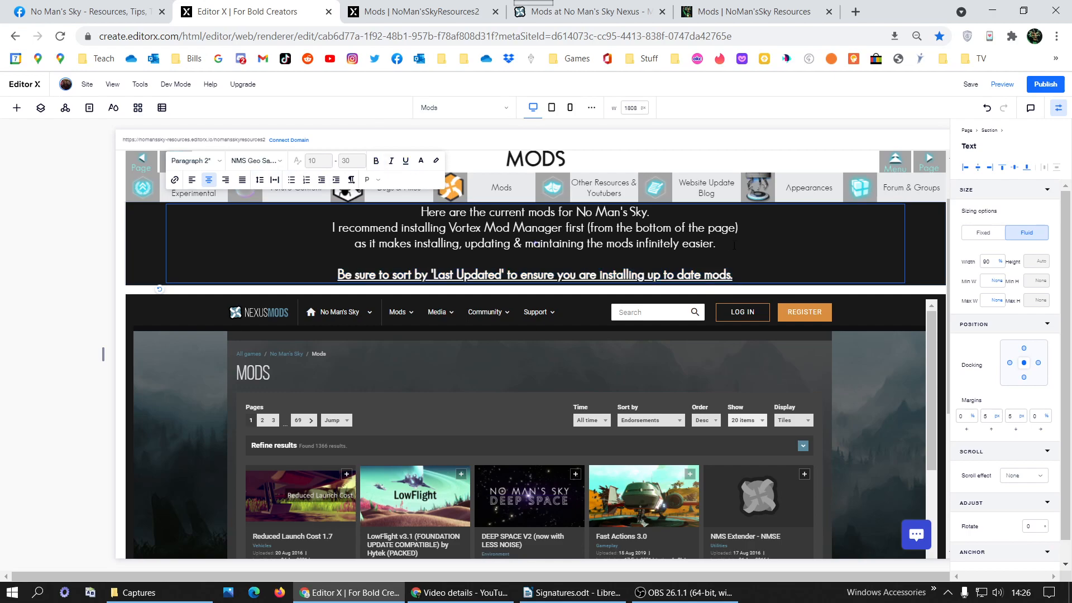
Check how the old website's Mods page formats the "Be sure to sort by 'Last Updated'" line, and return to the editor.
triple_click(751, 272)
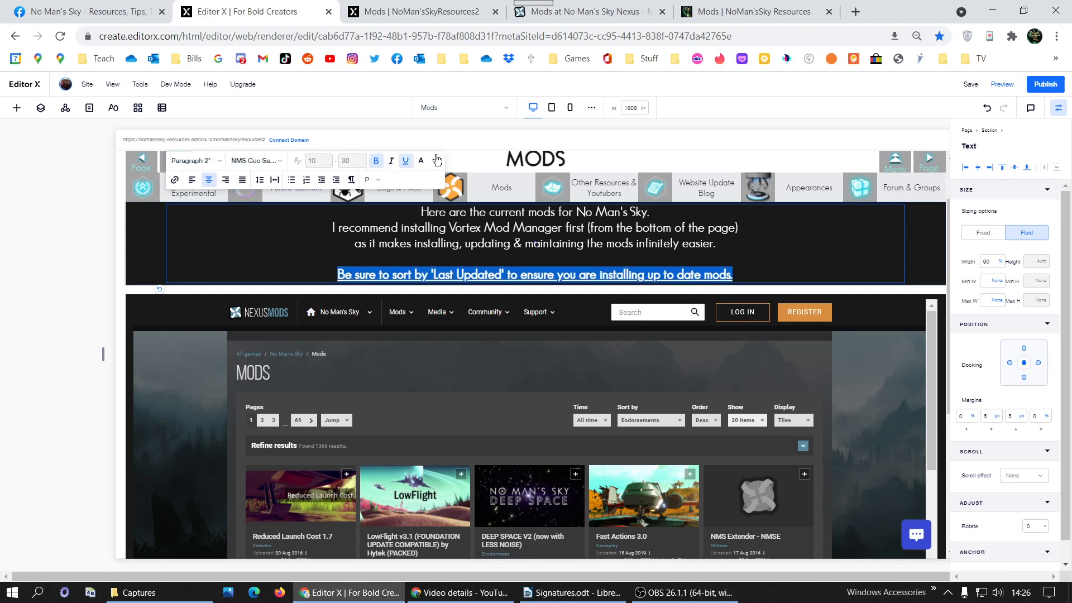
left_click(734, 11)
left_click(685, 291)
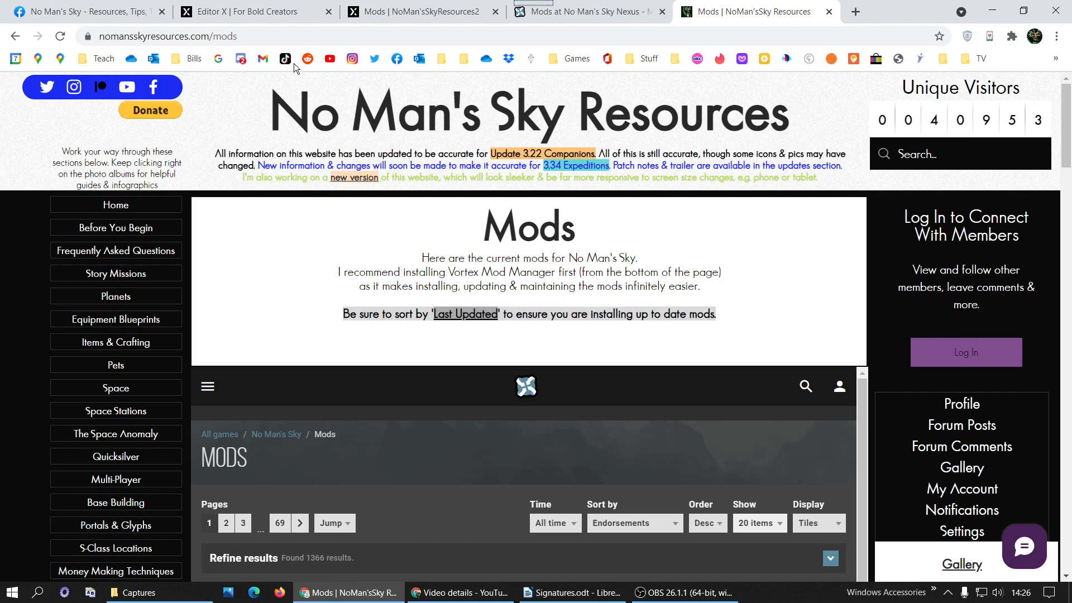
left_click(256, 11)
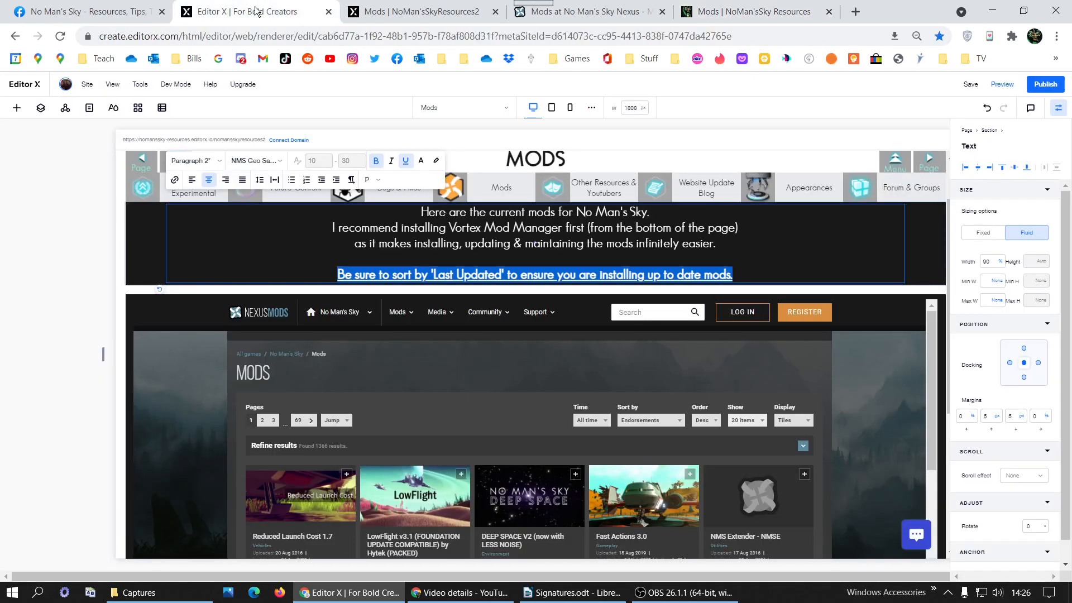
Highlight the line "Be sure to sort by 'Last Updated'" in the mods introduction with the grey site colour #A4A4A4.
left_click(747, 271)
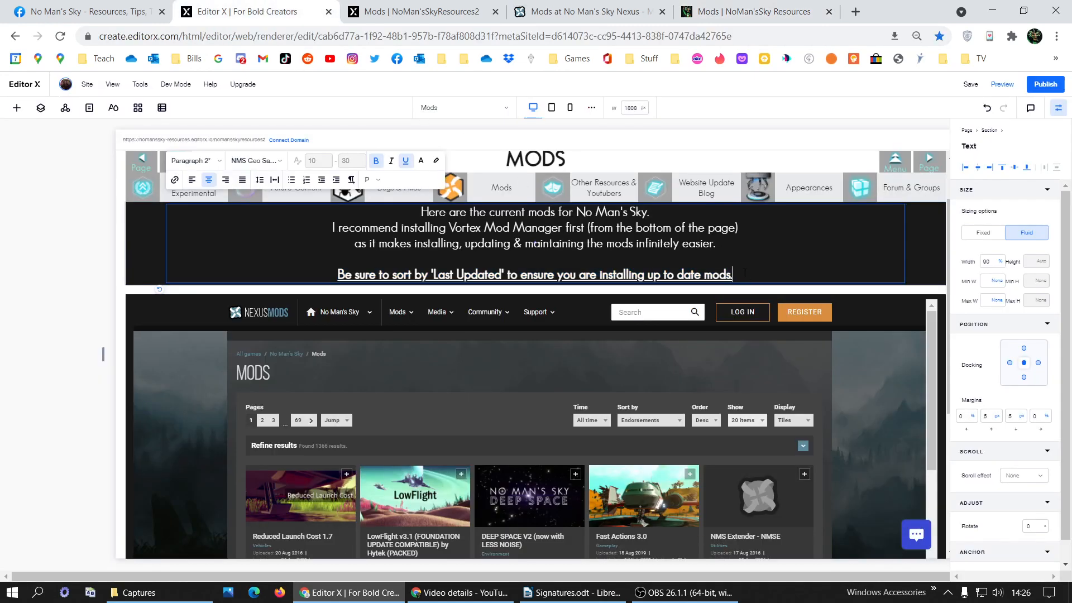
triple_click(789, 276)
left_click(436, 162)
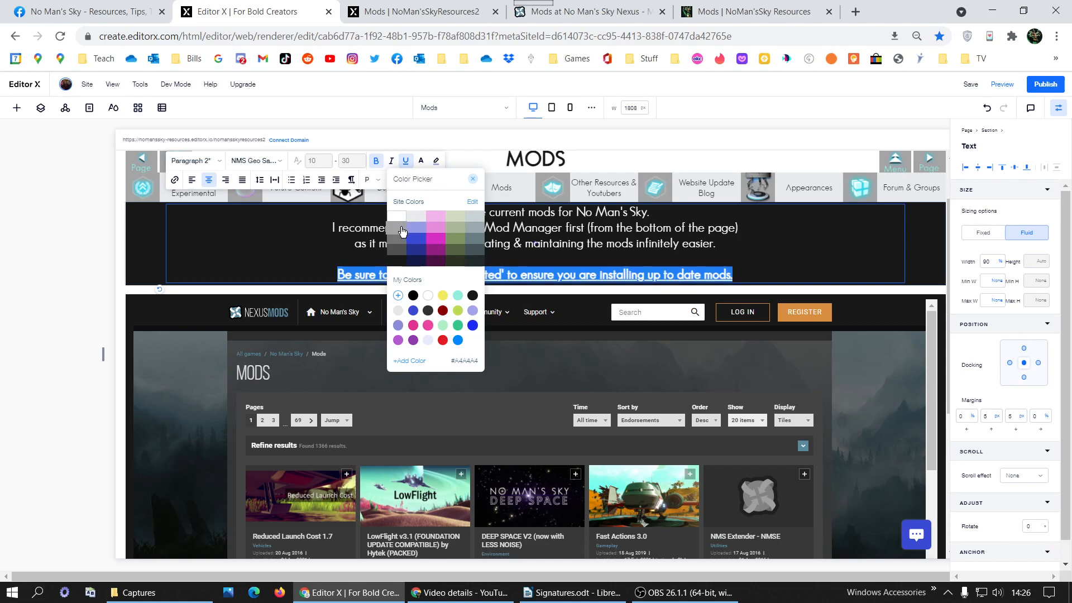
left_click(402, 231)
left_click(763, 273)
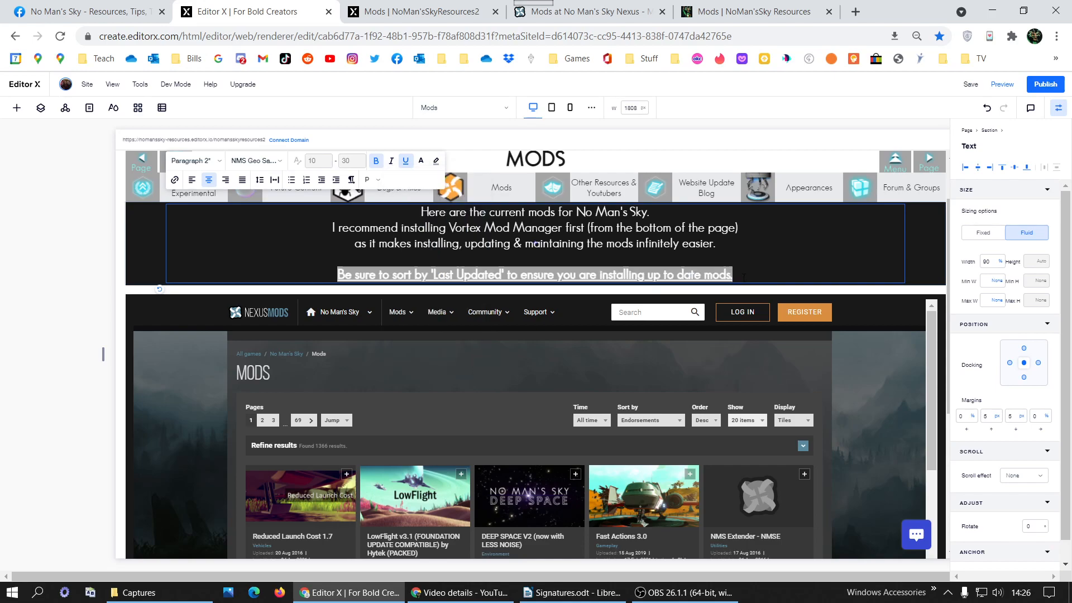
Change the highlight behind the words 'Last Updated' in the mods introduction to the light blue-violet site colour.
mouse_move(430, 274)
left_mouse_down()
mouse_move(494, 275)
mouse_move(430, 275)
left_mouse_up()
left_click(504, 275)
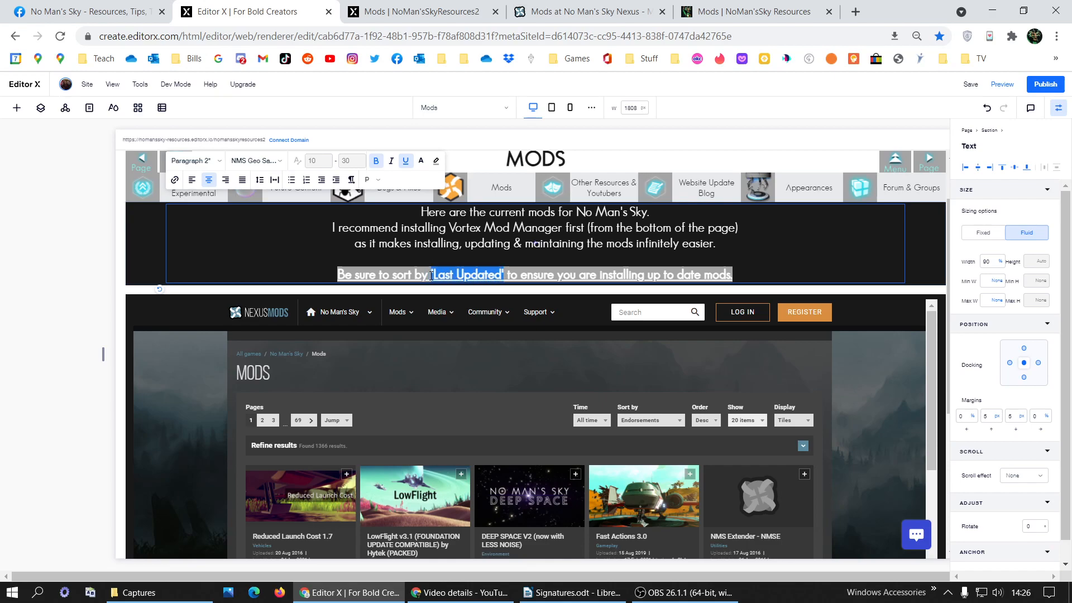
left_click(438, 162)
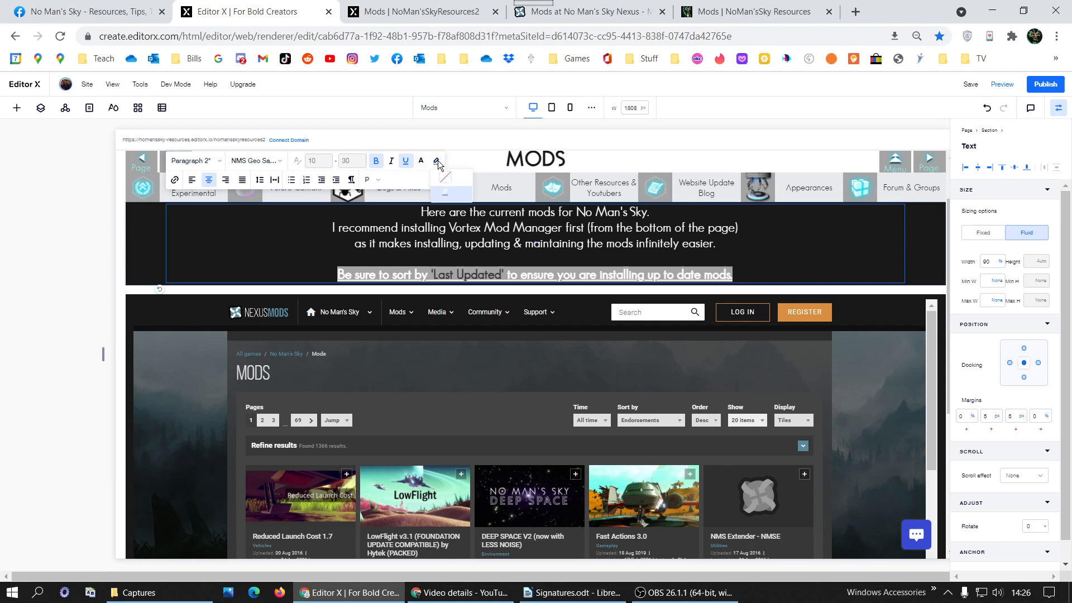
left_click(446, 193)
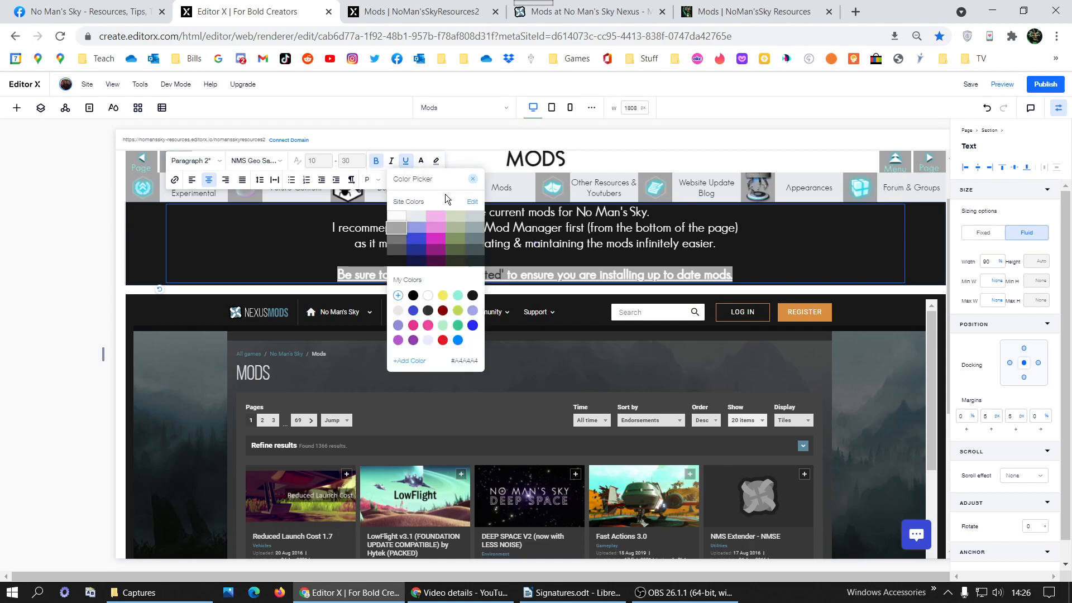
left_click(416, 231)
left_click(799, 257)
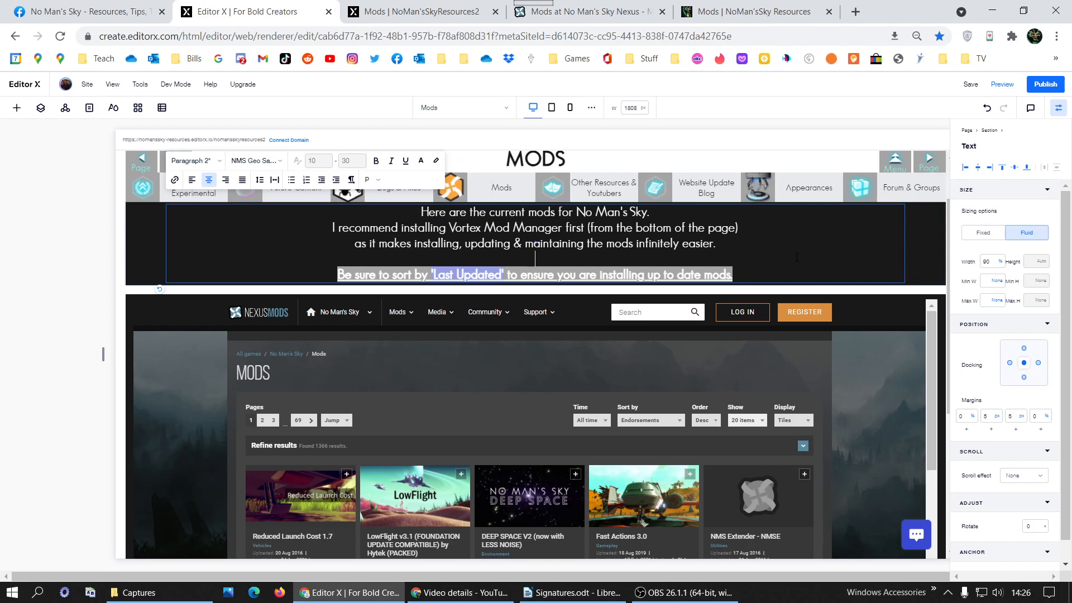
Set the text colour of the whole highlighted "Be sure to sort by 'Last Updated'" line to black.
left_click_drag(733, 276, 337, 276)
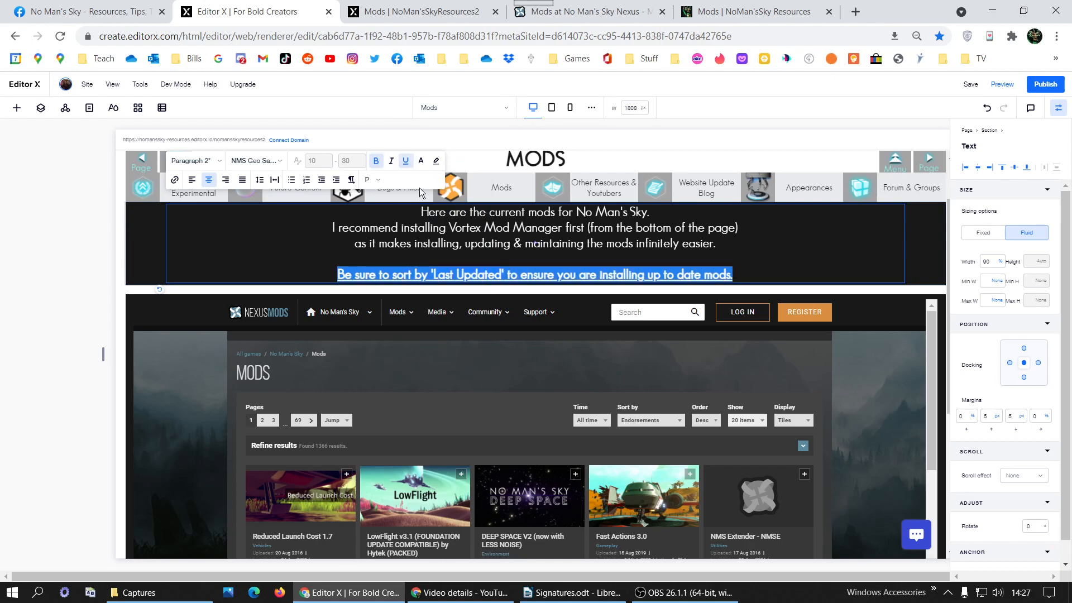
left_click(422, 162)
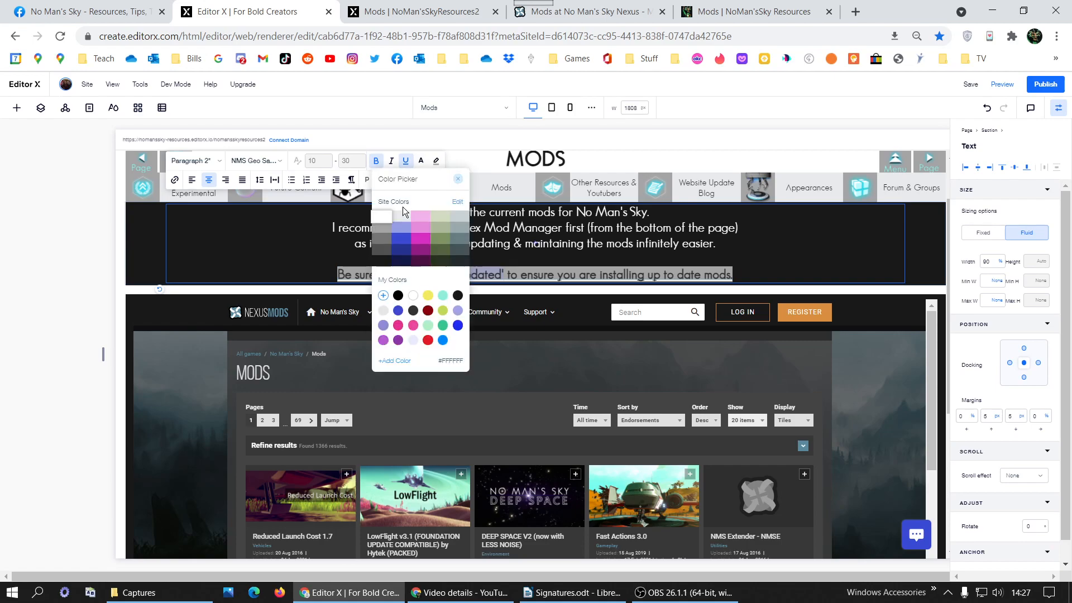
left_click(382, 262)
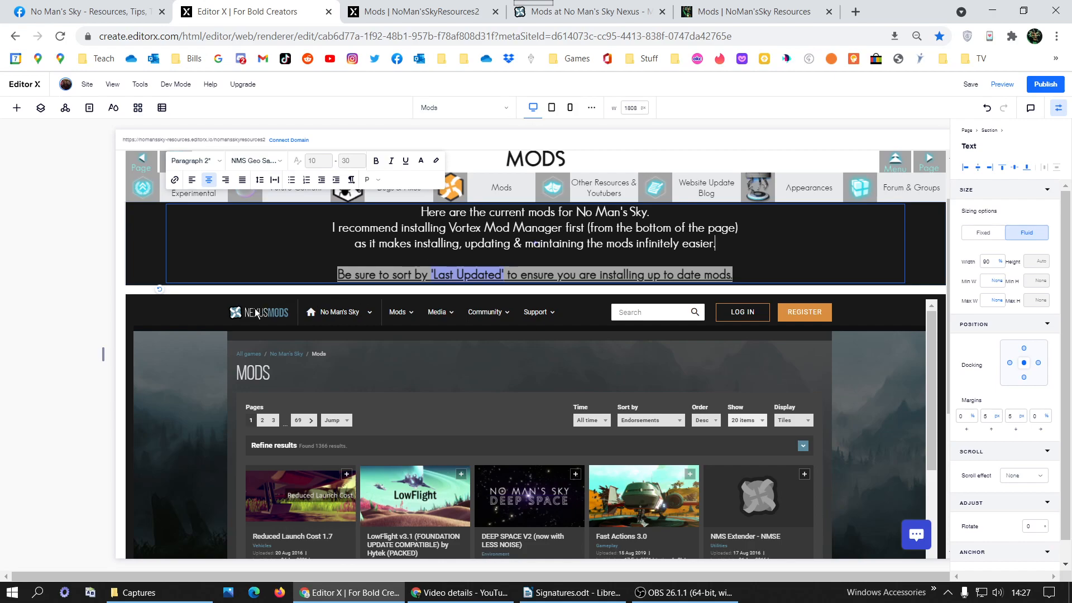
Delete the blank white section between the mods introduction and the Nexus Mods iFrame.
left_click(269, 291)
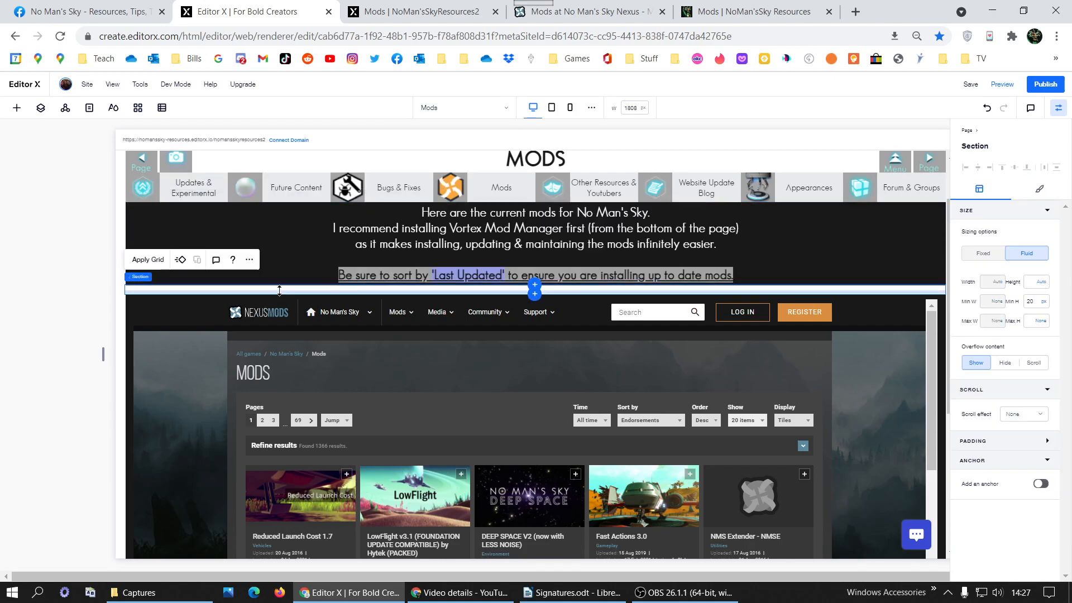
right_click(279, 290)
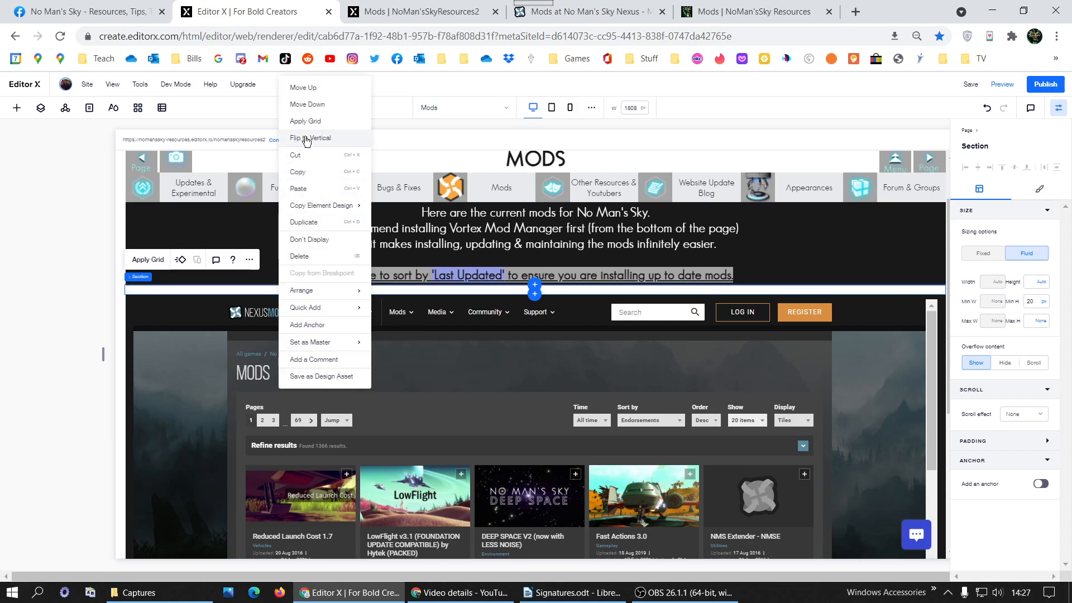
left_click(316, 257)
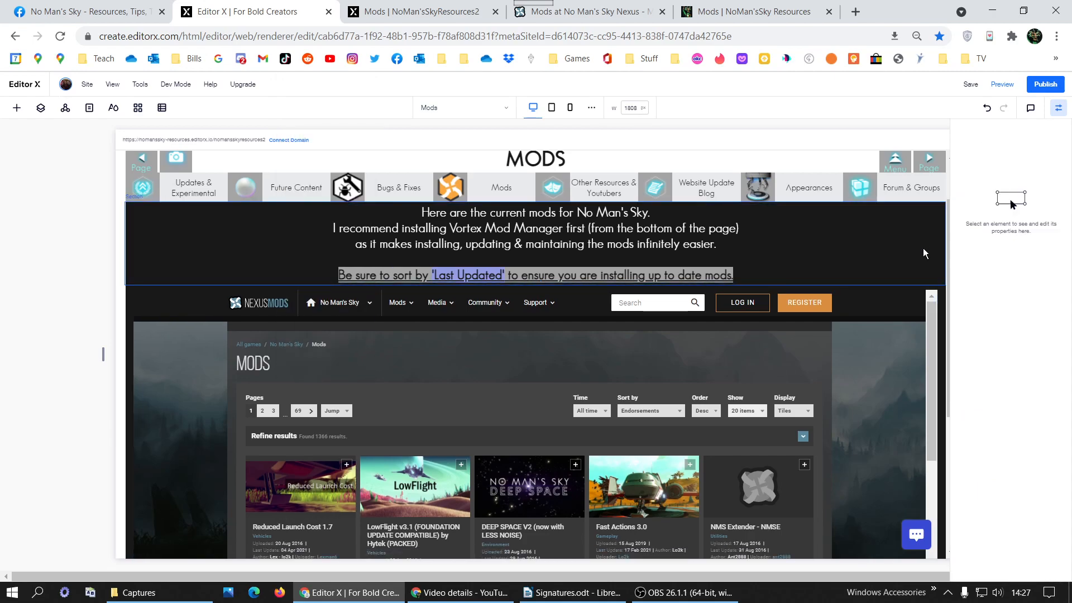
Publish the site and reload the live Mods page.
left_click(1046, 86)
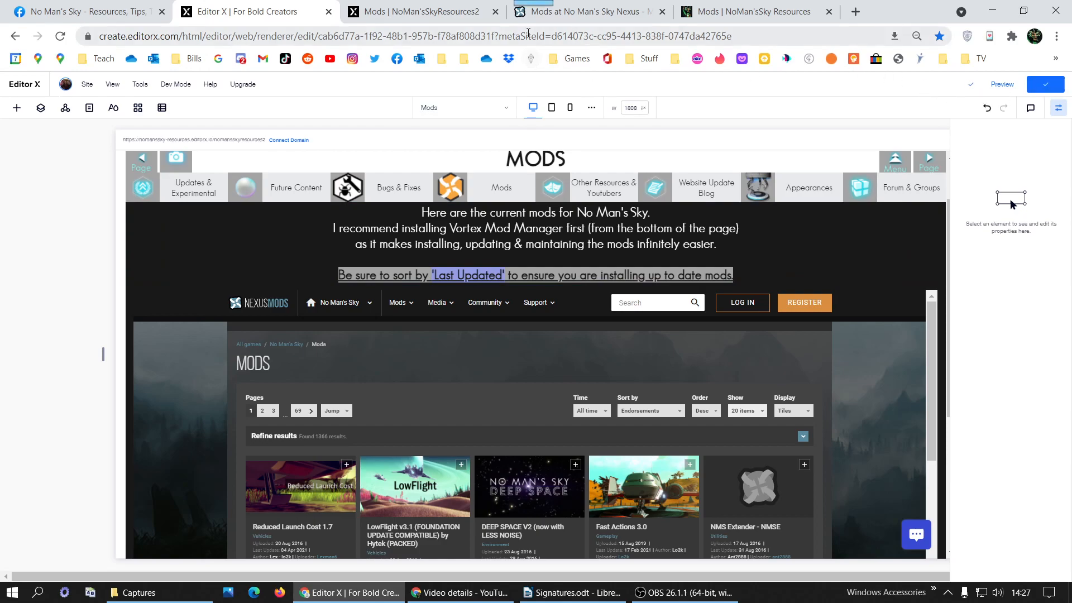
left_click(392, 12)
left_click(60, 35)
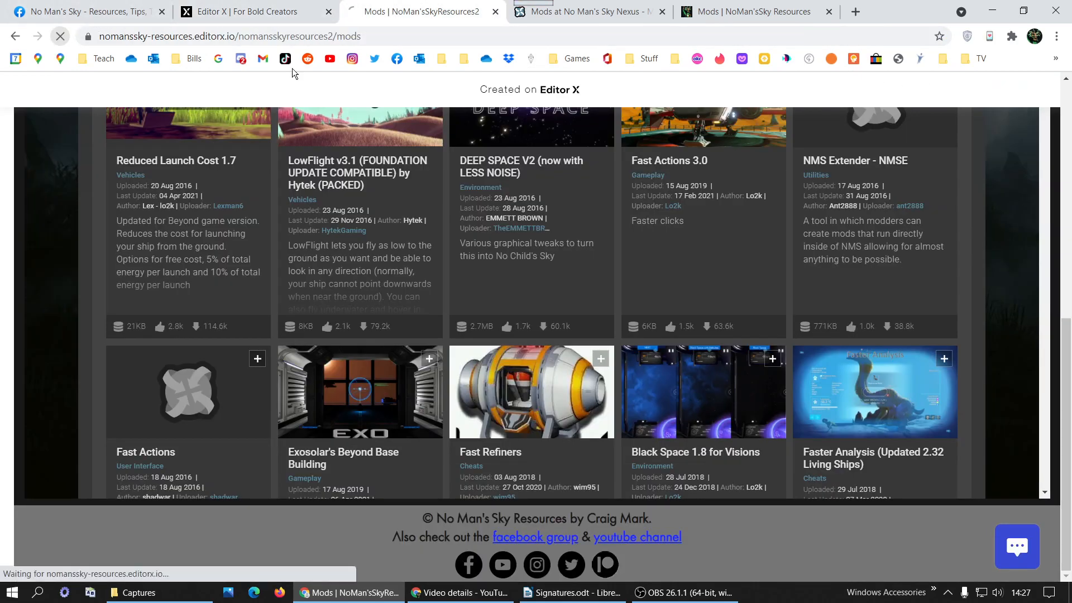
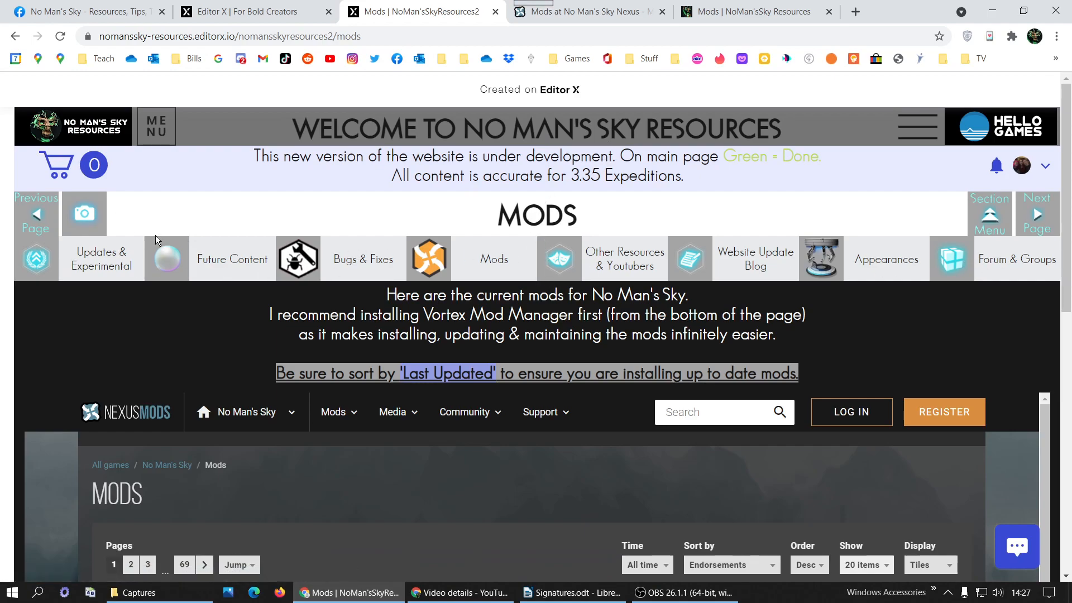
Examine the published Mods page from the introduction through the embedded Nexus Mods list to the footer.
scroll(513, 225, "down", 1)
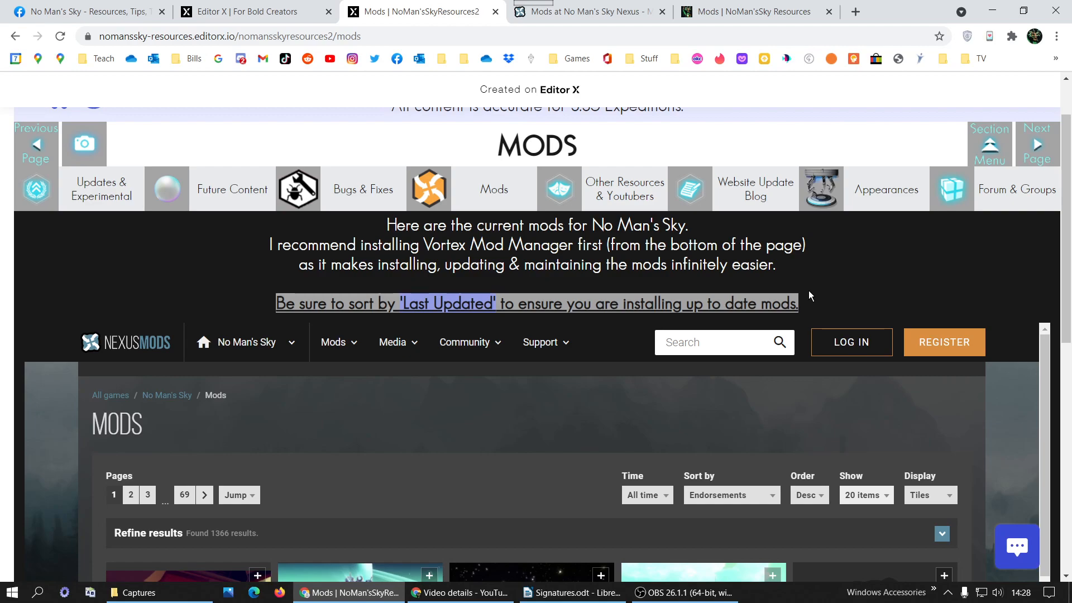
scroll(809, 296, "down", 3)
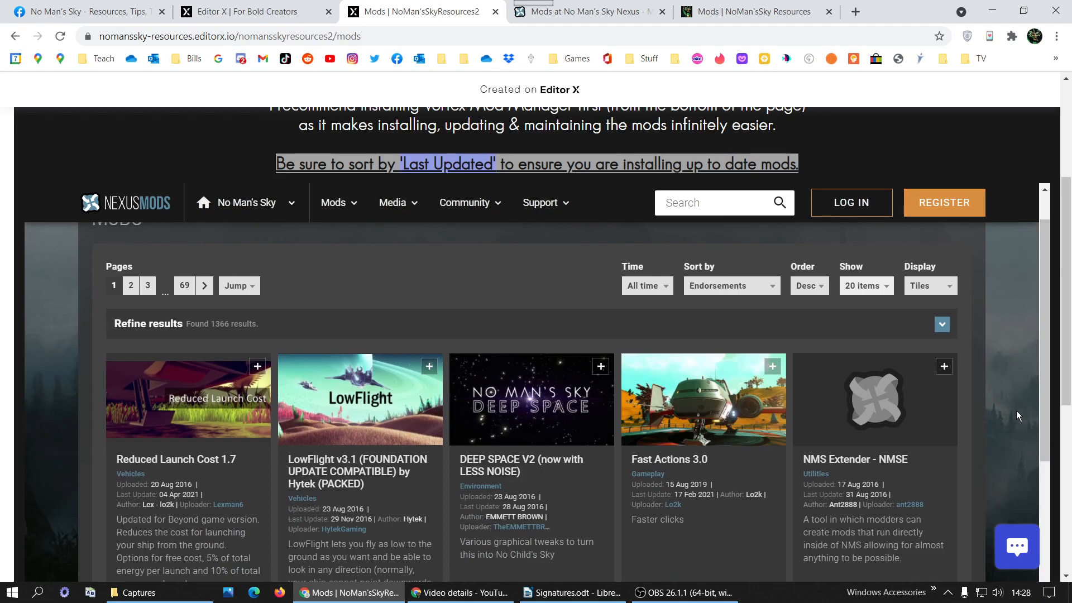
scroll(1010, 396, "down", 10)
scroll(959, 440, "down", 10)
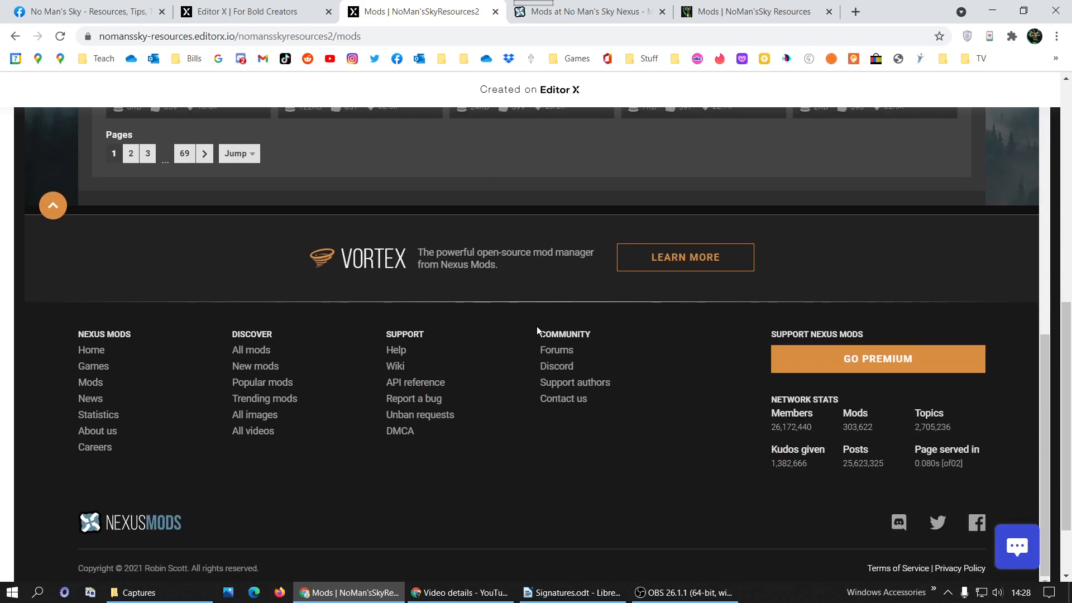
scroll(535, 328, "down", 3)
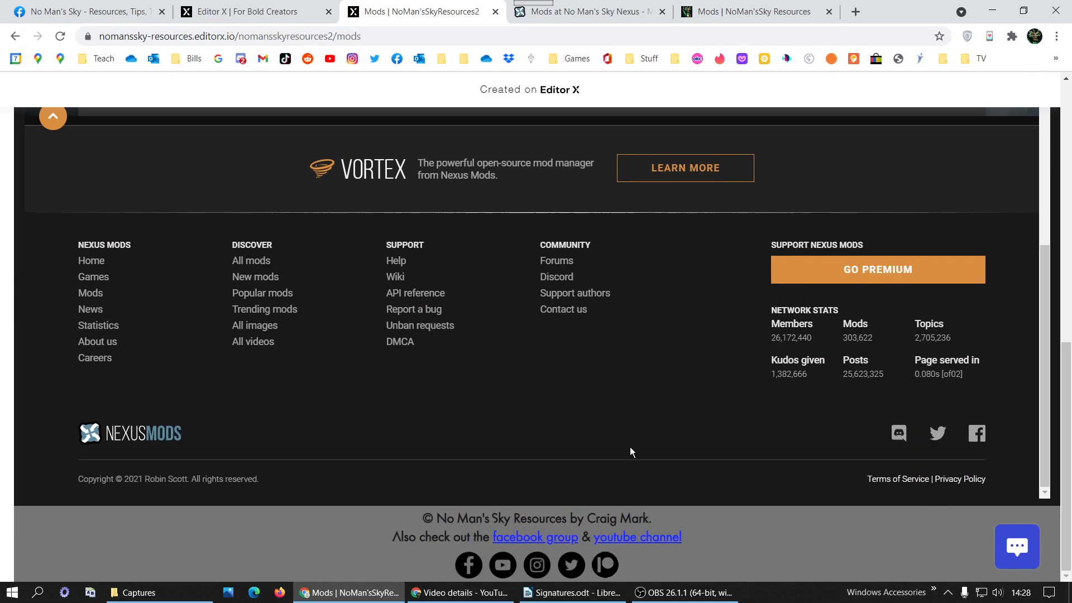
scroll(629, 447, "up", 10)
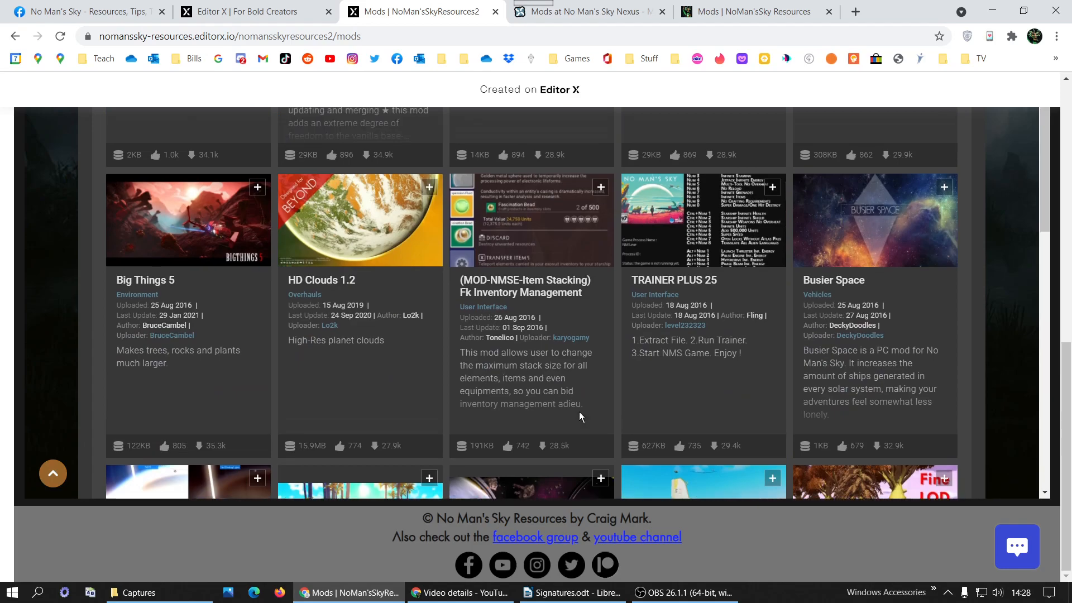
scroll(579, 416, "up", 5)
scroll(992, 314, "up", 10)
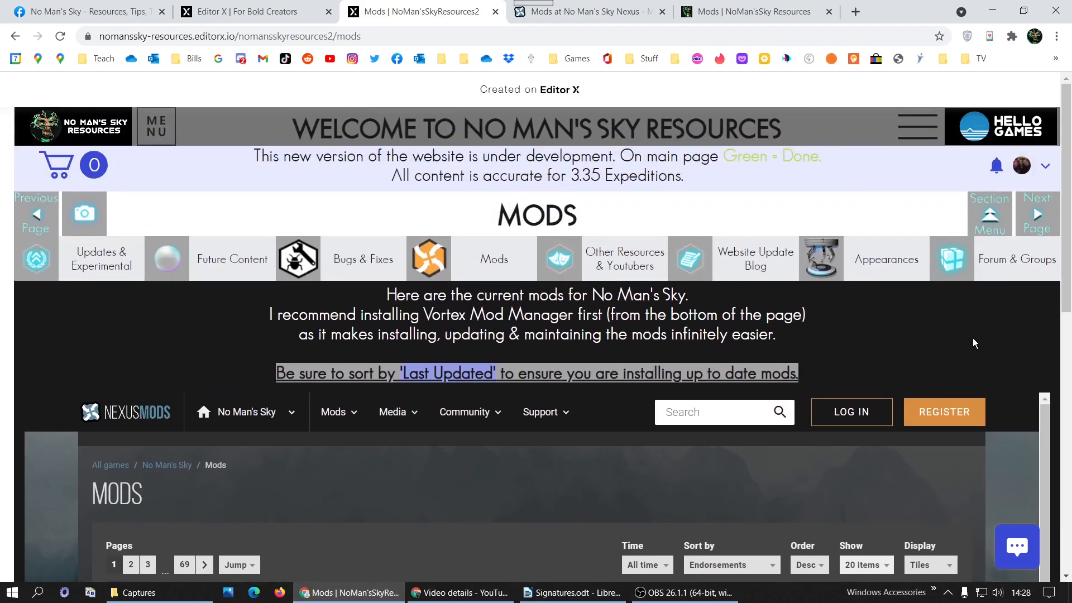
Sort the embedded Nexus Mods list by Last updated and look through the listed mods.
scroll(971, 334, "down", 5)
left_click(734, 285)
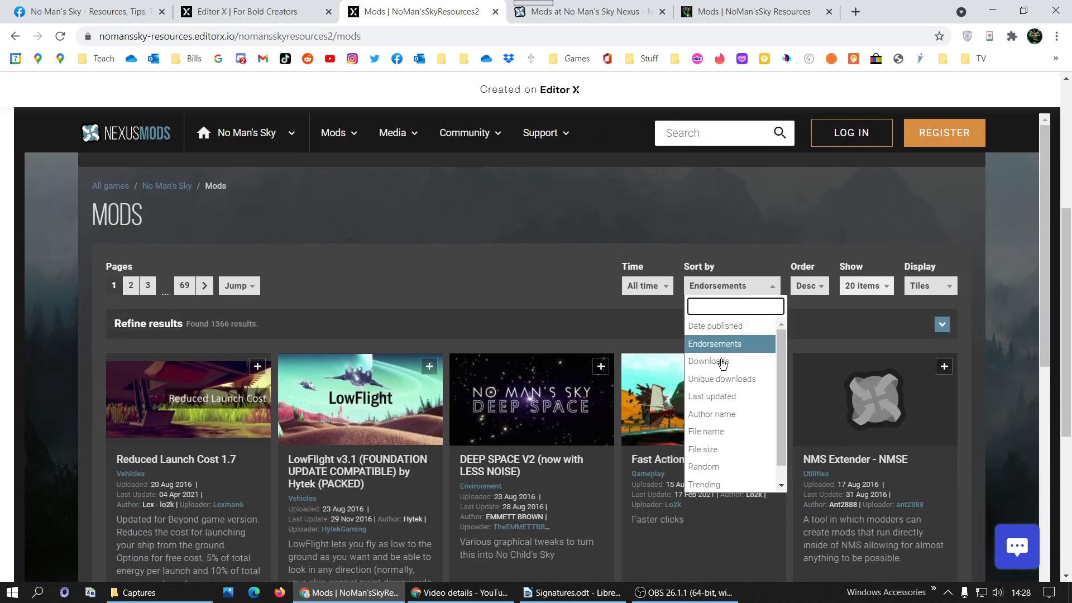
left_click(718, 397)
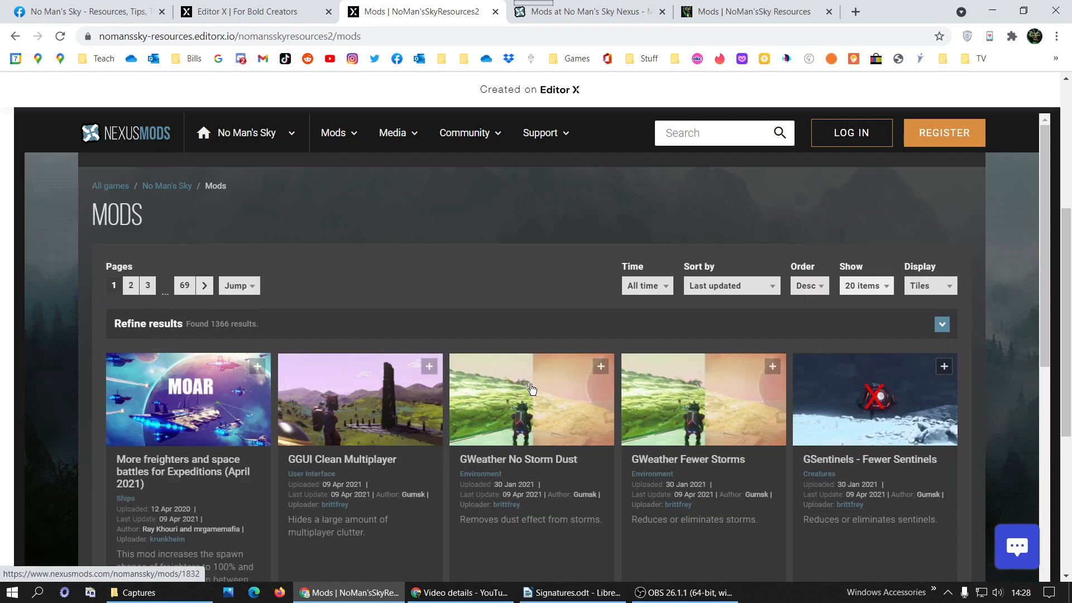
scroll(531, 389, "down", 6)
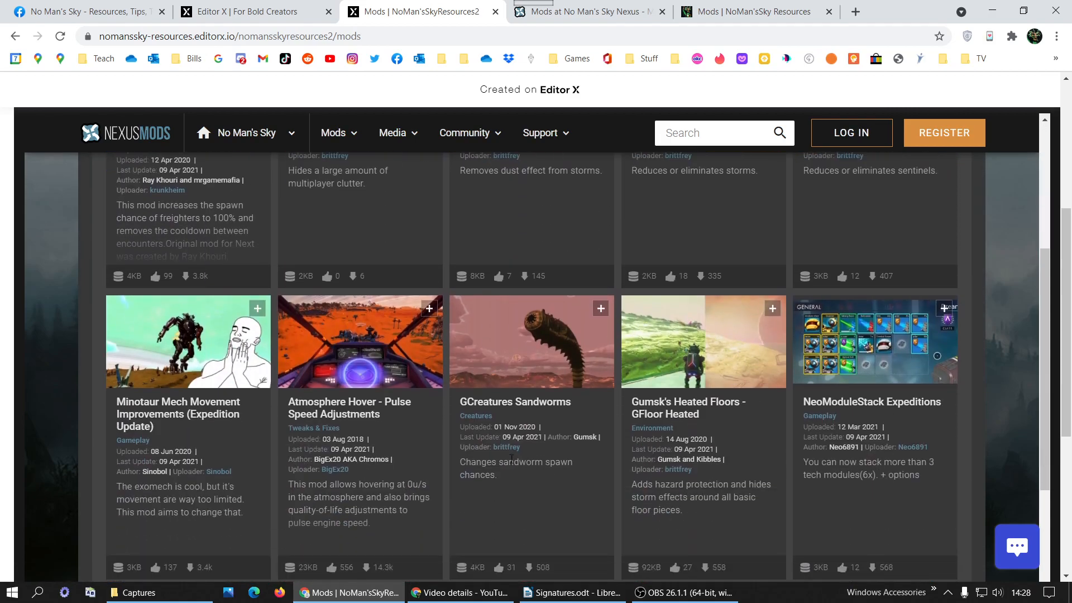
scroll(548, 475, "down", 15)
scroll(629, 304, "up", 8)
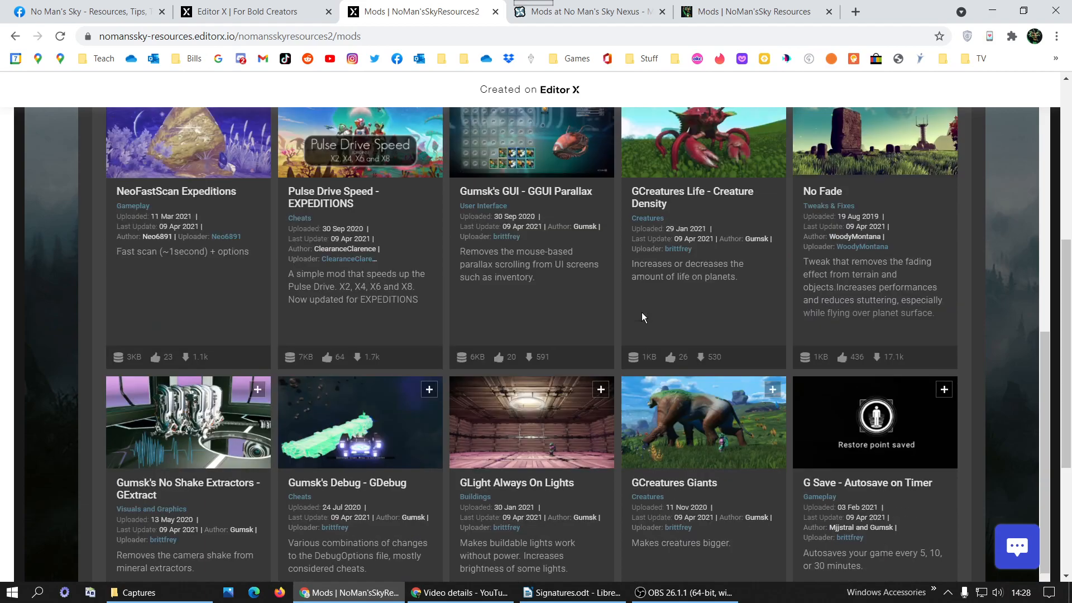
scroll(641, 313, "up", 15)
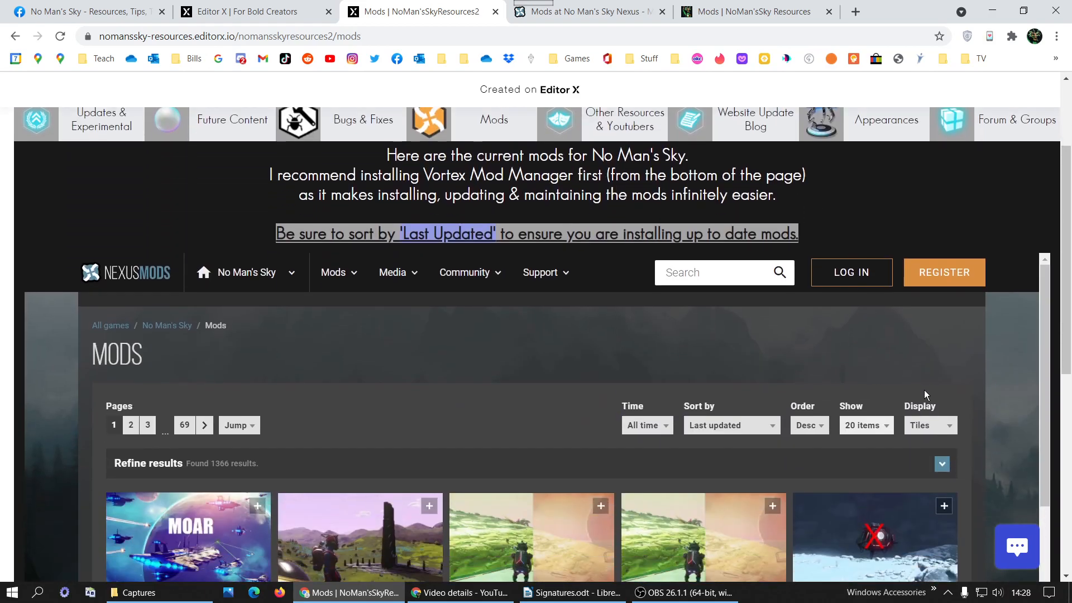
Try the embedded Nexus Mods login, and go back to the mods list.
left_click(850, 272)
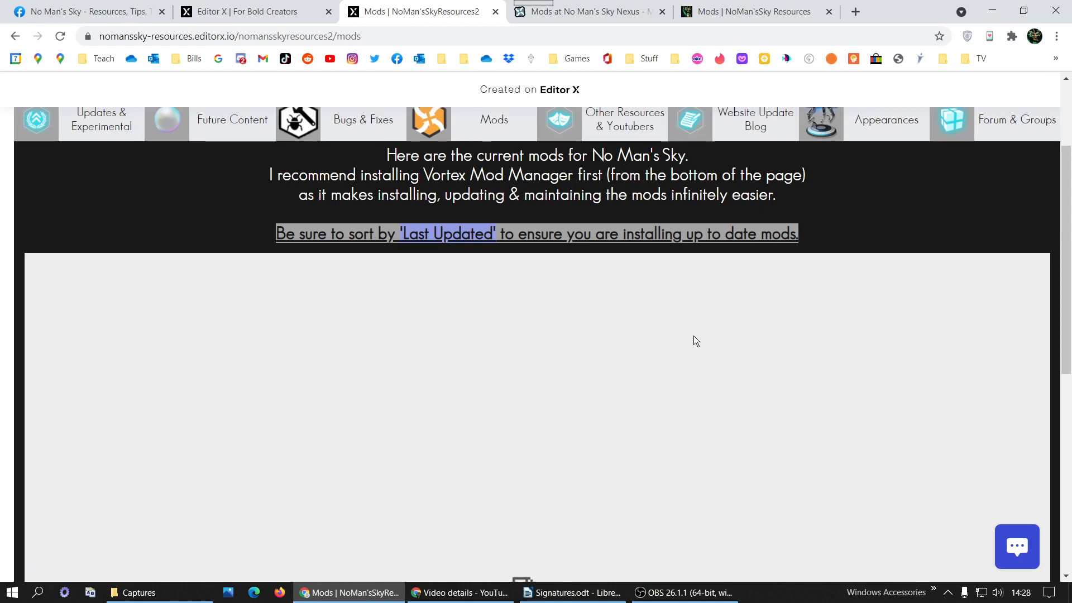
scroll(688, 339, "down", 4)
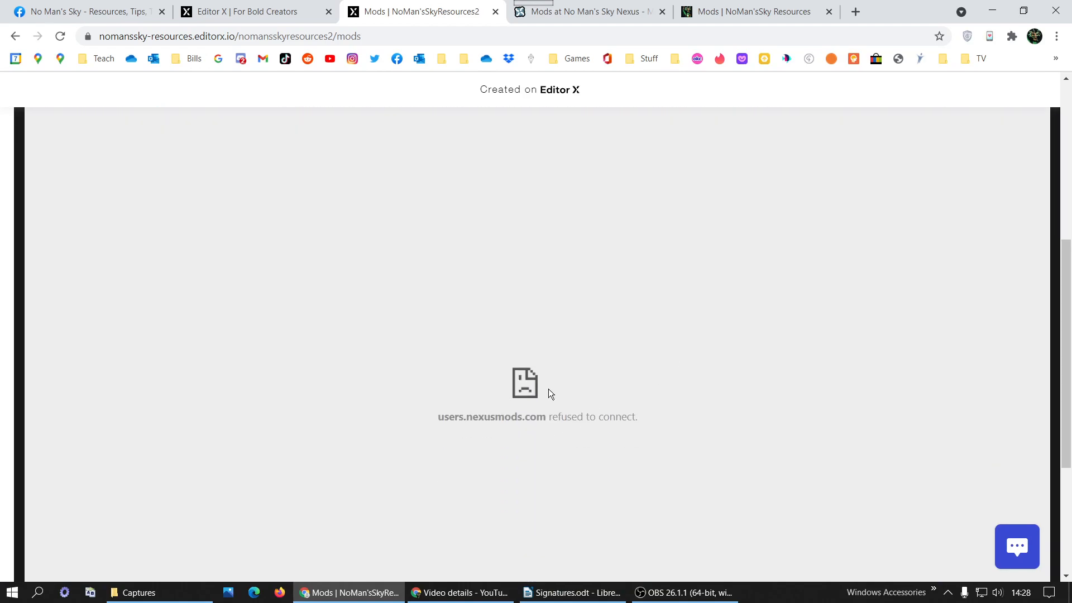
left_click(15, 36)
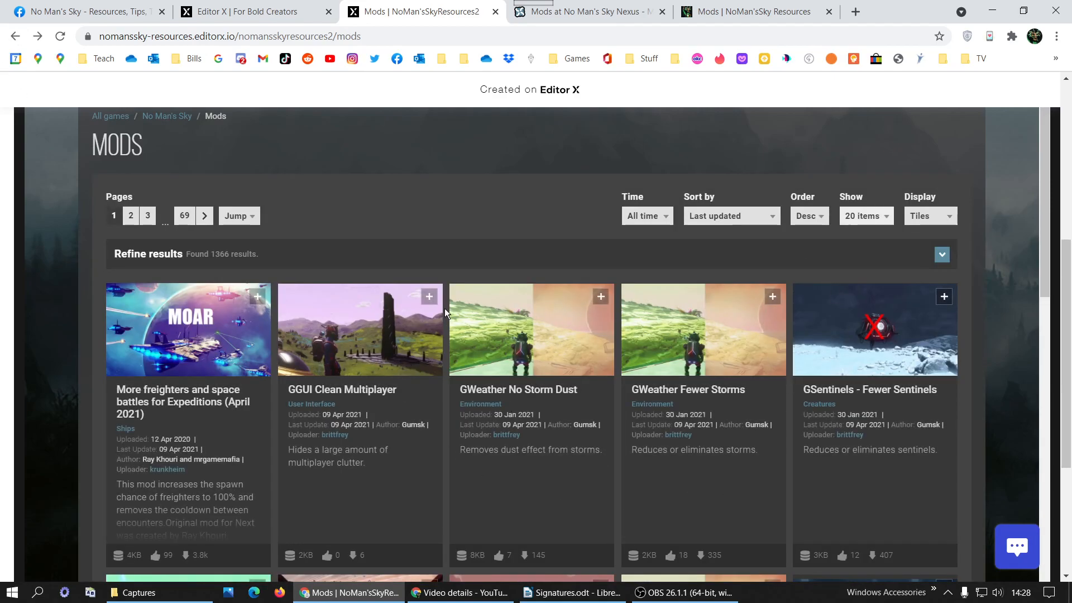
scroll(807, 363, "up", 4)
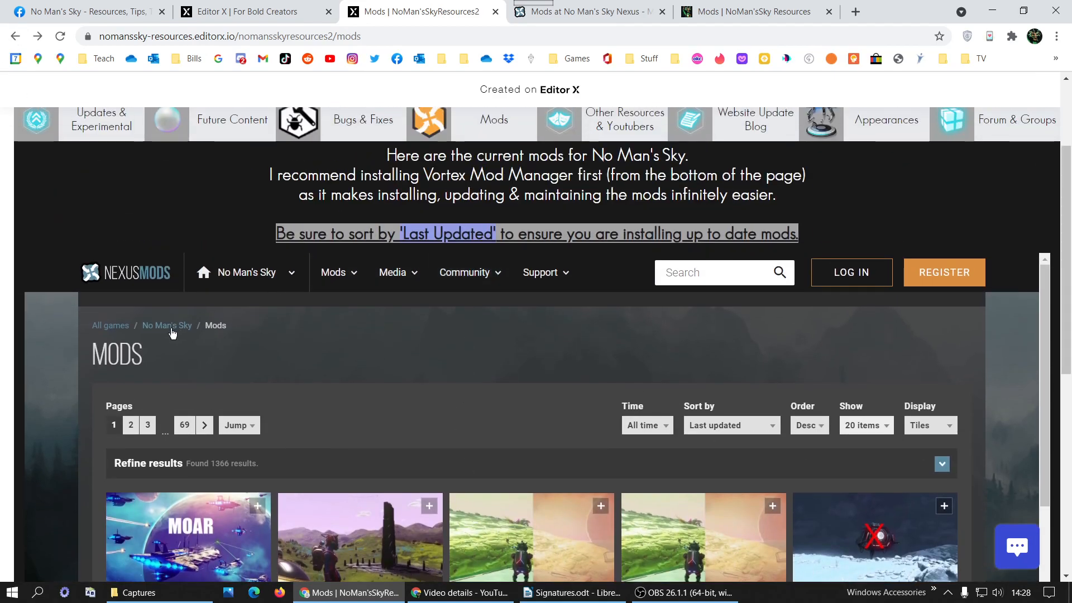
Load the Nexus Mods home page in the iFrame, and open it in a separate browser tab.
left_click(128, 273)
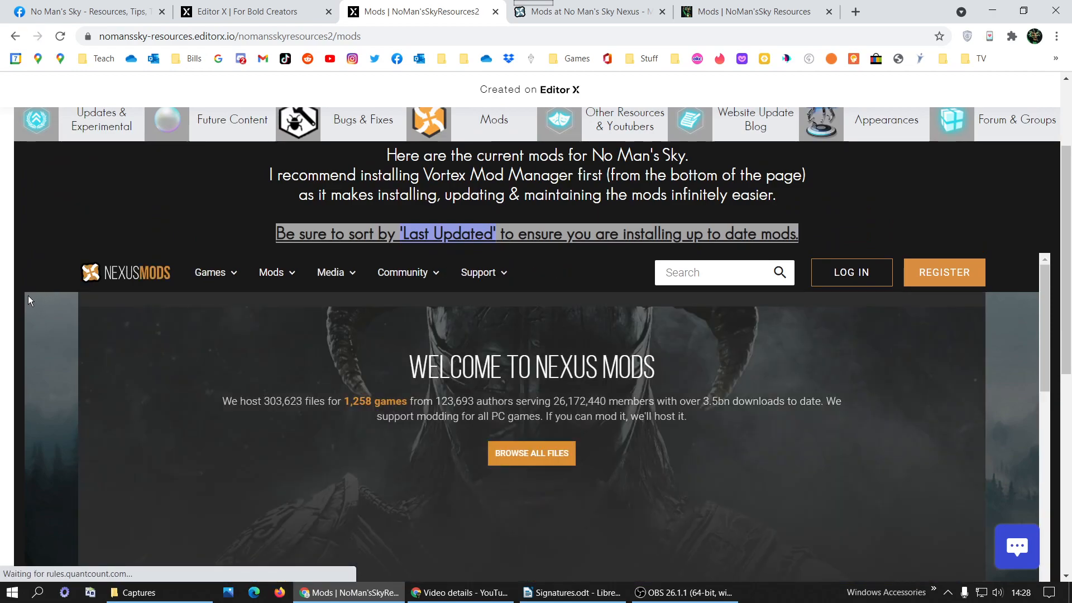
scroll(147, 268, "up", 3)
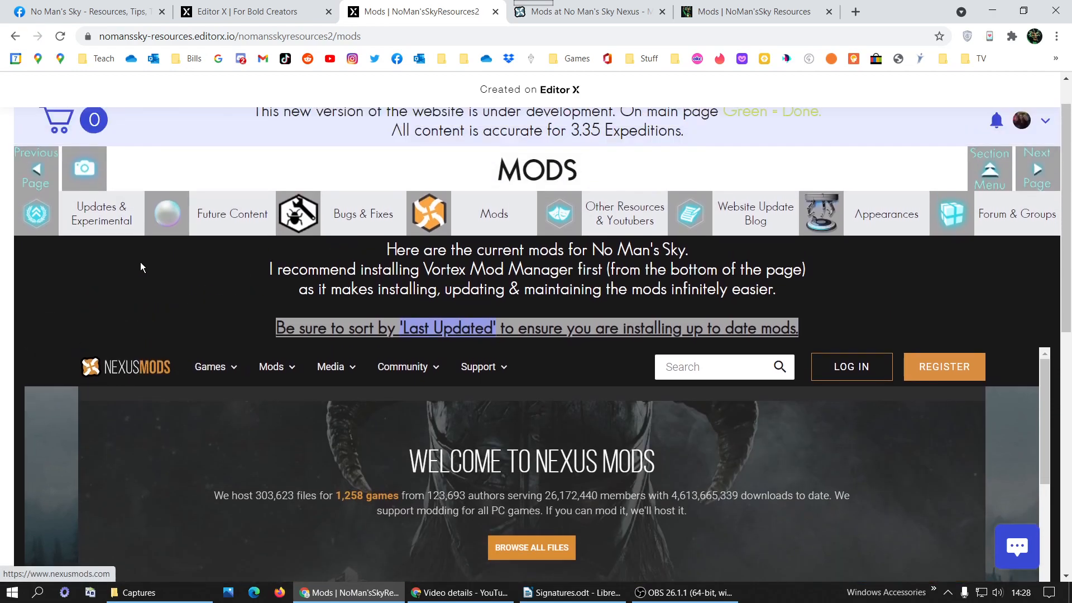
right_click(117, 411)
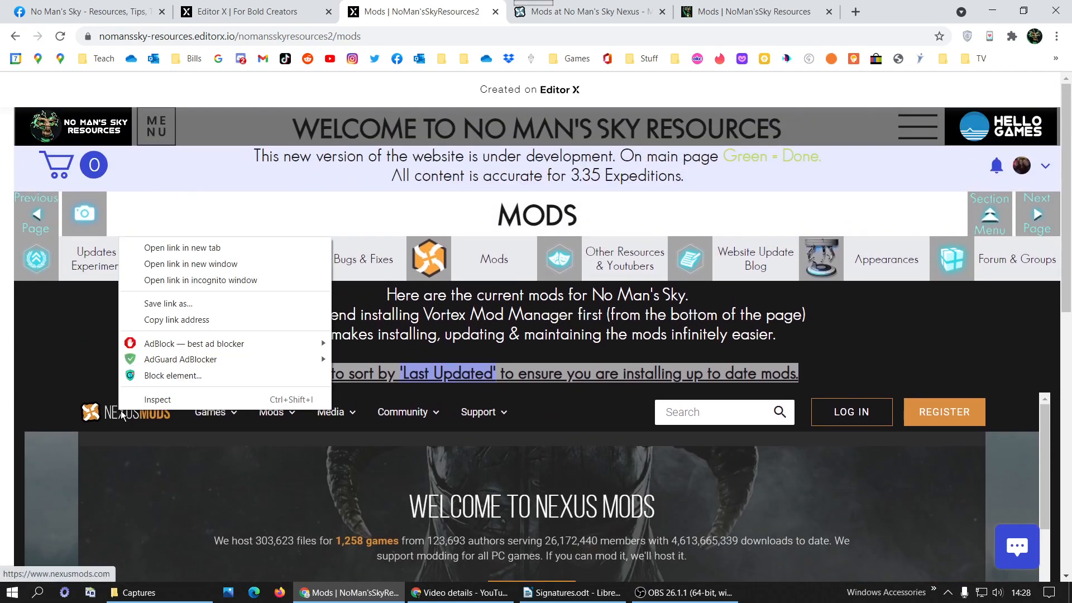
left_click(191, 248)
key("ctrl+Tab")
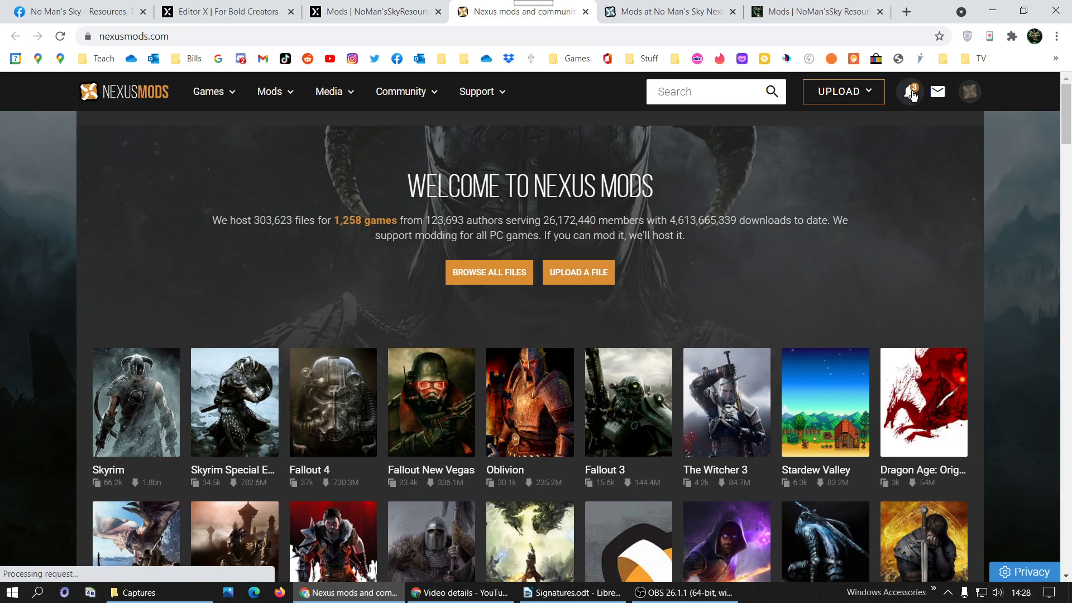
Mark all Nexus Mods notifications as read and close the Nexus Mods home page.
left_click(911, 93)
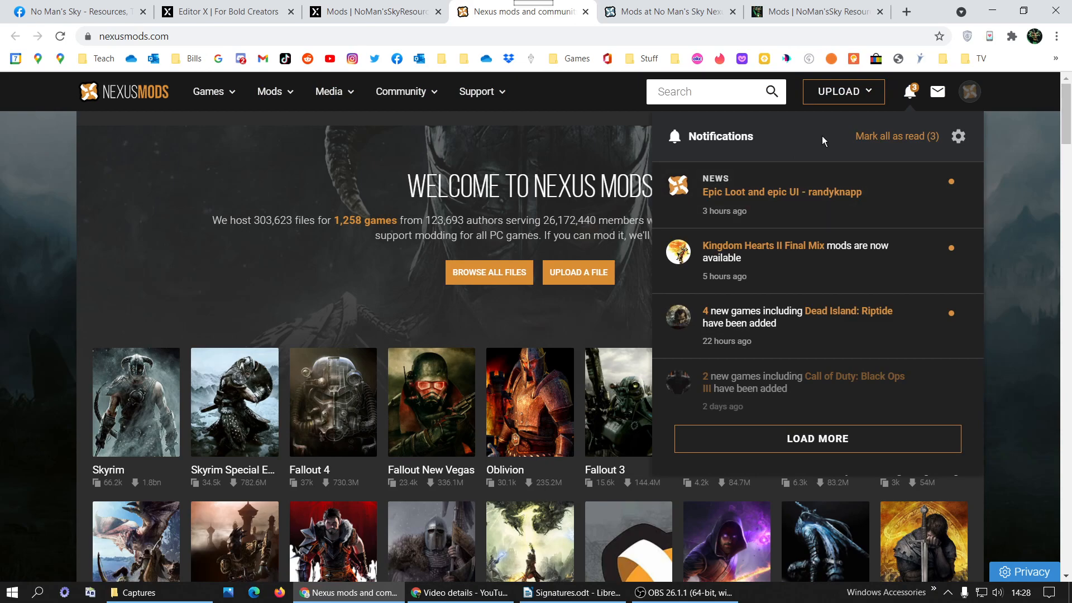
left_click(885, 143)
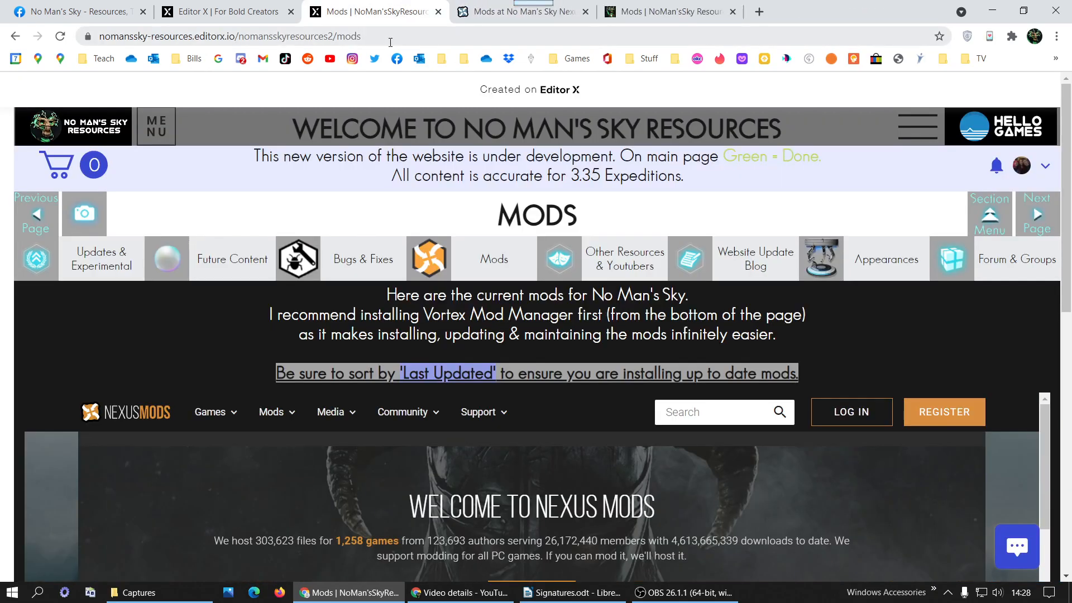
Look over the published Mods page and return to the site's home page.
scroll(418, 448, "down", 3)
scroll(440, 335, "down", 8)
scroll(440, 220, "up", 4)
scroll(424, 221, "up", 8)
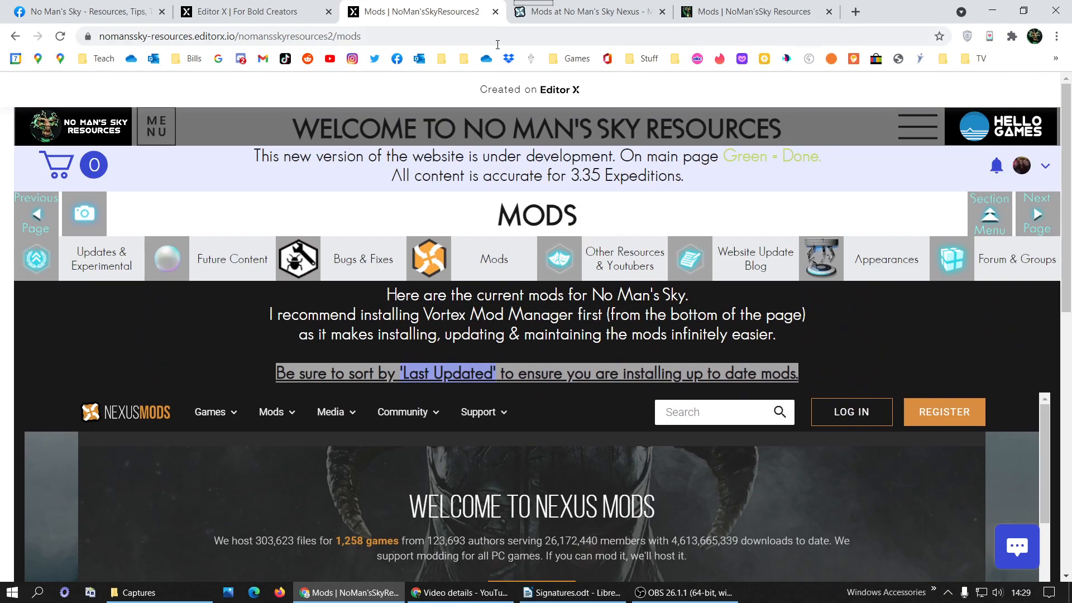
left_click(78, 126)
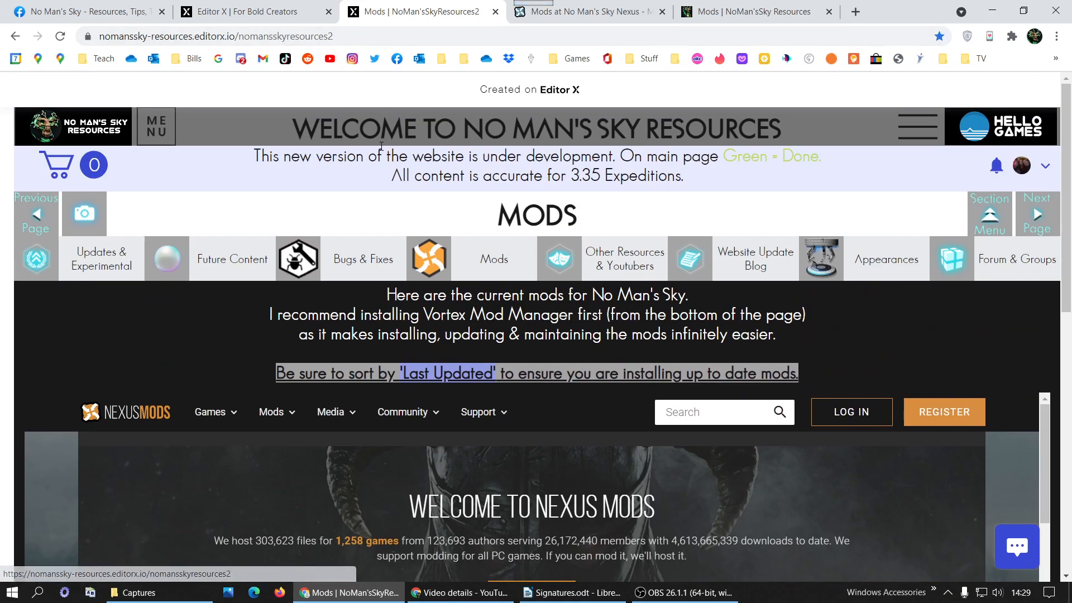
Switch the editor to the Home page, and close the separate Nexus page of No Man's Sky mods.
left_click(270, 16)
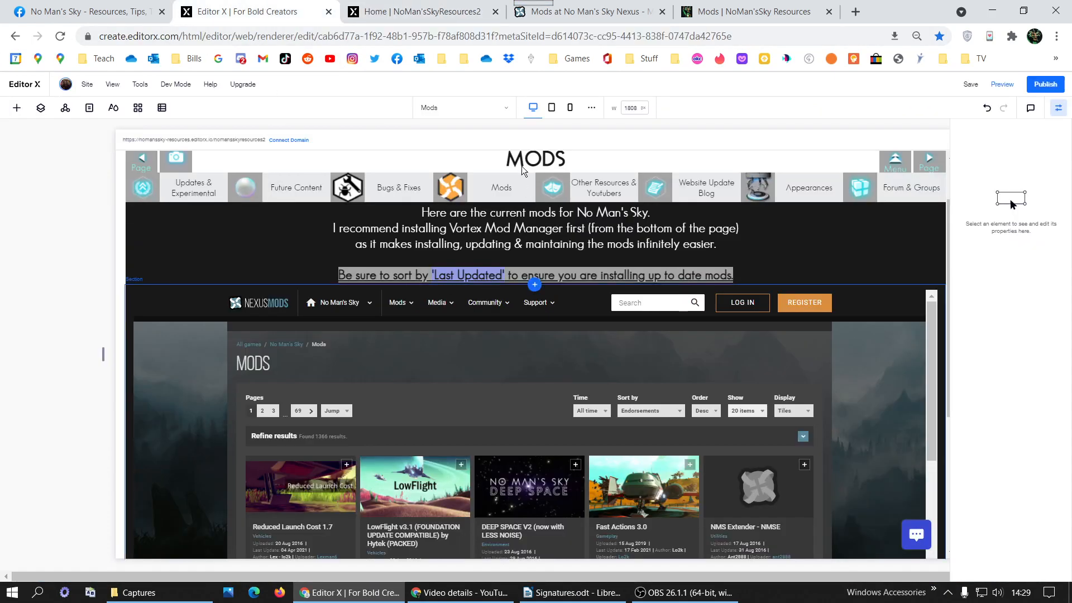
left_click(499, 112)
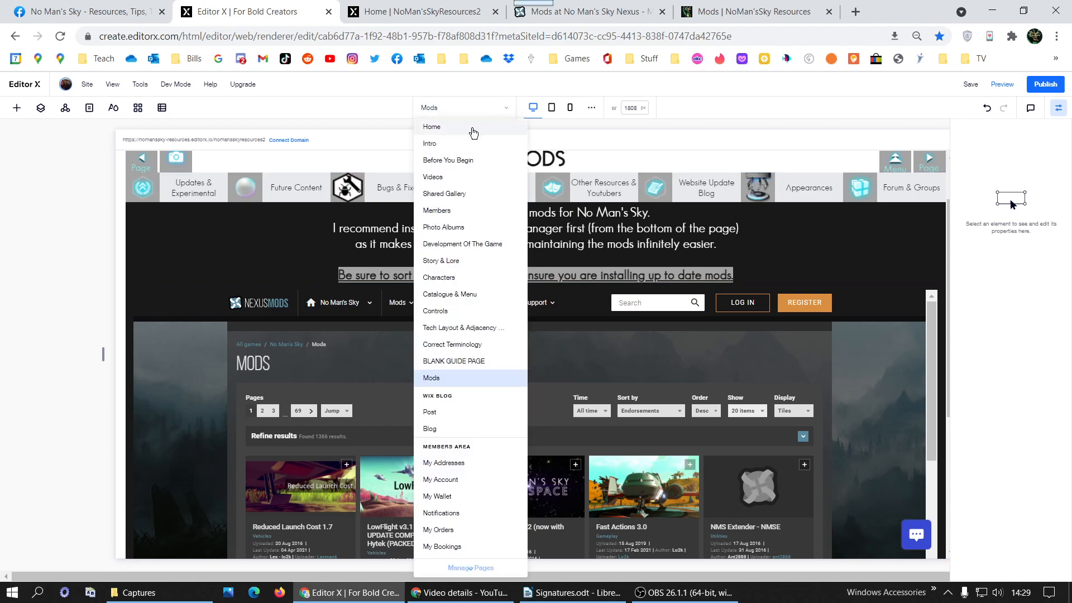
left_click(473, 133)
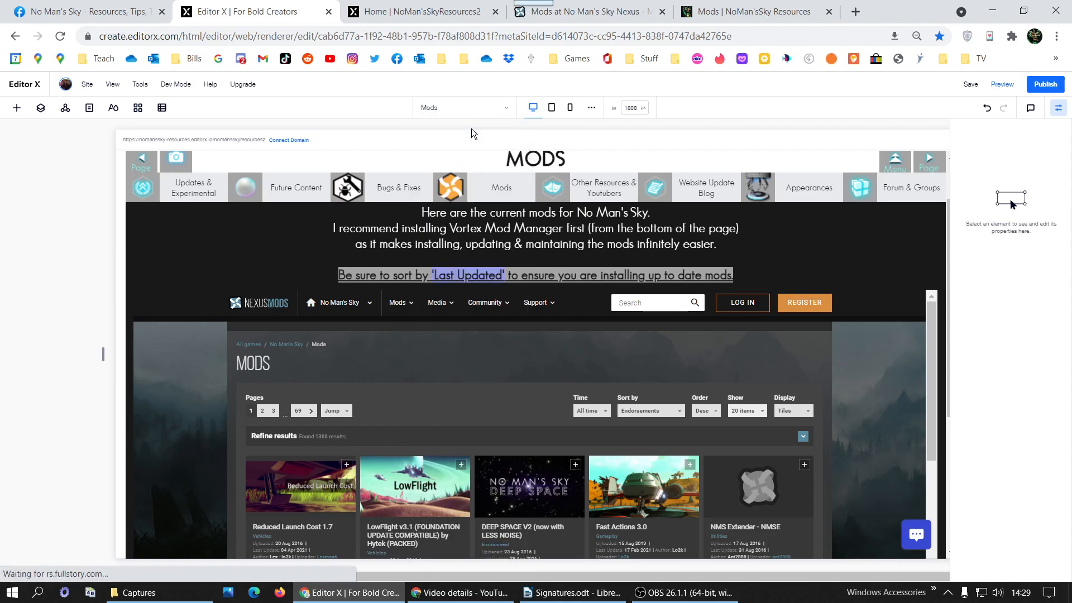
left_click(429, 13)
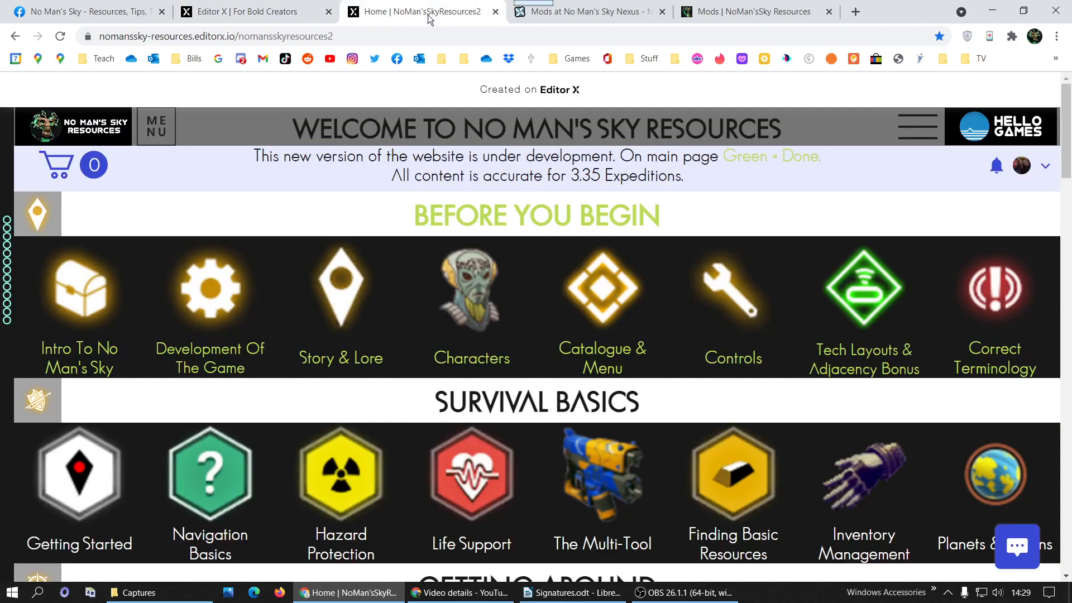
left_click(662, 12)
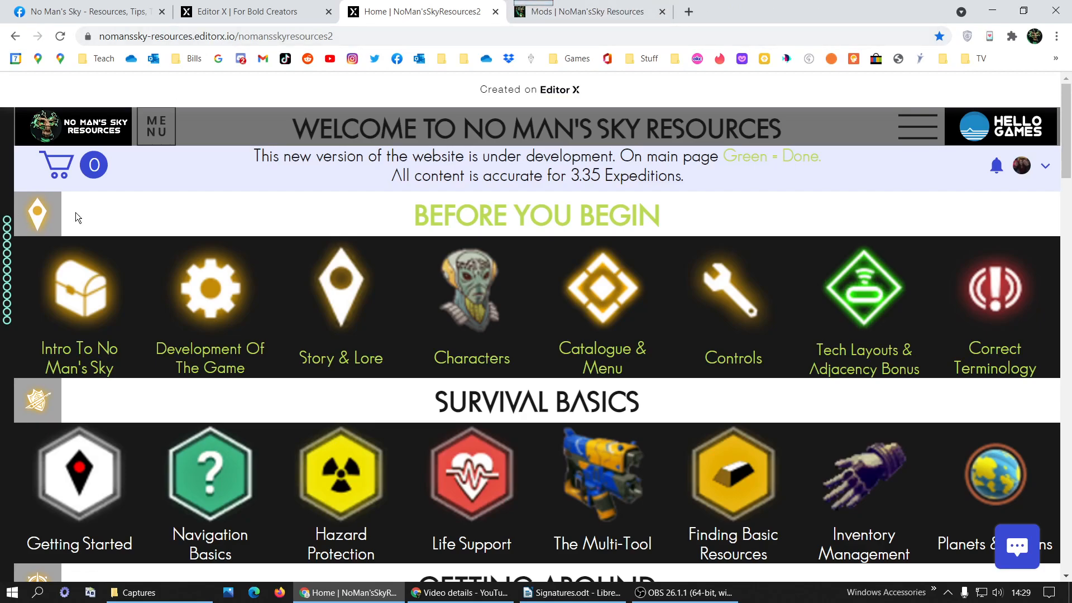
Check the Mods entry under Misc Guides on the live home page, and copy the published Mods page's address.
scroll(473, 425, "down", 20)
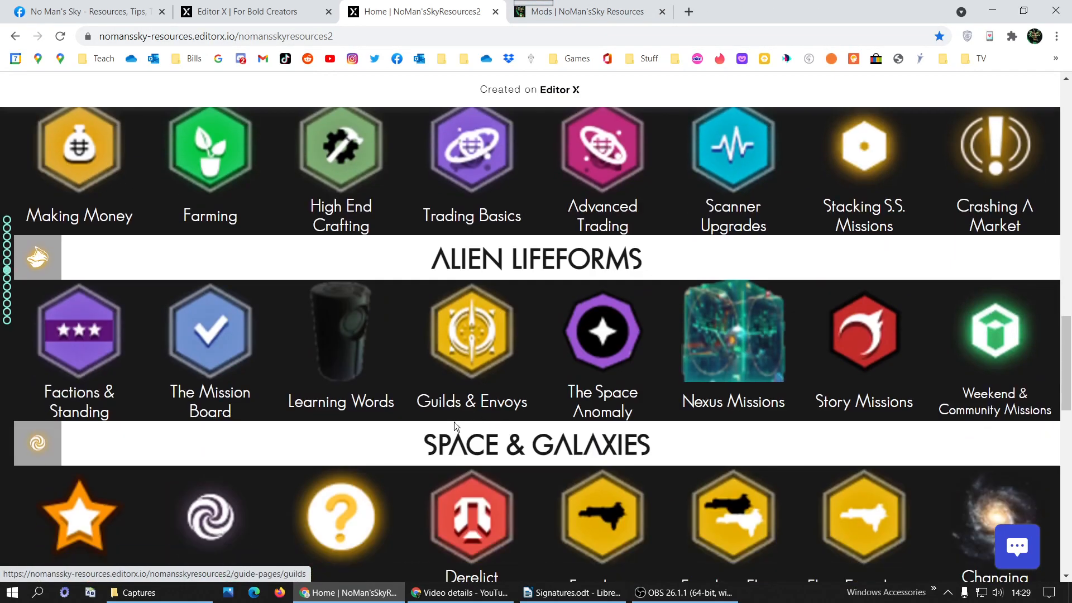
scroll(473, 425, "down", 12)
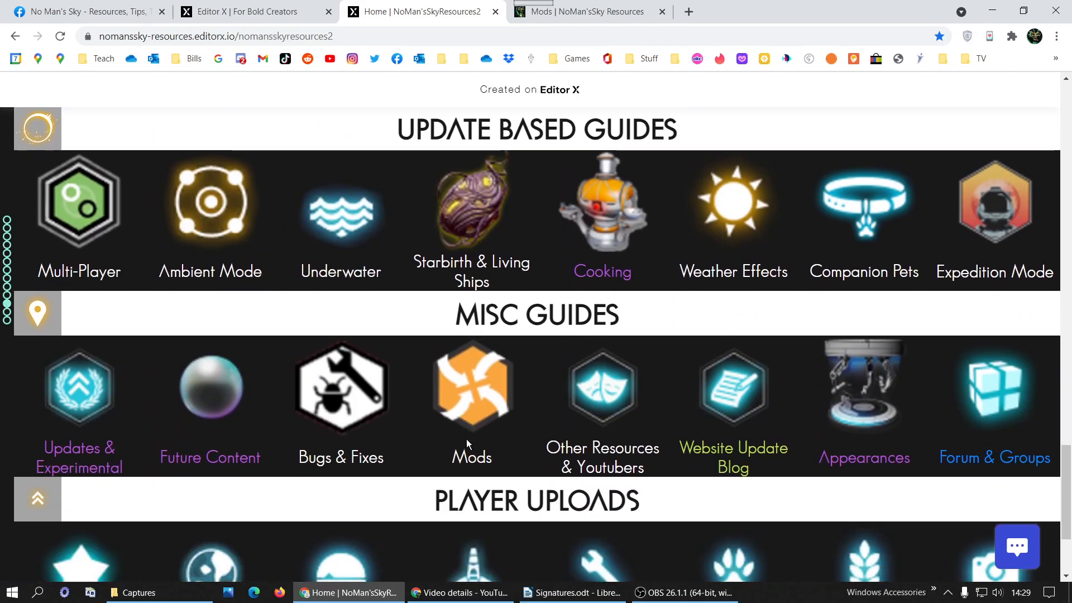
left_click(15, 35)
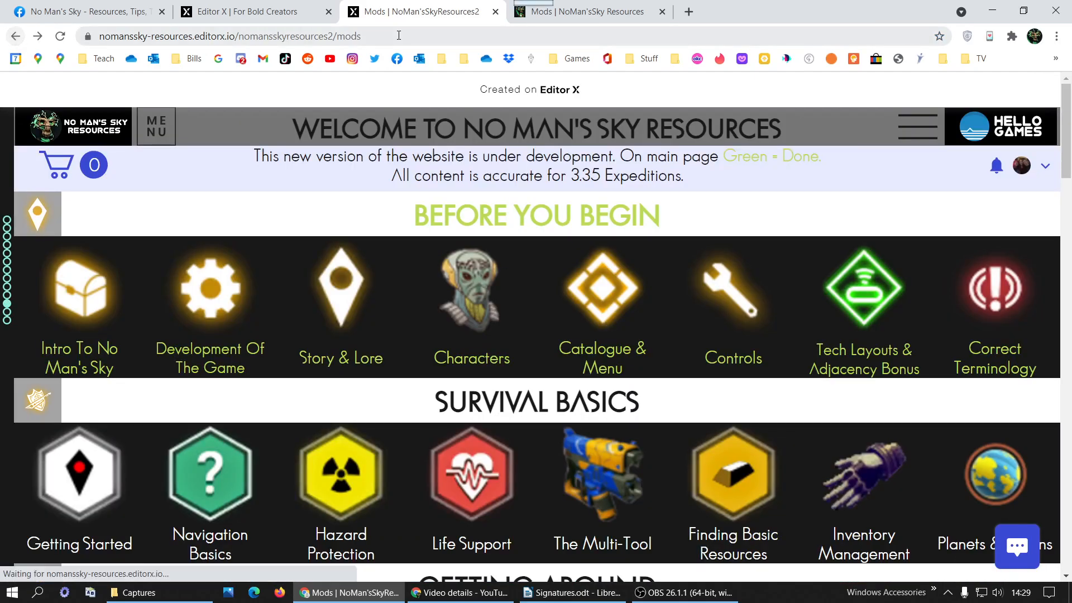
left_click(331, 36)
right_click(331, 36)
left_click(363, 105)
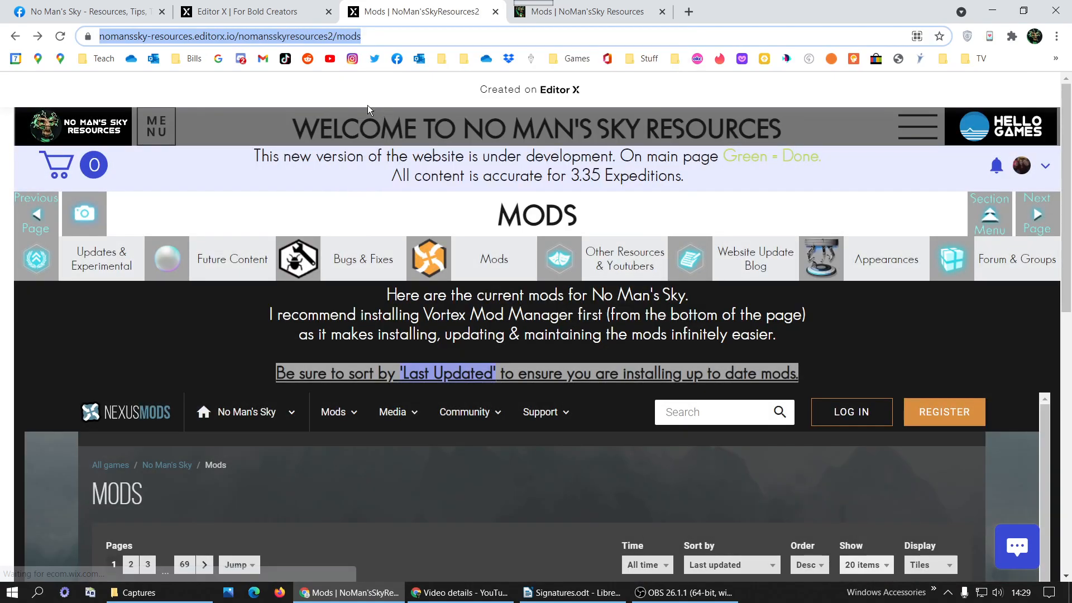
left_click(38, 36)
In the editor's Home page, link the Mods icon under Misc Guides to the Mods page.
left_click(252, 11)
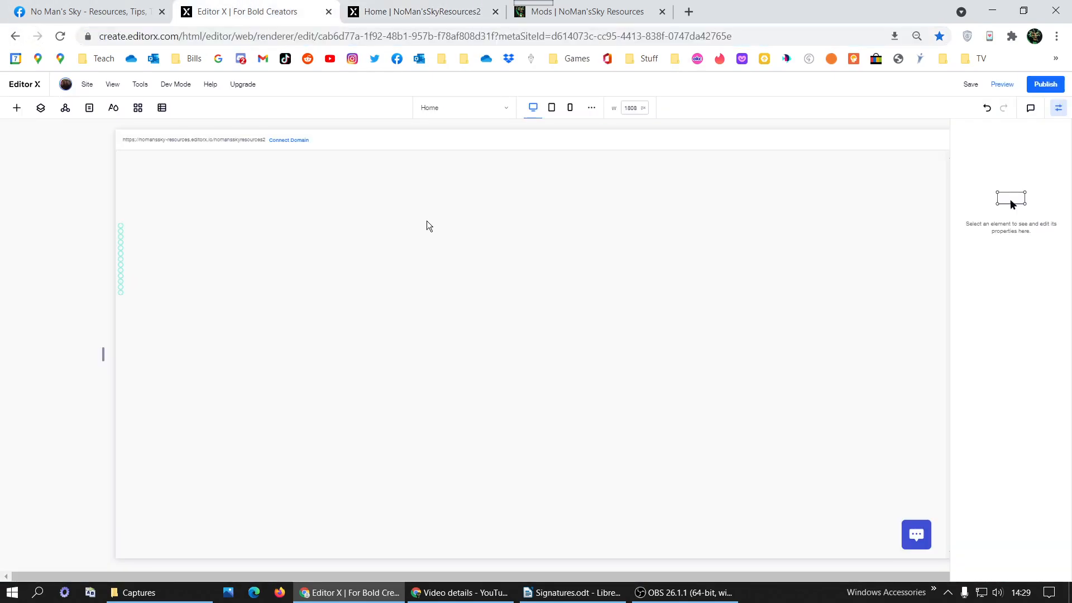
scroll(521, 344, "down", 15)
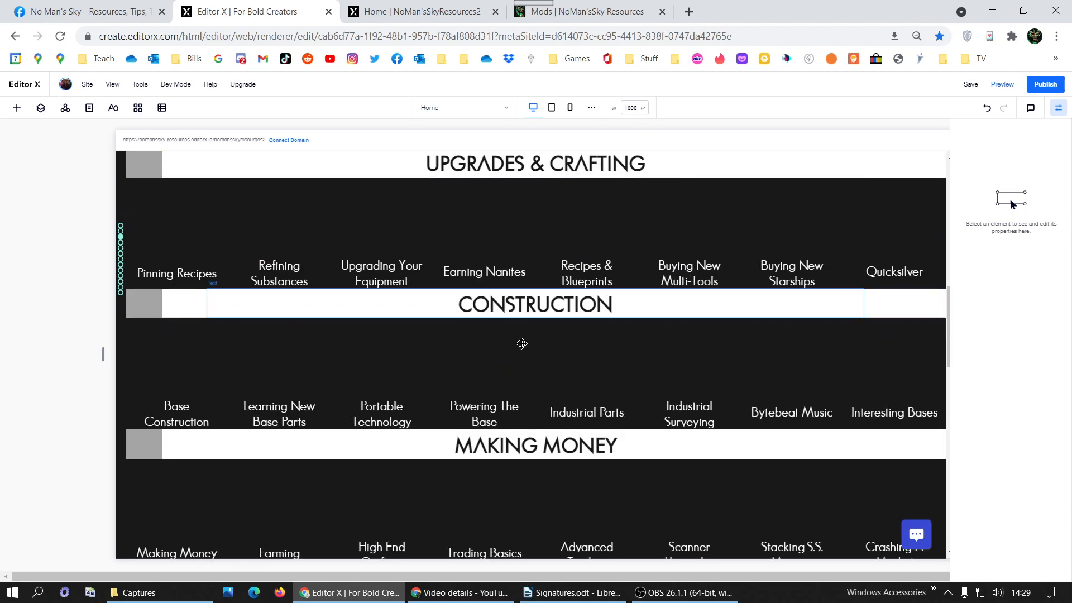
scroll(521, 344, "down", 8)
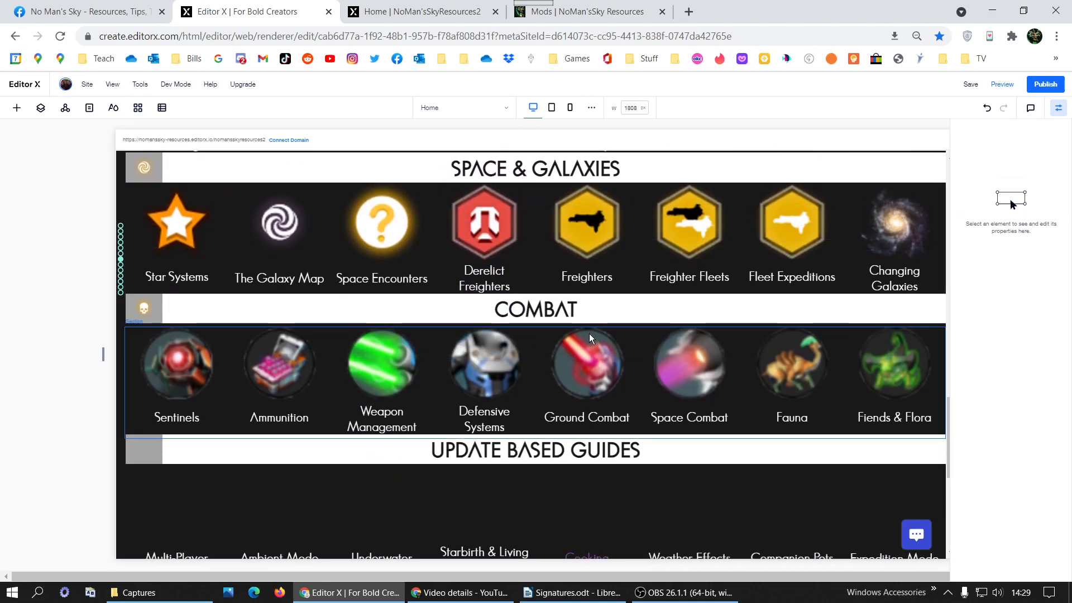
scroll(600, 262, "down", 3)
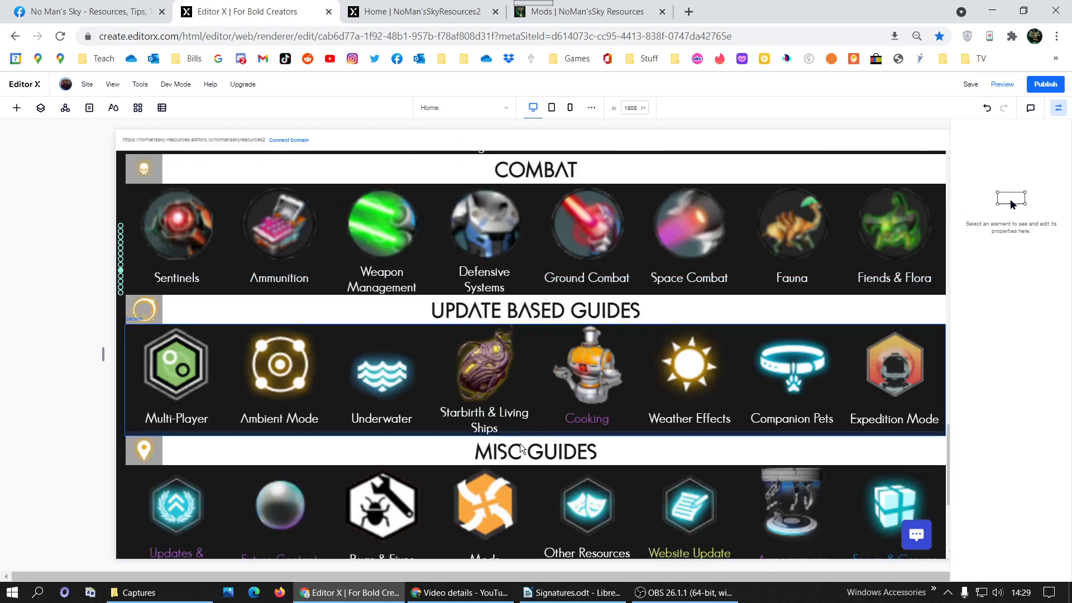
scroll(644, 466, "down", 3)
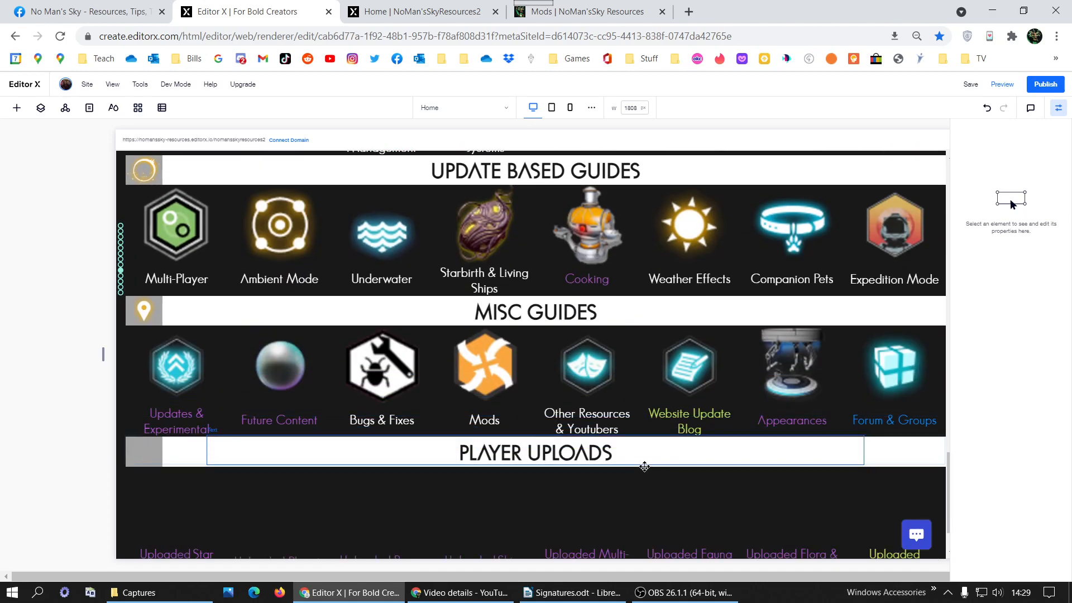
left_click(495, 382)
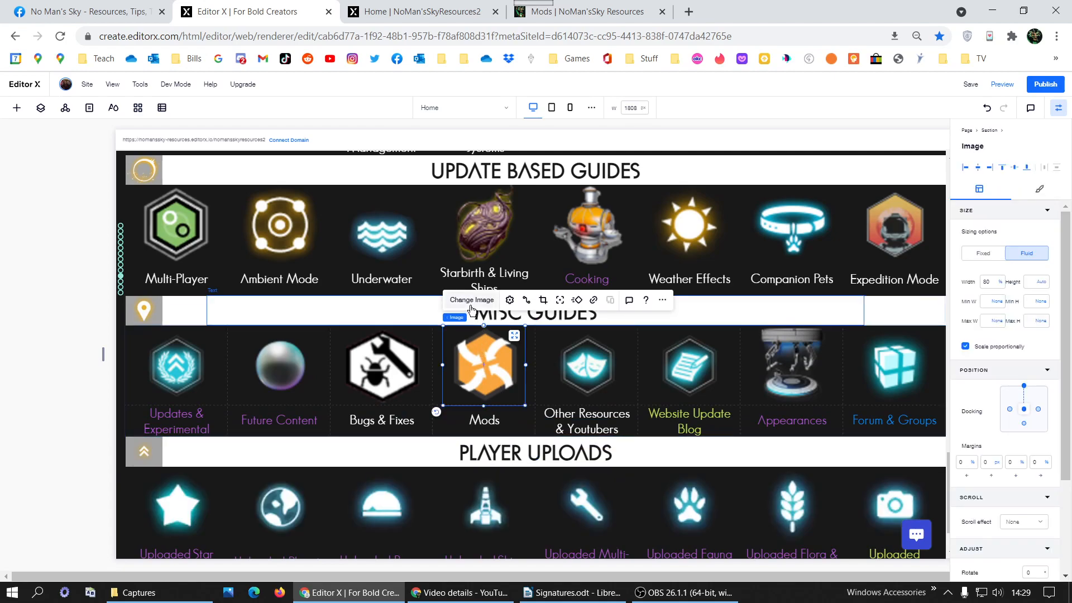
left_click(593, 300)
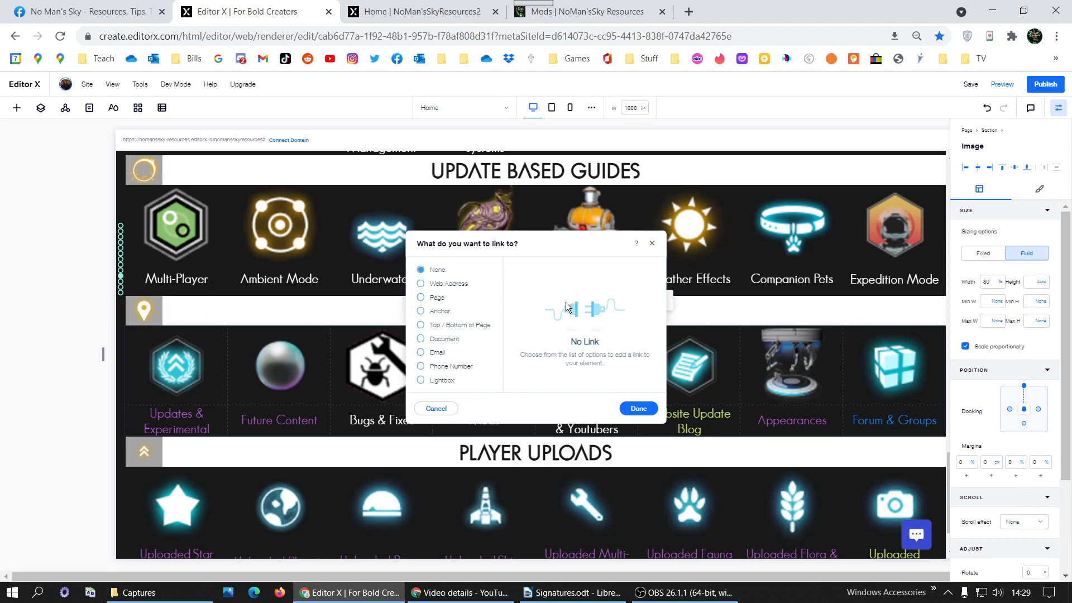
left_click(429, 301)
left_click(555, 279)
scroll(573, 447, "down", 3)
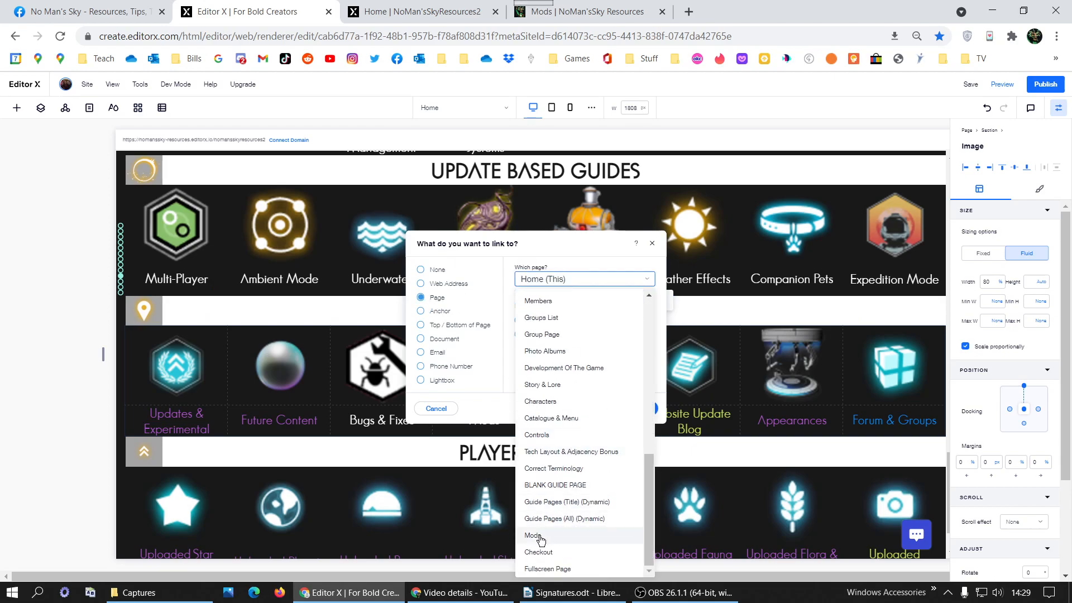
left_click(535, 536)
left_click(631, 410)
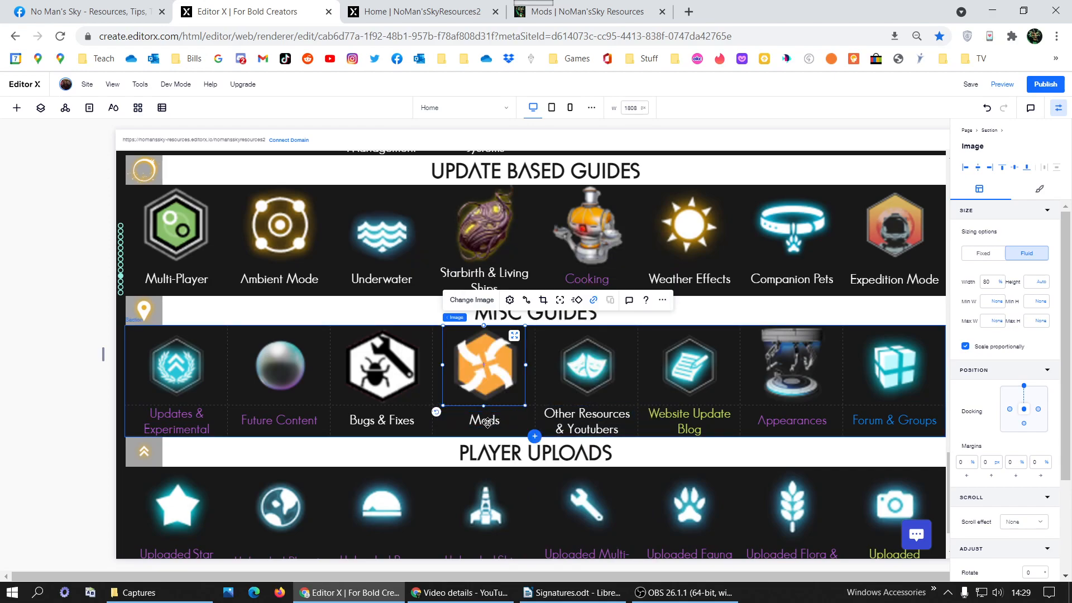
Link the Mods text label under the icon to the Mods page, opening in the current window.
double_click(488, 423)
left_click(440, 383)
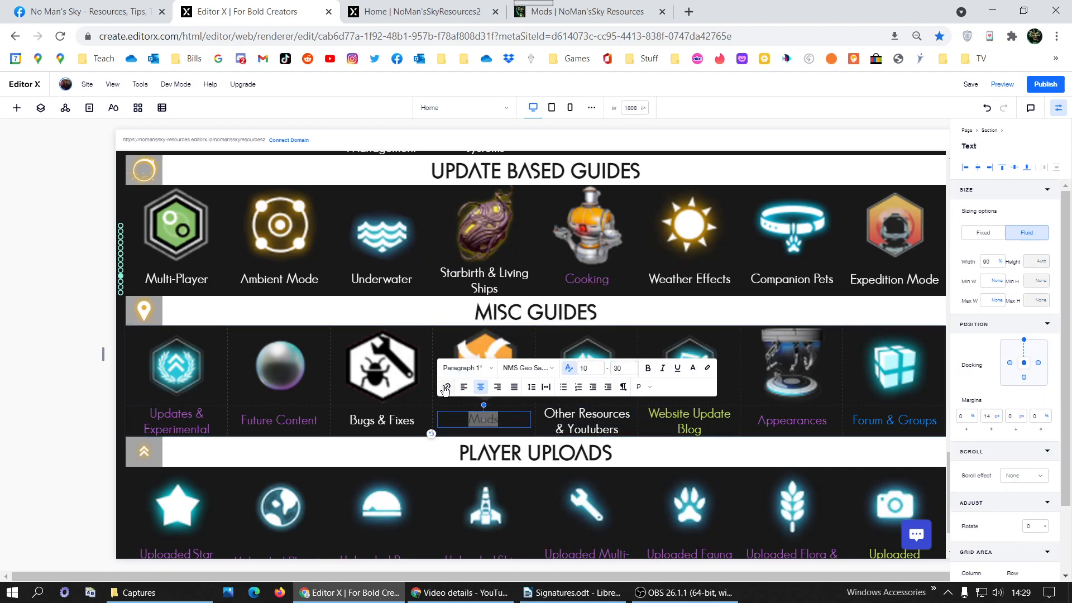
left_click(427, 298)
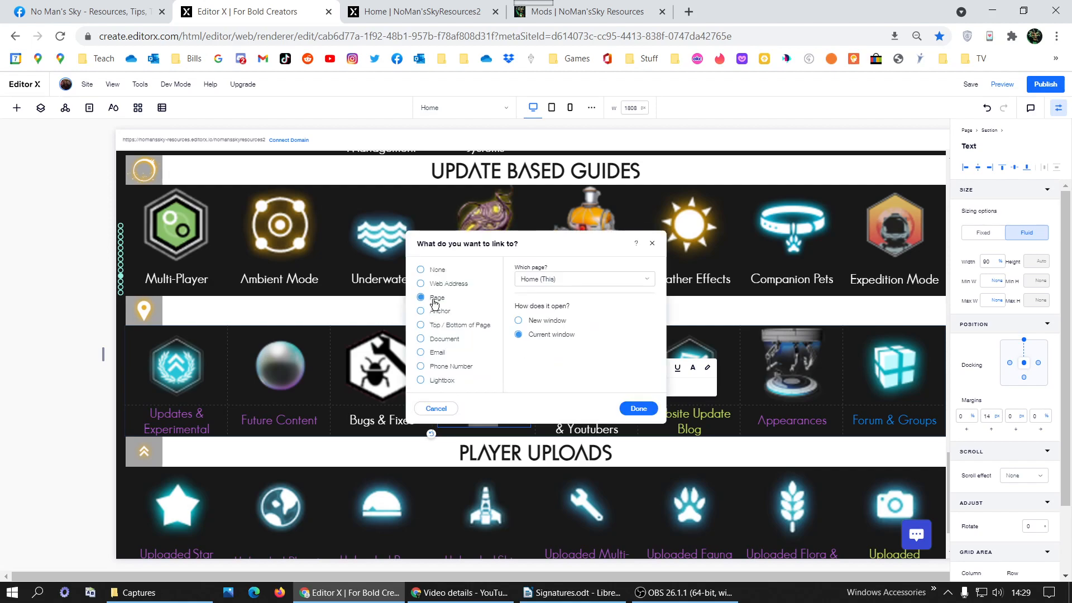
left_click(579, 279)
scroll(575, 391, "down", 5)
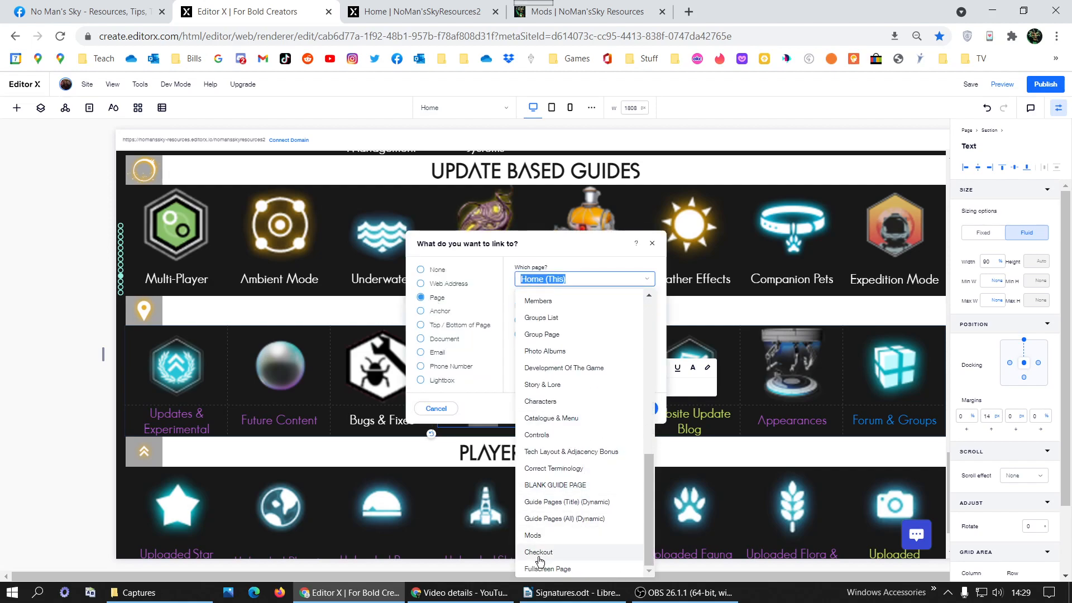
left_click(532, 536)
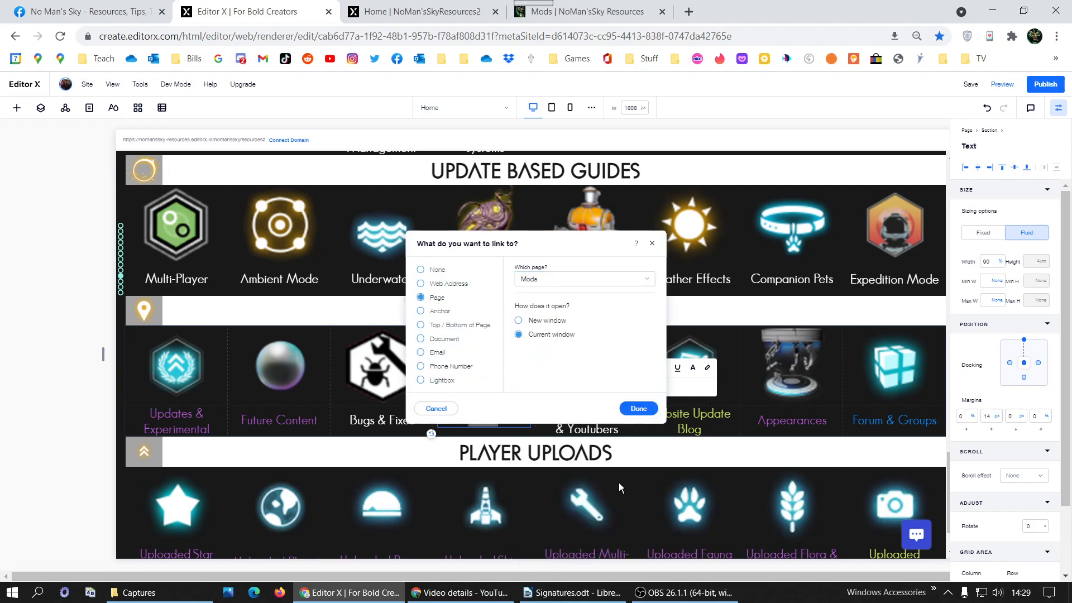
left_click(640, 409)
Remove the underline from the linked Mods label.
double_click(505, 420)
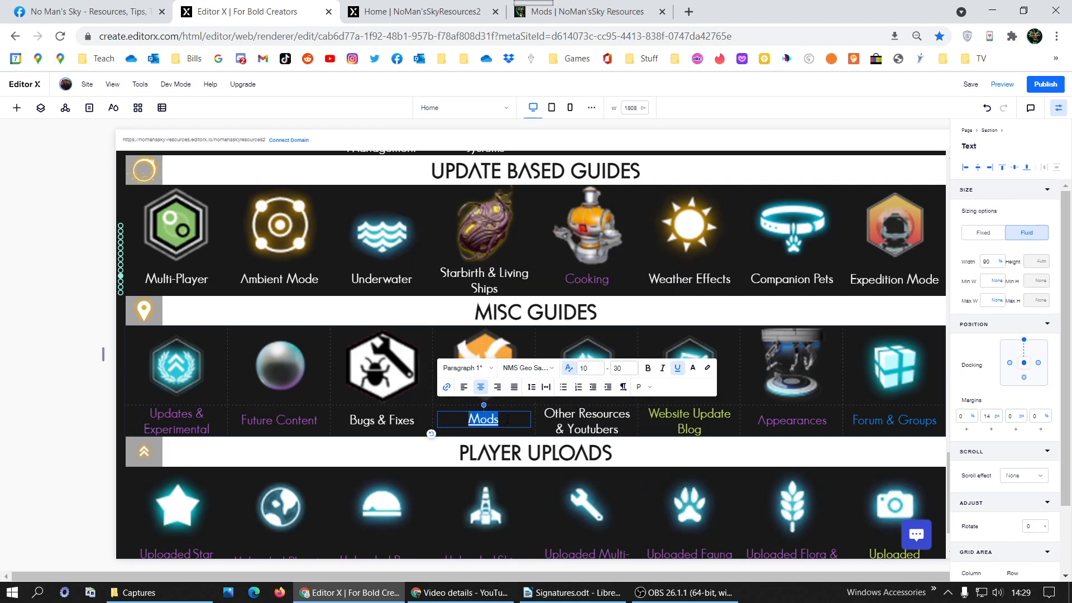
left_click(679, 369)
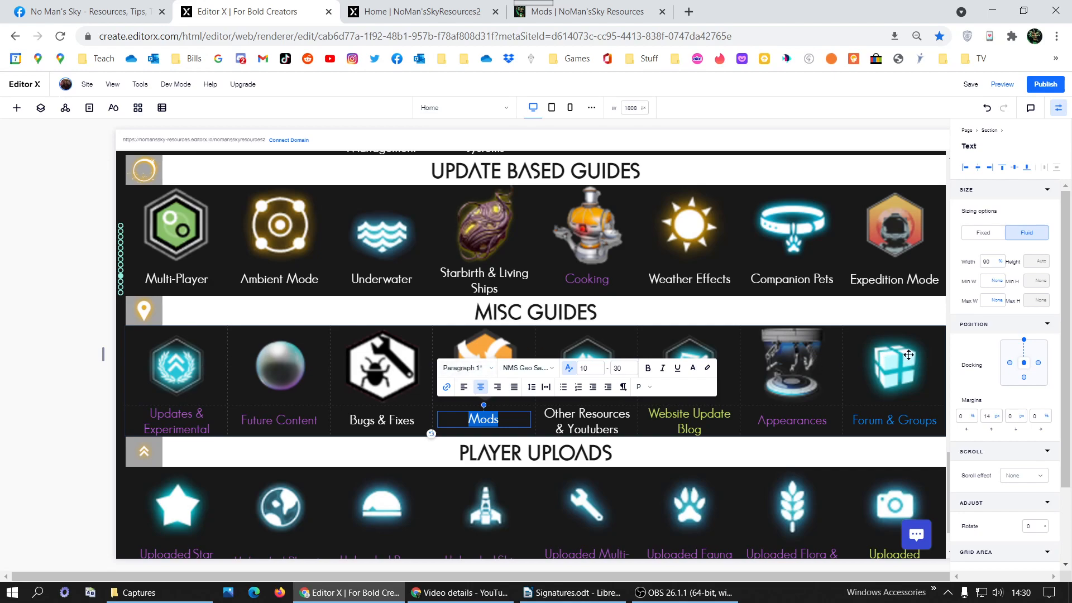
left_click(526, 312)
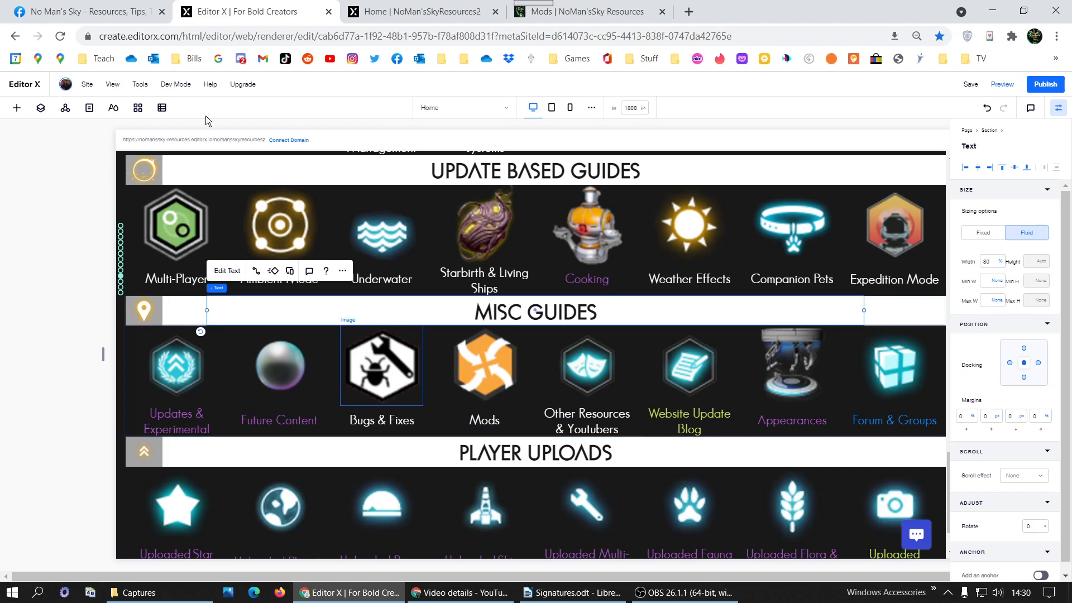
Open the Guide Pages collection in the Content Manager and locate the MODS entry.
left_click(162, 108)
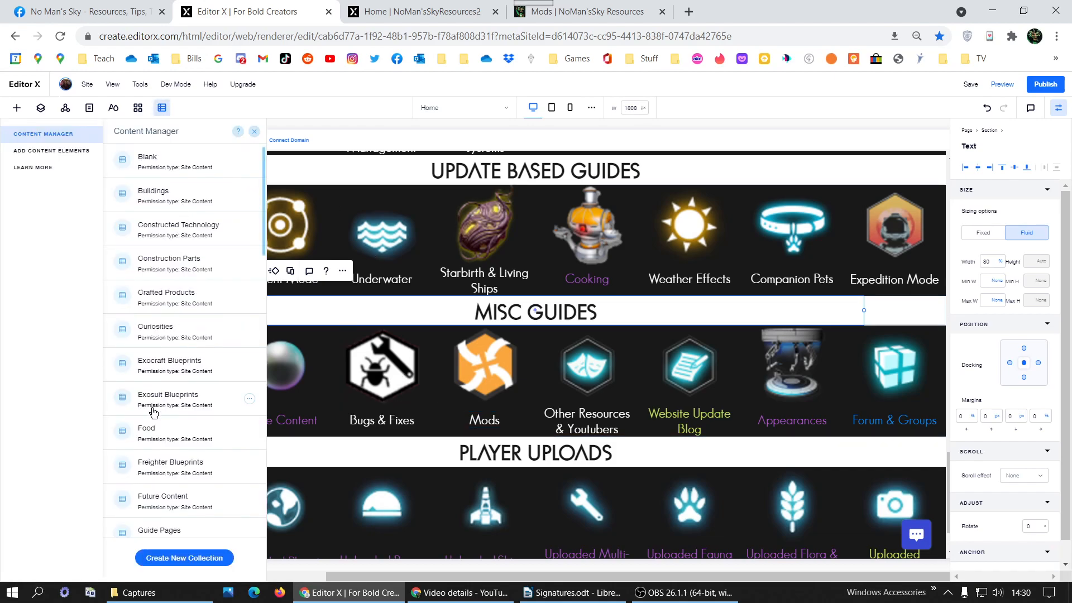
scroll(179, 456, "down", 3)
left_click(167, 391)
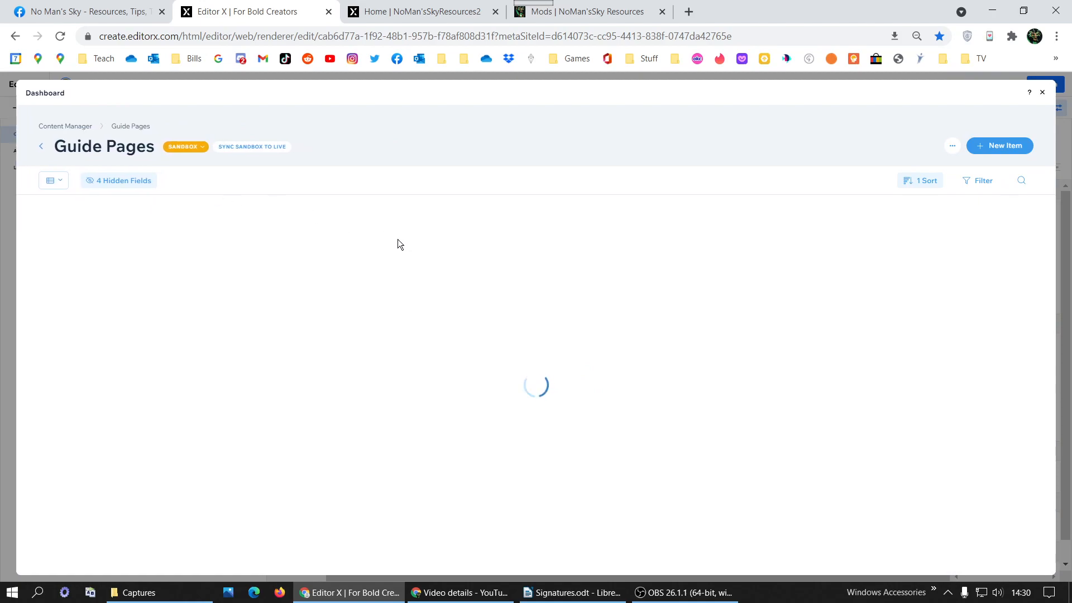
scroll(438, 290, "down", 10)
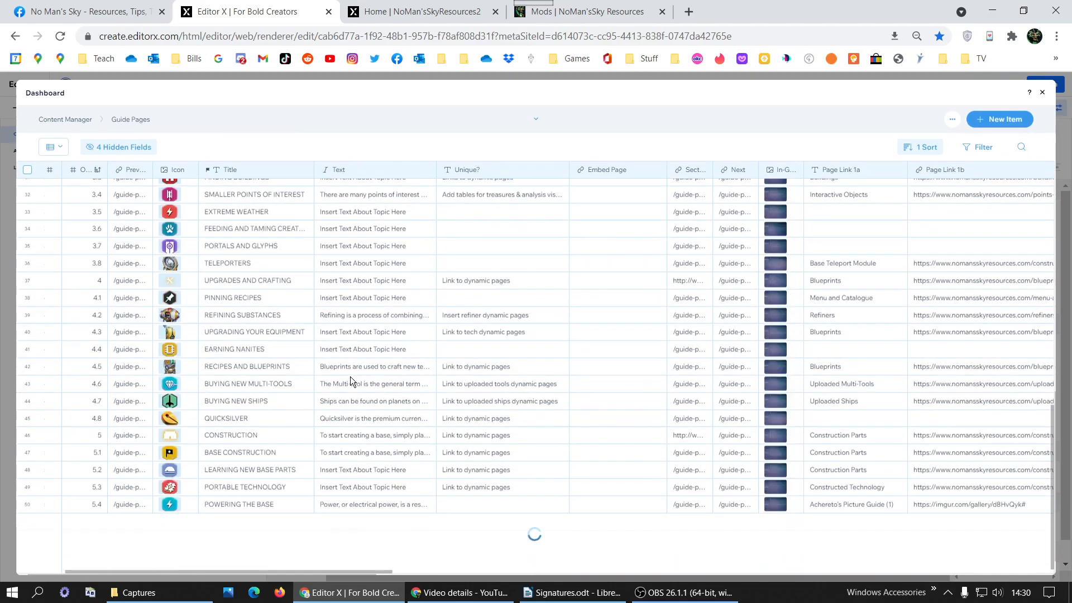
scroll(352, 375, "down", 6)
scroll(354, 376, "down", 10)
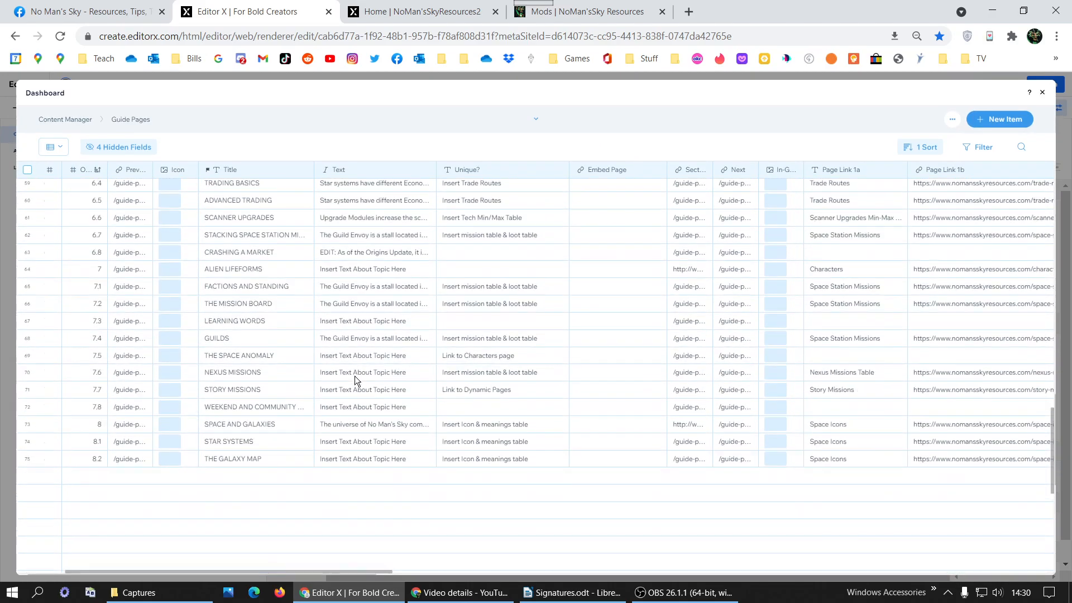
scroll(355, 378, "down", 1)
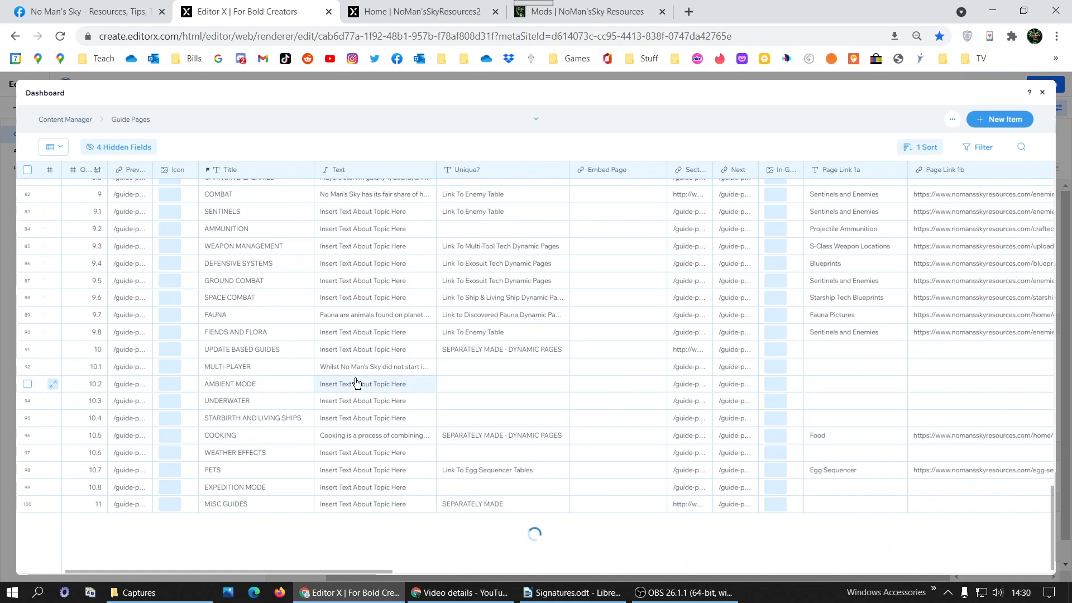
scroll(355, 383, "down", 3)
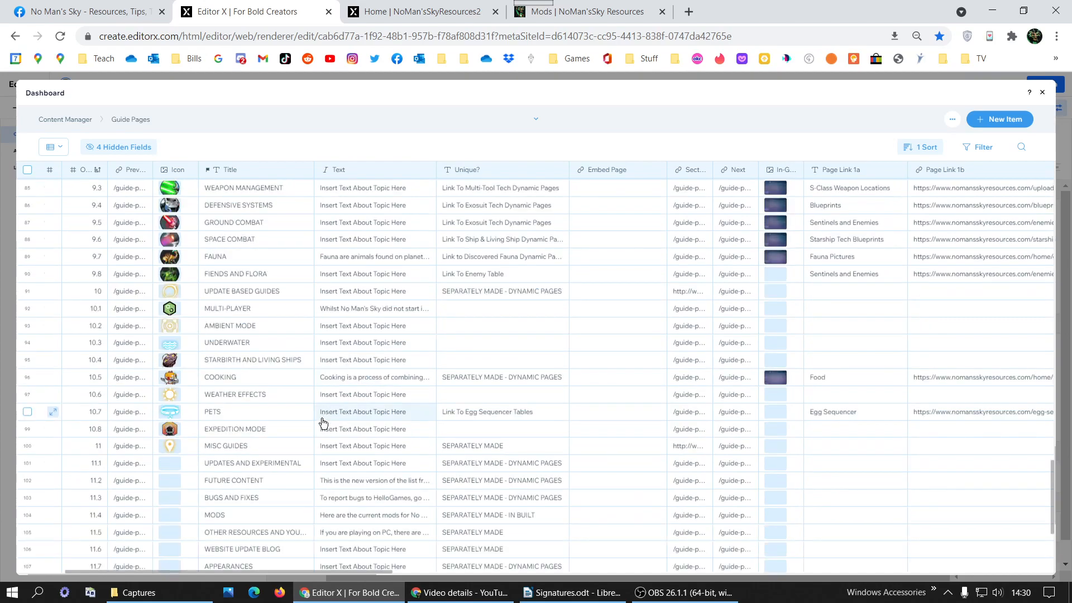
scroll(320, 417, "down", 1)
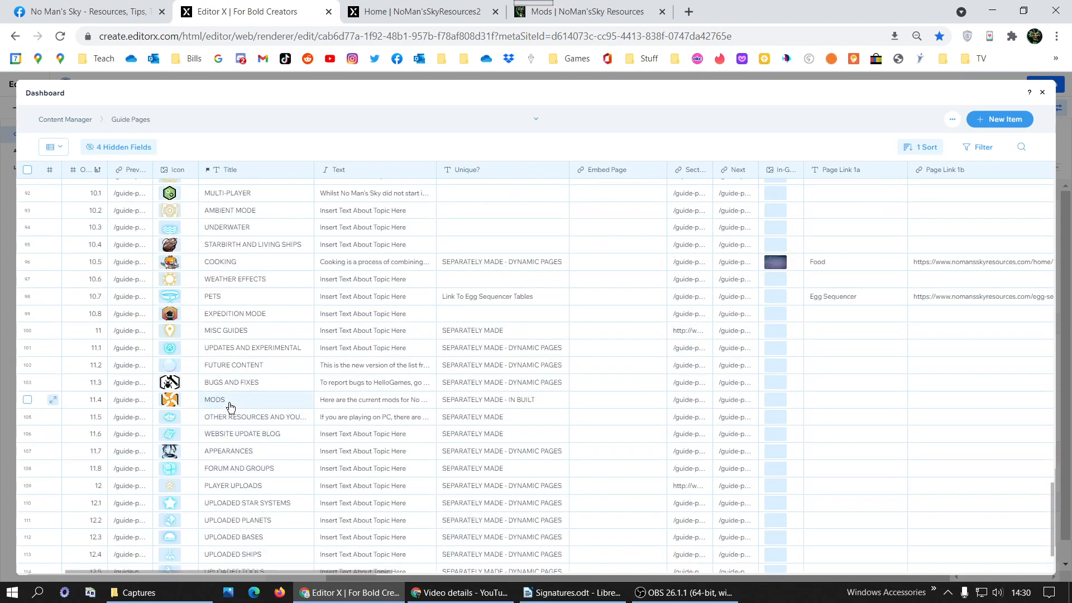
Paste the full mods page URL as the previous link of Other Resources and the next link of Bugs and Fixes.
left_click(137, 418)
double_click(137, 419)
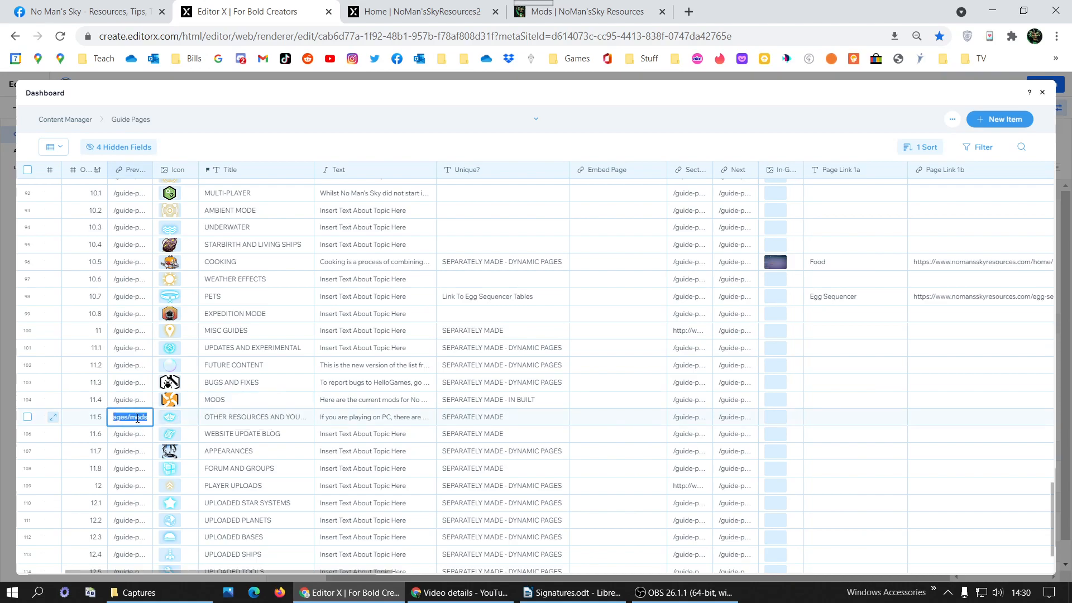
key("ctrl+v")
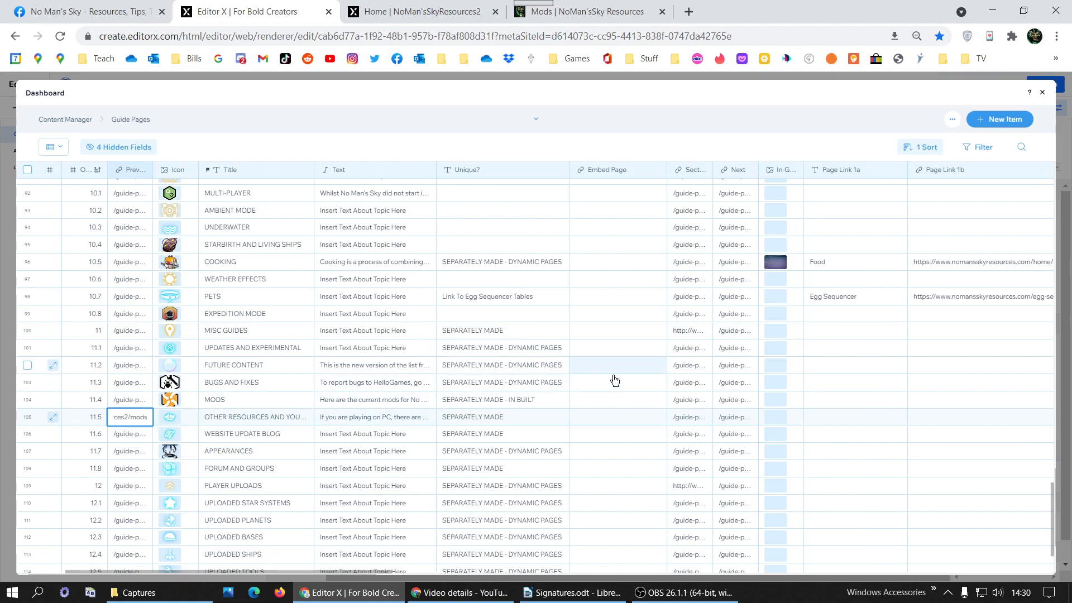
left_click(736, 380)
triple_click(732, 381)
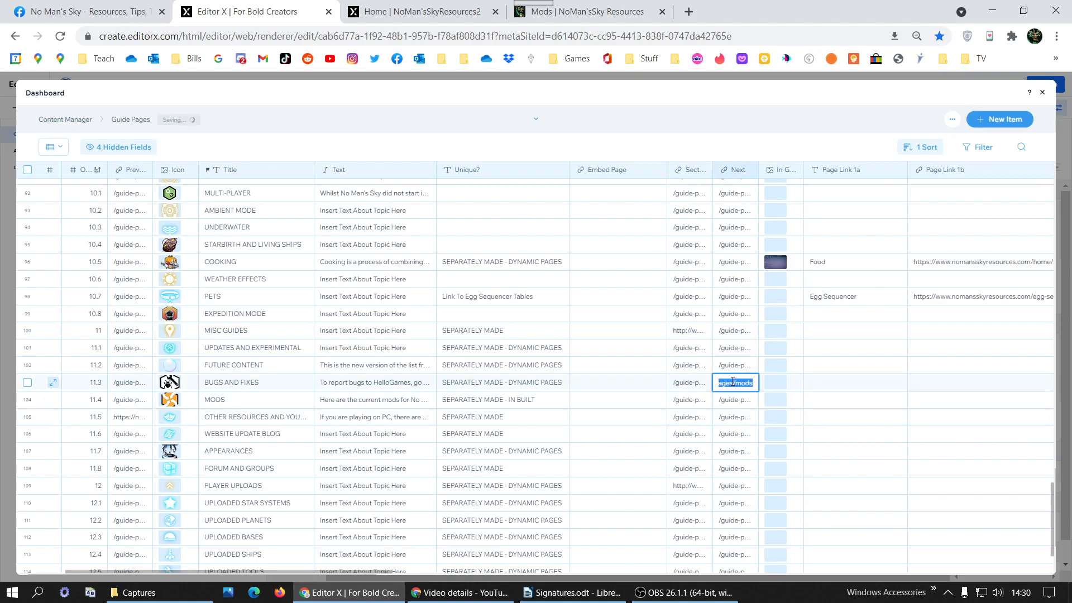
key("ctrl+v")
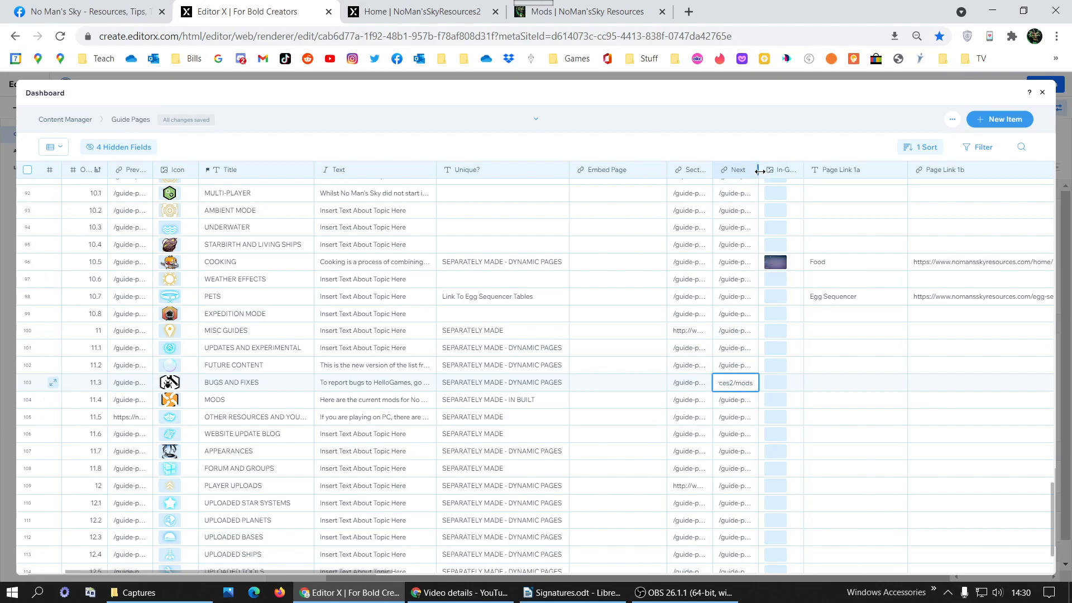
left_click_drag(758, 170, 922, 191)
left_click(843, 381)
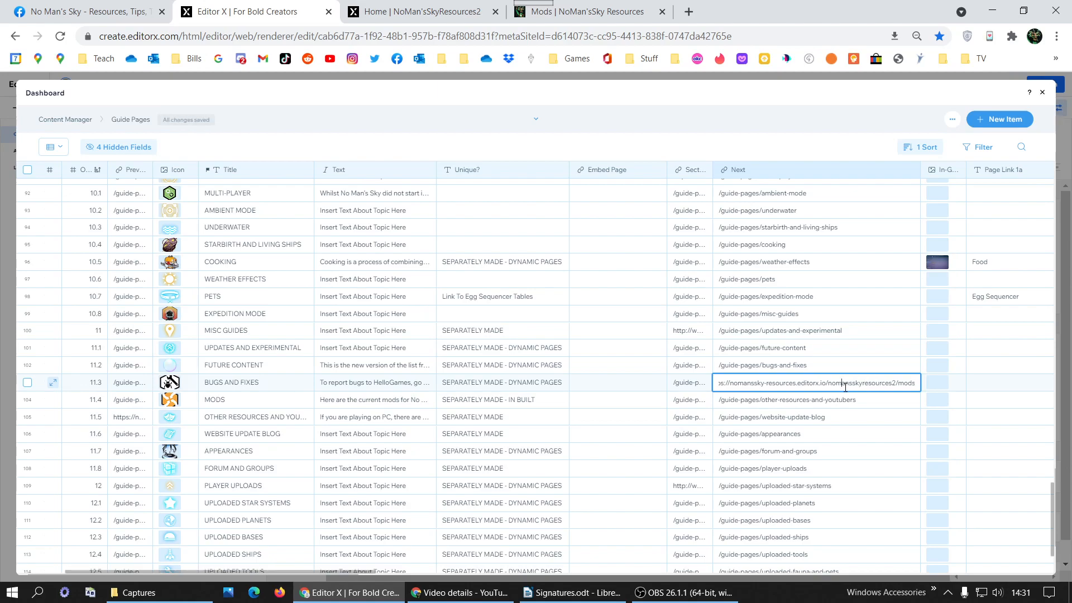
left_click_drag(789, 381, 696, 383)
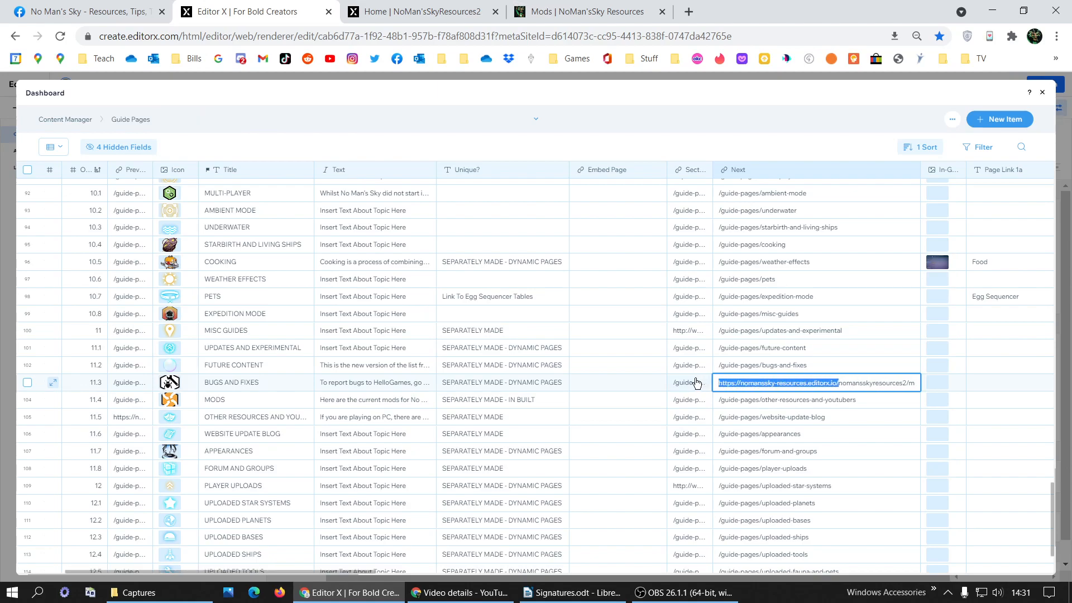
type("www.nomansskyresources/mods")
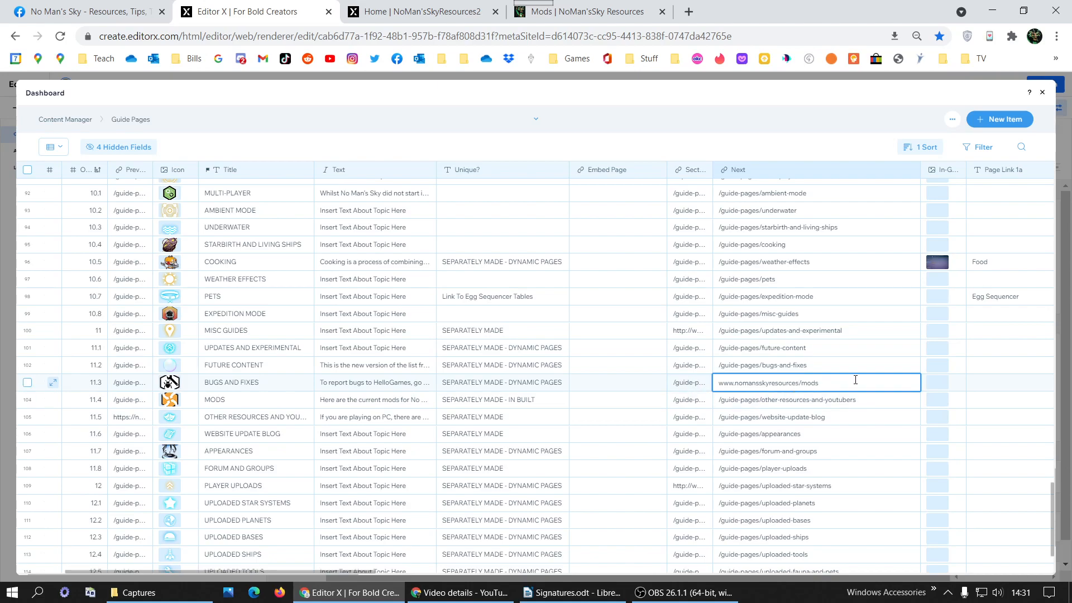
Shorten the Bugs and Fixes next link to /mods and copy it.
left_click_drag(856, 381, 688, 392)
left_click(808, 383)
left_click_drag(799, 383, 677, 383)
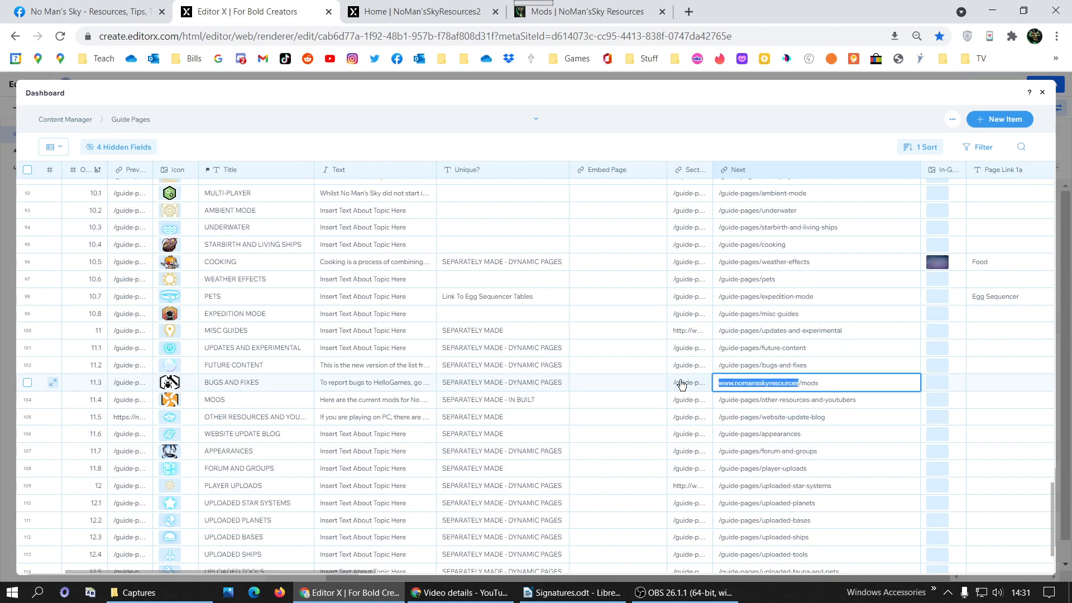
key("BackSpace")
double_click(752, 380)
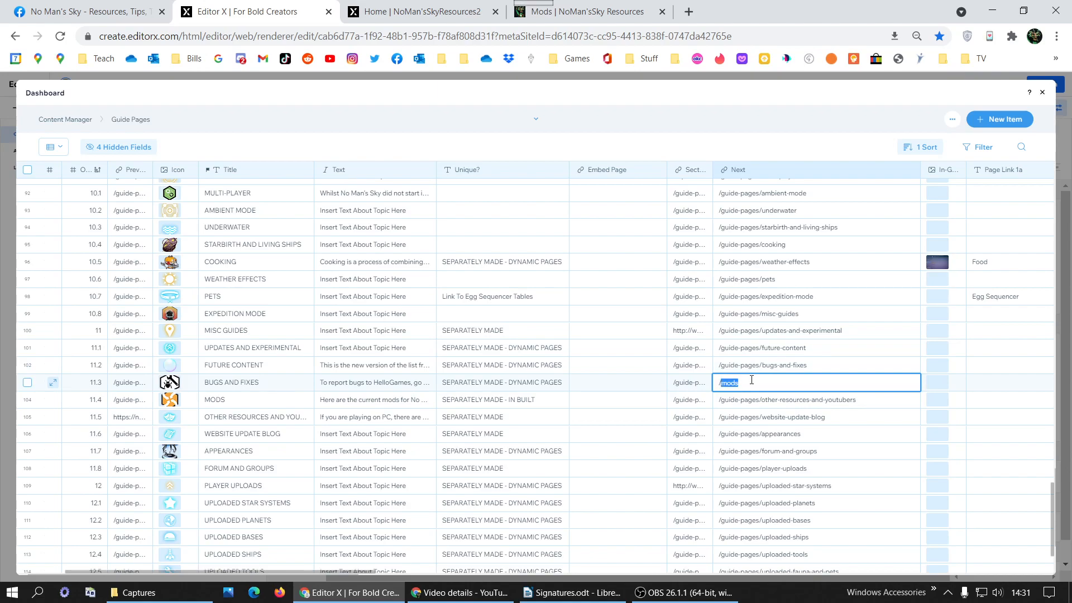
left_click_drag(753, 382, 562, 385)
key("ctrl+c")
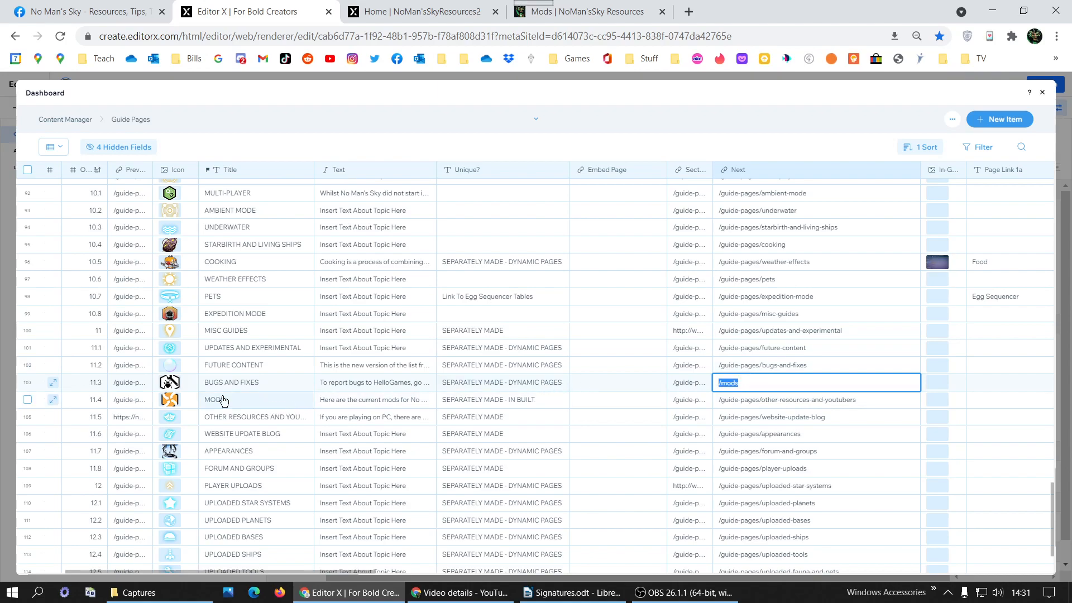
Set the previous link of the Other Resources and Youtubers row to /mods.
double_click(126, 423)
double_click(136, 420)
key("ctrl+v")
left_click(136, 430)
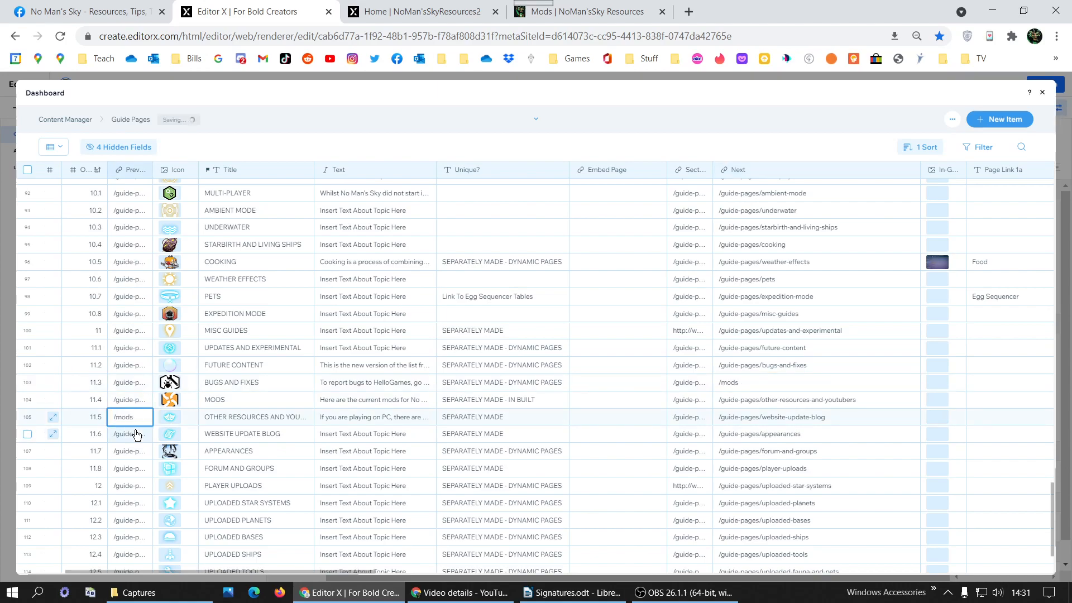
left_click(267, 400)
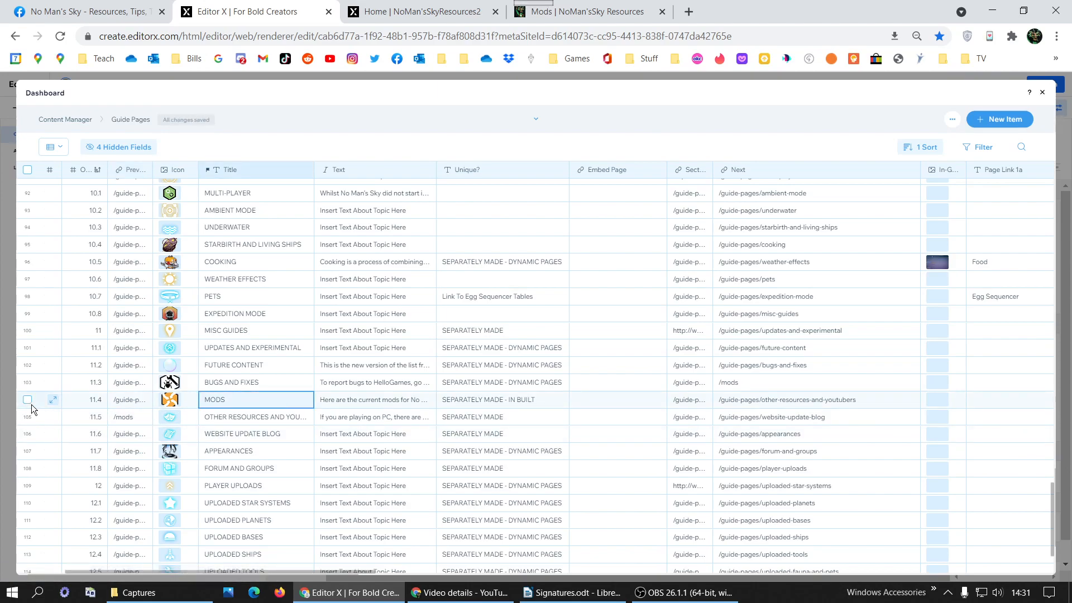
Check the order of the Misc Guides icons on the published home page for matching them to the section link columns.
left_click_drag(267, 573, 260, 291)
left_click_drag(327, 571, 980, 480)
left_click(979, 480)
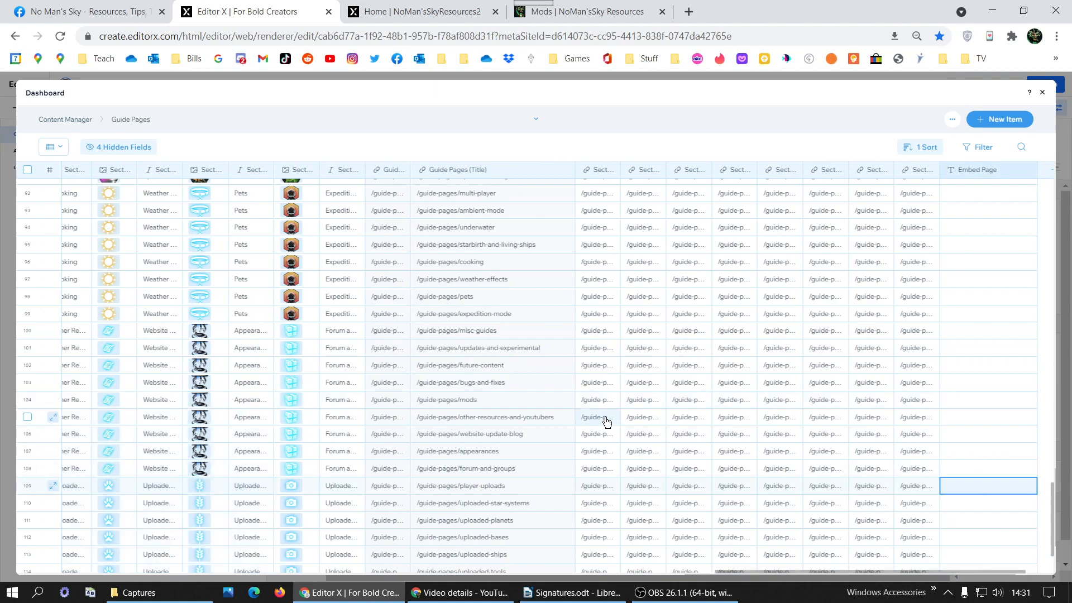
left_click(603, 316)
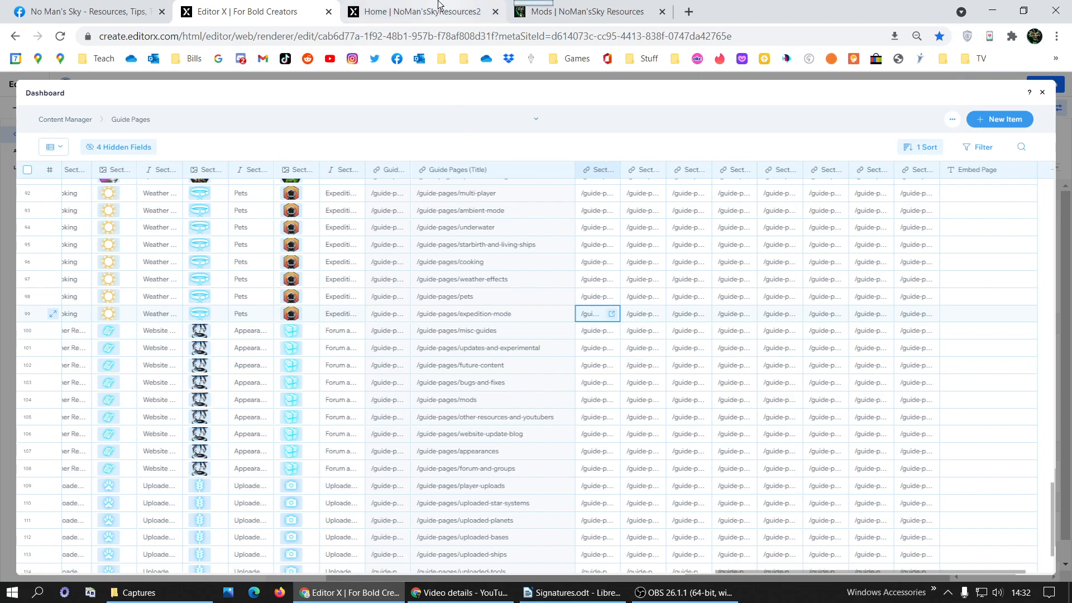
left_click(418, 12)
scroll(270, 394, "down", 8)
scroll(269, 394, "down", 20)
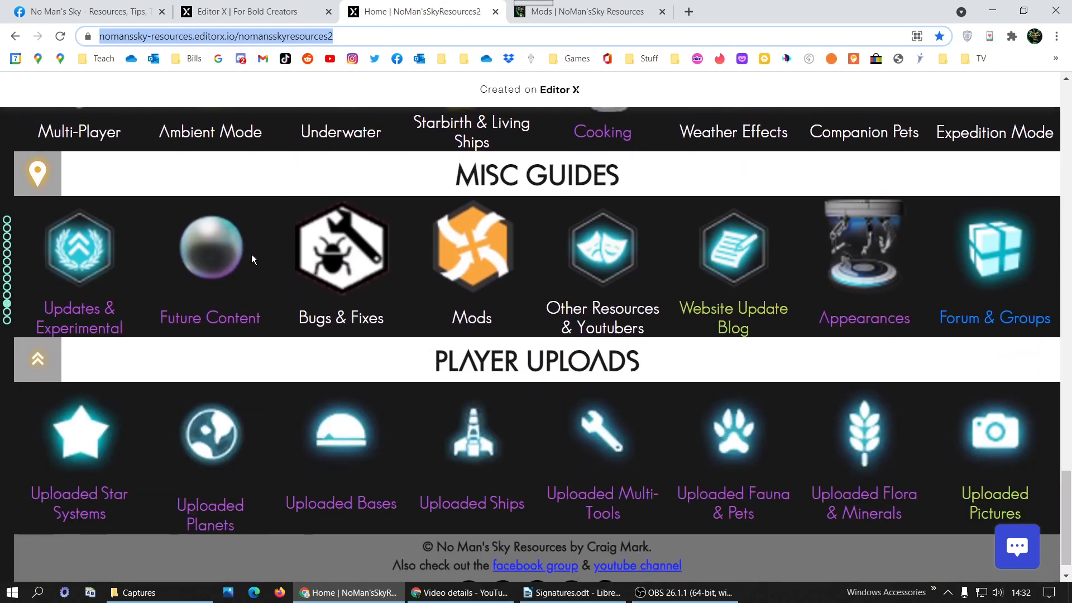
left_click(215, 12)
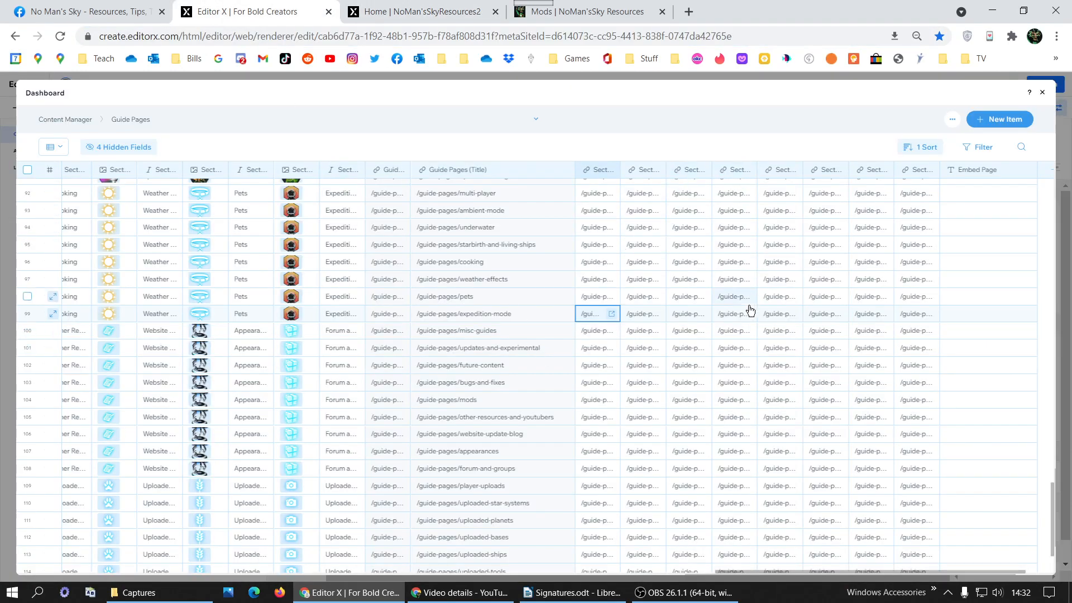
Set the fourth section link to /mods in every Misc Guides row, from misc-guides through forum-and-groups.
left_click(735, 347)
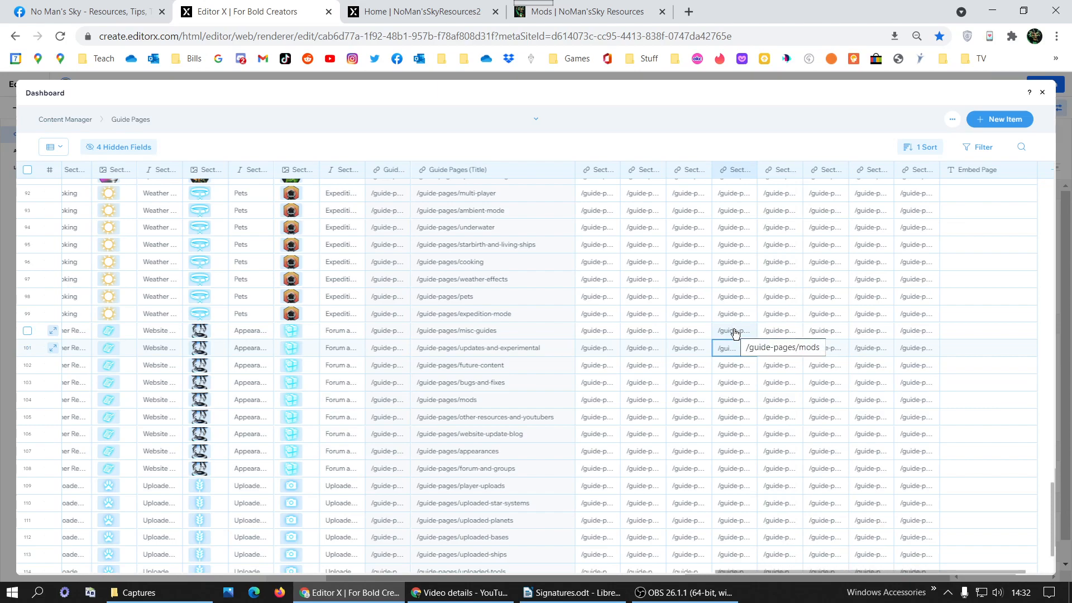
left_click(735, 332)
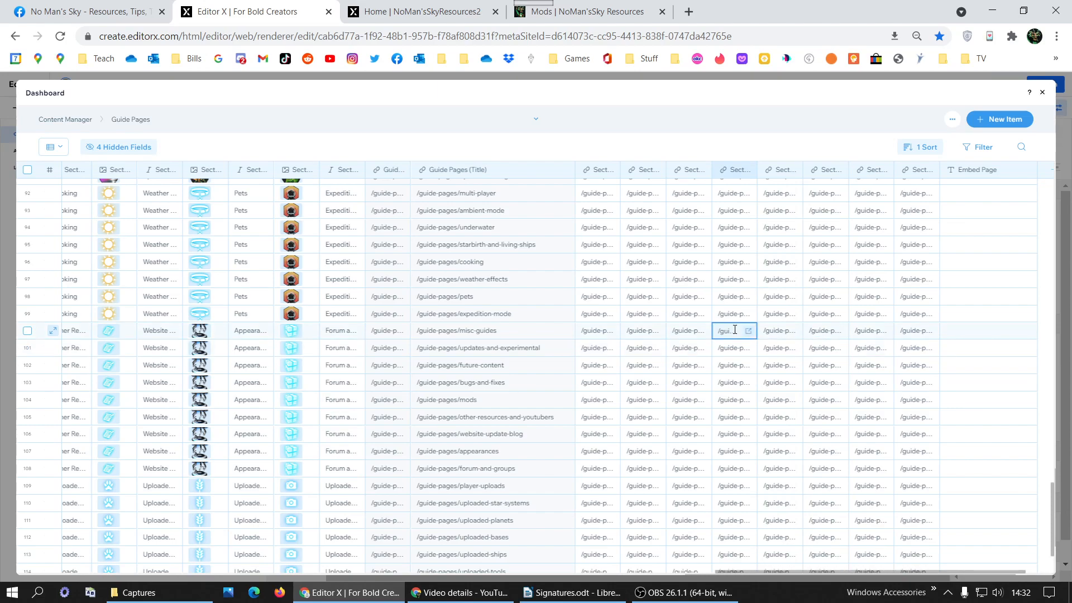
double_click(734, 330)
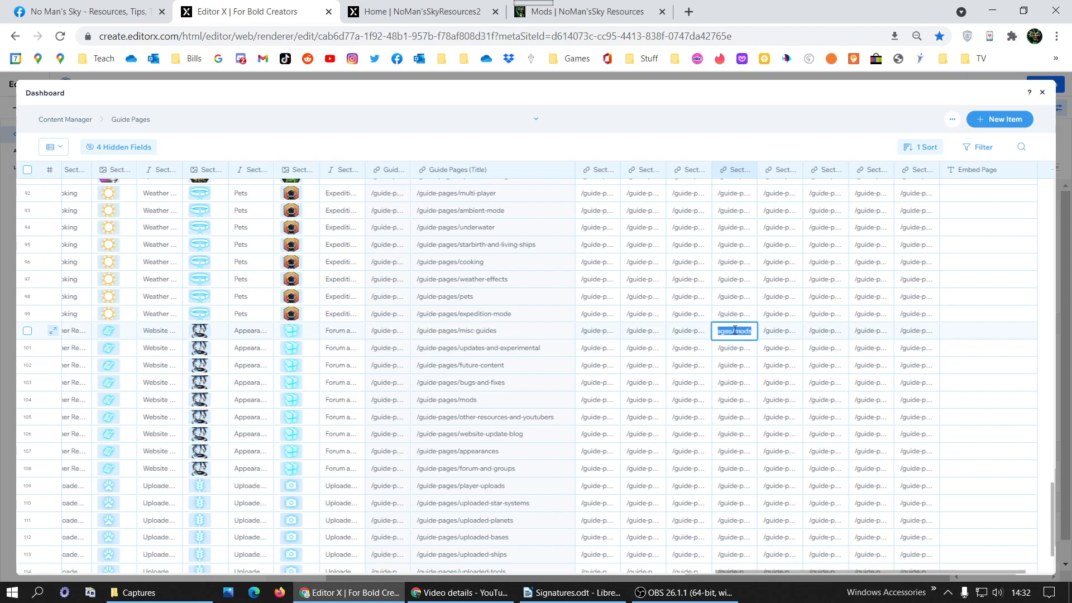
type("/mods")
double_click(733, 349)
left_click(733, 349)
key("ctrl+a")
type("/mods")
double_click(735, 366)
type("/mods")
double_click(737, 387)
type("/mods")
double_click(737, 402)
type("/mods")
double_click(731, 417)
type("/mods")
double_click(728, 440)
type("/mods")
double_click(727, 453)
type("/mods")
double_click(728, 469)
type("/mods")
key("ctrl+a")
key("ctrl+v")
left_click(734, 448)
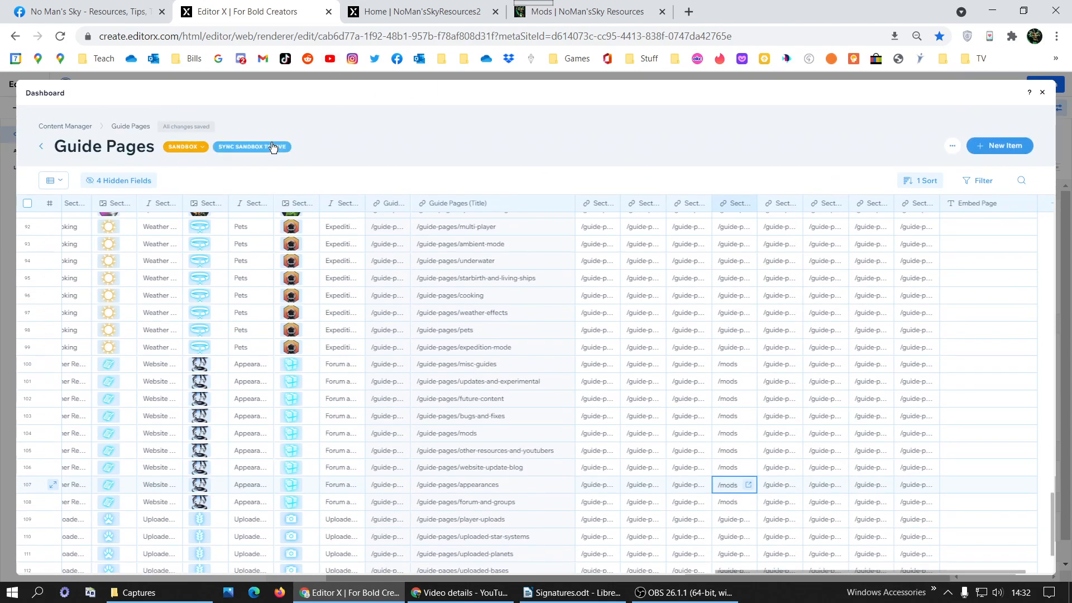
Sync the Guide Pages sandbox data to live, then close the collection and the content manager.
left_click(273, 147)
left_click(627, 379)
left_click(618, 354)
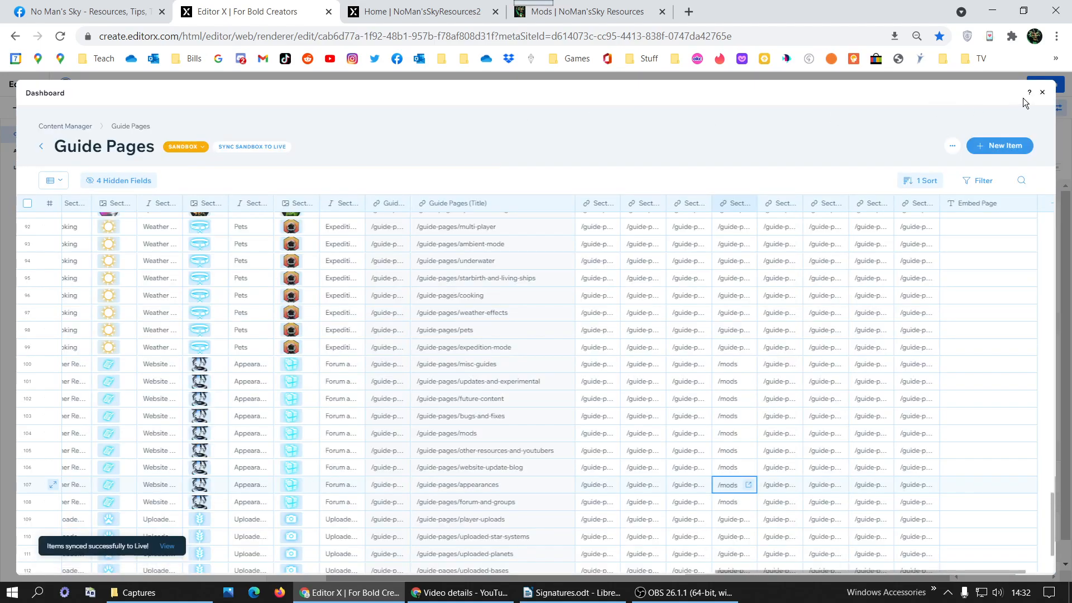
left_click(1042, 92)
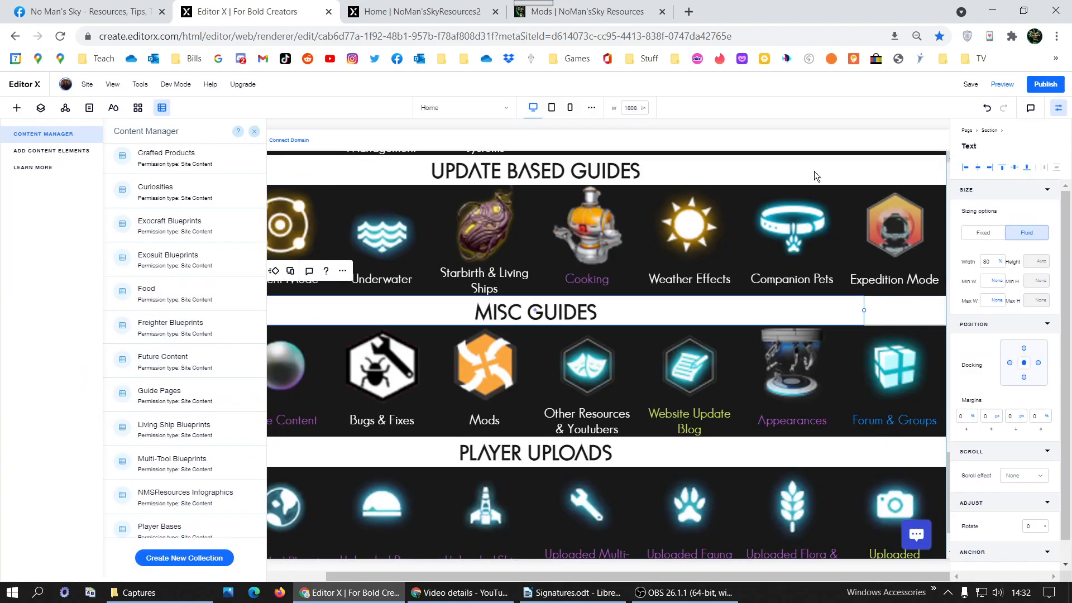
left_click(255, 134)
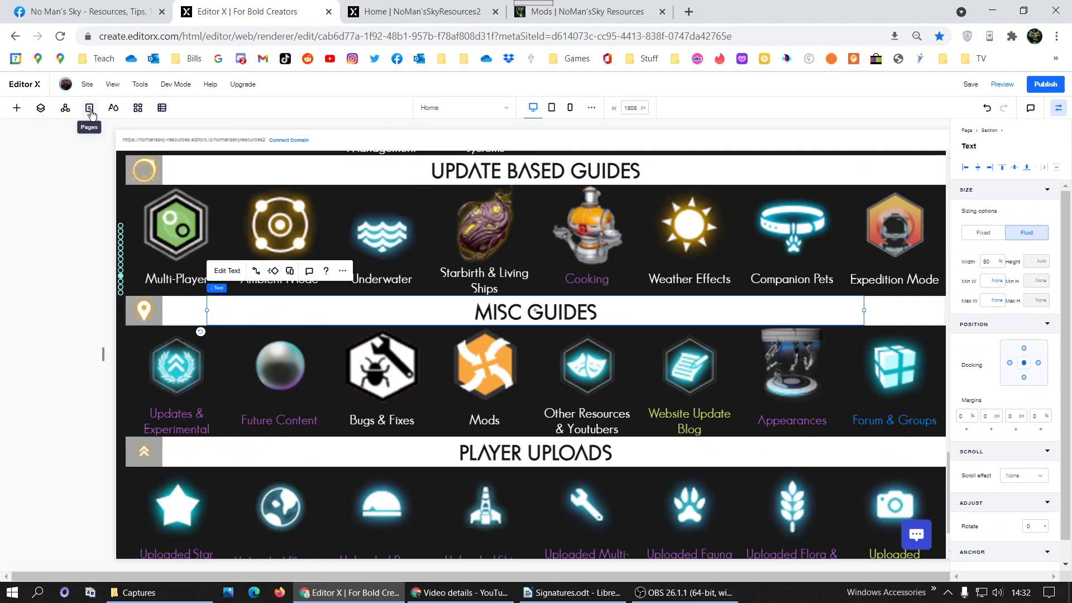
Set the icon section under the Misc Guides heading on the Home page as a master section.
left_click(89, 108)
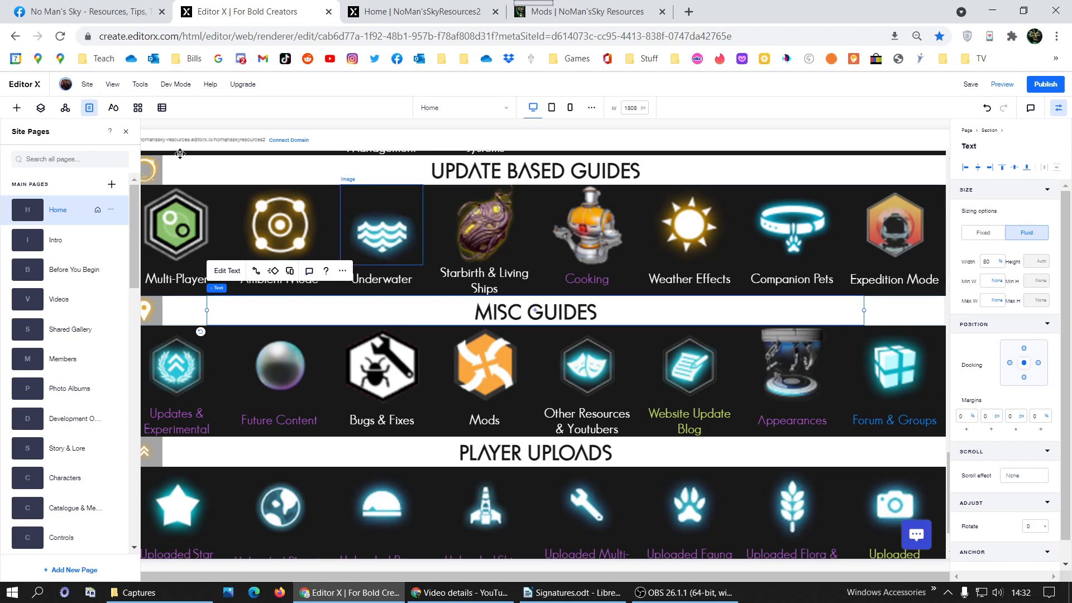
left_click(128, 132)
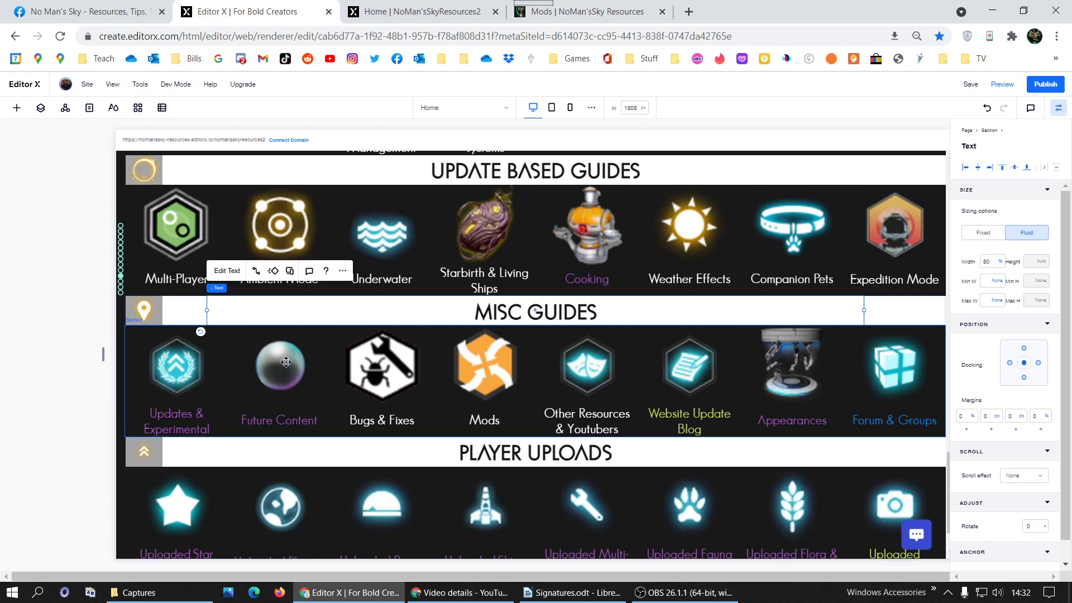
left_click(129, 367)
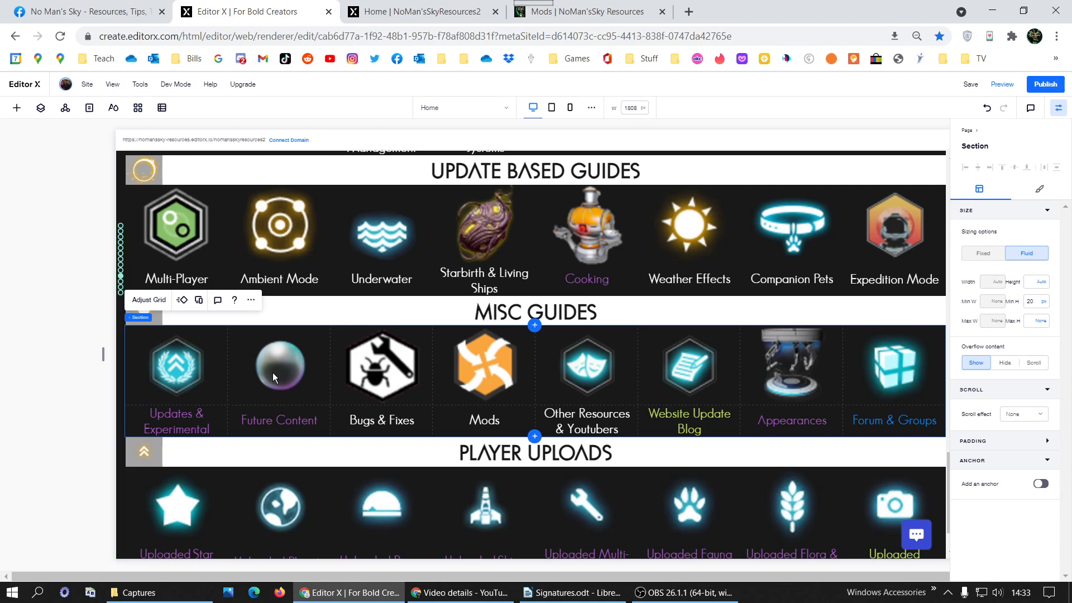
right_click(329, 347)
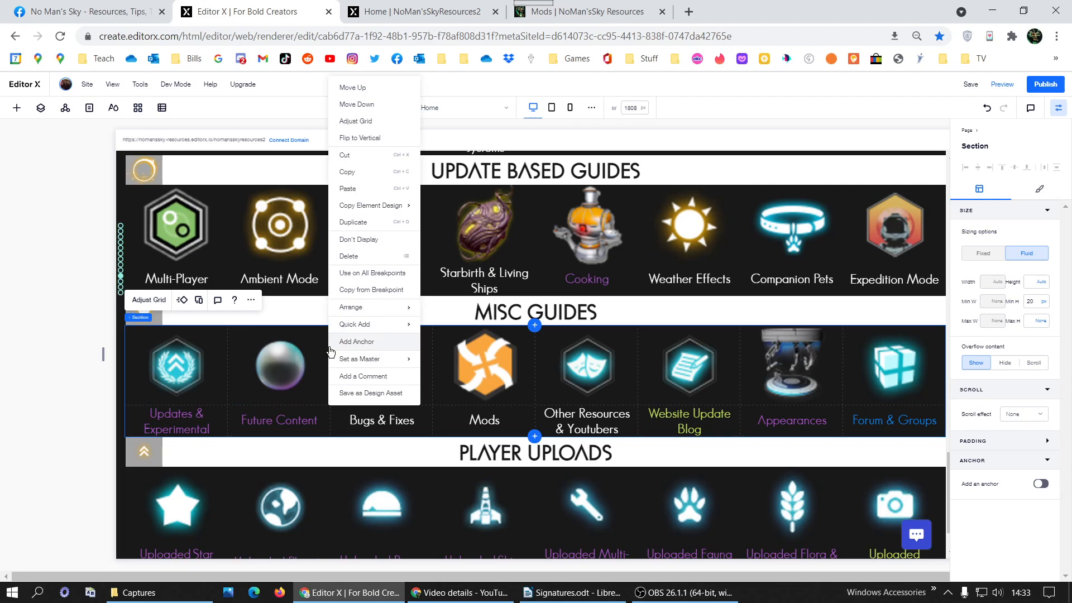
mouse_move(391, 359)
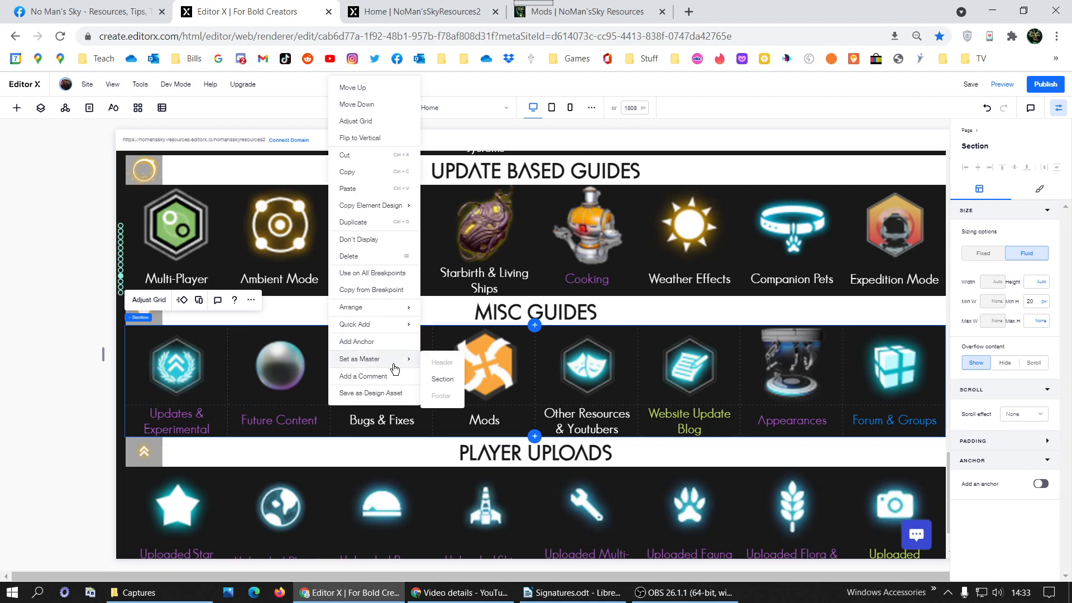
left_click(439, 379)
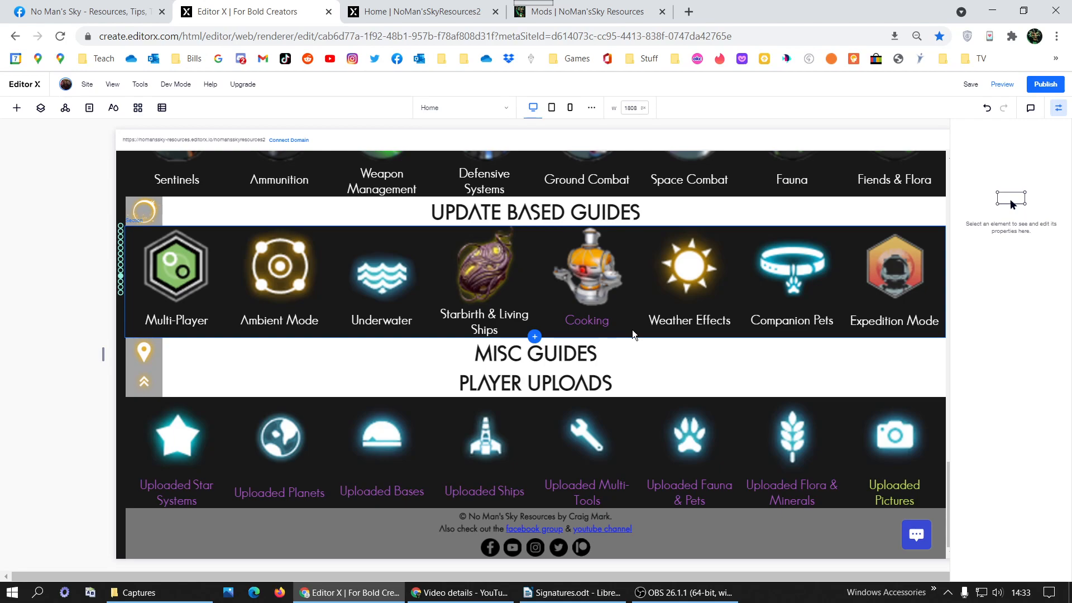
Open the site's list of master sections and locate the Misc Guides icon section in it.
scroll(632, 330, "up", 1)
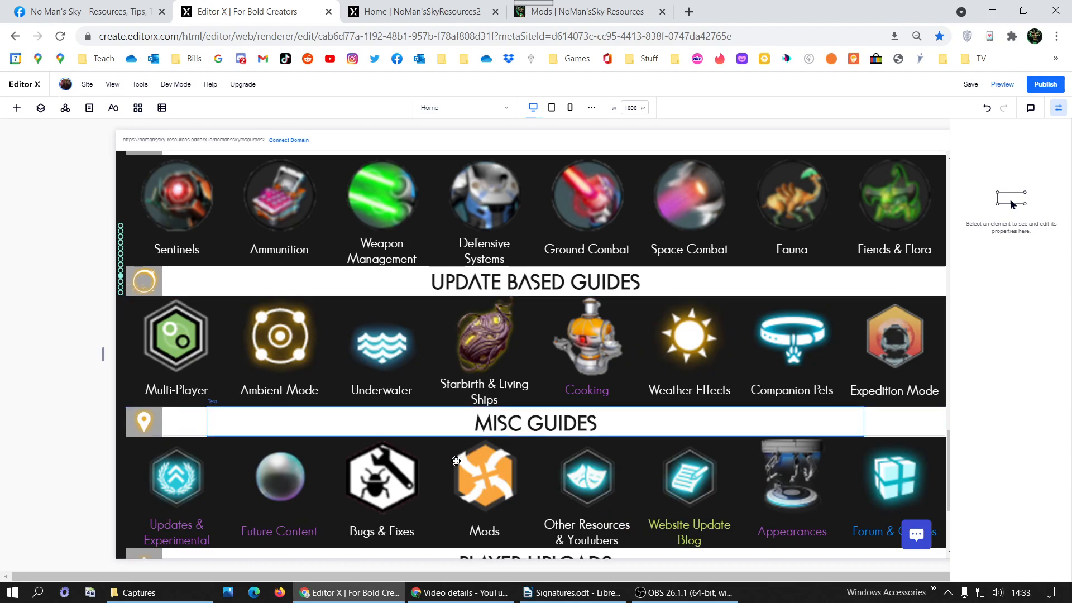
scroll(456, 459, "down", 2)
left_click(70, 111)
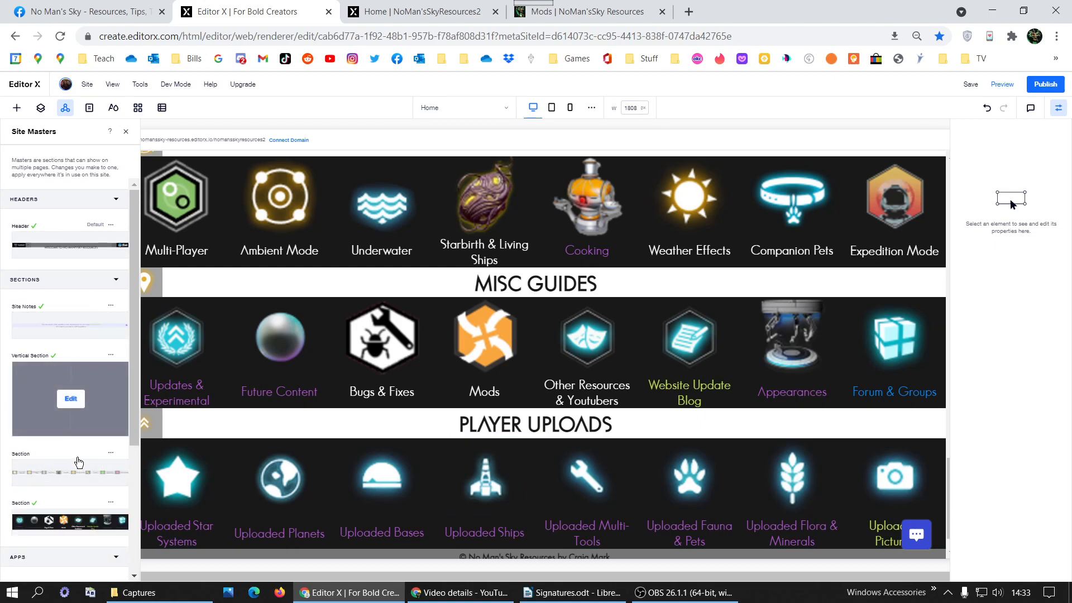
scroll(92, 321, "down", 1)
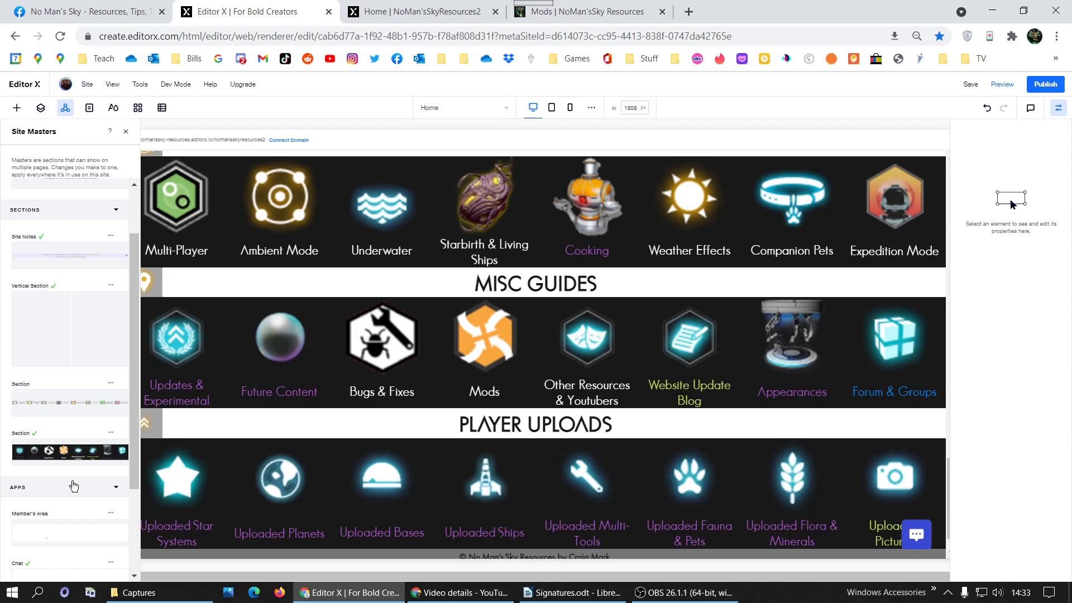
mouse_move(96, 464)
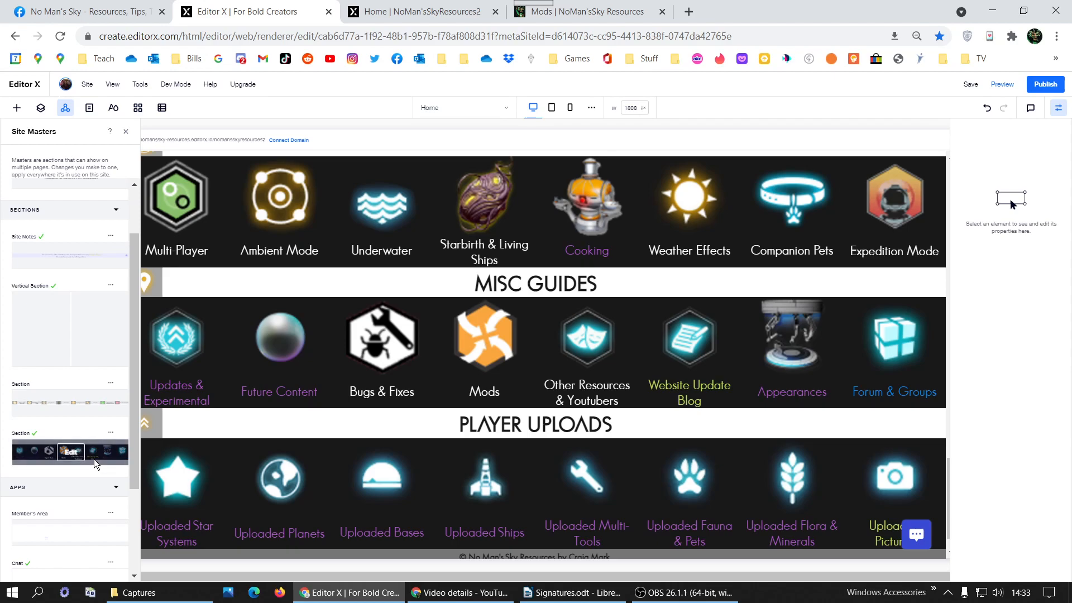
left_click(111, 434)
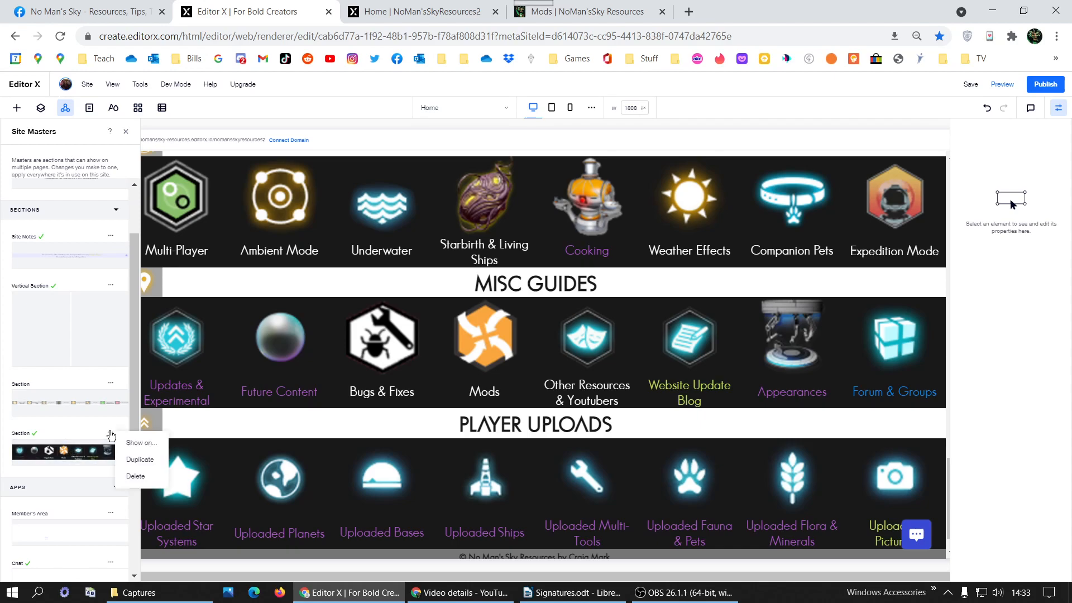
left_click(136, 476)
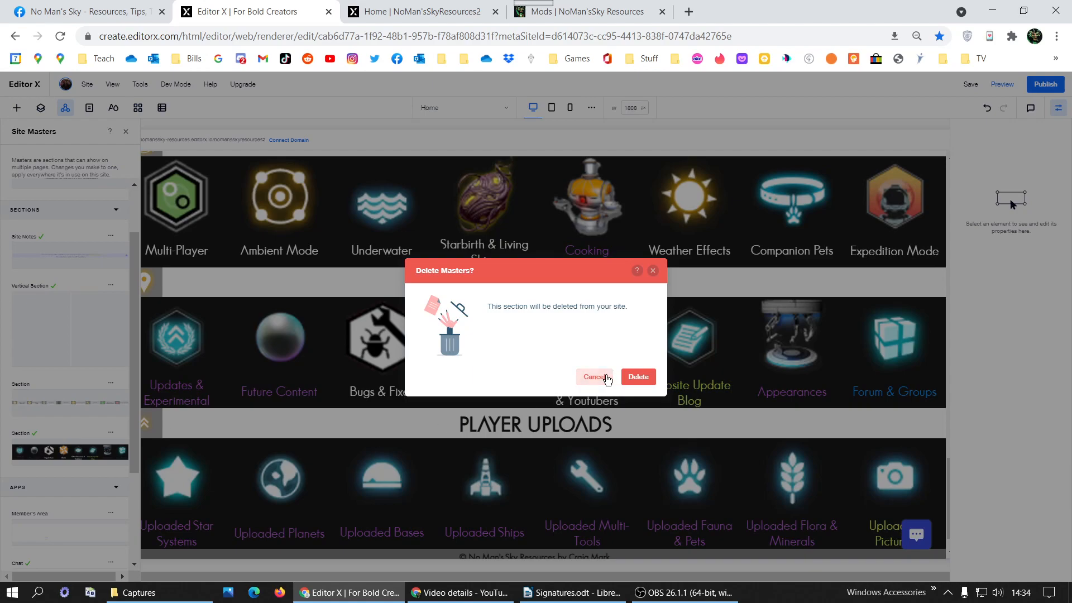
left_click(594, 377)
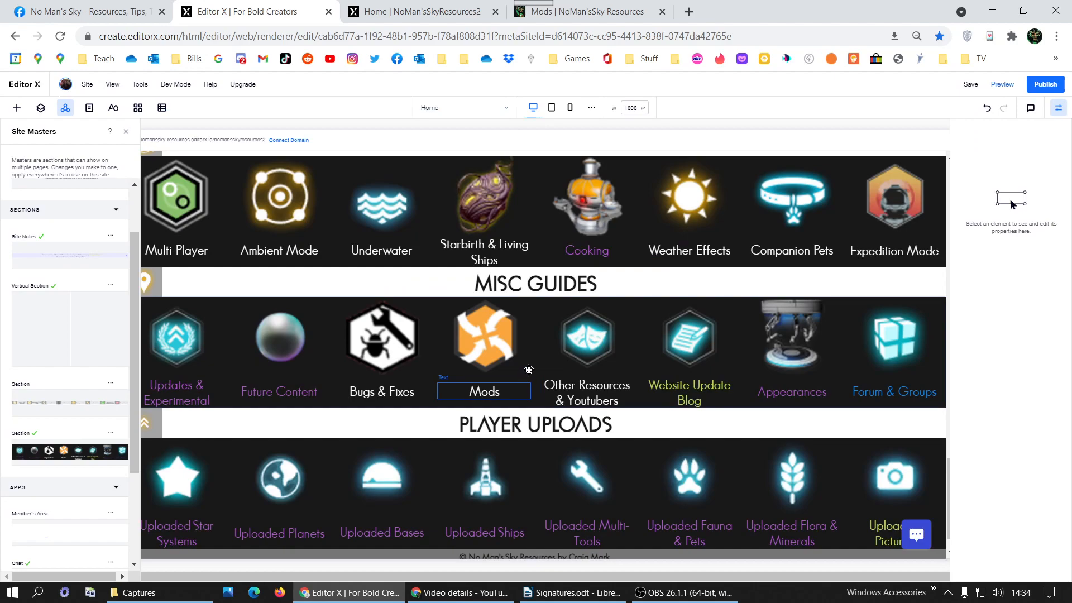
Detach the icon section under the Misc Guides heading on the Home page from the masters.
left_click(530, 370)
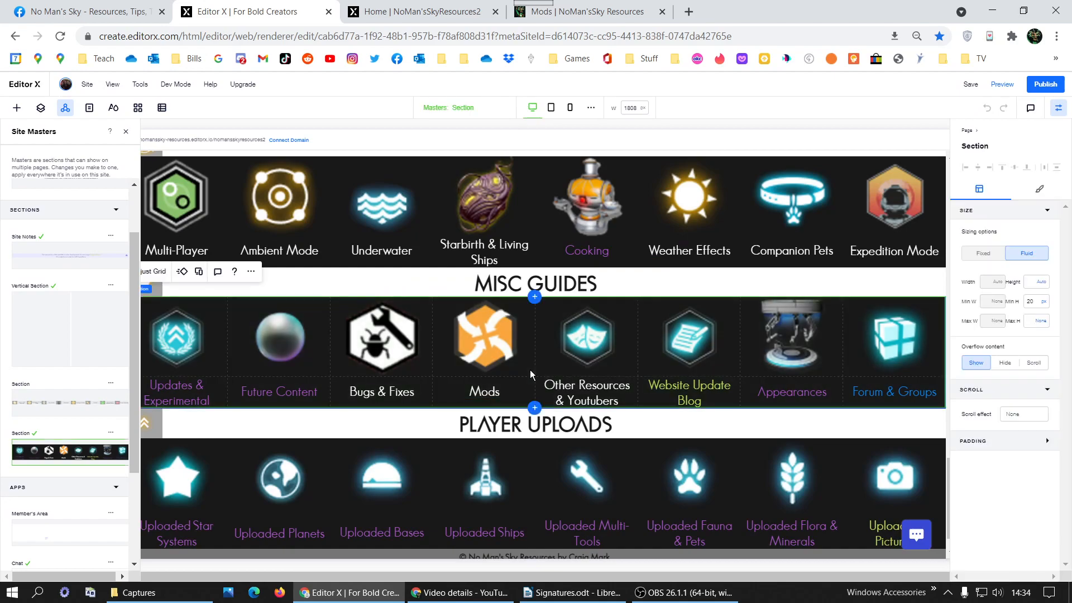
right_click(531, 370)
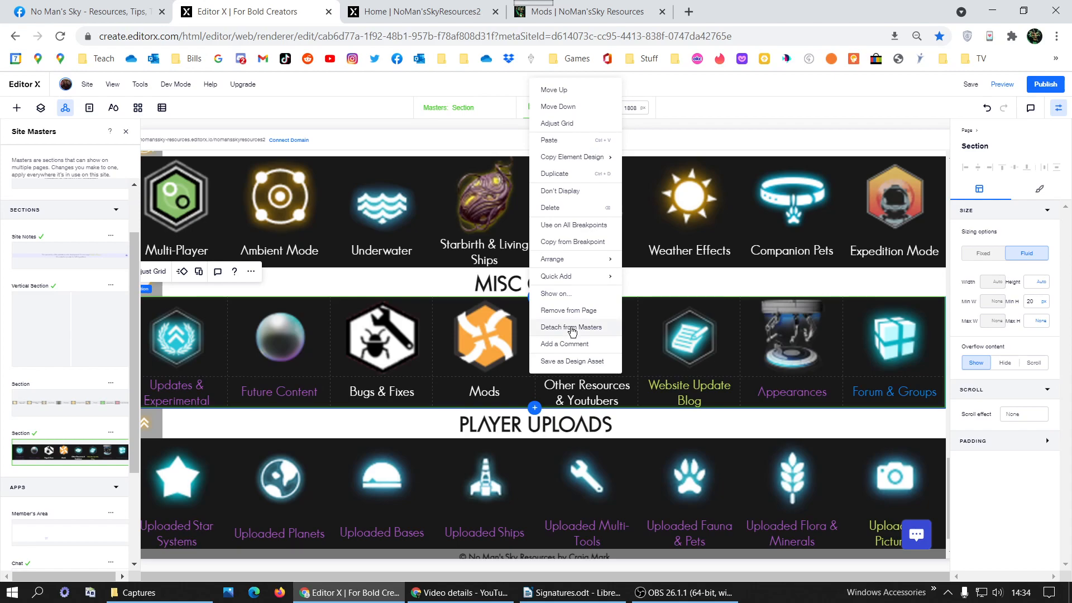
left_click(572, 330)
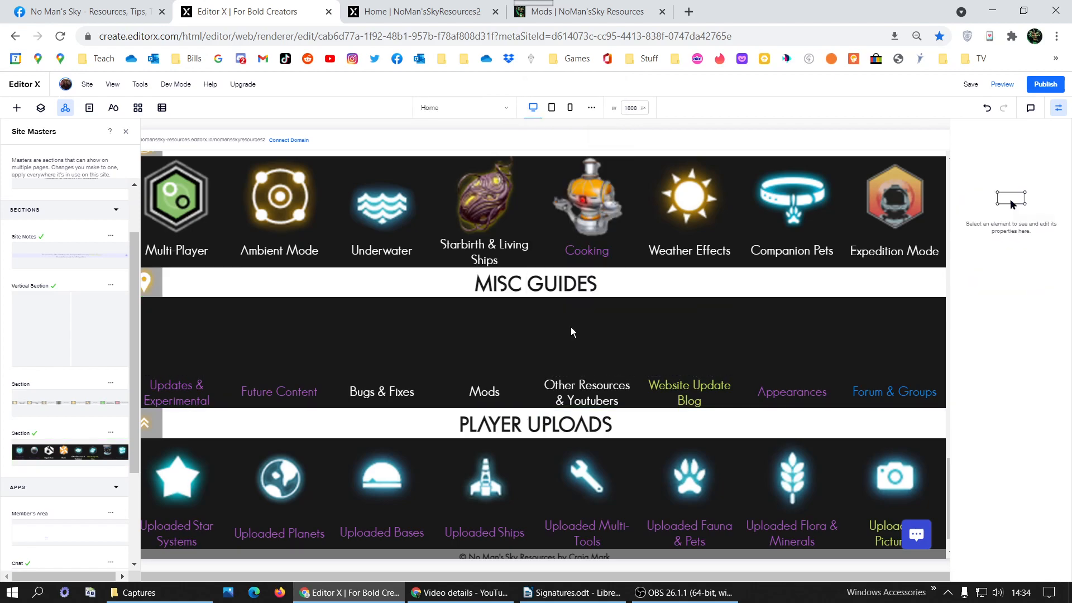
Delete the Misc Guides icon section from the site masters and confirm the deletion.
left_click(111, 434)
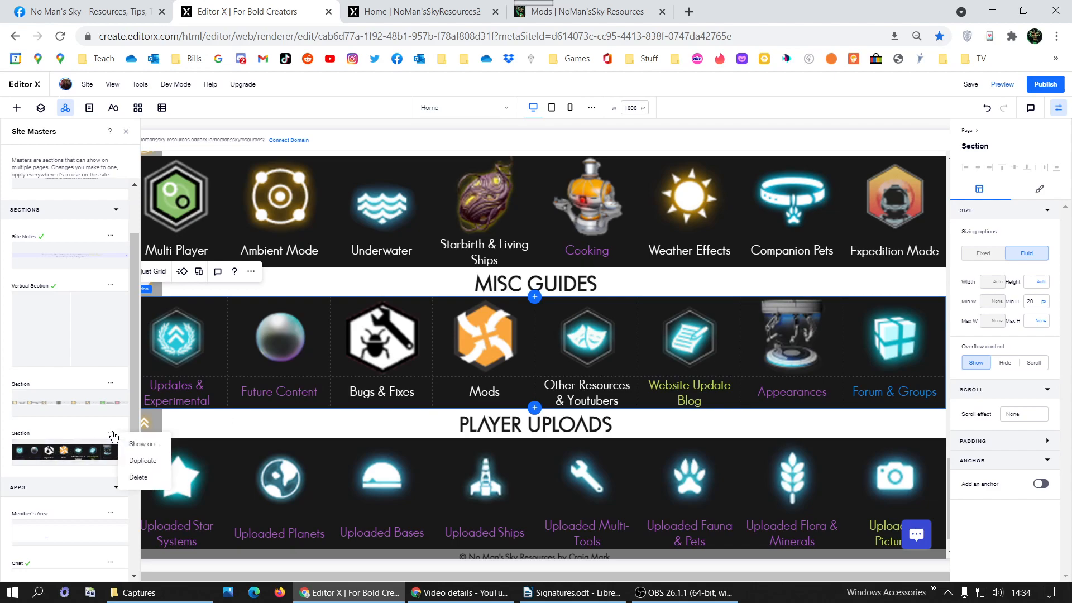
left_click(139, 477)
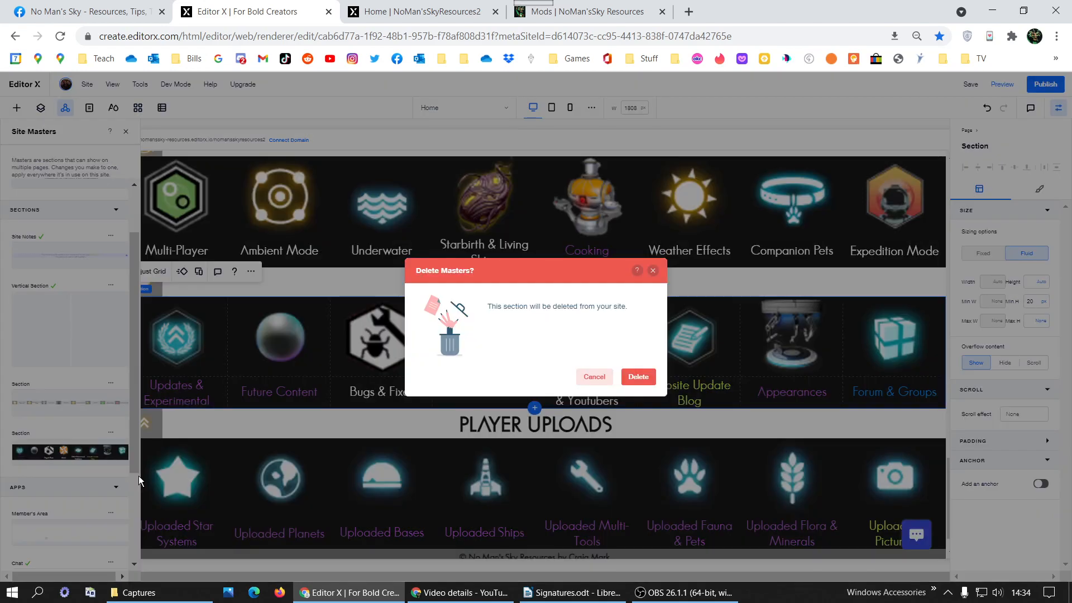
left_click(637, 377)
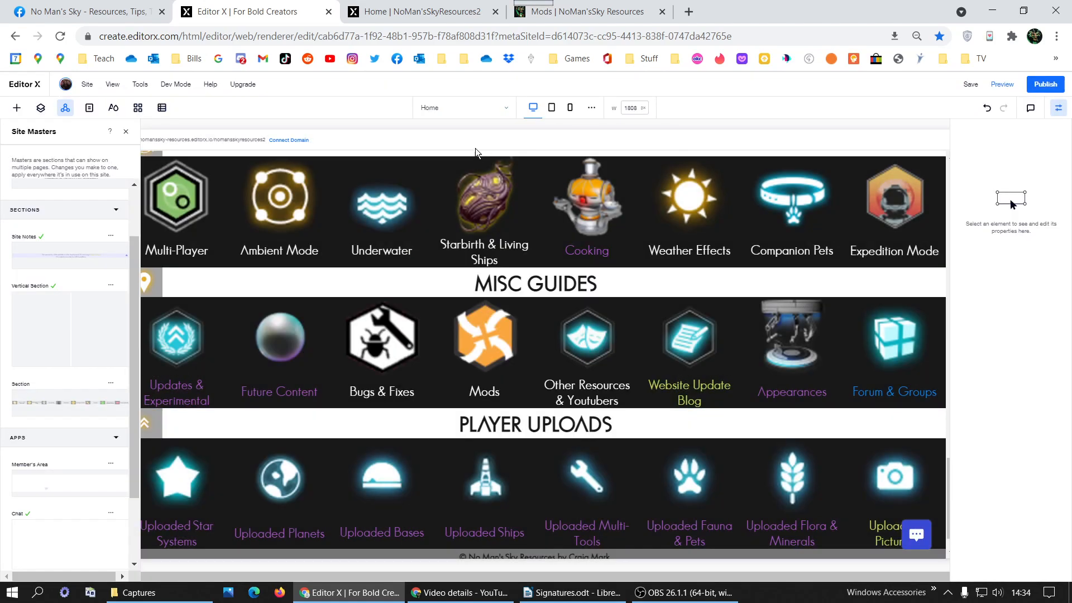
Switch to the Mods page and centre-align the Mods label in the section link row.
left_click(430, 109)
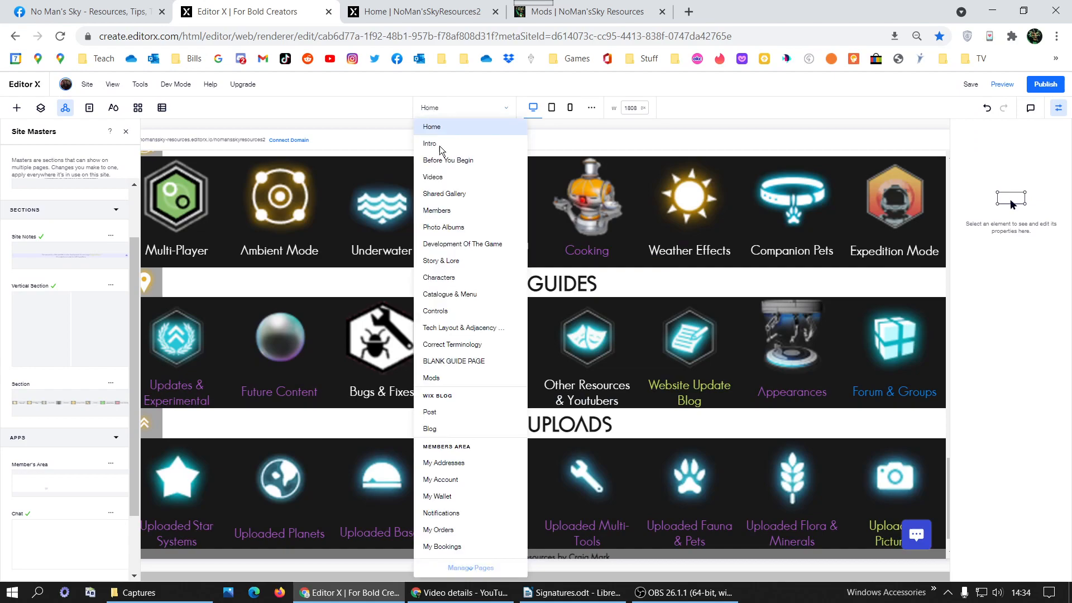
scroll(450, 380, "down", 3)
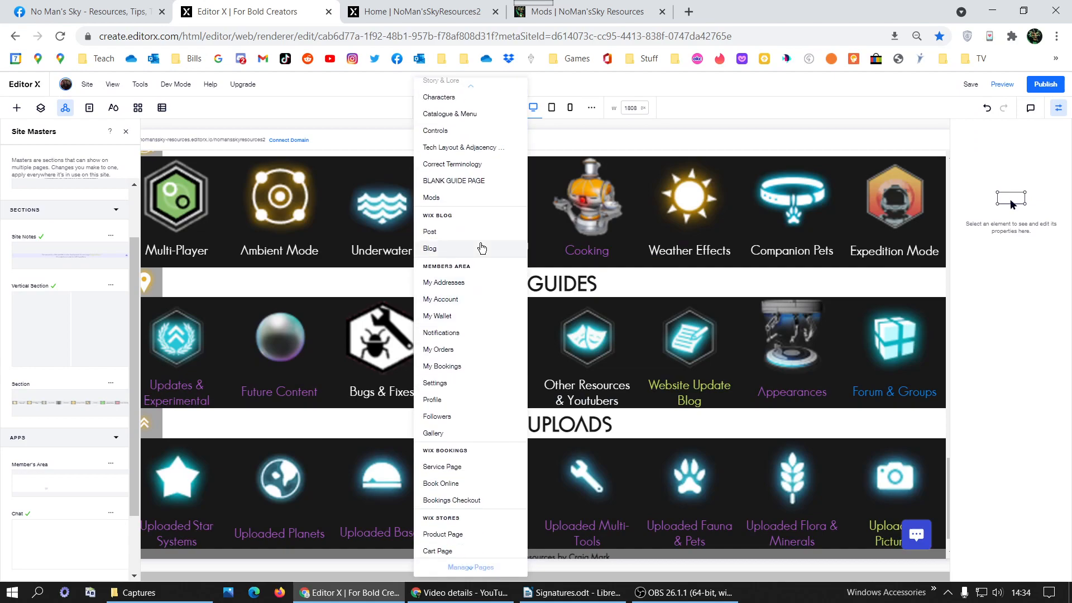
left_click(460, 198)
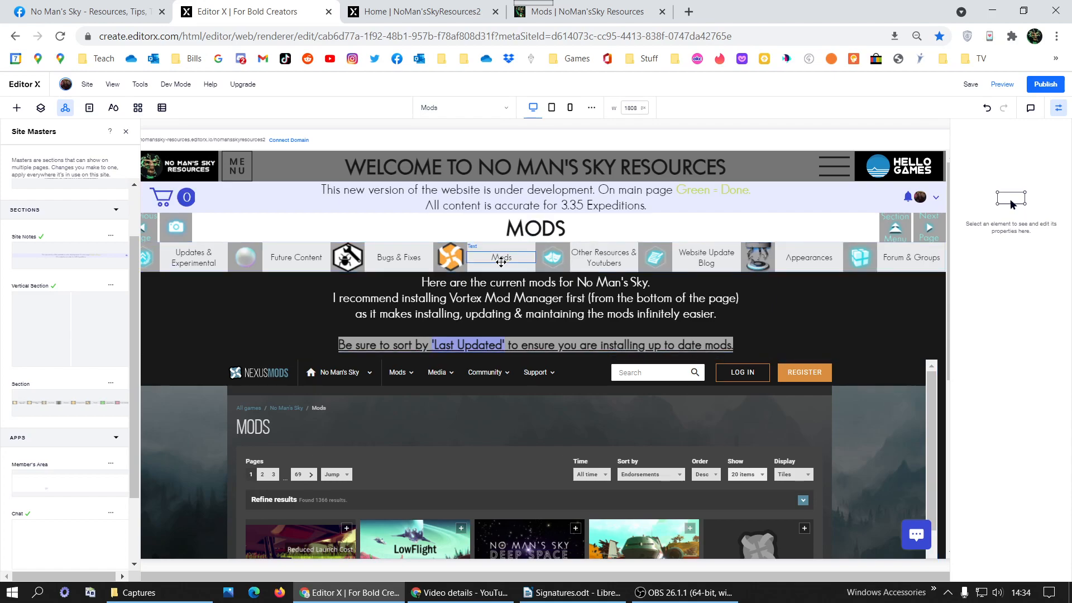
left_click(494, 257)
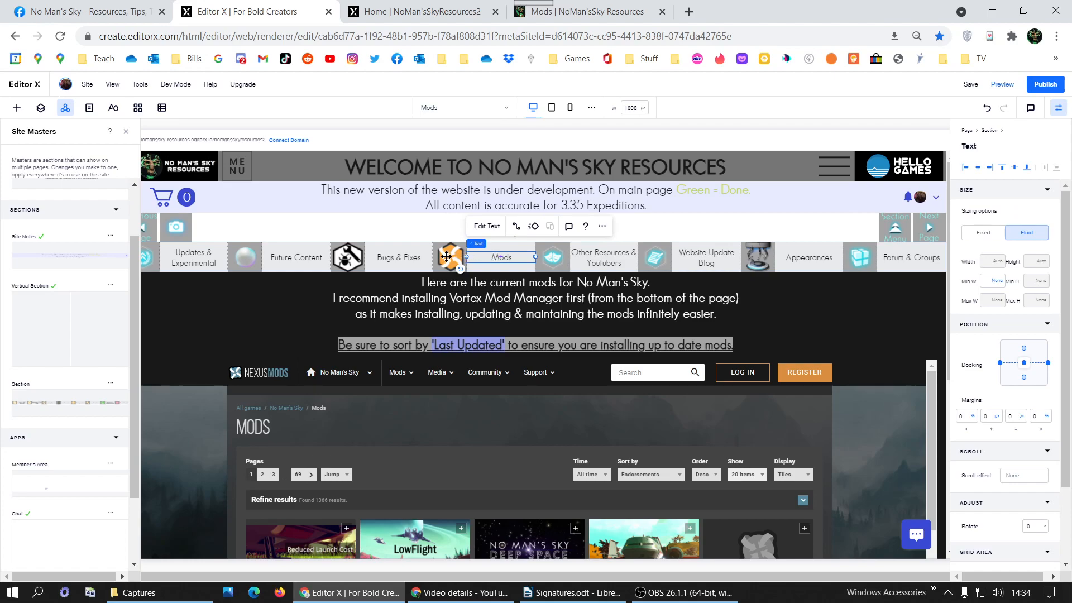
left_click(446, 256)
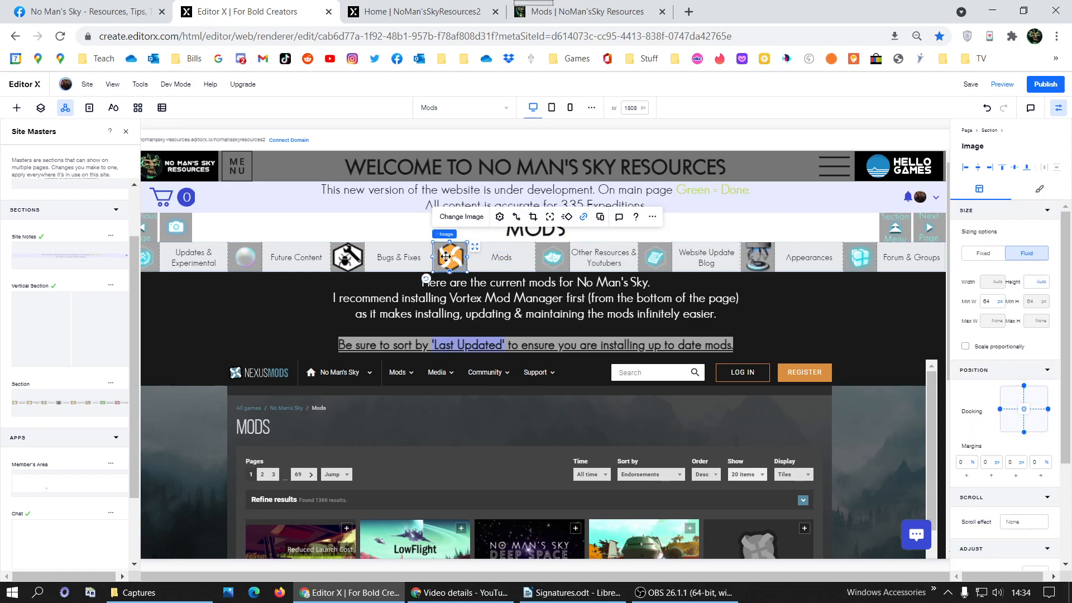
left_click(502, 256)
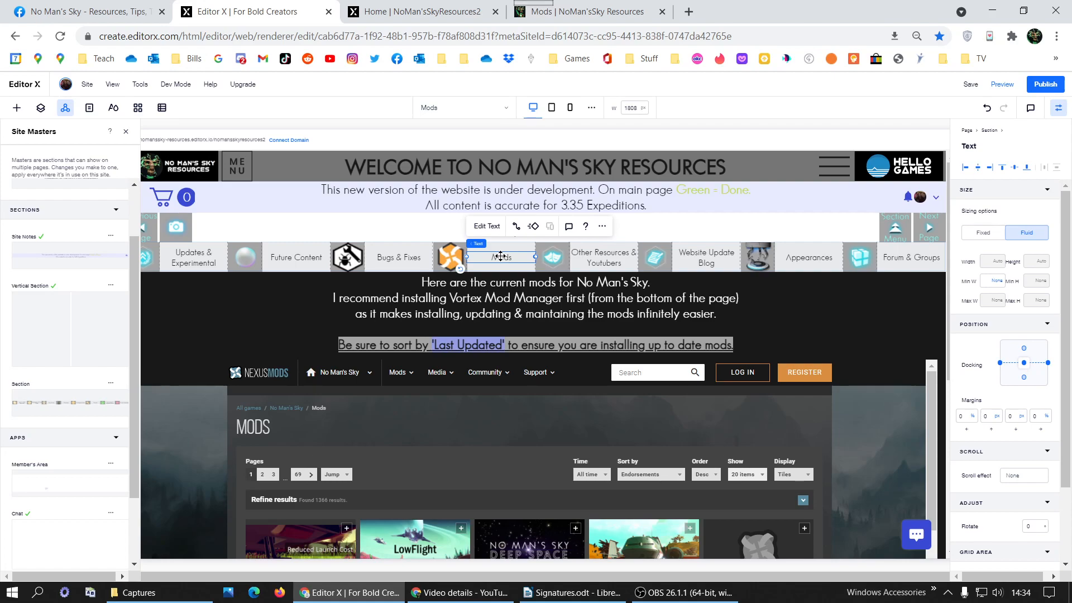
double_click(501, 256)
key("ctrl+a")
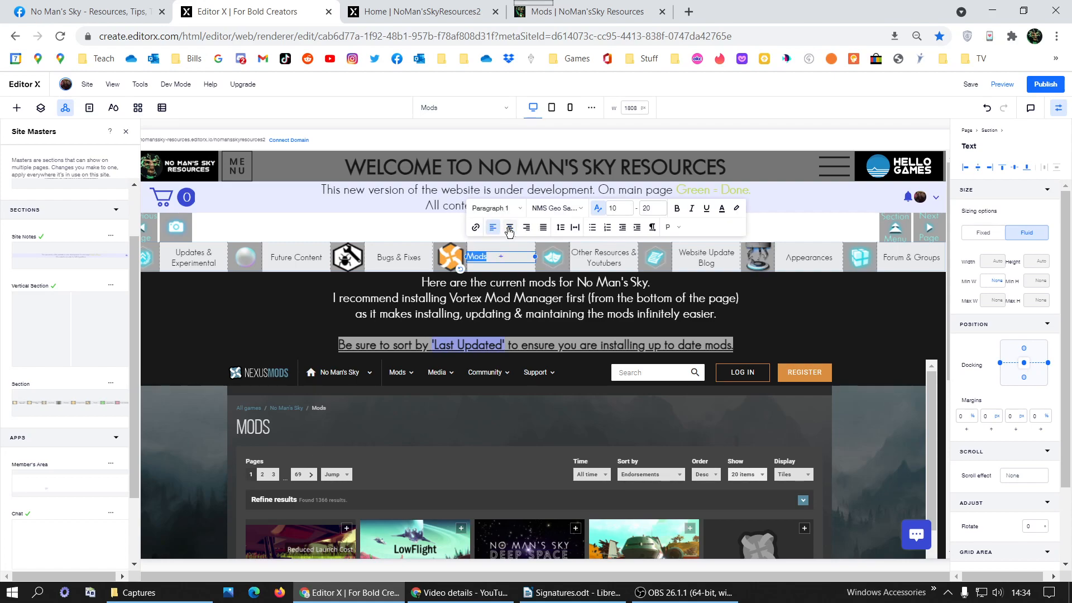
left_click(509, 232)
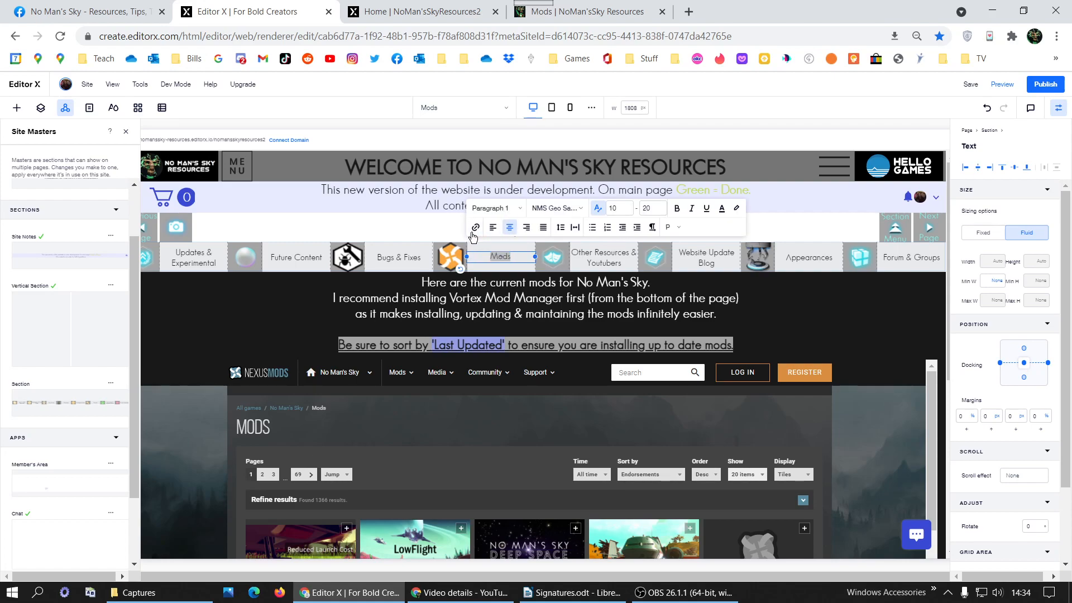
Link the Mods label in the section link row to the Mods page, opening in the current window.
left_click(475, 228)
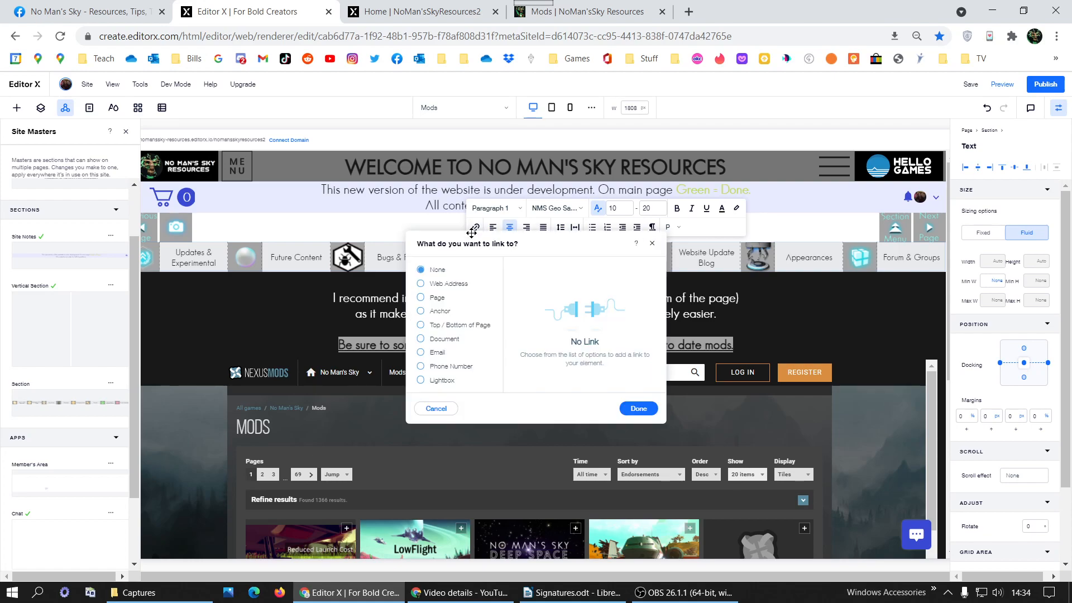
left_click(437, 299)
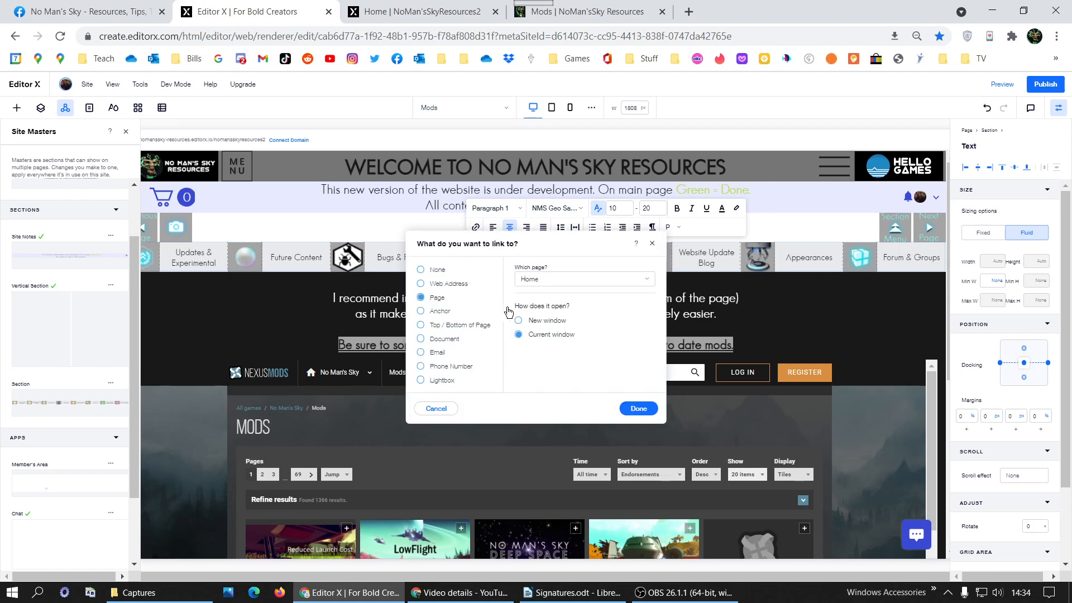
left_click(582, 276)
scroll(570, 391, "down", 5)
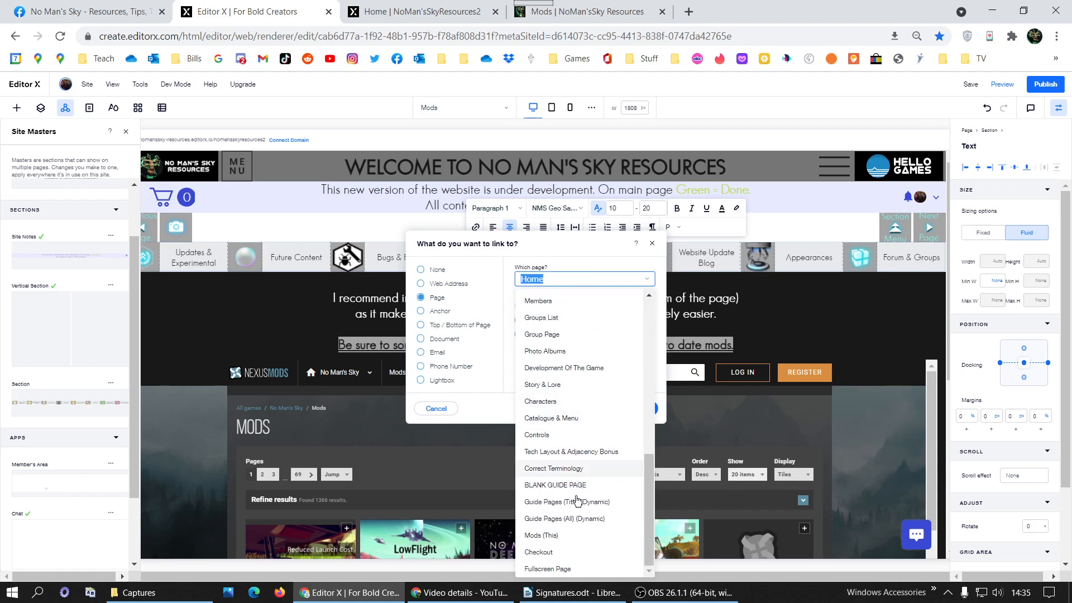
left_click(565, 537)
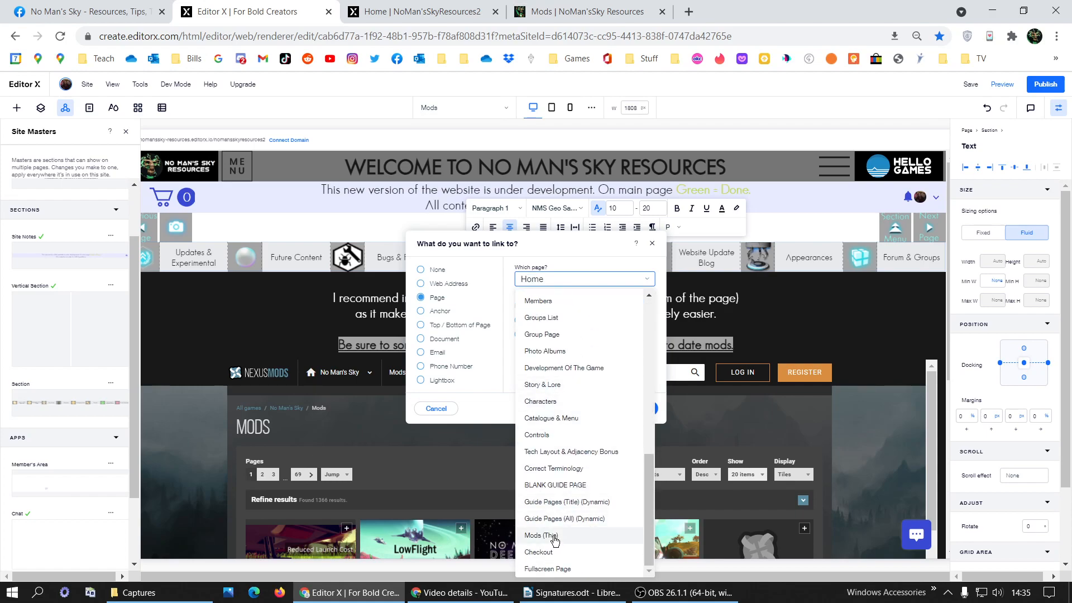
left_click(635, 416)
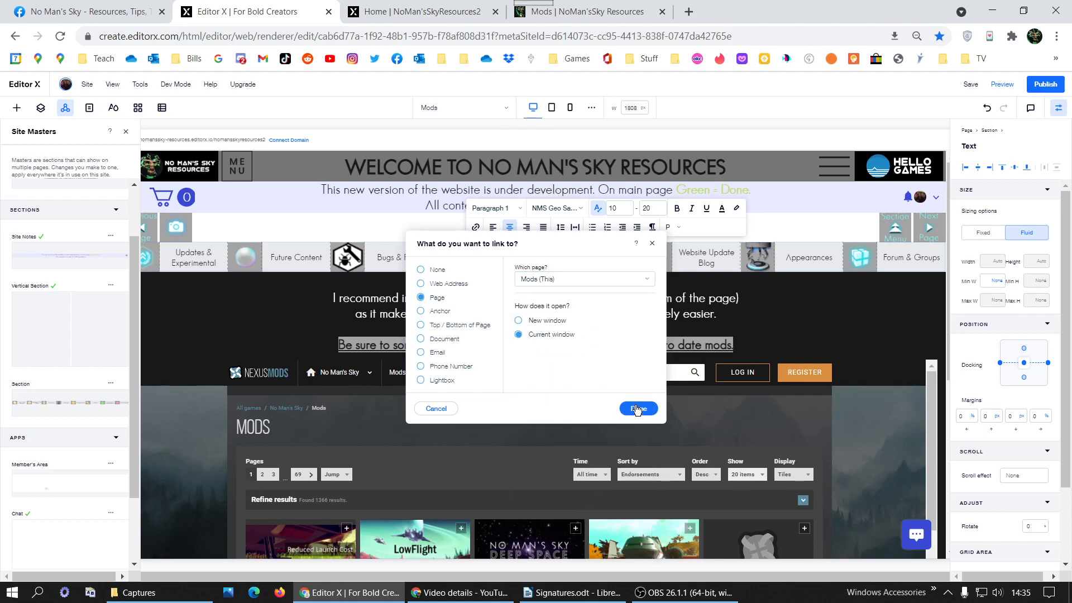
Check that the Mods label is linked and which page the Mods icon beside it links to.
double_click(516, 256)
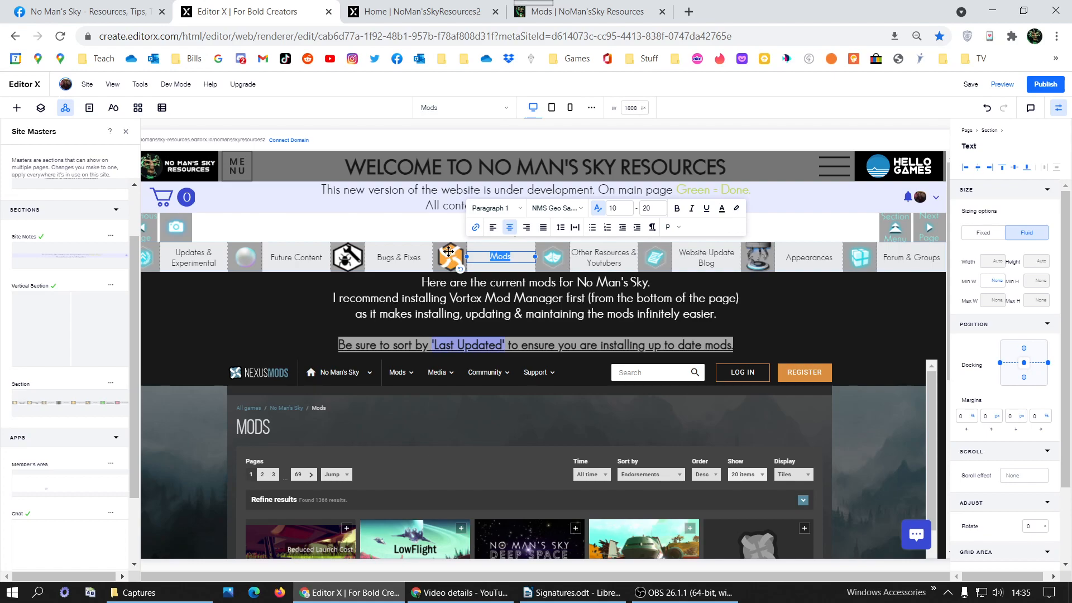
left_click(449, 252)
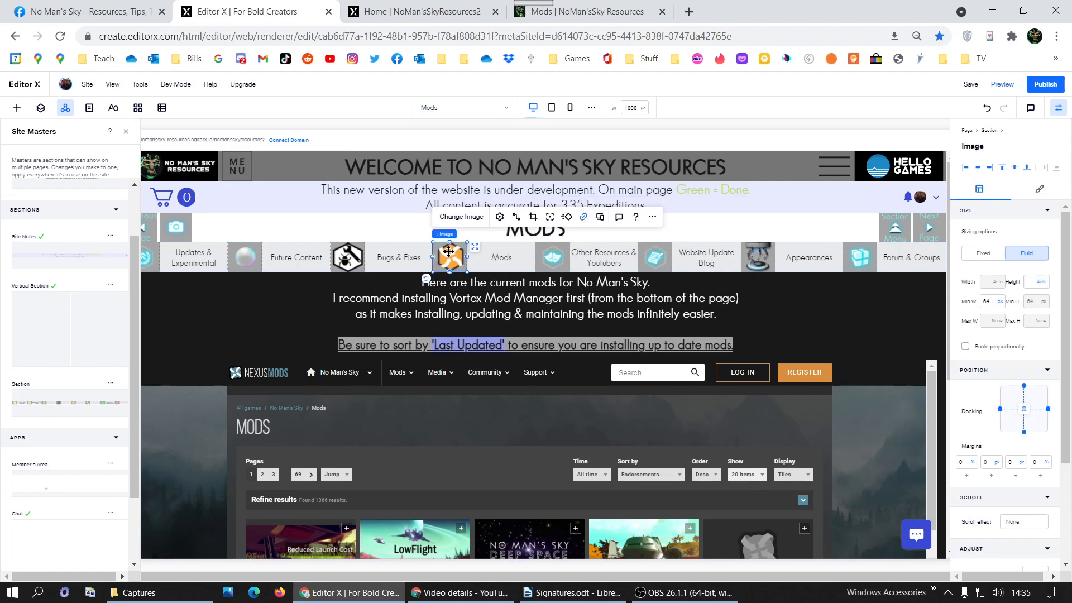
left_click(583, 217)
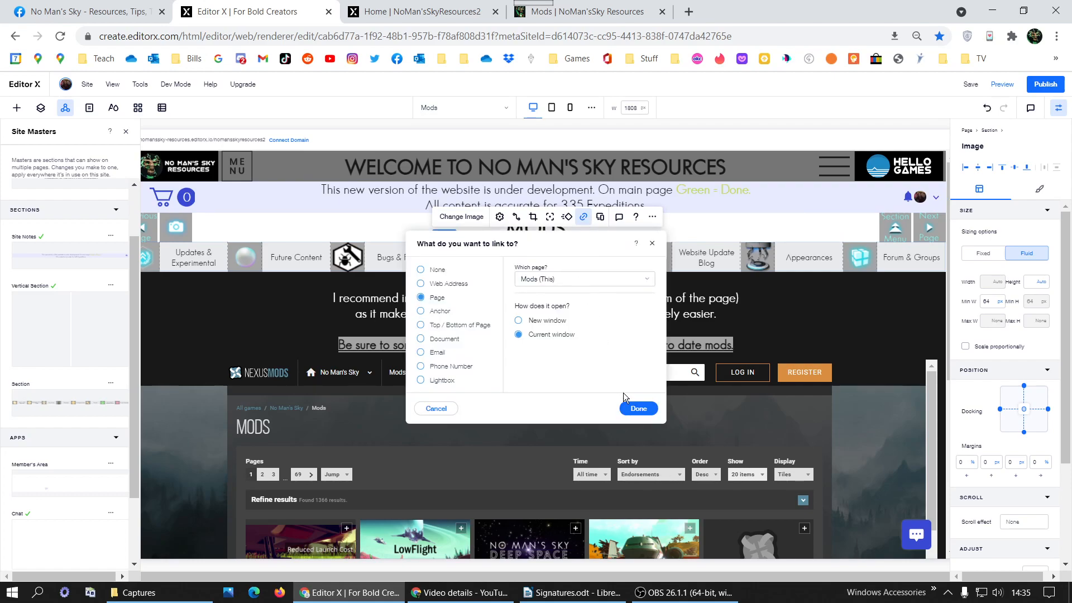
left_click(635, 410)
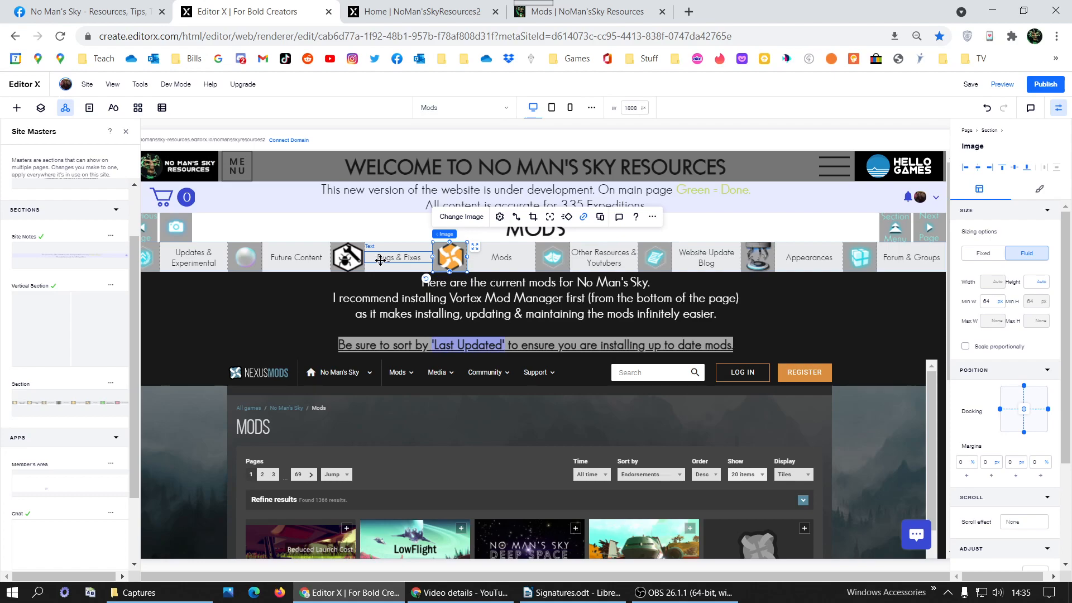
Check which page the Website Update Blog label in the section link row links to.
left_click(693, 257)
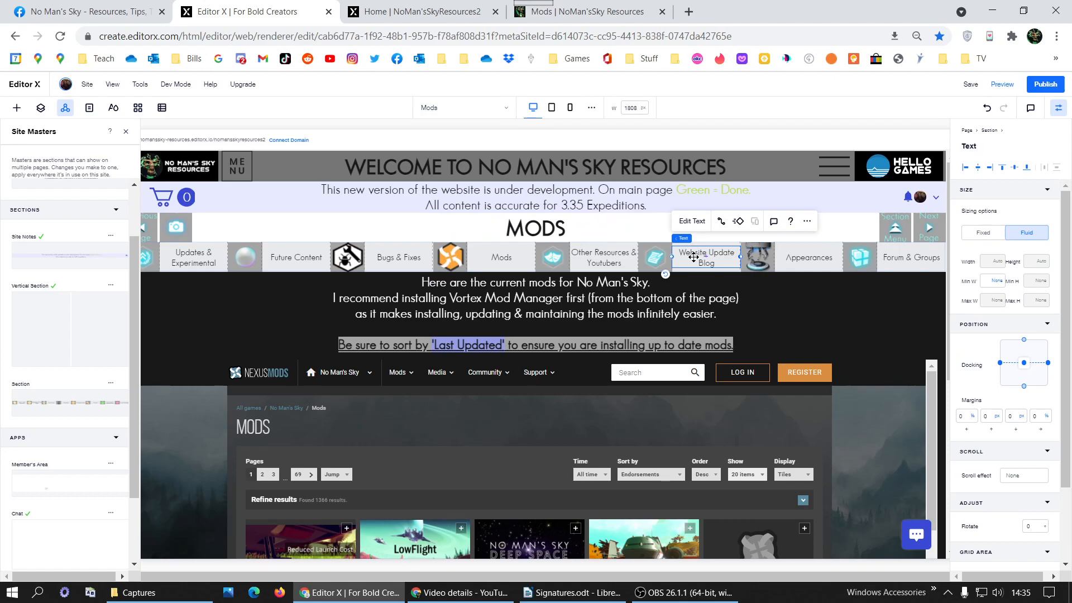
left_click(692, 221)
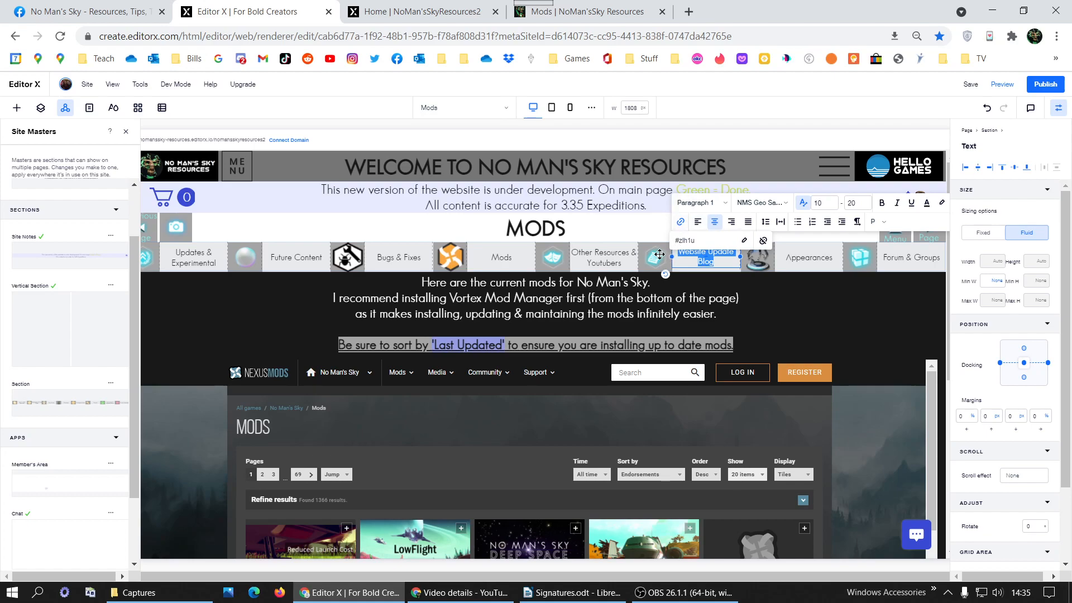
left_click(681, 225)
left_click(682, 223)
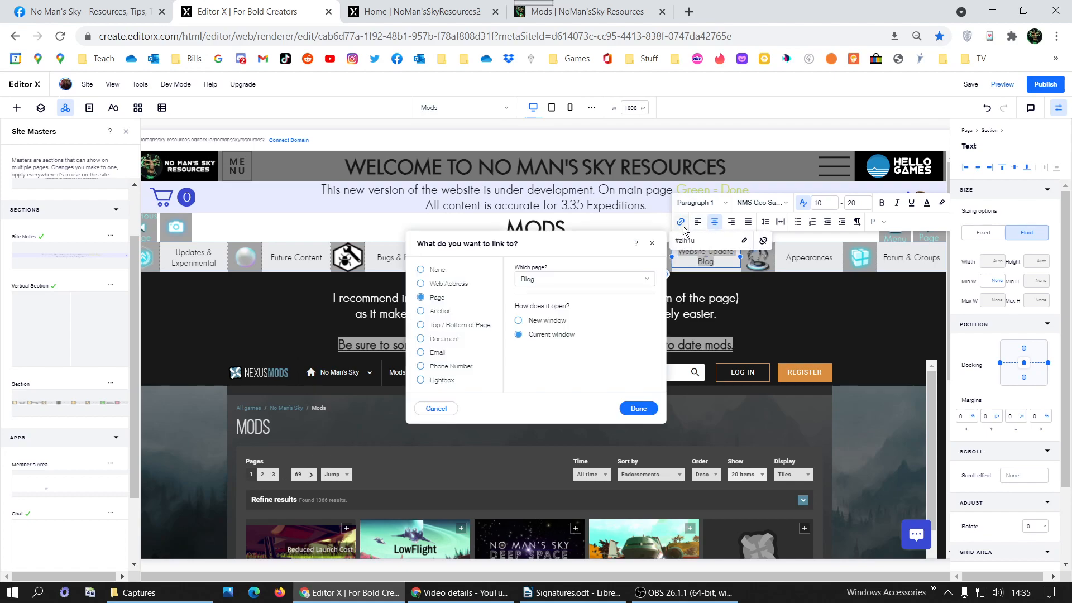
left_click(652, 244)
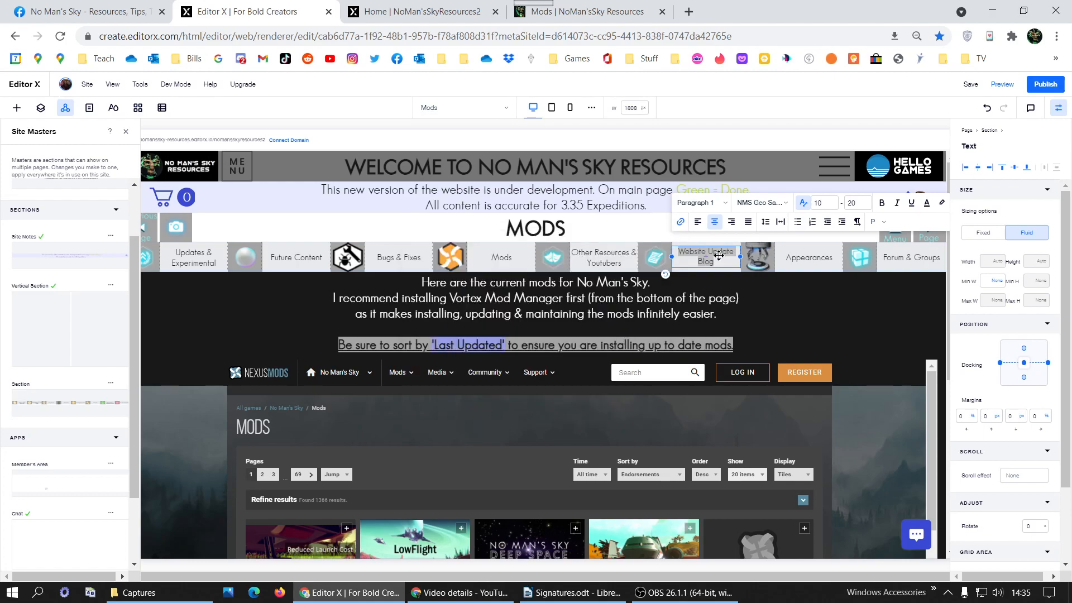
Check which page the Forum & Groups label in the section link row links to.
left_click(891, 256)
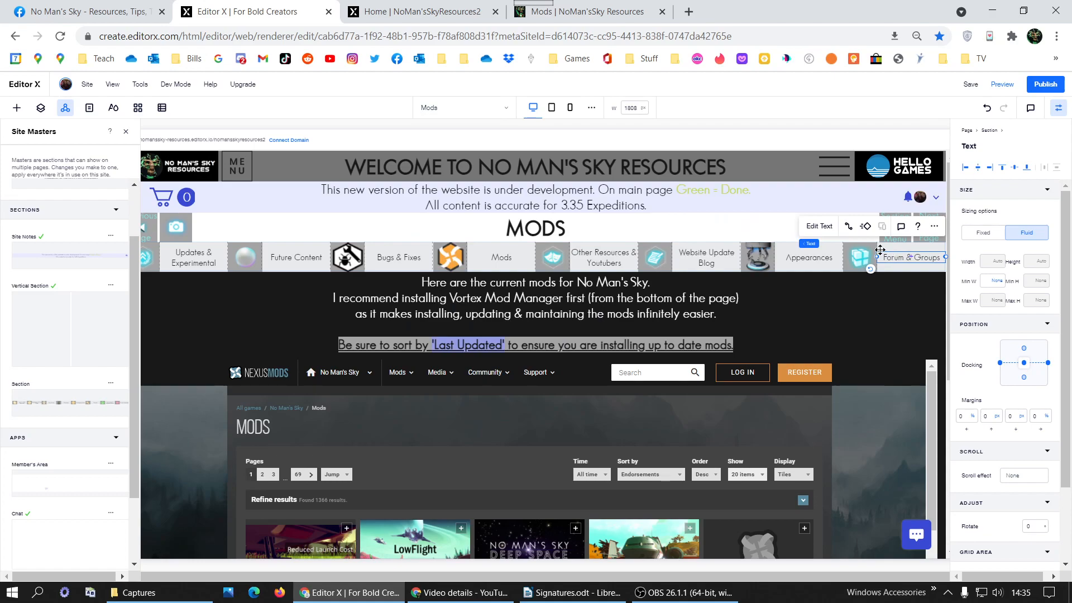
left_click(821, 226)
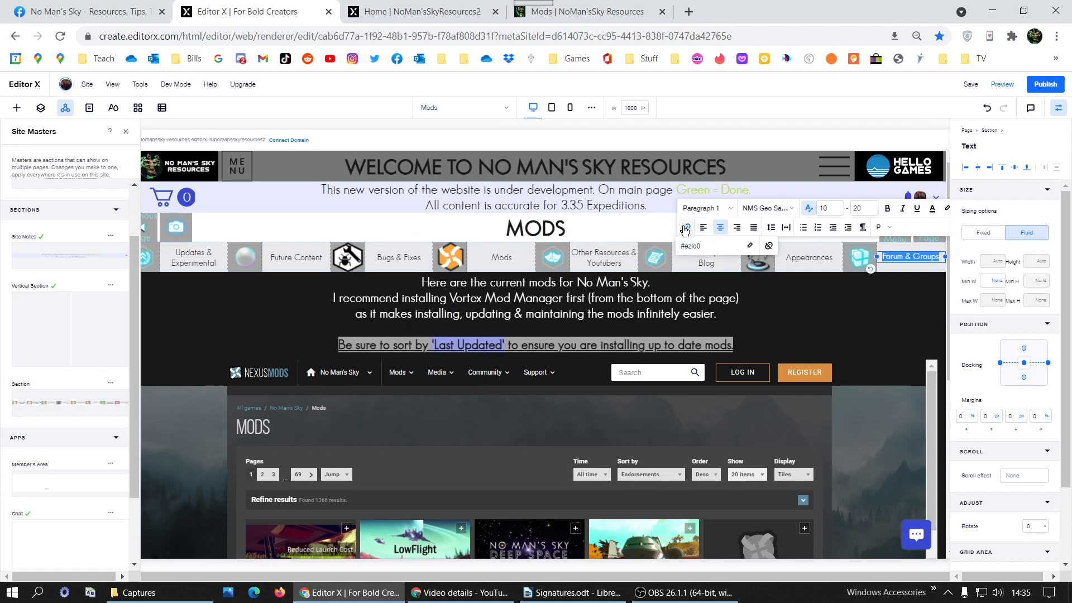
left_click(686, 228)
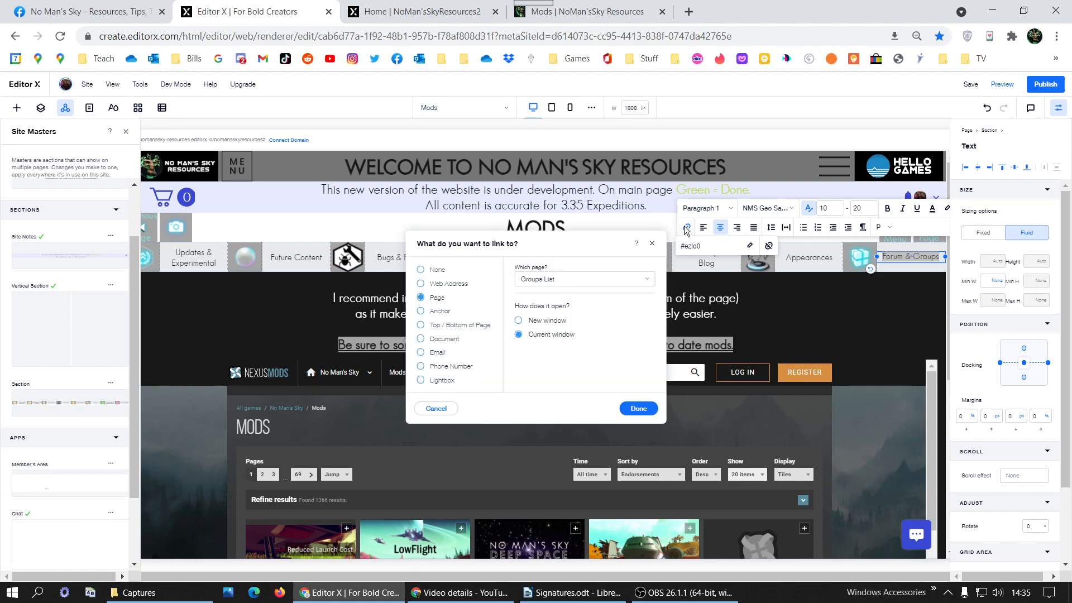
left_click(651, 244)
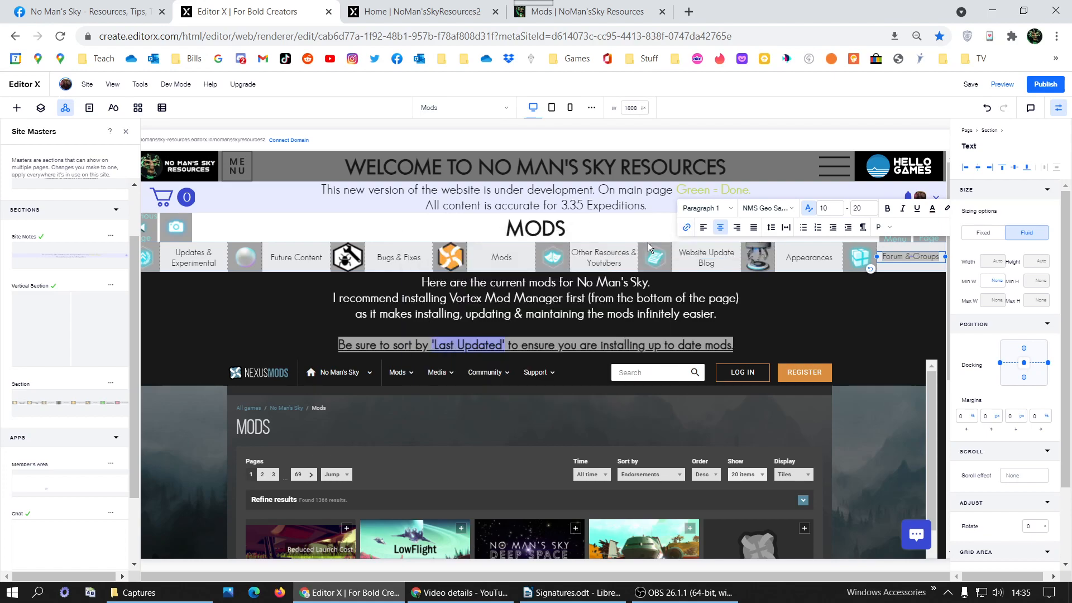
Set the section link row on the Mods page as a master section and show that master on the Mods page.
left_click(531, 254)
right_click(530, 255)
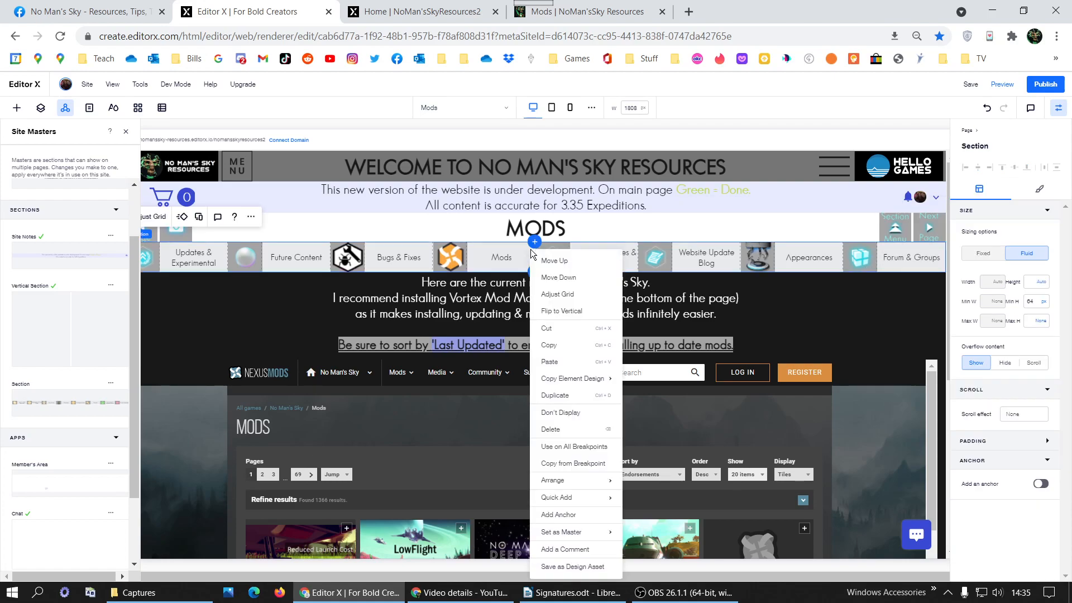
mouse_move(581, 504)
mouse_move(584, 535)
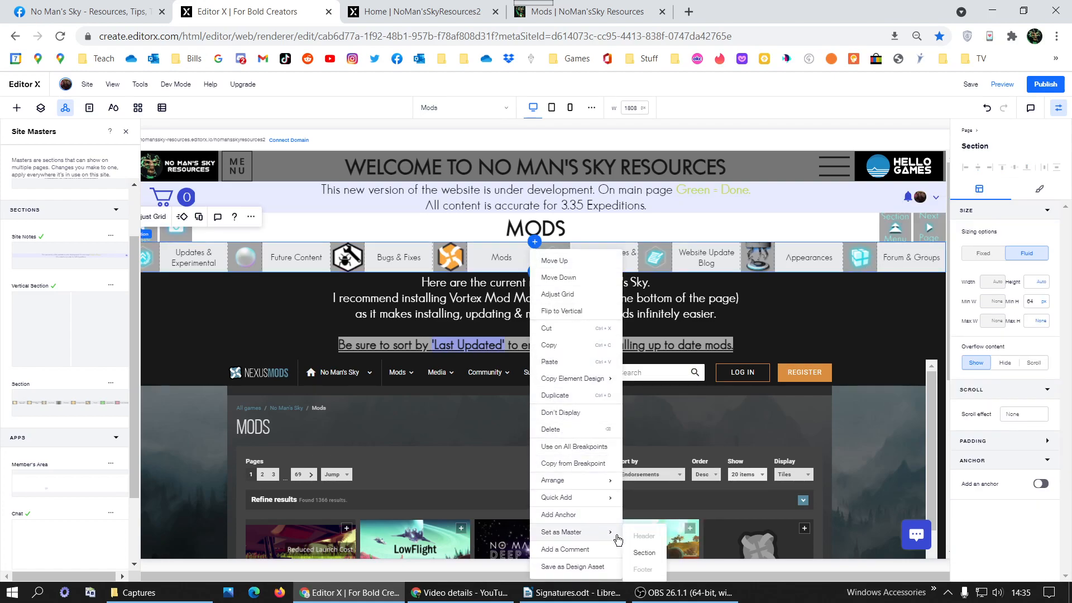
left_click(644, 553)
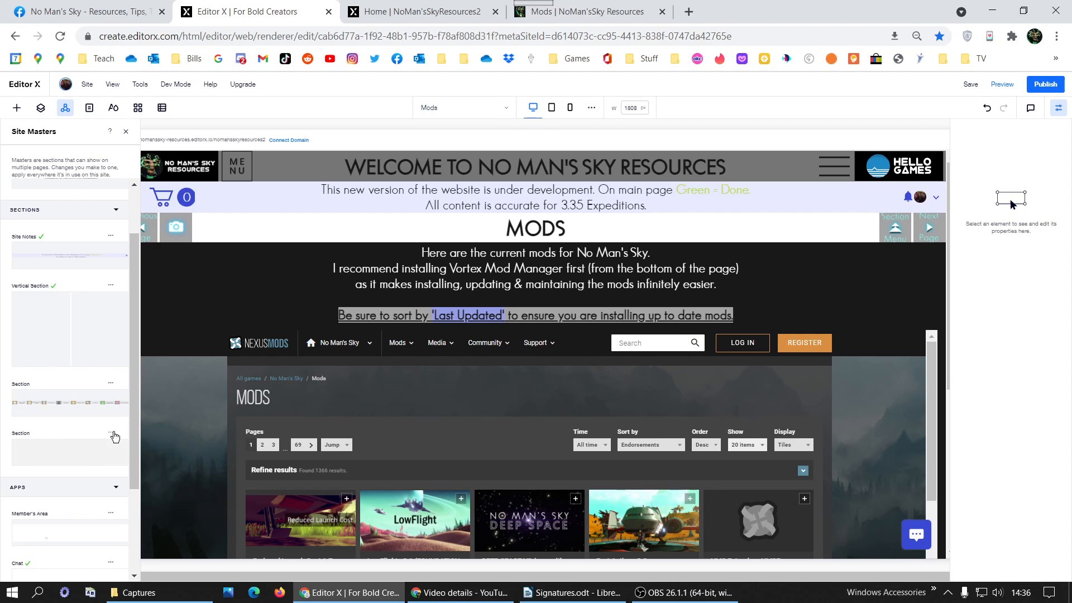
left_click(114, 434)
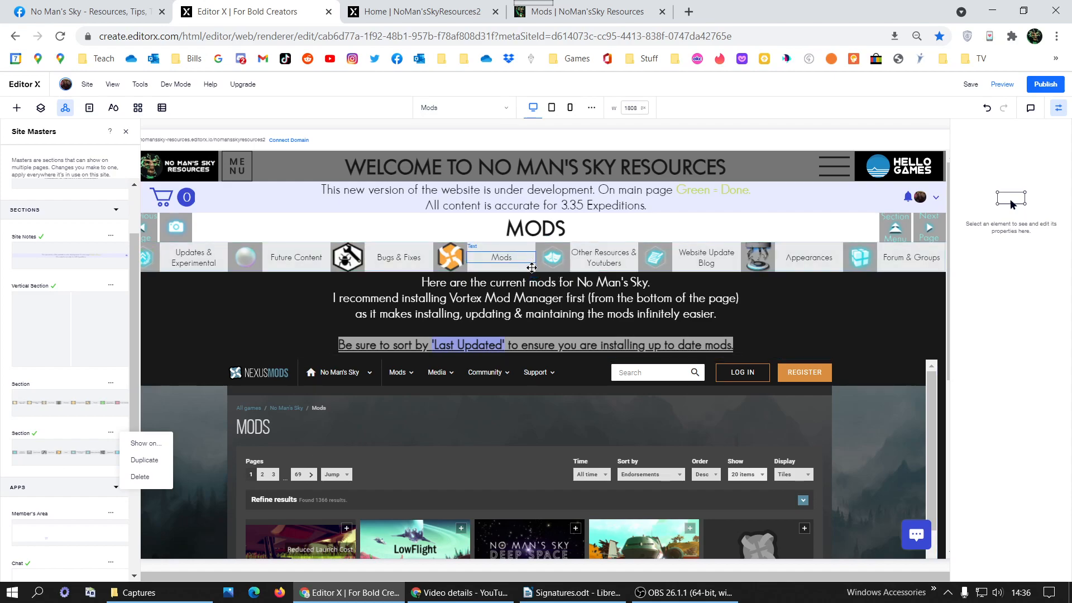
right_click(527, 267)
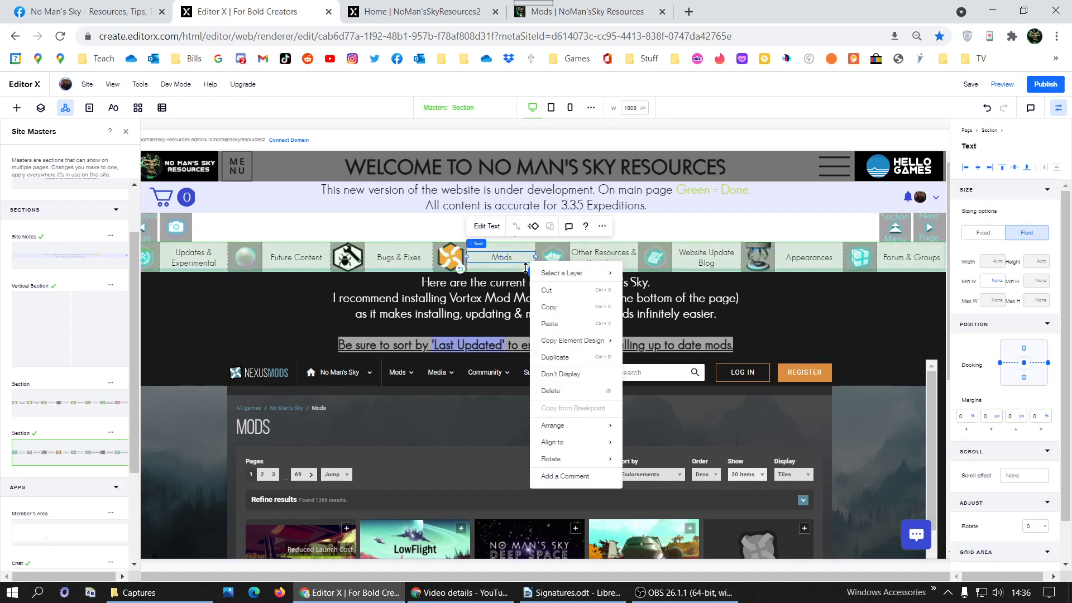
left_click(602, 258)
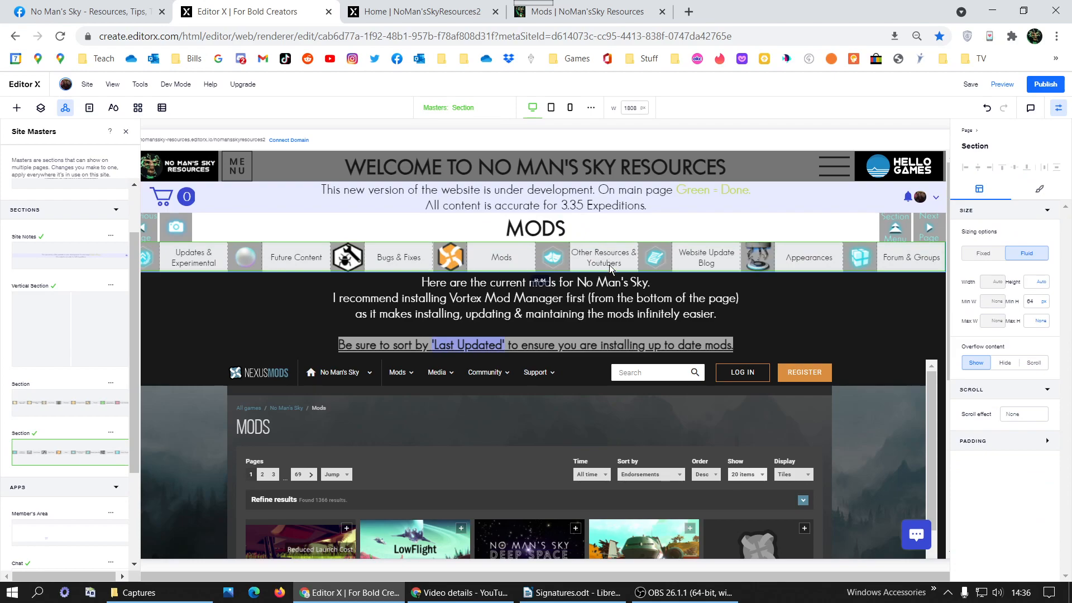
left_click(522, 268)
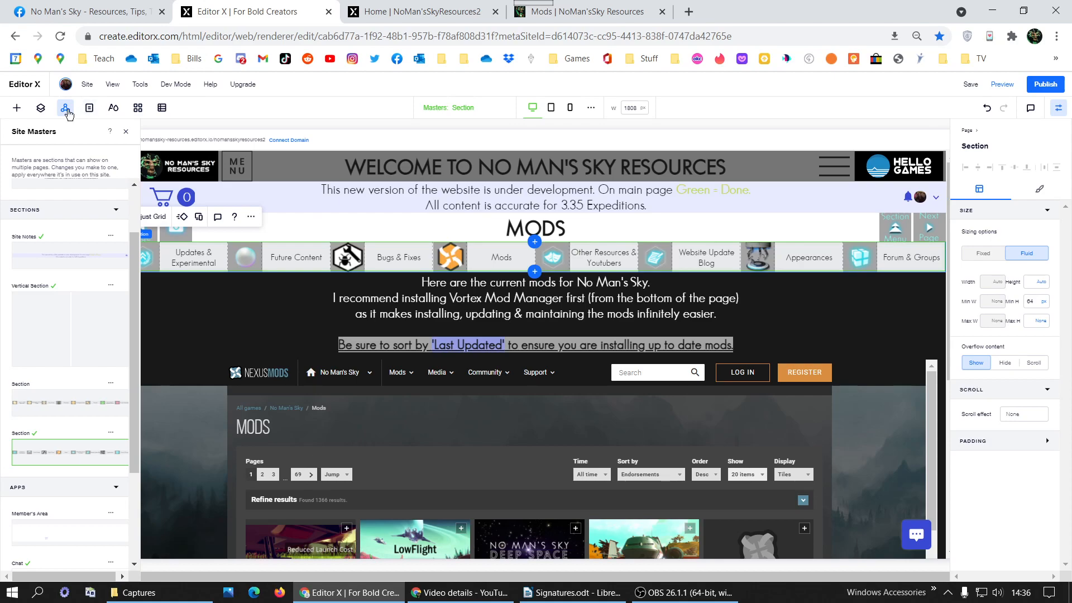
left_click(18, 111)
left_click(17, 112)
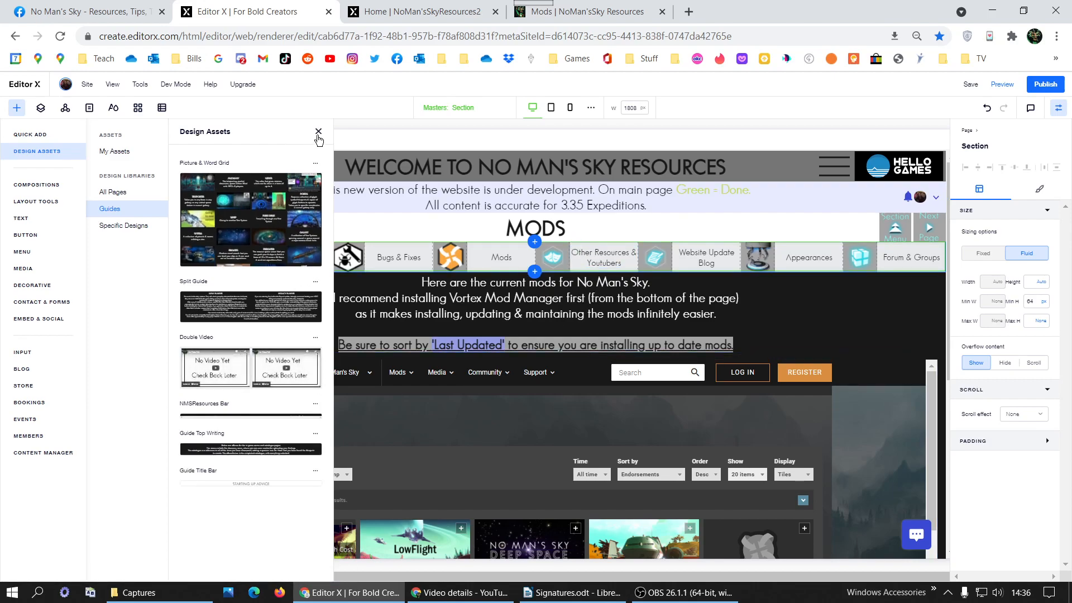
left_click(318, 132)
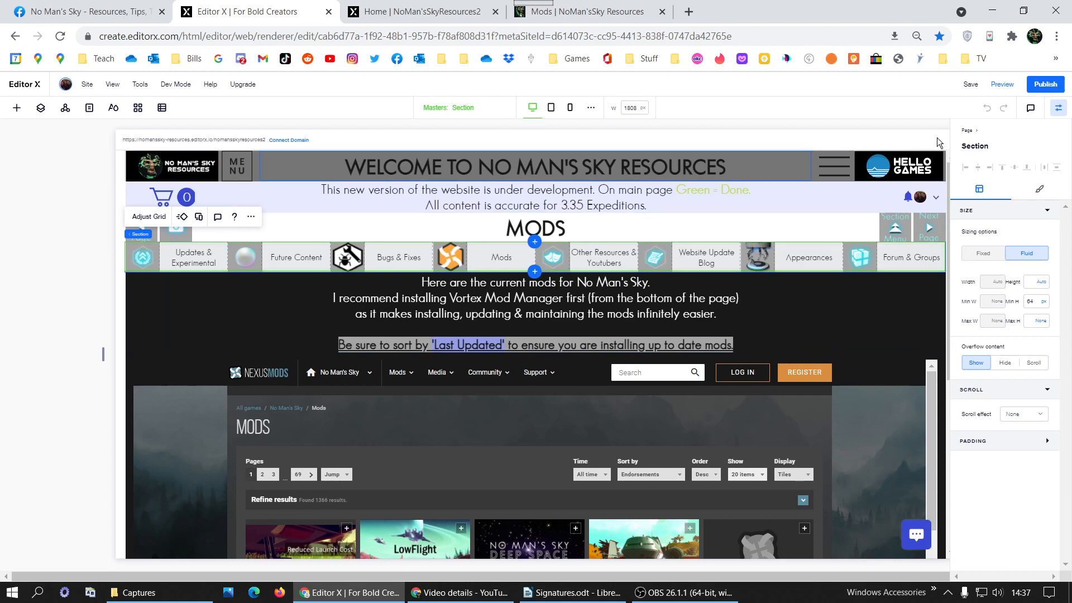
Publish the site and switch to the live Home page of the new website.
left_click(1056, 85)
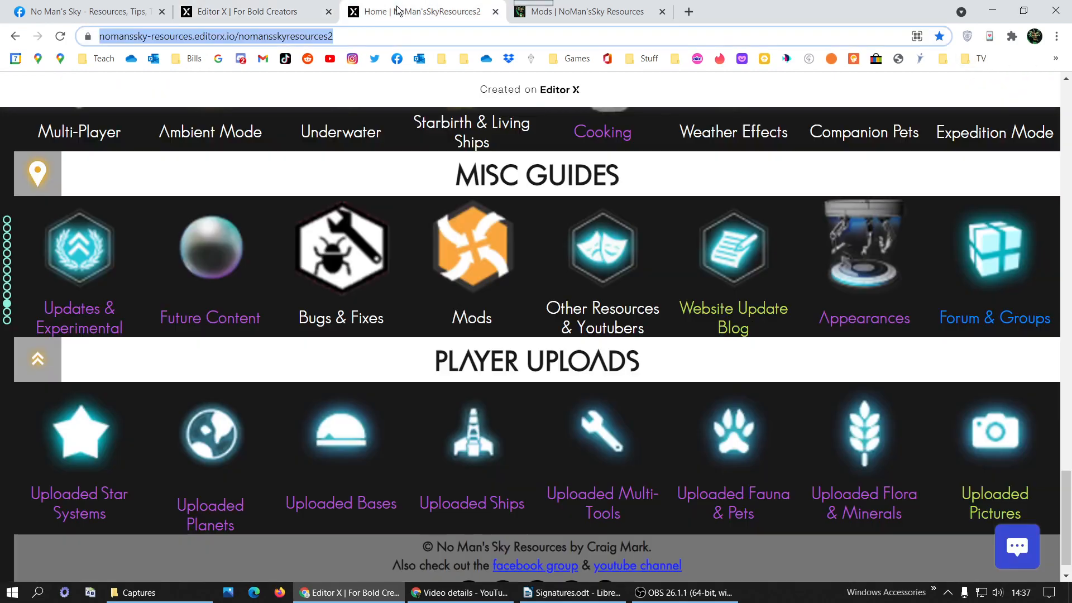
left_click(415, 12)
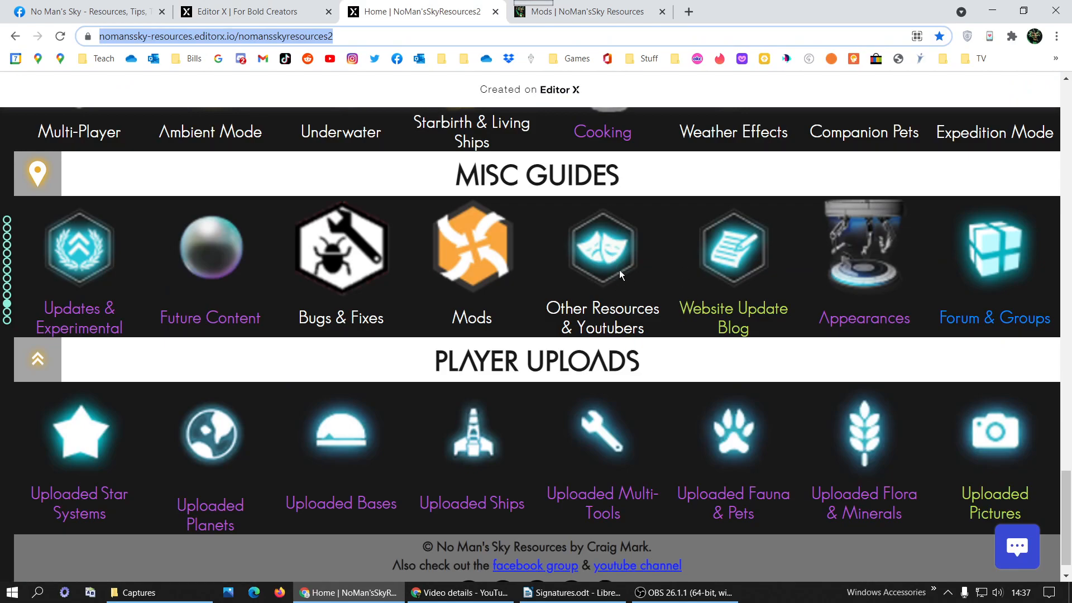
Open the Blender & Other Resources page of the old No Man's Sky Resources website and examine its content from start to end.
left_click(586, 11)
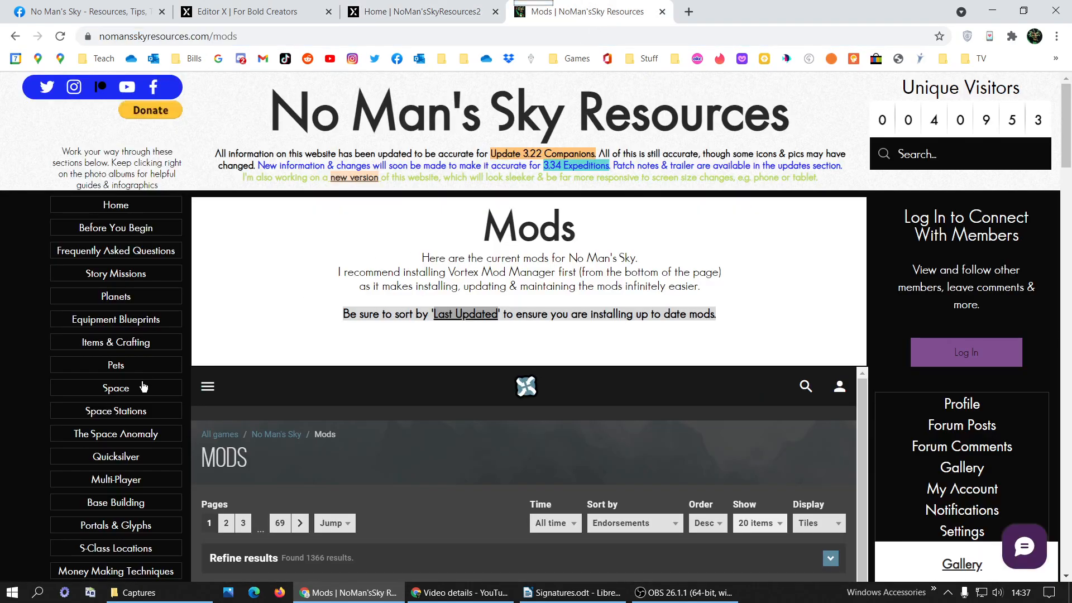
scroll(137, 401, "down", 5)
left_click(135, 368)
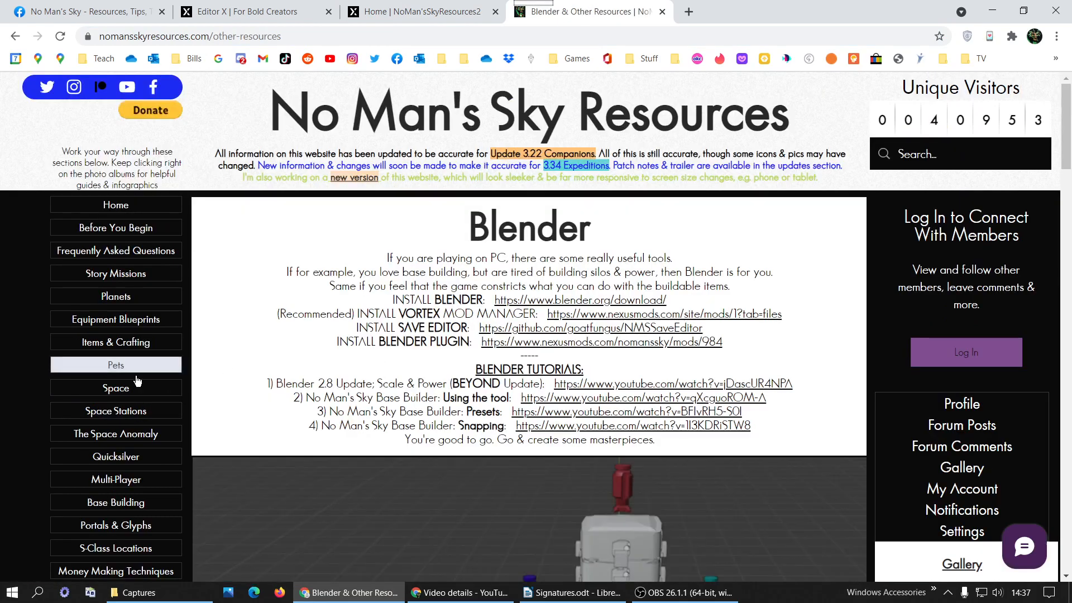
scroll(182, 429, "down", 2)
scroll(181, 429, "down", 15)
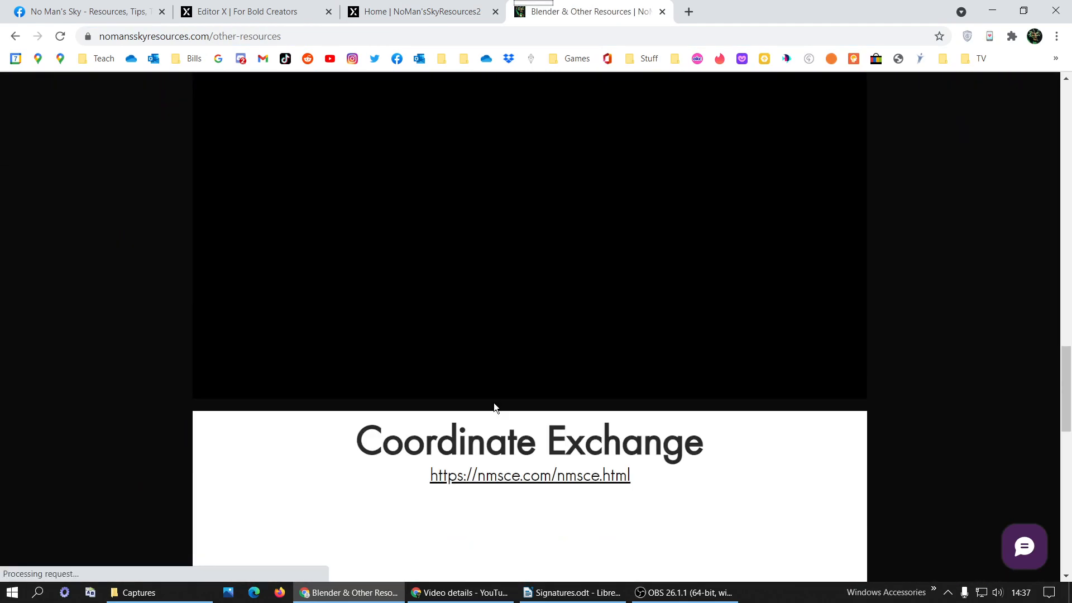
scroll(484, 377, "down", 10)
scroll(476, 371, "up", 18)
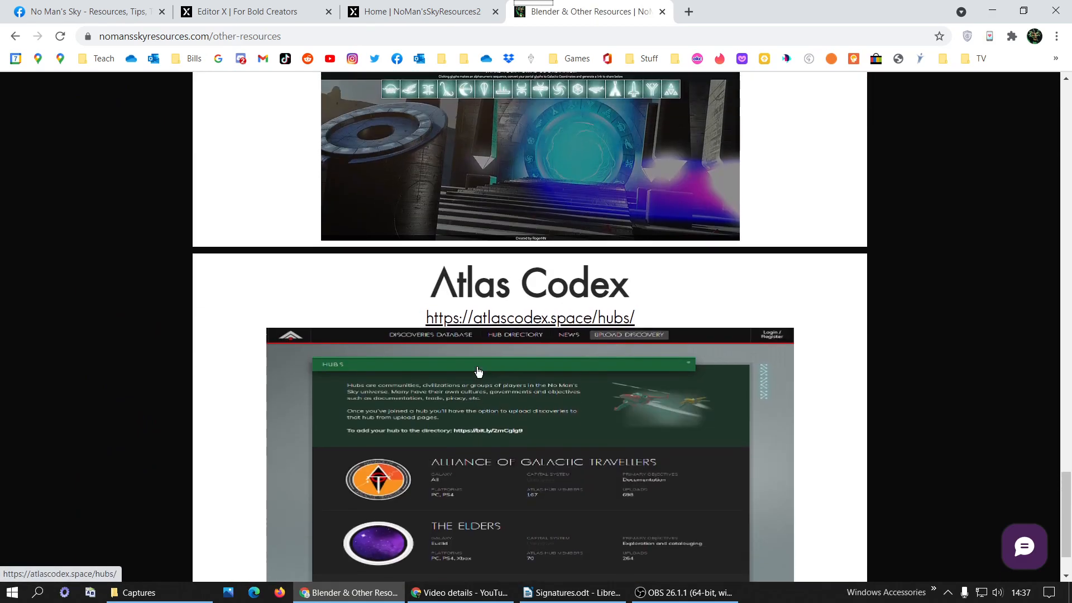
scroll(477, 370, "up", 10)
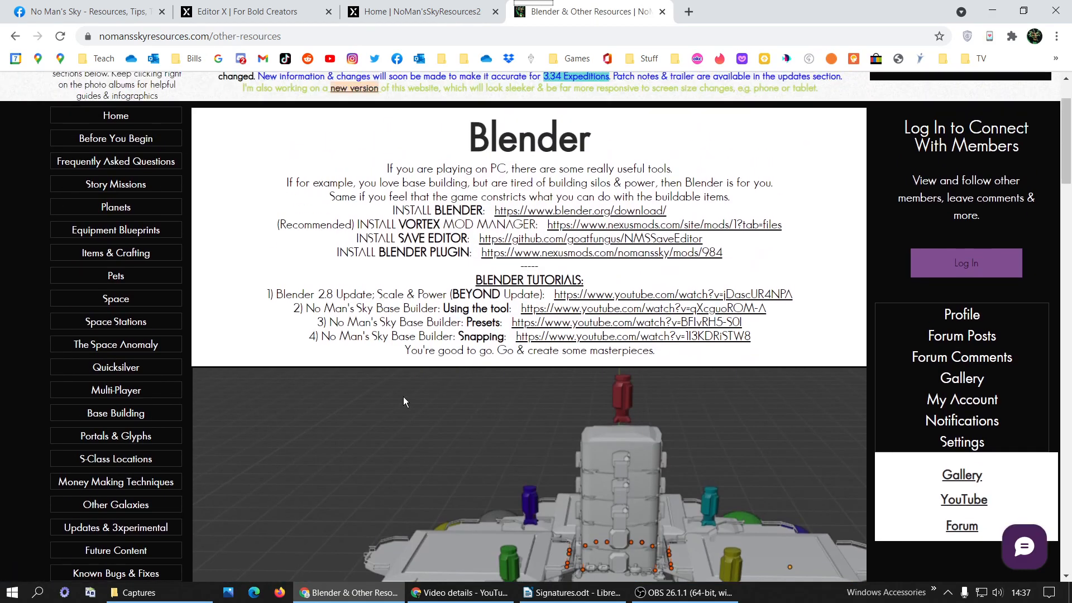
Open the old website's Youtubers page, copy the intro line under Prominent Youtubers, and look over the featured channels.
scroll(254, 445, "down", 1)
mouse_move(168, 550)
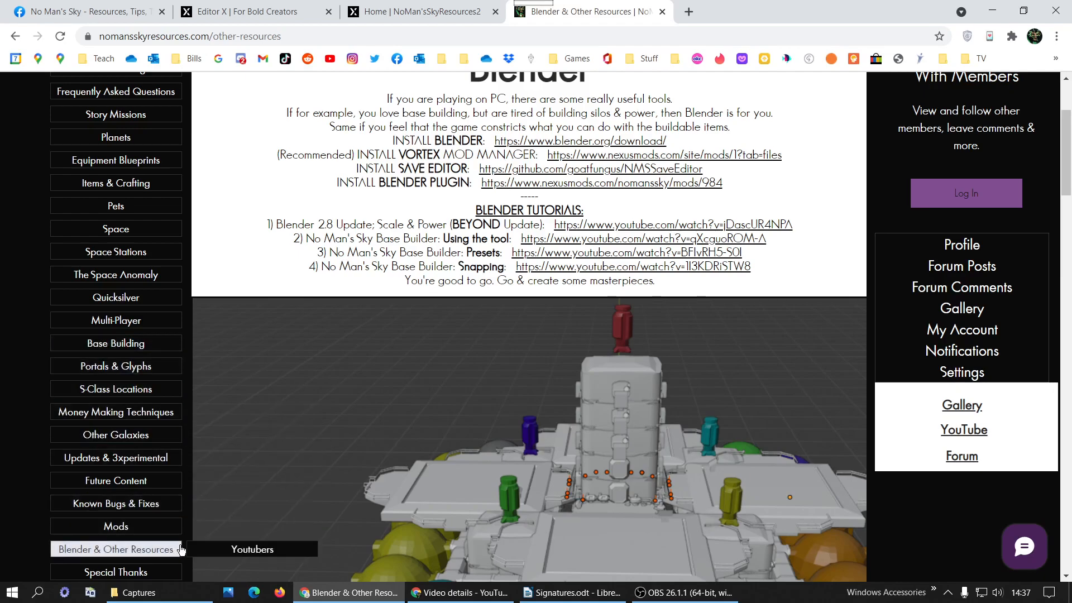
left_click(232, 550)
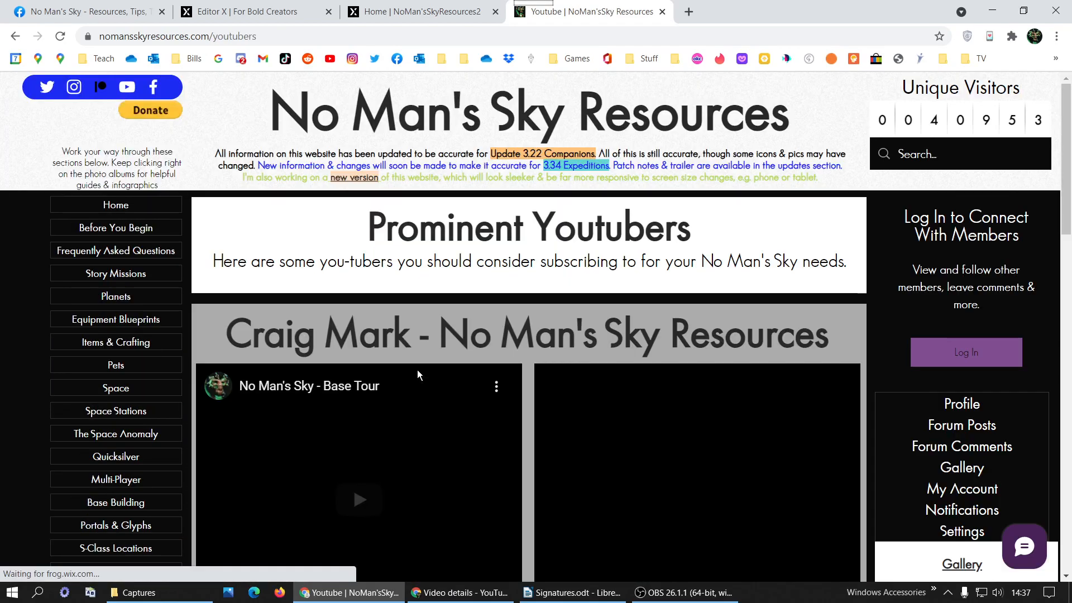
triple_click(494, 261)
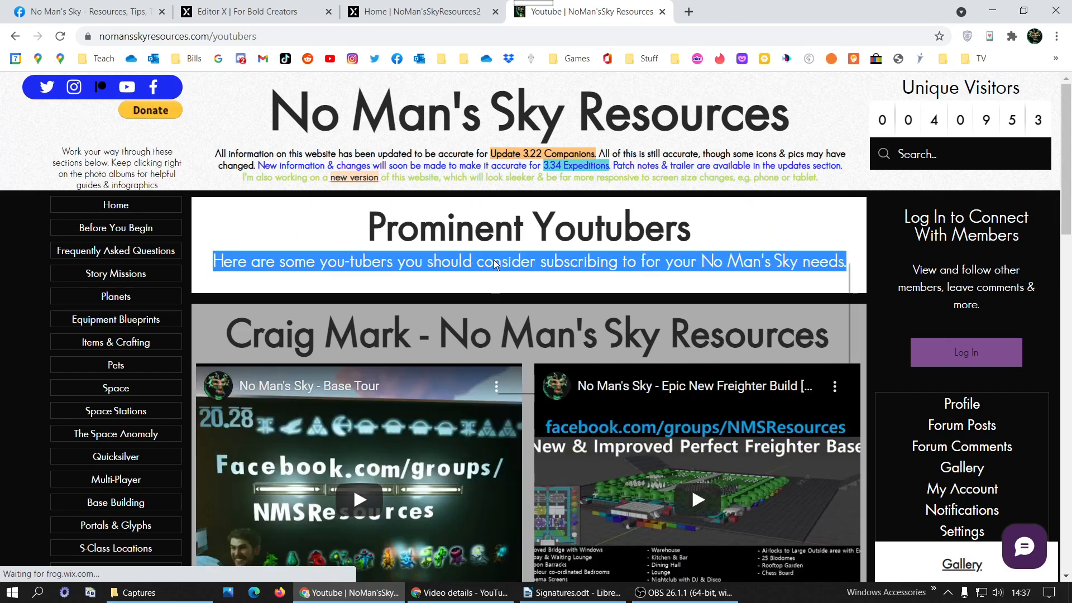
right_click(496, 262)
left_click(534, 276)
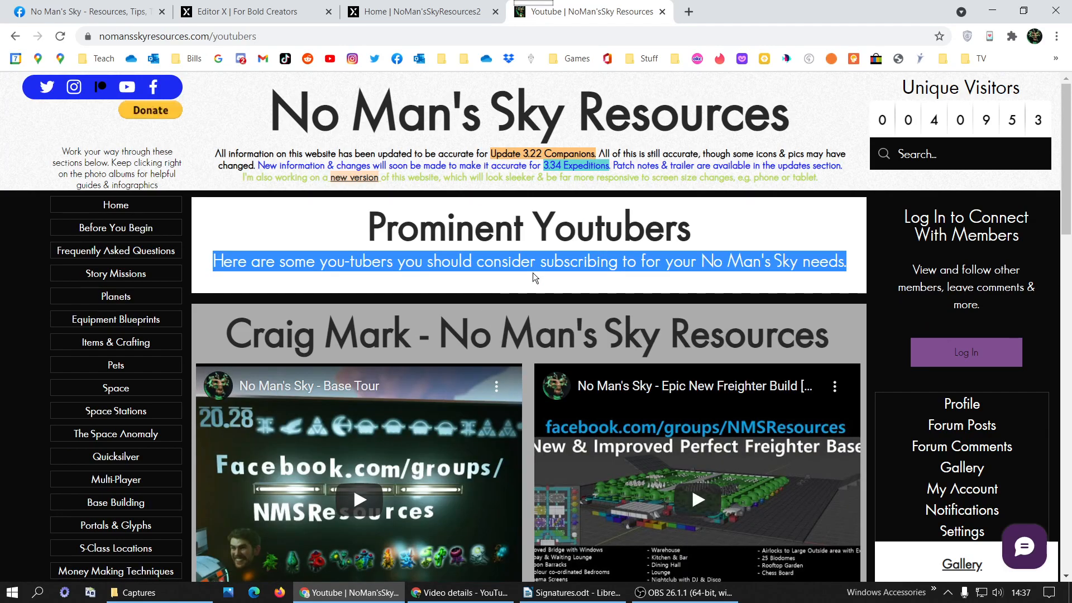
scroll(533, 272, "down", 3)
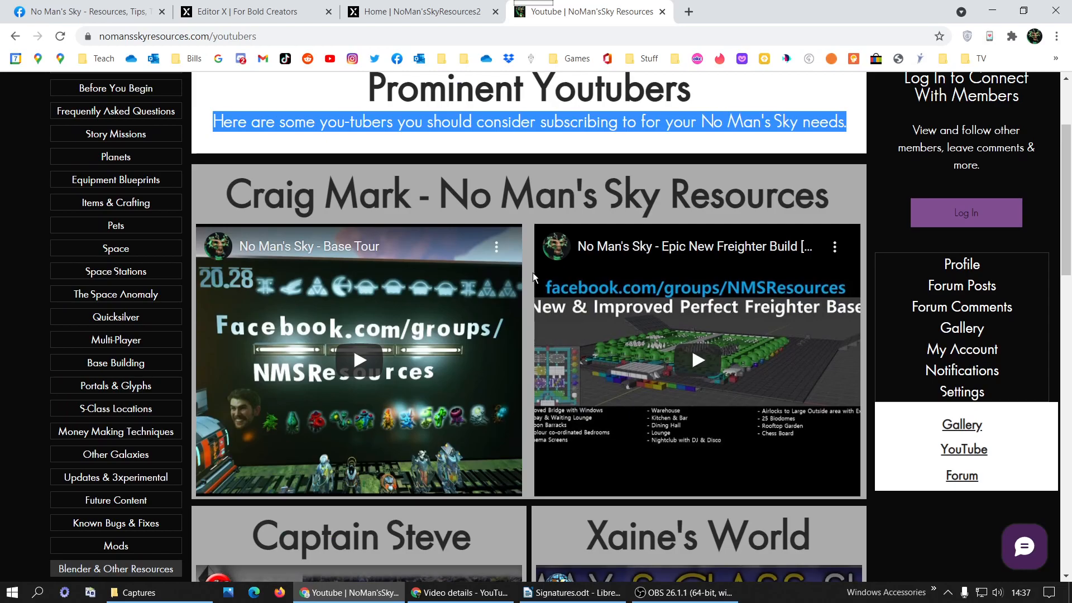
scroll(533, 273, "down", 15)
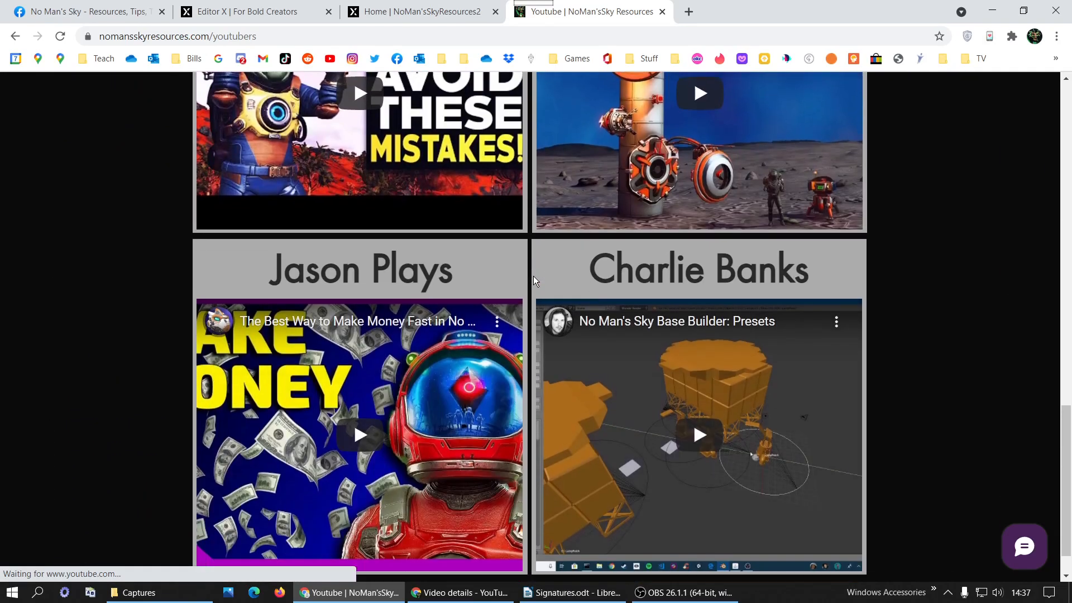
scroll(533, 276, "up", 15)
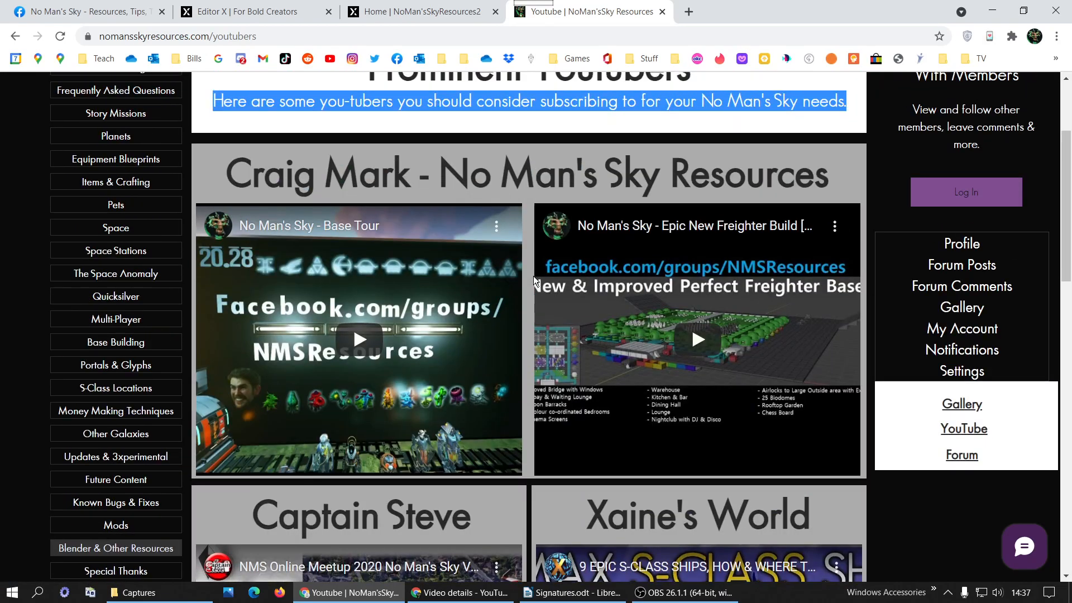
scroll(534, 276, "up", 3)
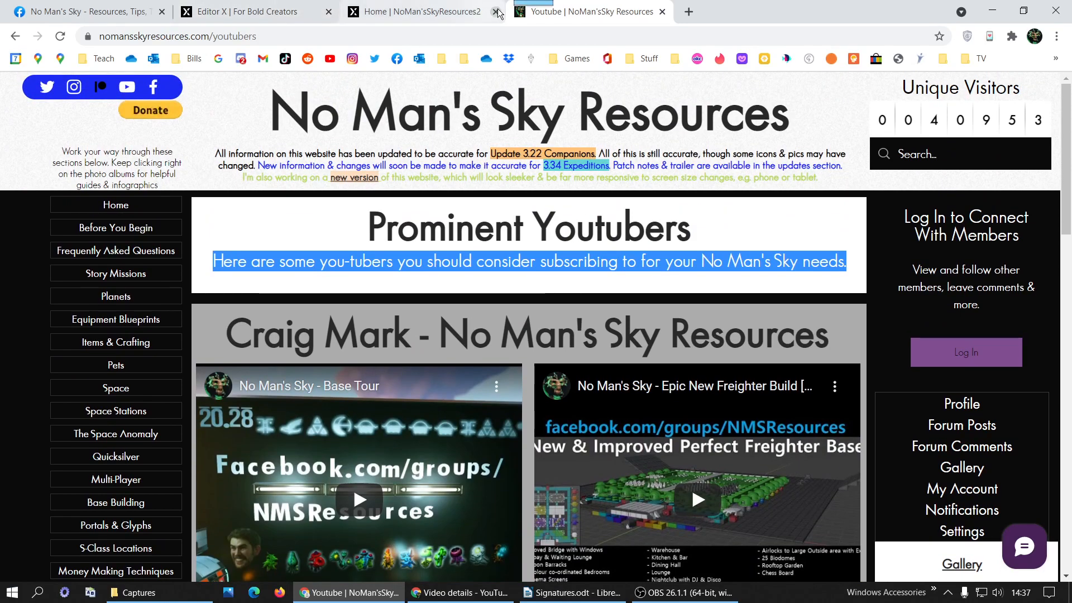
Move the old website's Youtube browser tab next to the Editor X tab and return to Editor X.
left_click(486, 12)
left_click(508, 15)
left_click_drag(506, 16, 343, 16)
left_click(252, 12)
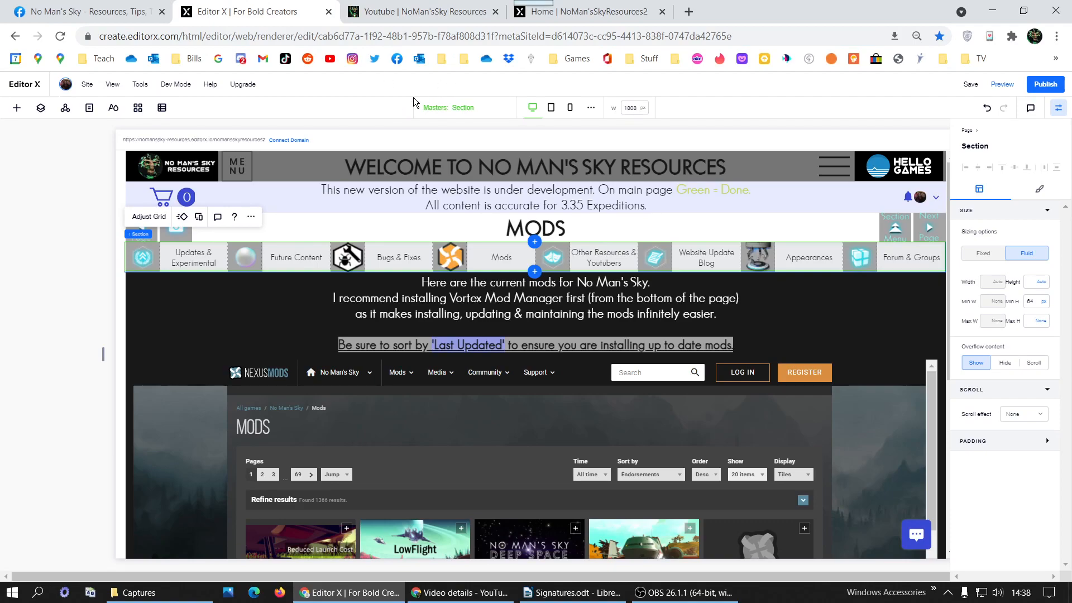
Open the blank New Page from the site's page list and check the Other Resources & Youtubers title on the live Home page.
left_click(17, 108)
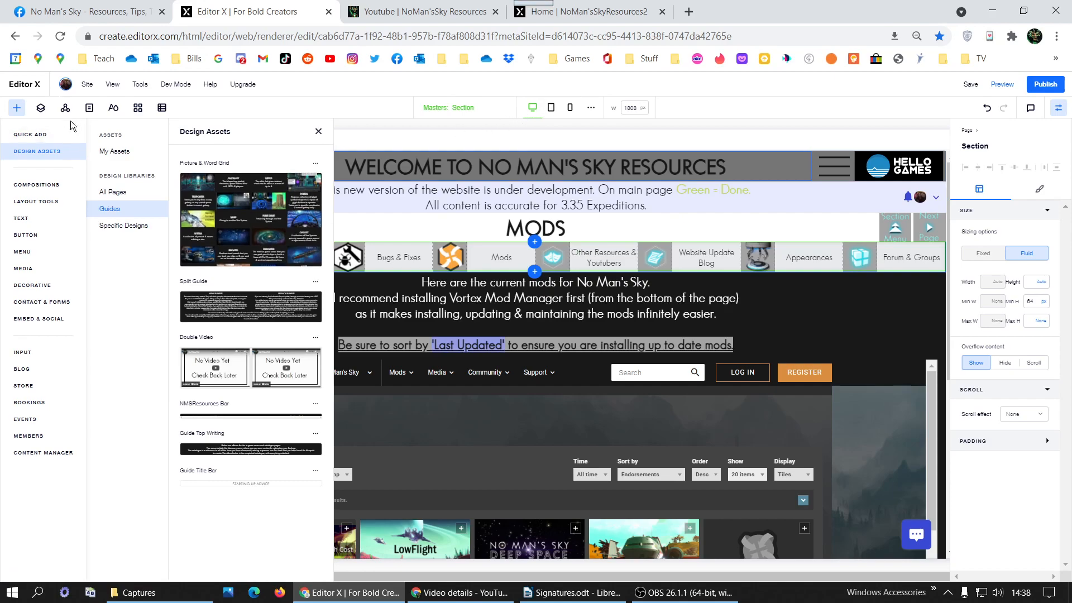
left_click(89, 107)
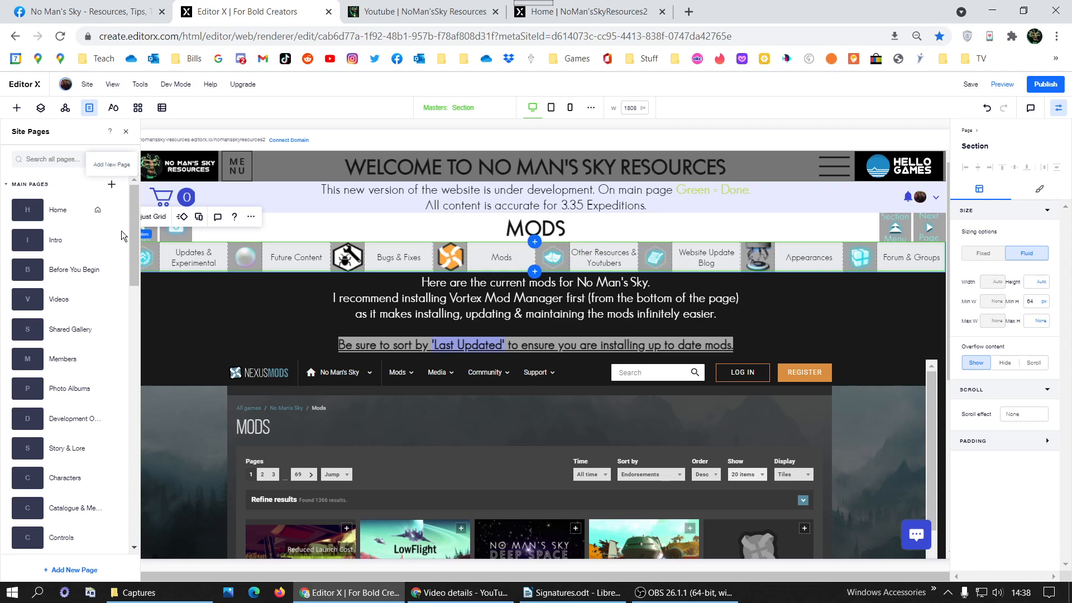
scroll(109, 317, "down", 5)
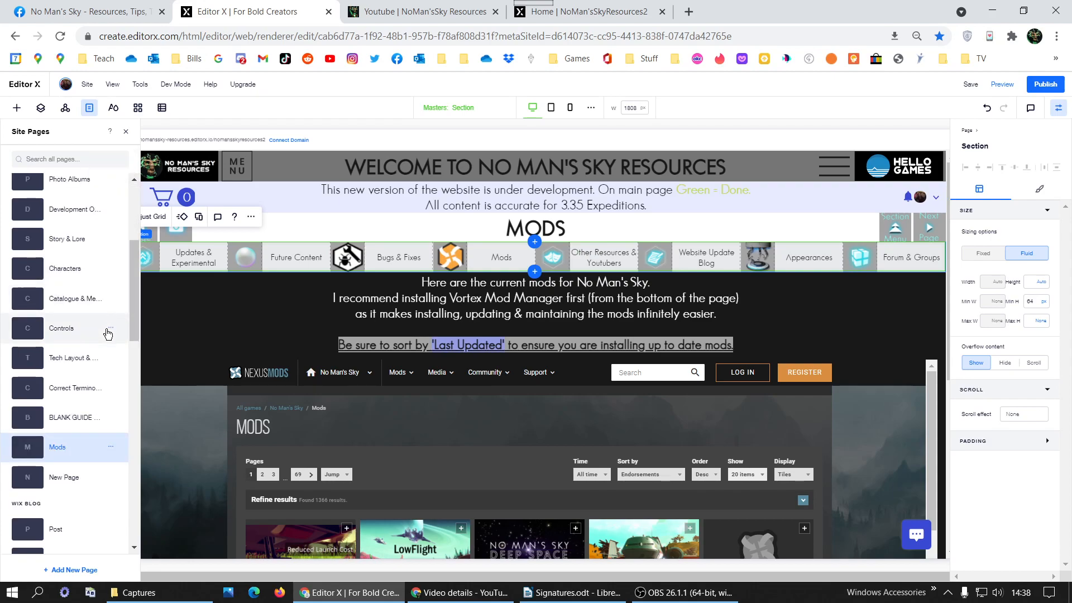
double_click(93, 410)
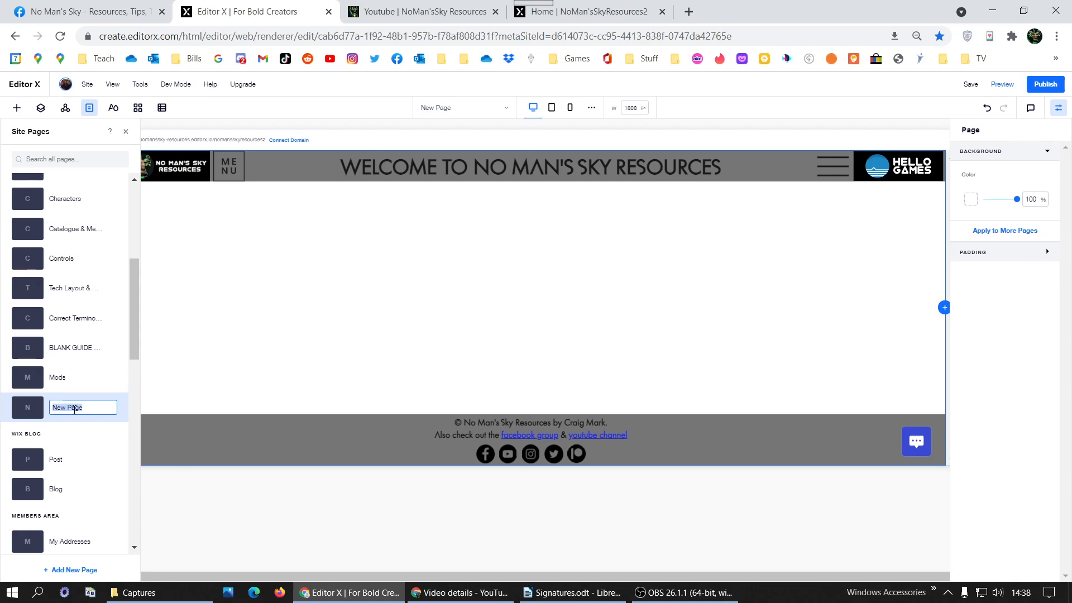
left_click(580, 11)
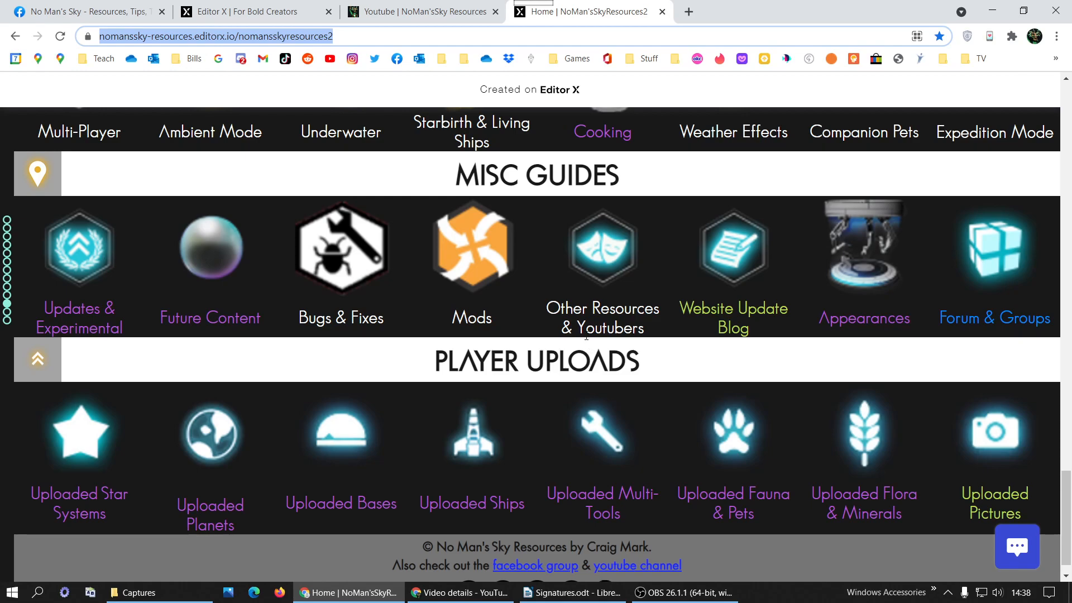
left_click(223, 11)
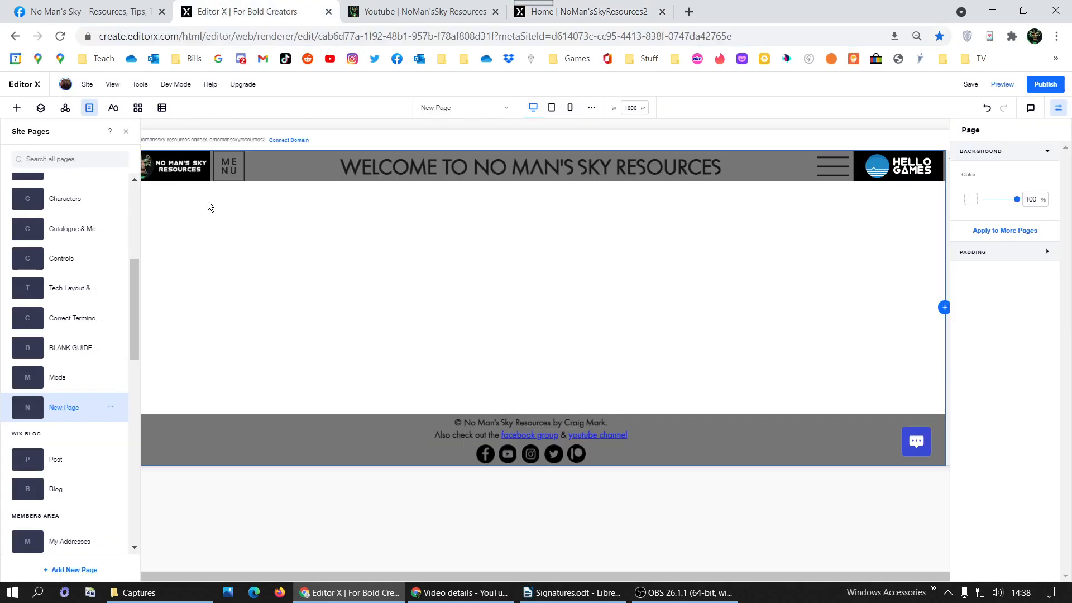
Rename the New Page as "Other Resources & Youtubers".
left_click(111, 407)
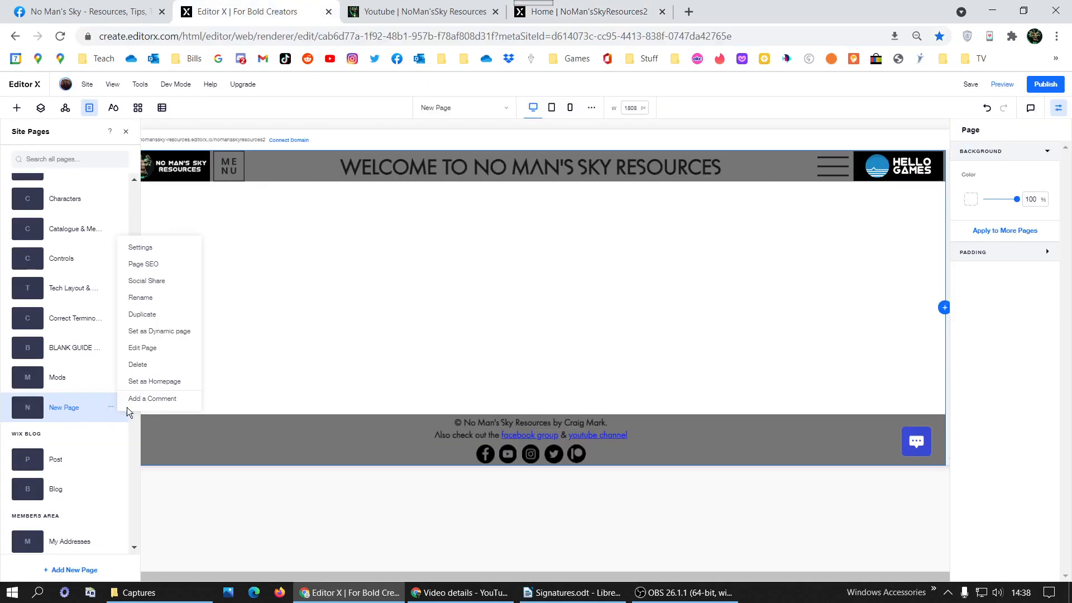
left_click(163, 297)
type("Other R")
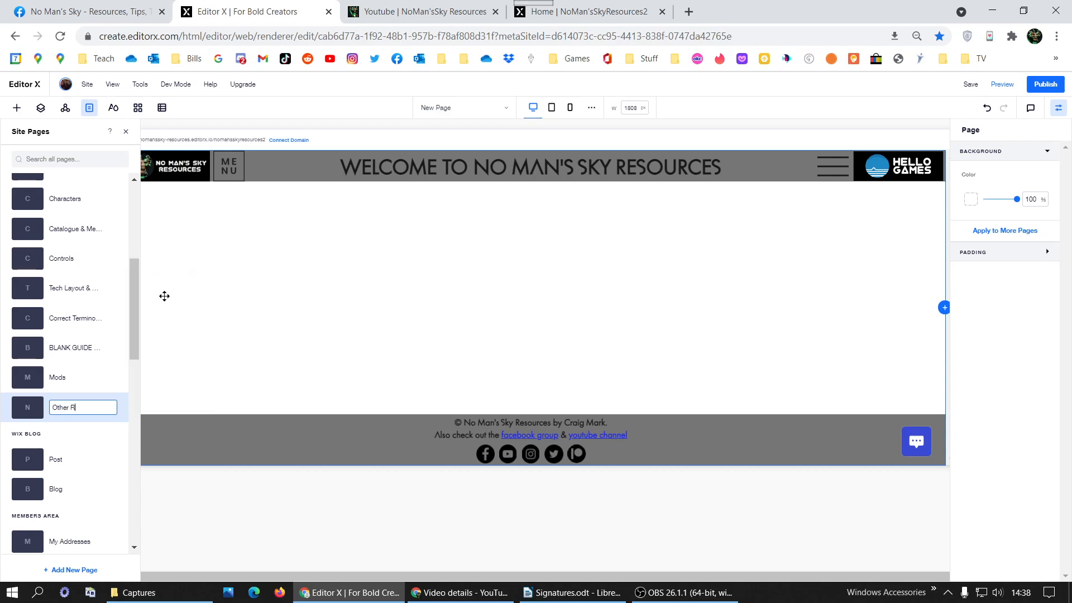
type("esources & Youtubers")
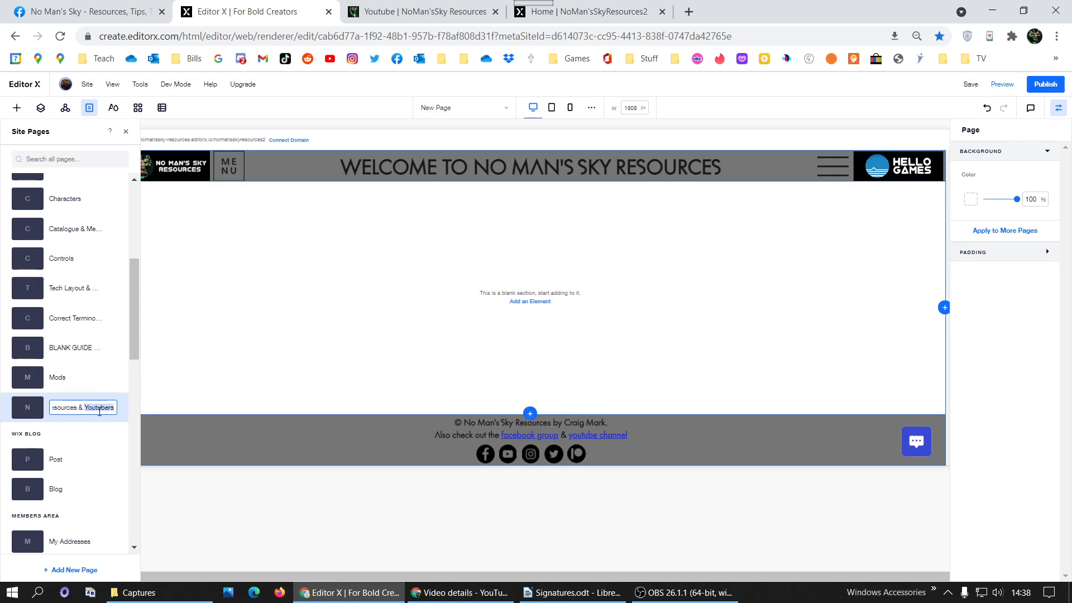
key("ctrl+a")
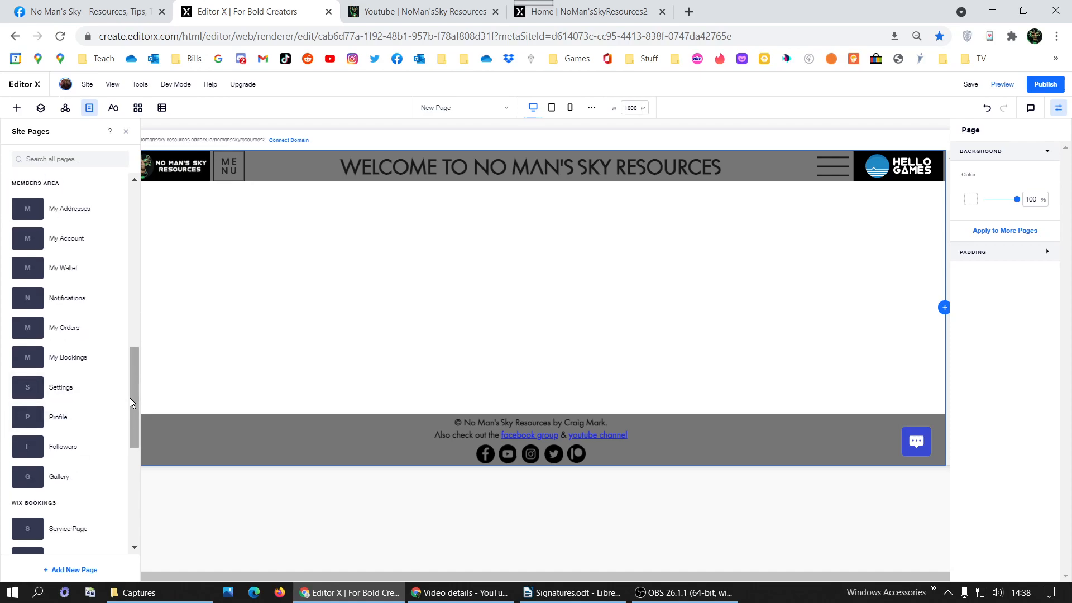
left_click(133, 323)
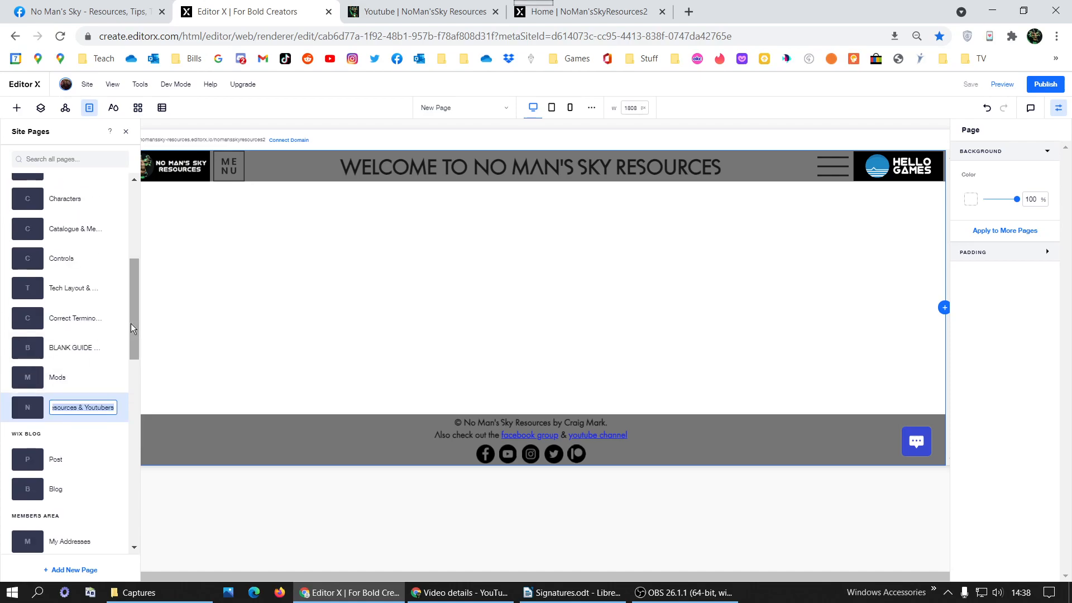
left_click(120, 411)
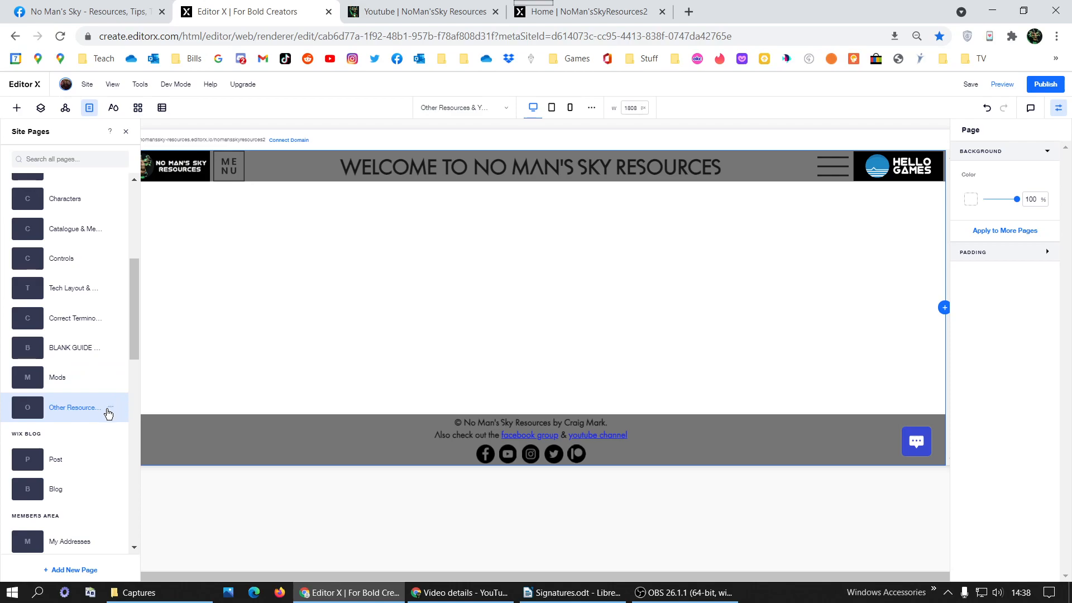
Set the URL slug of the Other Resources & Youtubers page to "other-resources-and-youtubers" in its SEO settings.
left_click(110, 408)
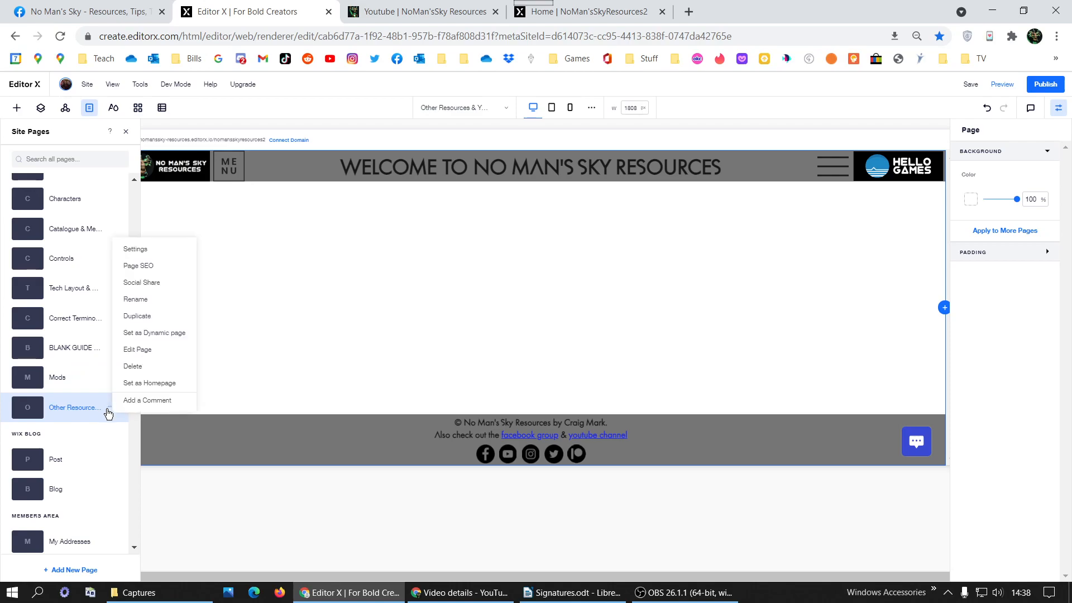
left_click(154, 266)
double_click(202, 330)
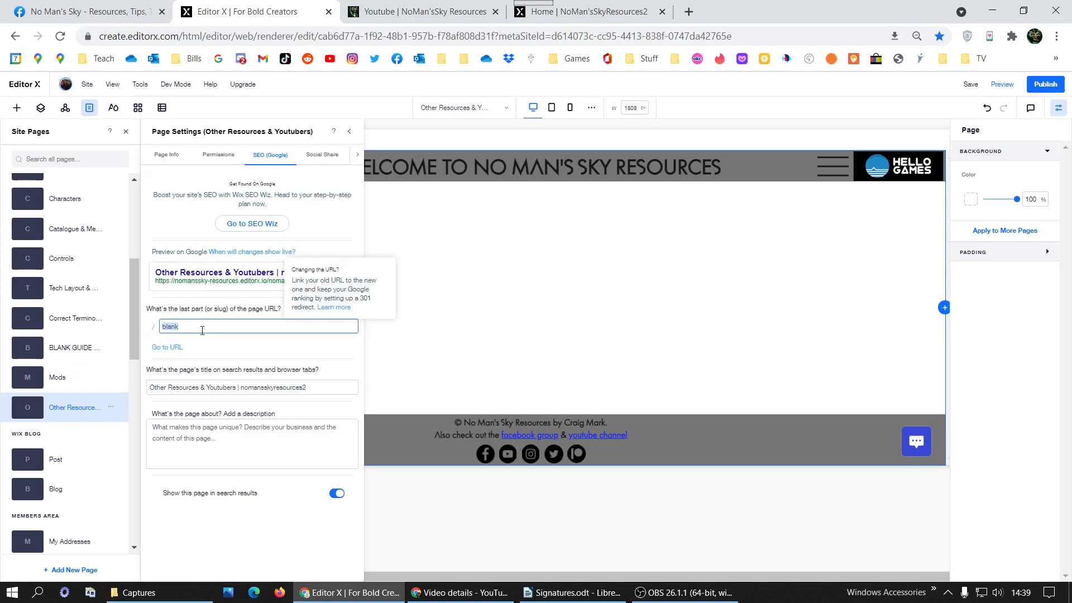
type("OtherResources&Youtubers")
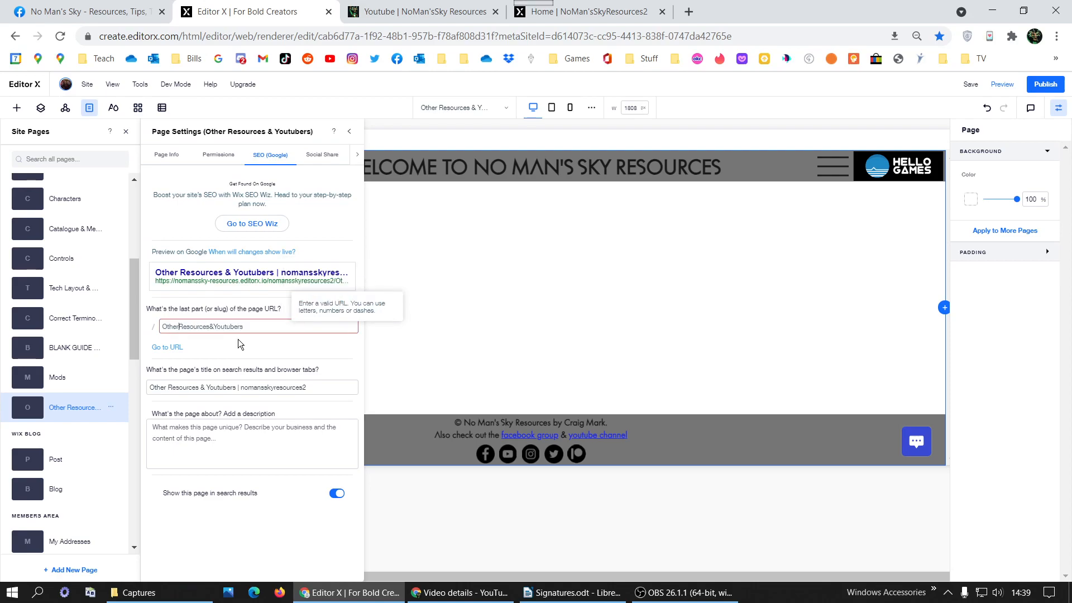
type("-")
key("Delete")
type("and-y")
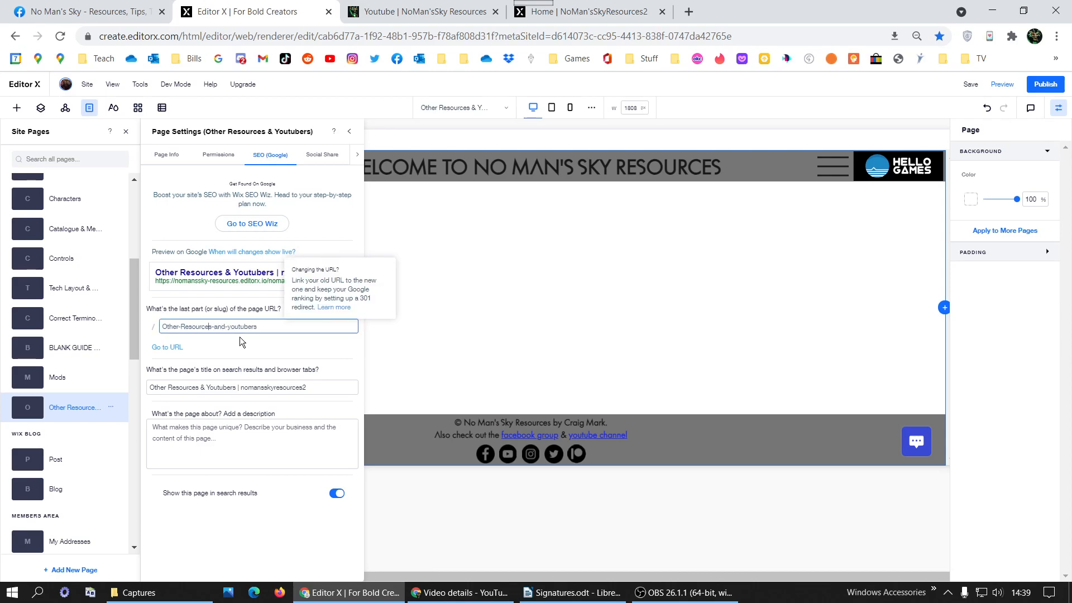
key("Delete")
type("r")
key("BackSpace")
type("o")
left_click(294, 431)
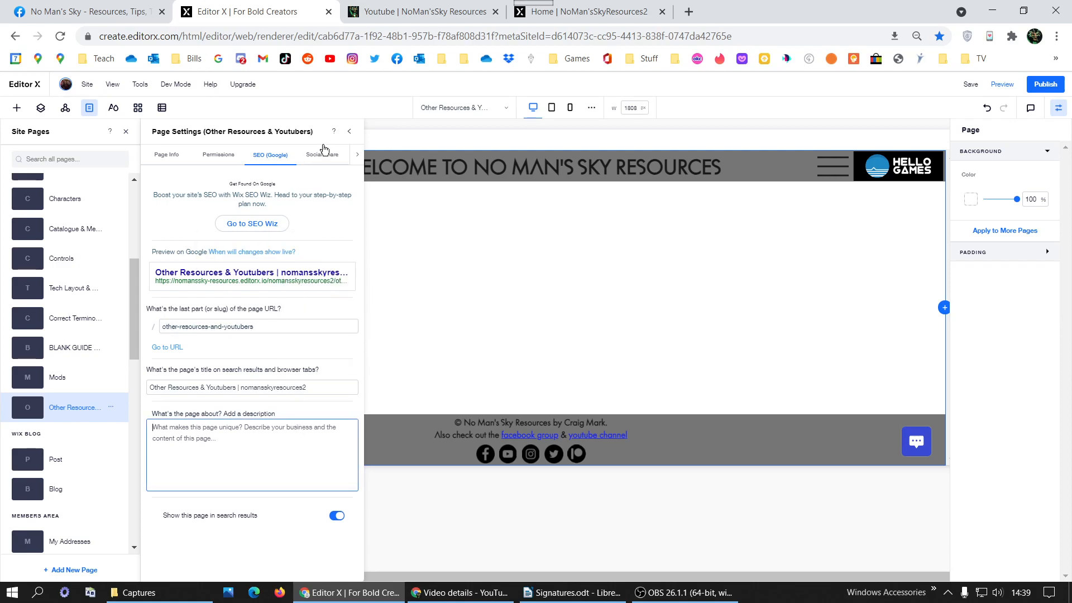
left_click(121, 131)
left_click(124, 133)
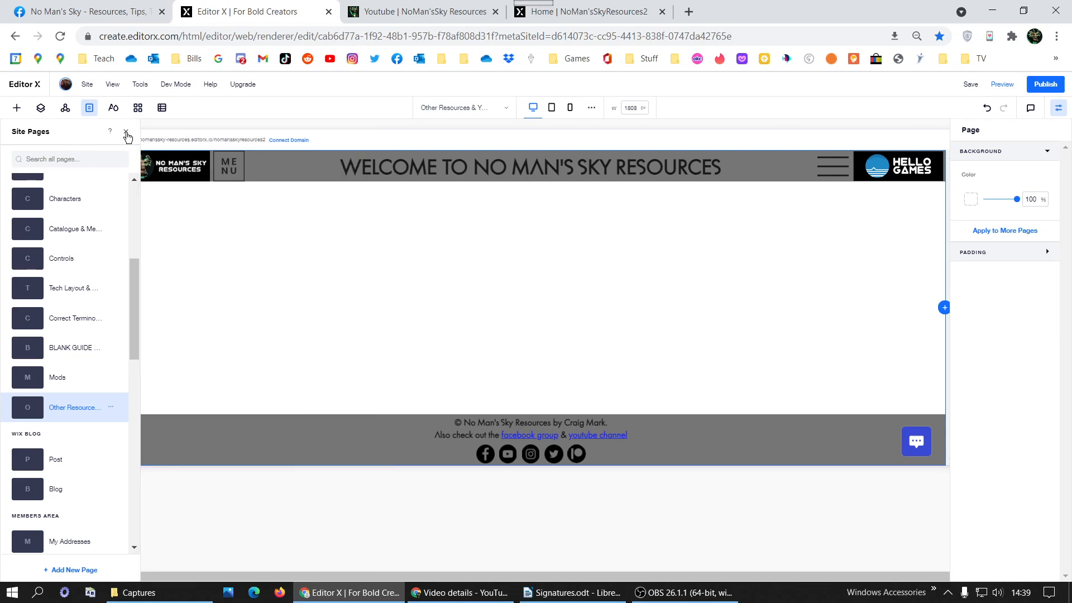
Show the Site Notes master section on the new page and check the list of pages it appears on.
left_click(65, 109)
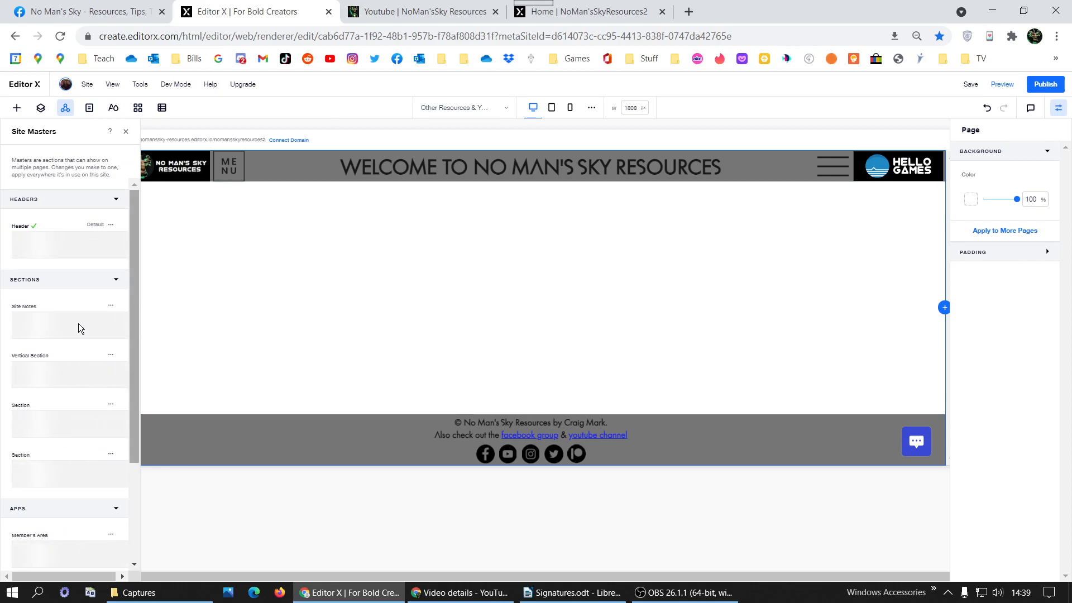
mouse_move(74, 324)
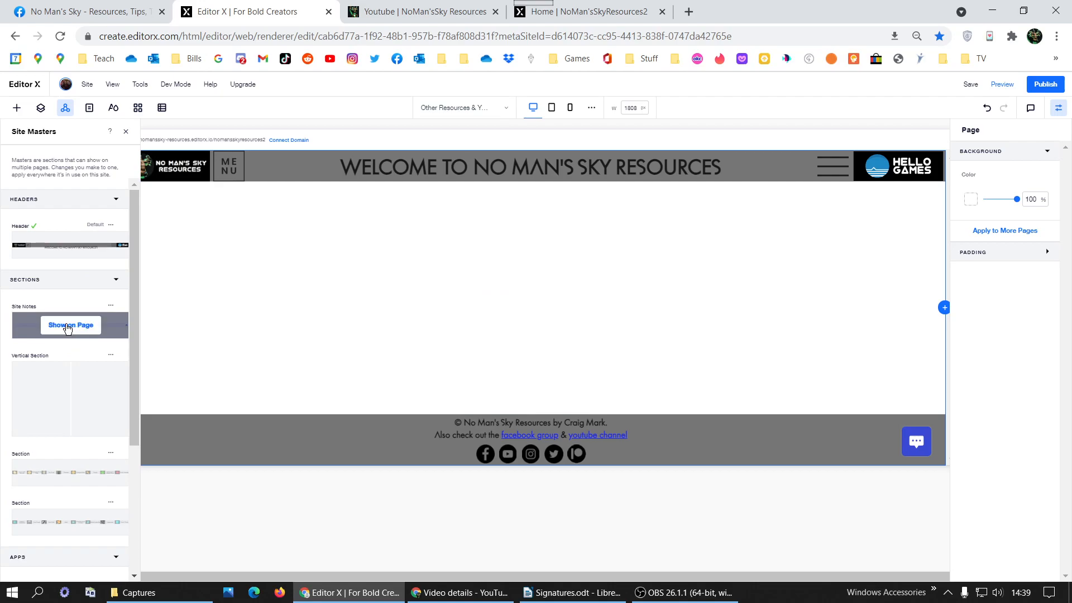
left_click(115, 307)
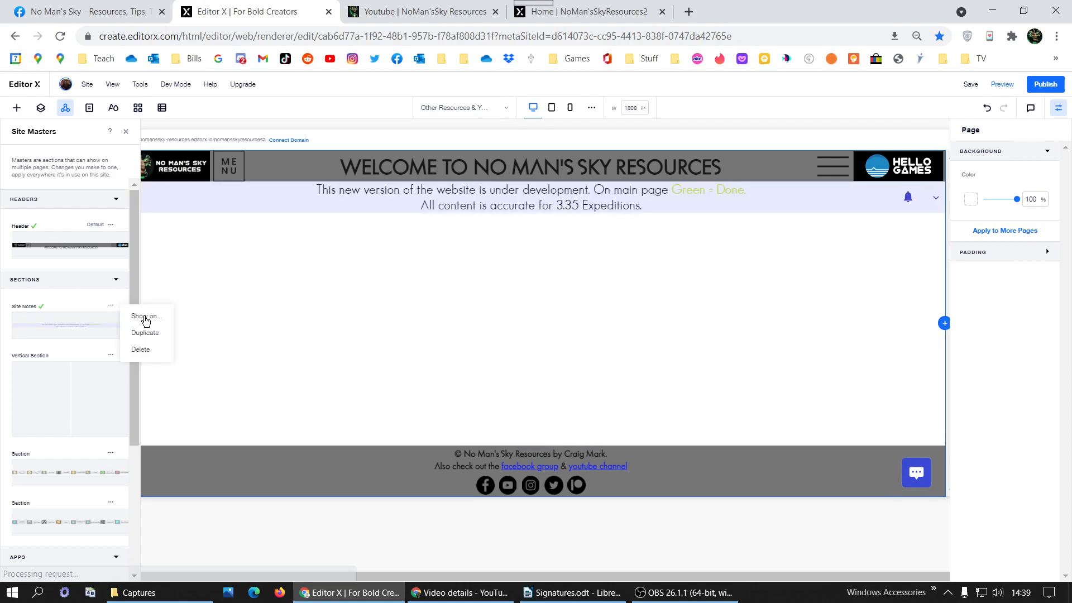
left_click(148, 317)
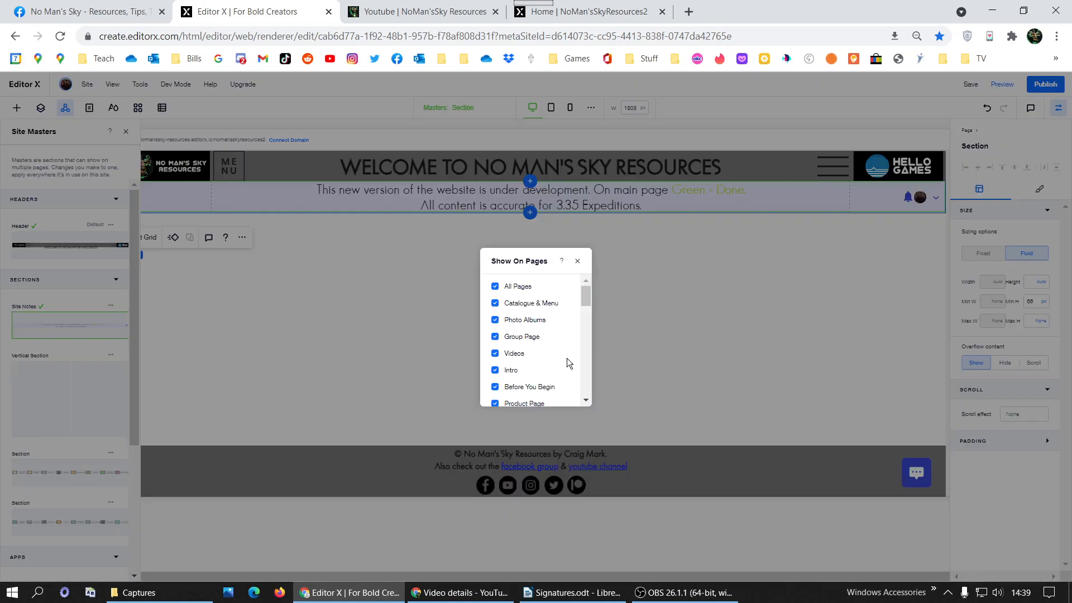
left_click_drag(585, 295, 585, 386)
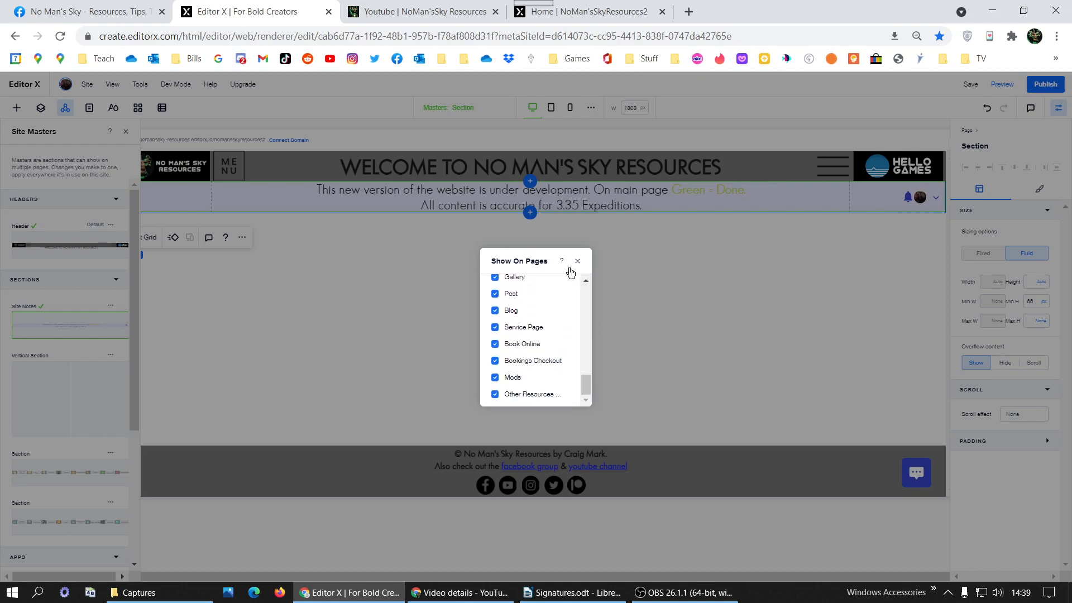
left_click(377, 323)
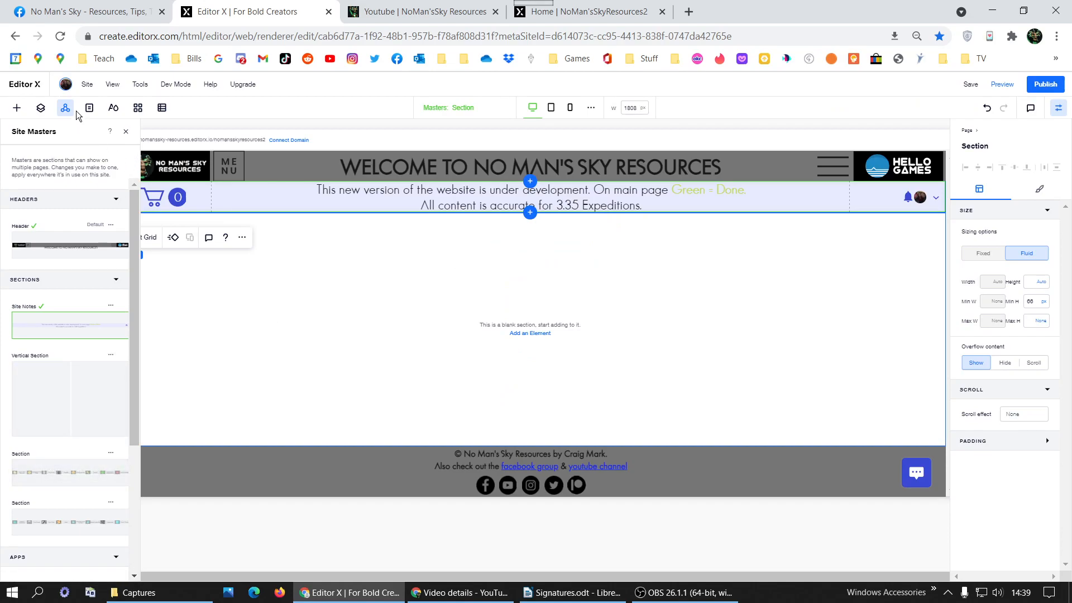
Add the Page Title Bar design asset from the All Pages library to the page.
left_click(17, 108)
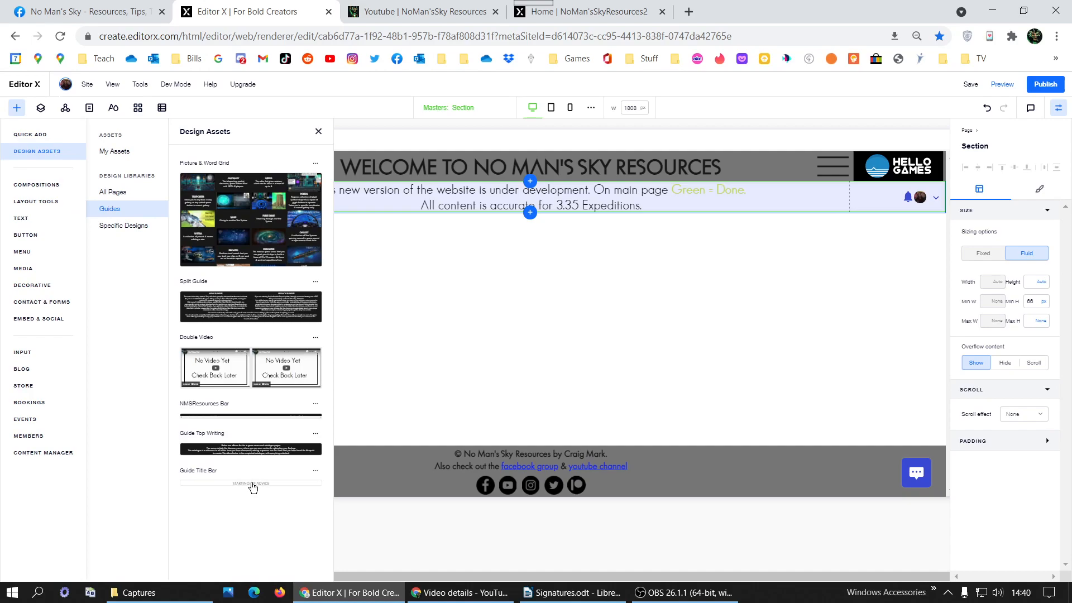
left_click(118, 193)
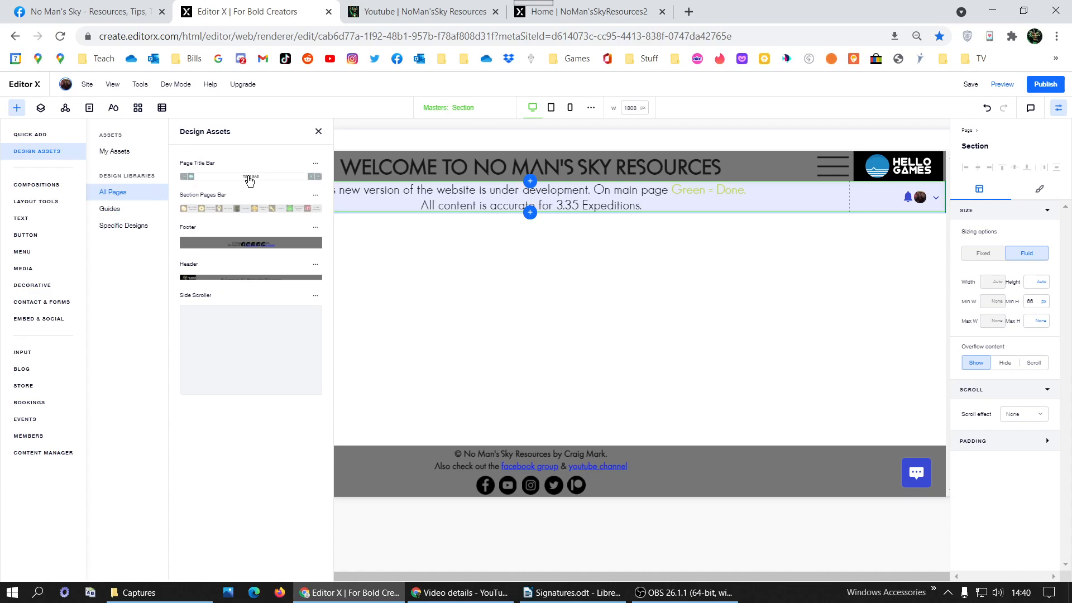
left_click(249, 177)
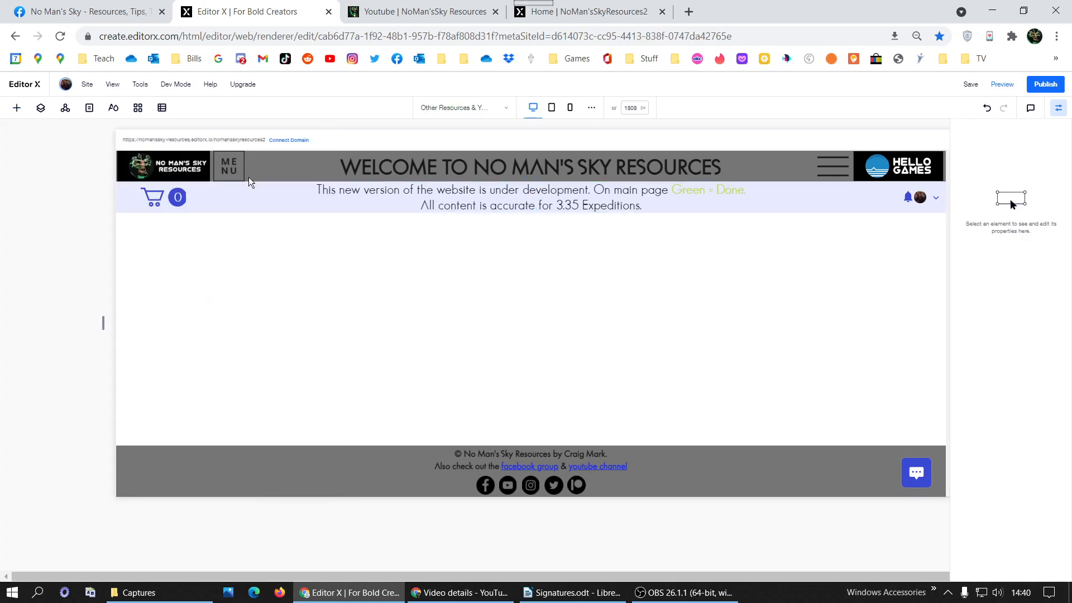
Show the master section holding the Updates & Experimental to Forum & Groups links on the page.
left_click(17, 107)
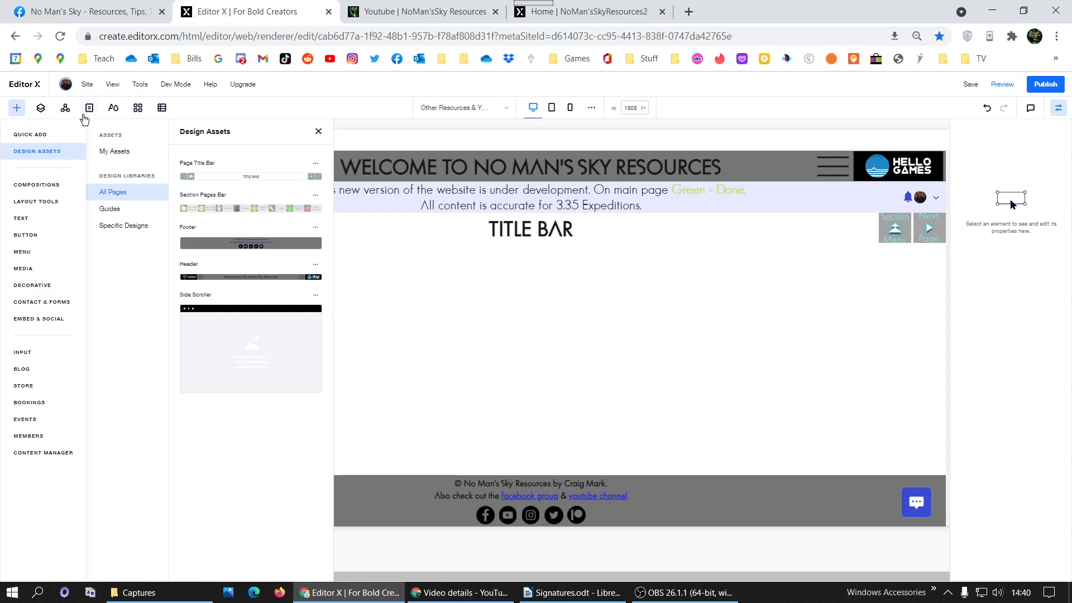
left_click(65, 111)
left_click(65, 109)
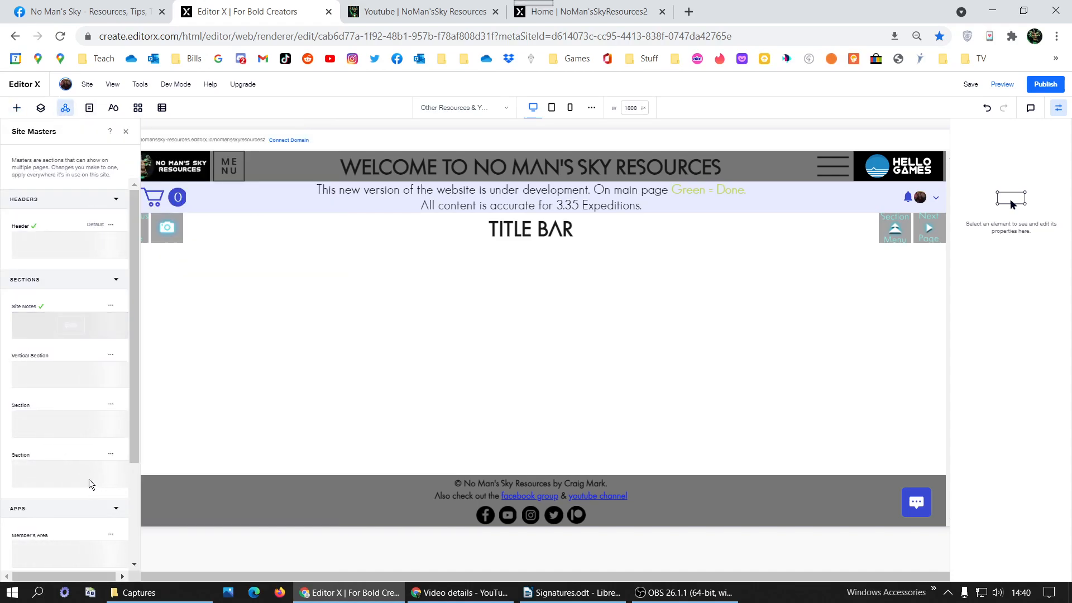
mouse_move(65, 477)
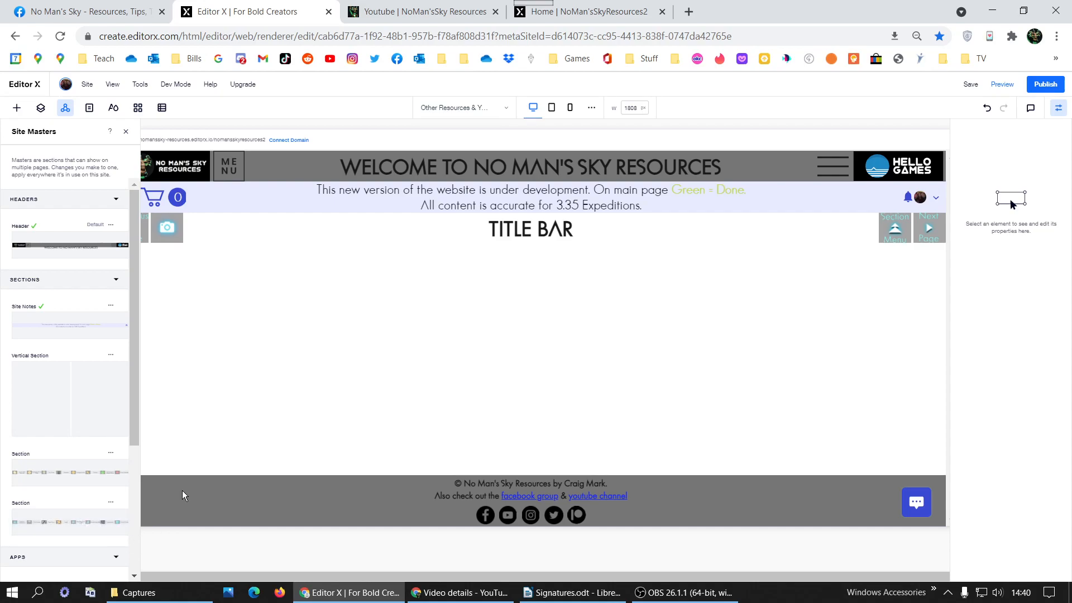
mouse_move(84, 517)
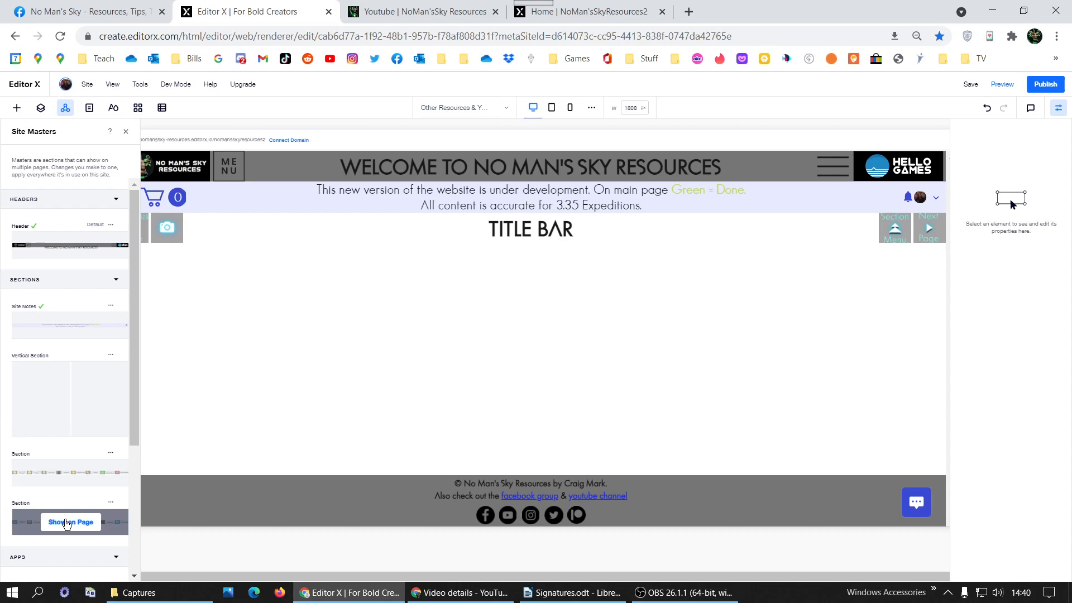
left_click(66, 524)
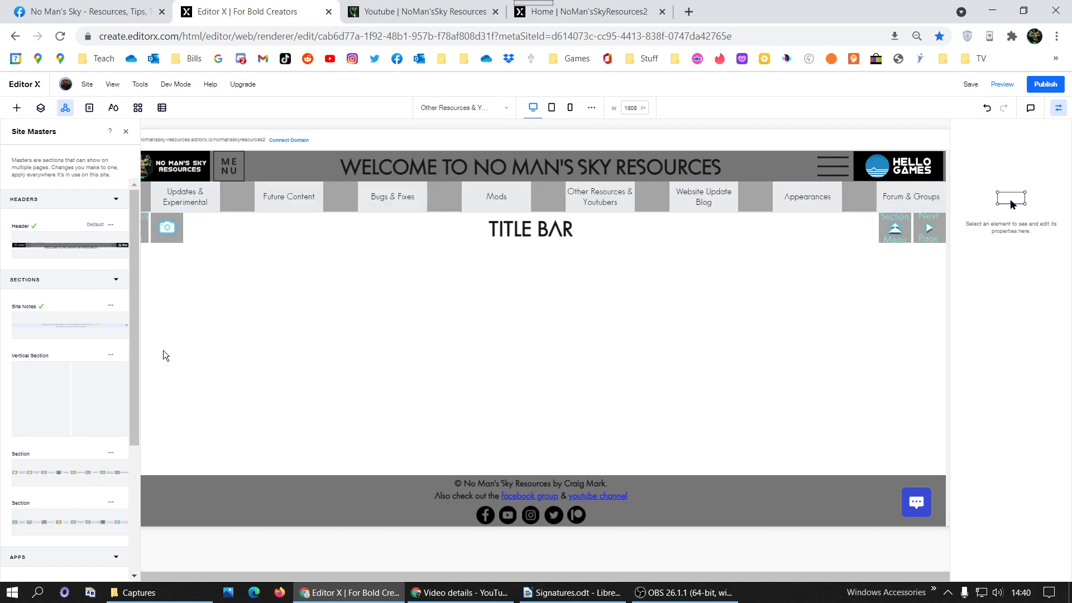
Move the master section with the Updates & Experimental to Forum & Groups links down below the site notes and the title bar.
left_click(285, 184)
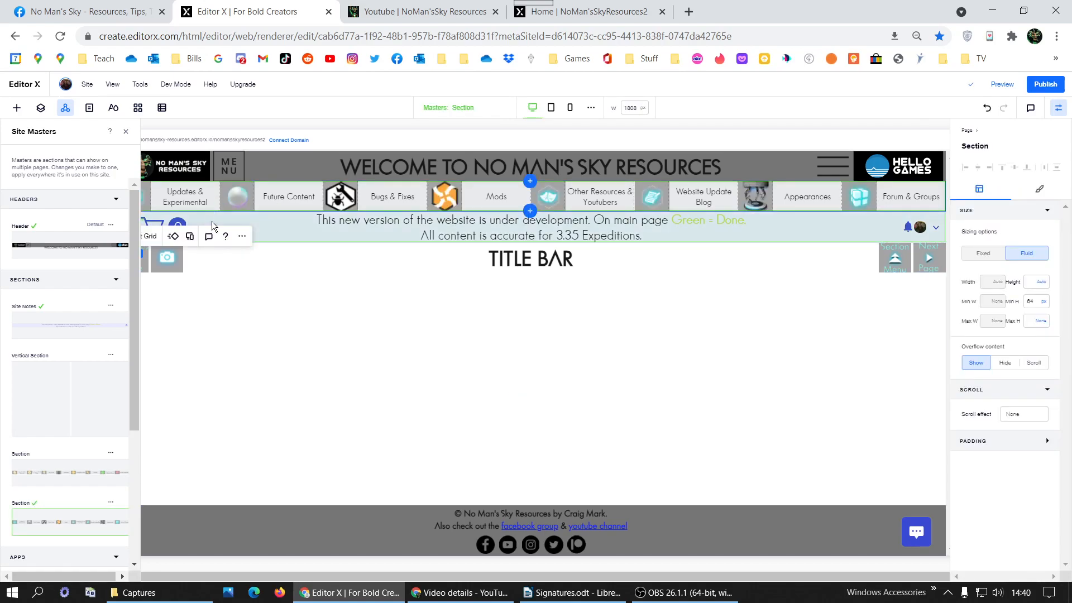
left_click(218, 213)
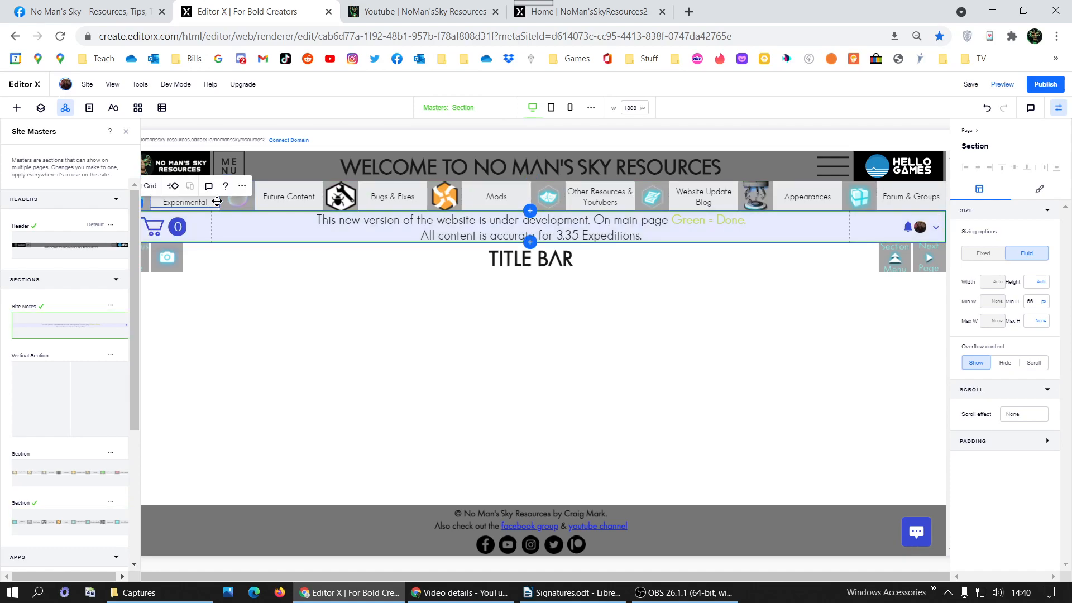
left_click(315, 204)
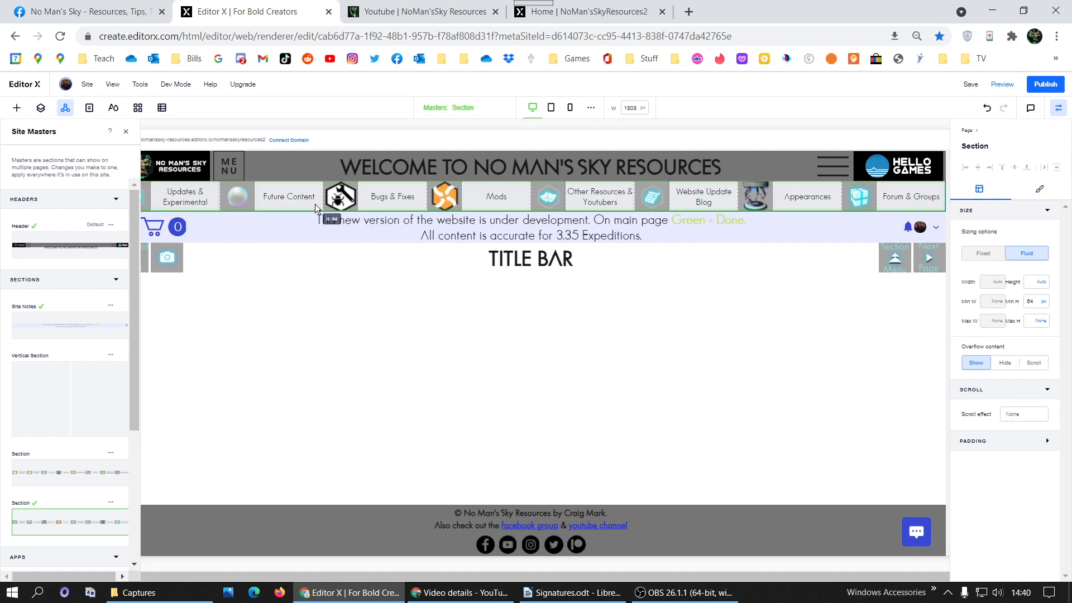
right_click(315, 204)
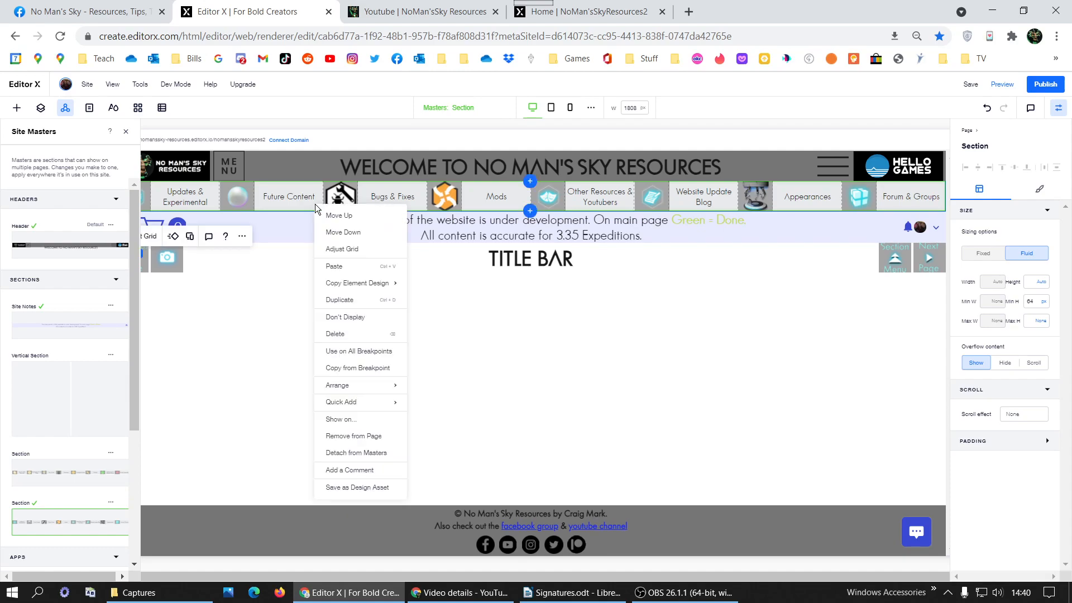
left_click(353, 233)
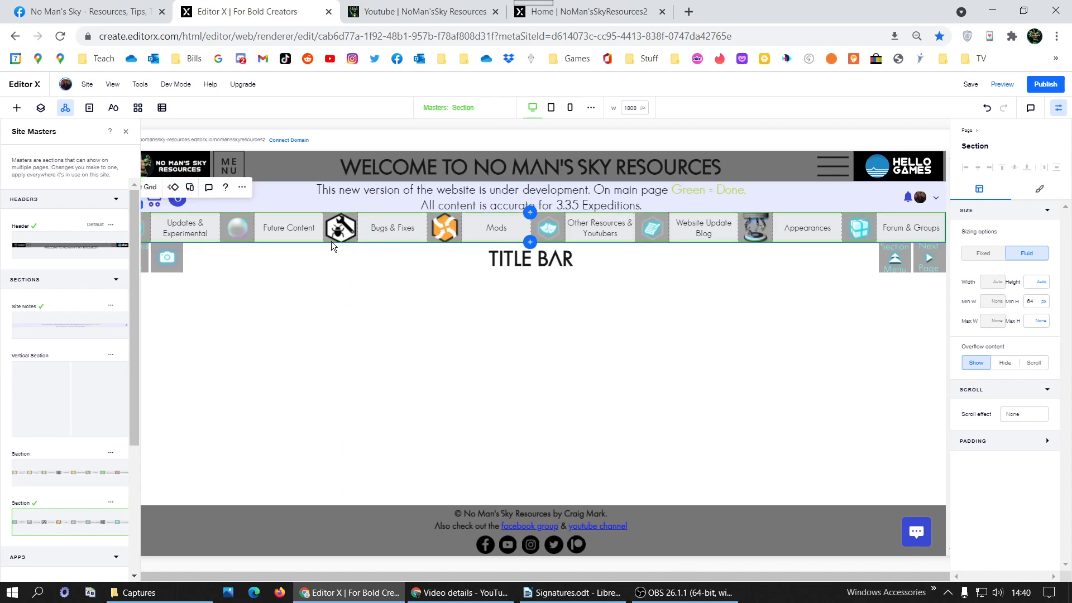
right_click(321, 236)
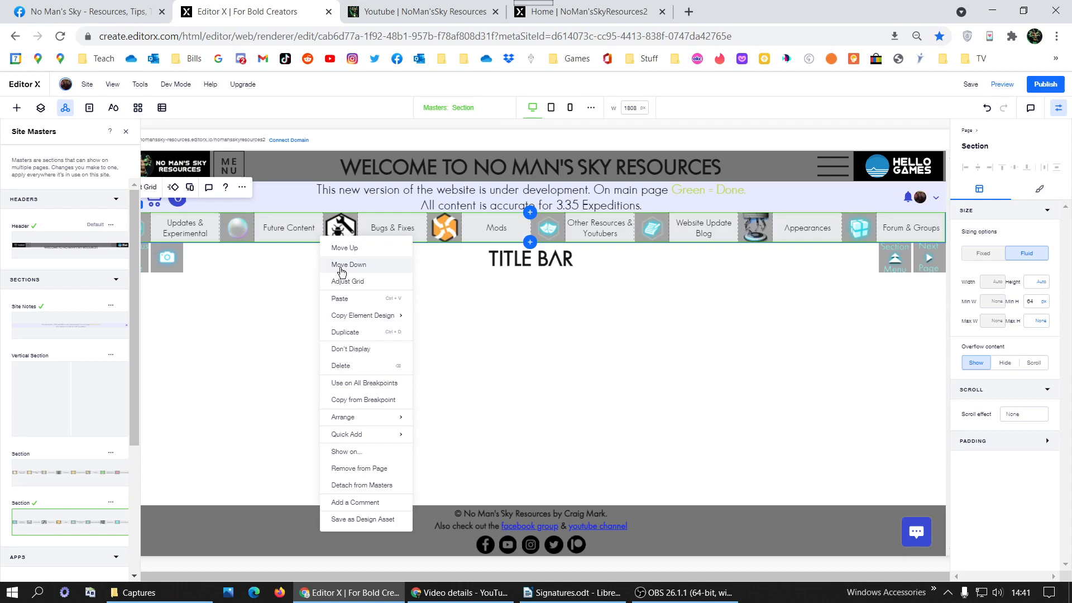
left_click(342, 266)
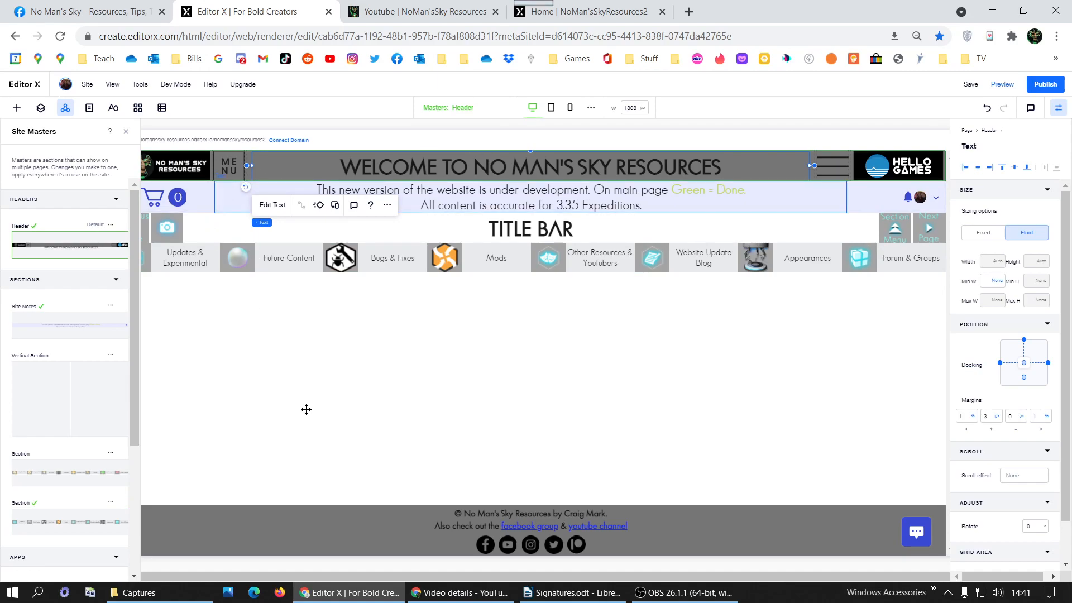
Compare the section order with the Mods page and return to the Other Resources & Youtubers page.
left_click(429, 104)
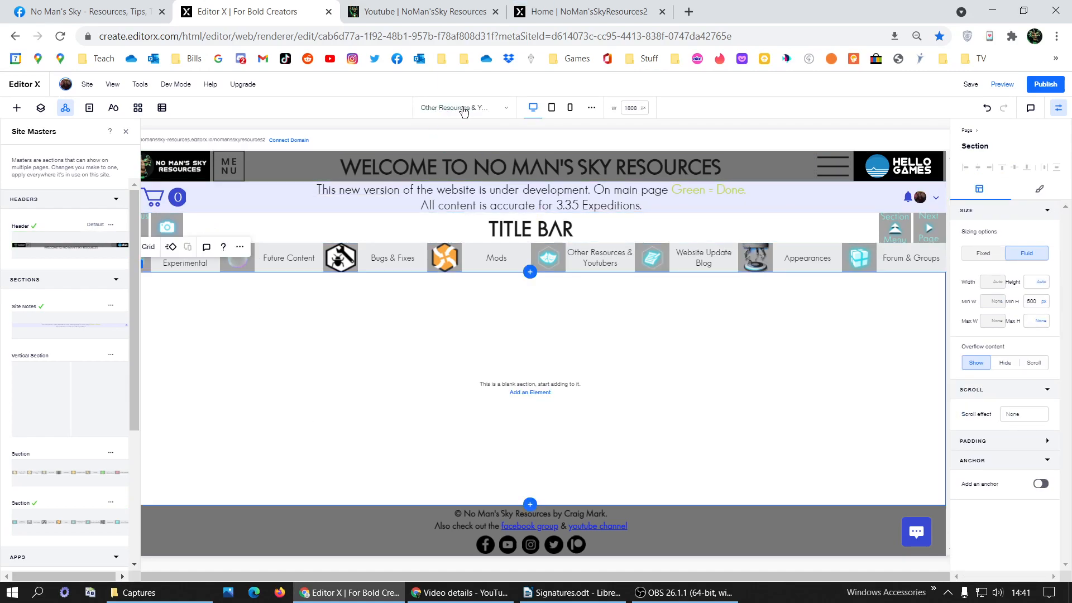
left_click(455, 108)
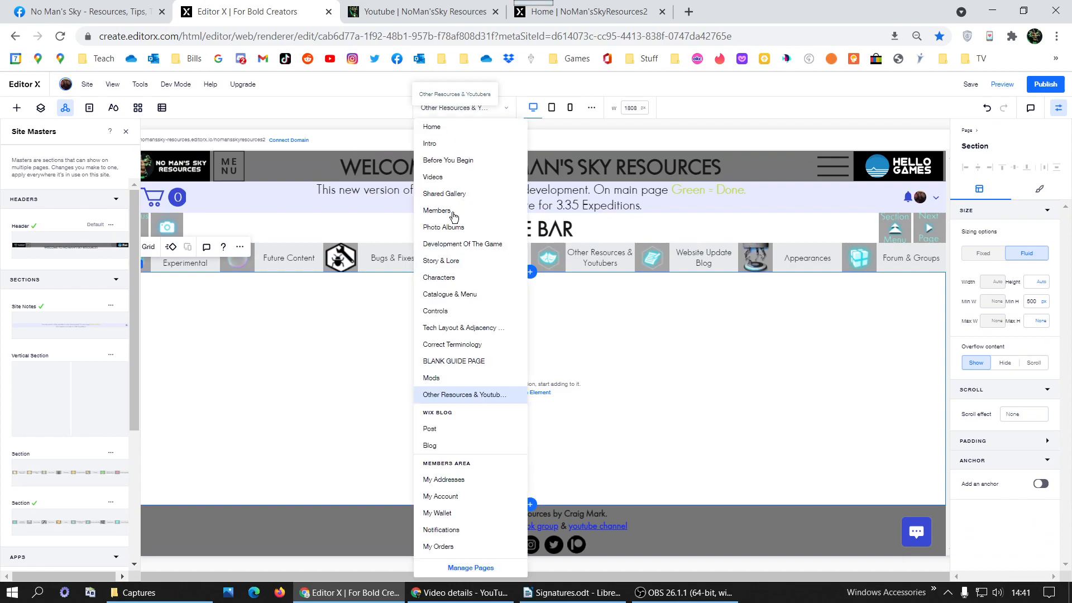
left_click(431, 378)
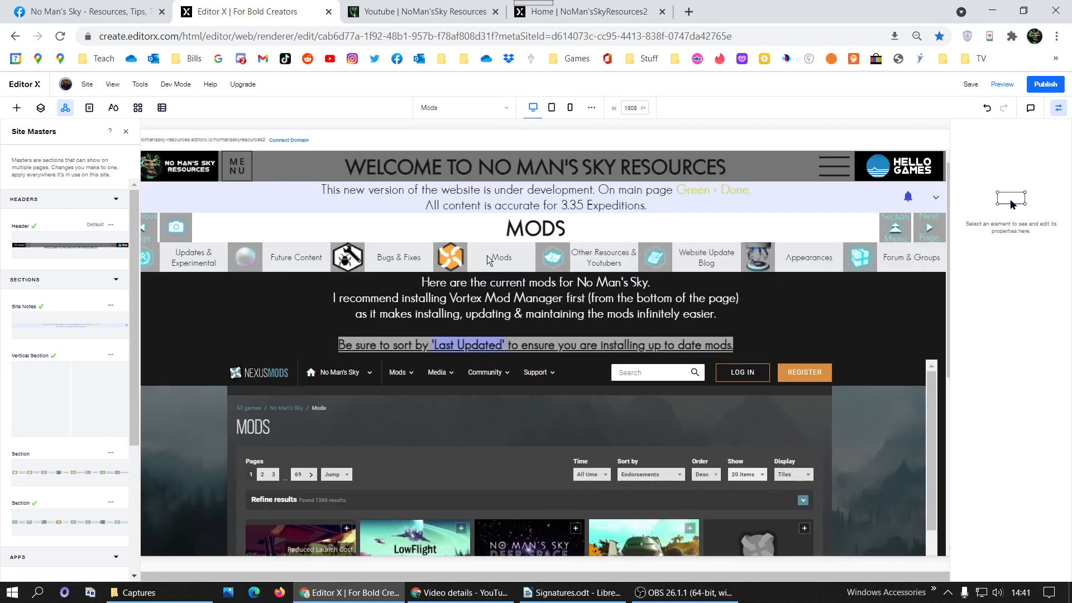
left_click(452, 114)
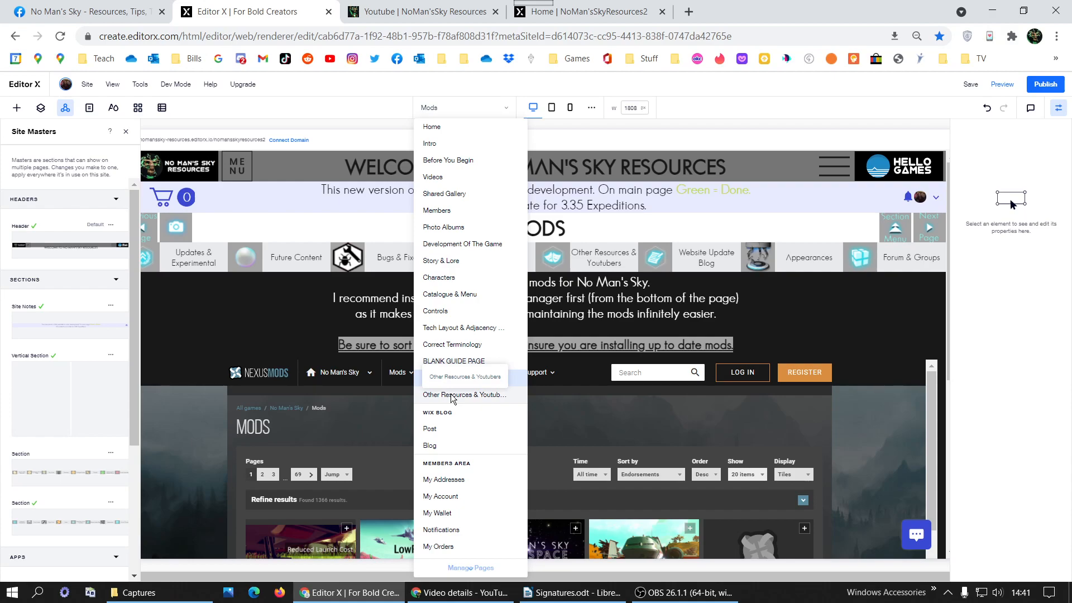
left_click(451, 395)
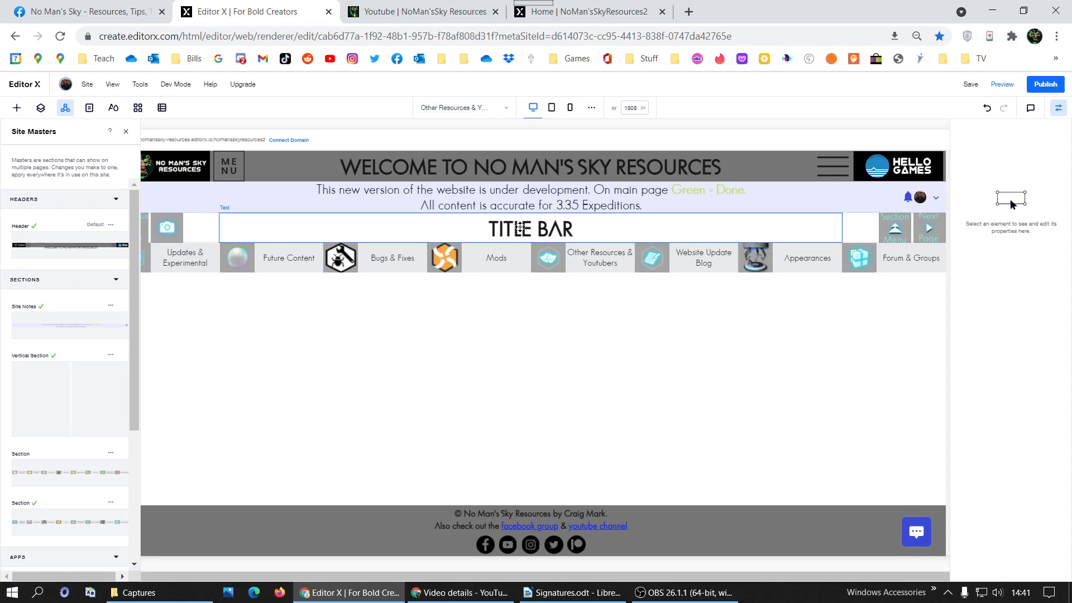
Replace the title bar's placeholder heading with "OTHER RESOURCES & YOUTUBERS".
left_click(520, 227)
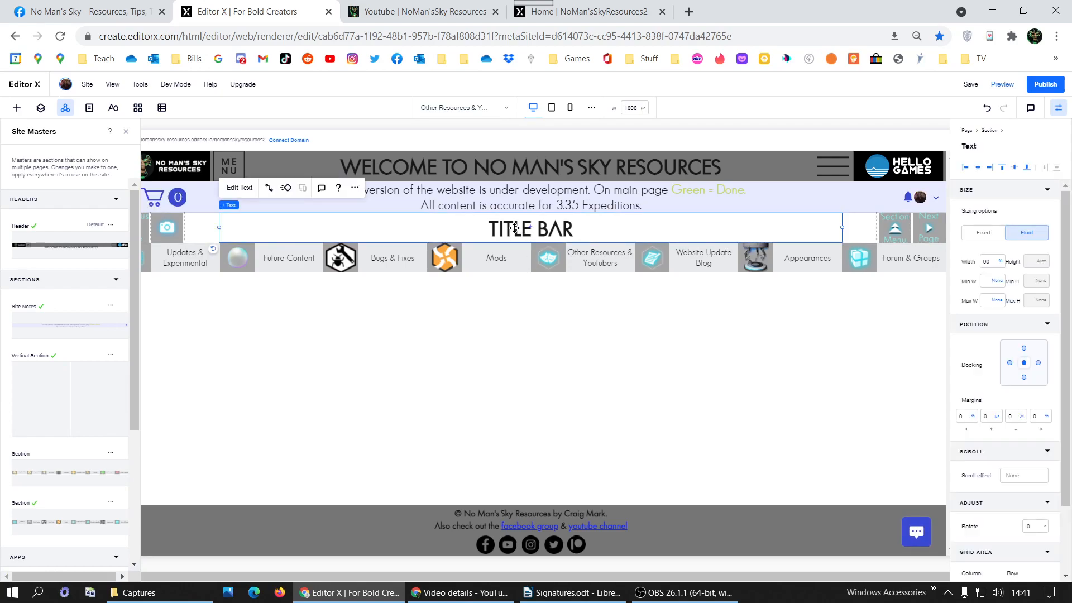
double_click(515, 228)
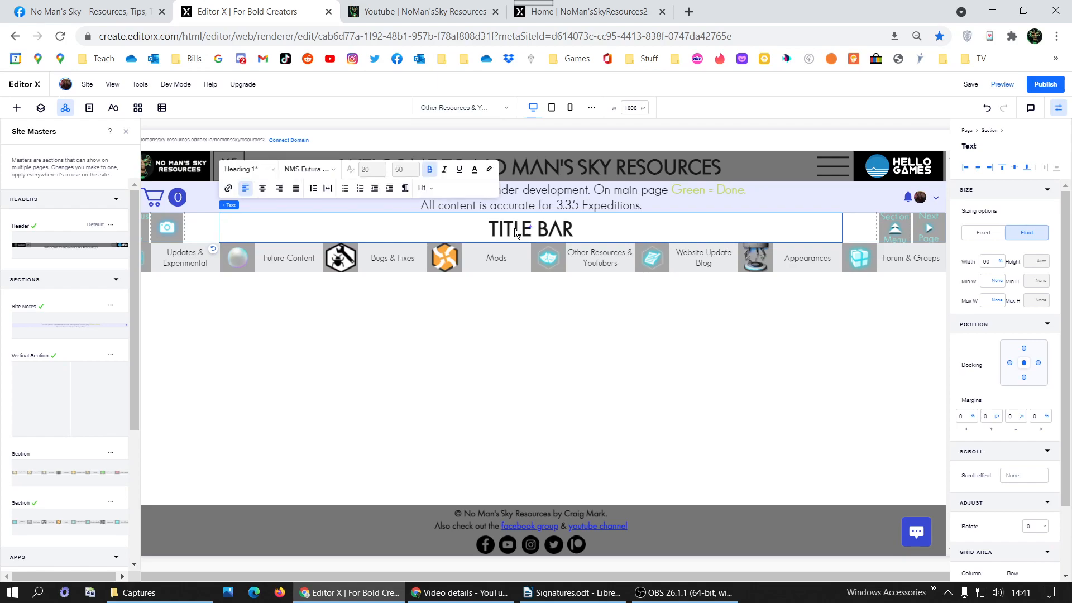
triple_click(515, 228)
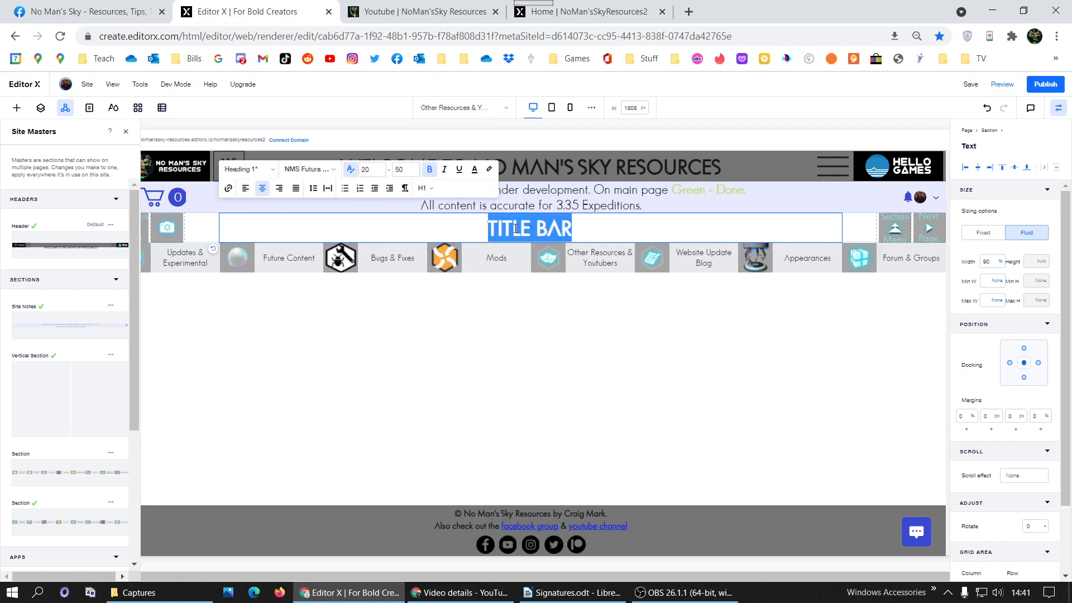
double_click(515, 228)
type("OTHER")
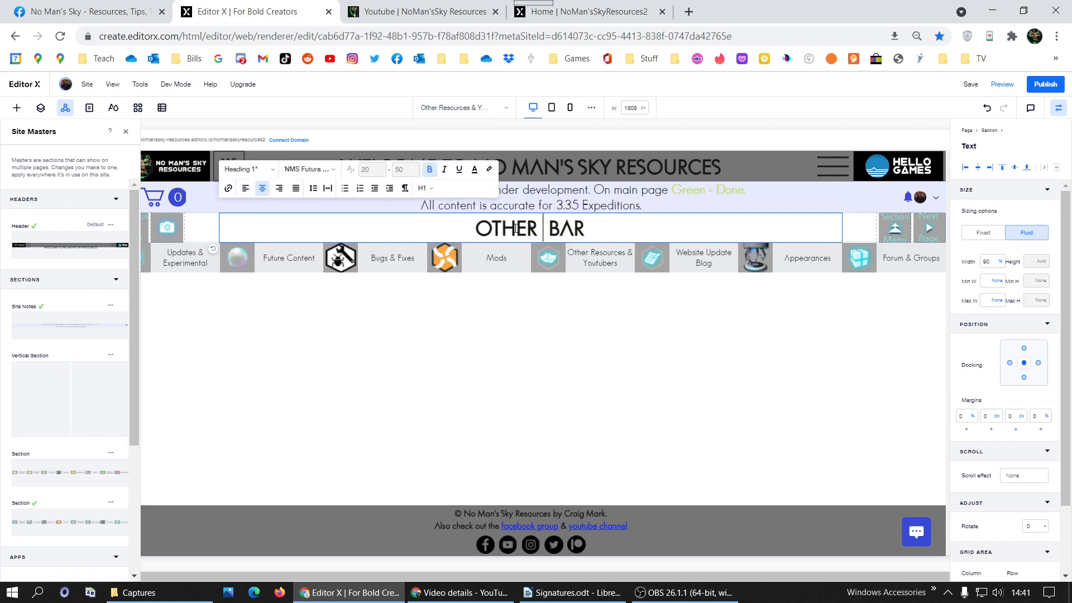
key("Delete")
key("Delete")
key("Delete")
key("Delete")
type("RESOURCES & YOUTUBERS")
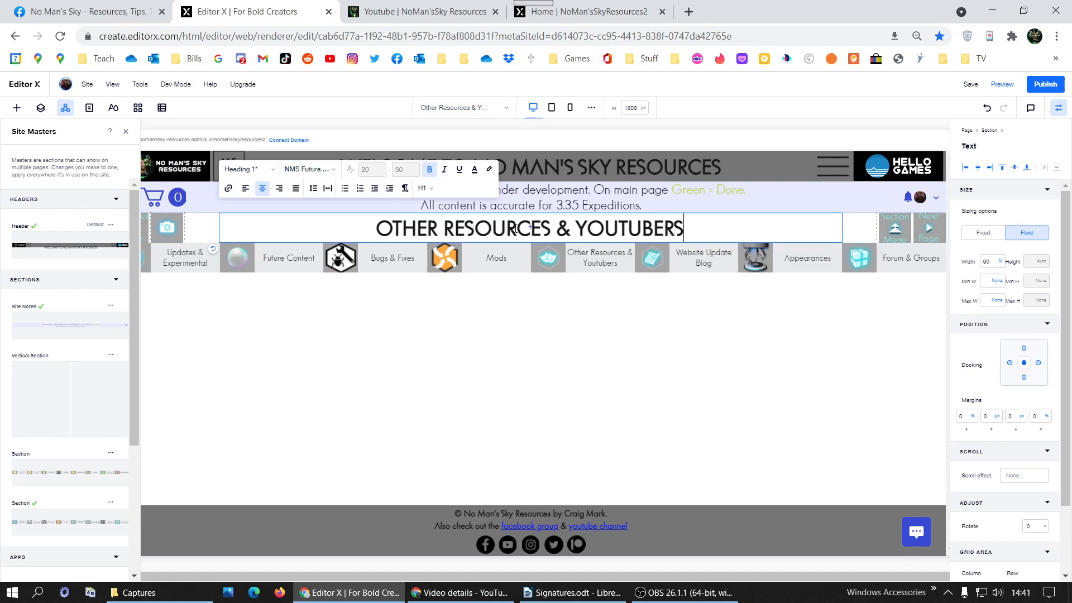
double_click(567, 228)
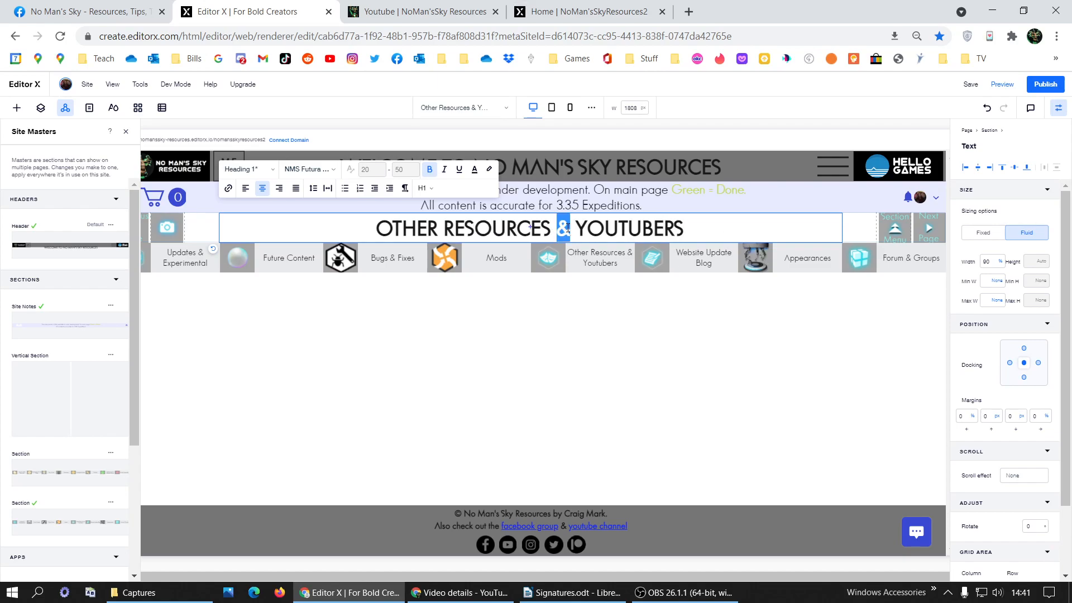
left_click(568, 229)
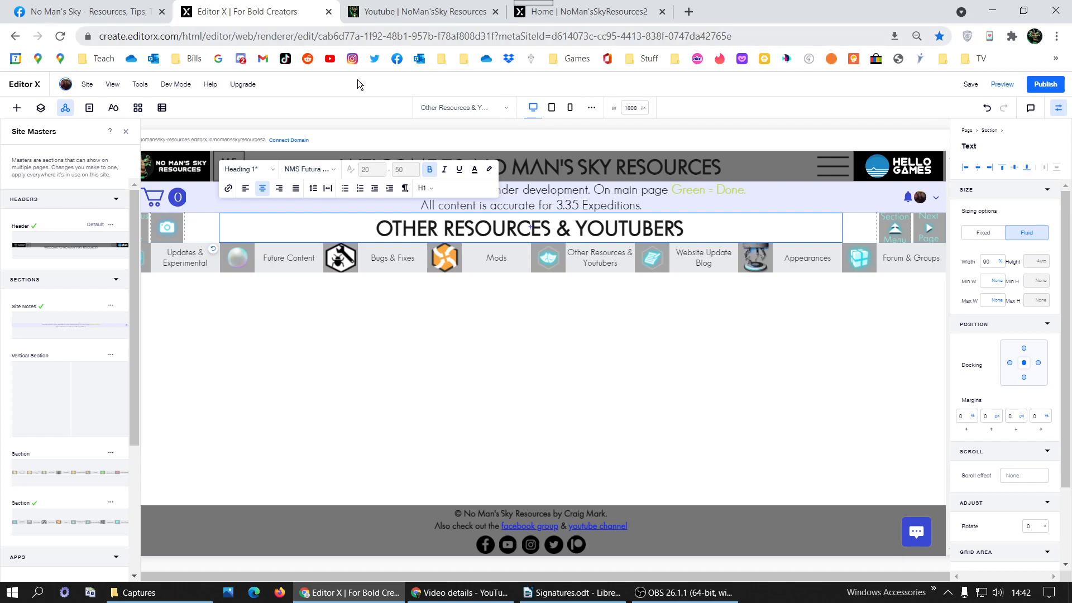
Check the guide order on the live home page and link the Previous Page image to the Mods page in the current window.
left_click(145, 228)
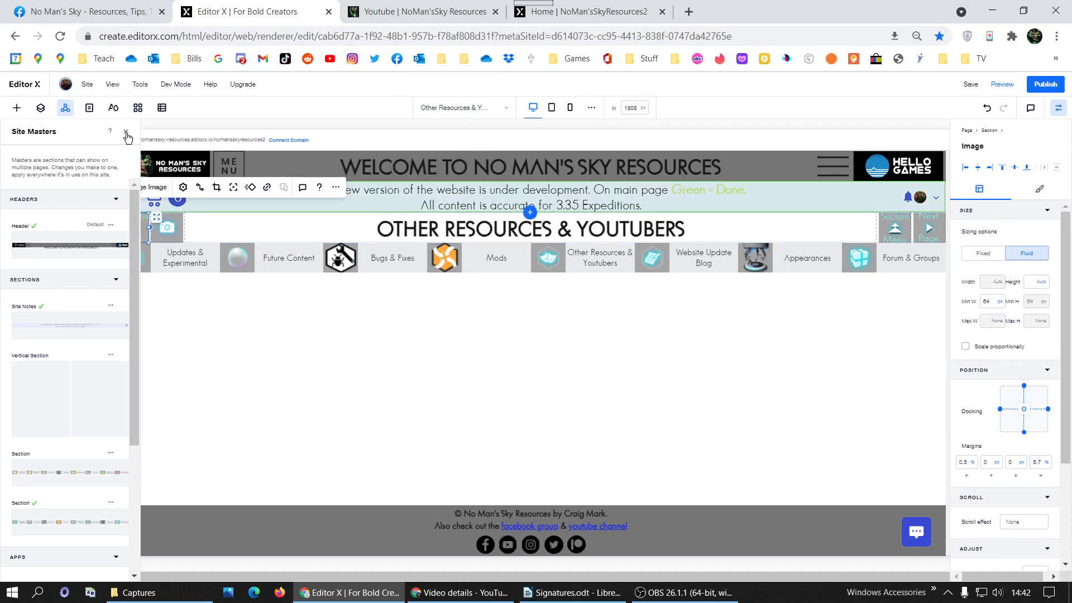
left_click(126, 132)
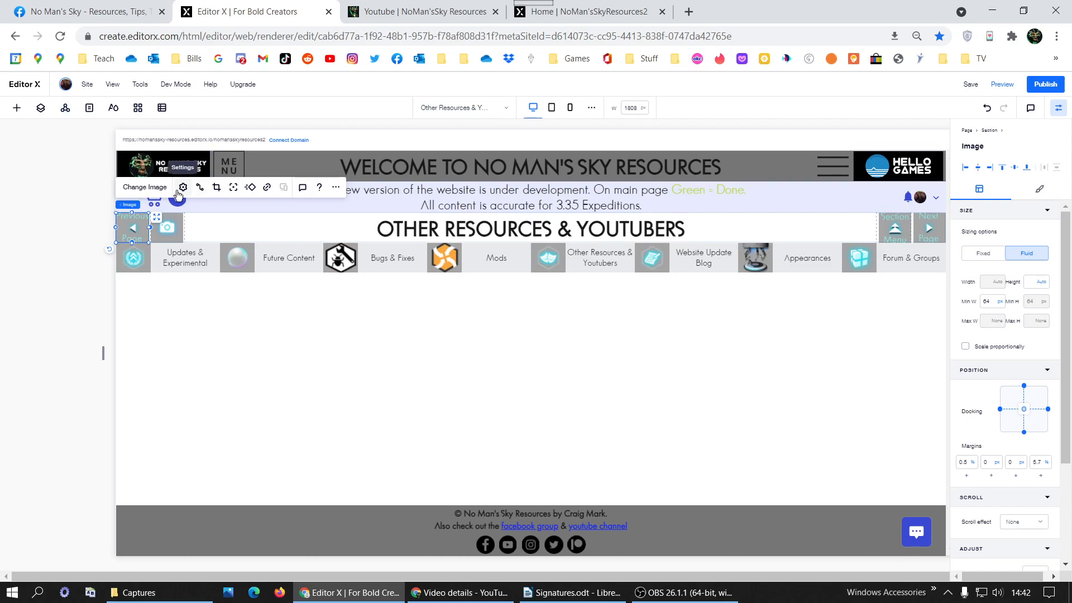
left_click(267, 188)
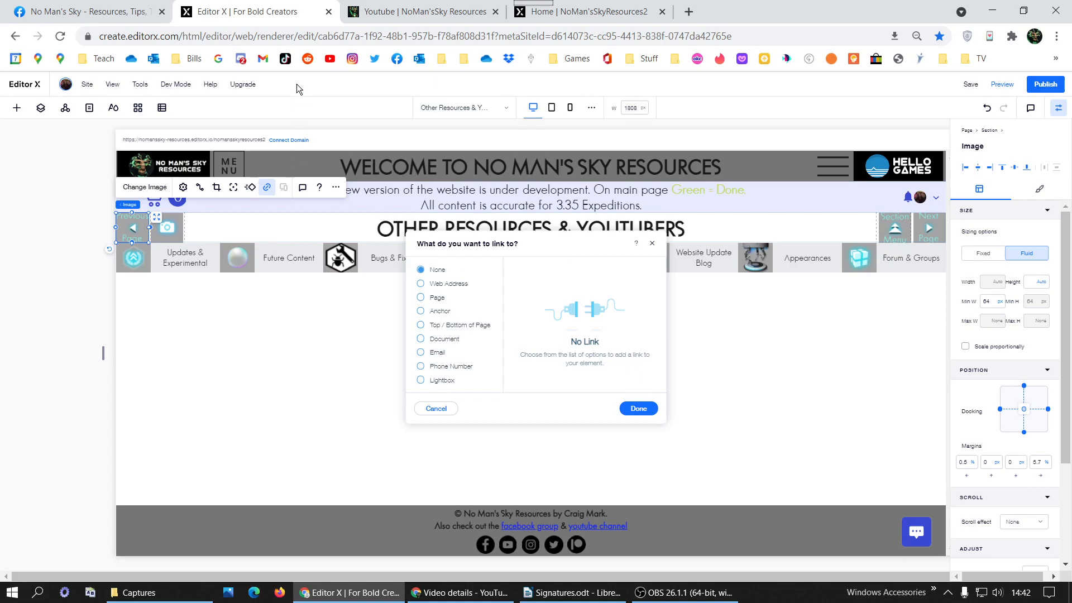
left_click(420, 11)
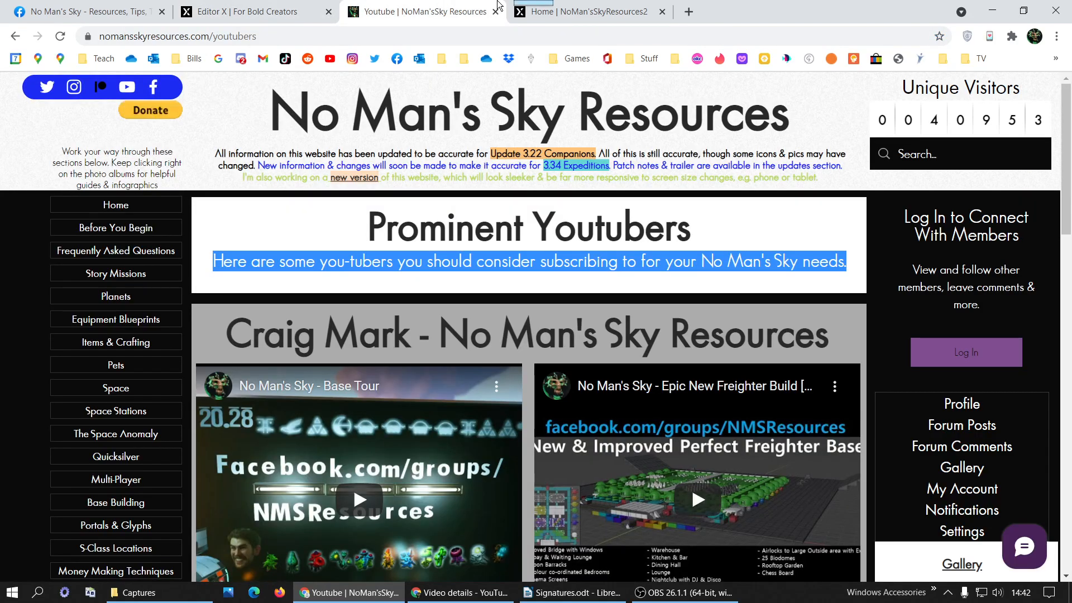
left_click(609, 8)
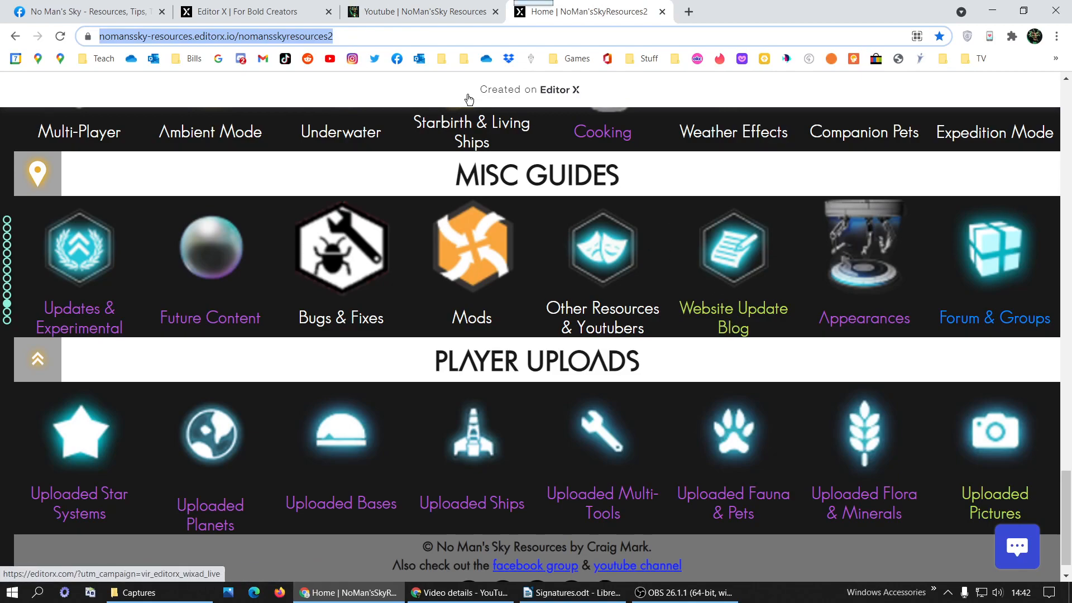
left_click(236, 19)
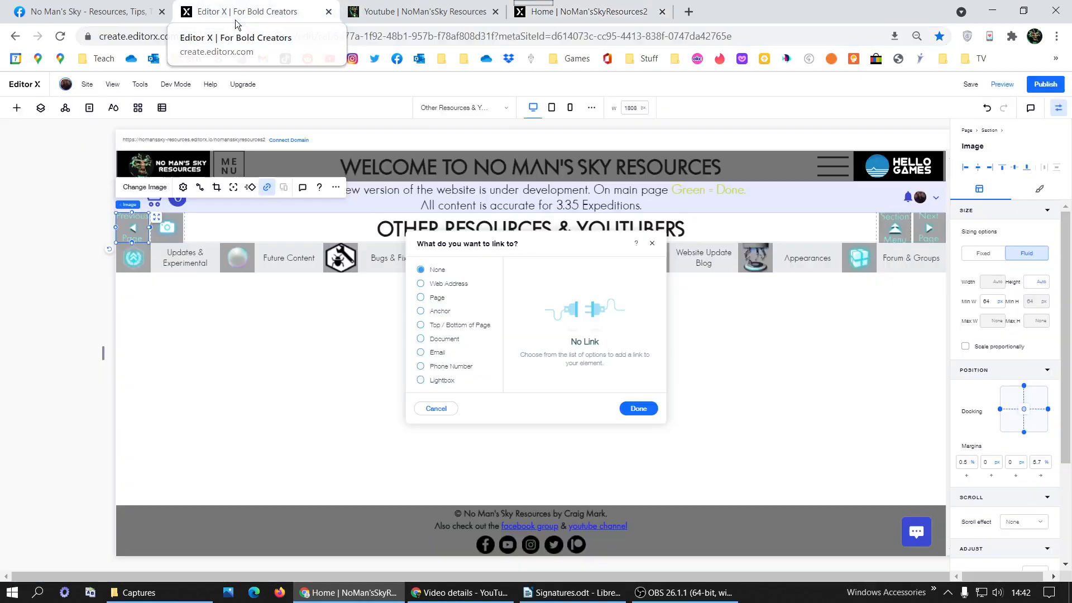
left_click(425, 298)
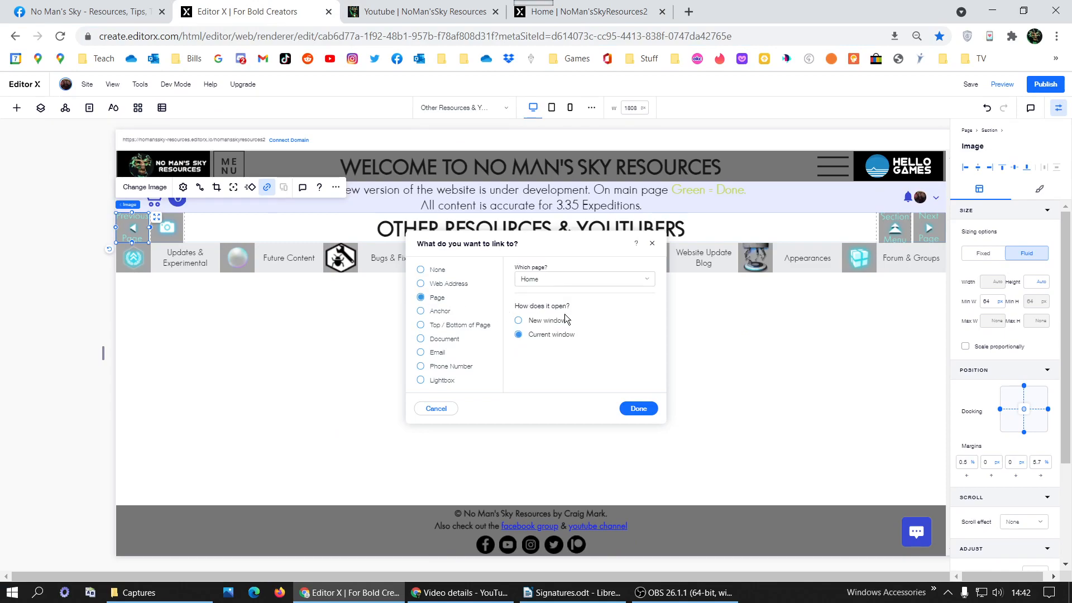
left_click(544, 285)
scroll(567, 476, "down", 8)
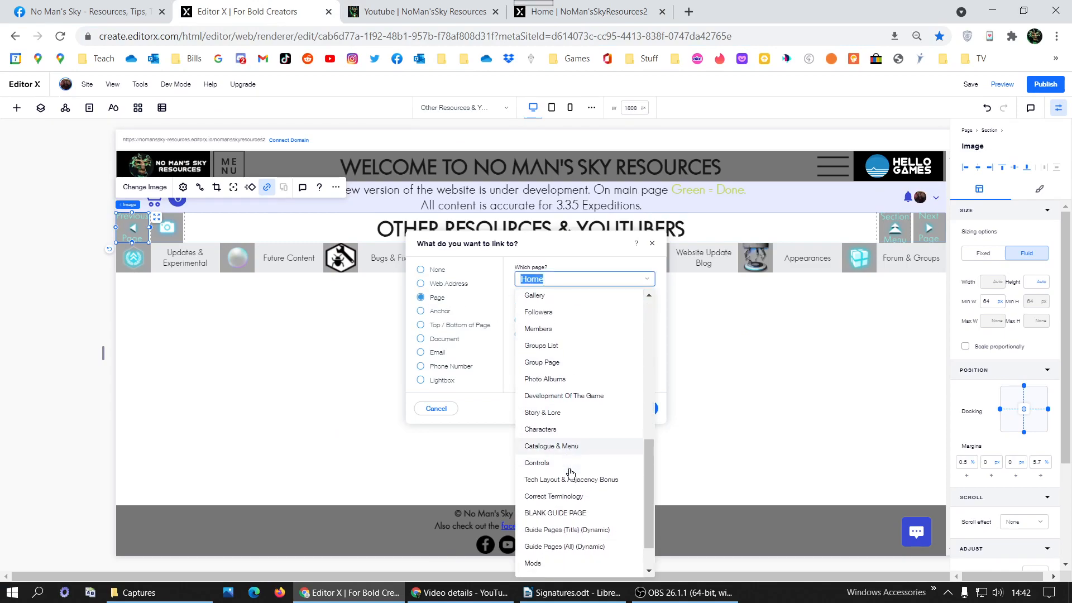
left_click(534, 518)
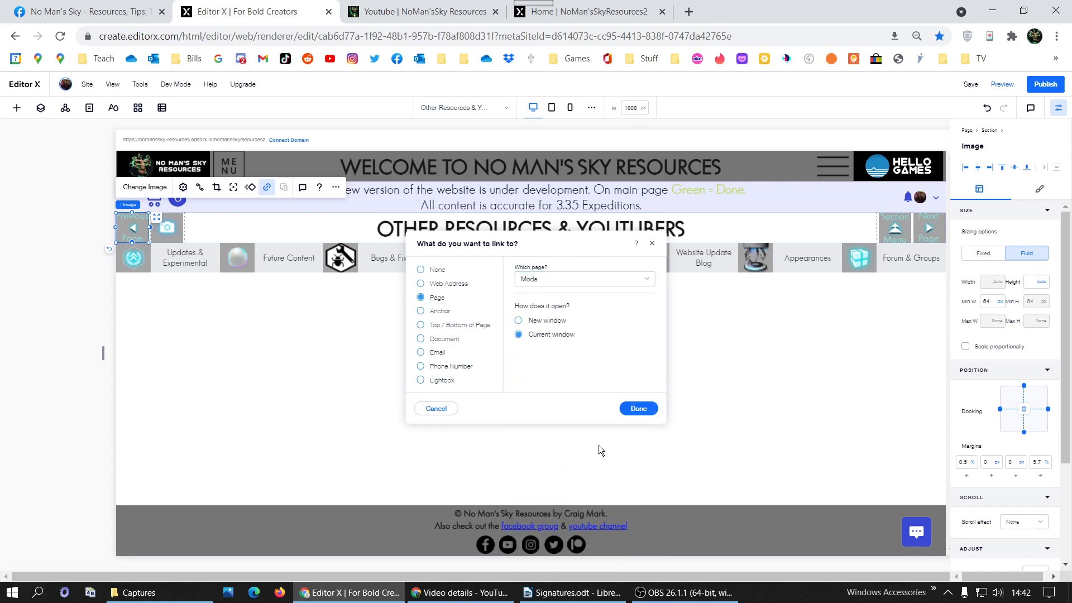
left_click(638, 408)
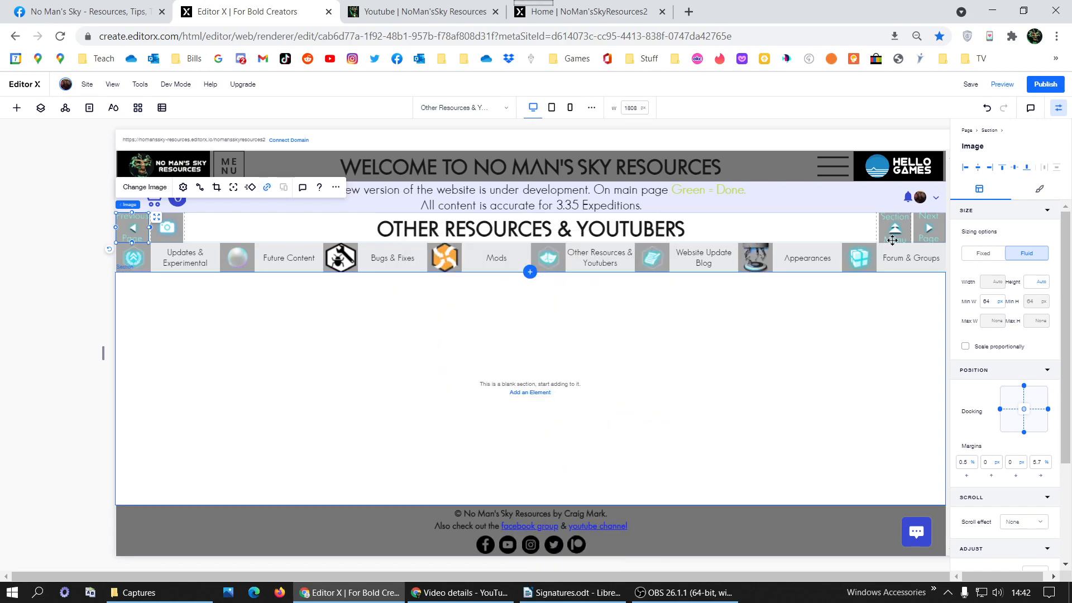
Link the title bar's Section Menu image to the MISC GUIDES item of Guide Pages (Title), opening in the current window.
left_click(903, 225)
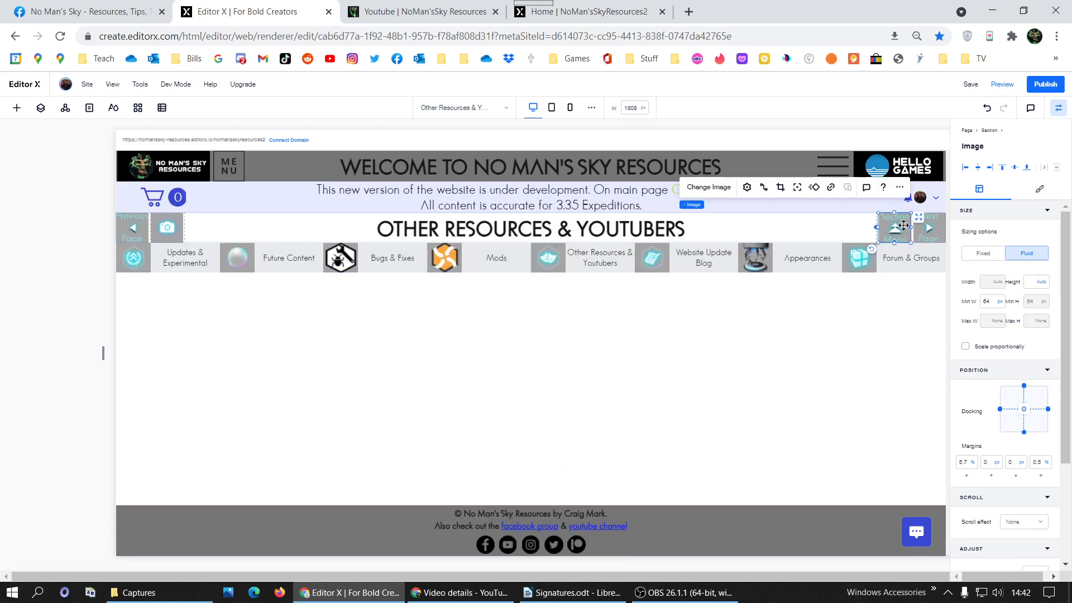
left_click(831, 188)
left_click(422, 297)
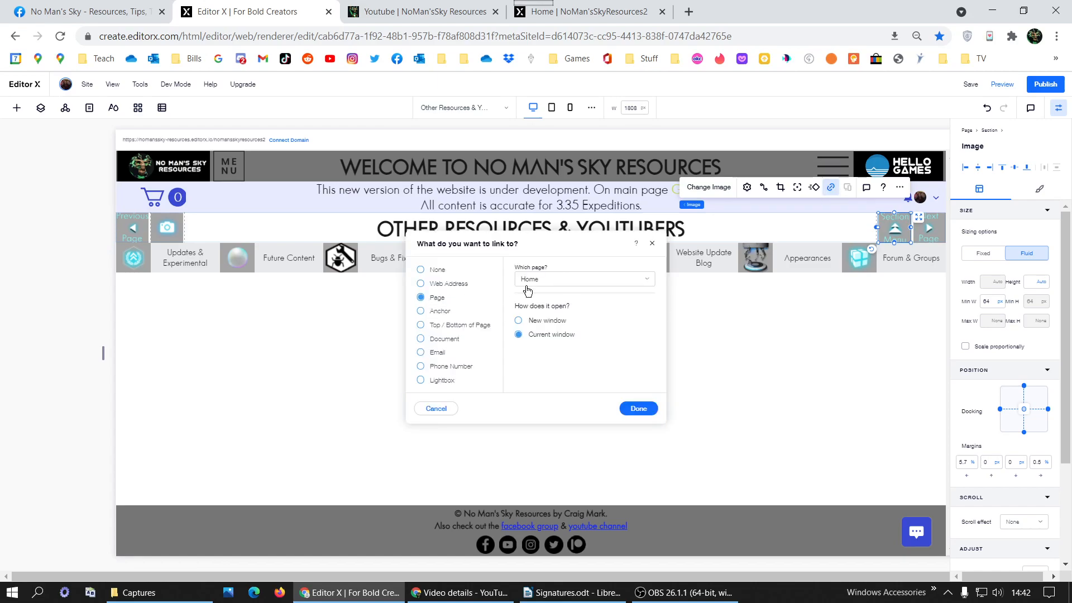
left_click(573, 7)
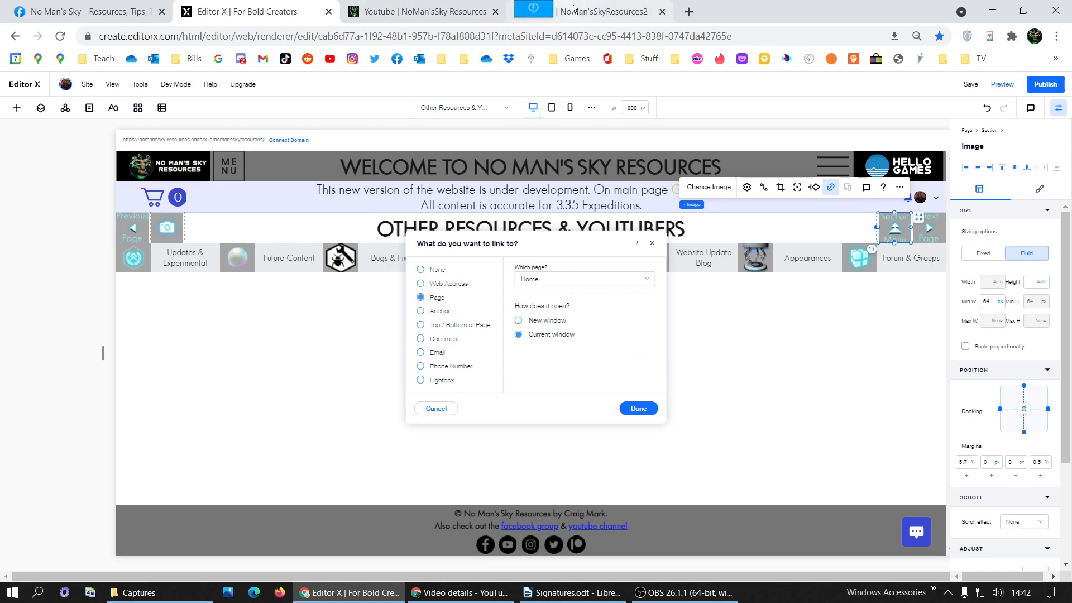
left_click(312, 11)
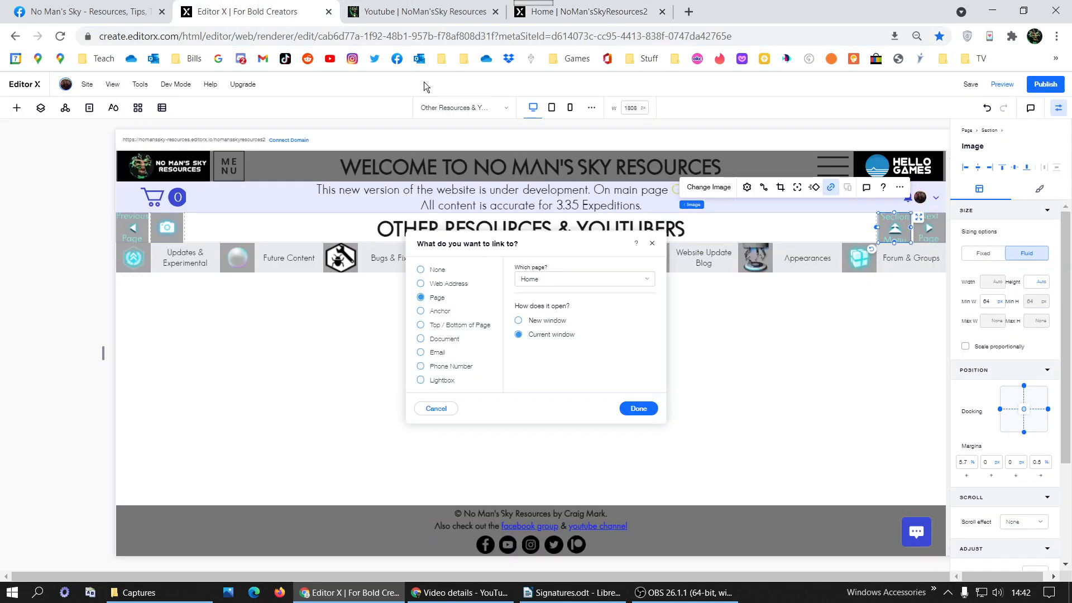
left_click(588, 278)
scroll(575, 391, "down", 10)
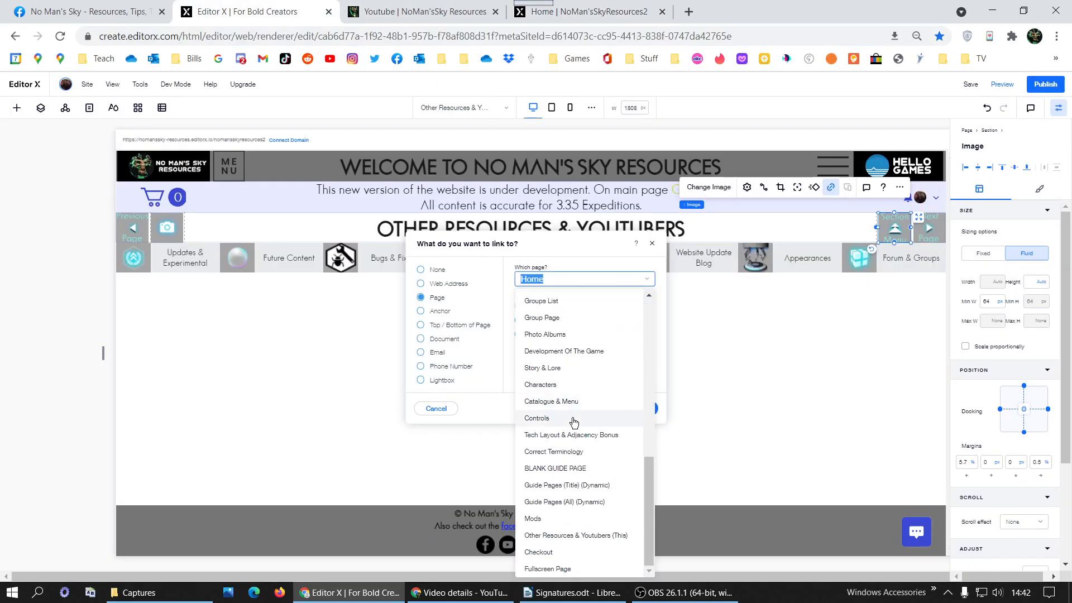
left_click(577, 485)
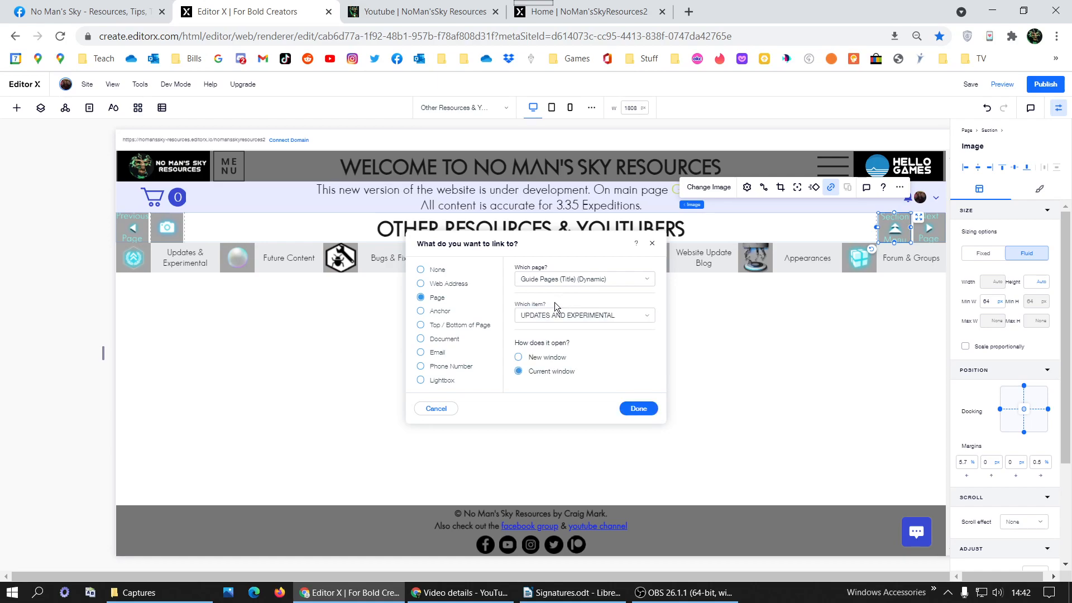
left_click(552, 316)
type("MISC GUIDES")
left_click(560, 329)
left_click(639, 408)
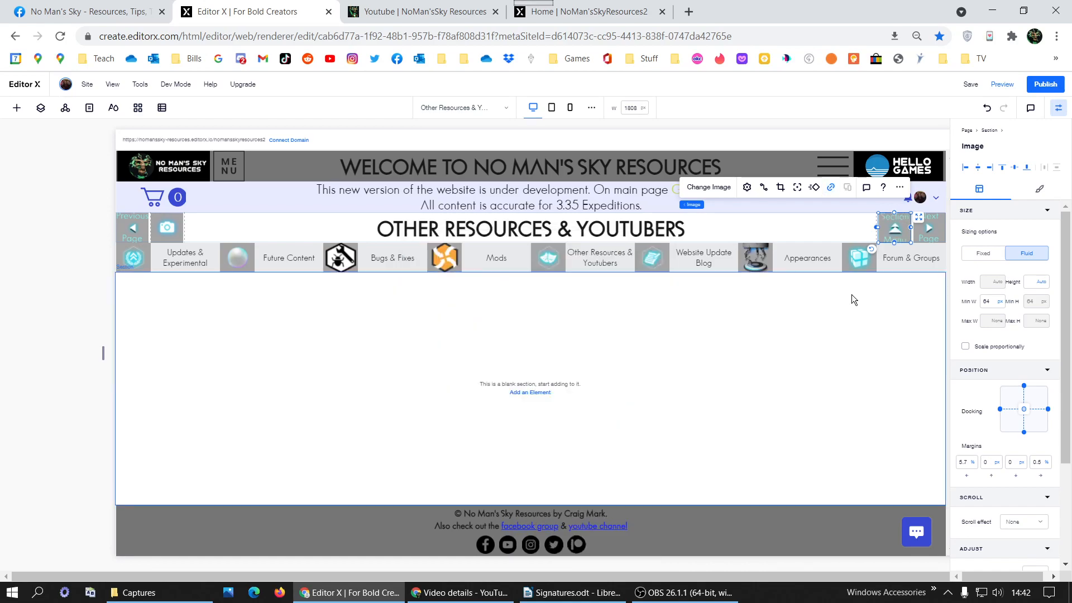
Link the title bar's Next Page image to the Blog page, opening in the current window.
left_click(941, 229)
left_click(865, 188)
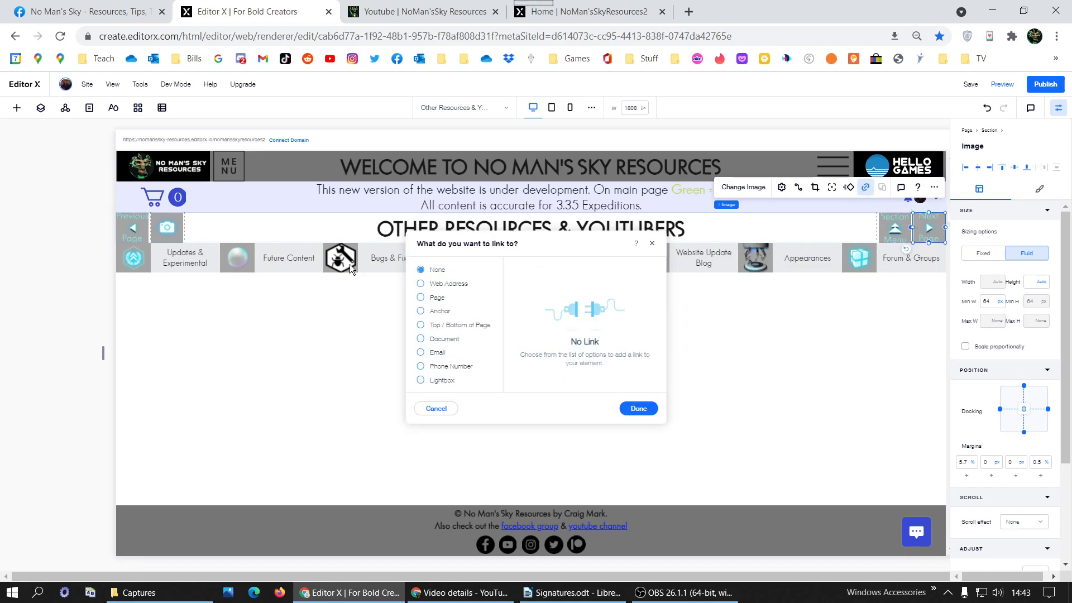
left_click(420, 298)
left_click(545, 284)
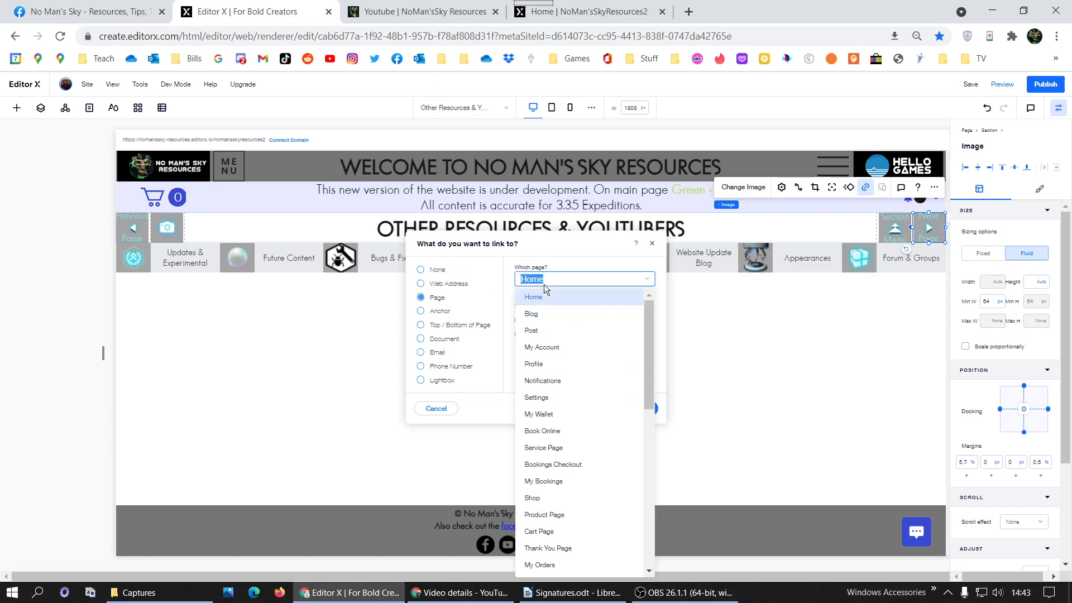
type("Blog")
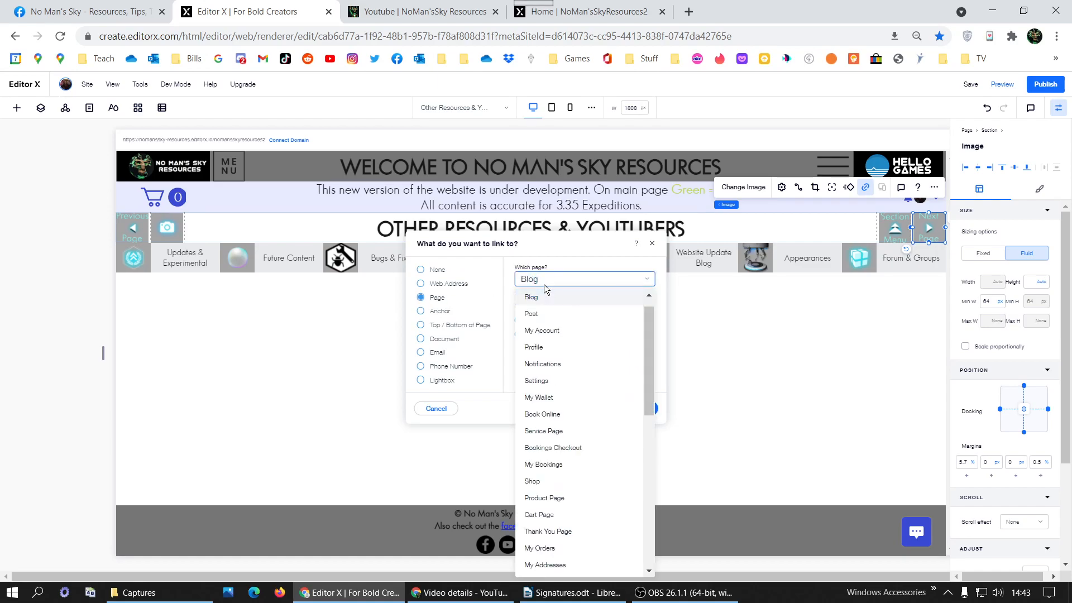
left_click(534, 297)
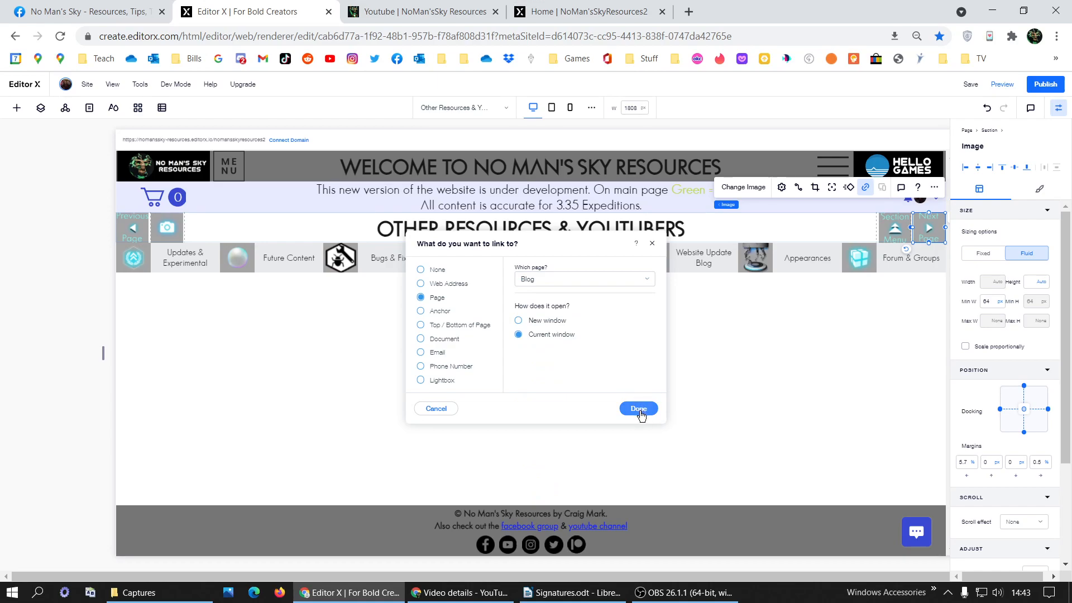
left_click(639, 409)
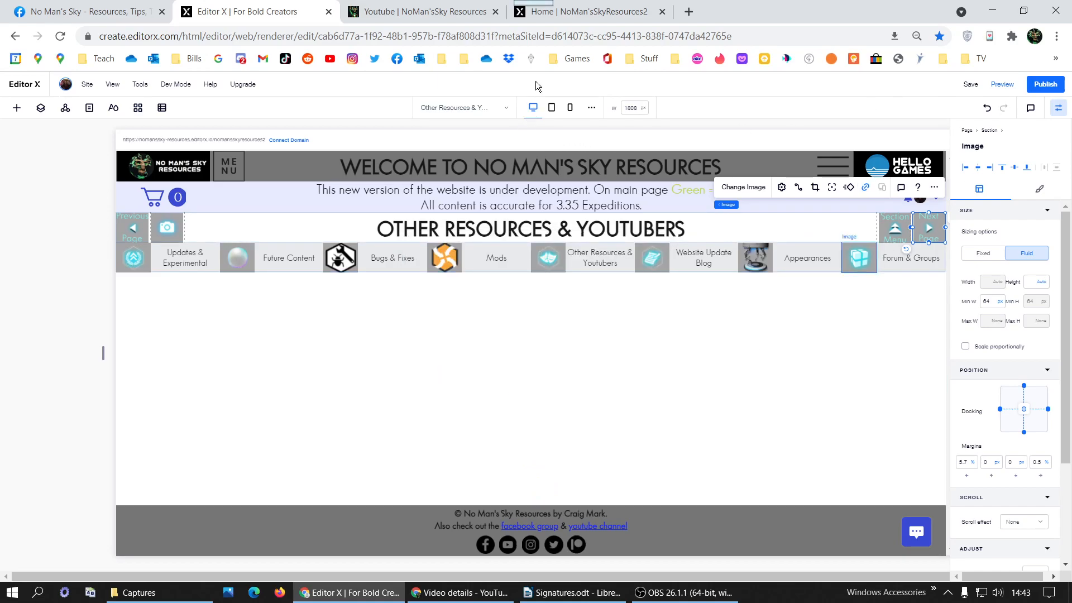
On the Mods page, link the Section Menu image to the MISC GUIDES item of Guide Pages (Title) in the current window.
left_click(479, 109)
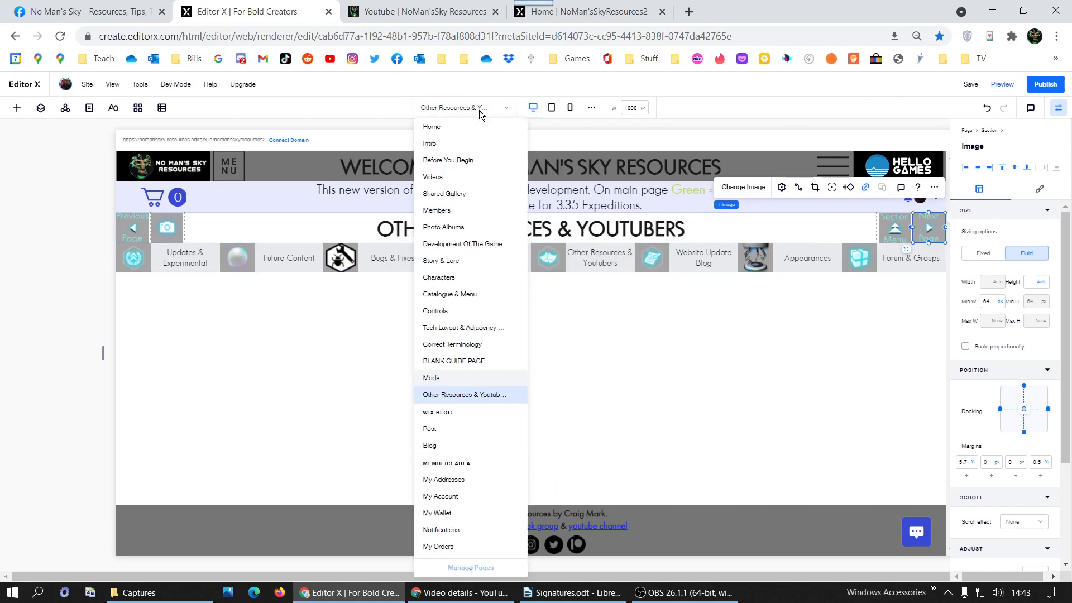
left_click(437, 376)
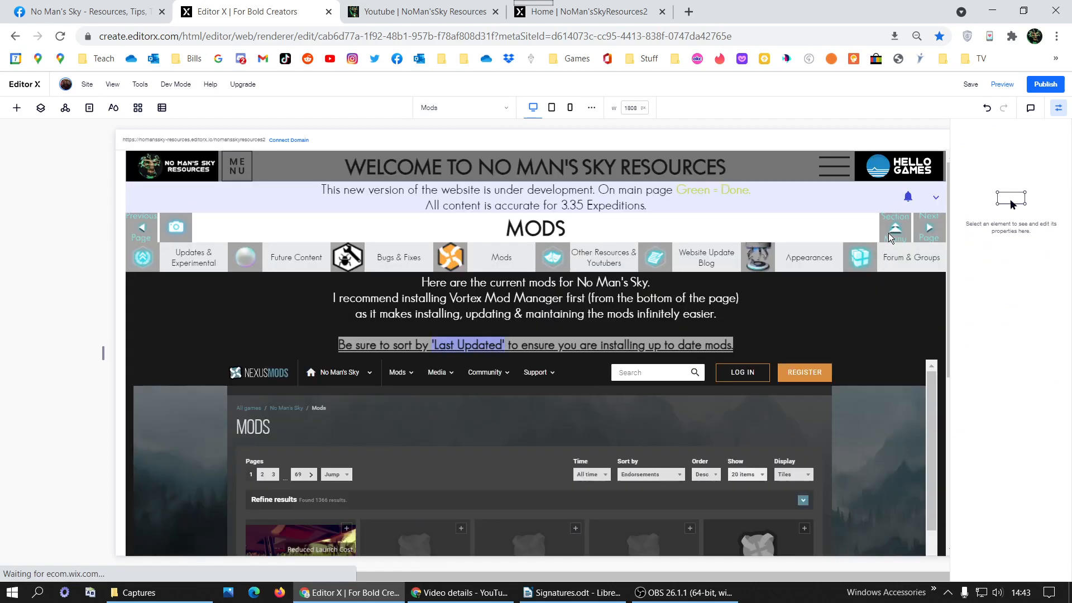
left_click(892, 235)
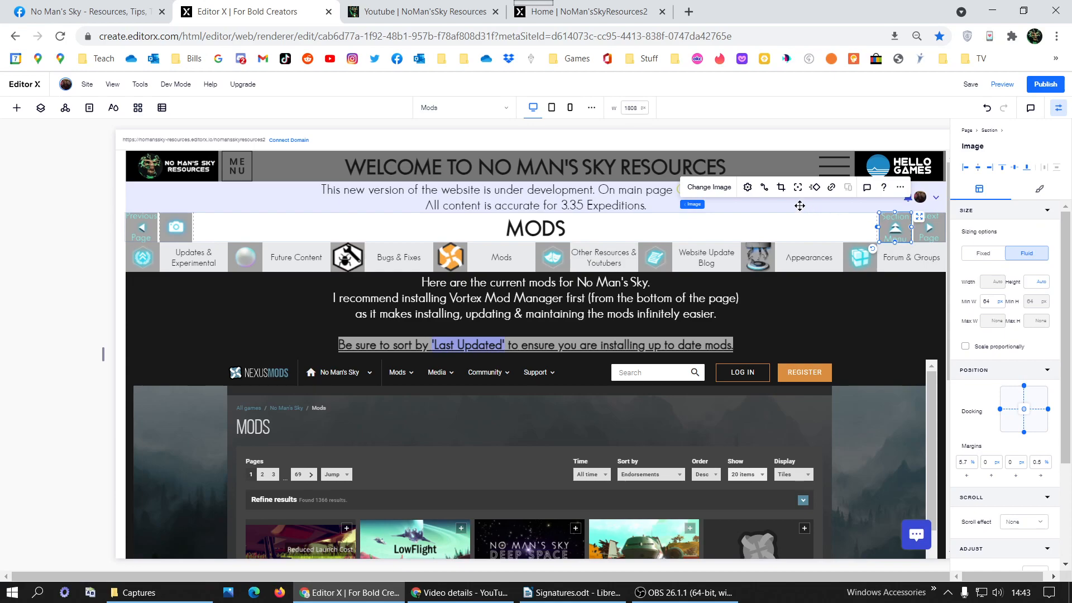
left_click(832, 187)
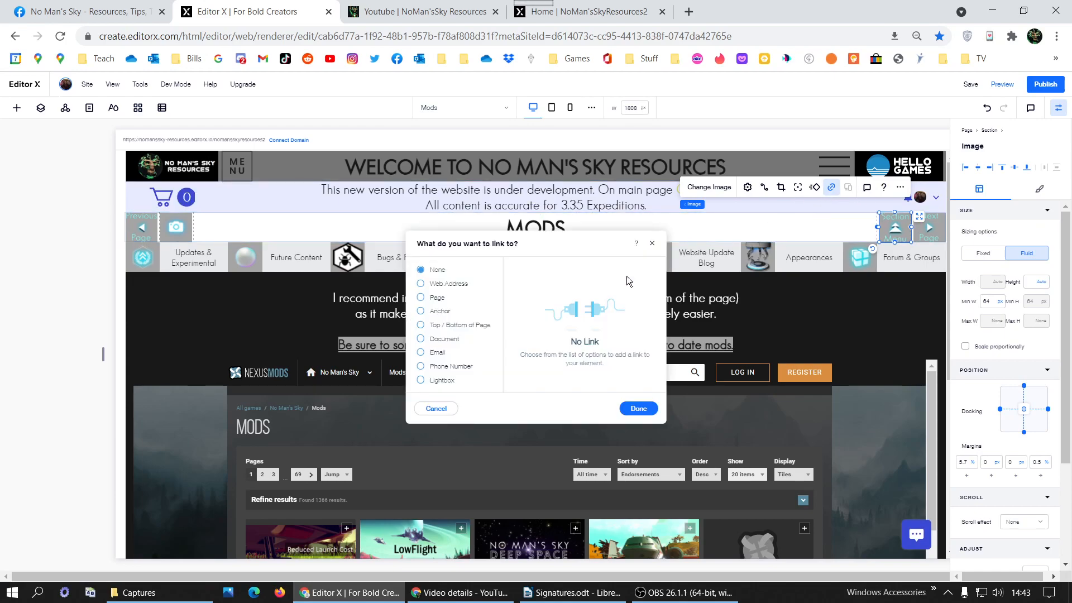
left_click(438, 297)
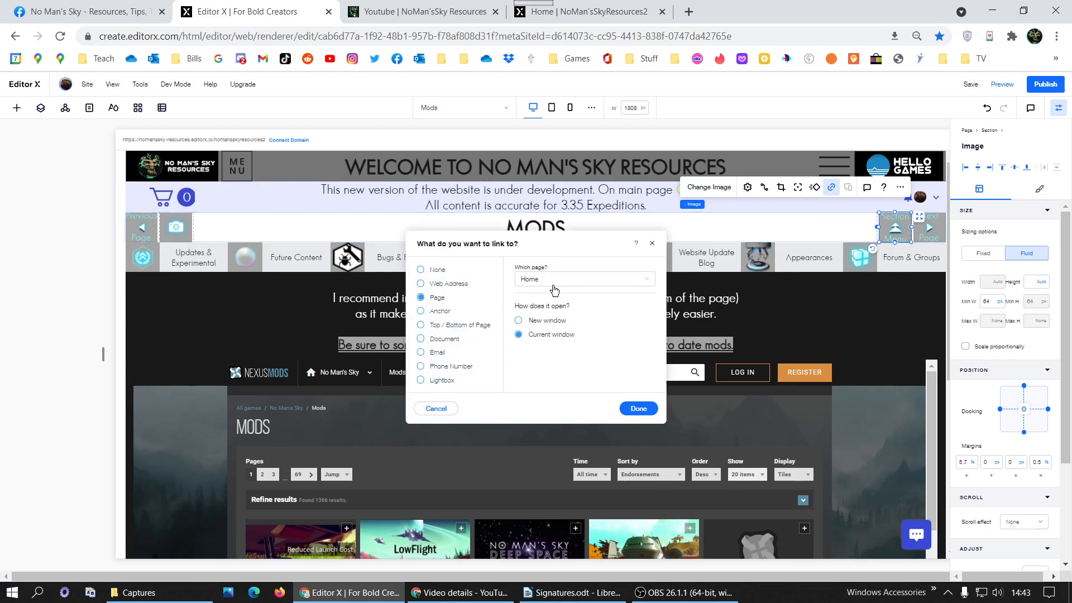
left_click(552, 286)
type("Misc")
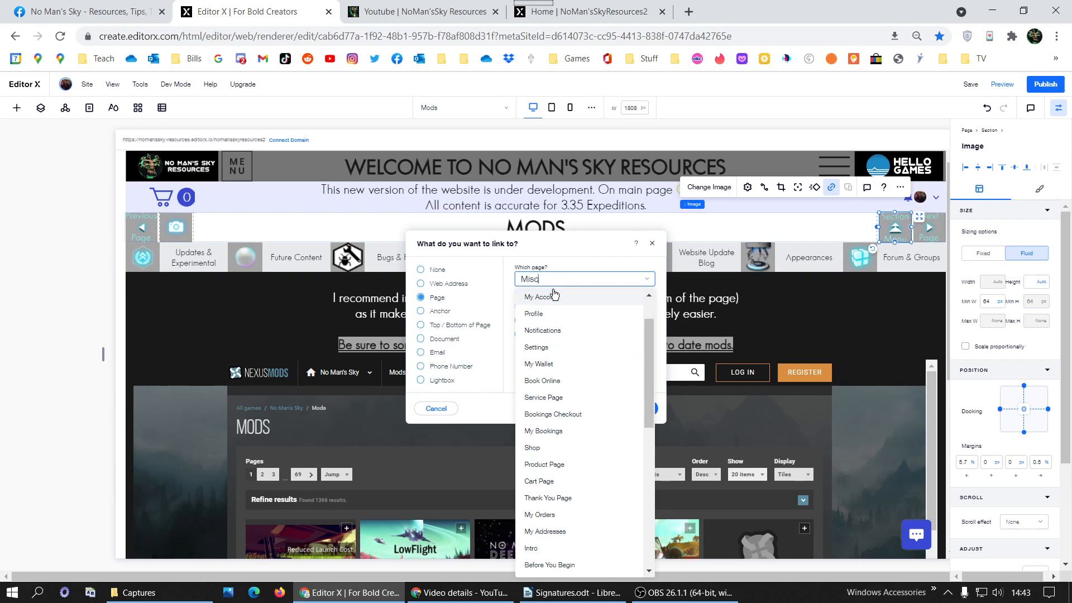
scroll(572, 402, "down", 10)
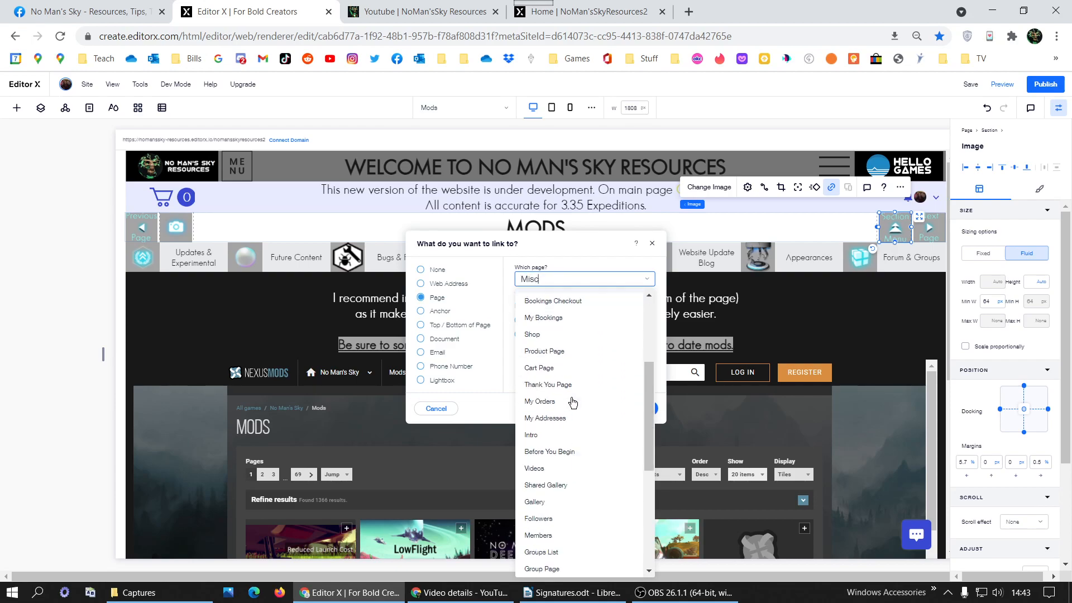
left_click(582, 485)
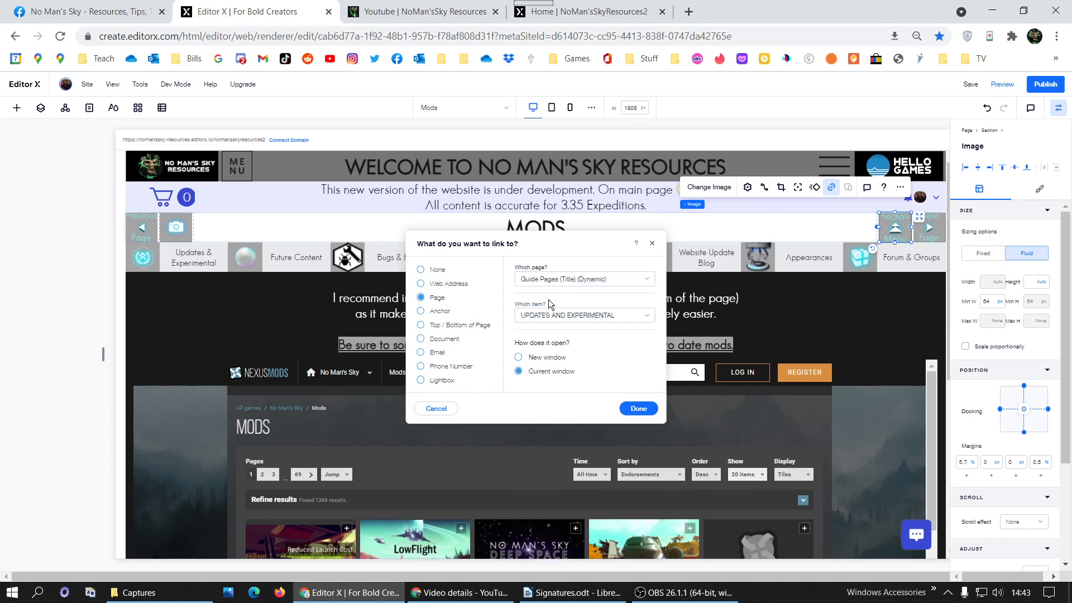
left_click(540, 314)
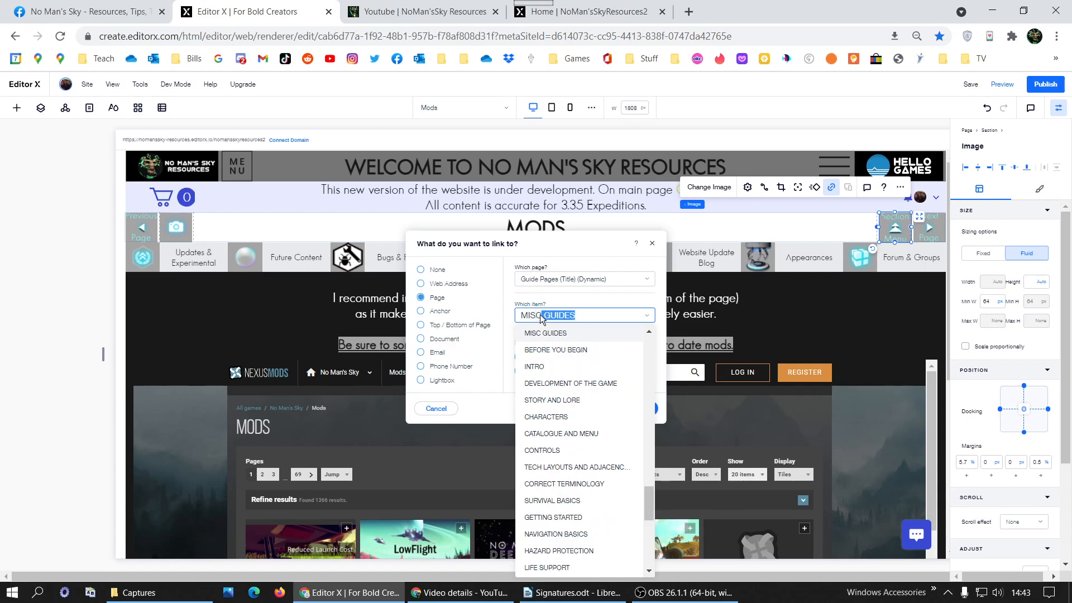
left_click(563, 333)
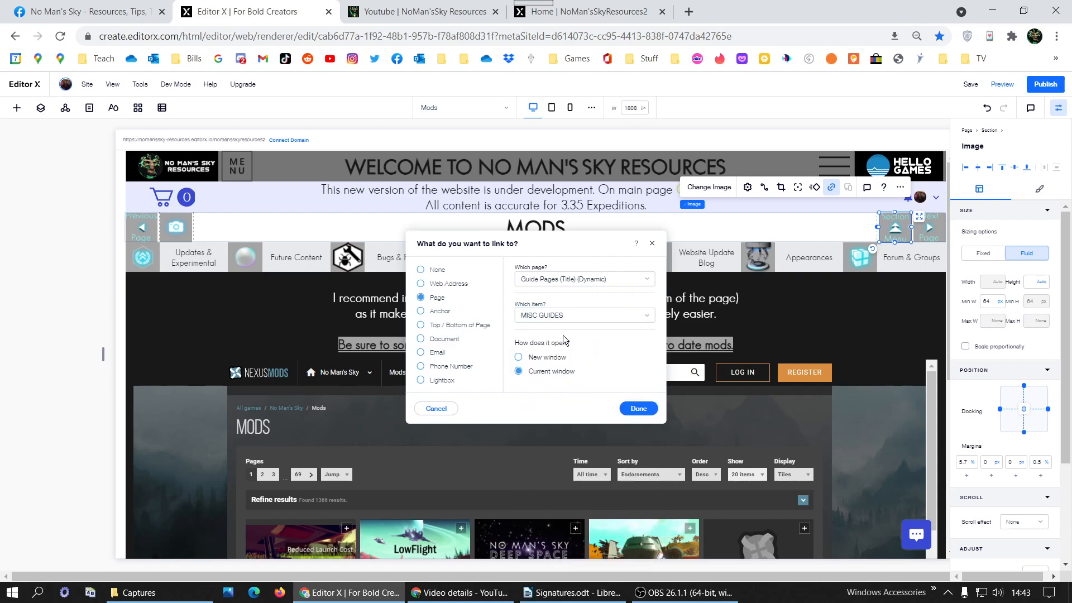
left_click(642, 408)
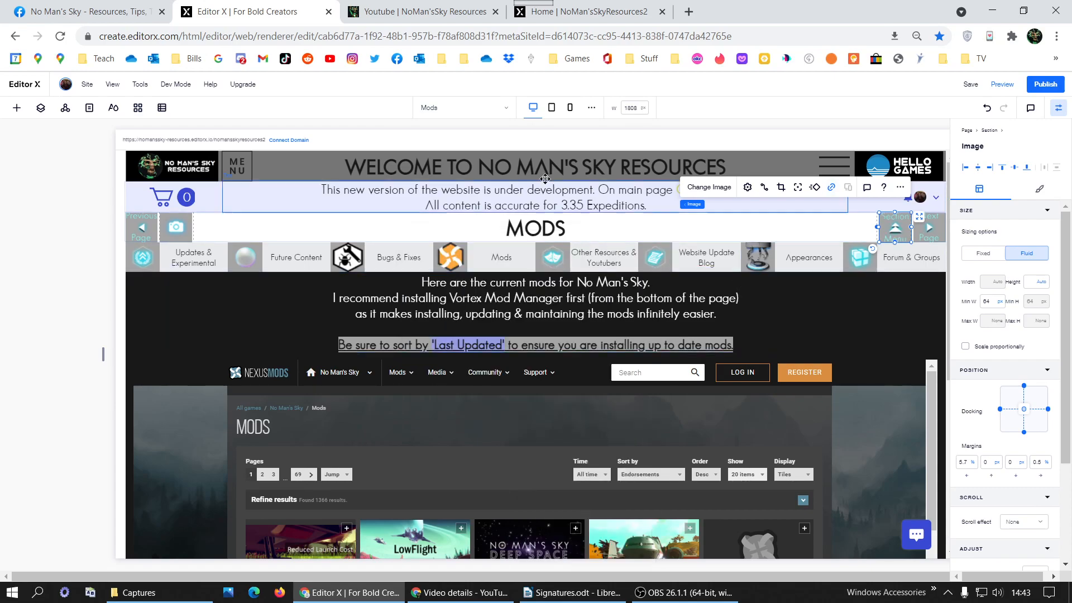
Return to the Other Resources & Youtubers page and publish the site.
left_click(473, 106)
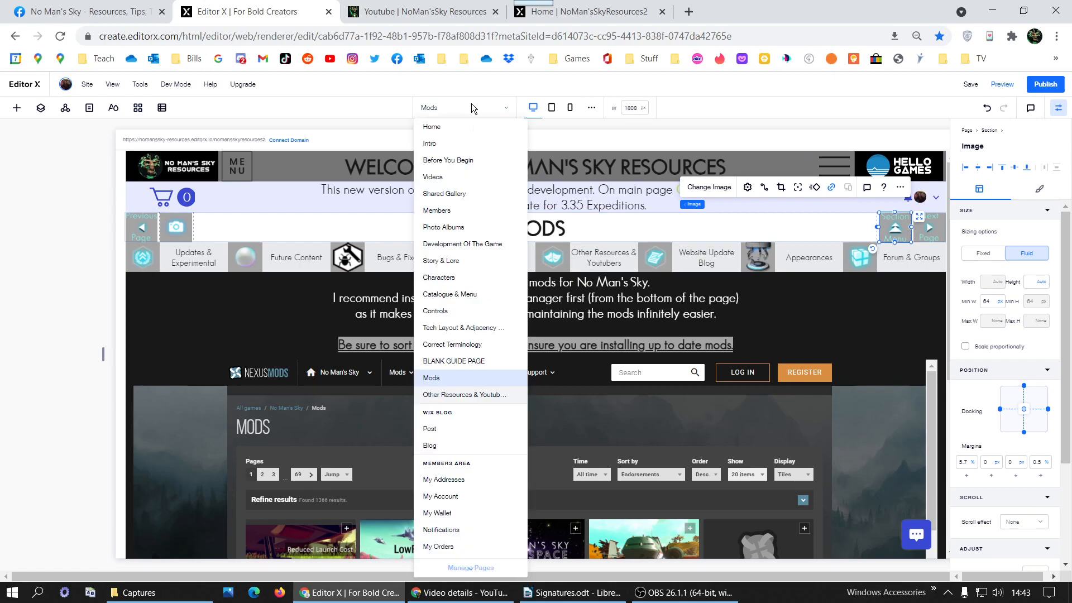
left_click(465, 396)
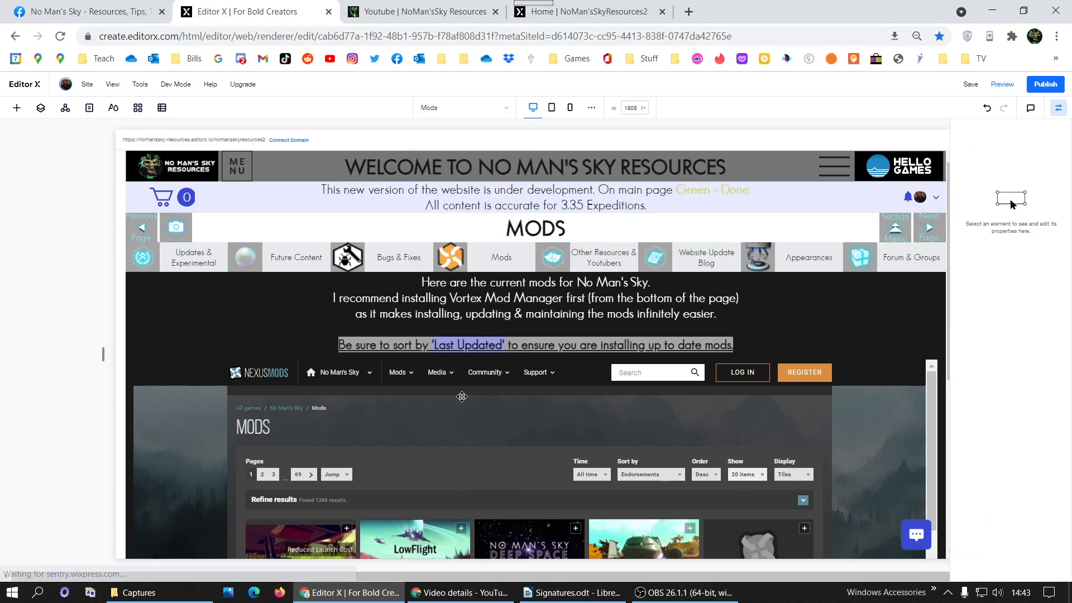
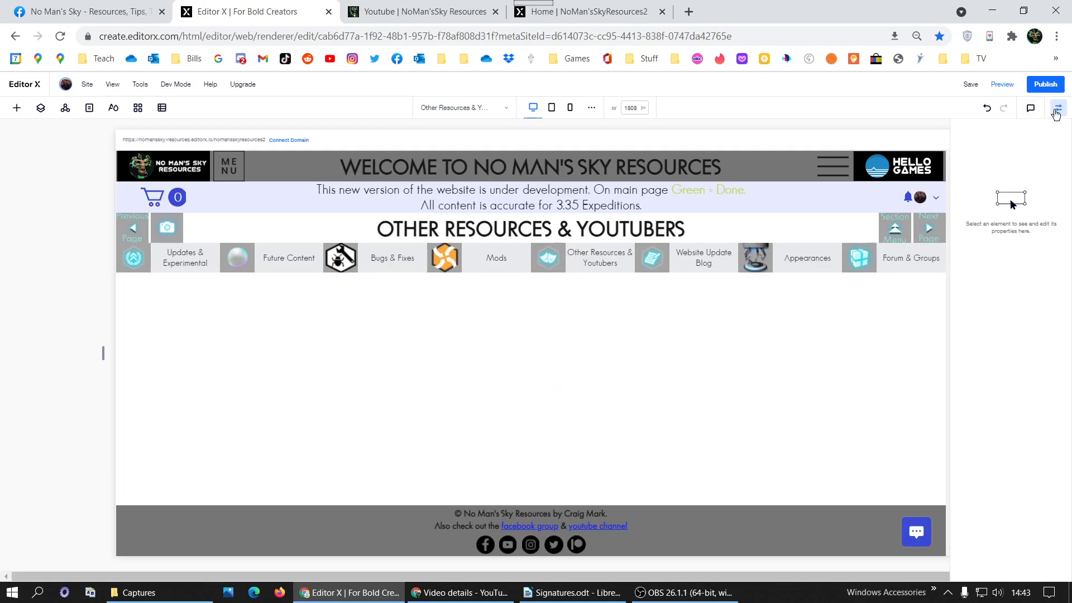
left_click(1056, 112)
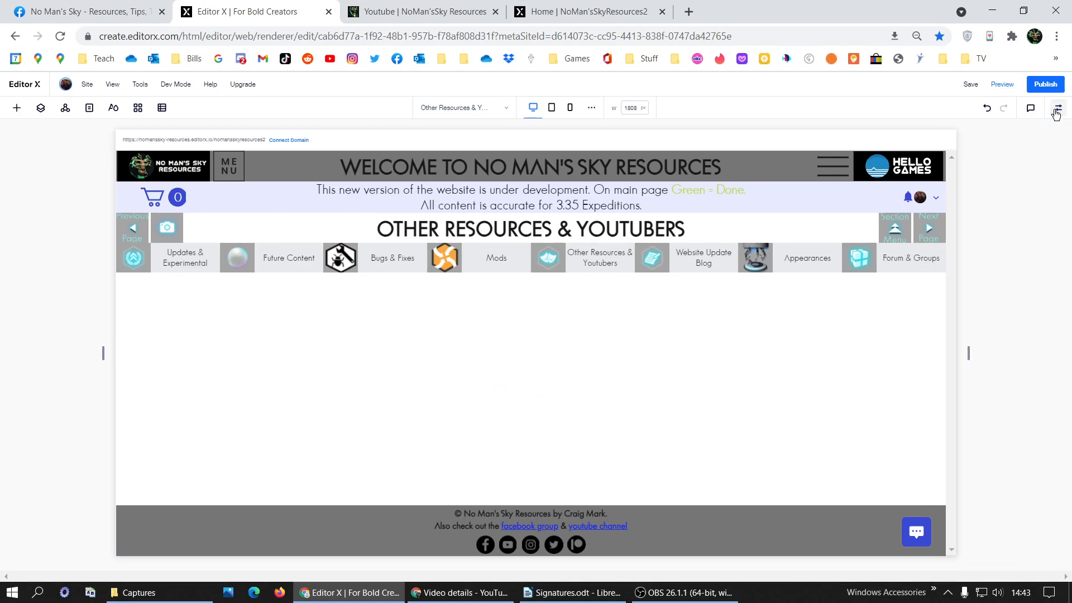
left_click(1056, 112)
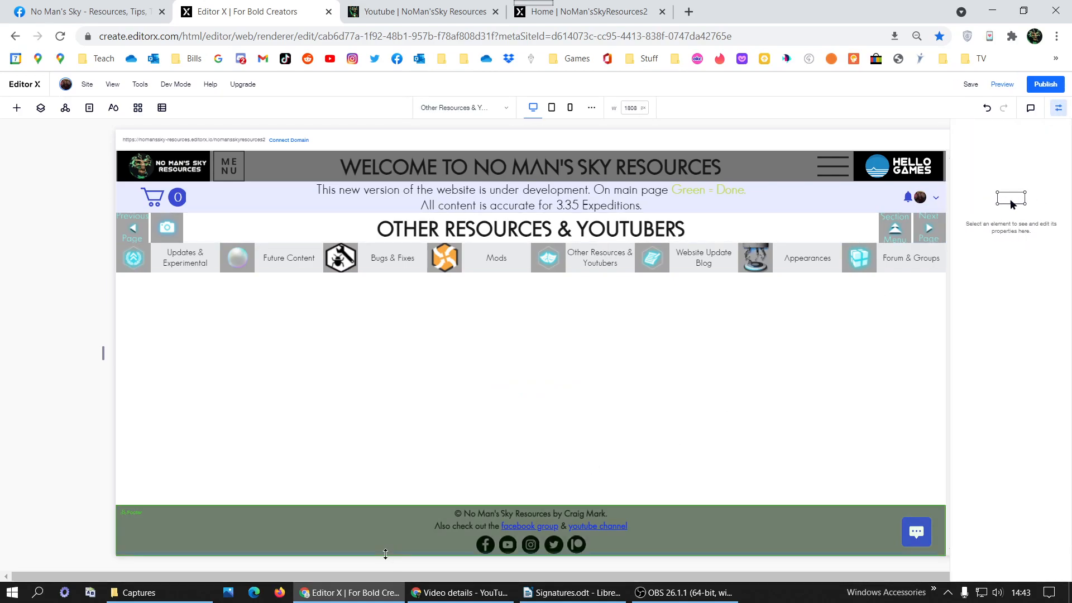
mouse_move(389, 578)
left_mouse_down()
mouse_move(417, 578)
mouse_move(391, 578)
left_mouse_up()
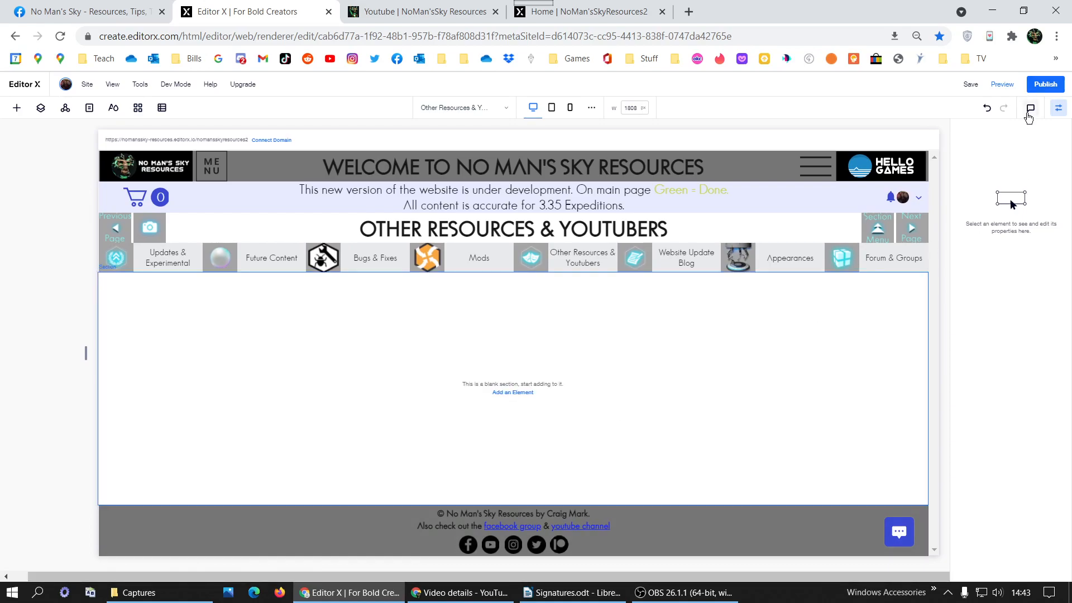
left_click(1044, 85)
Check the Mods text and icon in the section pages bar for existing links.
left_click(476, 259)
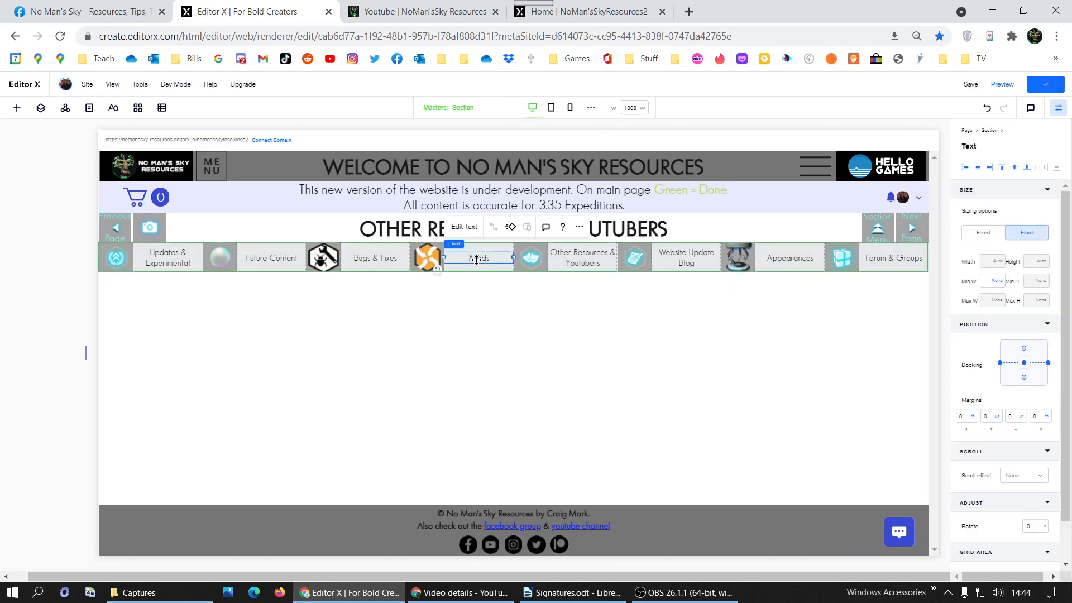
left_click(465, 226)
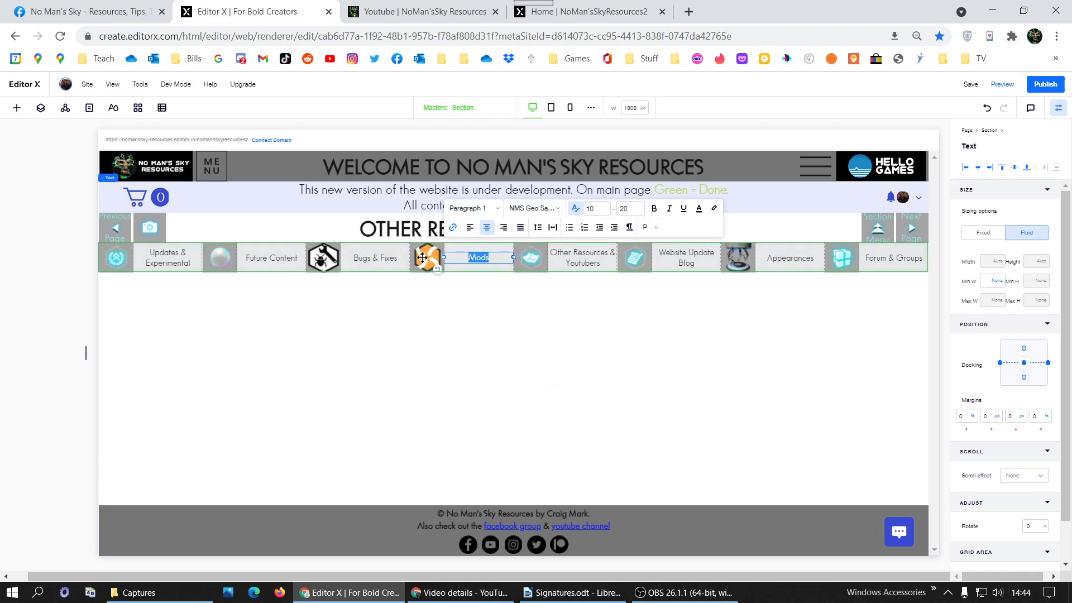
left_click(422, 257)
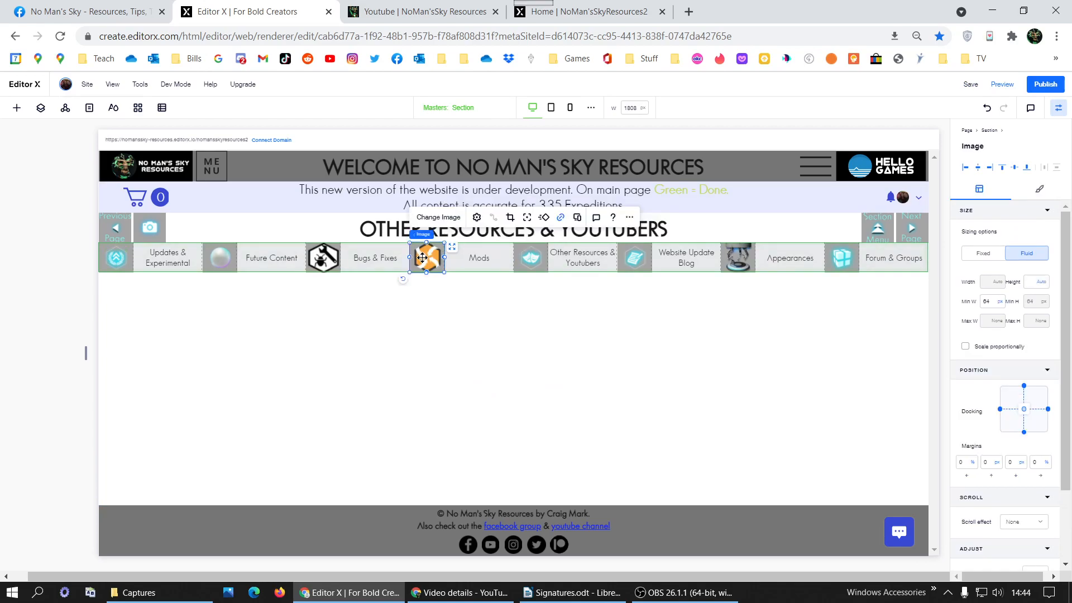
Link the Other Resources & Youtubers text in the section pages bar to its page in the current window, without an underline.
left_click(574, 263)
double_click(574, 263)
left_click(556, 223)
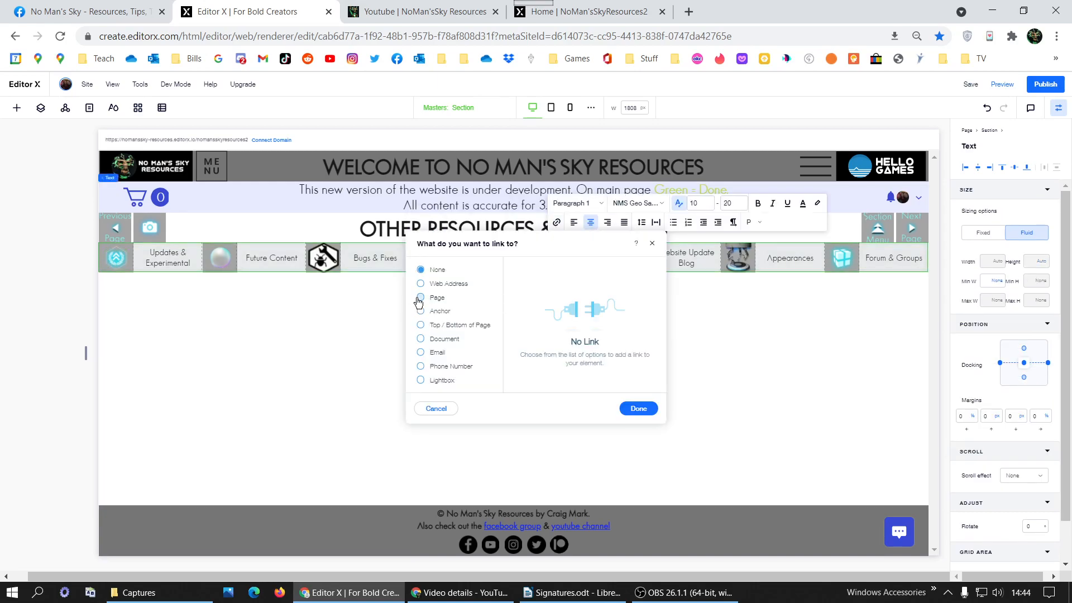
left_click(419, 297)
left_click(583, 280)
scroll(576, 447, "down", 5)
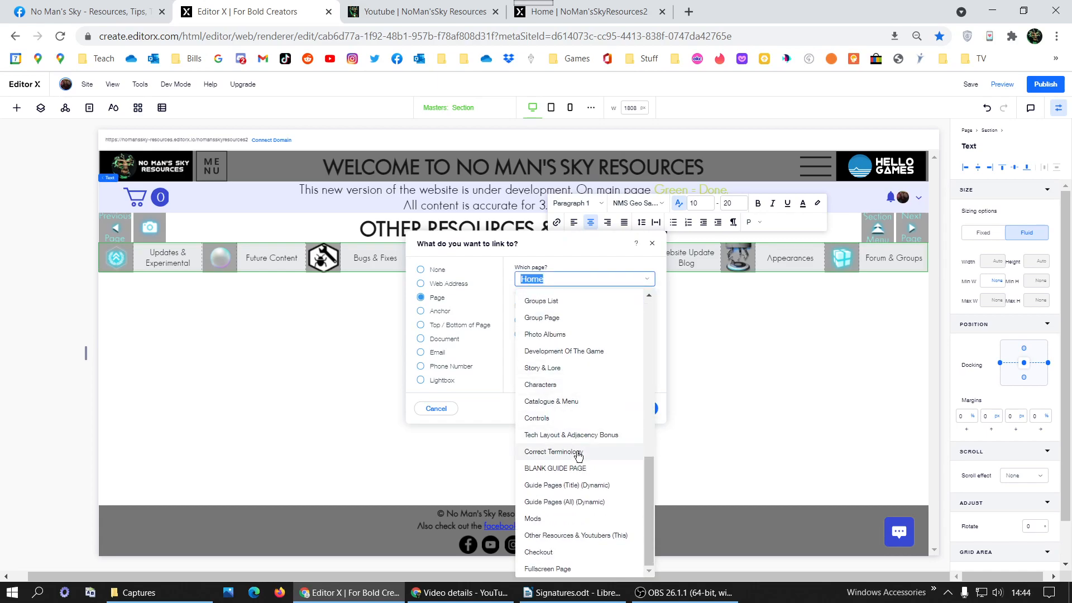
left_click(593, 535)
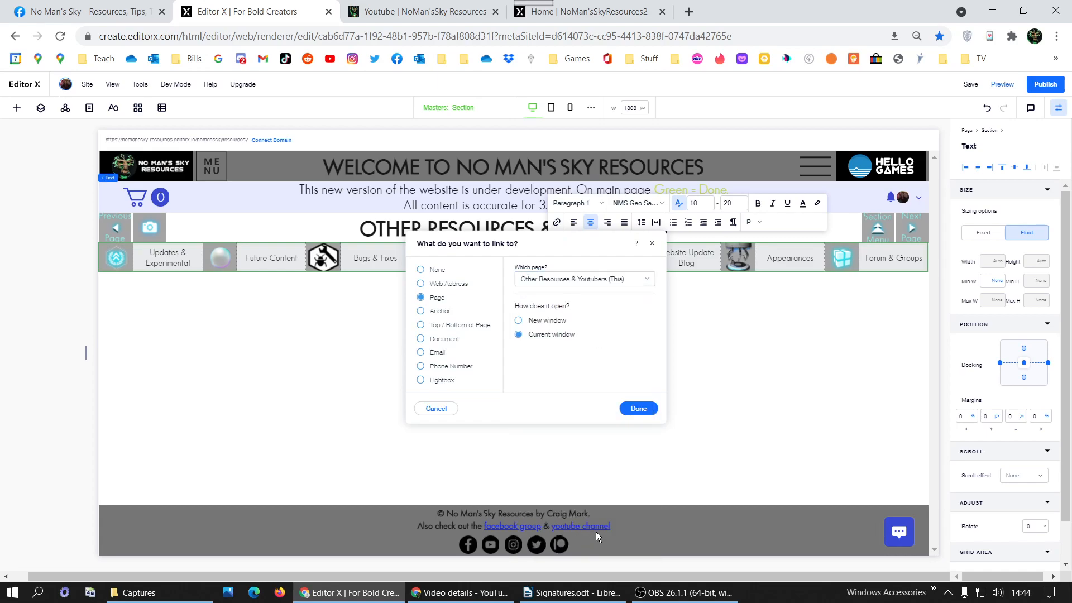
left_click(649, 409)
triple_click(575, 265)
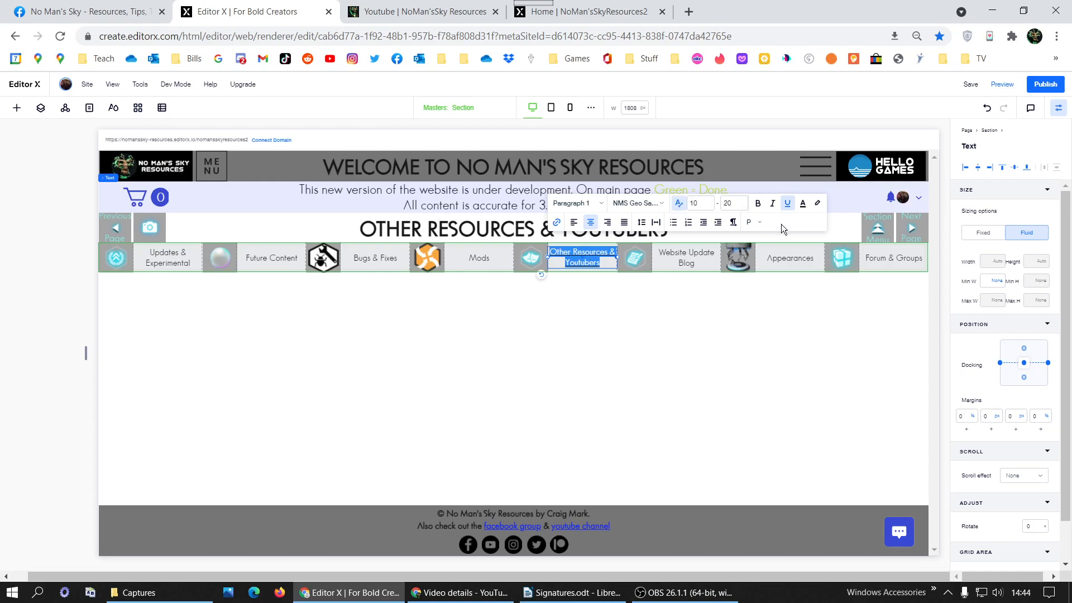
left_click(786, 204)
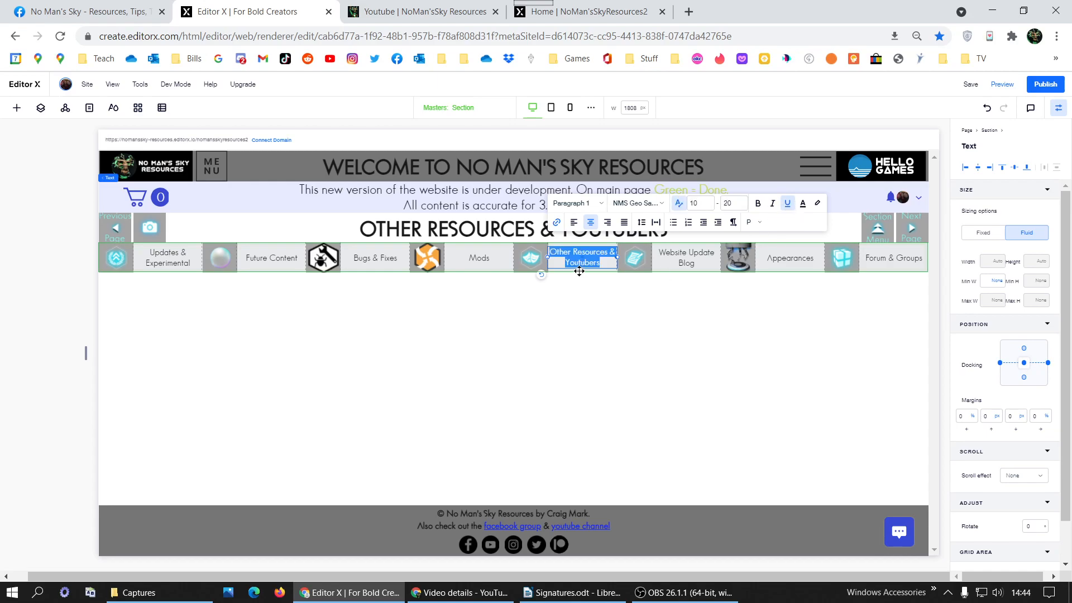
Link the icon beside Other Resources & Youtubers to the Other Resources & Youtubers page in the current window and publish the site.
left_click(536, 259)
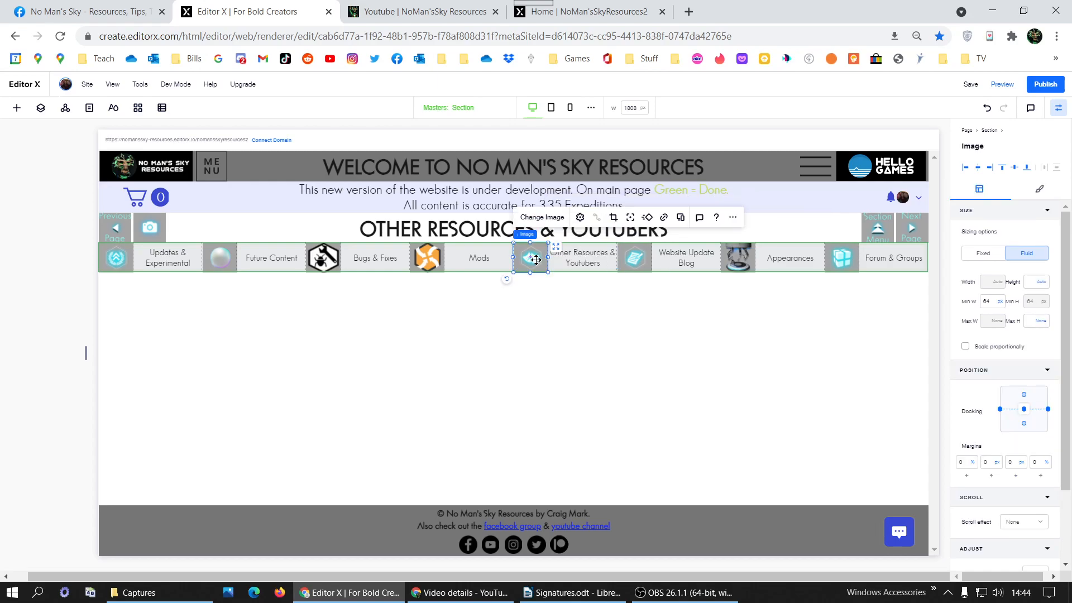
left_click(552, 223)
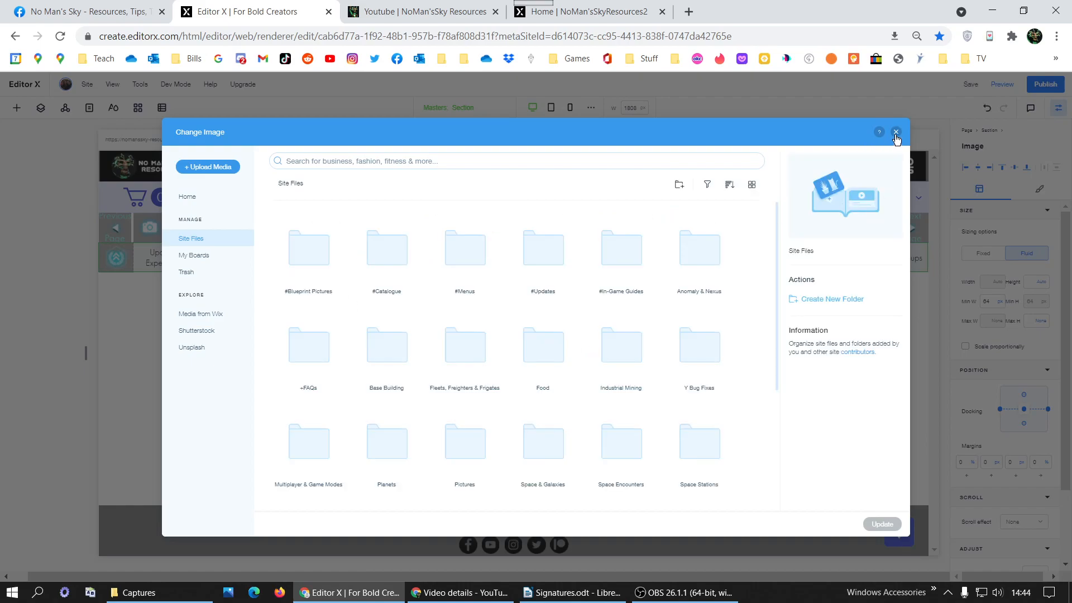
left_click(896, 132)
left_click(663, 218)
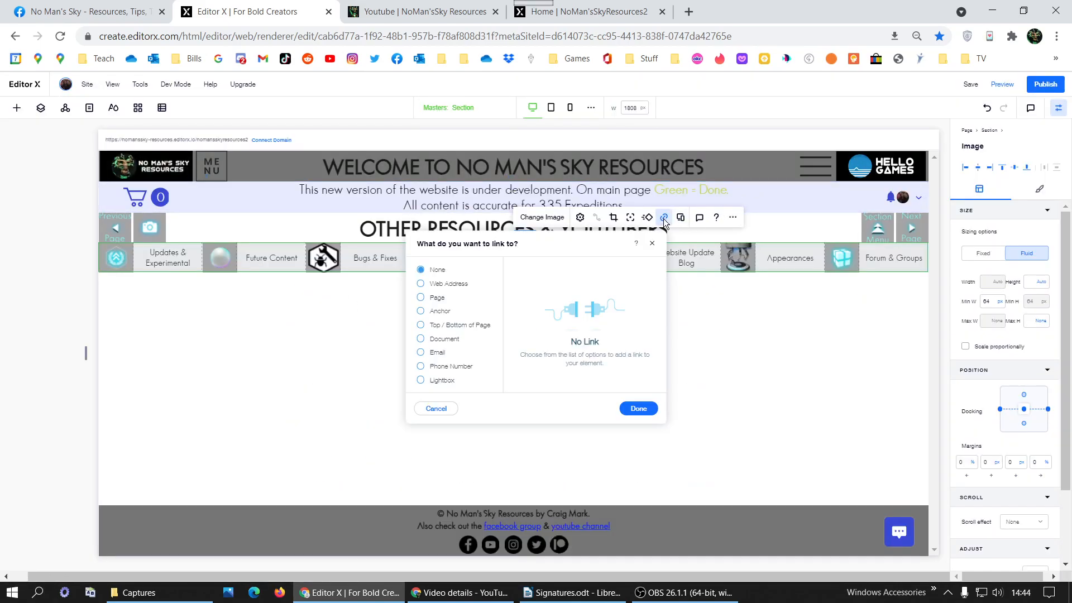
left_click(437, 297)
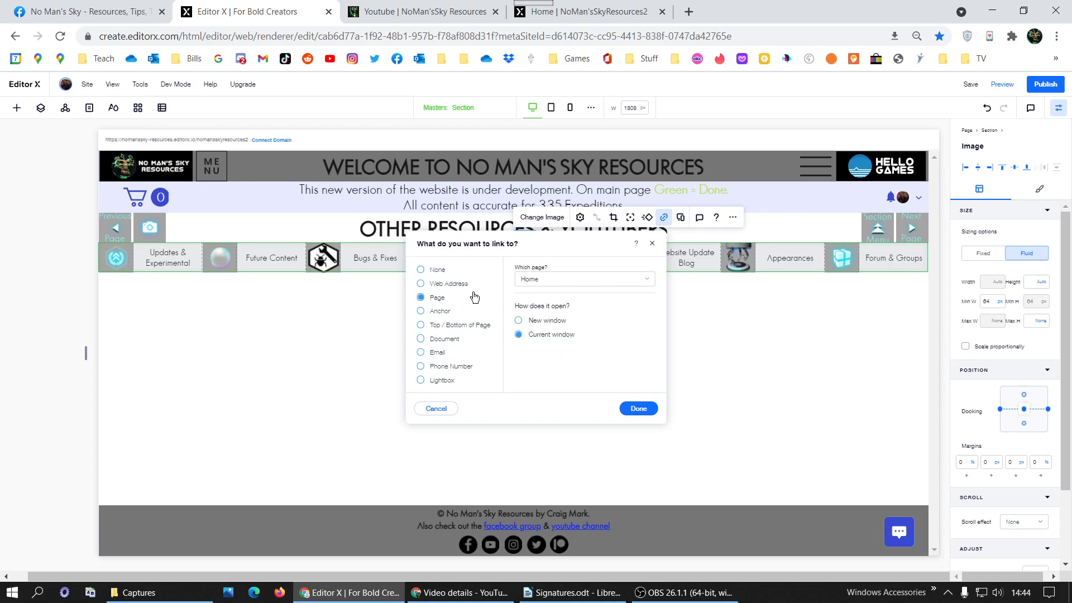
left_click(545, 278)
scroll(564, 425, "down", 5)
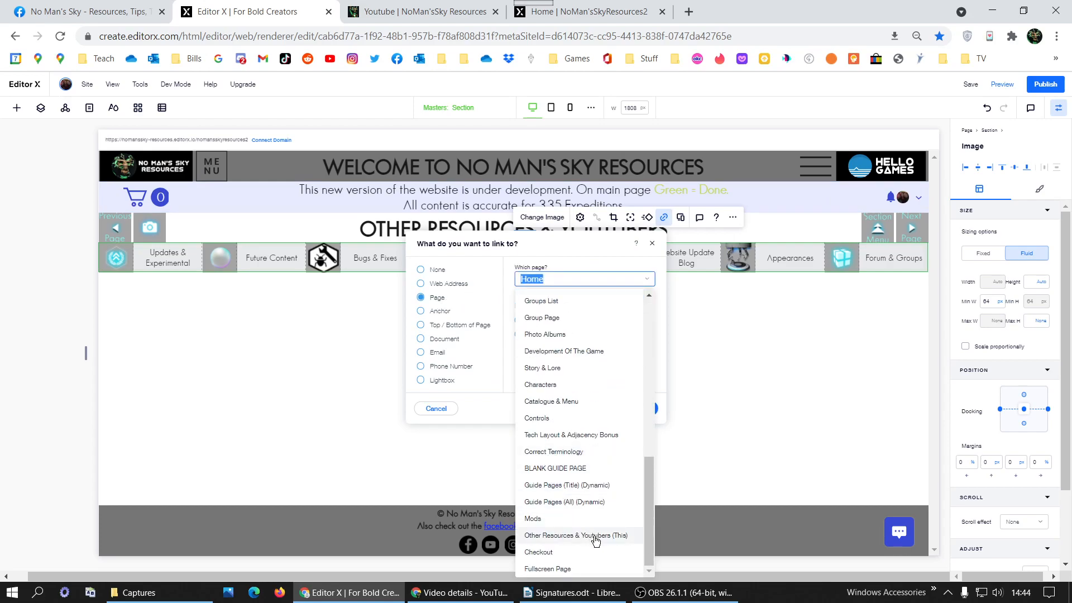
left_click(594, 536)
left_click(638, 408)
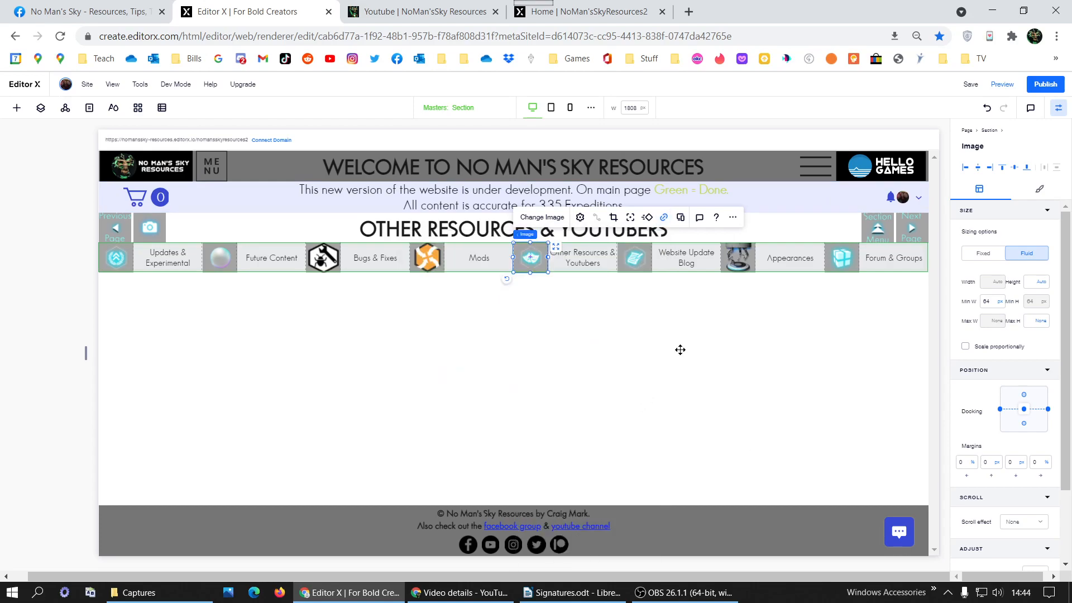
left_click(704, 354)
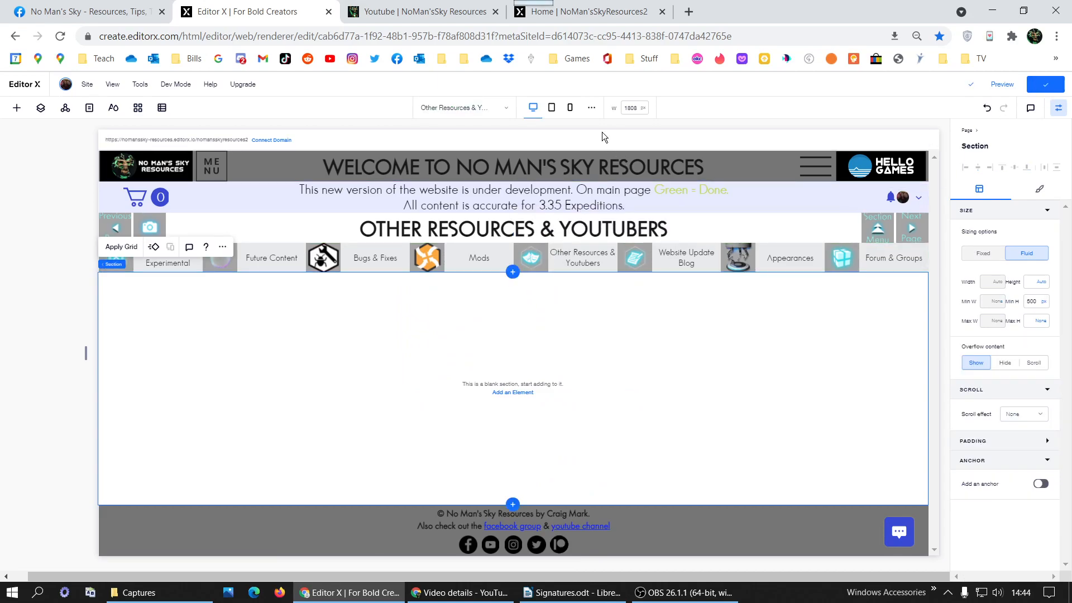
On the Mods page, check the link settings of the Mods text and icon in the section pages bar.
left_click(491, 110)
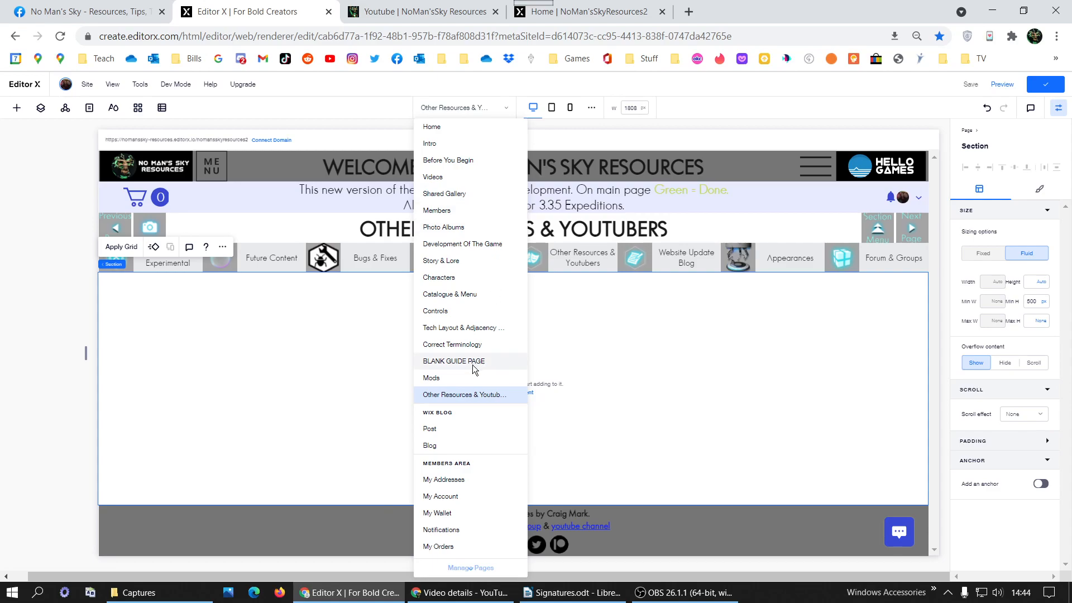
left_click(435, 378)
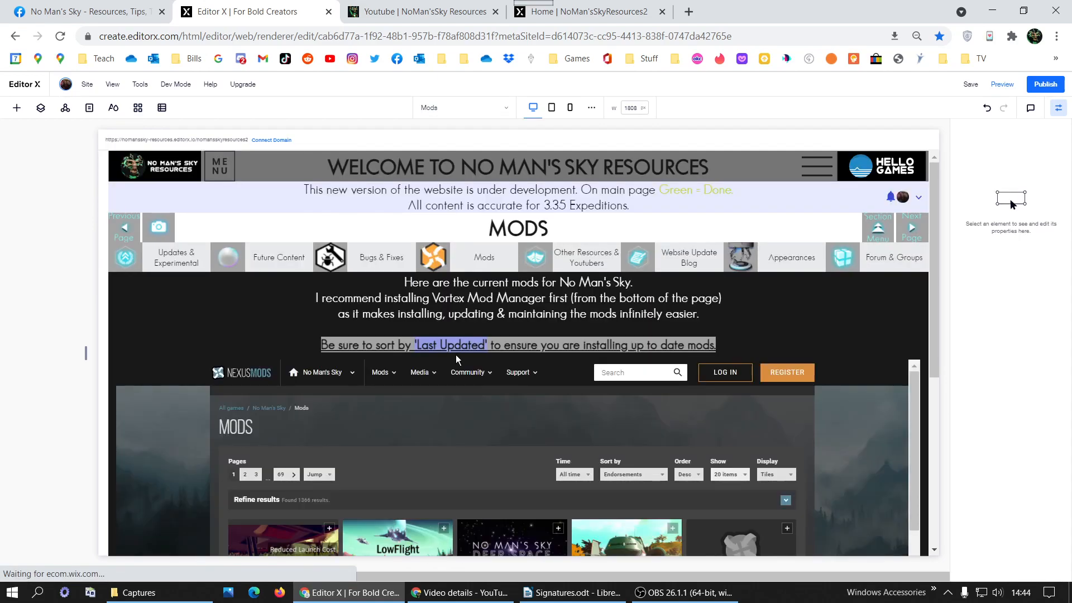
left_click(489, 262)
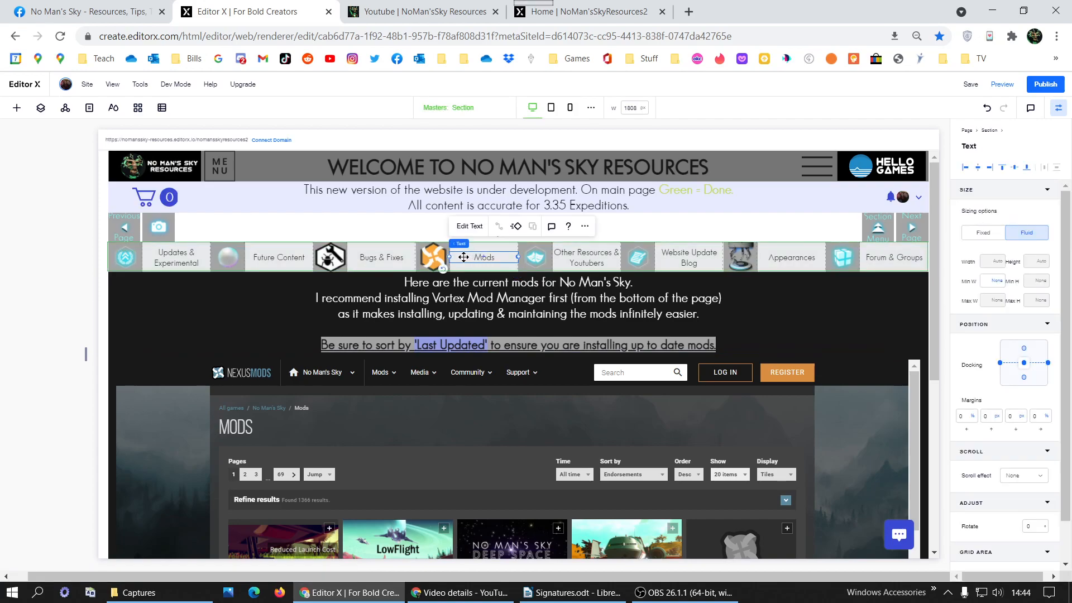
left_click(466, 229)
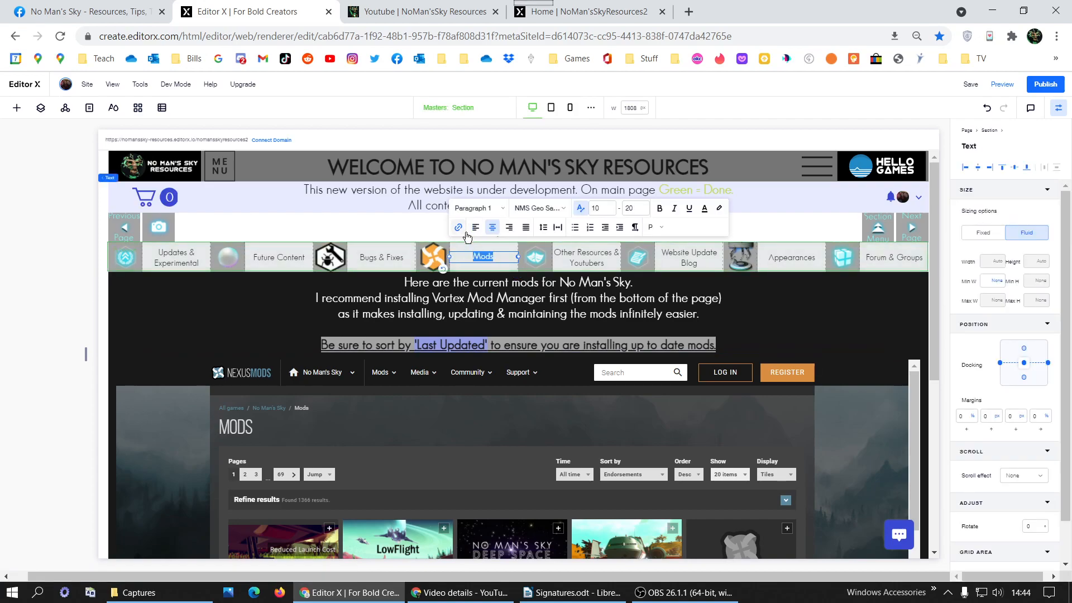
left_click(430, 258)
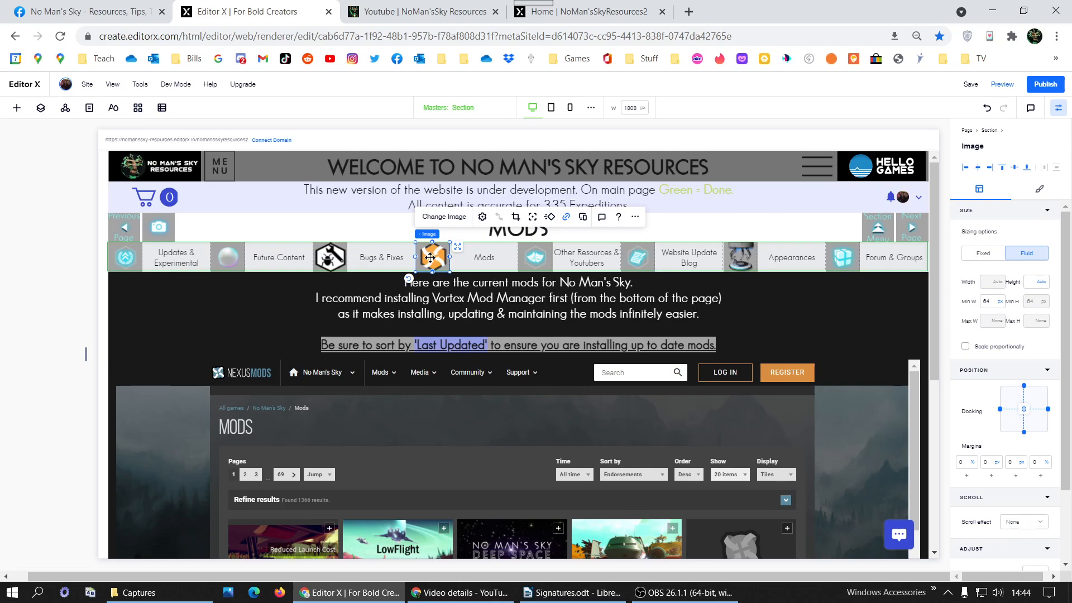
left_click(566, 217)
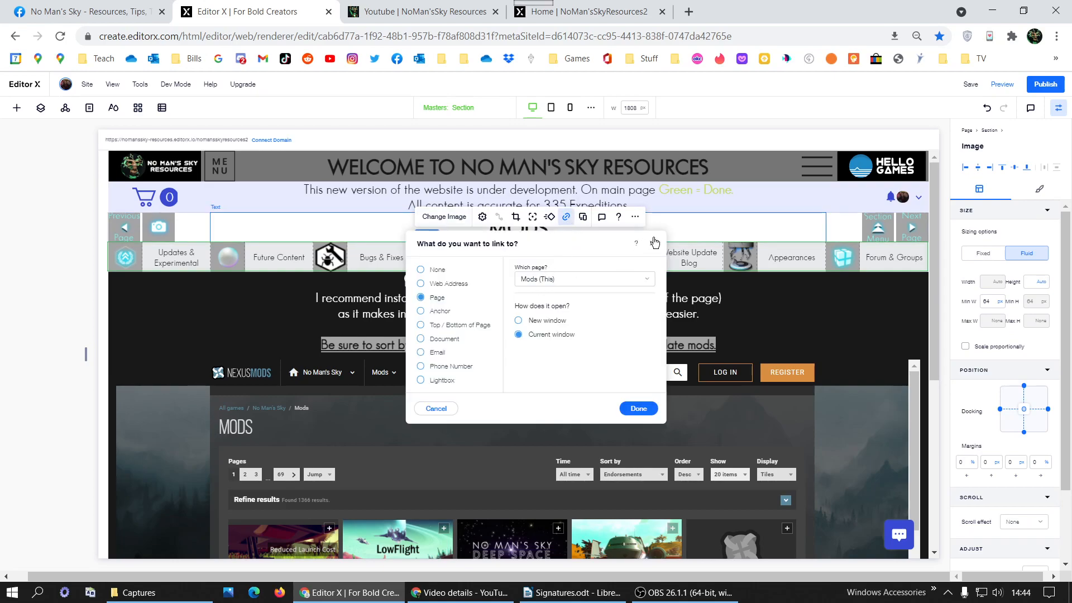
left_click(653, 245)
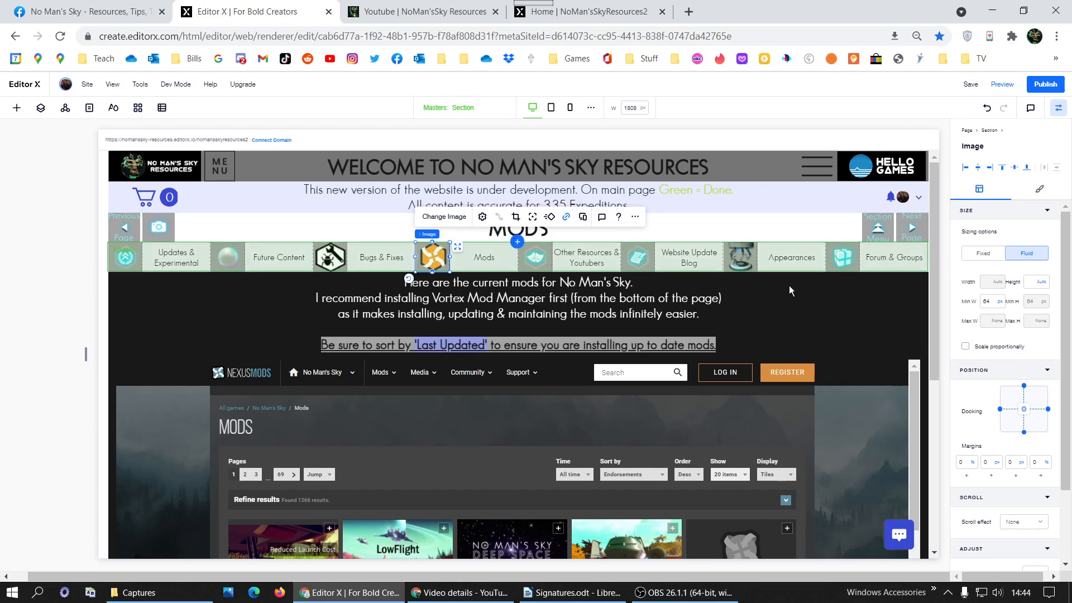
Try detaching the section pages bar on the Mods page from the masters and inspect its Set as Master option.
right_click(274, 263)
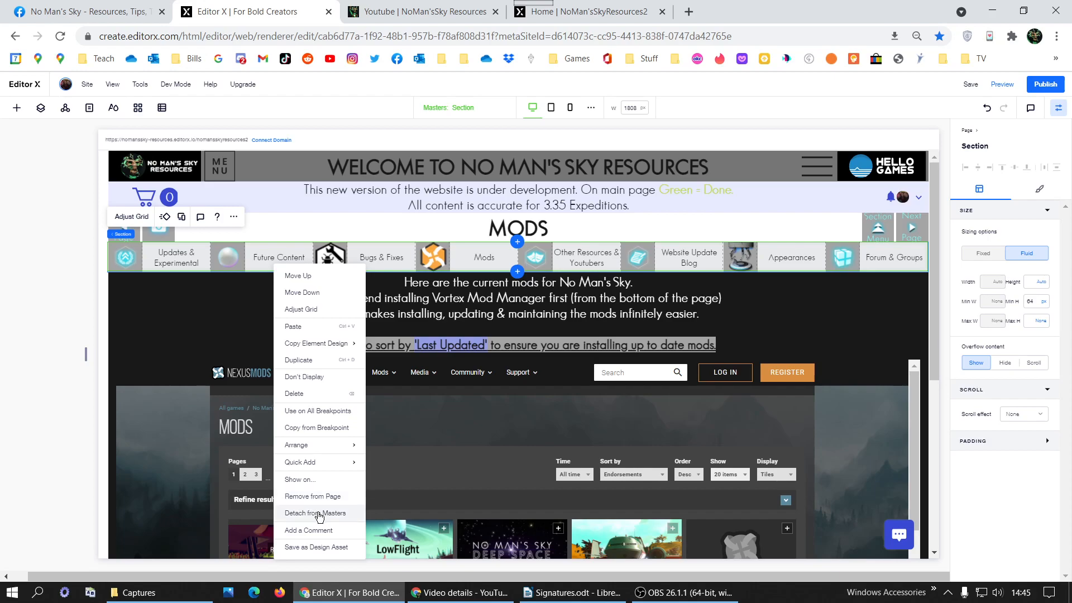
left_click(318, 514)
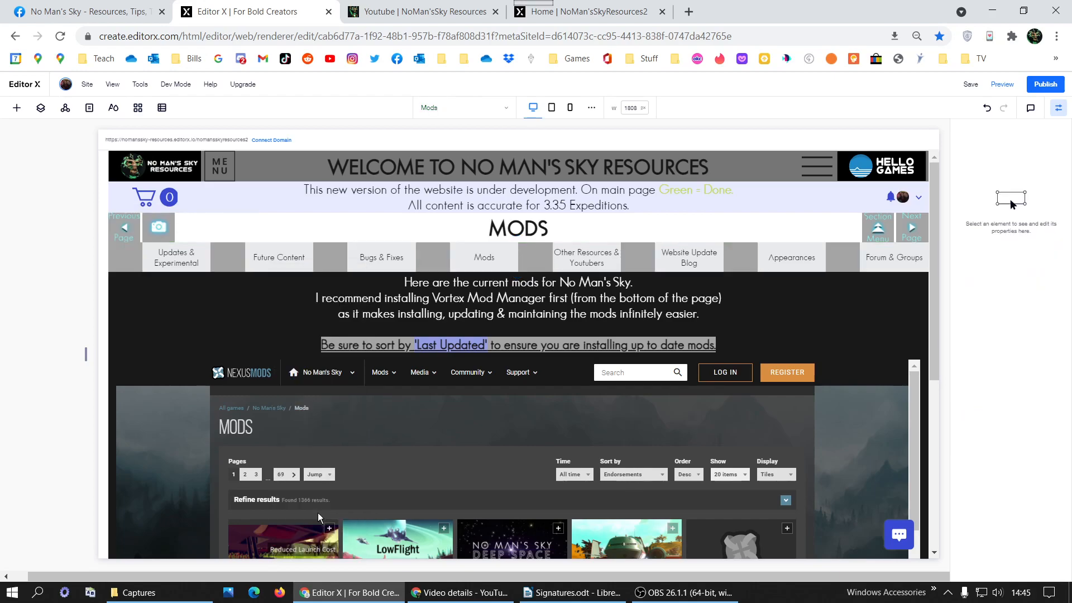
left_click(484, 258)
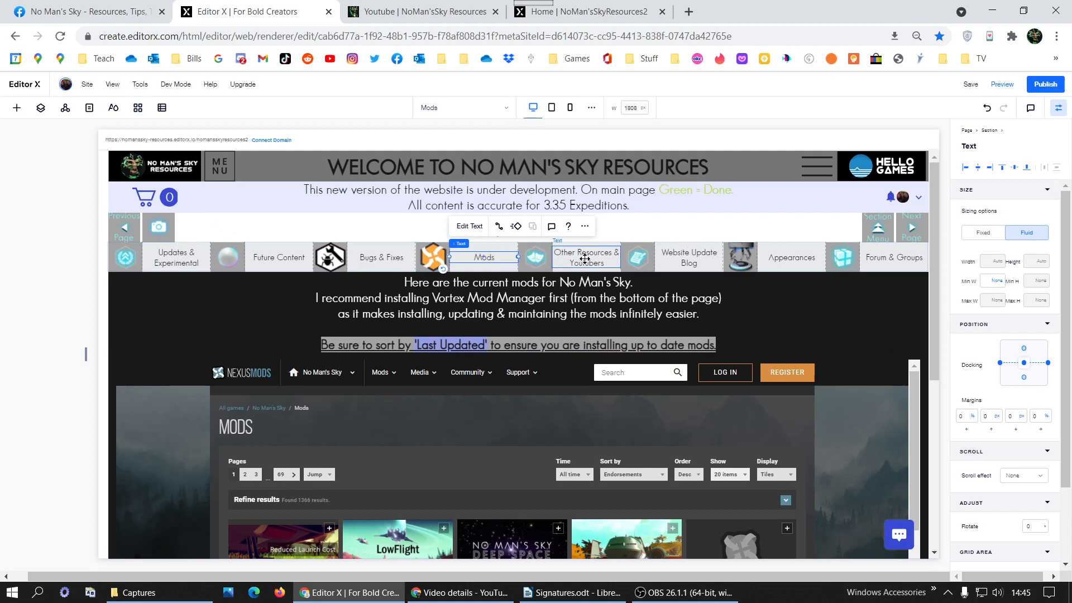
left_click(534, 256)
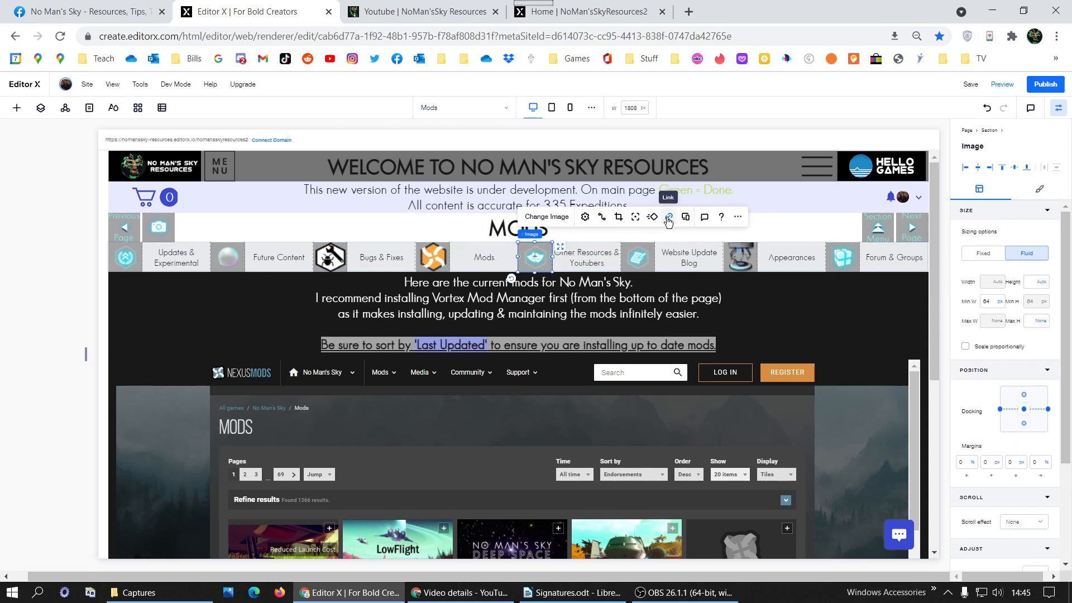
left_click(310, 266)
right_click(311, 267)
mouse_move(356, 359)
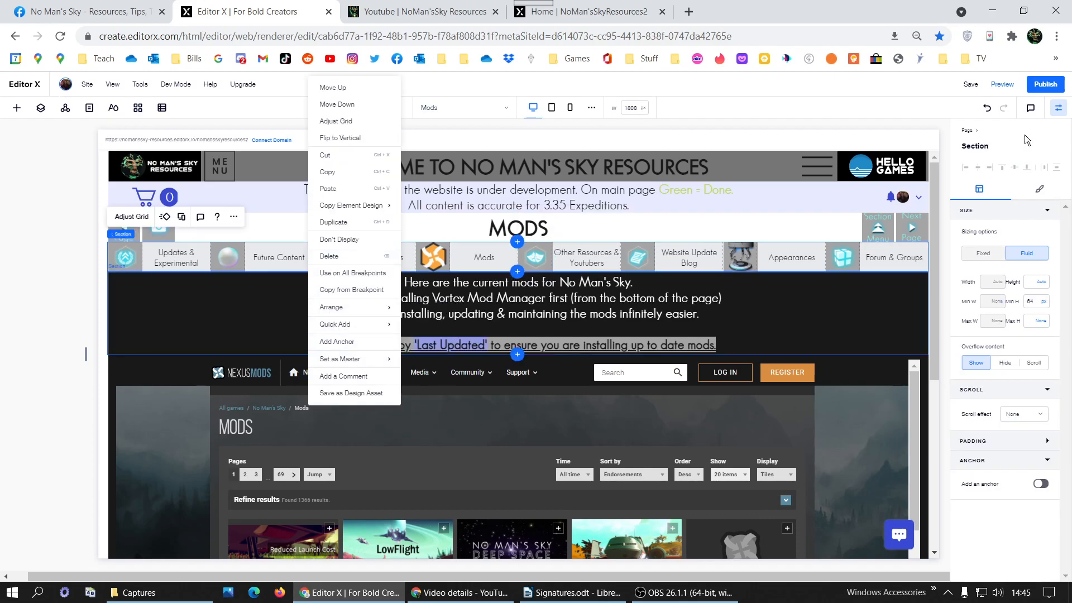
Undo detaching the section pages bar from the masters and check the section's master options.
left_click(990, 112)
left_click(989, 112)
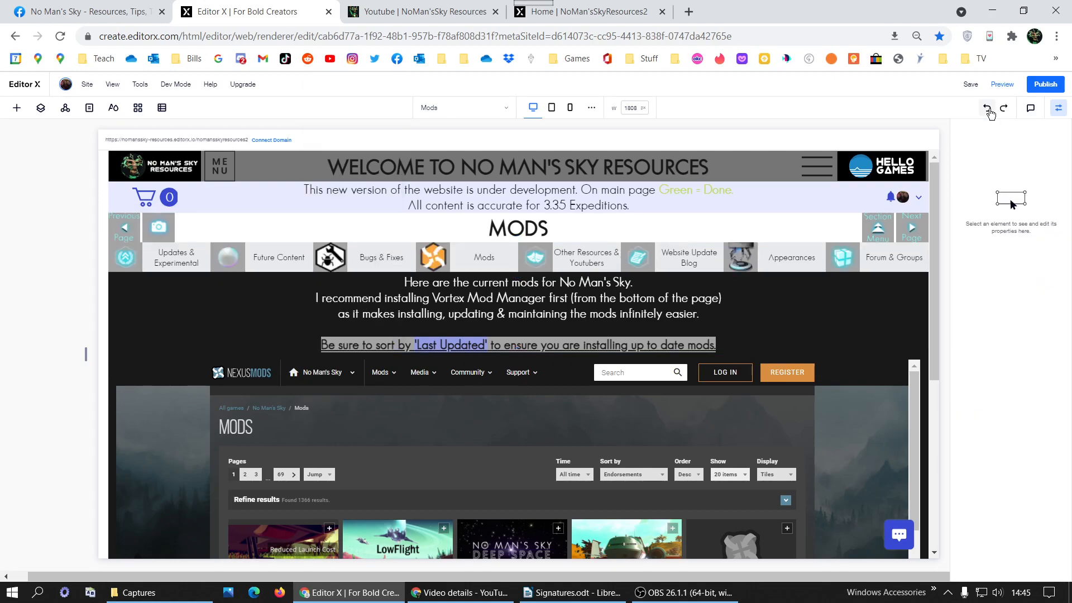
right_click(302, 265)
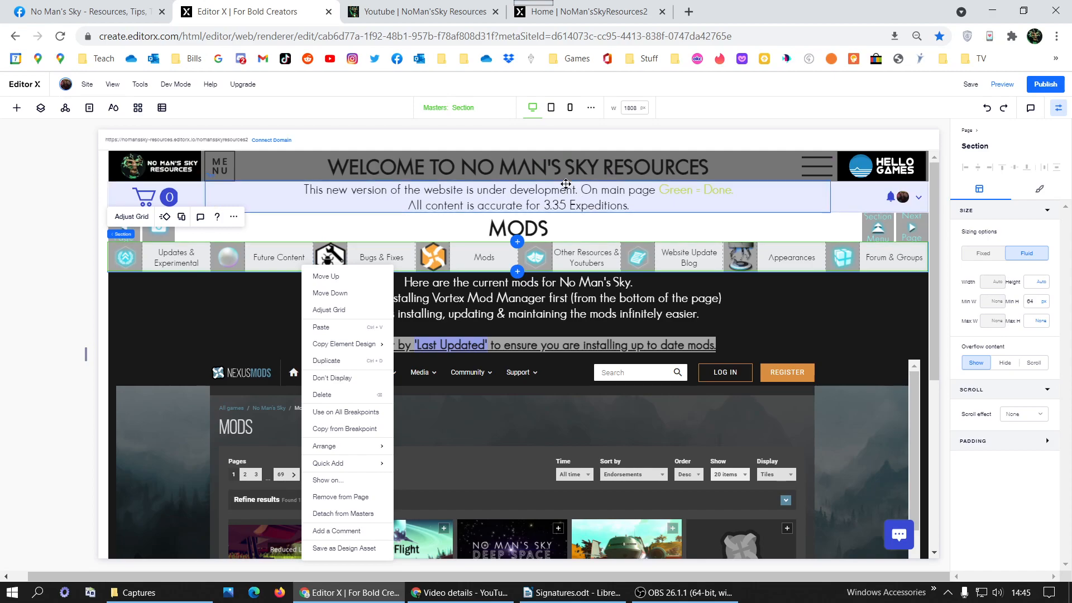
left_click(474, 230)
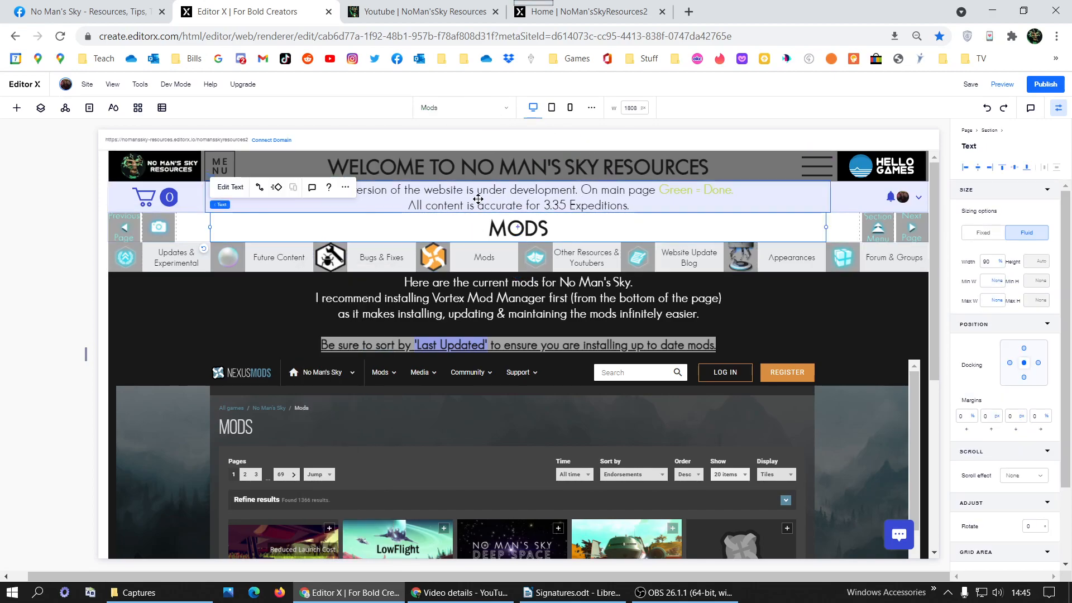
Return to the Other Resources & Youtubers page and add the Guide Top Writing section from the Guides design library.
left_click(461, 112)
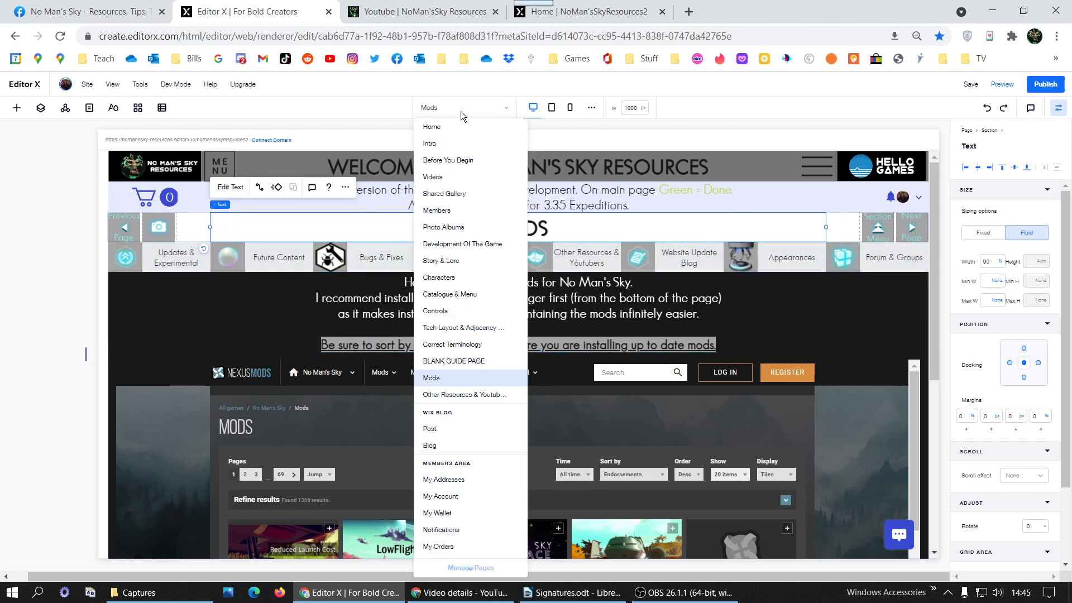
left_click(465, 395)
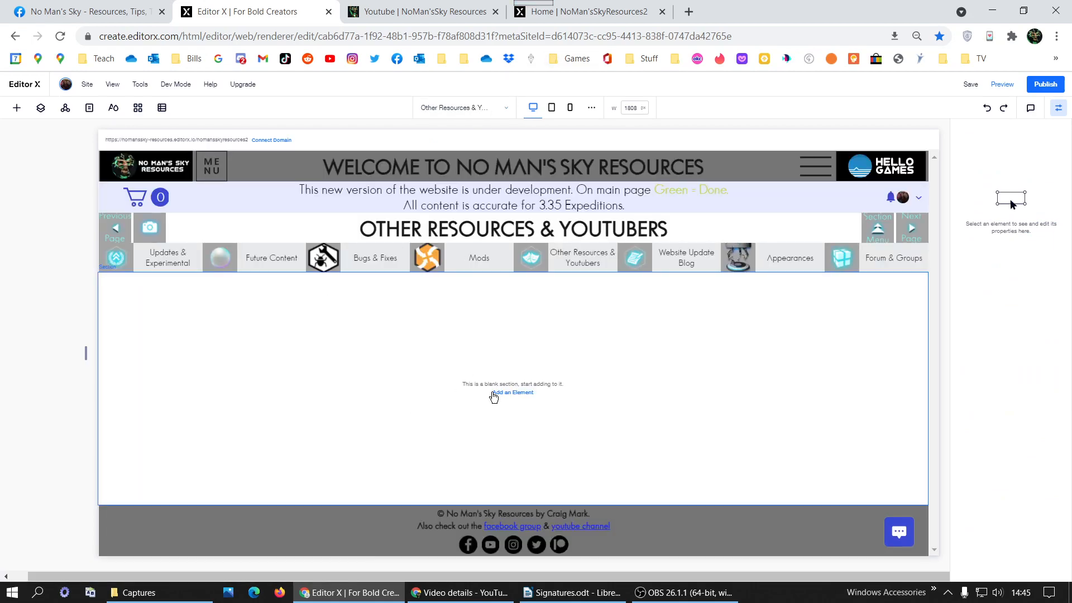
left_click(493, 393)
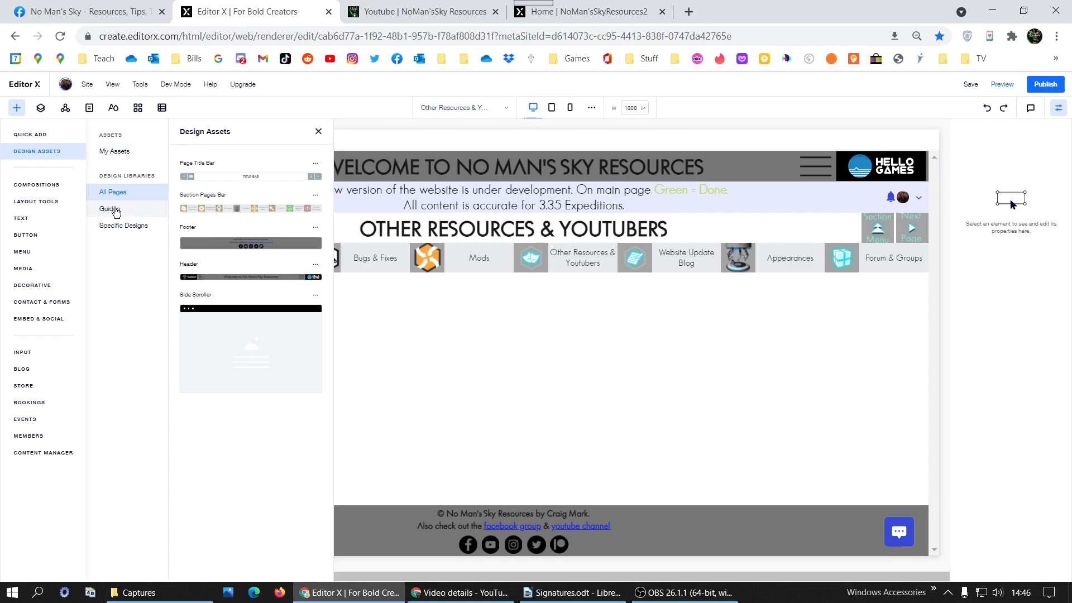
left_click(114, 209)
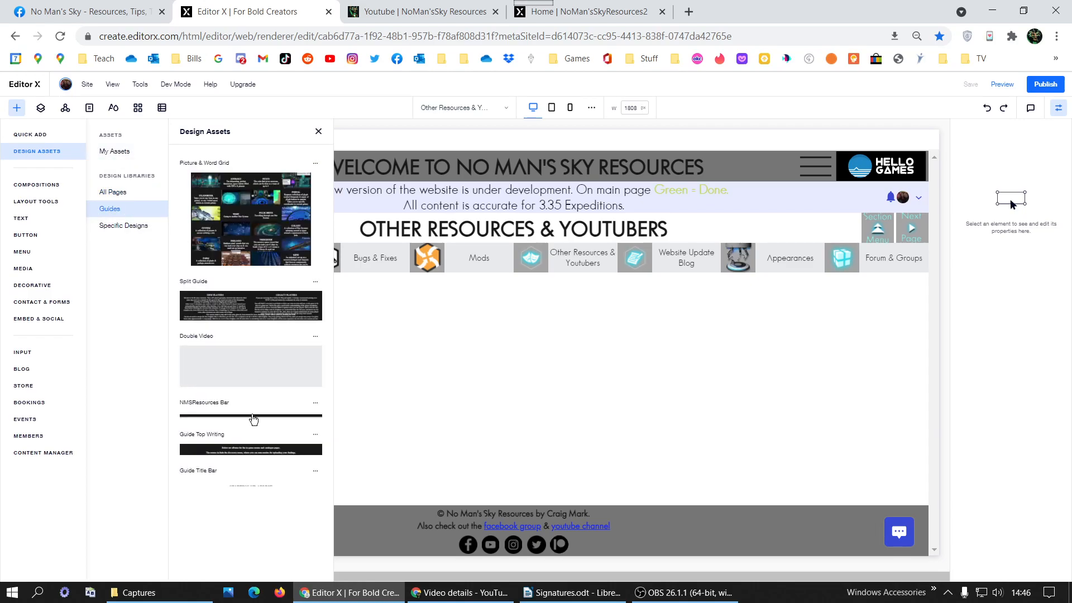
left_click(252, 453)
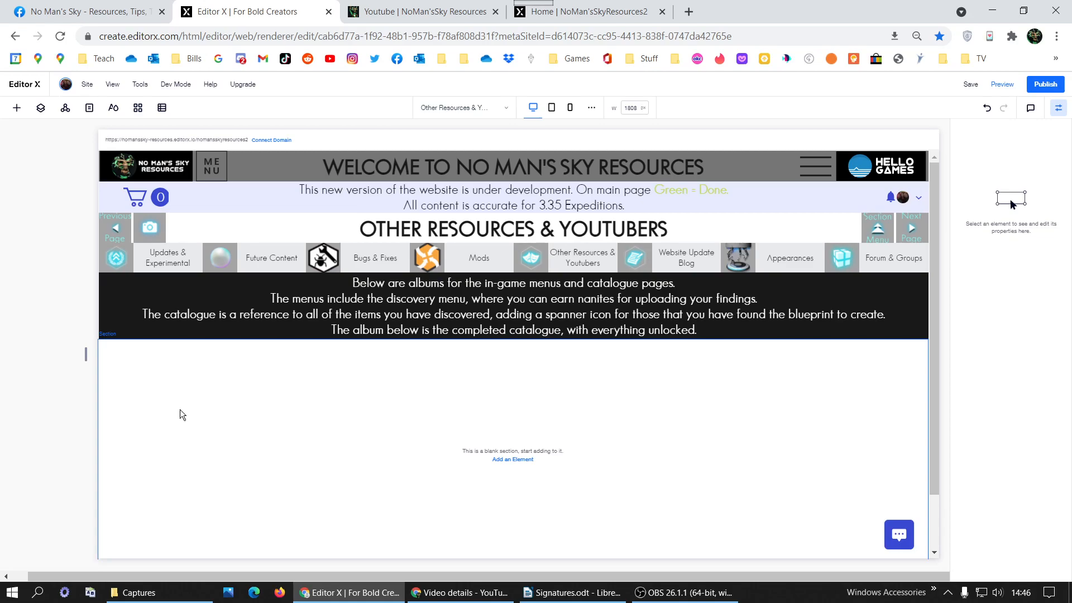
Delete the empty section and replace the albums text with "Here are some you-tubers you should consider subscribing to for your No Man's Sky needs." from the old site.
right_click(181, 410)
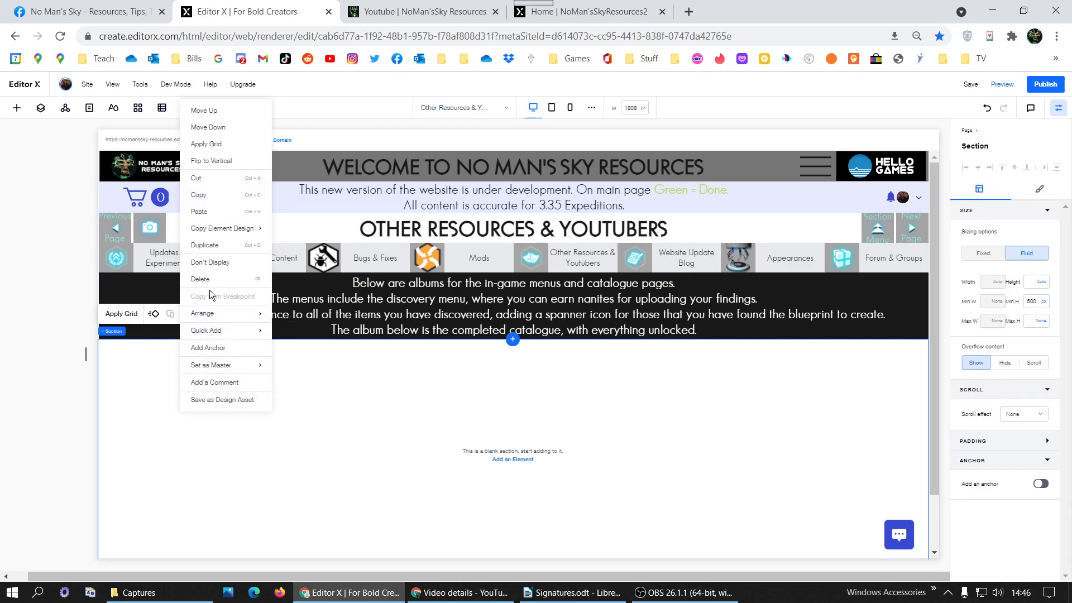
left_click(212, 287)
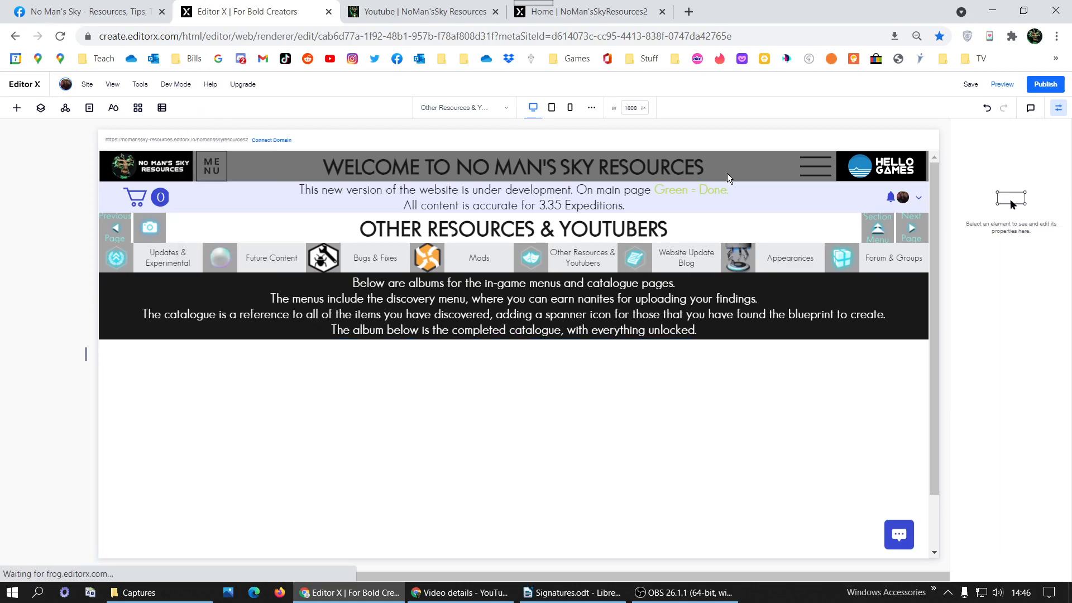
left_click(414, 20)
right_click(507, 261)
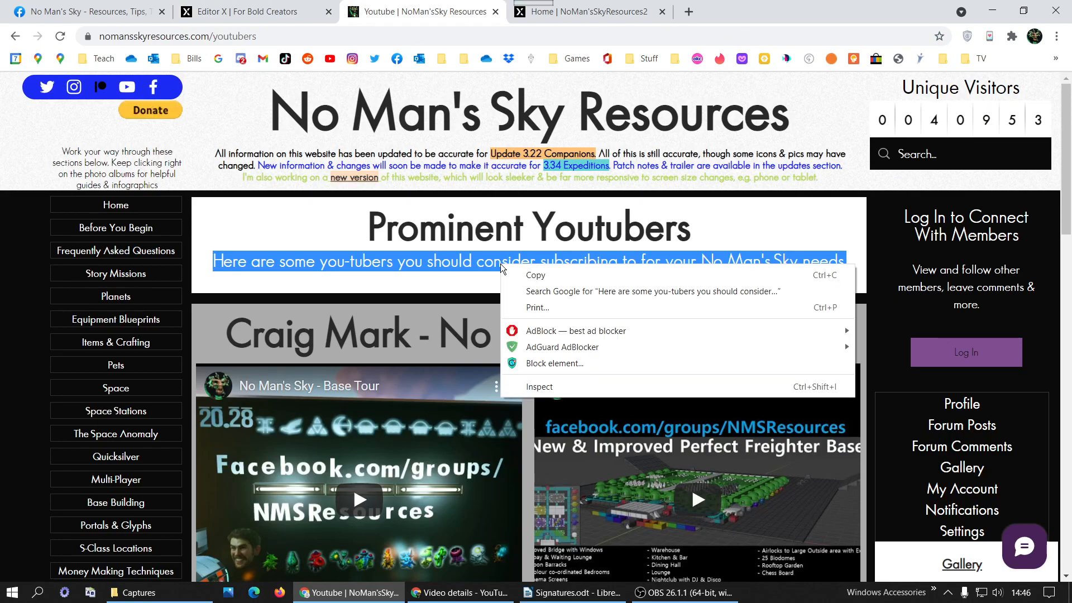
left_click(513, 276)
left_click(247, 11)
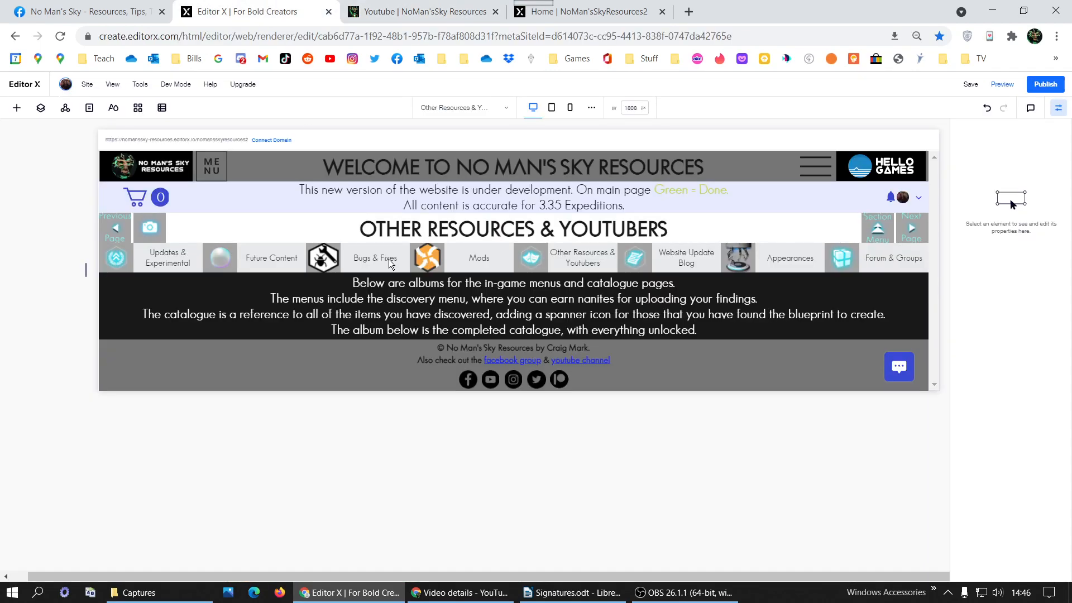
left_click(410, 285)
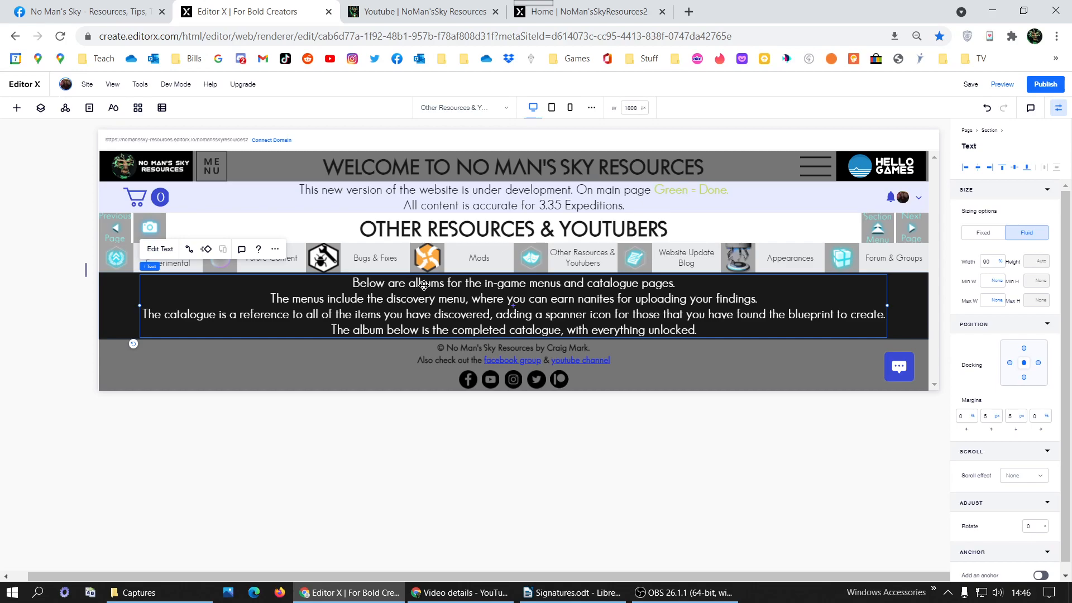
double_click(424, 285)
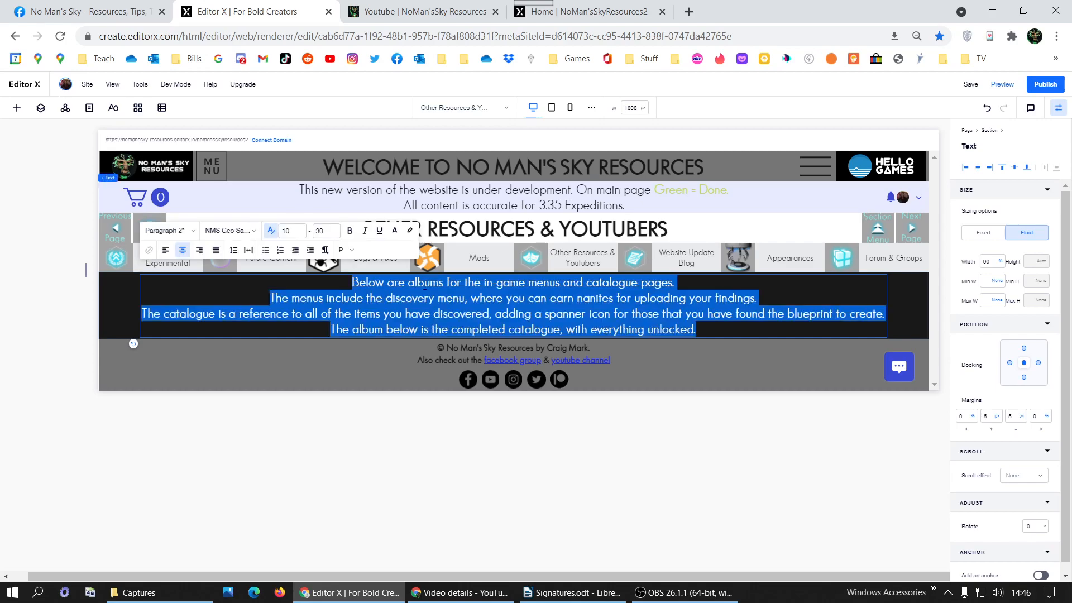
key("ctrl+v")
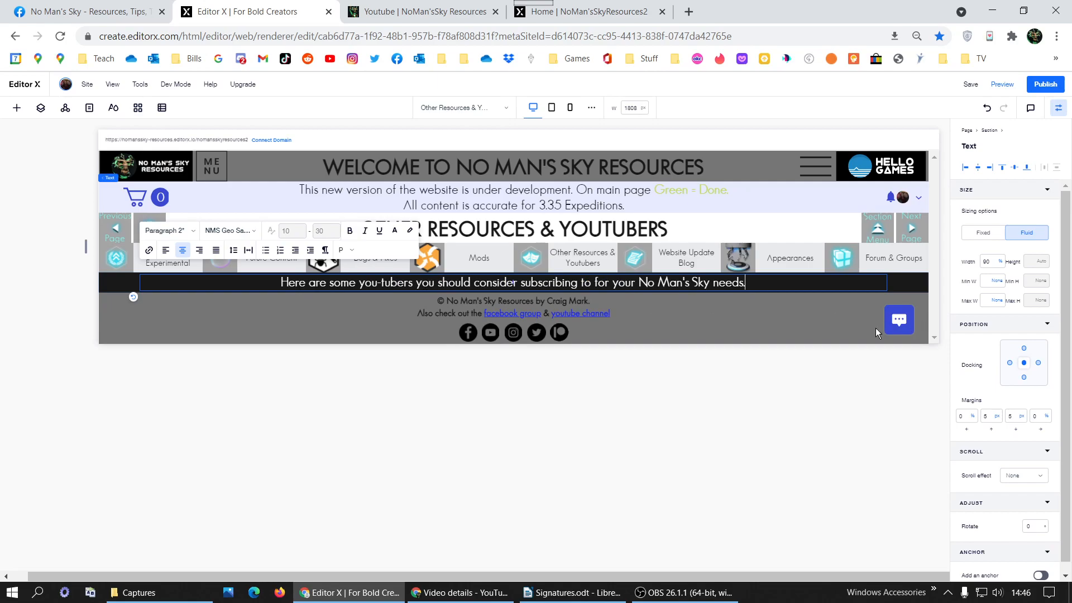
Add a new grid section directly below the you-tubers intro text section.
left_click(904, 283)
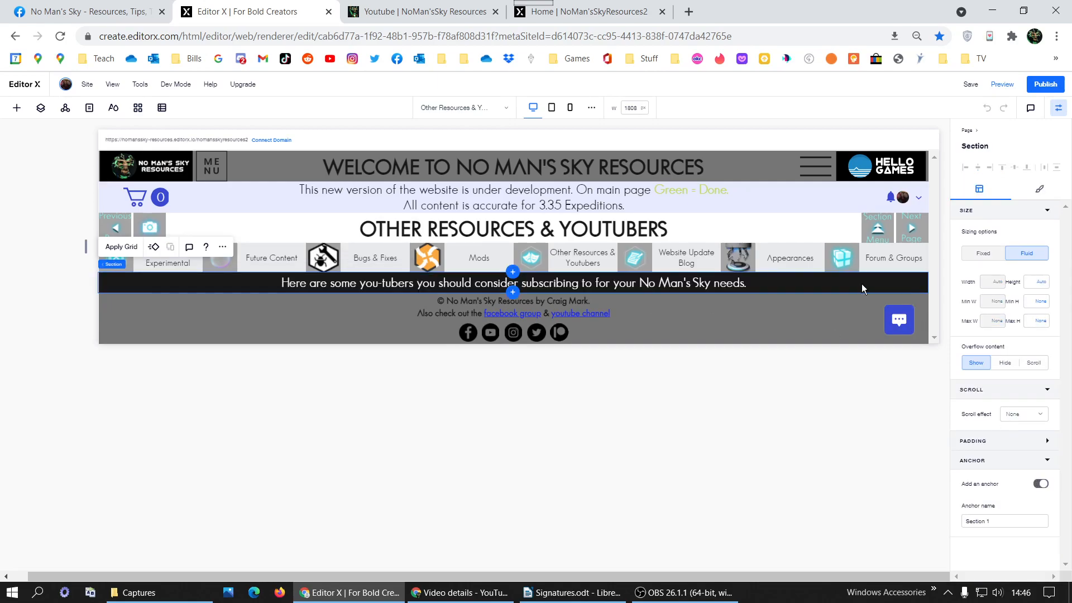
left_click(512, 292)
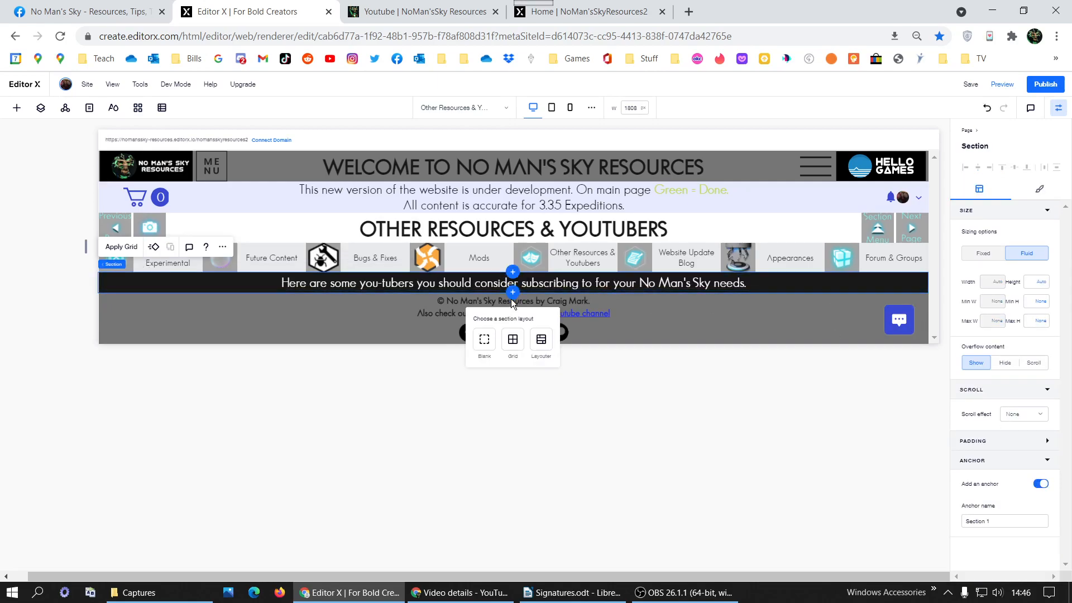
left_click(512, 339)
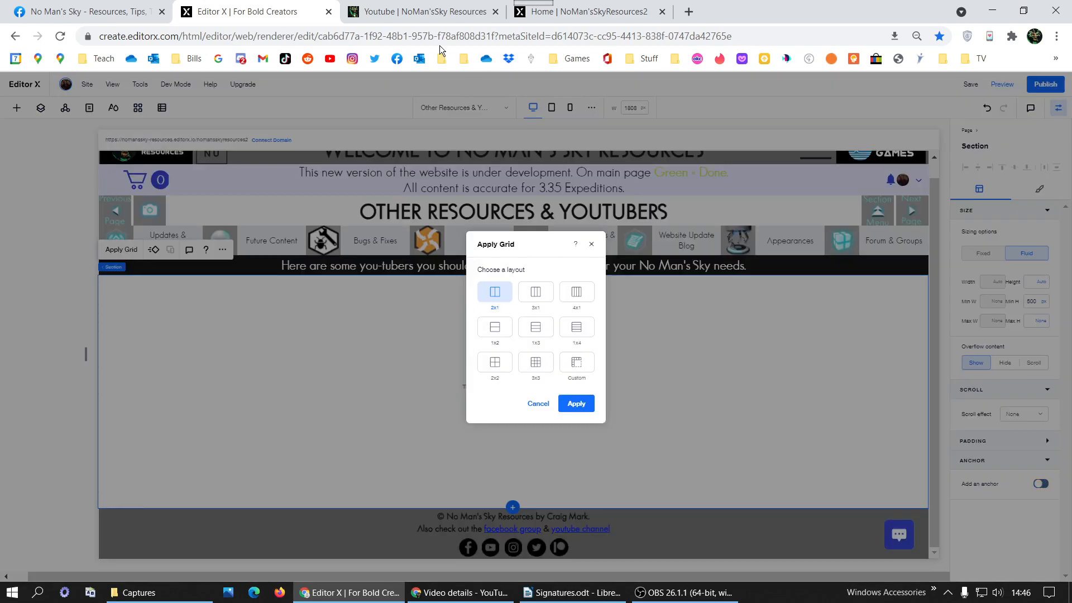
Look through the old site's Prominent Youtubers page to work out how many columns and rows of videos the new grid needs.
left_click(406, 12)
scroll(518, 416, "down", 2)
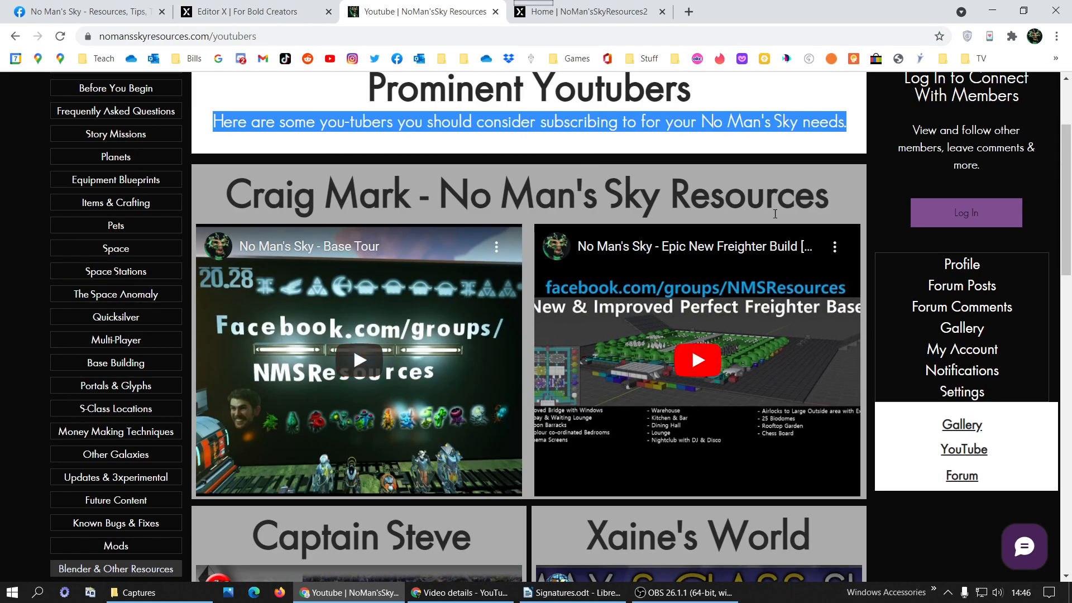
scroll(569, 403, "down", 3)
scroll(569, 403, "down", 10)
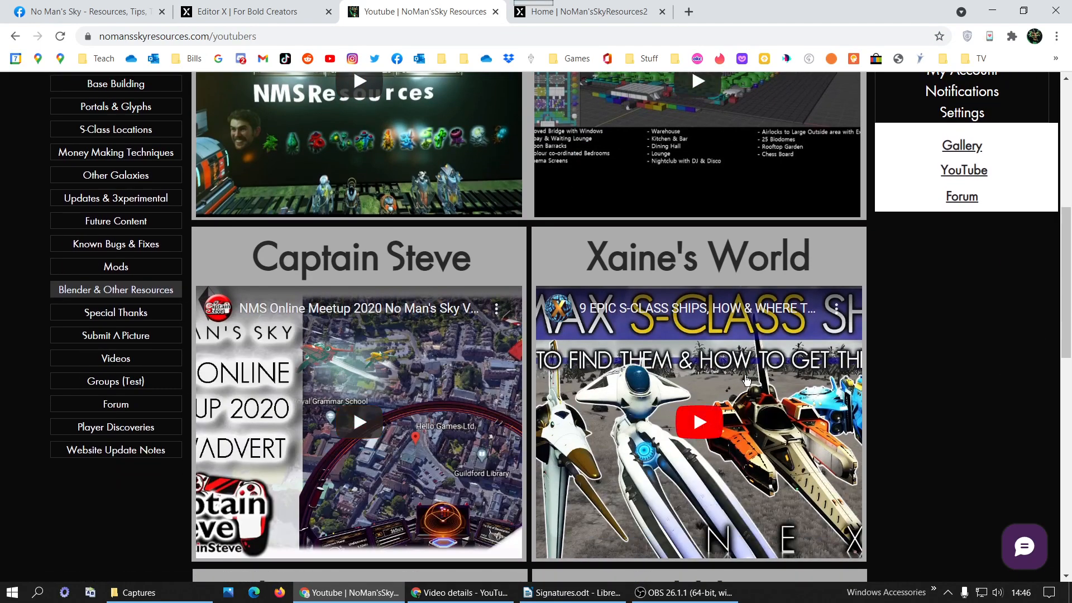
scroll(437, 458, "down", 5)
scroll(437, 458, "down", 2)
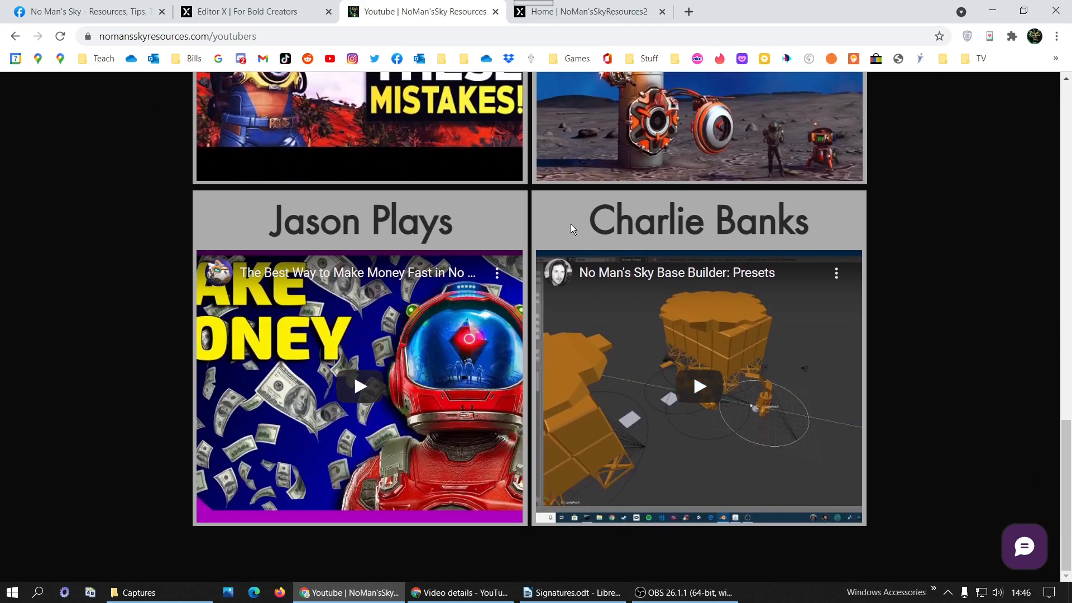
scroll(558, 224, "up", 12)
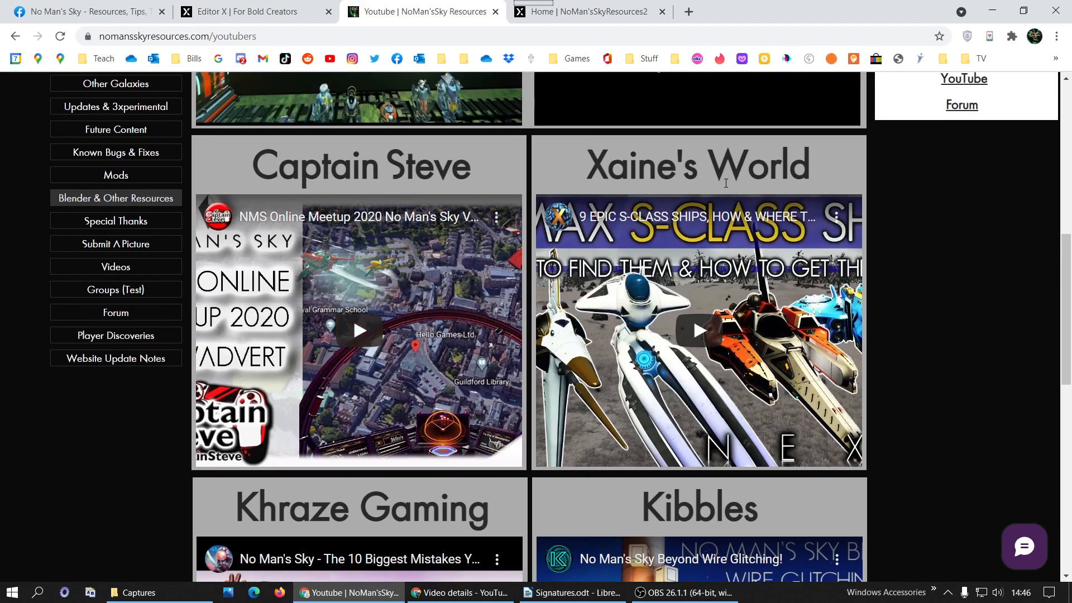
scroll(706, 186, "up", 5)
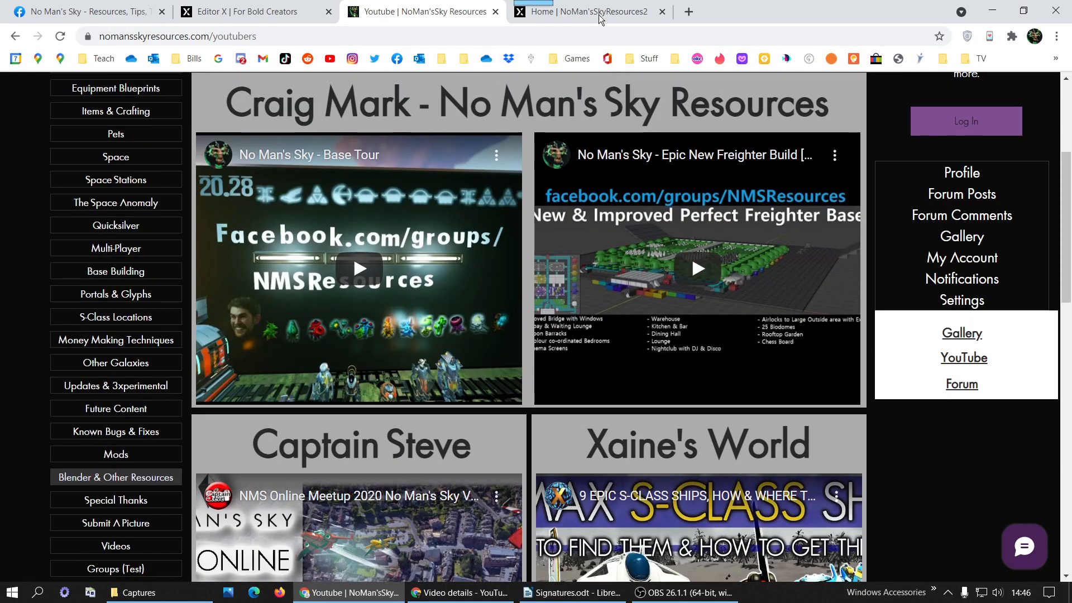
left_click(270, 17)
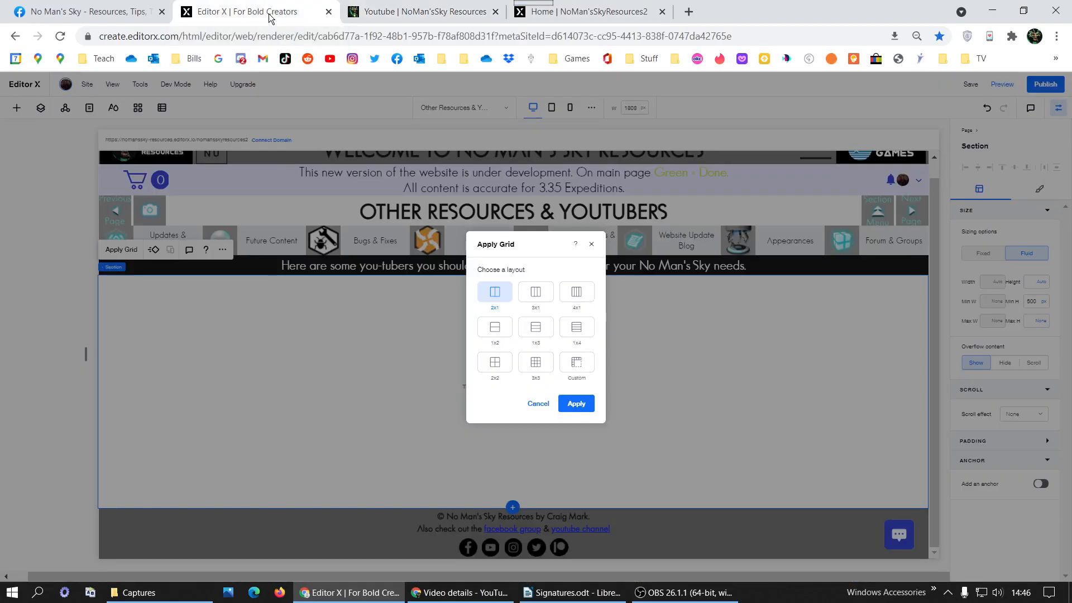
left_click(395, 16)
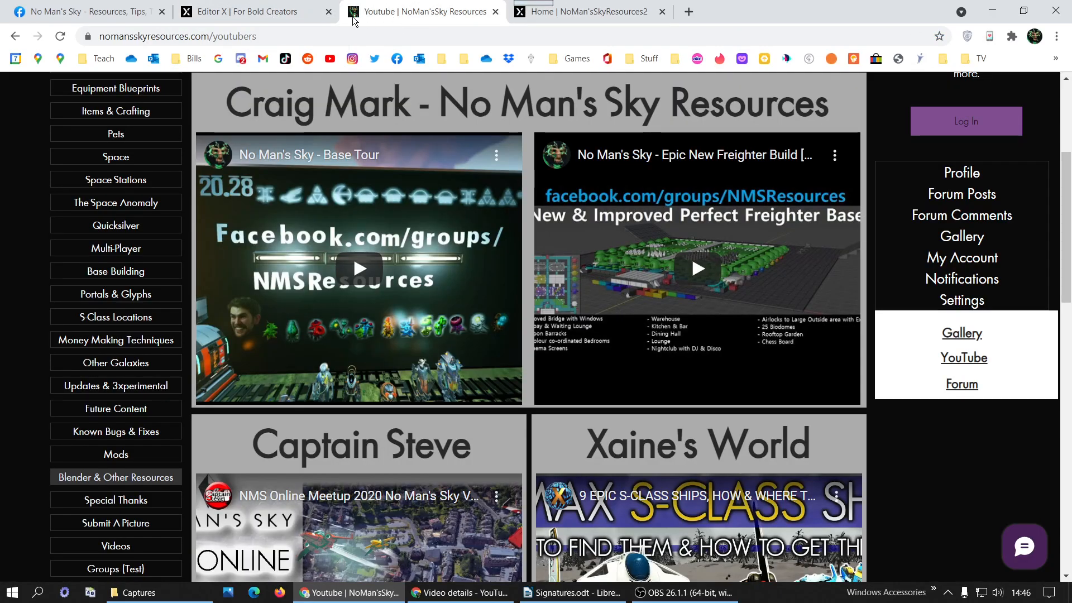
scroll(430, 143, "down", 15)
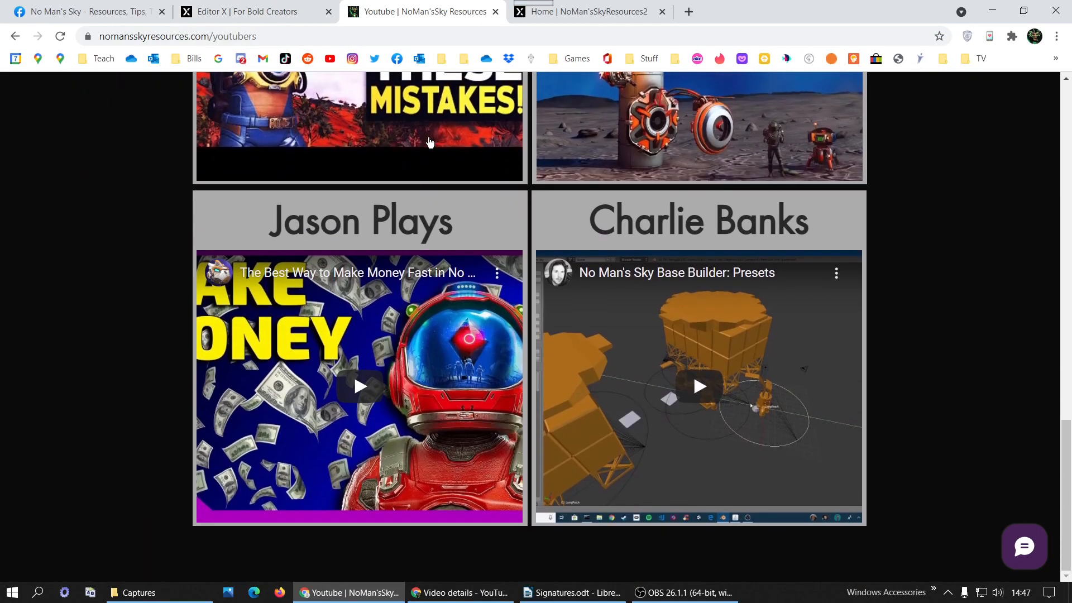
Return to the editor and apply a custom grid of 2 columns and 8 rows to the new section.
left_click(264, 19)
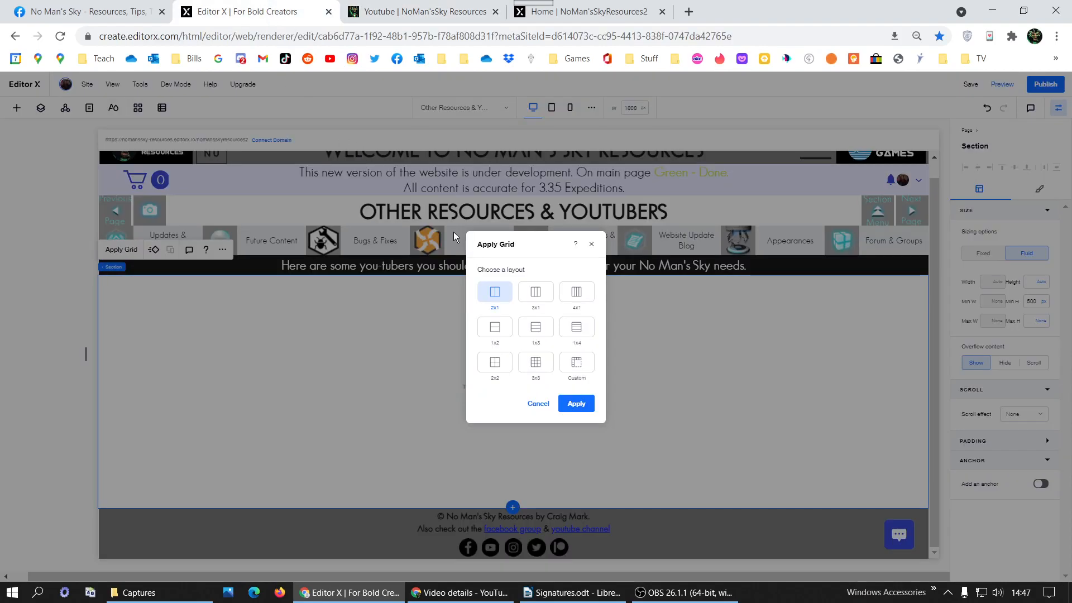
left_click(577, 364)
left_click(497, 395)
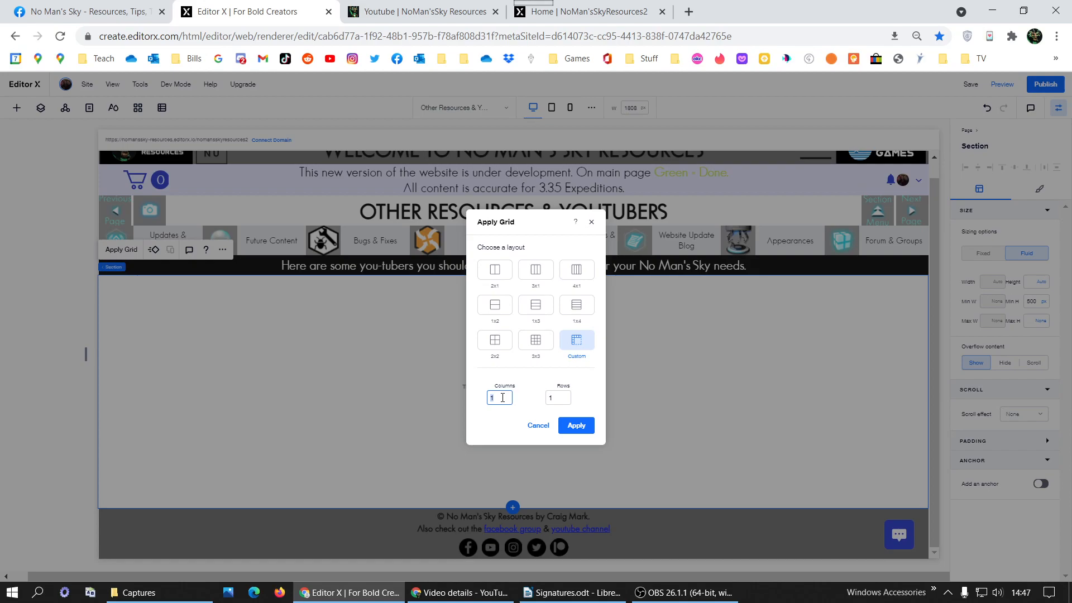
left_click(551, 398)
left_click(562, 427)
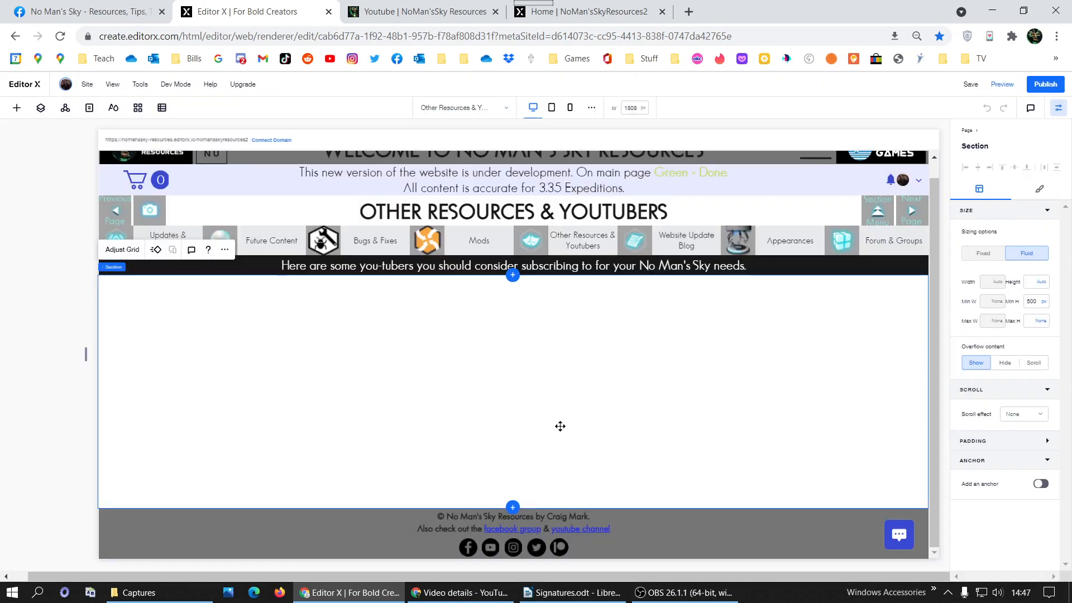
Set the grid section's background to the dark site color #181818 at 100% opacity.
left_click(1039, 189)
left_click(471, 6)
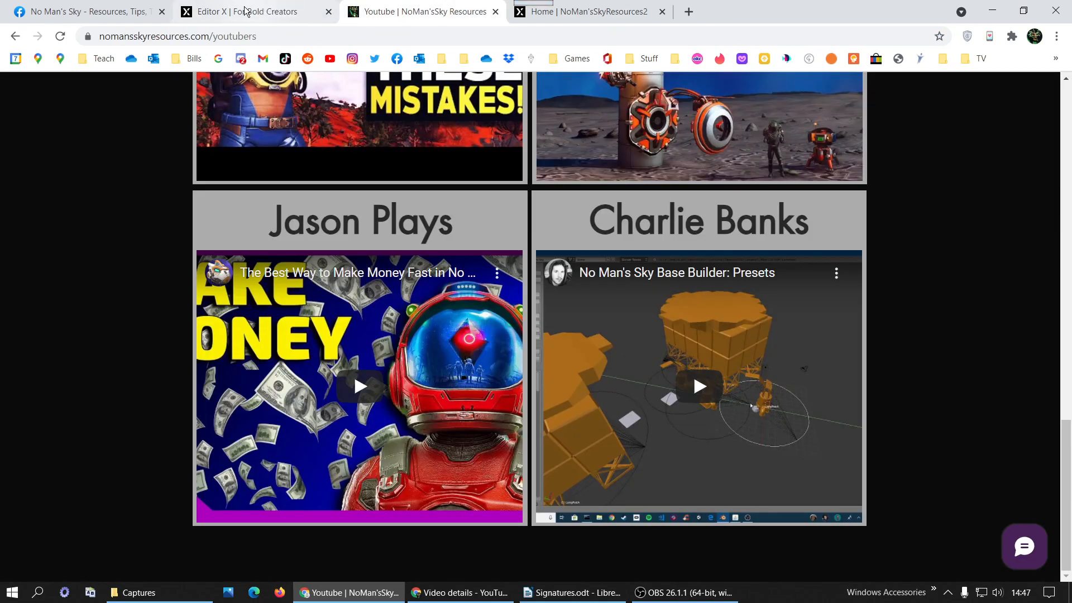
left_click(268, 9)
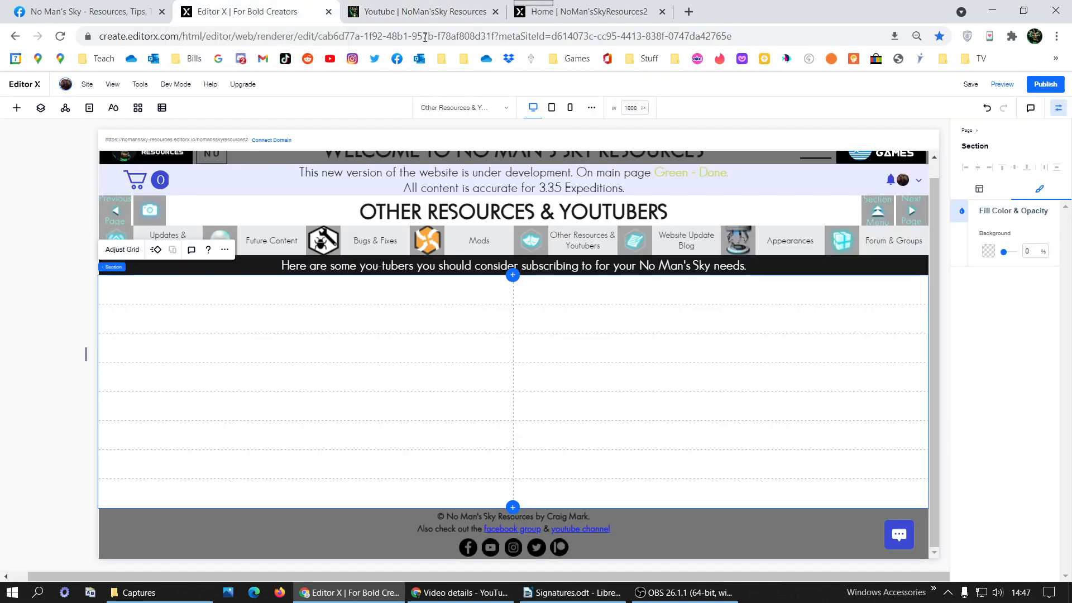
left_click(992, 255)
left_click(988, 346)
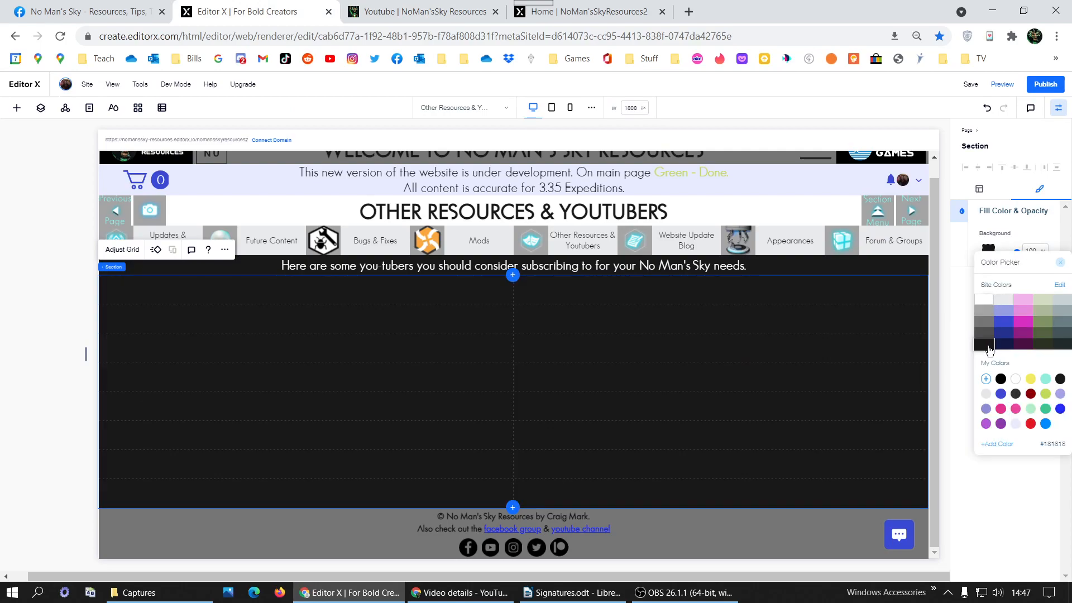
left_click(426, 296)
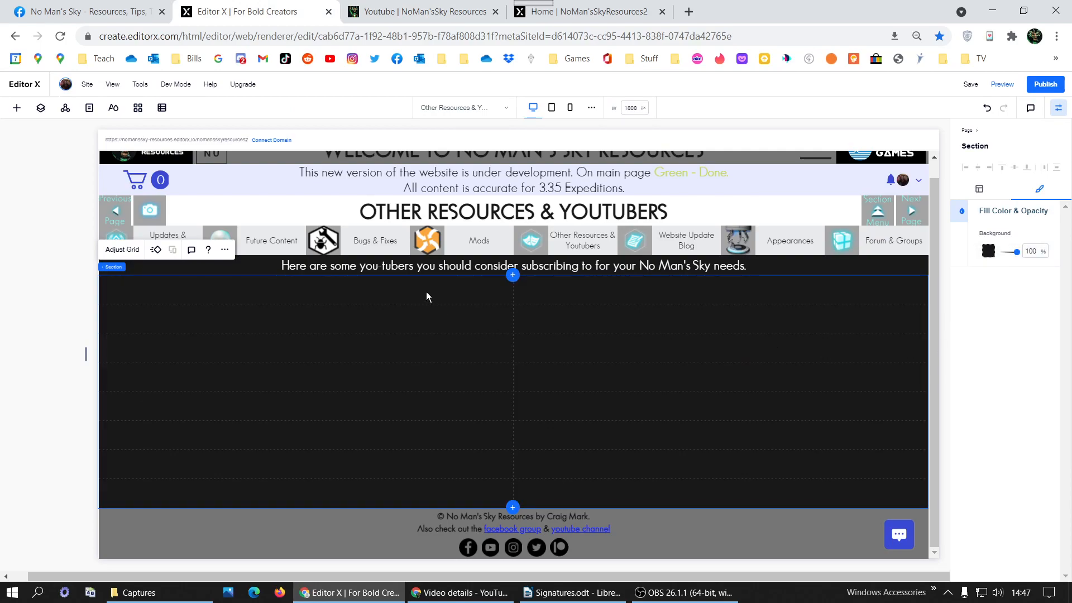
Edit the section's grid, set the bottom row's minimum height to 150 px and copy that value.
left_click(123, 251)
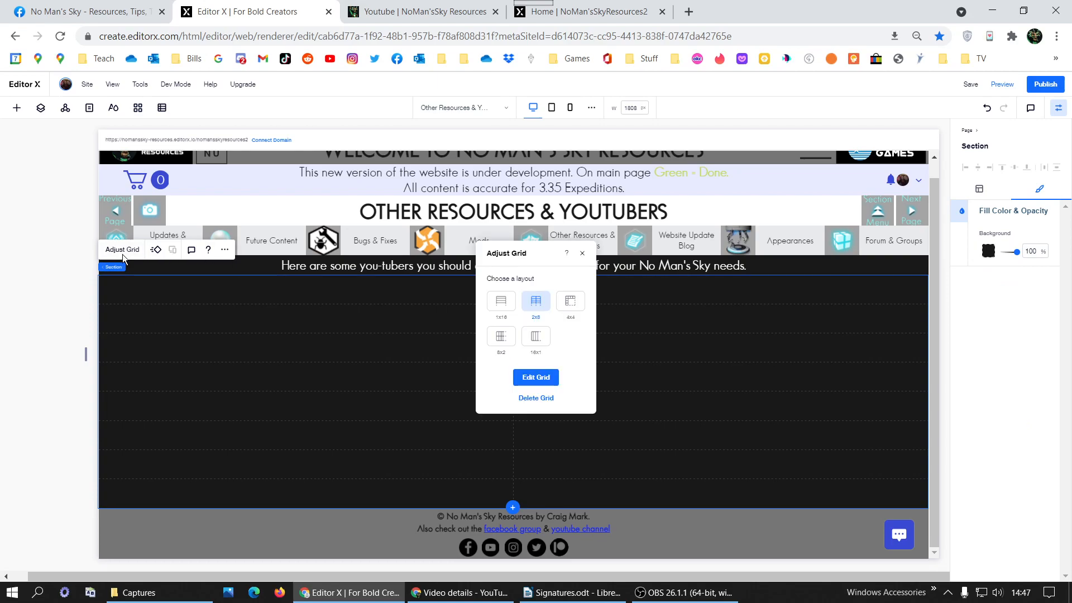
left_click(537, 378)
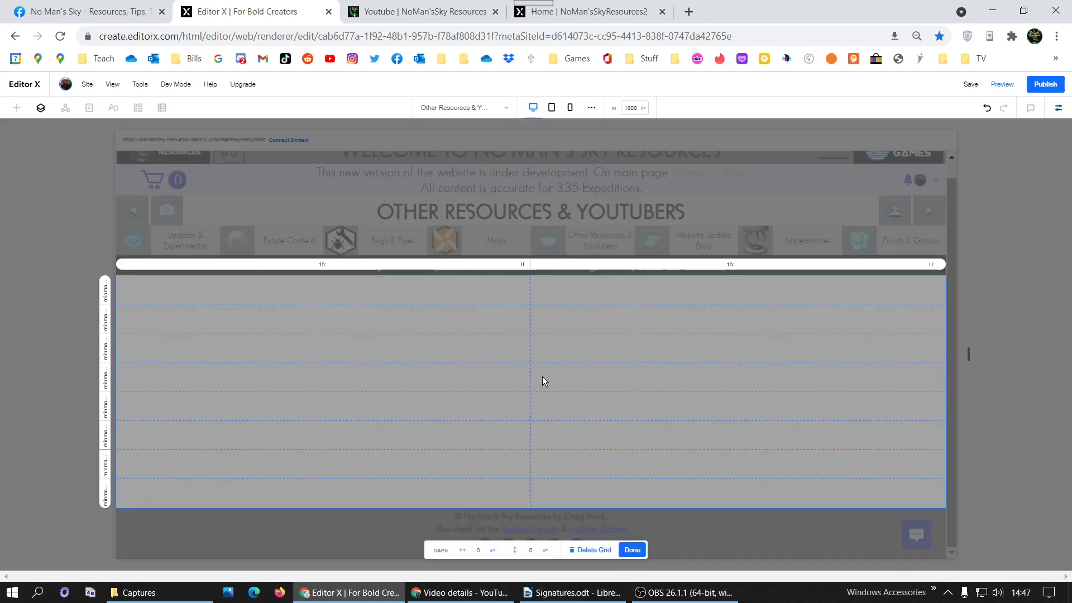
left_click(107, 491)
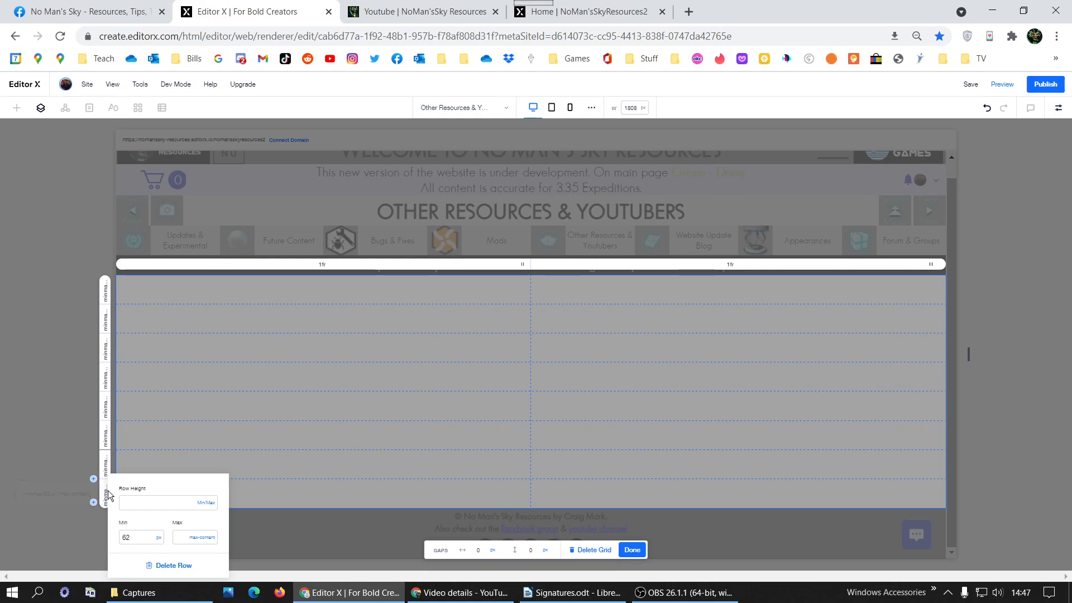
left_click(137, 539)
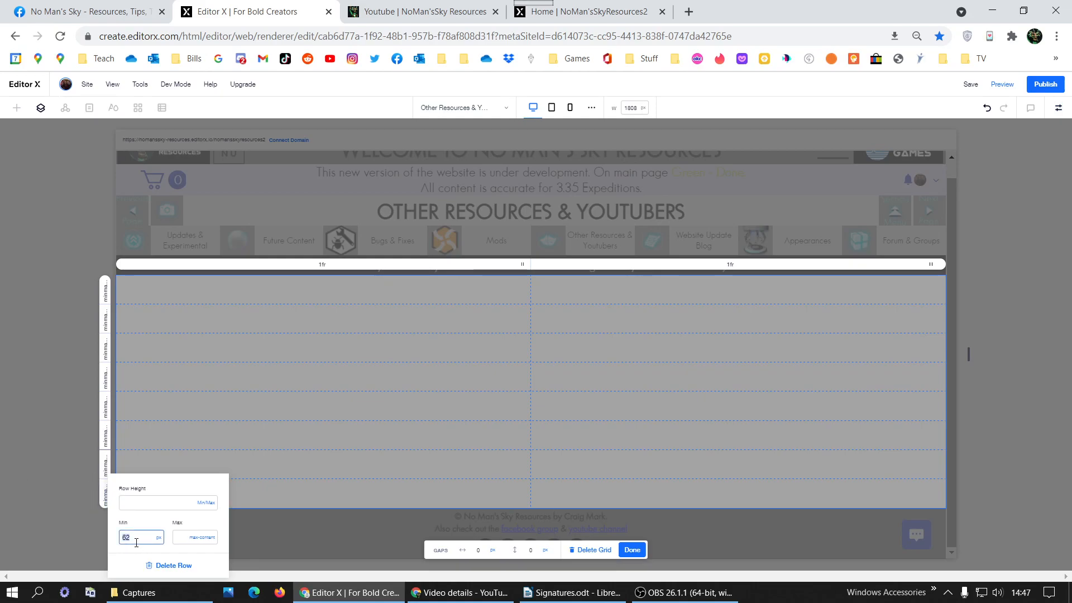
double_click(137, 540)
key("ctrl+c")
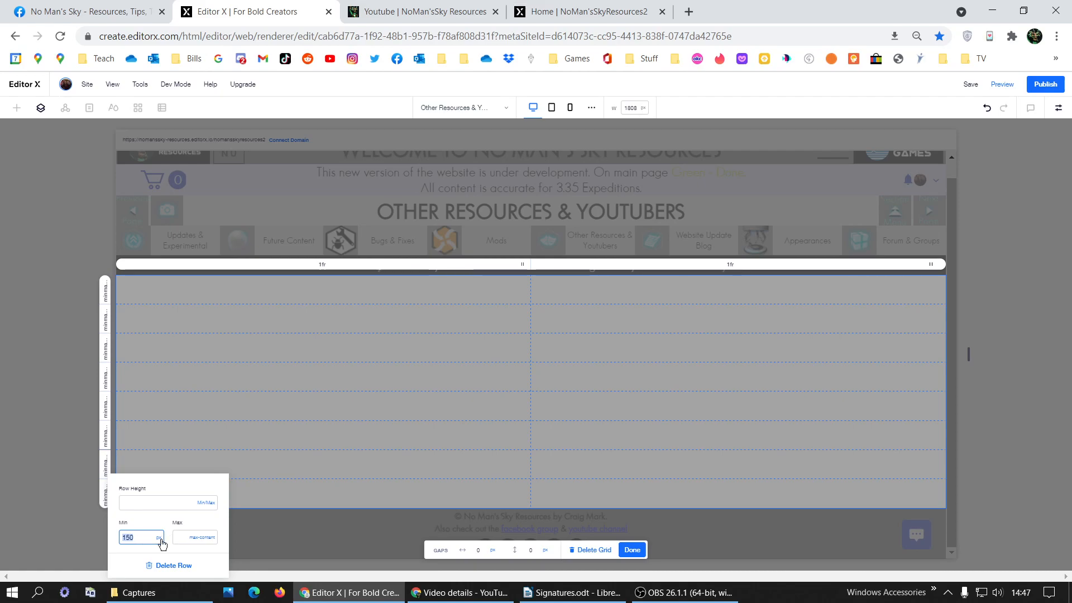
left_click(160, 504)
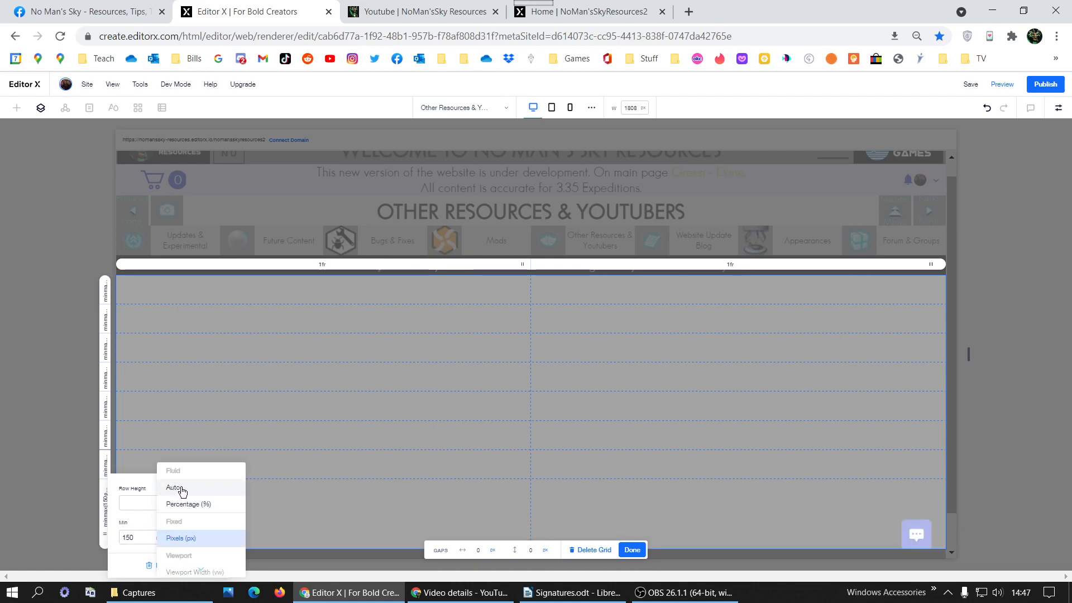
Set the minimum height of the seventh and sixth grid rows to 150 px.
left_click(104, 471)
left_click(106, 472)
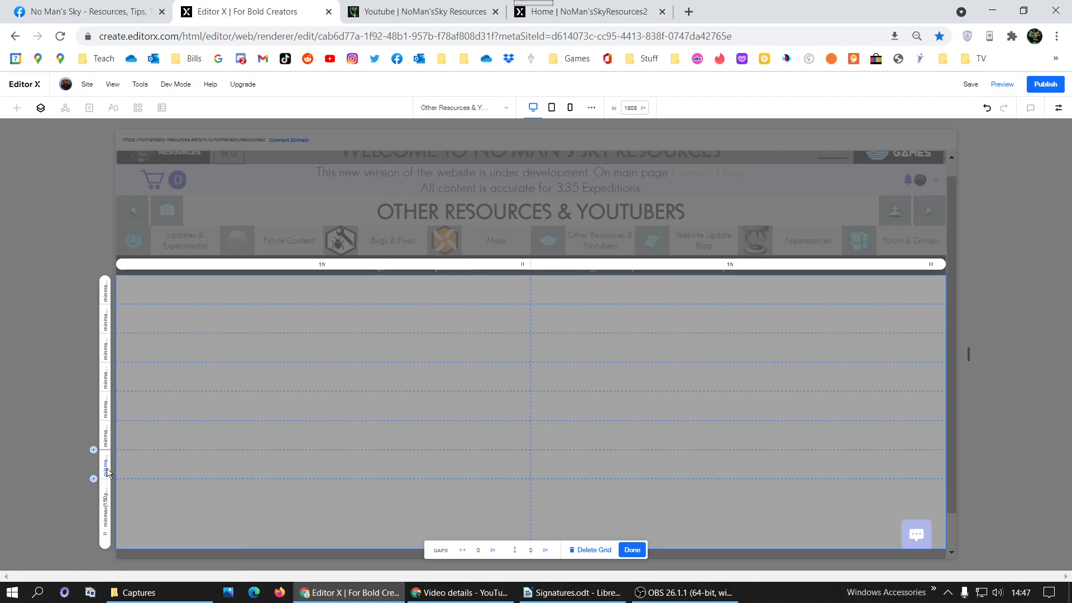
left_click(107, 469)
double_click(138, 532)
key("ctrl+v")
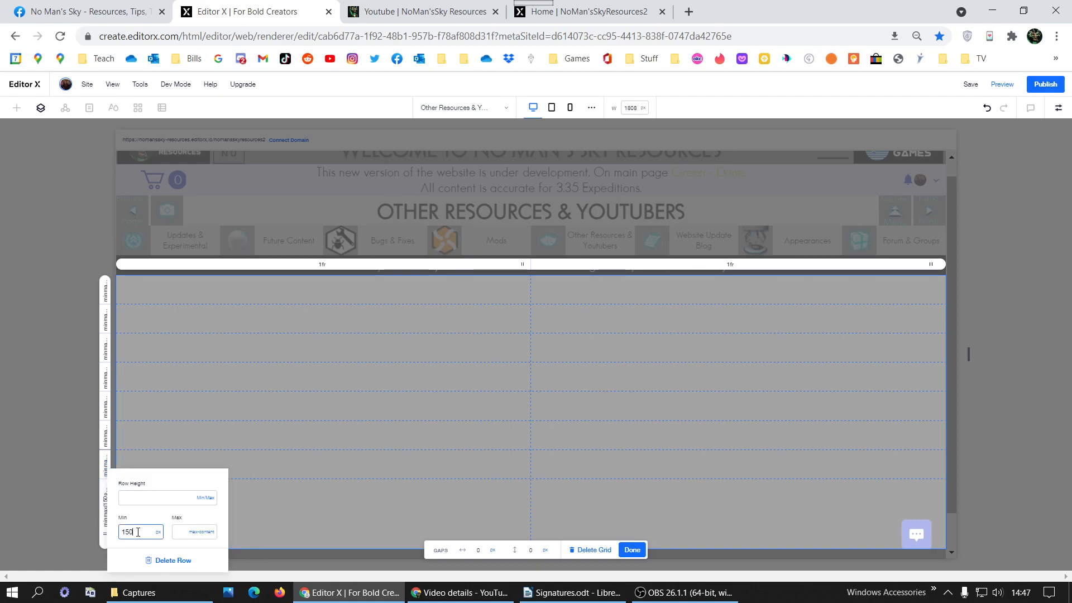
left_click(107, 438)
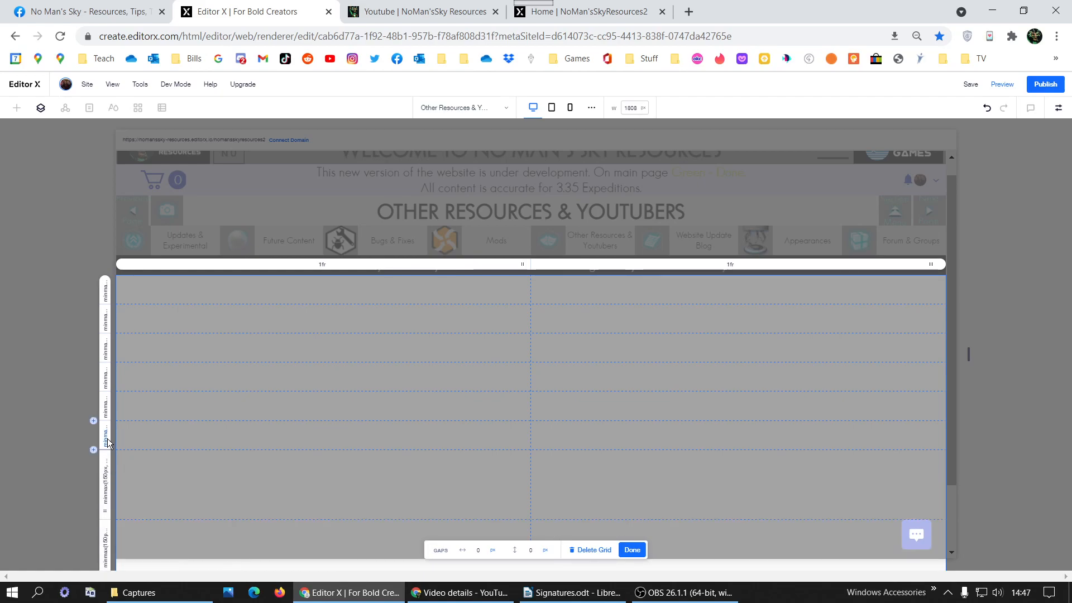
left_click(107, 438)
double_click(131, 502)
key("ctrl+v")
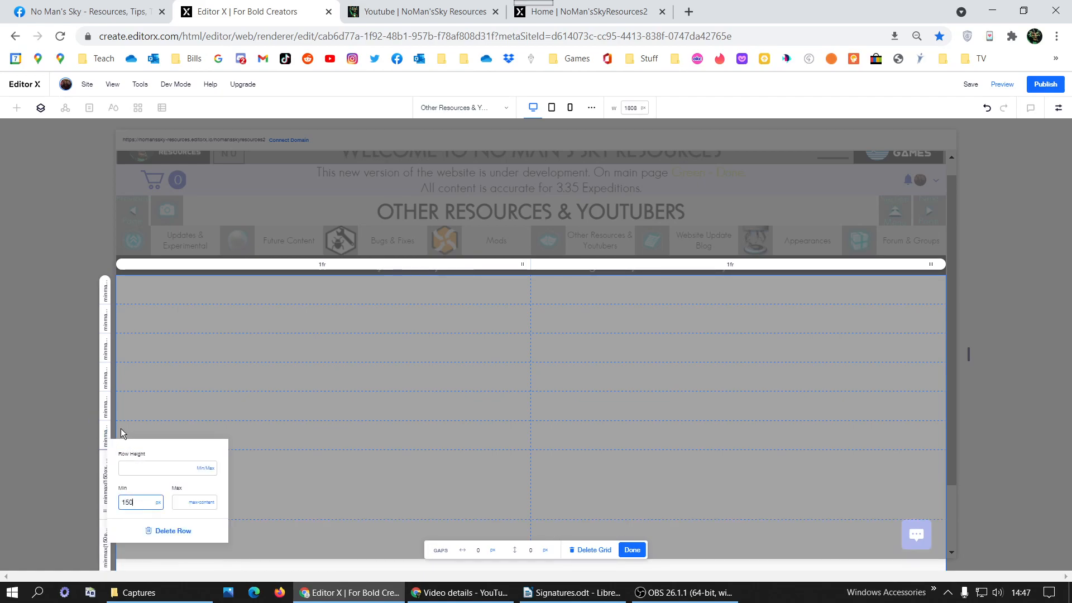
Set the minimum height of the fifth and fourth grid rows to 150 px using the copied value.
left_click(105, 412)
left_click(104, 412)
double_click(129, 470)
key("ctrl+v")
left_click(106, 378)
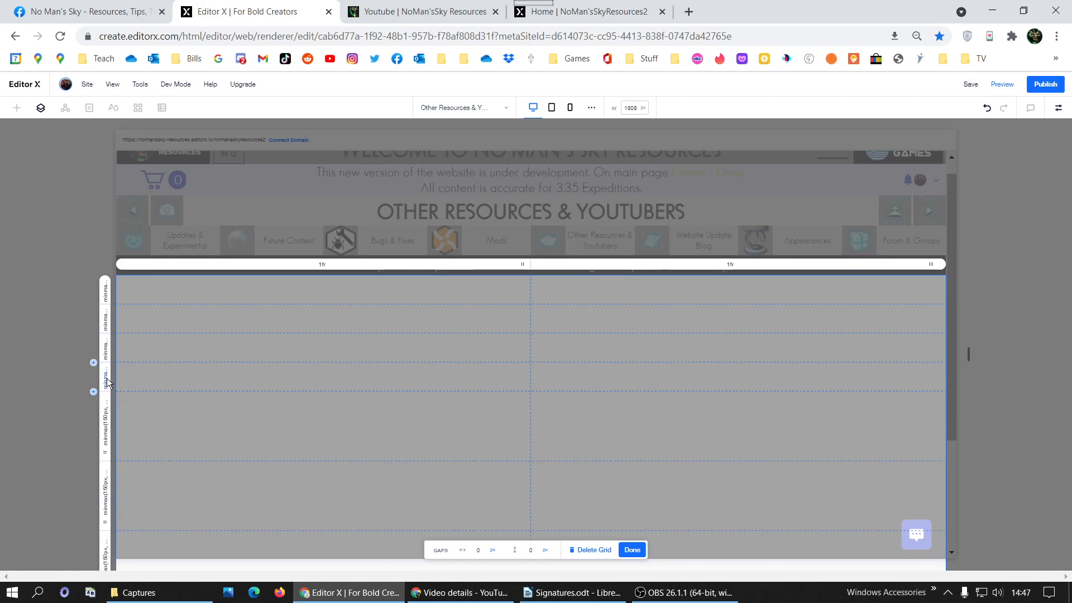
left_click(106, 378)
double_click(147, 442)
key("ctrl+v")
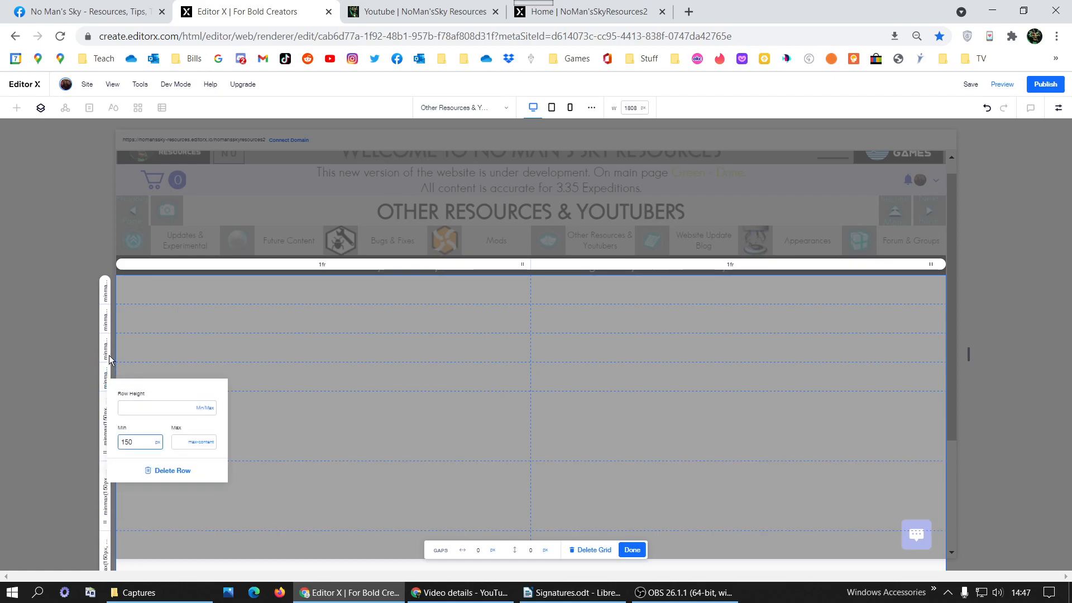
Set the minimum height of the third, second and first grid rows to 150 px.
left_click(108, 353)
left_click(108, 353)
double_click(147, 418)
key("ctrl+v")
left_click(109, 325)
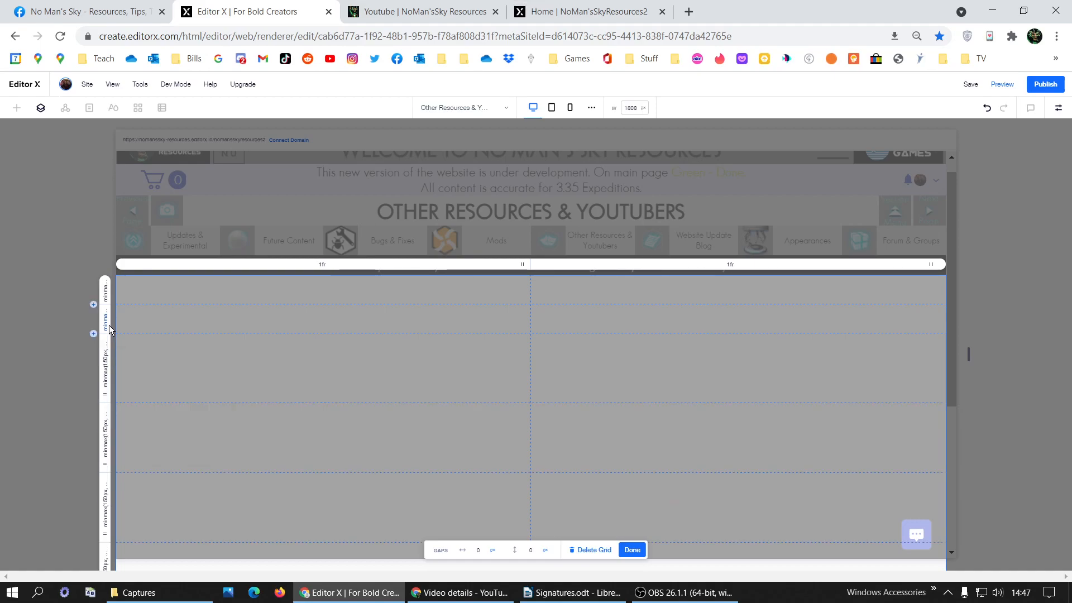
left_click(112, 319)
double_click(136, 382)
key("ctrl+v")
left_click(106, 303)
double_click(134, 363)
key("ctrl+v")
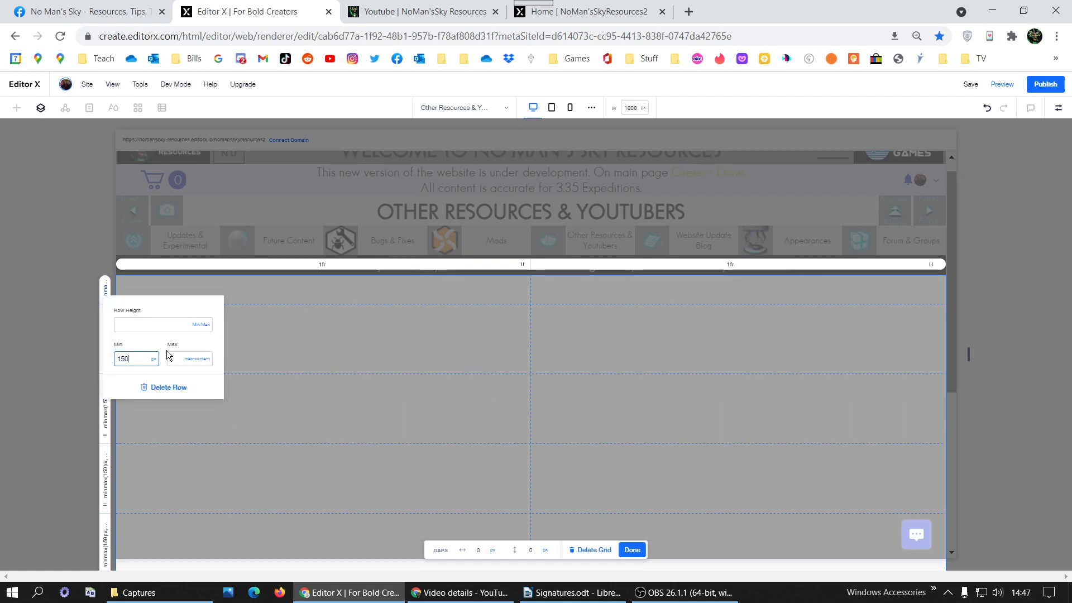
Change both grid columns from fractions to percentage widths, making each one 50% wide.
left_click(332, 266)
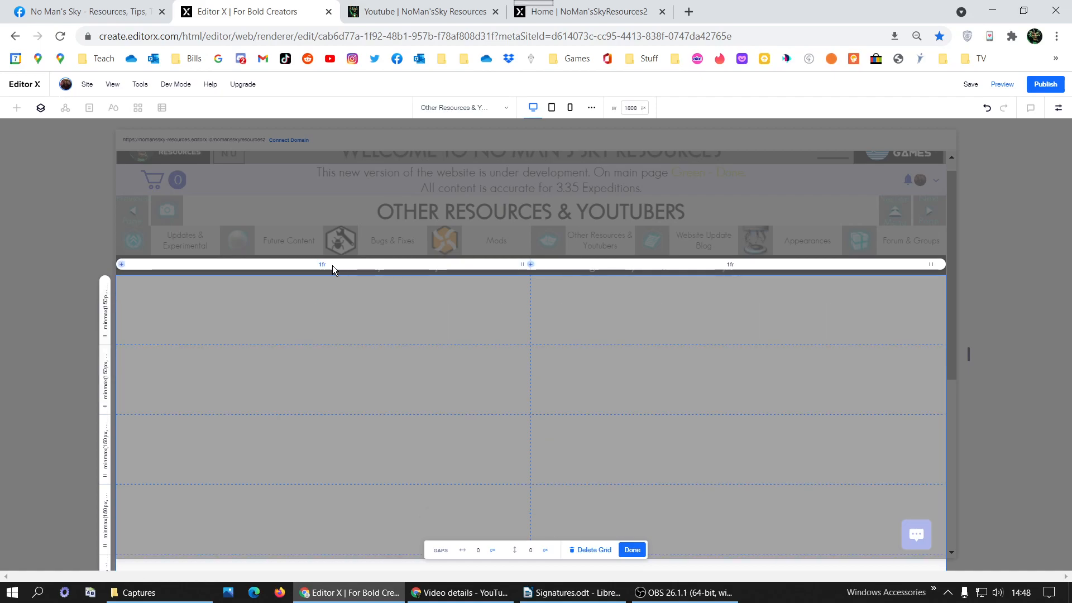
left_click(332, 266)
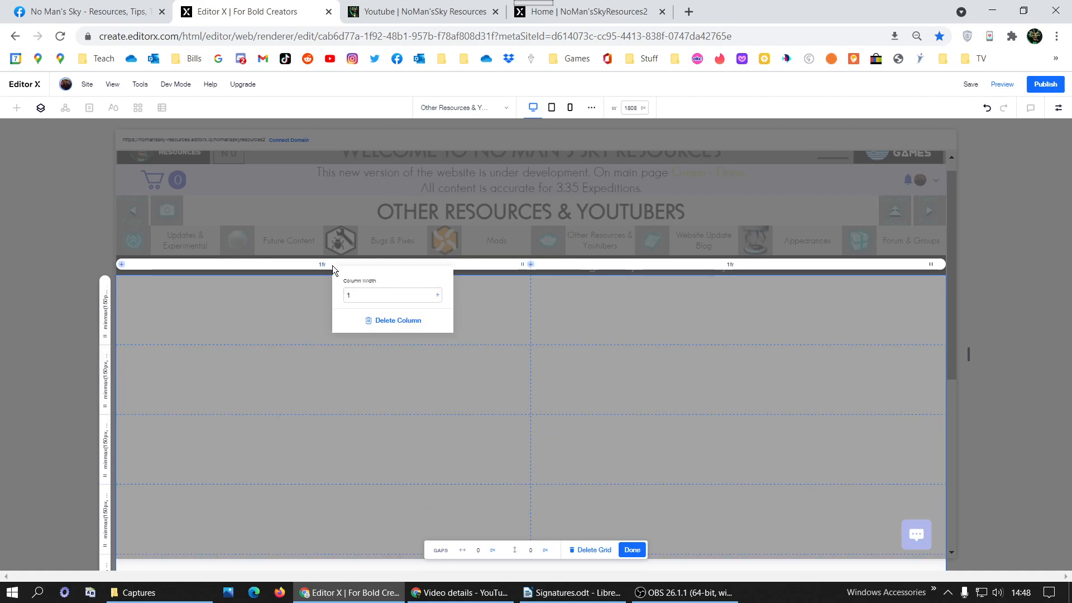
left_click(438, 296)
left_click(462, 330)
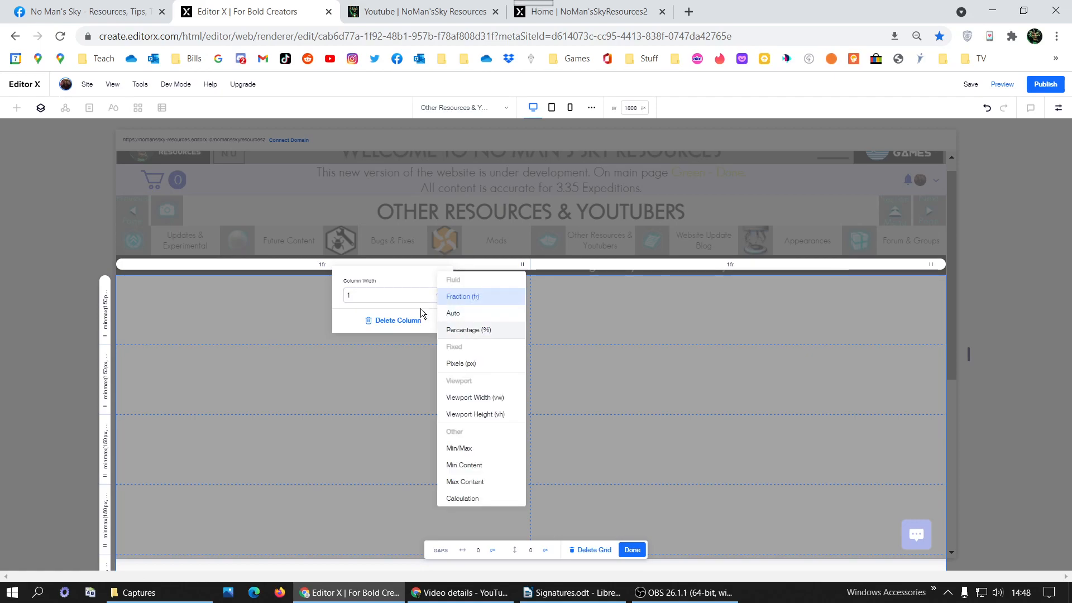
left_click(734, 266)
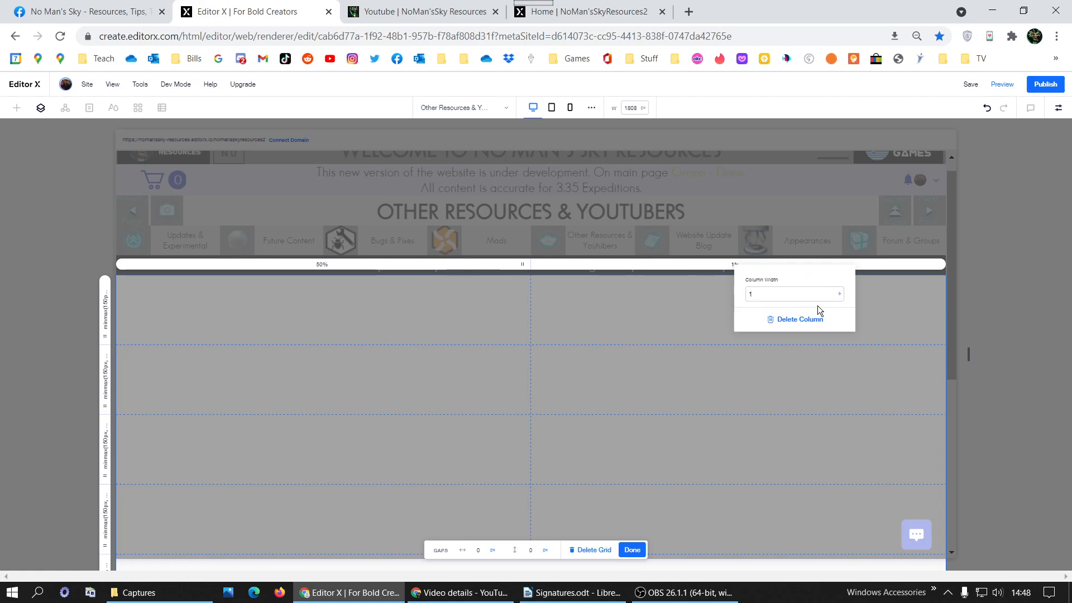
left_click(841, 305)
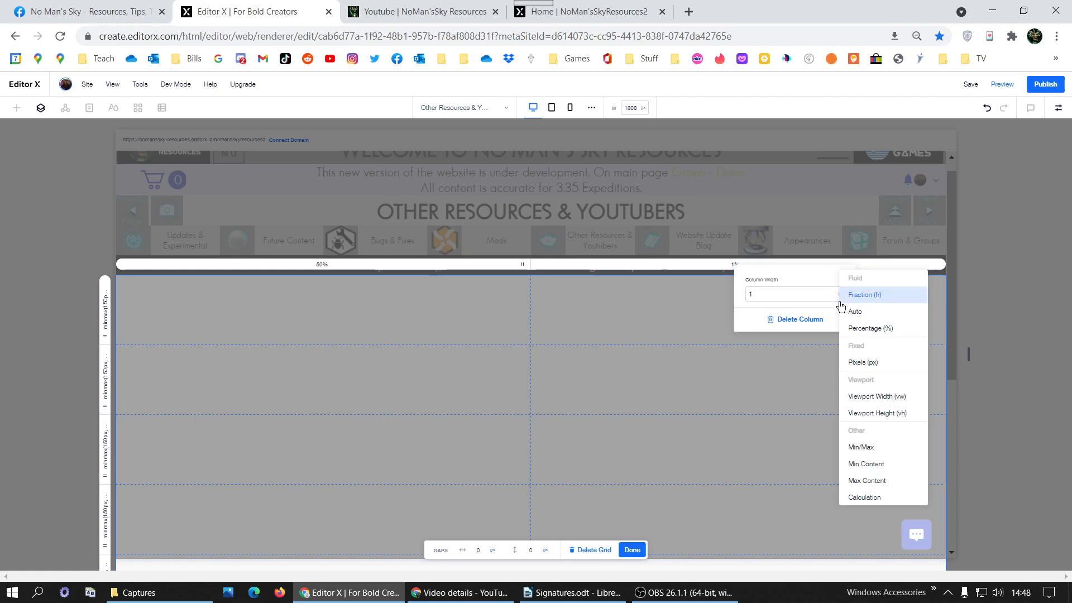
left_click(857, 329)
left_click(645, 331)
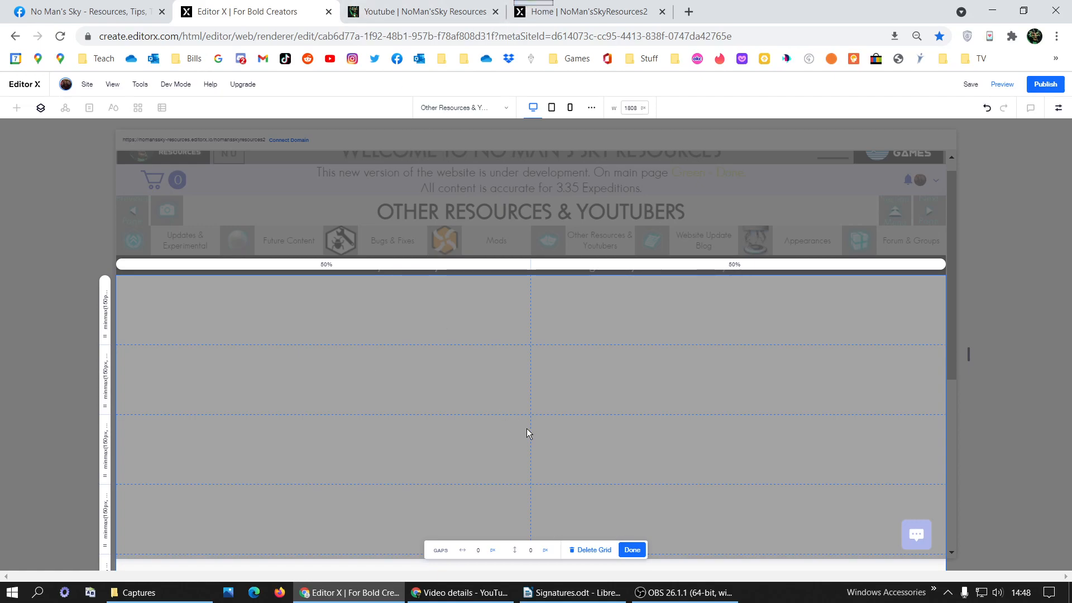
Switch to the old site's YouTubers page and copy the heading above the first pair of videos.
left_click(420, 7)
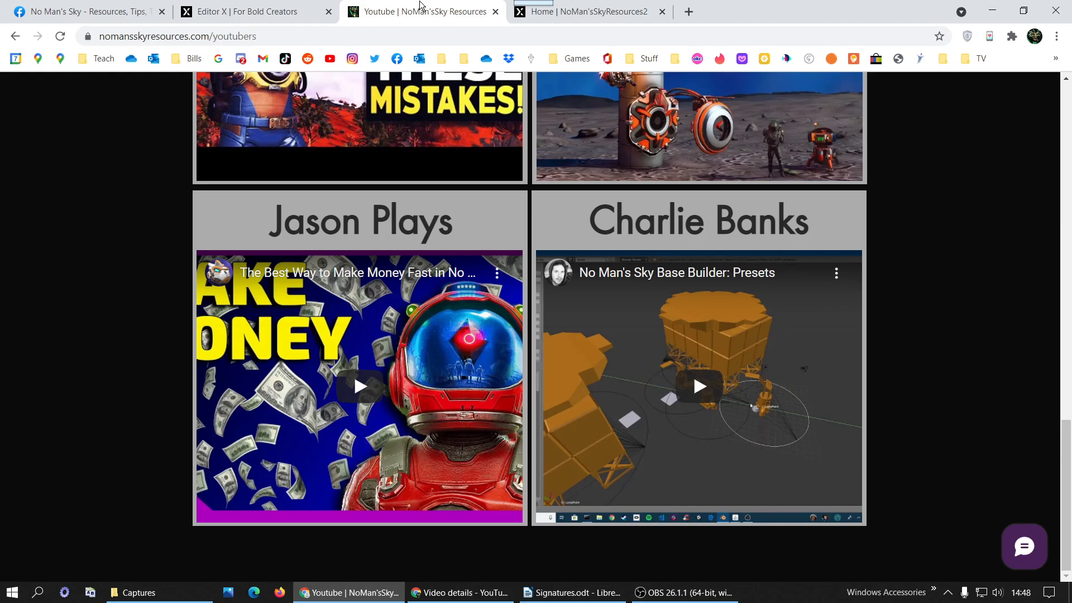
scroll(471, 158, "up", 15)
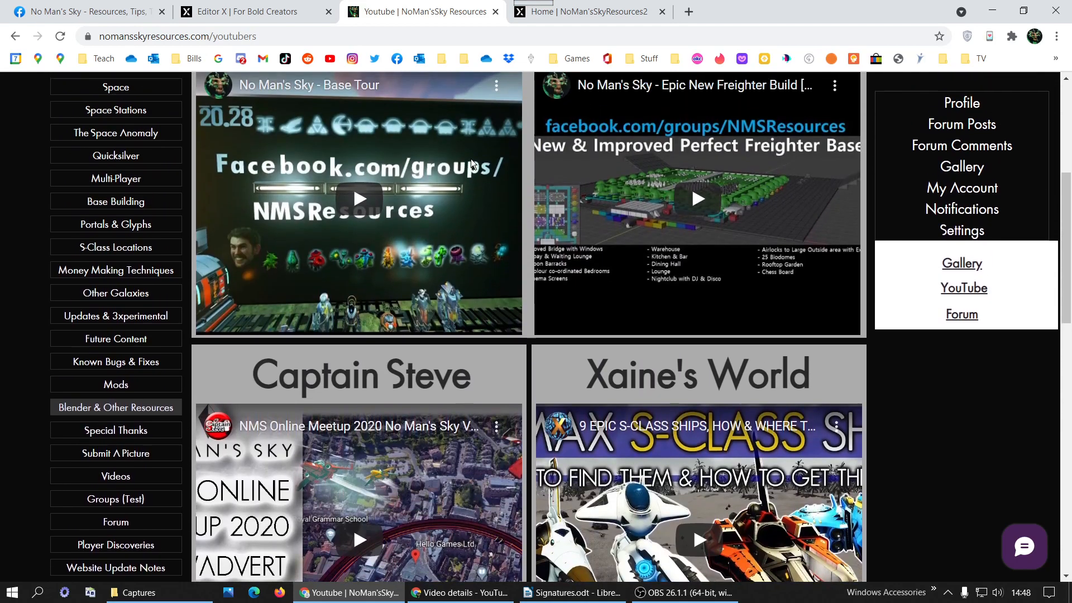
scroll(471, 159, "up", 5)
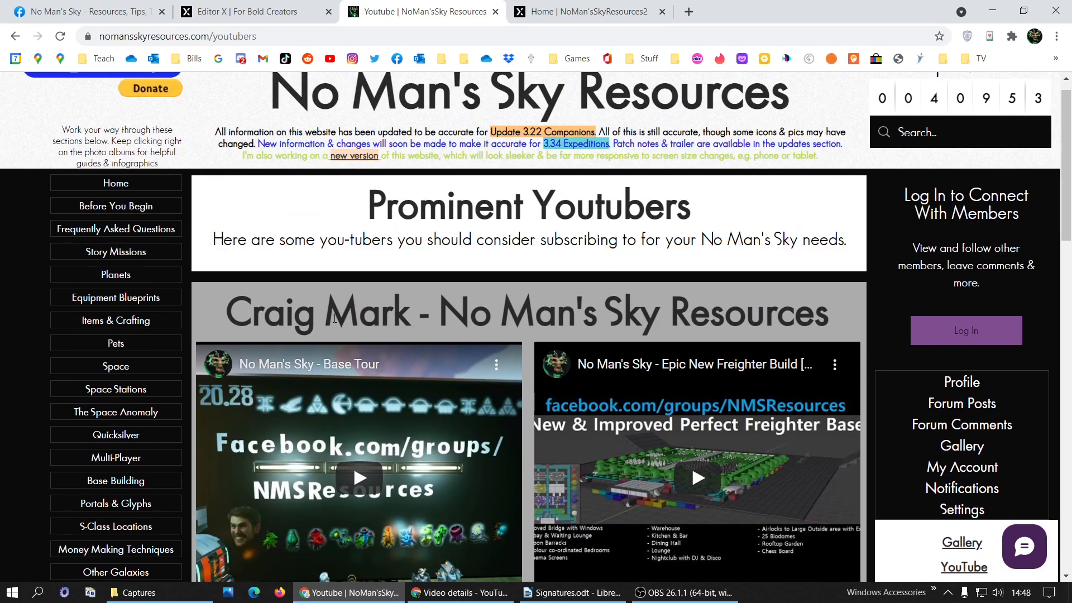
triple_click(334, 315)
right_click(333, 317)
left_click(369, 328)
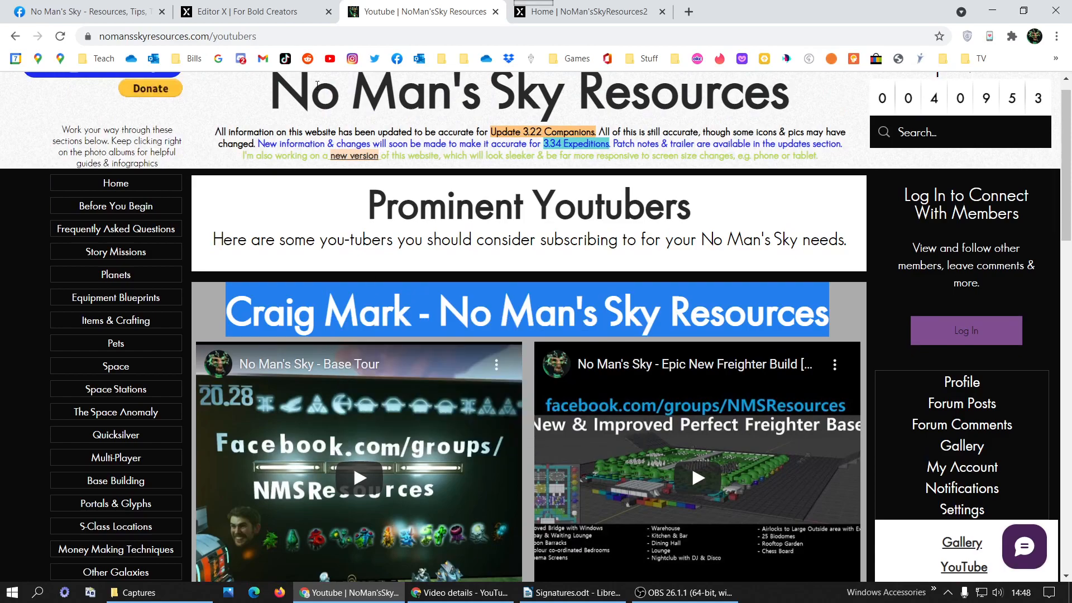
Return to the editor, finish the grid adjustment and duplicate the intro text line above the new section.
left_click(245, 11)
left_click(632, 549)
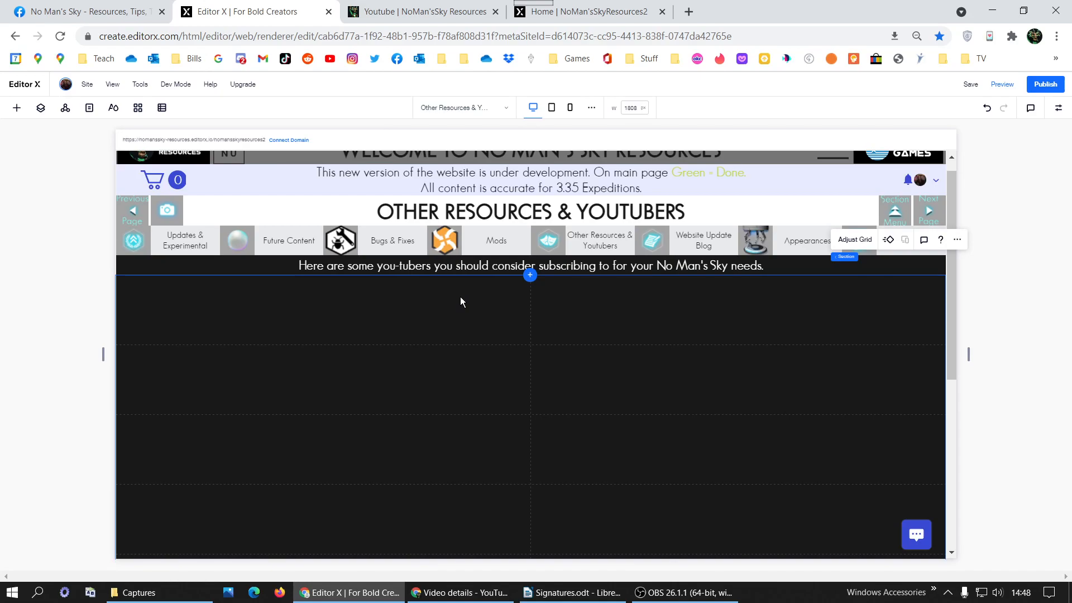
left_click(477, 264)
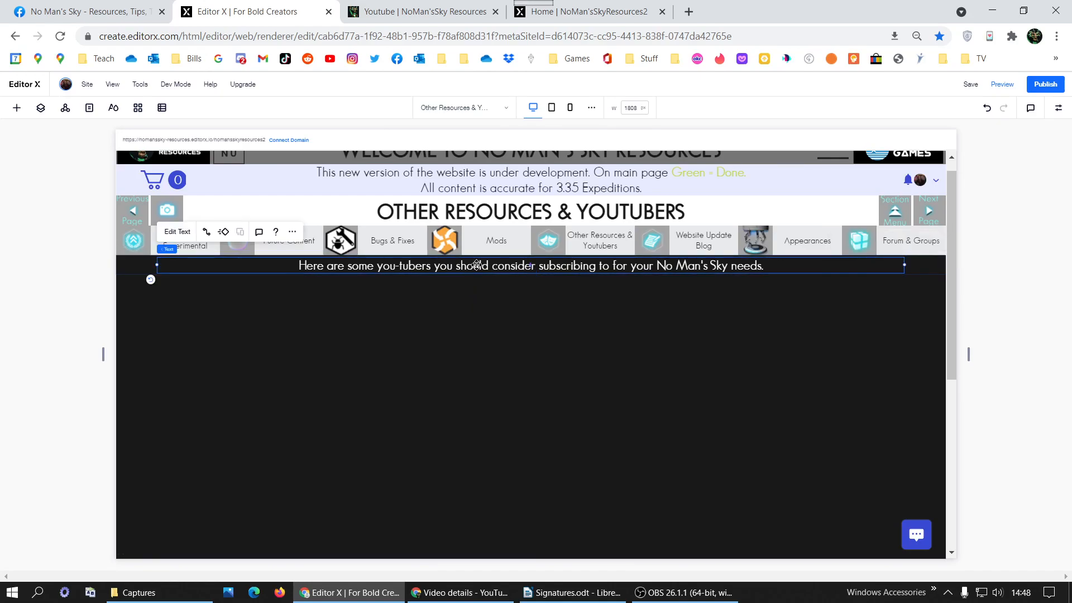
right_click(477, 264)
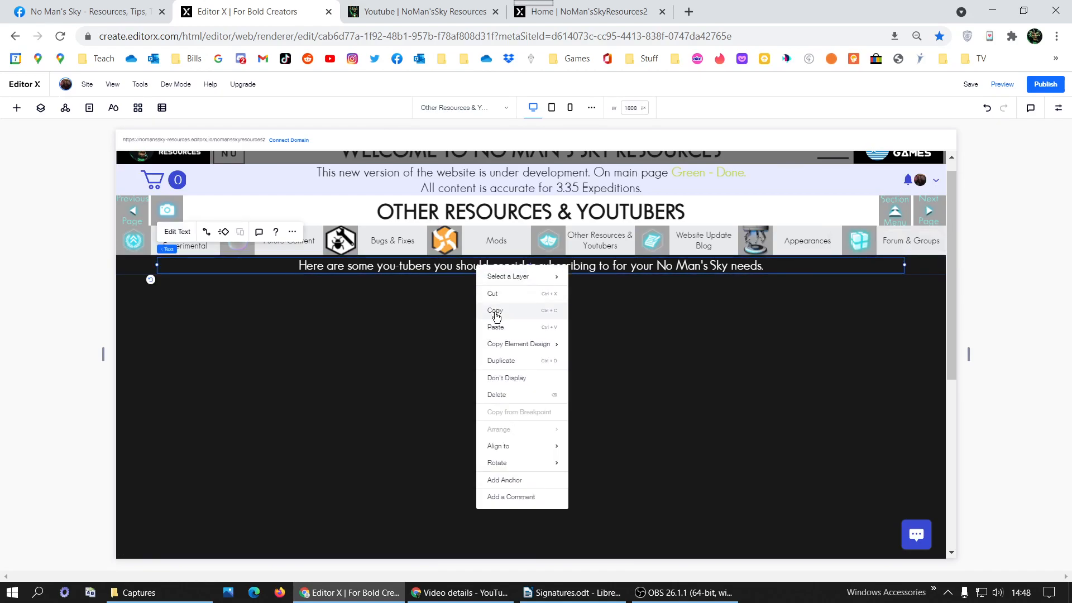
left_click(503, 362)
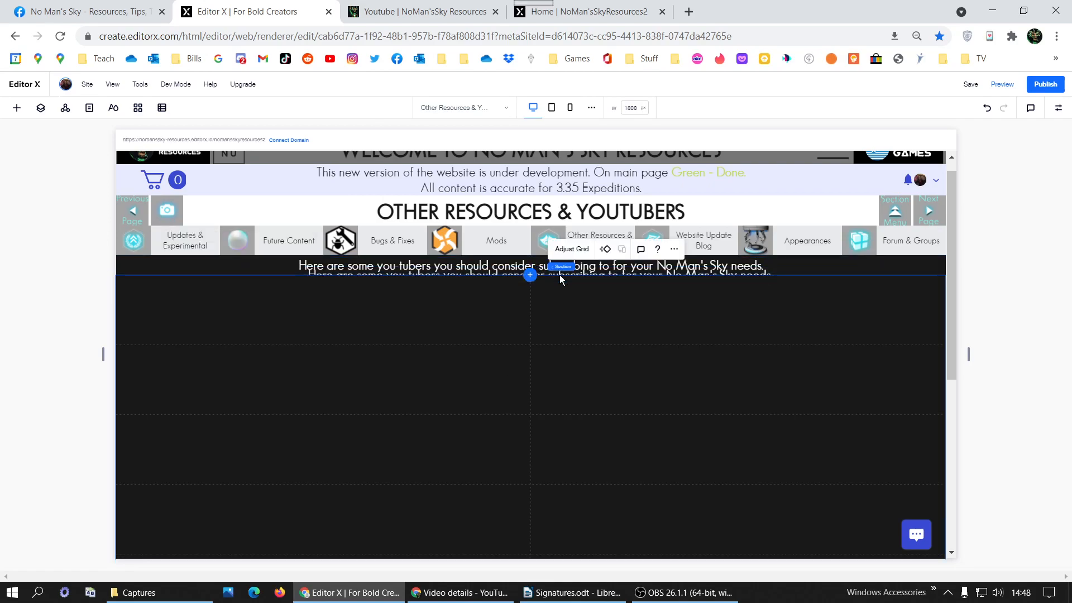
Move the duplicated text into the new section's first row and center it horizontally and vertically.
left_click_drag(566, 293, 569, 305)
left_click(1058, 107)
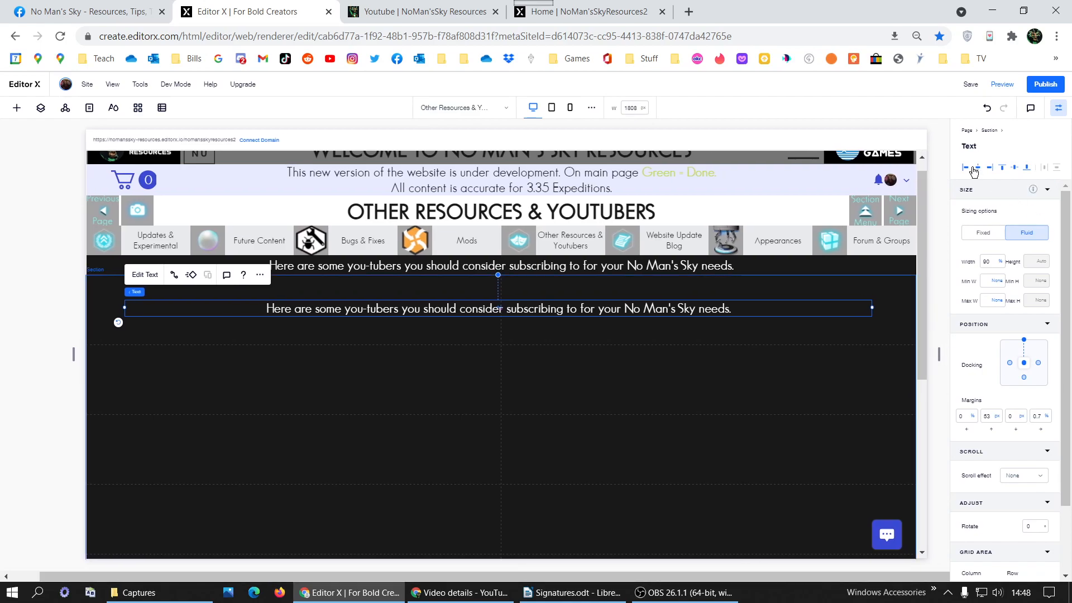
left_click(1004, 169)
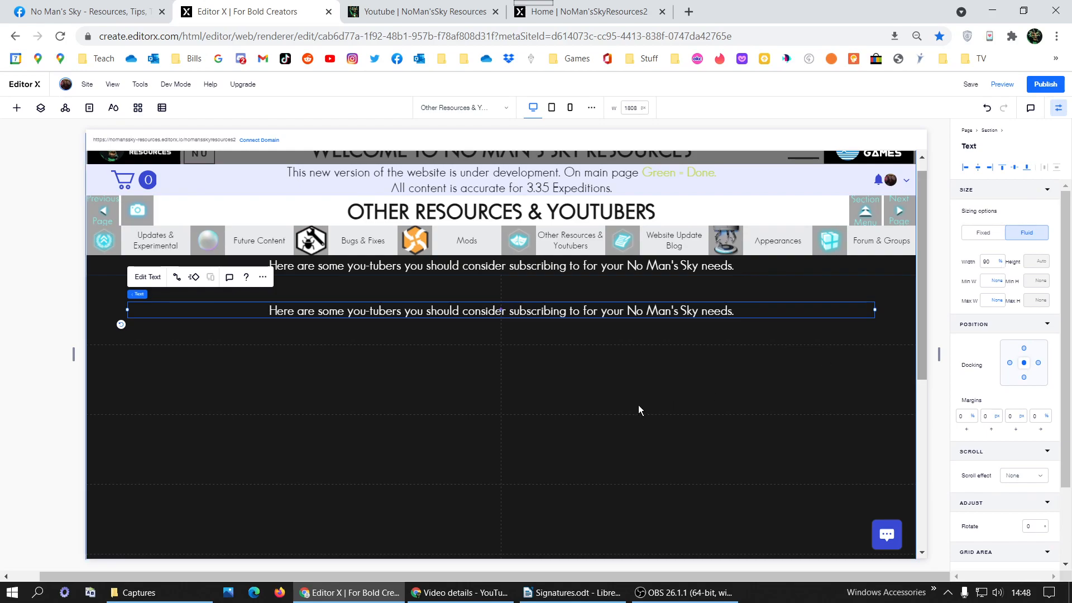
Replace the duplicated text with the heading copied from the old site.
left_click(578, 310)
key("ctrl+a")
key("ctrl+v")
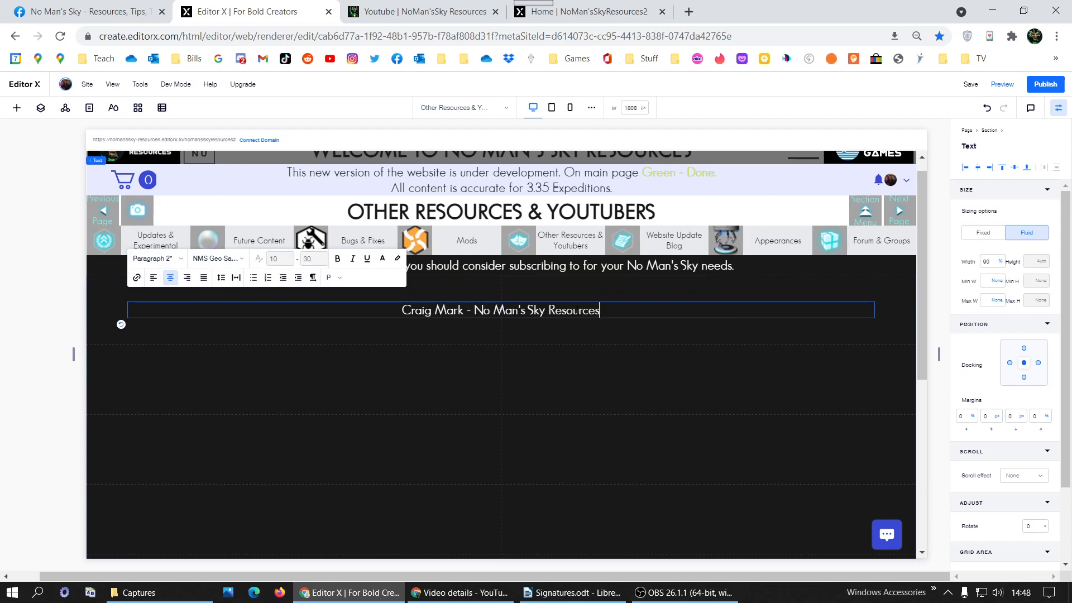
Apply the Heading 1 style to the pasted heading and set its maximum font size to 50.
left_click_drag(651, 317, 532, 297)
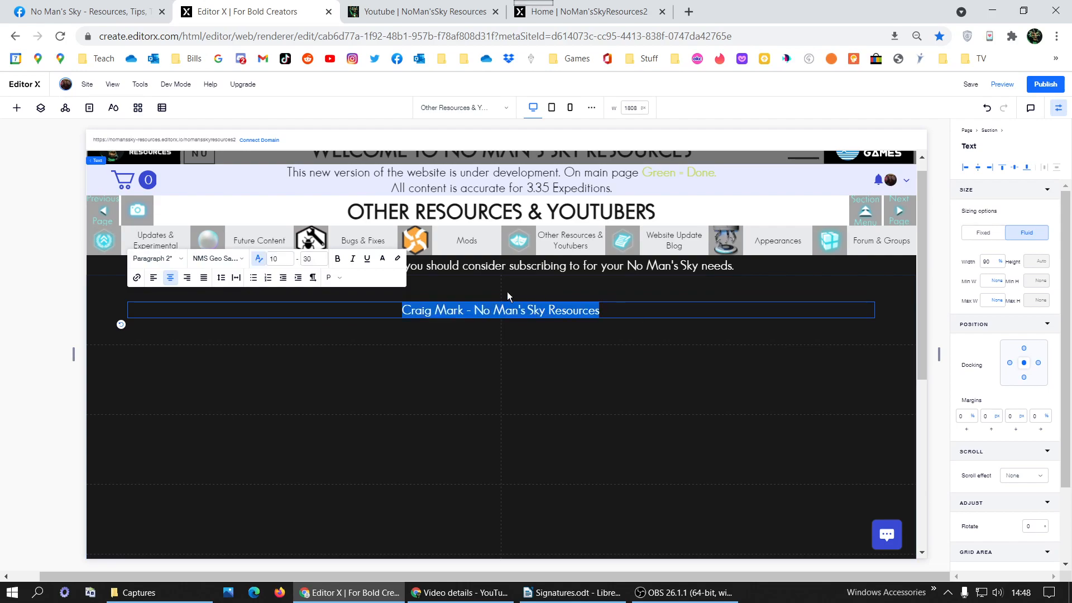
left_click(181, 264)
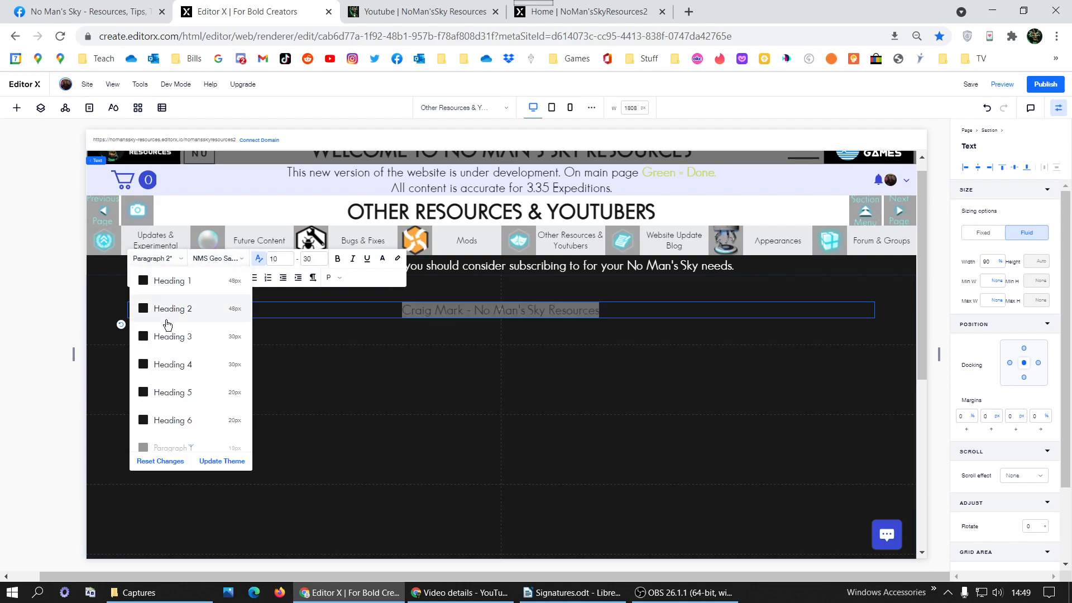
left_click(191, 289)
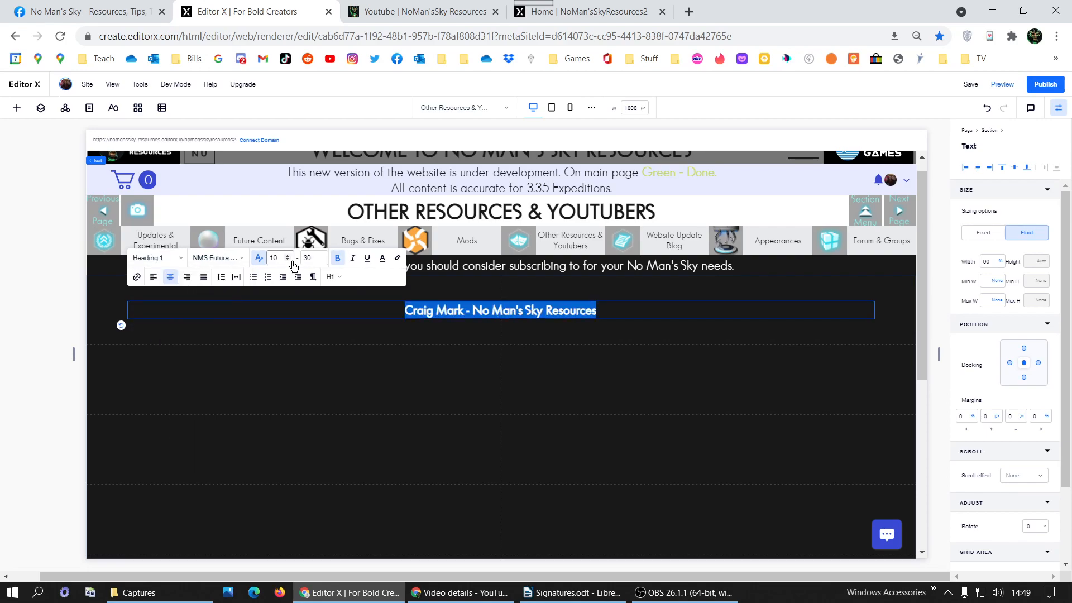
left_click(313, 258)
type("50")
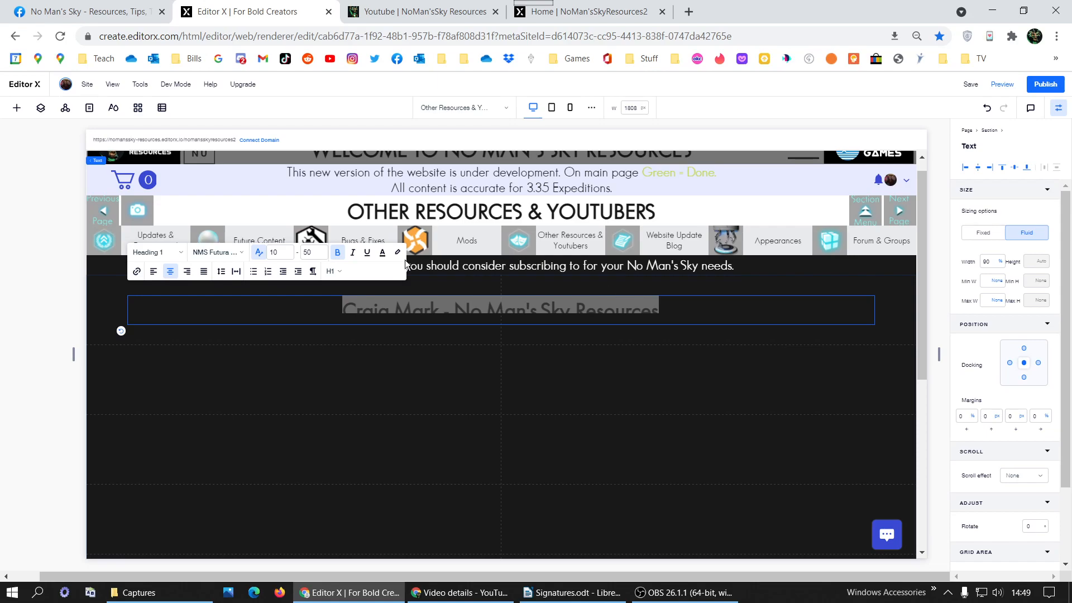
left_click(376, 336)
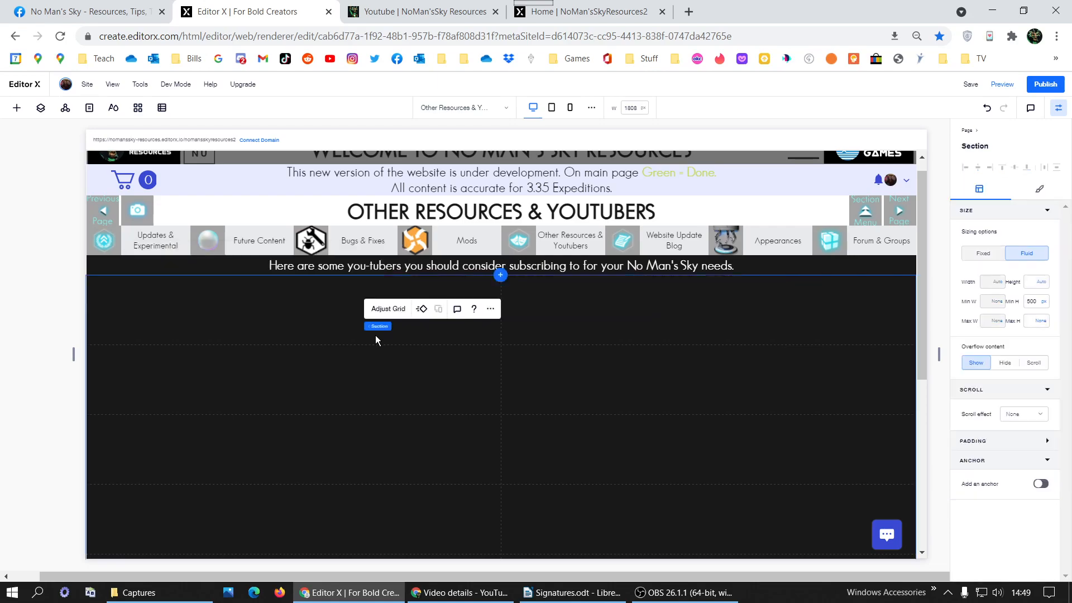
left_click(585, 306)
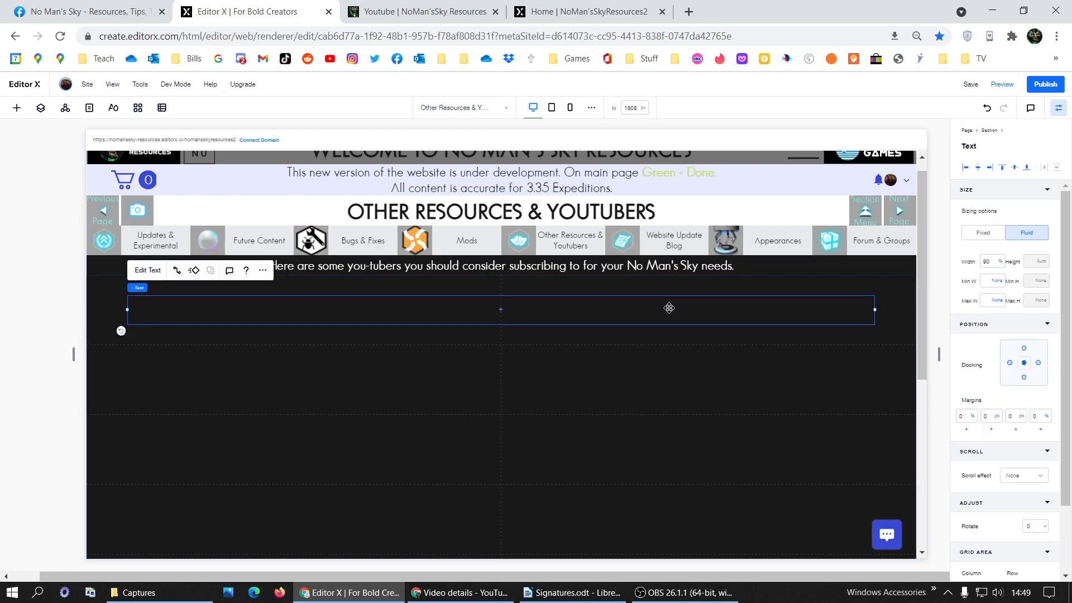
left_click_drag(667, 306, 742, 298)
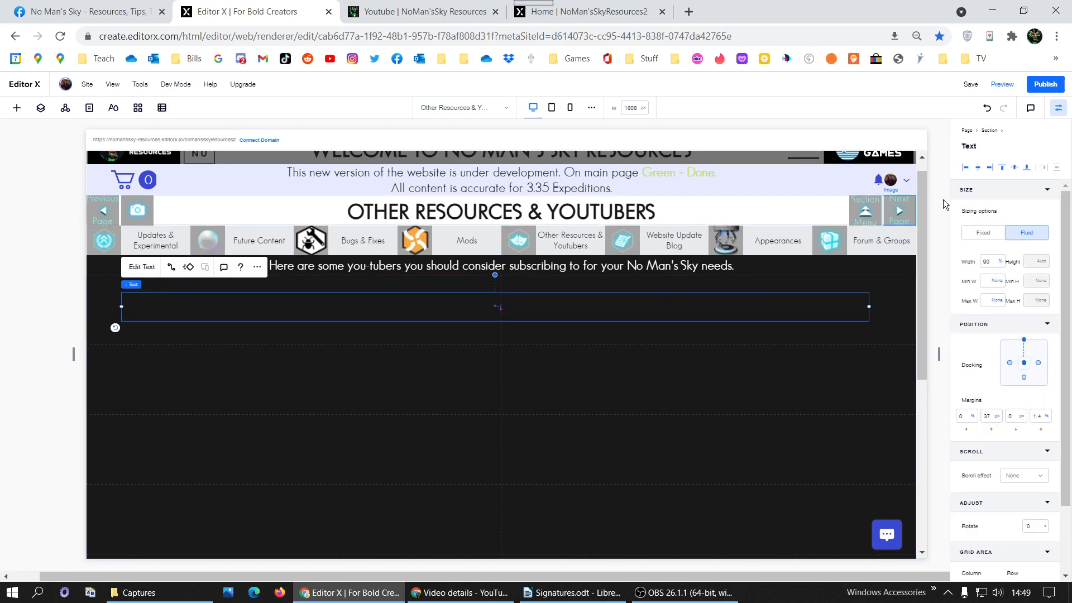
left_click(1015, 168)
left_click(1015, 169)
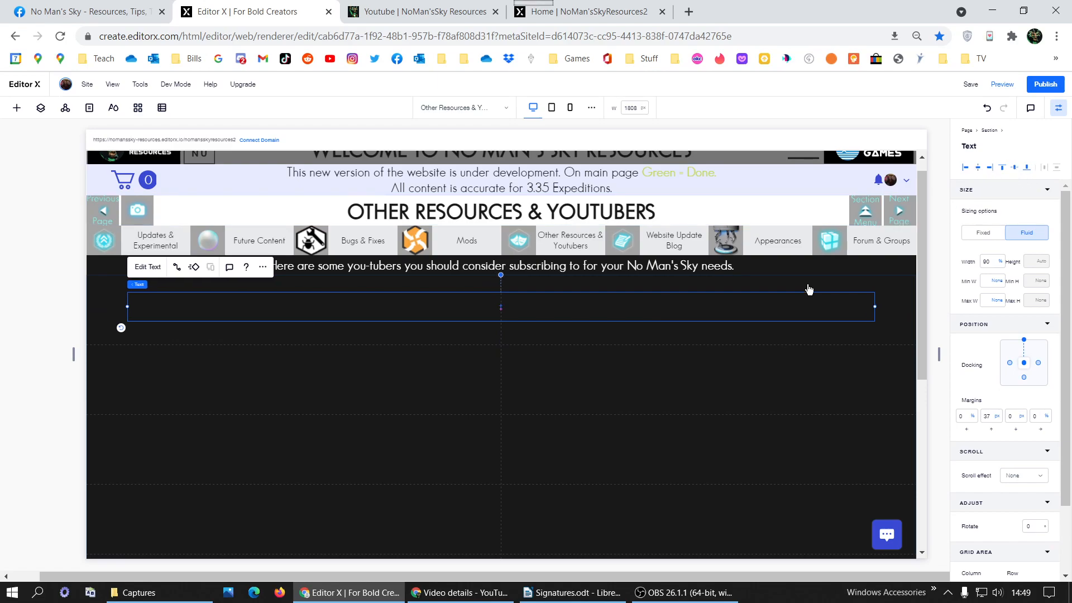
Change the text color of the first row's heading to white.
double_click(472, 304)
triple_click(473, 305)
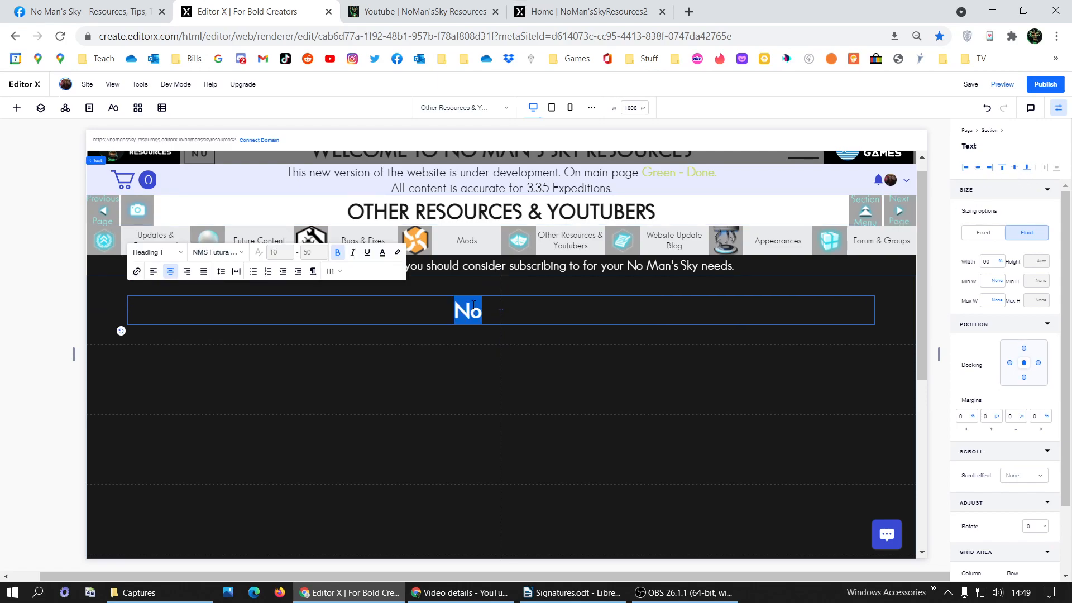
left_click(382, 253)
left_click(341, 310)
left_click(646, 387)
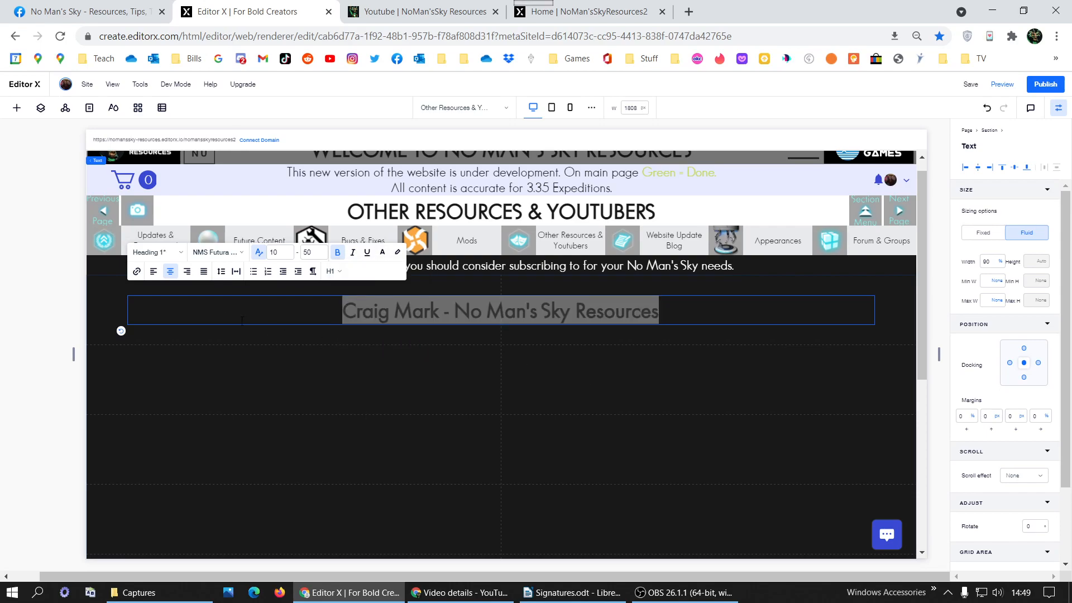
left_click(107, 293)
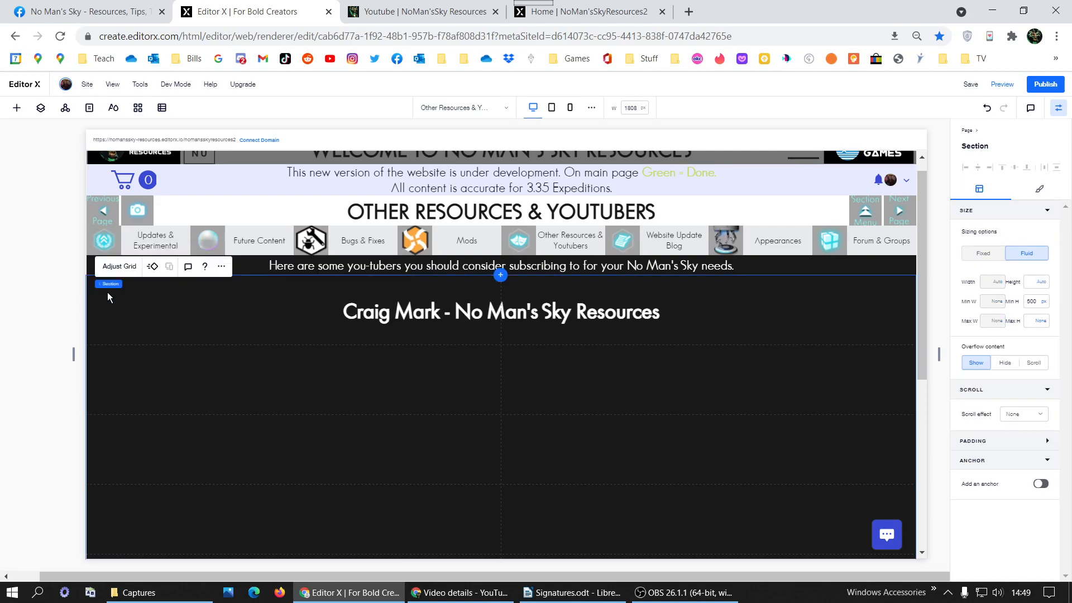
left_click(378, 13)
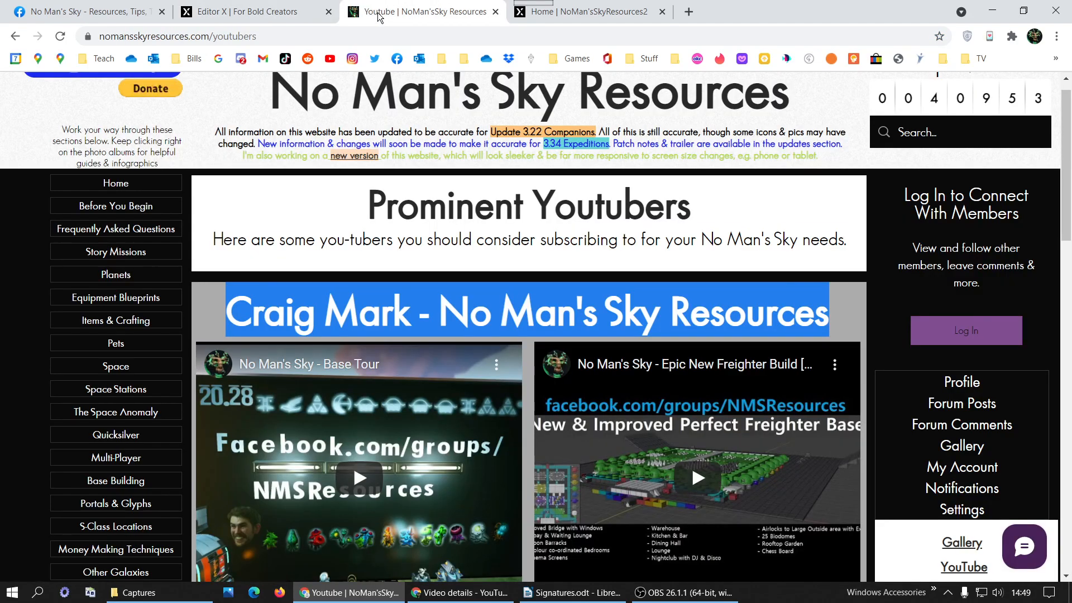
left_click(242, 15)
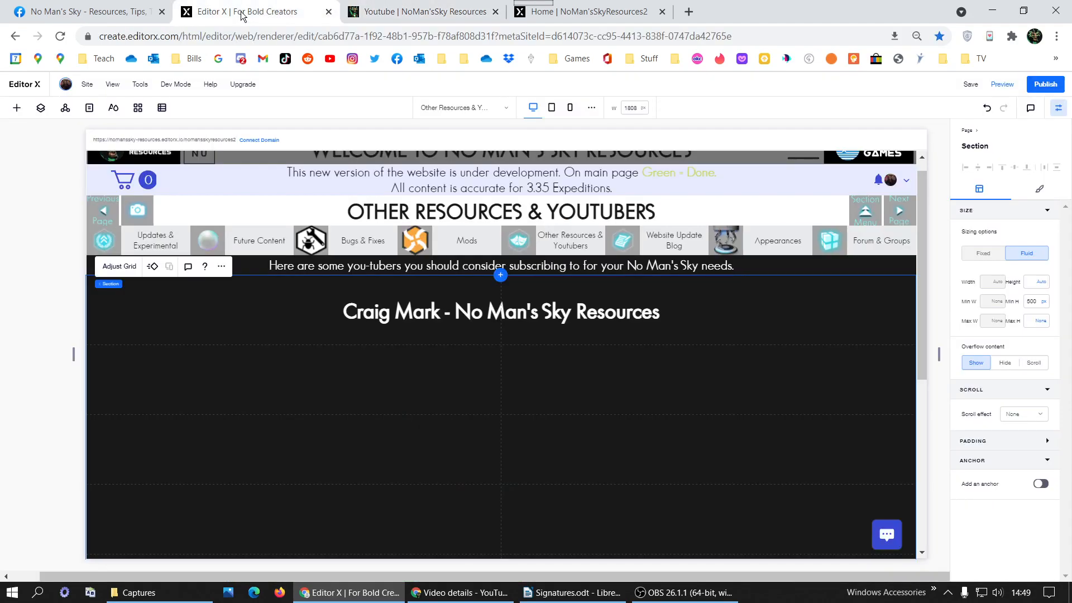
left_click(525, 319)
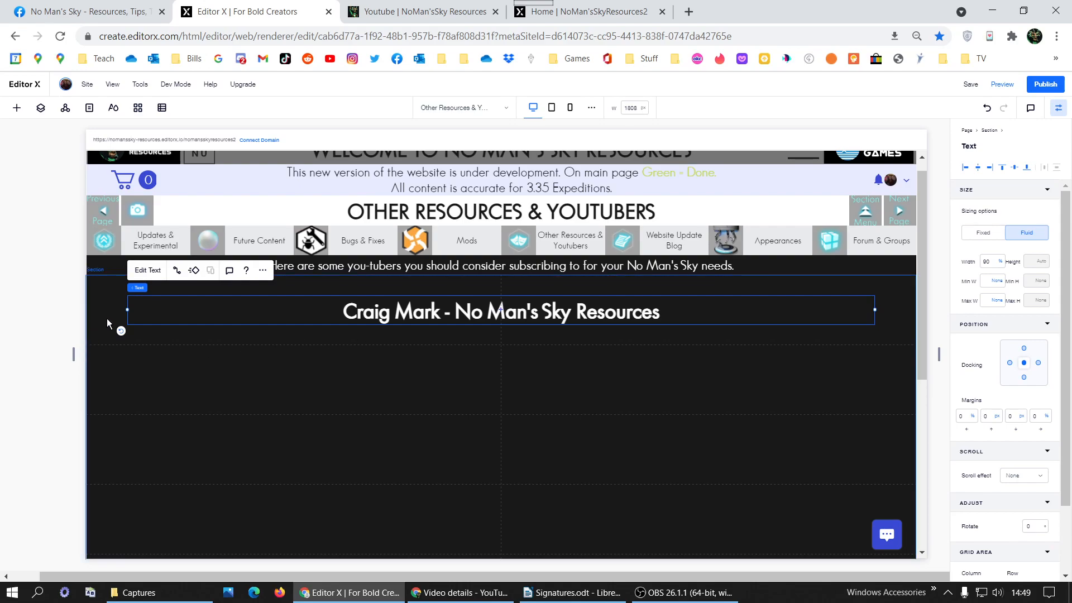
Set the minimum height of the YouTuber section's first grid row to Auto.
left_click(107, 316)
left_click(115, 293)
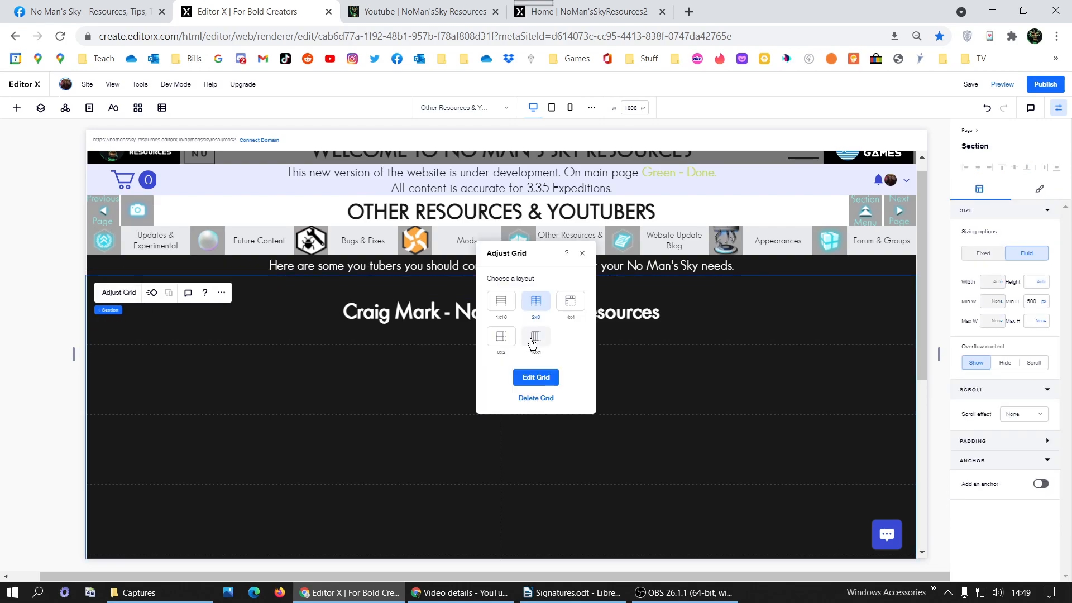
left_click(540, 379)
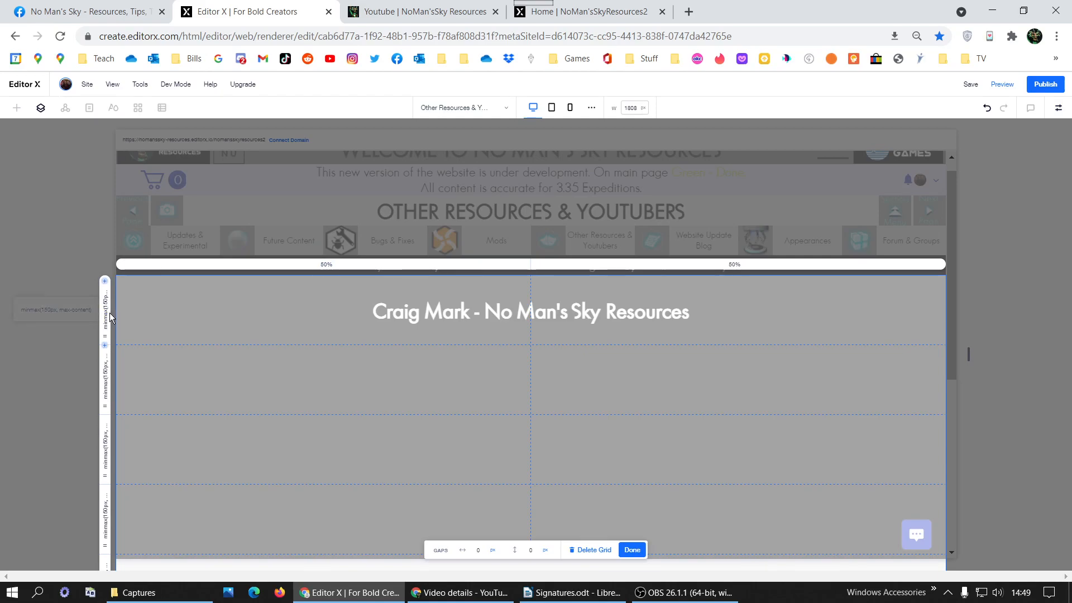
left_click(109, 313)
left_click(159, 377)
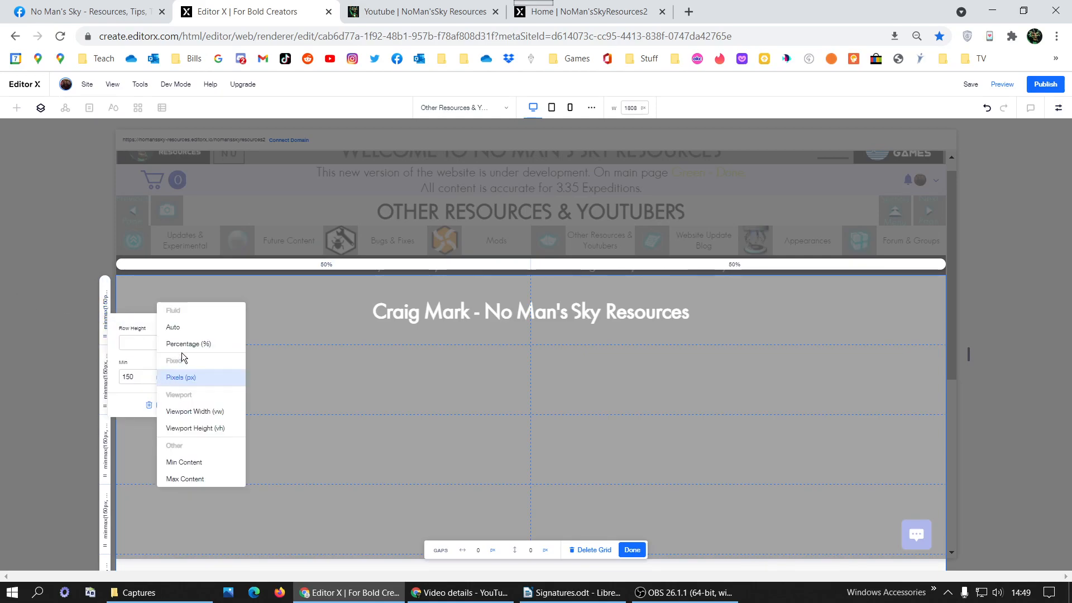
left_click(182, 328)
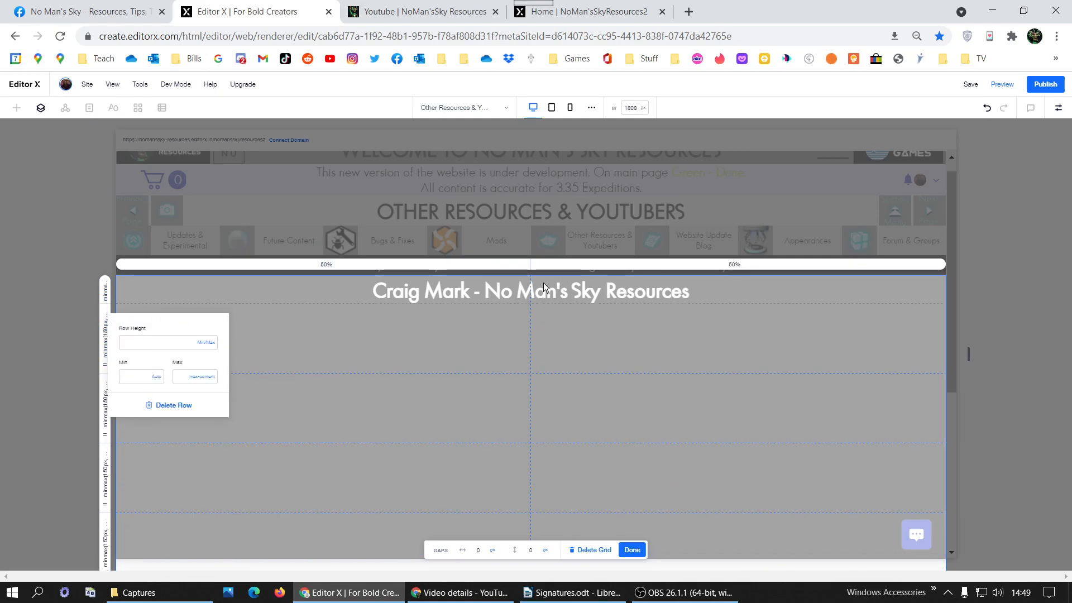
left_click(626, 548)
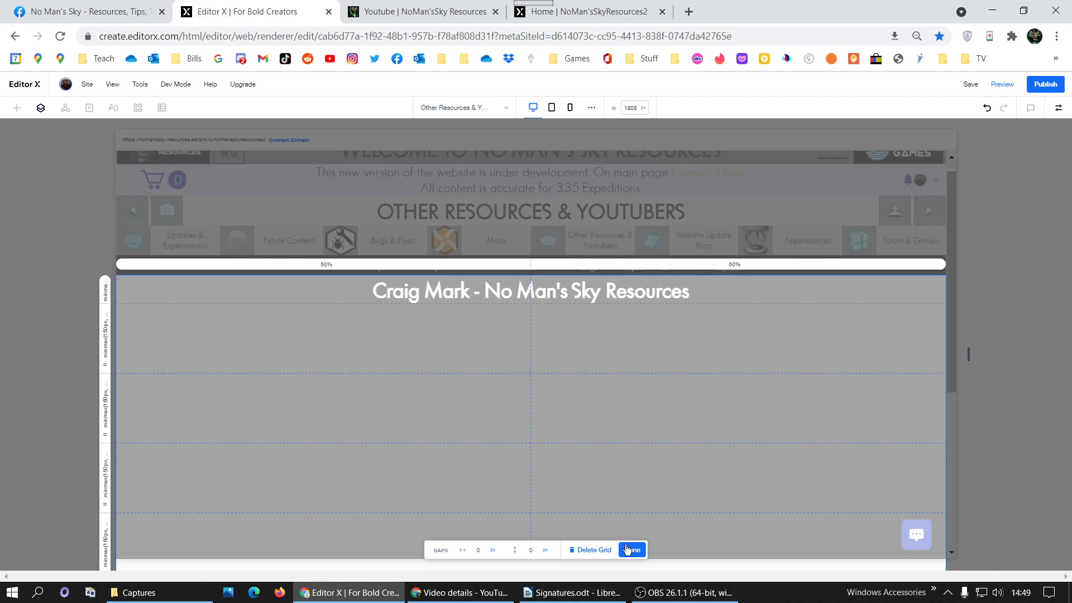
left_click(628, 550)
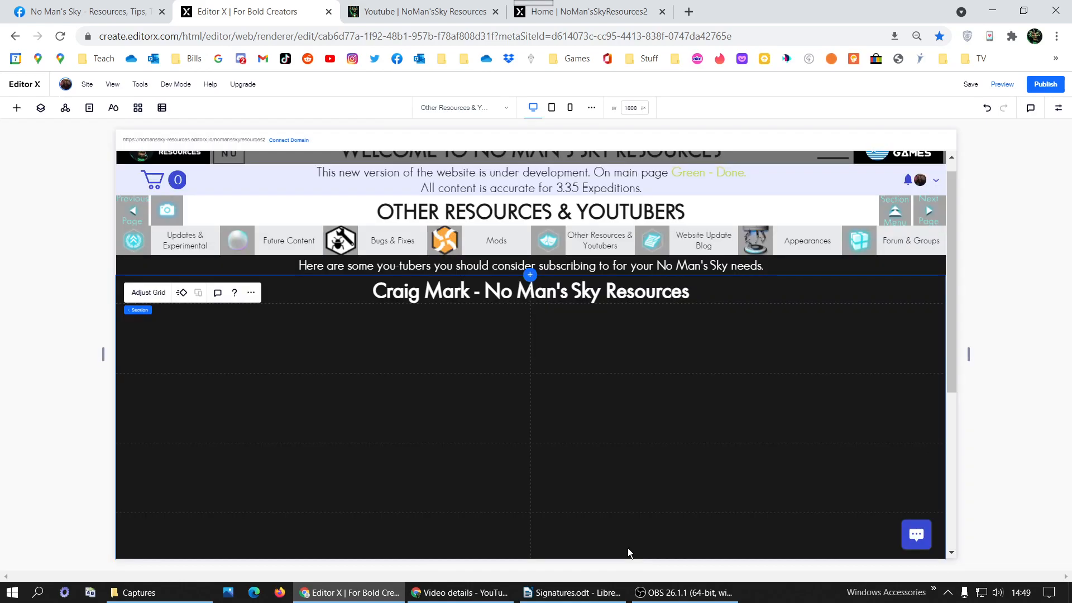
Switch the first-row heading's left margin unit to pixels and set its left, top and bottom margins to 5 px.
left_click(570, 293)
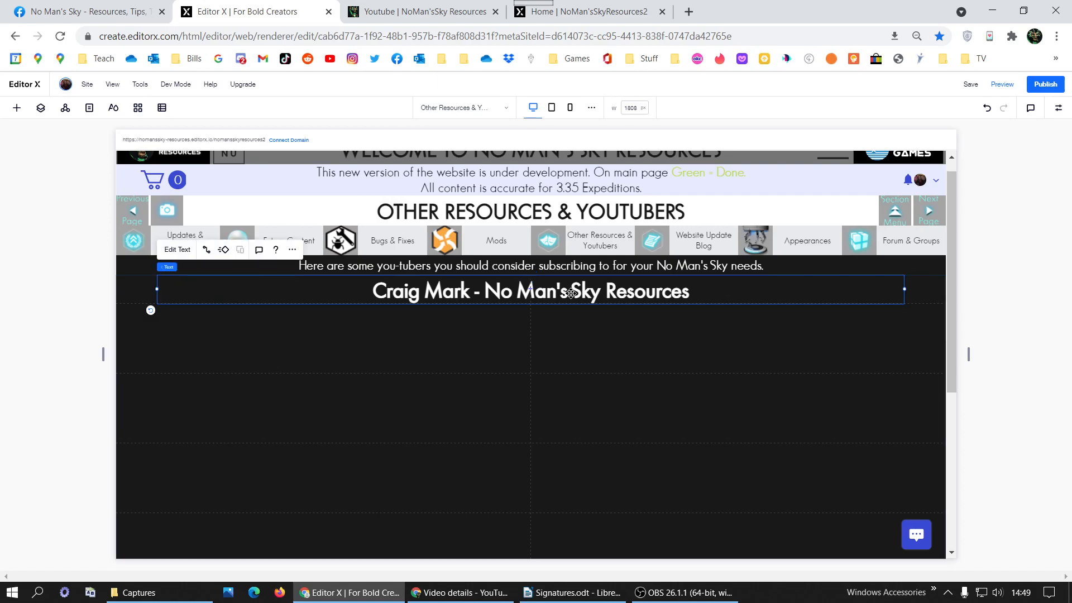
left_click(1064, 109)
left_click(972, 418)
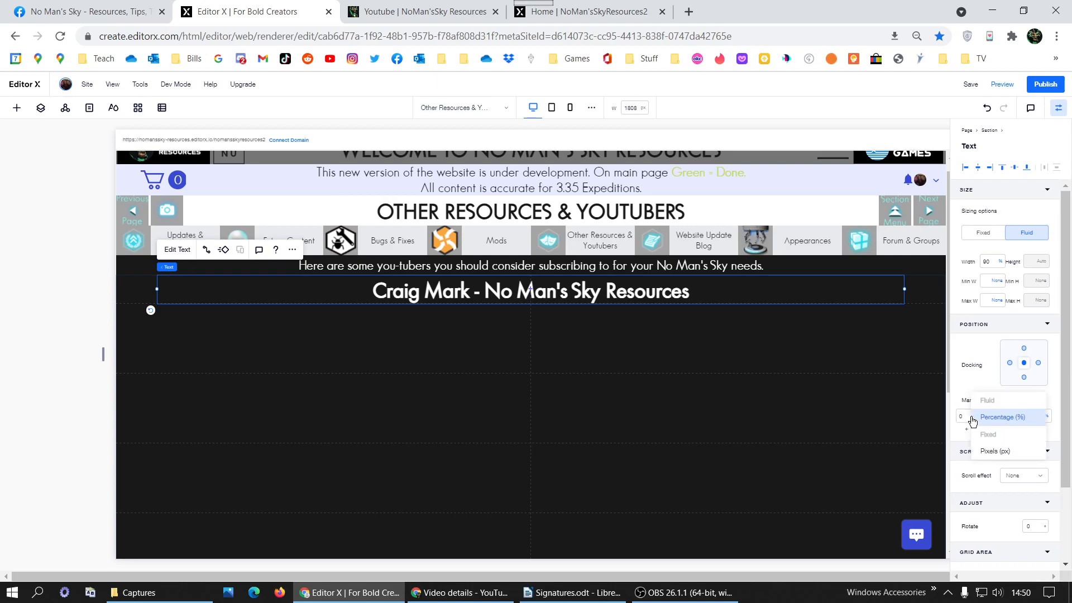
left_click(988, 451)
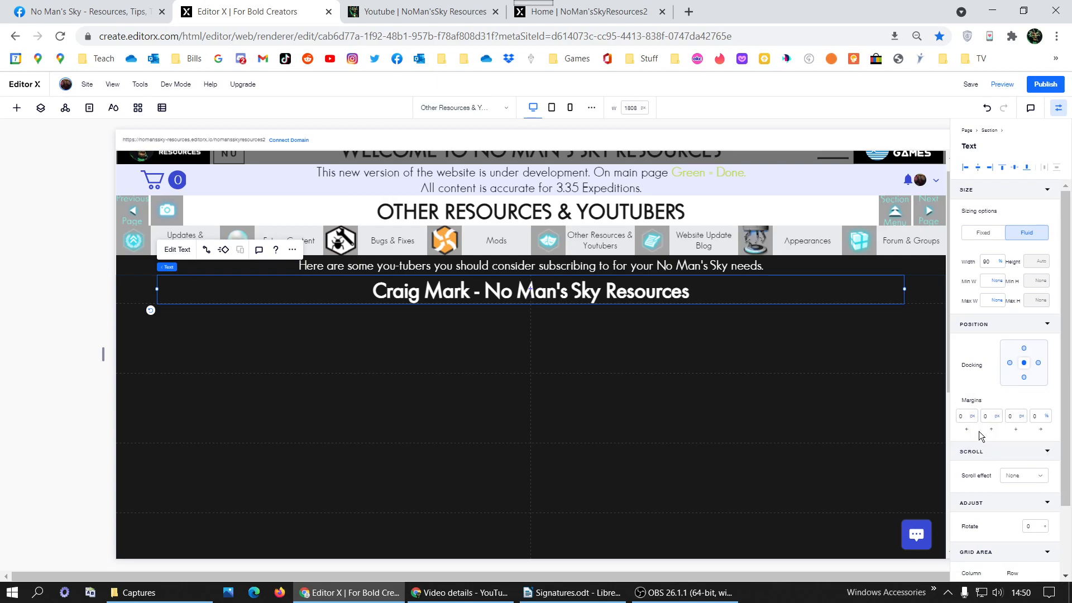
left_click(963, 418)
type("5")
left_click(987, 416)
type("5")
left_click(1010, 417)
type("5")
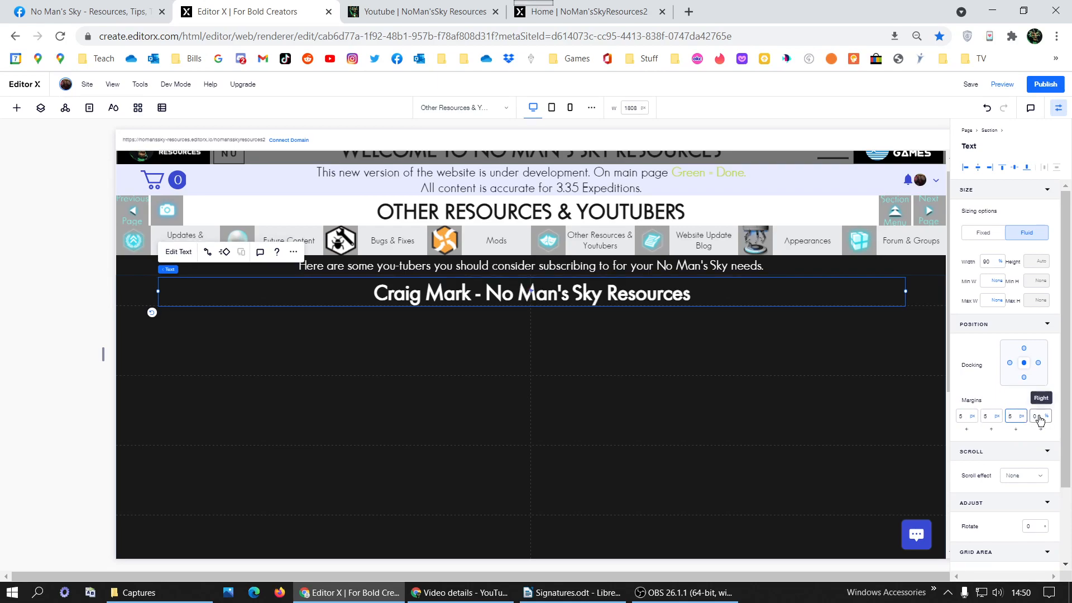
Switch the heading's right margin unit to pixels and set that margin to 5 px.
left_click(1040, 418)
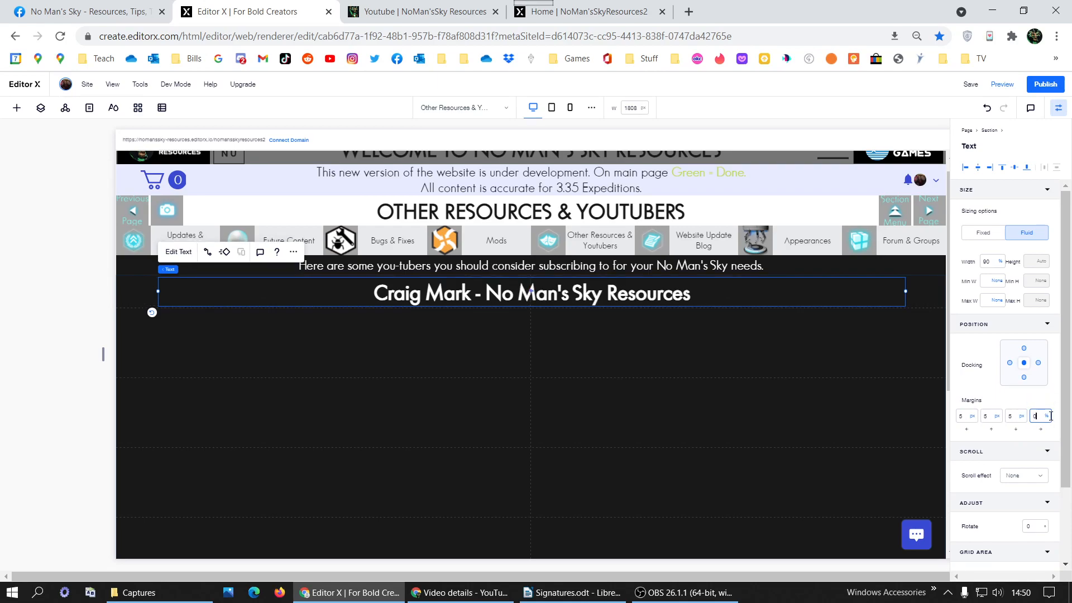
left_click(1046, 417)
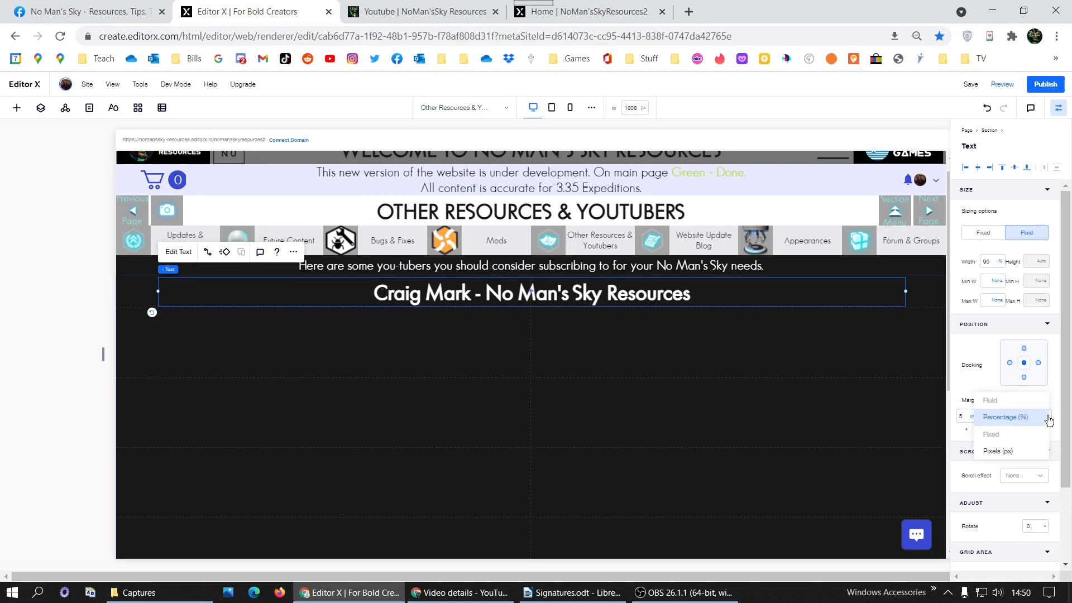
left_click(1022, 455)
left_click(1037, 418)
type("5")
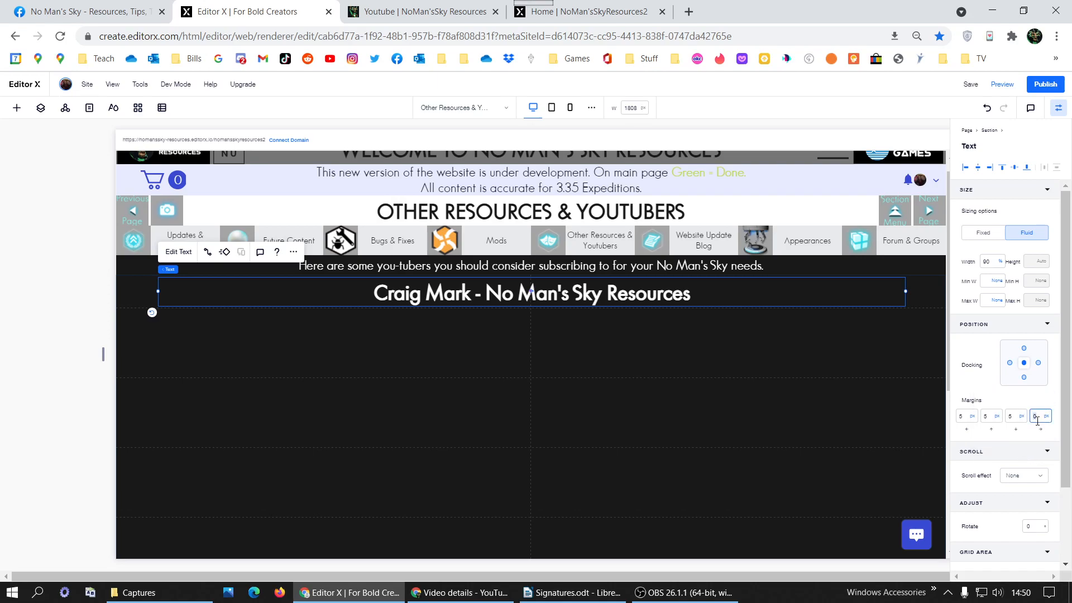
key("Return")
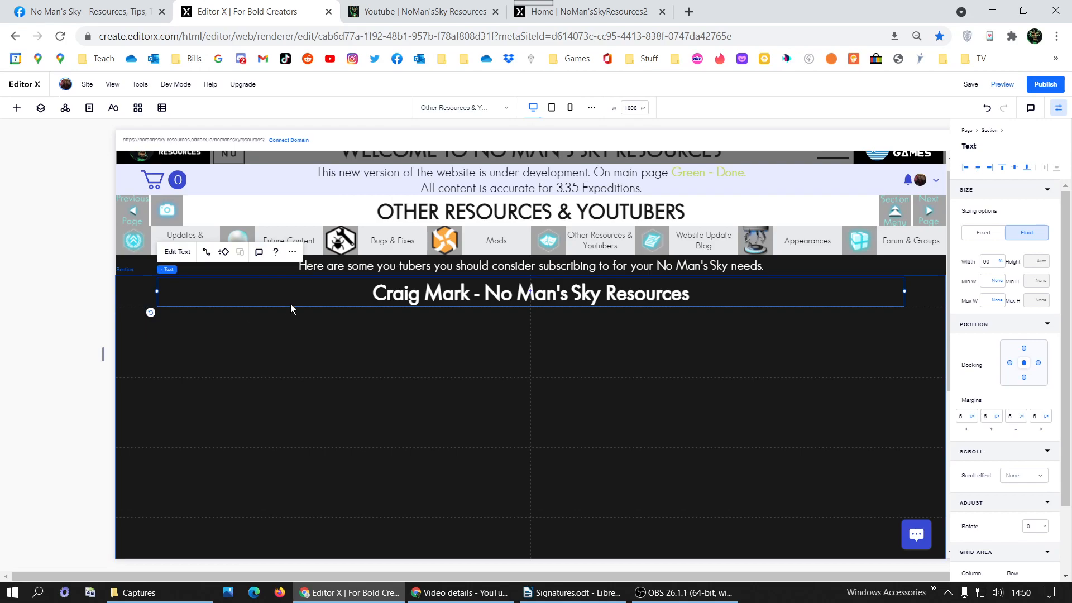
Copy the URL of the No Man's Sky - Base Tour video from the old site's Youtubers page and return to the editor.
left_click(453, 370)
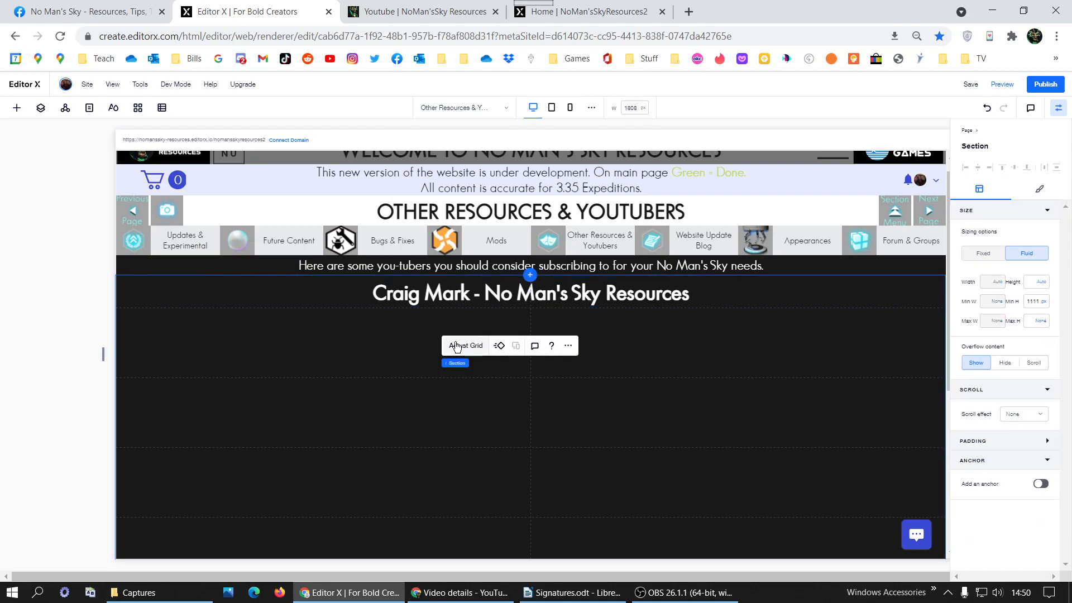
left_click(467, 21)
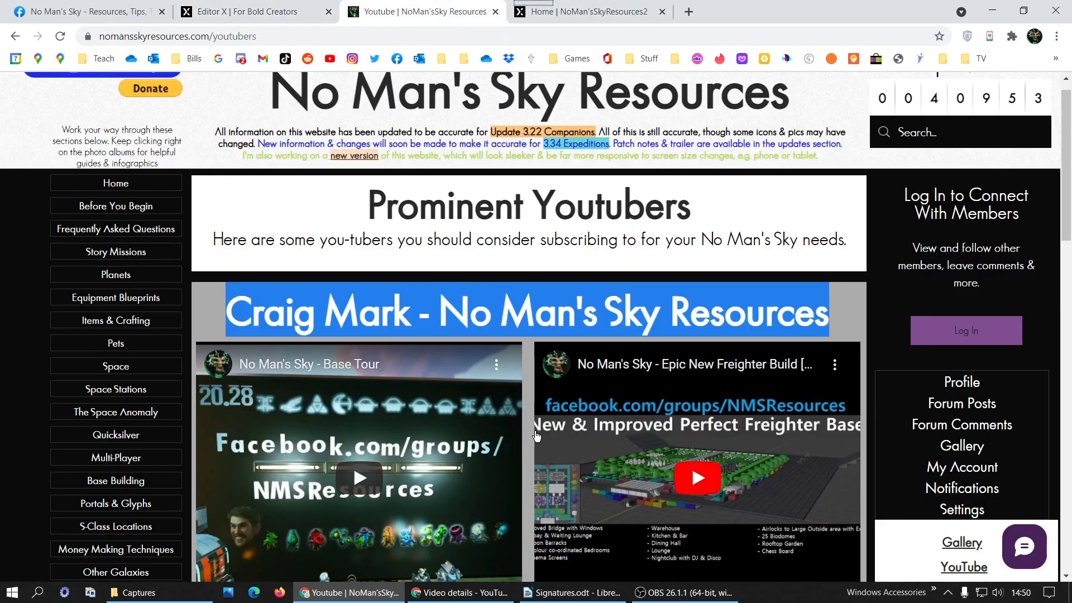
right_click(448, 436)
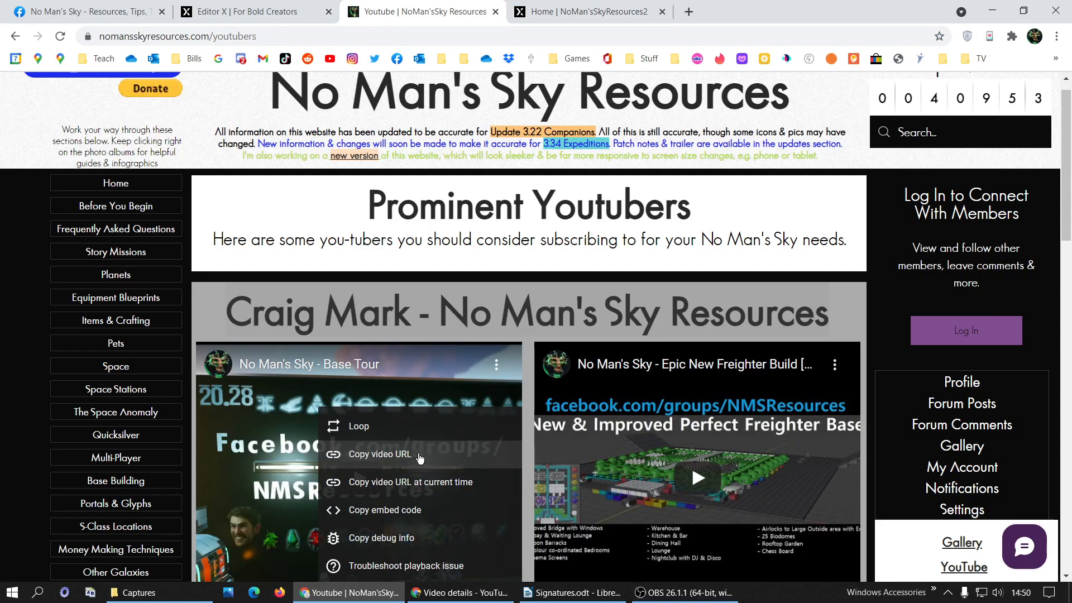
left_click(420, 458)
left_click(254, 12)
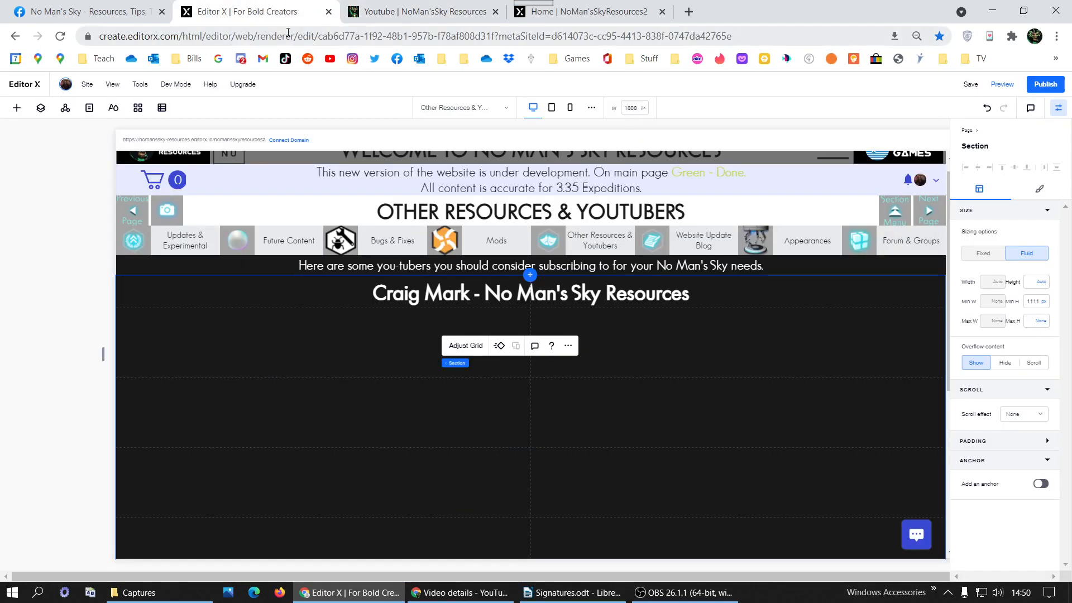
Add a YouTube single video player to the section below the heading.
left_click(303, 353)
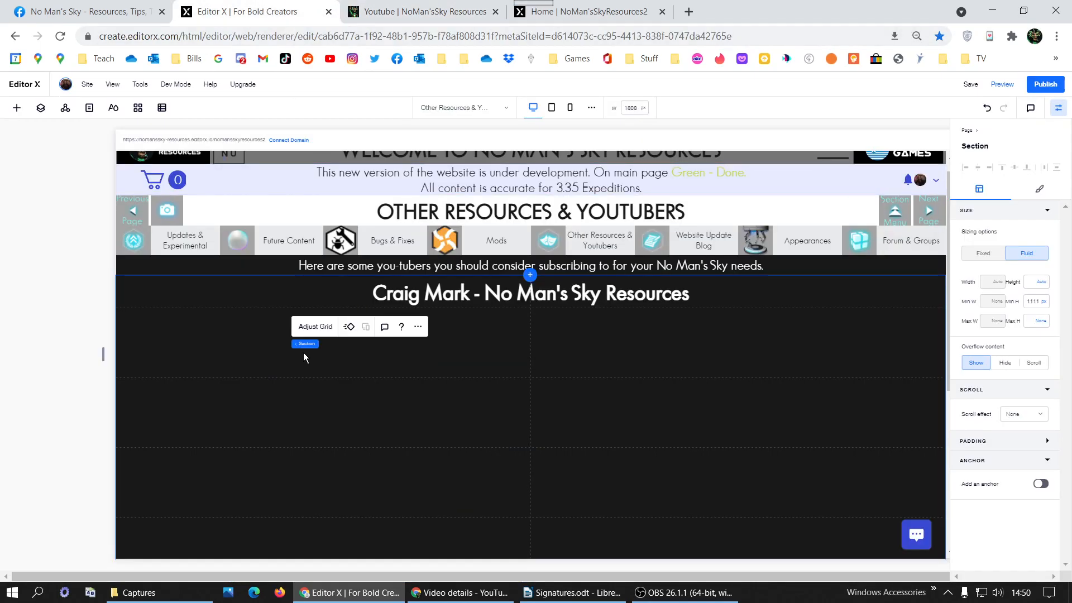
left_click(18, 108)
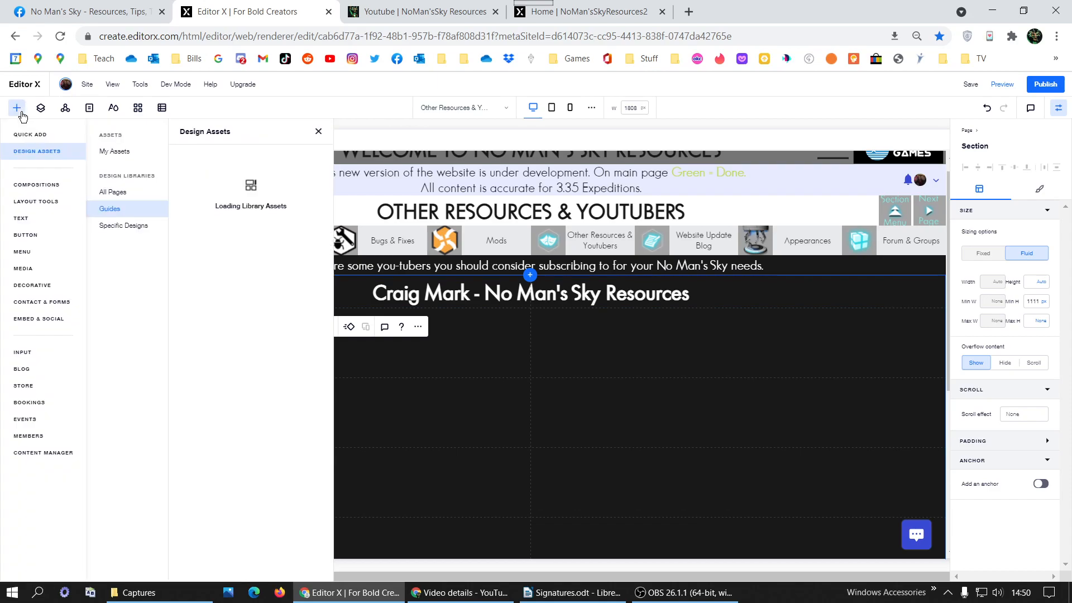
left_click(52, 270)
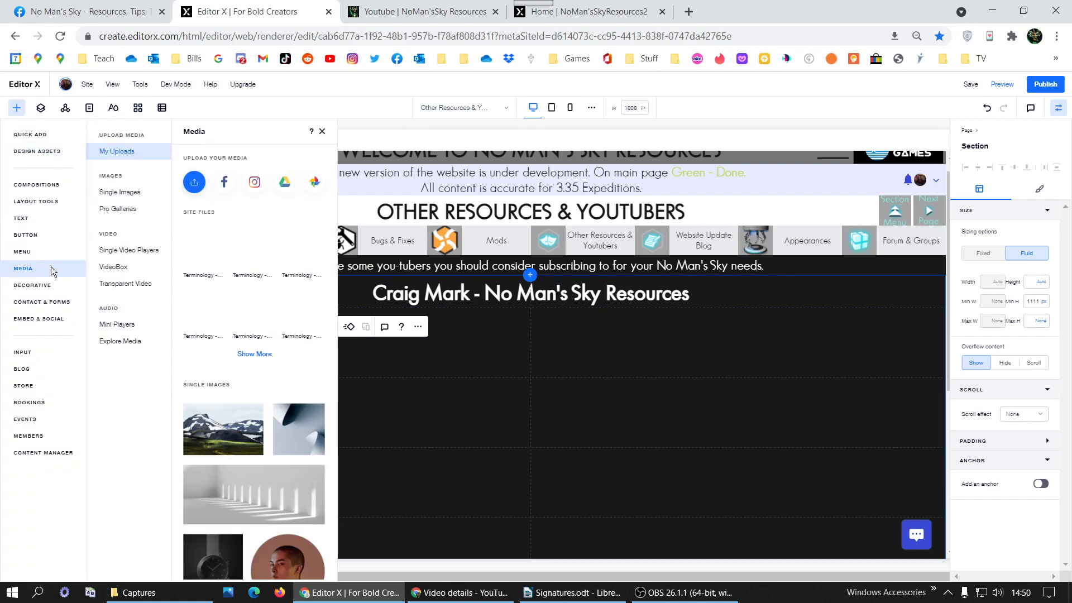
left_click(129, 269)
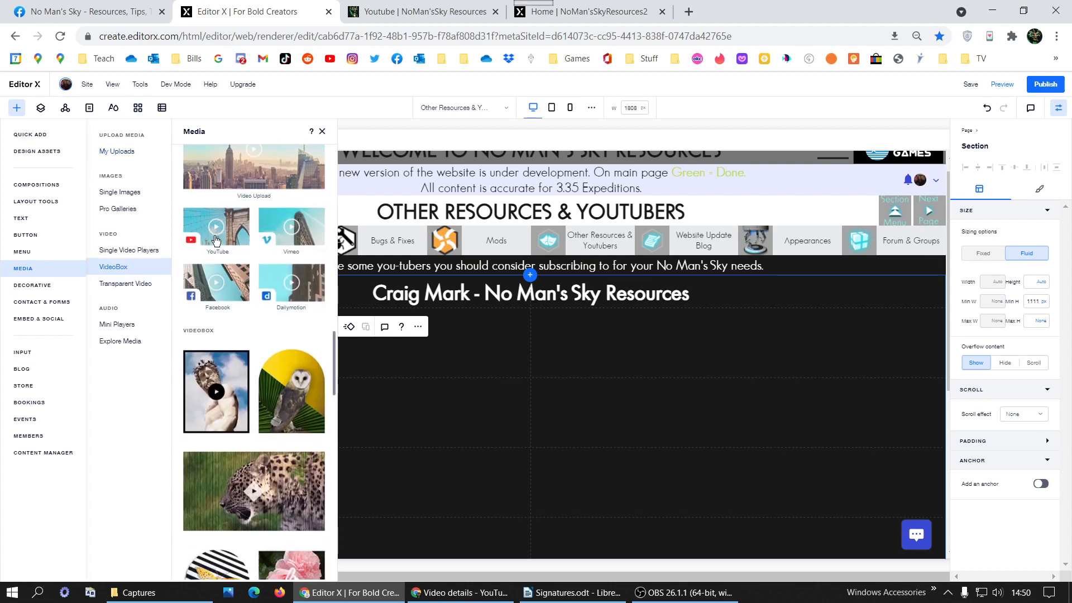
key("Escape")
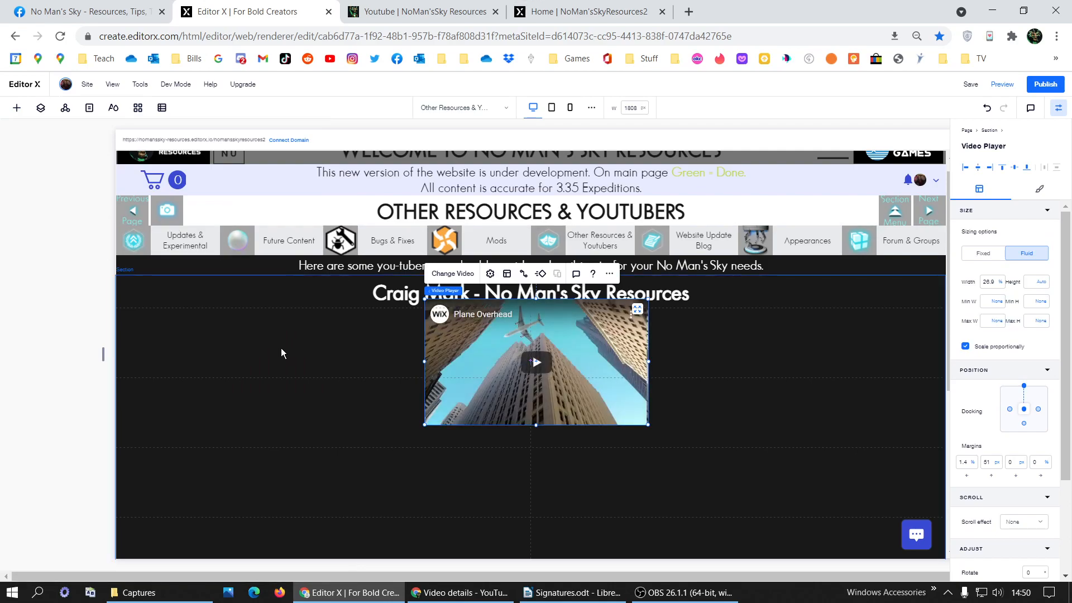
Set the minimum height of the section grid's second row to 300 px.
left_click(280, 348)
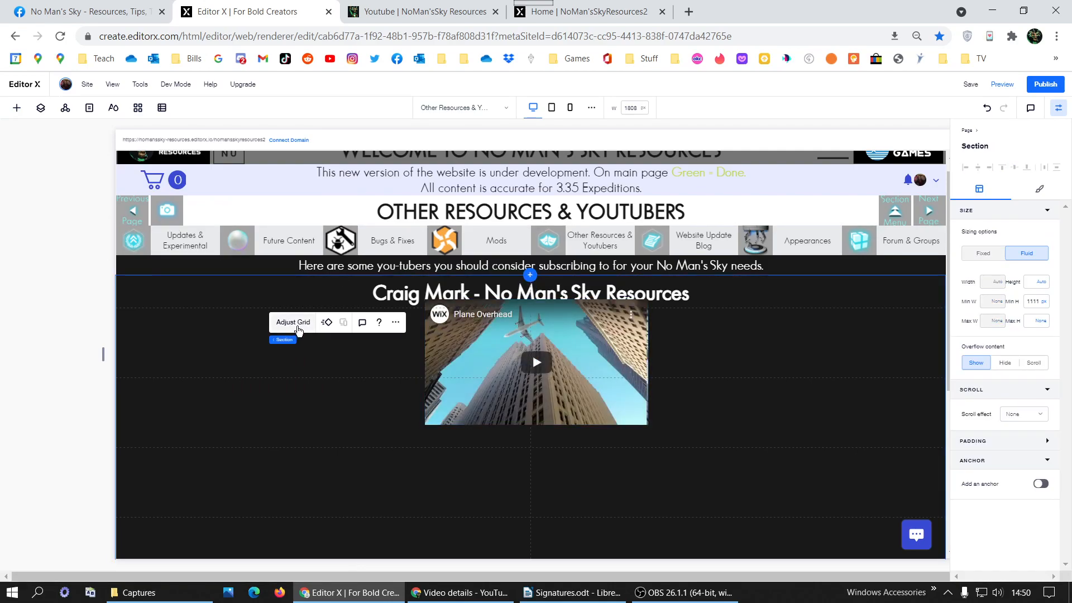
left_click(296, 327)
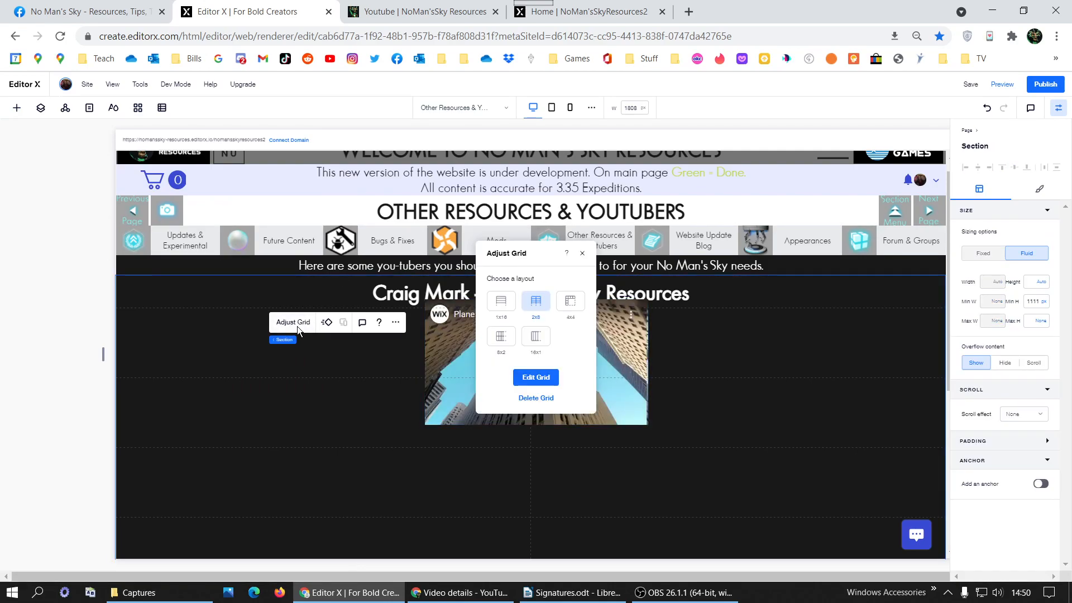
left_click(535, 378)
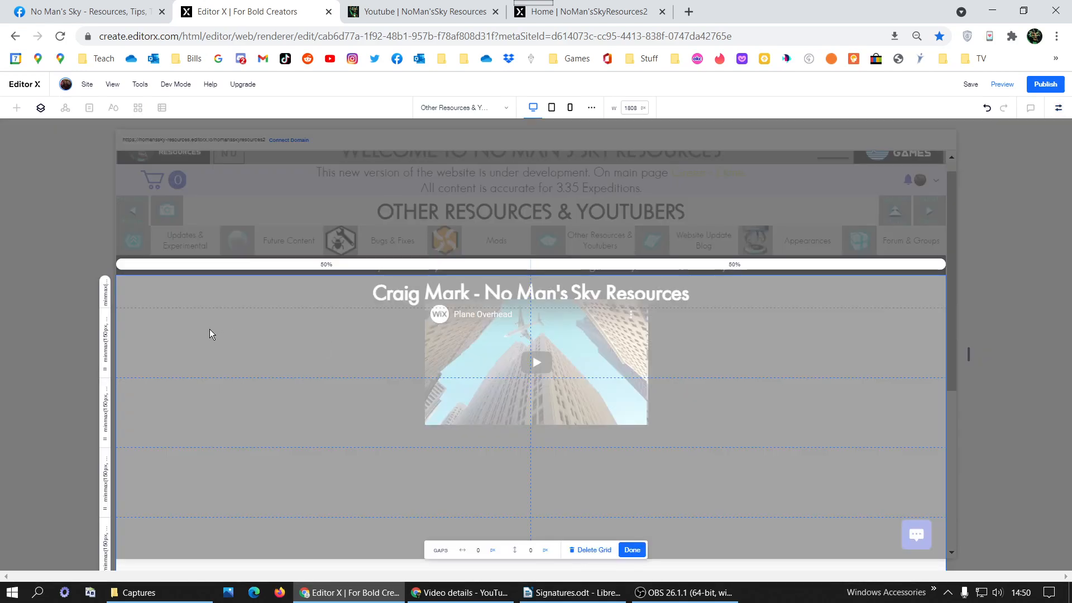
left_click(104, 343)
double_click(131, 408)
type("300")
key("Return")
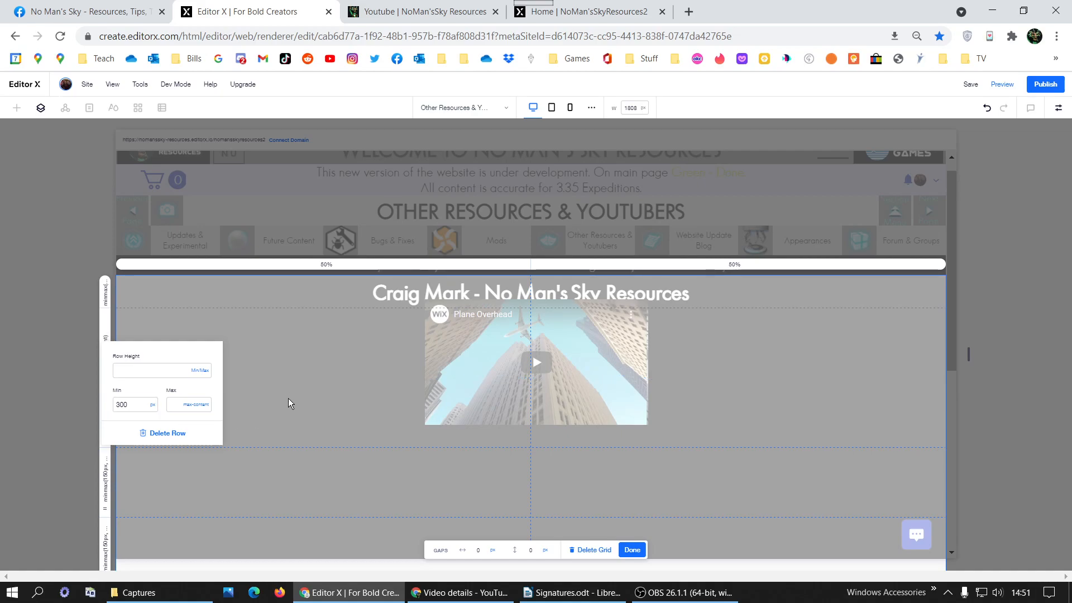
Set the minimum heights of the grid's fourth row and last row to 300 px.
left_click(104, 551)
double_click(134, 537)
key("Return")
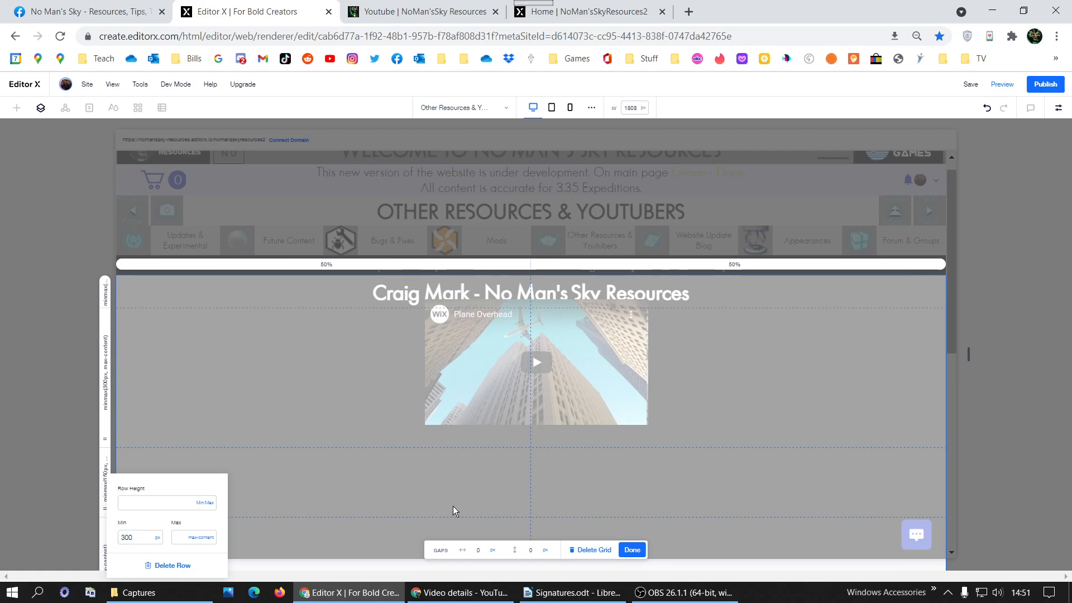
scroll(401, 511, "down", 6)
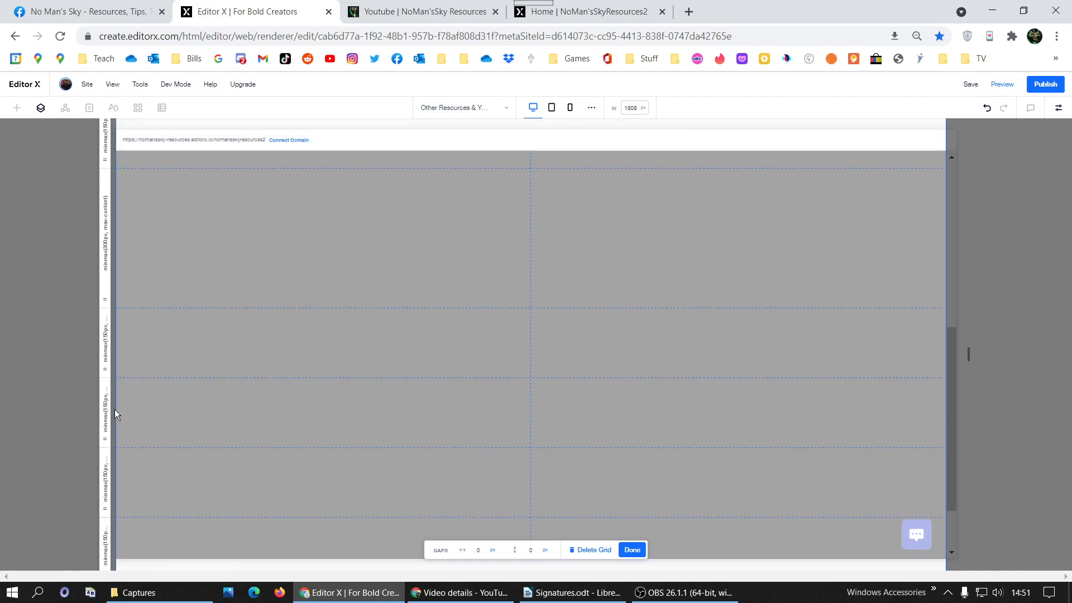
scroll(115, 410, "down", 2)
left_click(106, 486)
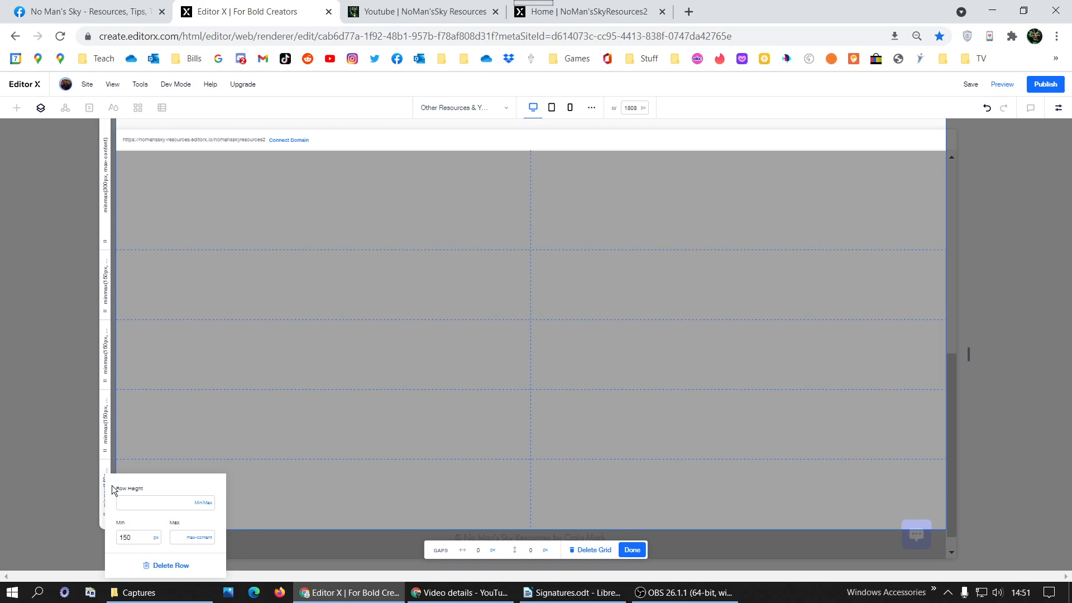
double_click(140, 540)
key("Return")
Set the sixth row's minimum height to 300 px and finish editing the grid.
left_click(107, 361)
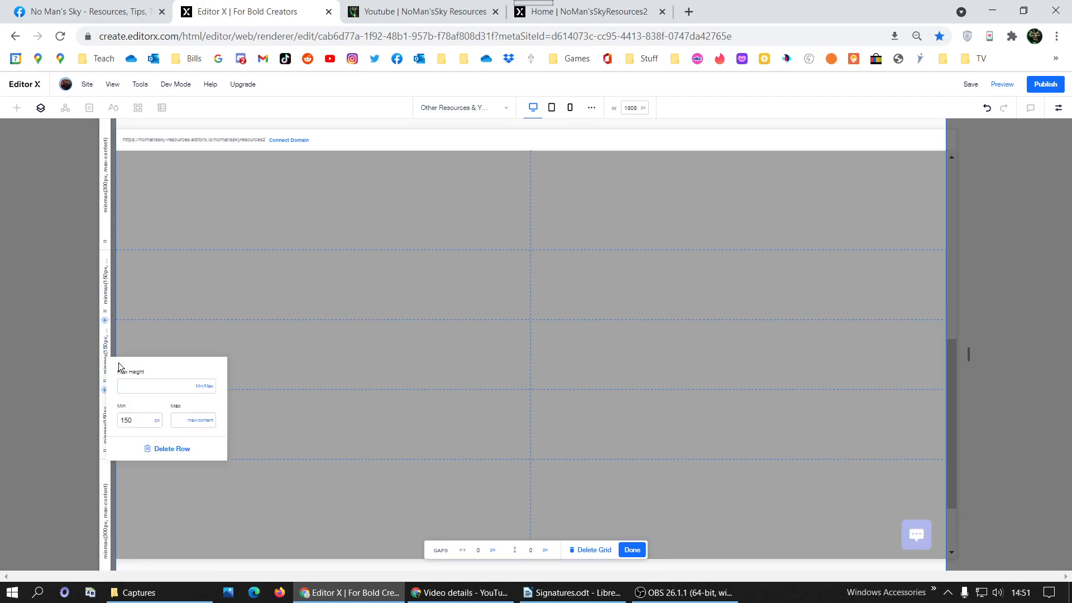
double_click(139, 420)
type("300")
key("Return")
left_click(368, 368)
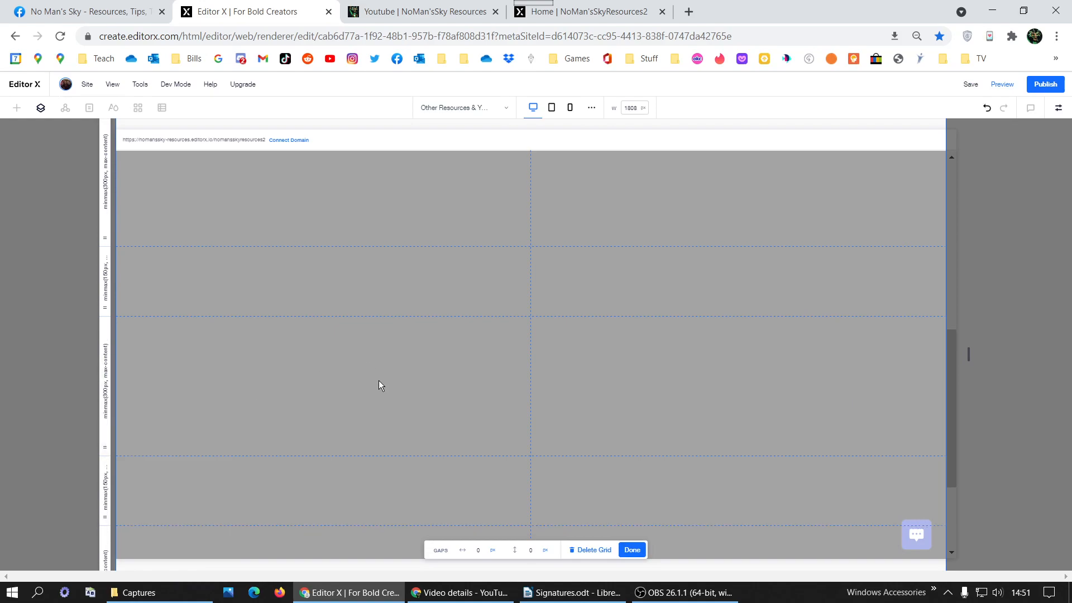
scroll(378, 385, "down", 3)
scroll(379, 383, "up", 4)
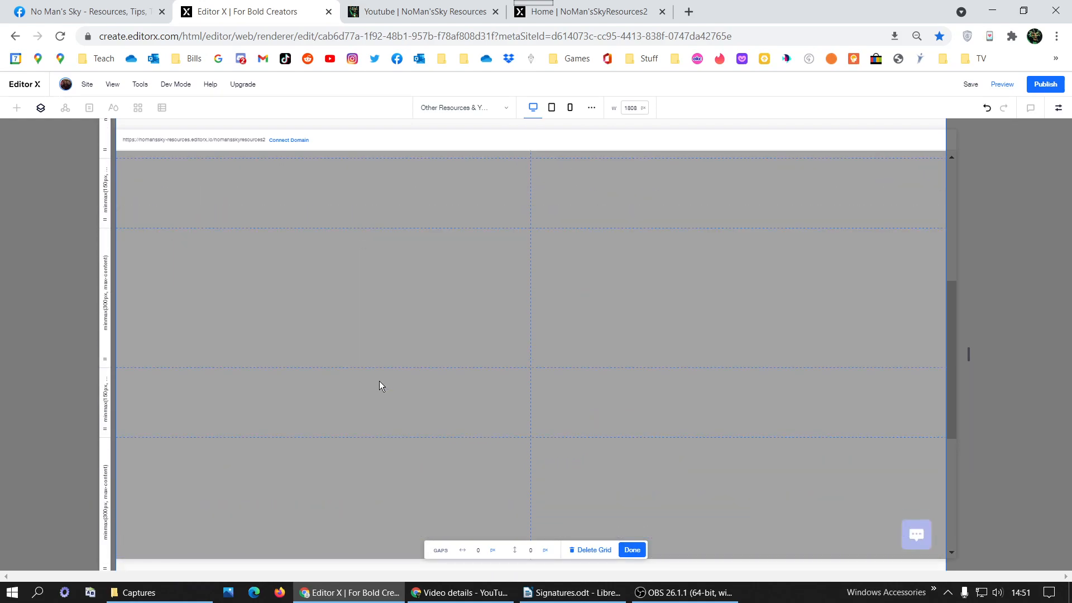
left_click(633, 551)
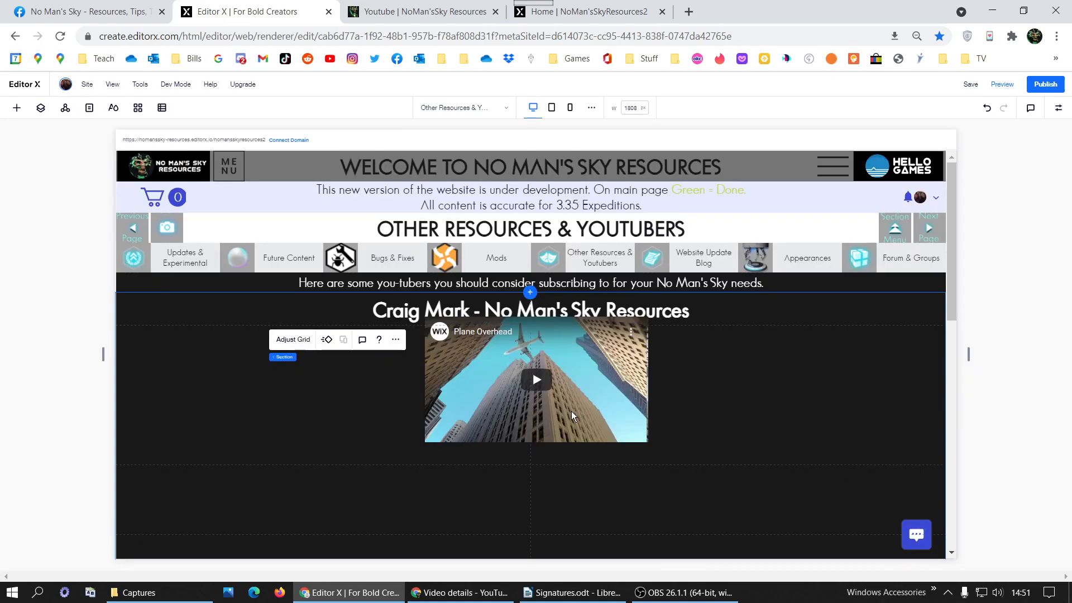
Move the video player into the left cell of the grid's second row and centre it horizontally and vertically.
left_click_drag(570, 398, 361, 402)
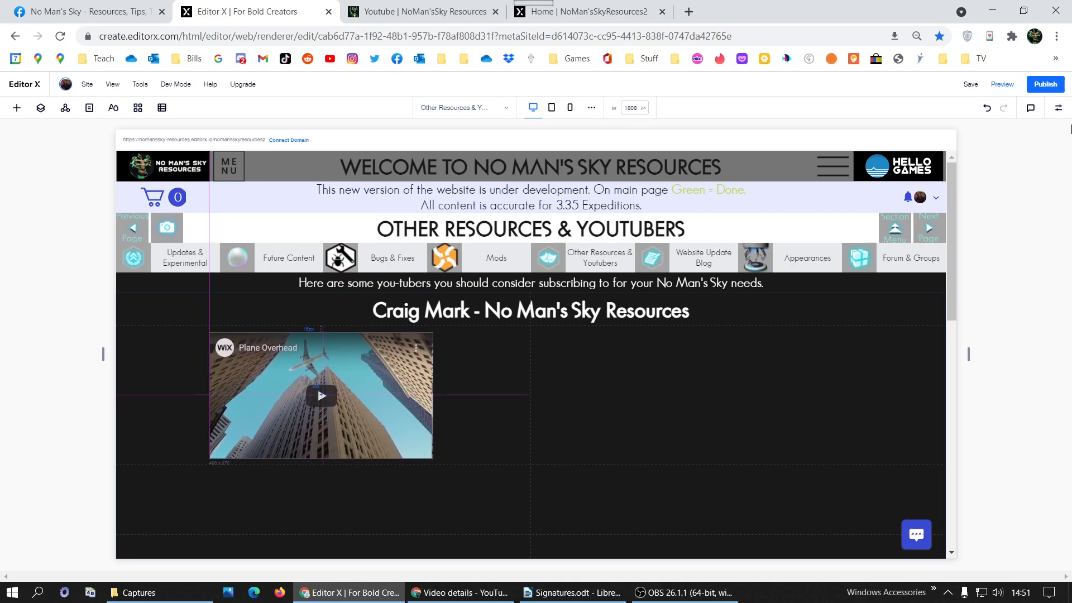
left_click(1058, 108)
left_click(966, 168)
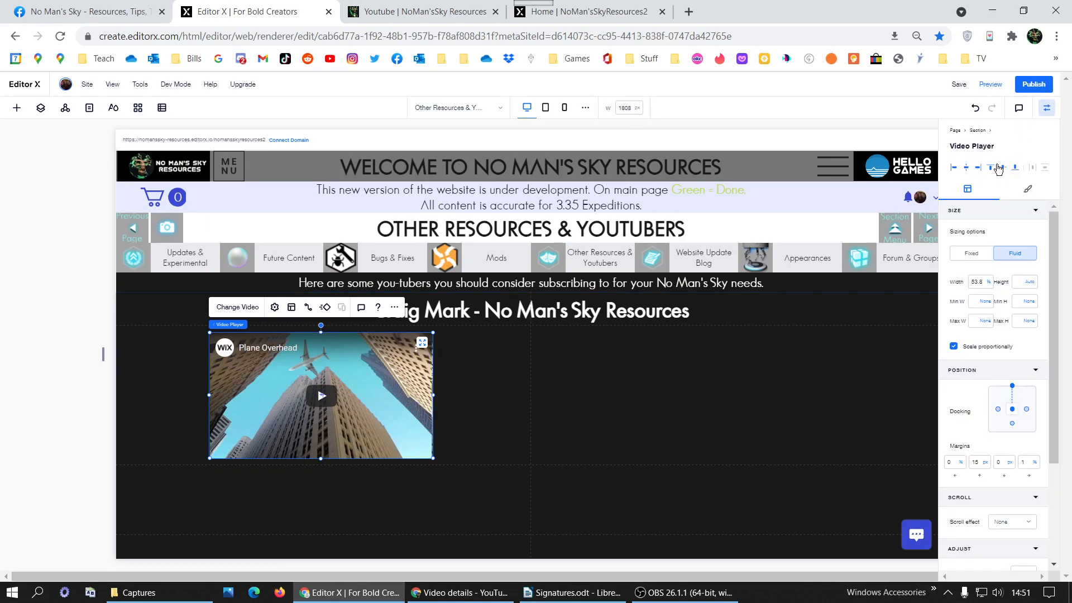
left_click(1014, 168)
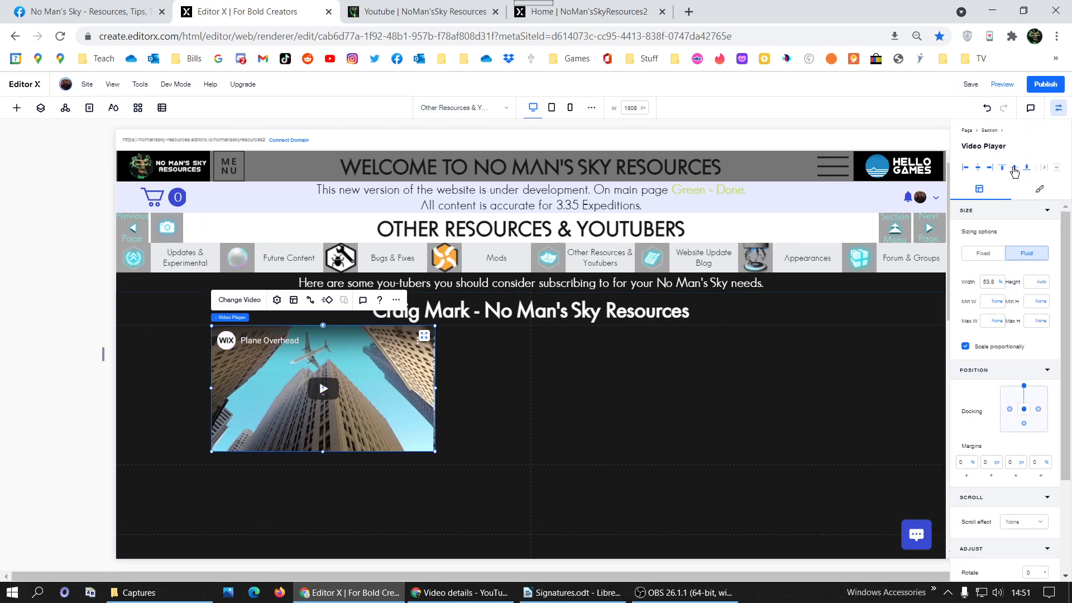
left_click(1014, 168)
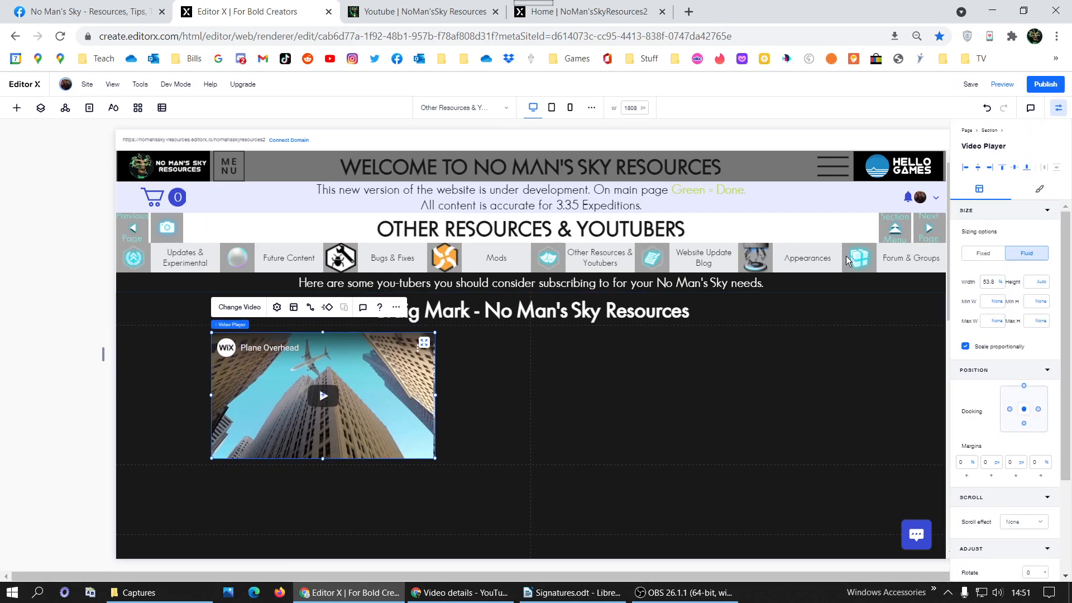
Switch the video player's percentage-based margins to pixels.
left_click(973, 462)
left_click(1005, 497)
left_click(1050, 462)
left_click(1049, 463)
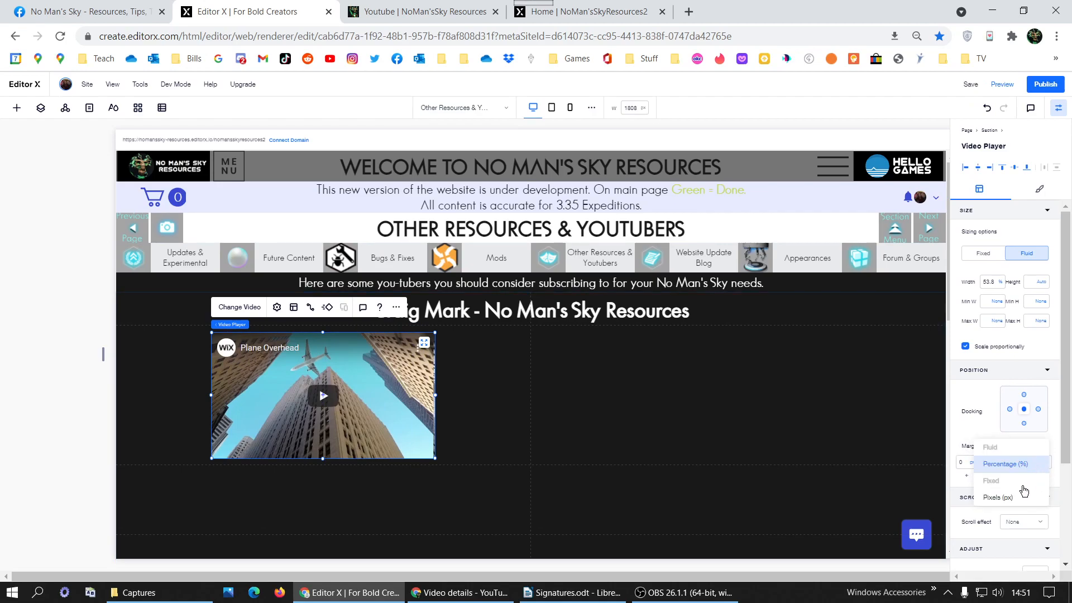
left_click(1015, 496)
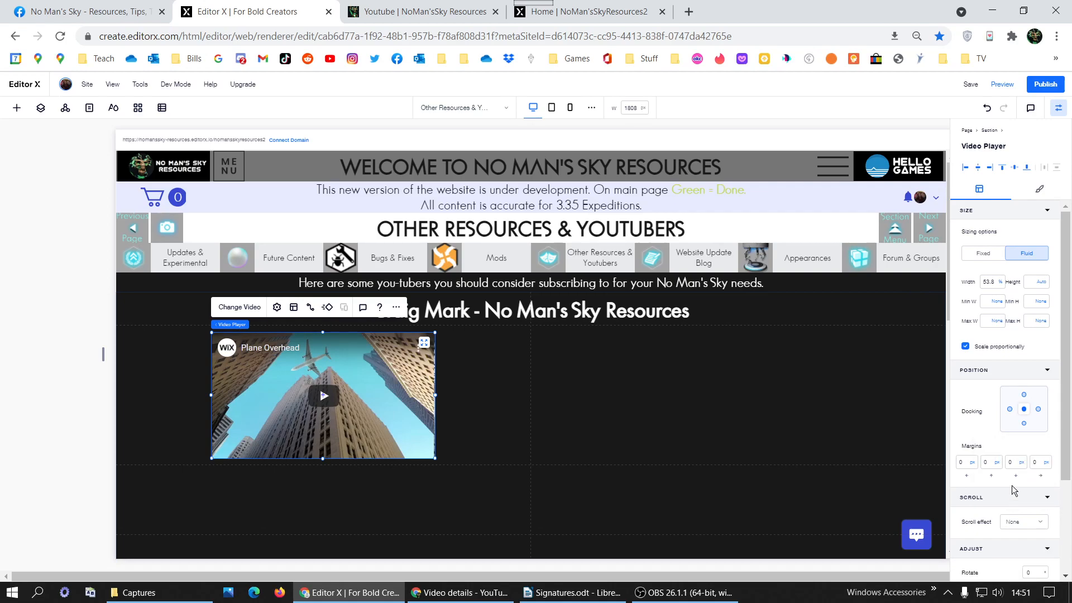
Set all four margins of the second row's left video player to 5 px.
left_click(964, 463)
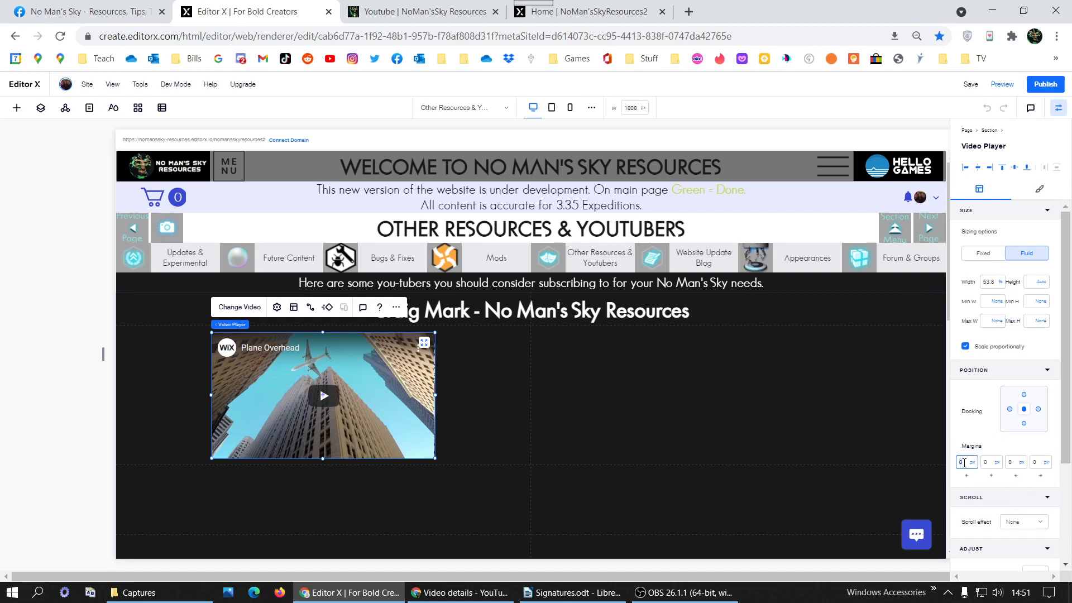
type("5")
left_click(989, 463)
type("5")
left_click(1016, 463)
type("5")
left_click(1039, 462)
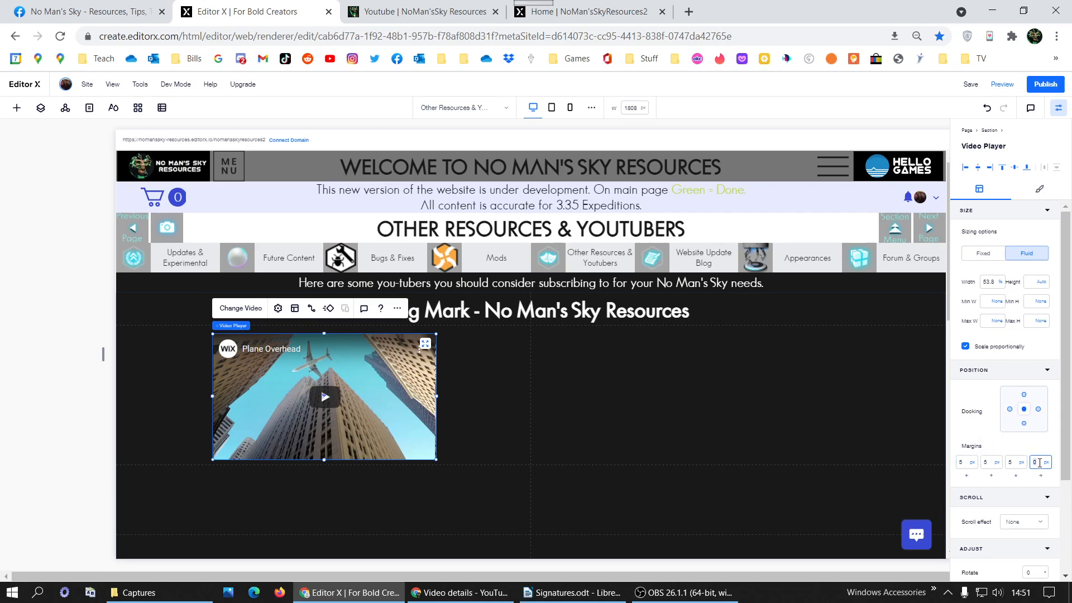
type("5")
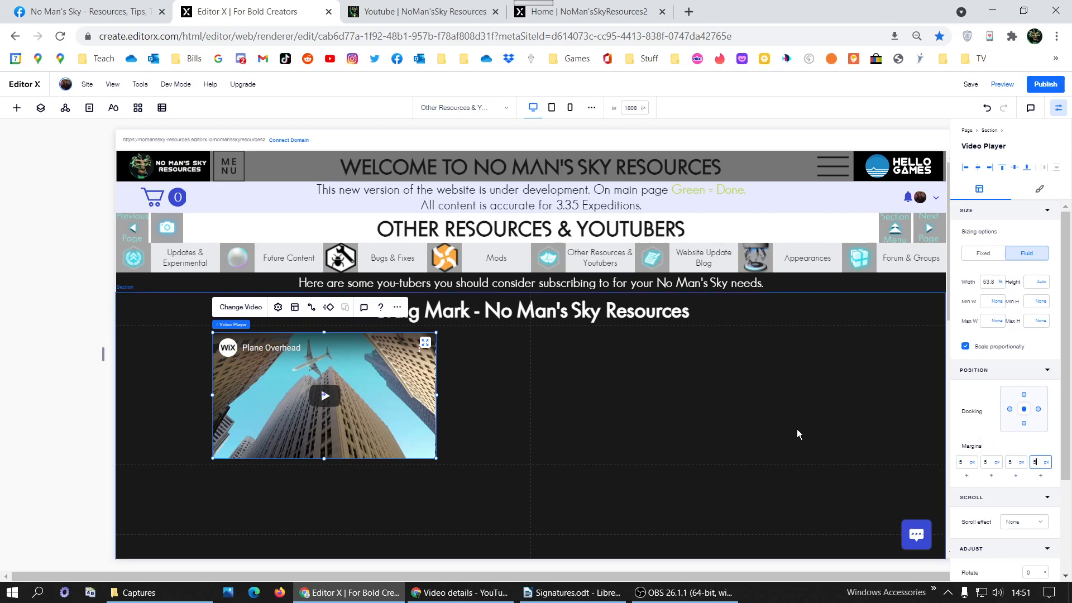
Duplicate the video player and centre the copy in the right cell of the second row.
right_click(415, 385)
mouse_move(461, 348)
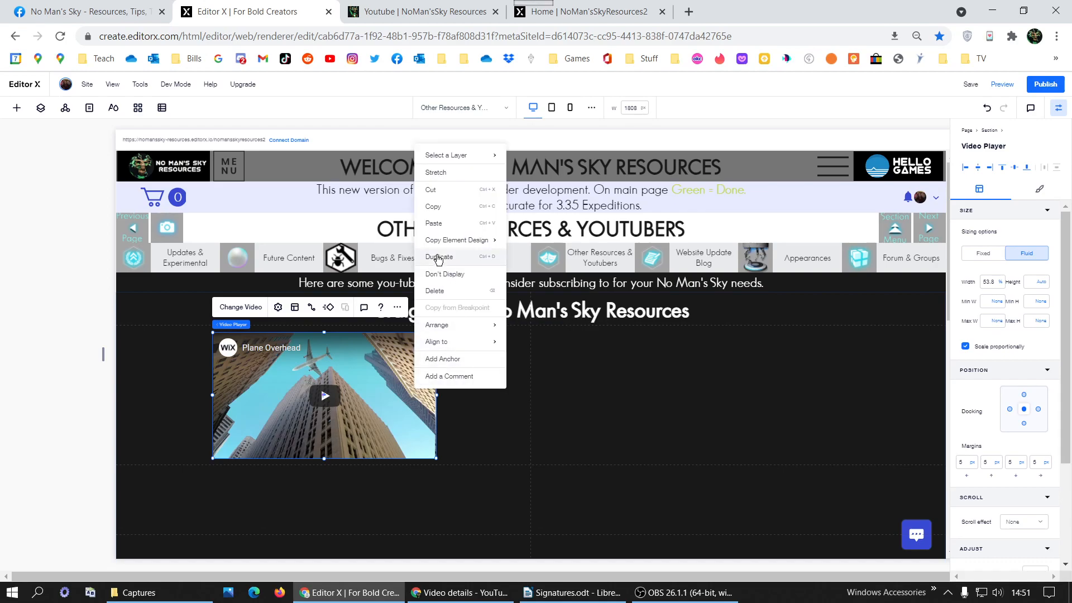
left_click(341, 369)
left_click_drag(341, 370, 775, 406)
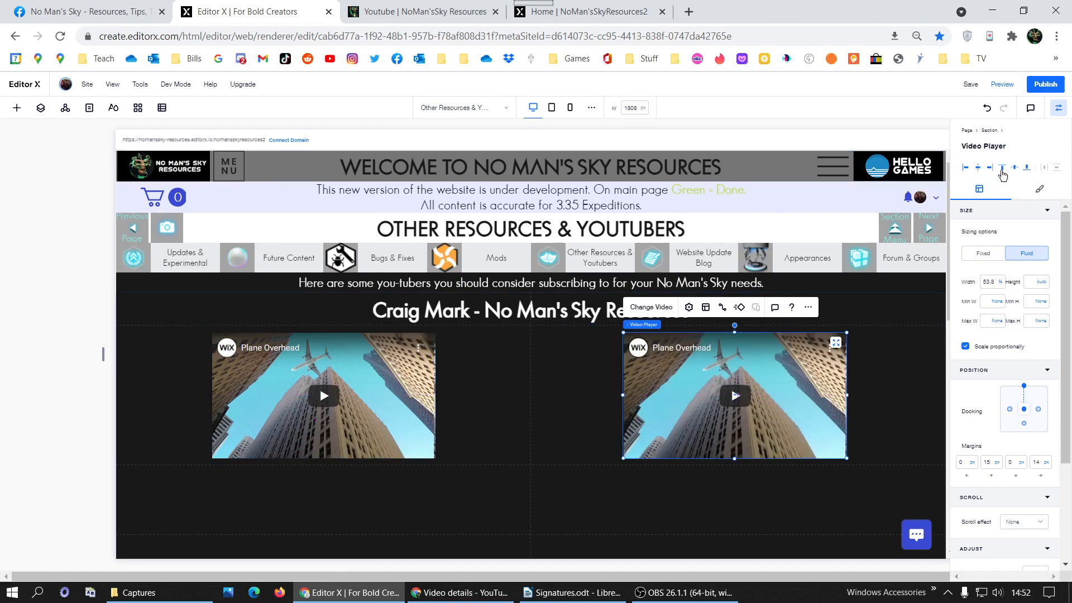
left_click(1004, 170)
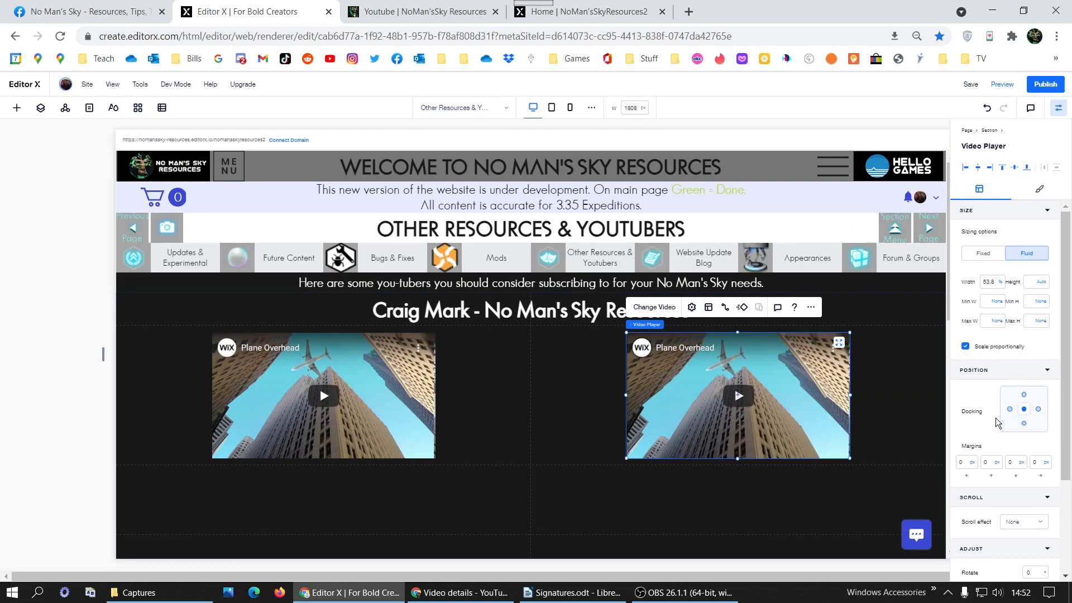
Set all four margins of the second row's right video player to 5 px.
left_click(962, 463)
type("5")
left_click(1014, 463)
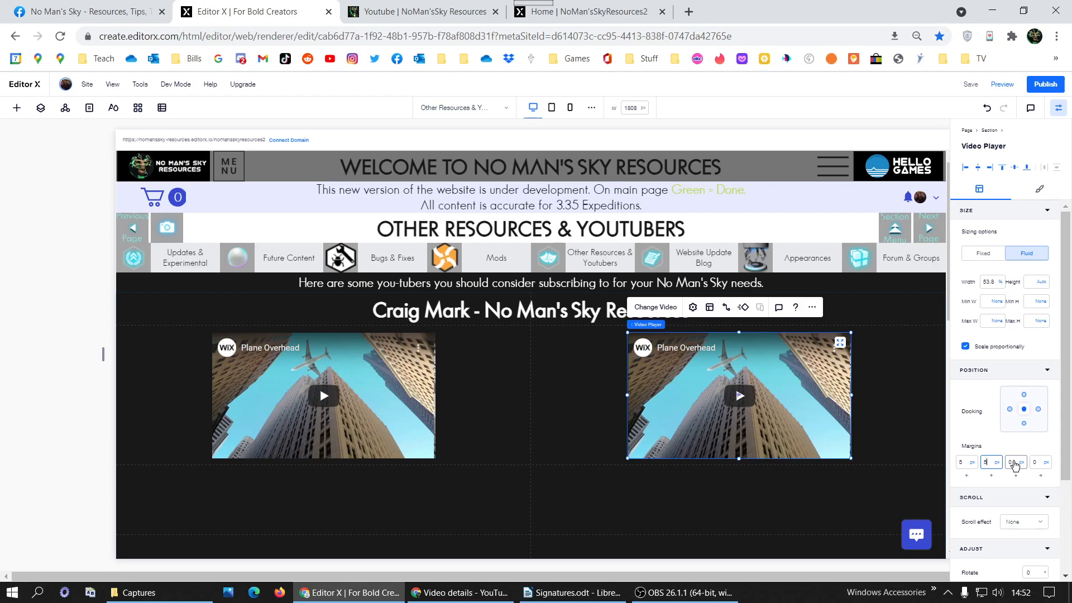
type("5")
left_click(1035, 462)
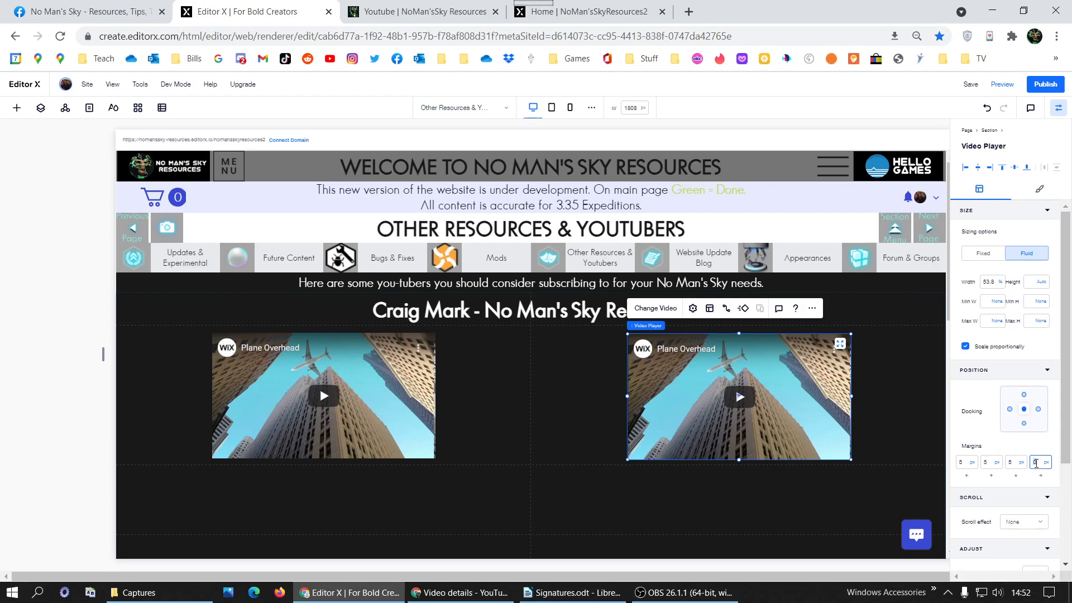
type("5")
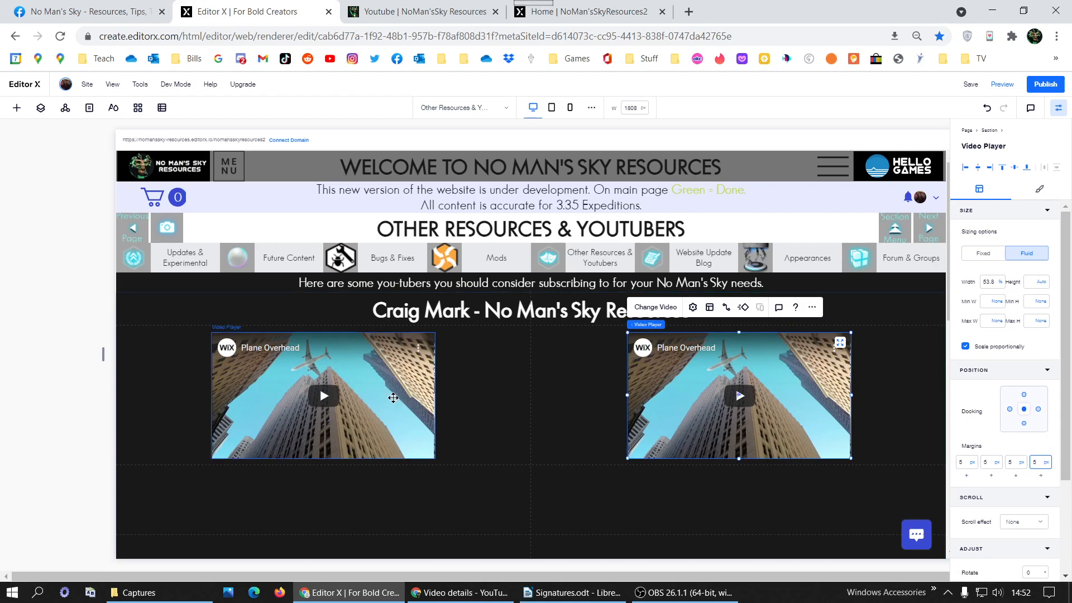
Duplicate both video players together and place the copies in the left and right cells of the fourth row.
right_click(393, 397)
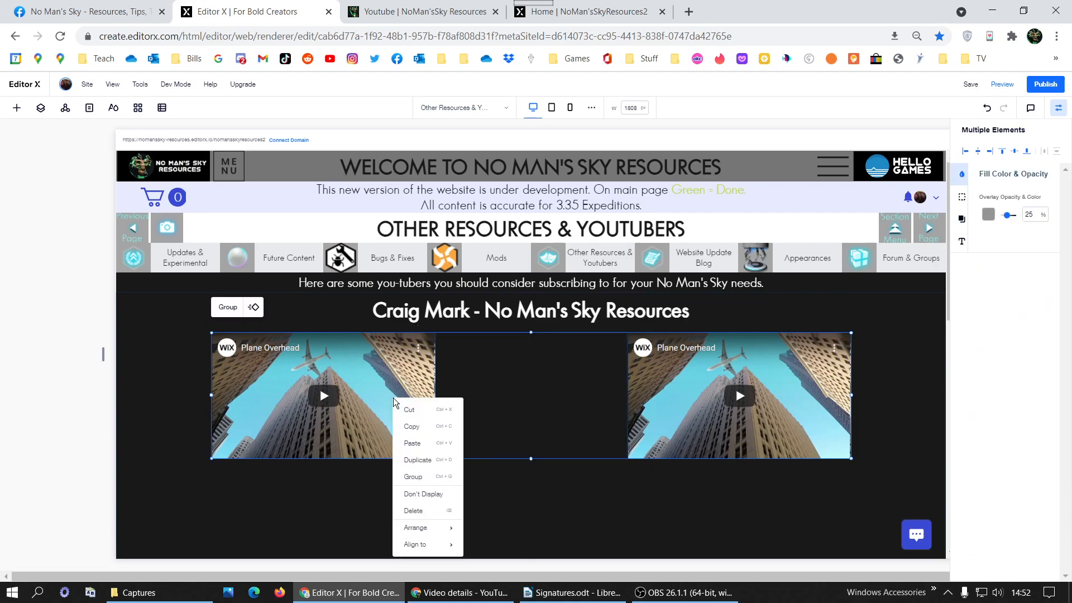
left_click(432, 461)
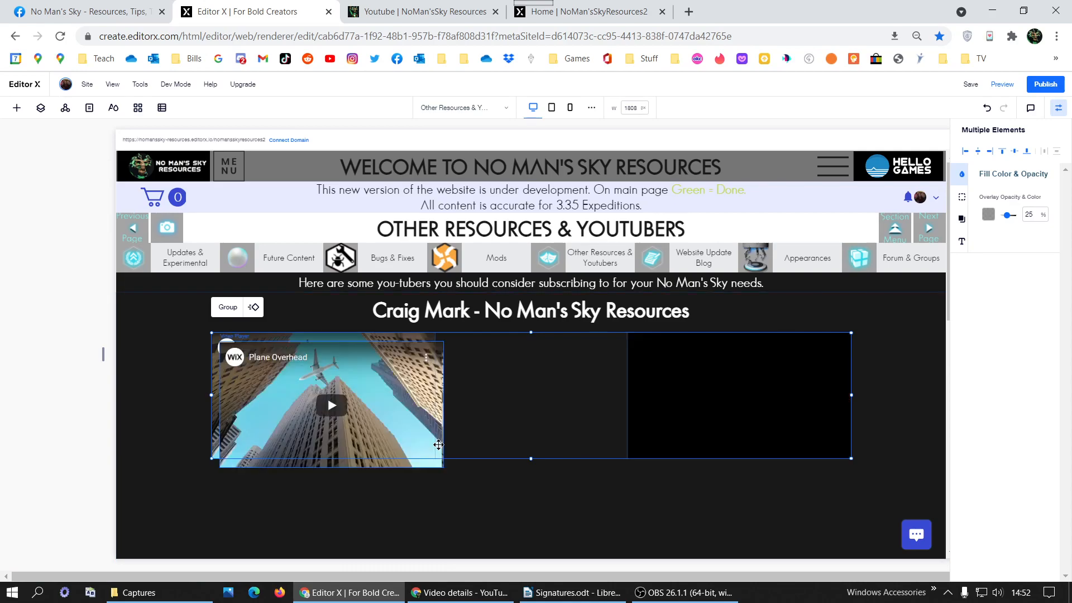
left_click_drag(384, 397, 371, 523)
scroll(364, 475, "down", 3)
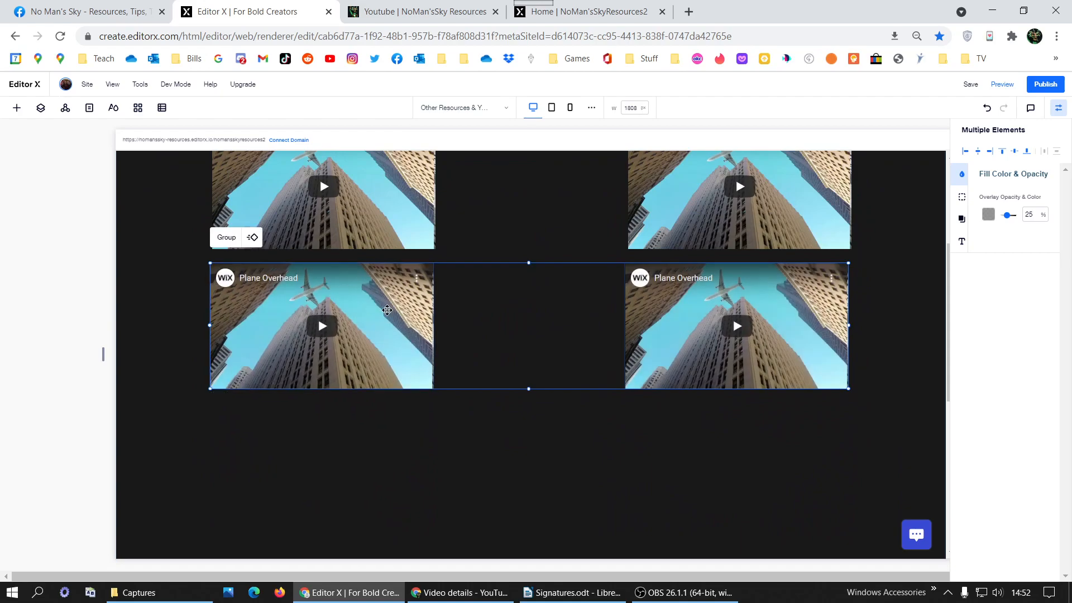
left_click_drag(367, 280, 371, 369)
left_click(501, 336)
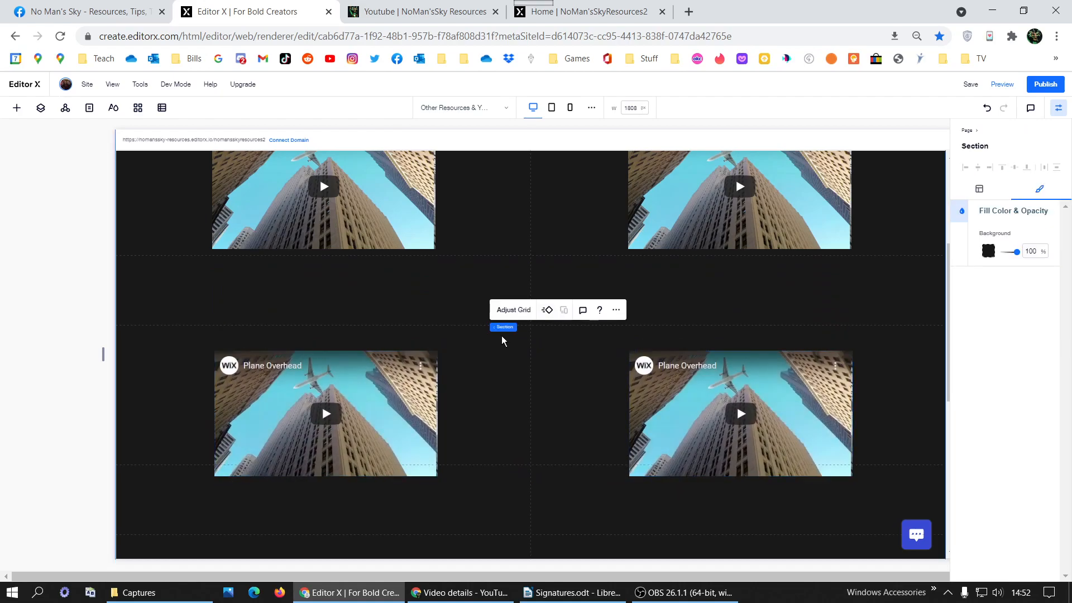
mouse_move(366, 392)
left_mouse_down()
mouse_move(349, 393)
mouse_move(366, 391)
mouse_move(362, 402)
mouse_move(361, 392)
left_mouse_up()
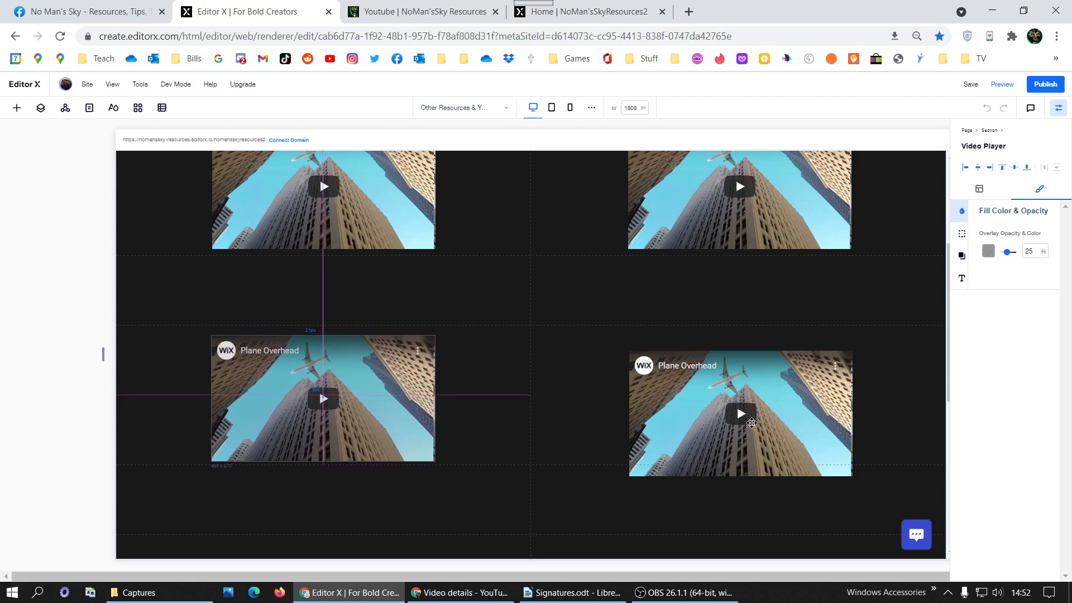
left_click_drag(762, 426, 759, 408)
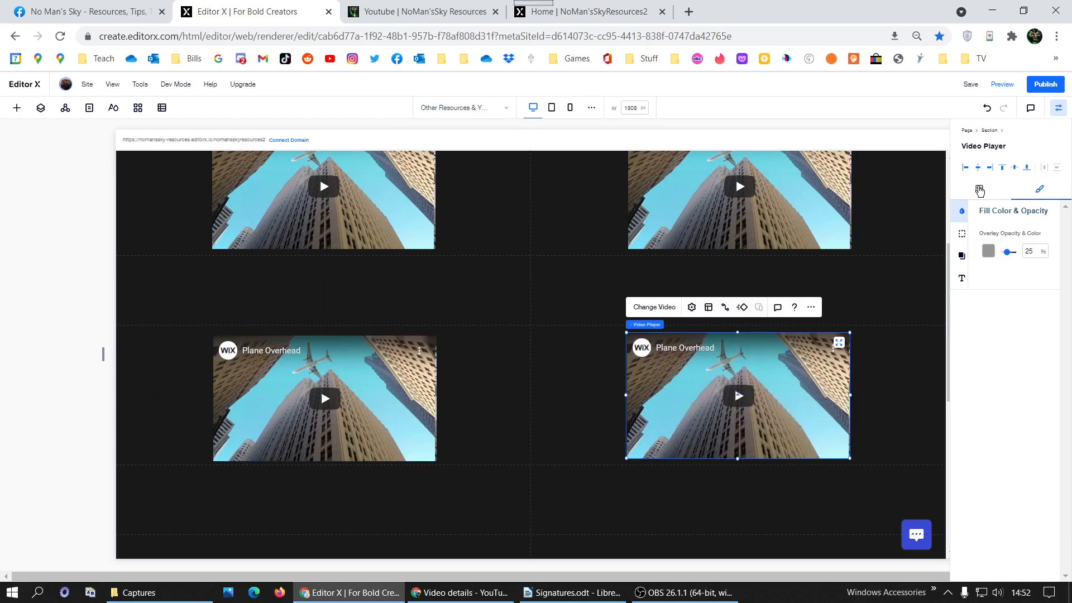
Set the left, top and bottom margins of the fourth row's right video player to 5 px.
left_click(979, 189)
left_click(965, 462)
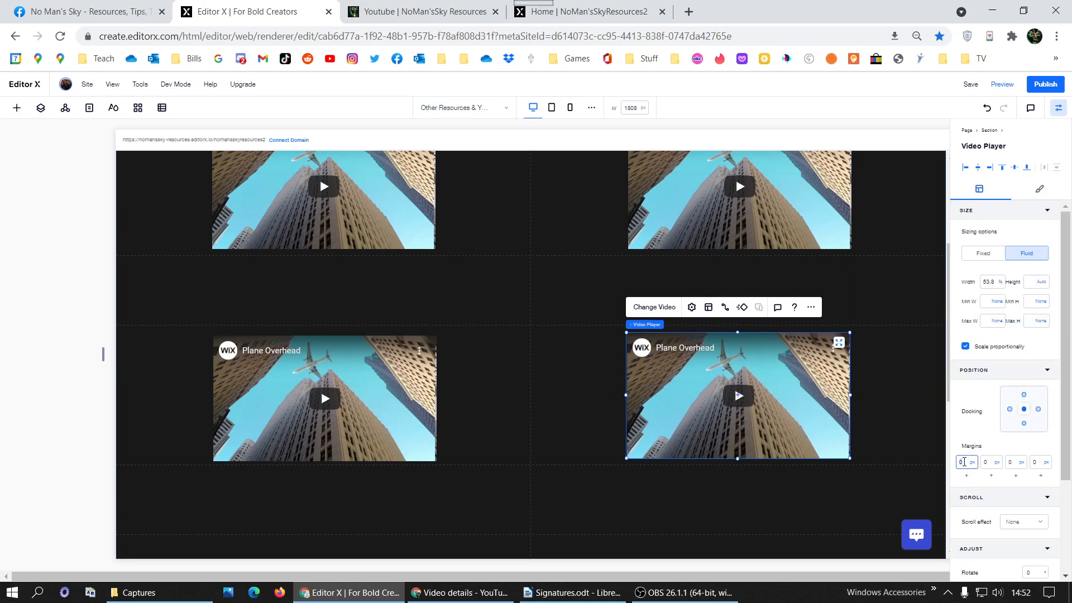
left_click(994, 463)
type("5")
left_click(1010, 462)
left_click(1039, 462)
type("5")
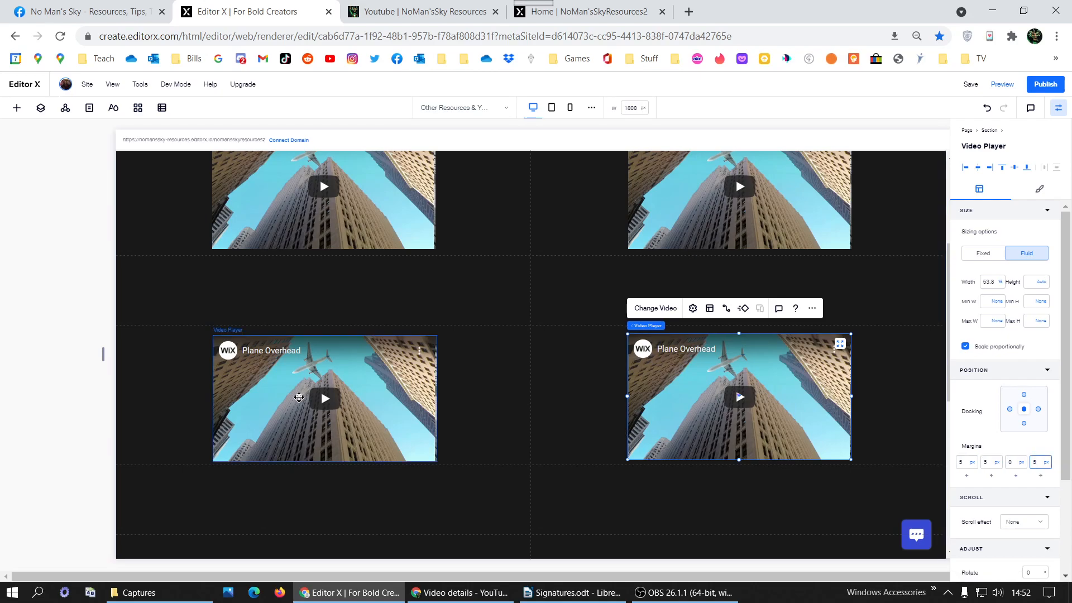
Centre the fourth row's left video player horizontally and vertically in its cell.
left_click(299, 396)
left_click(977, 168)
left_click(1015, 169)
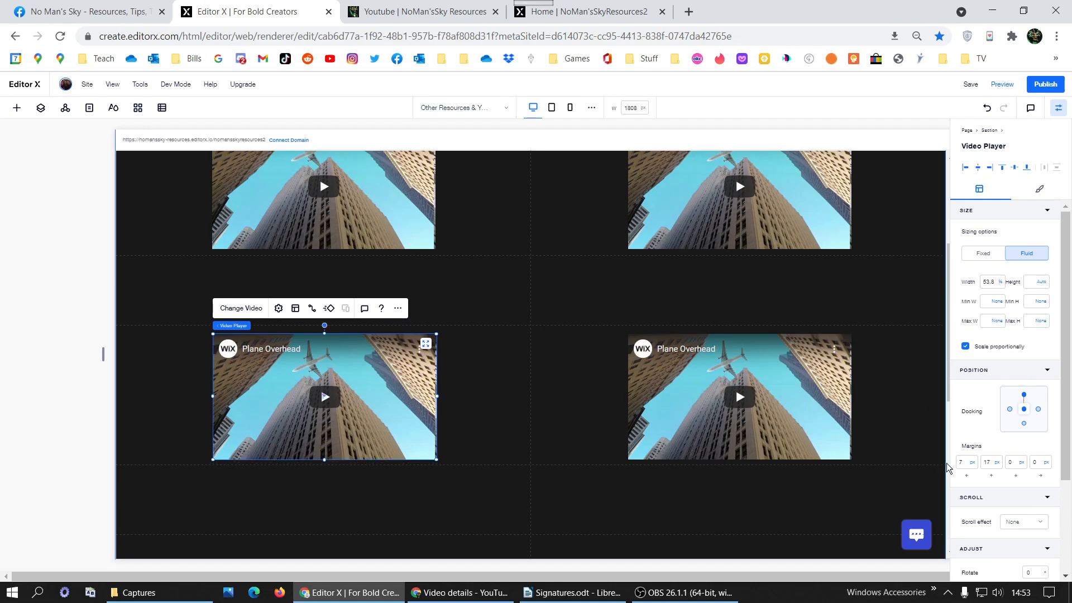
Set the margins of the left video player in the lower visible row to 5 px.
left_click(964, 463)
type("5")
left_click(992, 463)
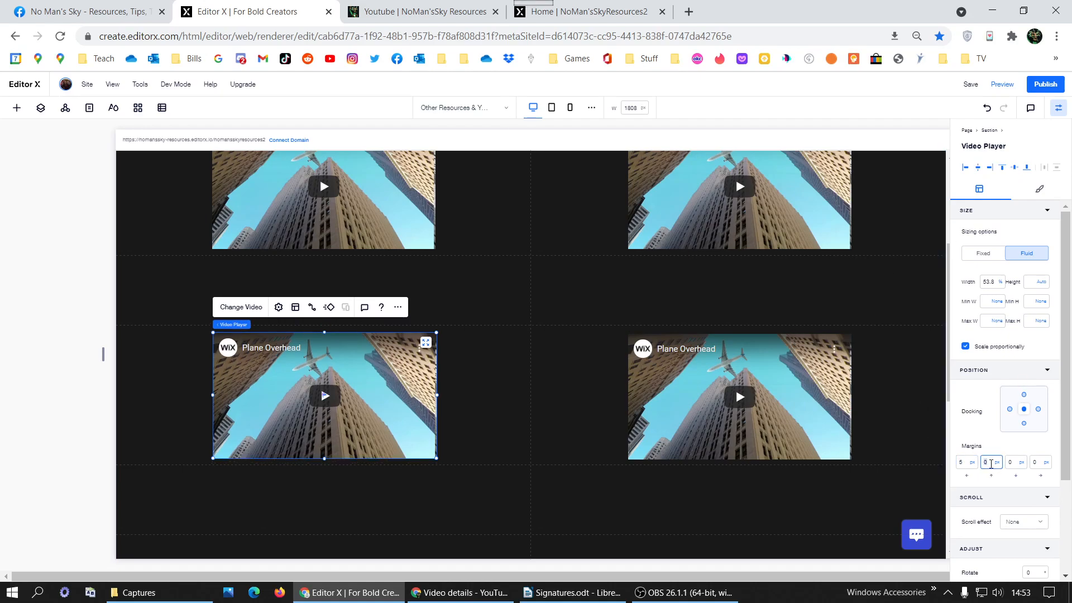
type("5")
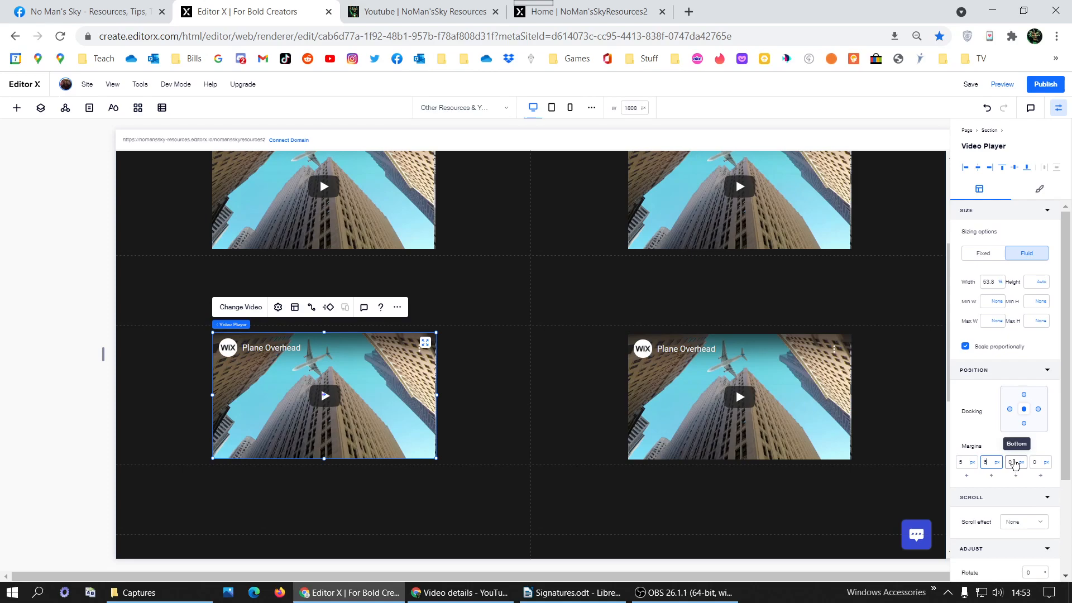
left_click(1015, 463)
left_click(1041, 462)
type("5")
left_click(926, 415)
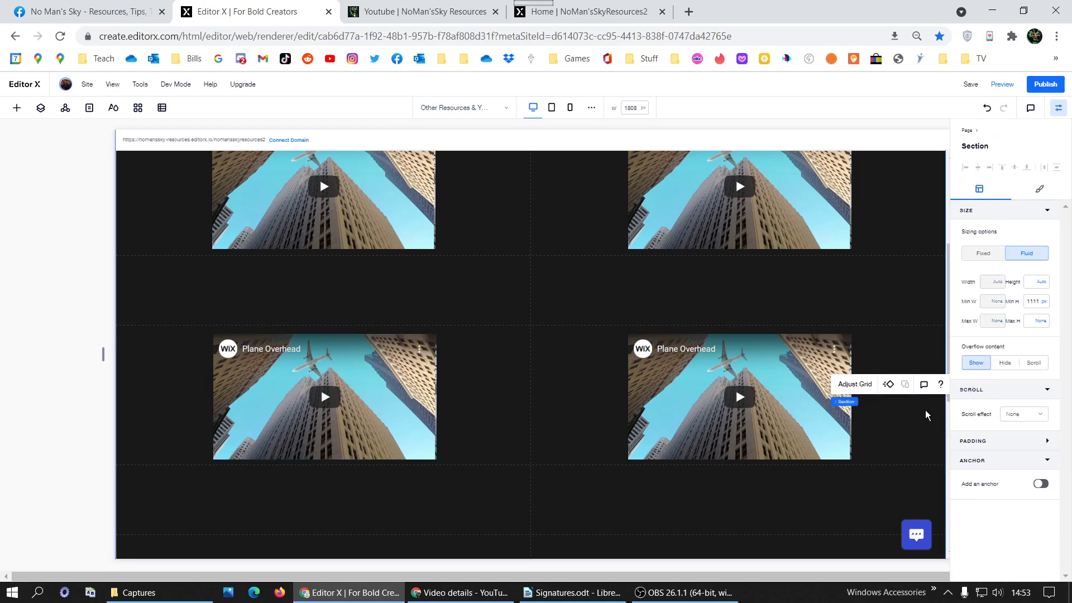
Duplicate the left video player and place the copy in the left cell of the next empty grid row.
scroll(677, 411, "down", 4)
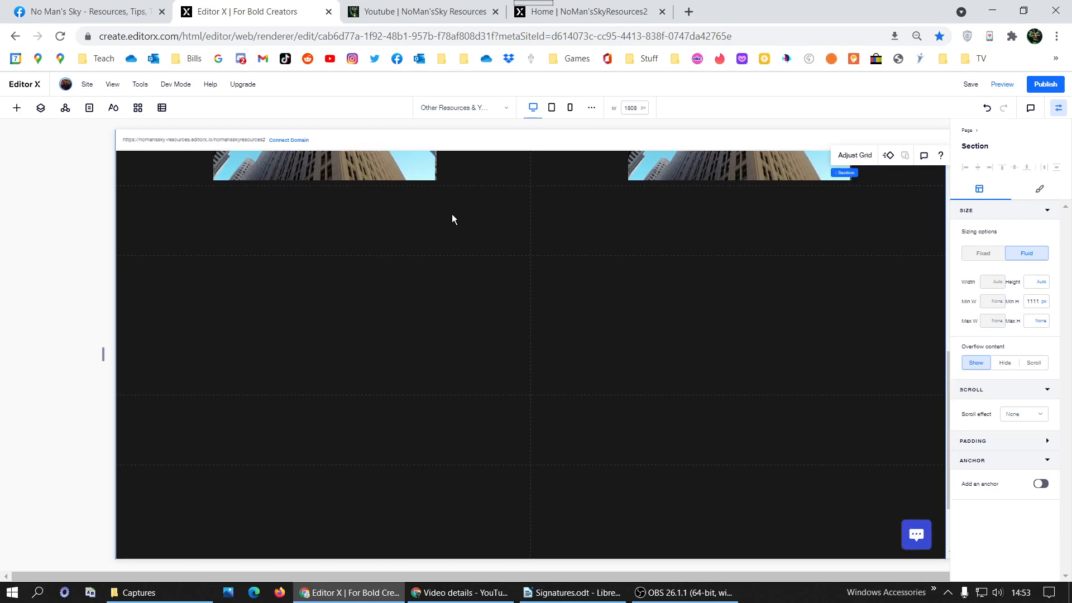
right_click(403, 168)
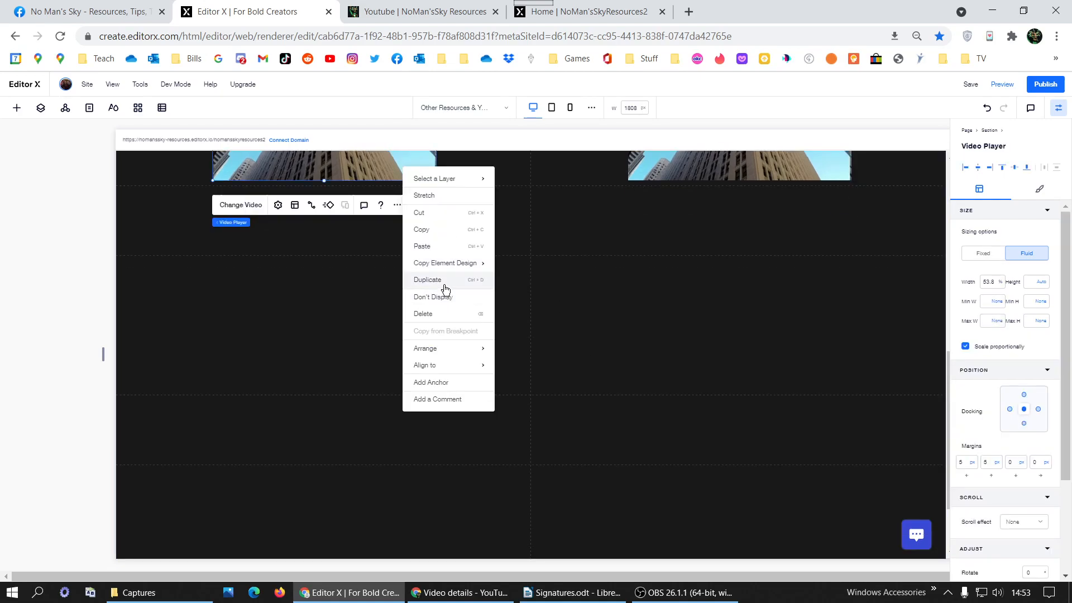
left_click(433, 280)
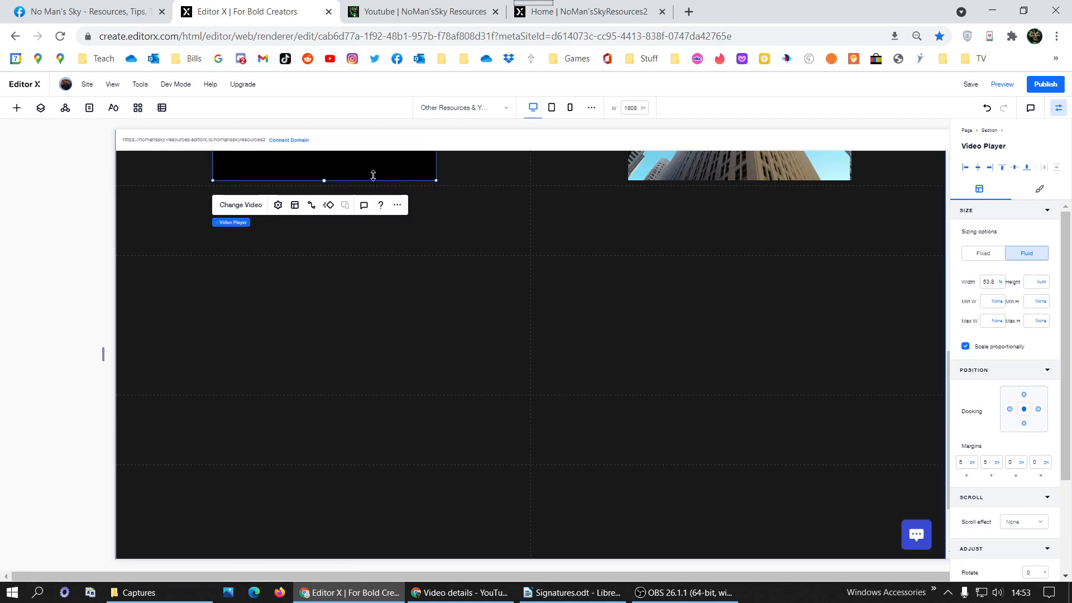
left_click_drag(344, 173, 346, 378)
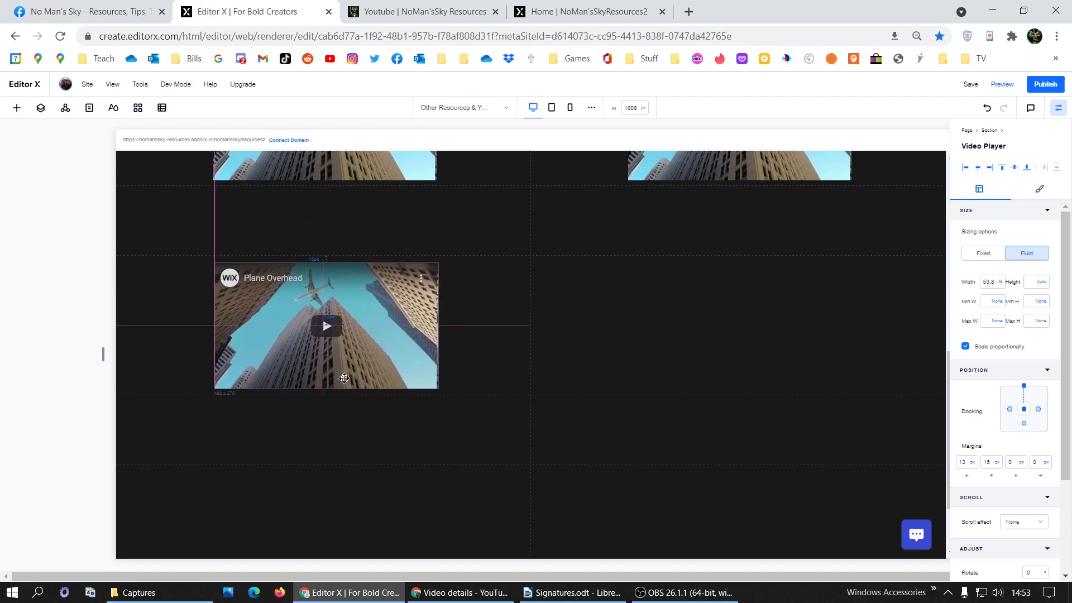
left_click_drag(344, 379, 340, 378)
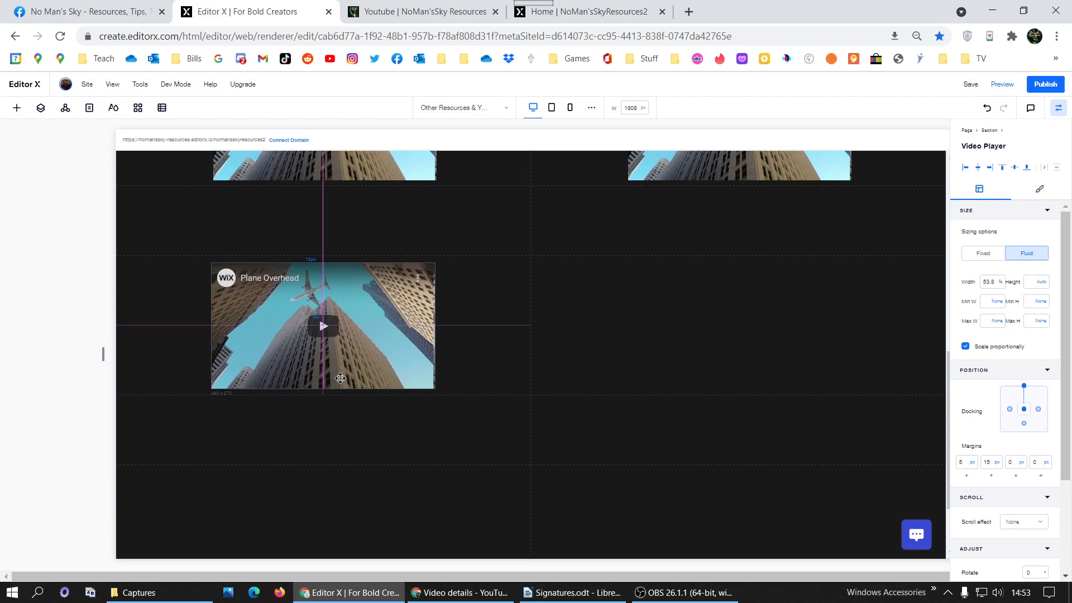
Centre the copied video player vertically in its cell and set all four margins to 5 px.
left_click_drag(1067, 202, 1013, 270)
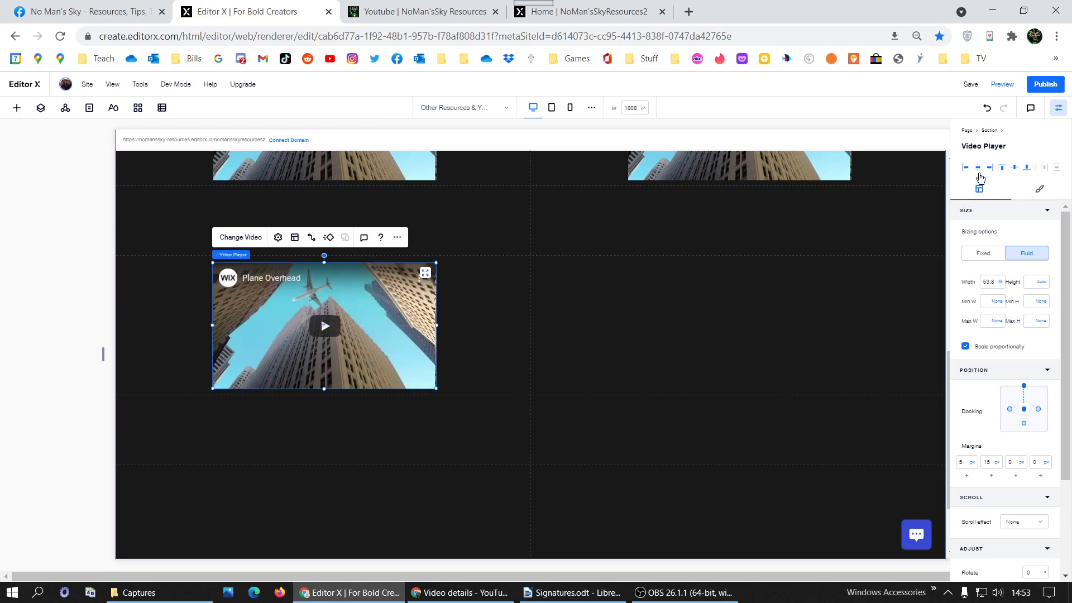
left_click(1024, 409)
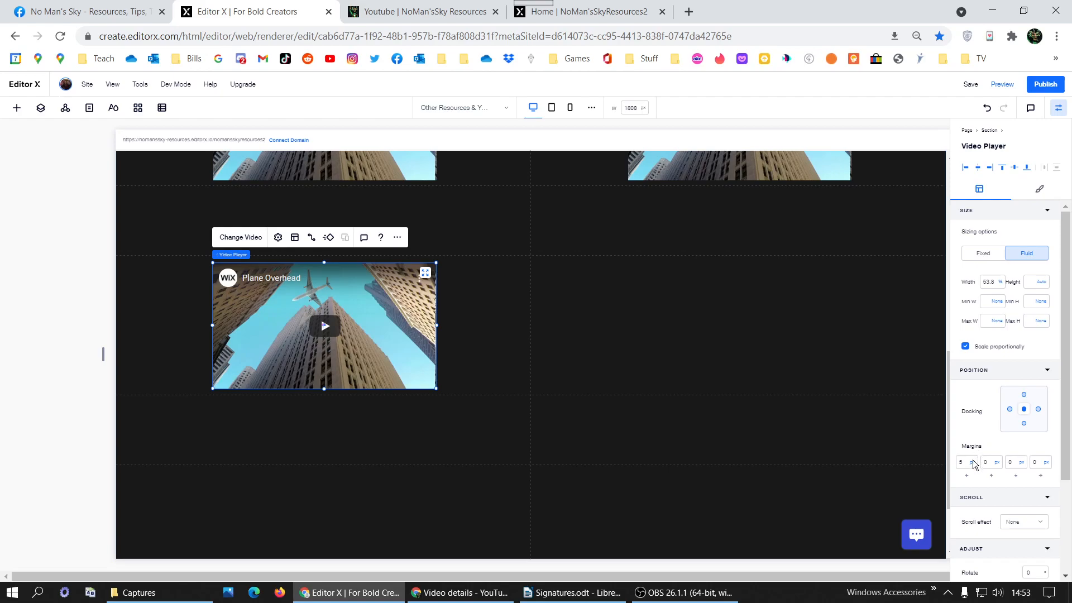
left_click(1017, 462)
type("5")
left_click(1033, 462)
type("5")
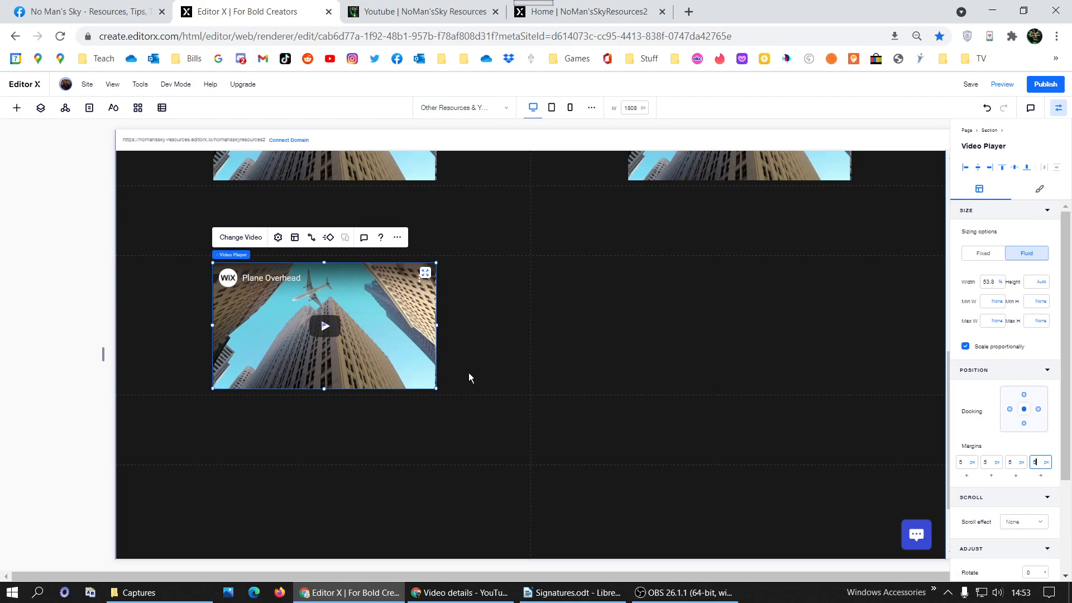
Place a copy of this video player in the right cell of the same row and set all four margins to 5 px.
right_click(374, 350)
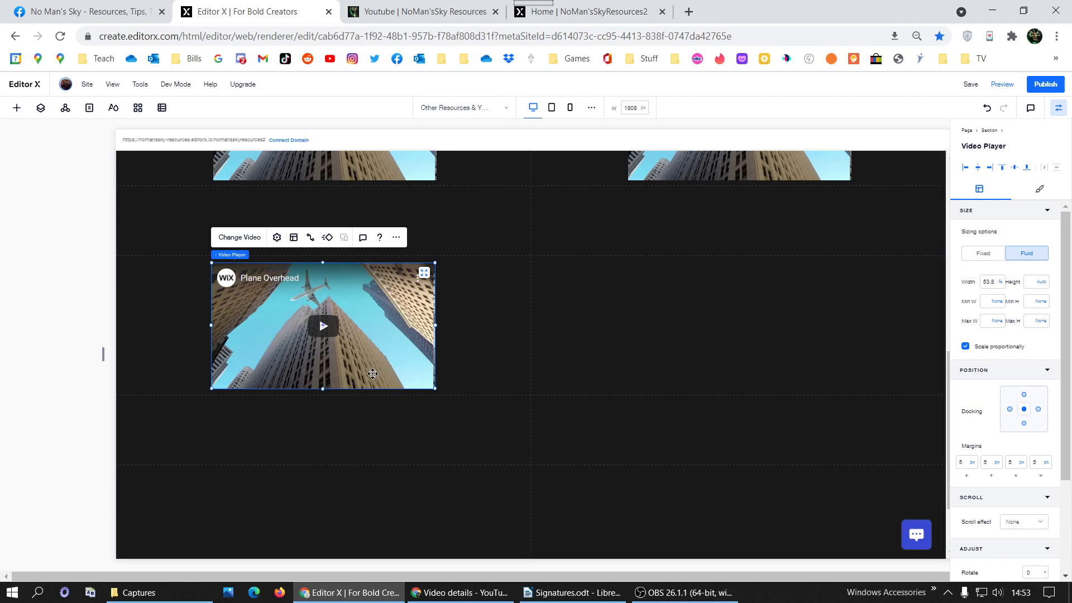
left_click_drag(362, 347, 768, 335)
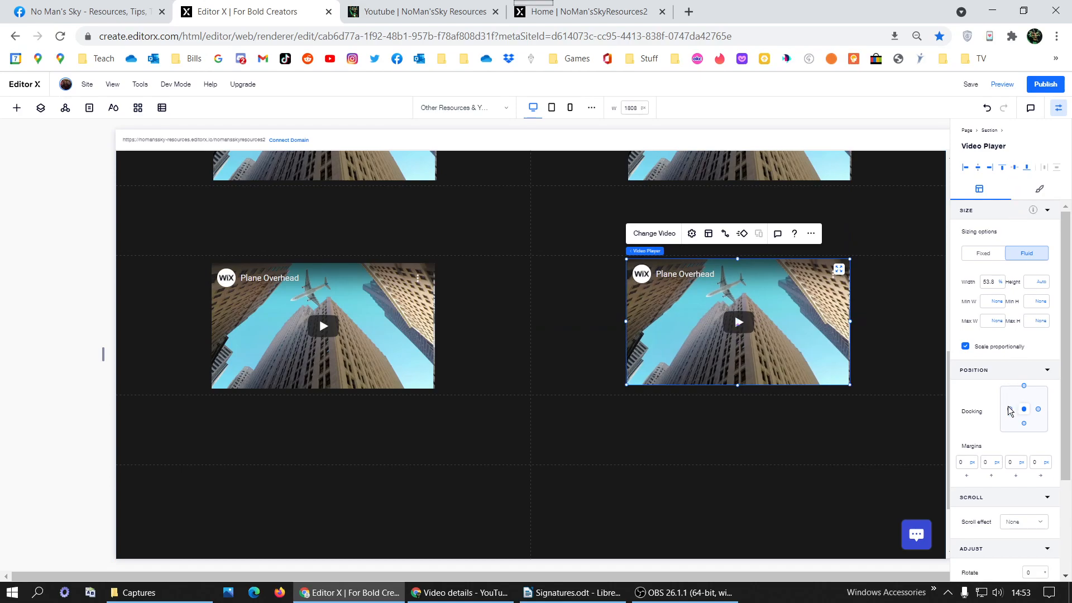
left_click(961, 464)
type("5")
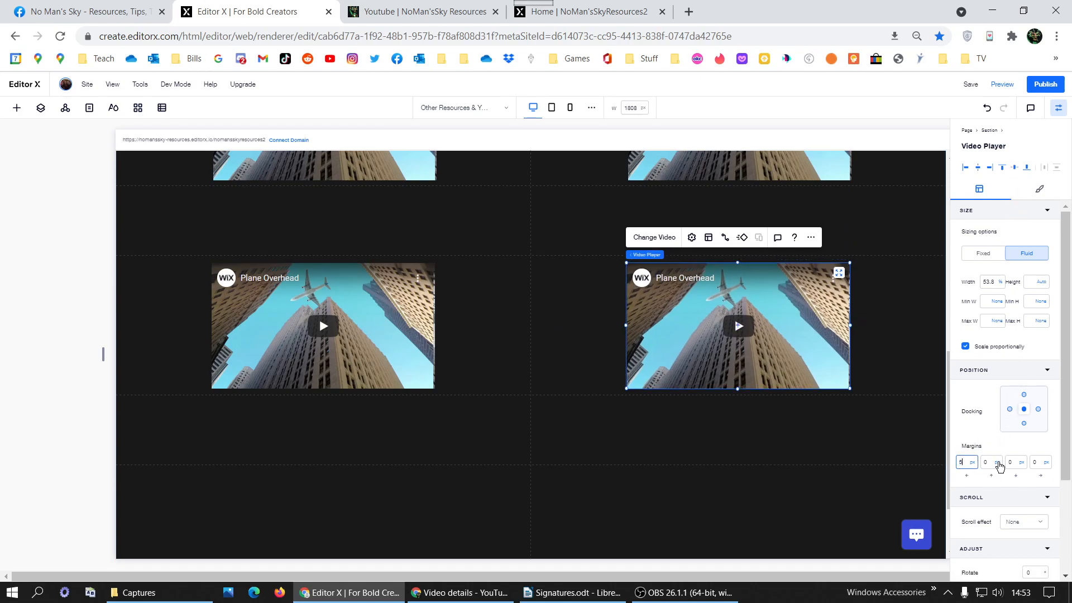
left_click(990, 464)
type("5")
left_click(1015, 463)
type("5")
left_click(1039, 463)
type("5")
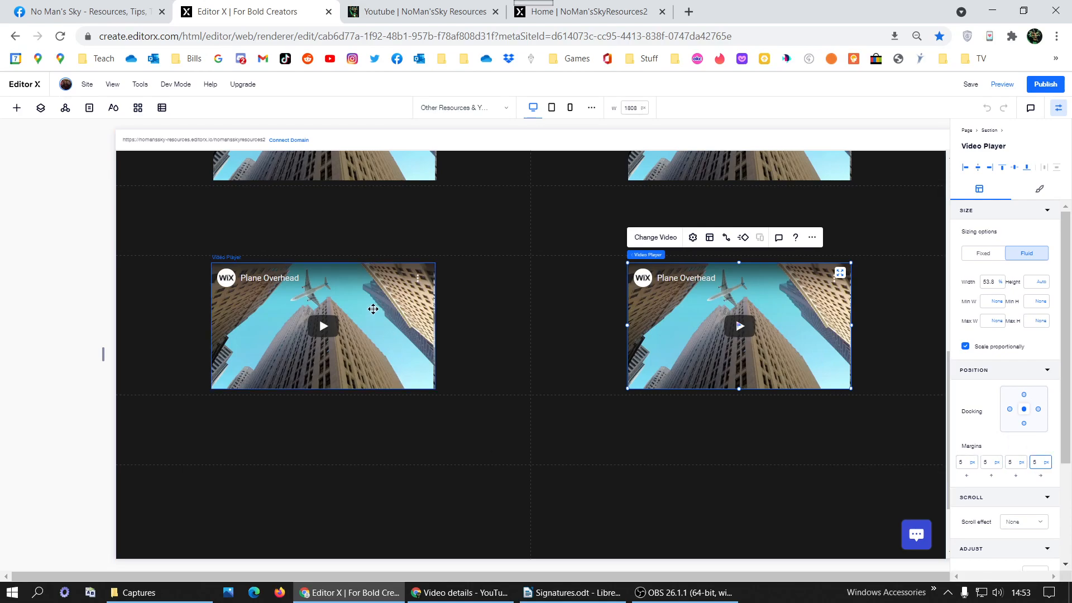
Duplicate both video players of this row together and move the copies below the originals.
left_click(373, 309, "shift")
right_click(373, 309)
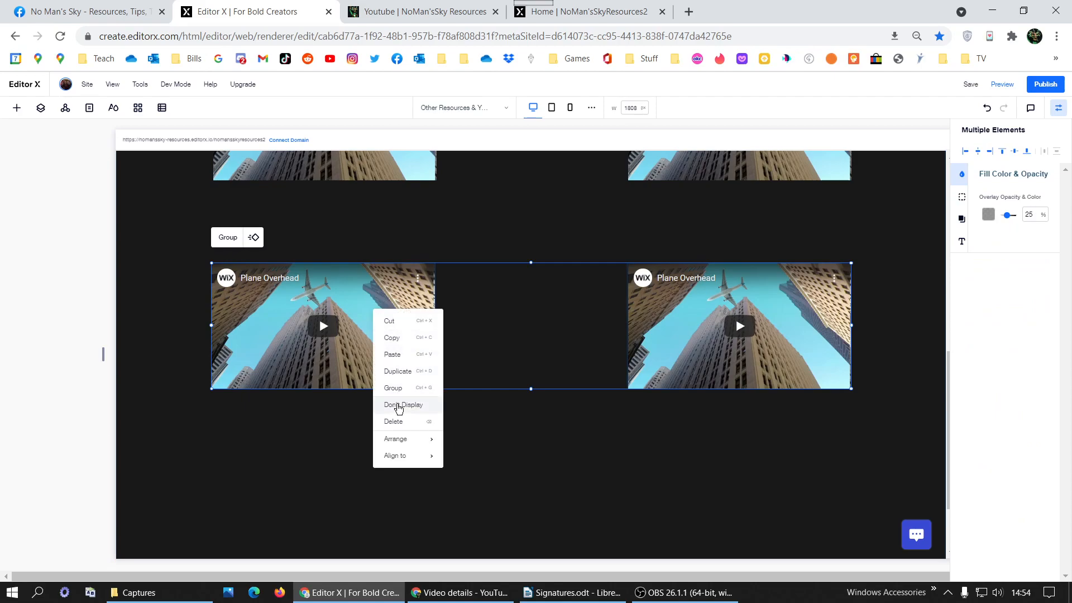
left_click(398, 371)
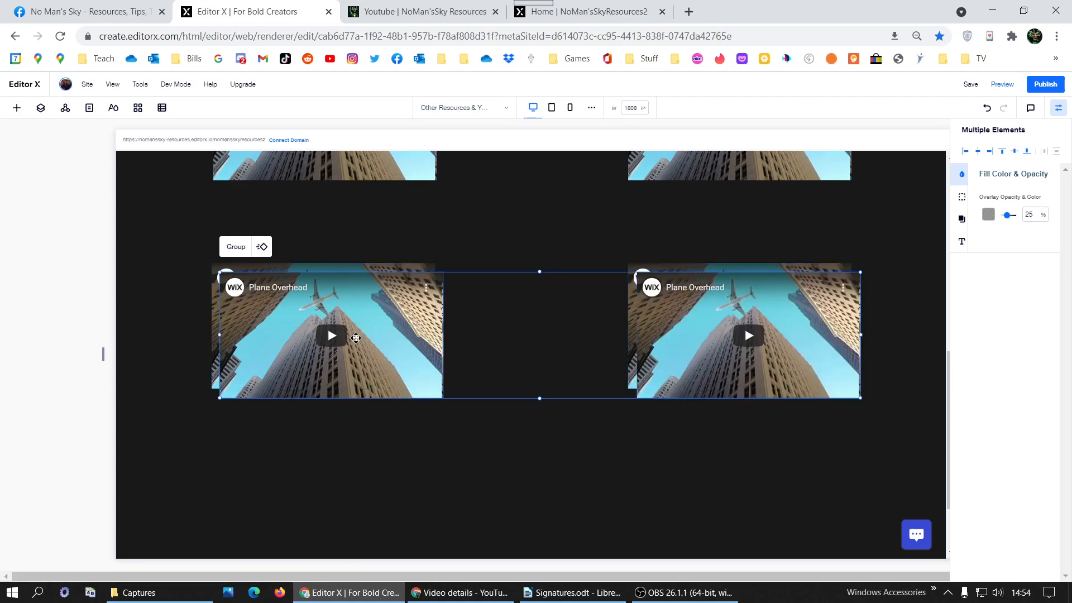
left_click_drag(368, 331, 363, 514)
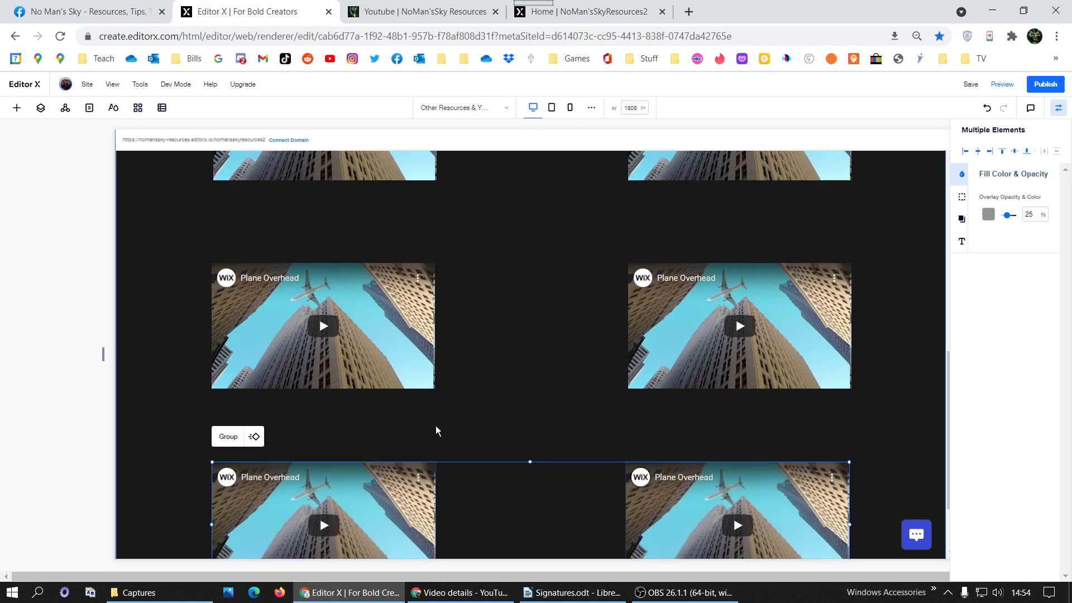
Shift each of the two new video players down individually into its own cell of the last grid row.
scroll(438, 424, "down", 1)
scroll(446, 402, "down", 1)
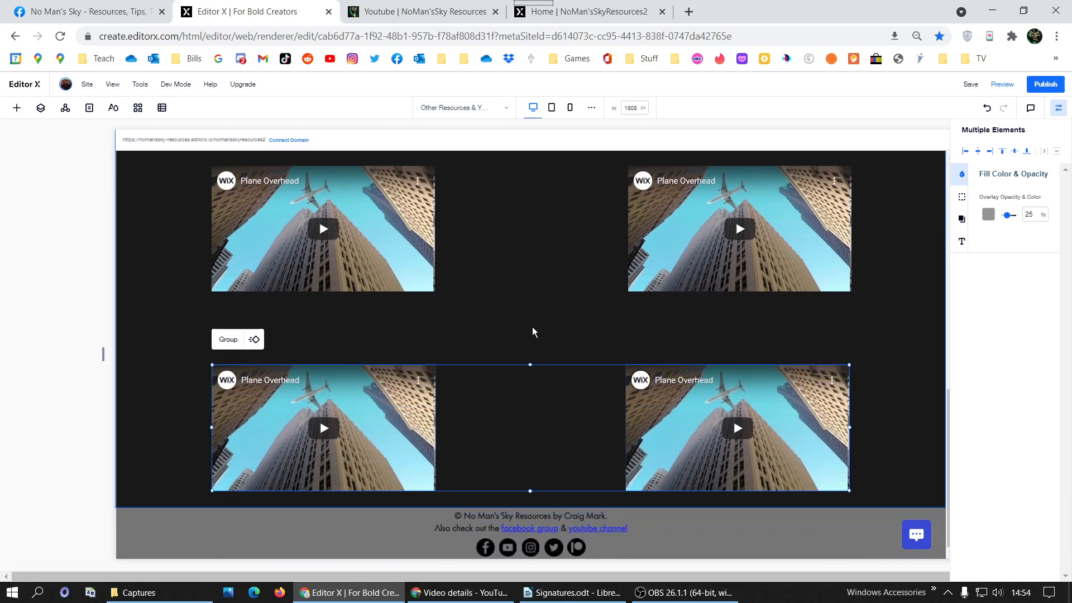
left_click(533, 332)
left_click(384, 390)
left_click_drag(382, 400, 383, 406)
left_click(710, 403)
left_click_drag(712, 405, 714, 411)
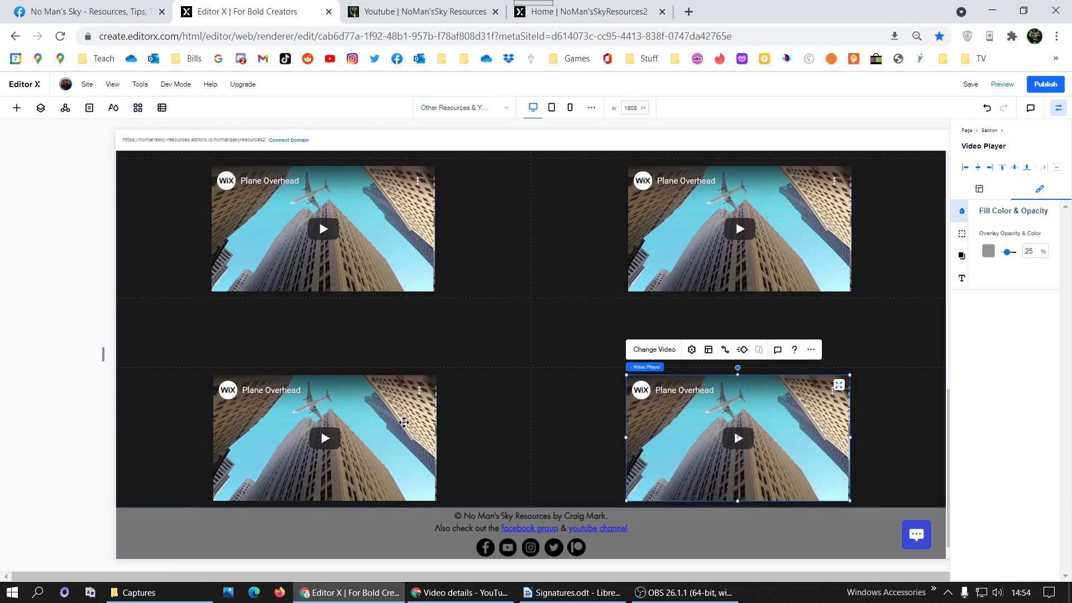
Centre the left video player of the last row vertically and set its margins to 5 px.
left_click(405, 428)
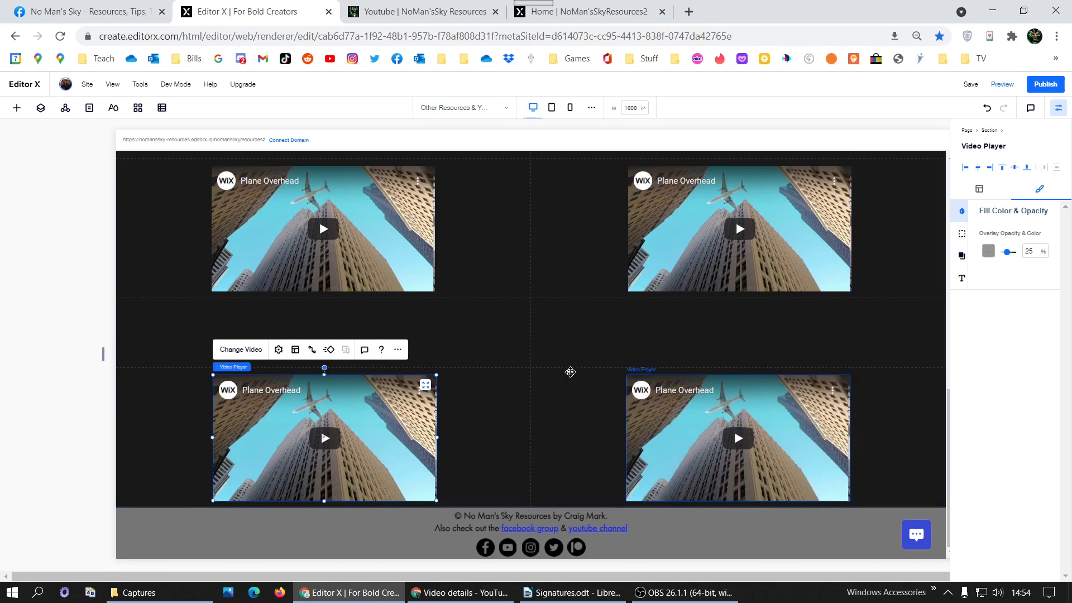
left_click(1015, 170)
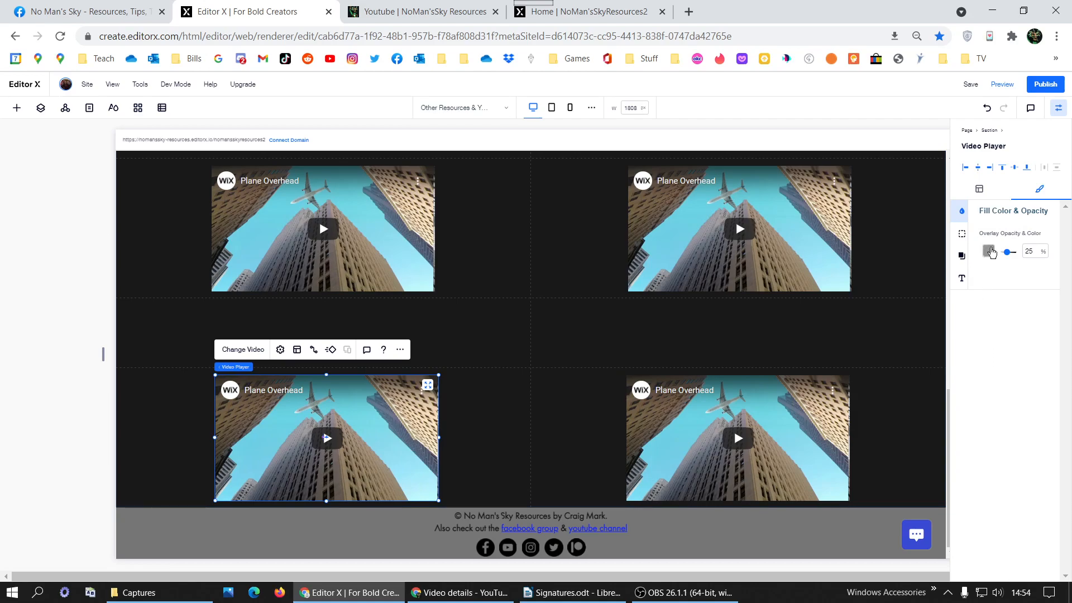
left_click(979, 189)
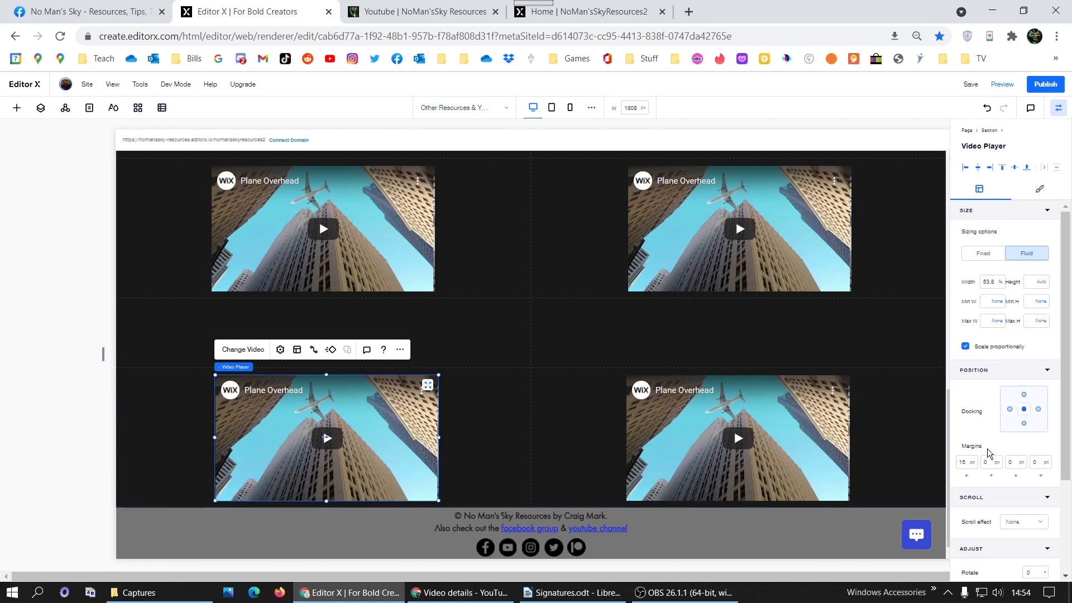
left_click(963, 463)
type("5")
left_click(998, 467)
type("5")
key("Tab")
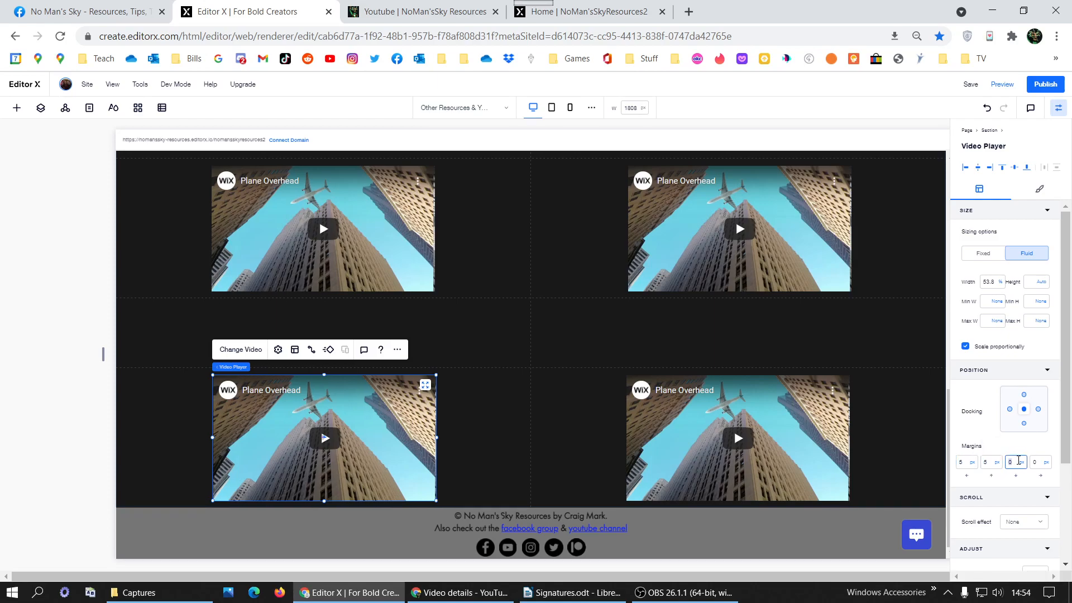
type("5")
left_click(1036, 463)
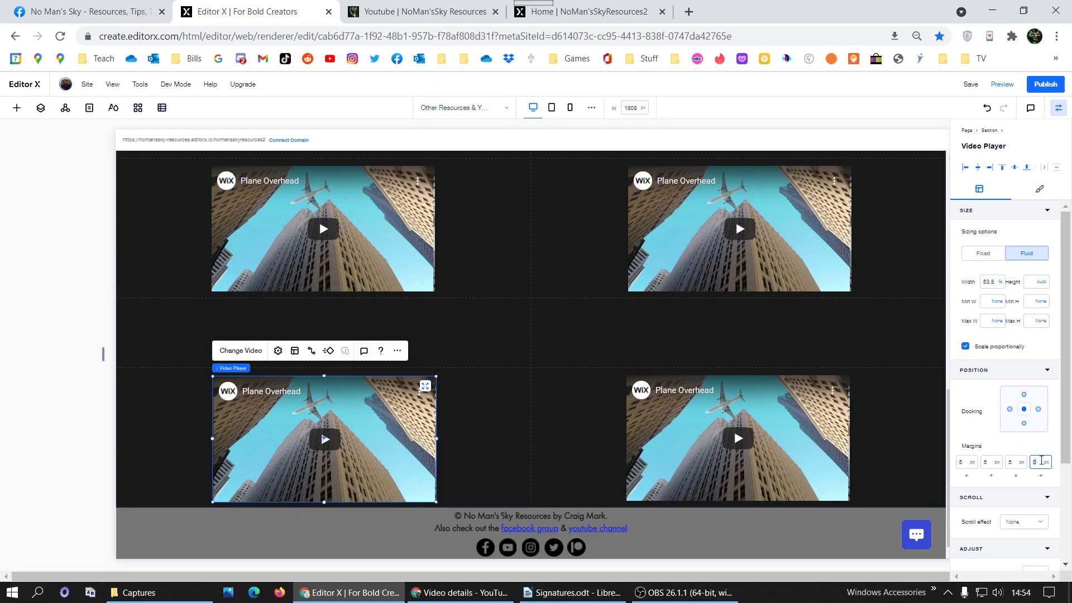
type("5")
Centre the right video player of the last row vertically and set its margins to 5 px.
left_click(828, 450)
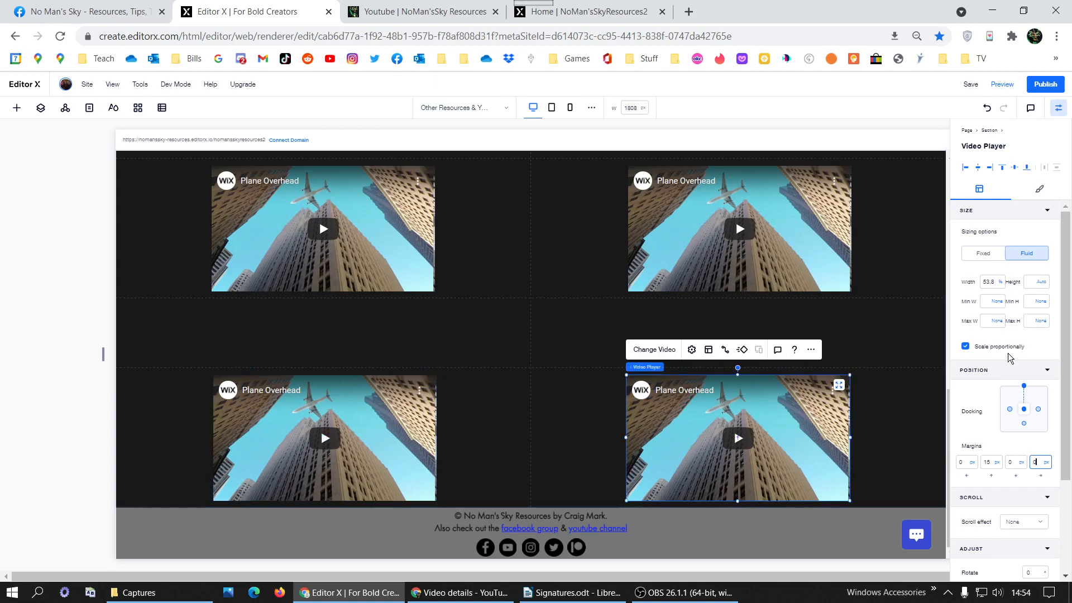
left_click(1015, 168)
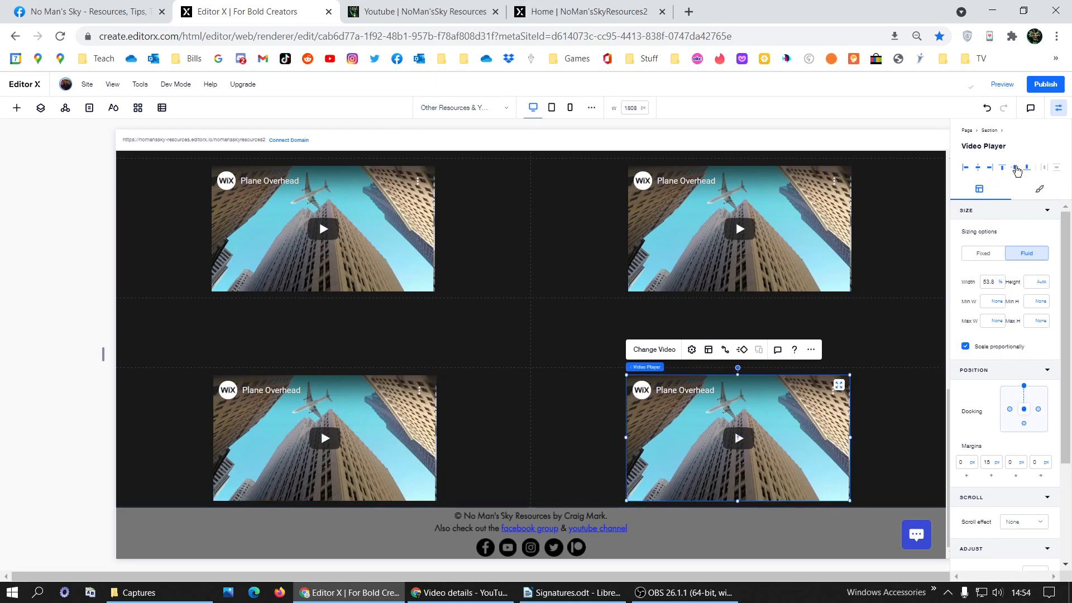
left_click(962, 465)
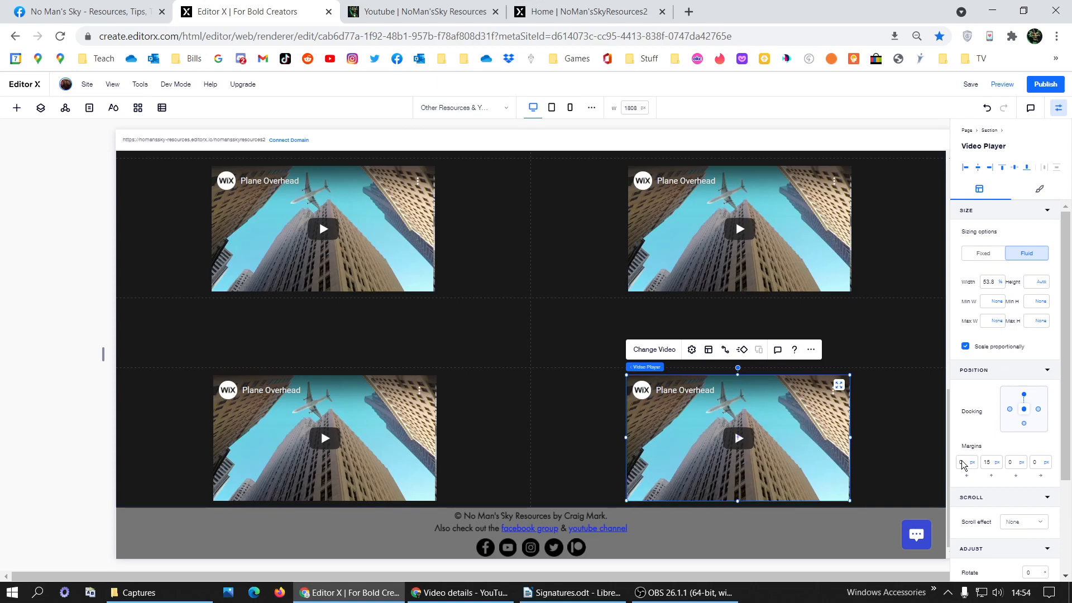
type("5")
left_click(986, 464)
type("5")
left_click(1010, 463)
left_click(1036, 462)
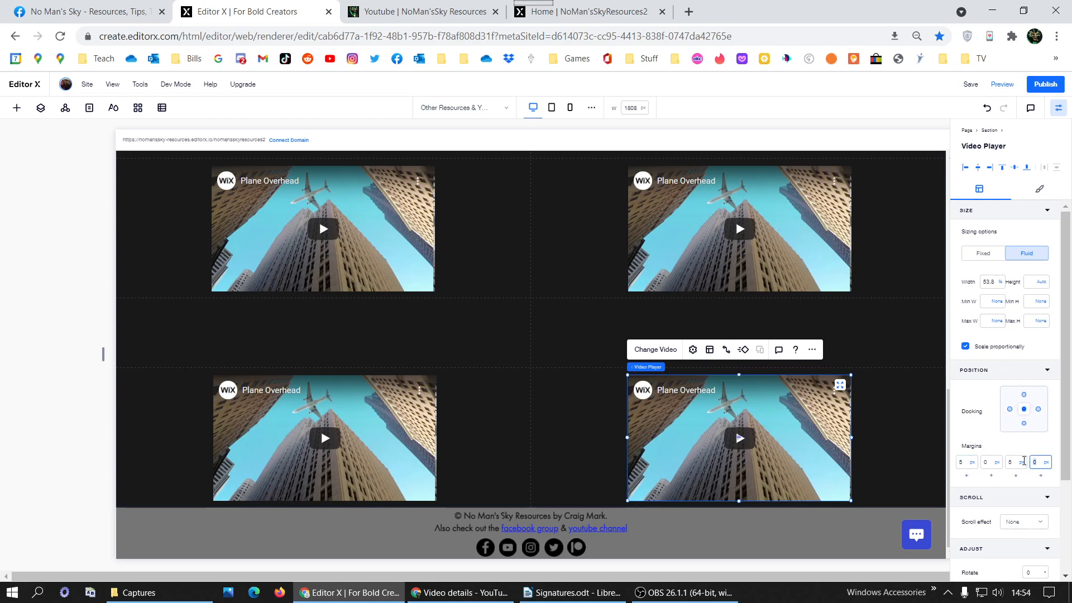
type("5")
left_click(987, 463)
type("5")
left_click(1011, 465)
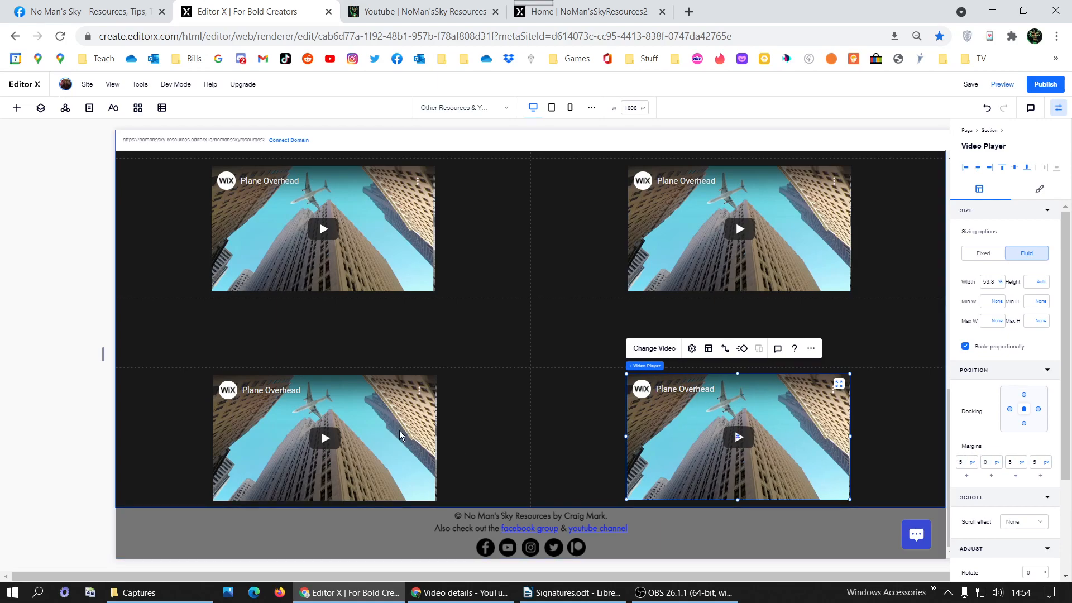
Set the right margin to 5 px for the last row's left video player and the right one a row above.
left_click(432, 443)
left_click(1037, 461)
type("5")
key("Return")
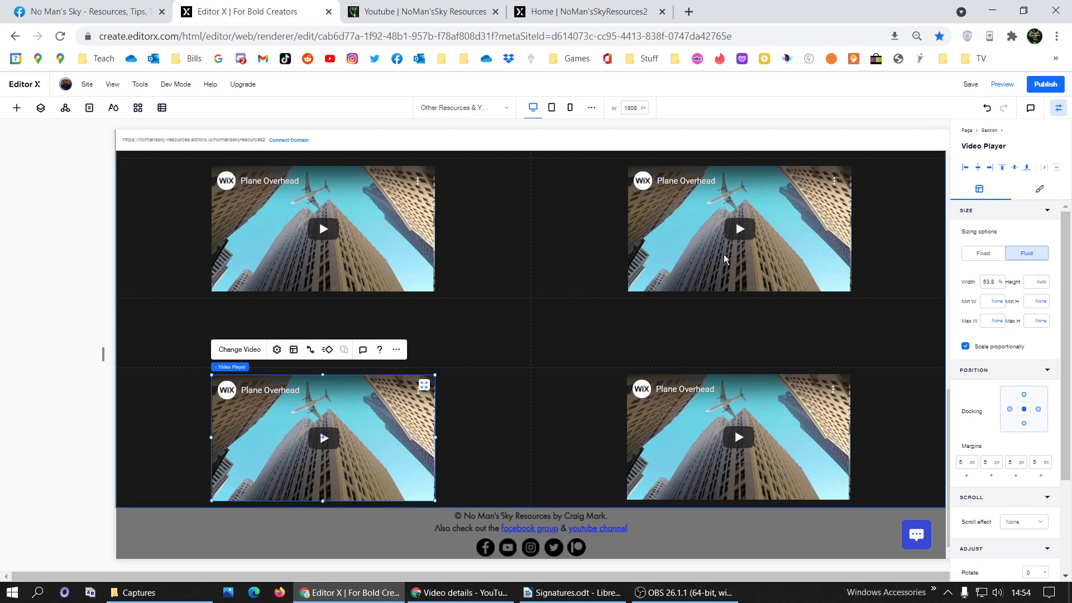
left_click(810, 282)
left_click(1036, 463)
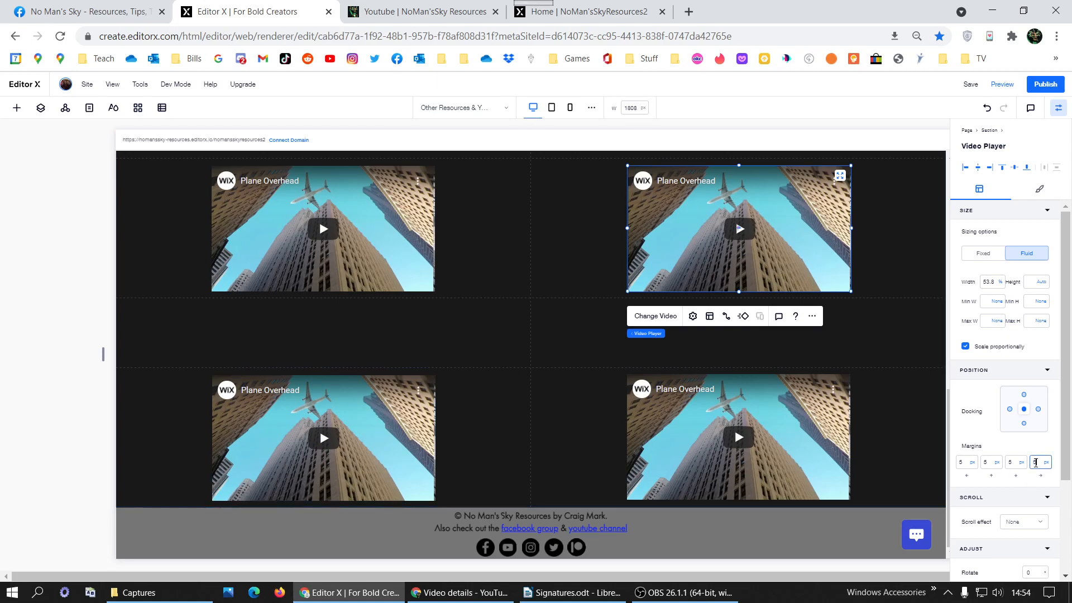
left_click(406, 248)
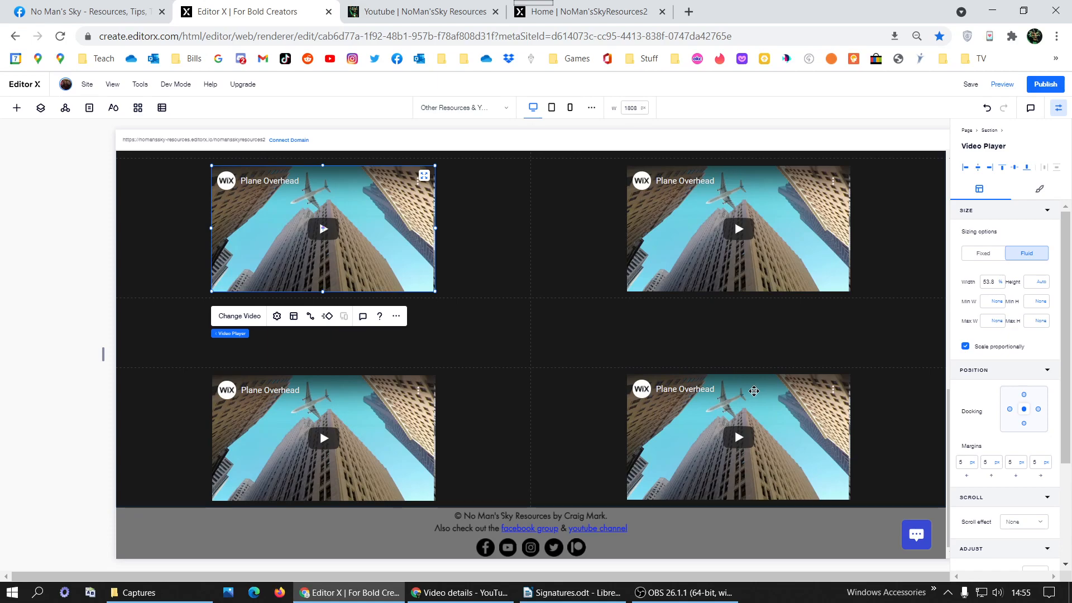
Set the bottom and right margins to 5 px for the right video player in the third-to-last row.
scroll(798, 377, "up", 3)
left_click(760, 278)
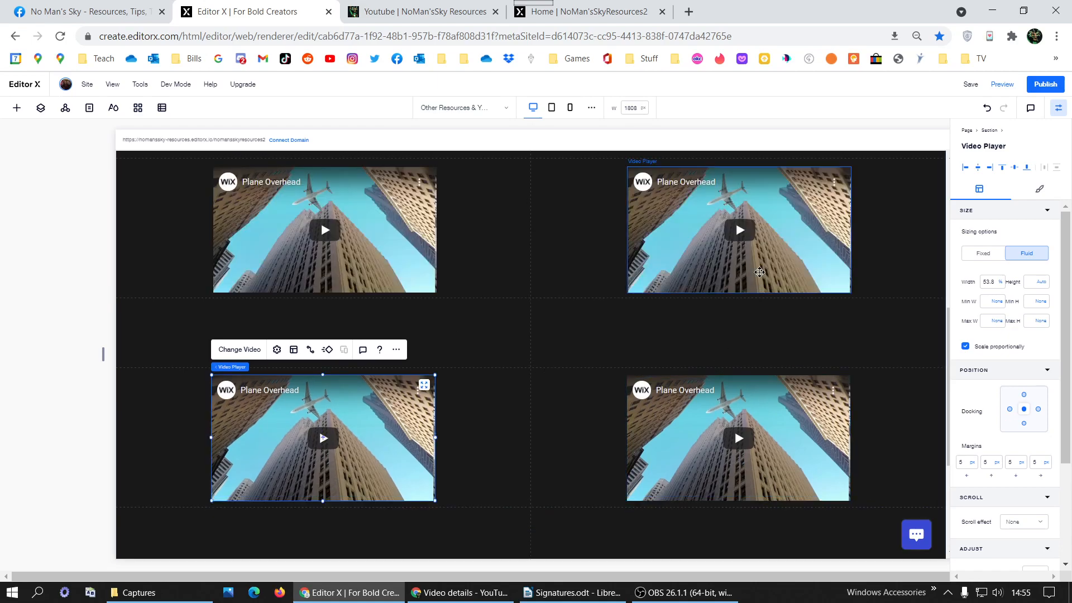
left_click(1015, 463)
type("5")
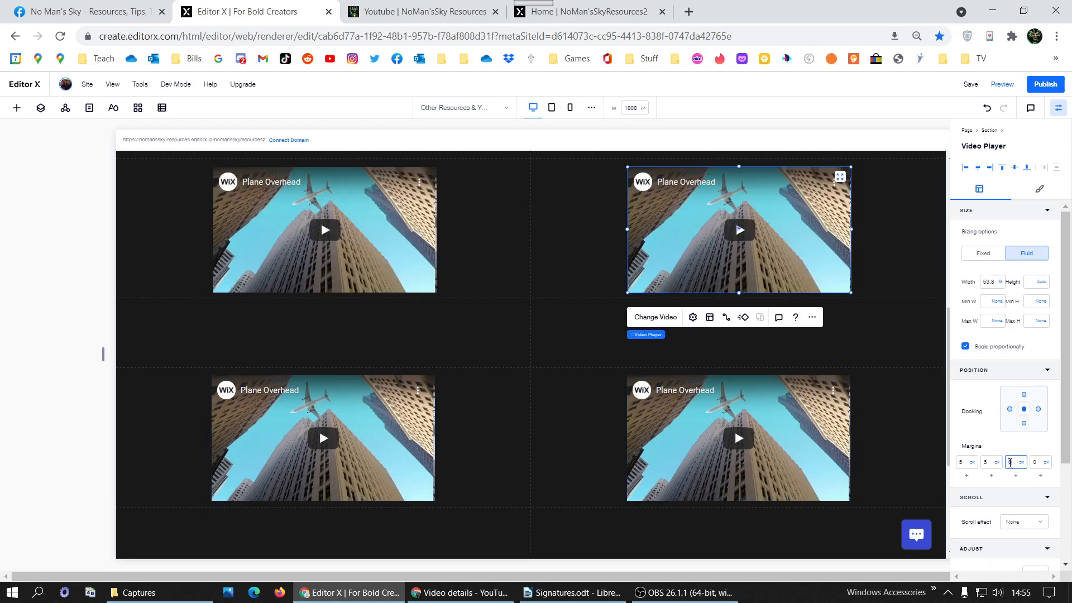
left_click(1043, 464)
type("5")
key("Return")
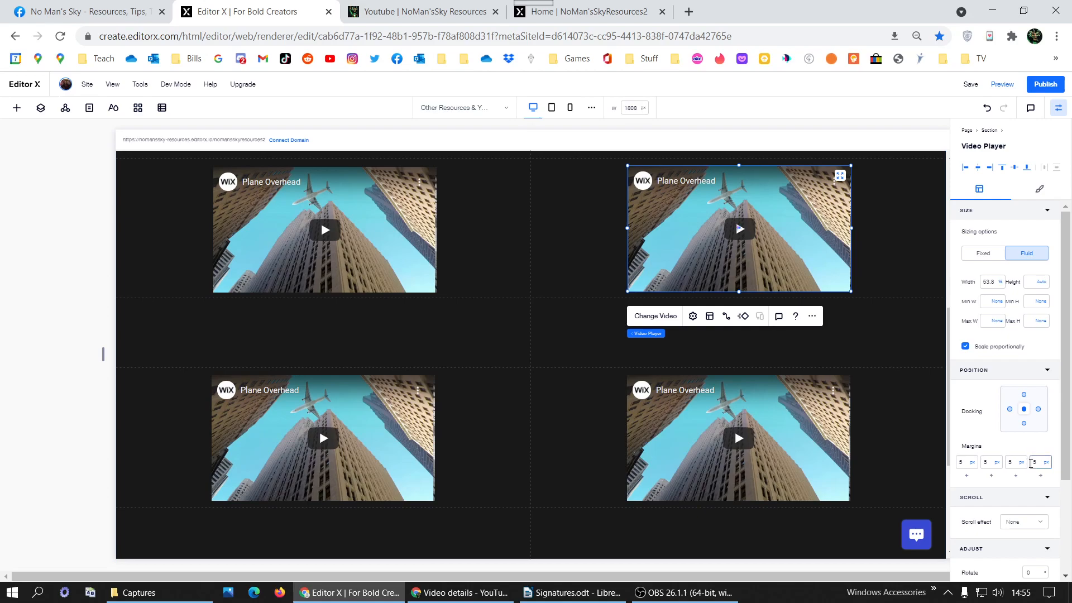
Set the bottom and right margins to 5 px for the left video player in the third-to-last row.
left_click(319, 231)
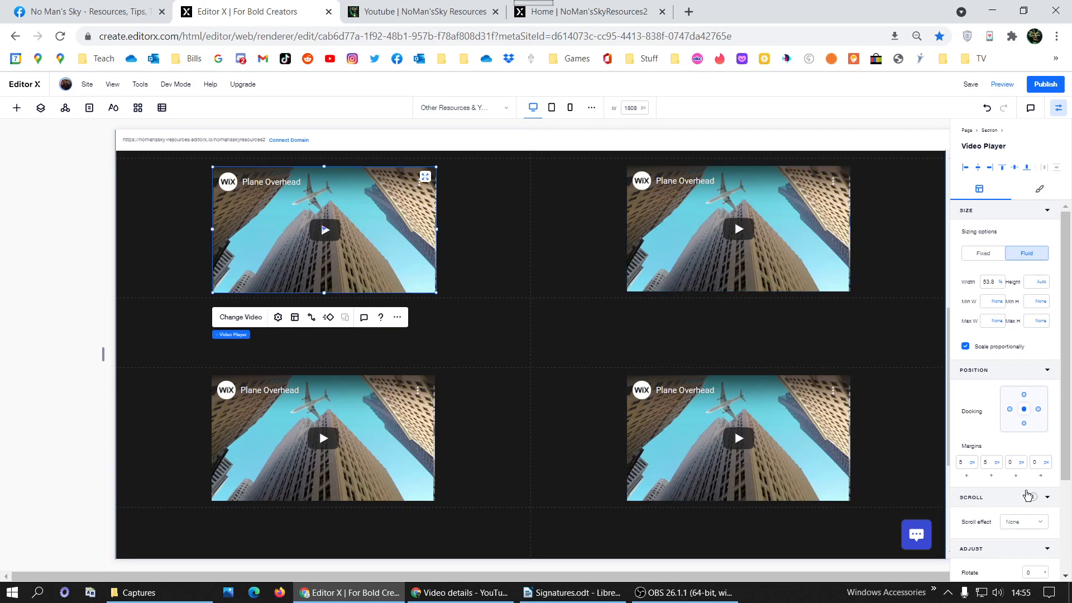
left_click(1015, 463)
type("5")
left_click(1039, 463)
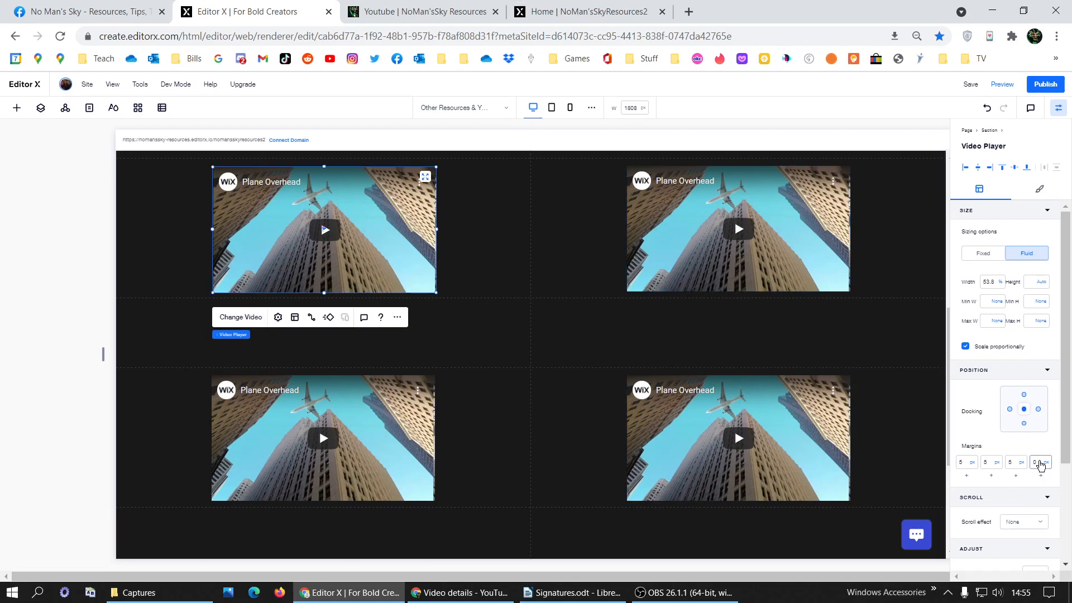
type("5")
key("Return")
Set the right margin to 5 px for the right video player in the first video row.
scroll(813, 395, "up", 2)
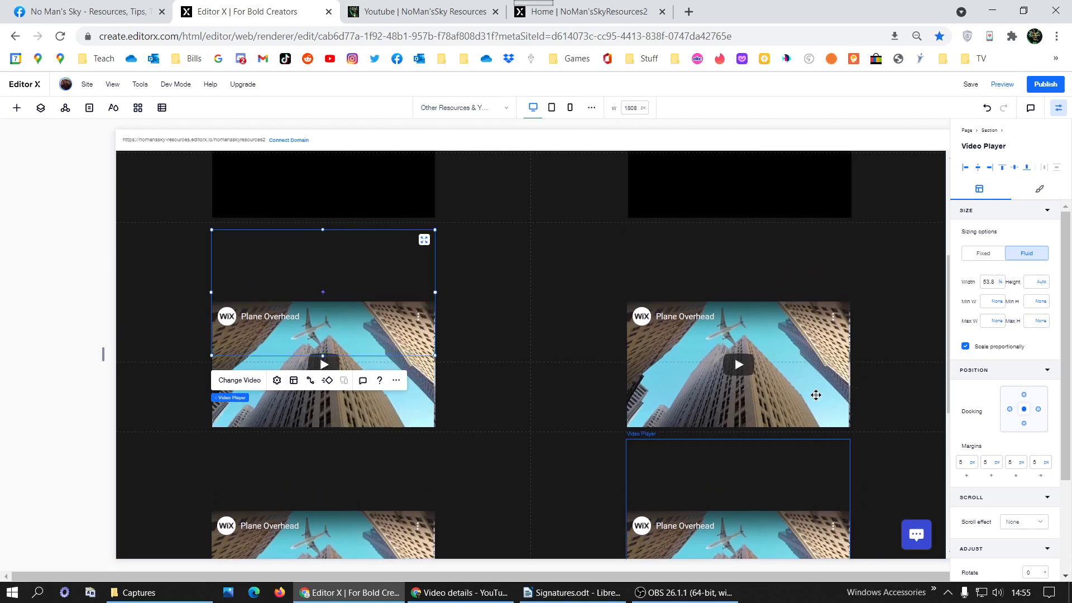
left_click(420, 530)
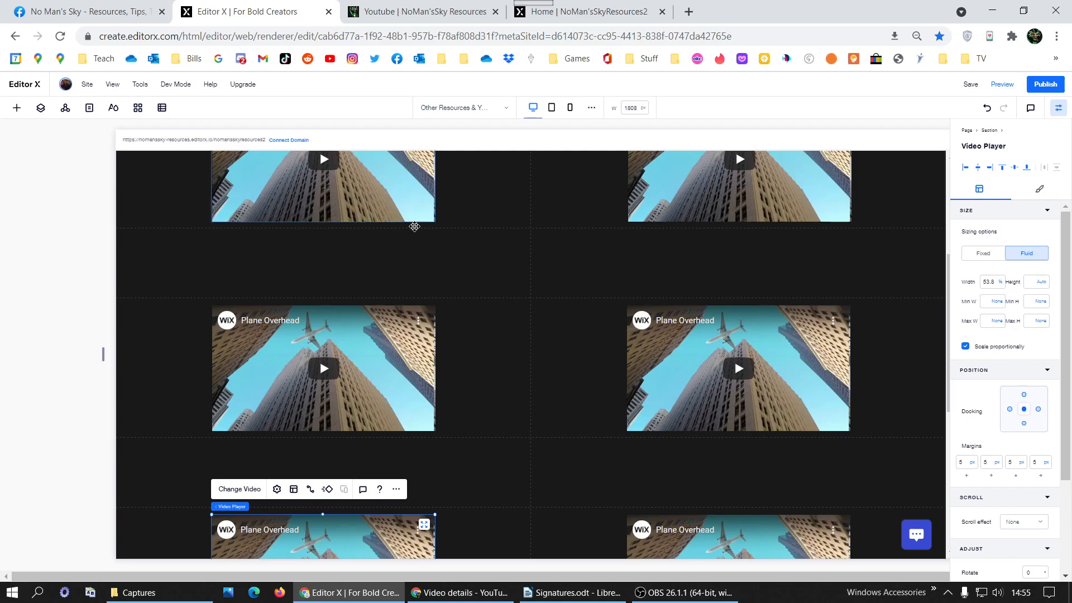
left_click(414, 225)
left_click(725, 201)
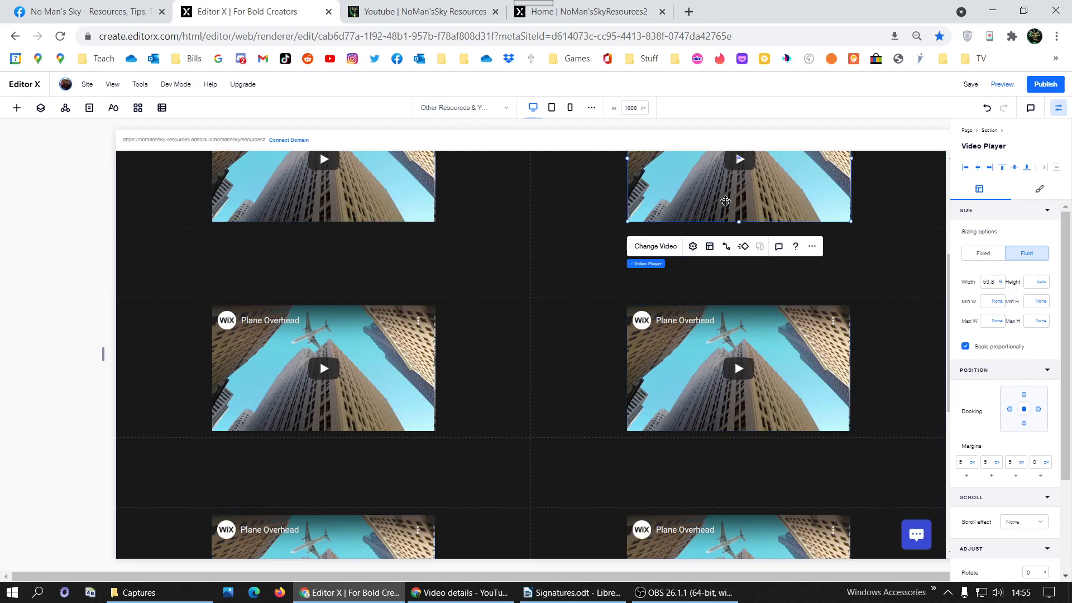
left_click(1039, 463)
type("5")
scroll(821, 347, "up", 3)
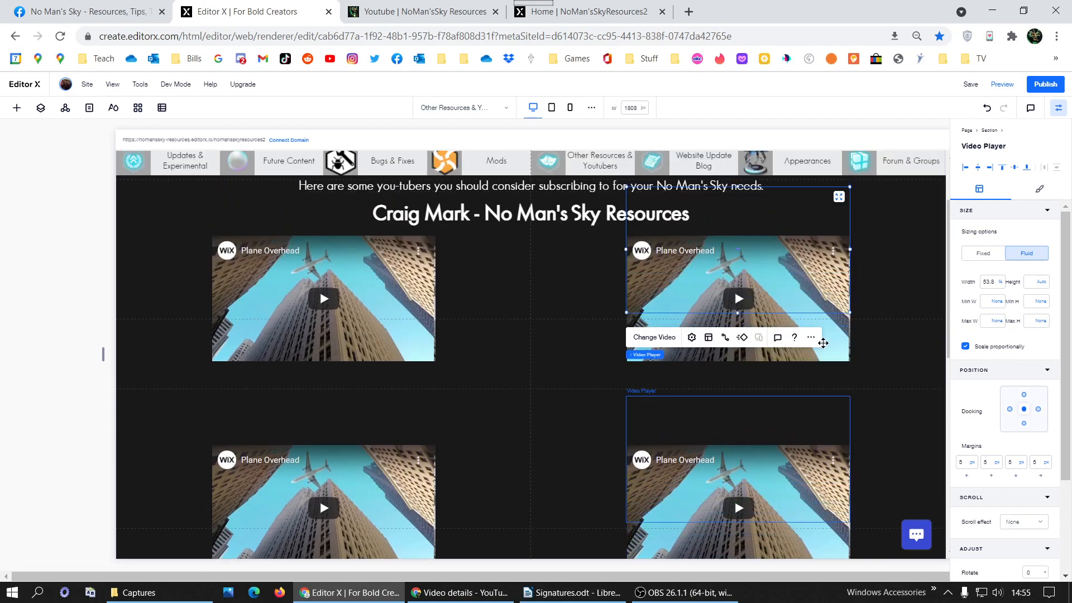
scroll(536, 235, "up", 1)
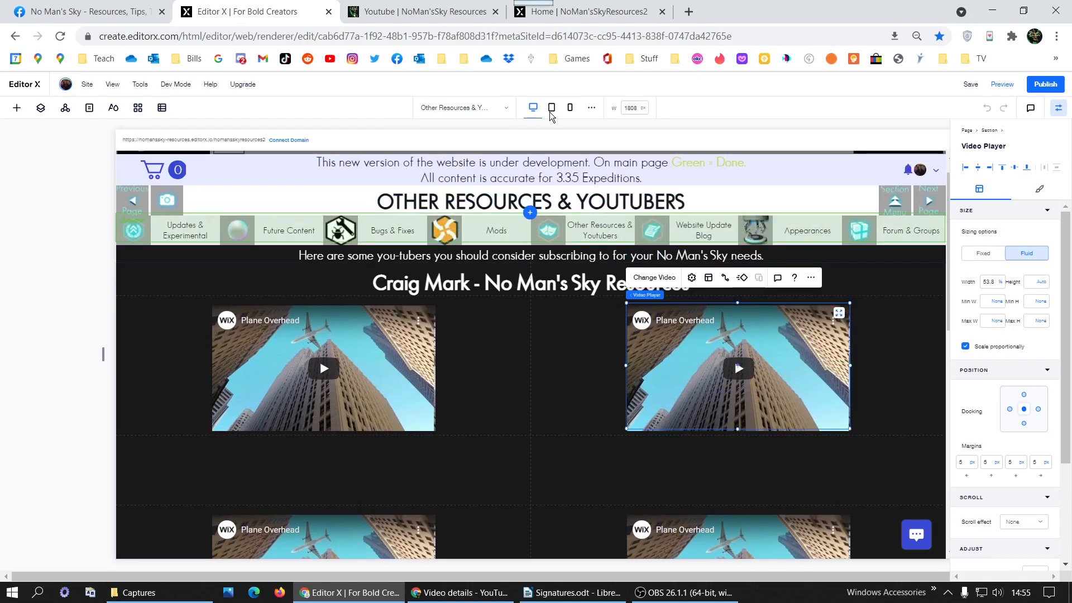
Copy the "Captain Steve" heading from the existing site's YouTubers page.
left_click(400, 18)
scroll(442, 310, "down", 6)
triple_click(442, 310)
right_click(442, 311)
left_click(472, 319)
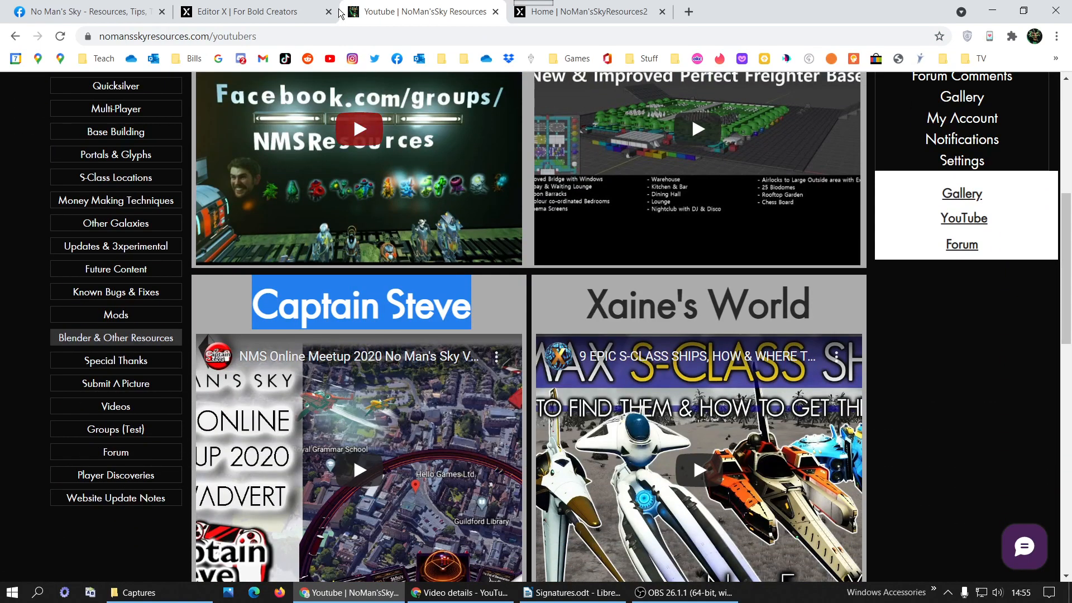
Back in the site editor, duplicate the heading above the first videos, move the copy into the empty row below them, and centre it vertically.
left_click(256, 7)
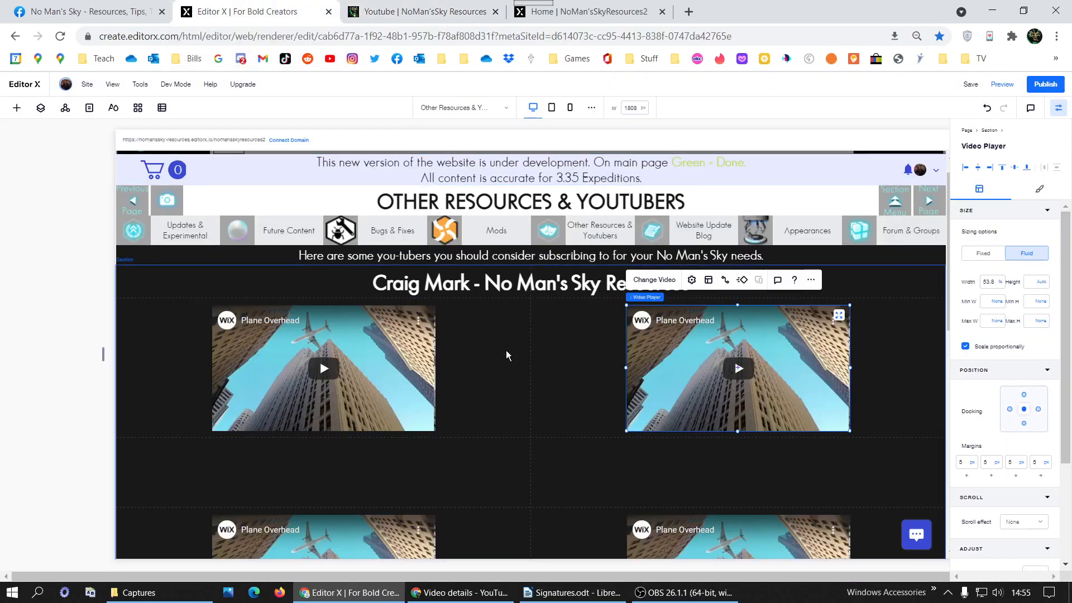
left_click(515, 275)
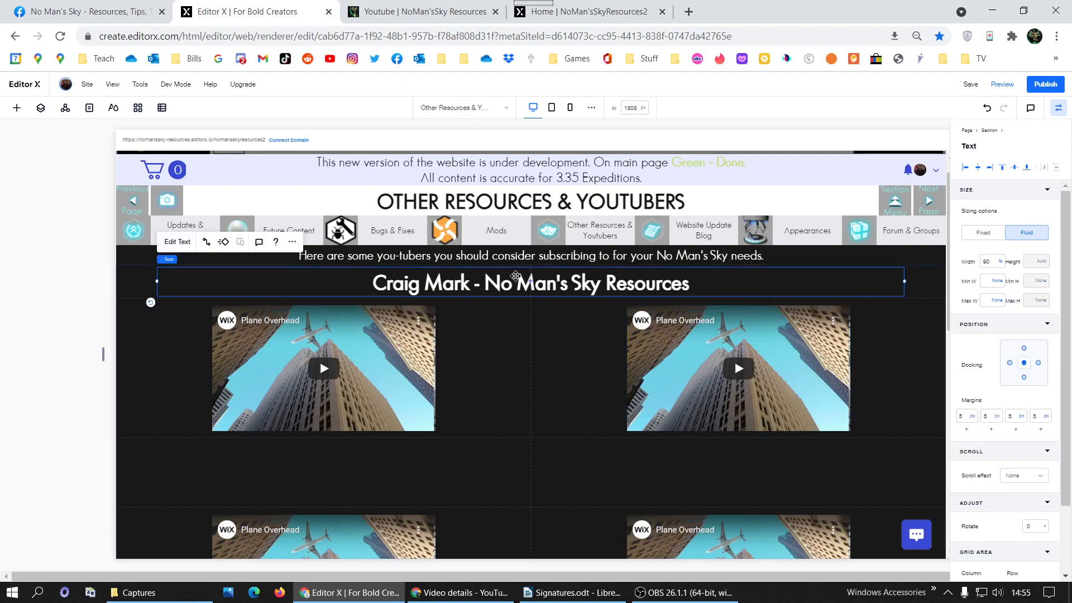
right_click(515, 275)
mouse_move(547, 357)
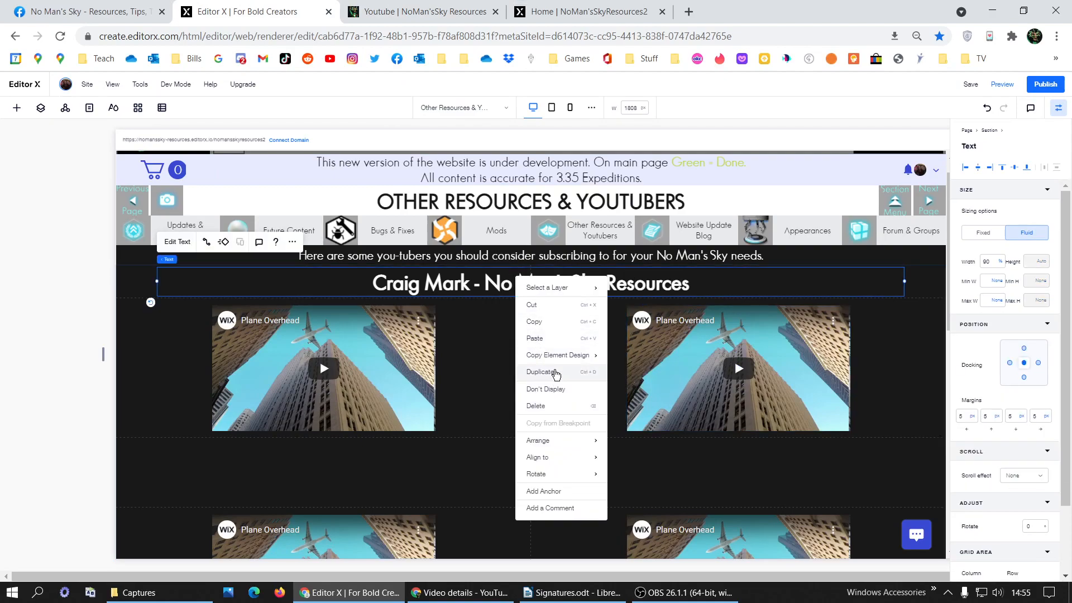
left_click(556, 372)
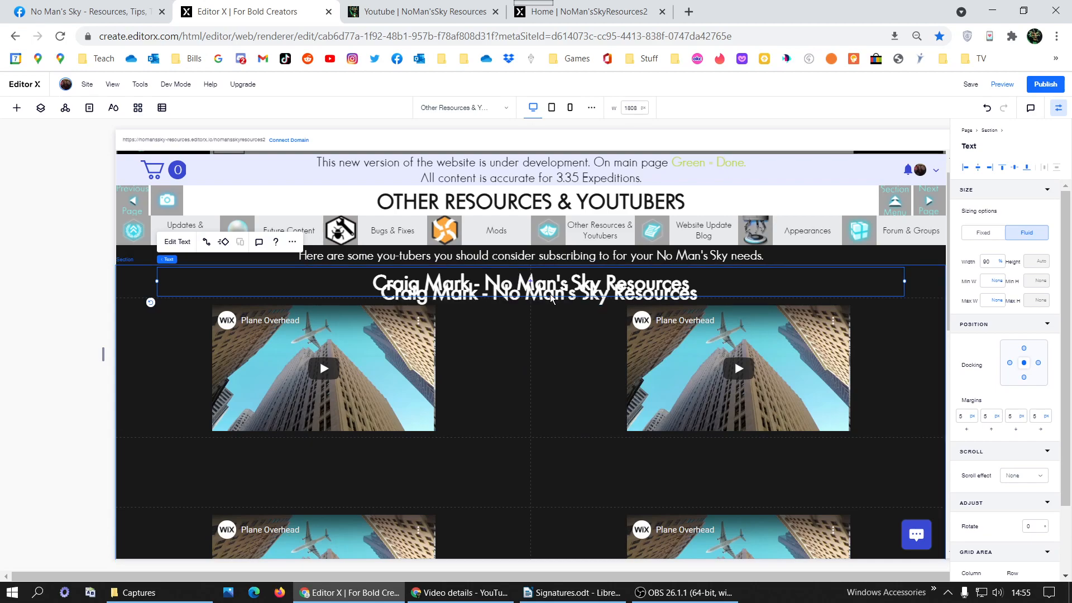
left_click_drag(541, 339, 540, 479)
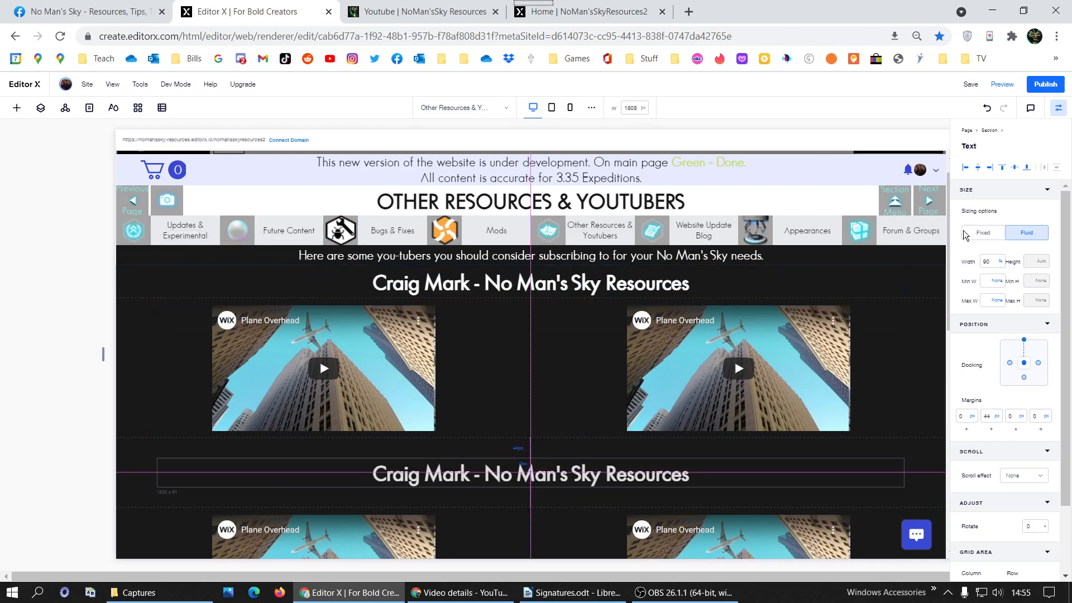
left_click(1014, 169)
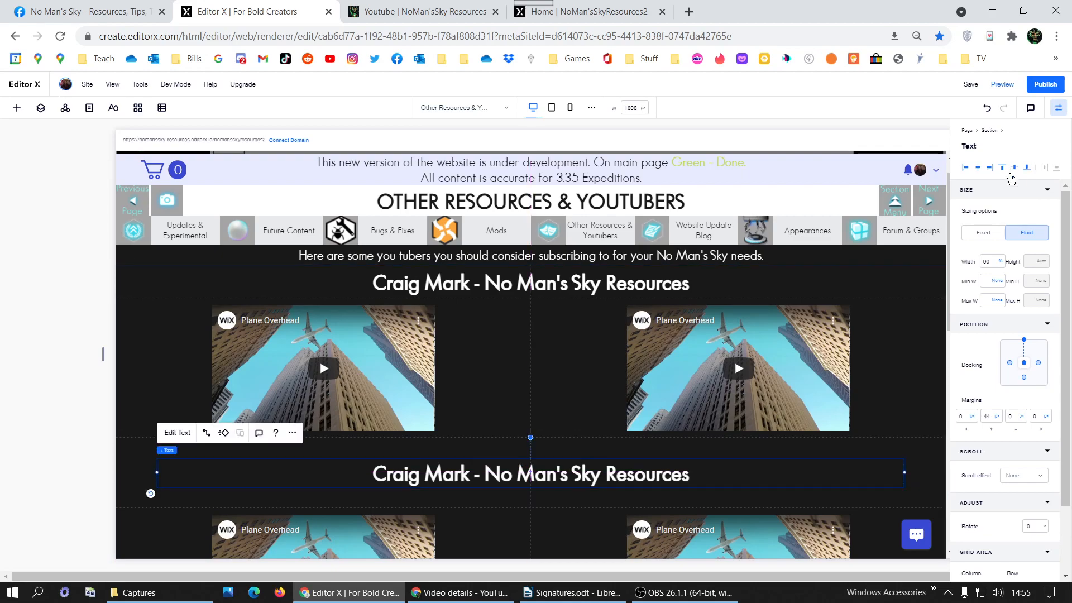
Limit the duplicated heading to the left column with grid column end 2 and change its text to "Captain Steve".
scroll(1015, 488, "down", 2)
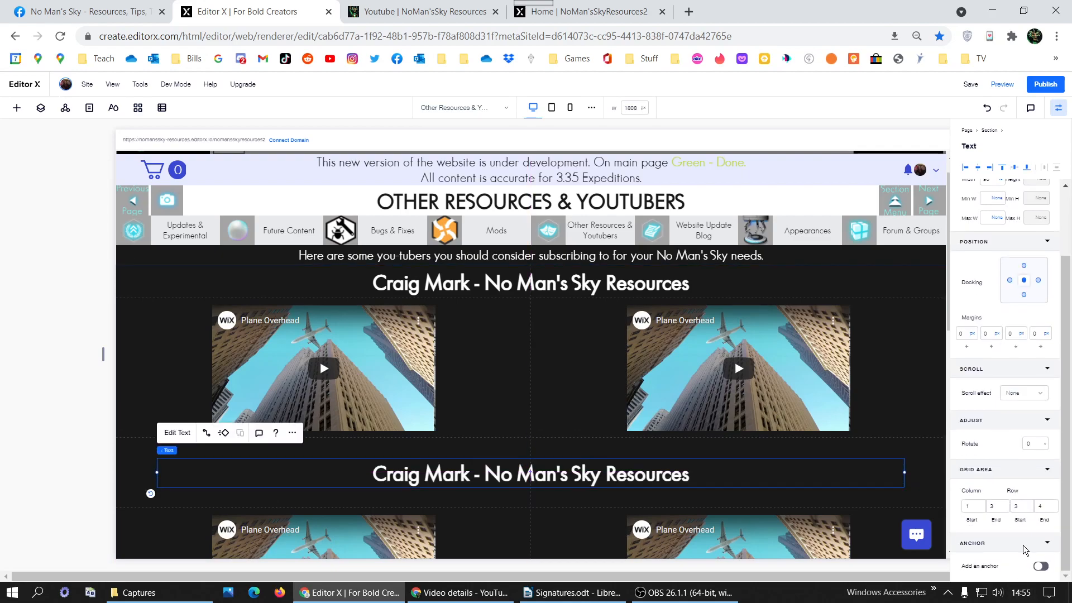
left_click(998, 507)
type("2")
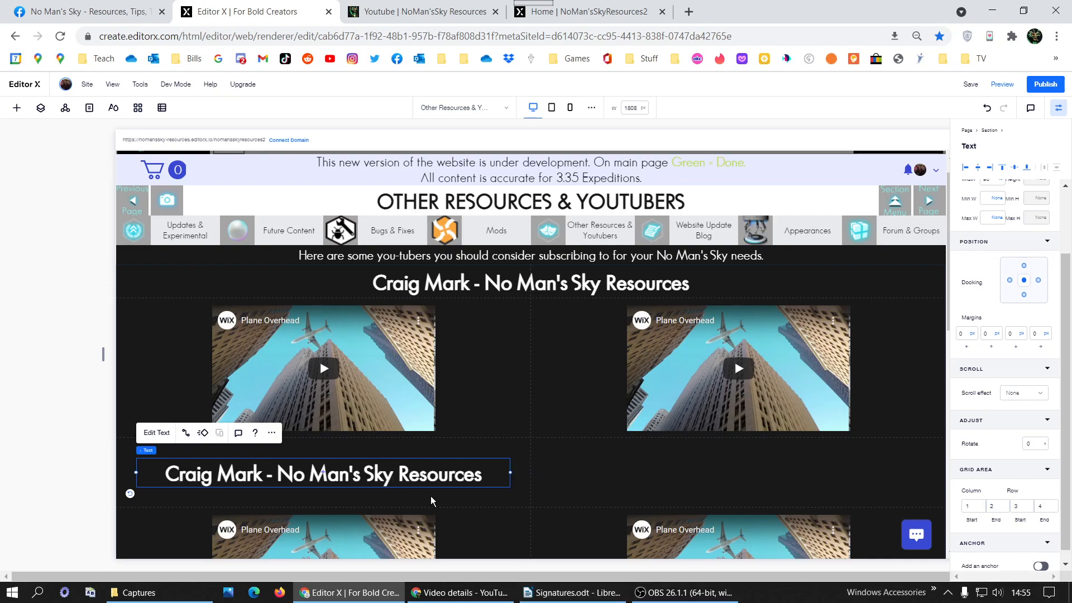
double_click(389, 478)
type("Captain Steve")
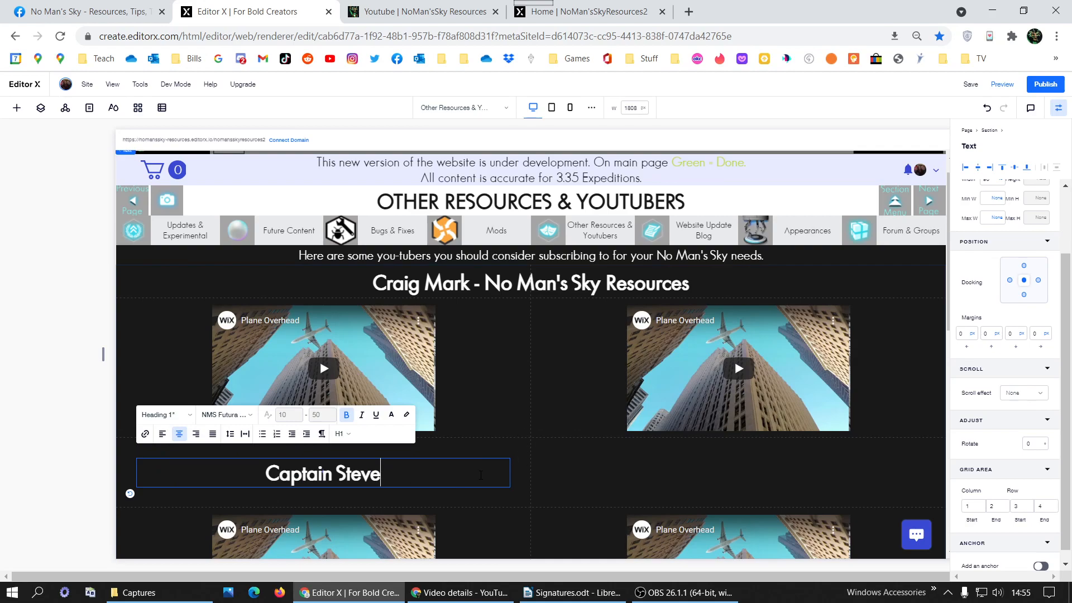
left_click(577, 470)
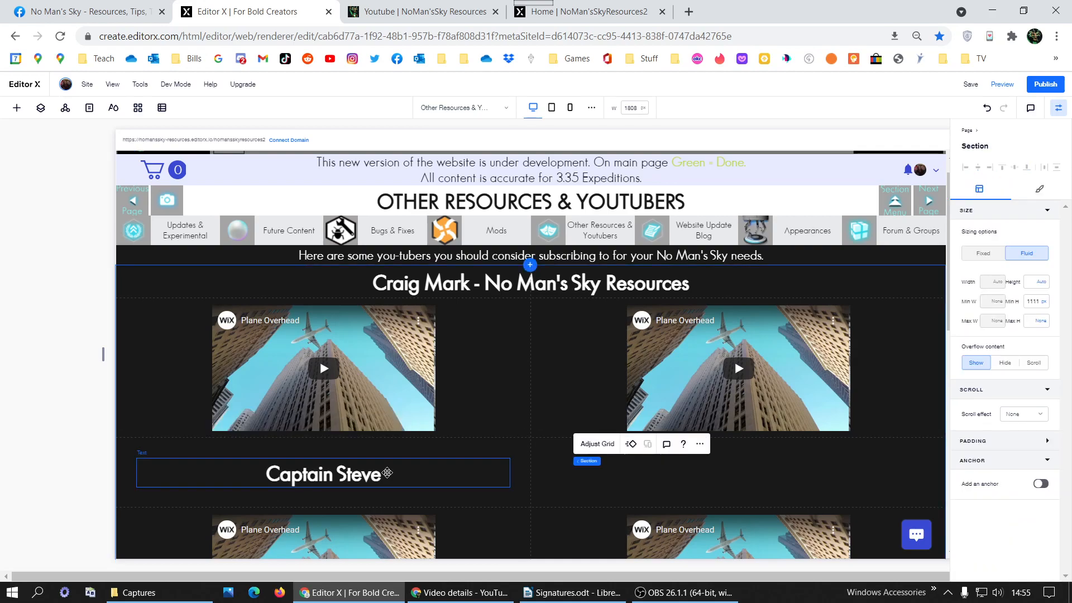
Duplicate the "Captain Steve" heading into the right cell of the same row and centre it in that cell.
left_click(387, 473)
right_click(388, 473)
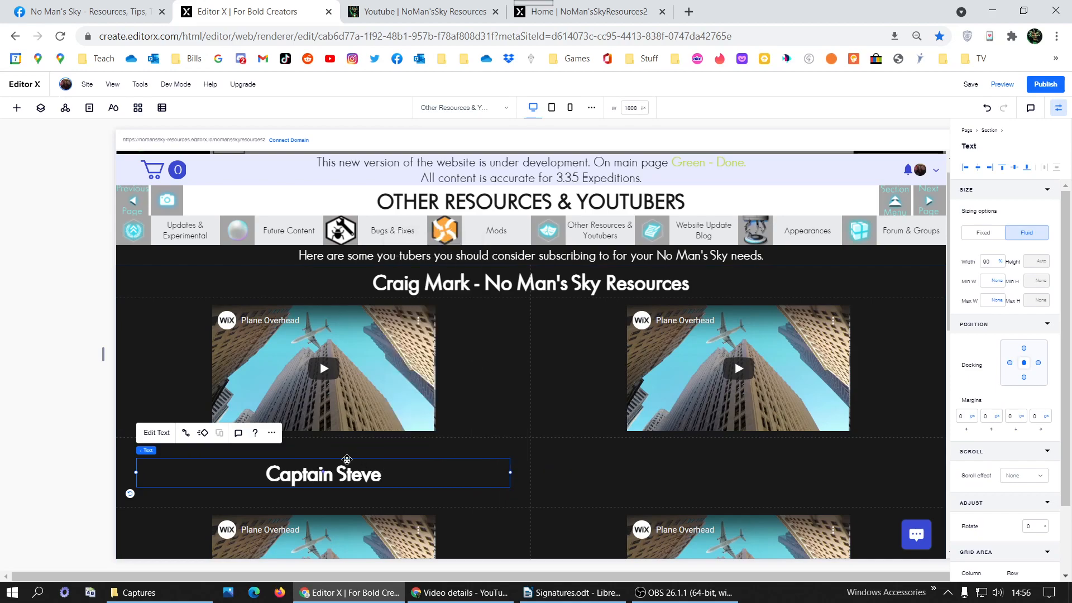
left_click_drag(346, 485, 748, 477)
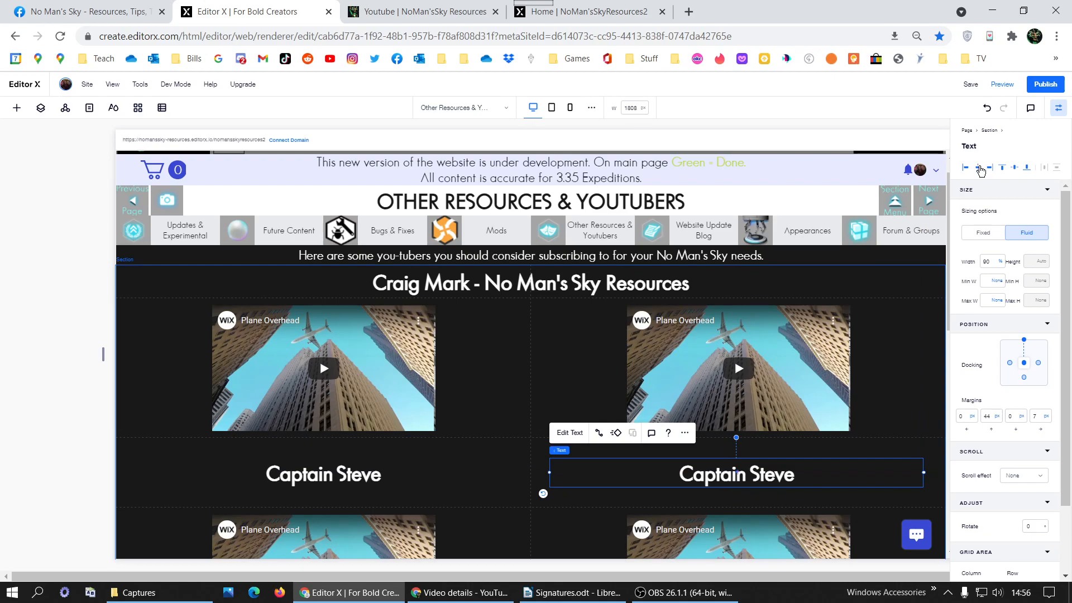
left_click(1014, 167)
Set the left, top and bottom margins of the left "Captain Steve" heading to 5 px.
left_click(460, 476)
left_click(965, 417)
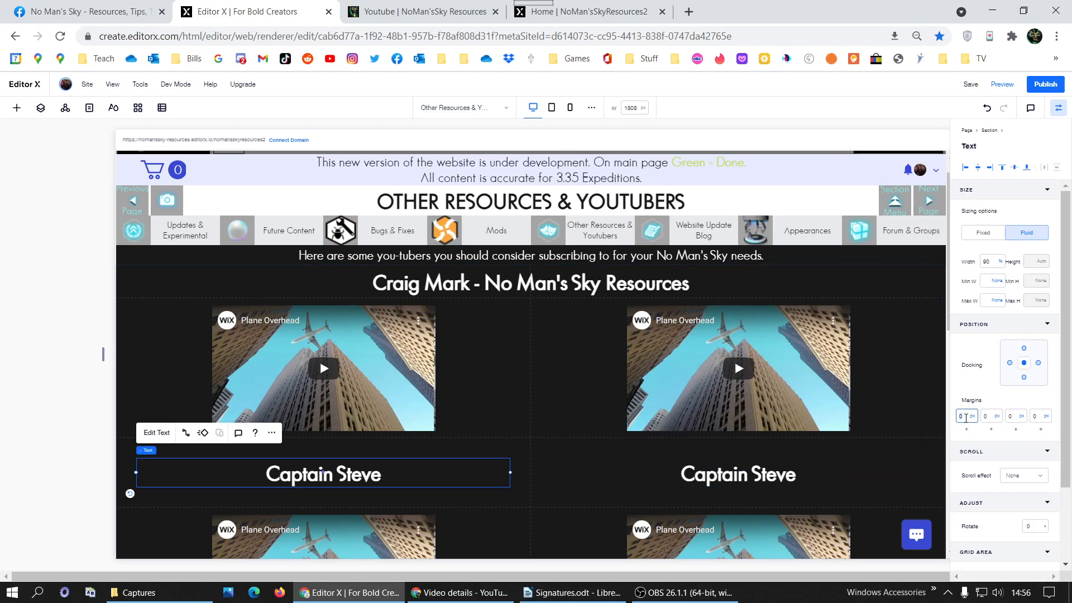
type("5")
left_click(988, 416)
type("5")
left_click(1012, 417)
type("5")
left_click(1040, 416)
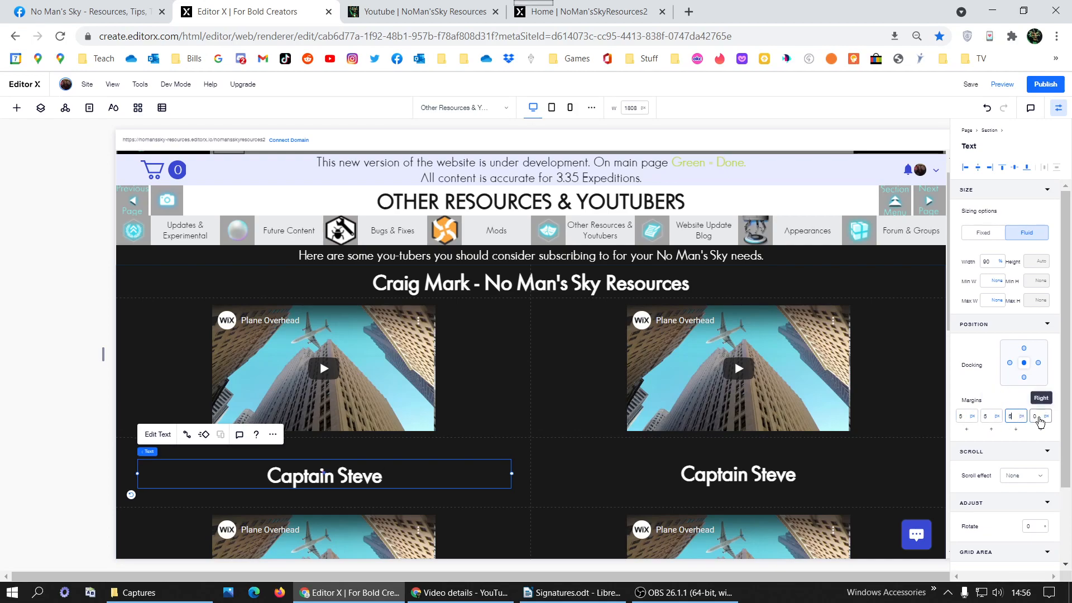
Set all four margins of the duplicated heading in the right column to 5 px.
left_click(762, 472)
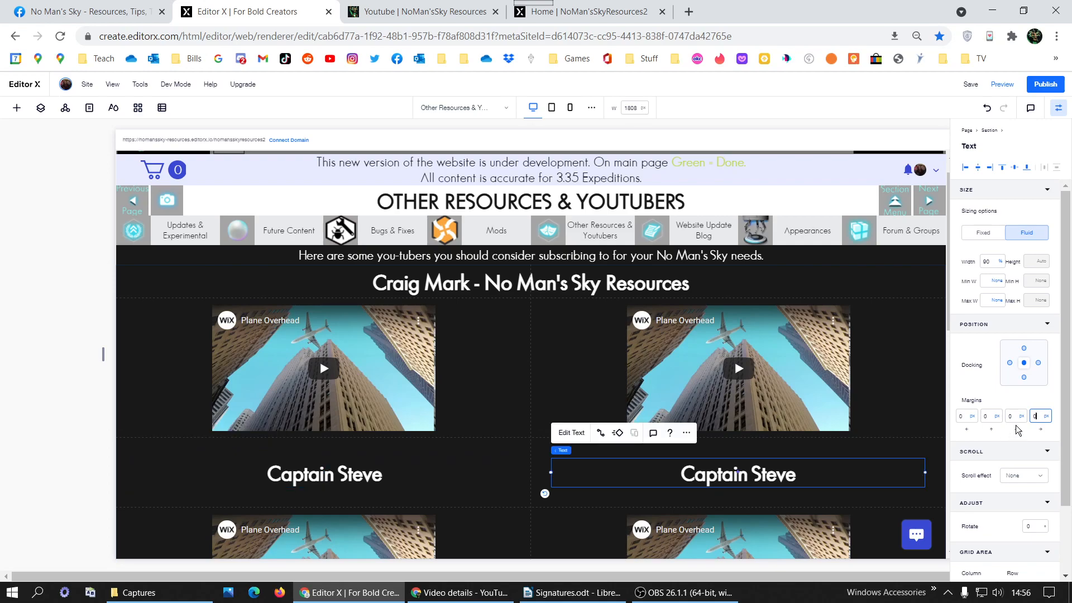
left_click(961, 416)
type("5")
left_click(987, 416)
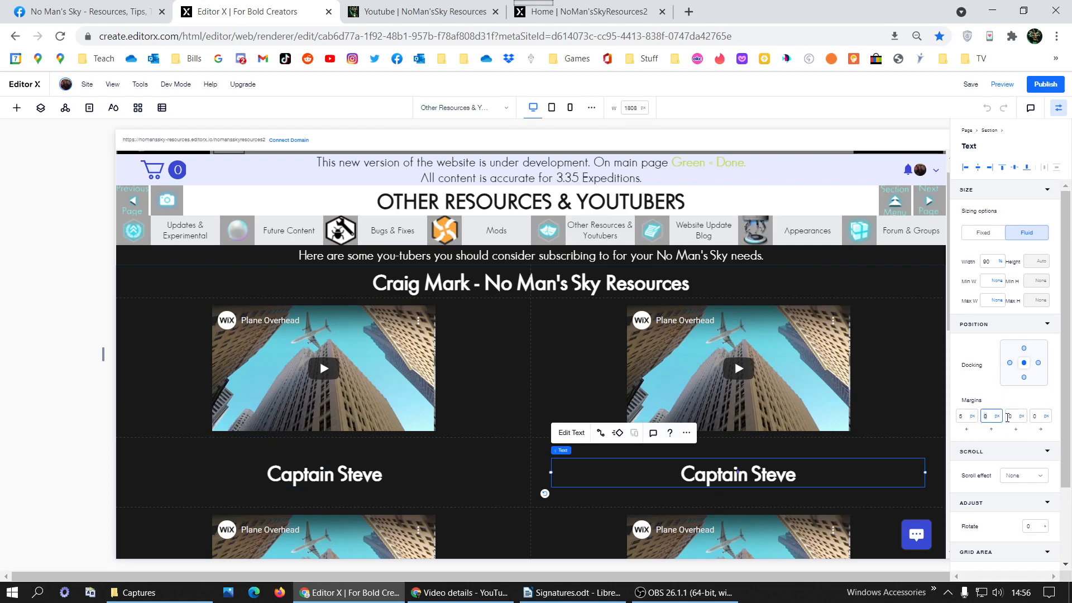
type("5")
left_click(1012, 417)
type("5")
left_click(1039, 417)
type("5")
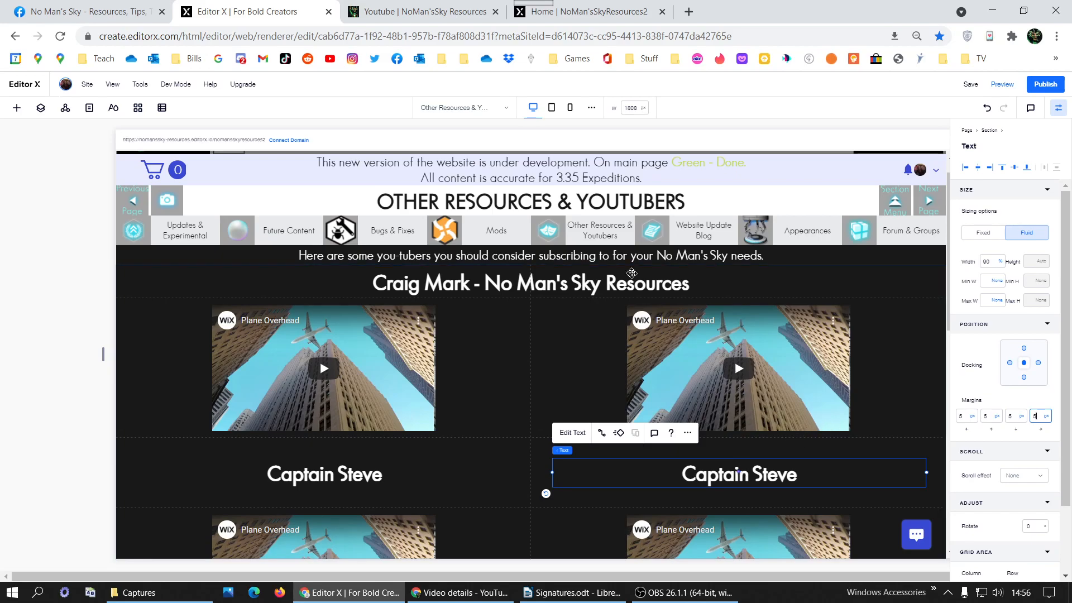
Copy the "Xaine's World" heading from the existing site's YouTubers page.
left_click(361, 7)
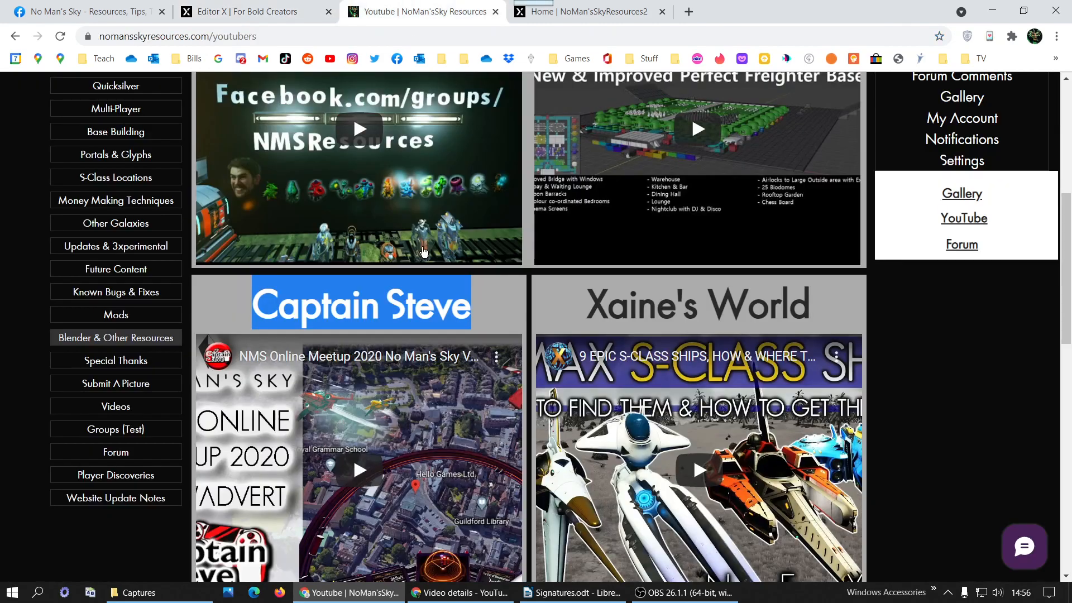
triple_click(727, 290)
right_click(727, 291)
left_click(742, 296)
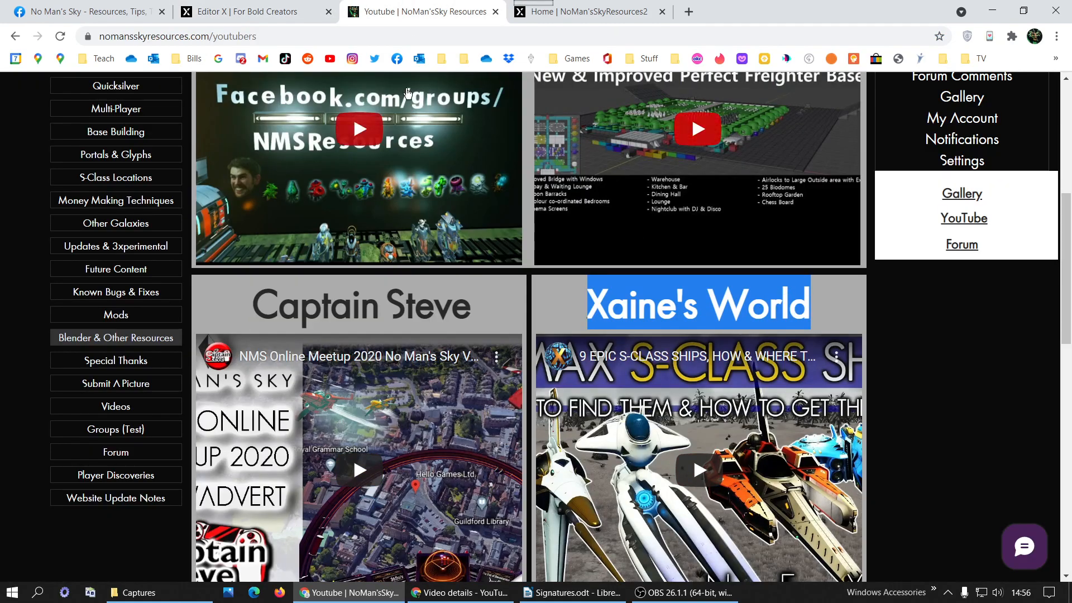
Back in the site editor, replace the right column heading's text with "Xaine's World".
left_click(269, 12)
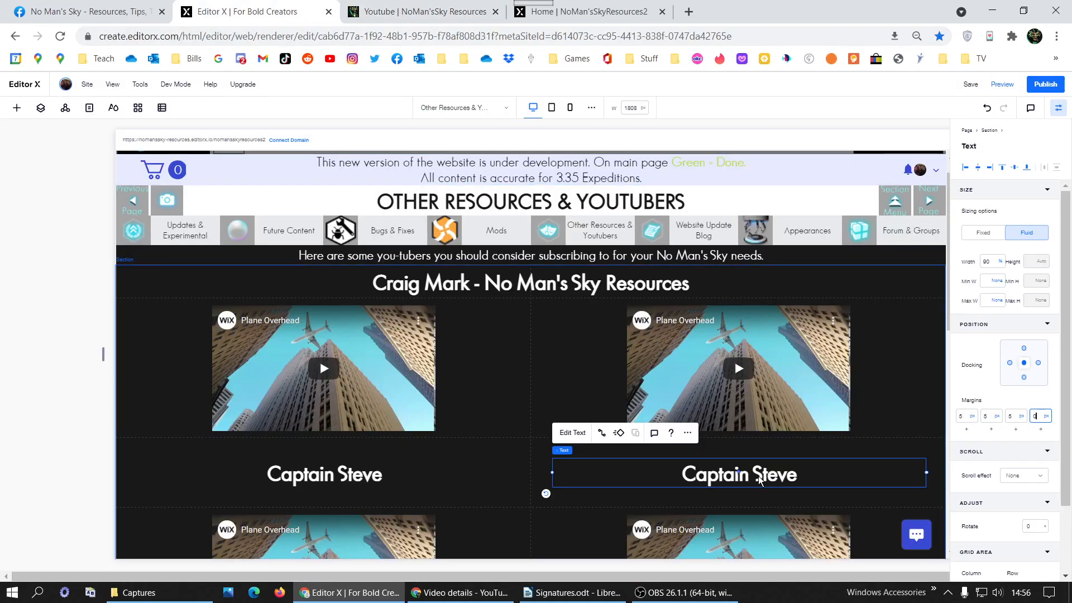
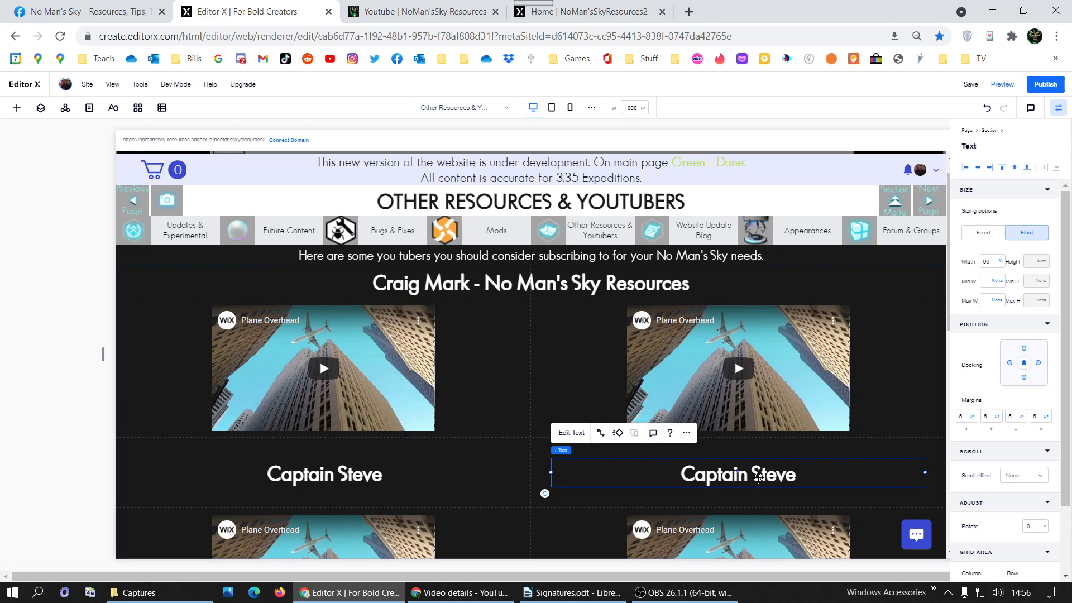
double_click(758, 477)
triple_click(758, 477)
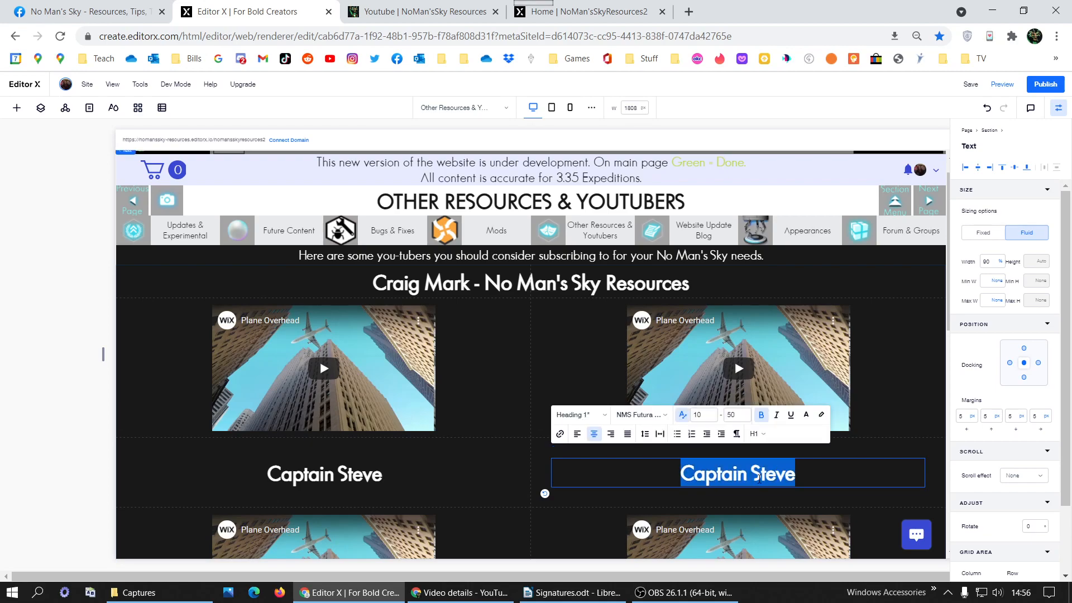
type("Xaine's World")
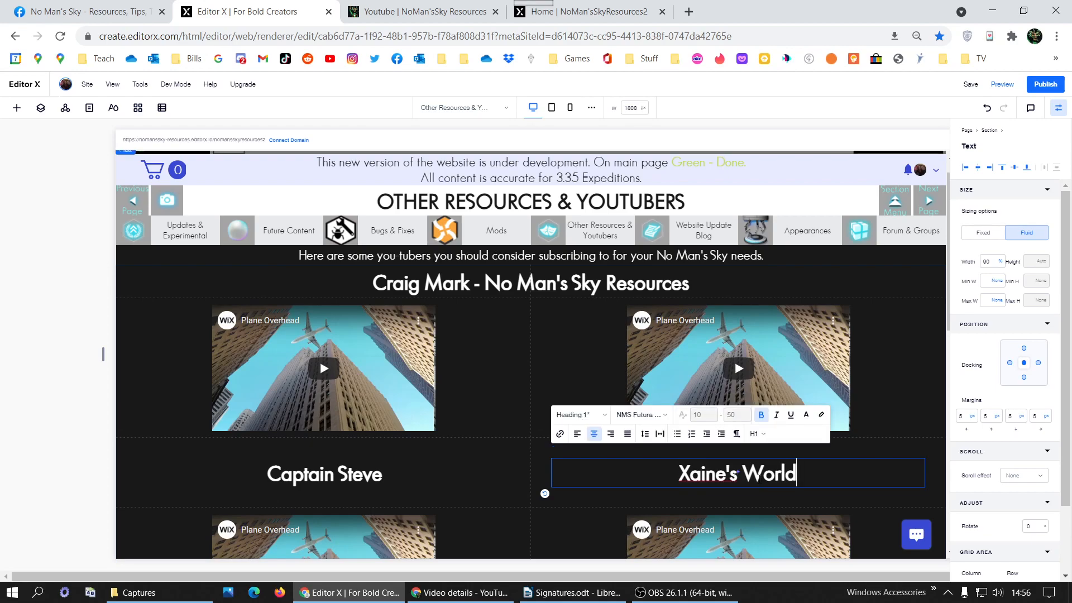
Set the right margin of the first-row "Captain Steve" heading to 5 px.
left_click(372, 475)
left_click(1036, 416)
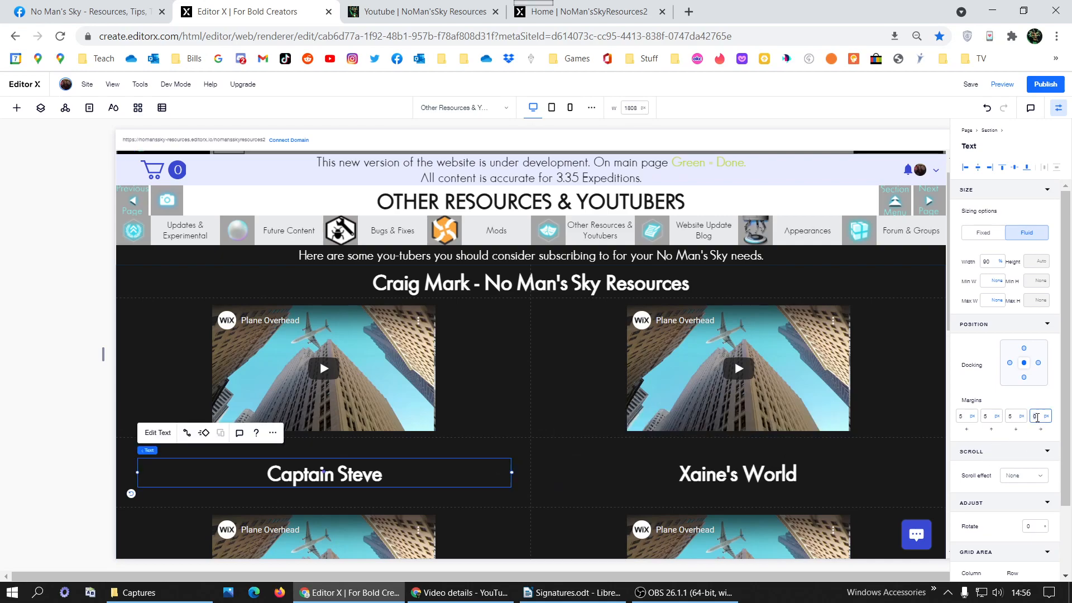
type("5")
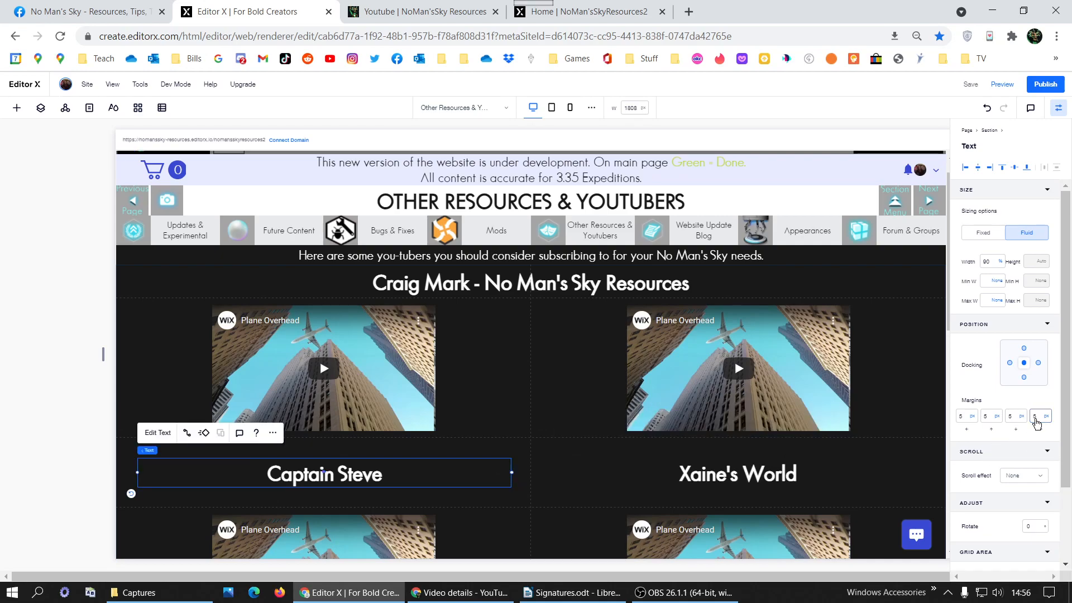
left_click(606, 281)
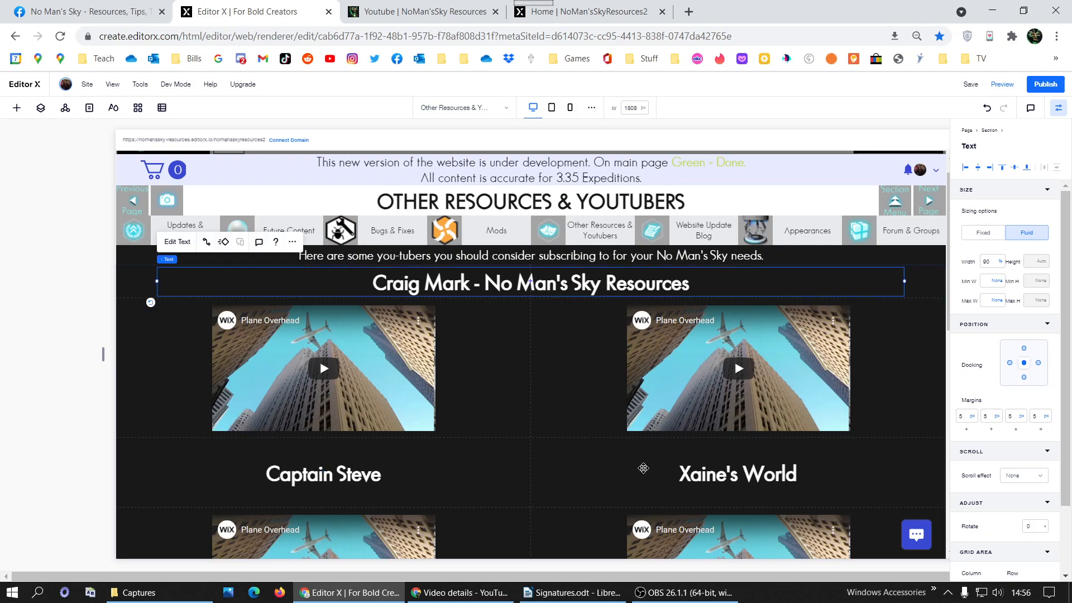
Duplicate the "Captain Steve" and "Xaine's World" headings together and place the copies in the empty row below the second row of videos.
left_click(377, 474)
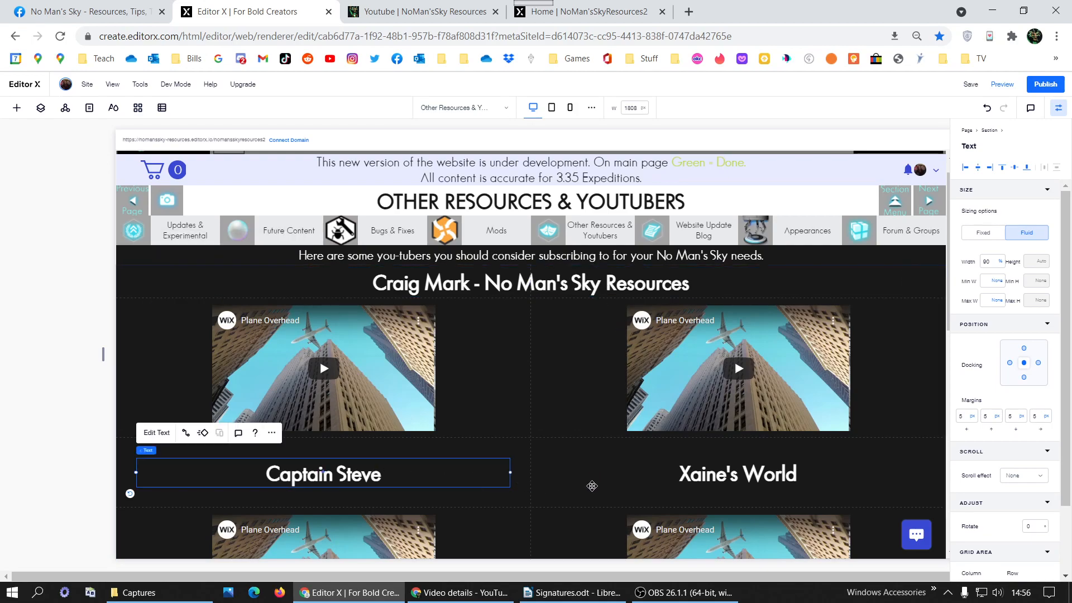
left_click(699, 479, "shift")
right_click(700, 480)
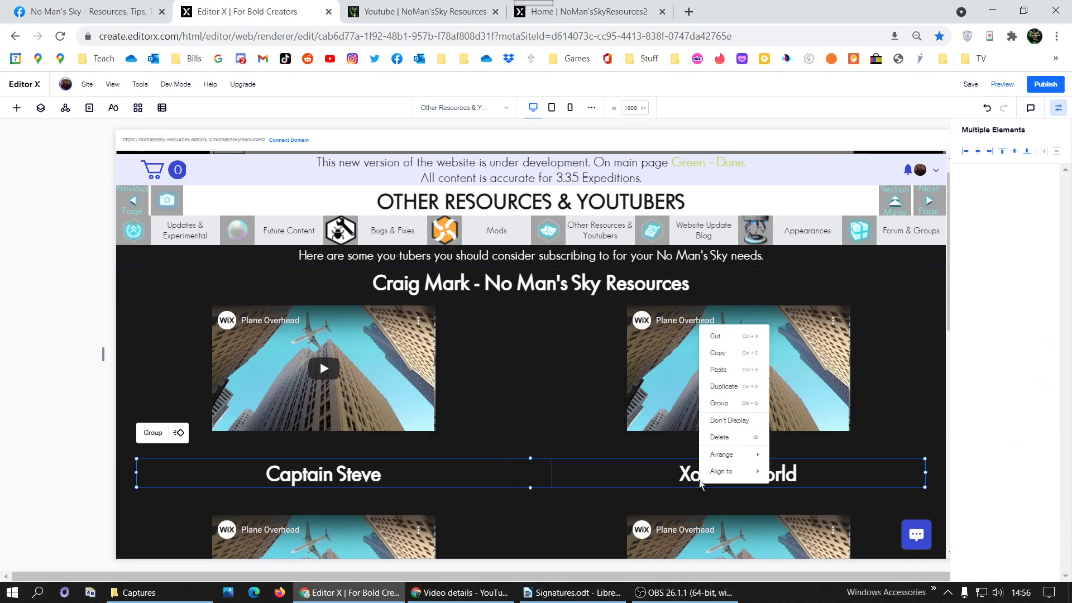
left_click(716, 386)
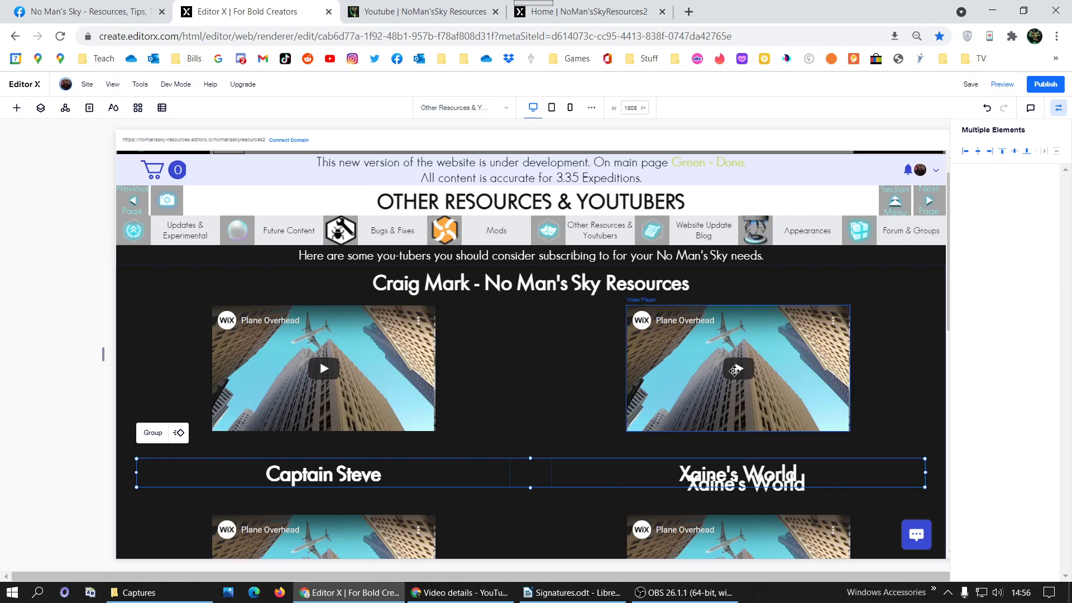
left_click_drag(400, 485, 393, 551)
left_click_drag(334, 276, 331, 408)
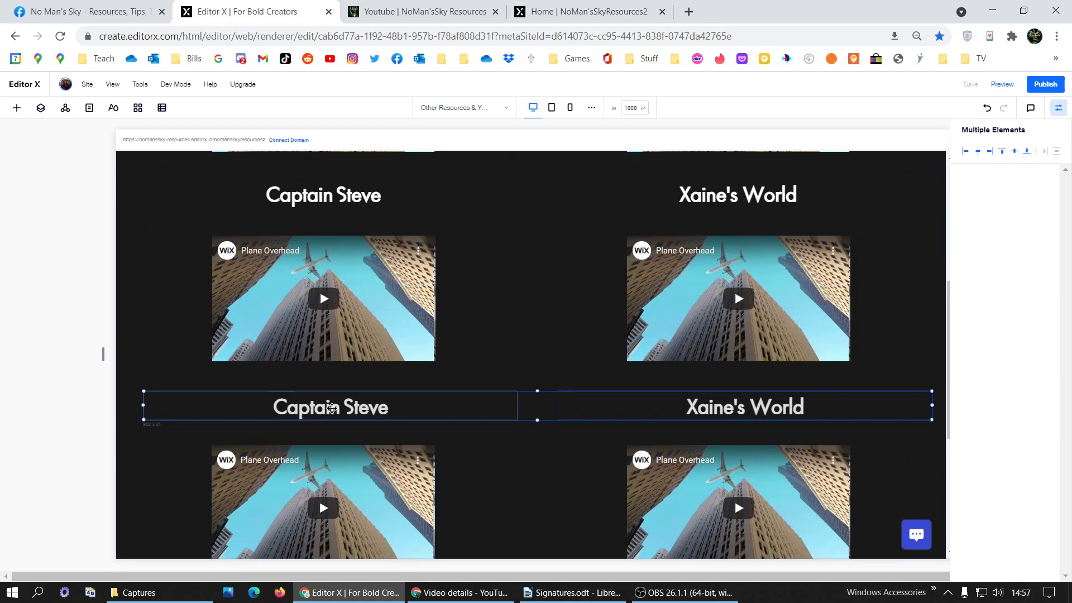
Duplicate the heading pair again and place the copies in the empty row below the third row of videos.
right_click(331, 409)
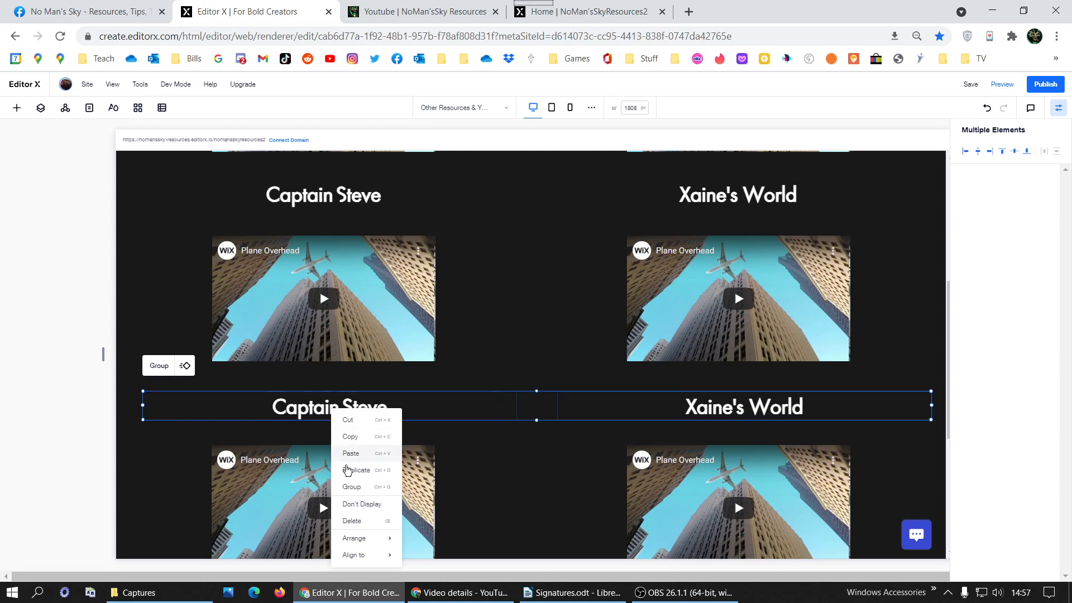
left_click(364, 469)
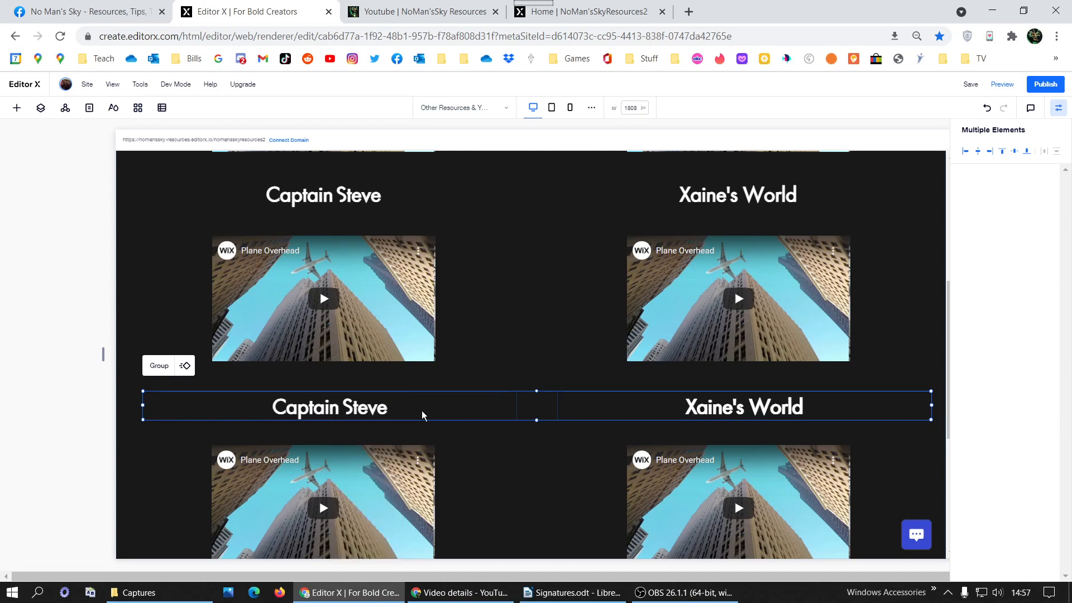
scroll(413, 371, "down", 1)
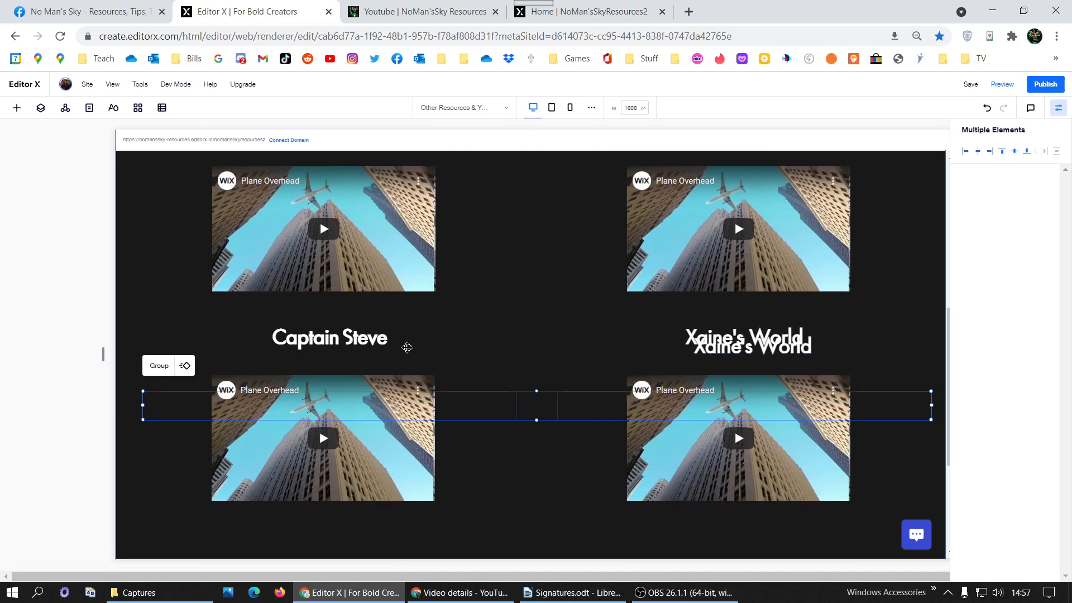
scroll(408, 352, "down", 2)
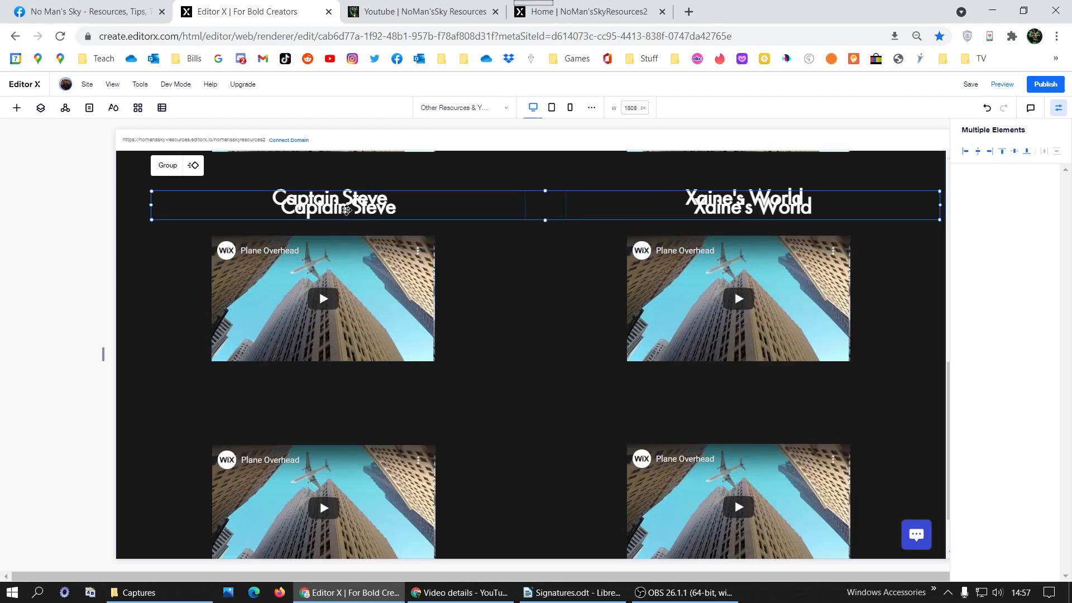
left_click_drag(351, 377, 342, 420)
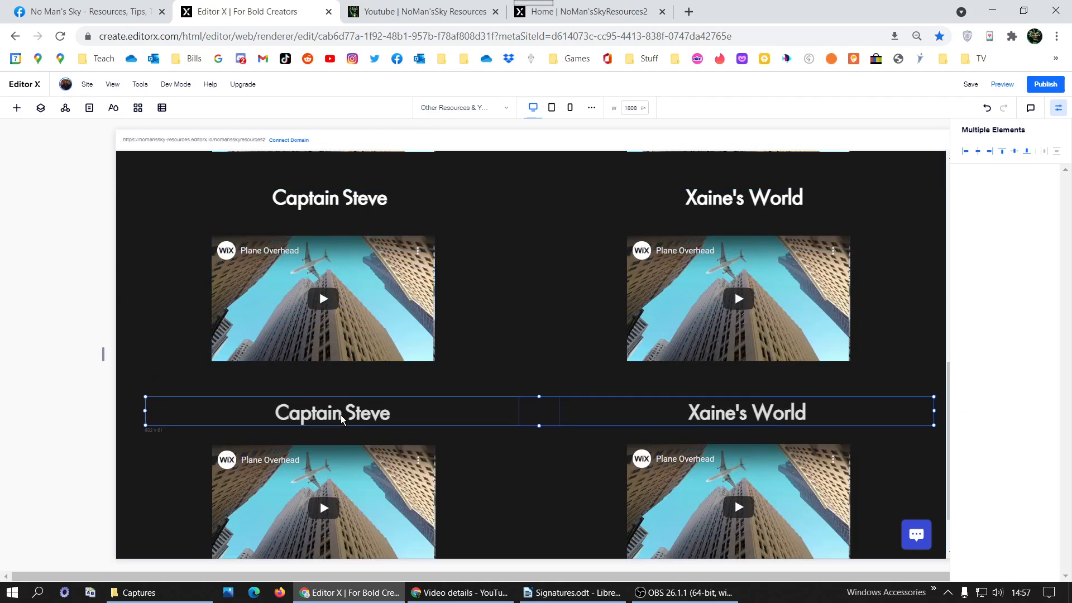
scroll(359, 364, "down", 1)
scroll(369, 355, "up", 2)
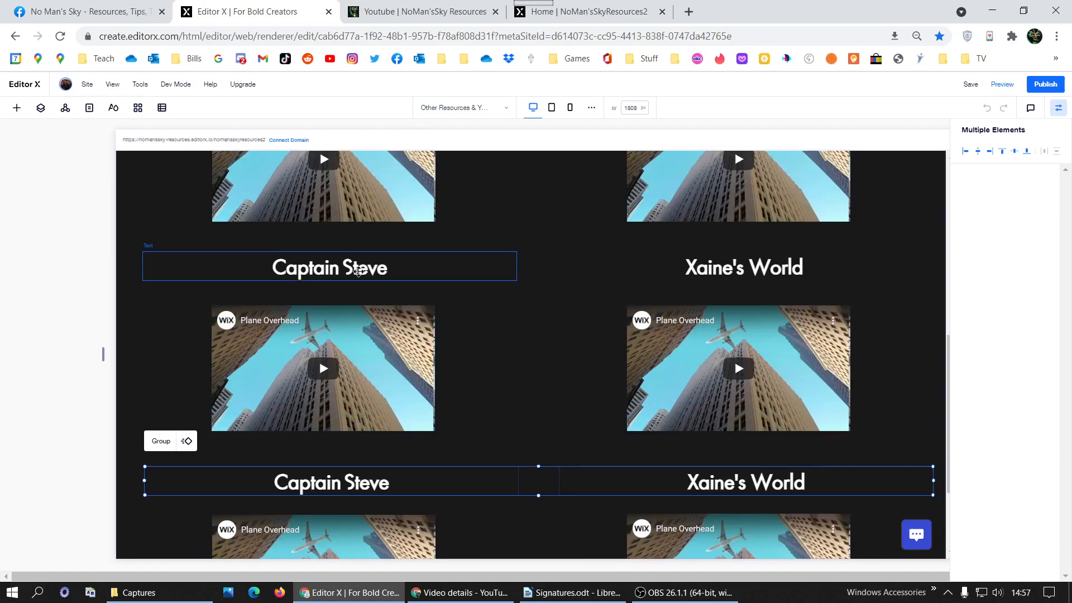
Centre the second heading row's "Captain Steve" heading in its cell and set all four of its margins to 5 px.
left_click(359, 271)
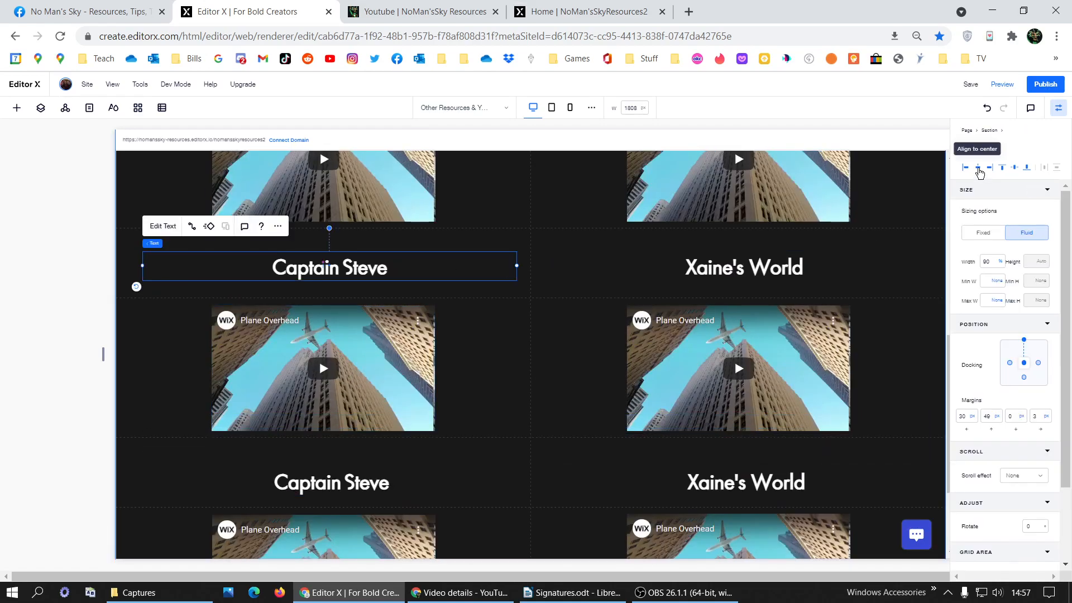
left_click(1015, 168)
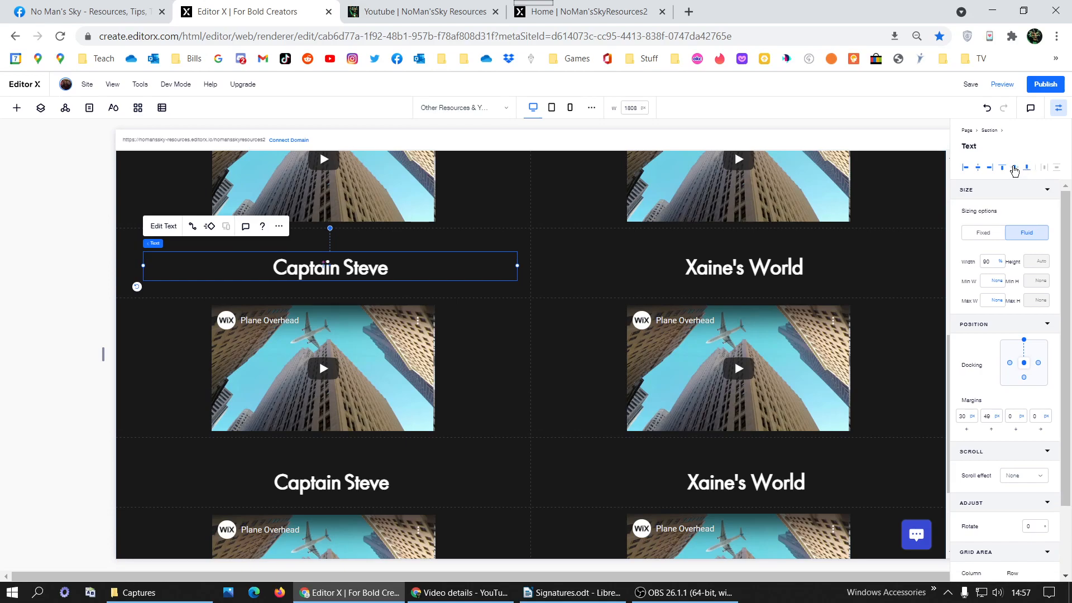
left_click(1010, 170)
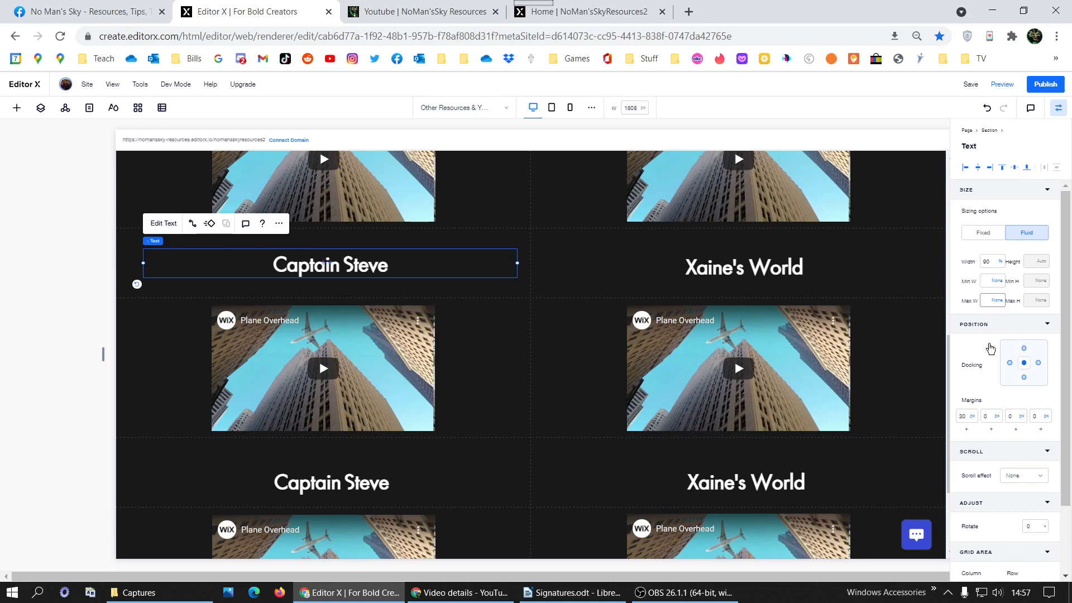
left_click(967, 417)
type("5")
left_click(991, 415)
type("5")
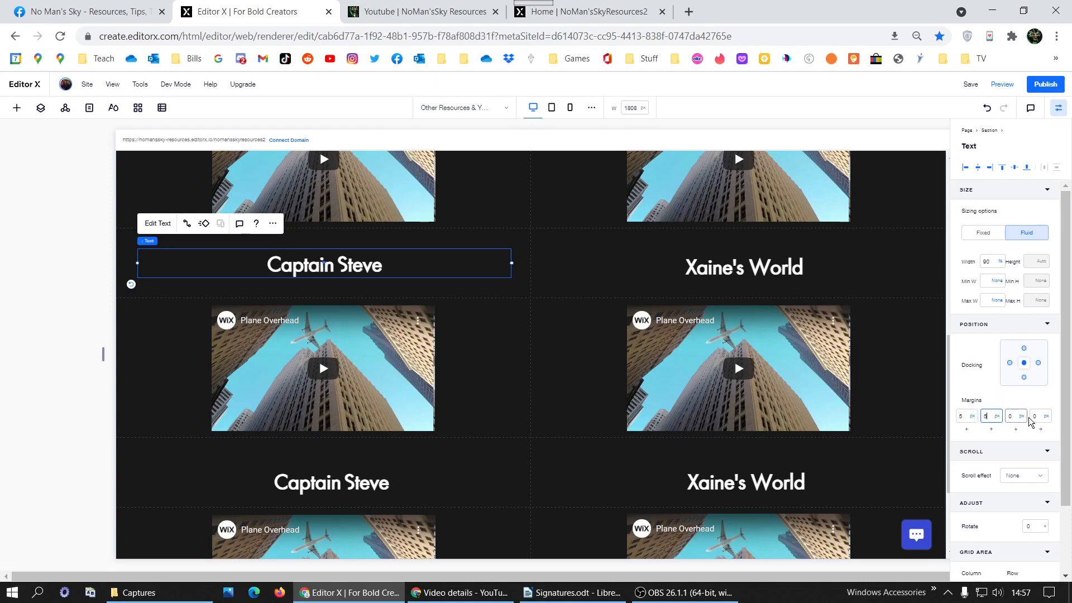
left_click(1015, 416)
type("5")
left_click(1036, 416)
type("5")
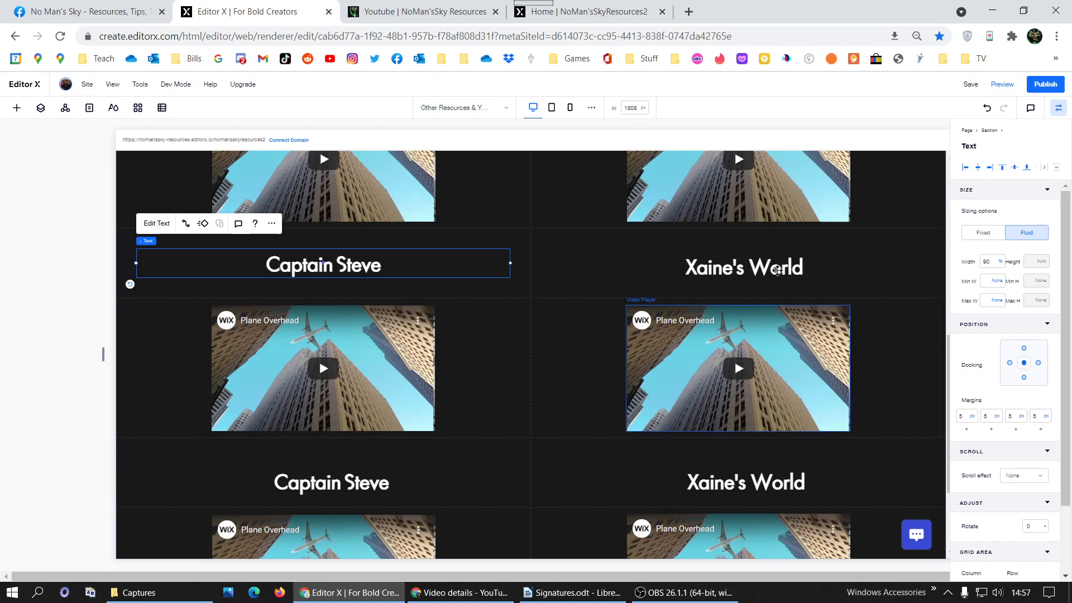
Centre the second heading row's "Xaine's World" heading in its cell and give it 5 px margins on all sides.
left_click(871, 268)
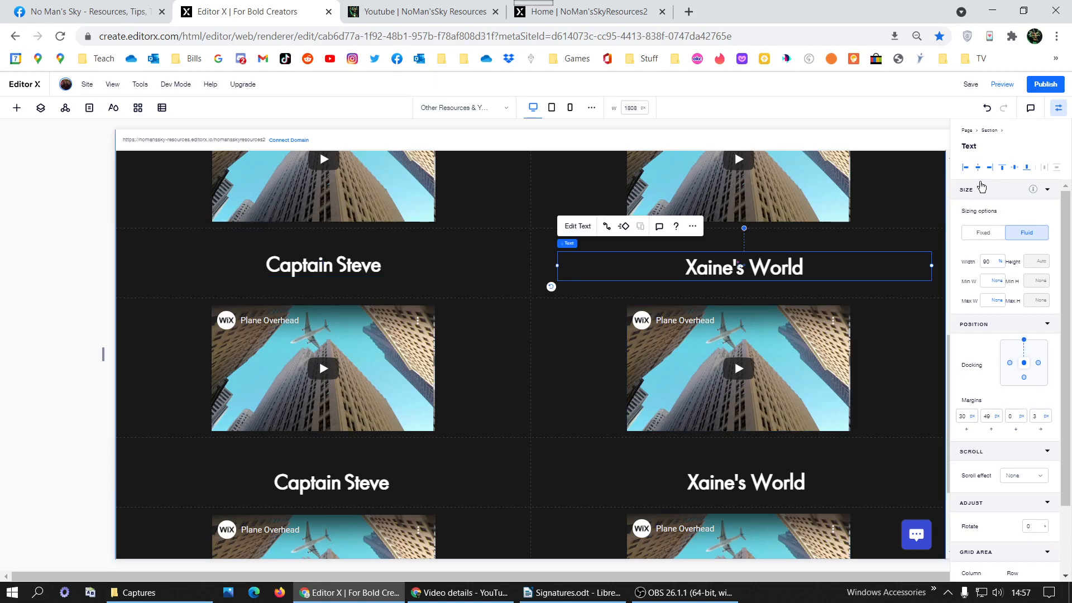
left_click(1015, 168)
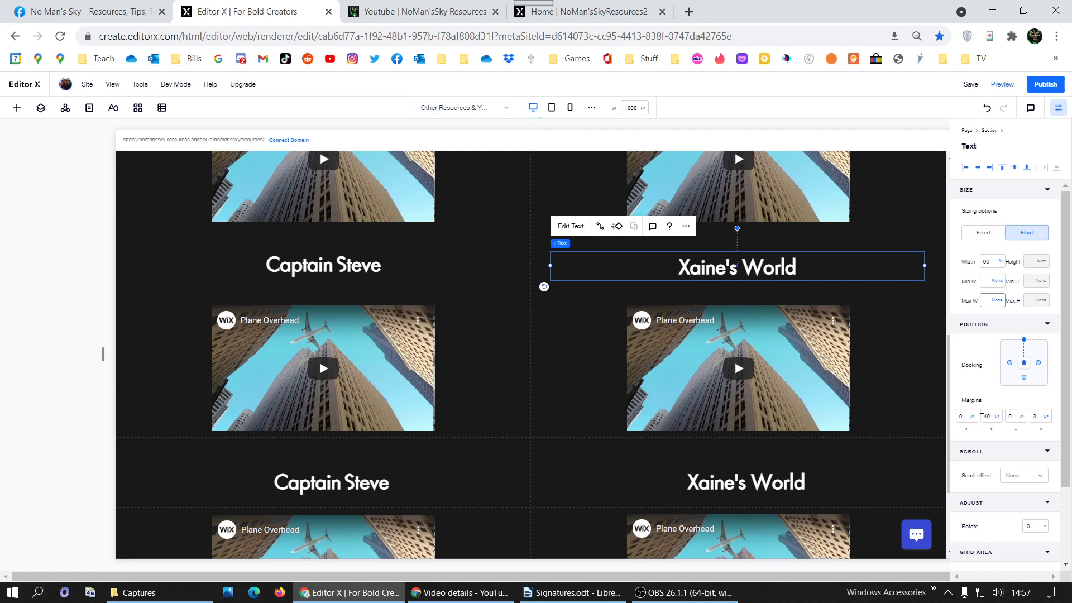
left_click(960, 417)
type("5")
left_click(991, 417)
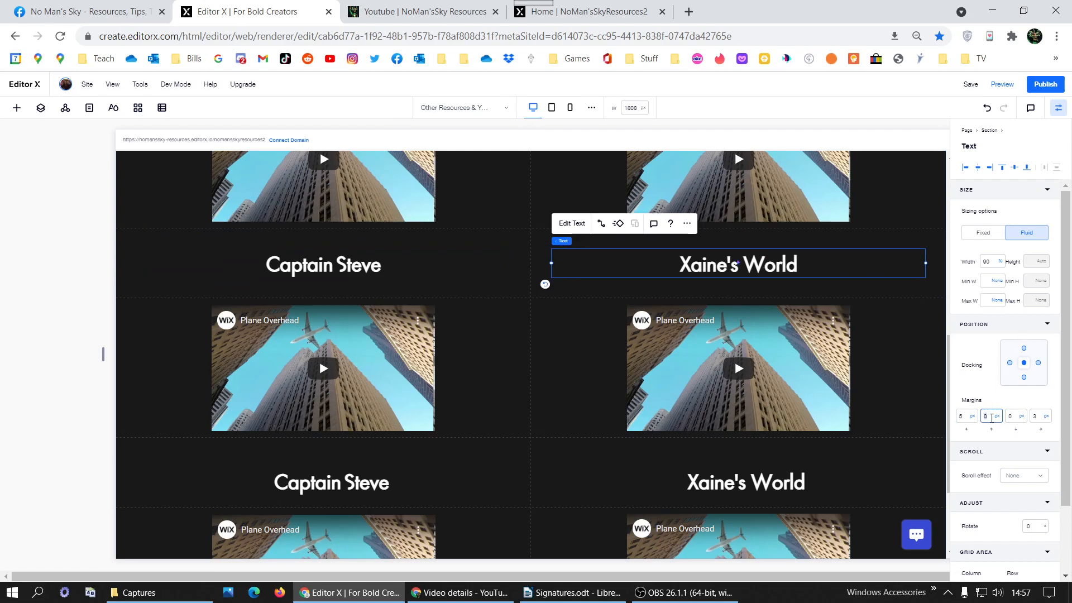
type("5")
left_click(1035, 417)
type("5")
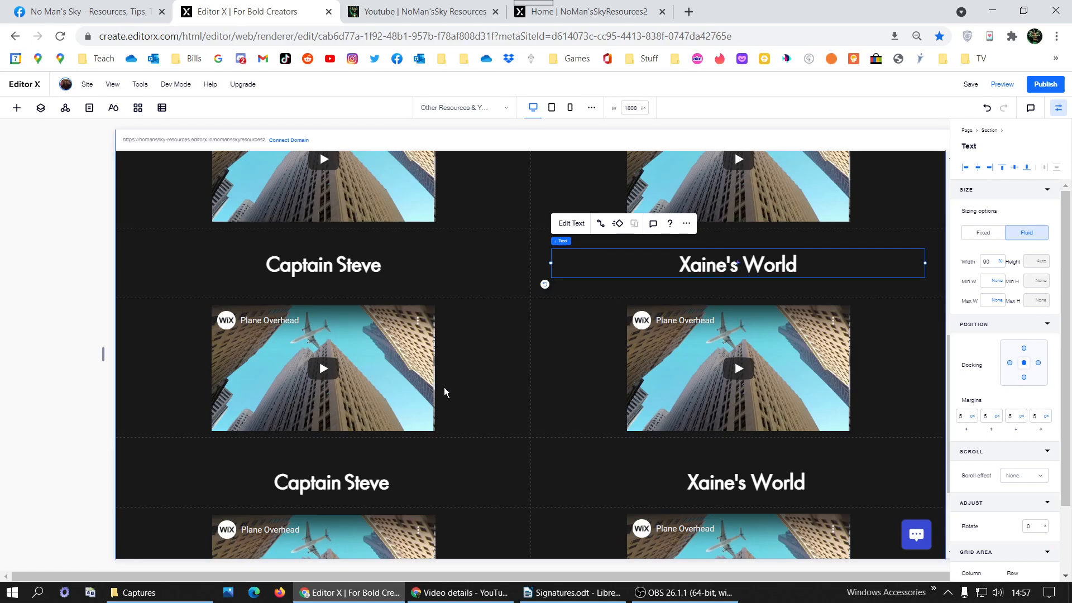
Centre the third heading row's "Captain Steve" heading in its cell and set all four of its margins to 5 px.
left_click(347, 482)
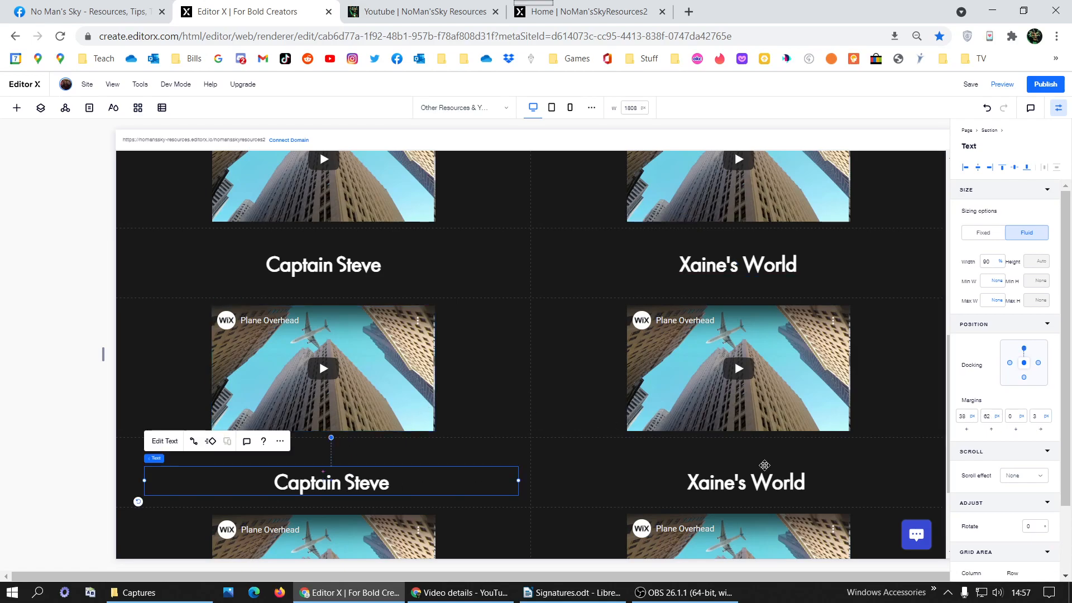
left_click(997, 168)
left_click(1015, 168)
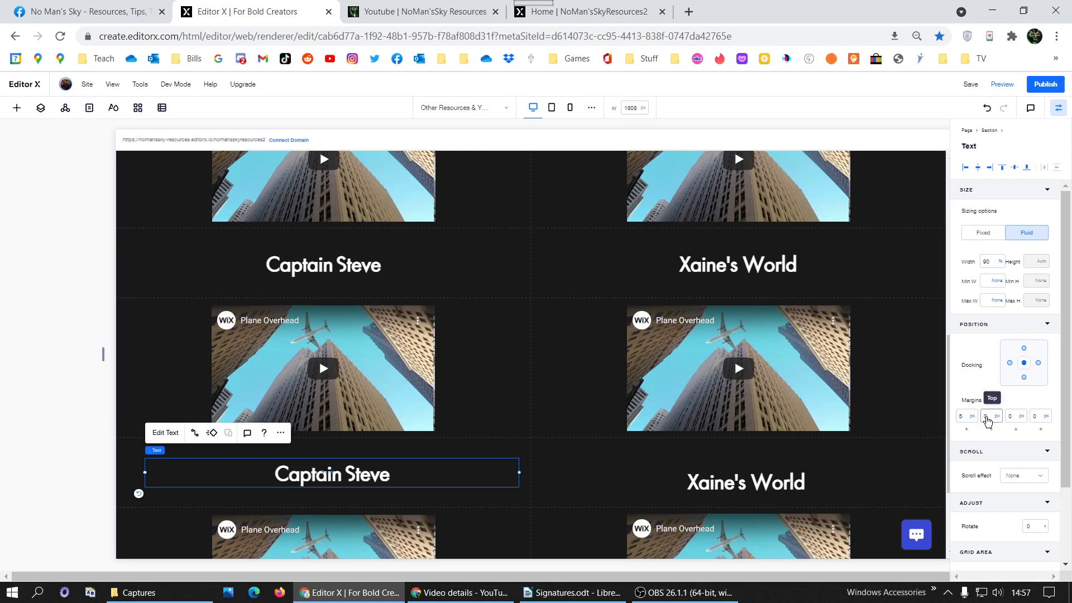
type("5")
key("Tab")
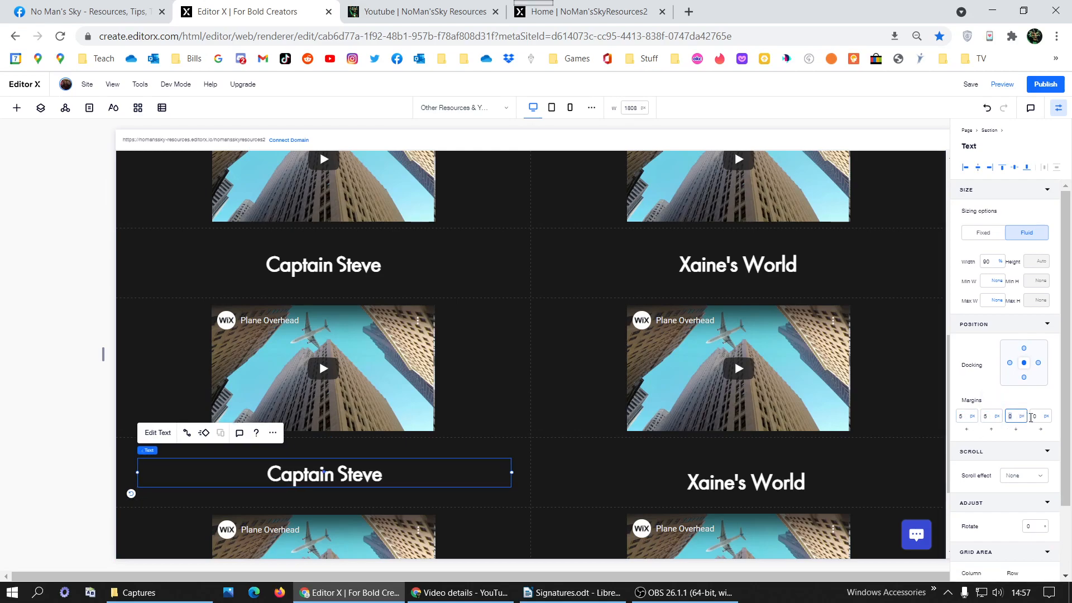
type("5")
key("Tab")
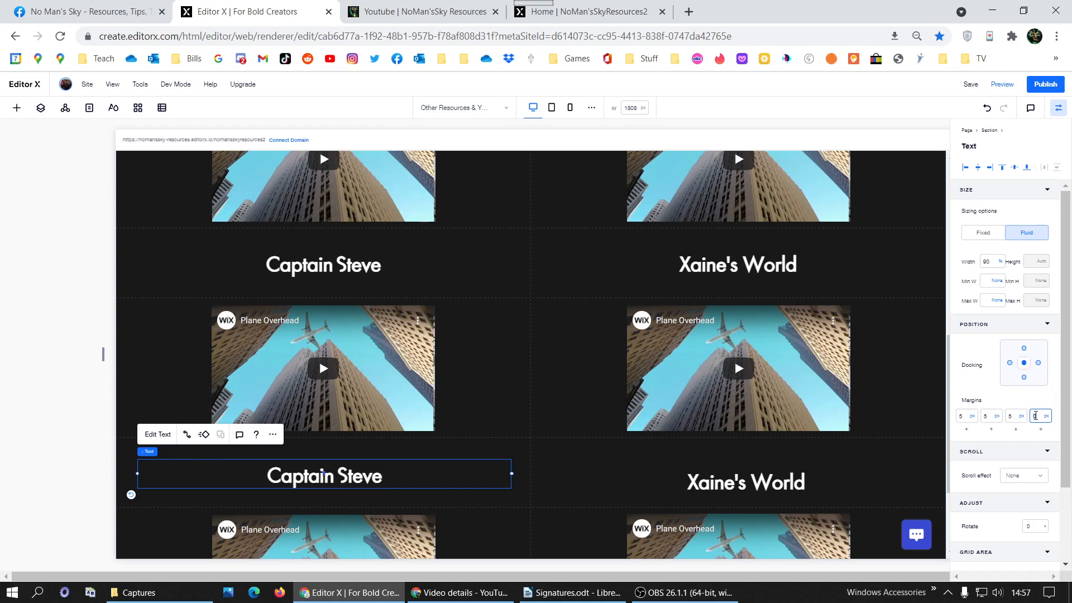
Centre the third heading row's "Xaine's World" heading in its cell and give it 5 px margins on all sides.
left_click(762, 481)
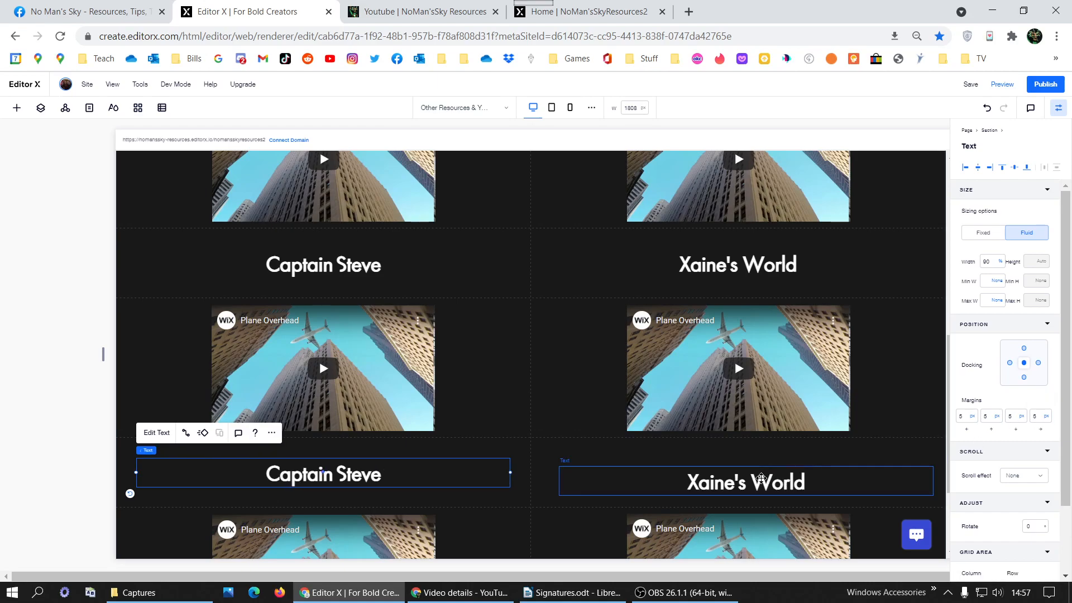
left_click(1015, 169)
left_click(964, 417)
type("5")
left_click(989, 416)
type("5")
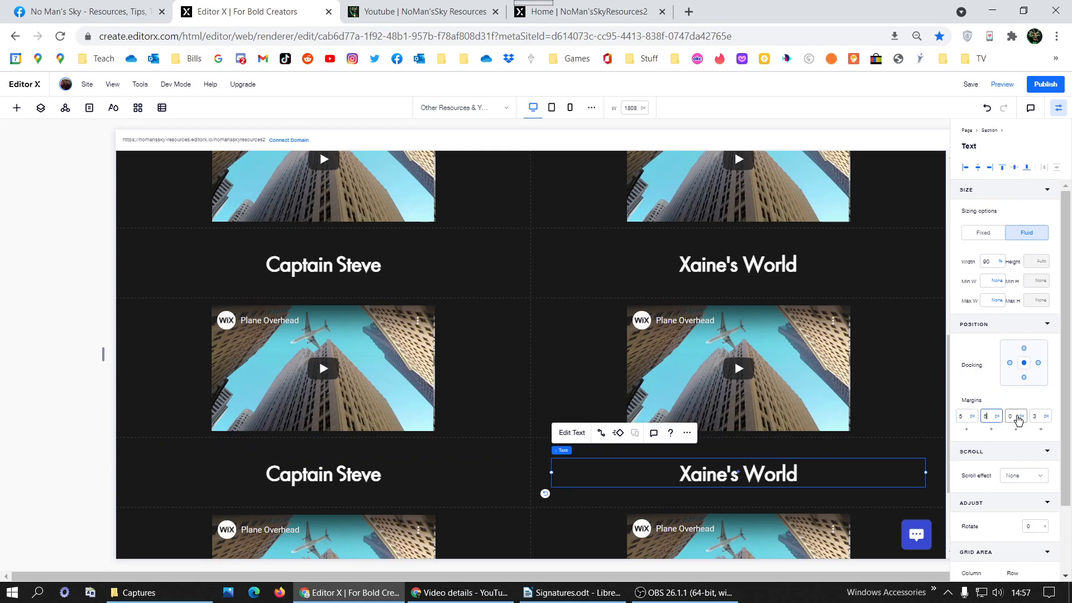
left_click(1014, 416)
type("5")
left_click(1040, 416)
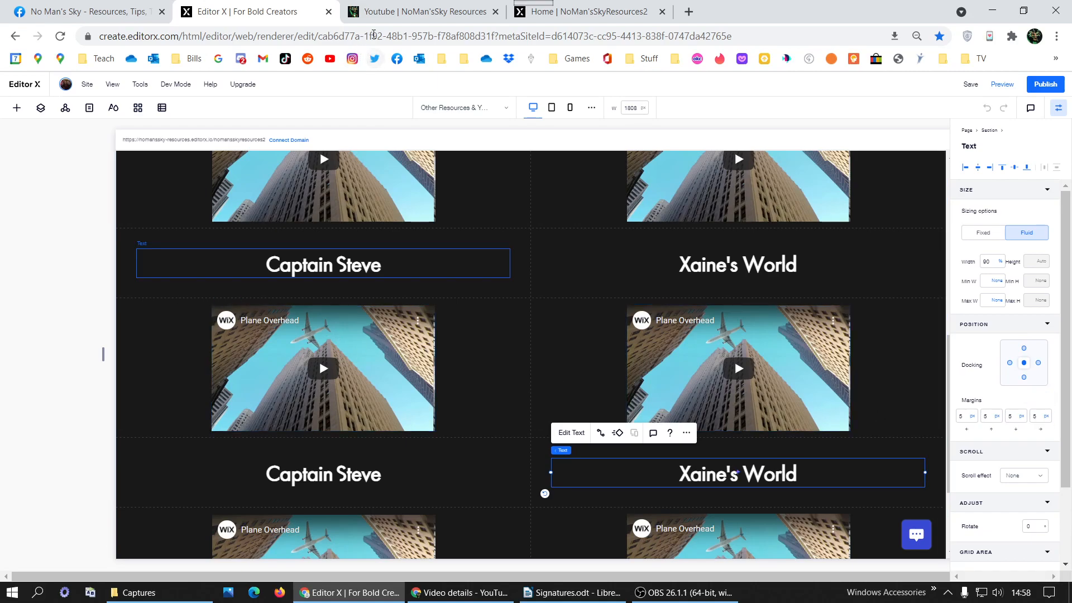
Copy the "Khraze Gaming" heading from the existing site's YouTubers page.
key("ctrl+Tab")
scroll(435, 286, "down", 6)
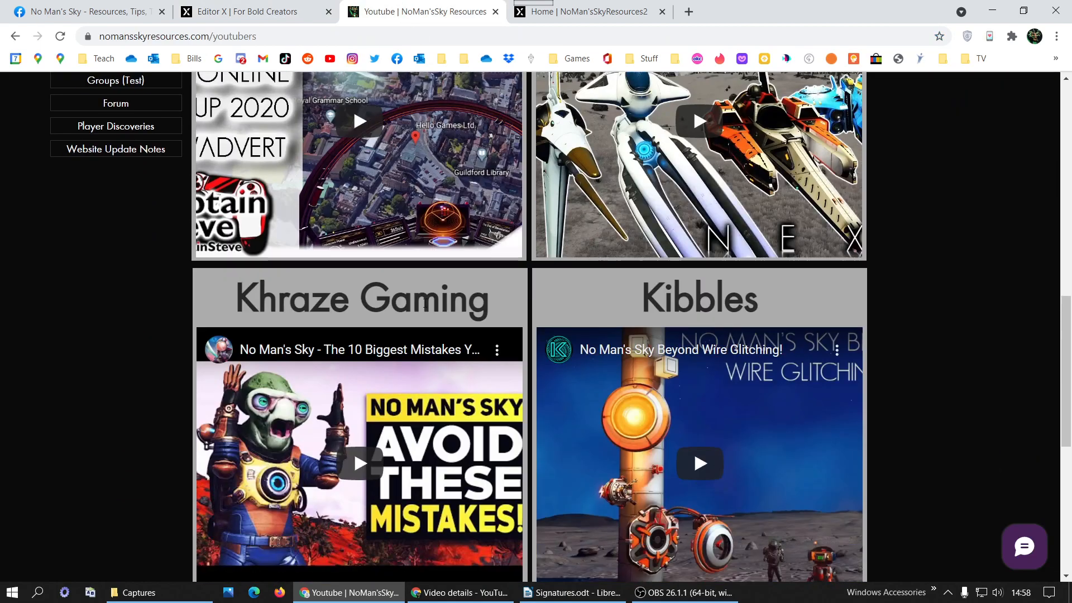
double_click(423, 303)
triple_click(420, 302)
right_click(420, 302)
left_click(441, 311)
Back in the site editor, replace the second heading row's "Captain Steve" text with "Khraze Gaming".
left_click(244, 14)
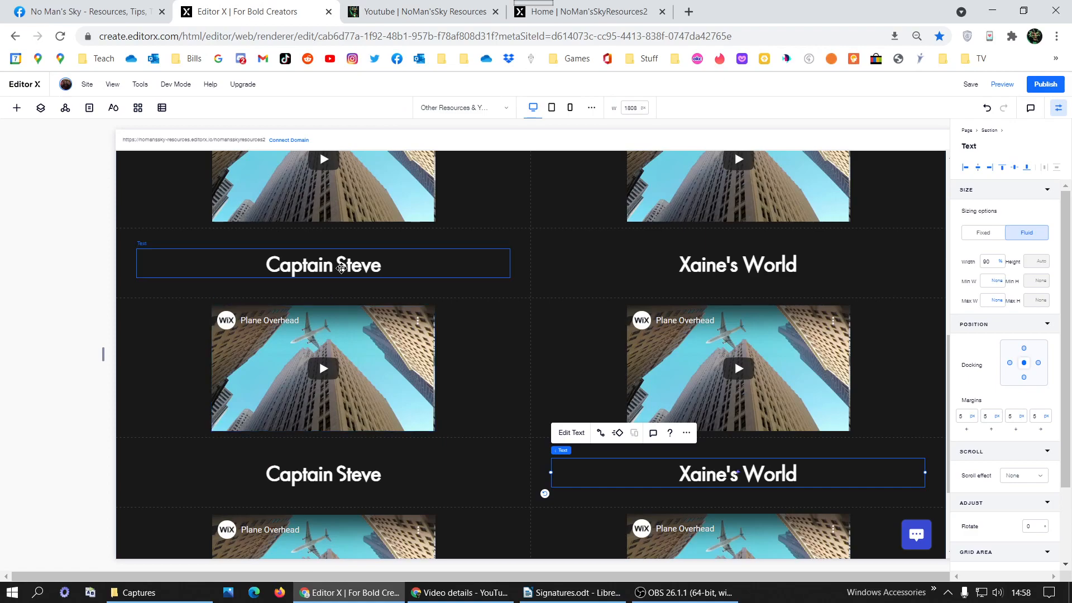
left_click(341, 268)
double_click(342, 268)
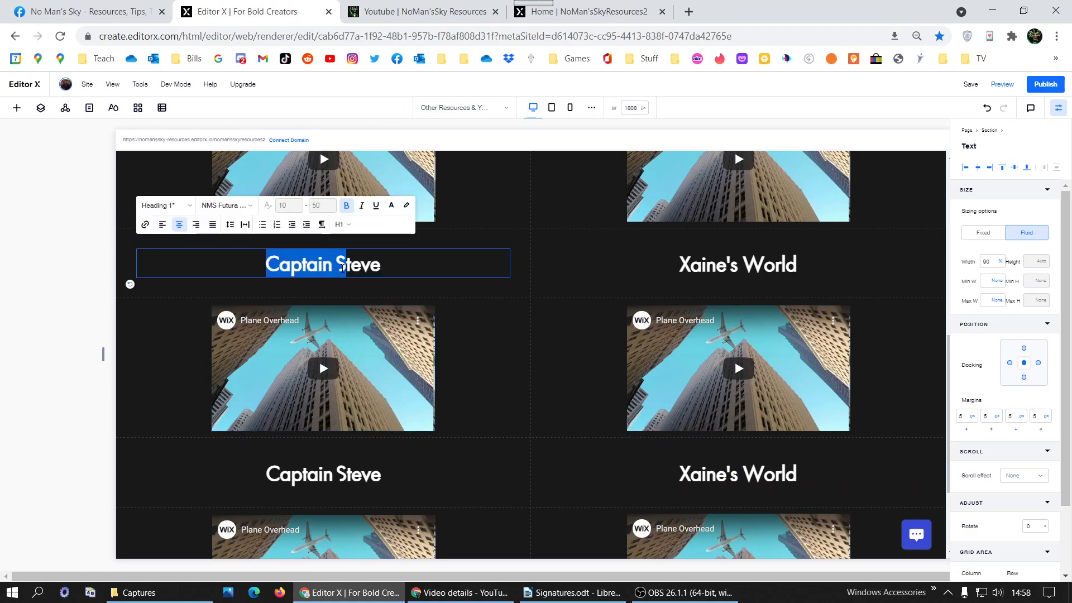
double_click(342, 267)
left_click(342, 267)
triple_click(342, 267)
key("ctrl+v")
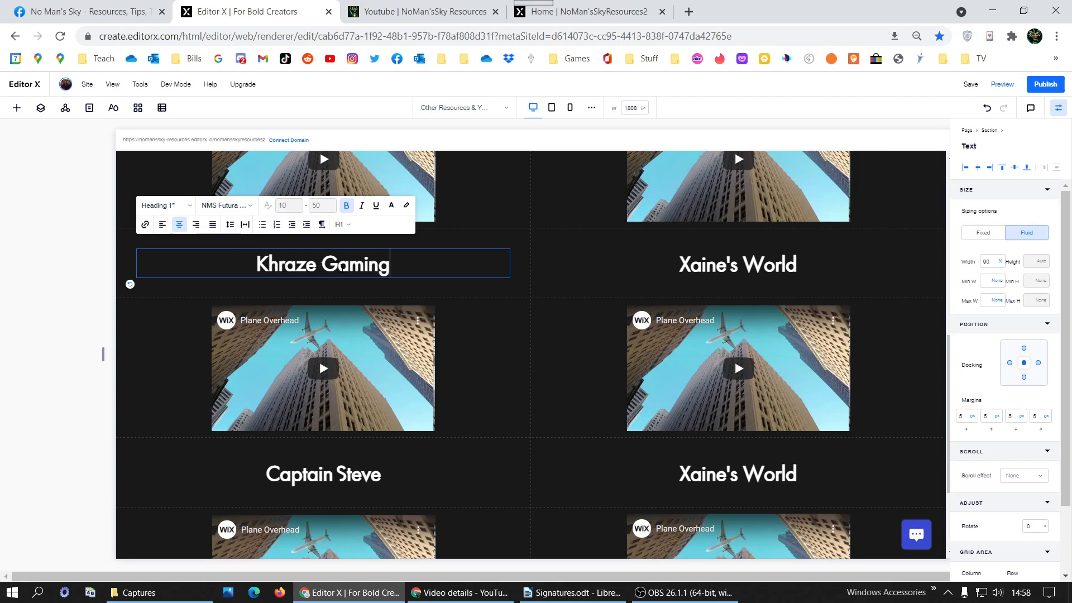
Replace the second heading row's "Xaine's World" text with the "Kibbles" heading copied from the existing site's YouTubers page.
left_click(668, 276)
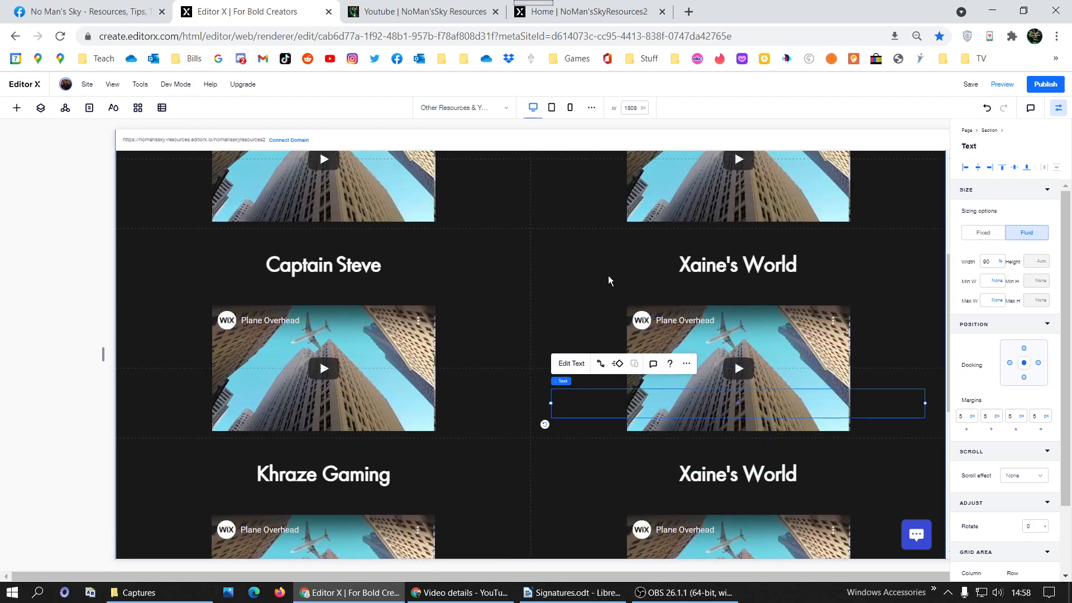
double_click(777, 267)
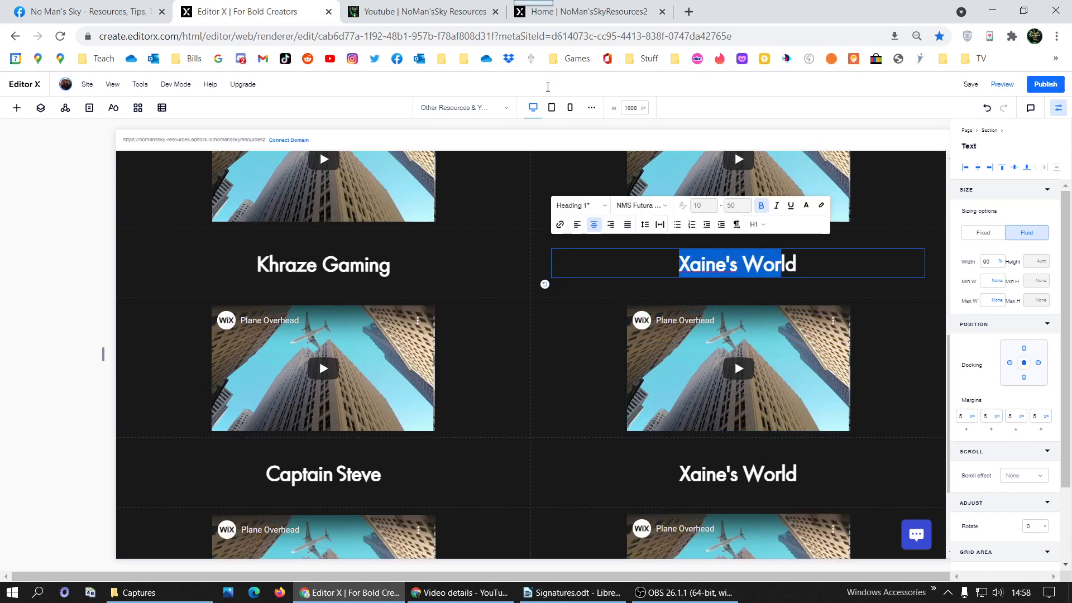
triple_click(802, 259)
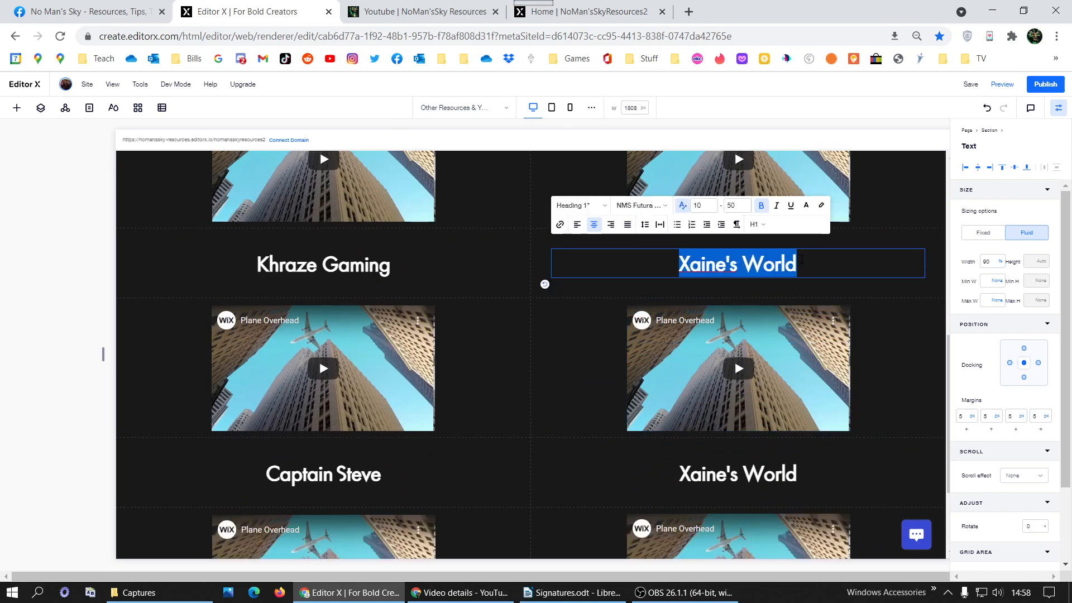
left_click(418, 11)
double_click(679, 308)
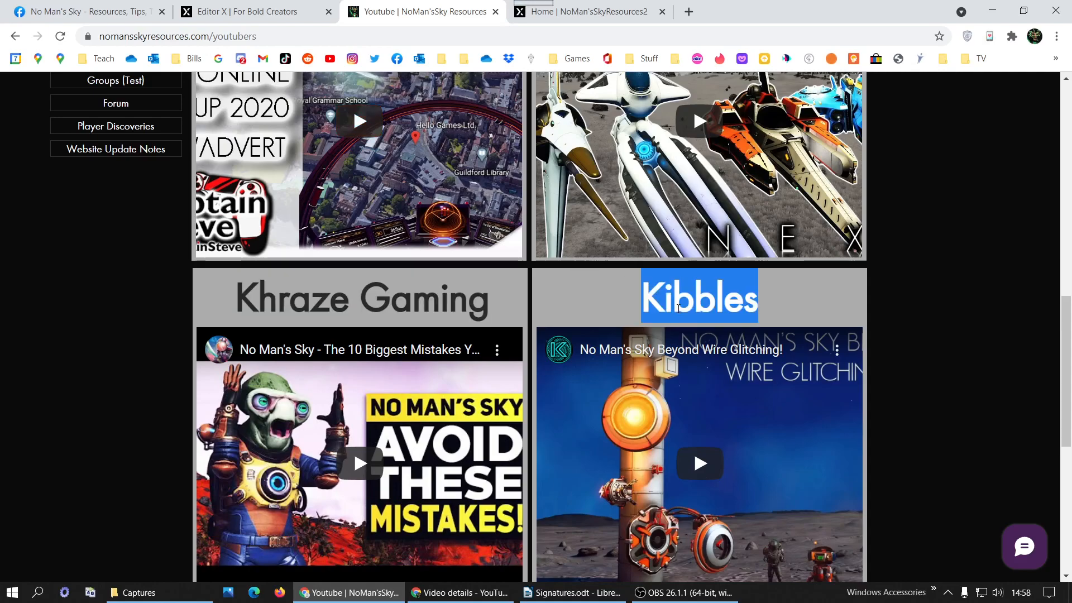
scroll(678, 308, "down", 7)
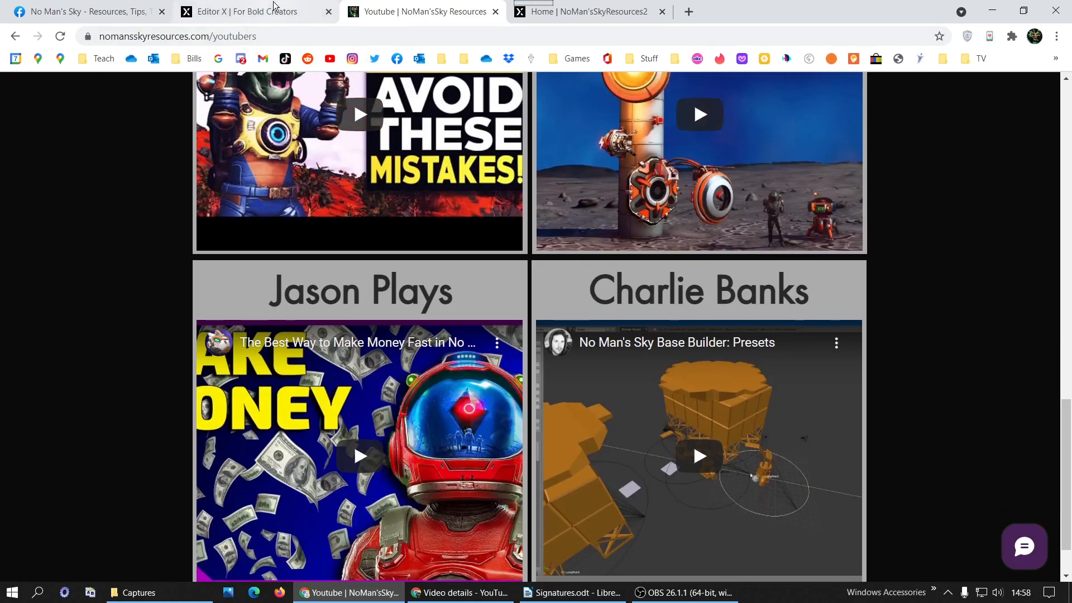
left_click(245, 12)
key("ctrl+v")
Copy "Jason Plays" from the existing site's YouTubers page and paste it over the third heading row's "Captain Steve" text.
left_click(419, 11)
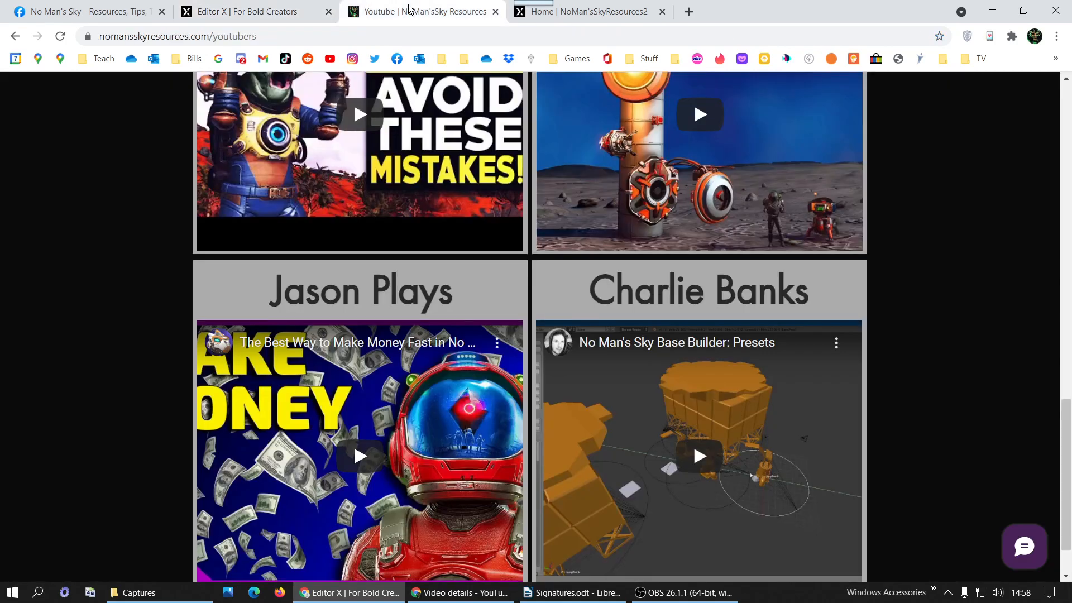
triple_click(432, 288)
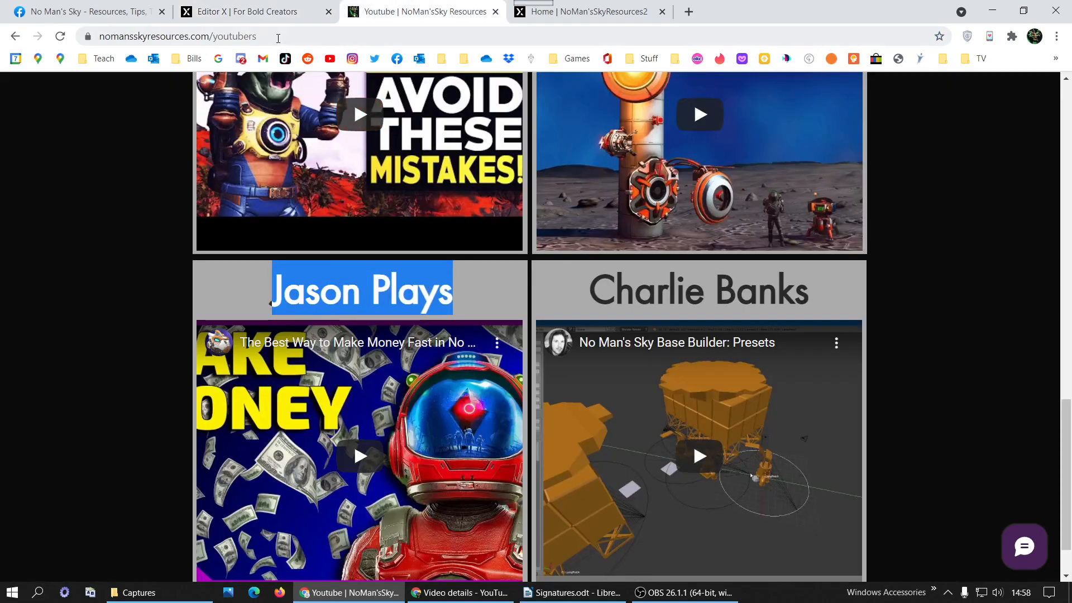
left_click(268, 12)
left_click(335, 475)
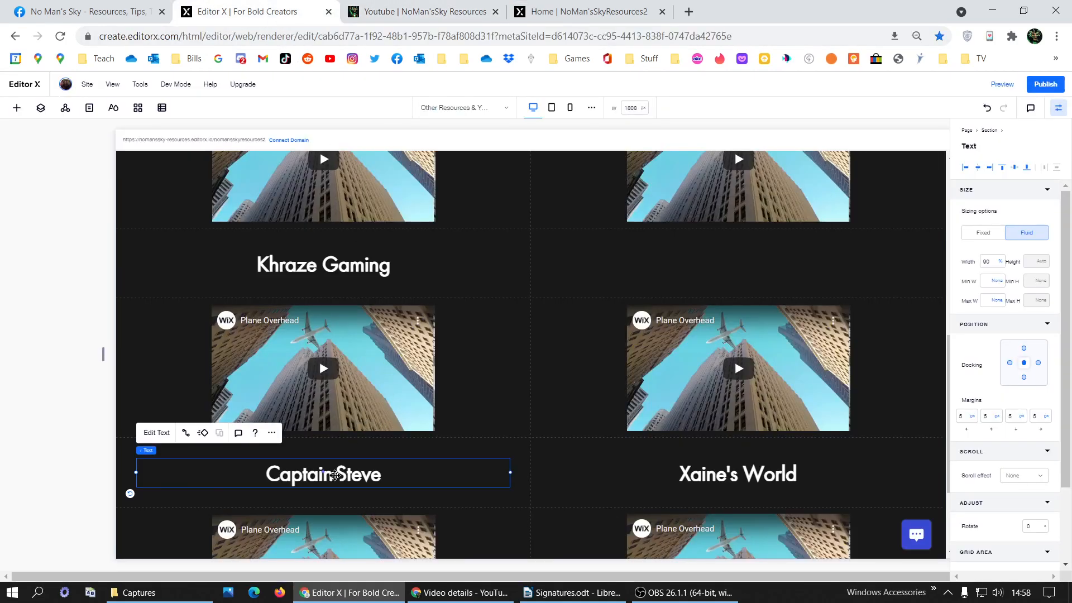
double_click(335, 476)
triple_click(355, 476)
key("ctrl+v")
Copy "Charlie Banks" from the YouTubers page and paste it over the third heading row's "Xaine's World" text in the editor.
left_click(428, 11)
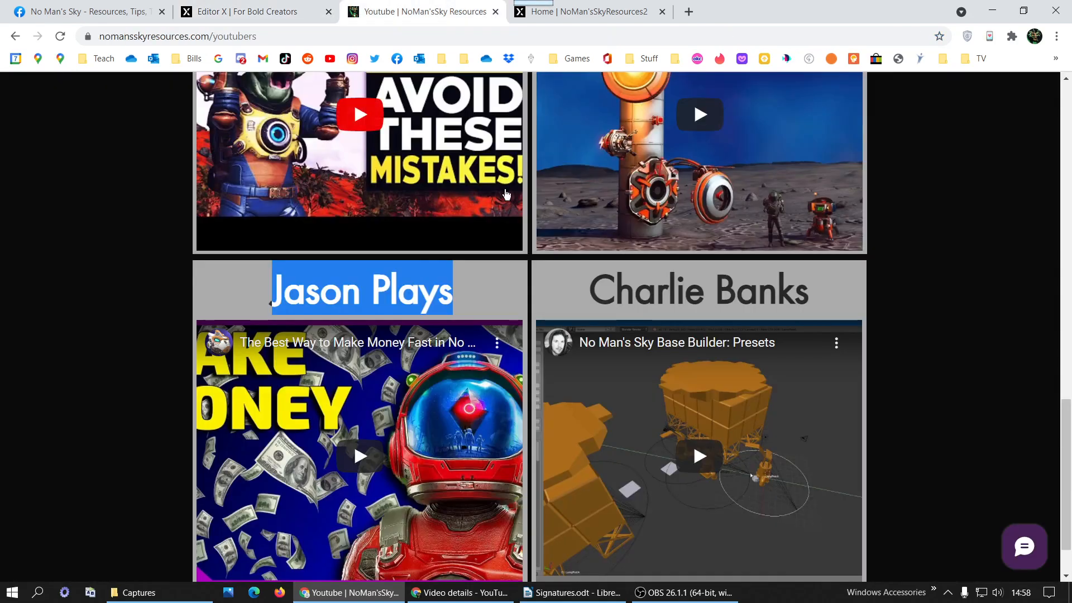
triple_click(665, 290)
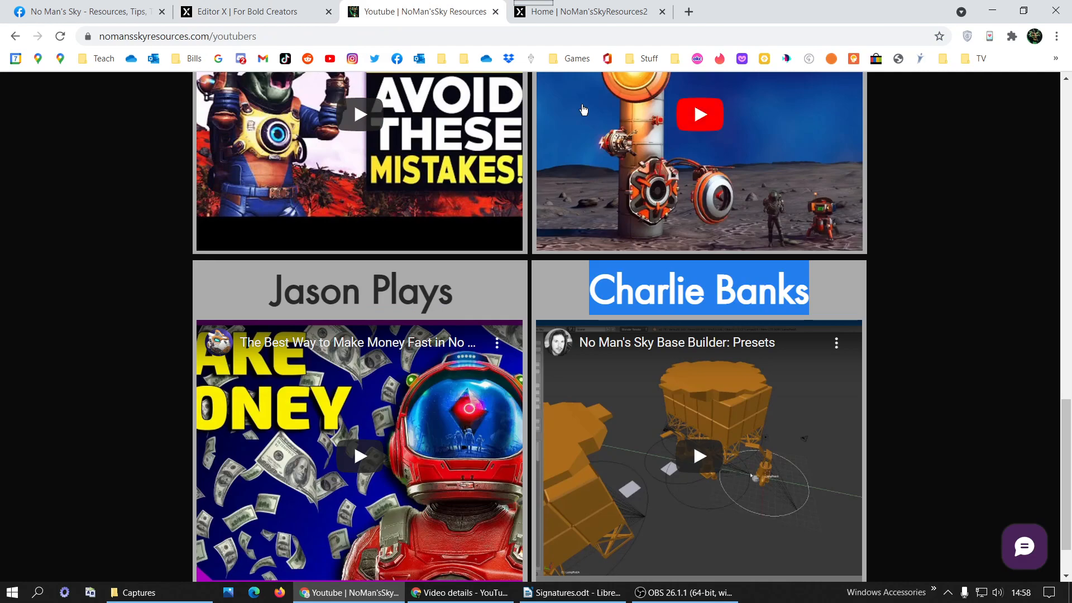
left_click(251, 11)
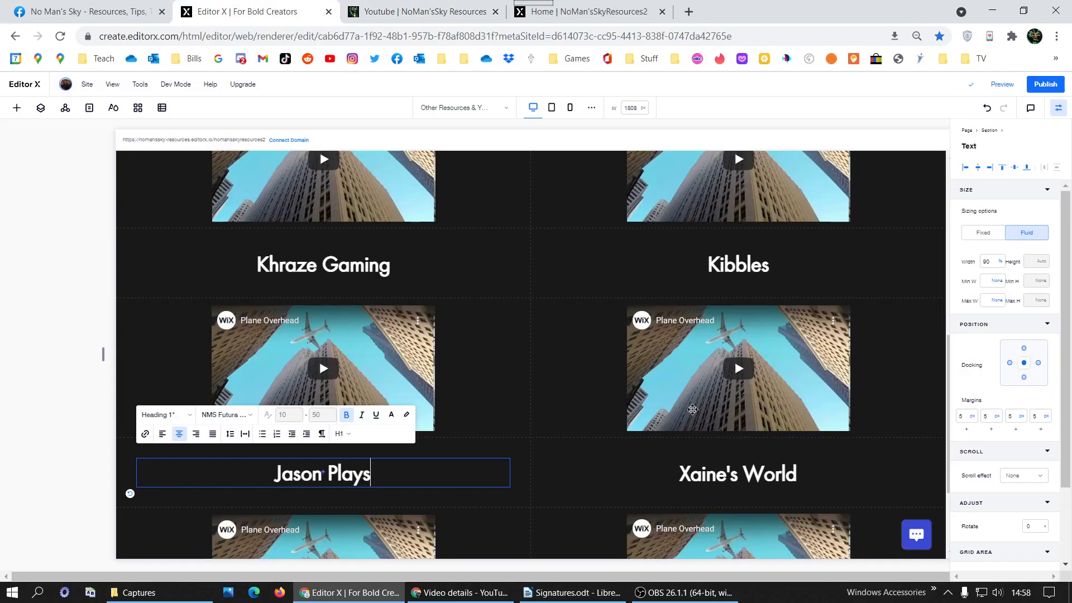
left_click(706, 476)
double_click(706, 475)
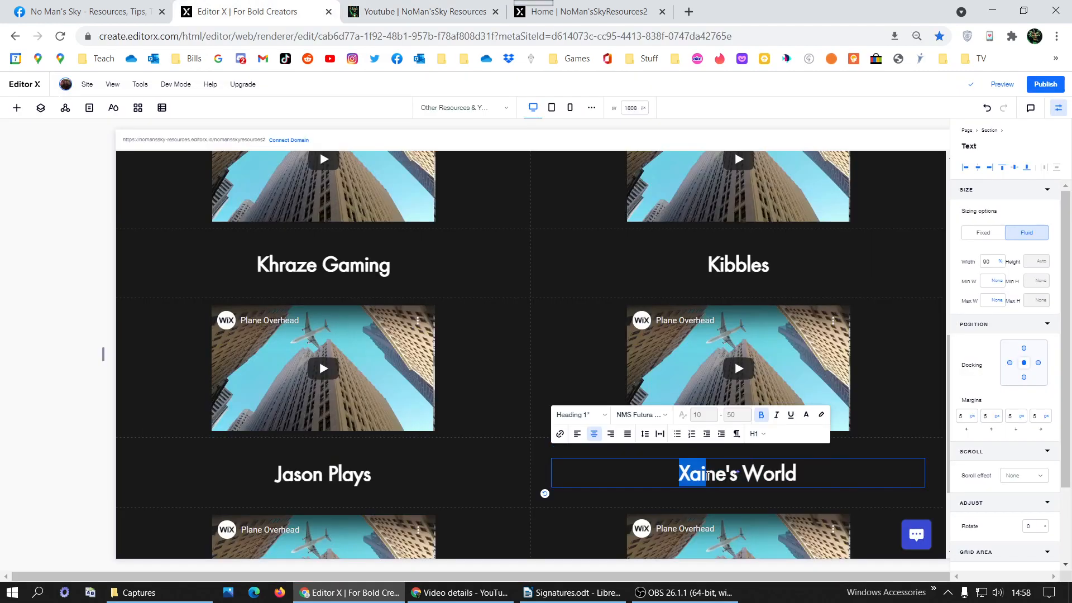
key("ctrl+a")
key("ctrl+v")
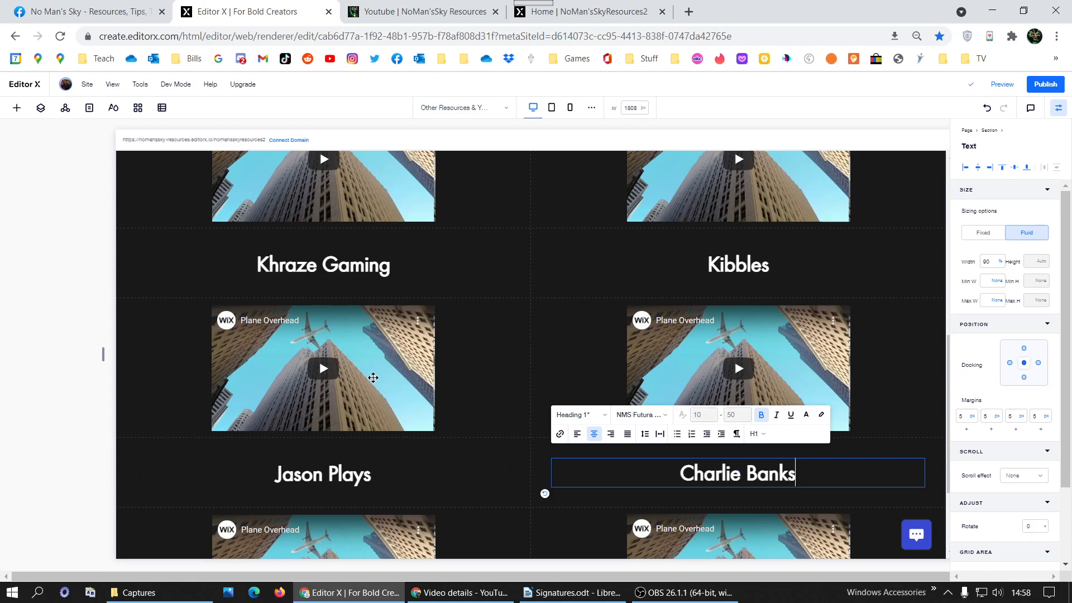
Open the section's grid for editing and set the minimum height of the "Jason Plays" heading row to Auto.
left_click(187, 461)
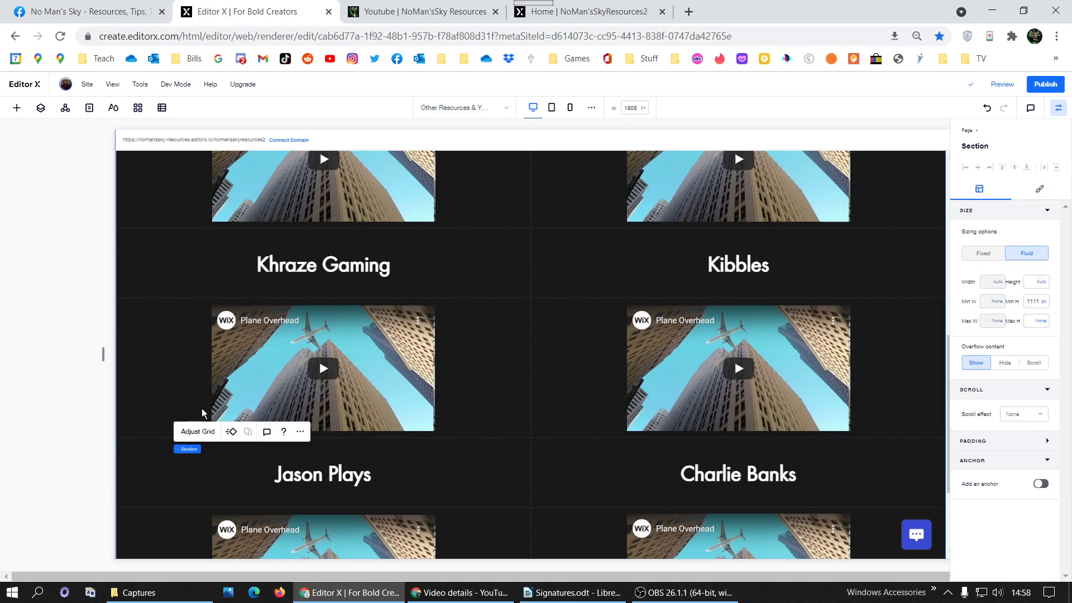
left_click(198, 431)
left_click(536, 381)
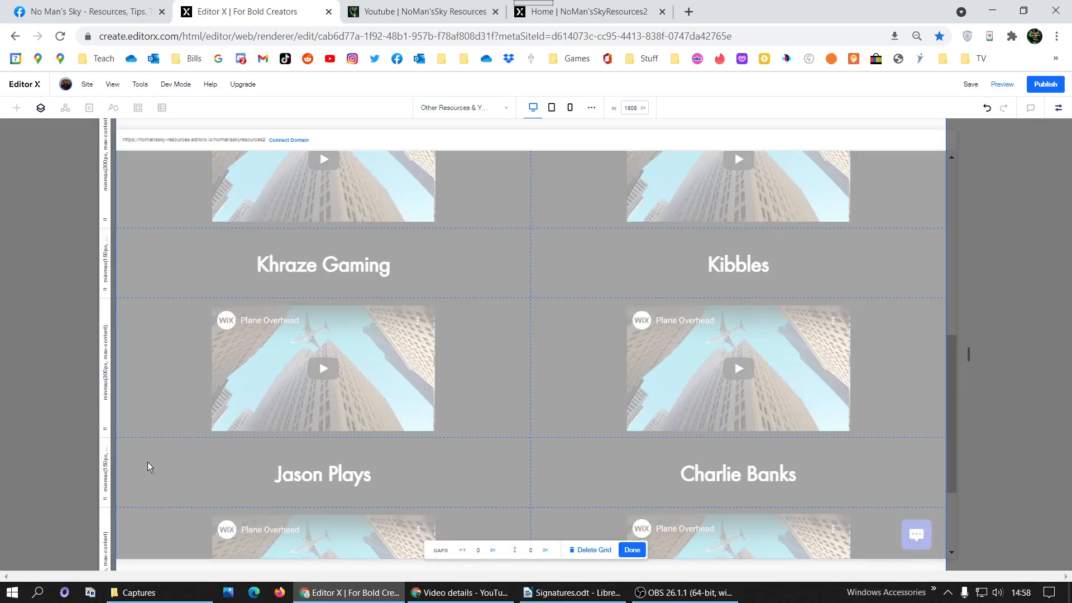
left_click(106, 475)
left_click(153, 537)
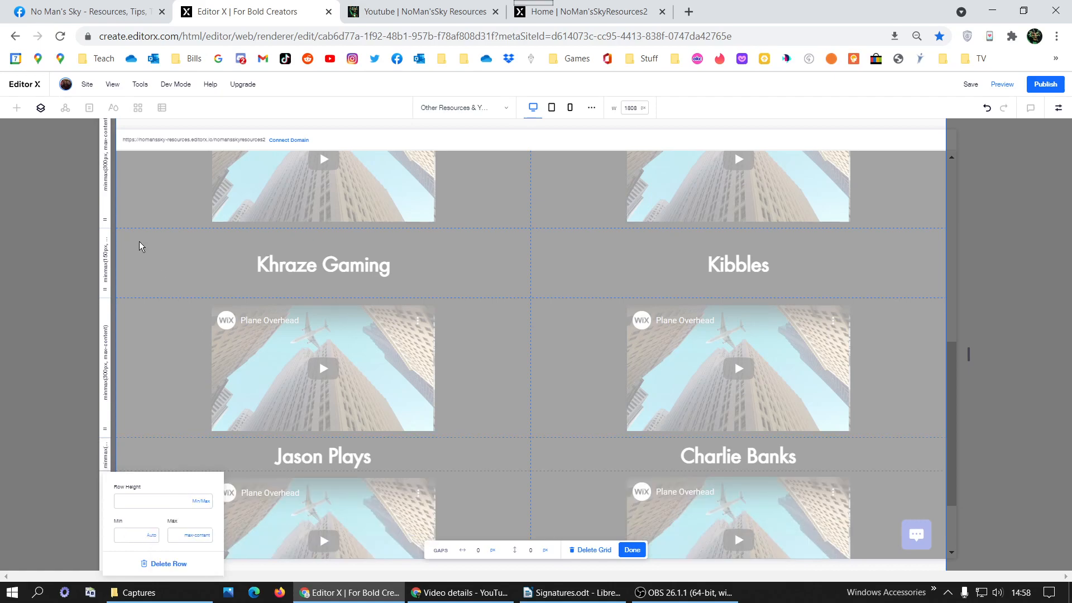
Set the minimum height of the "Khraze Gaming" and "Kibbles" heading row to Auto.
left_click(104, 267)
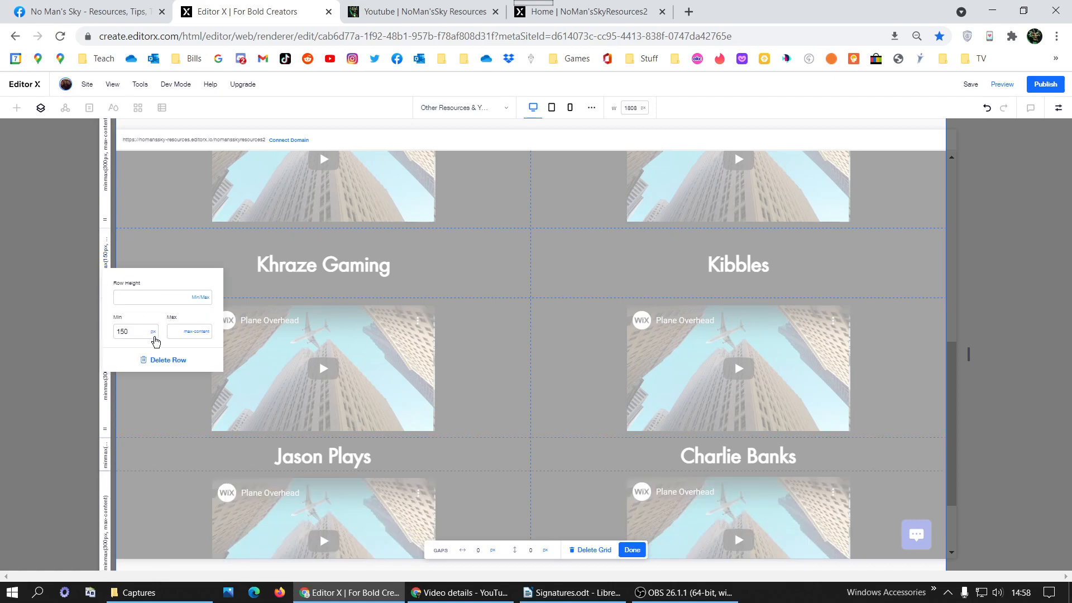
left_click(154, 335)
left_click(180, 284)
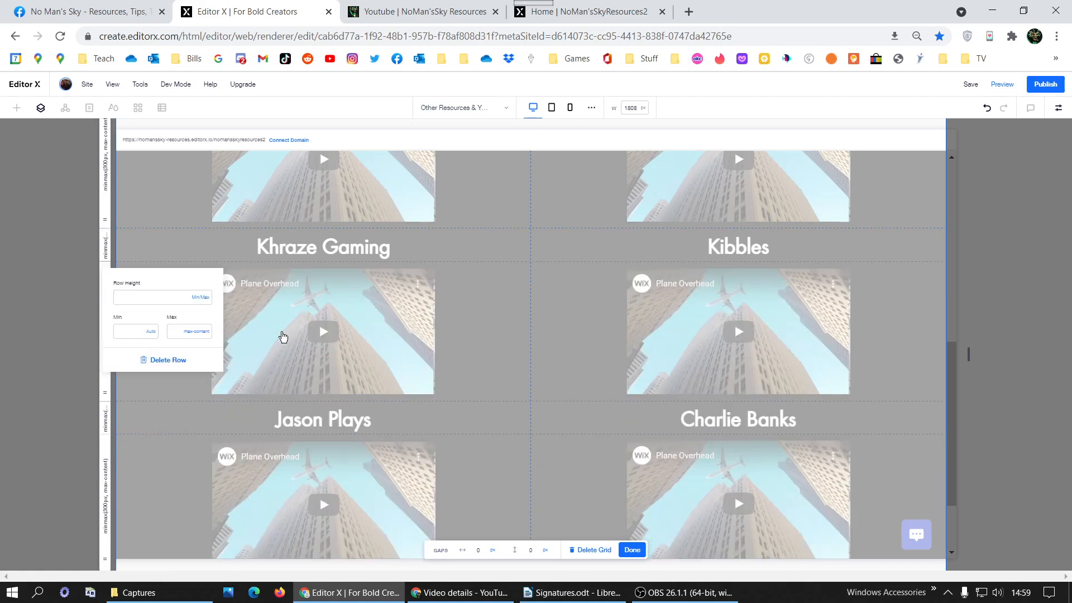
left_click(501, 319)
Set the minimum height of the "Captain Steve" heading row to Auto and finish editing the grid.
scroll(514, 325, "up", 4)
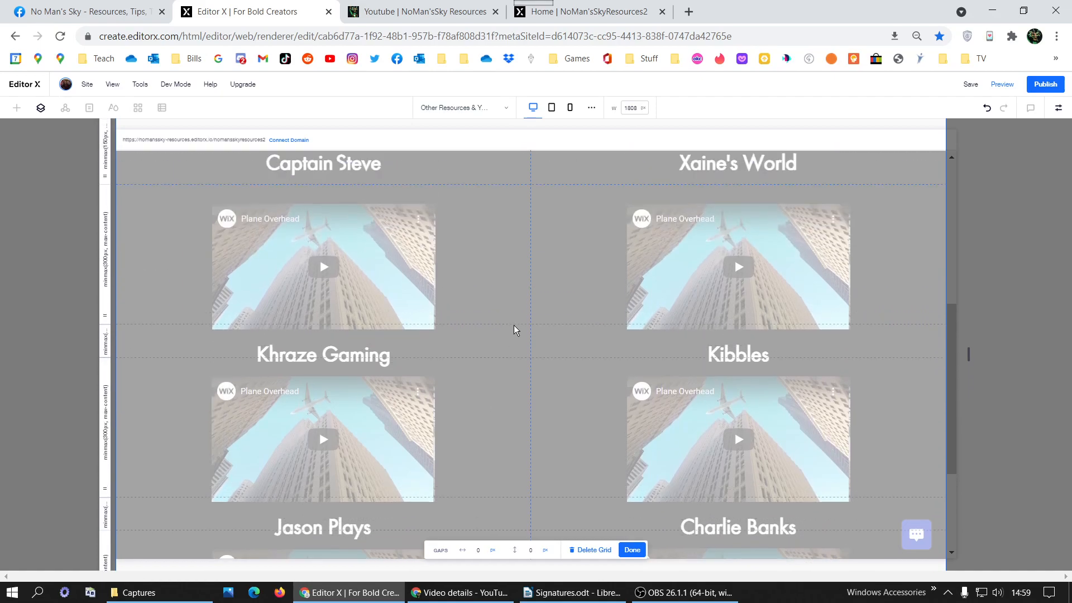
scroll(134, 290, "up", 4)
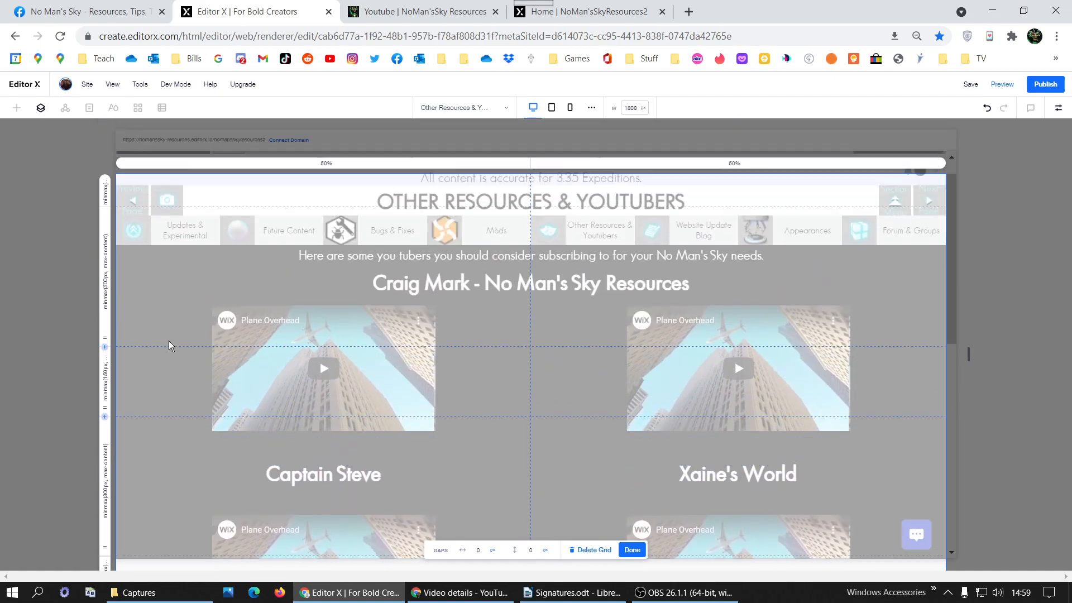
left_click(107, 473)
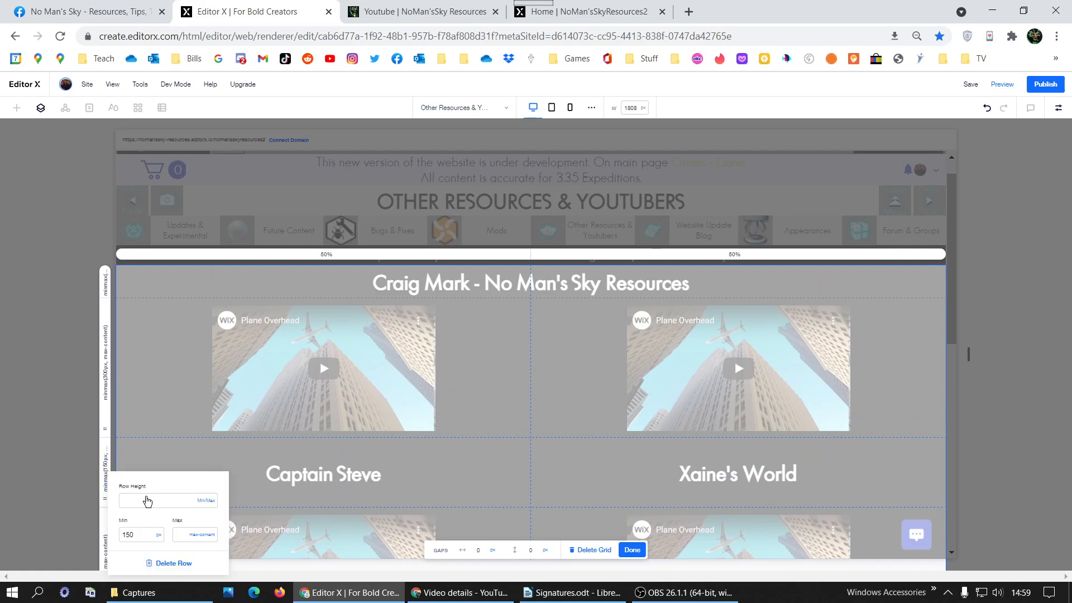
left_click(159, 535)
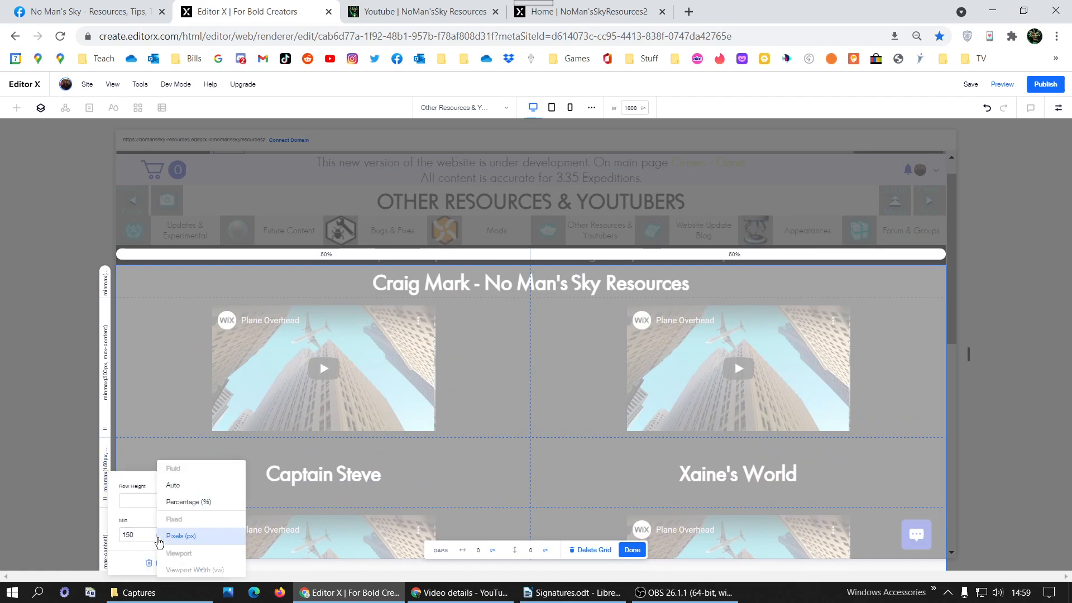
left_click(188, 484)
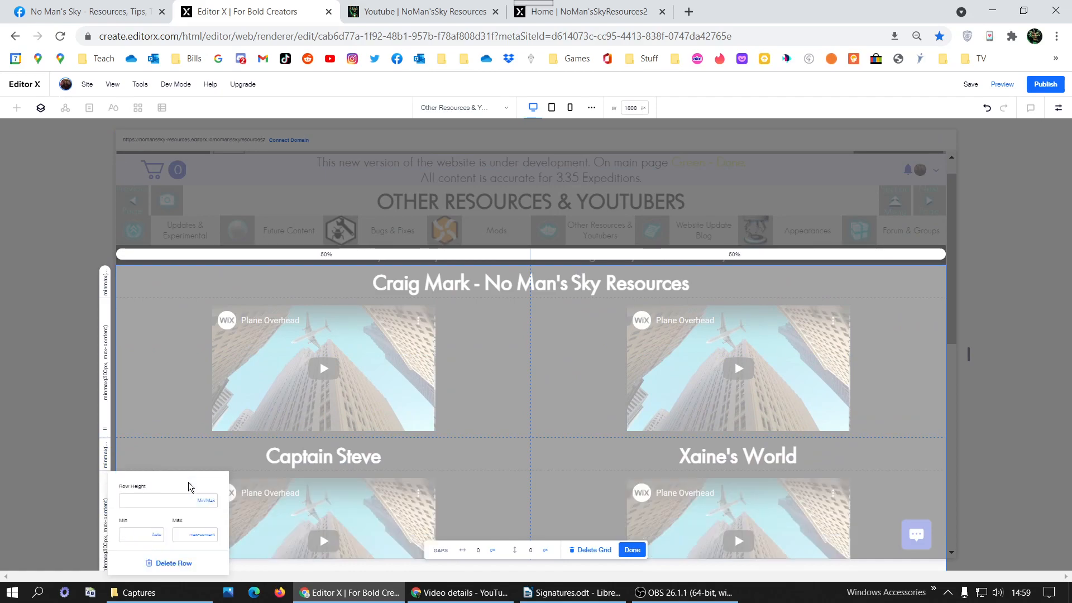
left_click(625, 550)
left_click(626, 550)
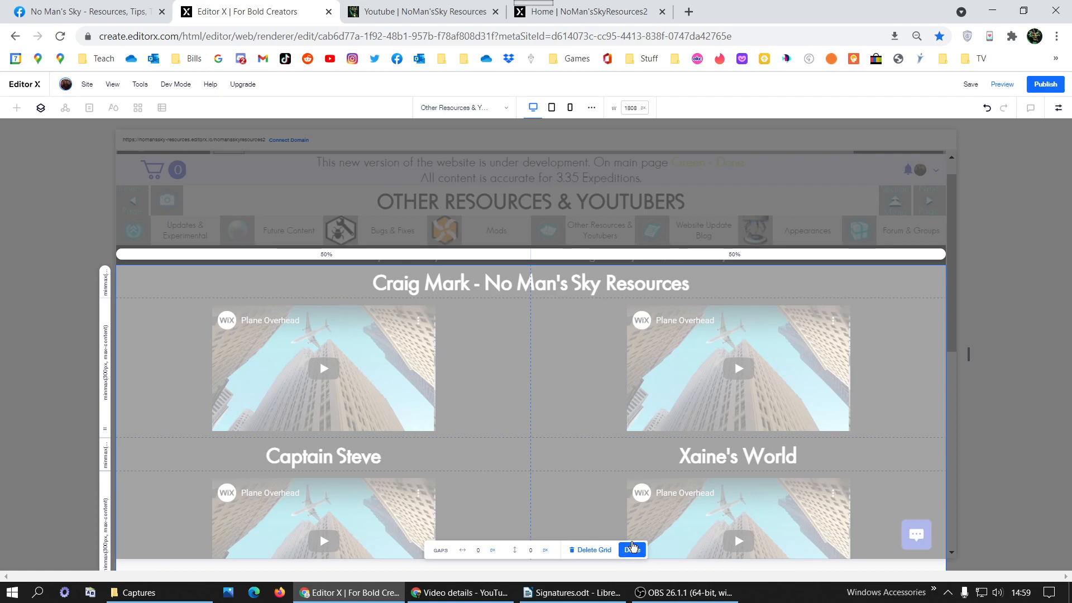
Stretch the video player above the "Captain Steve" heading so that it fills its whole grid cell.
scroll(540, 351, "down", 3)
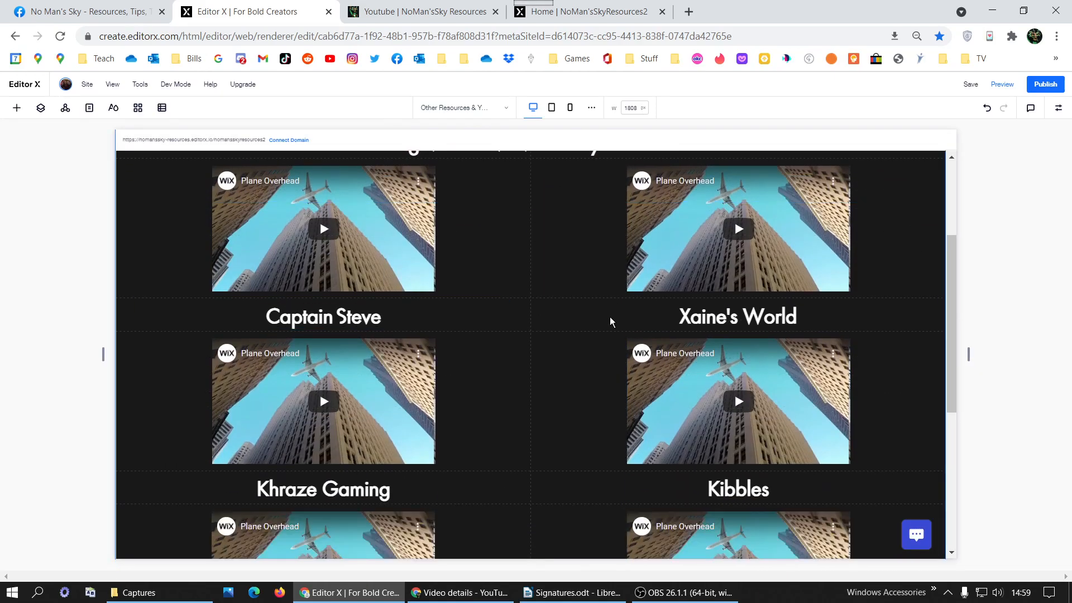
scroll(587, 252, "up", 2)
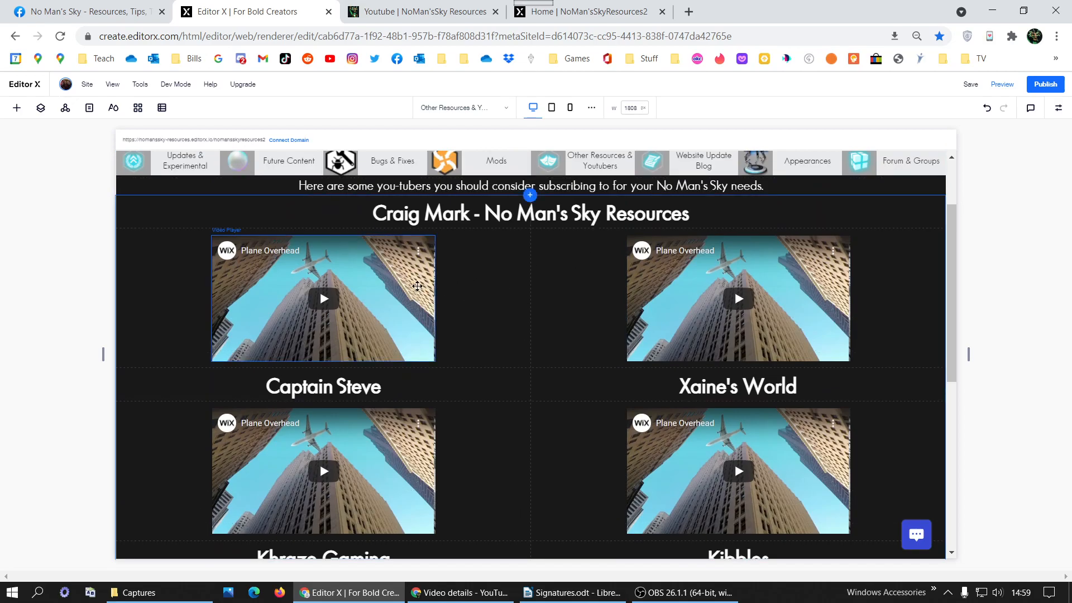
left_click(418, 286)
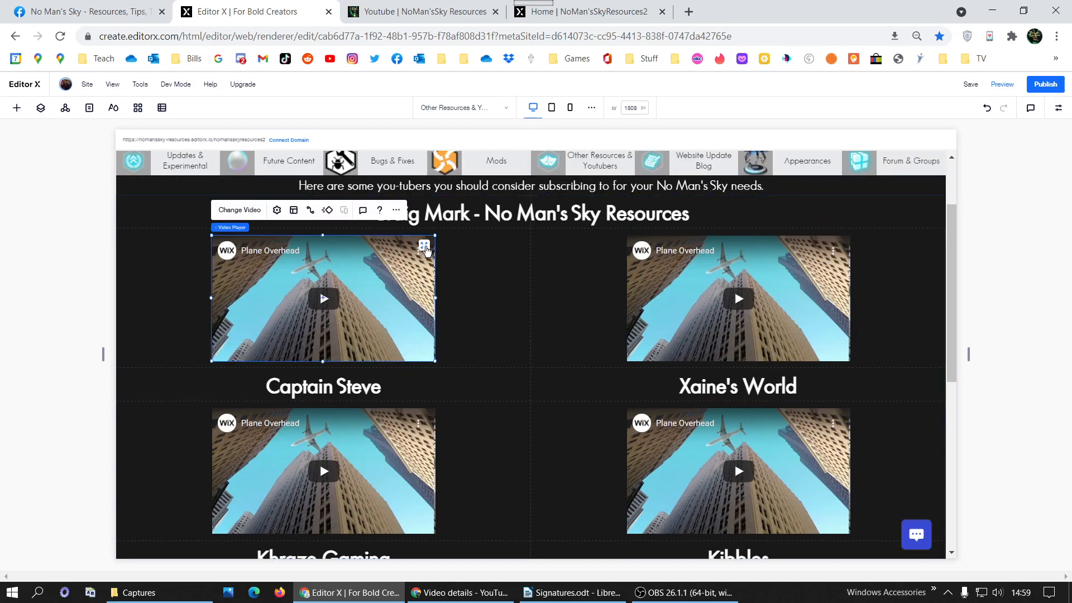
left_click(425, 246)
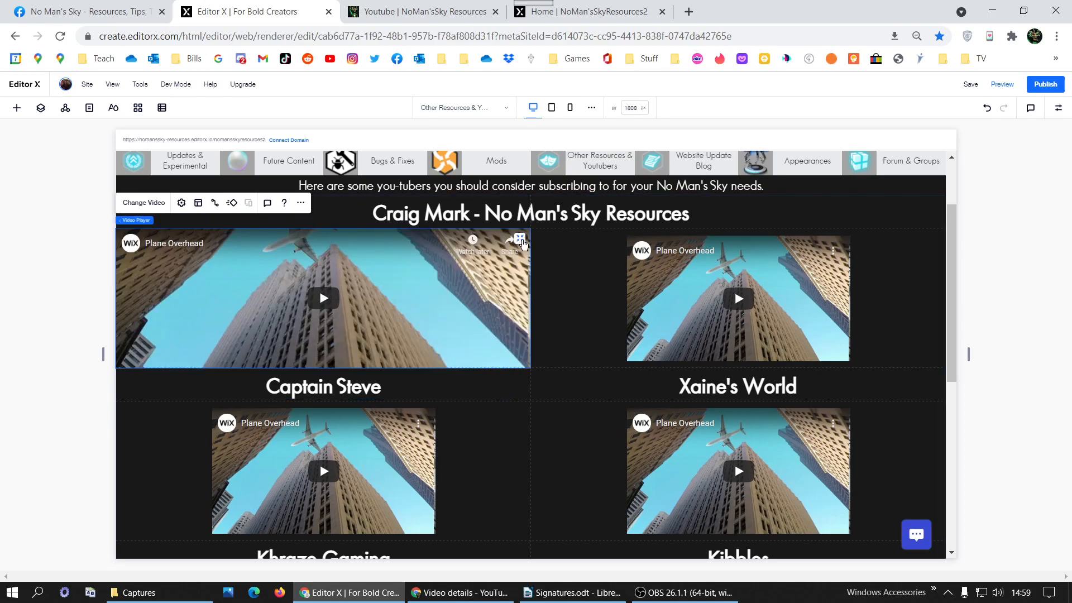
left_click(521, 239)
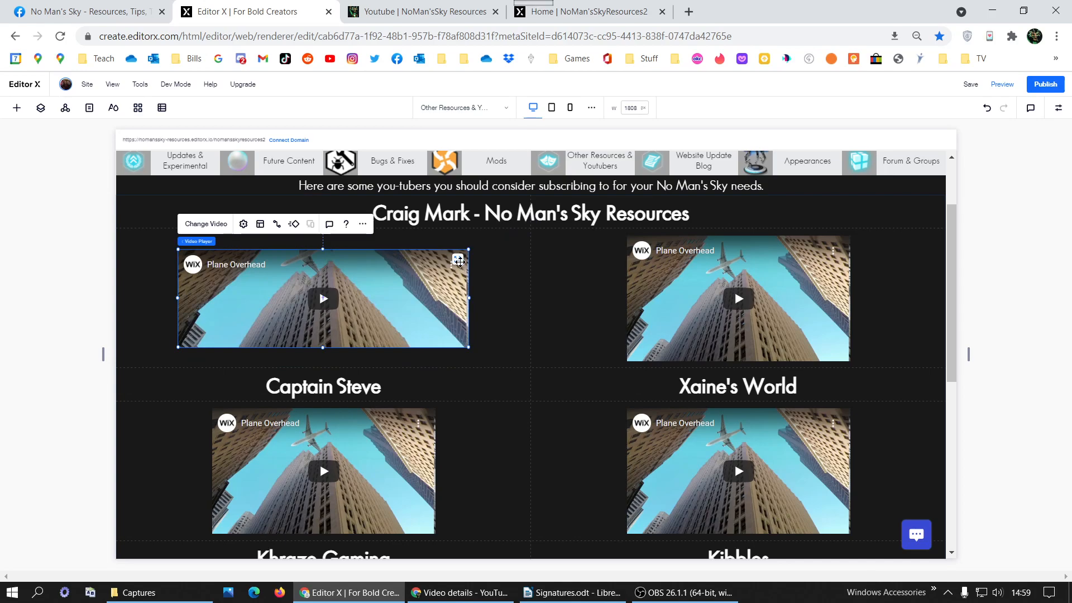
left_click(457, 259)
Reopen the section's grid for editing and set the first video row's minimum height to Auto.
left_click(581, 342)
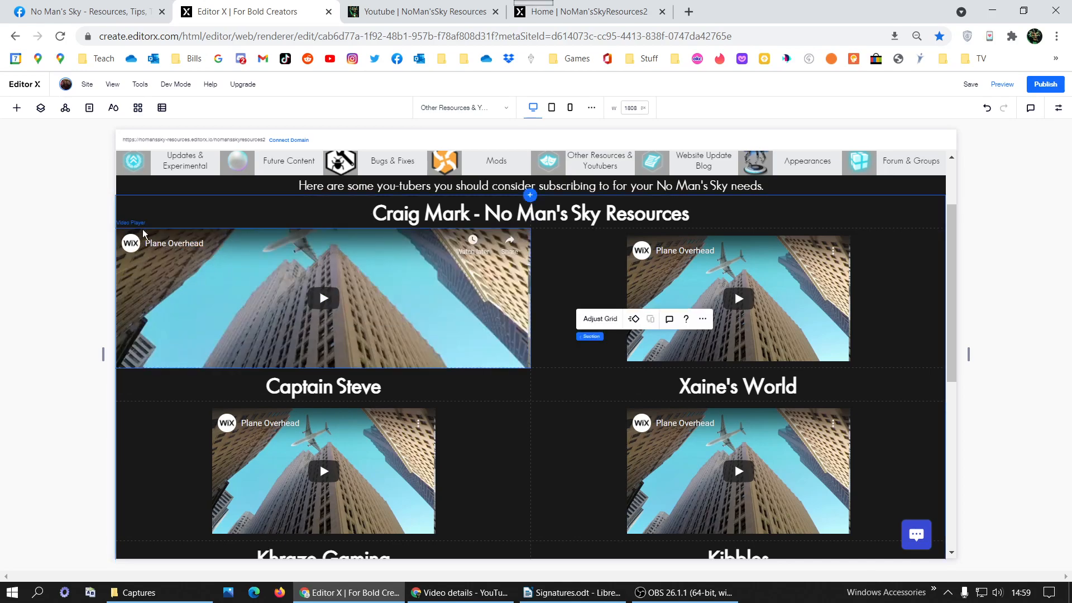
left_click(599, 326)
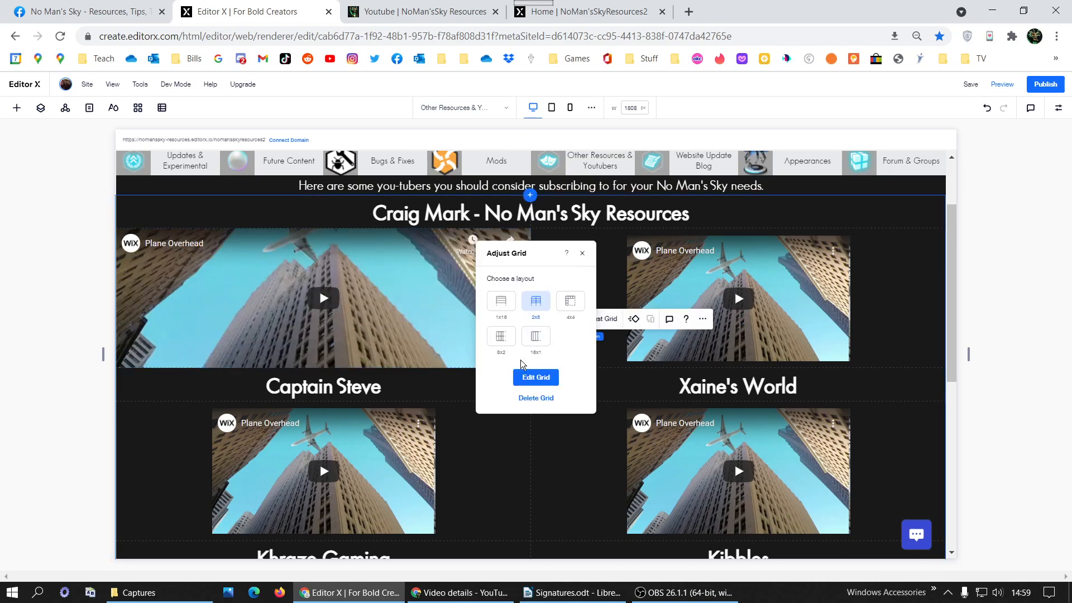
left_click(528, 378)
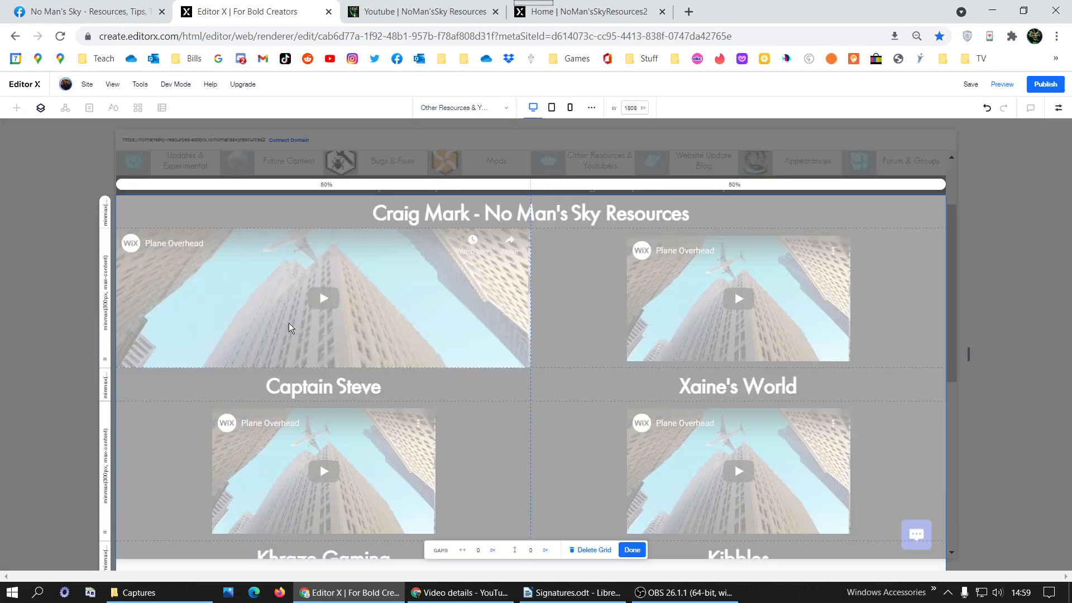
left_click(108, 298)
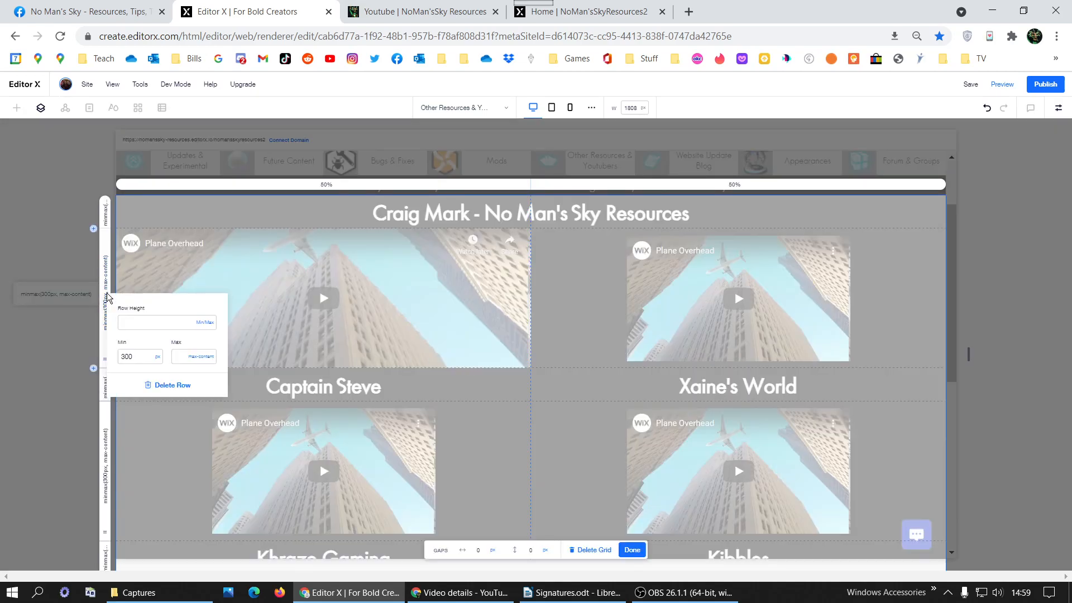
left_click(158, 357)
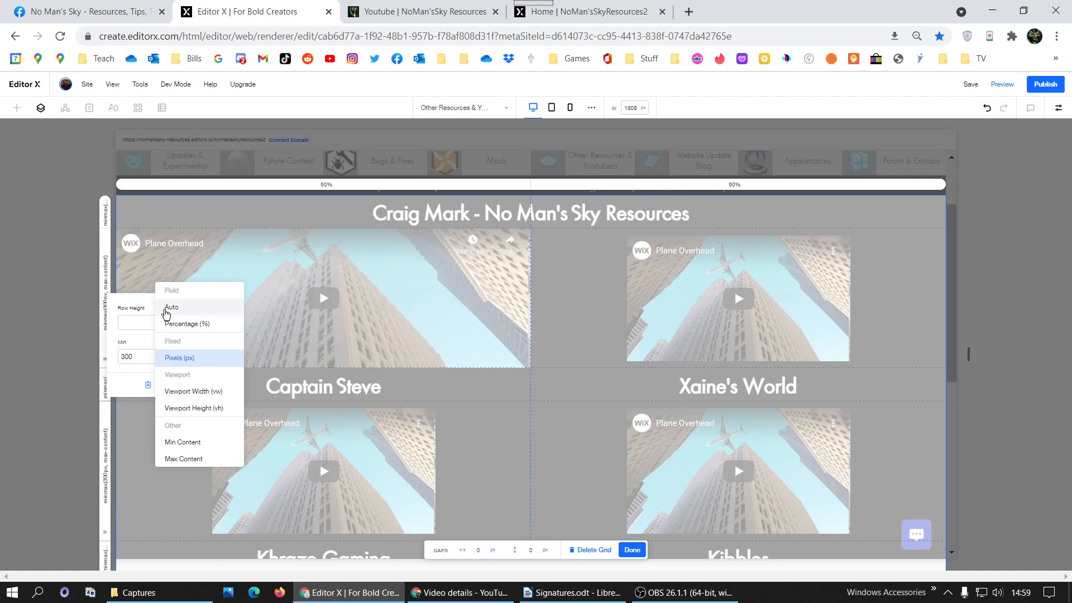
left_click(166, 308)
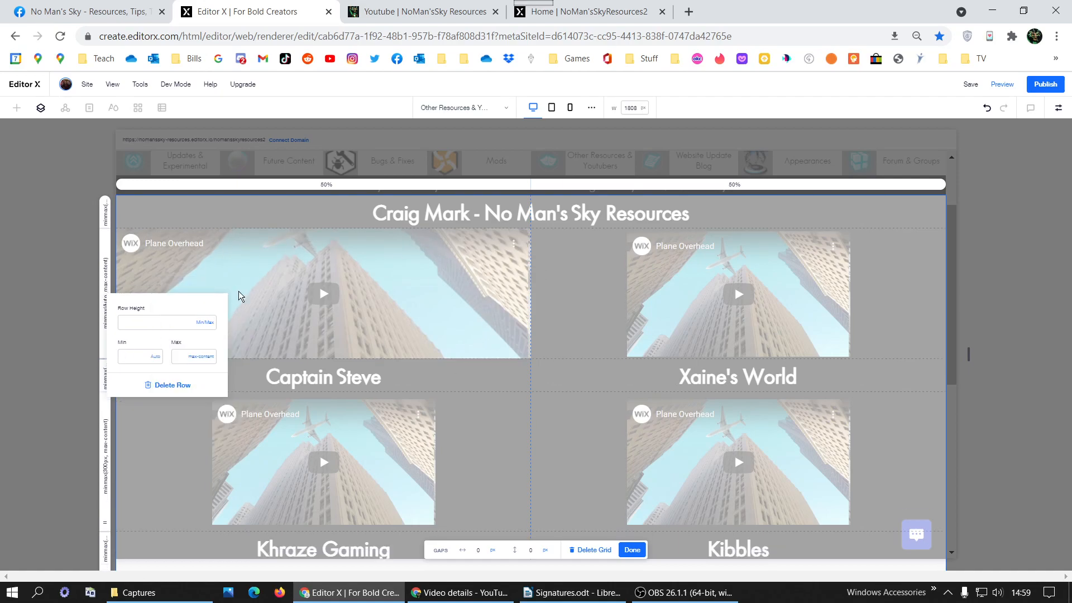
Switch the first video row's minimum height to pixels and set it to 300 px.
left_click(155, 356)
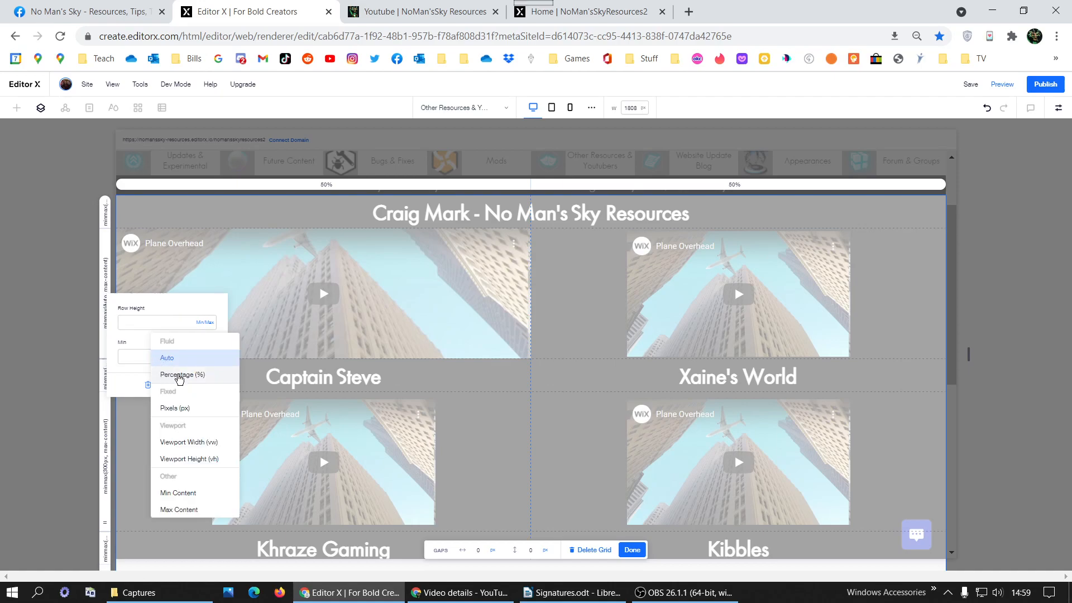
left_click(175, 409)
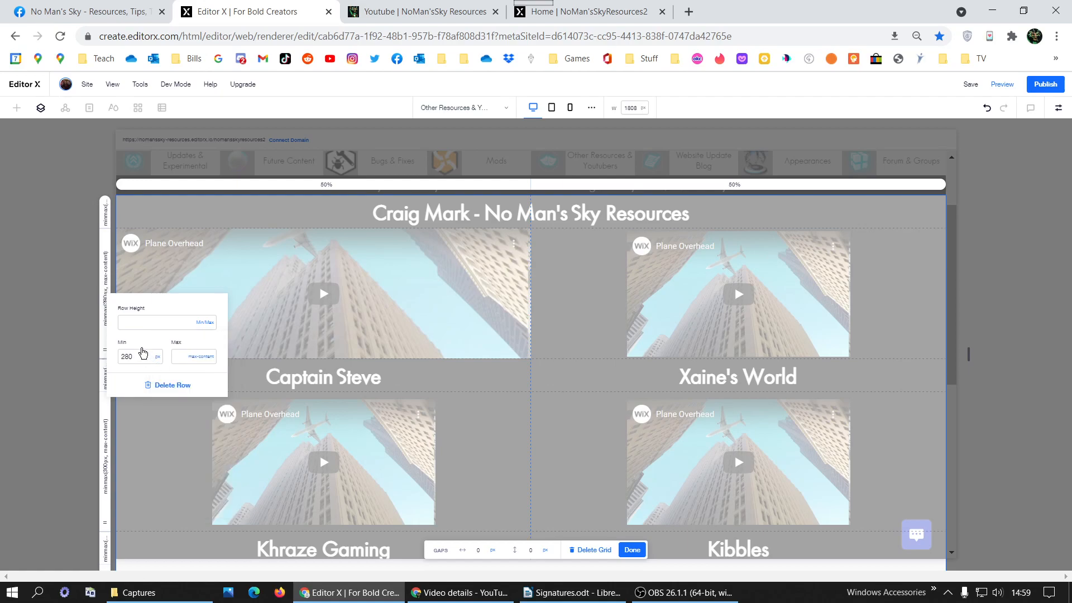
double_click(139, 357)
type("300")
key("Return")
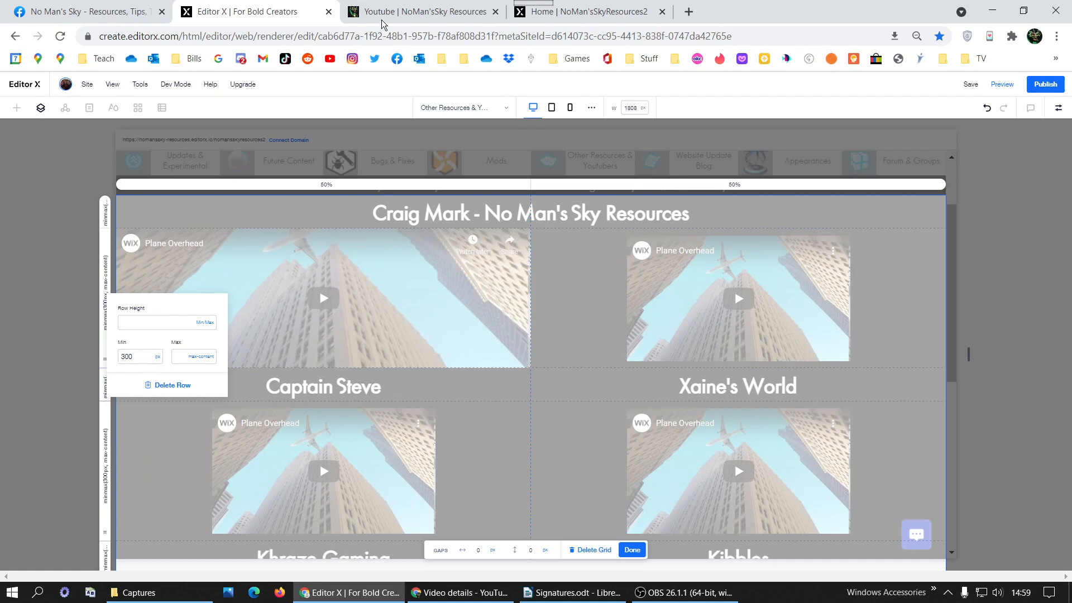
Switch to the existing site's YouTubers page and examine the size and layout of its videos under each heading.
key("ctrl+Tab")
scroll(311, 422, "down", 1)
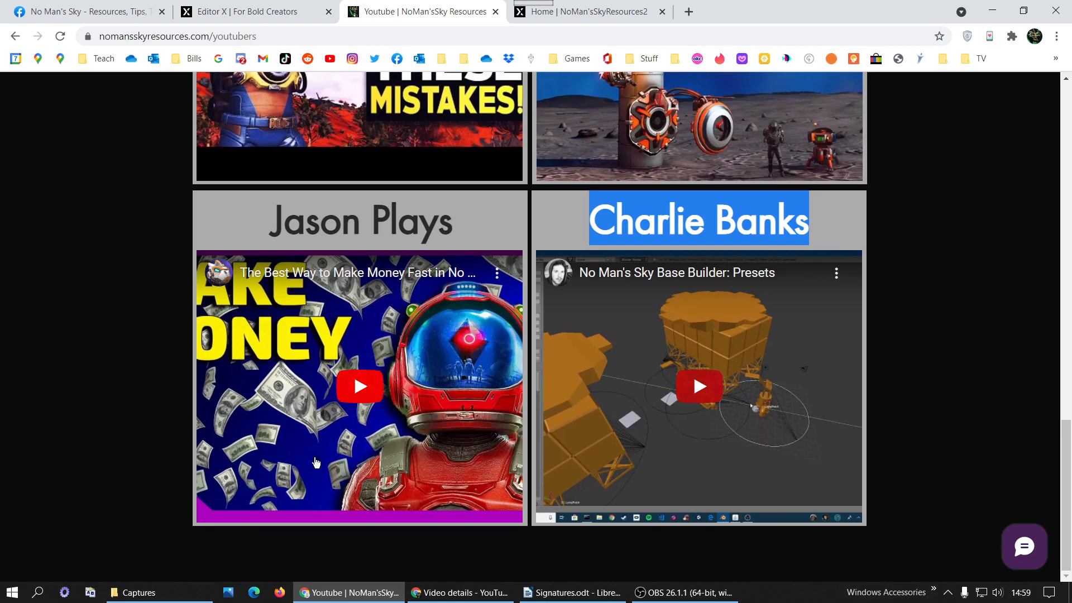
scroll(655, 297, "up", 2)
scroll(655, 297, "up", 10)
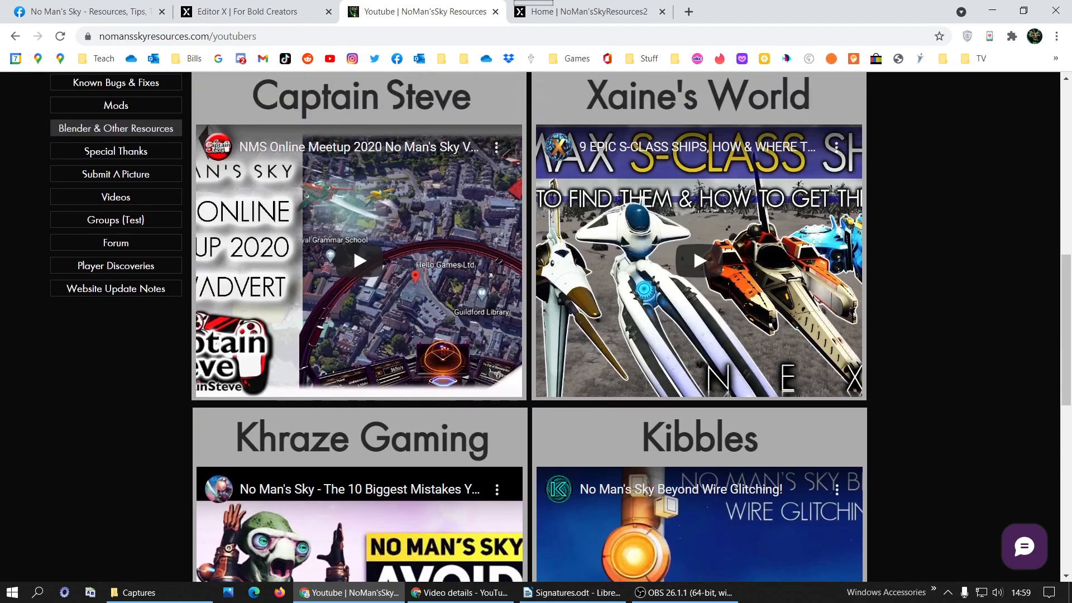
scroll(624, 334, "up", 3)
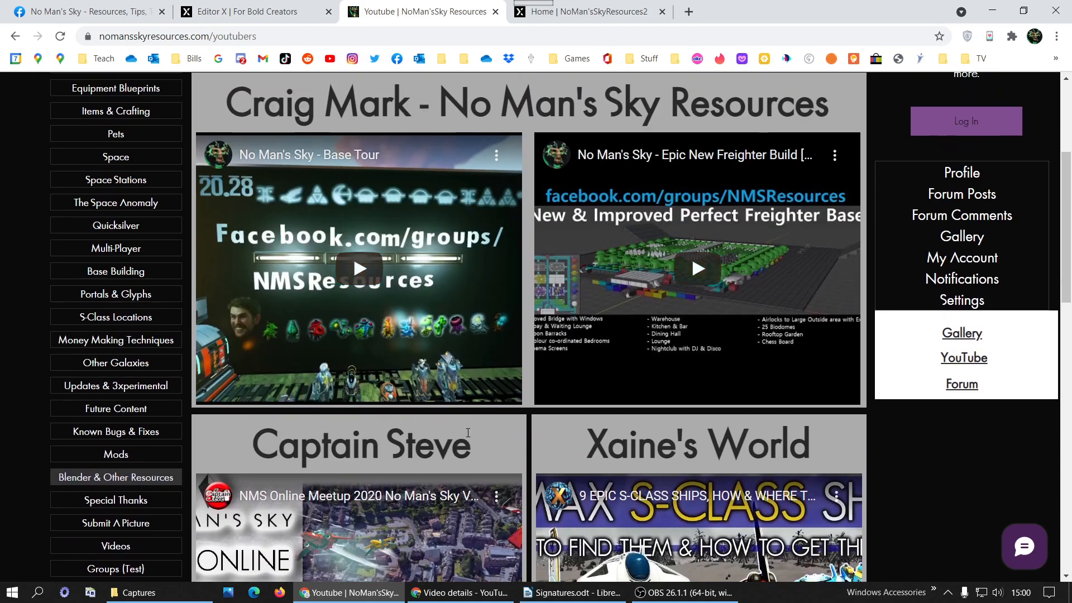
scroll(530, 296, "up", 4)
scroll(530, 296, "down", 3)
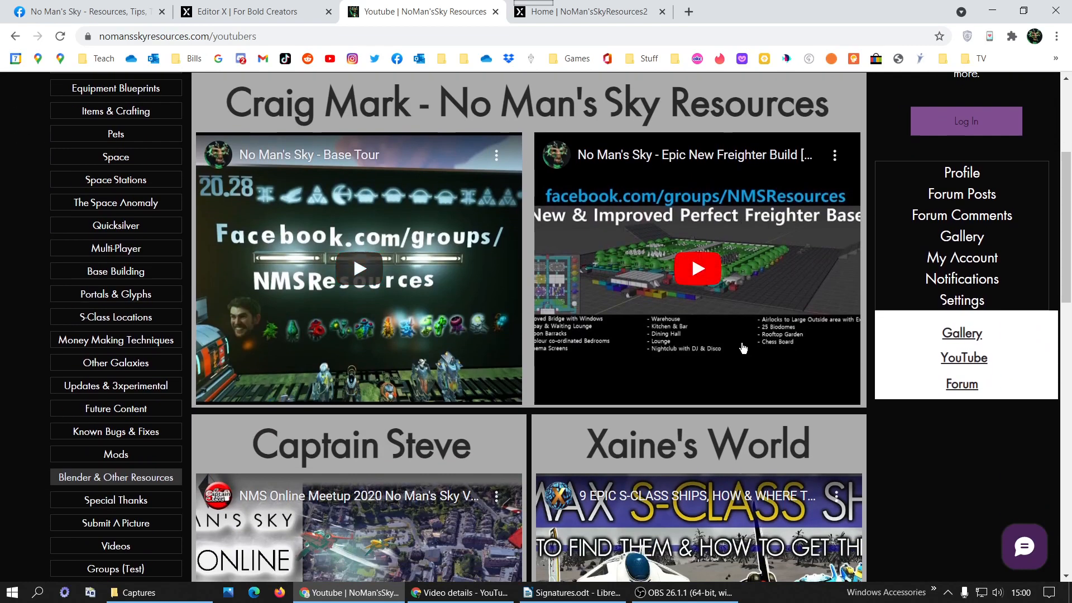
scroll(539, 444, "down", 4)
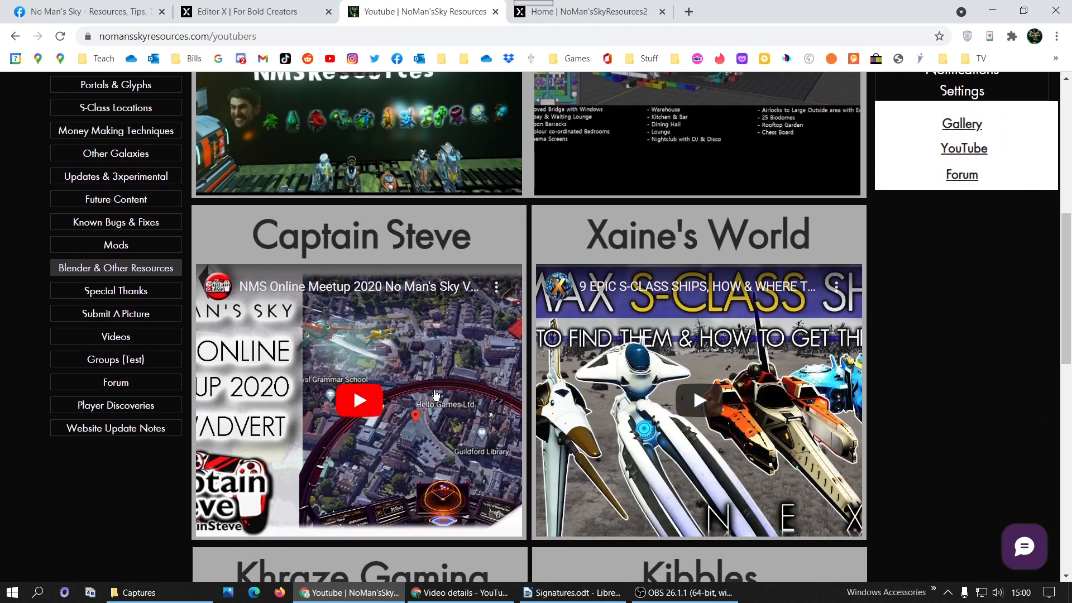
scroll(966, 354, "up", 3)
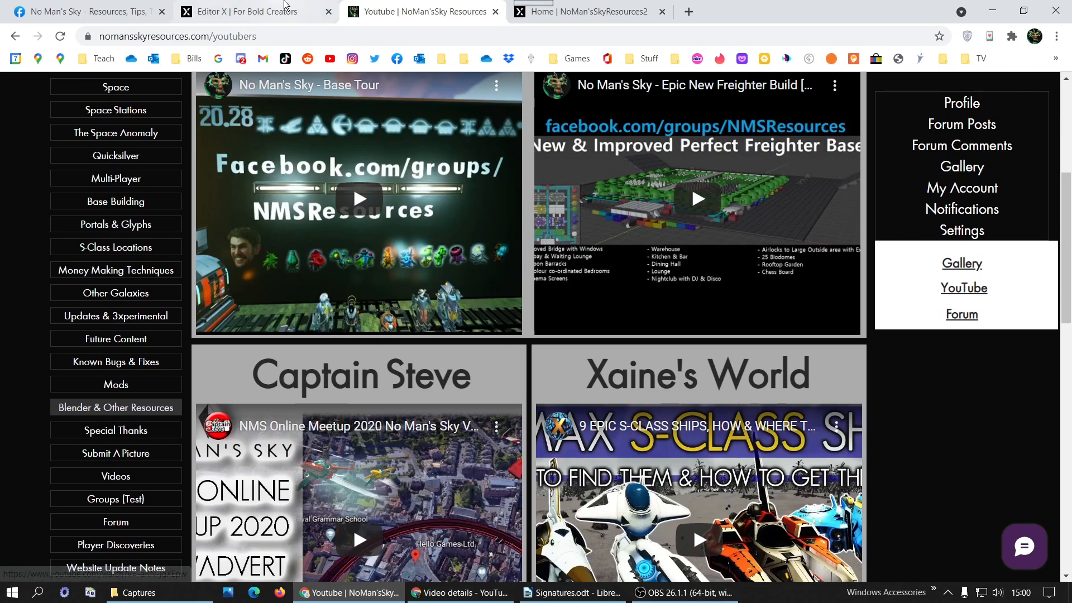
Return to the Editor X page and set the first video row's minimum height to 500 px.
left_click(254, 11)
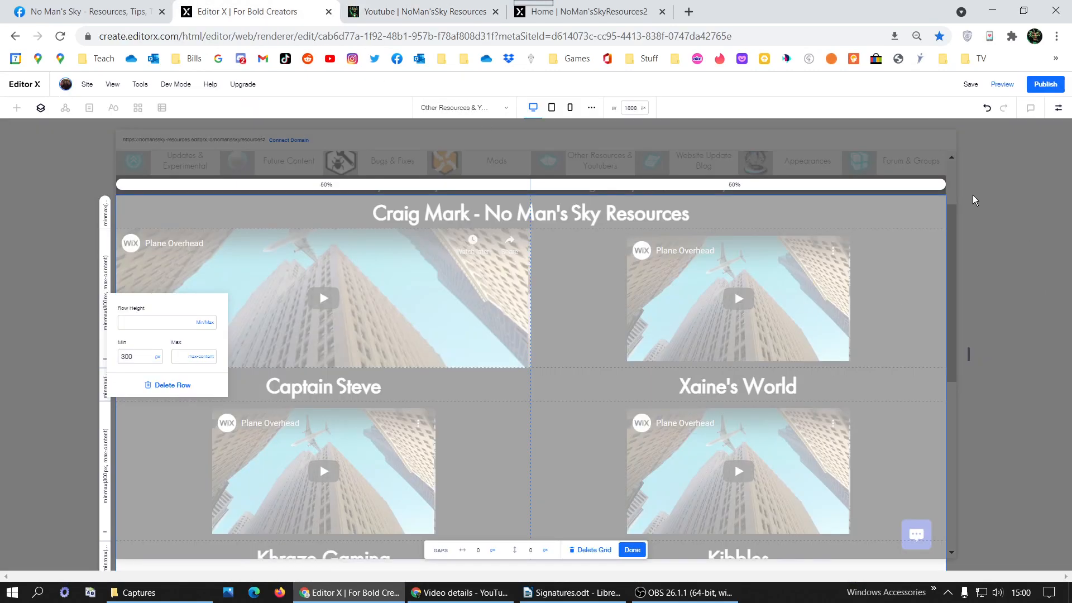
left_click(970, 358)
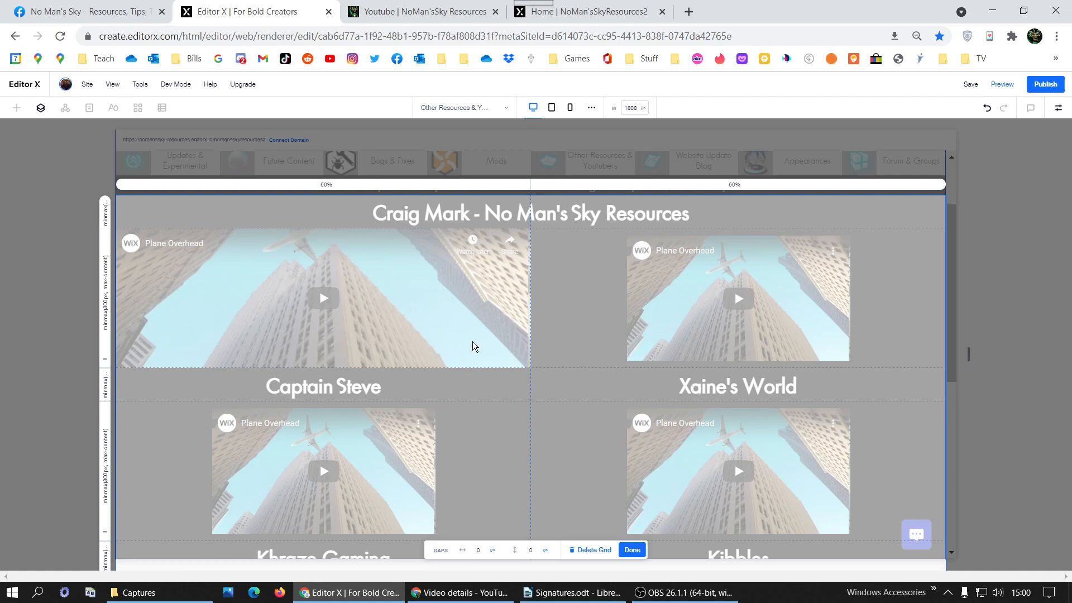
scroll(679, 337, "down", 3)
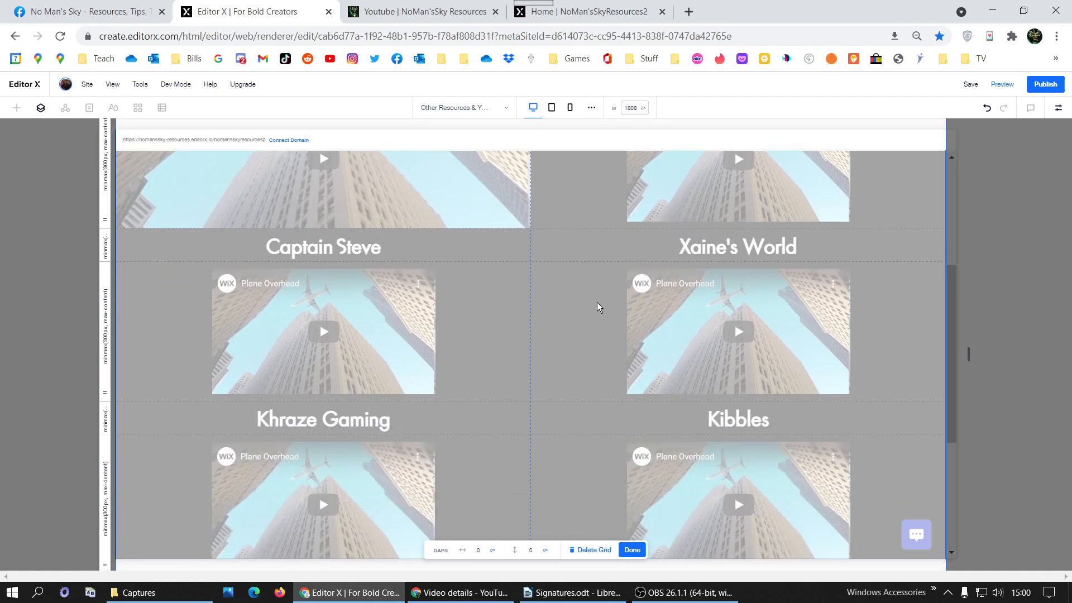
scroll(597, 303, "up", 2)
scroll(598, 302, "up", 1)
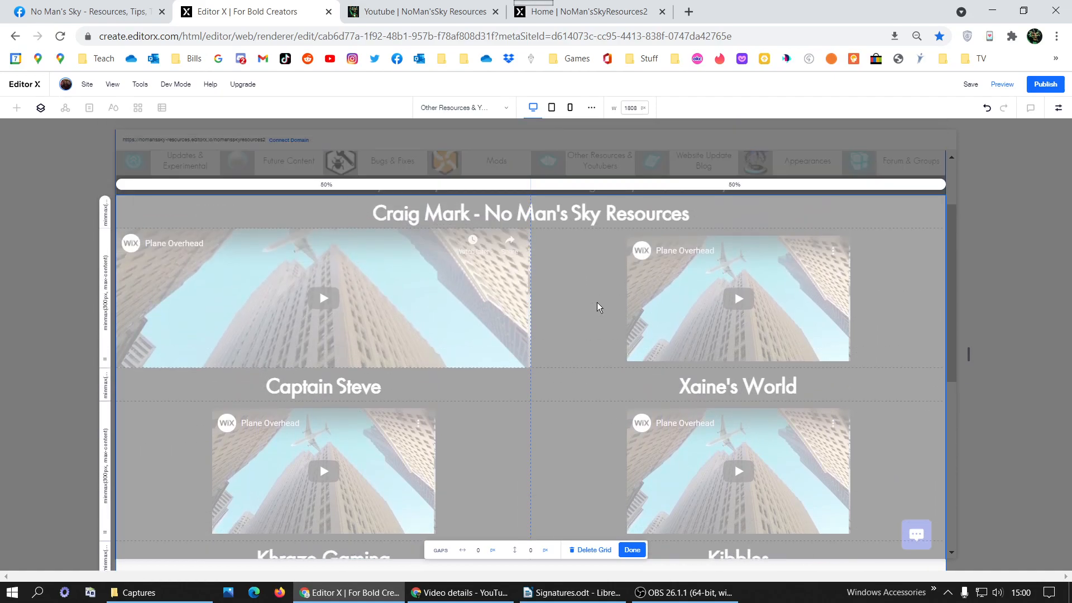
scroll(598, 303, "down", 1)
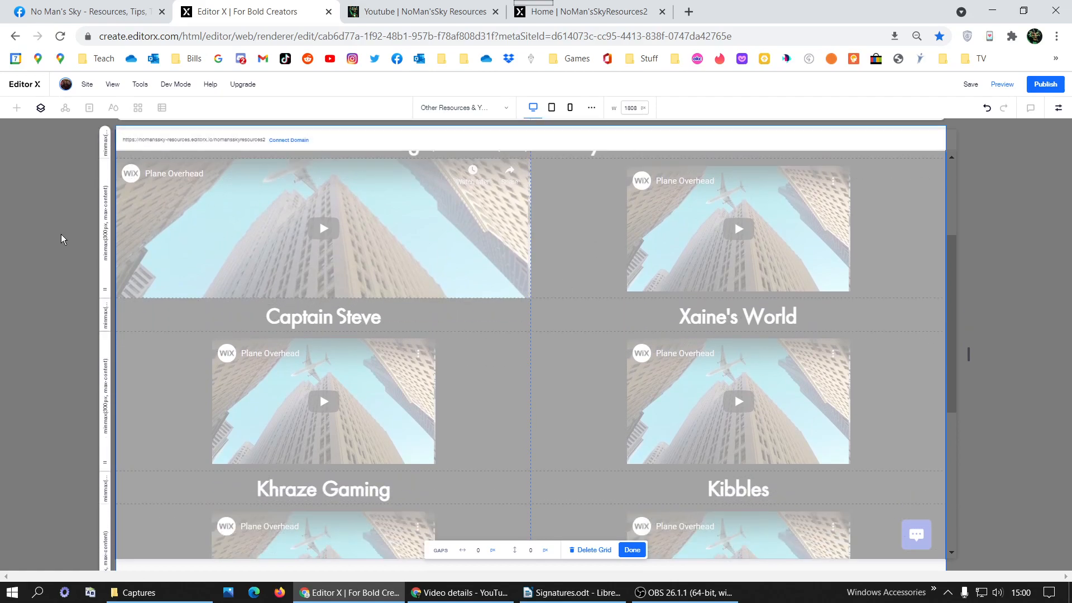
left_click(105, 239)
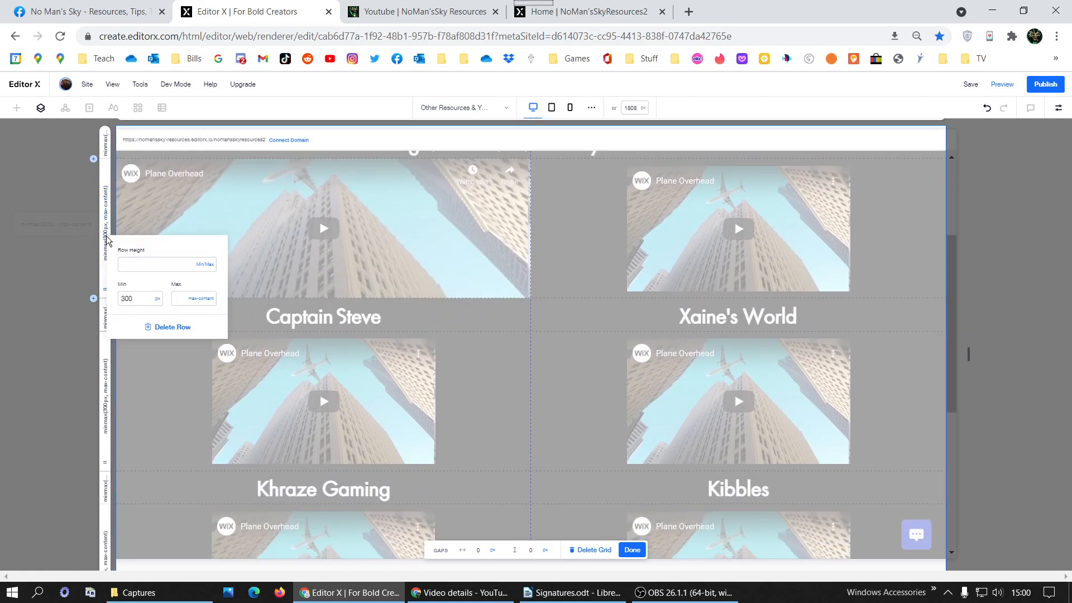
left_click(142, 300)
type("500")
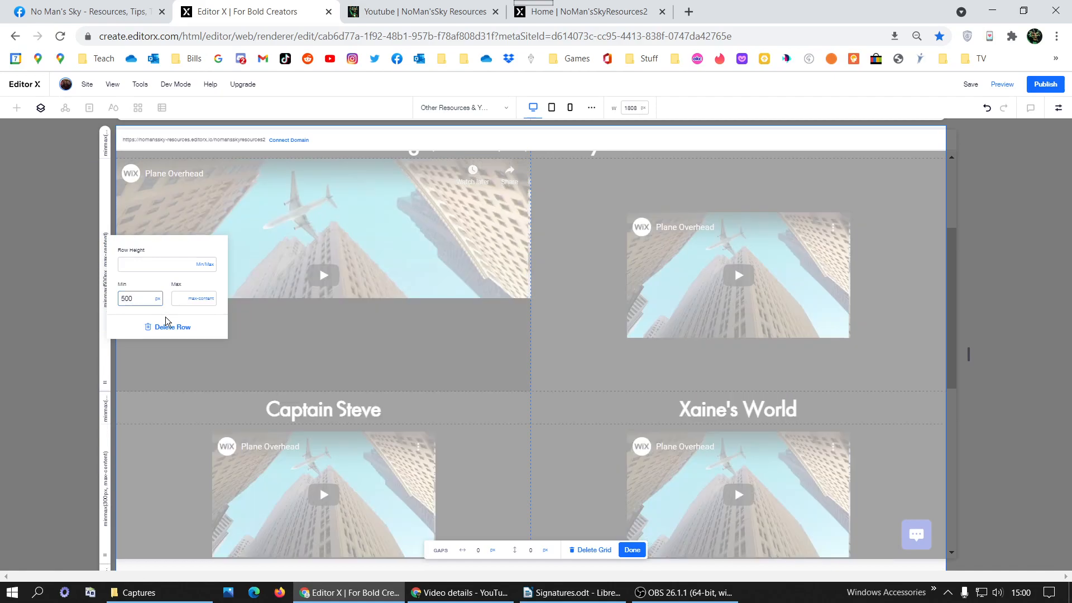
key("Return")
Set the minimum height of the video row below "Captain Steve" and "Xaine's World" to 500 px.
left_click(107, 498)
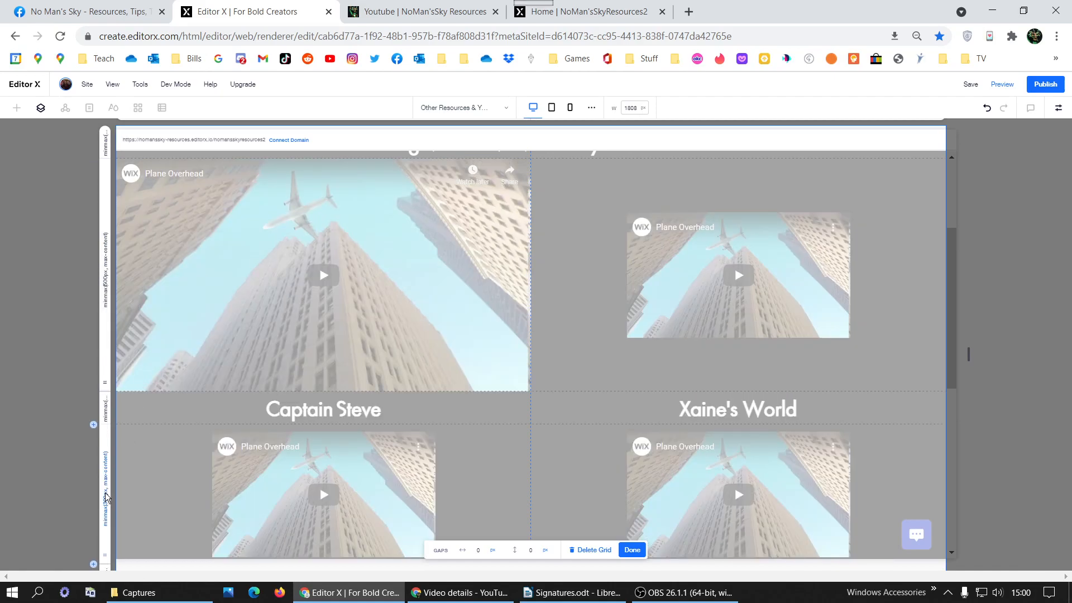
left_click(107, 497)
left_click(133, 538)
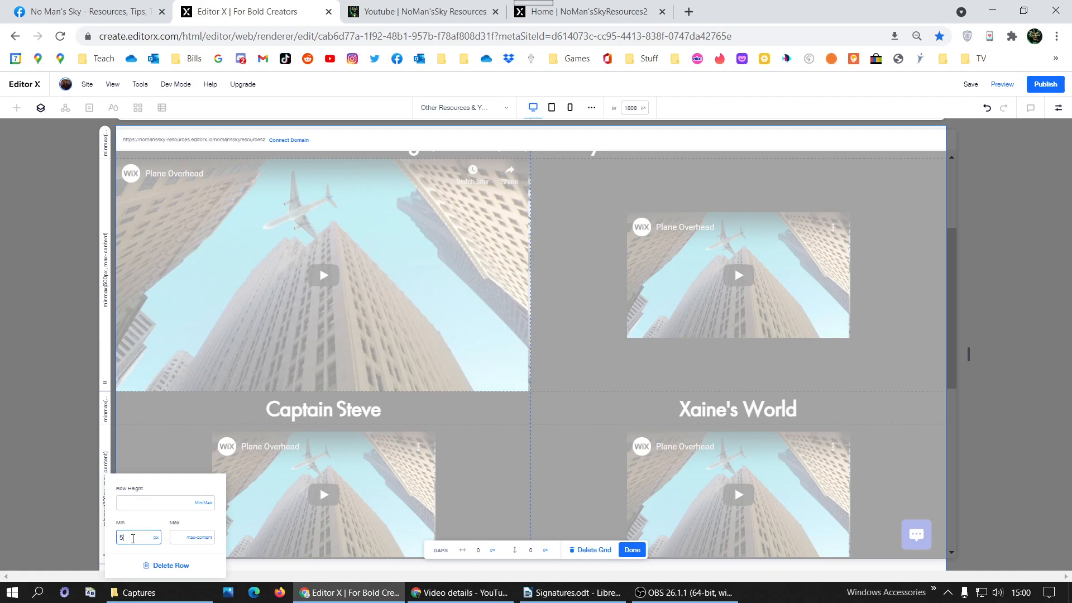
type("500")
key("Return")
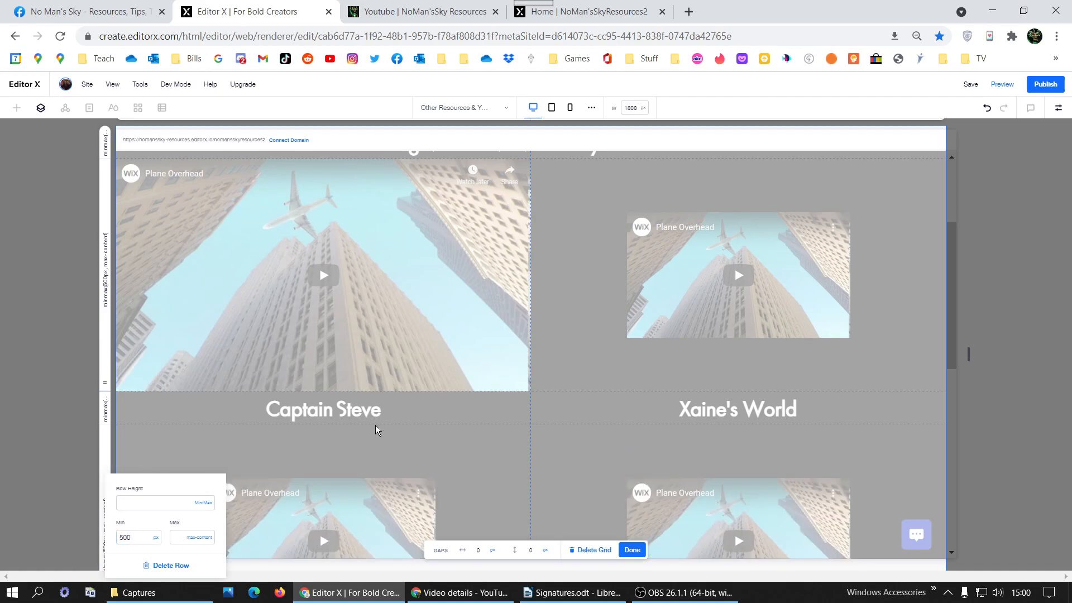
Set the minimum height of the video row below "Khraze Gaming" and "Kibbles" to 500 px.
scroll(394, 455, "down", 8)
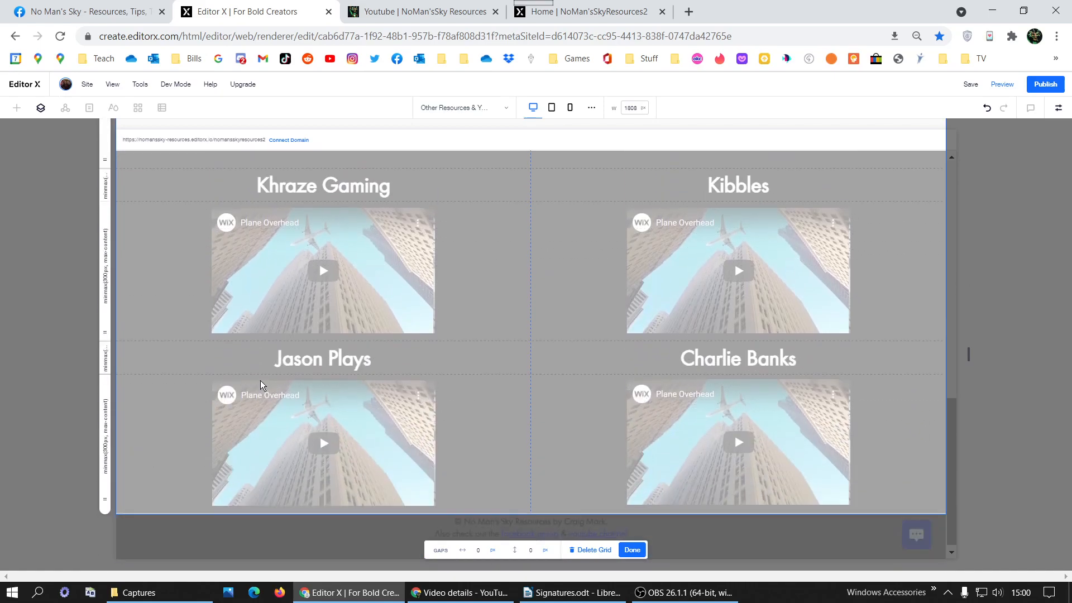
left_click(107, 303)
left_click(124, 363)
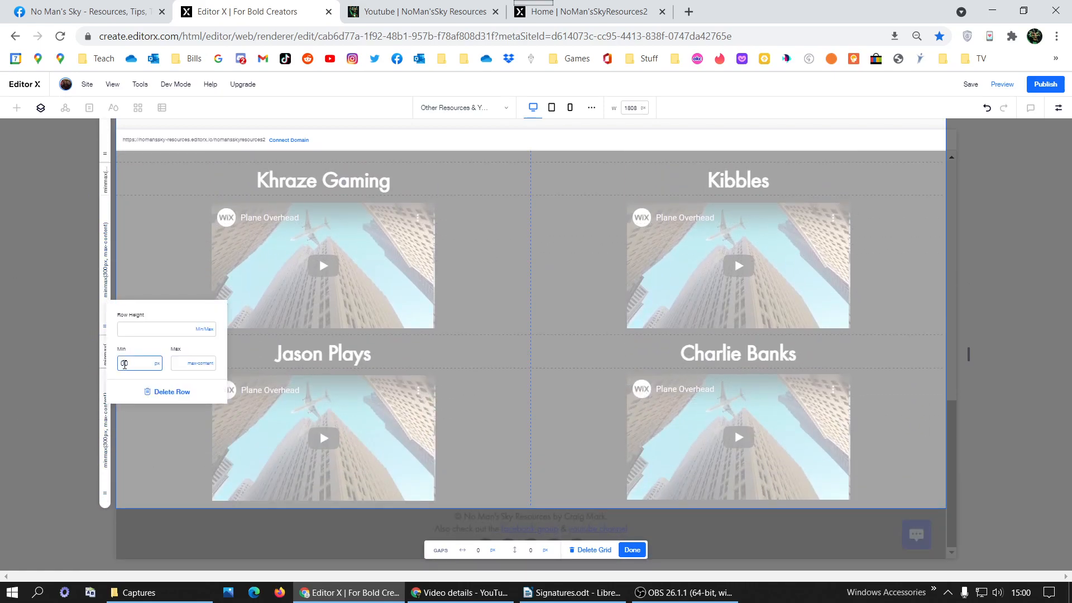
key("Return")
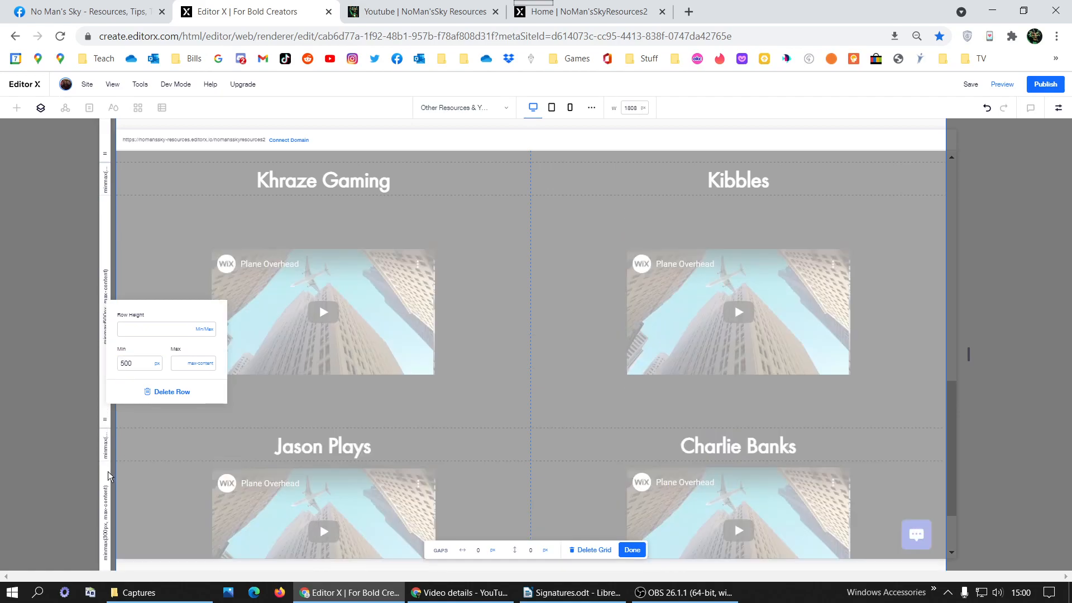
Set the minimum height of the video row below "Jason Plays" and "Charlie Banks" to 500 px and finish editing the grid.
left_click(109, 507)
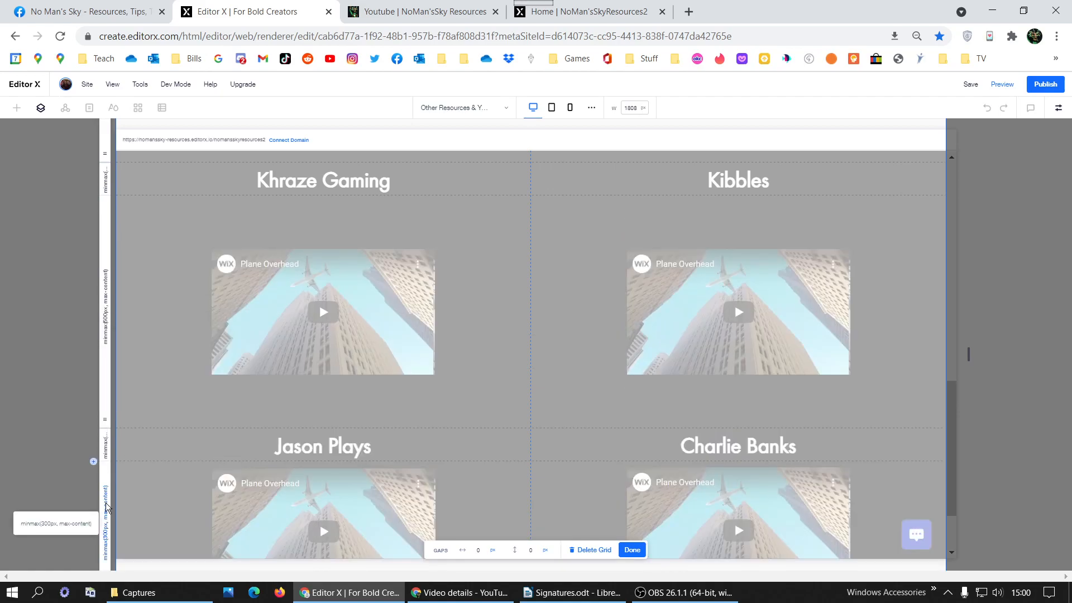
left_click(109, 507)
left_click(123, 538)
double_click(126, 538)
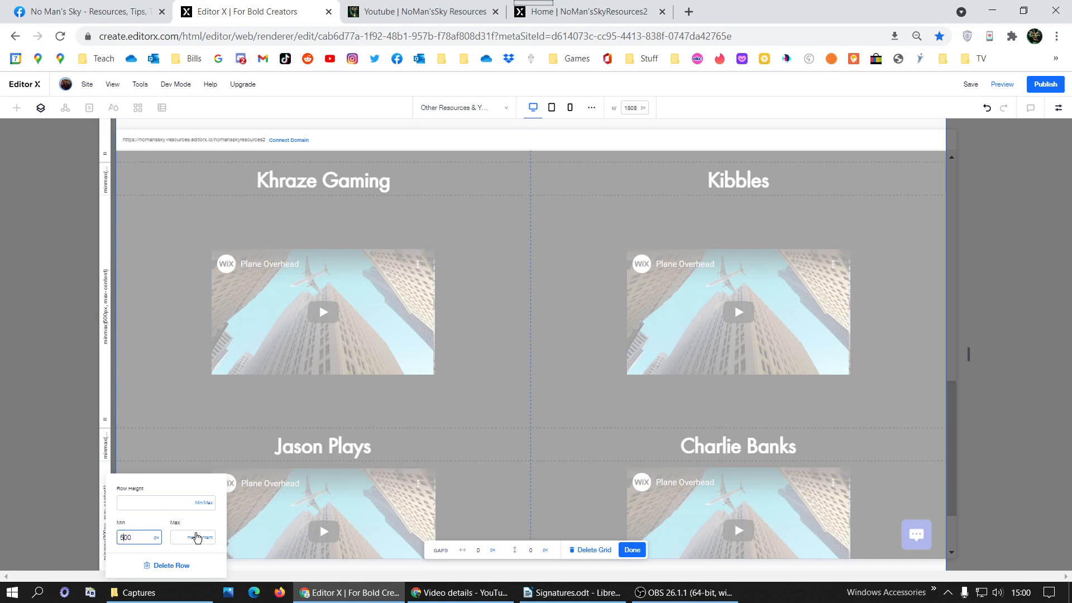
key("Return")
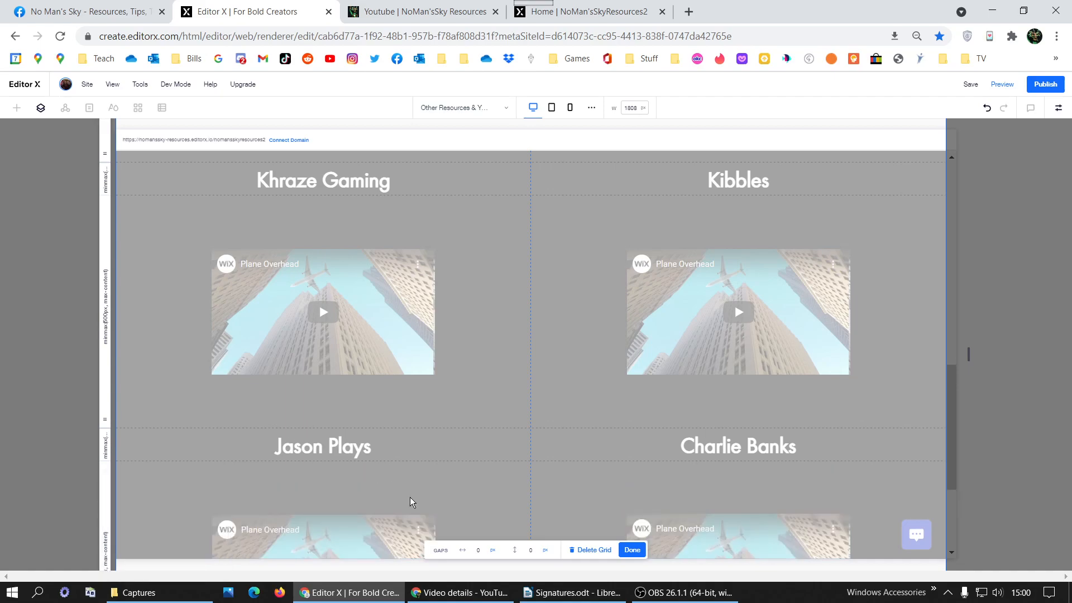
left_click(630, 552)
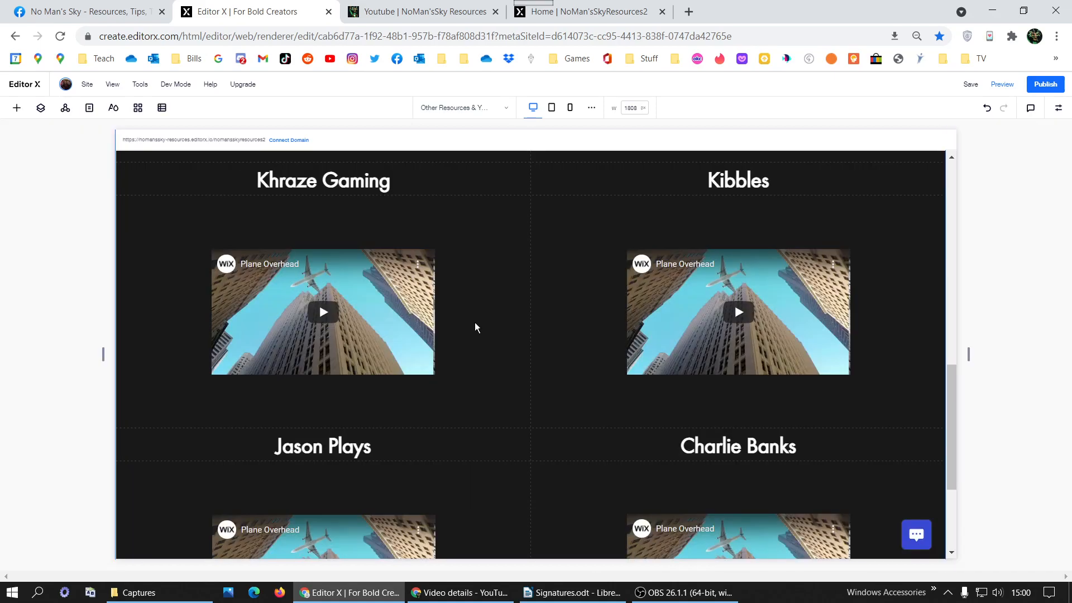
Turn off stretching for the video player above the "Captain Steve" heading.
scroll(421, 273, "up", 8)
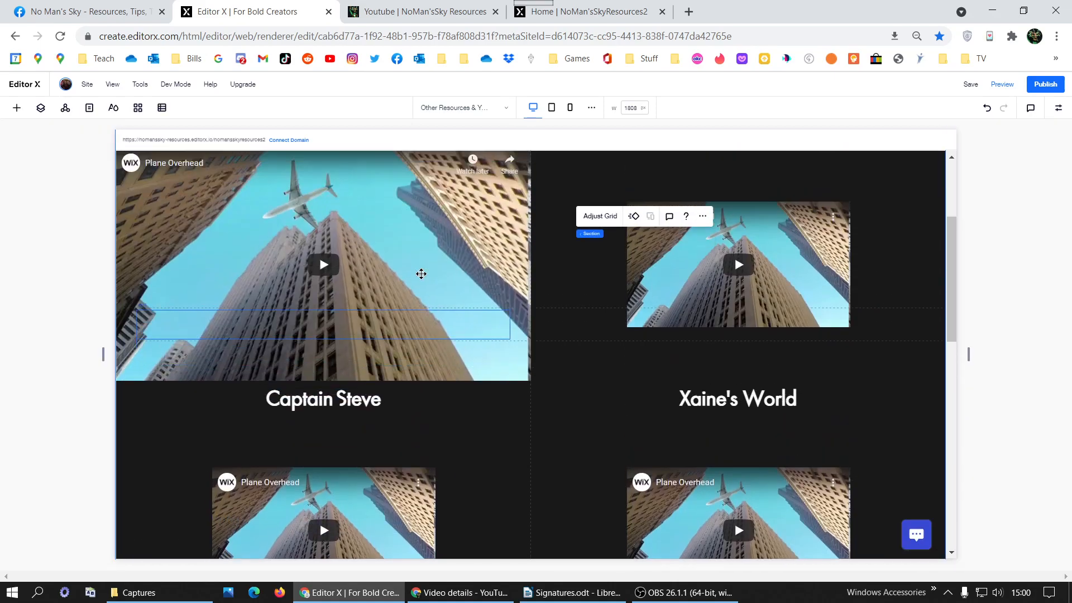
left_click(479, 218)
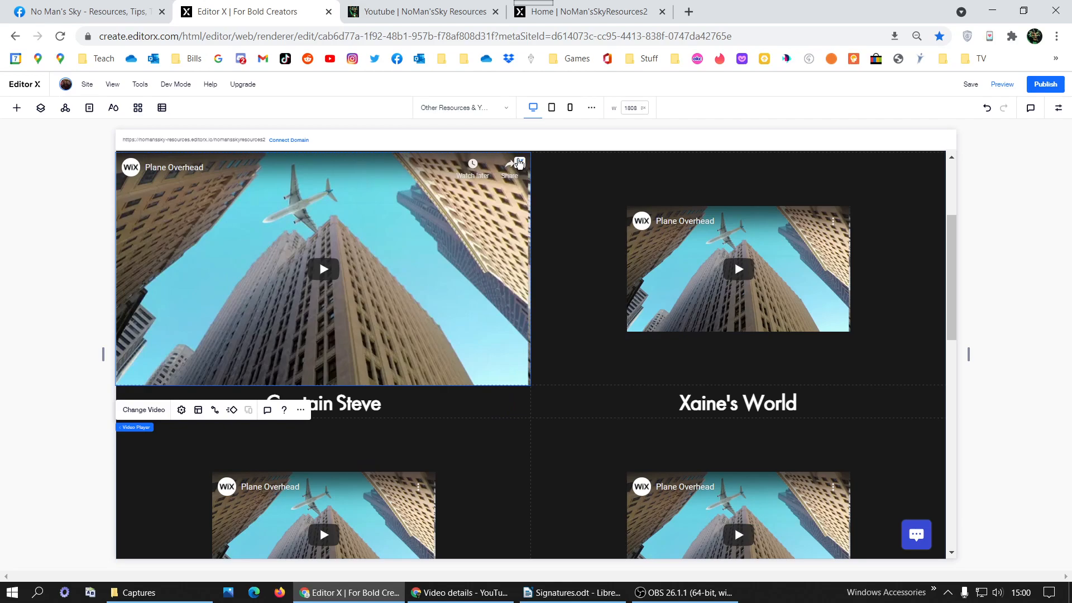
left_click(520, 163)
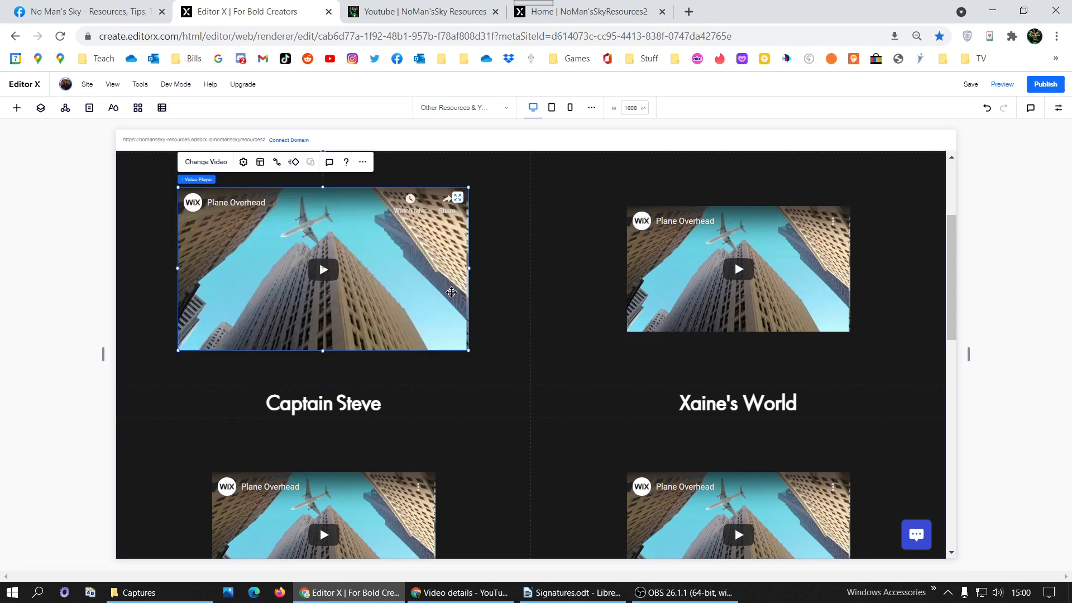
Set the width of the video player above "Captain Steve" to 90% and centre it vertically in its cell.
scroll(431, 382, "up", 3)
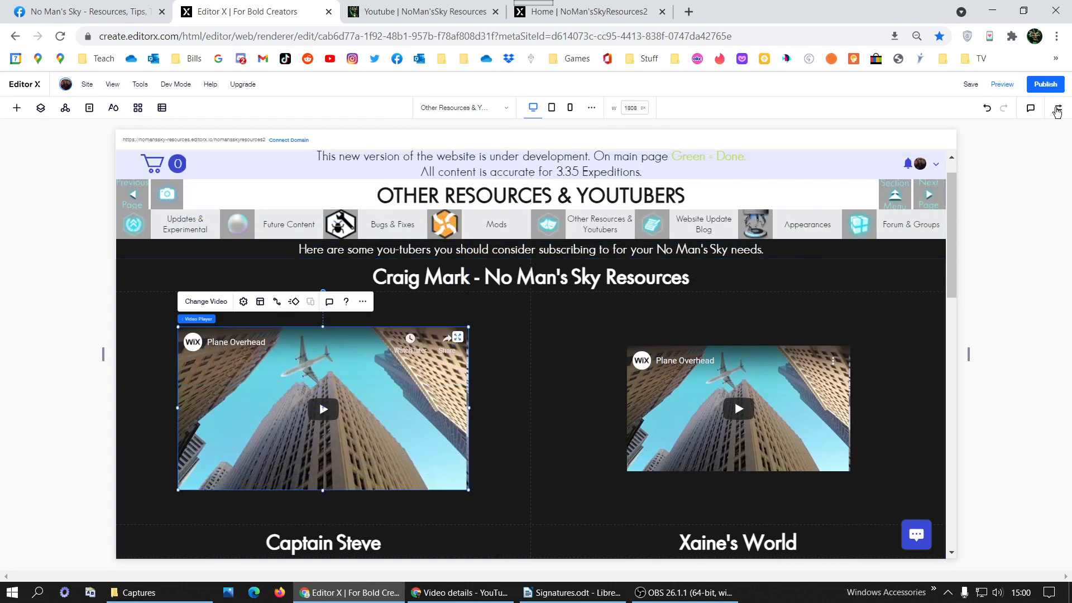
left_click(1058, 107)
left_click(988, 282)
type("90")
key("Return")
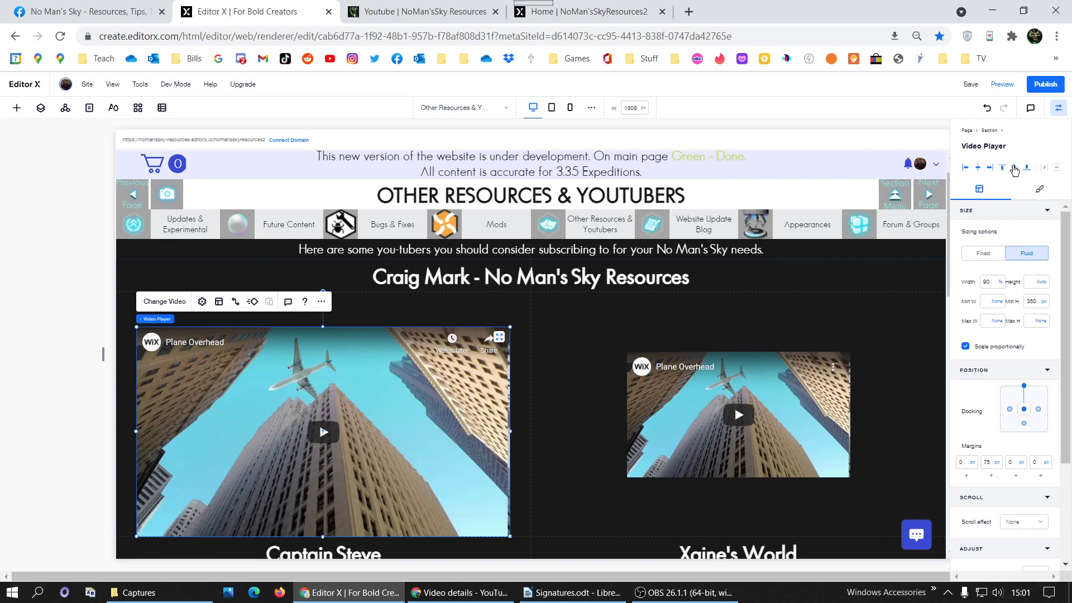
left_click(1014, 169)
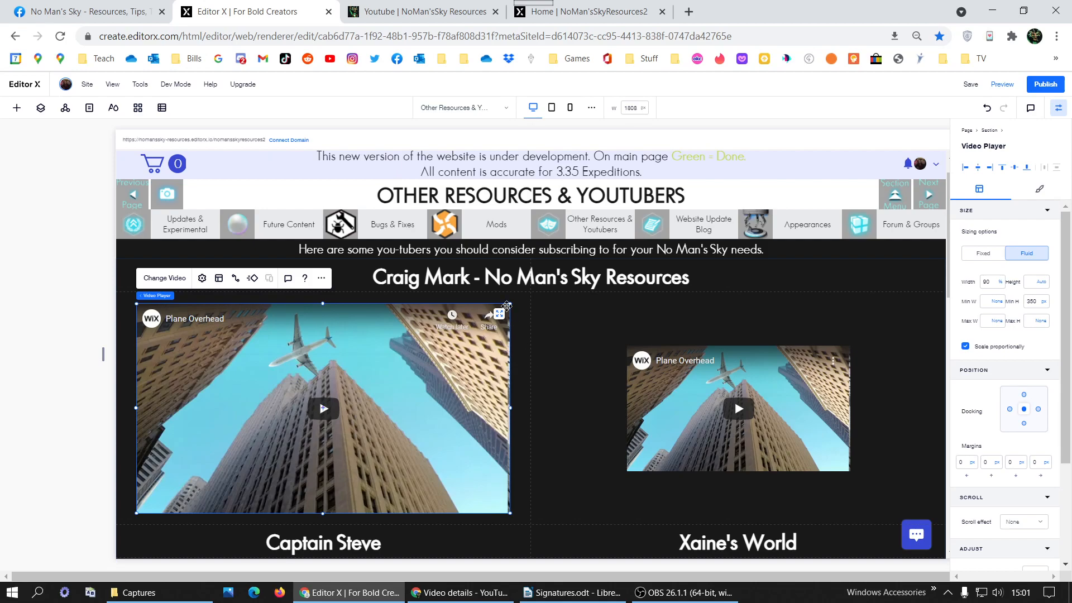
Try stretching the video player above "Captain Steve", turn stretching off, and restore its 90% width and vertical centring.
left_click(498, 315)
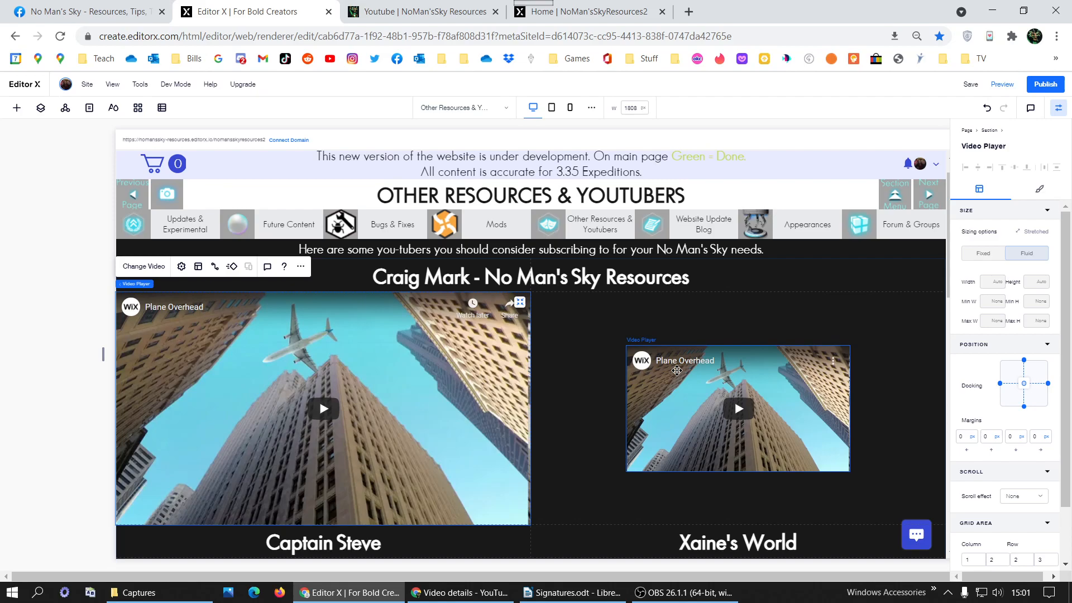
left_click(520, 302)
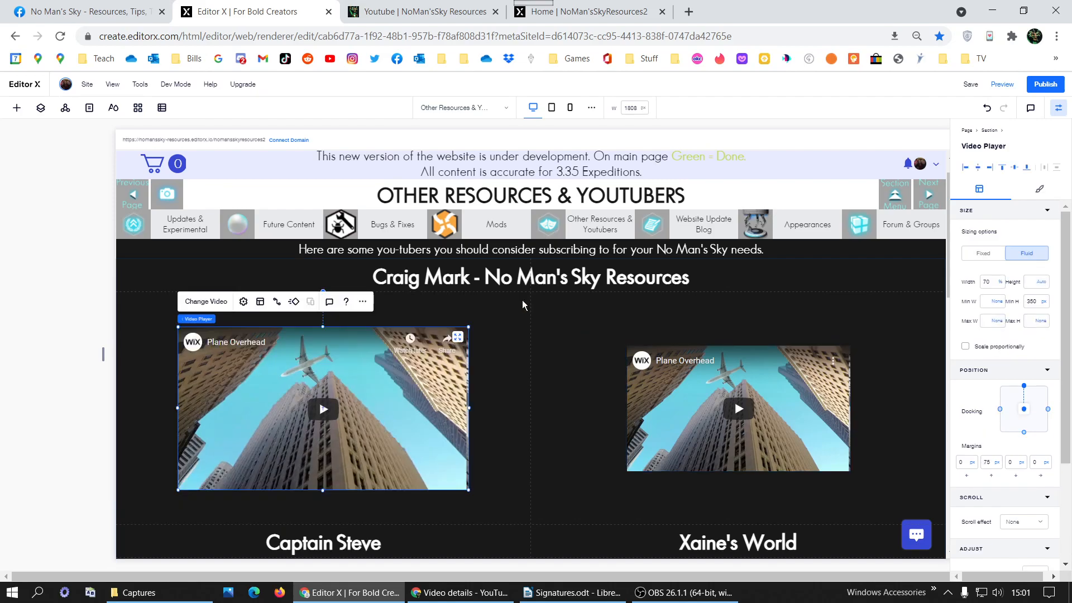
left_click(993, 283)
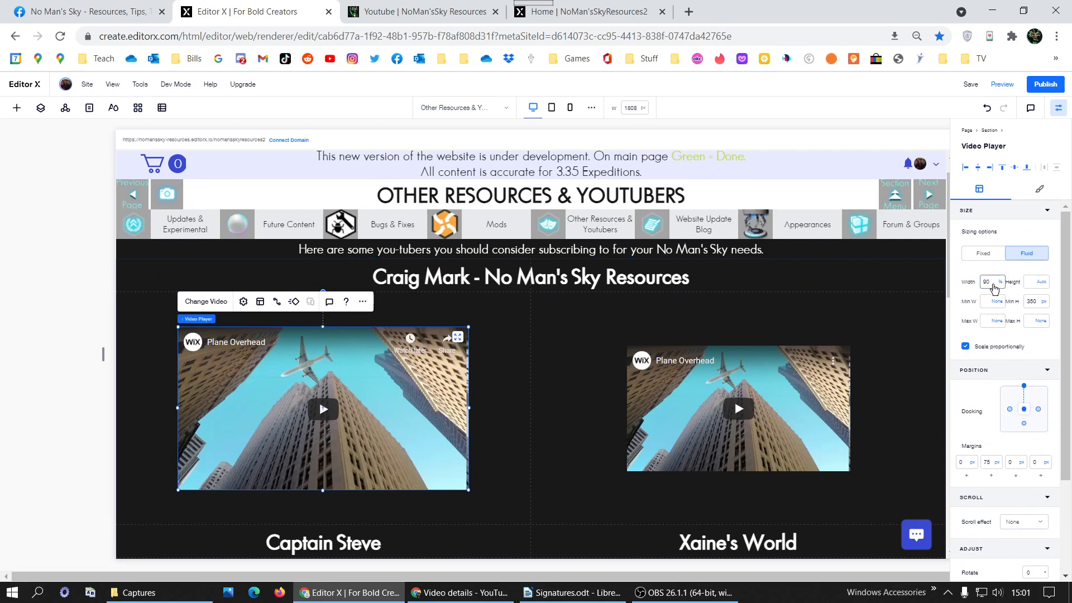
key("Return")
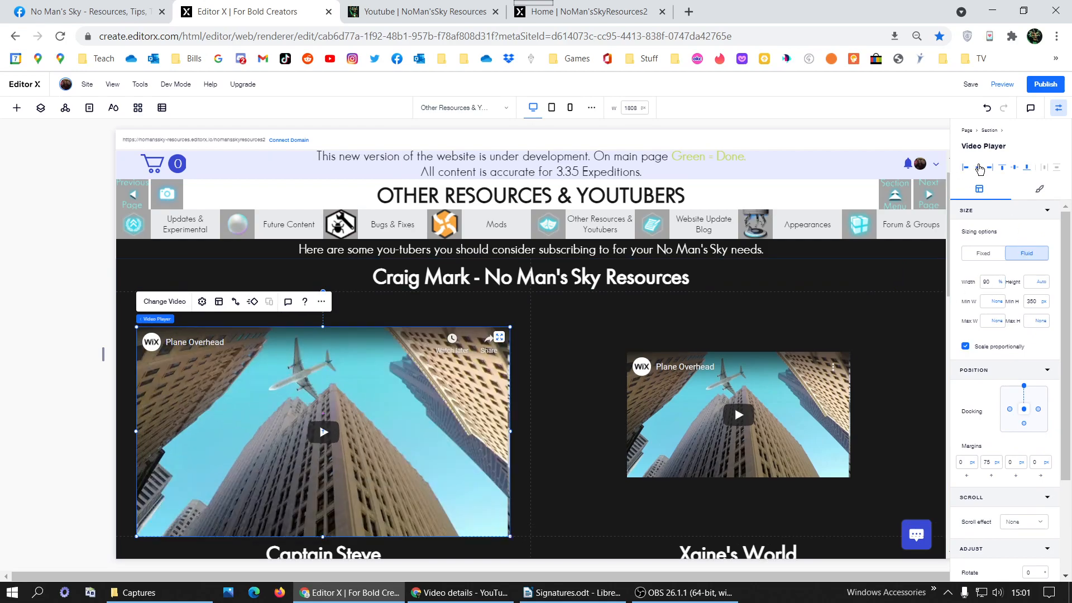
left_click(1016, 168)
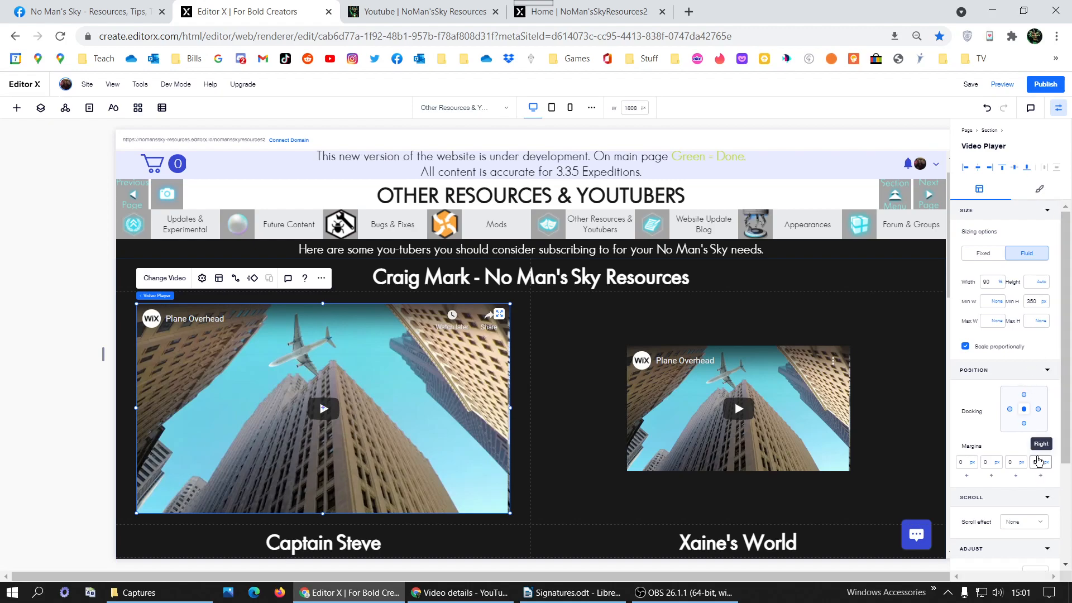
Set the video player above "Captain Steve" to 100% width with left, top and bottom margins of 5 px.
left_click(990, 284)
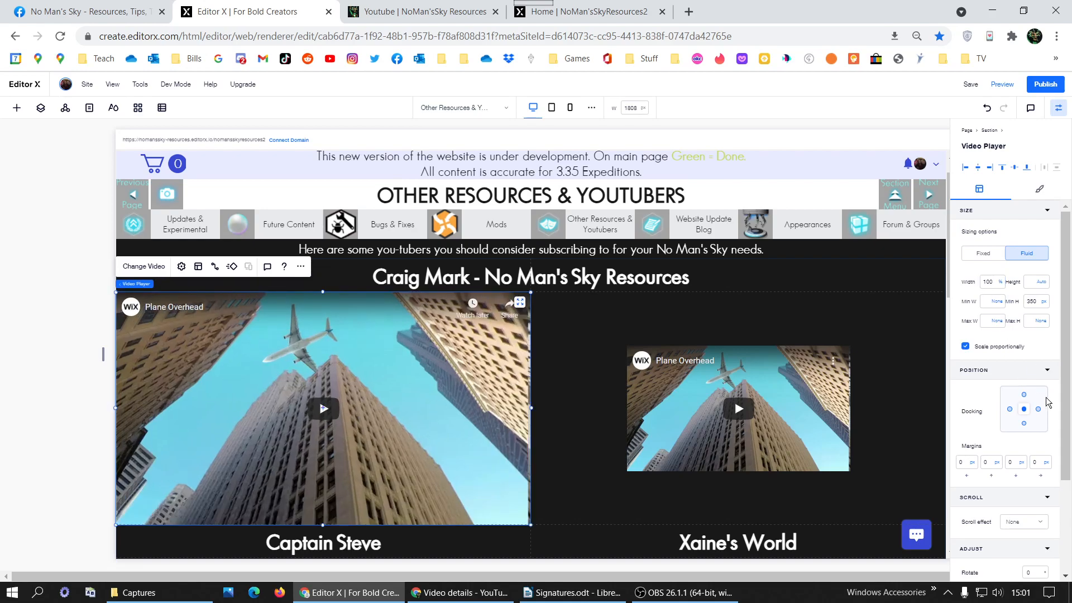
left_click(963, 466)
type("5")
left_click(987, 463)
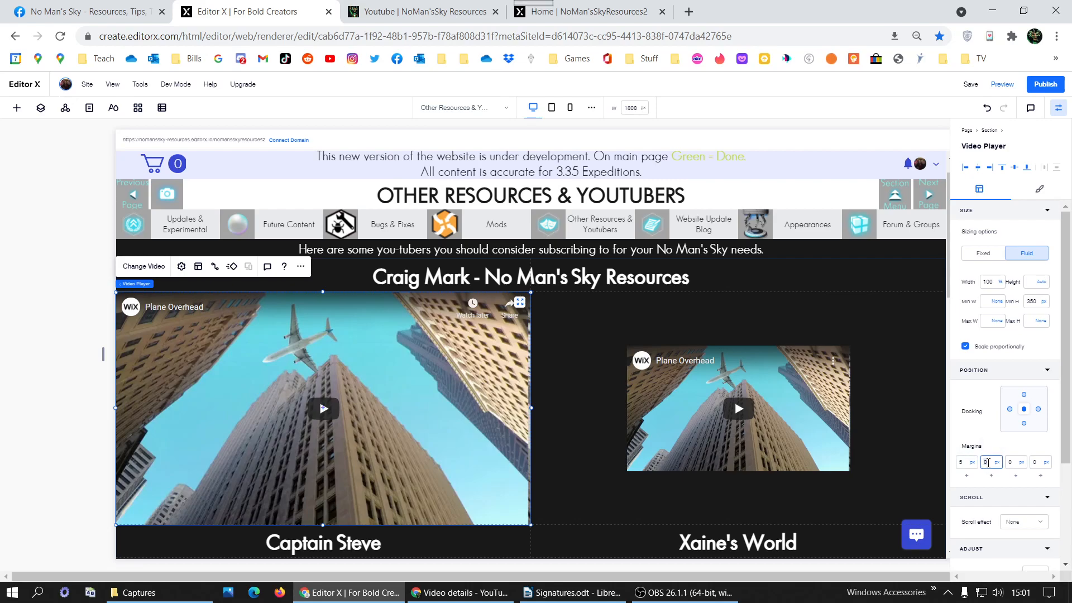
type("5")
left_click(1015, 463)
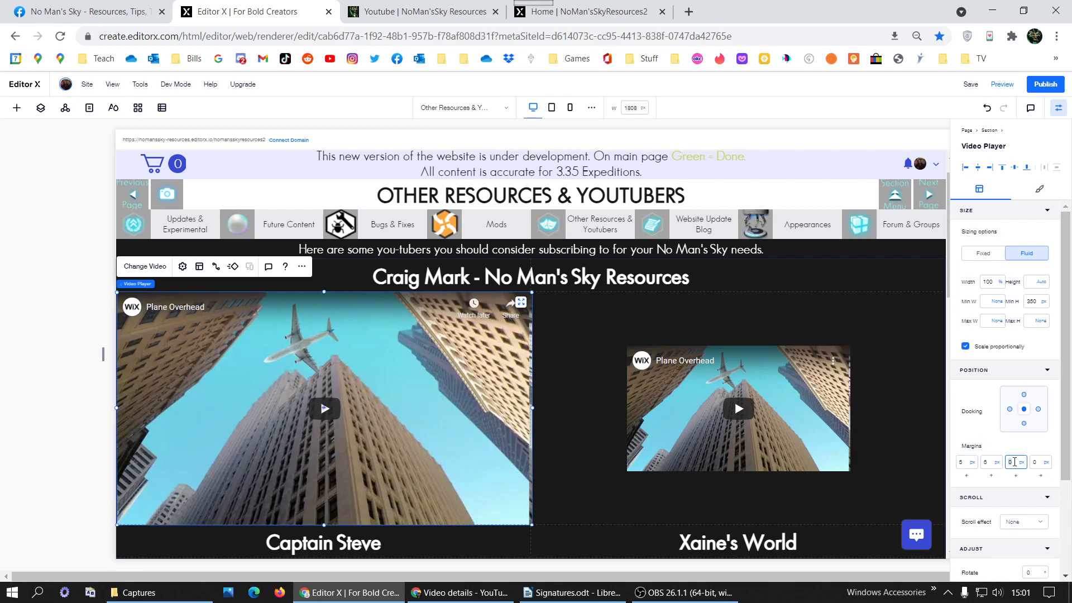
type("5")
Set the right margin of the video player above "Captain Steve" to 5 px and its minimum height to None.
left_click(1039, 462)
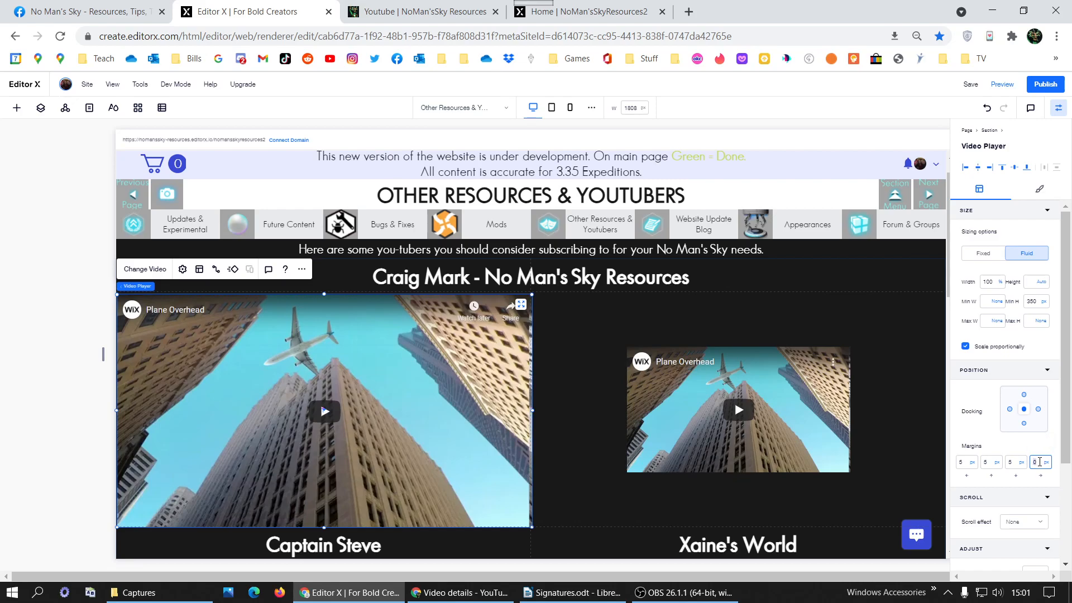
type("5")
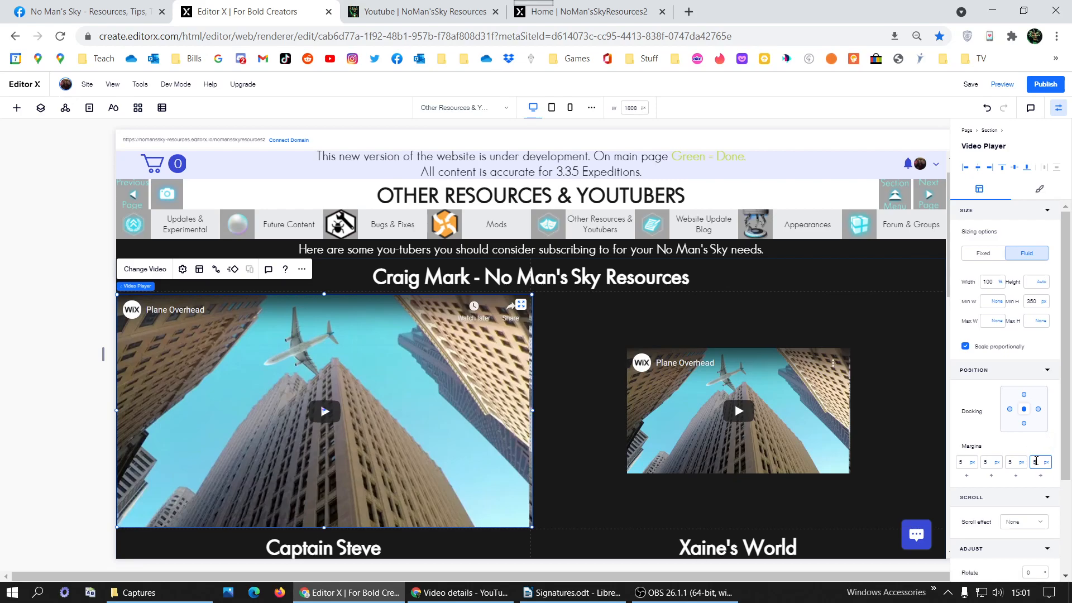
left_click(797, 416)
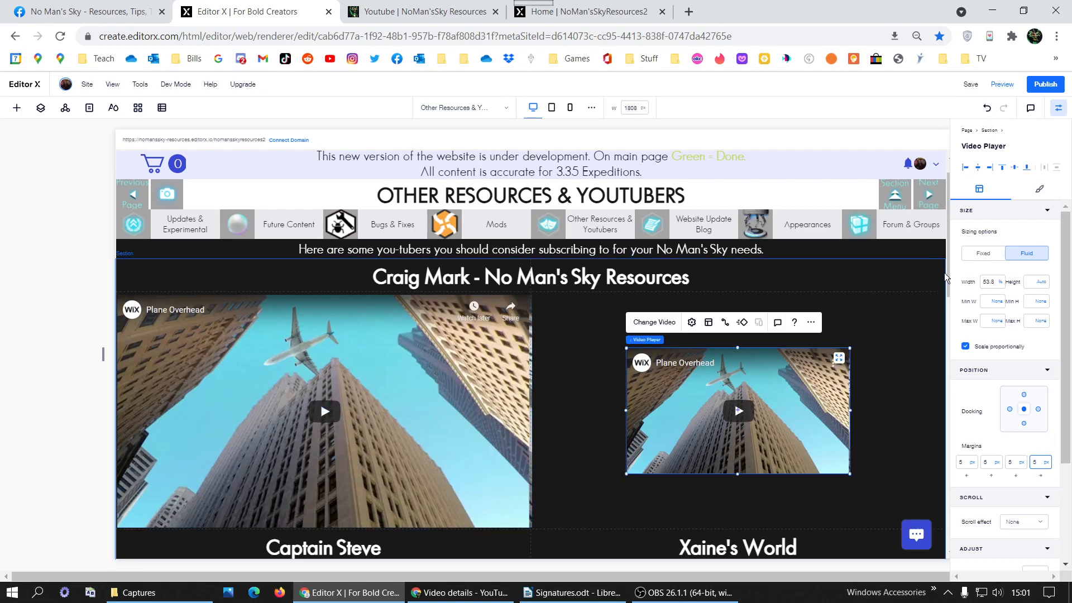
left_click(475, 419)
left_click(1038, 463)
key("BackSpace")
type("5")
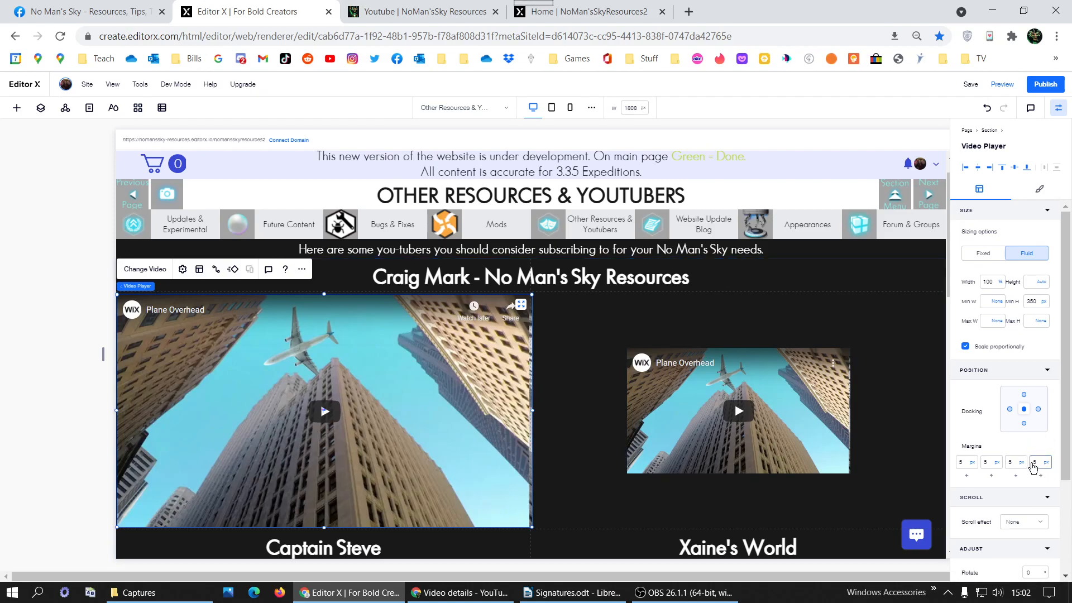
key("Return")
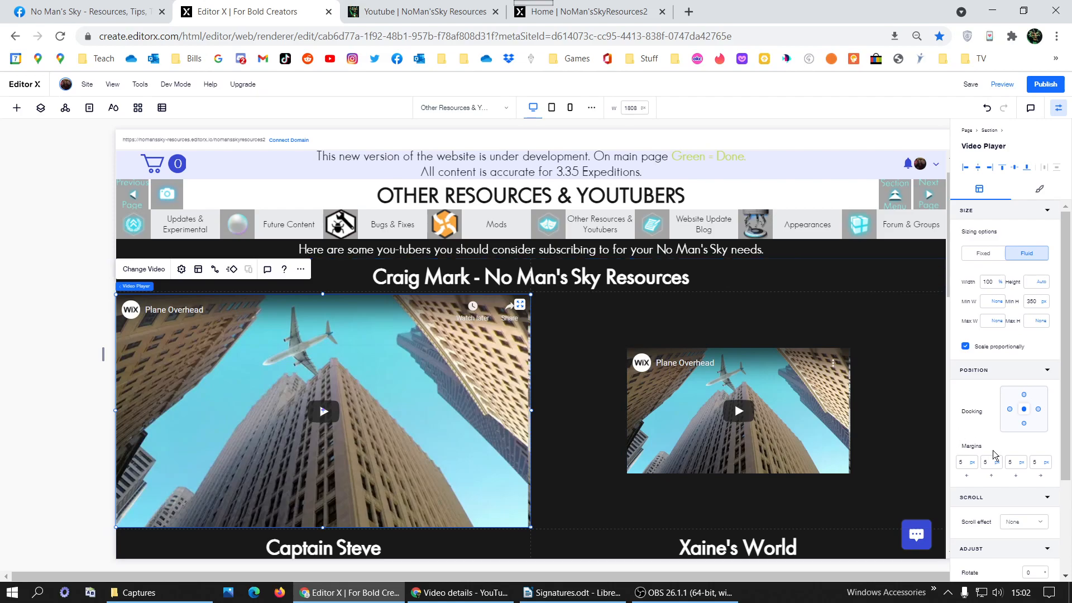
left_click(1045, 302)
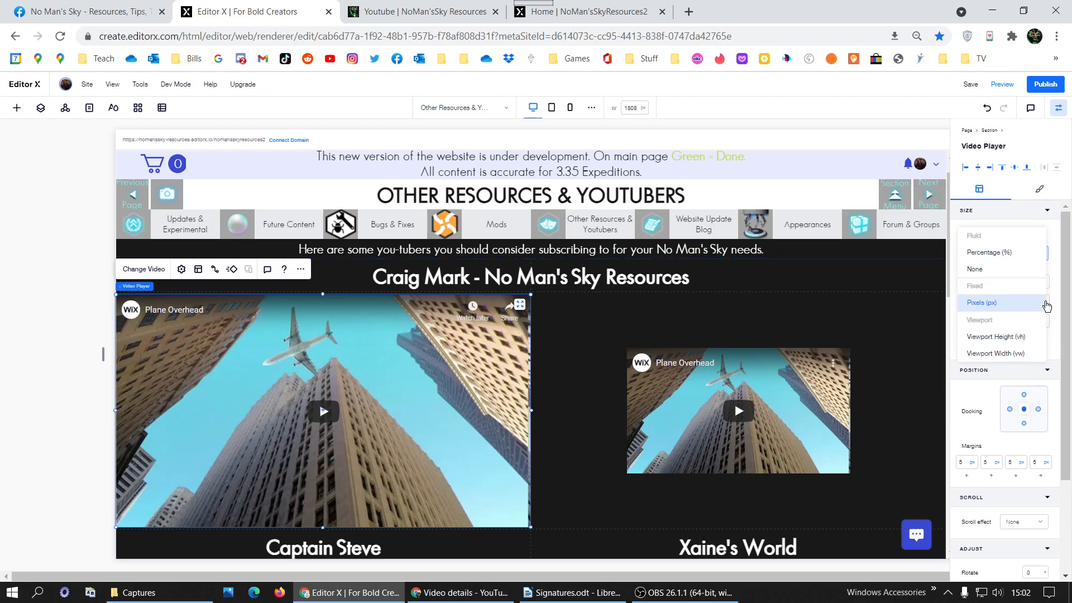
left_click(1004, 270)
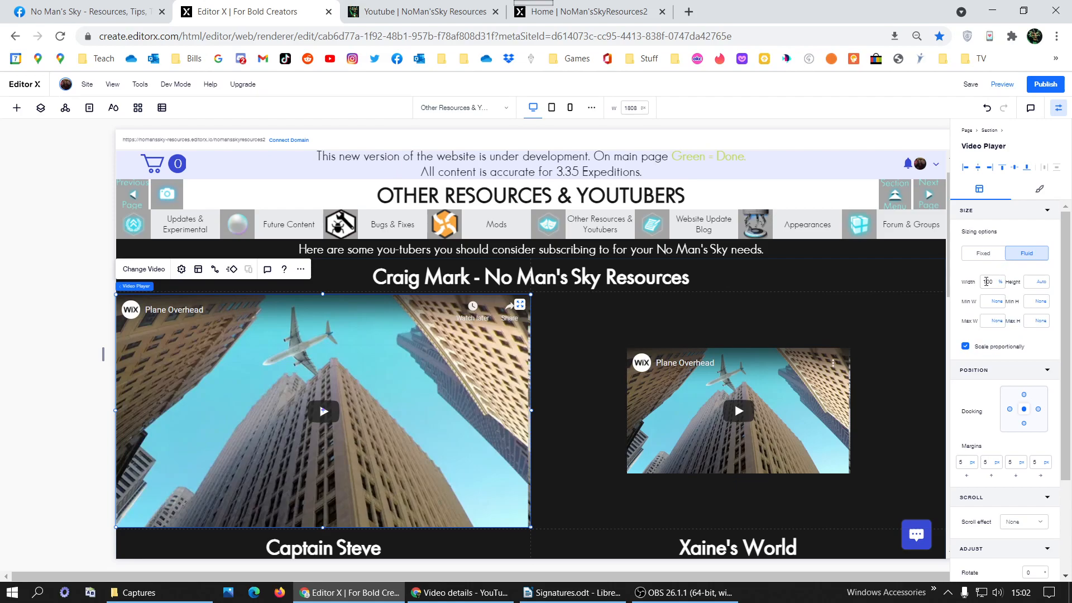
Delete the video players above and below the "Xaine's World" heading and the one below "Captain Steve".
left_click(759, 409)
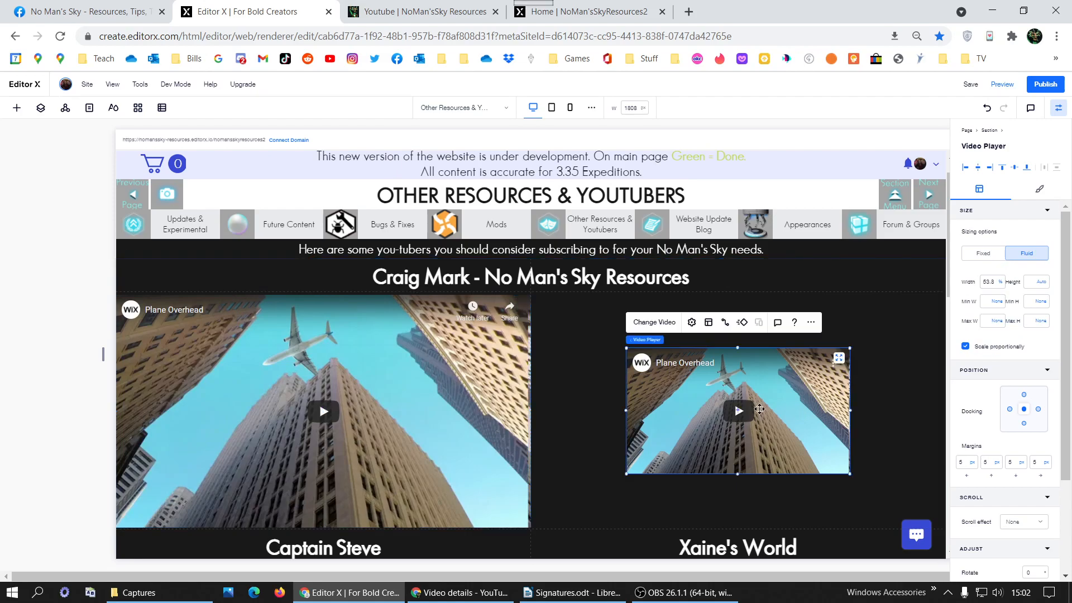
key("Delete")
scroll(784, 355, "down", 5)
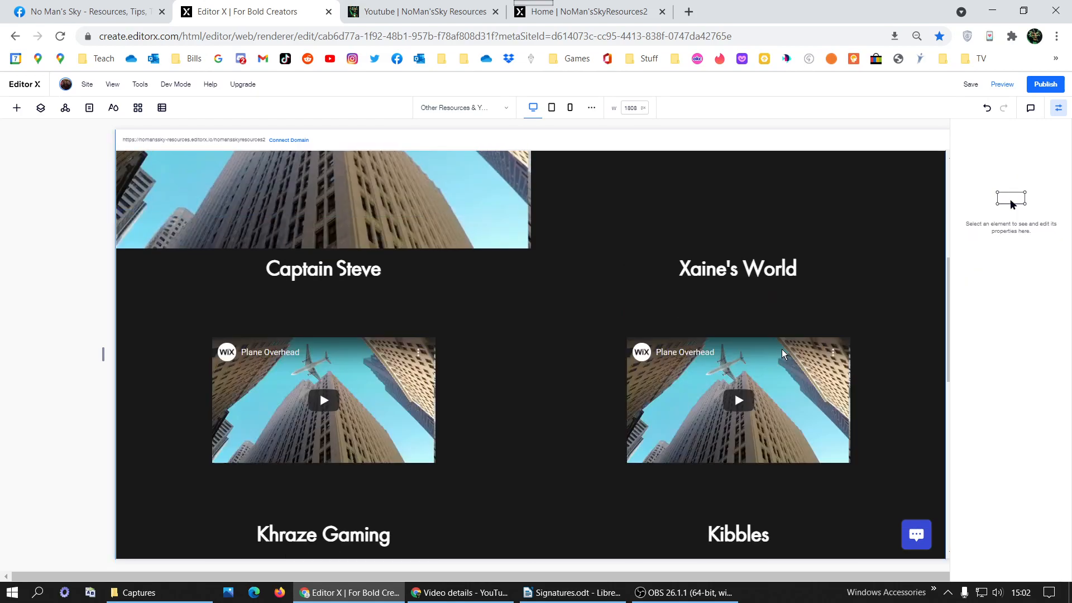
scroll(783, 355, "down", 1)
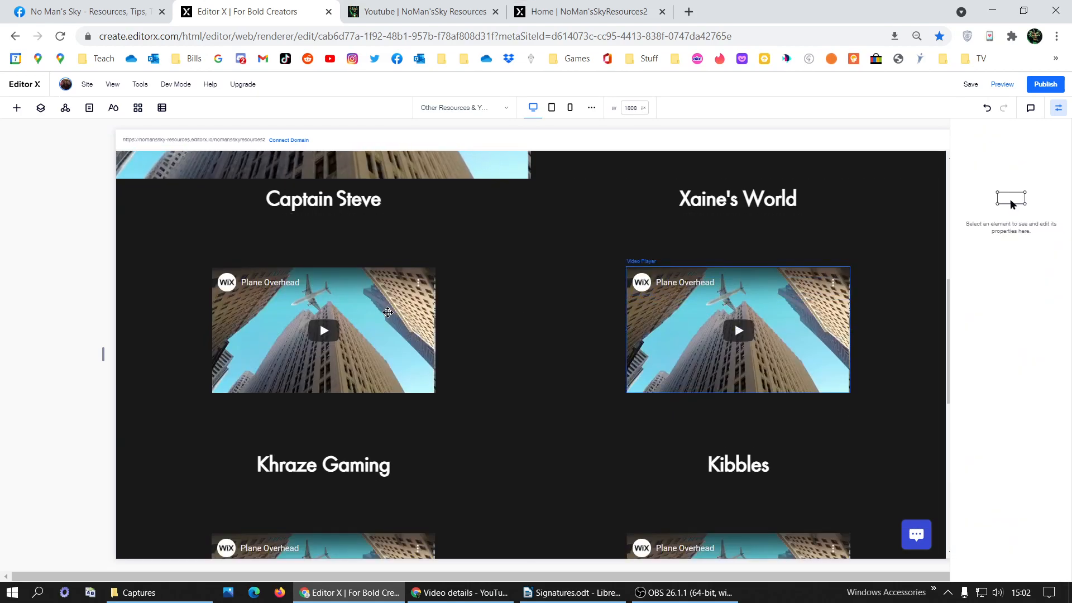
key("Delete")
left_click(385, 381)
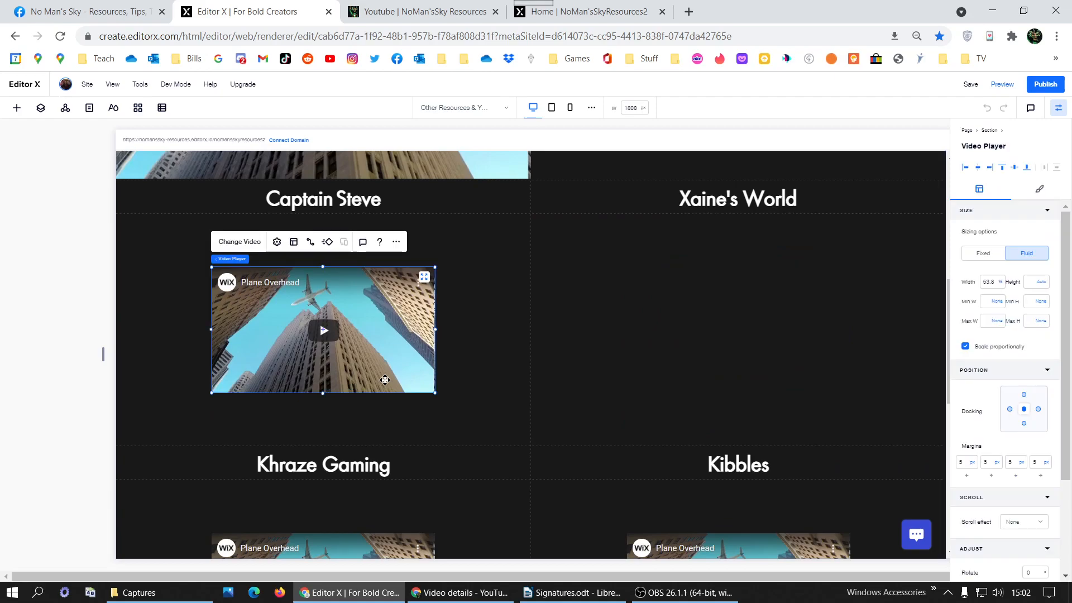
key("Delete")
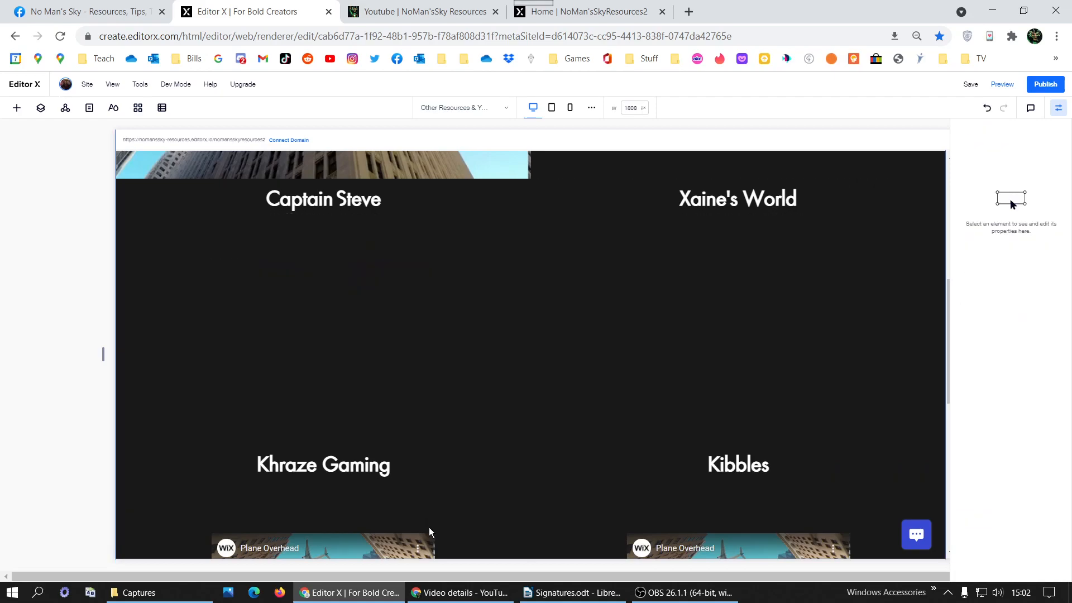
Delete the video players below the "Khraze Gaming", "Kibbles", "Jason Plays" and "Charlie Banks" headings.
scroll(419, 502, "down", 1)
left_click(405, 505)
key("Delete")
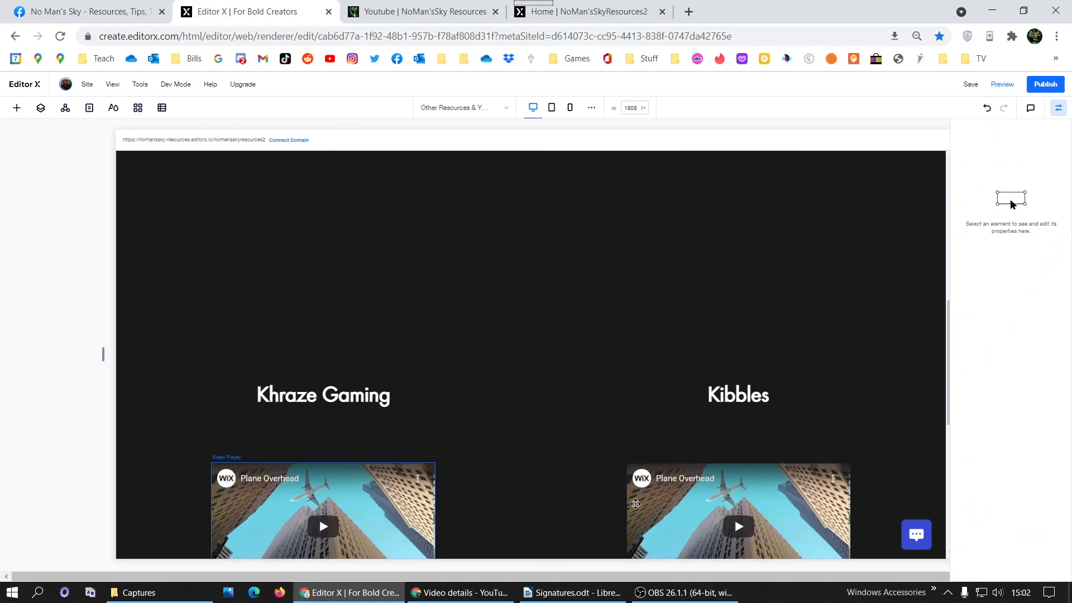
left_click(676, 499)
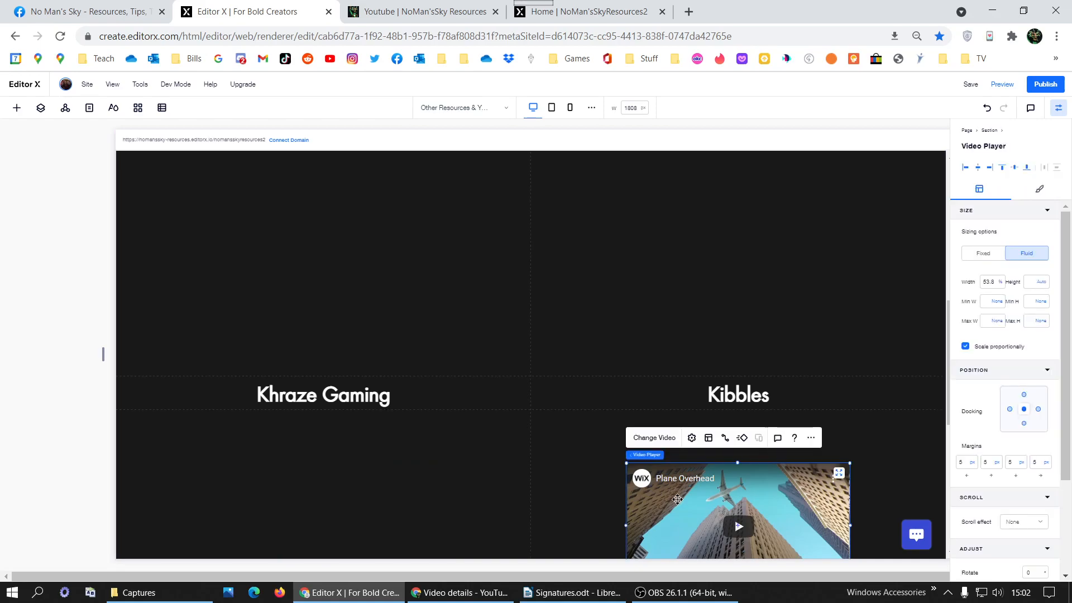
key("Delete")
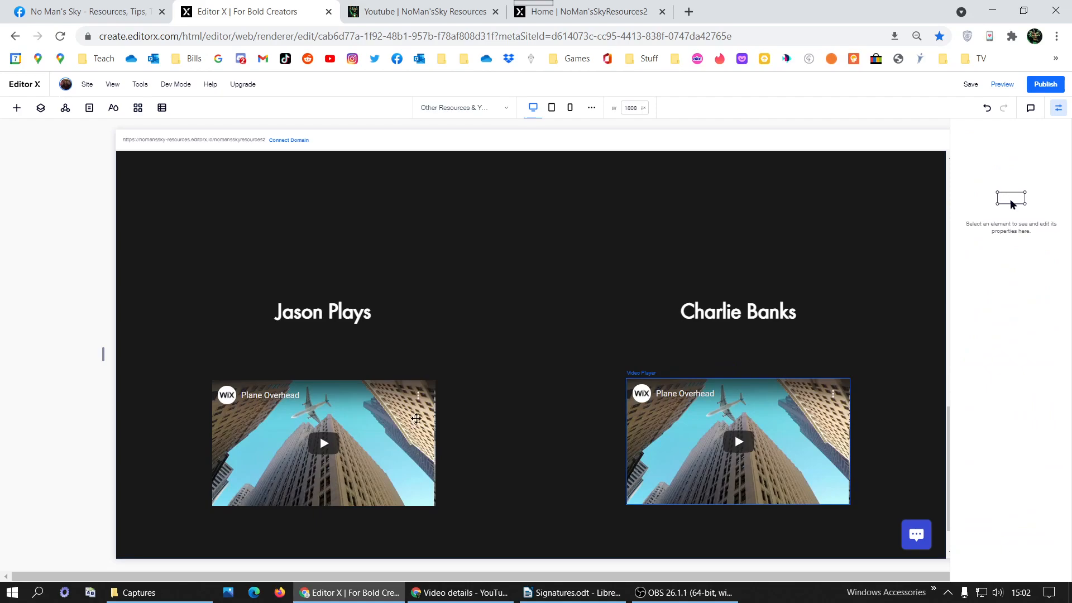
left_click(396, 421)
key("Delete")
Duplicate the video player above "Captain Steve" and place the copy in the adjacent cell above "Xaine's World".
scroll(398, 424, "up", 5)
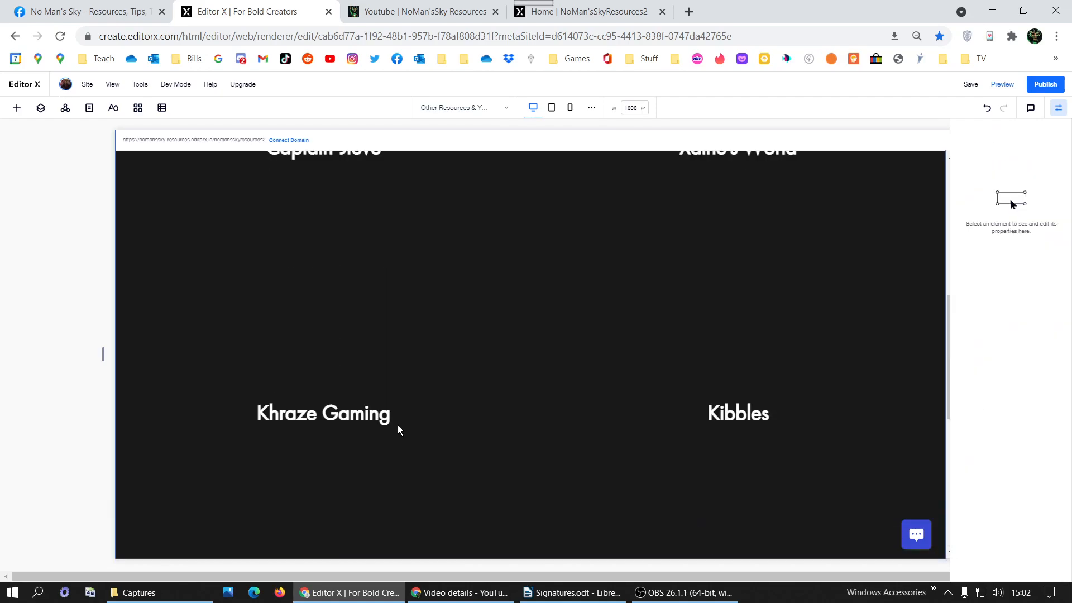
key("ctrl+z")
left_click(378, 347)
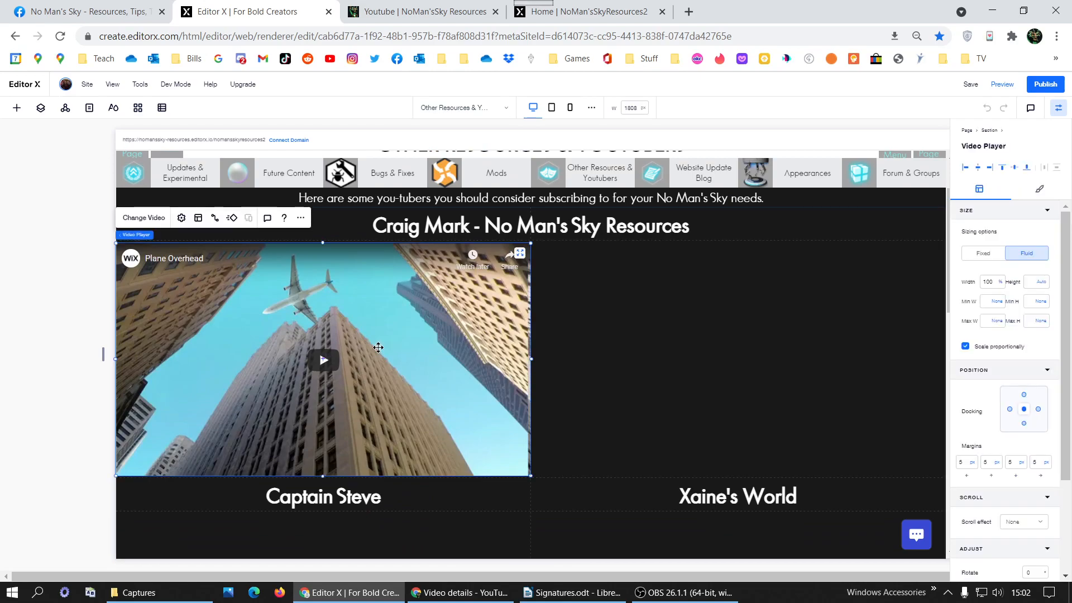
right_click(378, 348)
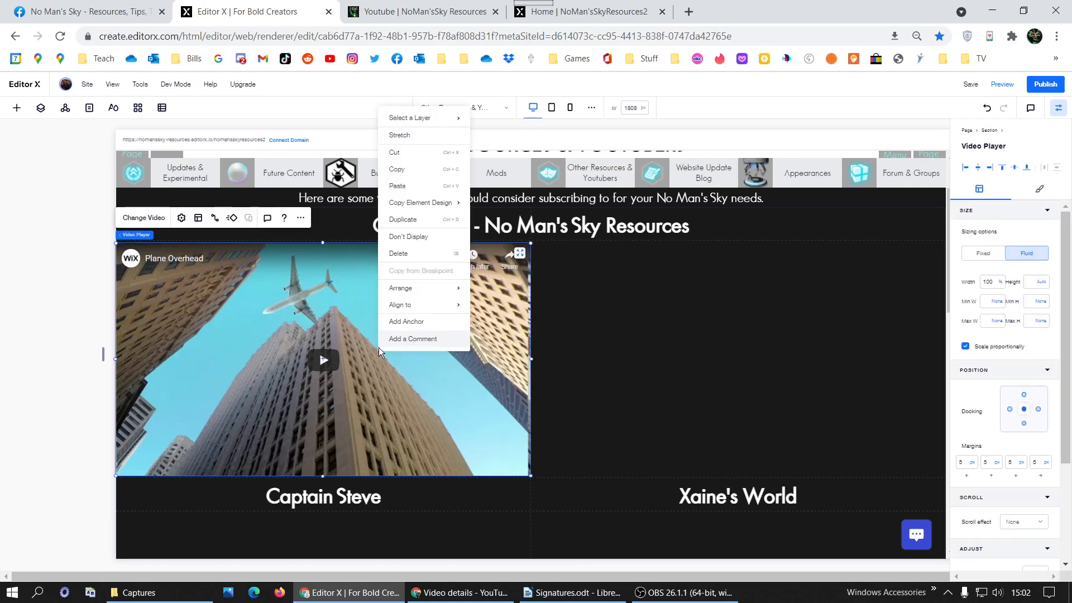
left_click(410, 221)
left_click_drag(382, 347, 698, 295)
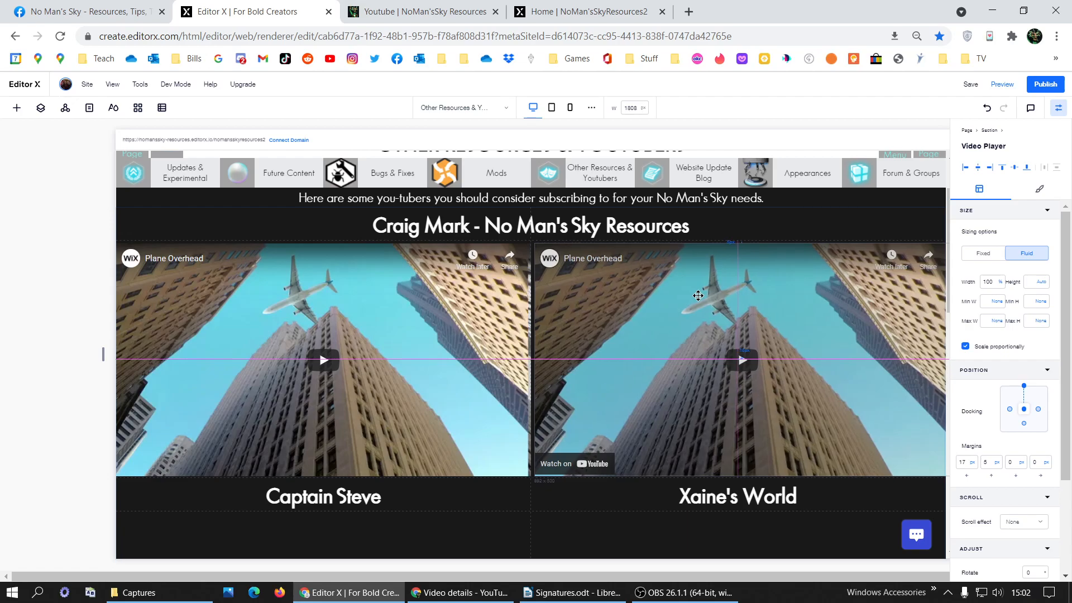
Centre the video player above "Xaine's World" horizontally and vertically in its grid cell.
scroll(989, 469, "down", 3)
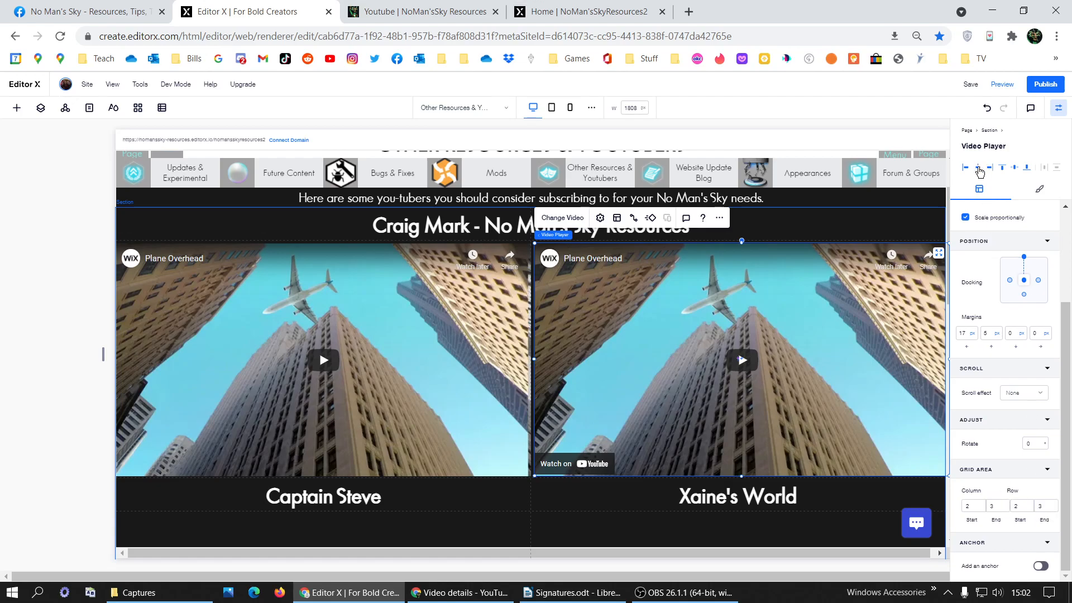
left_click(1016, 169)
left_click(1015, 169)
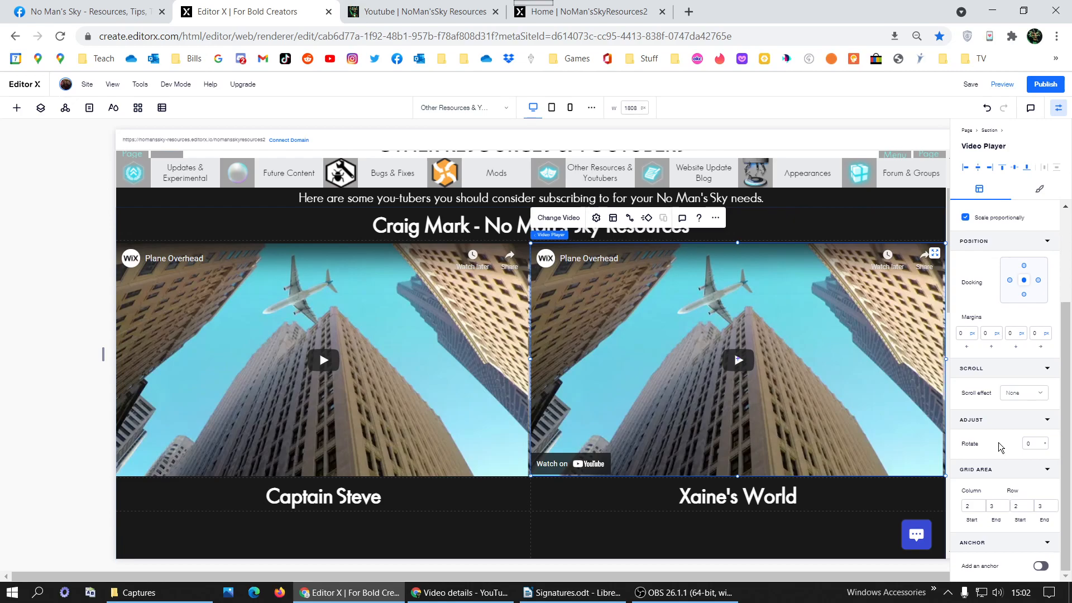
Set all four margins of the video player above "Xaine's World" to 5 px.
left_click(962, 334)
type("5")
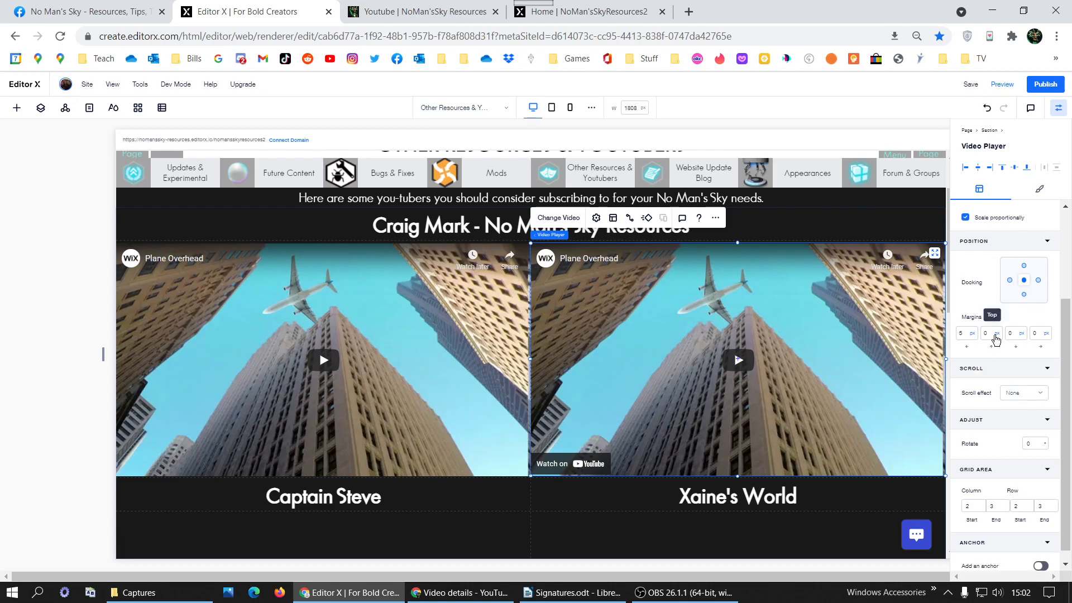
left_click(995, 335)
left_click(996, 333)
left_click(1014, 333)
type("5")
left_click(986, 333)
type("5")
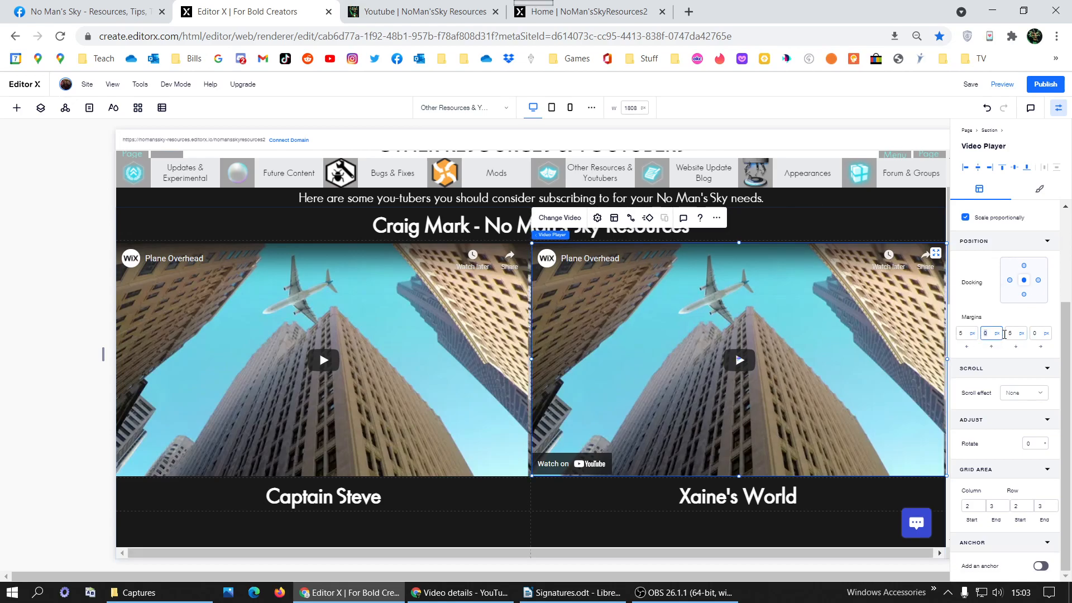
left_click(1040, 334)
type("5")
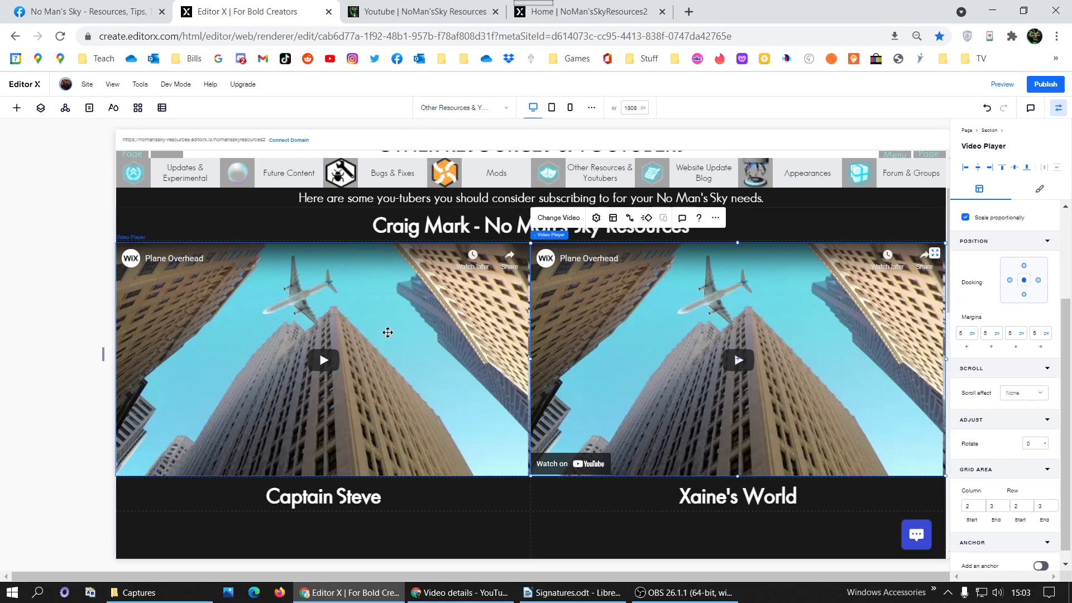
Copy the "No Man's Sky - Base Tour" video's URL from the existing site and make it the source of the player above "Captain Steve".
left_click(408, 320)
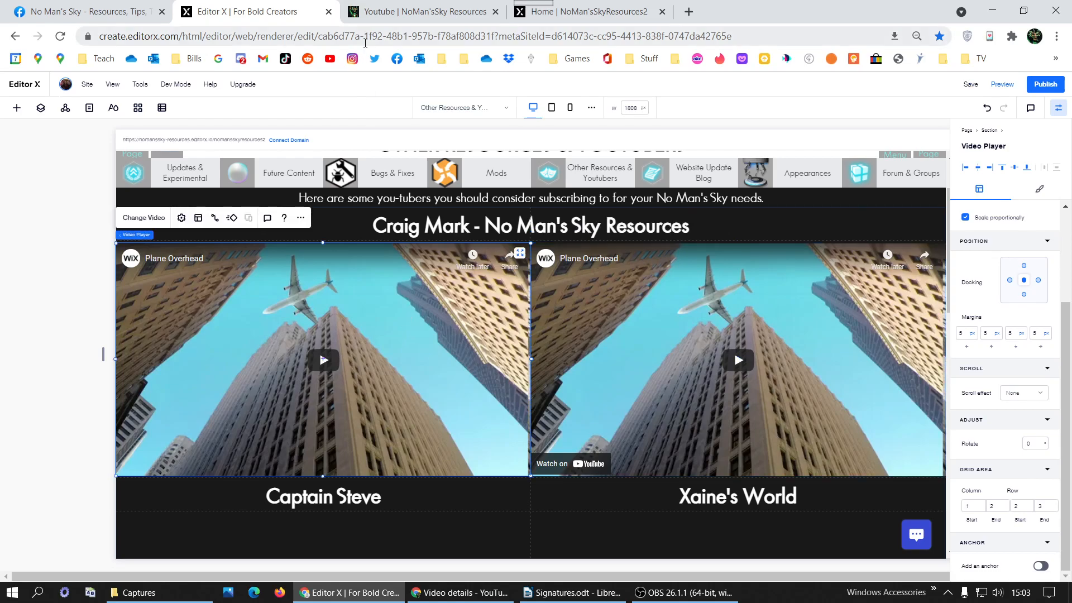
left_click(412, 16)
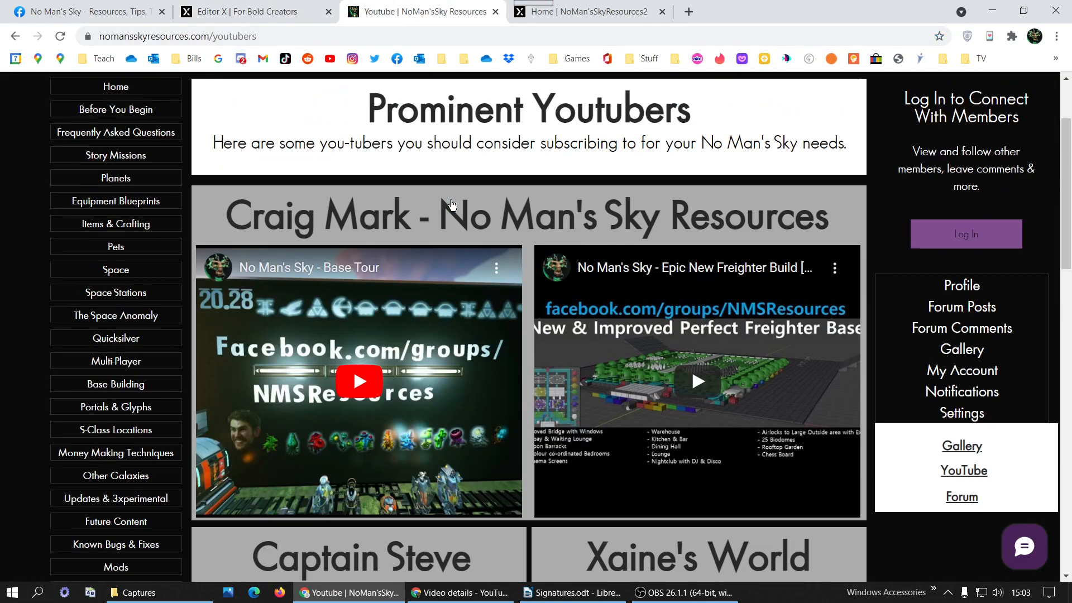
scroll(335, 223, "down", 3)
right_click(320, 204)
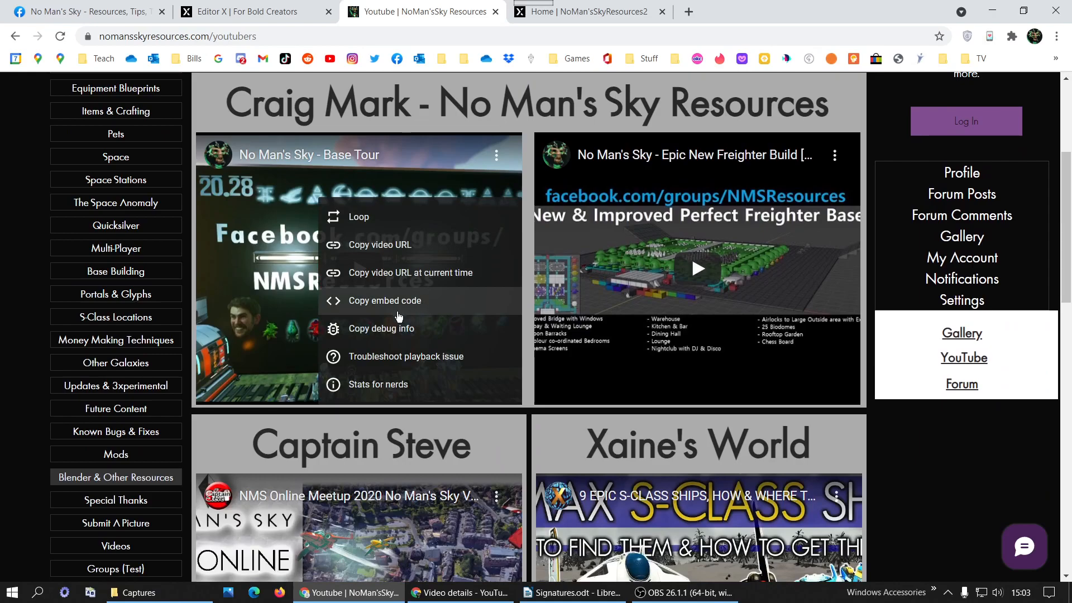
left_click(393, 256)
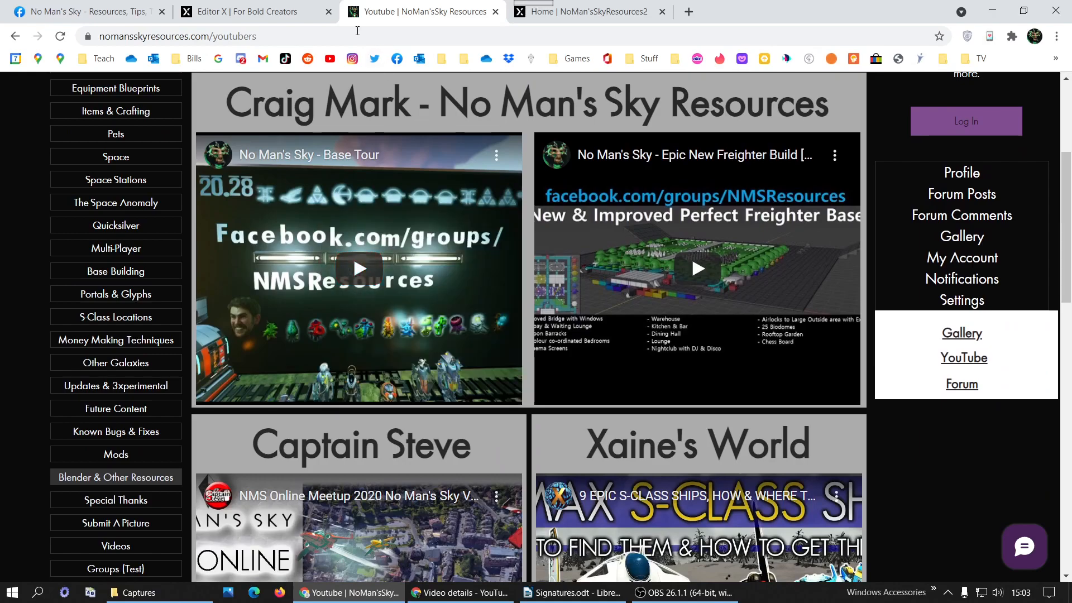
left_click(267, 22)
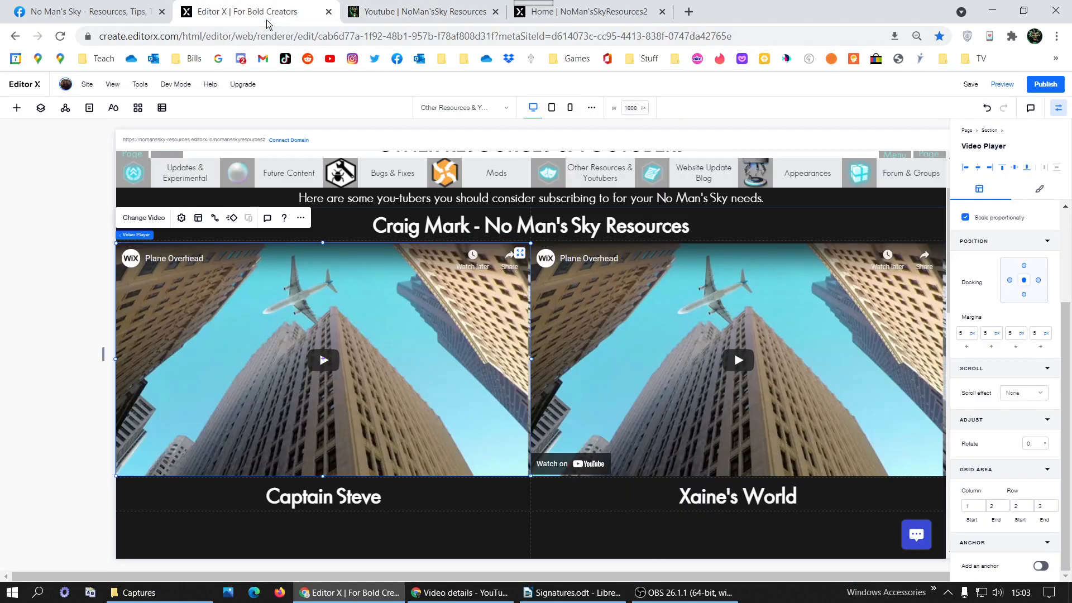
left_click(137, 220)
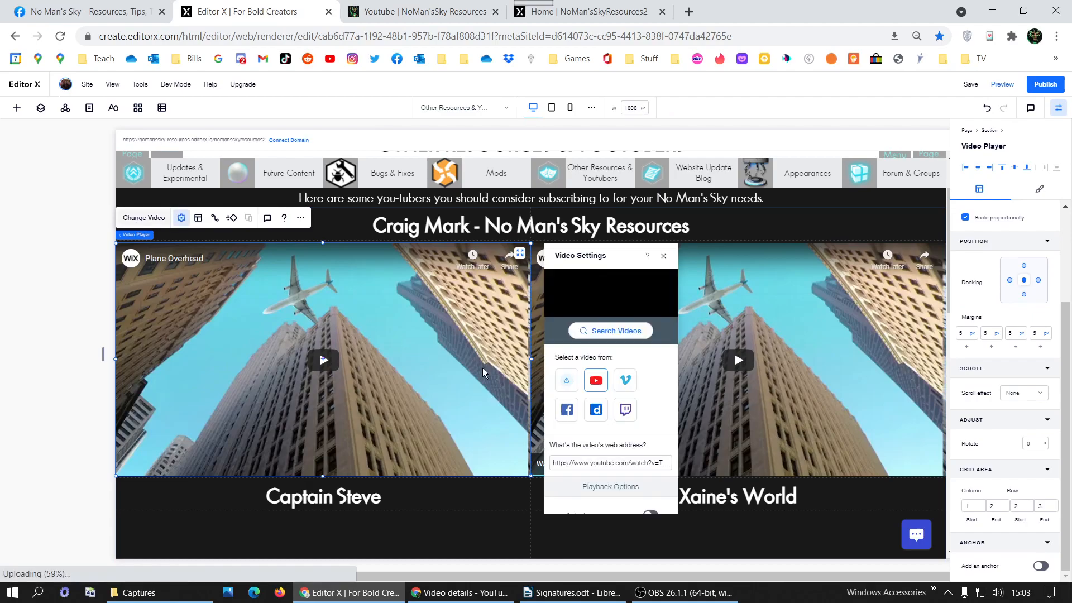
left_click(624, 463)
key("ctrl+a")
type("https://youtu.be/dLVALsjbH3c")
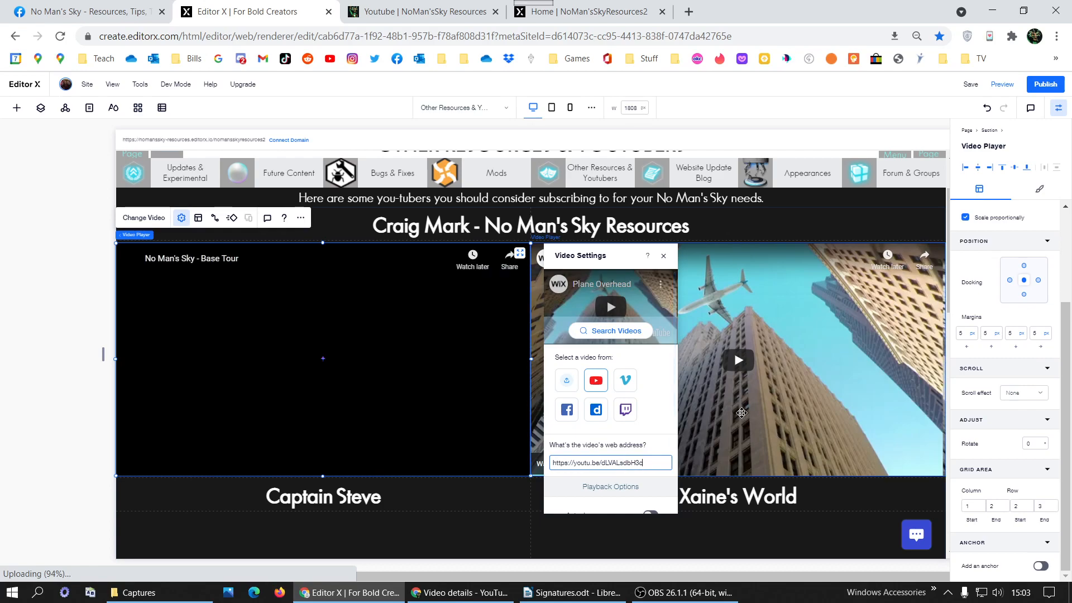
Copy the "Epic New Freighter Build" video's URL from the existing site and make it the source of the player above "Xaine's World".
left_click(741, 413)
left_click(419, 11)
left_click(697, 269)
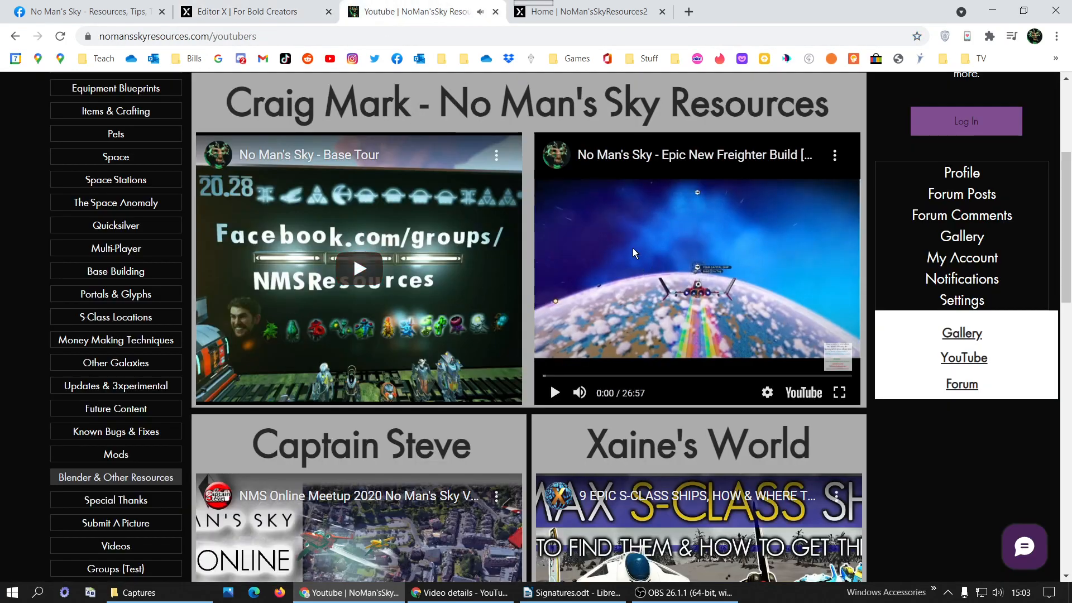
right_click(633, 247)
left_click(692, 244)
left_click(212, 7)
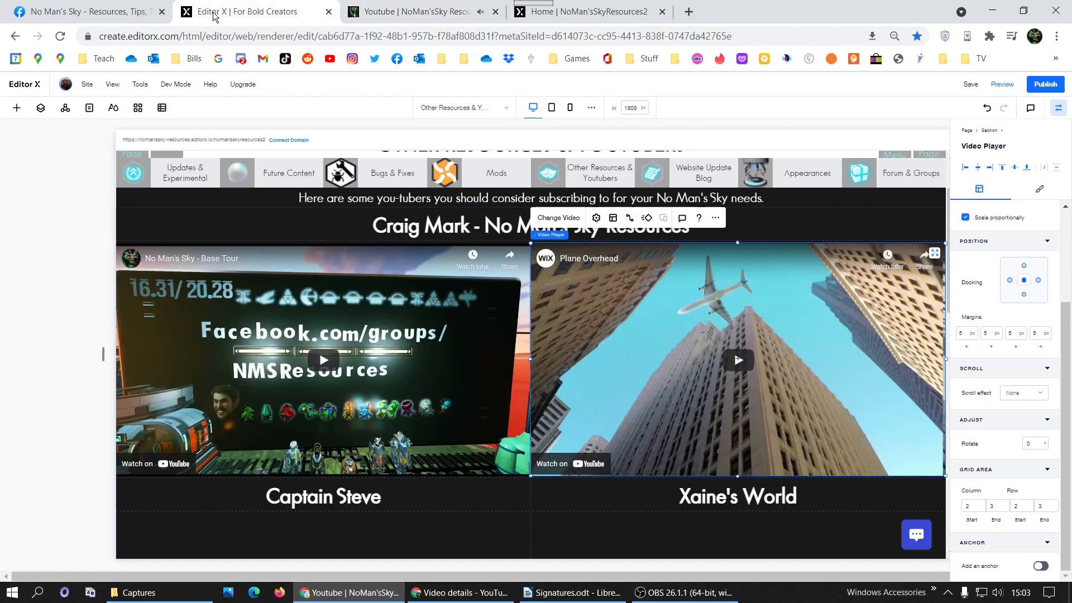
left_click(569, 221)
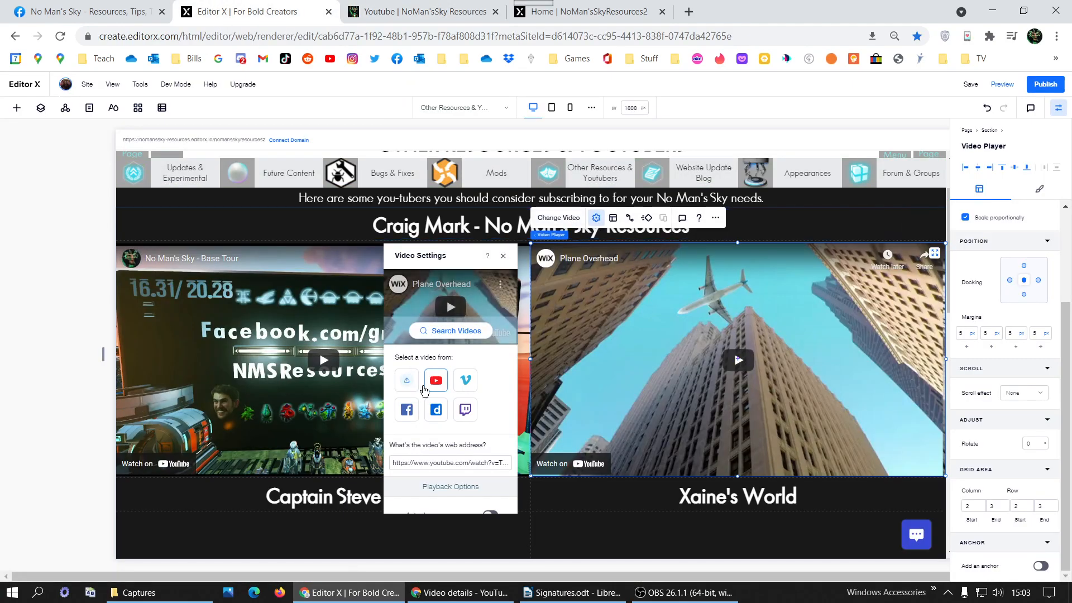
left_click(431, 464)
key("ctrl+a")
key("ctrl+v")
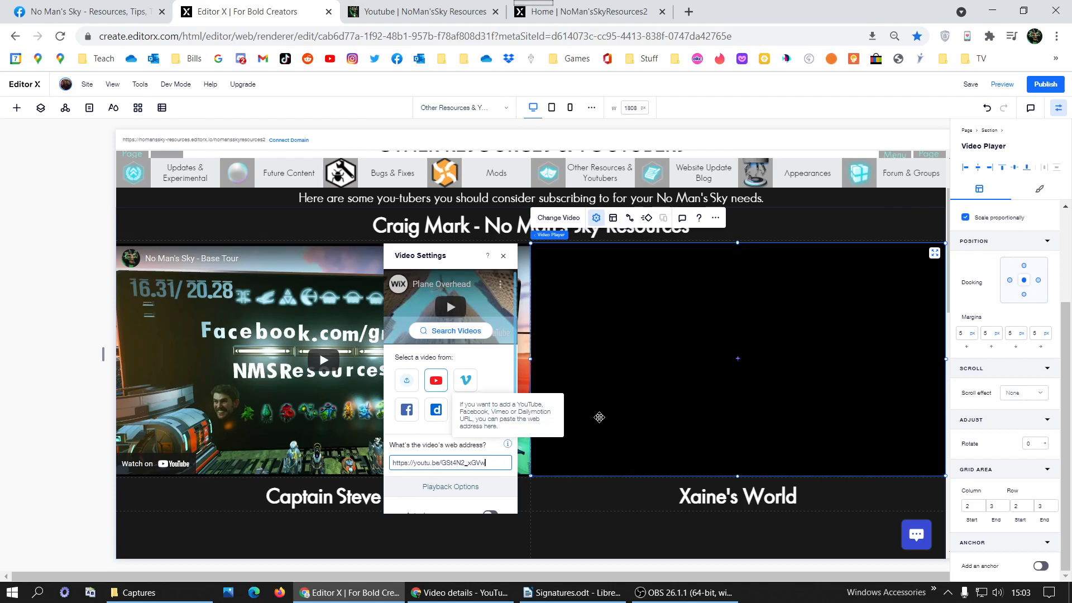
Duplicate both video players together and place the copies in the row below the "Captain Steve" and "Xaine's World" headings.
left_click(259, 288, "shift")
right_click(259, 288)
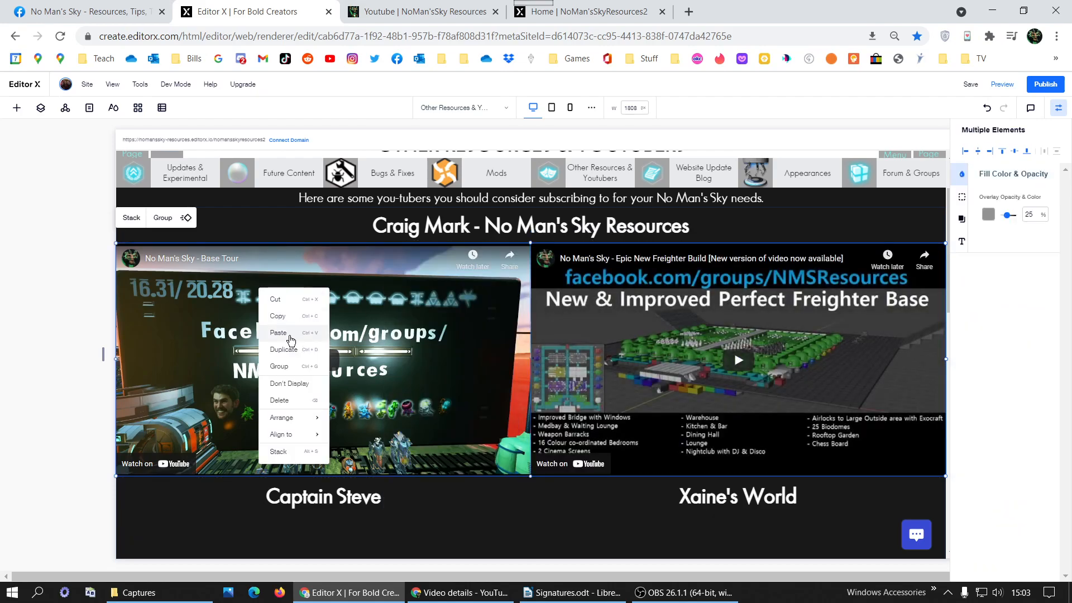
left_click(284, 350)
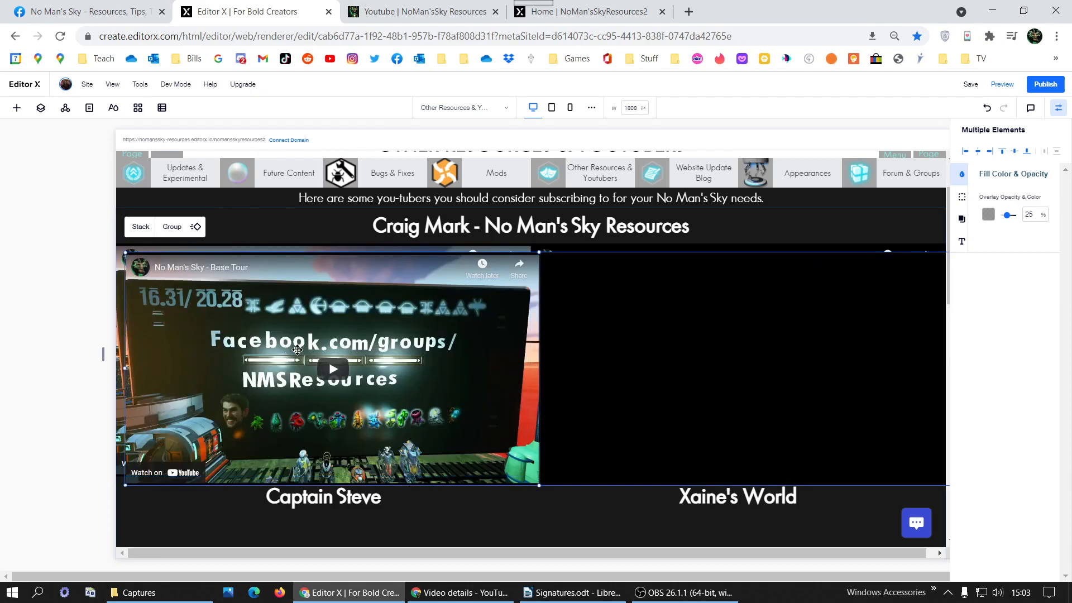
left_click_drag(288, 352, 343, 566)
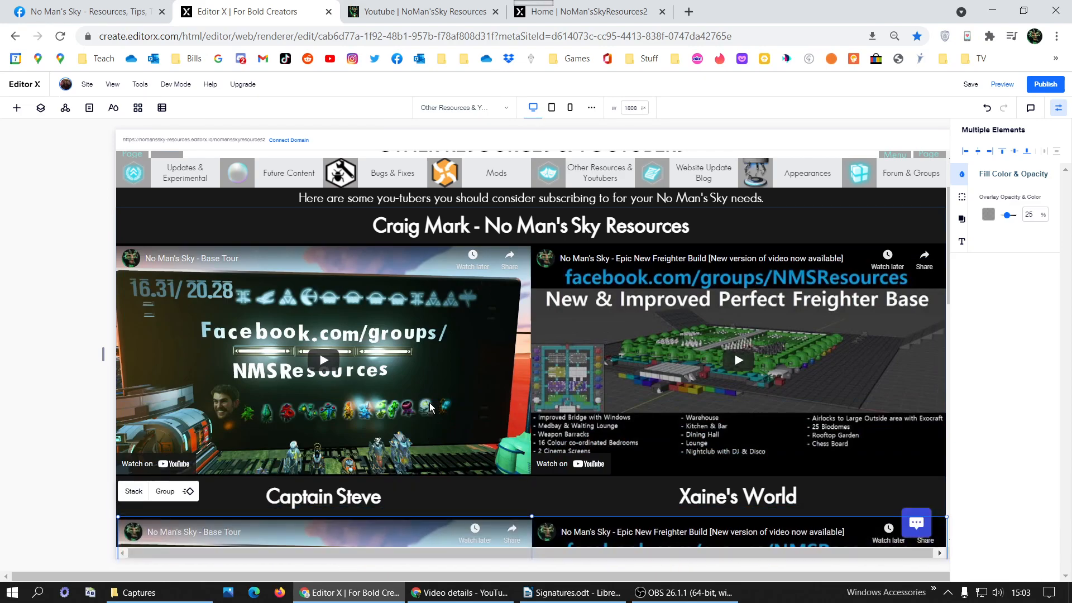
Select the copied "Base Tour" player above "Khraze Gaming" and align it to the centre horizontally and vertically.
scroll(428, 434, "down", 6)
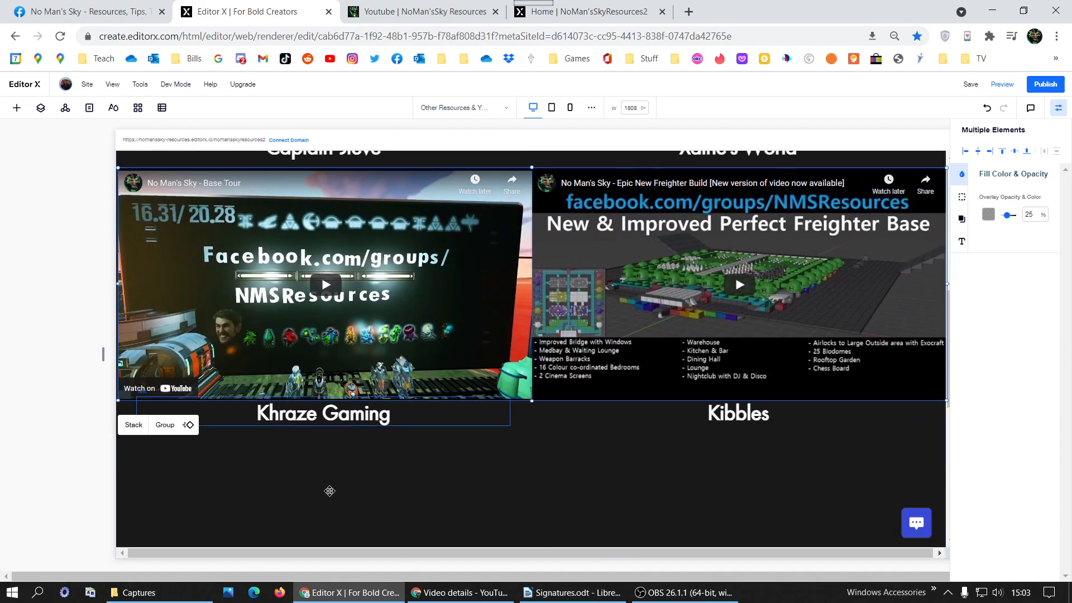
left_click(329, 493)
left_click(309, 346)
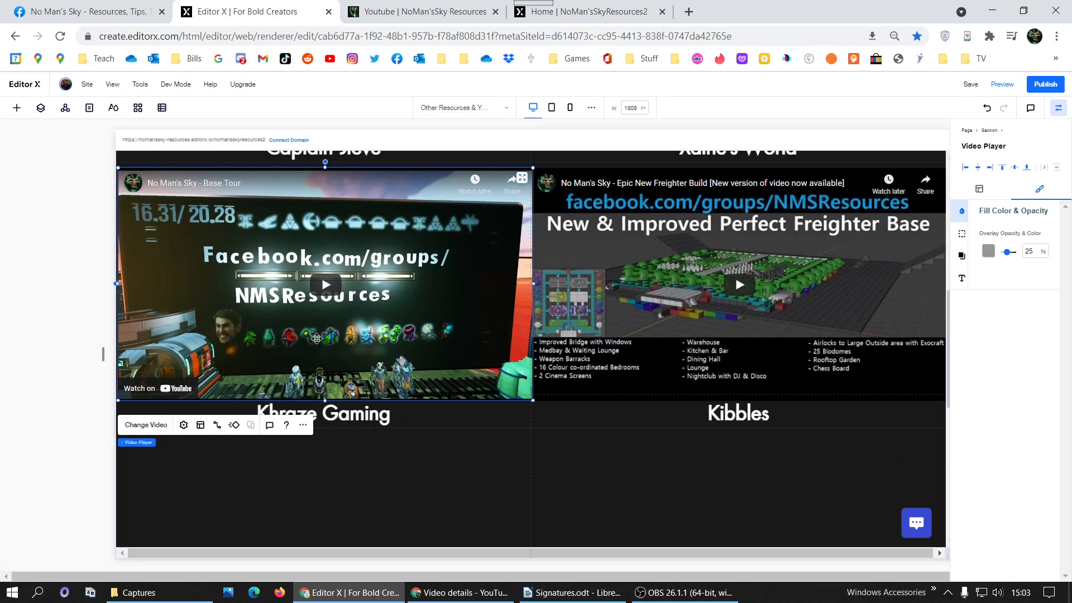
left_click_drag(375, 330, 378, 333)
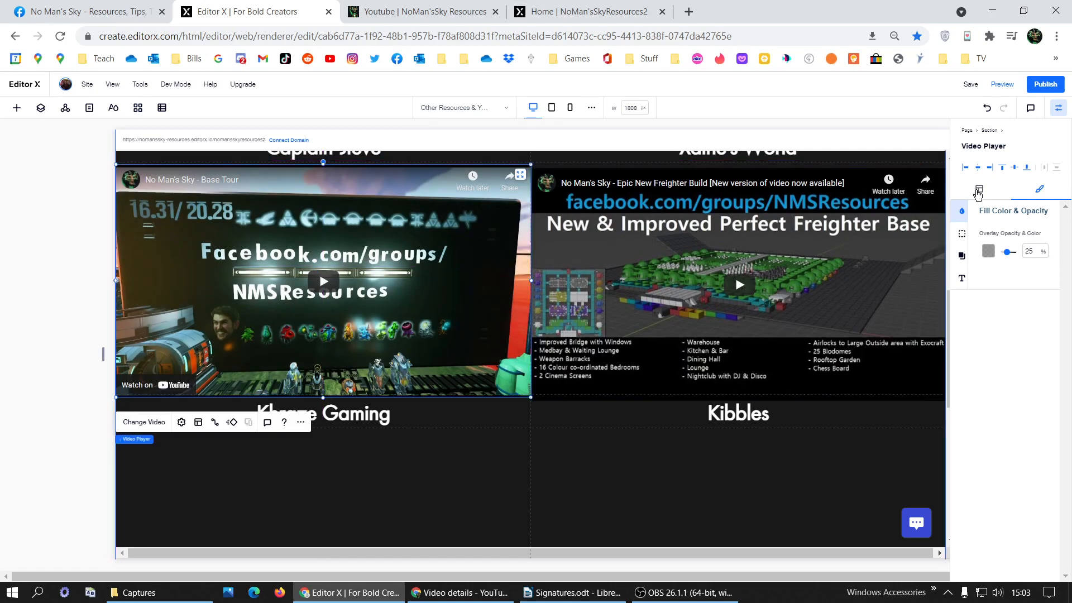
left_click(979, 190)
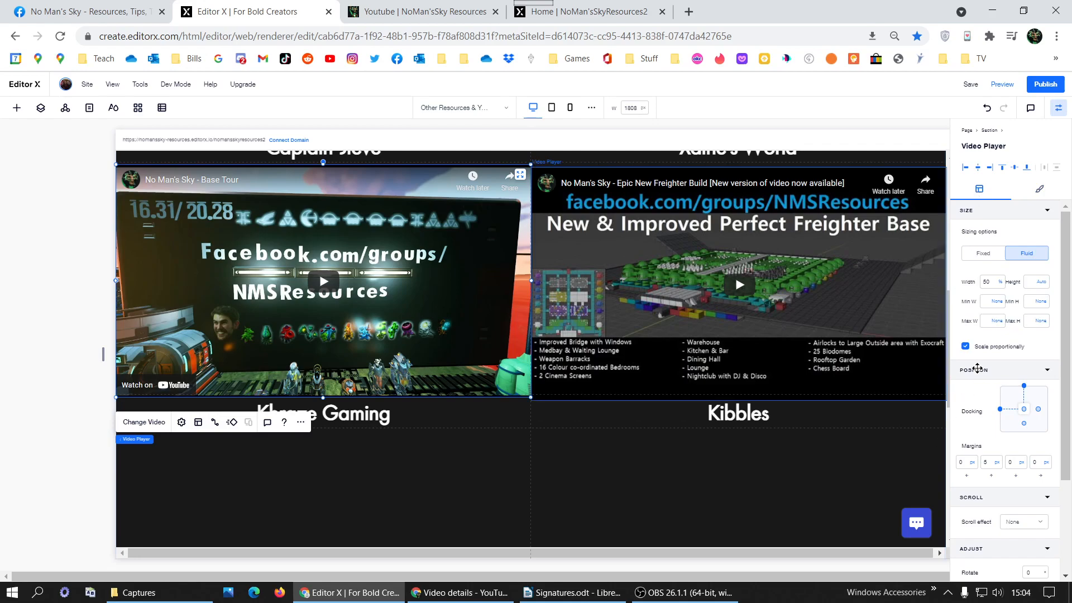
left_click(1014, 170)
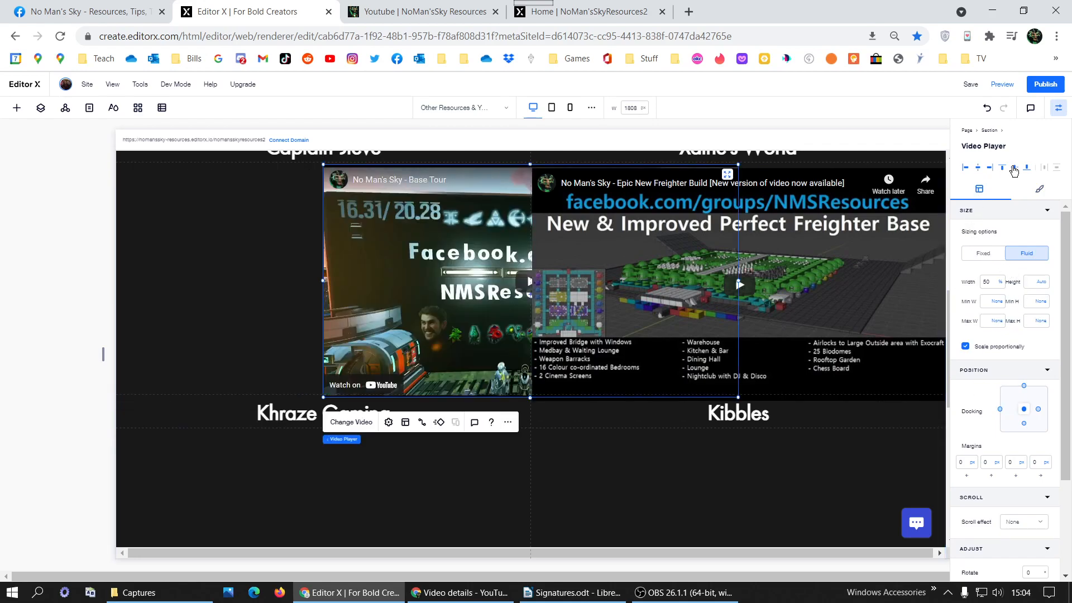
left_click(1014, 169)
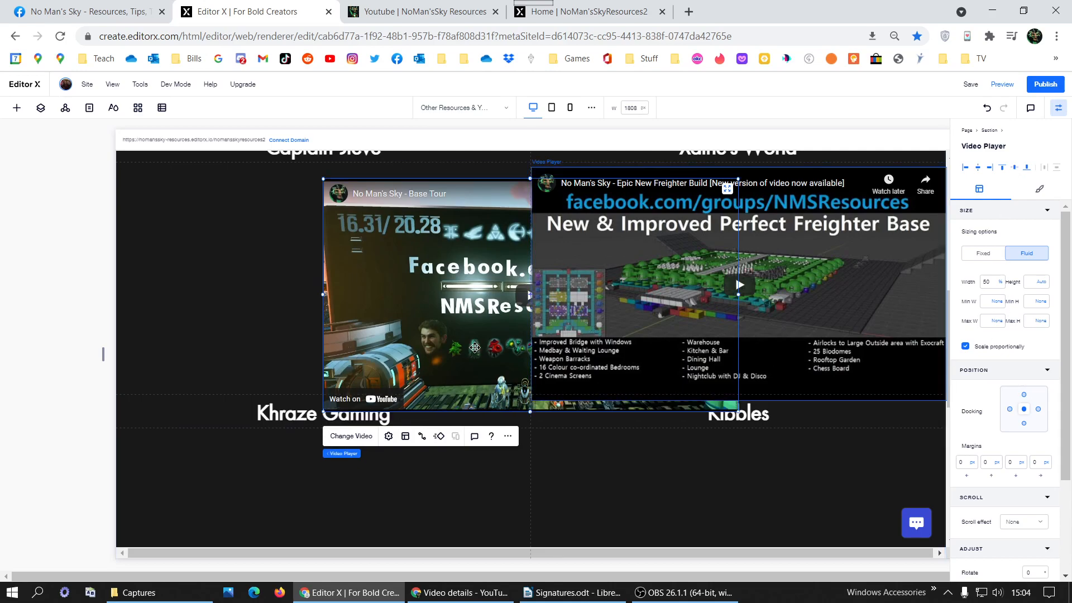
Set the grid area of the copied "Base Tour" player to columns 1 to 2 and rows 4 to 5.
scroll(1034, 510, "down", 3)
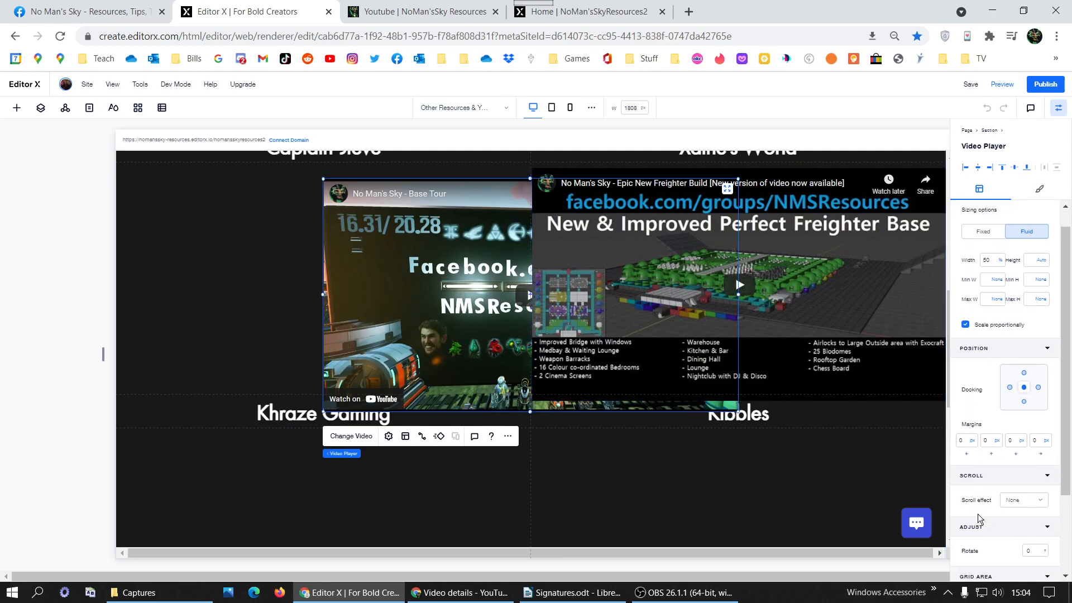
left_click(997, 507)
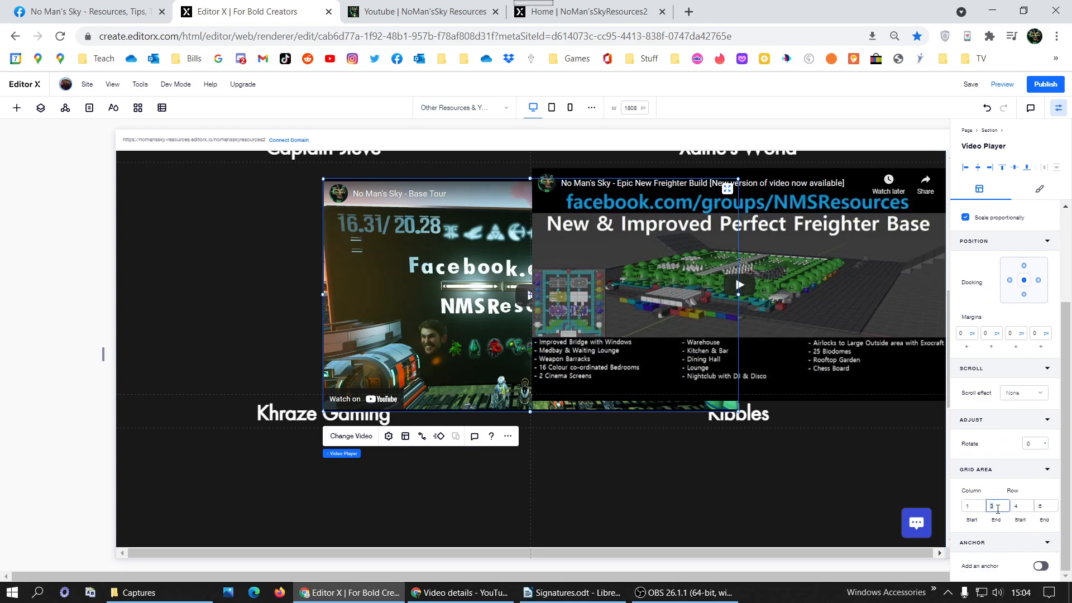
type("2")
left_click(1017, 506)
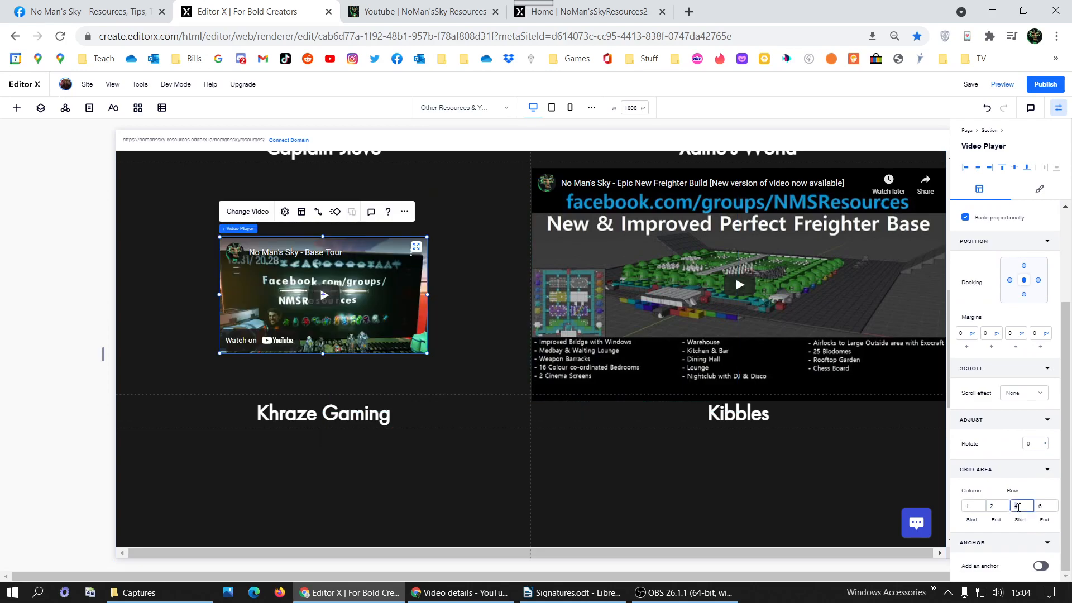
key("BackSpace")
type("5")
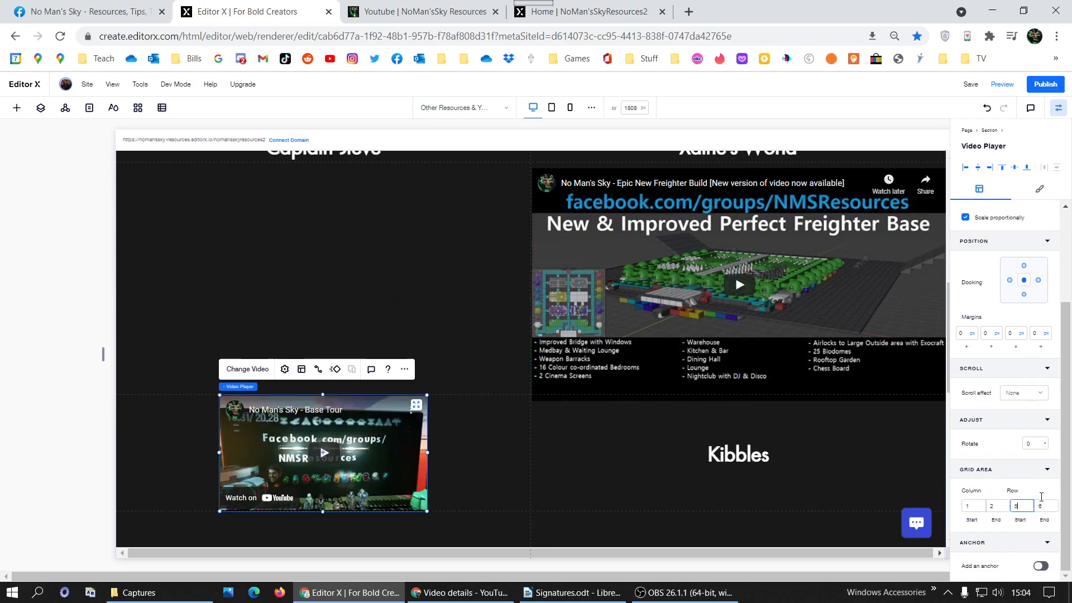
double_click(1020, 509)
type("4")
left_click(1048, 506)
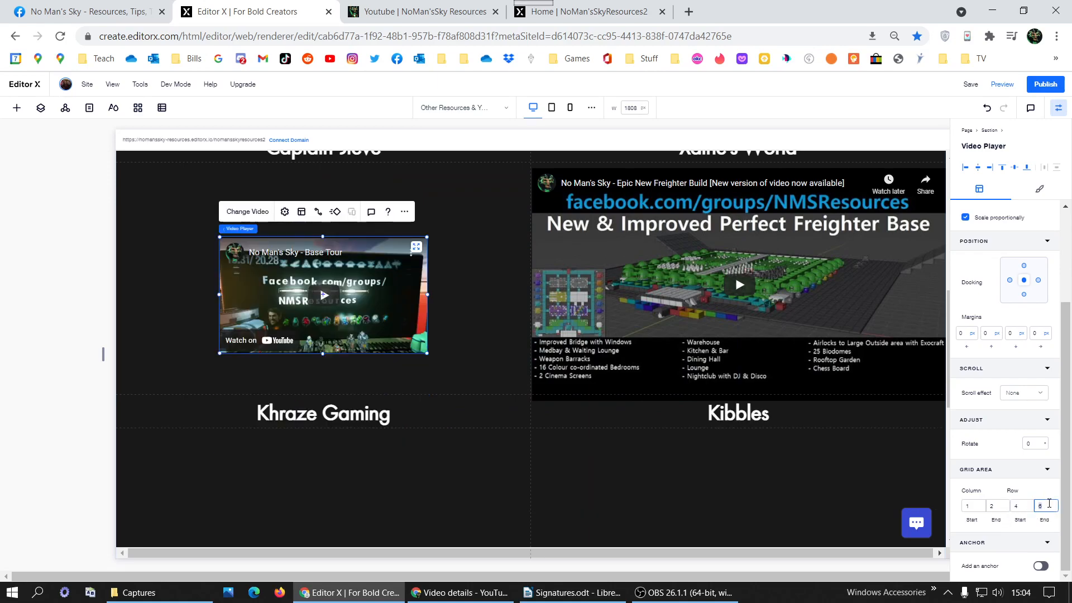
type("5")
key("Return")
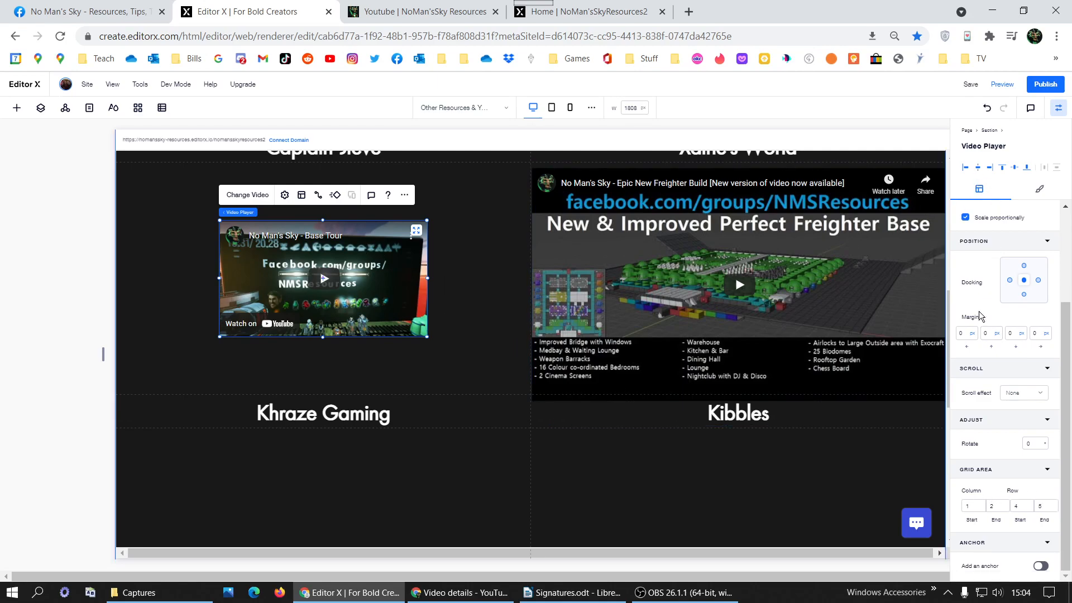
Set the width of the video player above "Khraze Gaming" to 100%.
scroll(982, 317, "up", 2)
left_click(990, 281)
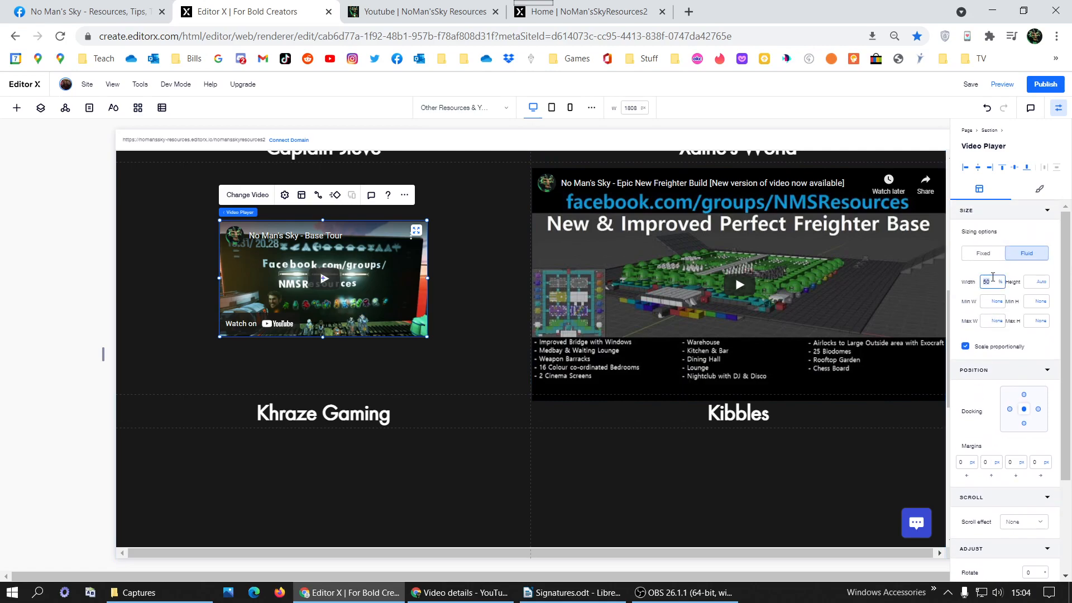
type("100")
key("Return")
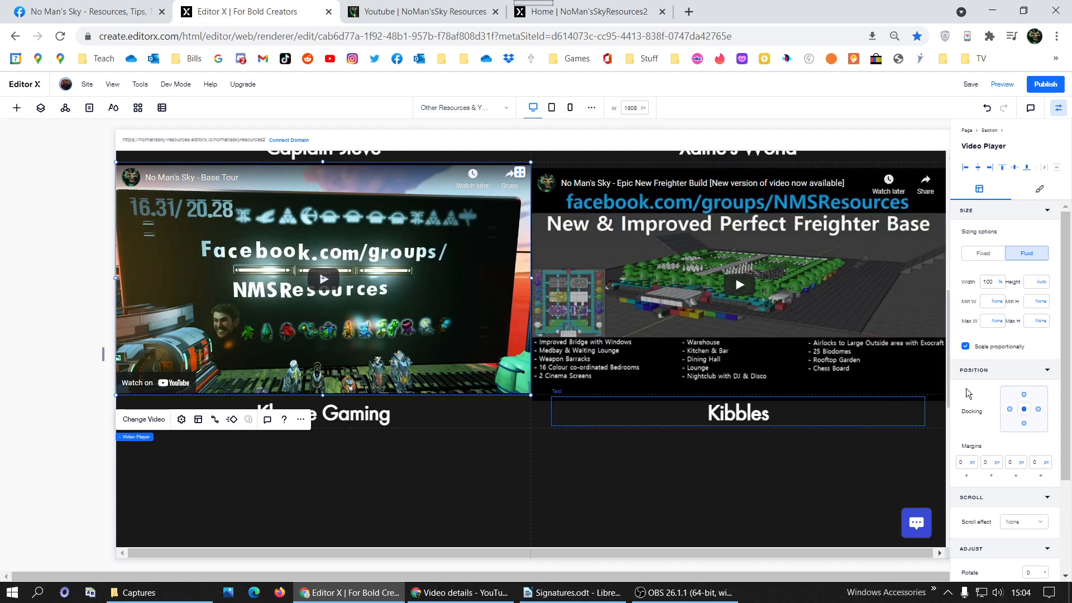
Centre the video player above "Khraze Gaming" horizontally and set its left, right and bottom margins to 5 px.
left_click(962, 462)
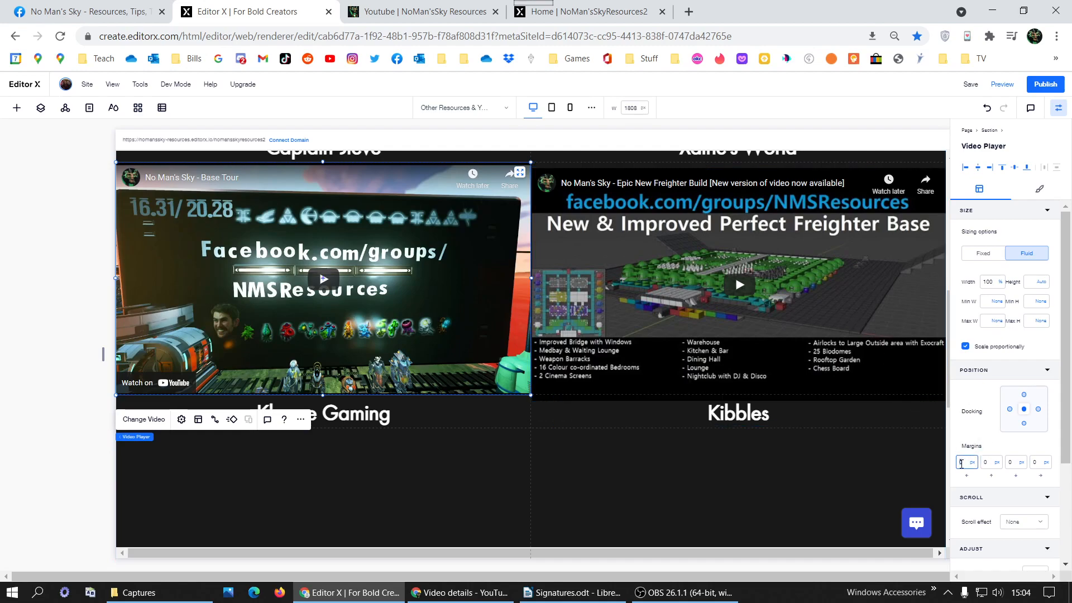
left_click(977, 169)
left_click(962, 462)
type("5")
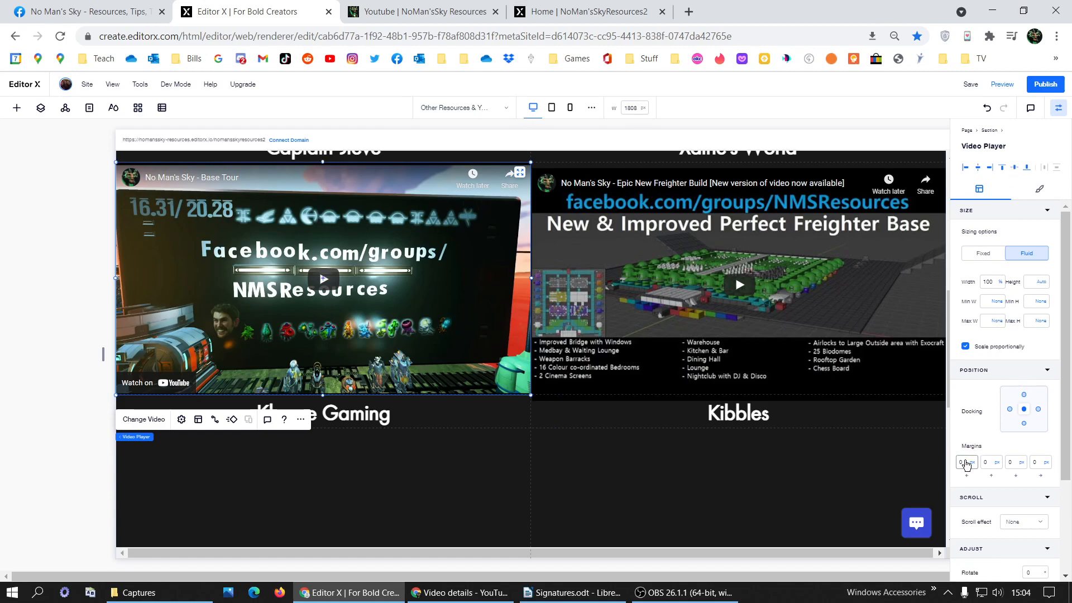
left_click(1011, 461)
type("5")
left_click(1036, 463)
type("5")
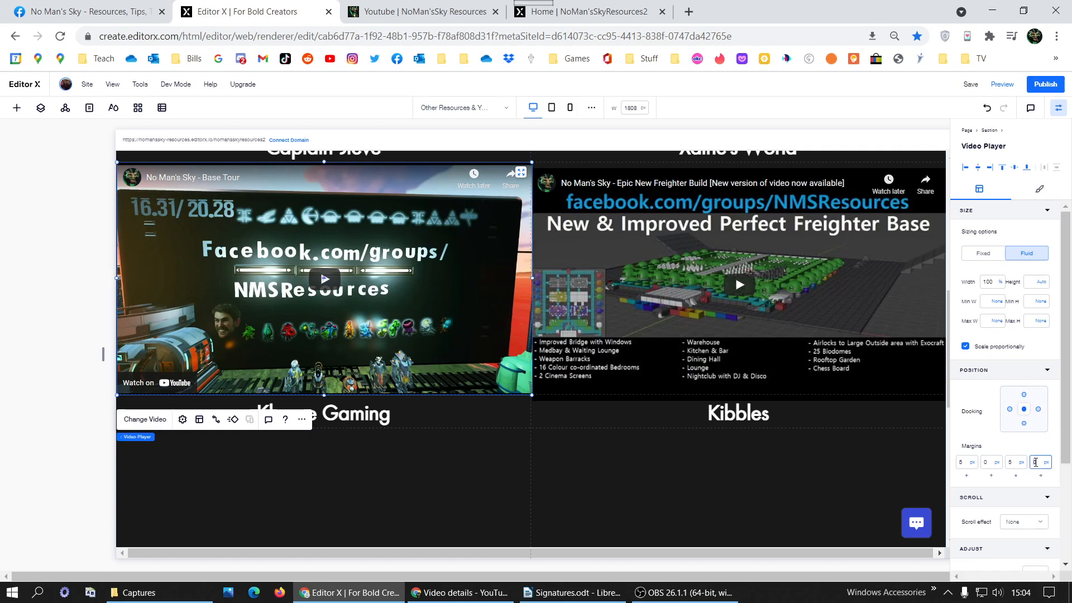
Move the copied freighter video player fully into the cell above "Kibbles" and centre it horizontally and vertically.
left_click(728, 289)
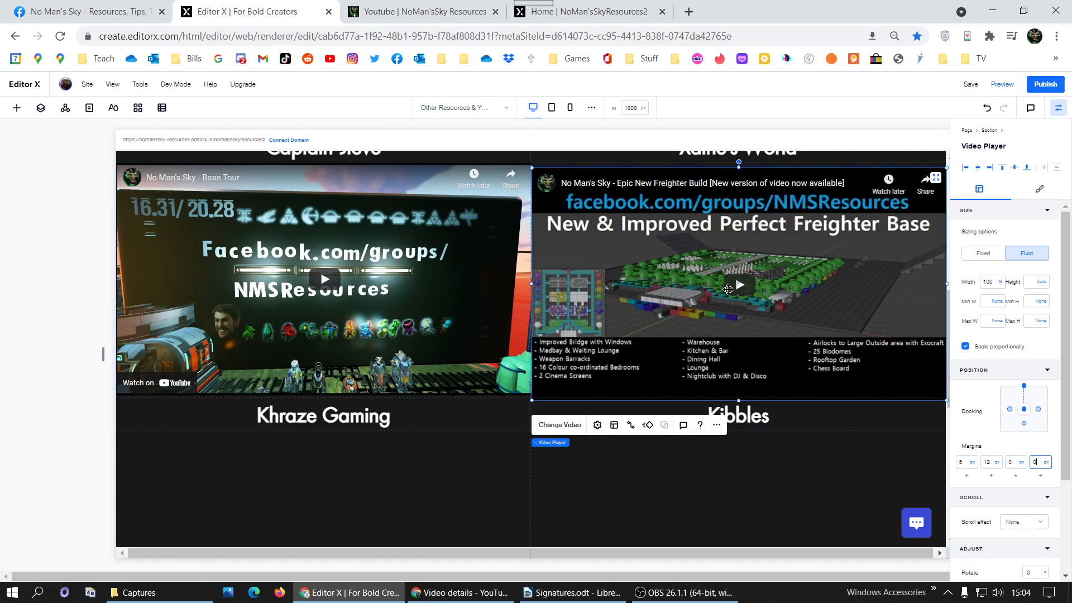
mouse_move(699, 279)
left_mouse_down()
mouse_move(708, 278)
mouse_move(699, 277)
left_mouse_up()
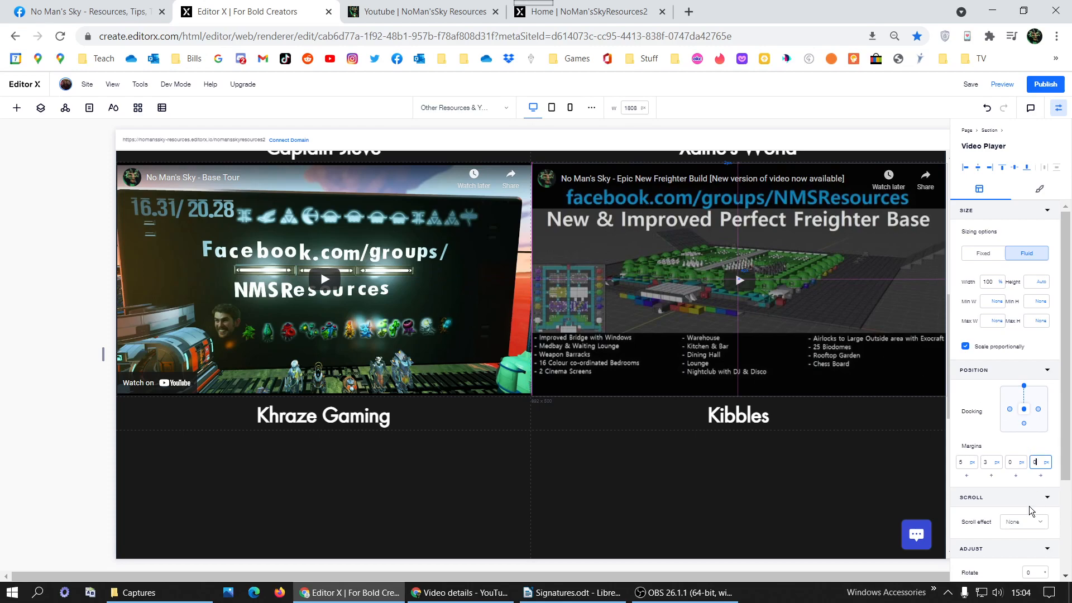
scroll(1031, 511, "down", 2)
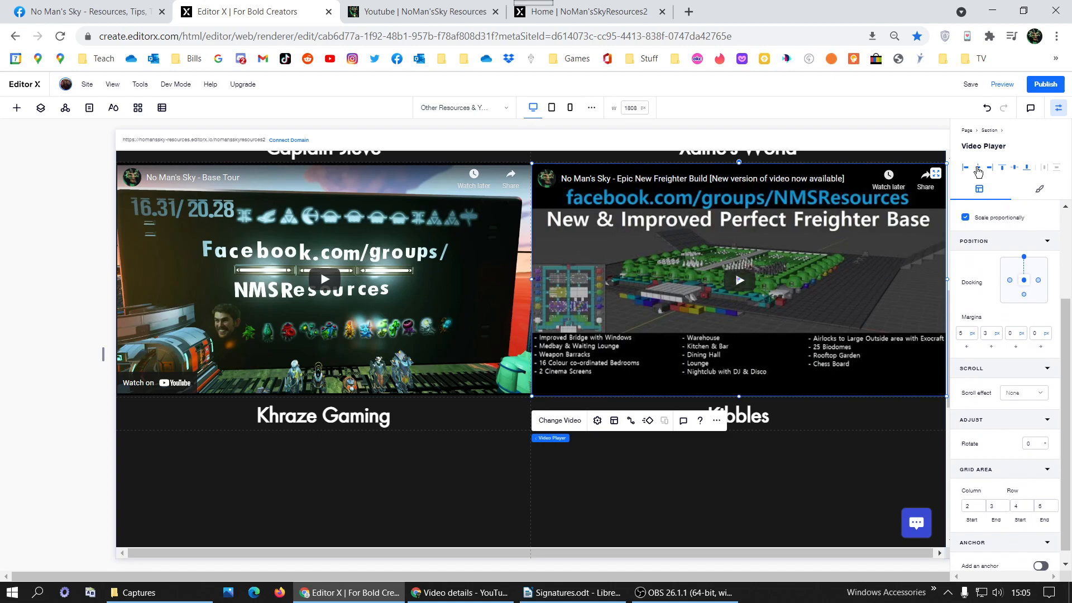
left_click(1015, 169)
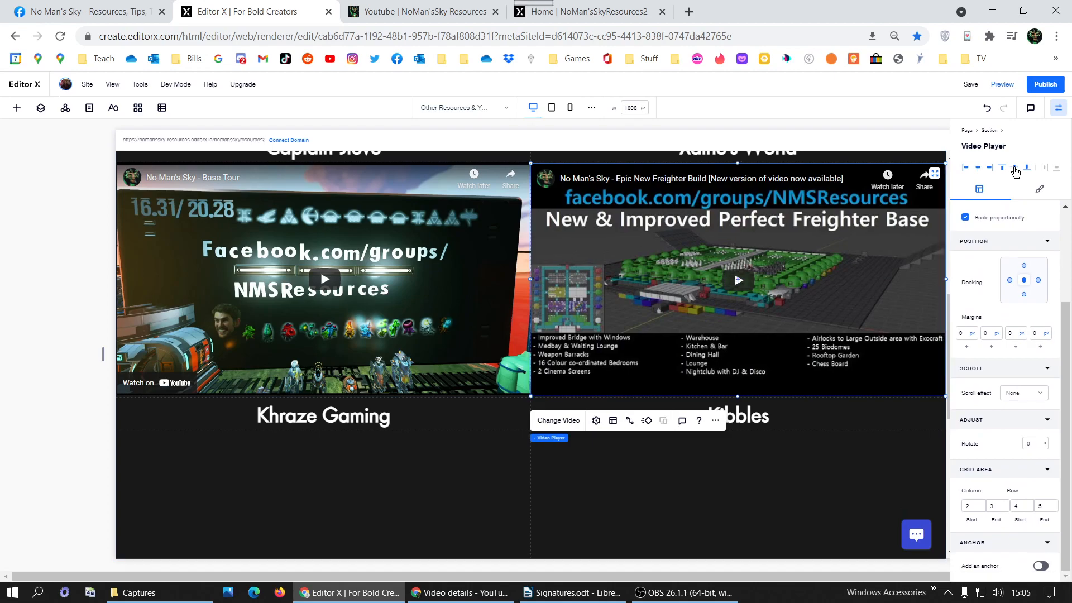
Set all four margins of the freighter video player below "Xaine's World" to 5 px.
scroll(1028, 268, "up", 2)
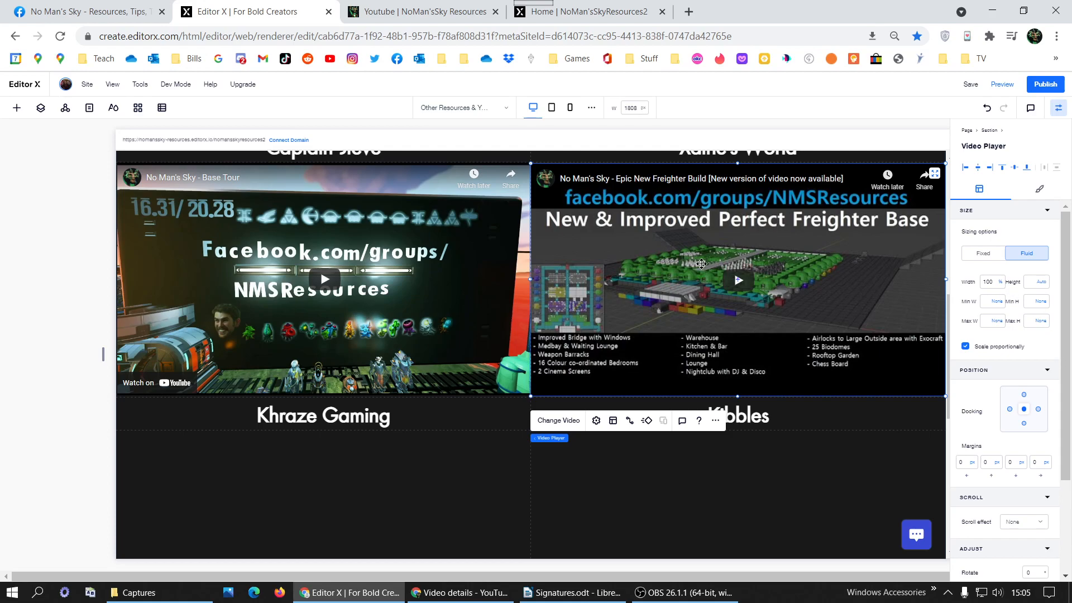
left_click(966, 462)
type("5")
left_click(990, 463)
type("5")
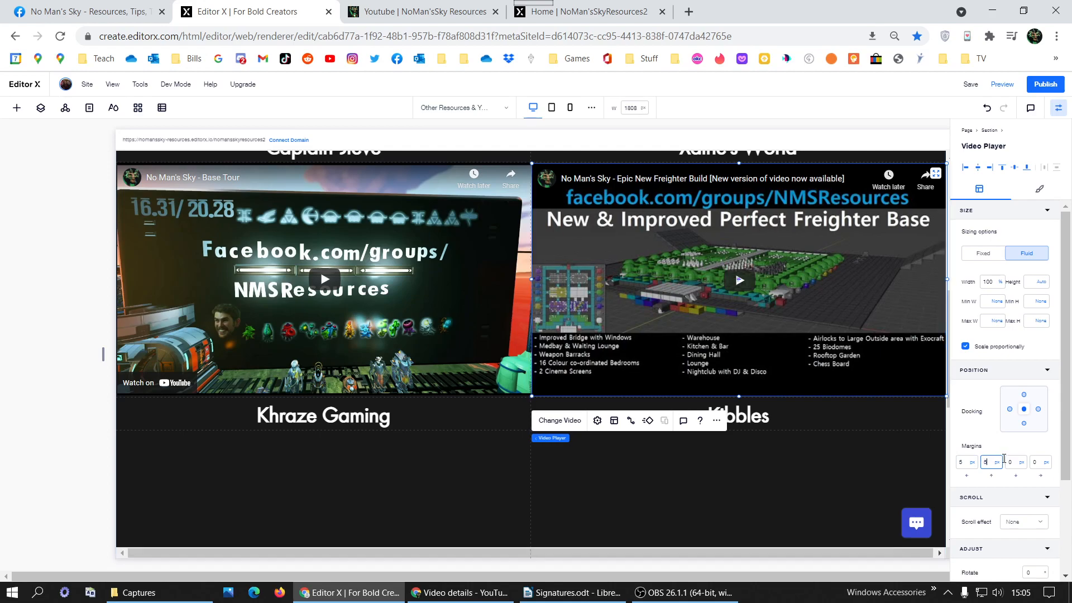
left_click(1013, 462)
type("5")
left_click(1039, 462)
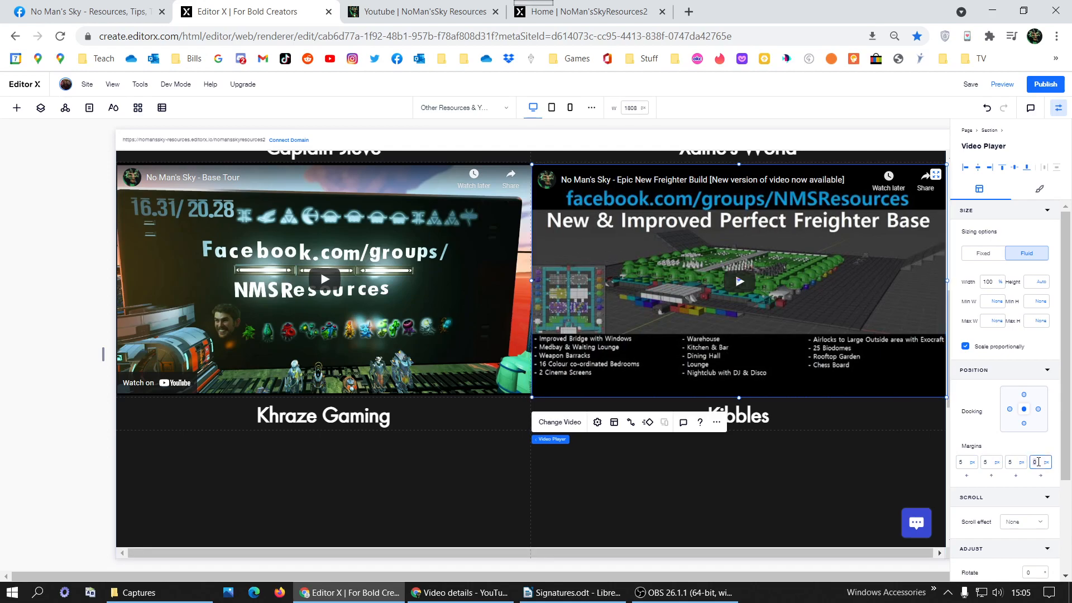
type("5")
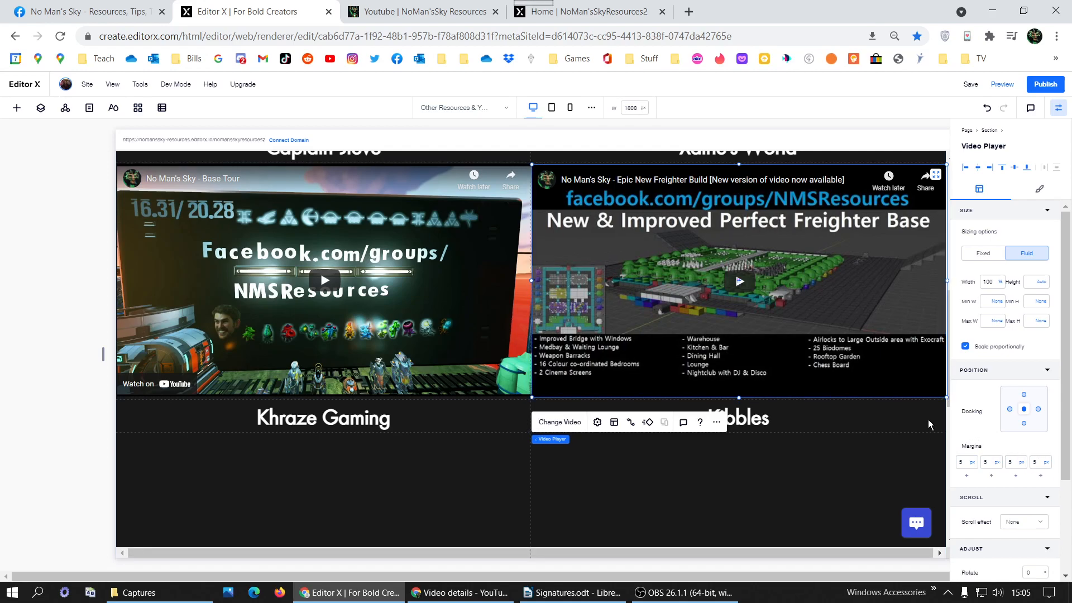
Set the top and bottom margins of the "Base Tour" player below "Captain Steve" to 5 px.
left_click(472, 293)
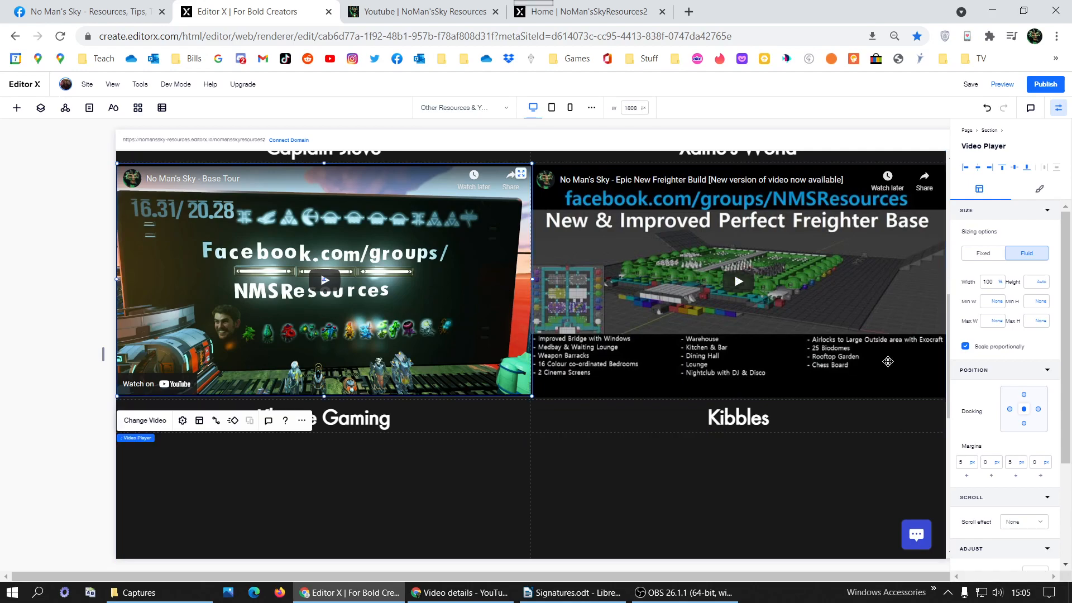
left_click(990, 462)
type("5")
left_click(1037, 463)
type("5")
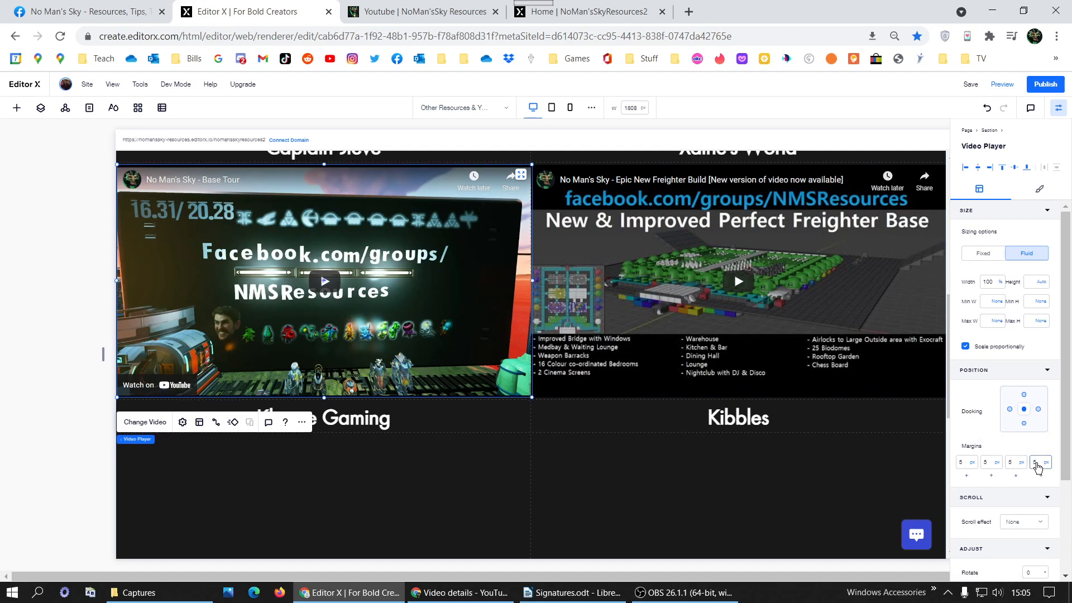
left_click(767, 272)
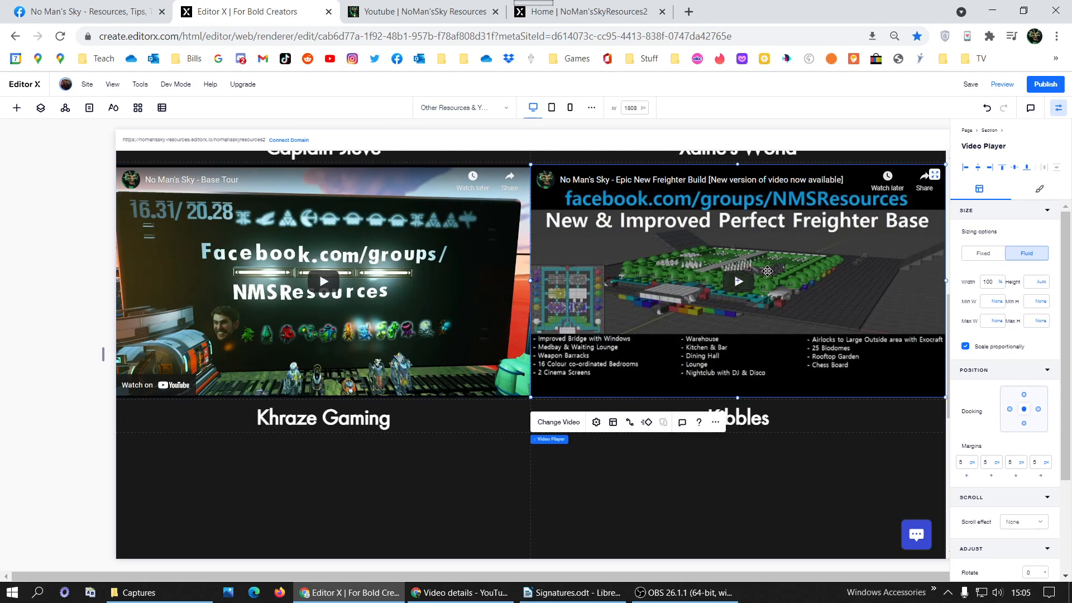
left_click(445, 280)
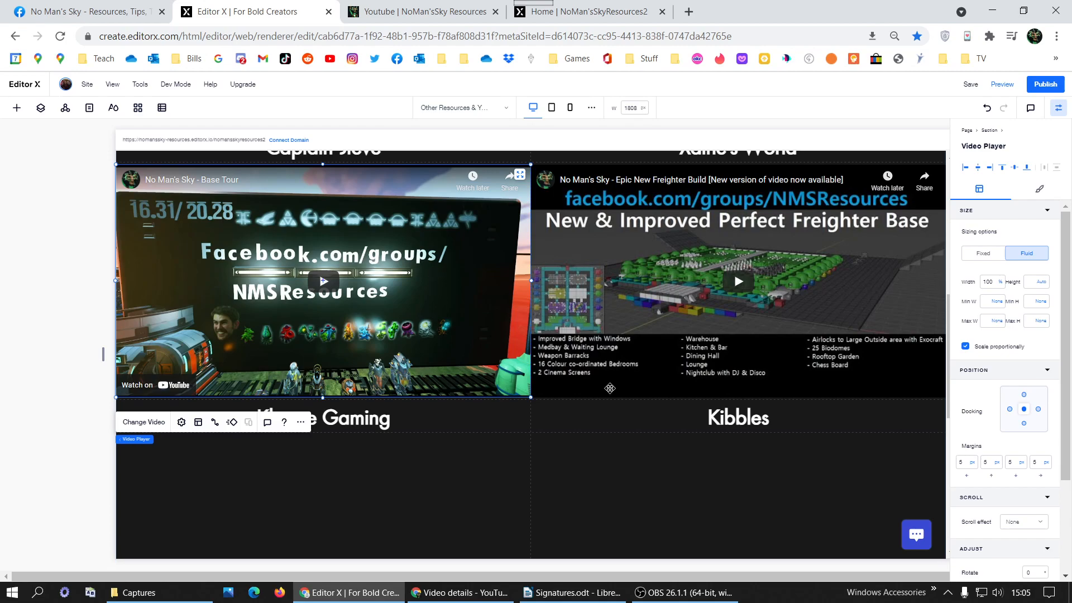
Duplicate the "Base Tour" player below "Captain Steve" and place the copy in the empty area between "Khraze Gaming" and "Jason Plays".
scroll(737, 450, "down", 3)
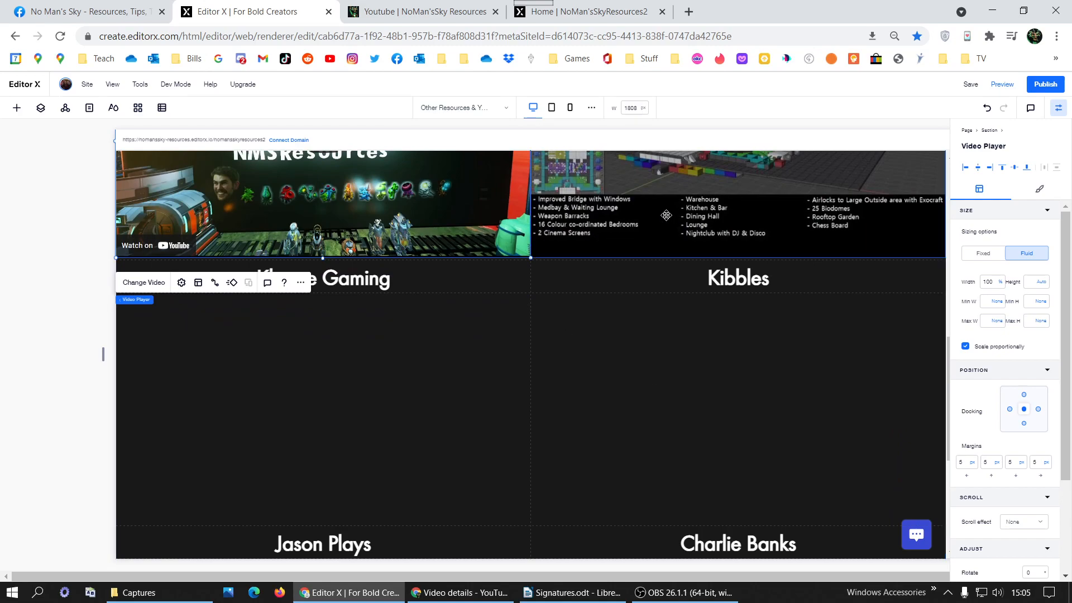
right_click(356, 223)
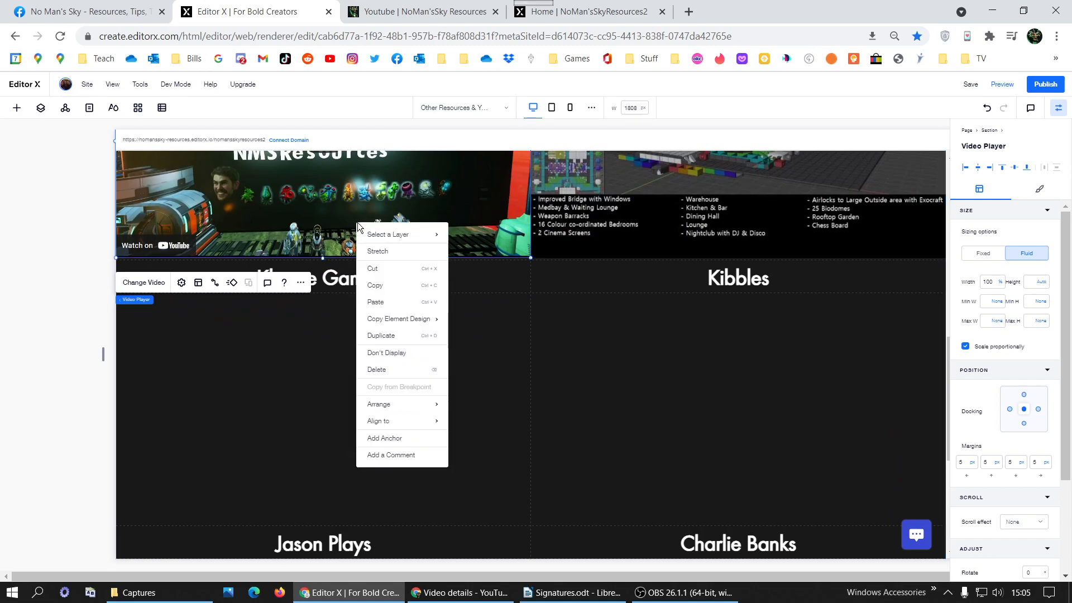
left_click(380, 336)
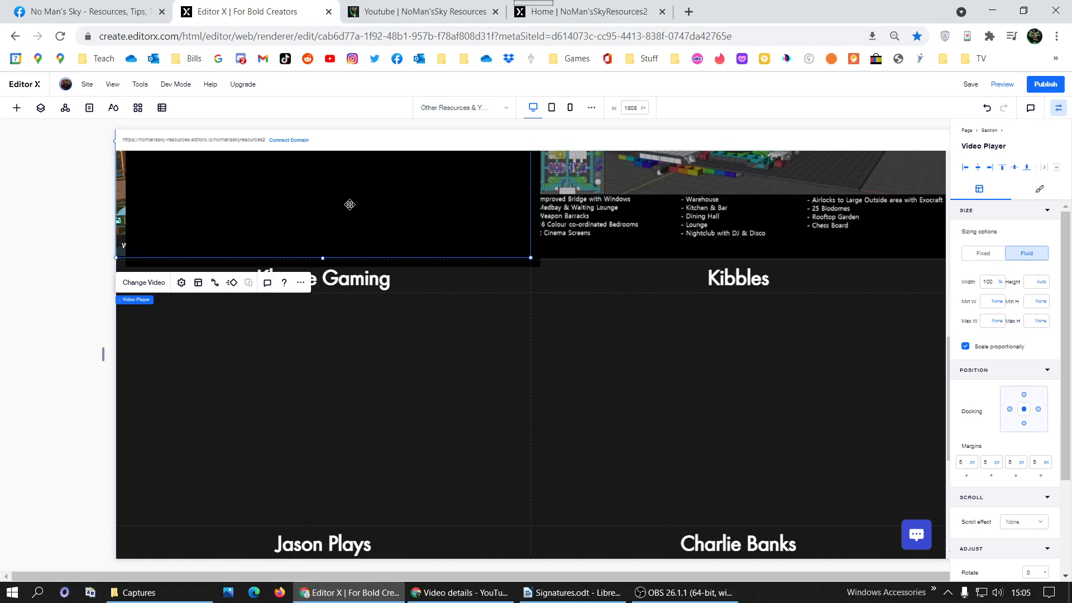
left_click_drag(363, 368, 343, 467)
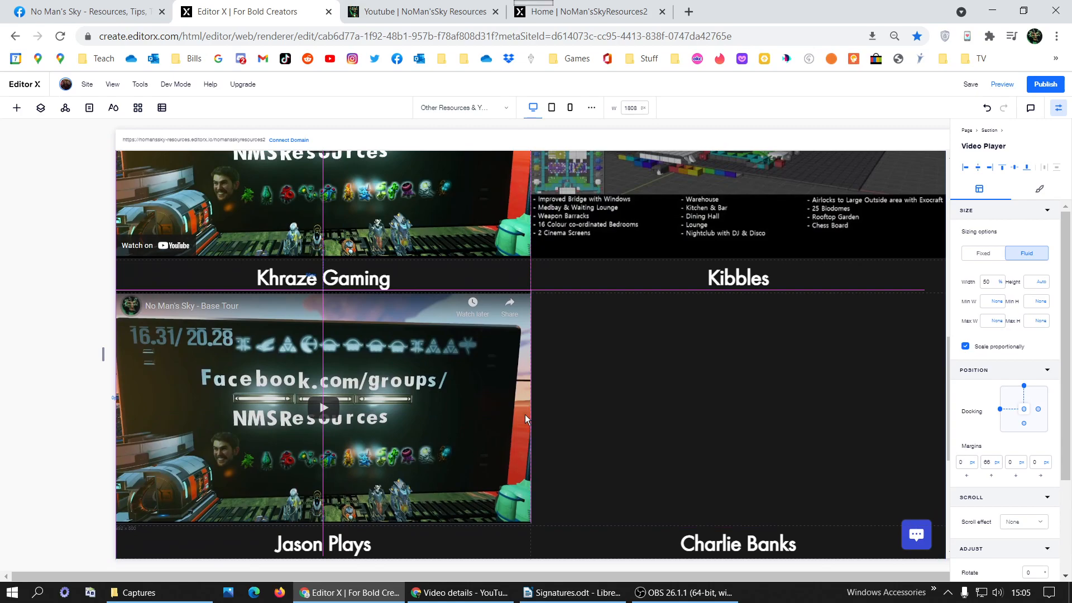
Replace the video in the player below "Captain Steve" with the NMS Online Meetup 2020 video, copying its URL from the existing site's YouTubers page.
left_click(402, 221)
scroll(402, 221, "up", 4)
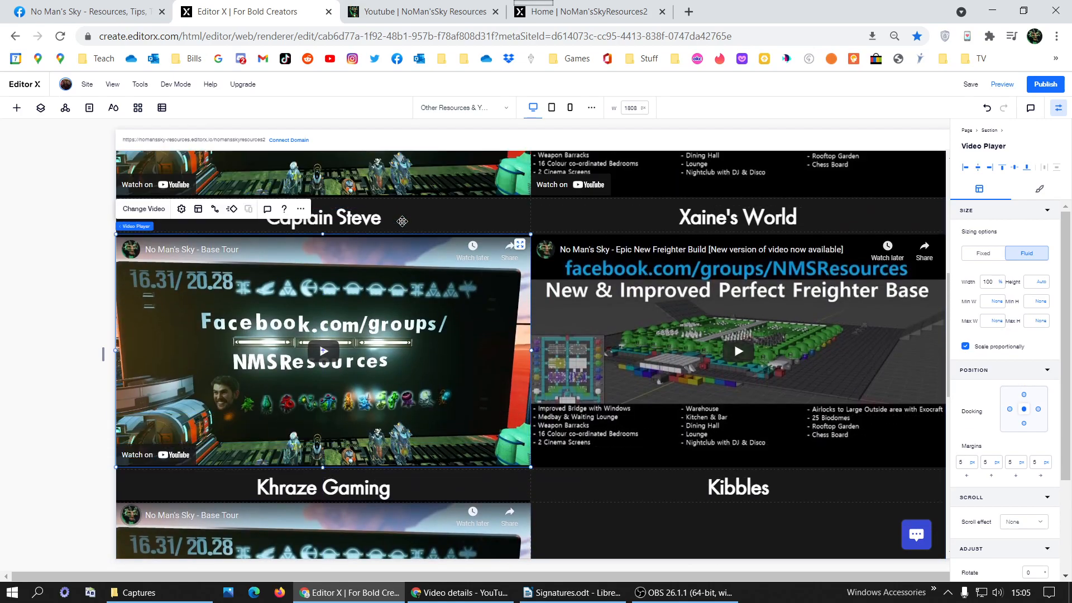
left_click(466, 12)
scroll(542, 307, "down", 4)
right_click(404, 413)
left_click(405, 383)
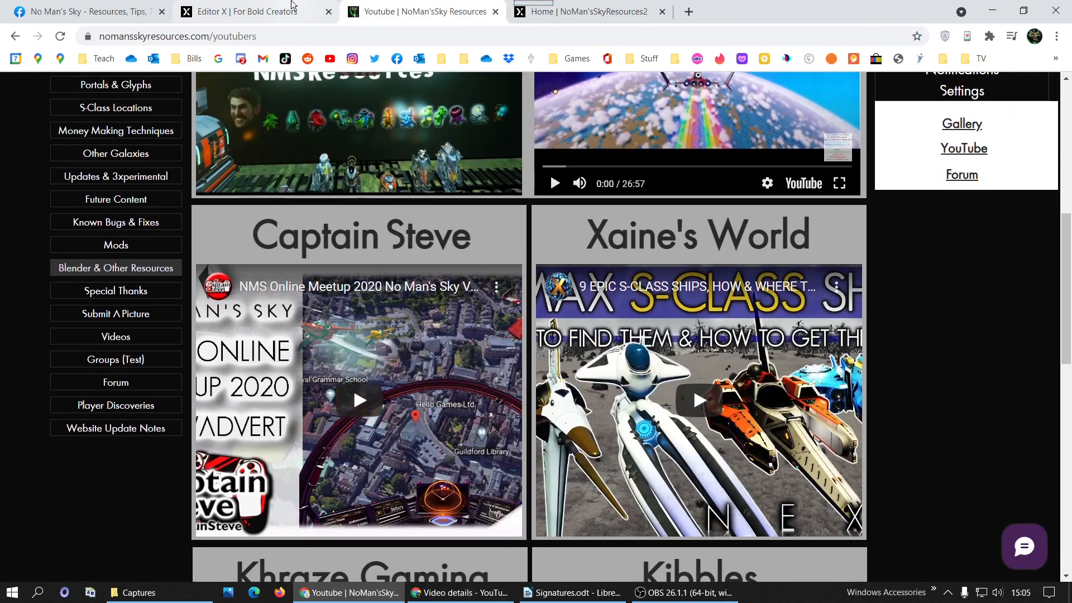
left_click(254, 12)
left_click(127, 216)
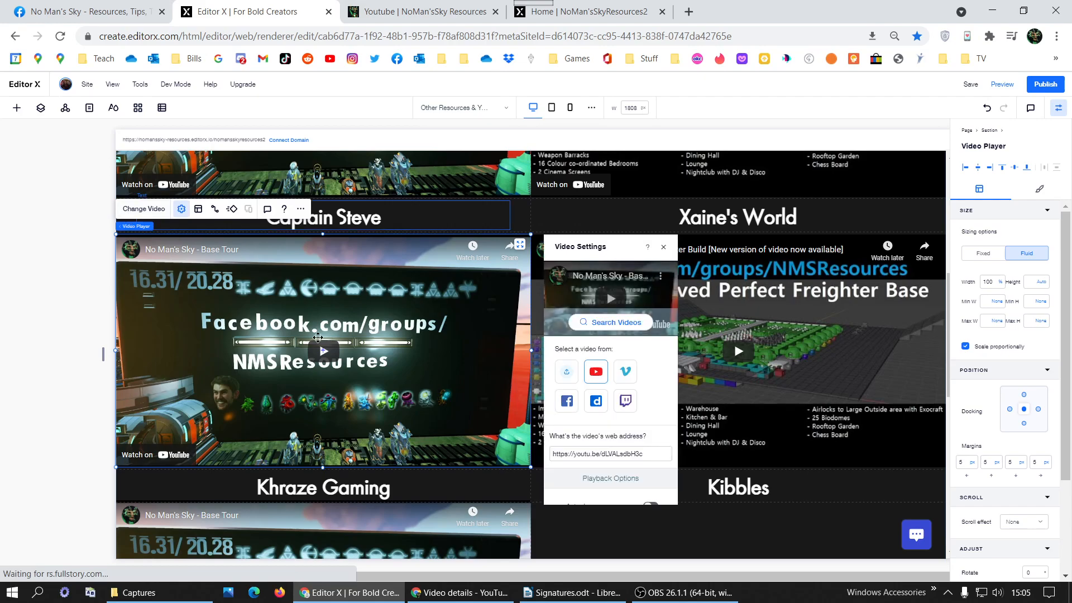
triple_click(598, 455)
key("ctrl+v")
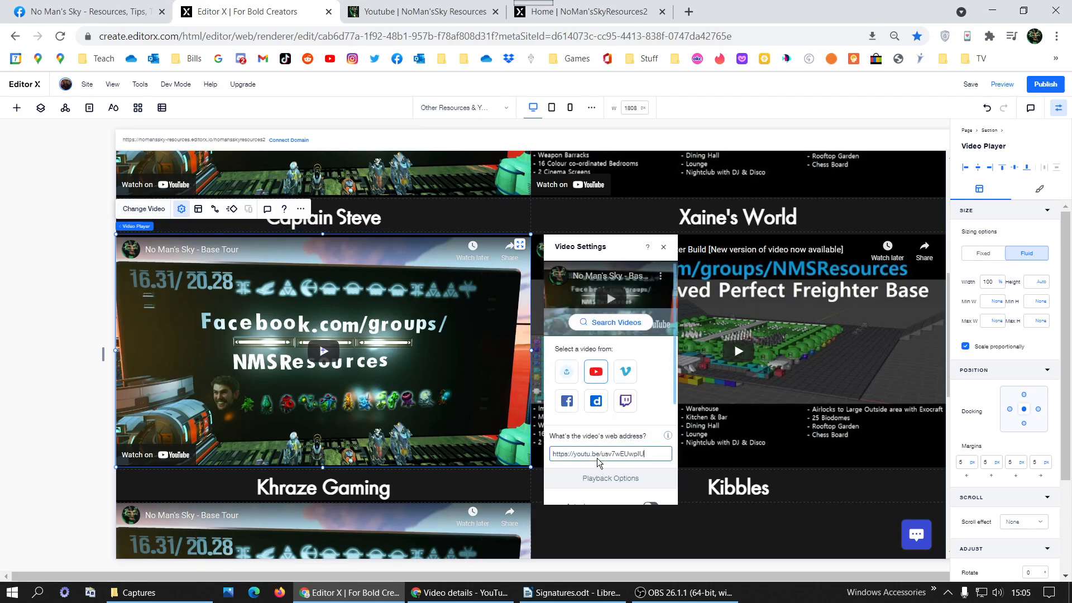
Replace the freighter video below "Xaine's World" with the "9 EPIC S-CLASS SHIPS" video, using its URL from the existing site.
left_click(485, 12)
right_click(663, 388)
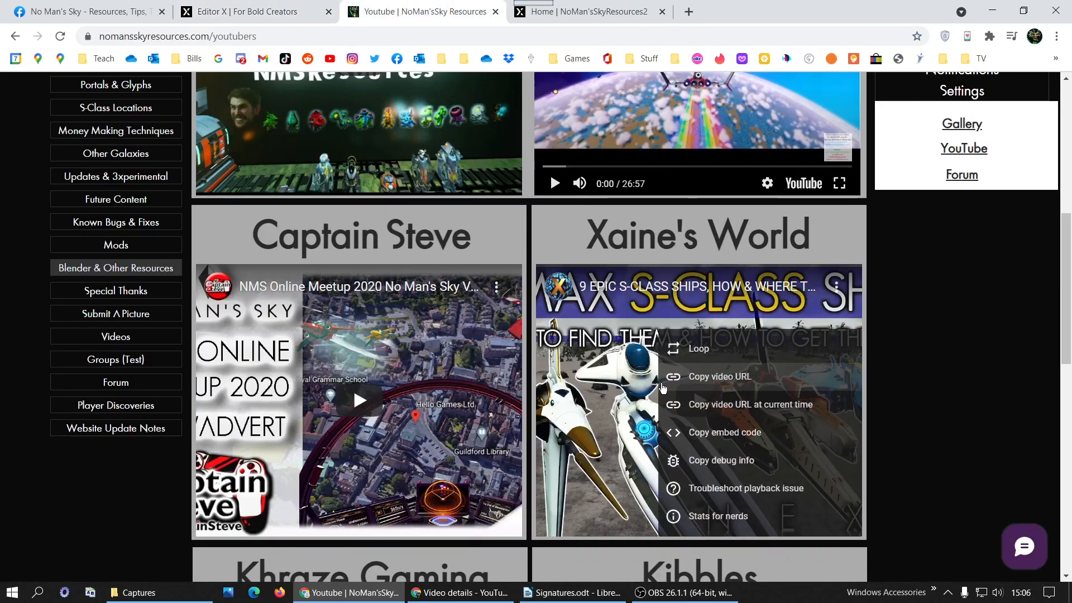
left_click(693, 375)
left_click(291, 15)
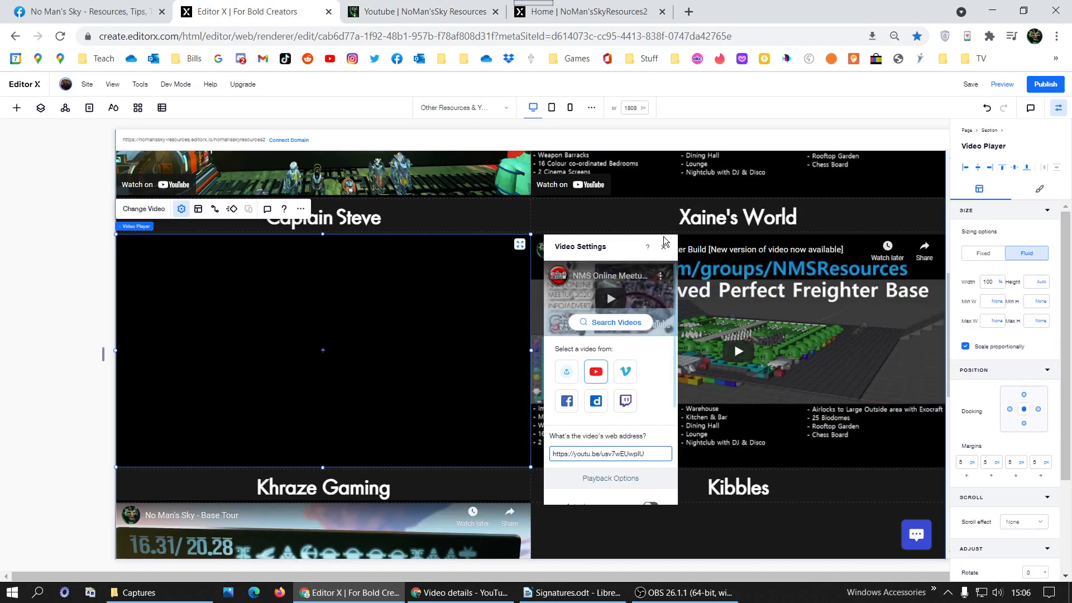
left_click(810, 290)
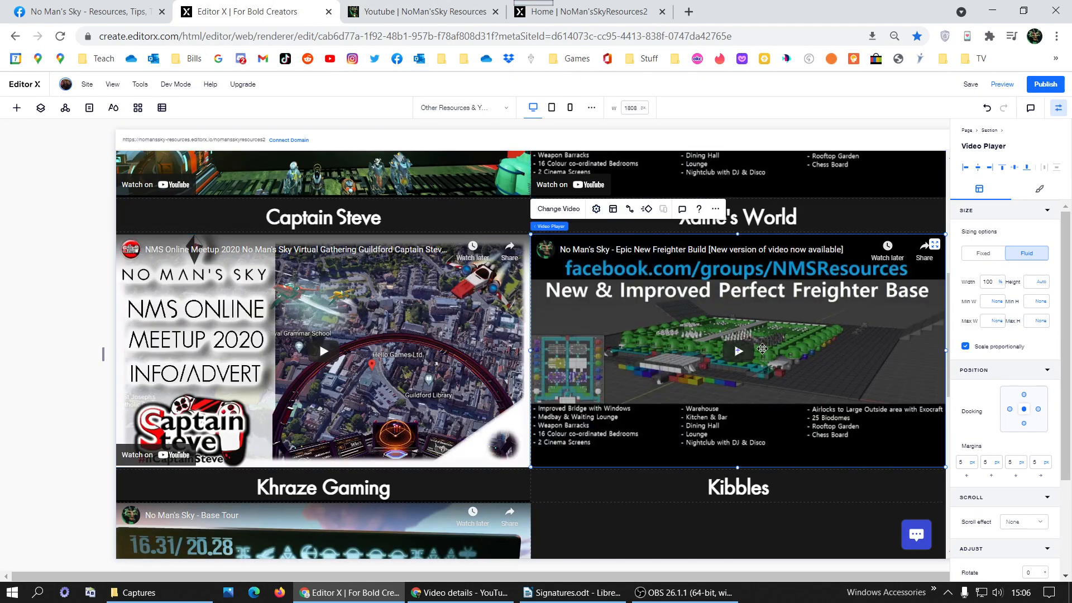
left_click(597, 208)
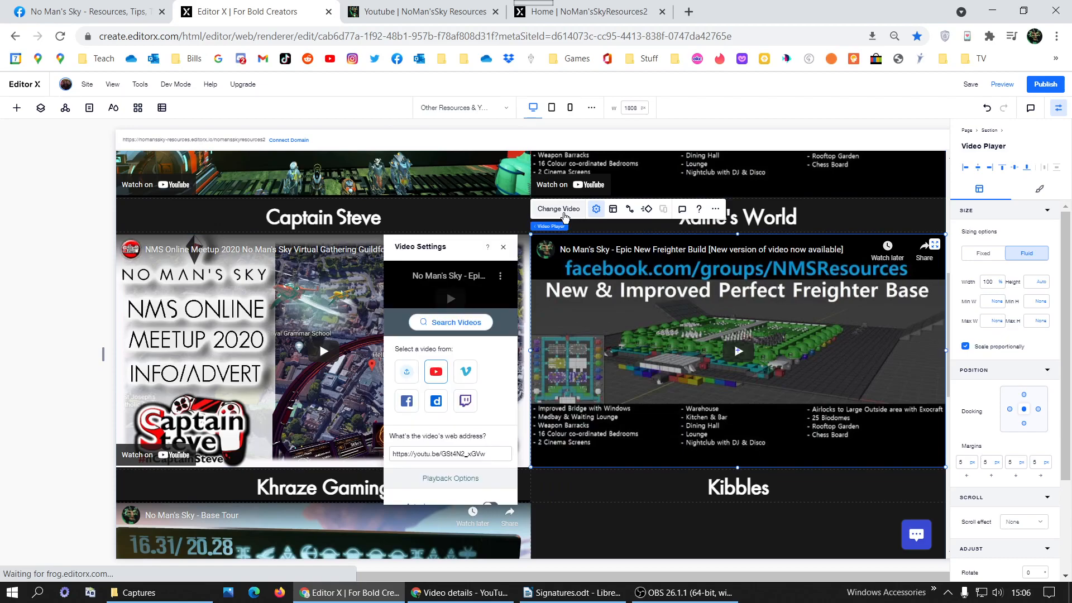
left_click(445, 455)
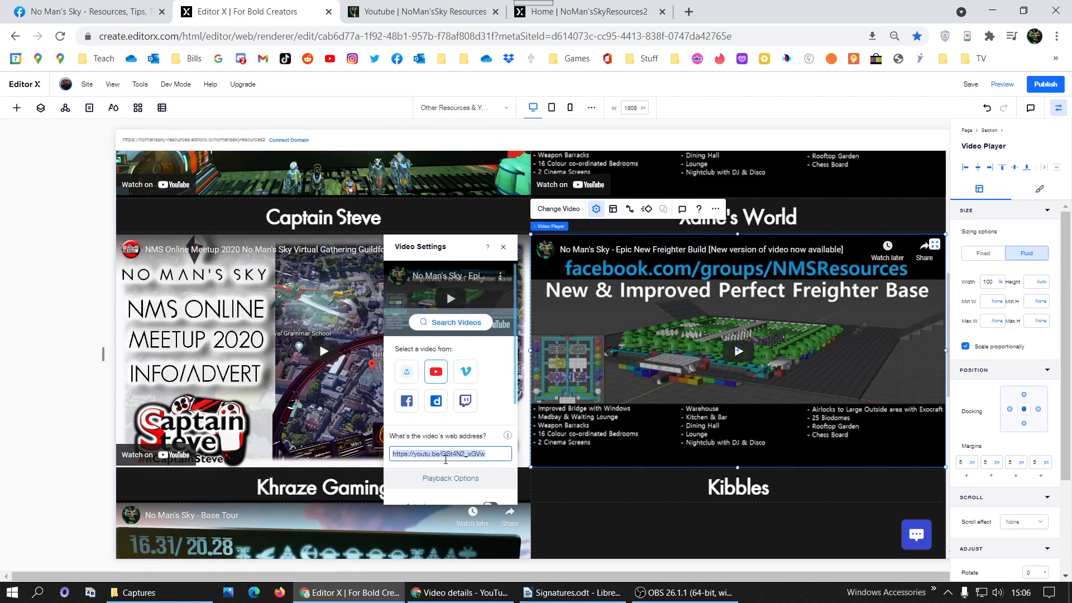
key("ctrl+v")
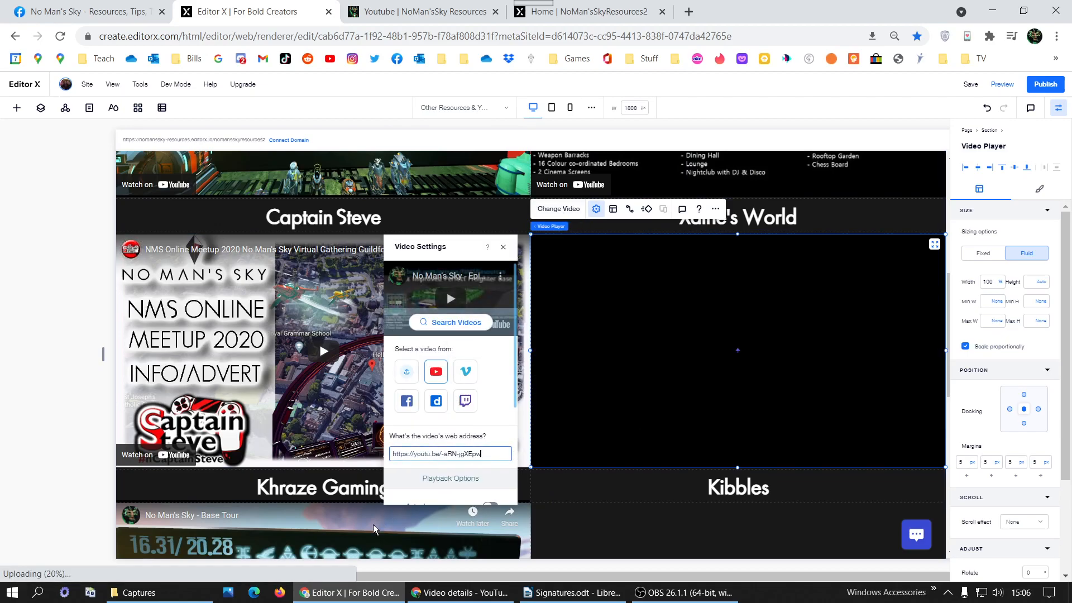
Set the grid area of the copied "Base Tour" player below "Khraze Gaming" to columns 1 to 2 and rows 6 to 7.
left_click(373, 525)
scroll(698, 494, "down", 2)
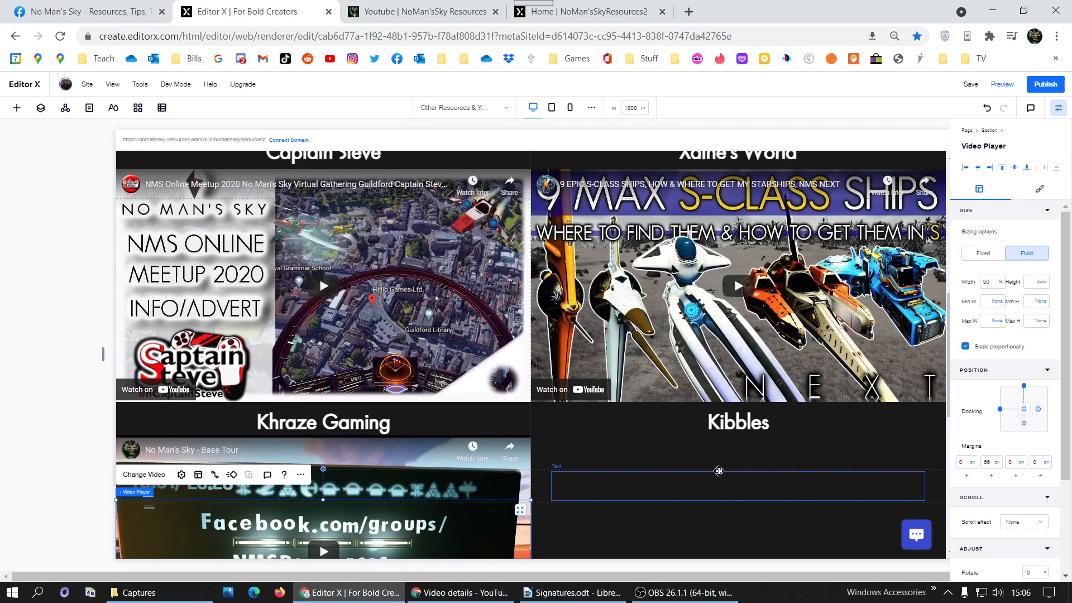
scroll(726, 435, "down", 2)
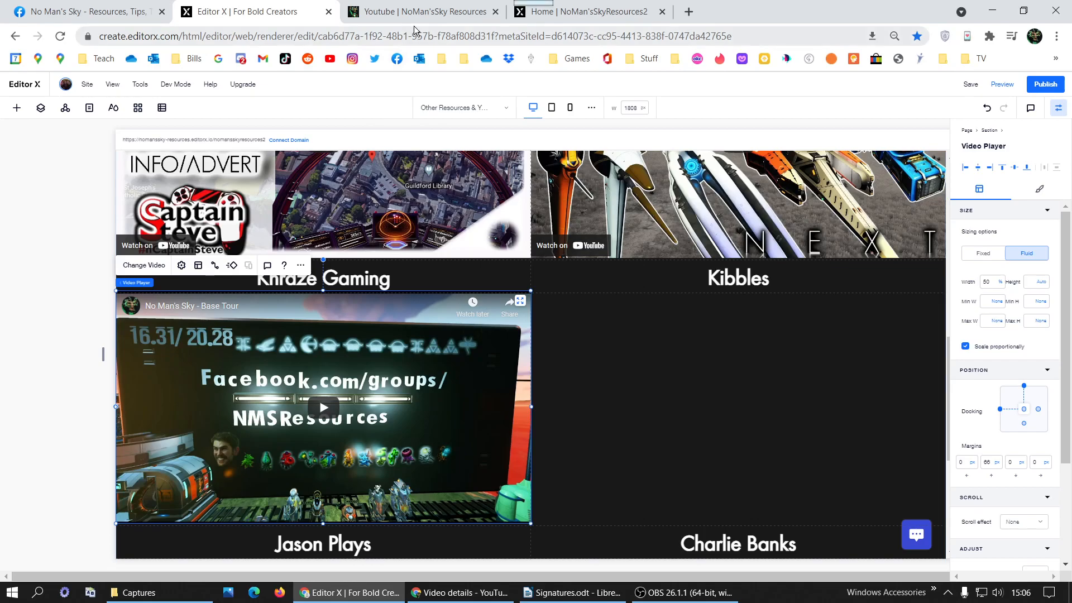
left_click(425, 12)
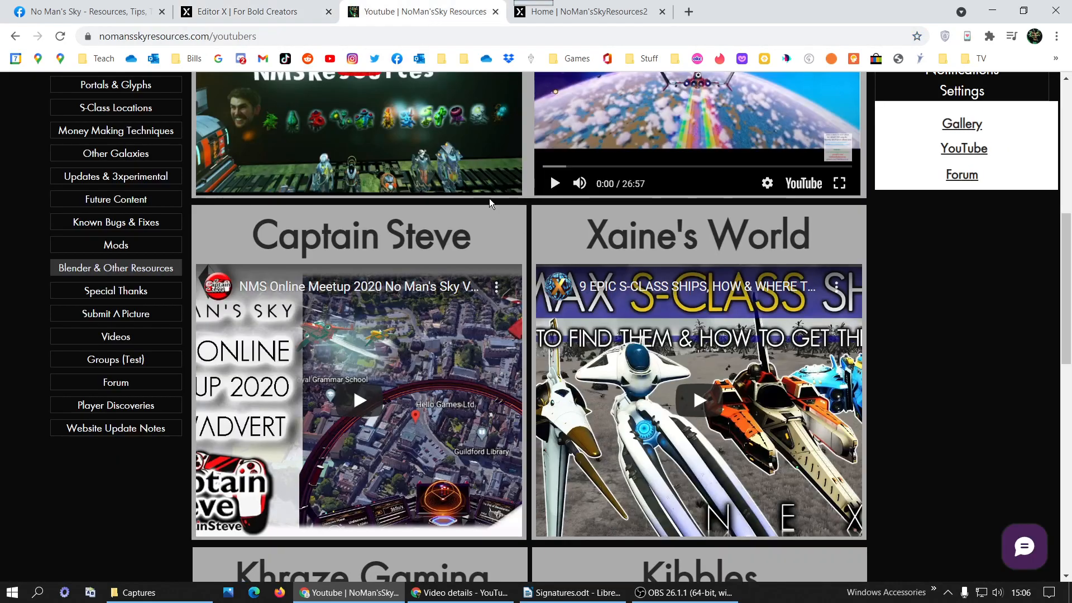
left_click(255, 6)
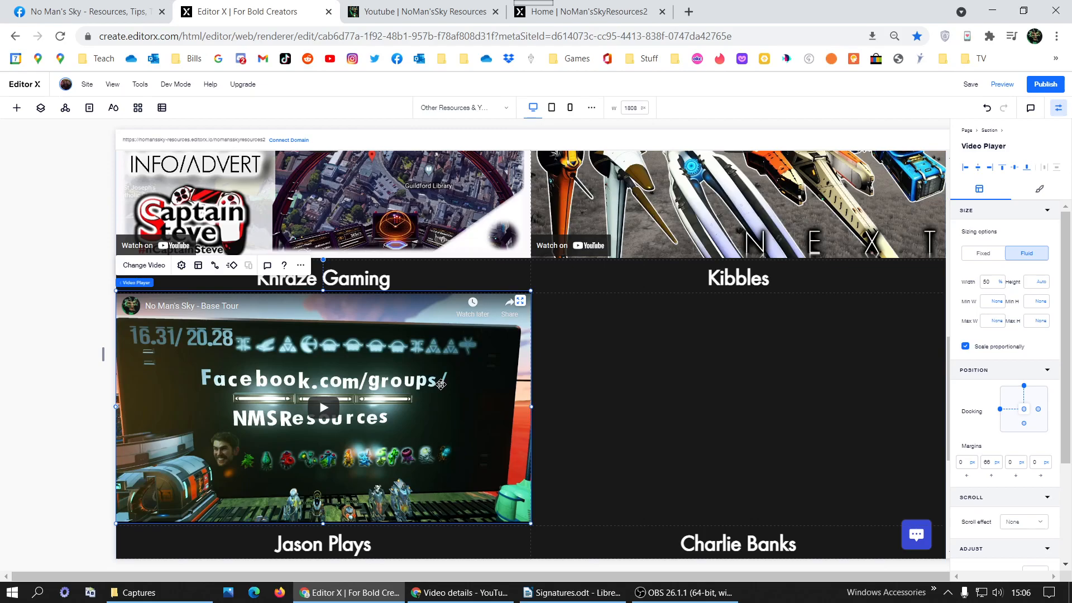
scroll(1021, 408, "down", 3)
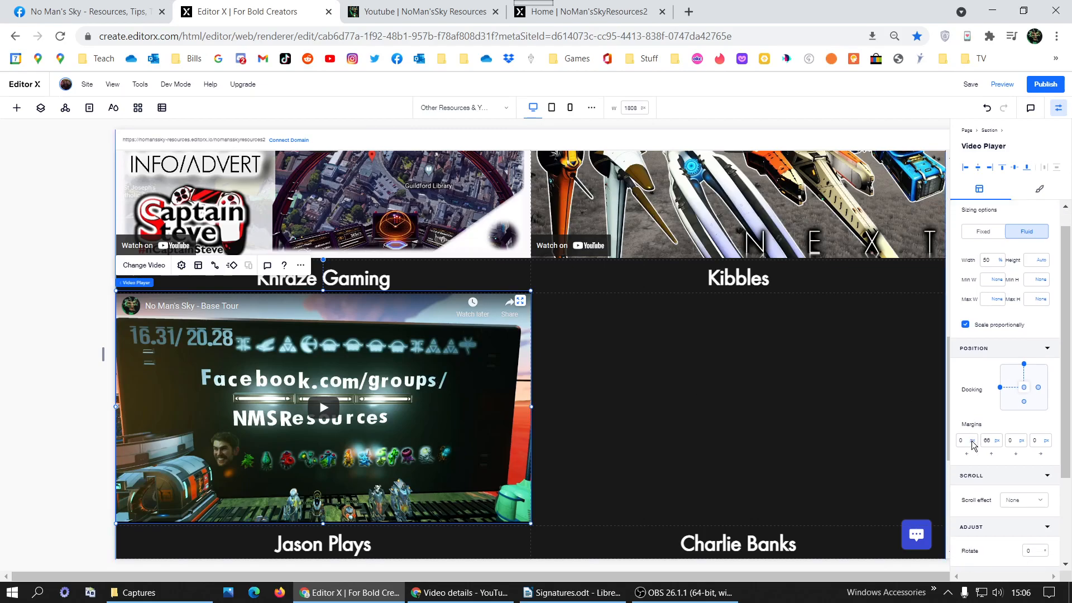
left_click(995, 510)
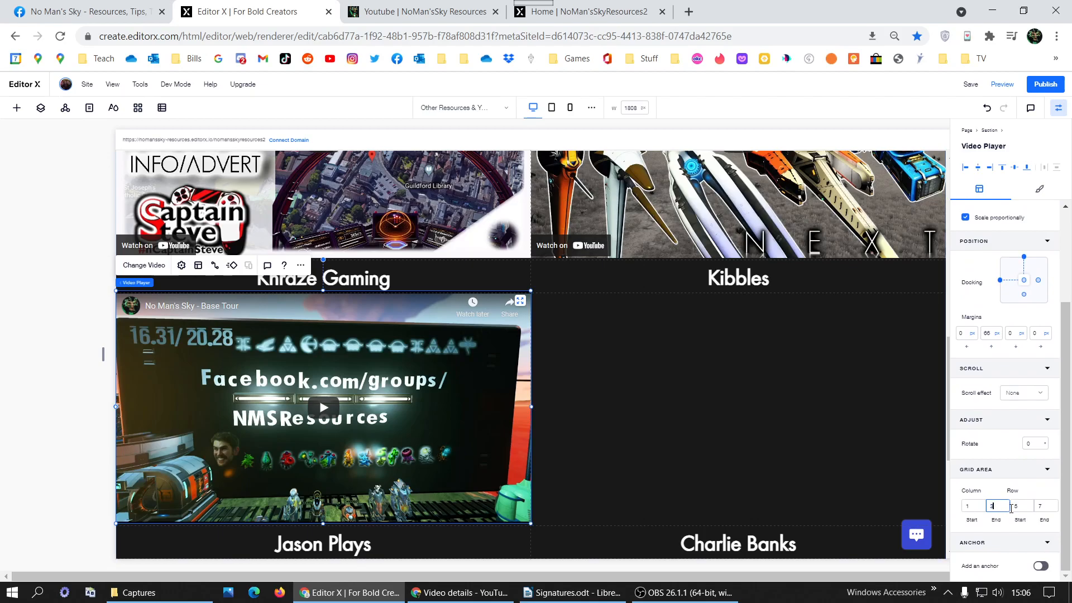
key("BackSpace")
type("2")
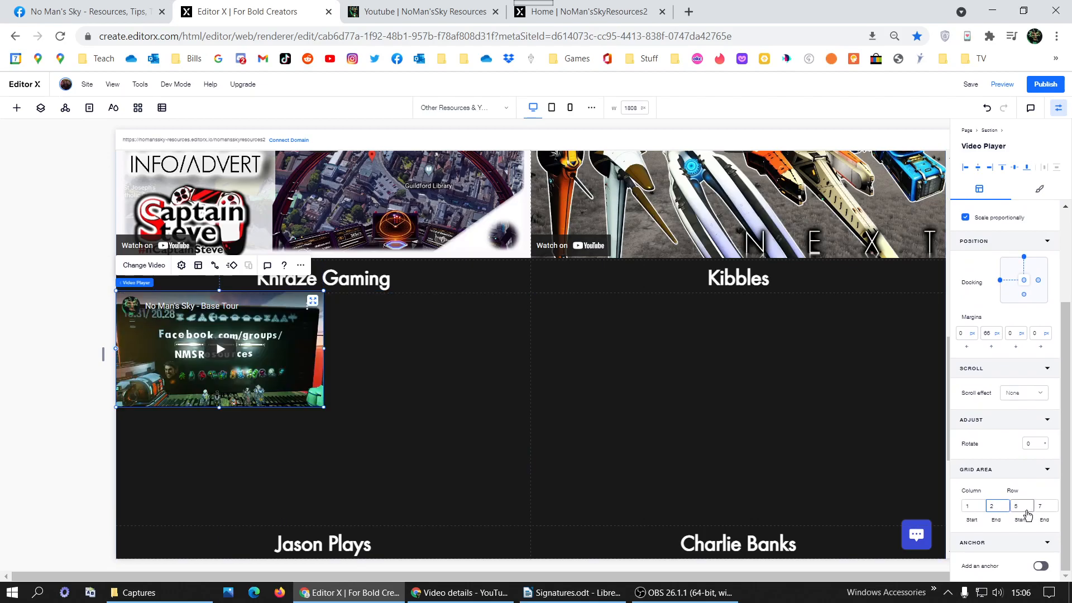
double_click(1052, 506)
type("6")
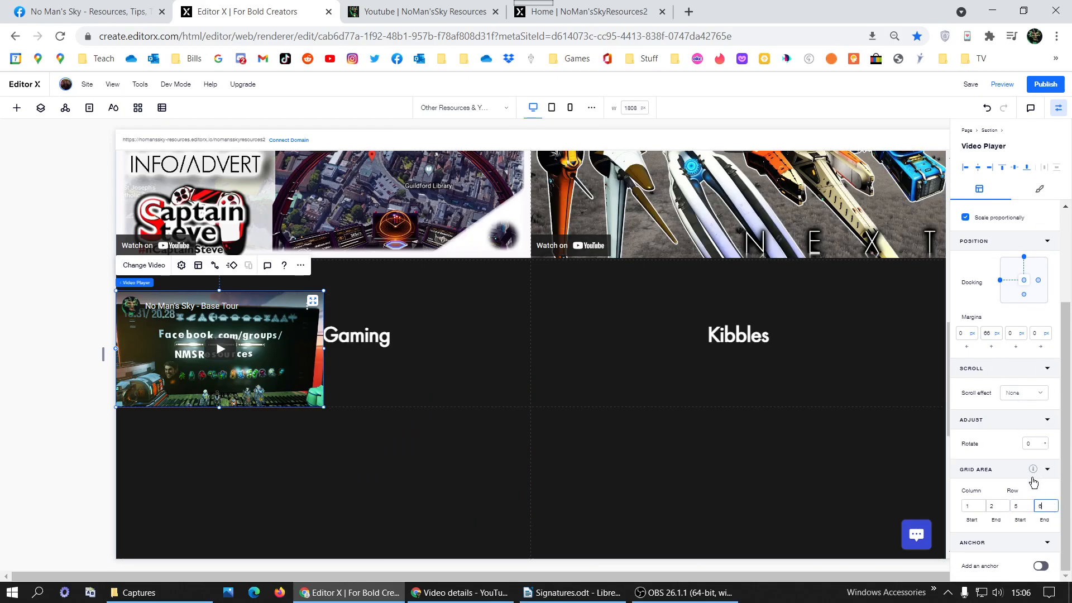
left_click(1019, 507)
type("6")
left_click(1046, 506)
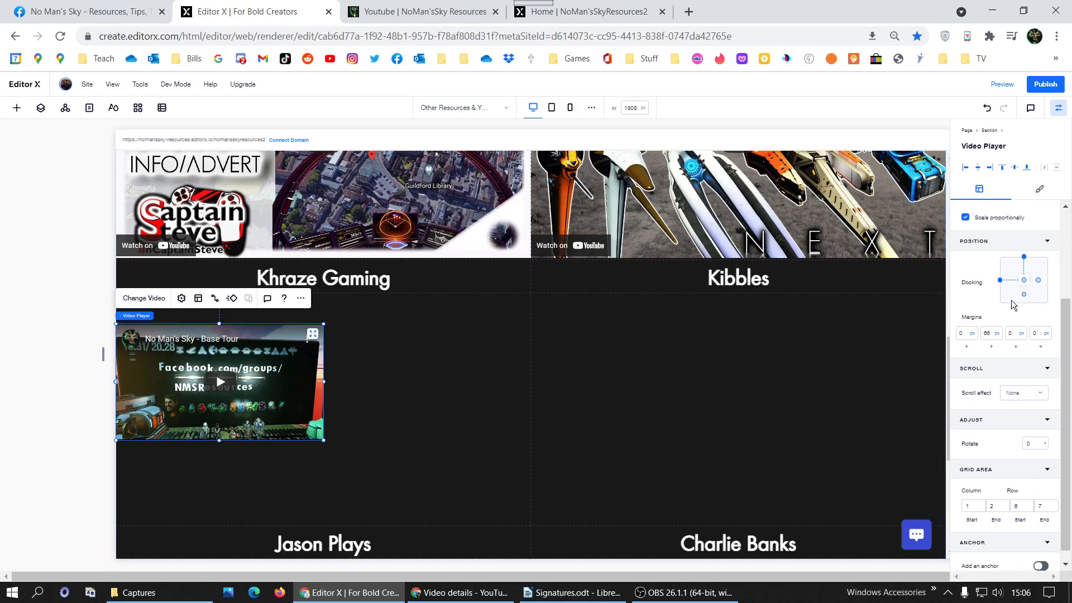
Set the width of the player below "Khraze Gaming" to 100% and centre it horizontally and vertically in its cell.
scroll(1005, 300, "up", 3)
left_click(988, 284)
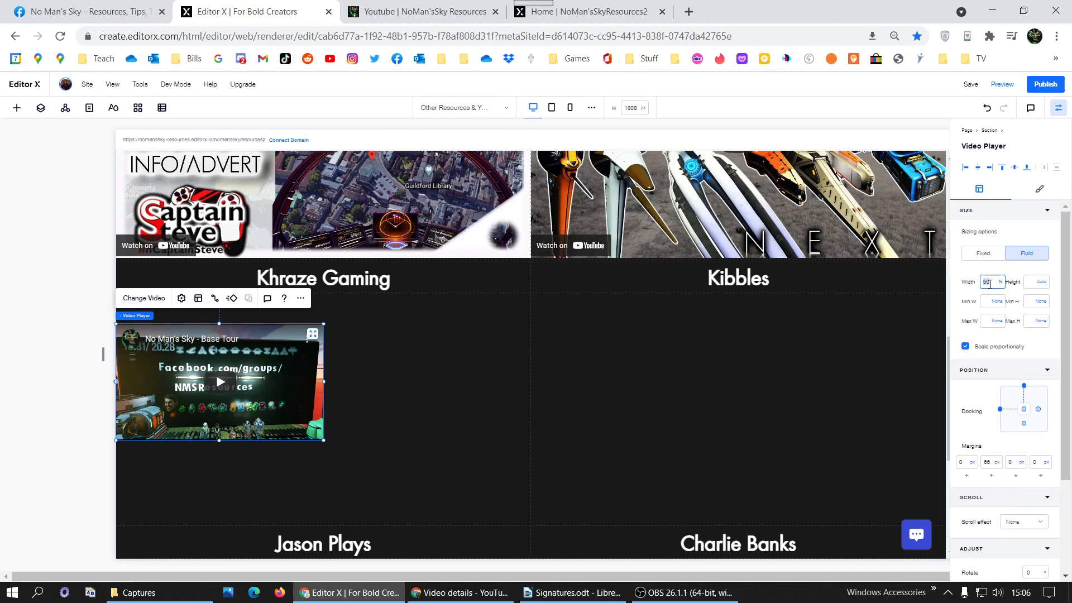
key("Return")
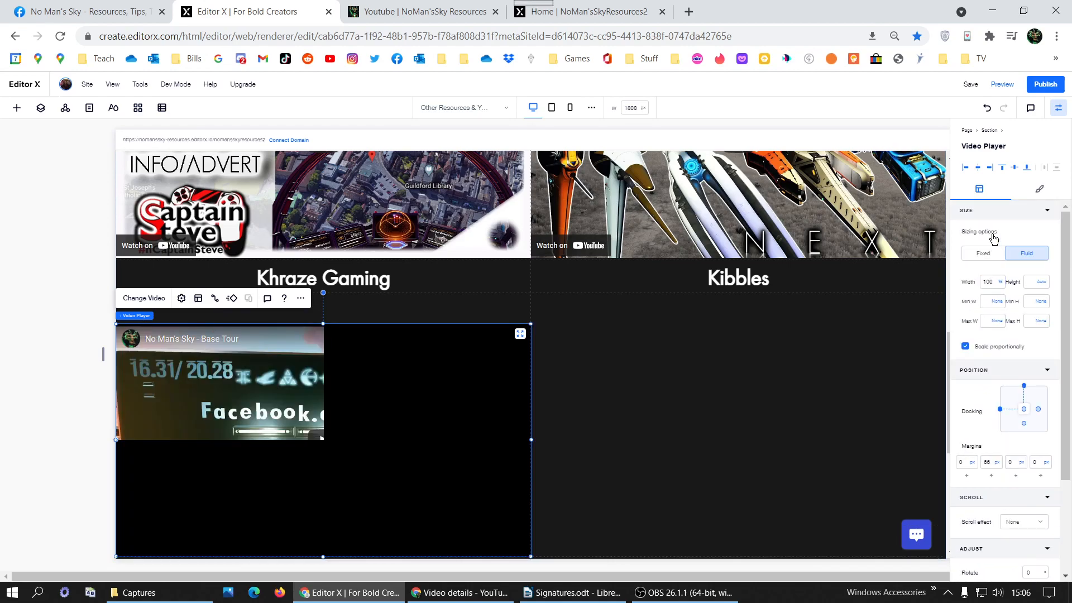
left_click(978, 169)
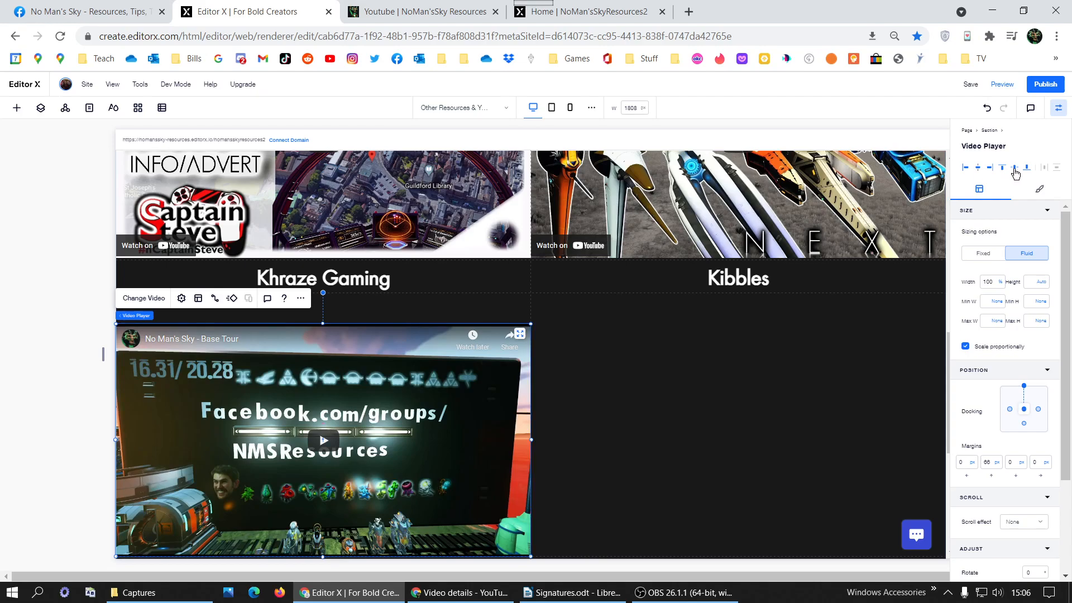
left_click(1015, 169)
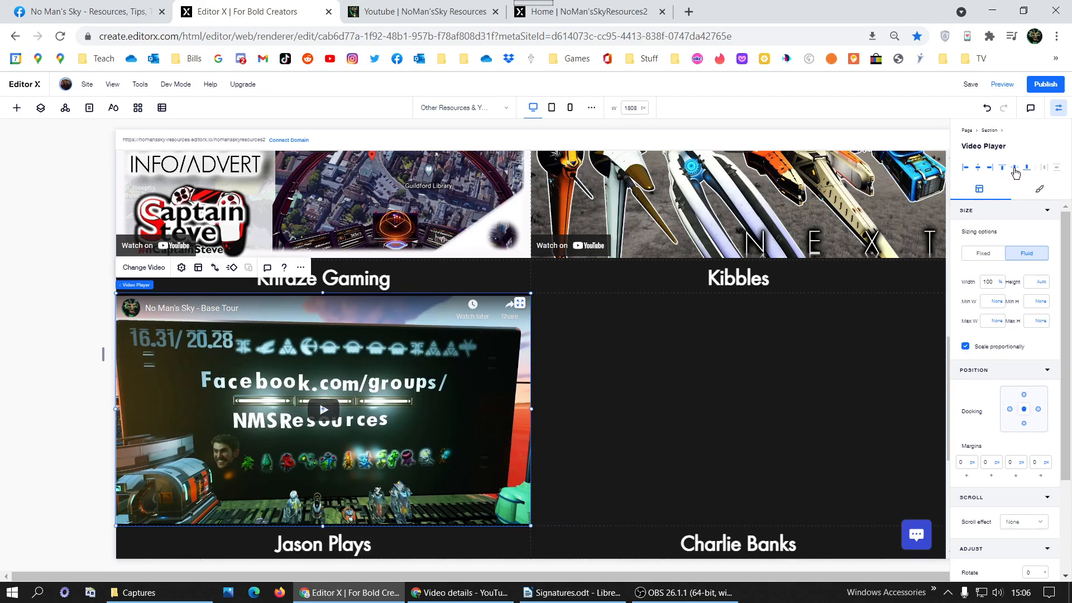
Set all four margins of the player below "Khraze Gaming" to 5 px.
left_click(965, 464)
type("5")
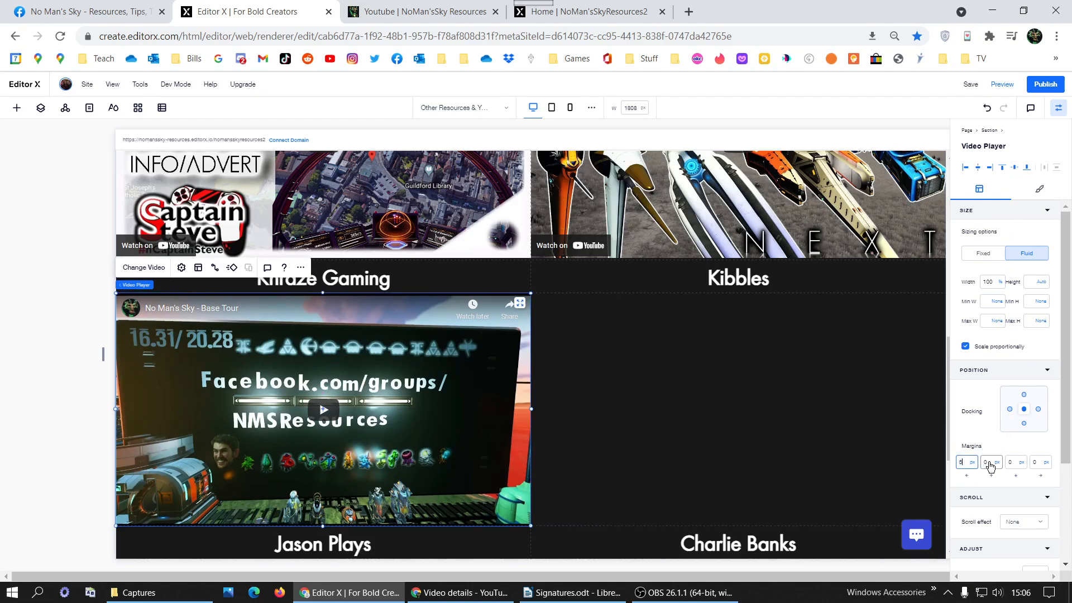
left_click(989, 463)
type("5")
left_click(1015, 463)
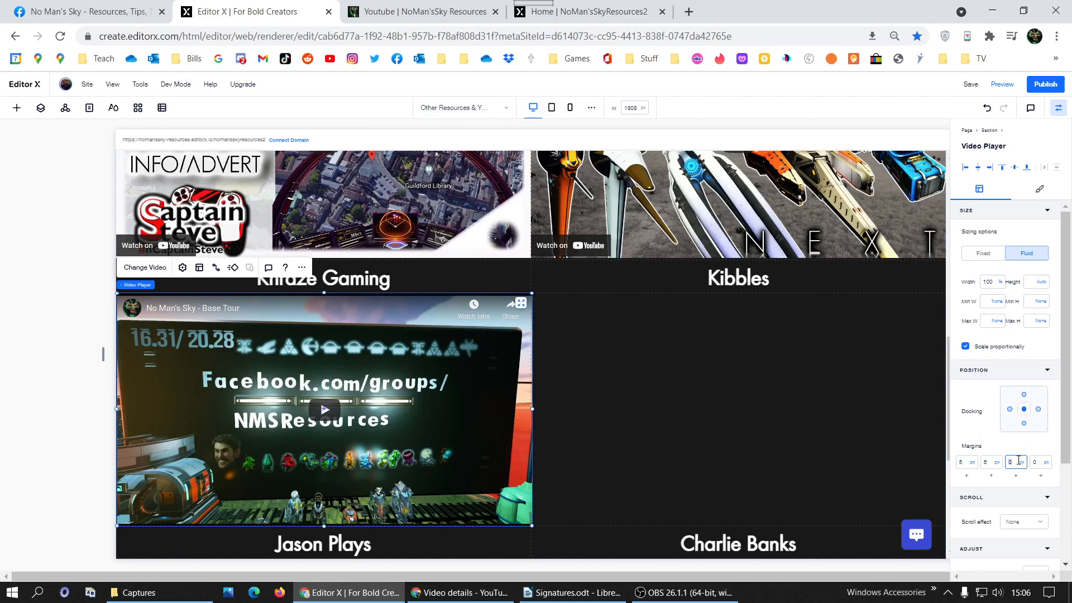
type("5")
left_click(1036, 464)
type("5")
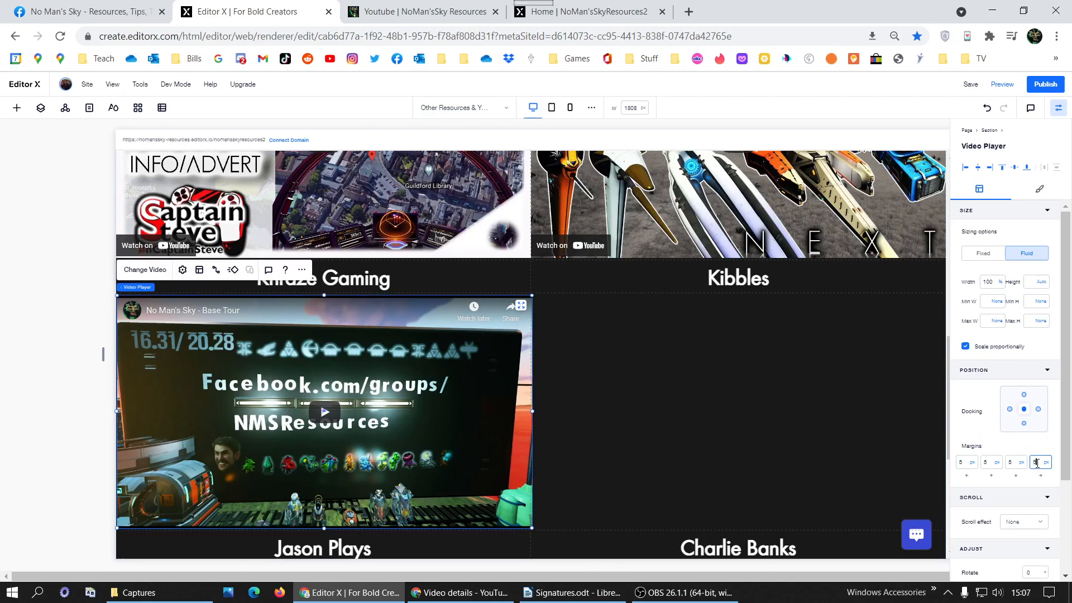
key("Return")
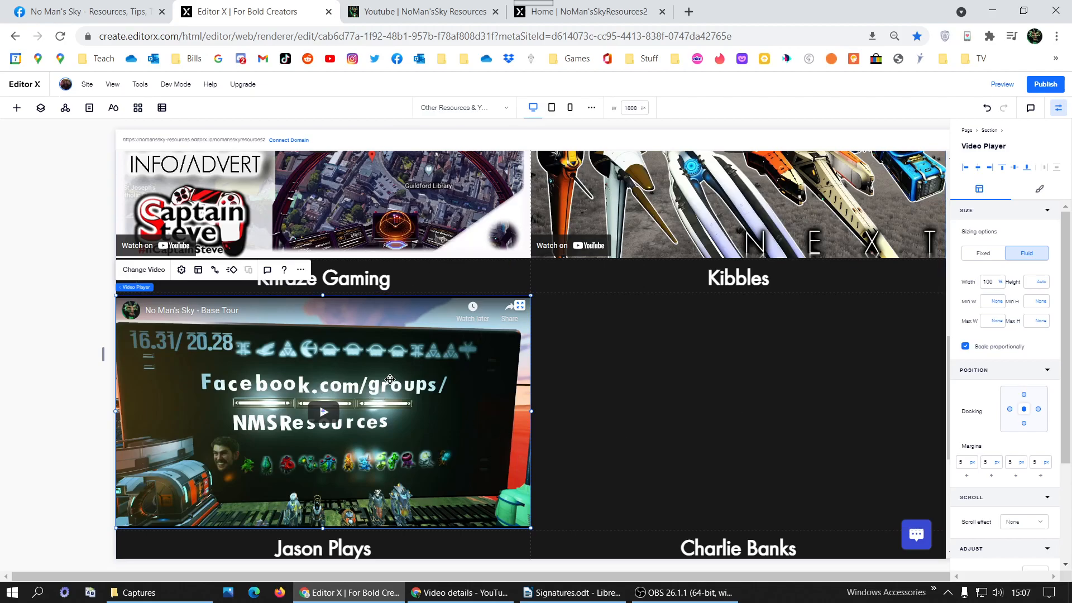
Replace the "Base Tour" video below "Khraze Gaming" with "The 10 Biggest Mistakes" video, using its URL from the existing site's YouTubers page.
left_click(419, 11)
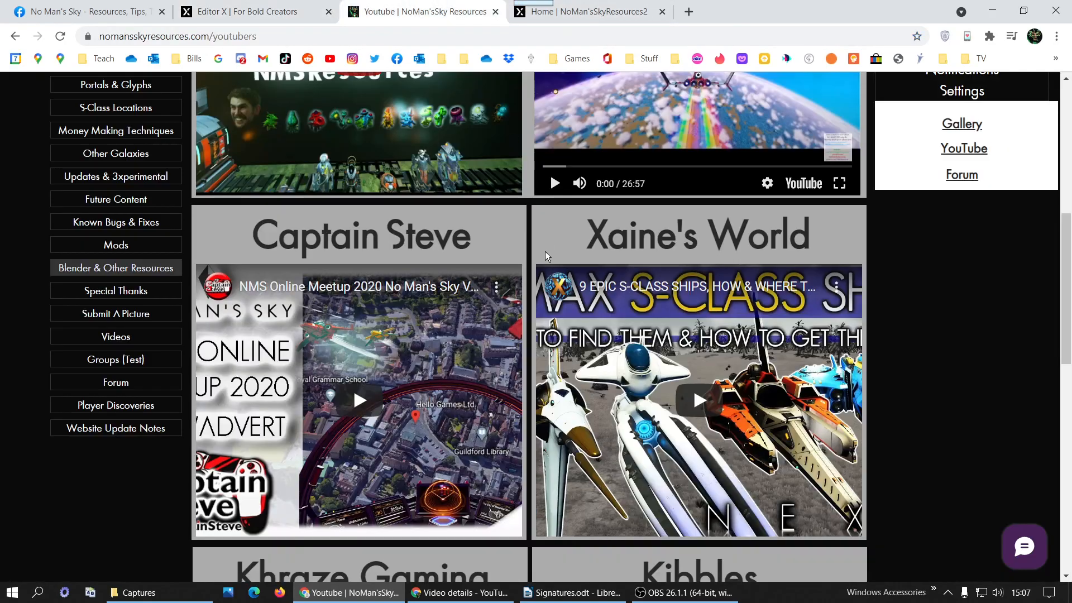
scroll(385, 367, "down", 6)
right_click(386, 367)
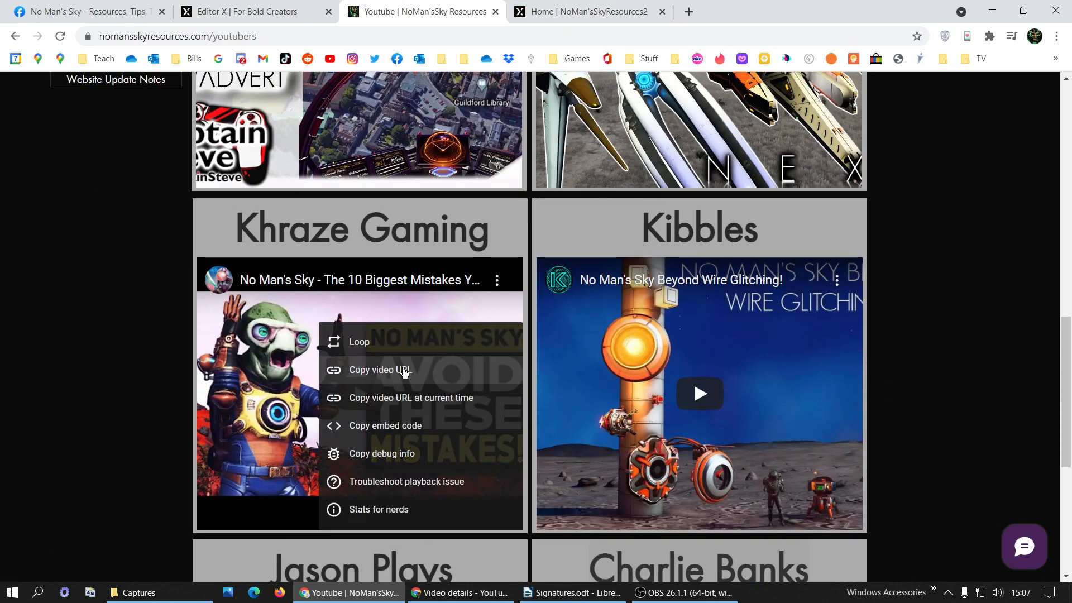
left_click(407, 371)
left_click(270, 5)
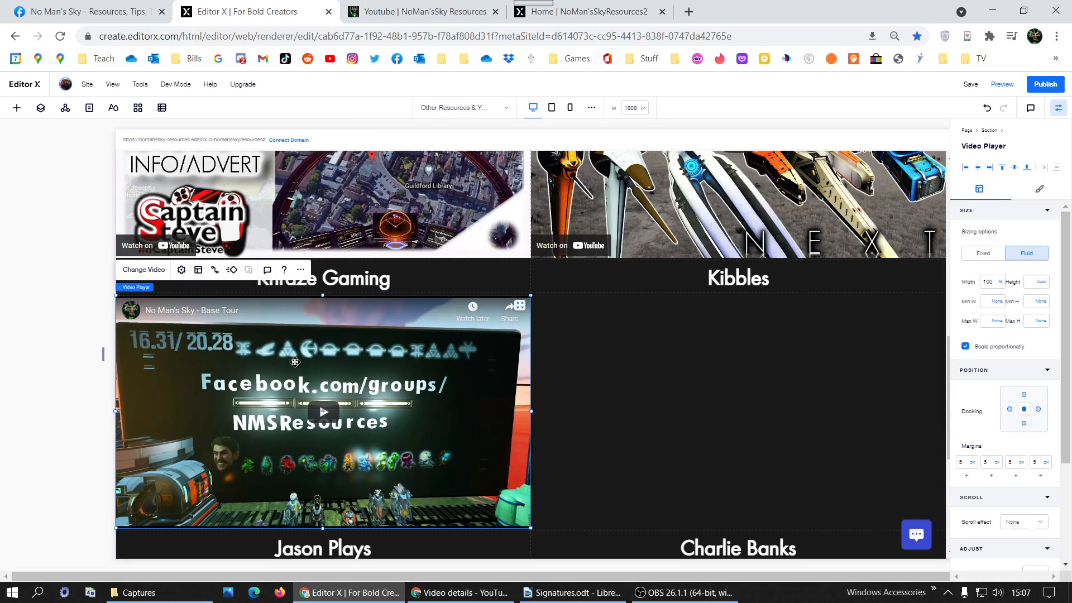
left_click(181, 269)
left_click(617, 508)
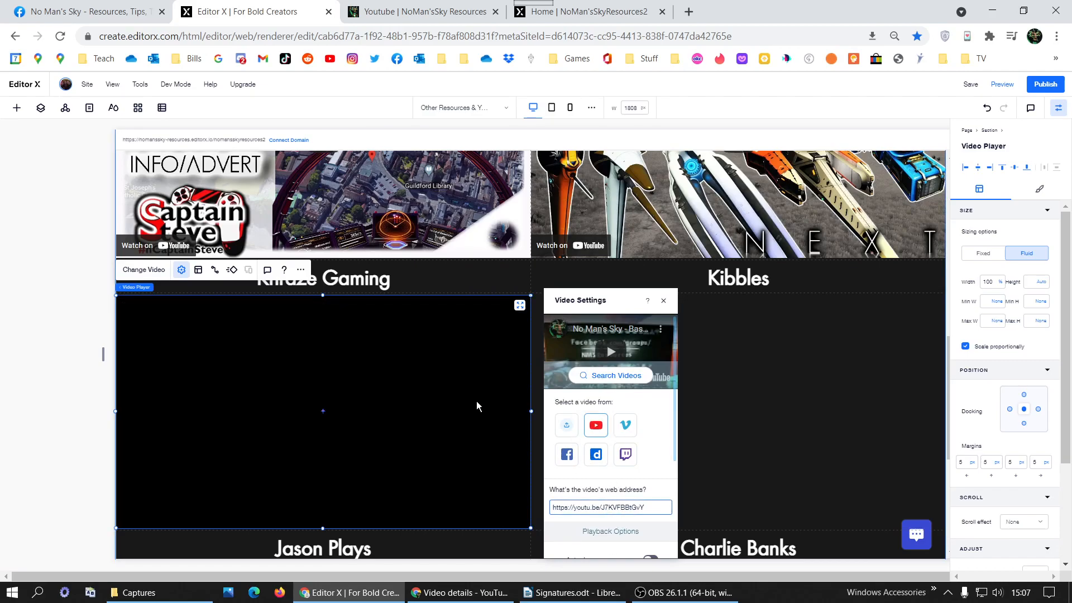
Duplicate the "10 Biggest Mistakes" player and move the copy into the empty cell below "Kibbles".
right_click(445, 350)
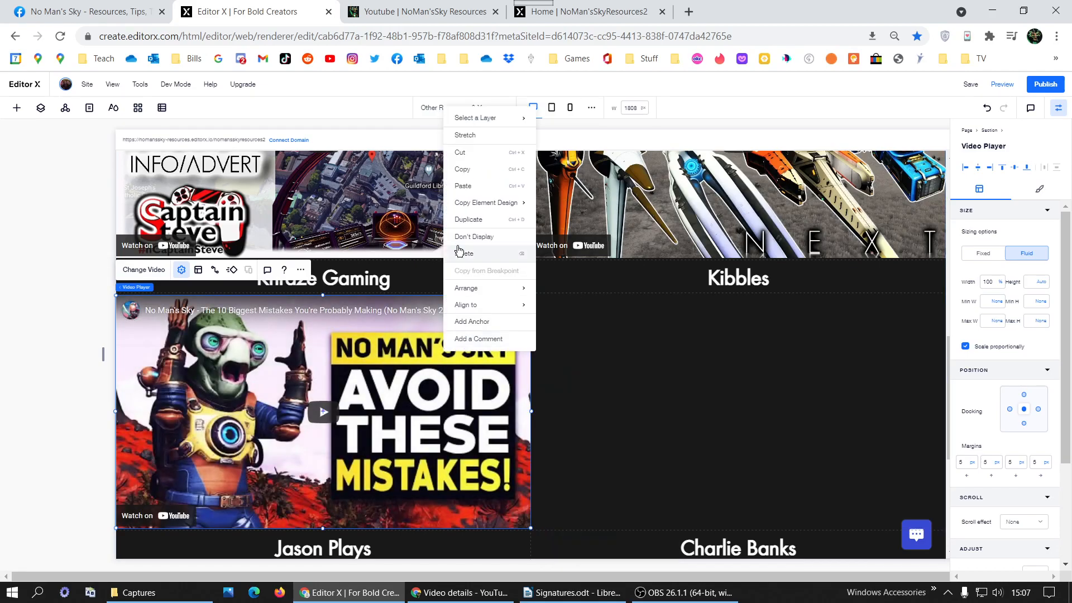
left_click(462, 215)
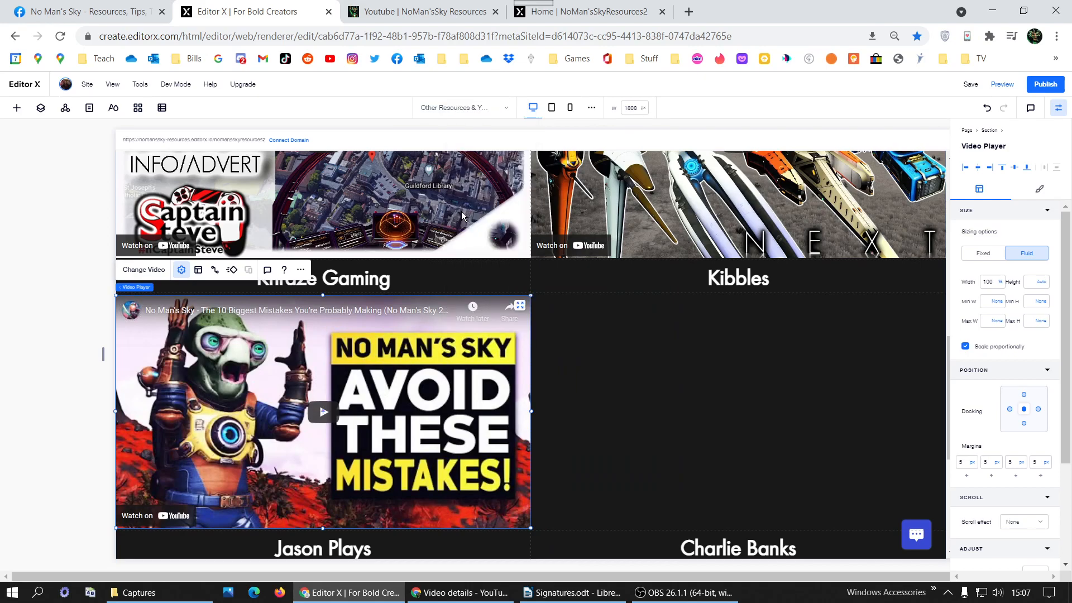
left_click_drag(503, 360, 599, 371)
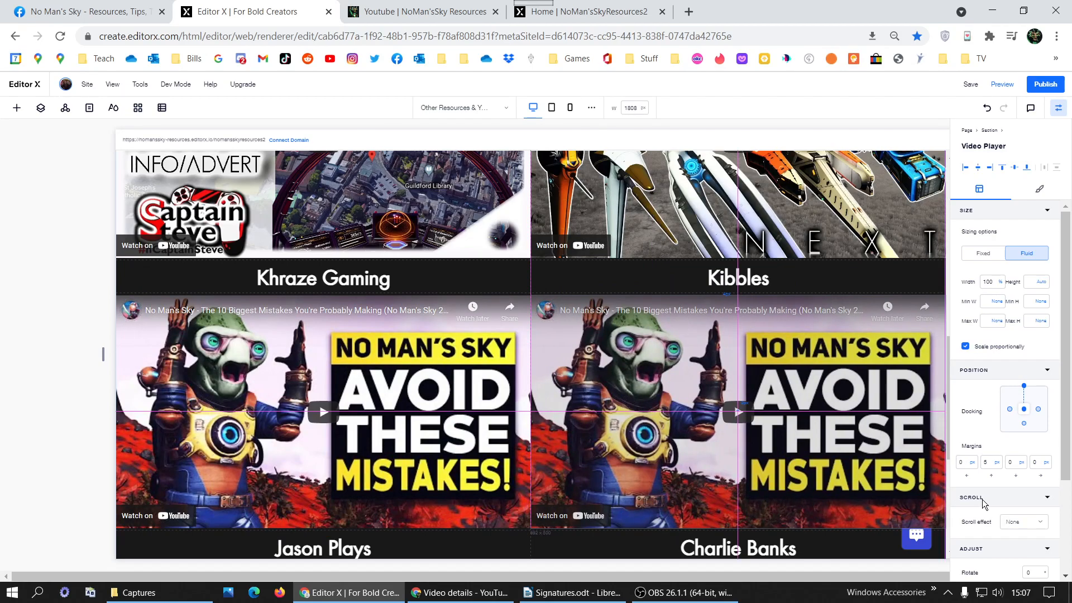
Centre the copied player below "Kibbles" in its cell and set all four of its margins to 5 px.
scroll(1022, 501, "down", 2)
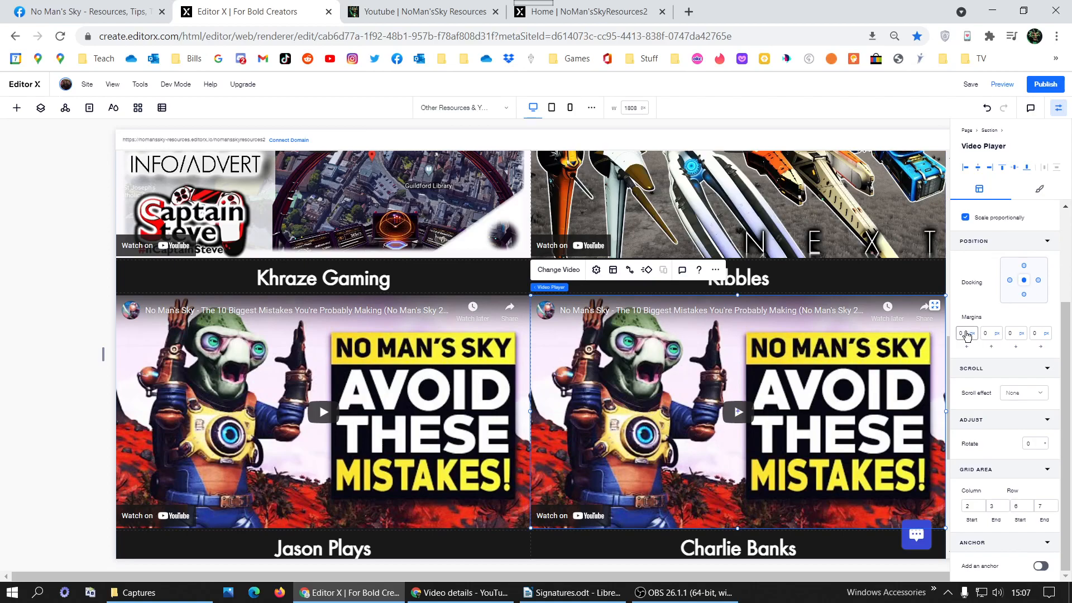
left_click(997, 336)
type("5")
left_click(1014, 336)
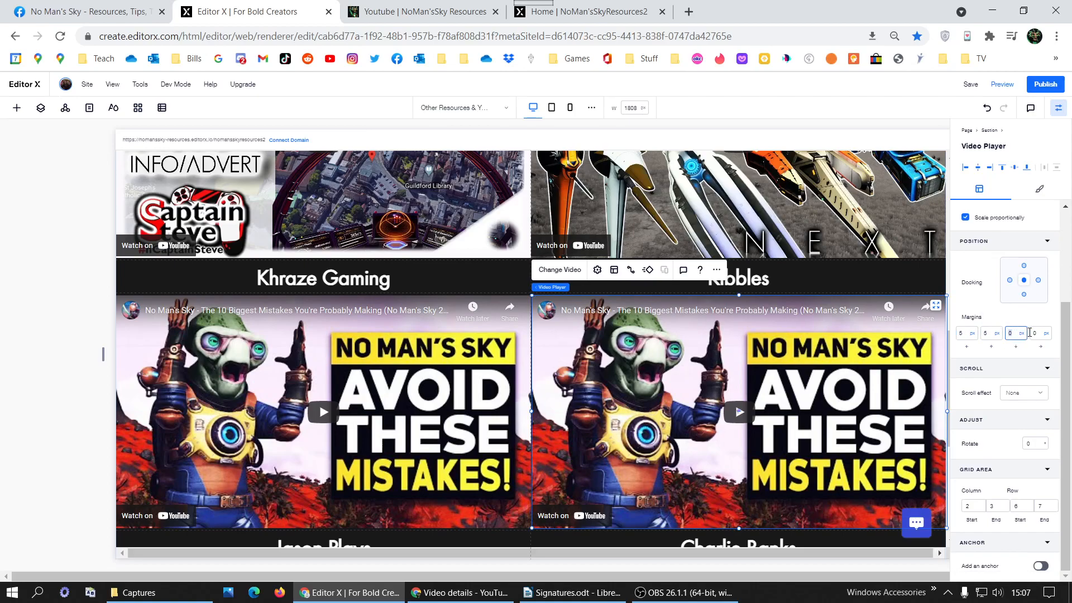
type("5")
left_click(1037, 334)
type("5")
Replace the video below "Kibbles" with "No Man's Sky Beyond Wire Glitching!", copying its URL from the existing site's YouTubers page.
left_click(441, 12)
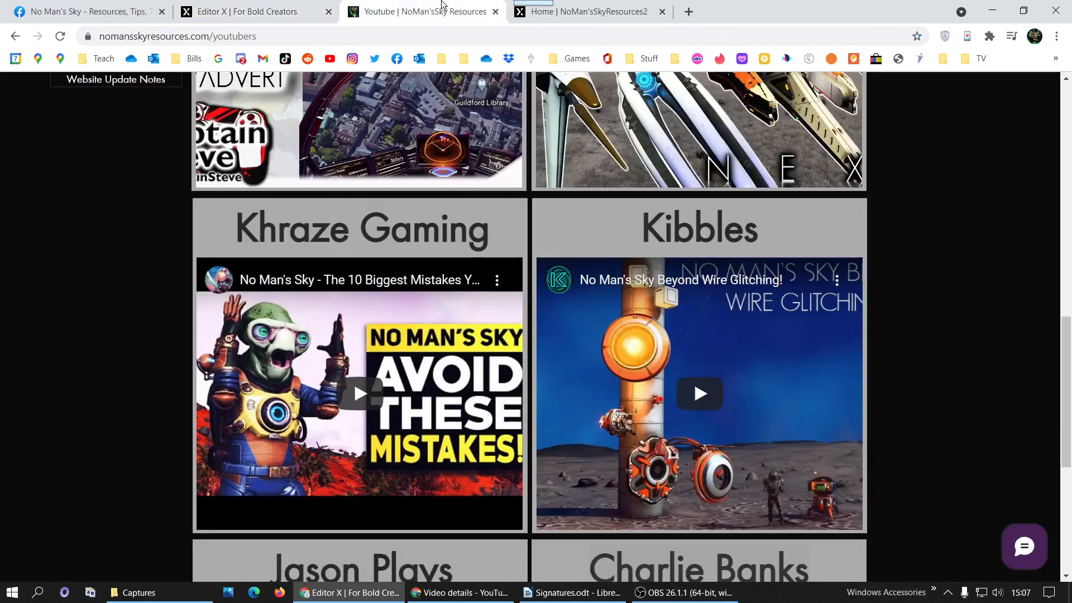
right_click(600, 341)
left_click(372, 15)
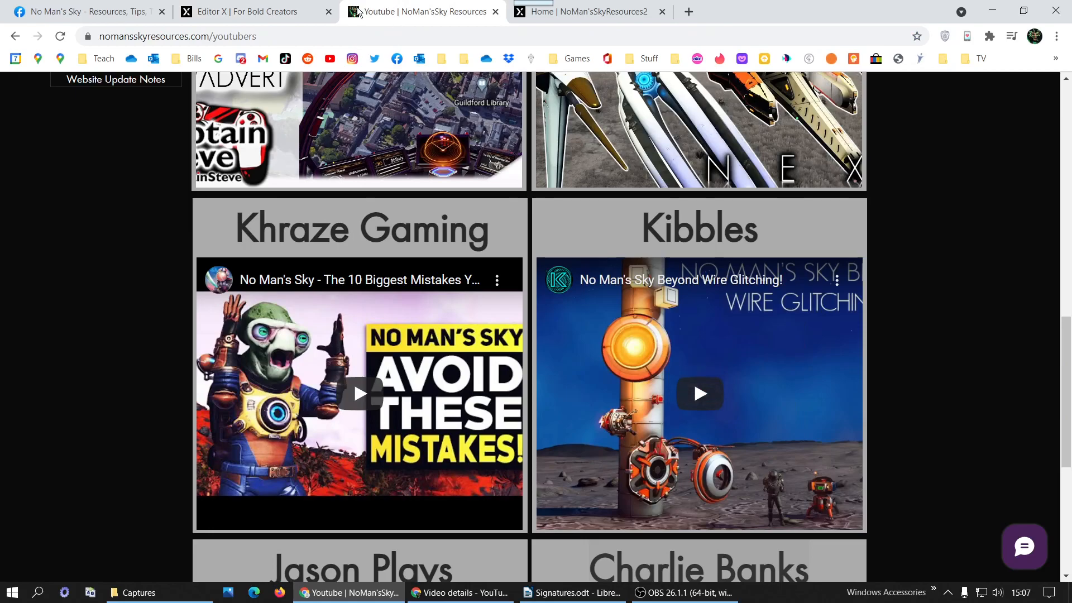
left_click(257, 11)
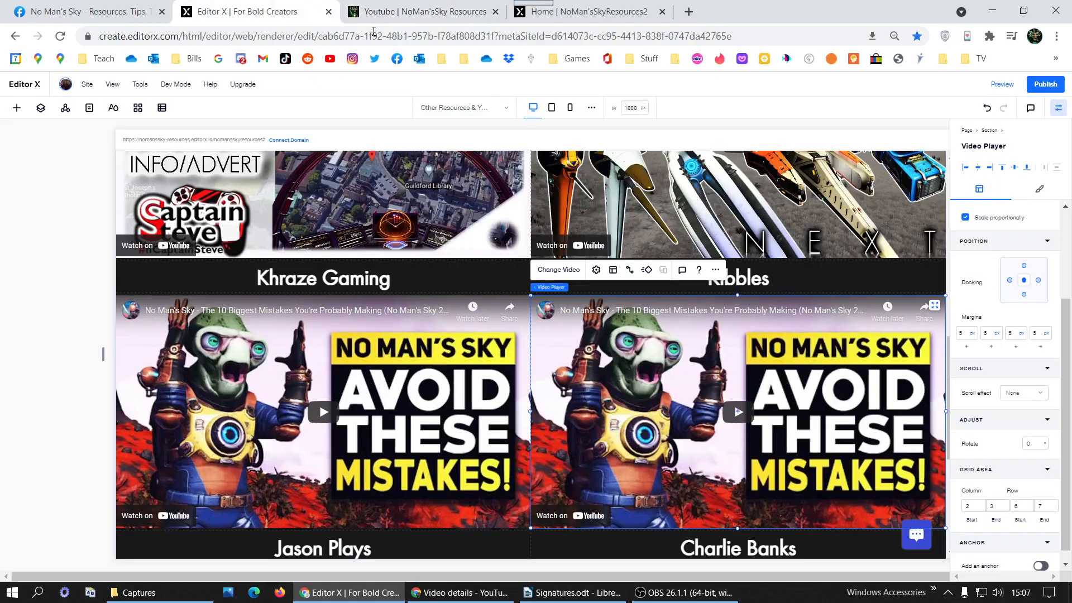
left_click(562, 275)
left_click(478, 508)
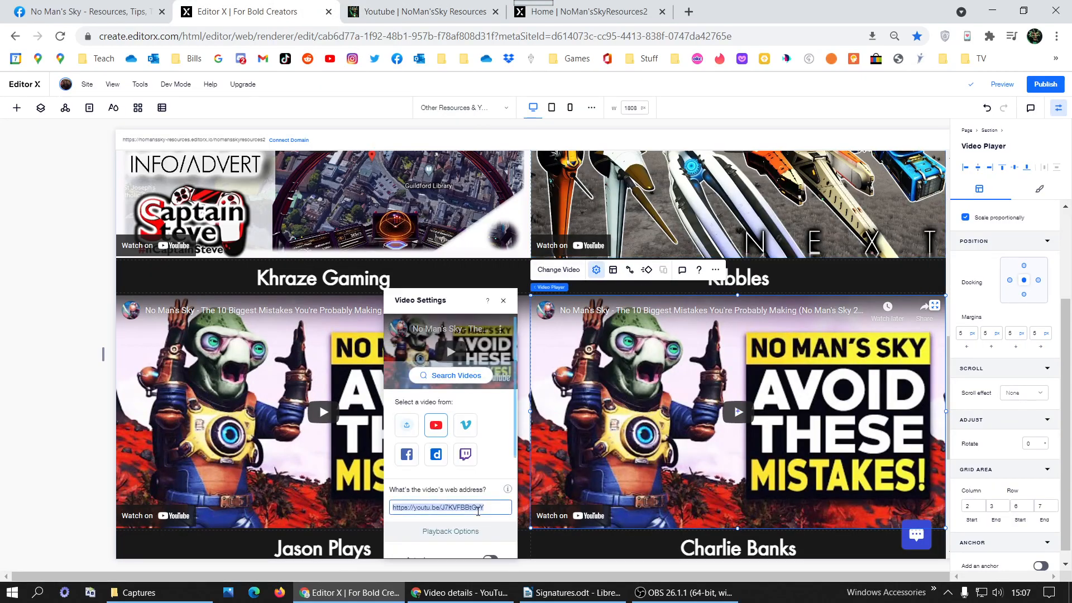
type("https://youtu.be/r9U-o849uWc")
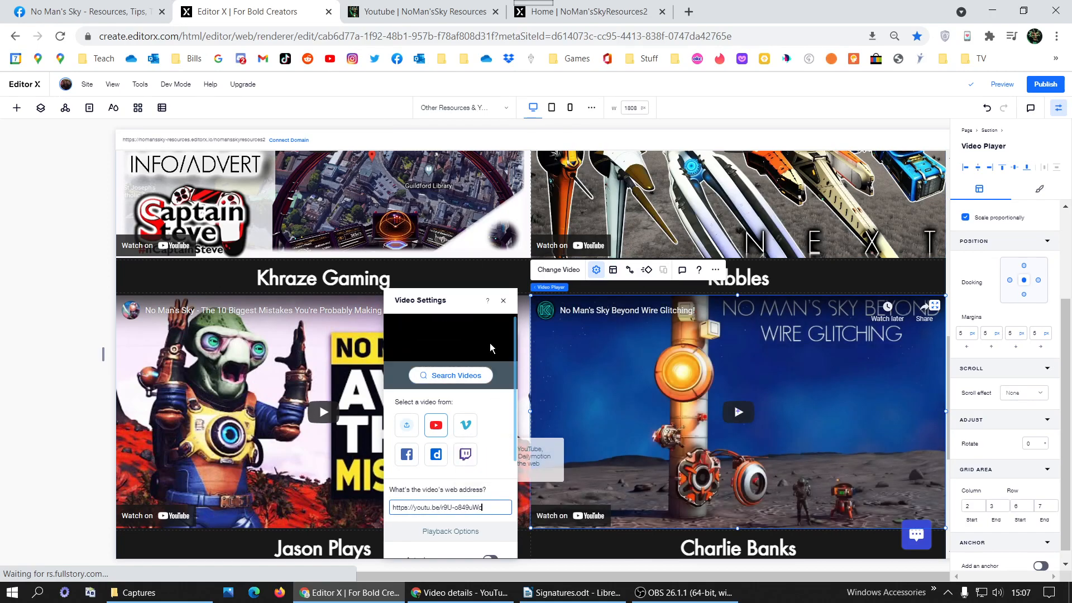
left_click(505, 302)
Duplicate the player below "Khraze Gaming" and centre the copy in the empty cell below "Jason Plays", rows 8 to 9.
scroll(559, 324, "down", 3)
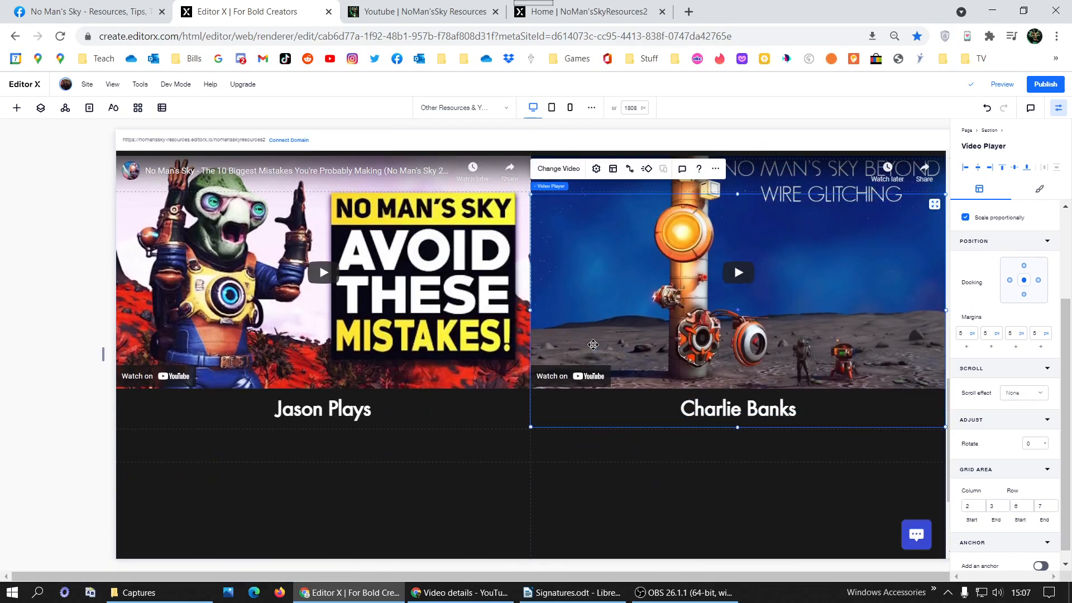
scroll(559, 323, "down", 3)
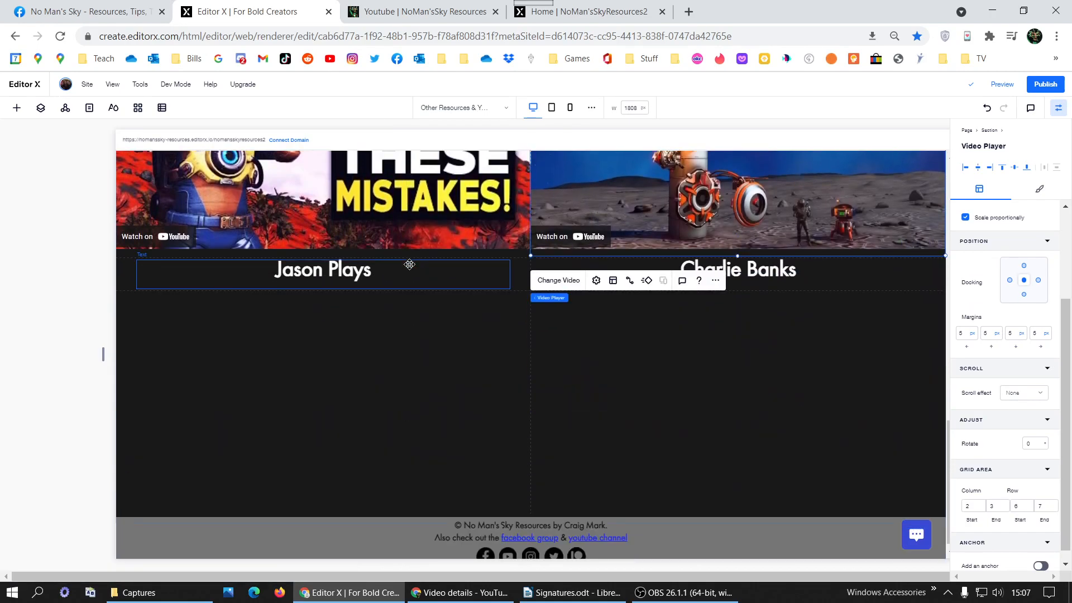
right_click(375, 218)
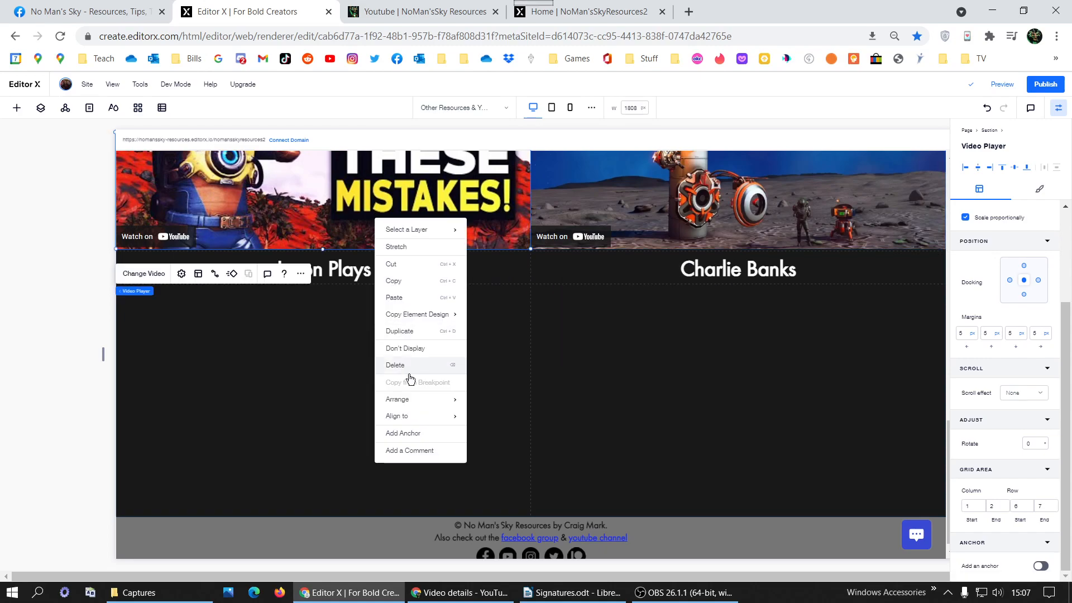
left_click(412, 339)
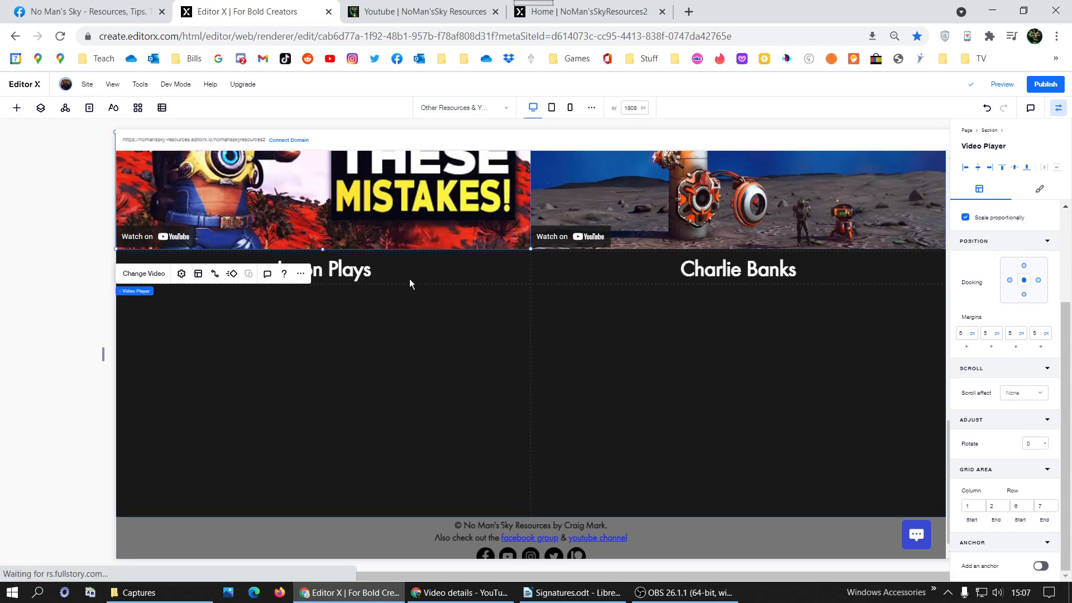
left_click_drag(382, 176, 371, 437)
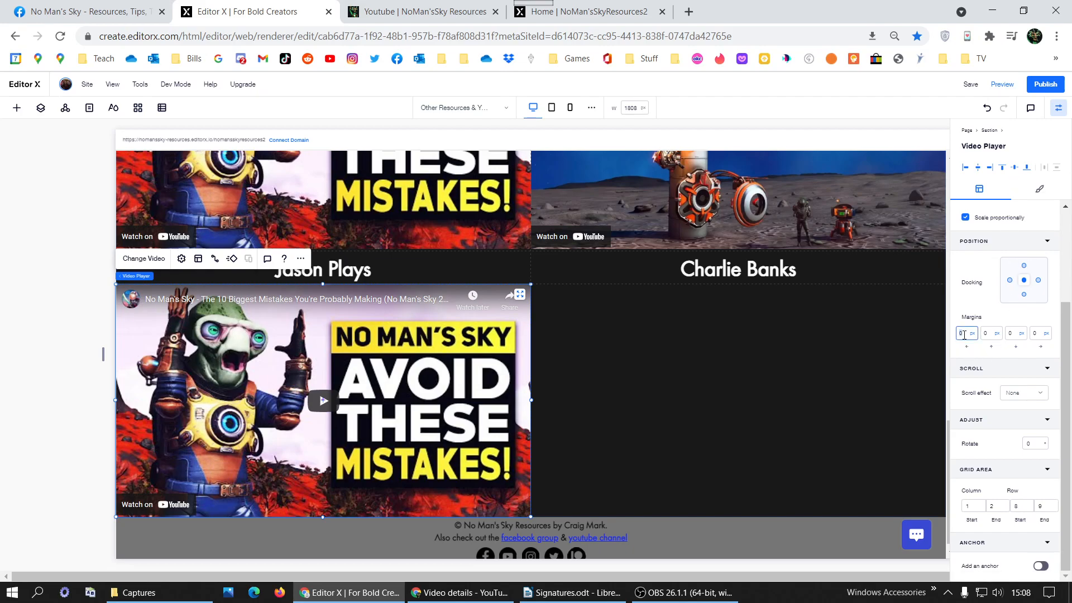
Set all four margins of the player below "Jason Plays" to 5 px.
left_click(990, 334)
type("5")
left_click(1012, 333)
type("5")
left_click(1037, 334)
type("5")
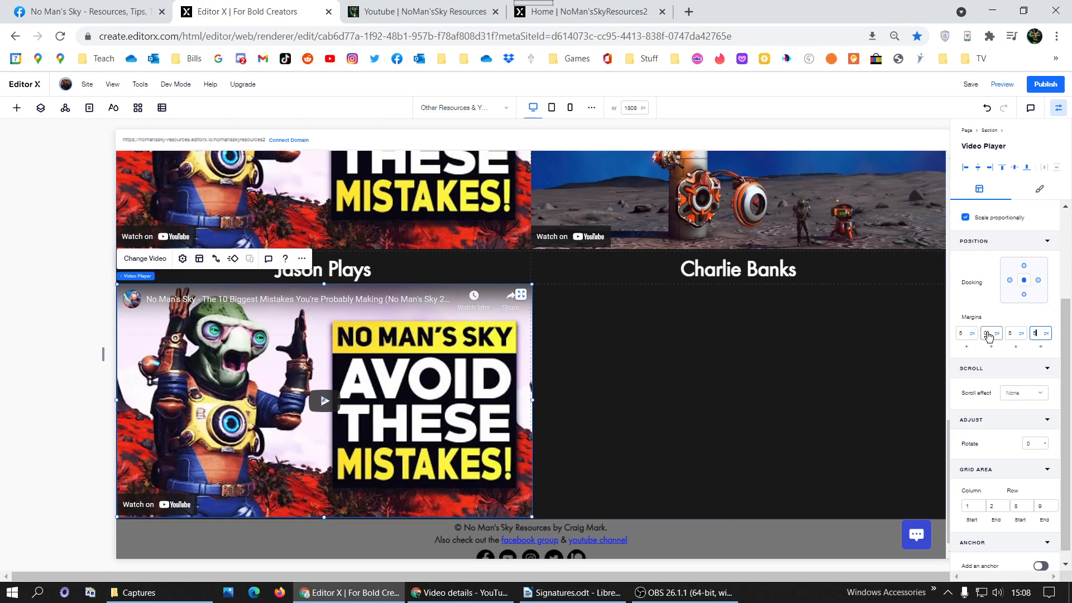
left_click(992, 332)
type("5")
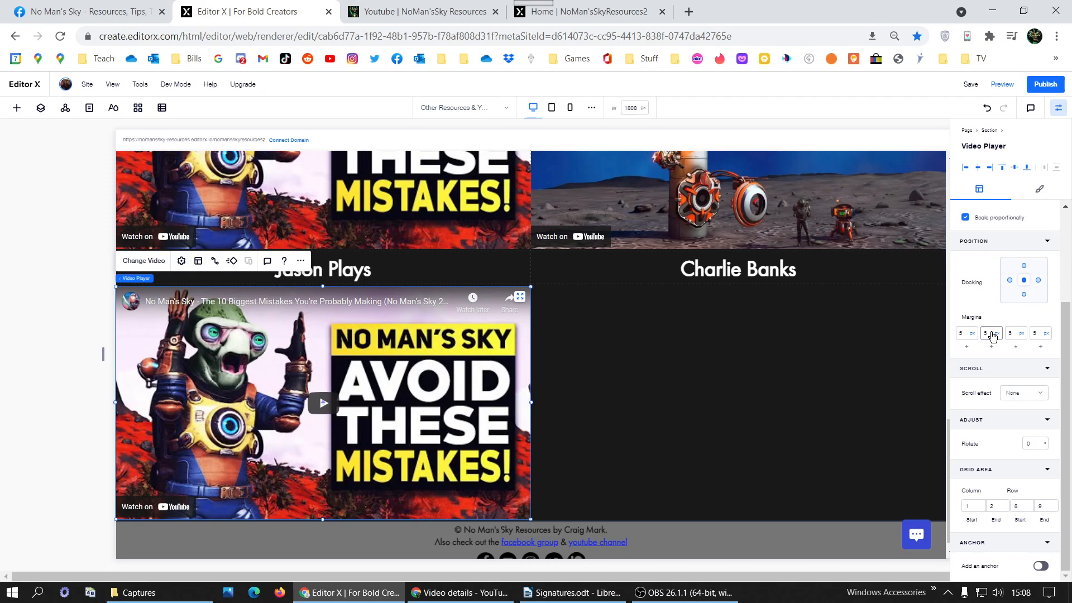
Replace the video below "Jason Plays" with "The Best Way to Make Money Fast" video, using its URL from the existing site.
left_click(424, 11)
scroll(399, 389, "down", 1)
scroll(398, 389, "down", 4)
right_click(385, 404)
left_click(423, 433)
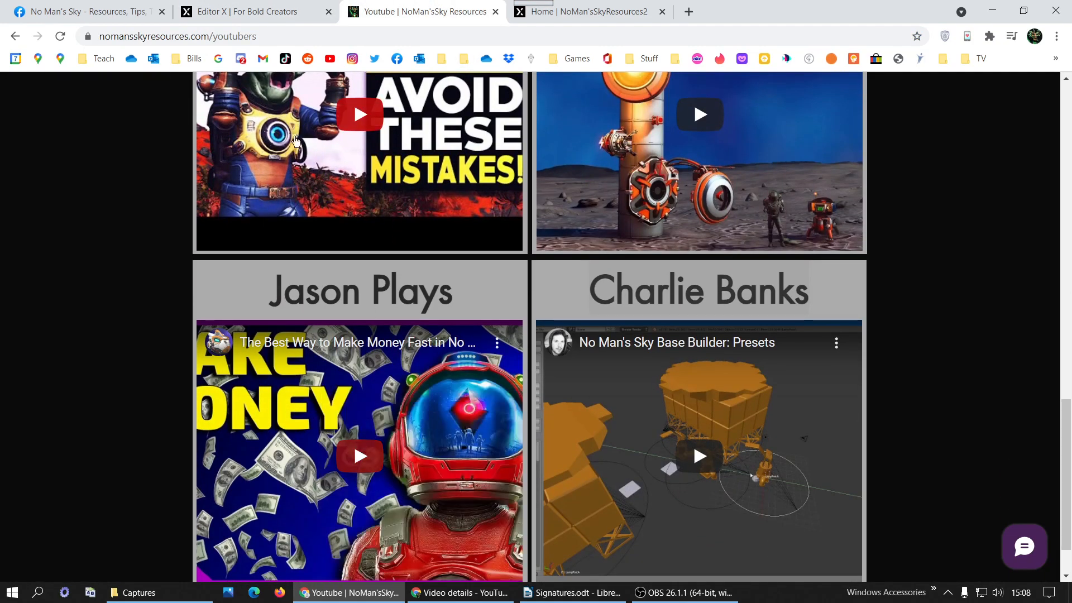
left_click(252, 11)
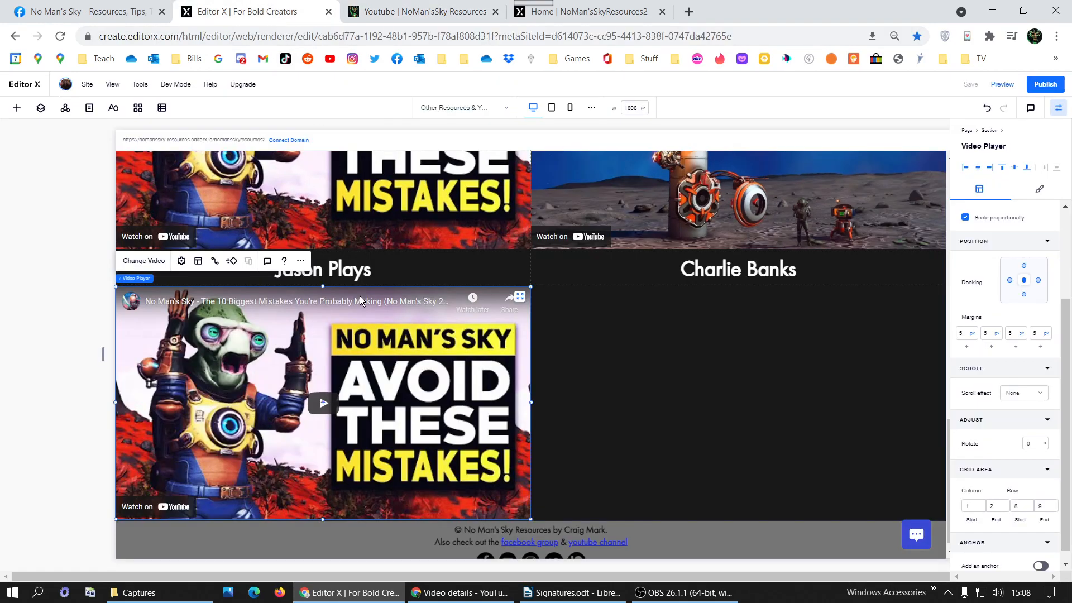
left_click(142, 261)
triple_click(592, 509)
key("ctrl+v")
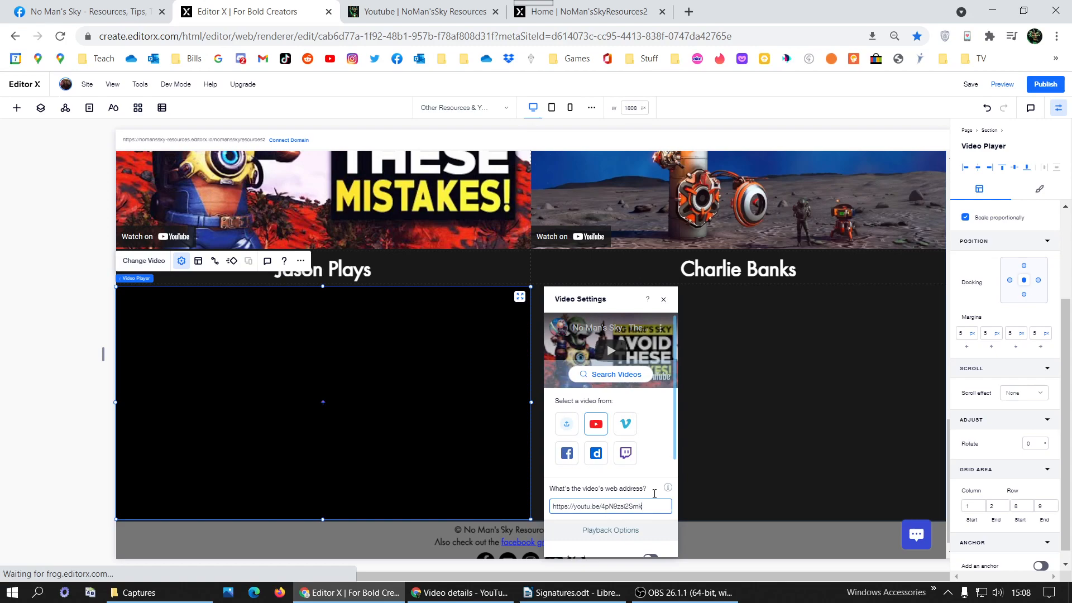
left_click(782, 407)
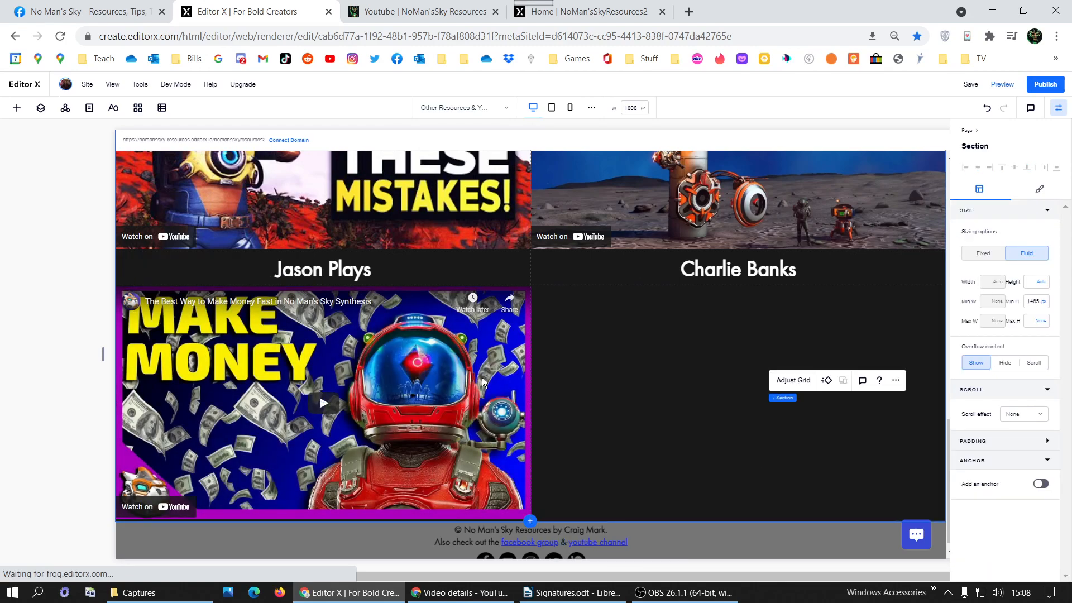
Duplicate the "Make Money" player and move the copy into the empty column 2 cell beside it.
right_click(420, 378)
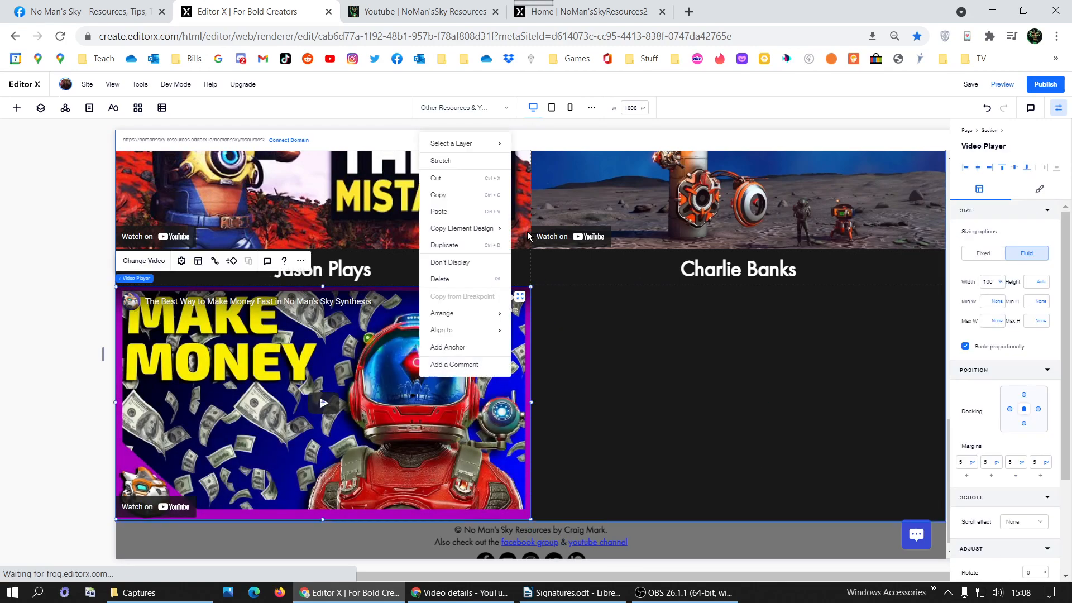
left_click(467, 247)
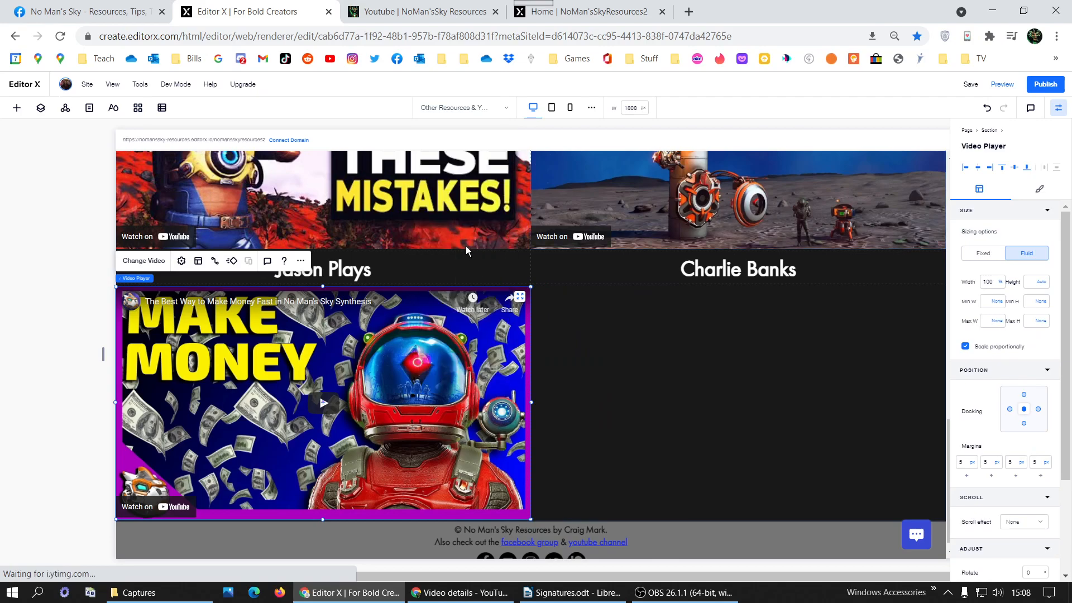
left_click_drag(229, 358, 637, 349)
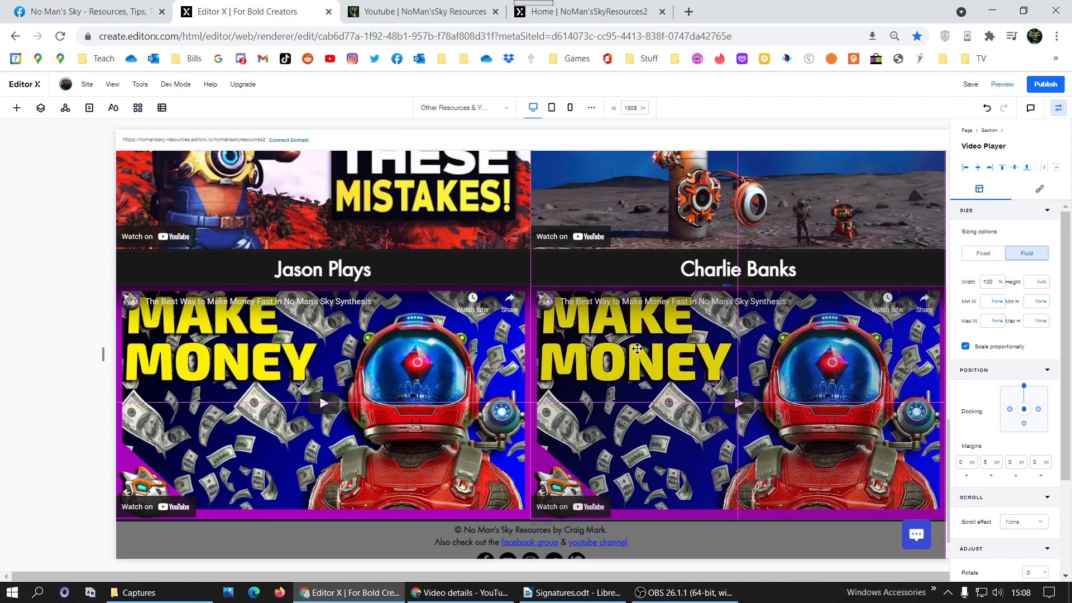
left_click_drag(885, 418, 995, 494)
Centre the player below "Charlie Banks" vertically in its cell and set all four of its margins to 5 px.
scroll(1002, 464, "down", 3)
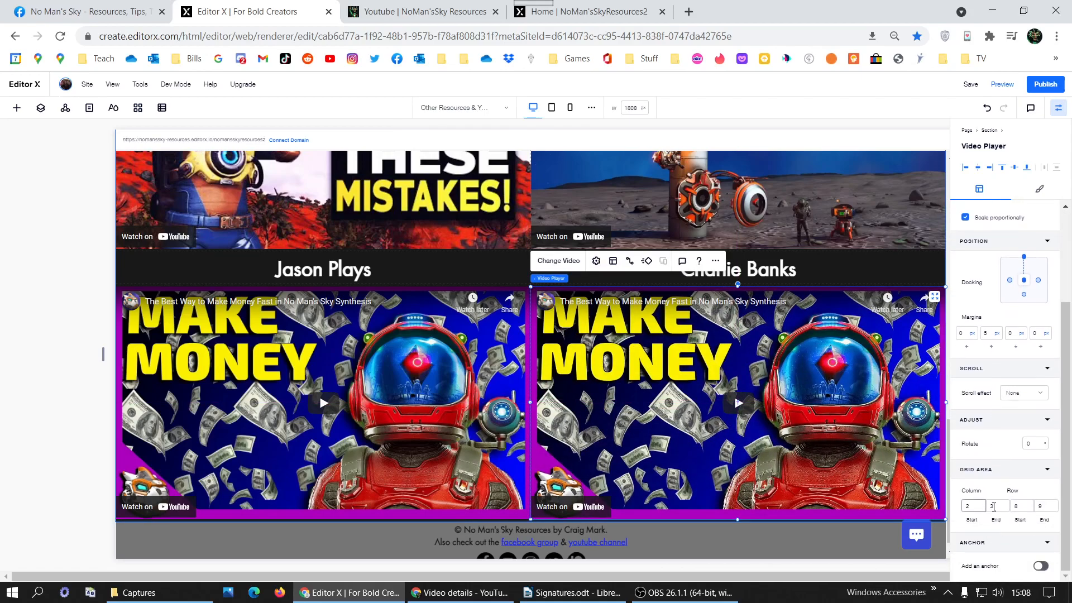
scroll(1015, 366, "up", 3)
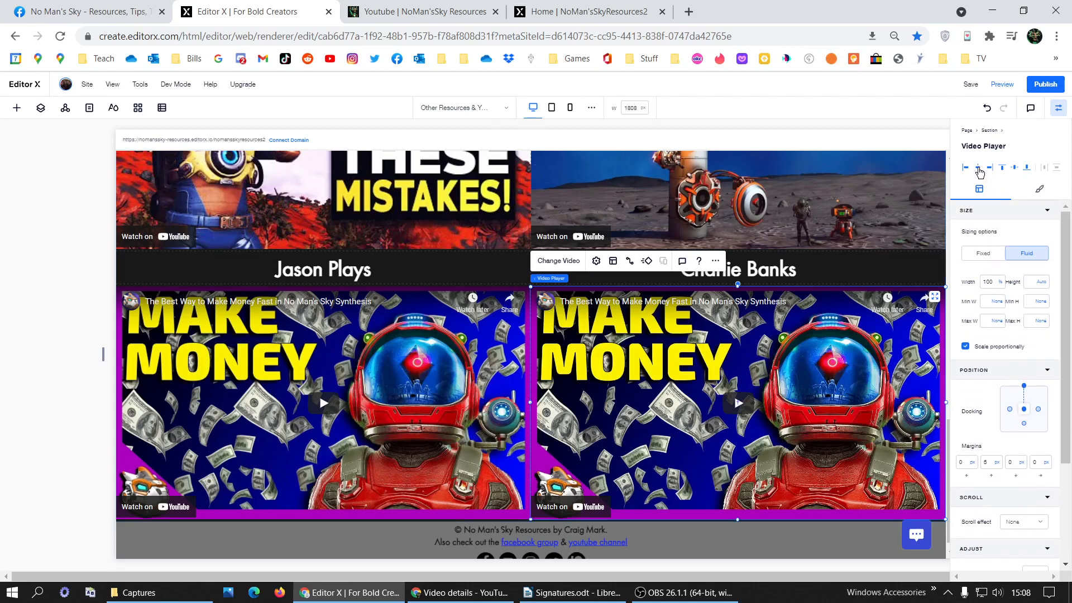
left_click(1015, 168)
left_click(967, 459)
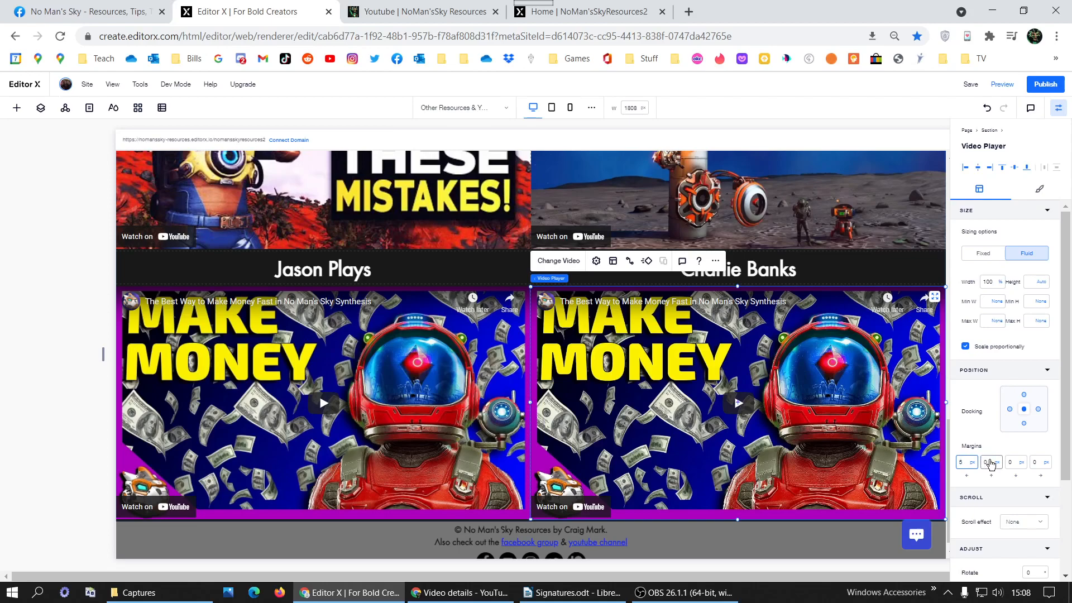
type("5")
left_click(1015, 462)
type("5")
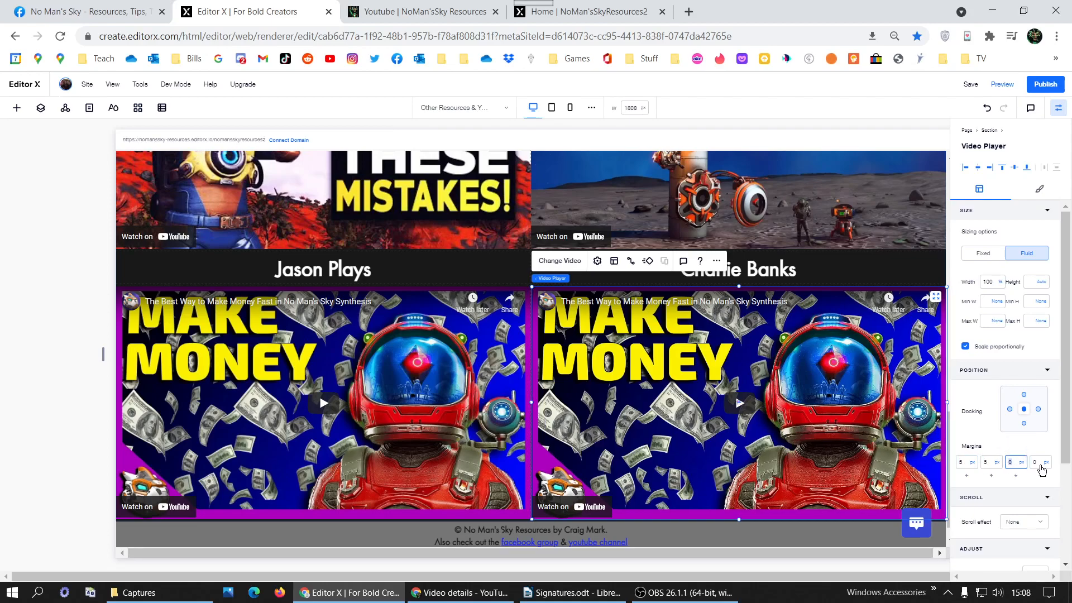
left_click(1040, 462)
type("5")
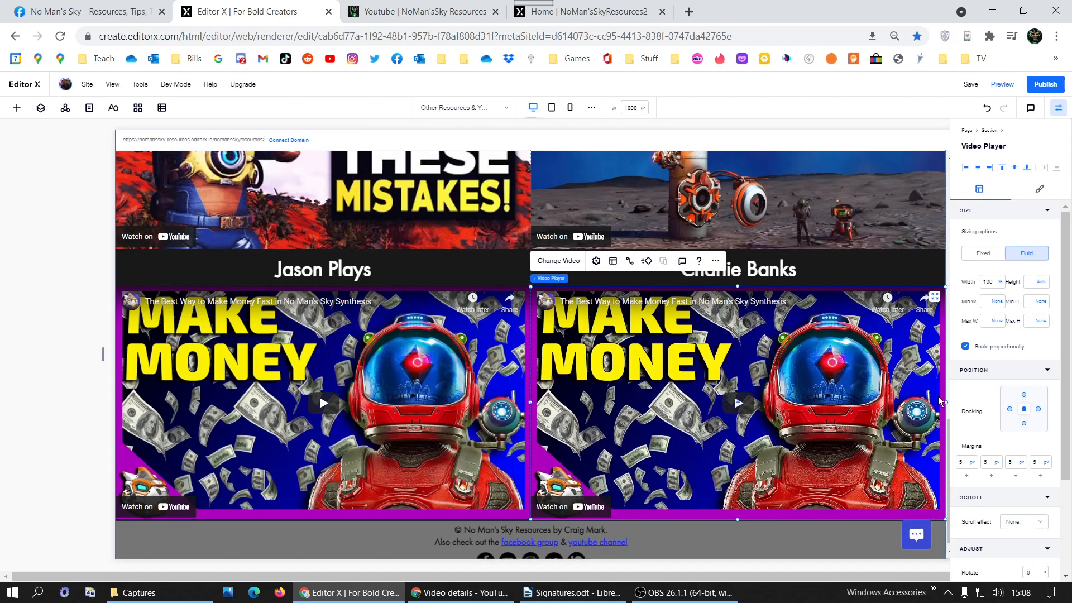
Replace the video below "Charlie Banks" with "No Man's Sky Base Builder: Presets", using its URL from the existing site.
right_click(676, 346)
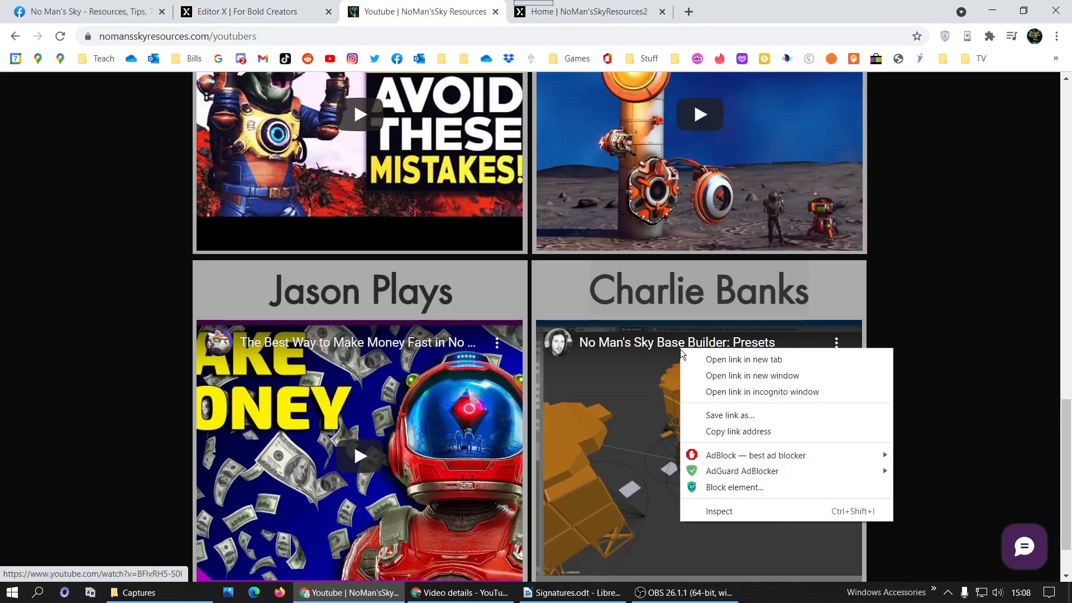
left_click(726, 430)
left_click(266, 7)
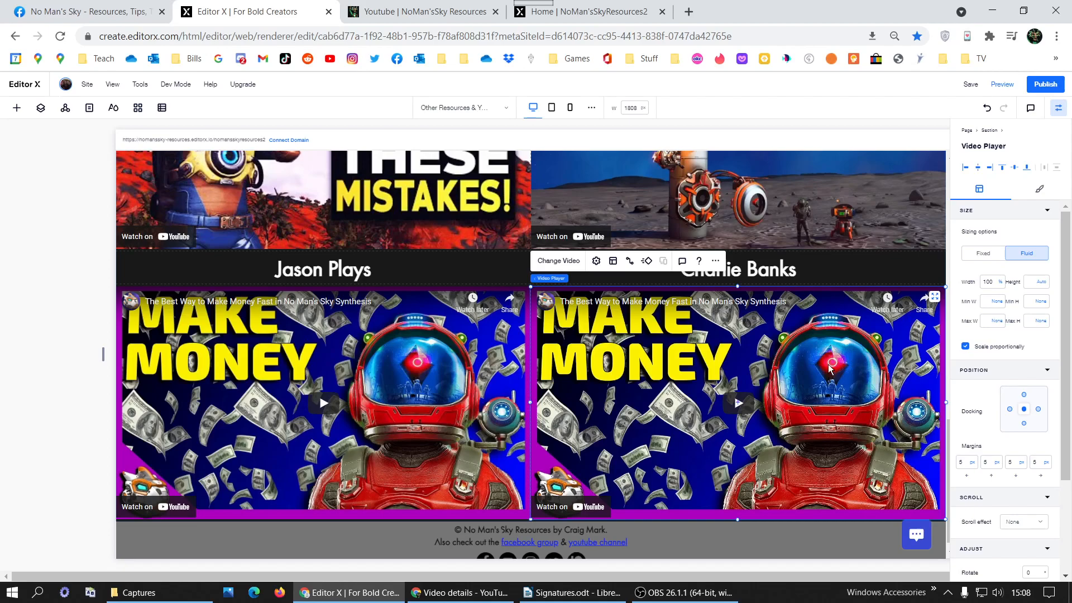
left_click(558, 261)
left_click(468, 507)
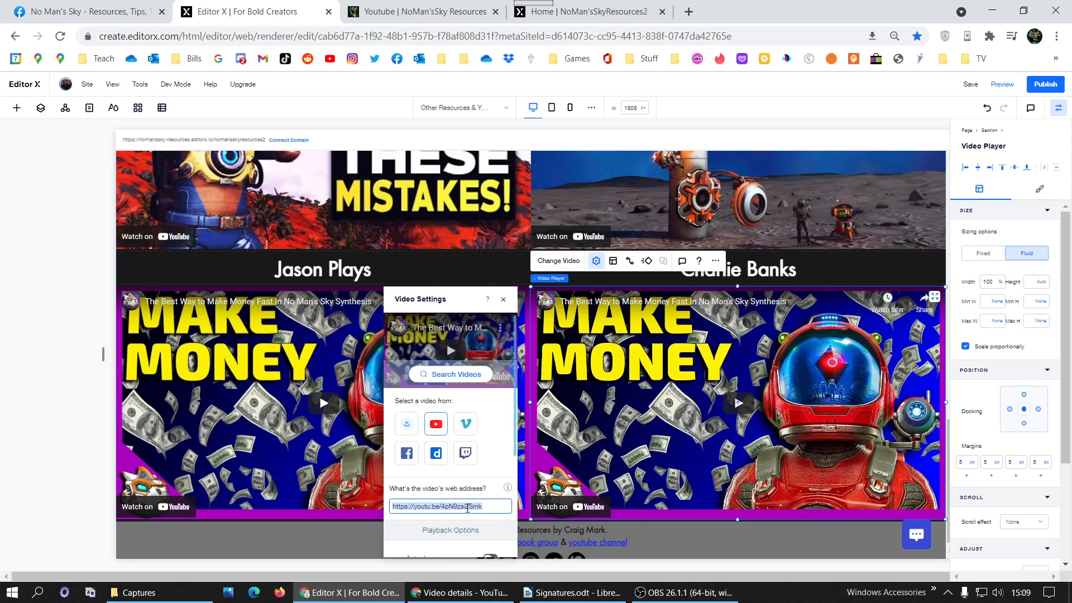
key("ctrl+v")
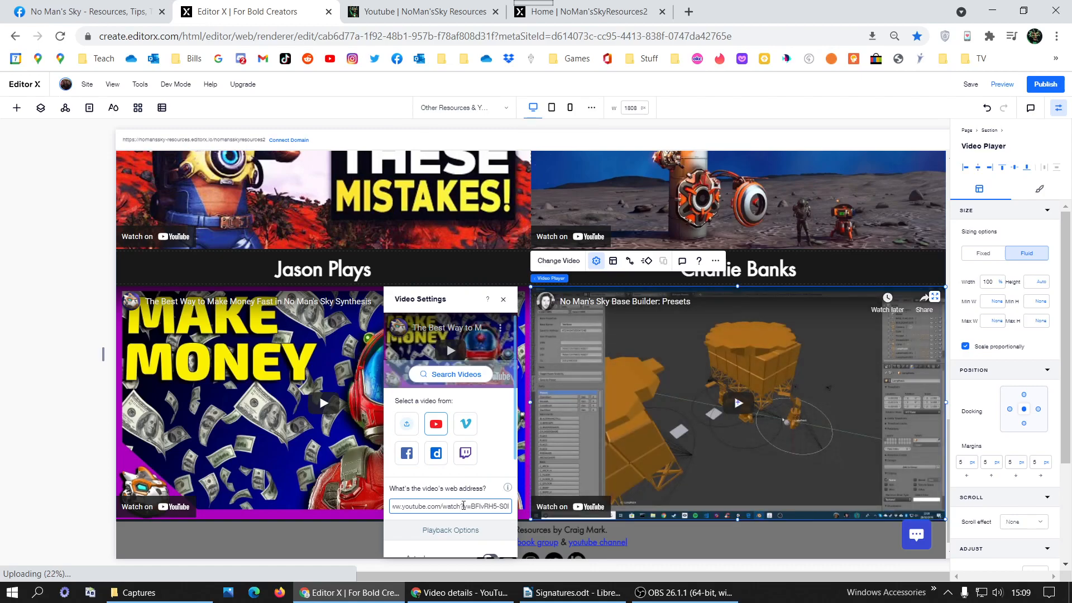
Publish the site and reload the published home page.
left_click(1045, 89)
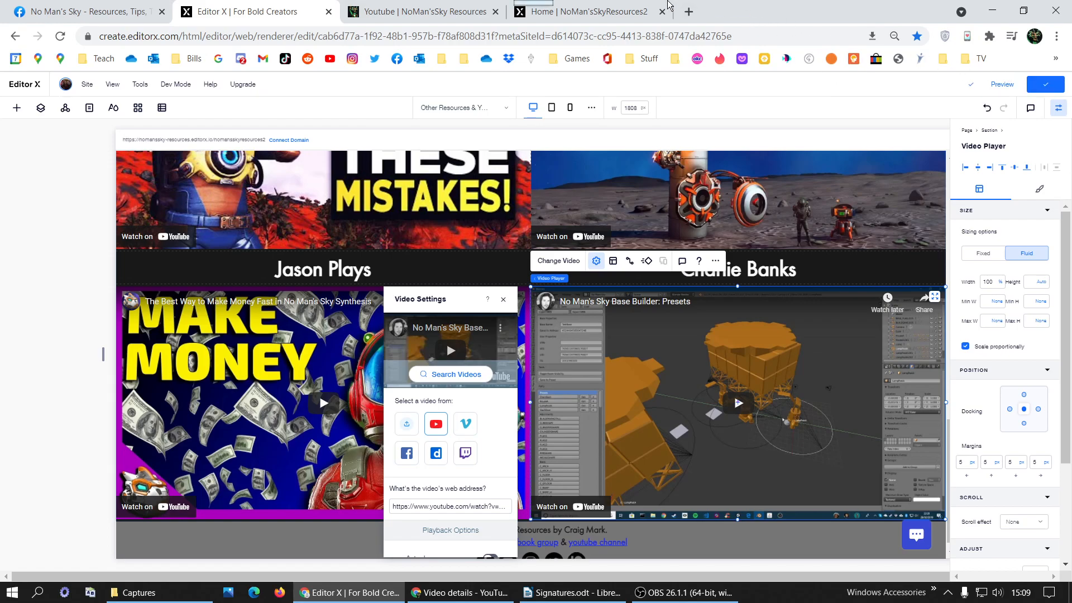
left_click(558, 11)
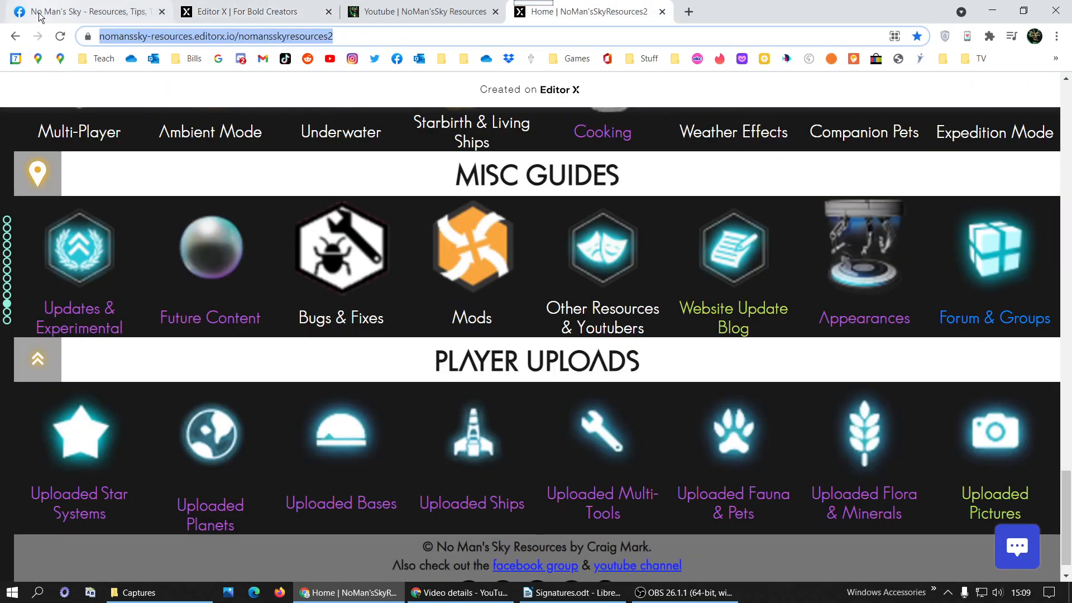
left_click(59, 38)
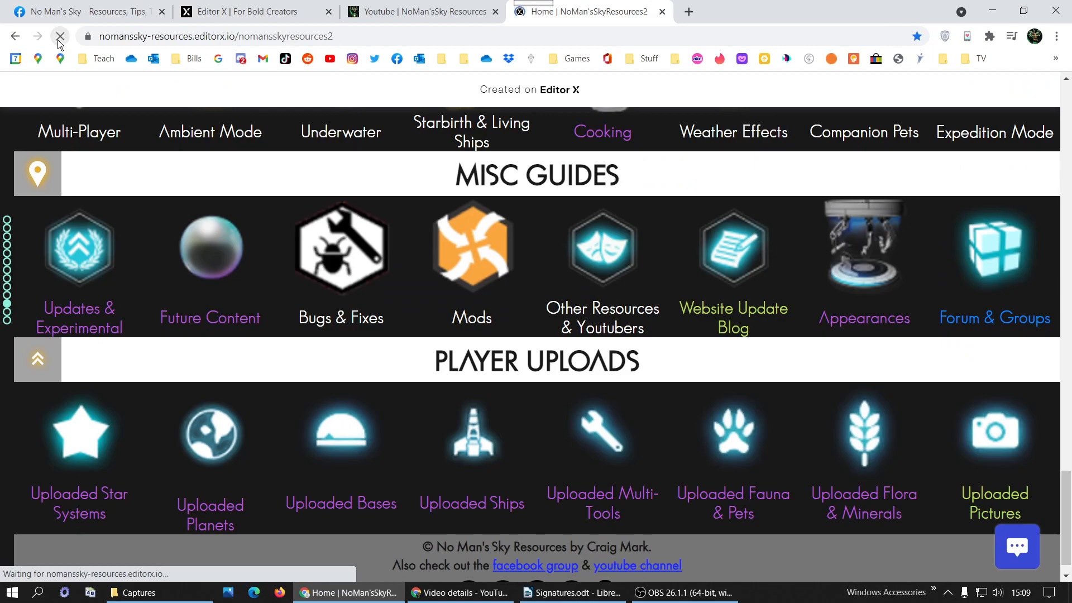
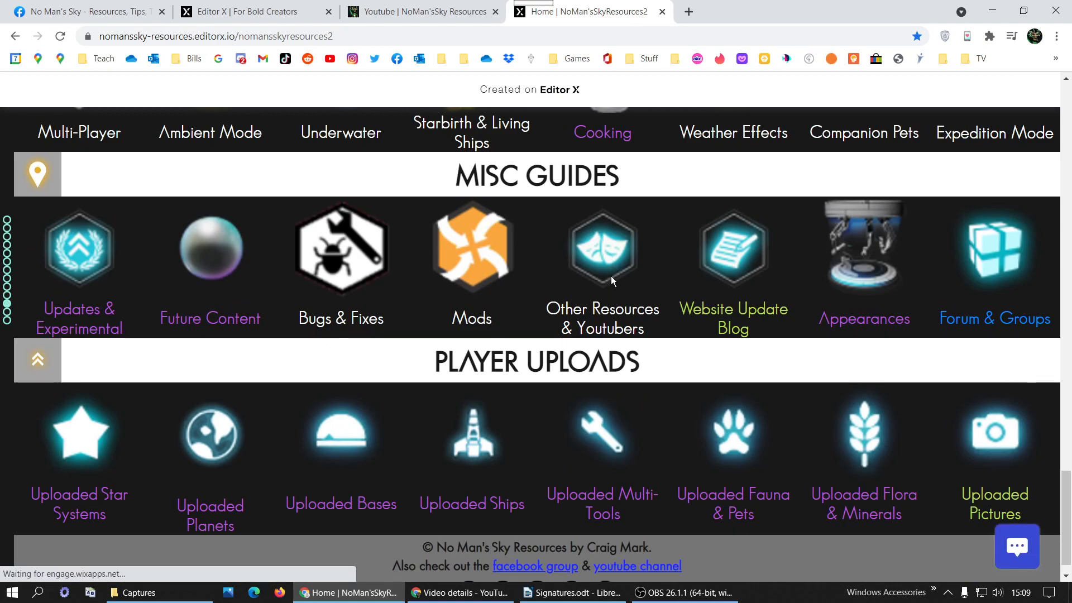
Return to Editor X and open the Home page for editing.
left_click(241, 7)
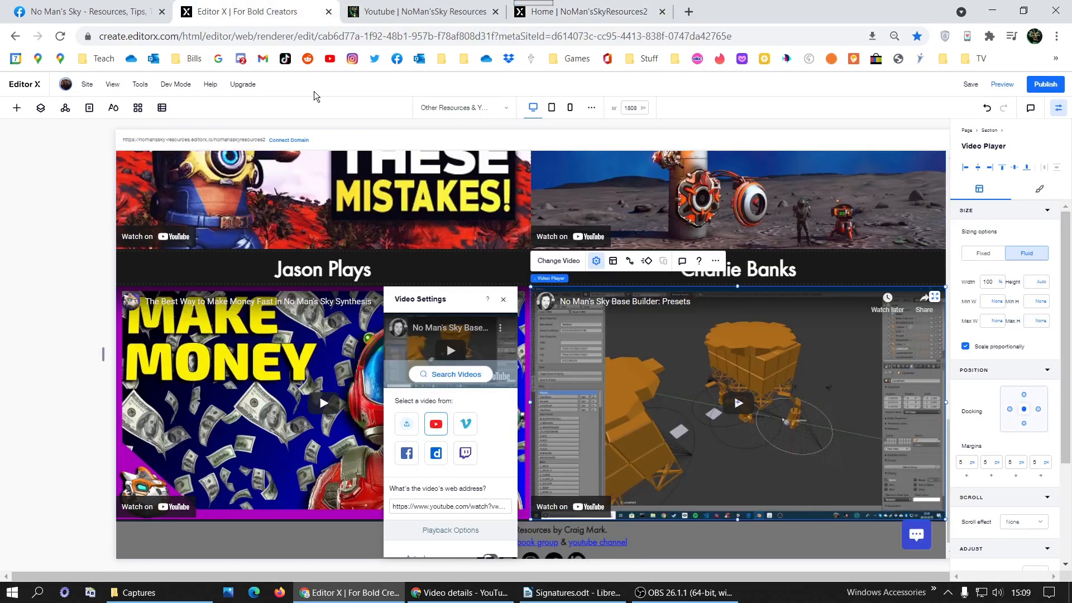
scroll(462, 252, "up", 15)
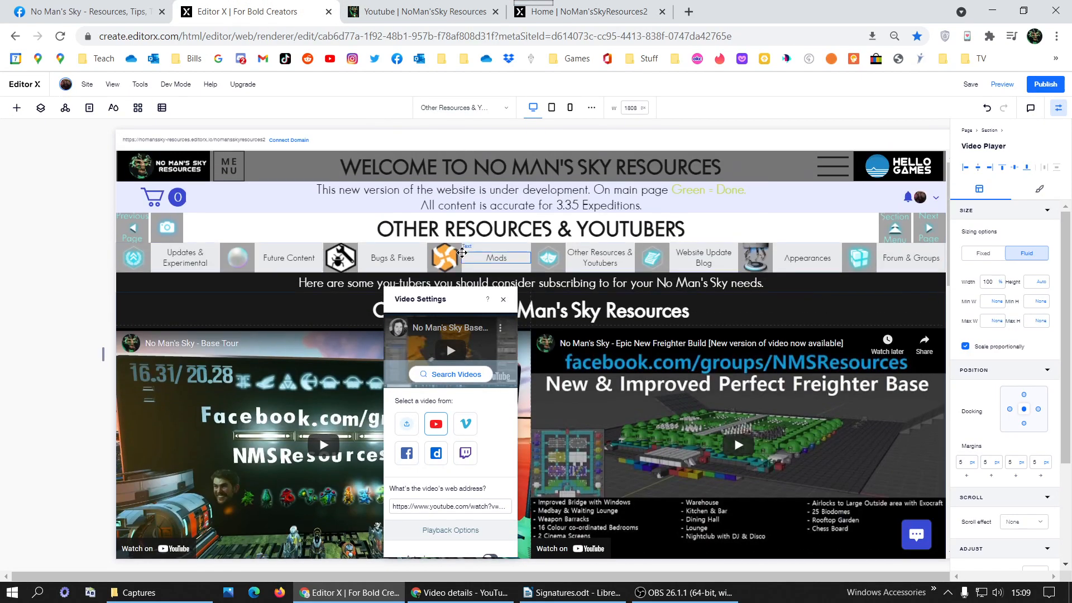
left_click(490, 108)
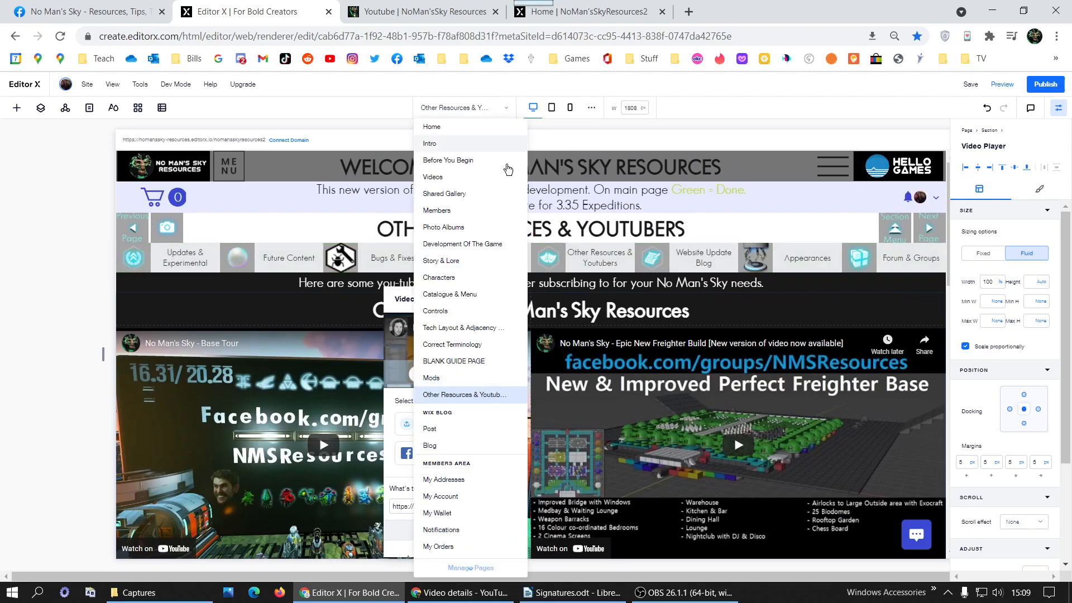
left_click(438, 383)
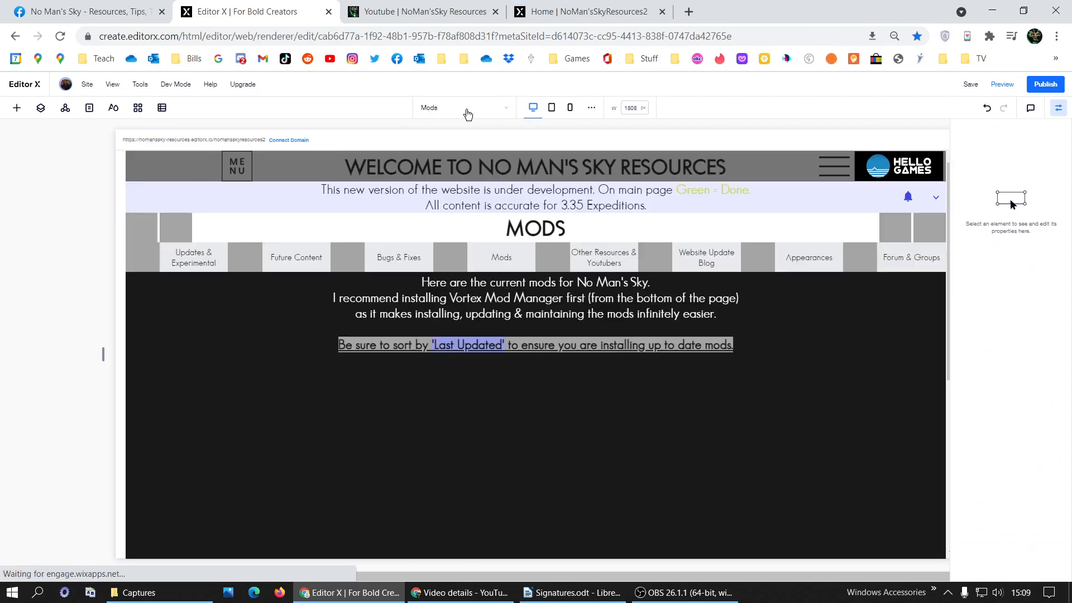
left_click(467, 108)
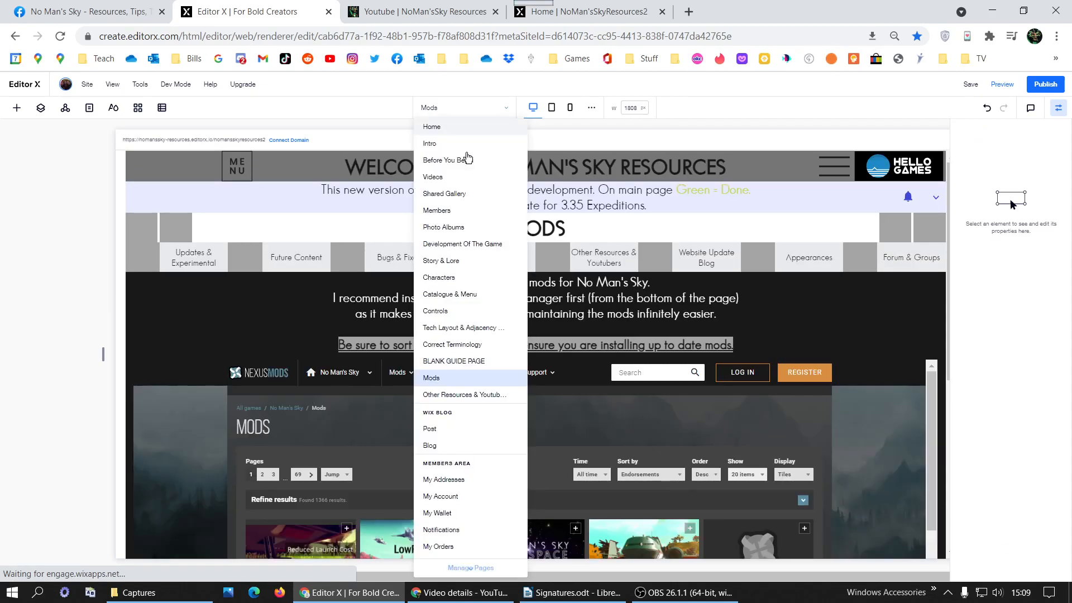
left_click(451, 129)
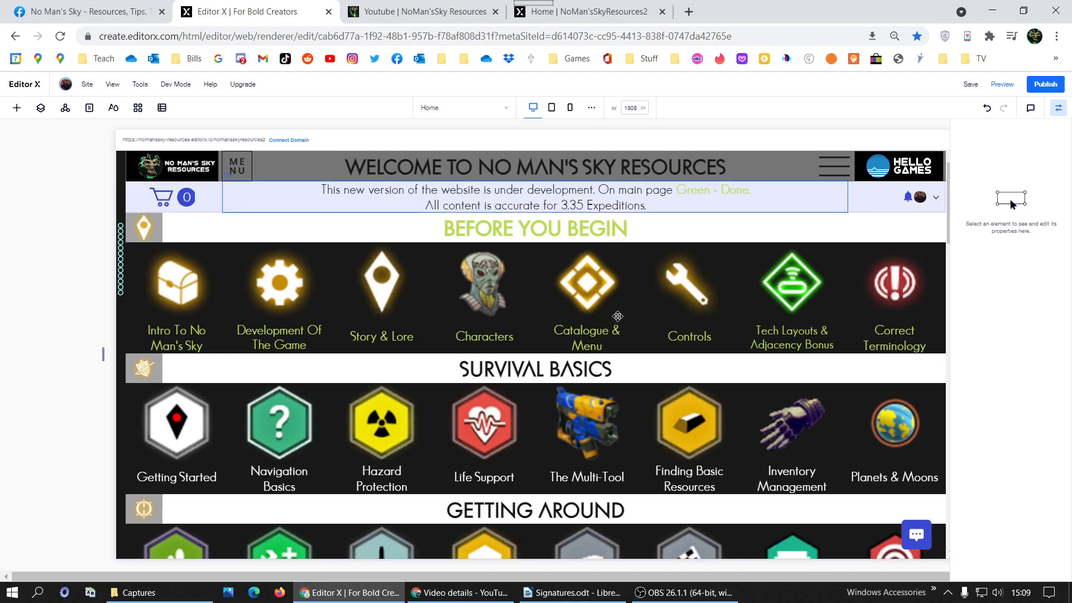
Link the "Other Resources & Youtubers" text under Misc Guides to the page of that name in the current window, and remove its underline.
scroll(625, 307, "down", 15)
scroll(625, 312, "down", 10)
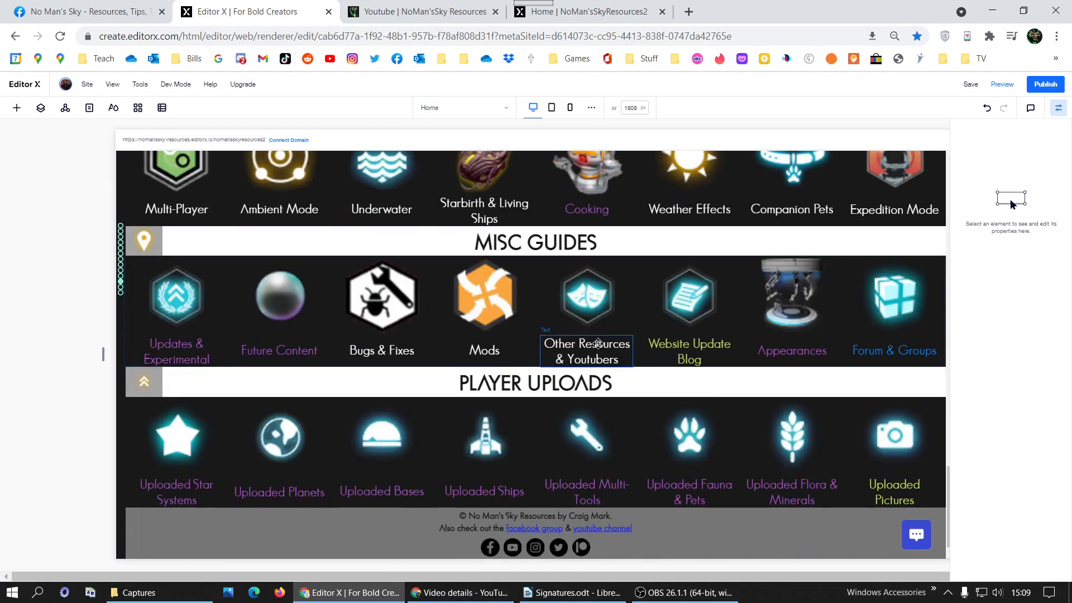
left_click(598, 343)
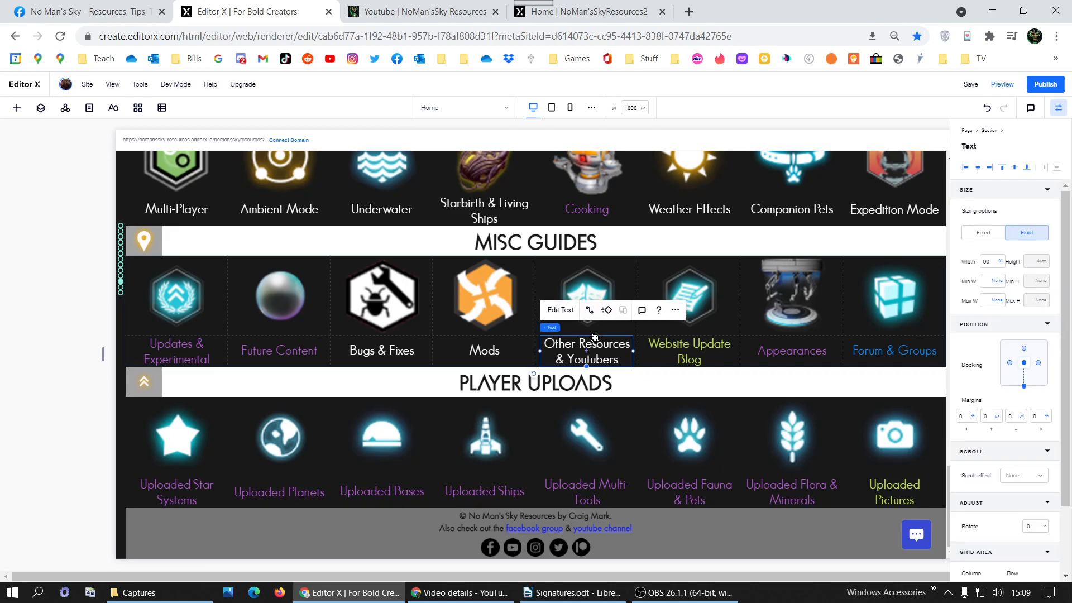
left_click(567, 314)
left_click(550, 311)
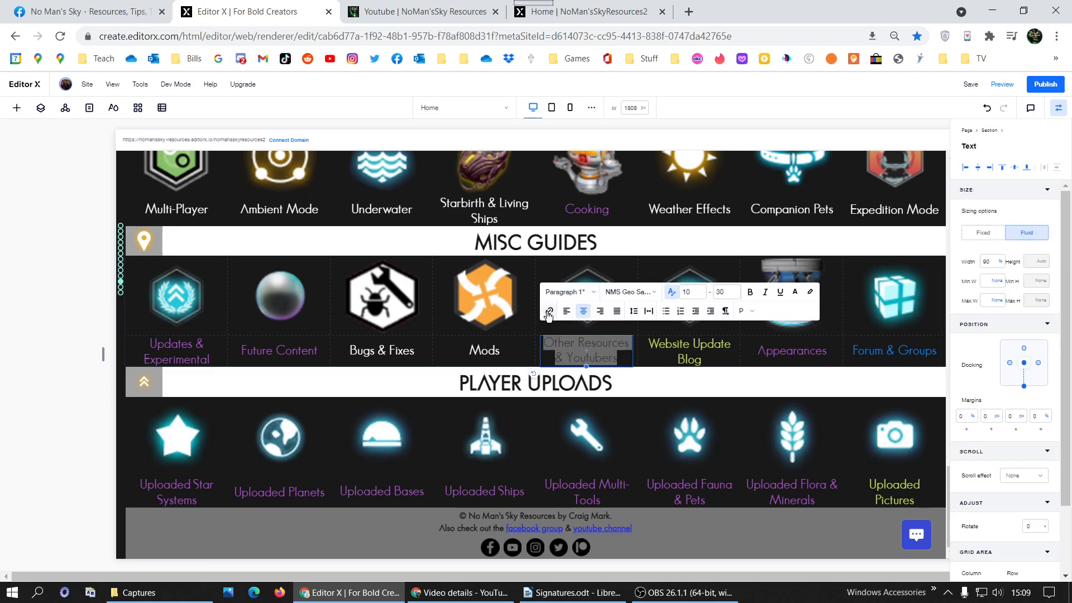
left_click(444, 297)
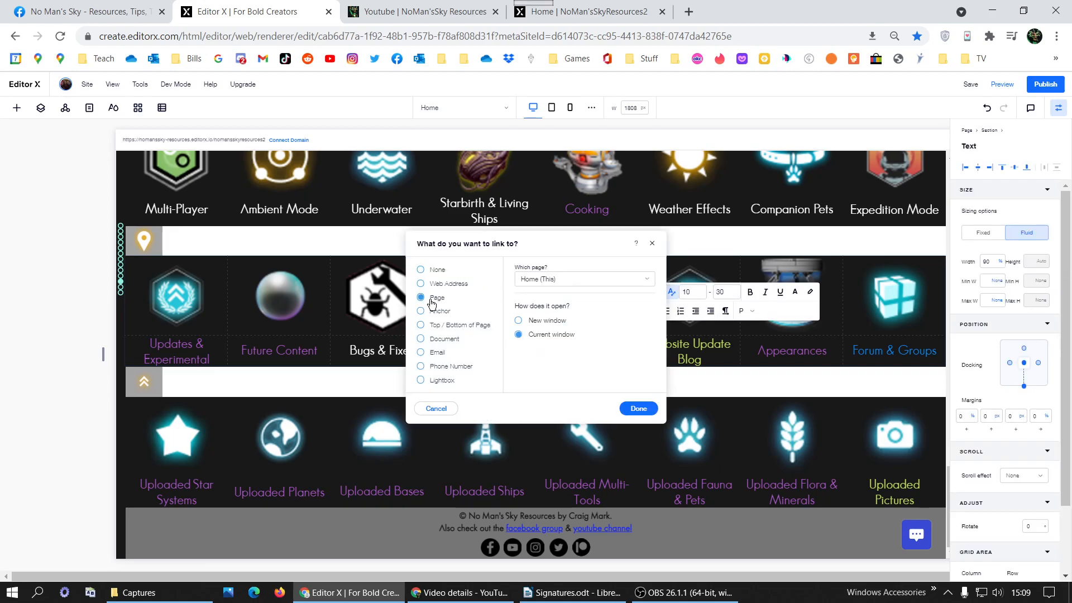
left_click(581, 278)
scroll(583, 391, "down", 5)
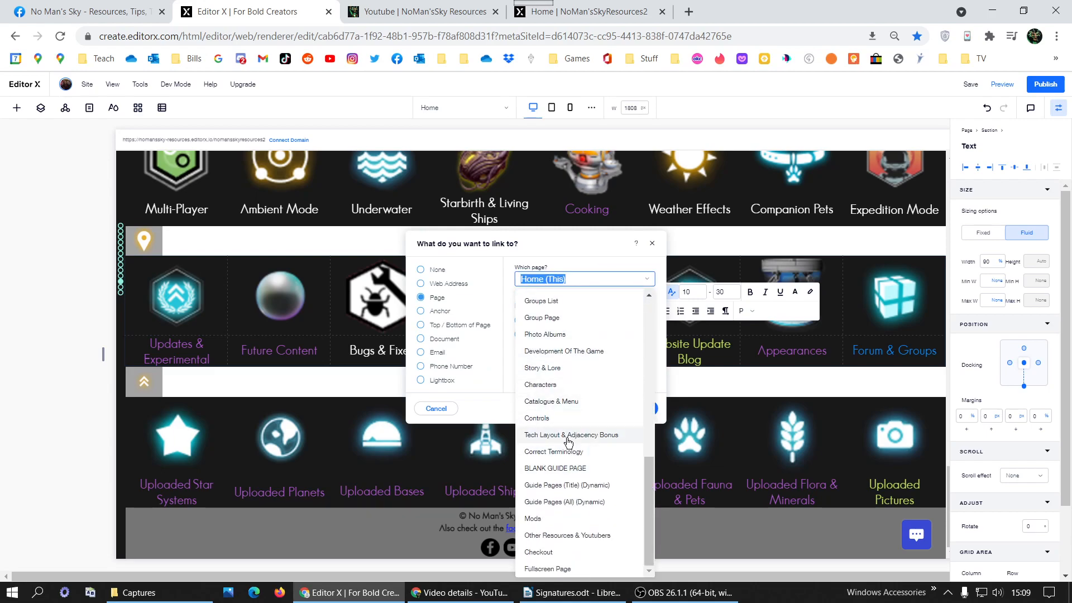
left_click(596, 536)
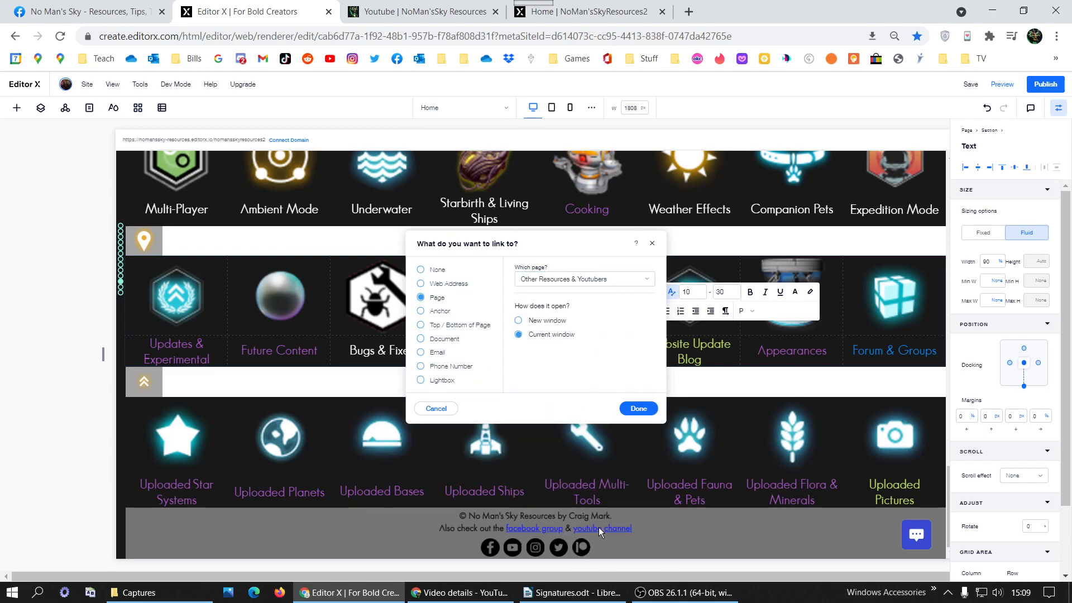
left_click(636, 410)
triple_click(597, 344)
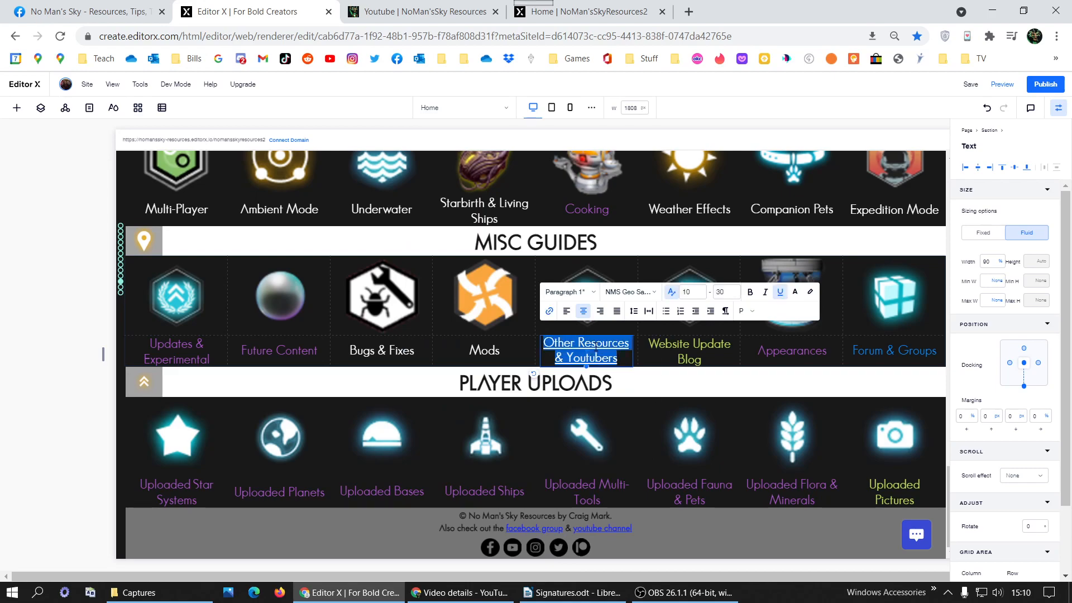
left_click(780, 296)
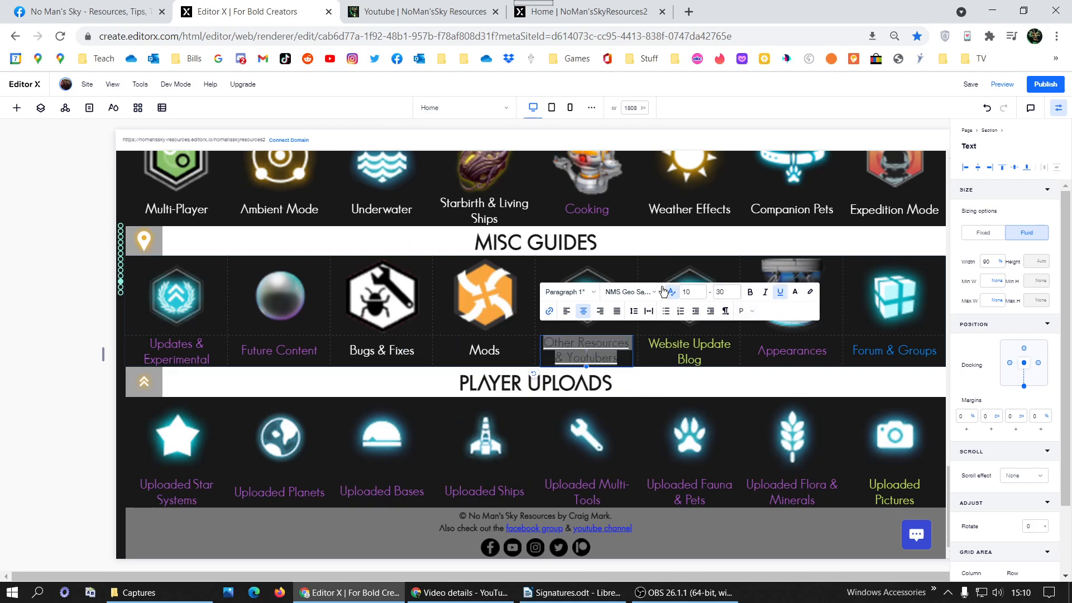
Link the masks icon above "Other Resources & Youtubers" to the Other Resources & Youtubers page and publish the site.
left_click(586, 275)
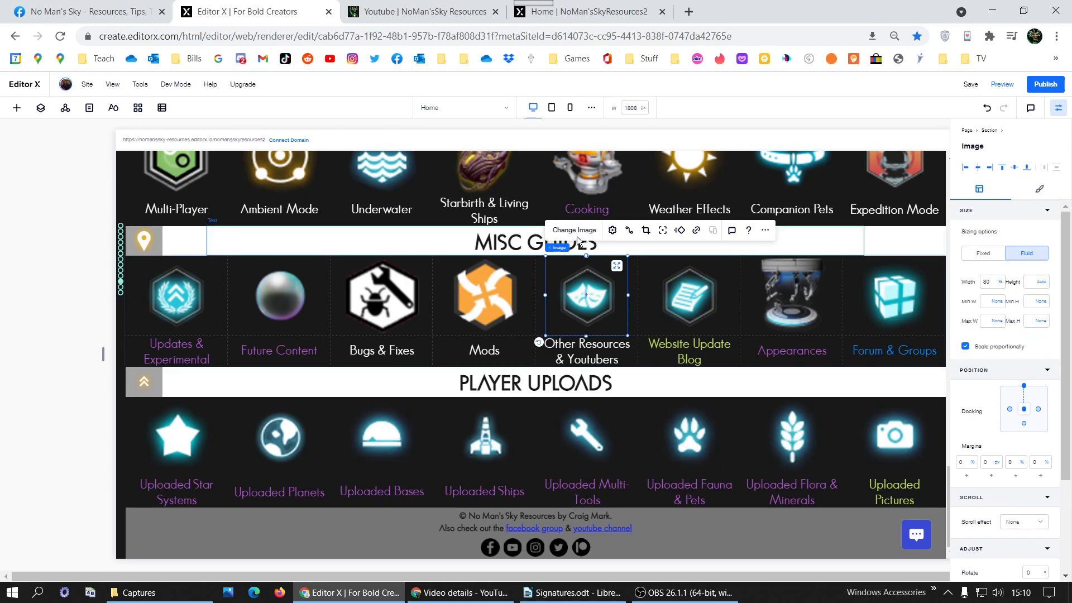
left_click(696, 230)
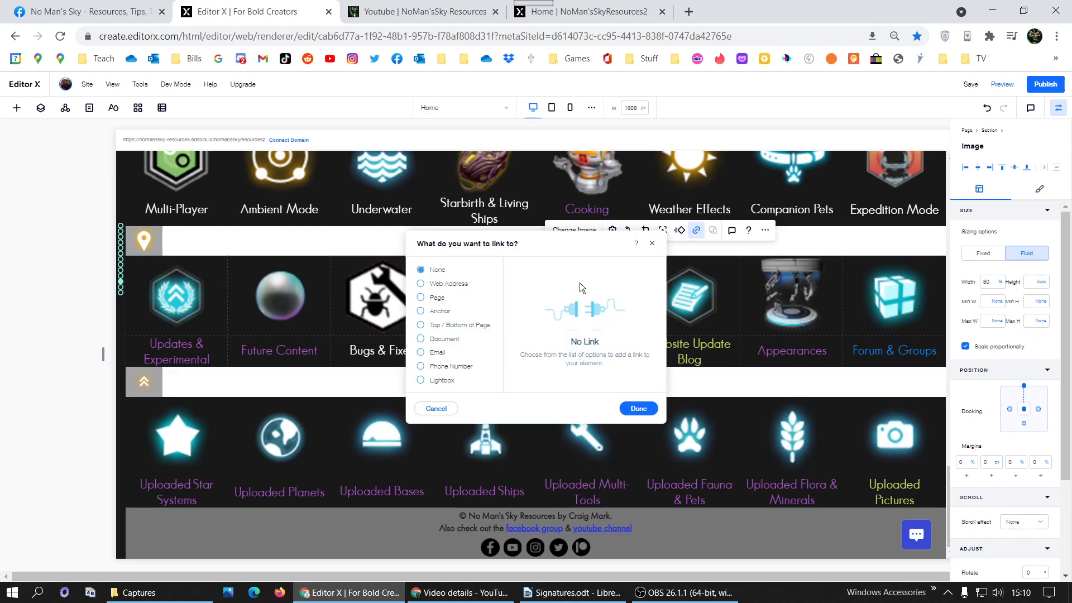
left_click(431, 297)
left_click(553, 279)
scroll(569, 391, "down", 5)
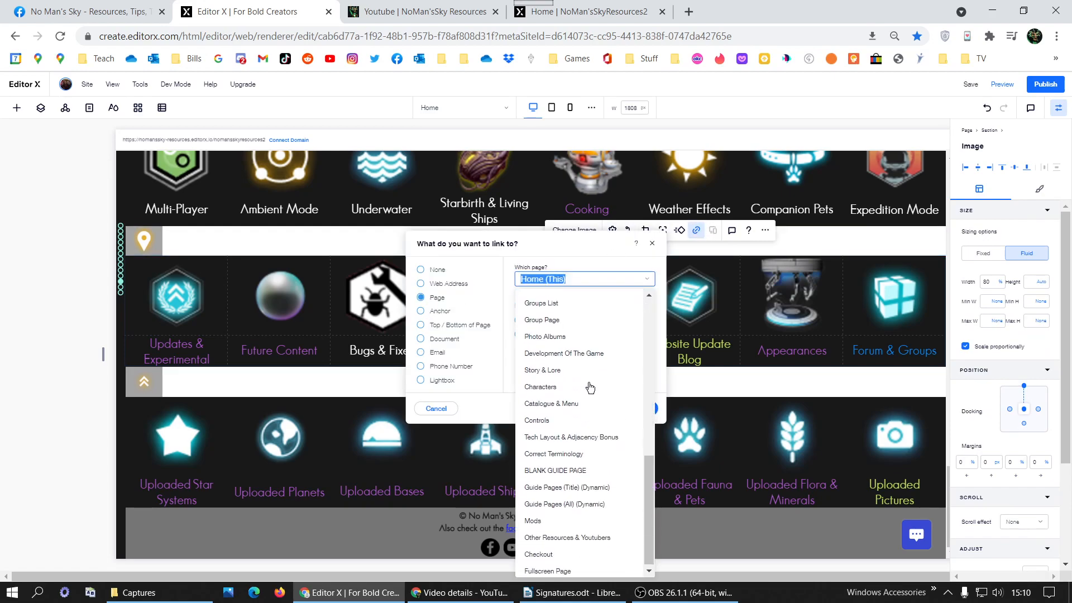
left_click(574, 535)
left_click(638, 408)
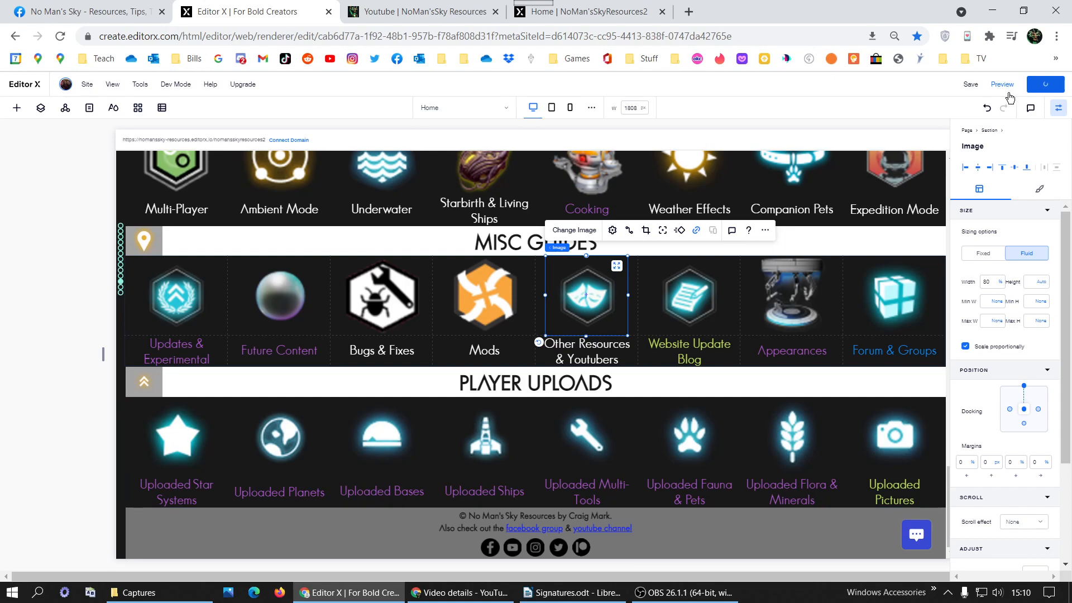
left_click(469, 110)
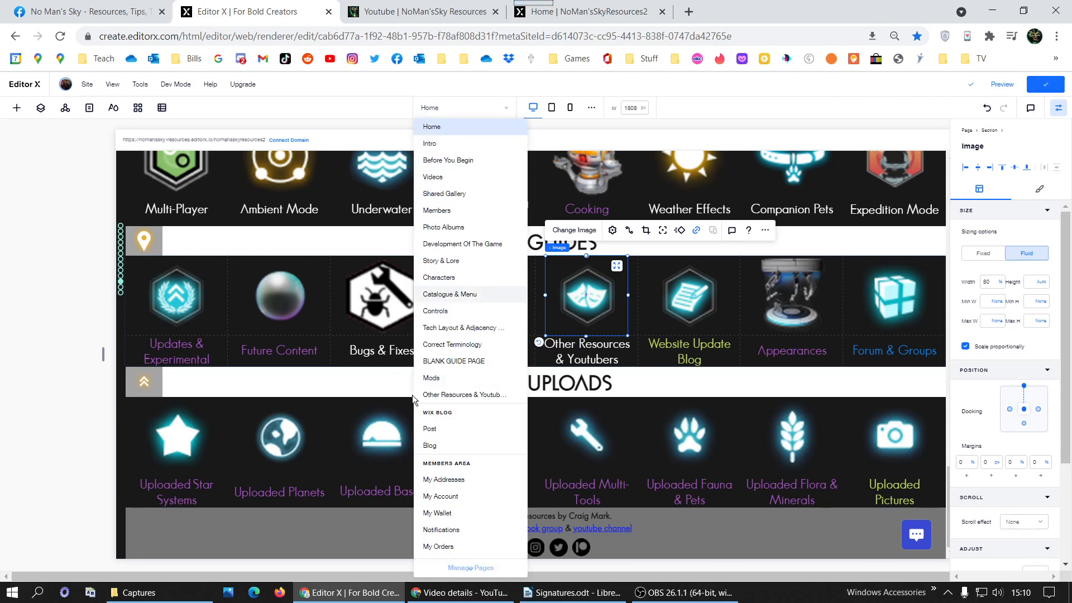
scroll(470, 290, "down", 2)
left_click(468, 285)
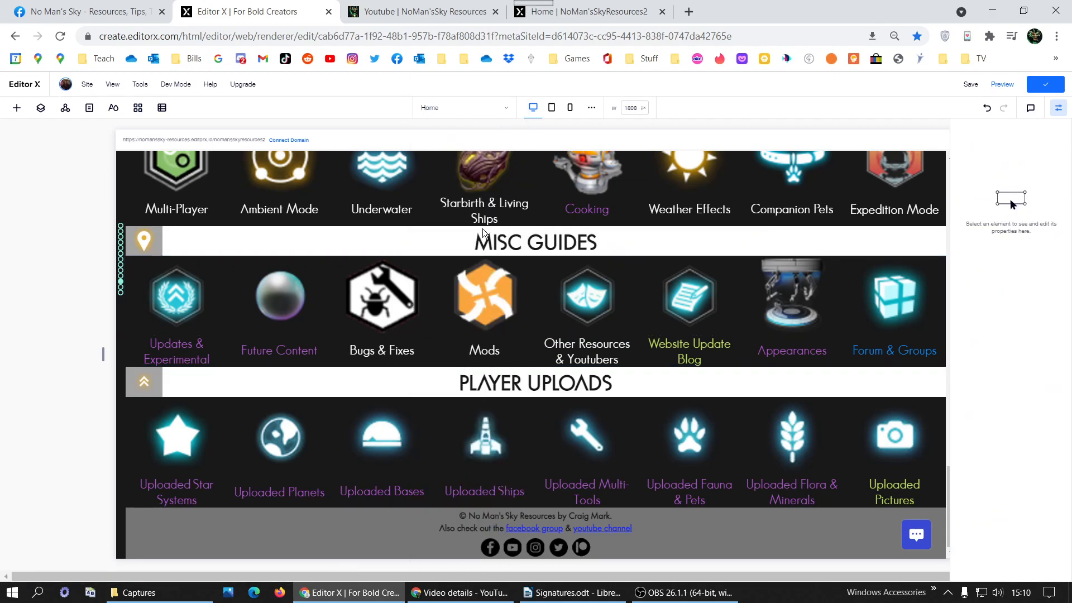
Switch to the live site and reload its home page to check the new Misc Guides links.
left_click(584, 11)
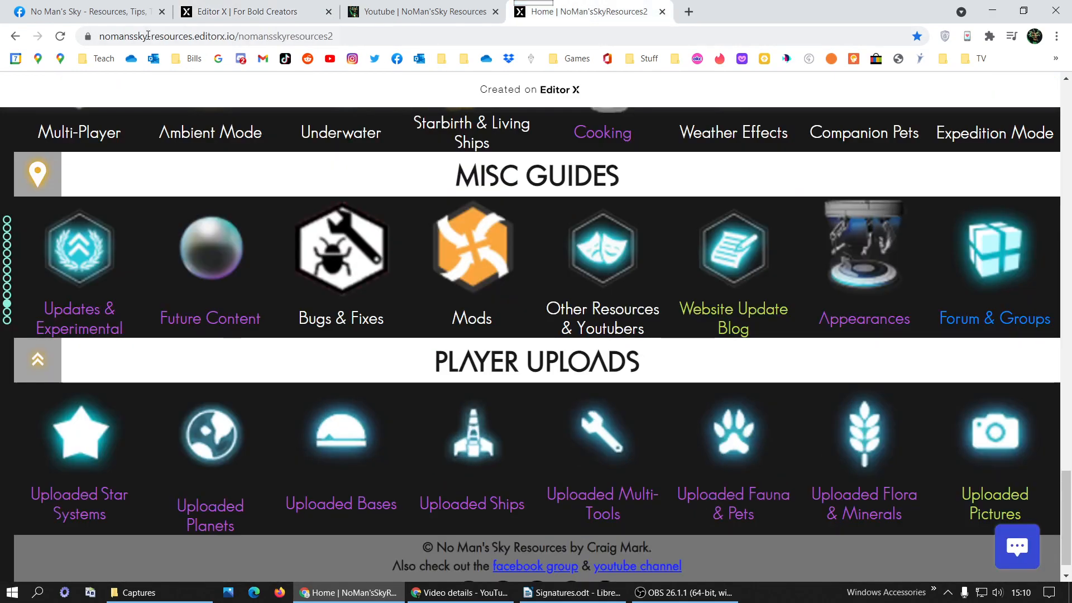
left_click(60, 37)
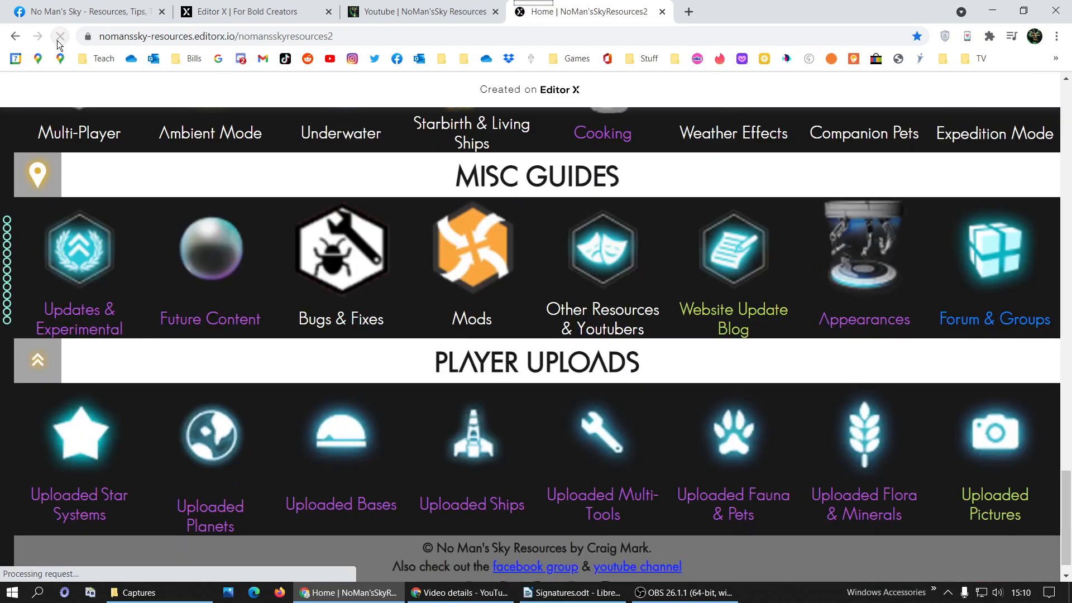
Open the Other Resources & Youtubers page from its Misc Guides icon on the live site and review its video grid and headings.
left_click(603, 251)
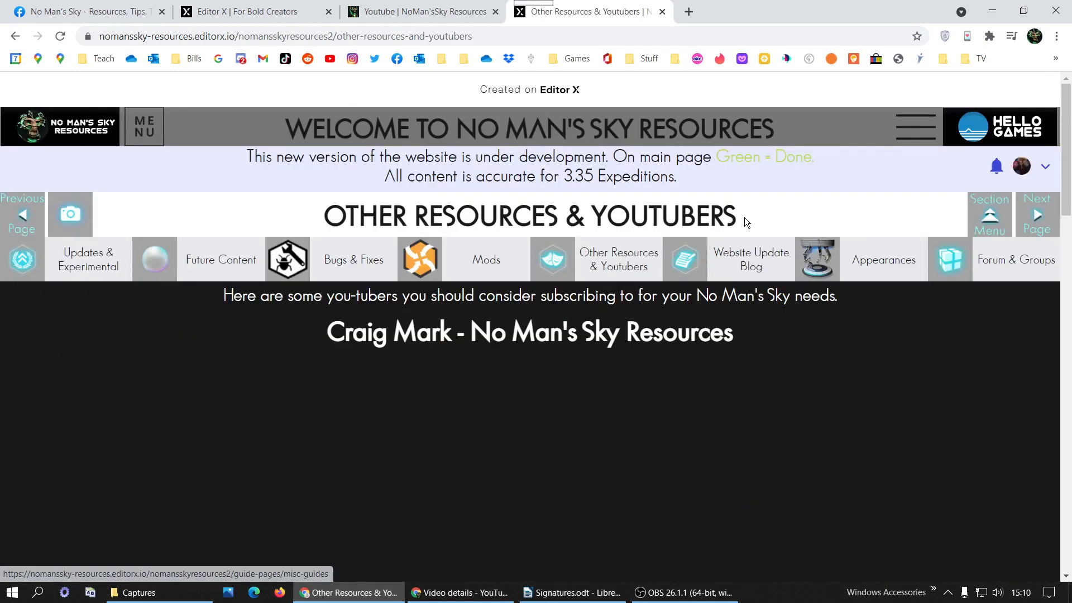
scroll(744, 217, "down", 2)
scroll(789, 212, "down", 4)
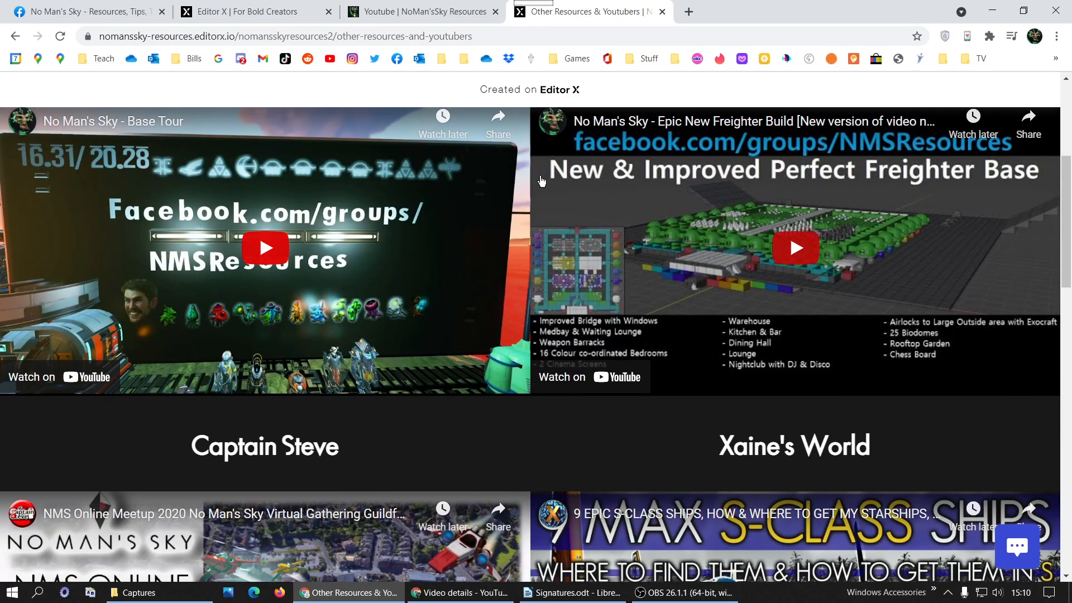
scroll(531, 263, "down", 5)
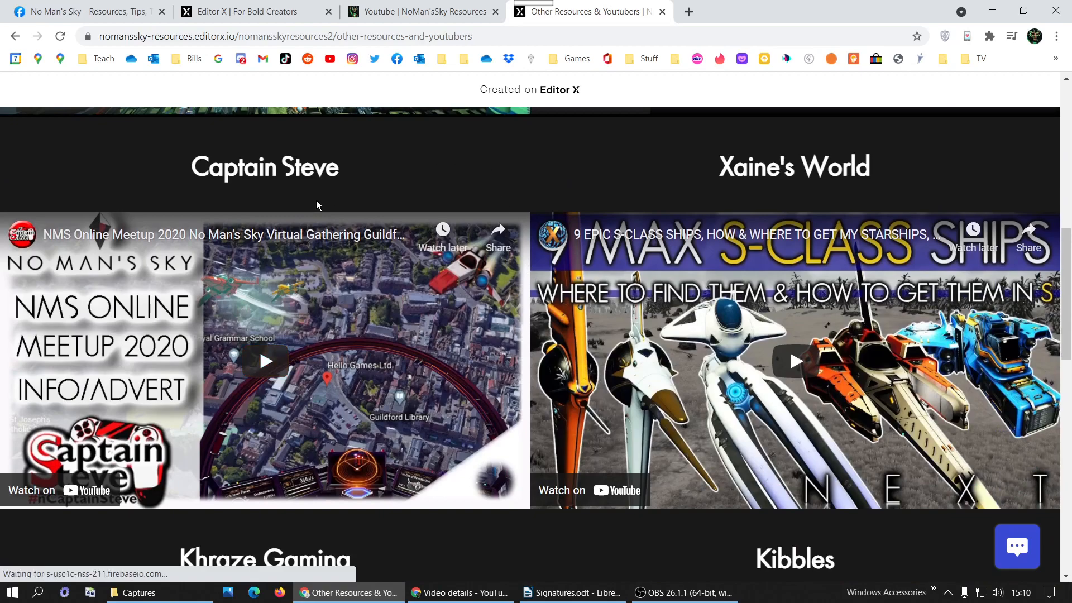
scroll(391, 179, "up", 3)
scroll(447, 240, "down", 6)
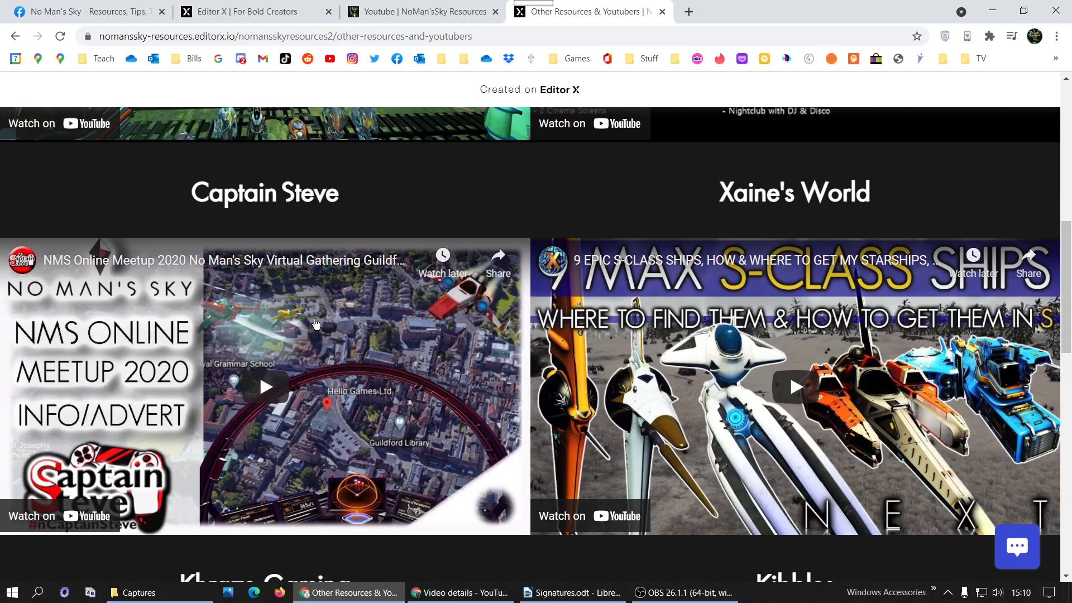
scroll(469, 303, "down", 11)
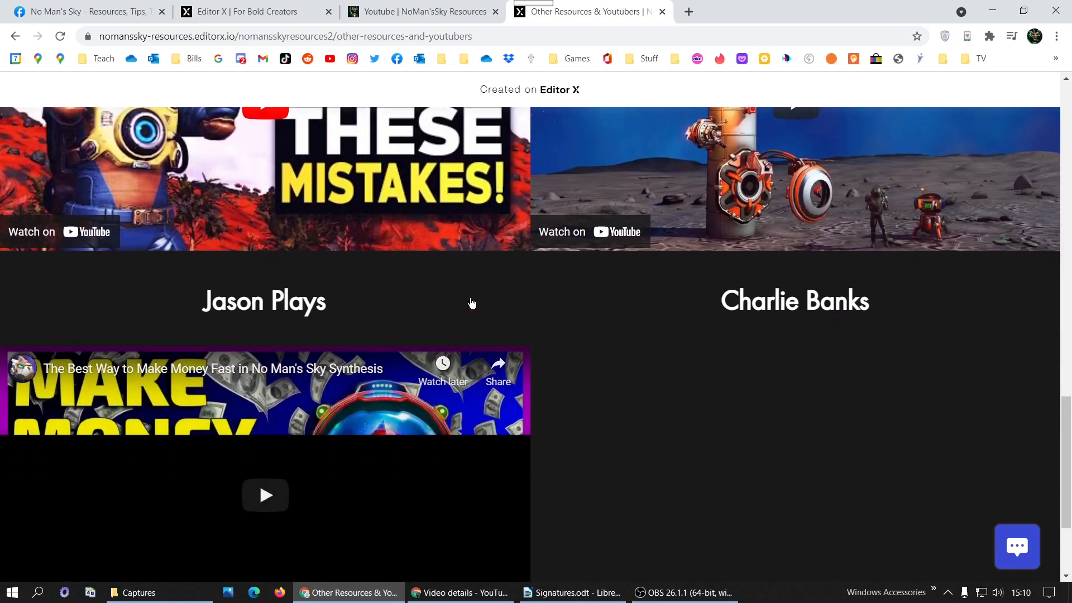
scroll(472, 298, "up", 20)
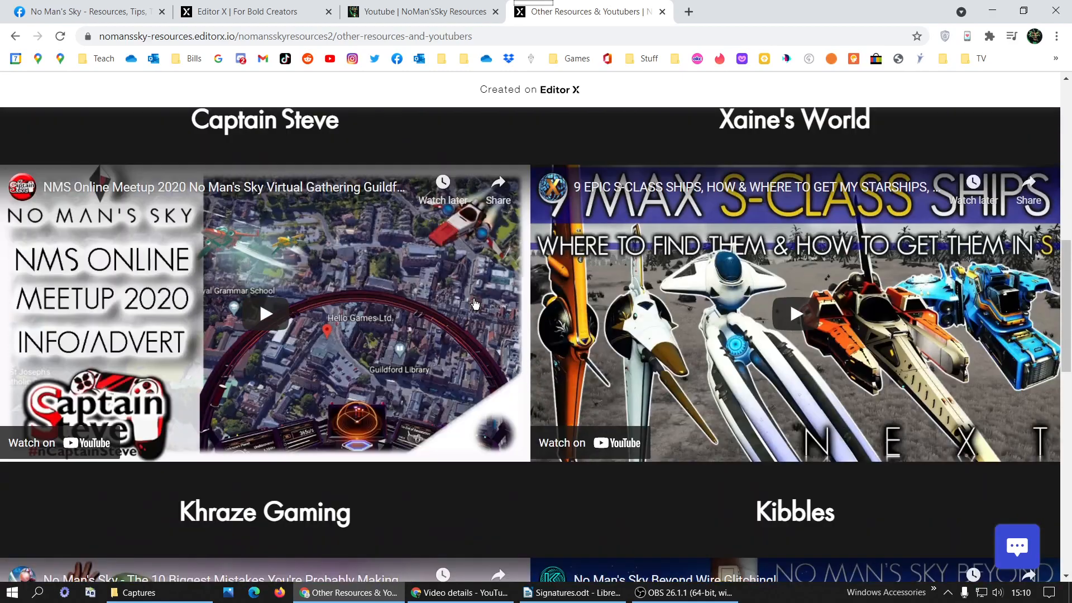
scroll(473, 301, "down", 9)
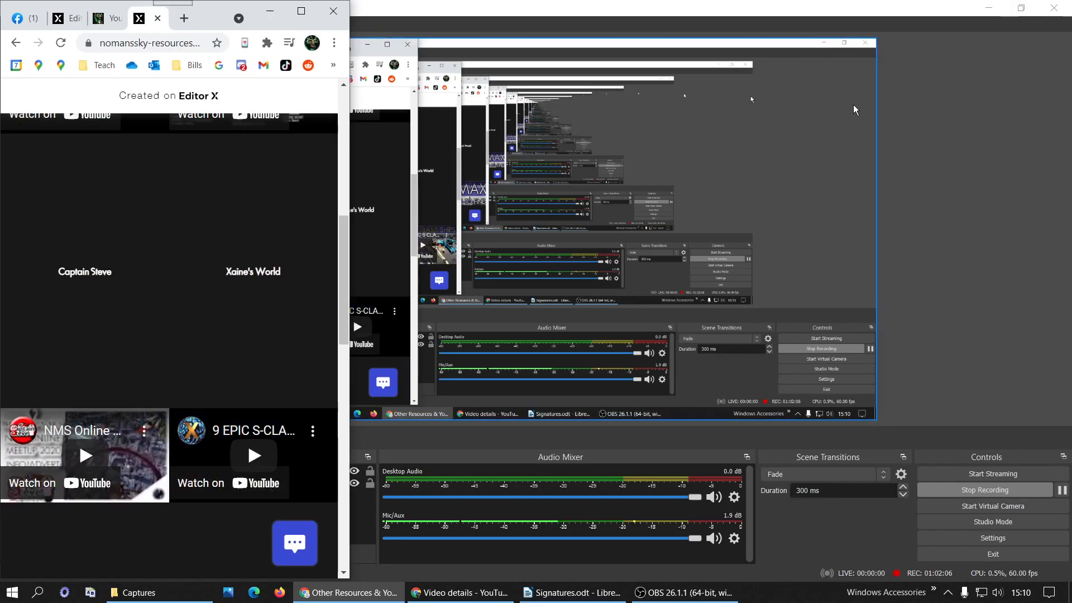
Clear the background windows behind the narrowed browser and check the top of the Other Resources & Youtubers page at phone-like width.
left_click(1023, 11)
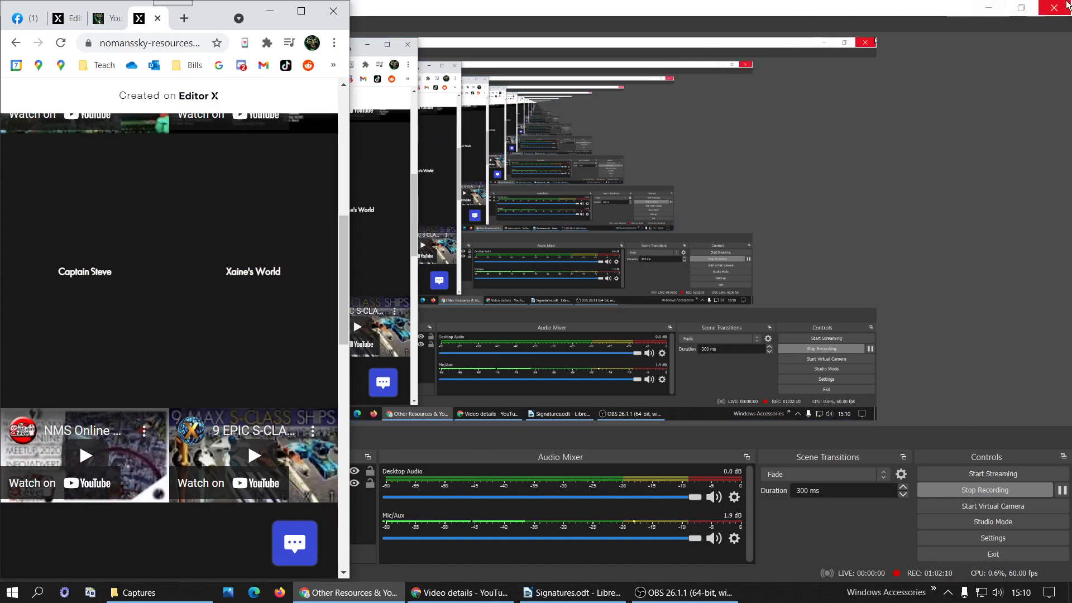
left_click(988, 7)
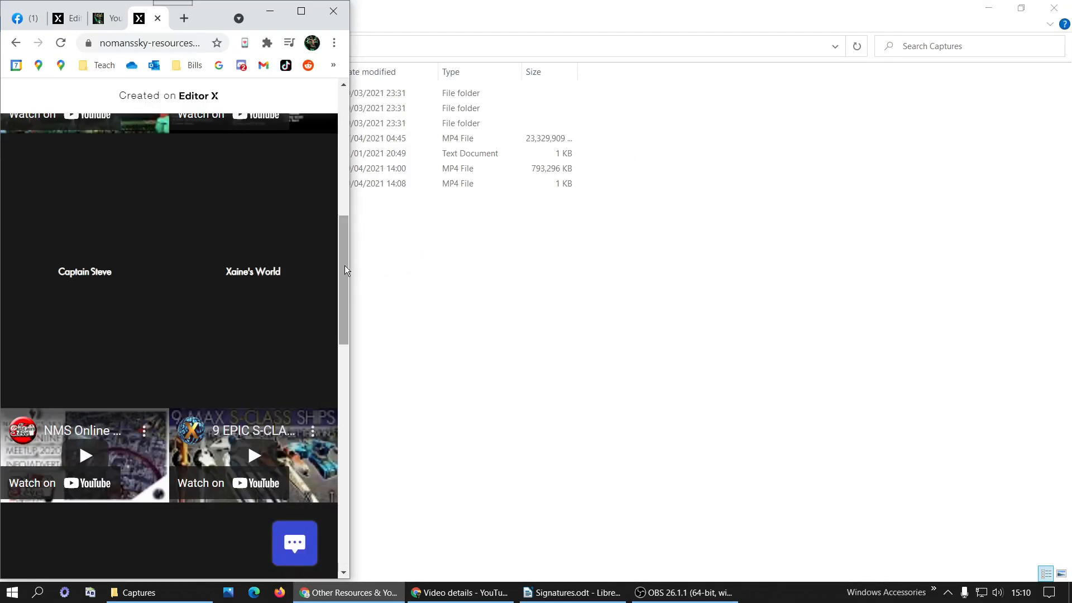
left_click_drag(344, 262, 307, 29)
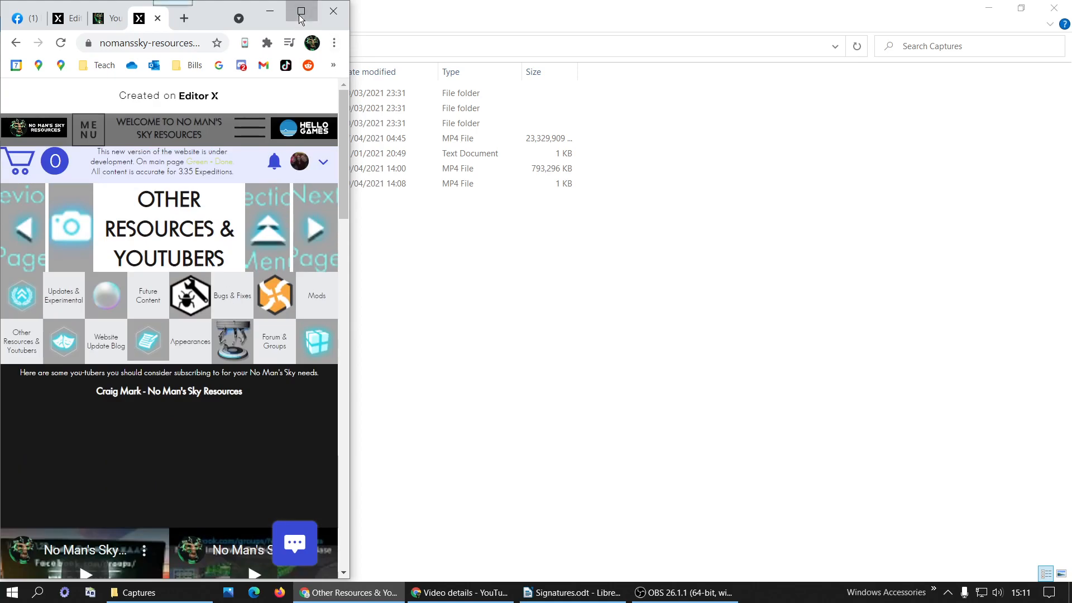
Widen the browser window to full width to check how the live Other Resources & Youtubers page's videos rescale.
left_click_drag(352, 241, 606, 257)
scroll(553, 290, "down", 3)
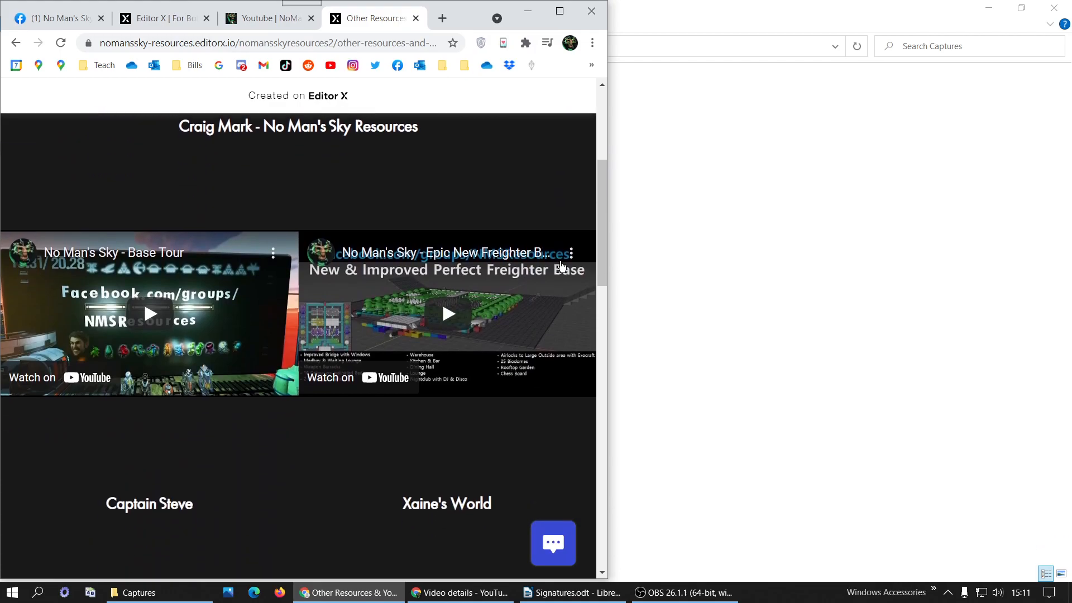
left_click_drag(607, 311, 1069, 335)
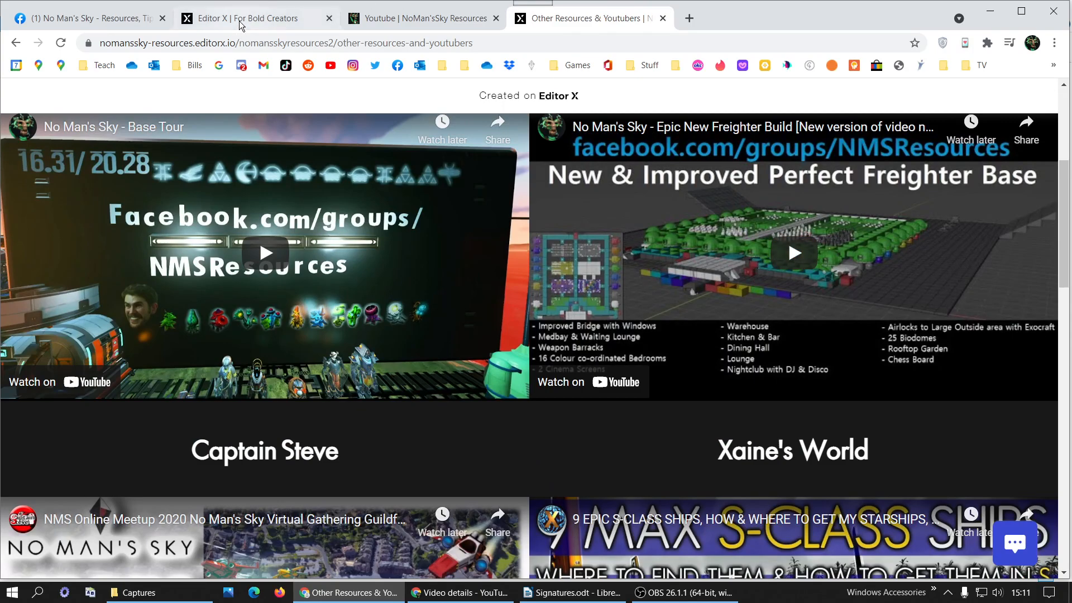
Switch to the Editor X tab and open the video section's 2x8 grid for editing.
left_click(241, 19)
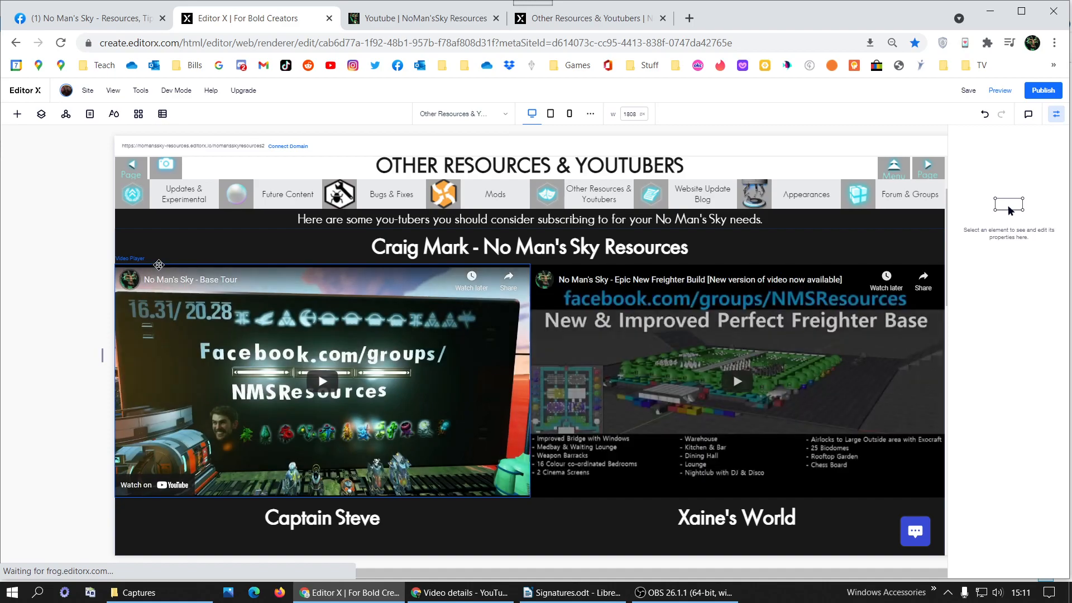
left_click(155, 263)
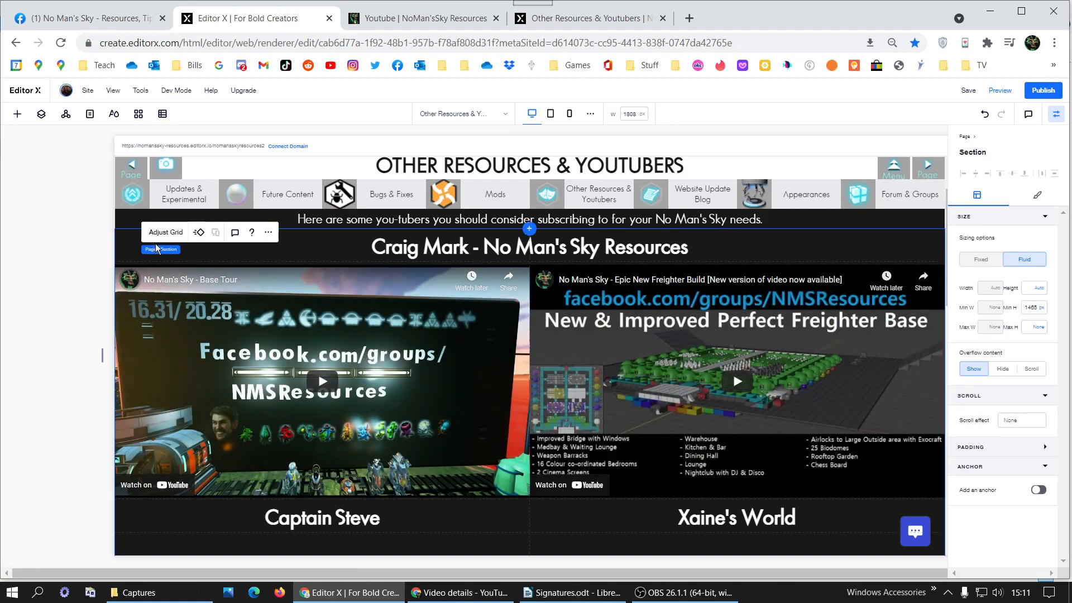
left_click(171, 232)
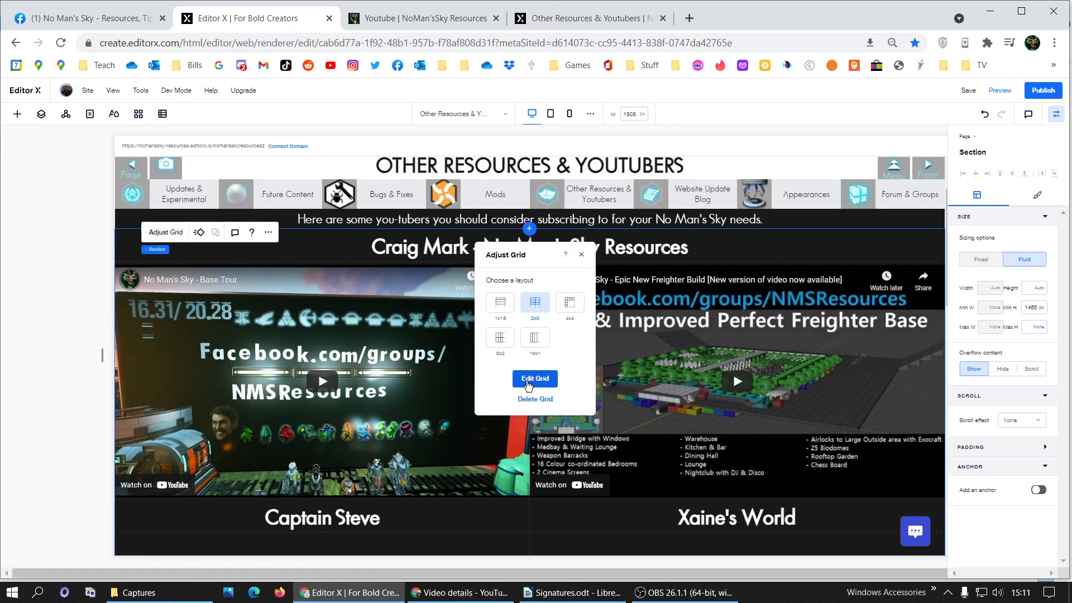
left_click(527, 380)
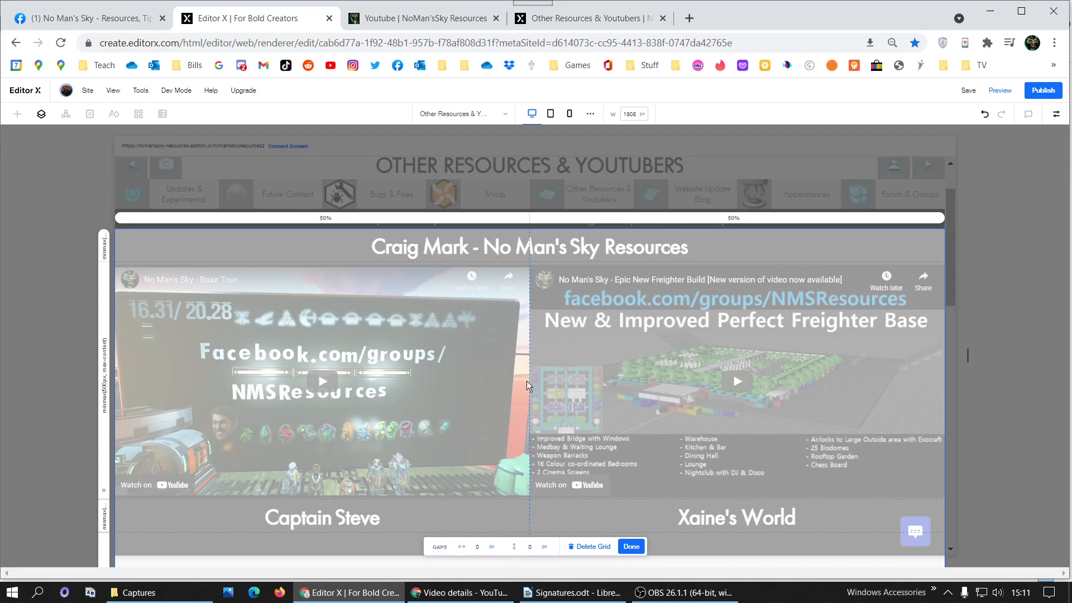
Set the minimum height of the first video row, the one with the Base Tour video, to Auto.
left_click(103, 246)
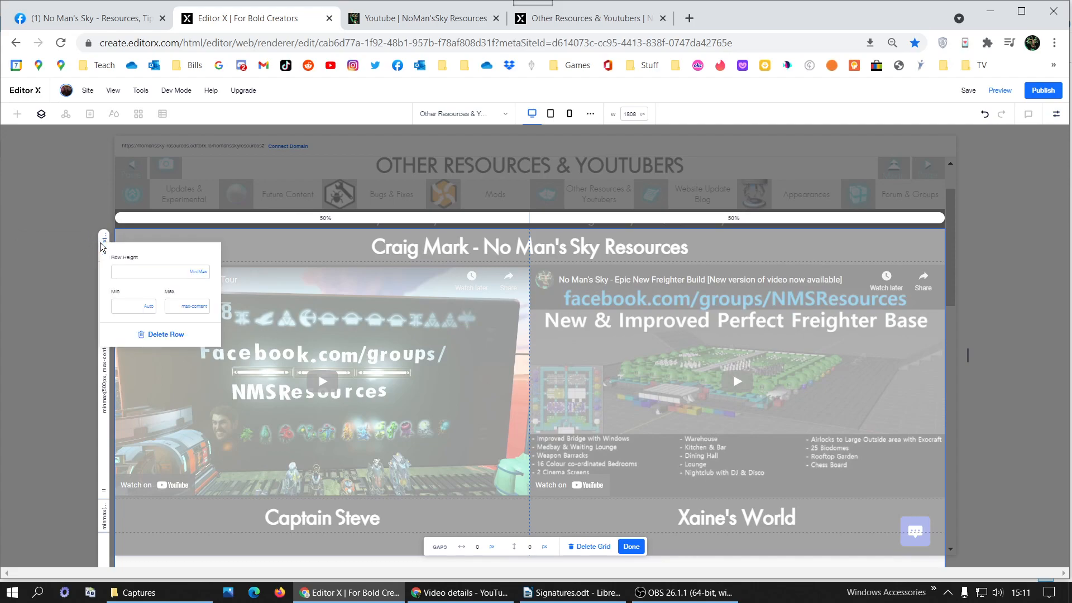
left_click(105, 382)
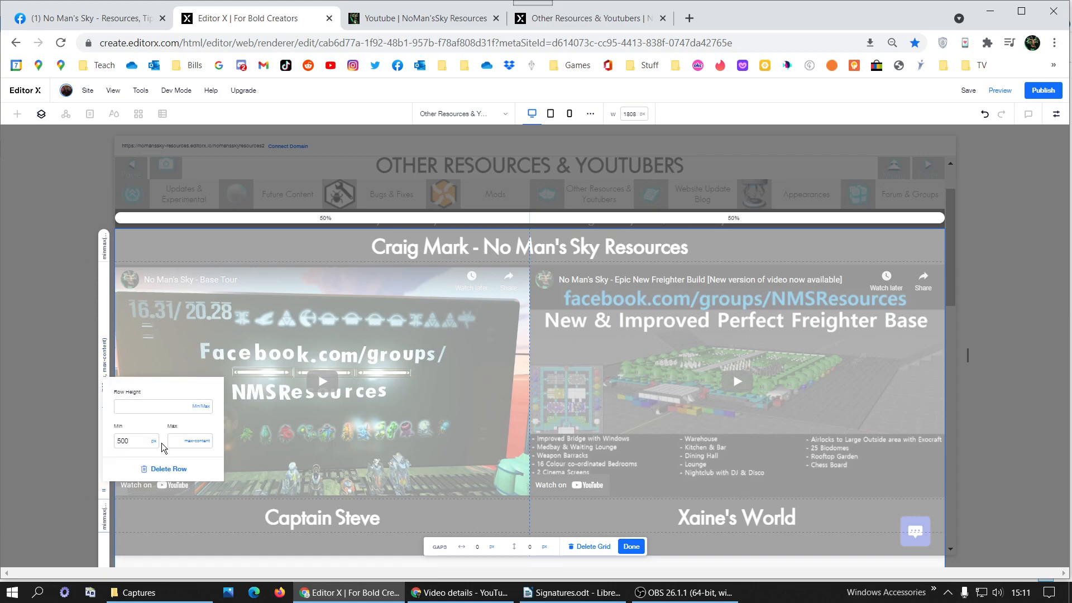
left_click(154, 441)
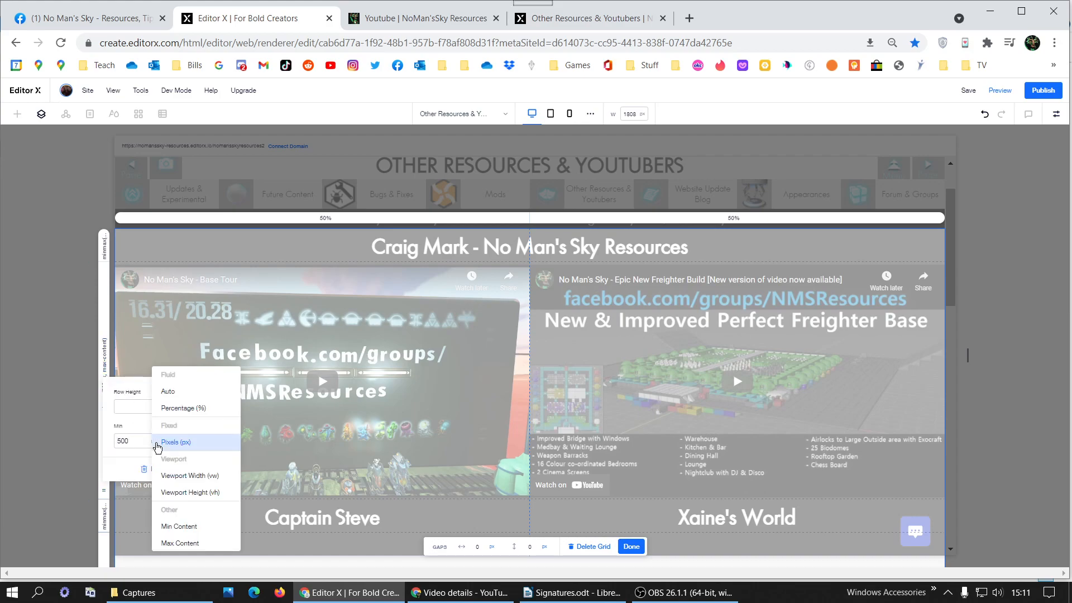
left_click(186, 397)
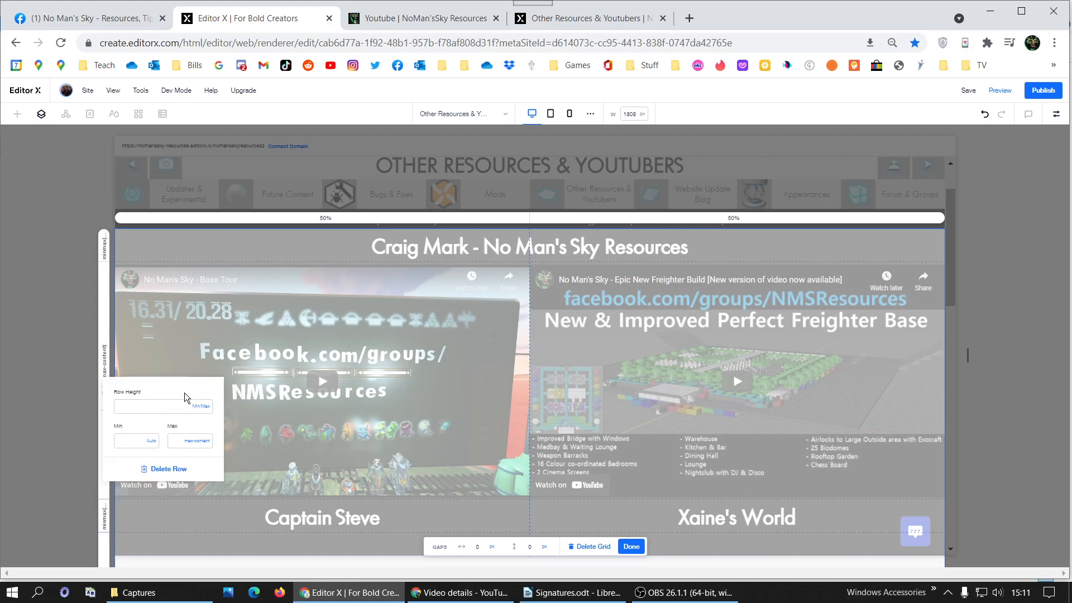
left_click(109, 549)
Set the minimum height of the video row below Captain Steve and Xaine's World to Auto.
scroll(108, 525, "down", 4)
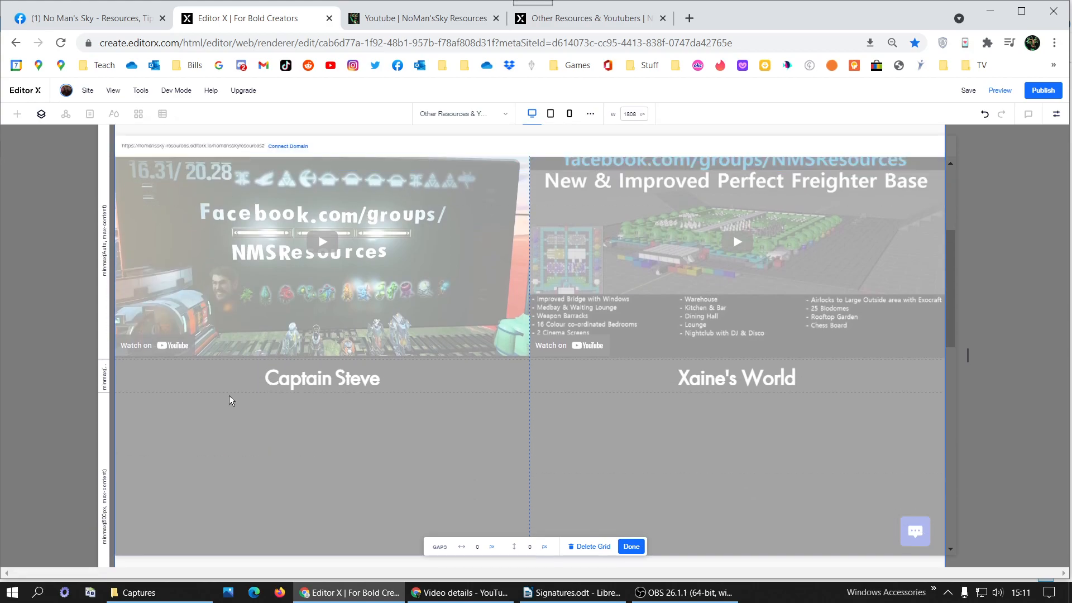
left_click(105, 441)
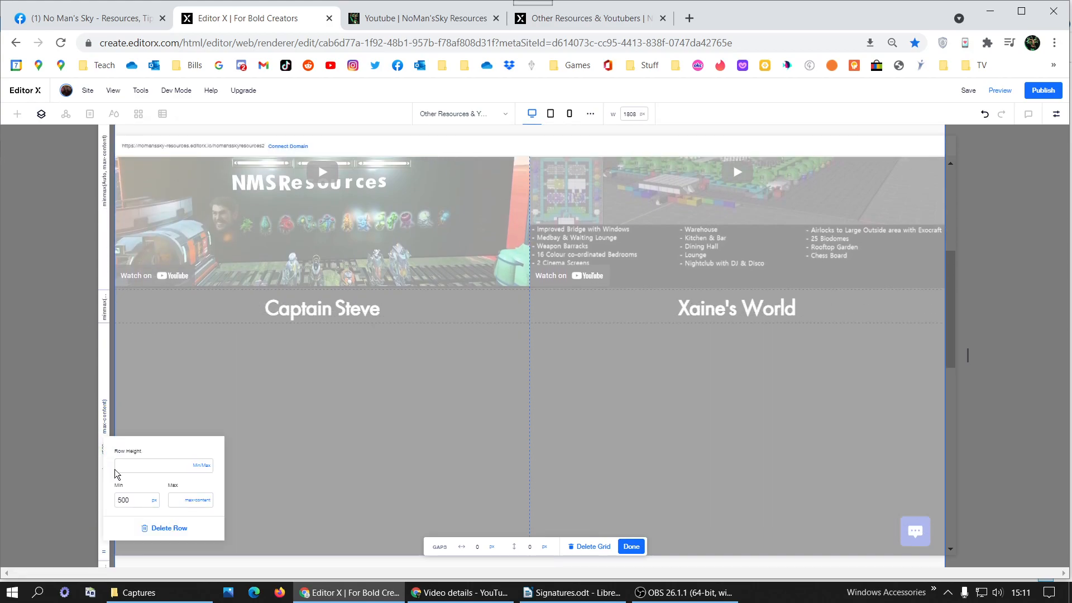
left_click(154, 501)
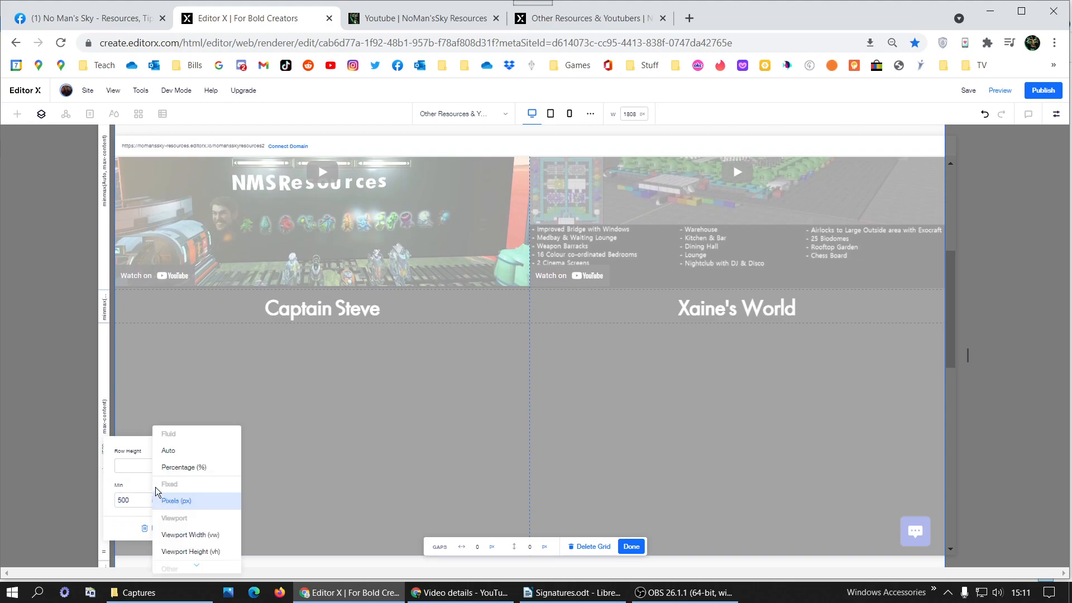
left_click(166, 455)
left_click(159, 400)
Set the minimum height of the video row below Khraze Gaming and Kibbles to Auto.
scroll(159, 400, "down", 5)
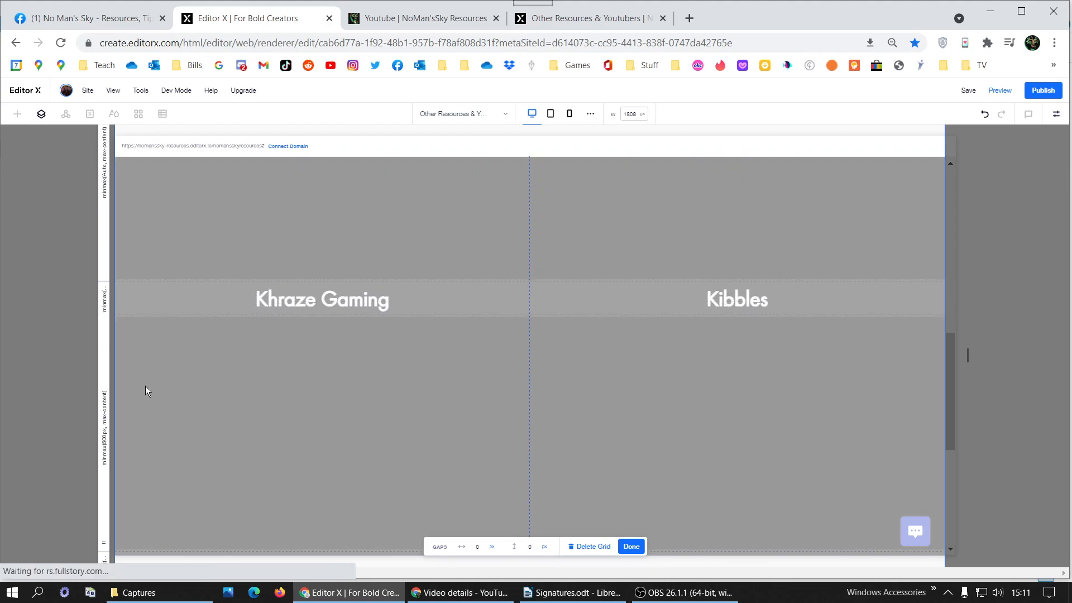
left_click(106, 395)
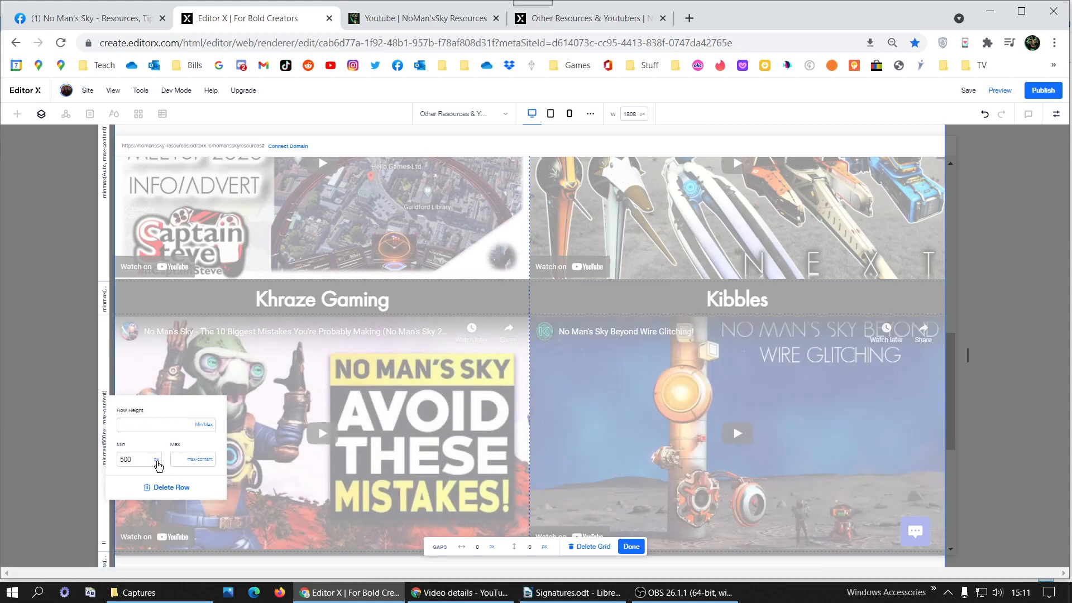
left_click(157, 460)
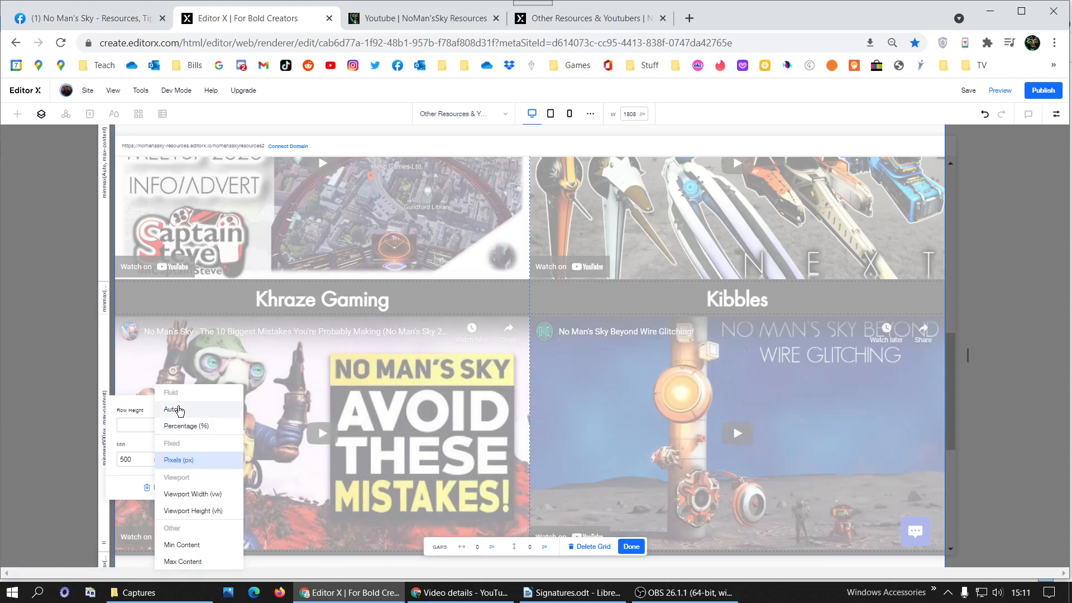
left_click(171, 412)
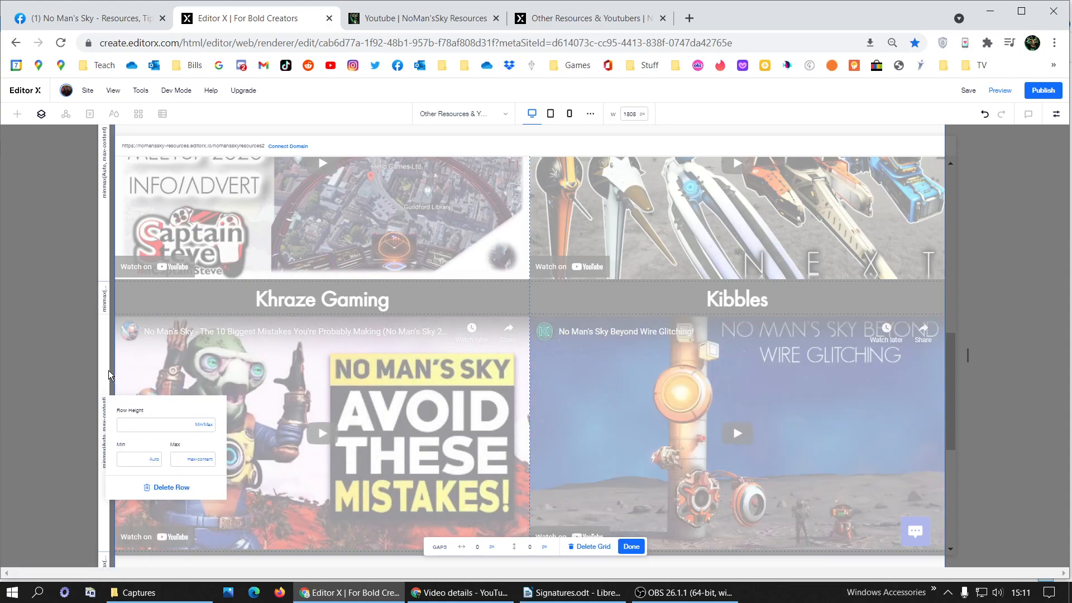
left_click(110, 375)
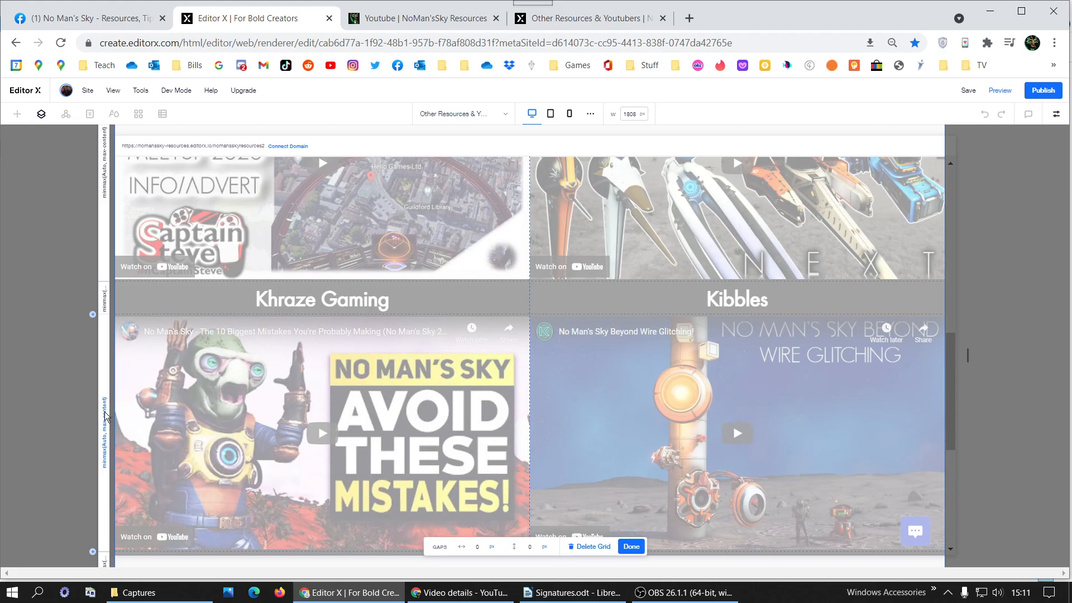
Set the minimum height of the last video row, above the footer, to Auto and finish editing the grid.
scroll(118, 447, "down", 5)
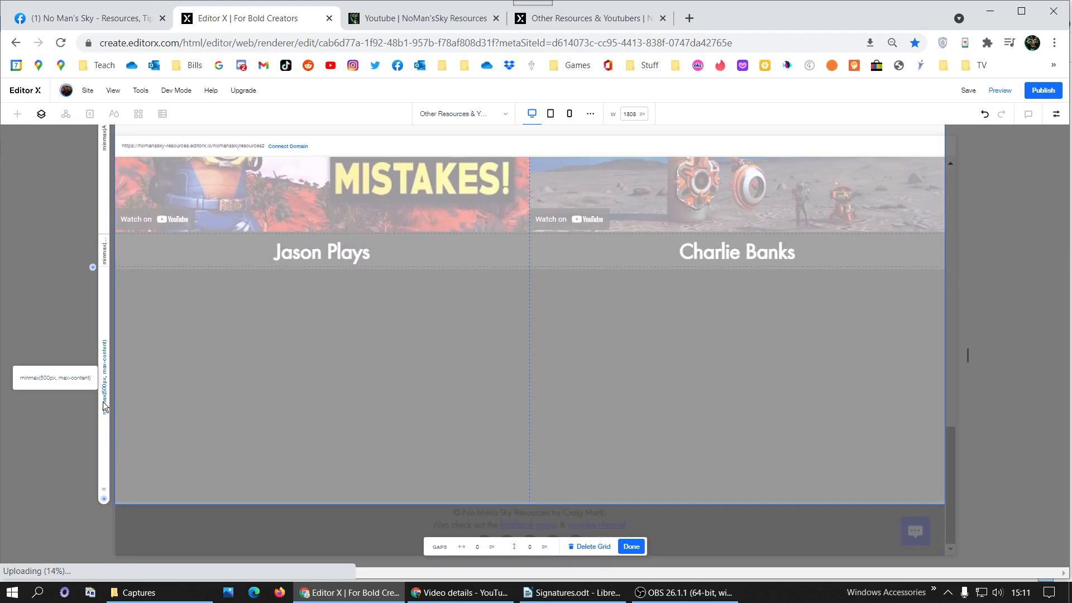
left_click(105, 379)
left_click(153, 465)
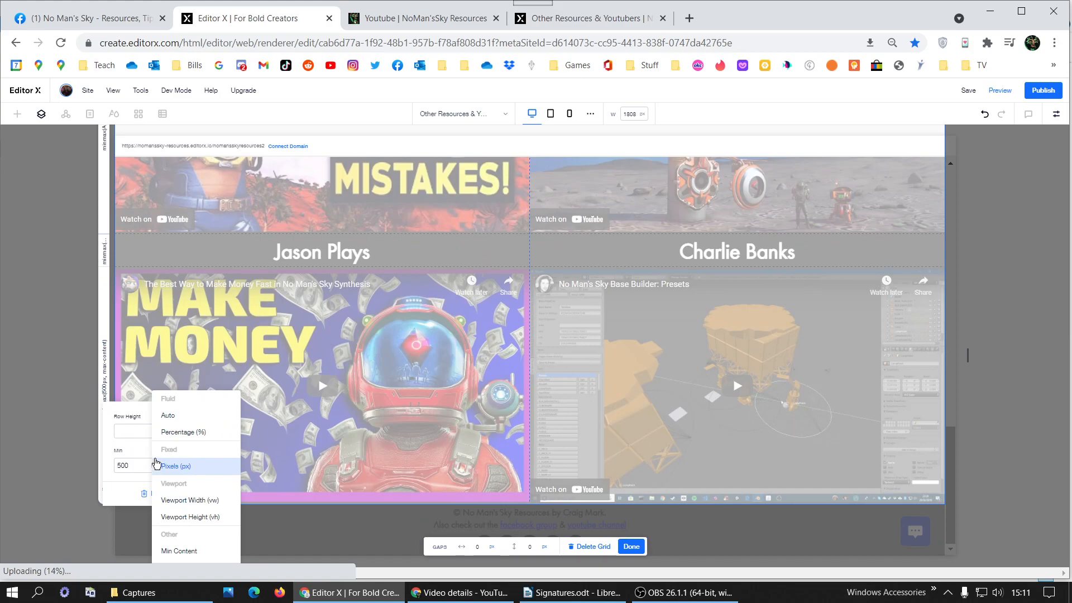
left_click(168, 415)
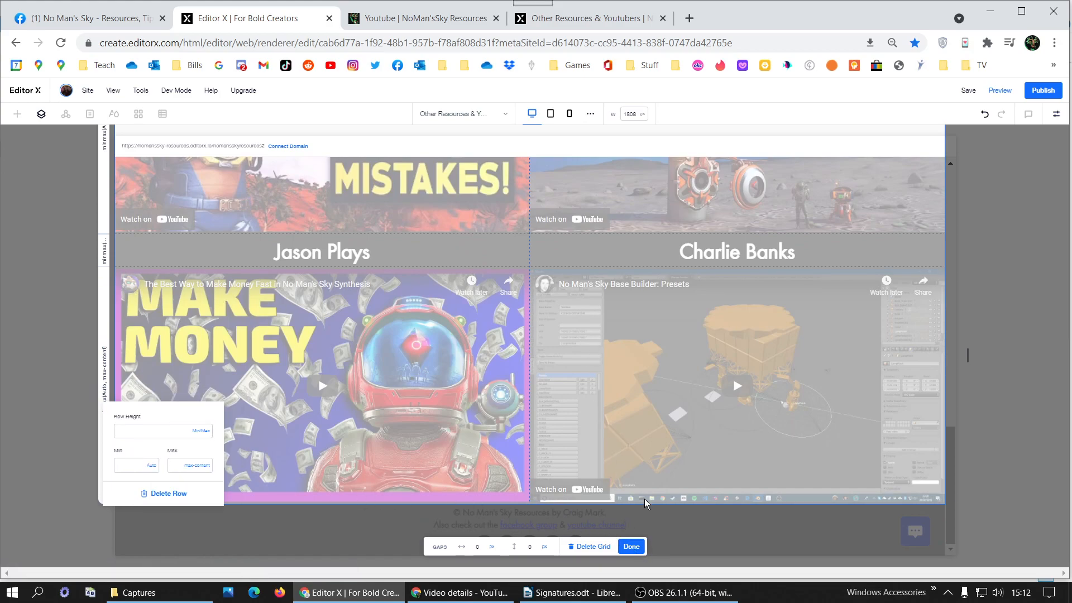
left_click(634, 549)
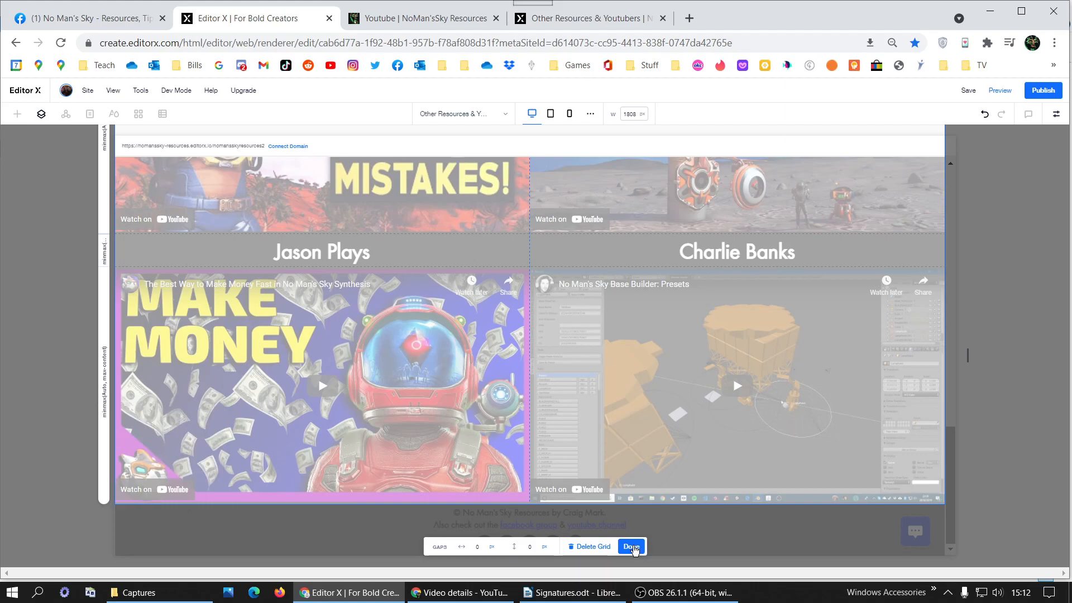
left_click(635, 547)
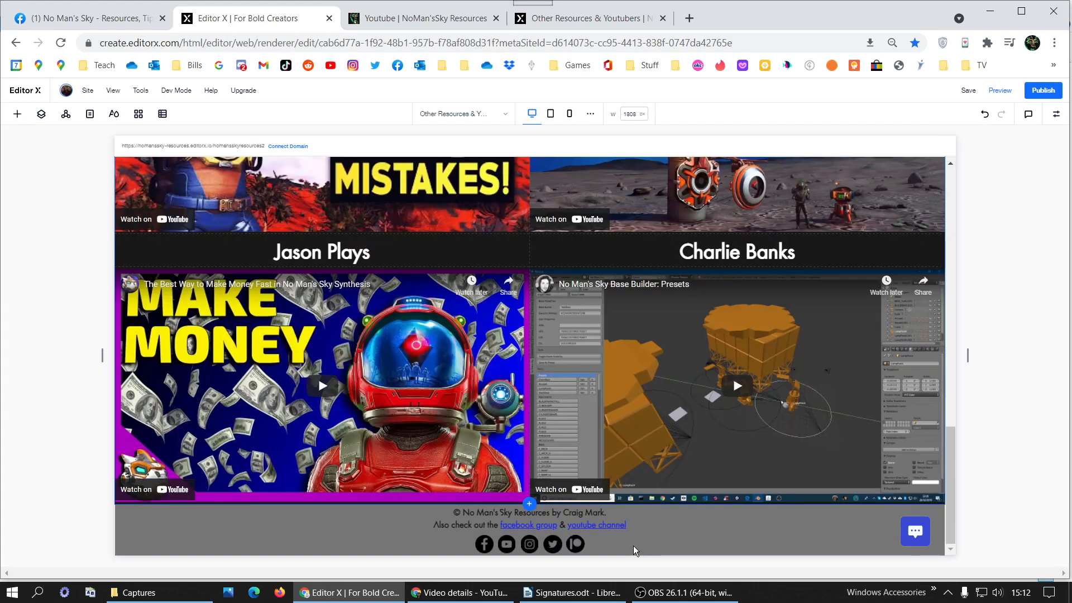
Set the minimum height of the whole video section to None.
scroll(642, 384, "down", 5)
scroll(642, 384, "up", 10)
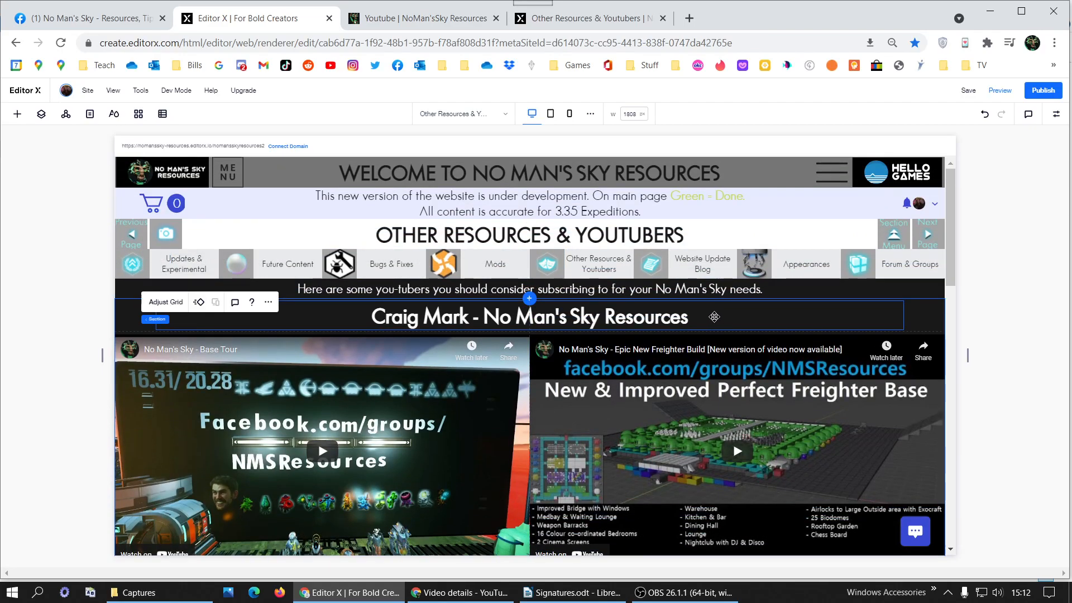
left_click(133, 316)
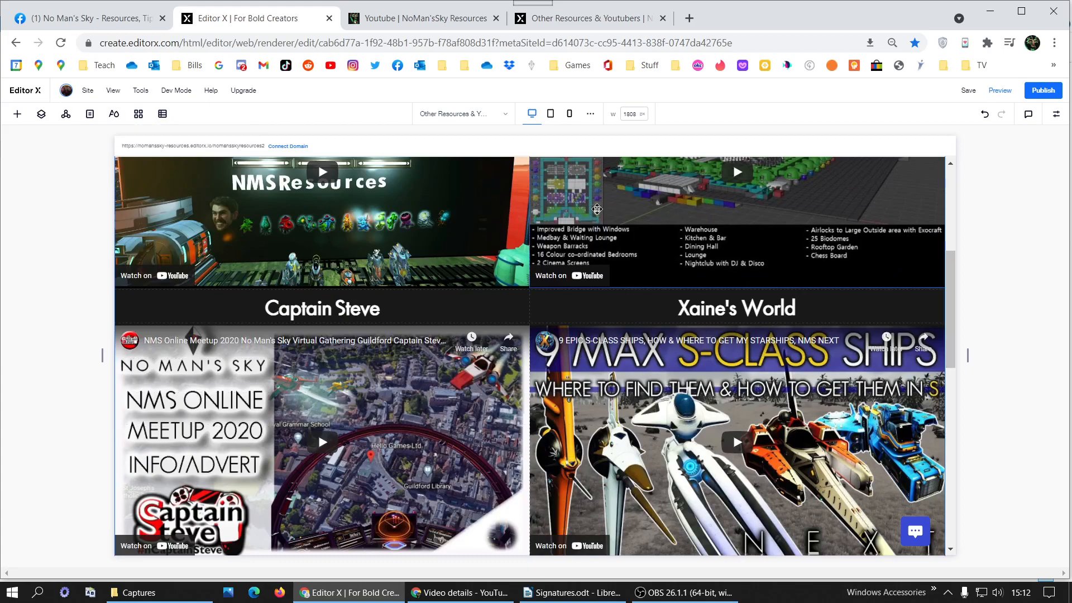
left_click(1056, 113)
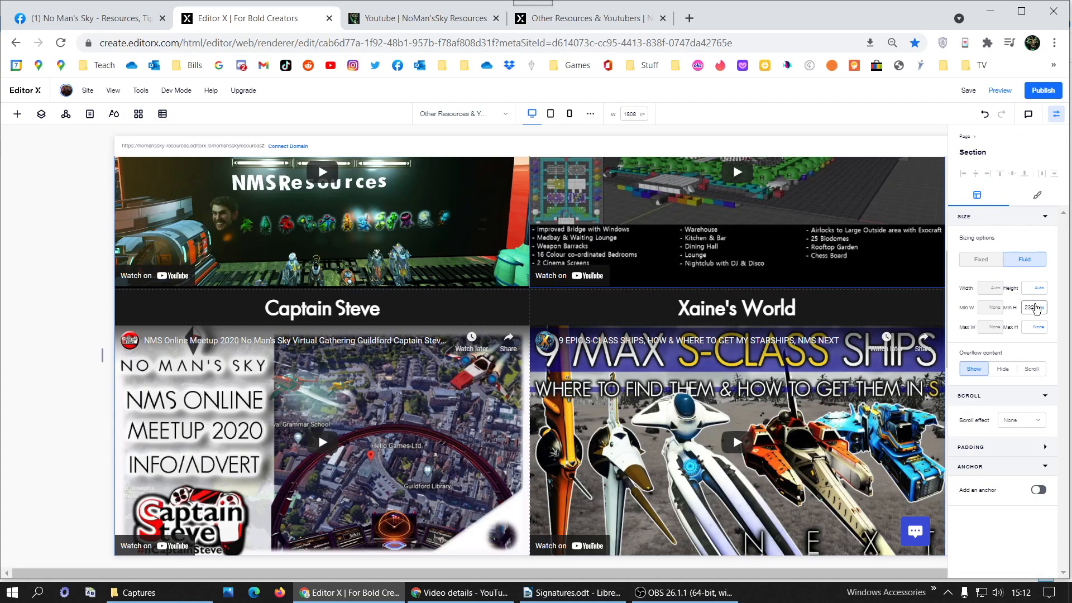
left_click(1043, 312)
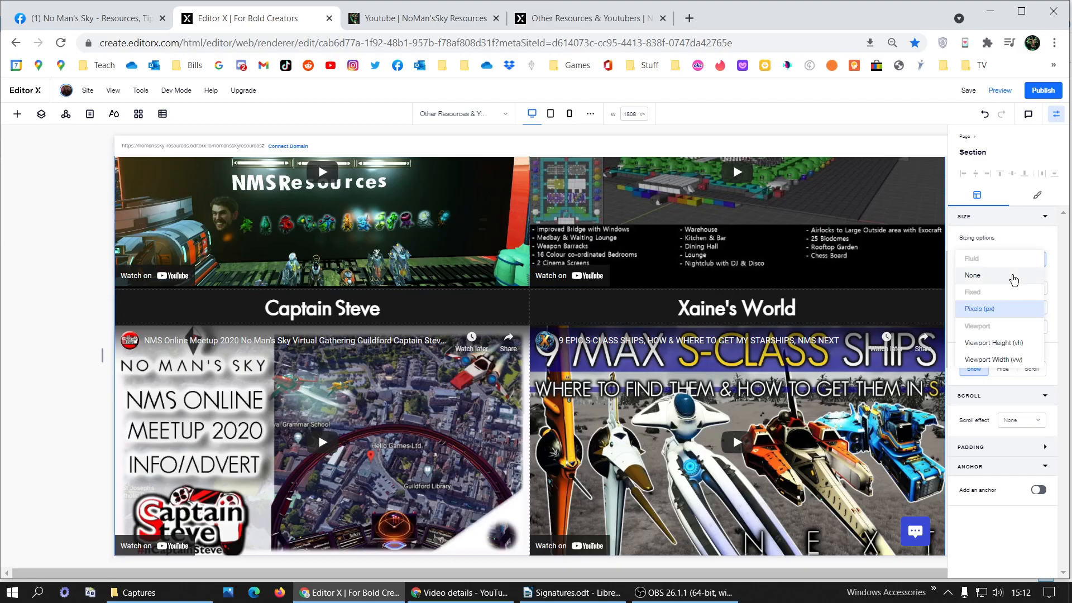
left_click(1014, 278)
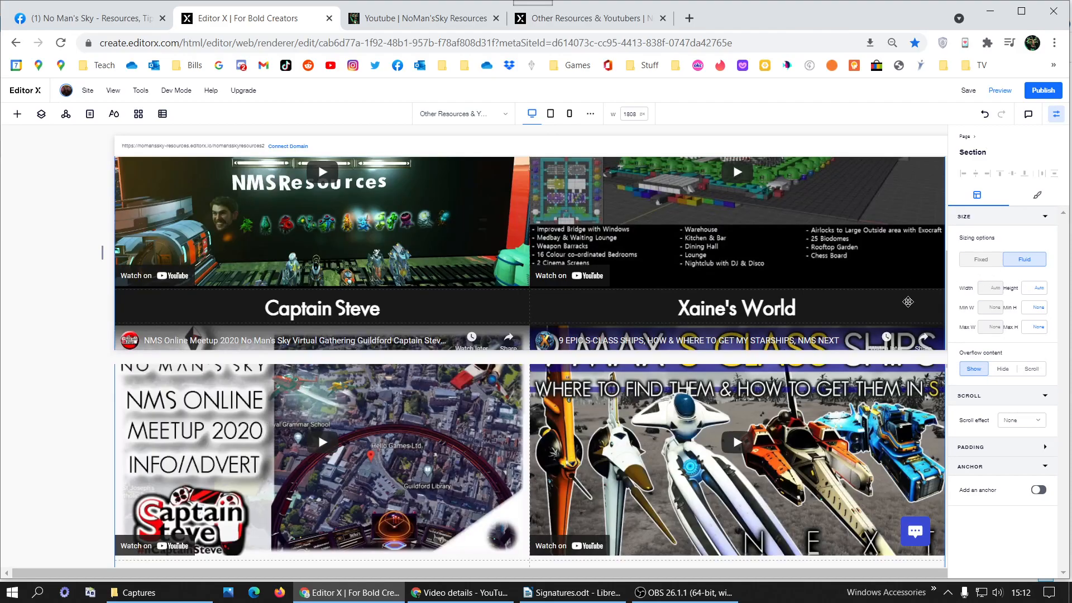
scroll(782, 373, "up", 1)
scroll(781, 373, "up", 4)
scroll(802, 348, "down", 14)
scroll(803, 348, "down", 2)
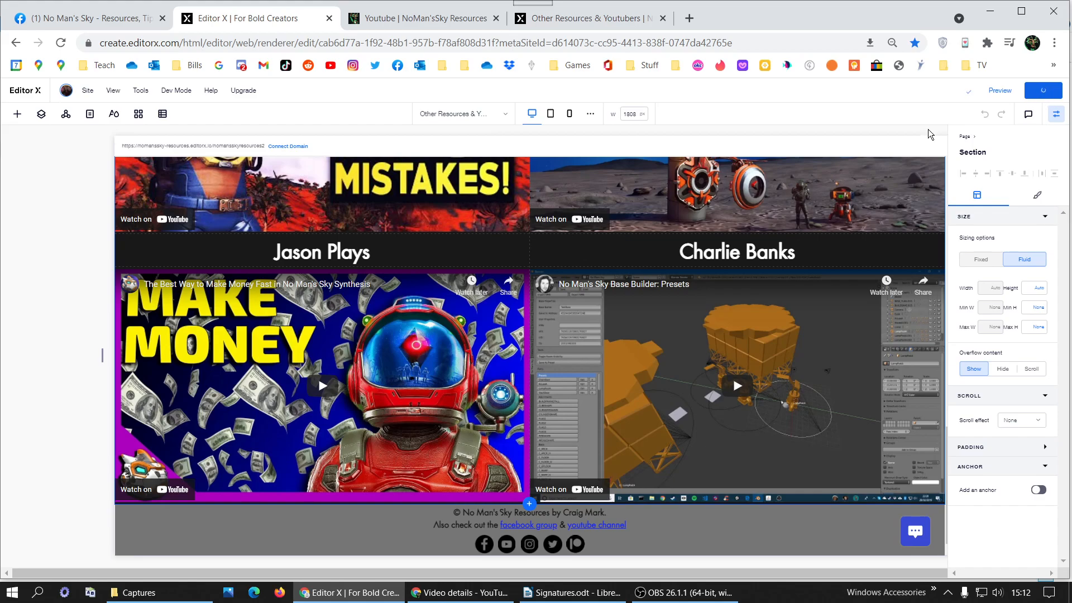
Show the Vertical Section site master on the Other Resources & Youtubers page.
scroll(308, 307, "up", 6)
scroll(309, 307, "up", 10)
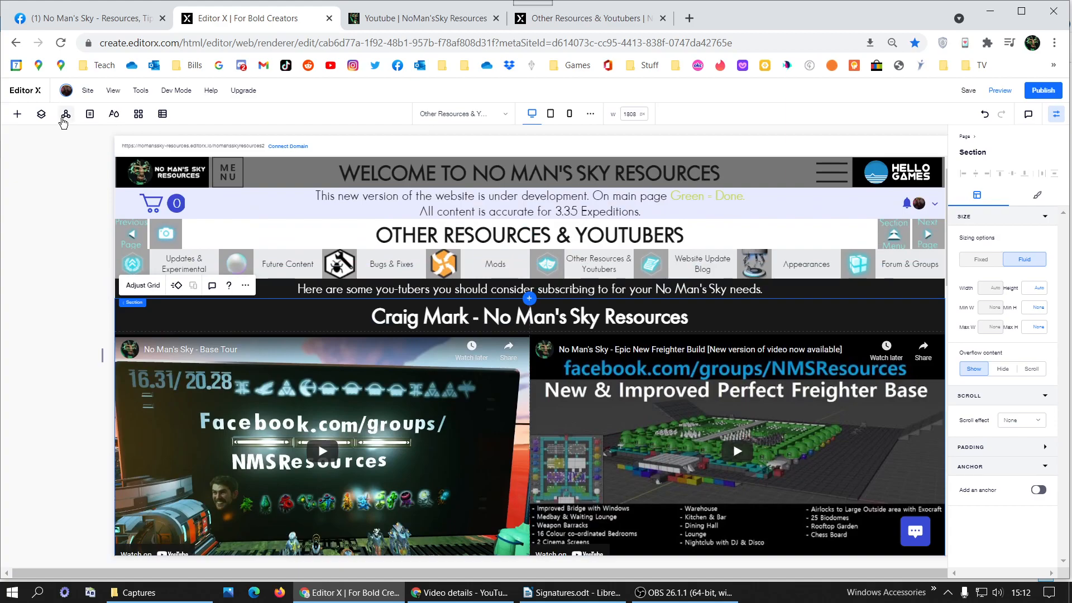
left_click(65, 116)
mouse_move(50, 386)
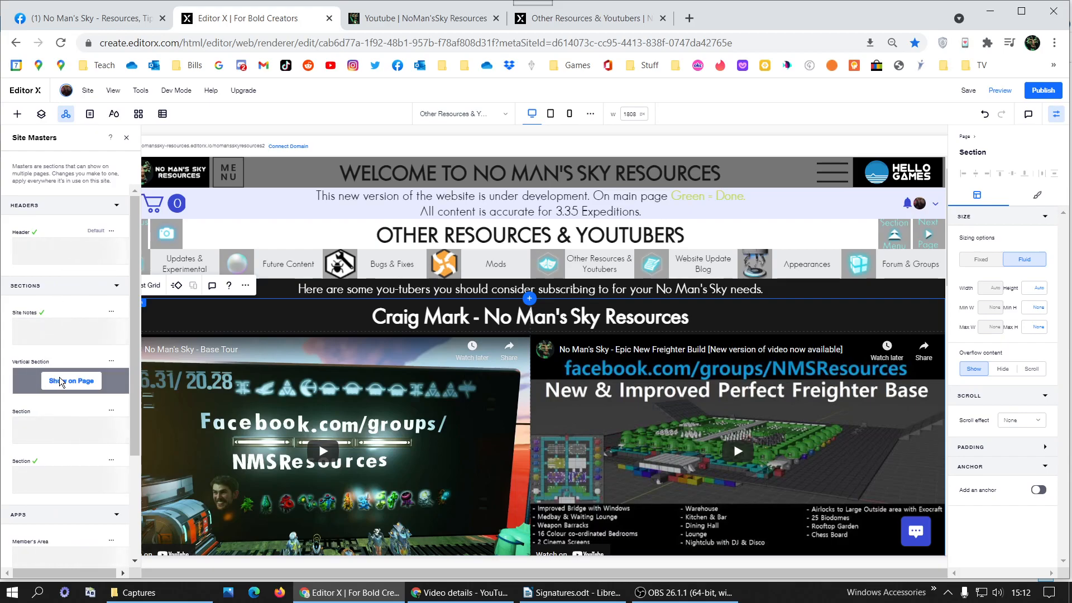
scroll(62, 380, "down", 1)
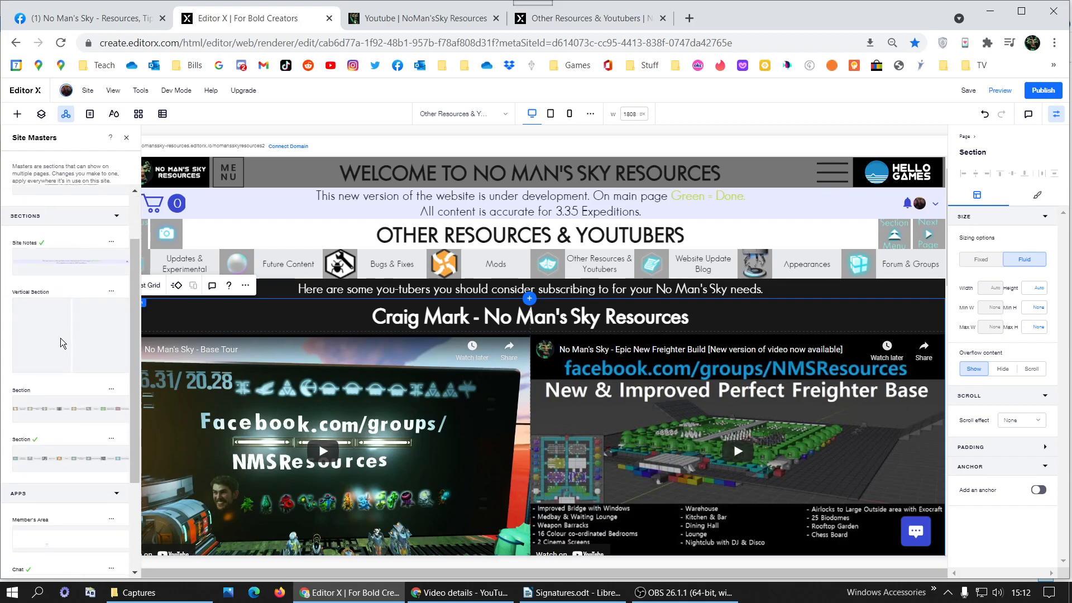
mouse_move(73, 338)
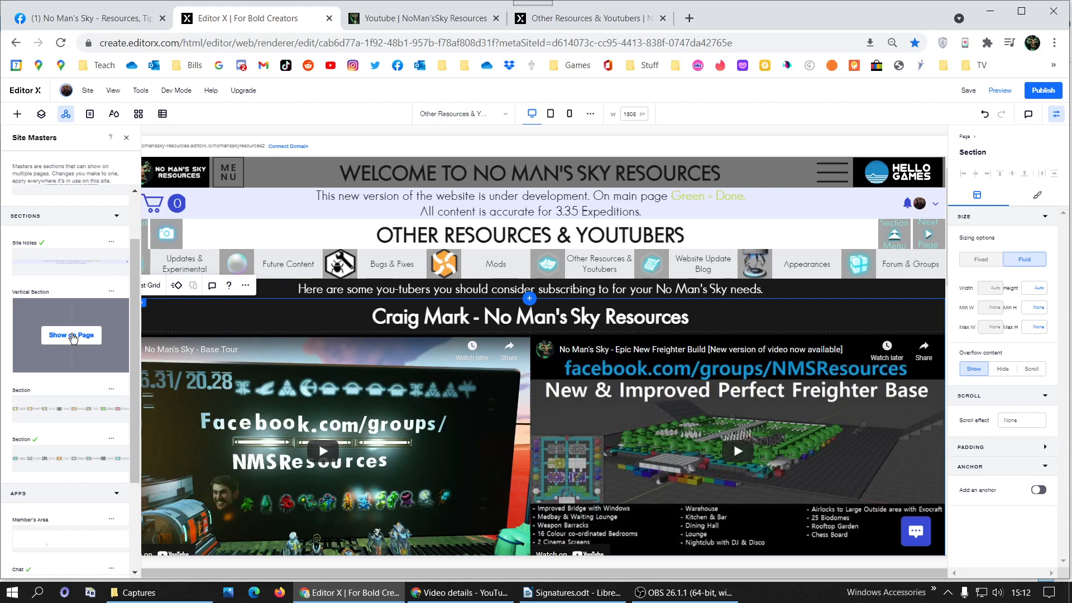
left_click(73, 336)
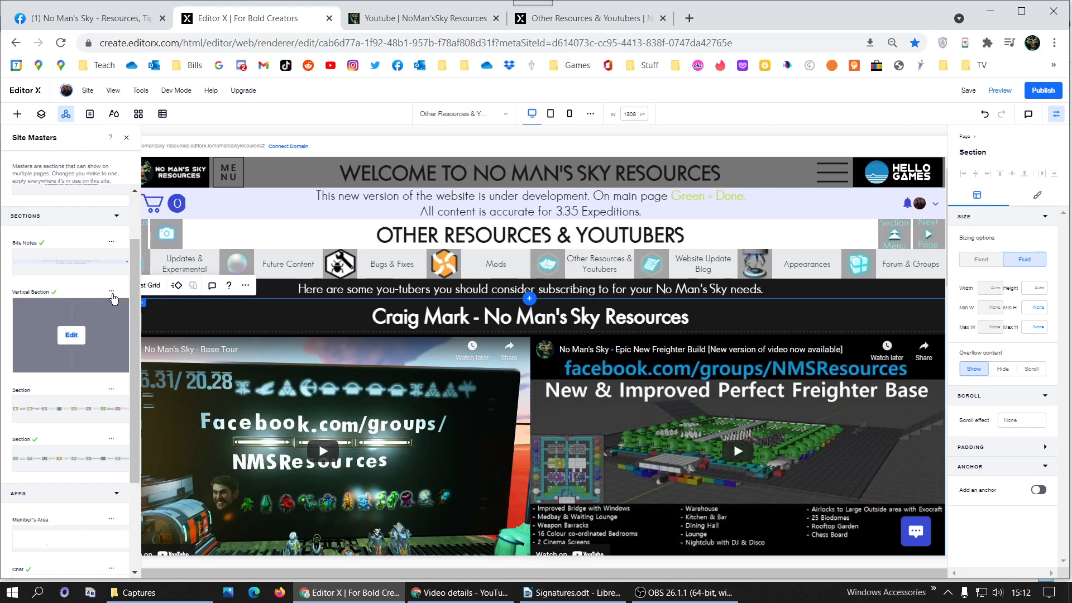
Check which pages the Vertical Section master is set to show on, and close the site masters list.
left_click(112, 293)
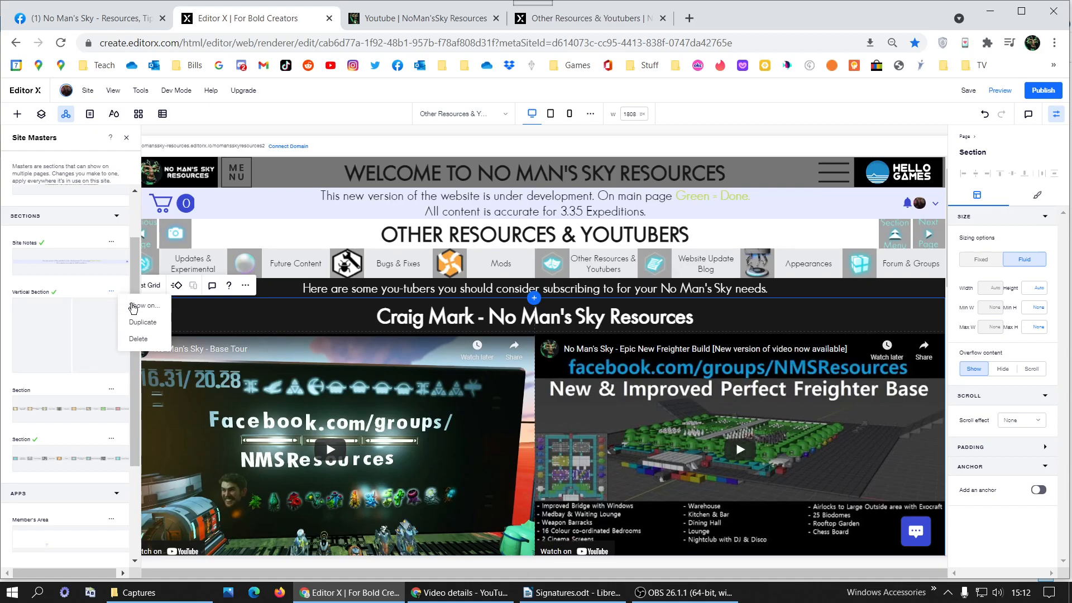
left_click(133, 306)
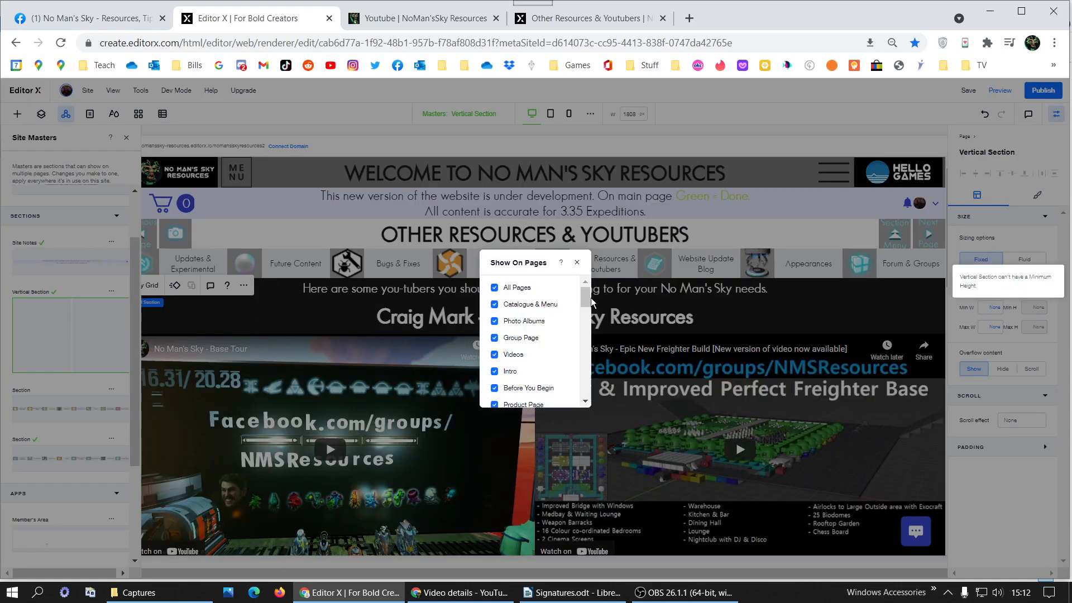
scroll(561, 329, "down", 10)
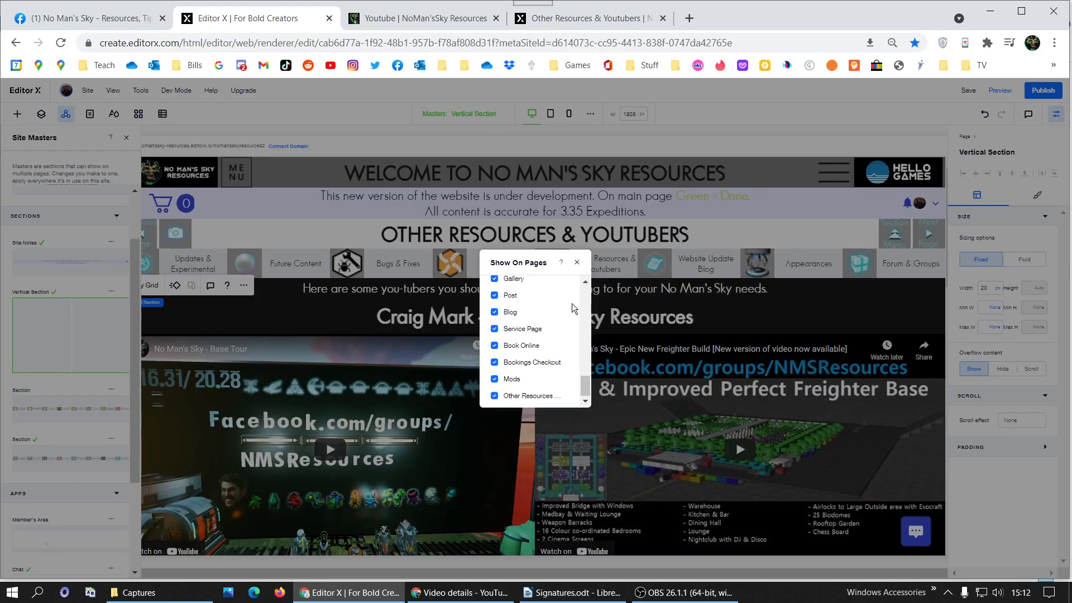
left_click(577, 262)
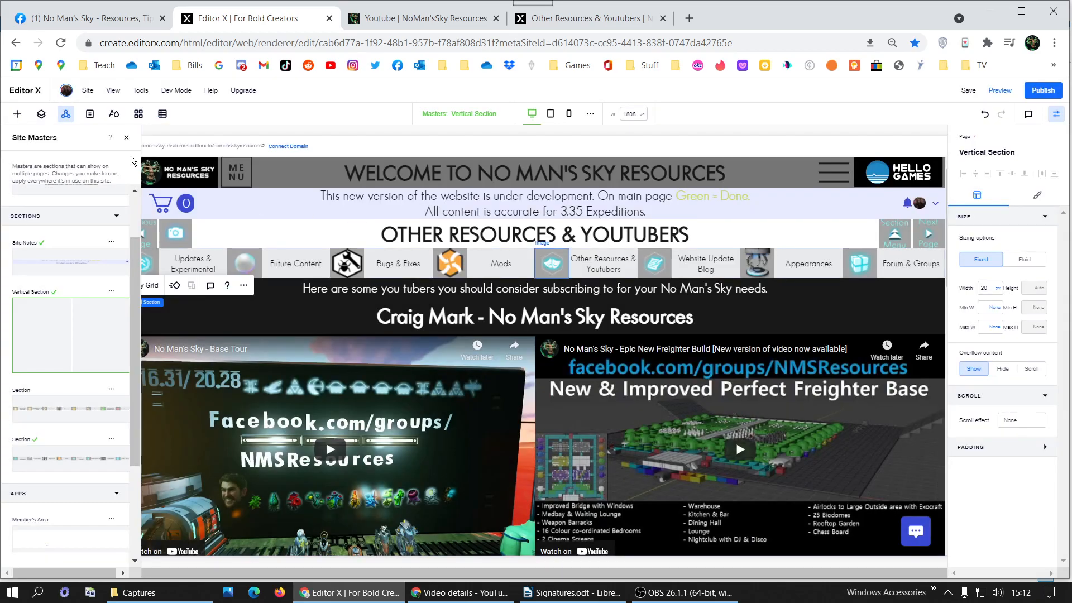
left_click(129, 139)
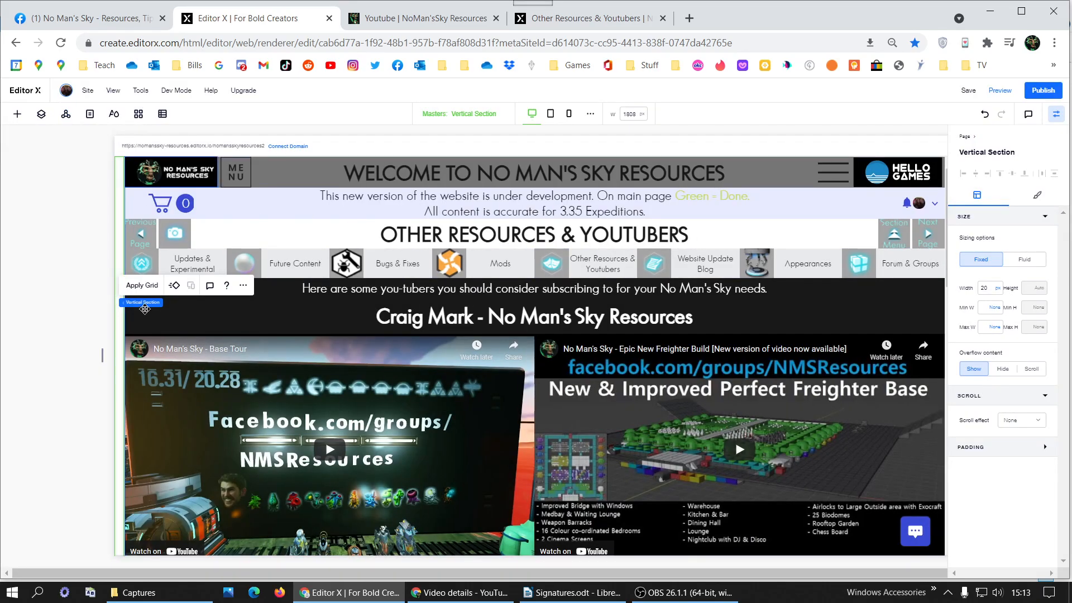
scroll(373, 353, "down", 1)
scroll(373, 353, "up", 1)
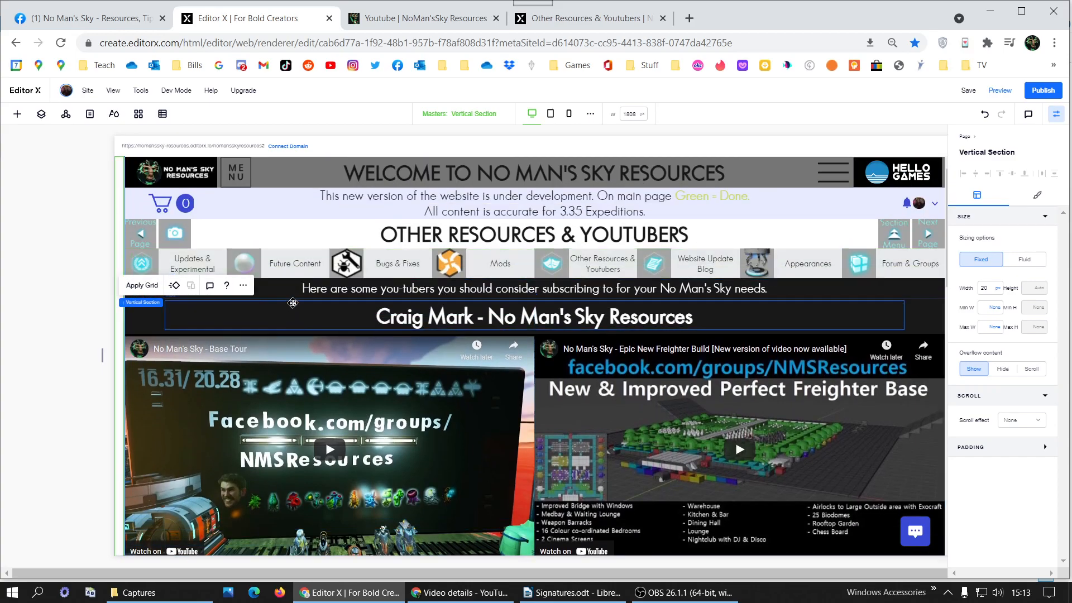
Add anchors to the Other Resources & Youtubers title and to the Base Tour and Epic New Freighter Build video players.
right_click(307, 233)
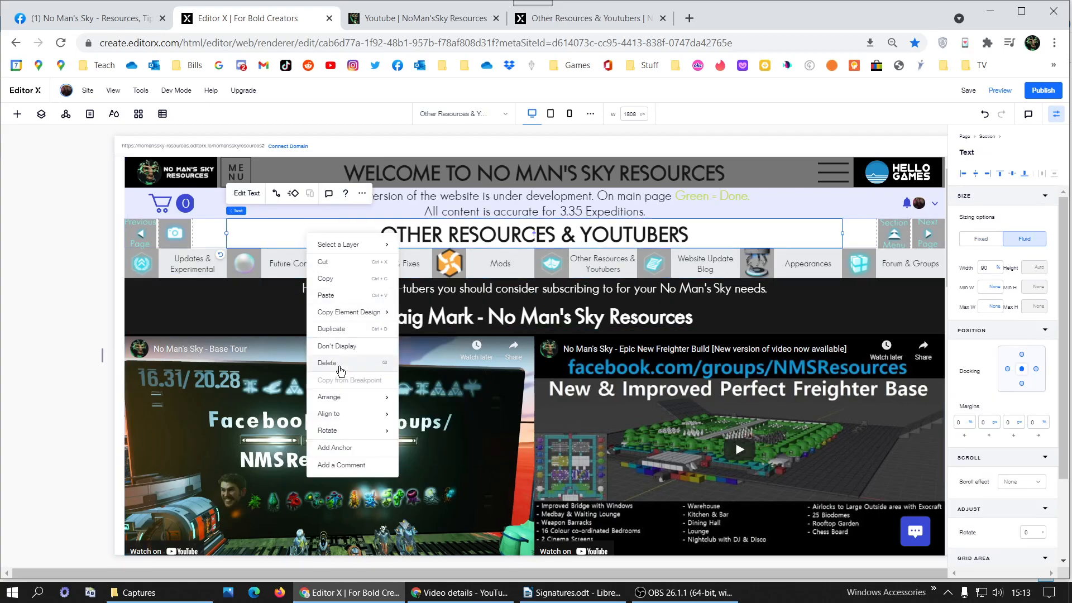
left_click(340, 448)
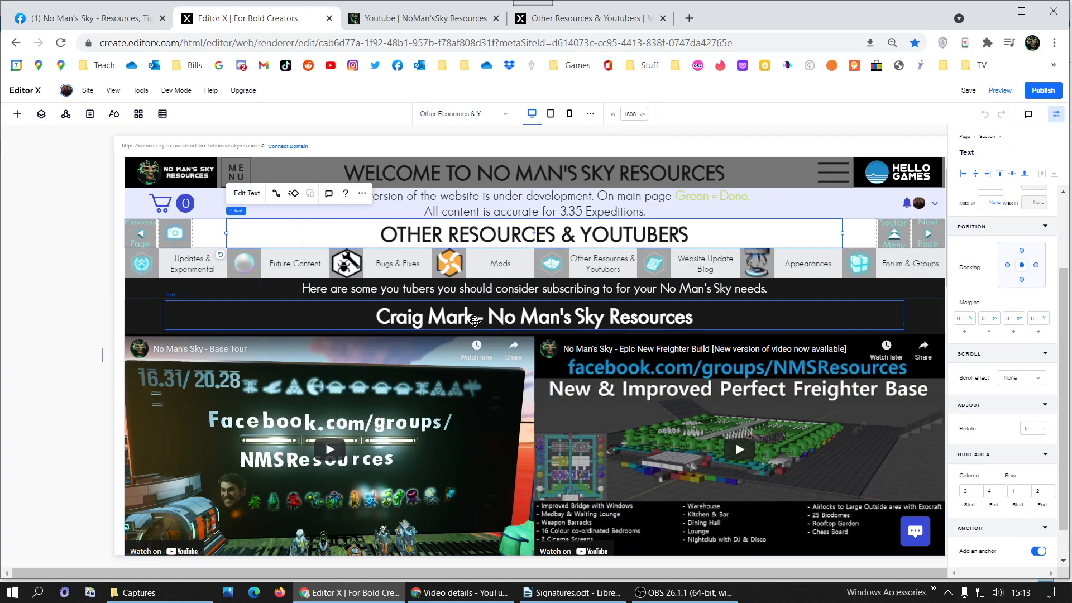
right_click(366, 395)
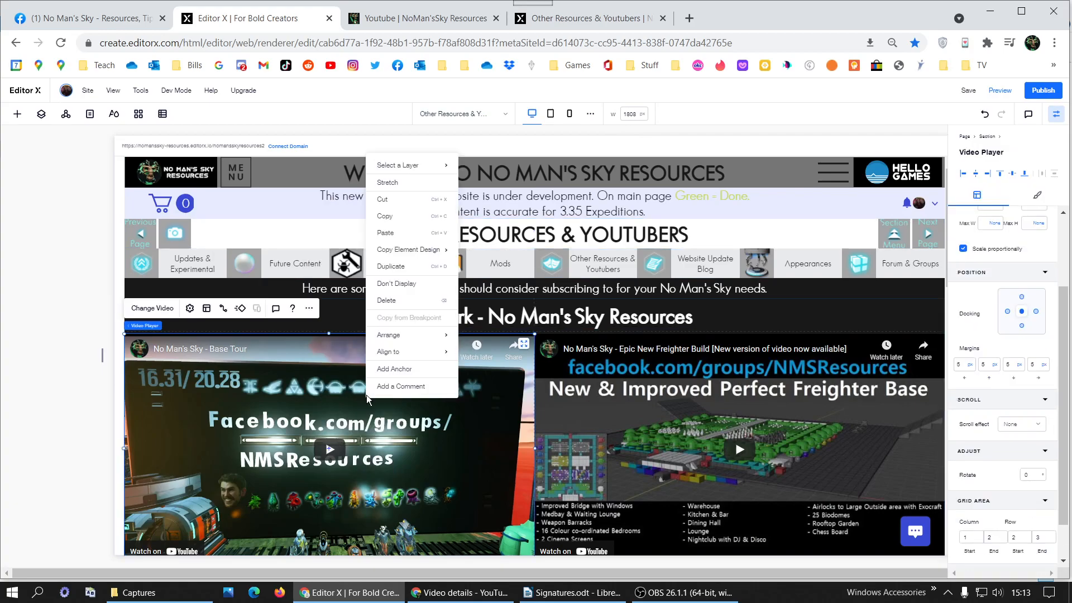
left_click(395, 369)
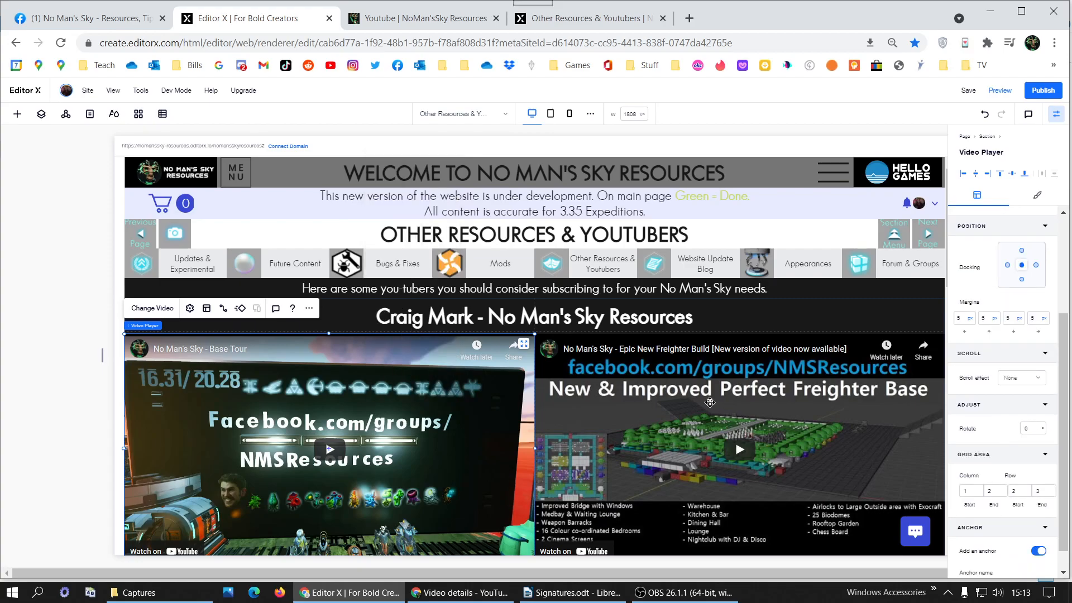
right_click(710, 402)
mouse_move(752, 346)
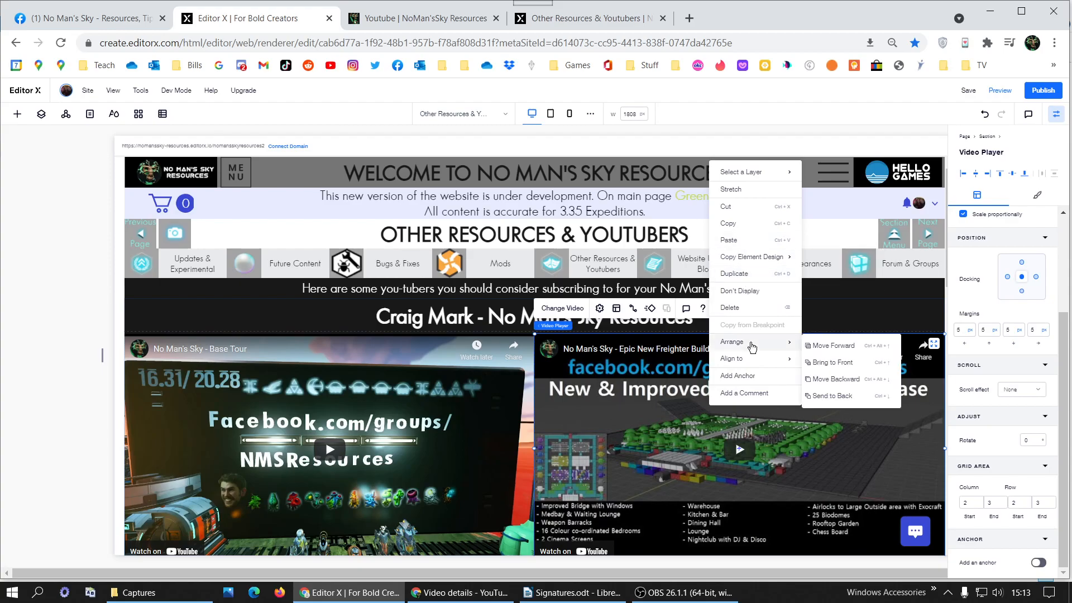
left_click(737, 376)
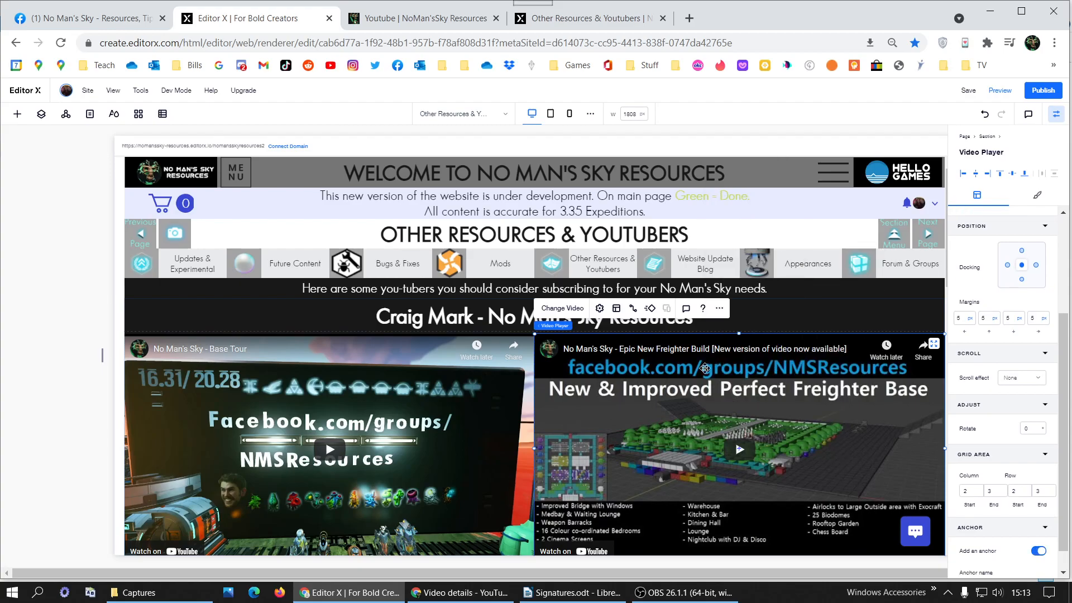
Add anchors to the Captain Steve and Xaine's World headings.
scroll(454, 365, "down", 10)
scroll(406, 244, "up", 3)
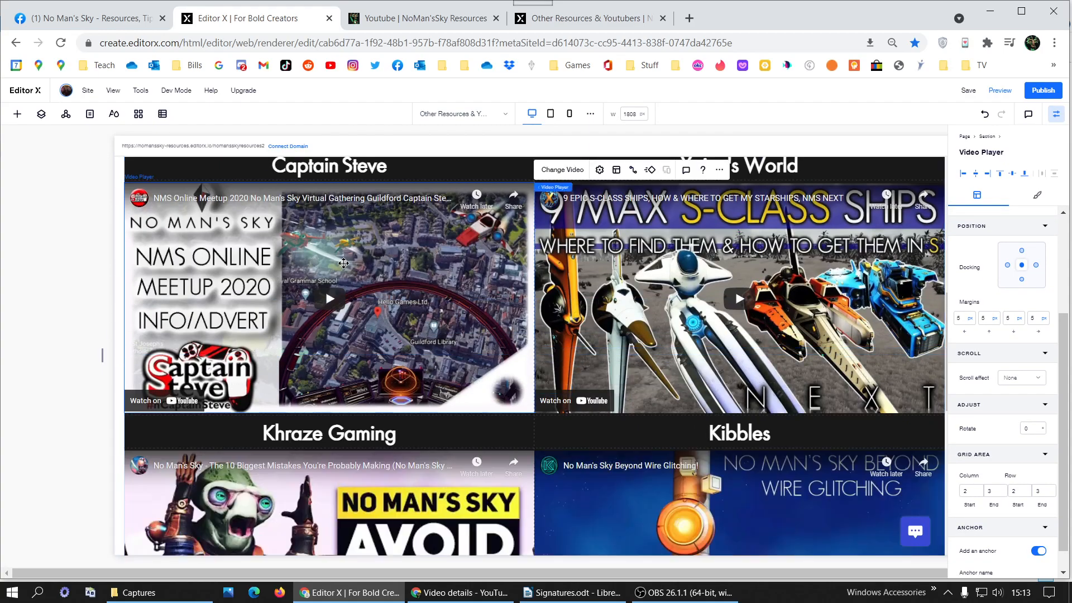
scroll(407, 244, "up", 2)
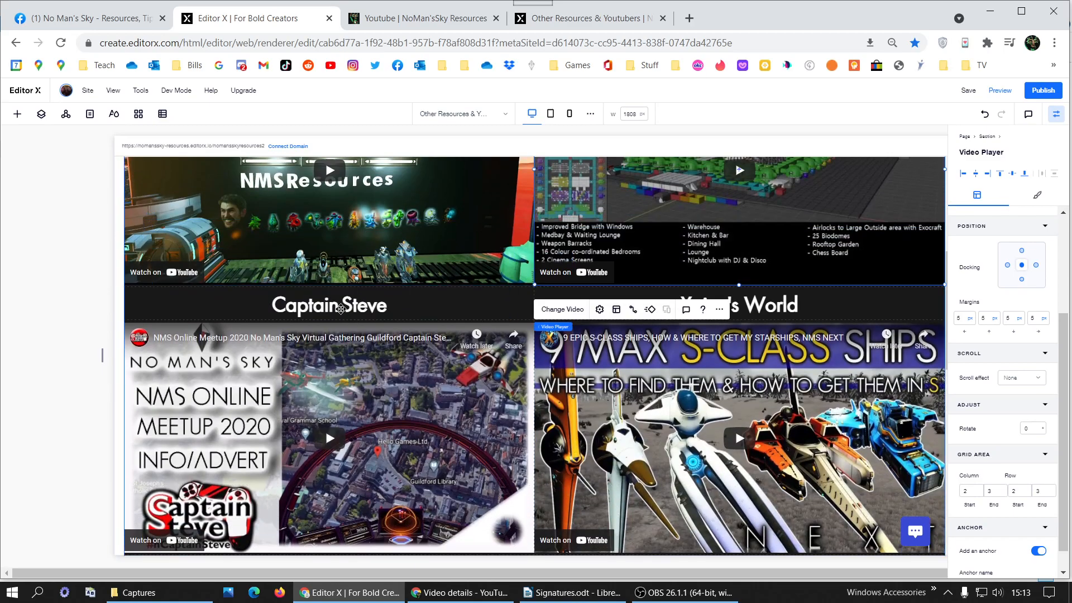
right_click(335, 309)
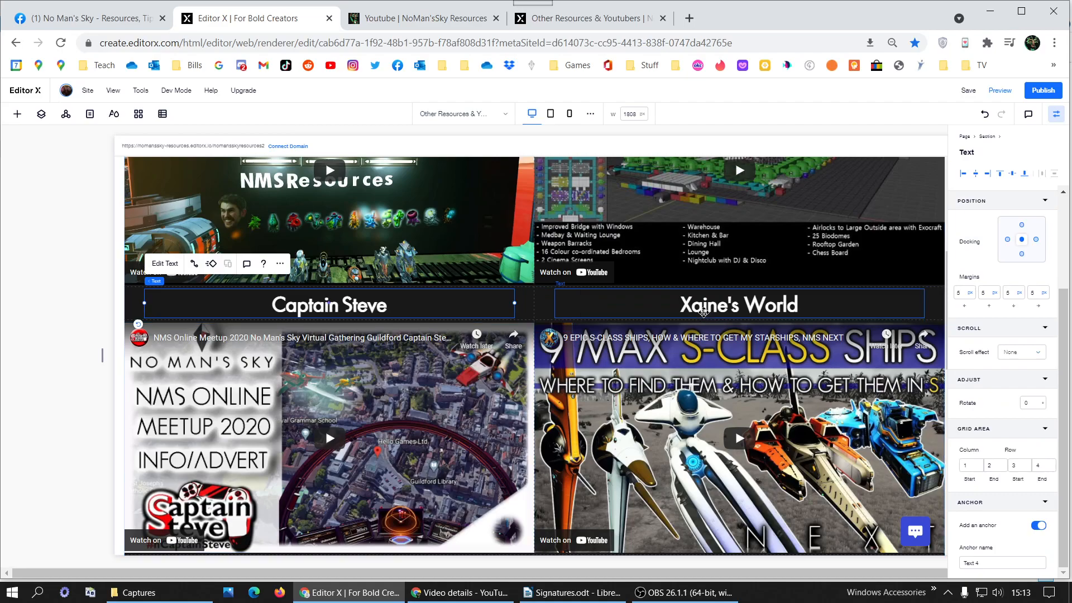
right_click(704, 312)
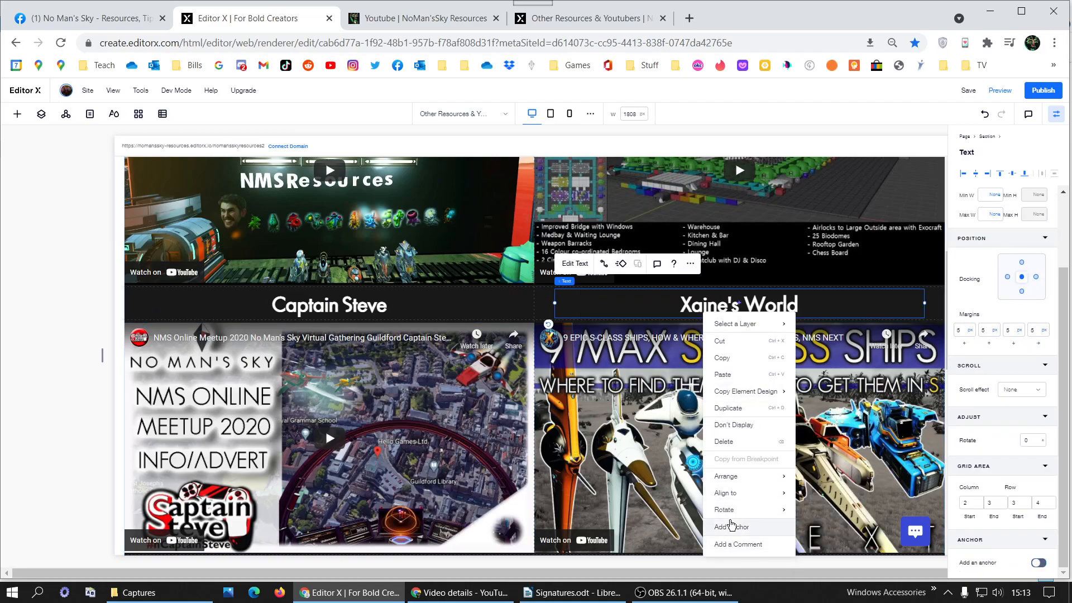
left_click(730, 526)
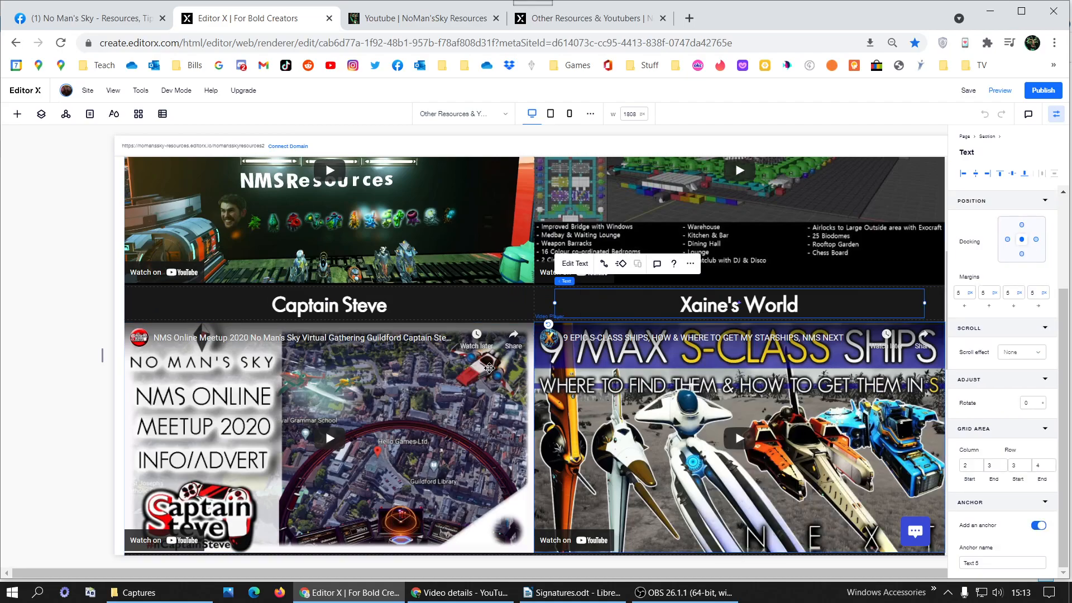
Add anchors to the Khraze Gaming and Kibbles headings.
scroll(582, 336, "down", 6)
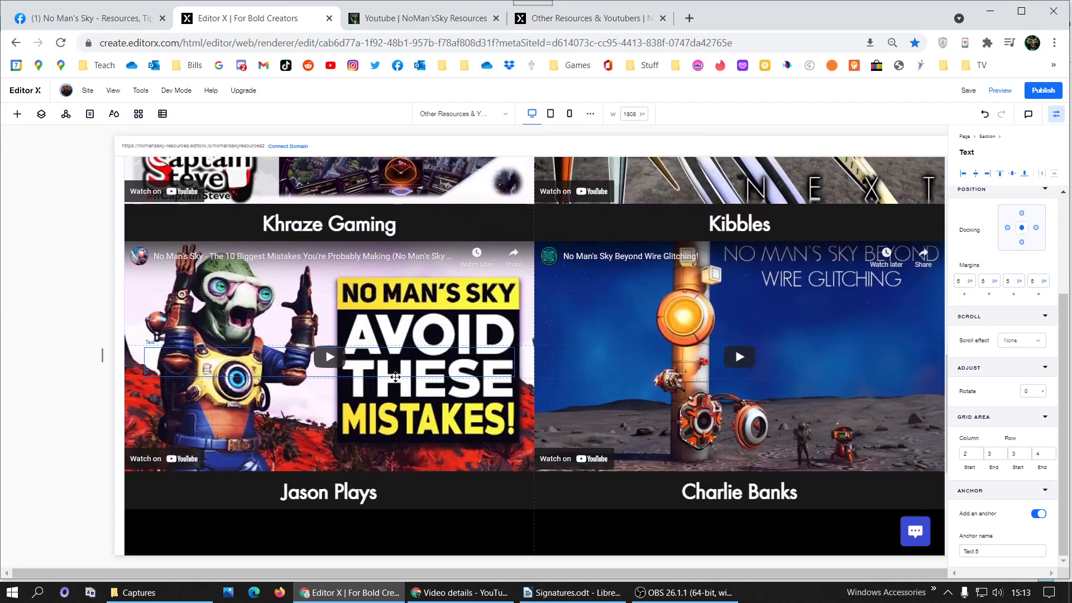
right_click(351, 226)
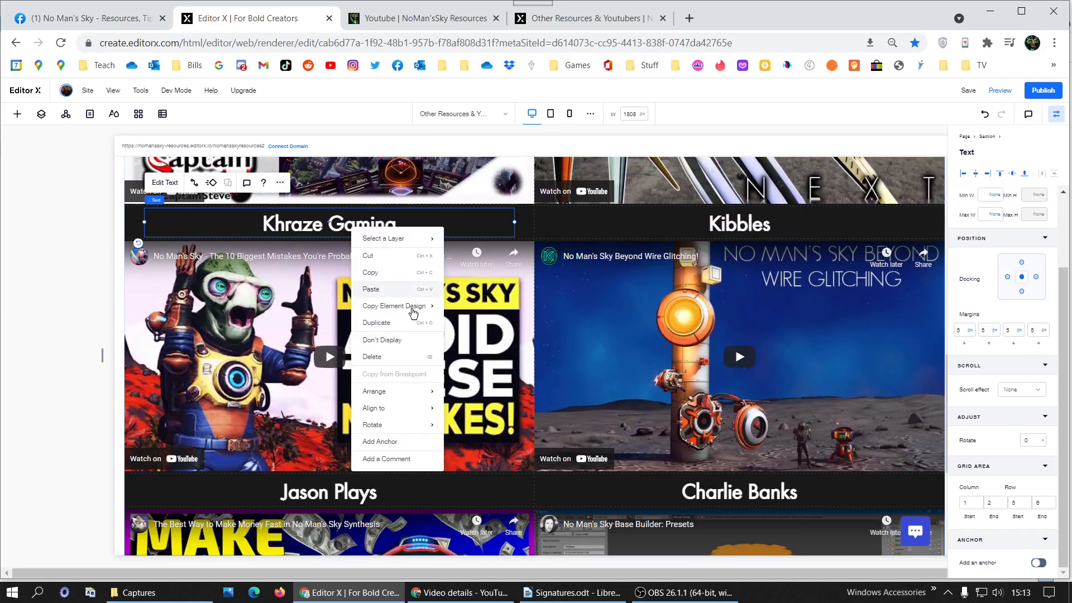
left_click(394, 443)
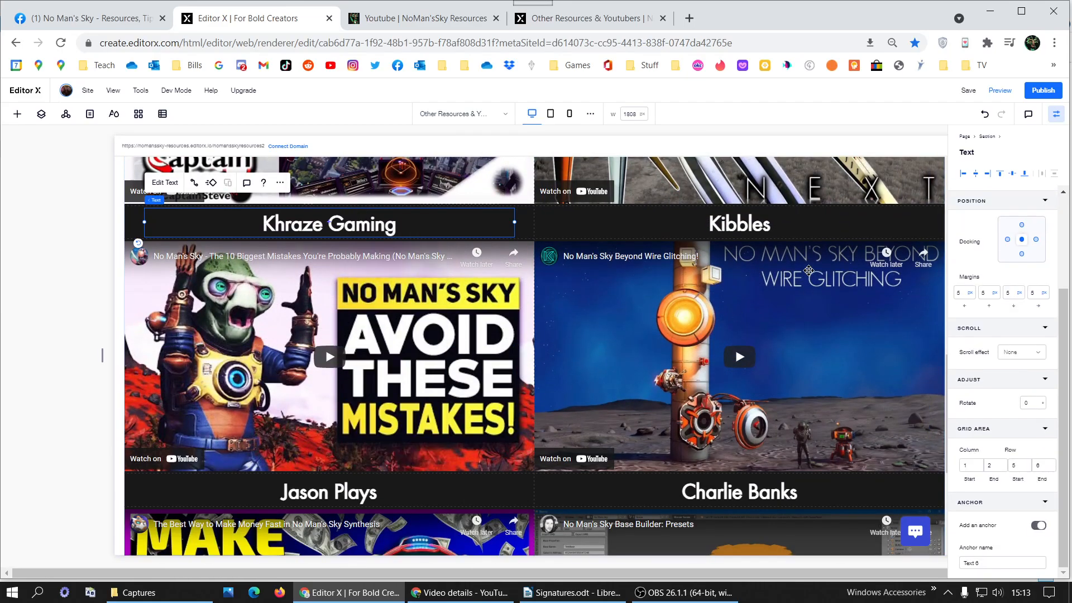
right_click(727, 219)
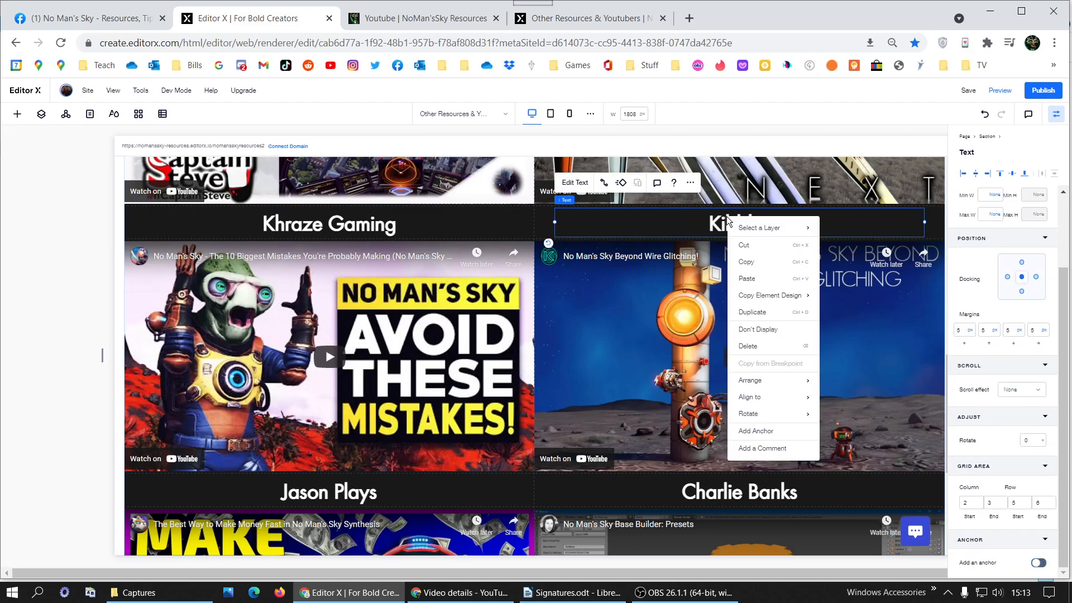
left_click(775, 431)
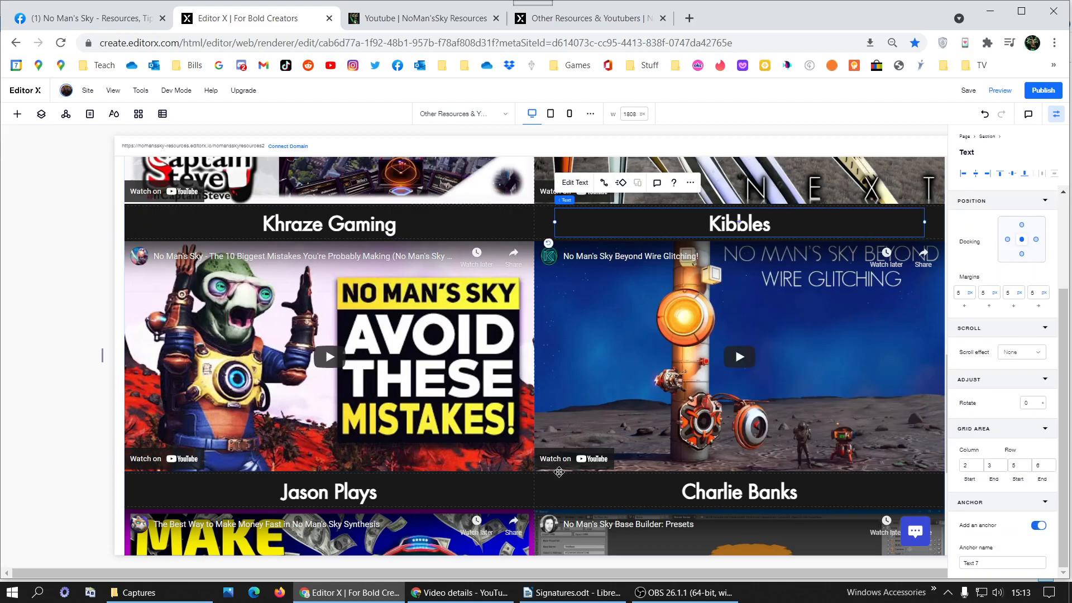
Add anchors to both channel headings in the row below the Khraze Gaming and Kibbles videos.
right_click(355, 495)
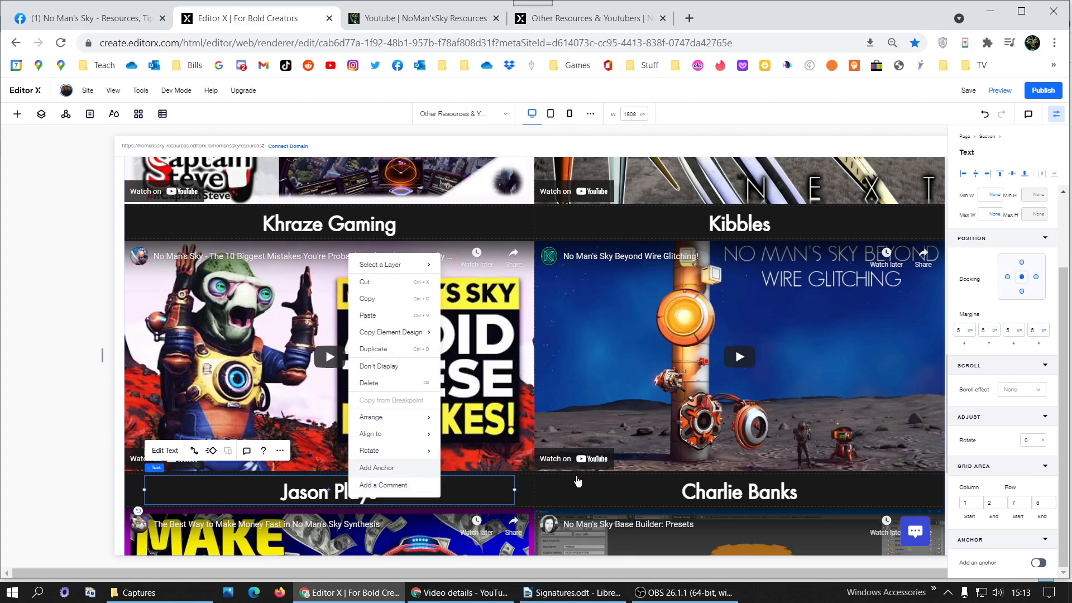
right_click(704, 493)
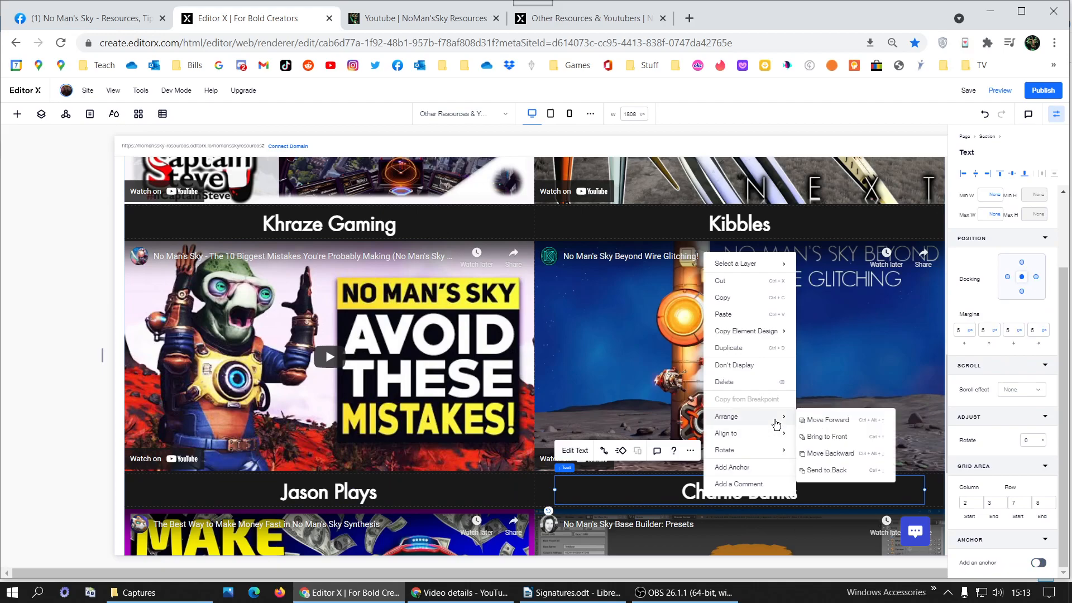
left_click(746, 469)
scroll(742, 469, "down", 4)
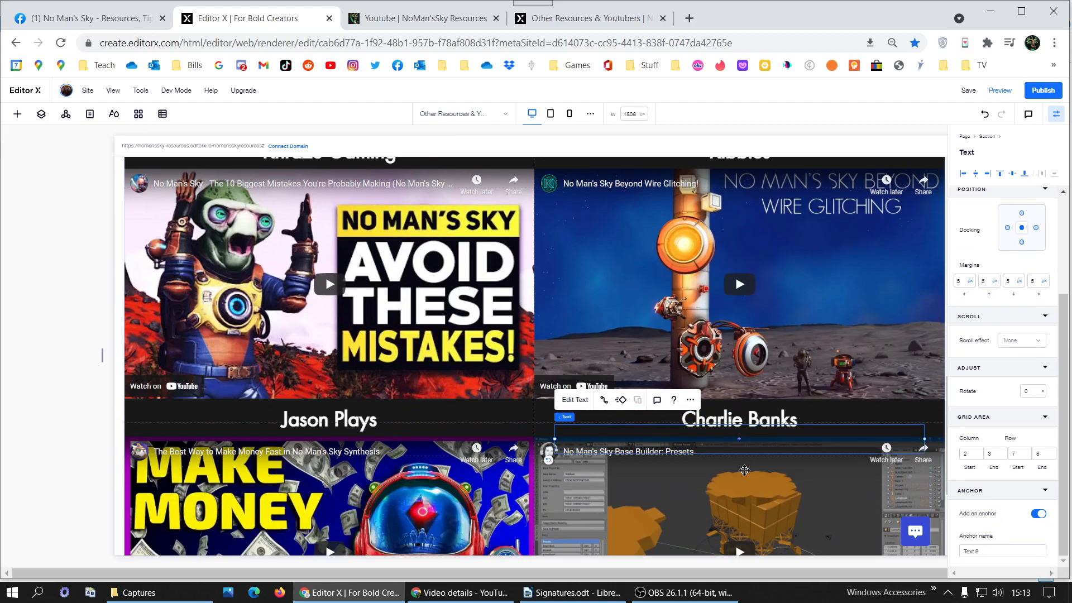
Add the anchor menu design with small green circles and no labels to the page.
scroll(609, 459, "up", 9)
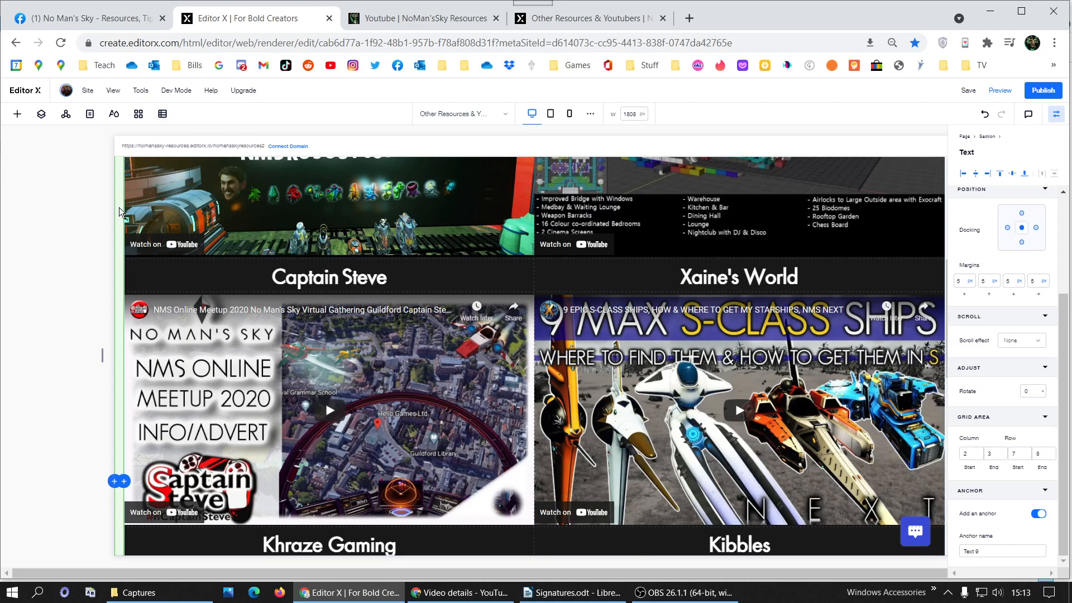
left_click(119, 211)
scroll(119, 211, "up", 6)
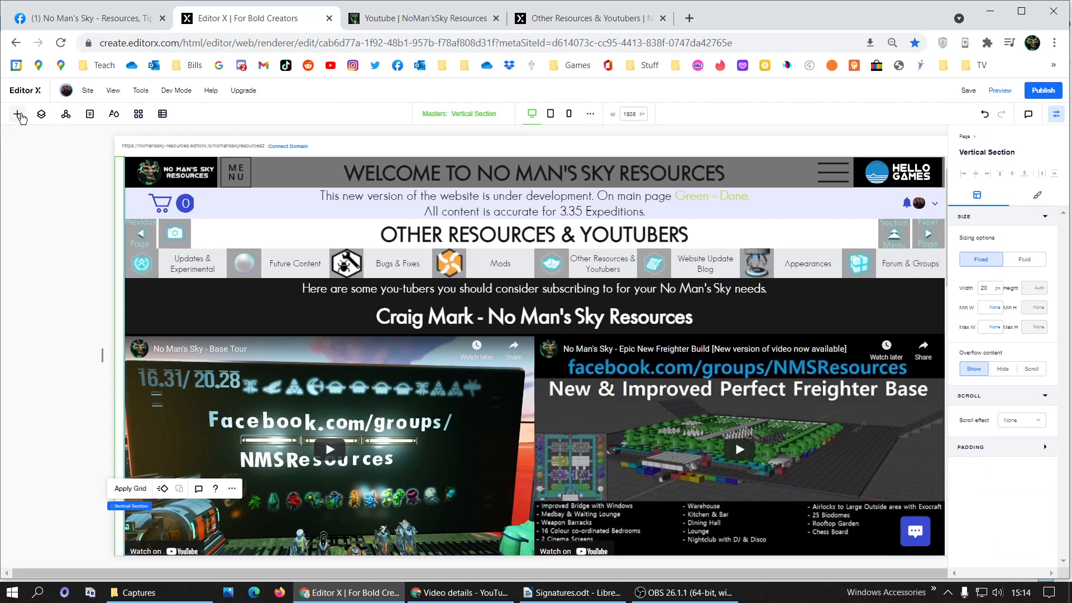
left_click(18, 114)
left_click(22, 258)
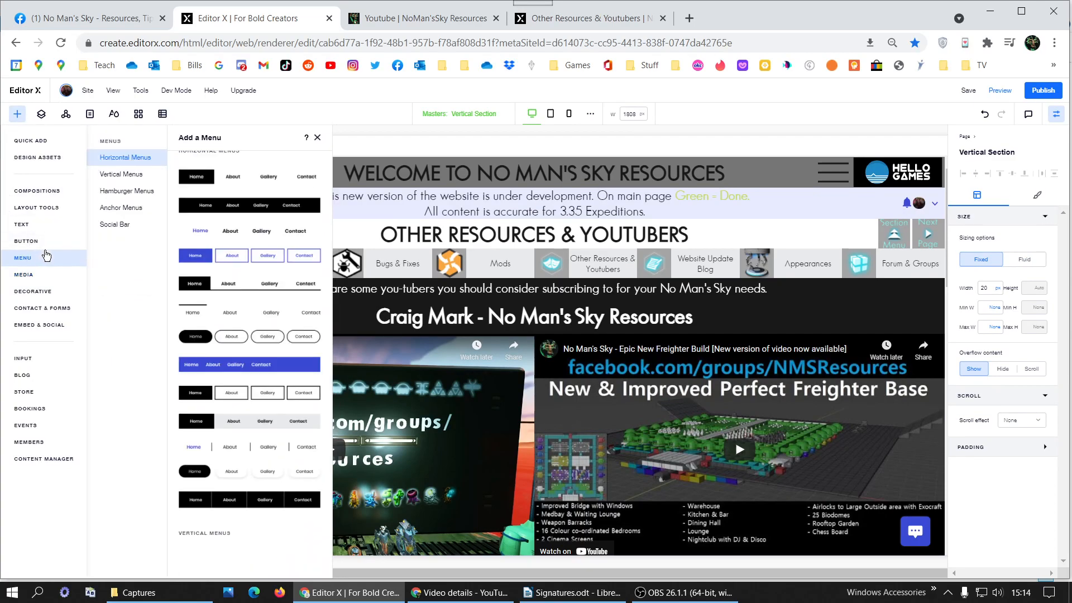
left_click(123, 210)
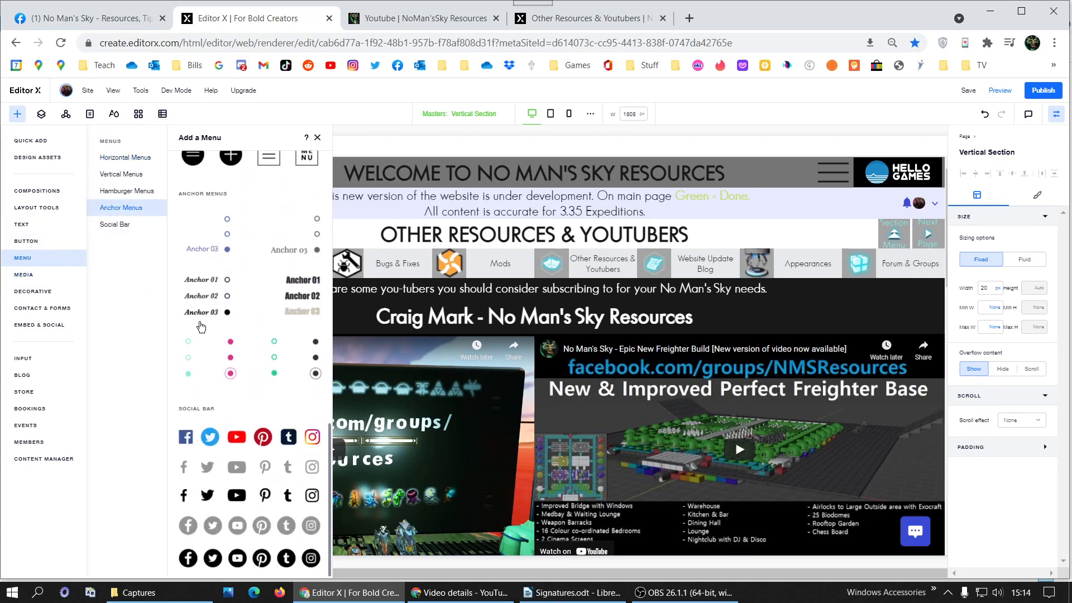
left_click(192, 350)
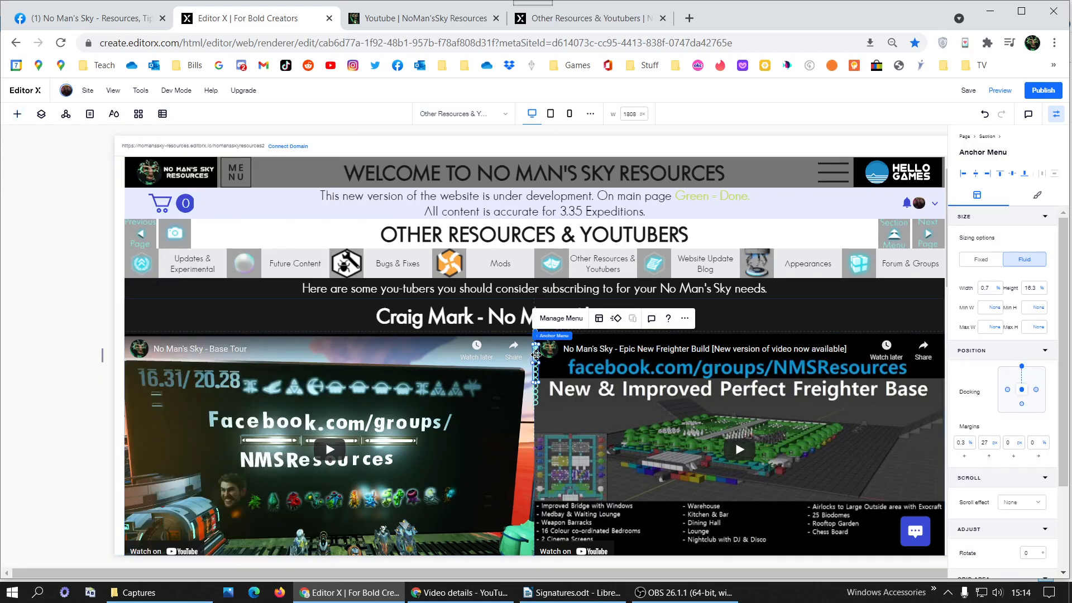
Move the anchor menu into the narrow Vertical Section and align it to the section's left and top edges.
left_click_drag(419, 325, 116, 289)
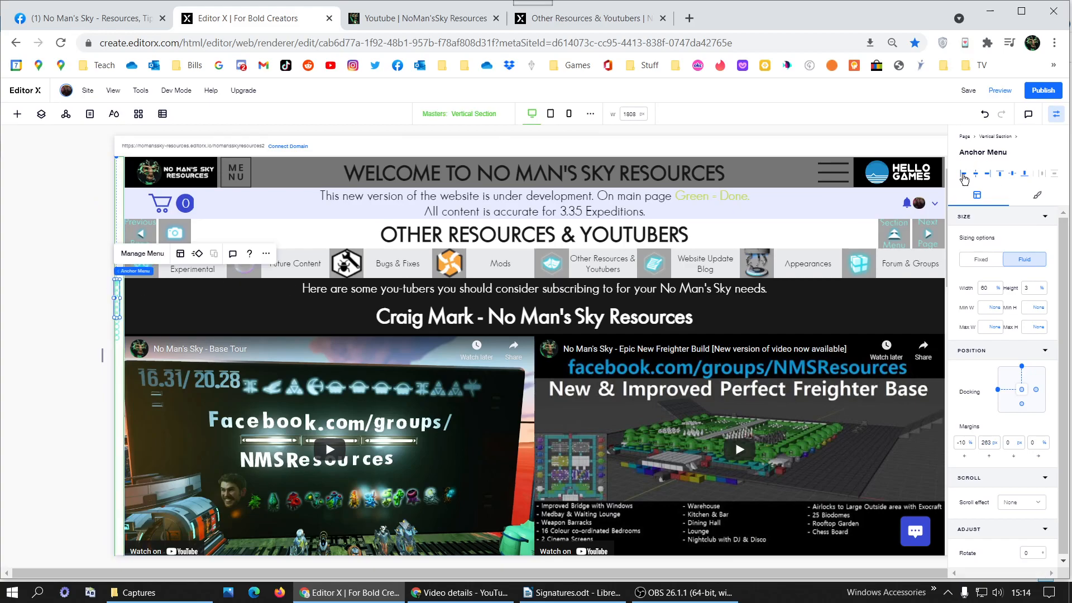
left_click(963, 176)
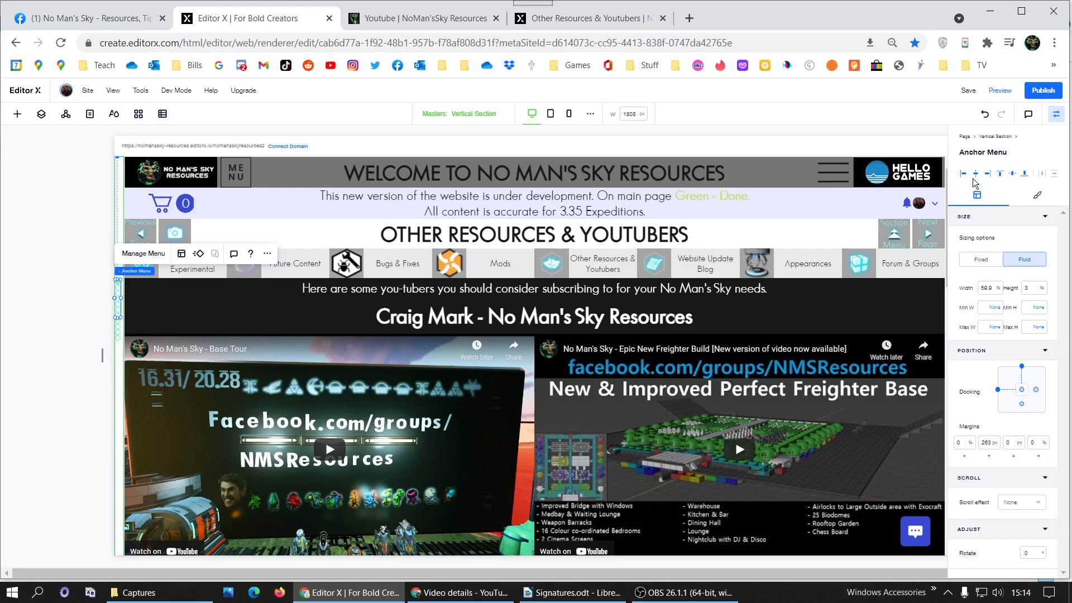
left_click(1002, 177)
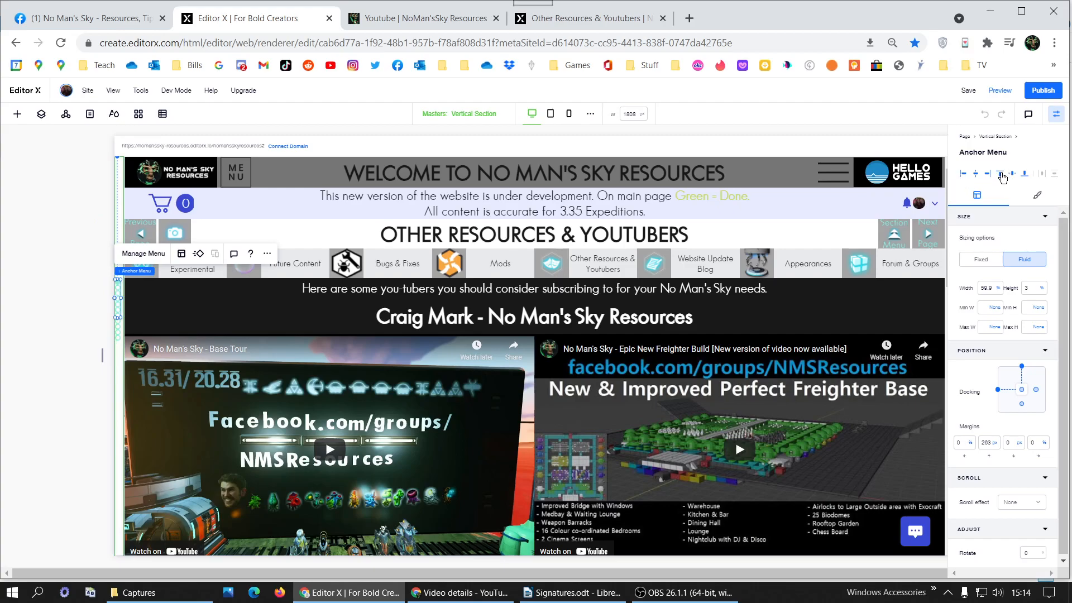
Set the anchor menu's top margin to 130 px.
left_click(989, 444)
type("125")
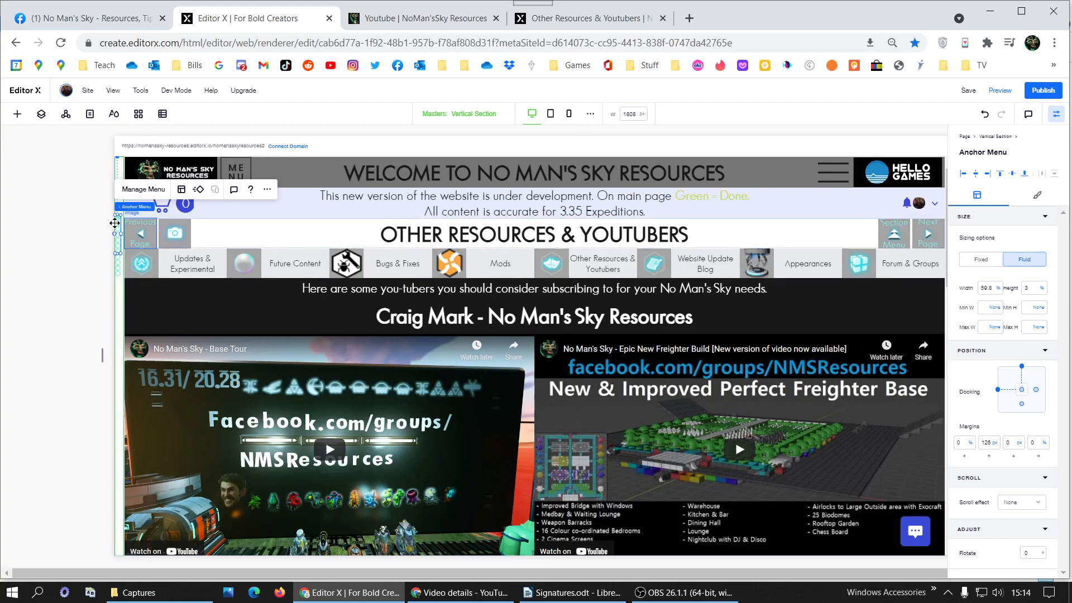
left_click(988, 443)
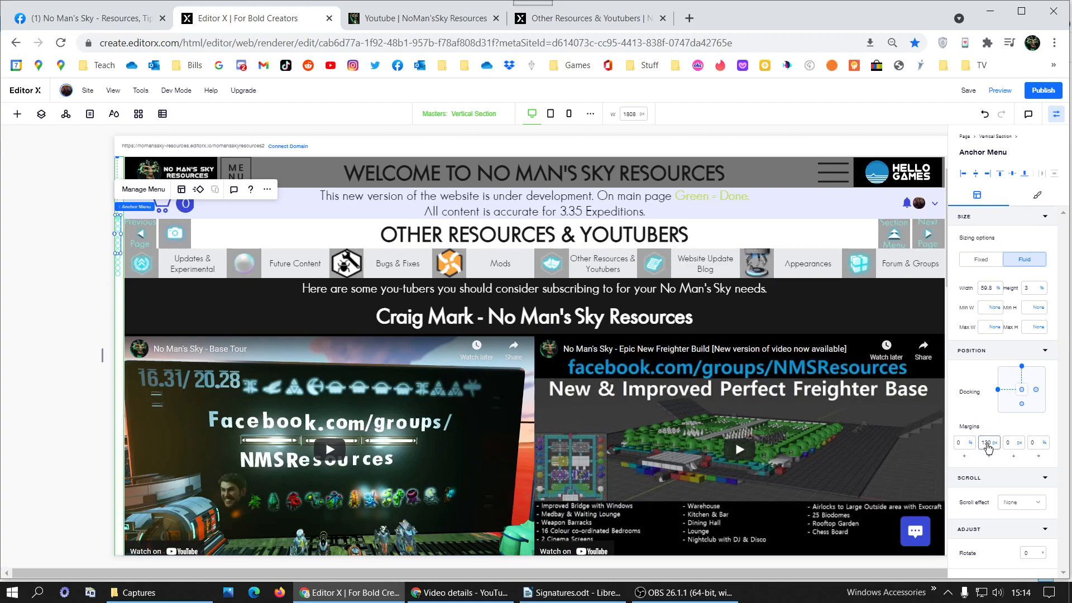
key("Return")
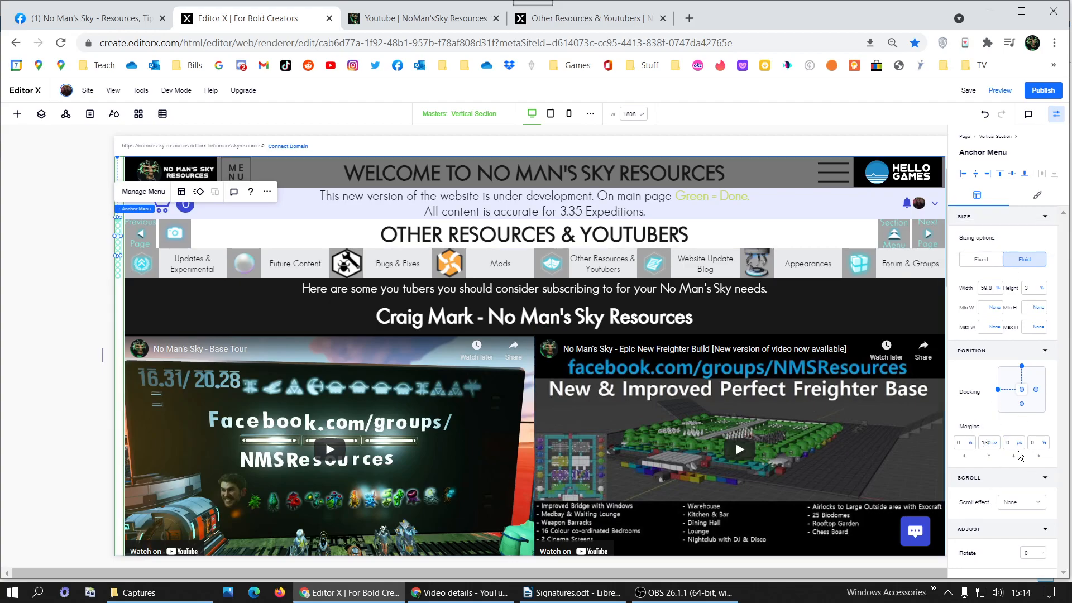
Set the anchor menu's scroll effect to Fixed and check its position while moving through the page.
left_click(1022, 502)
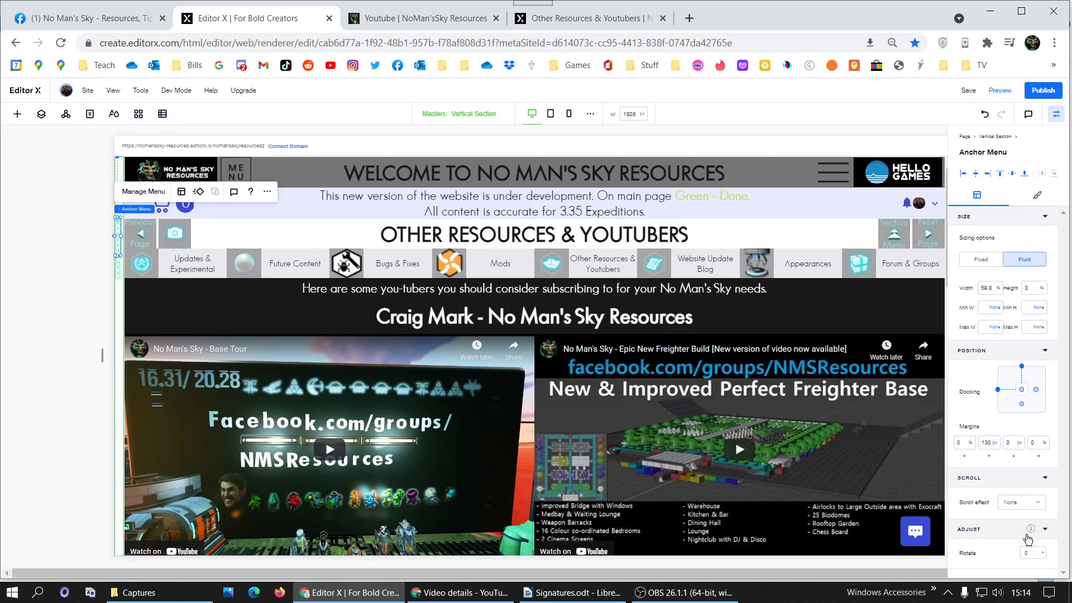
left_click(1016, 537)
scroll(94, 280, "down", 9)
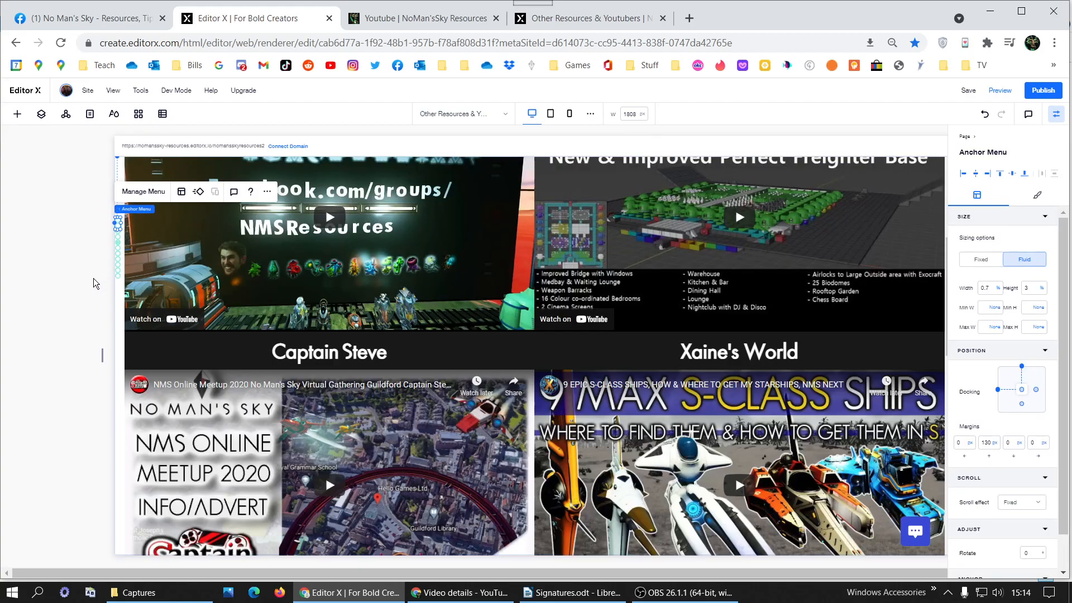
scroll(94, 279, "up", 4)
scroll(93, 279, "up", 5)
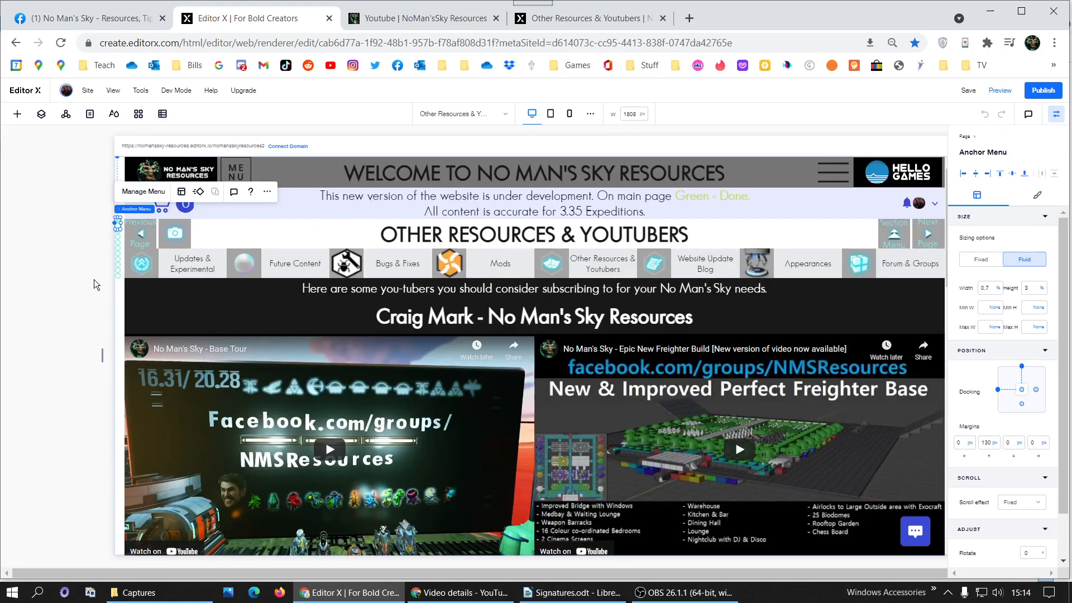
Publish the site and reload the live Other Resources & Youtubers page.
left_click(1033, 91)
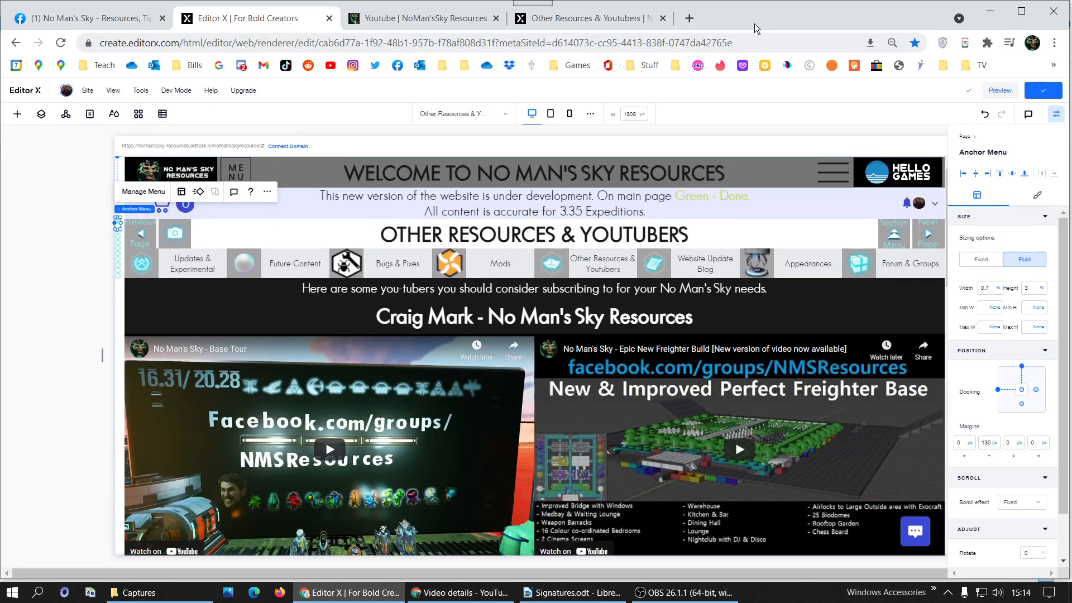
left_click(586, 18)
left_click(58, 44)
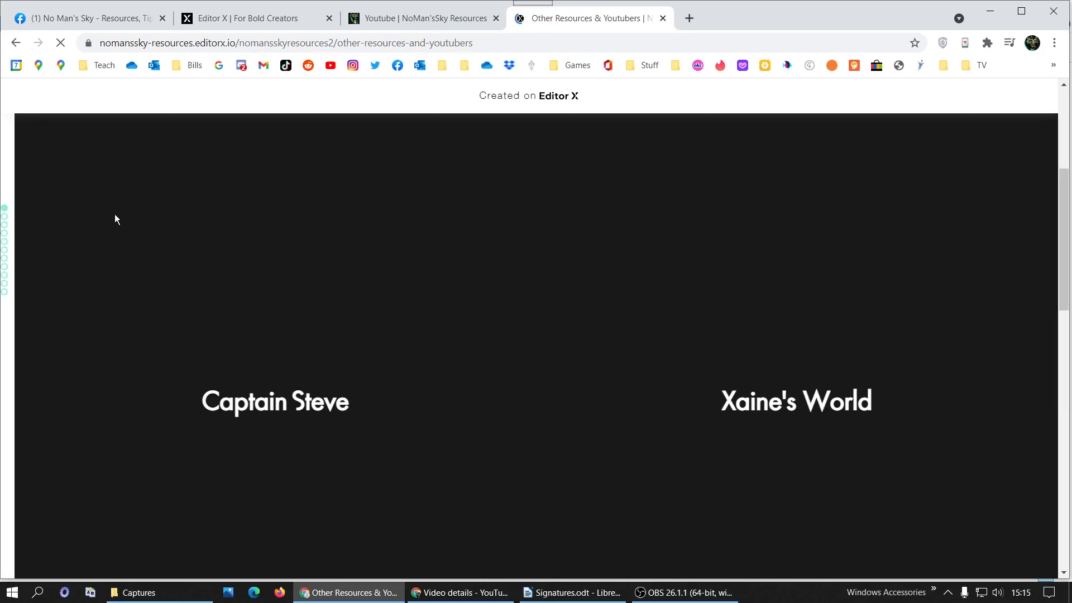
left_click(4, 212)
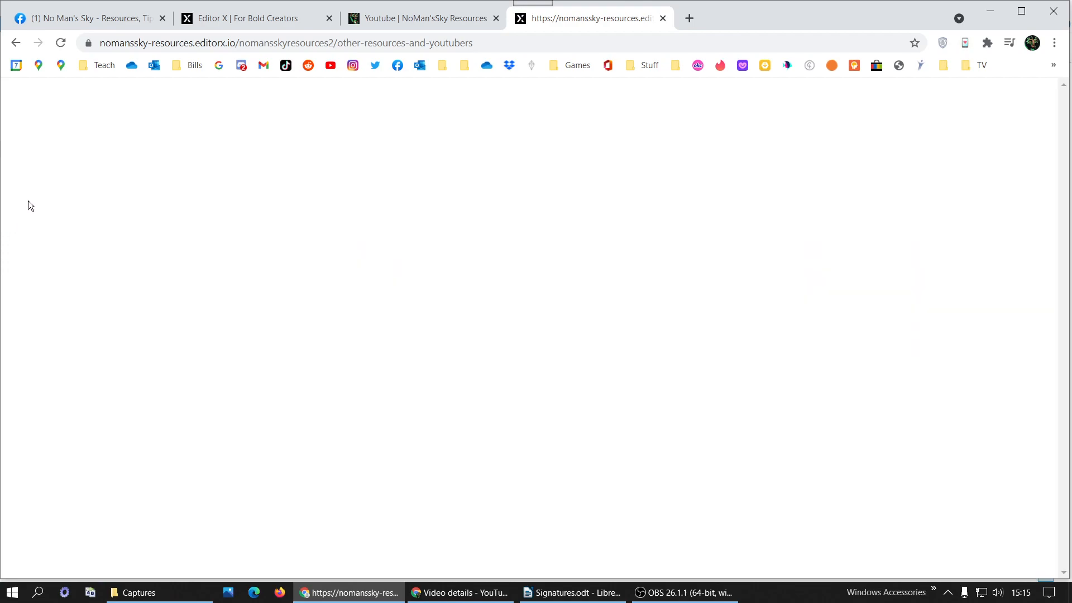
left_click(61, 44)
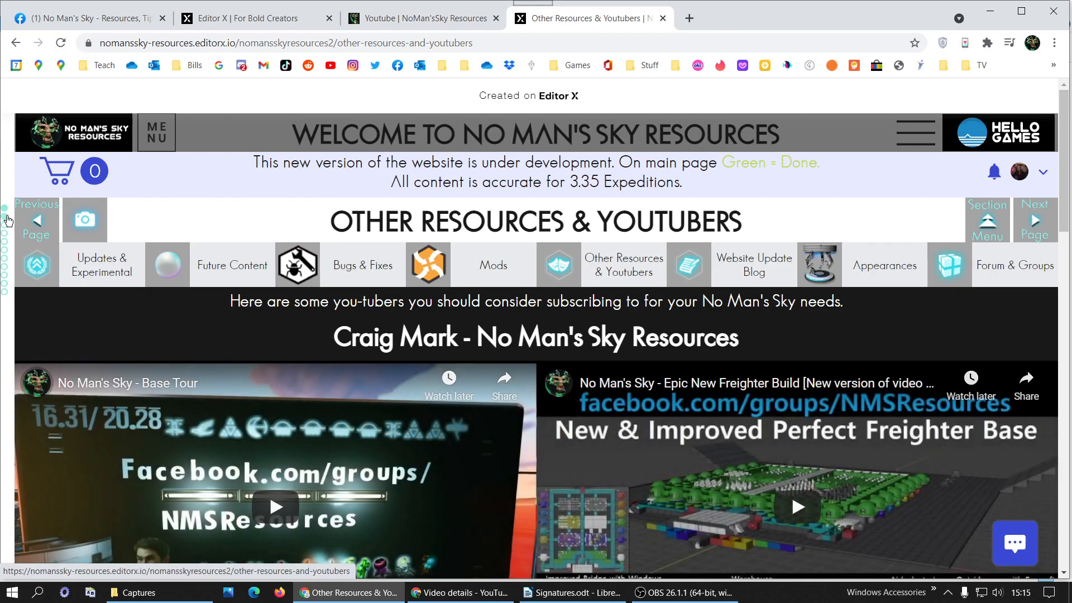
Check how the anchor menu follows the sections down the live page, and return to the page start with its first circle.
scroll(6, 219, "down", 2)
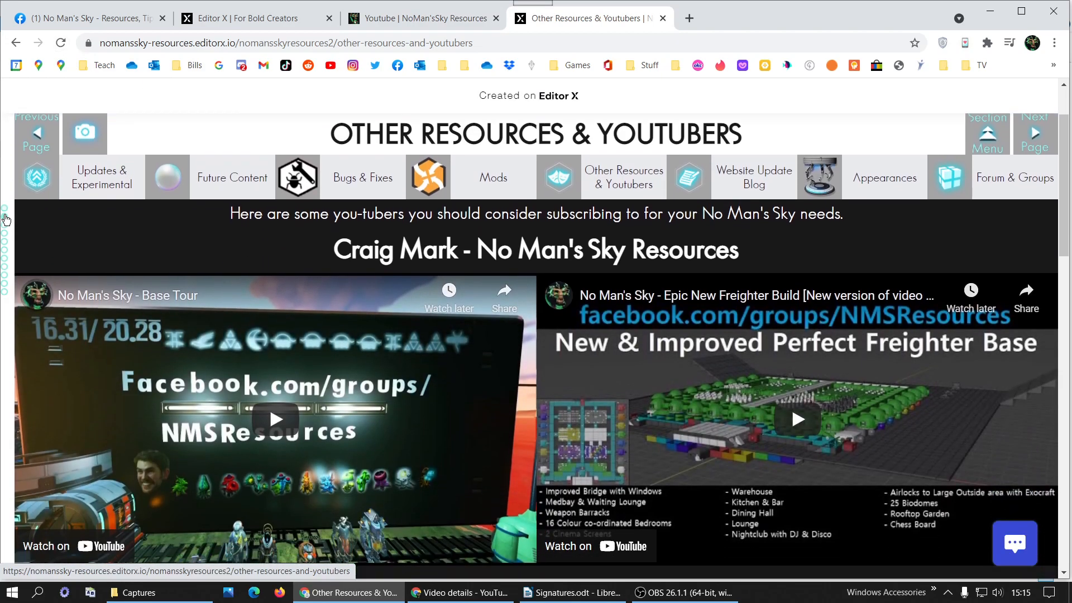
scroll(6, 219, "down", 2)
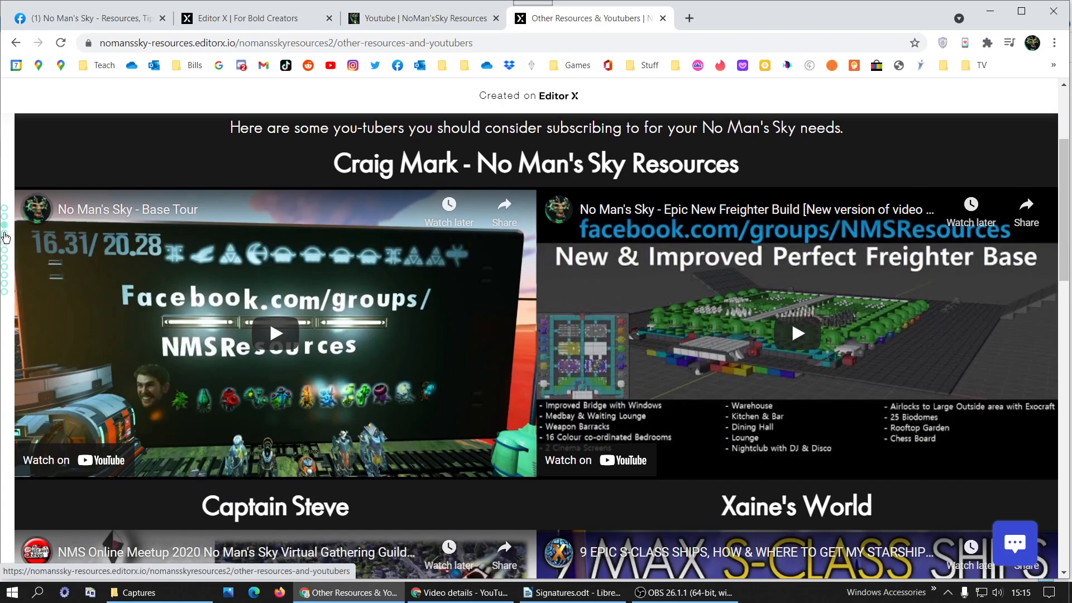
scroll(5, 240, "down", 2)
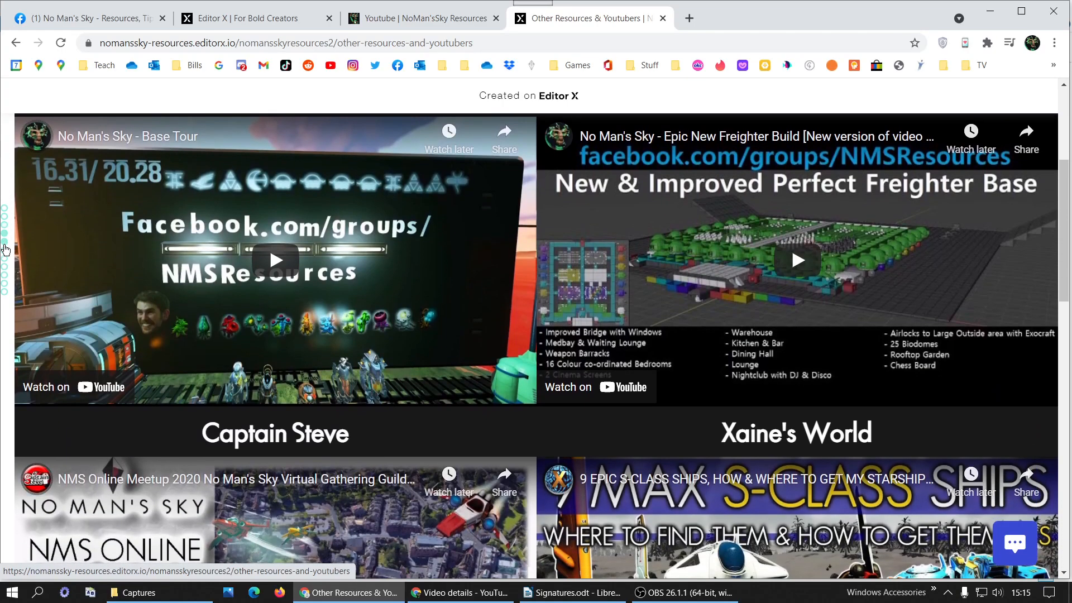
scroll(5, 257, "down", 7)
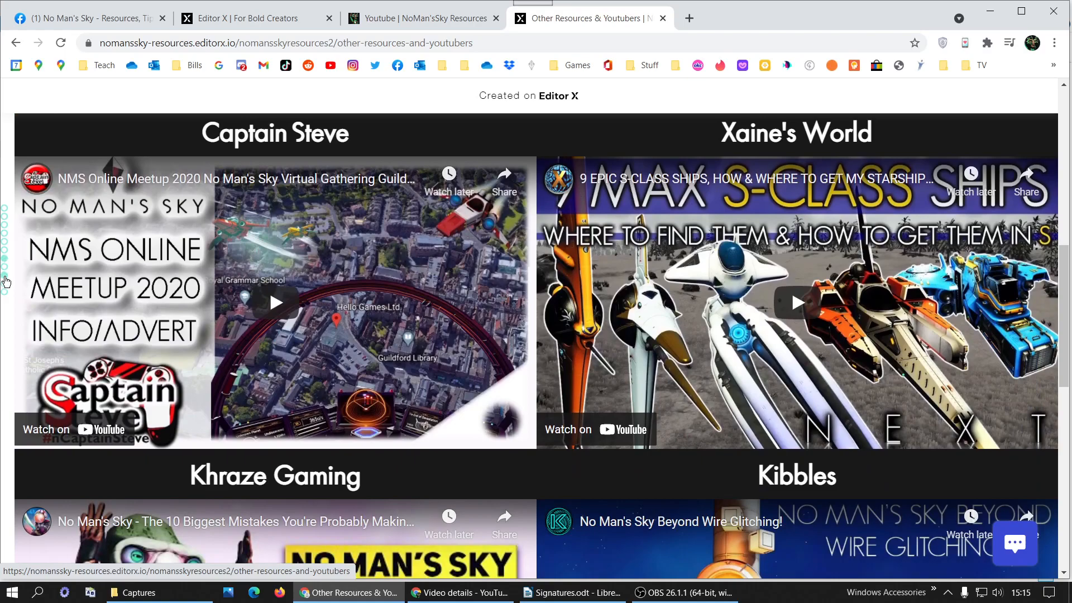
scroll(5, 273, "down", 6)
scroll(5, 293, "down", 5)
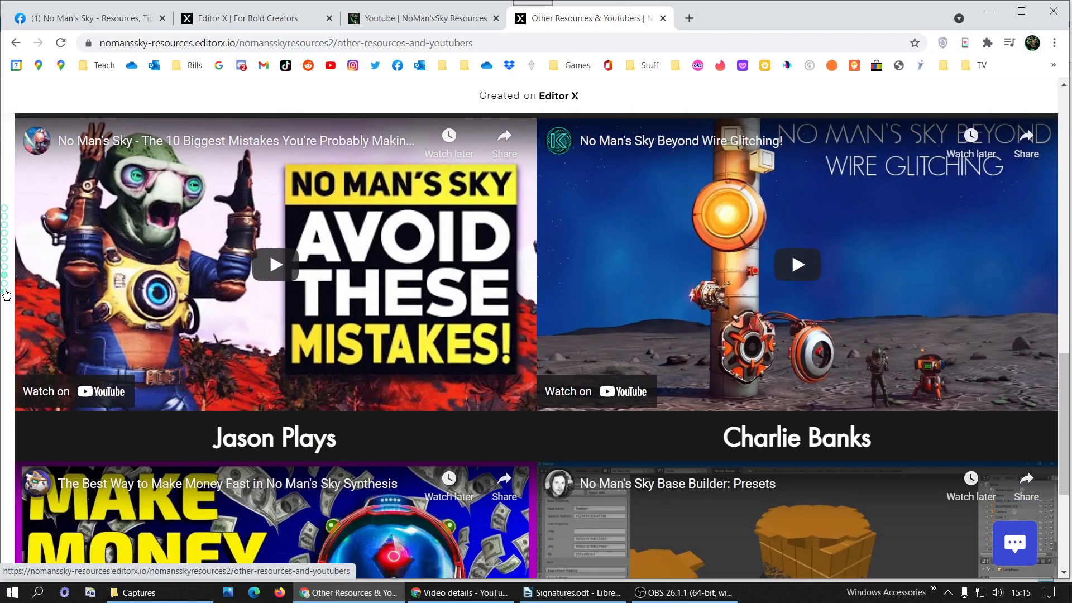
left_click(6, 210)
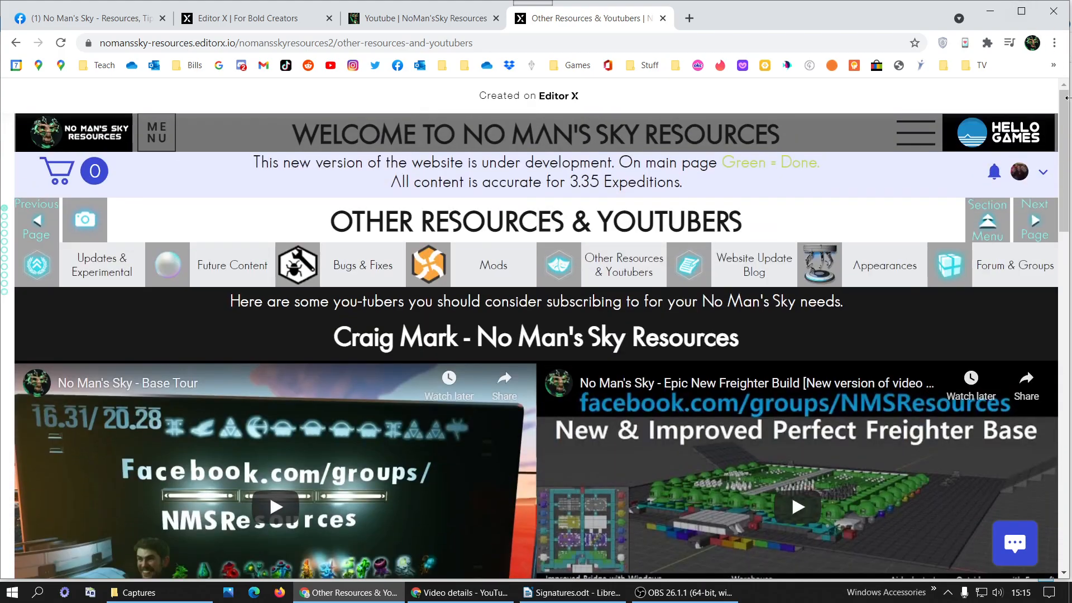
Narrow the browser window to phone width and examine the live page's anchor menu and layout.
left_click_drag(1067, 97, 349, 165)
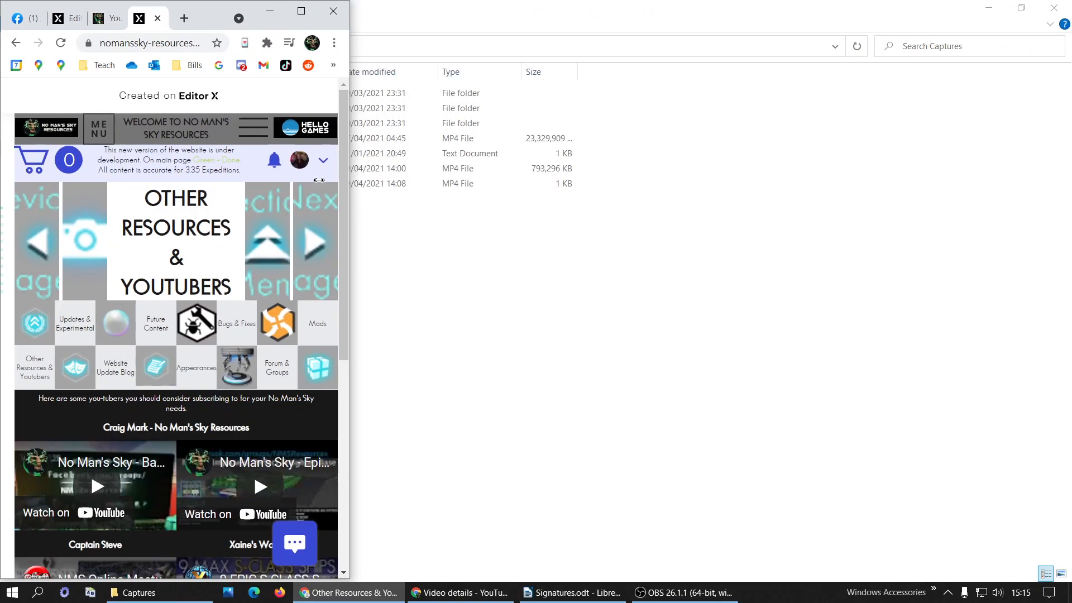
scroll(201, 326, "down", 3)
scroll(190, 329, "up", 3)
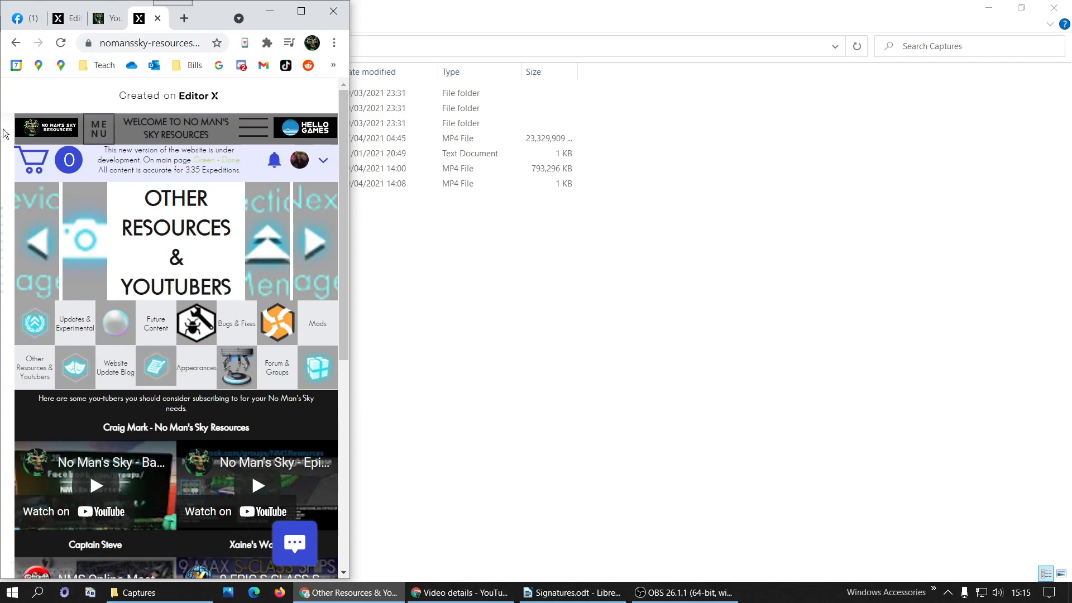
left_click_drag(216, 23, 215, 22)
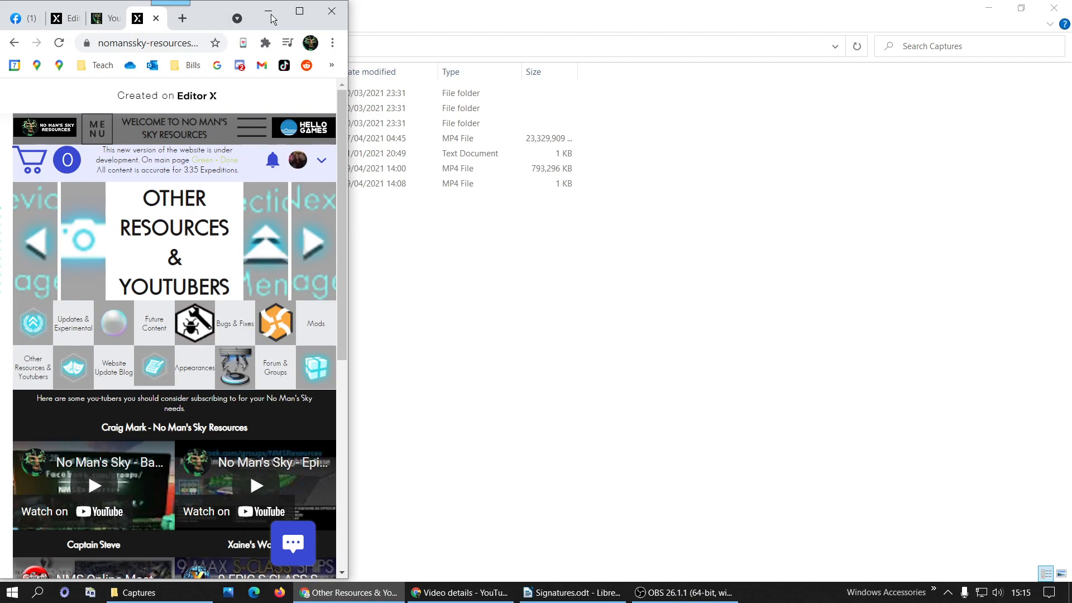
Return to the editor in a maximised window and set the anchor menu's left margin to 5 px.
left_click(299, 13)
left_click(112, 13)
left_click(240, 15)
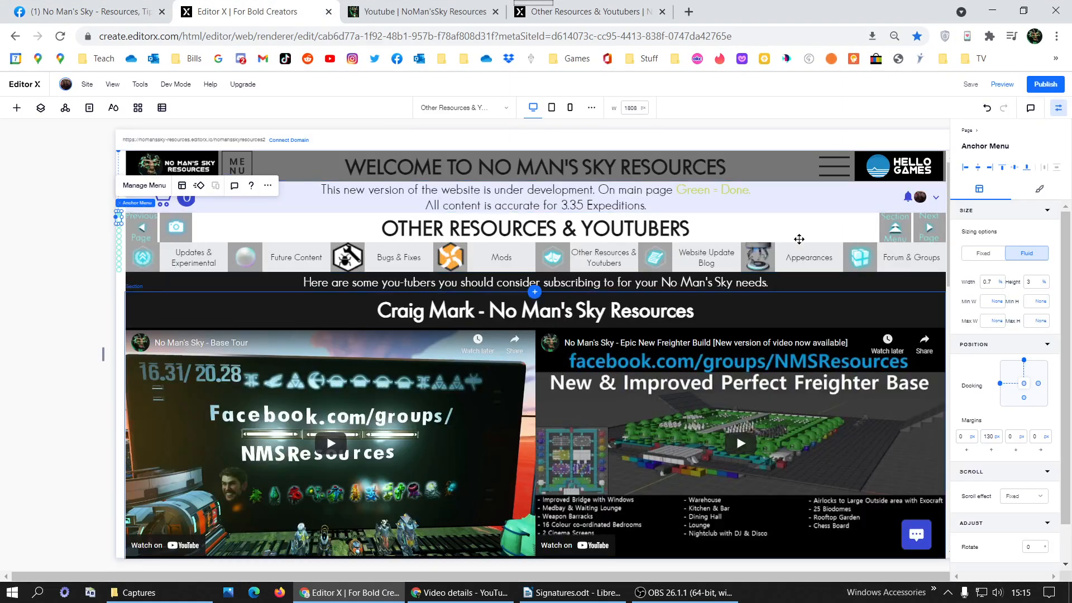
left_click(962, 437)
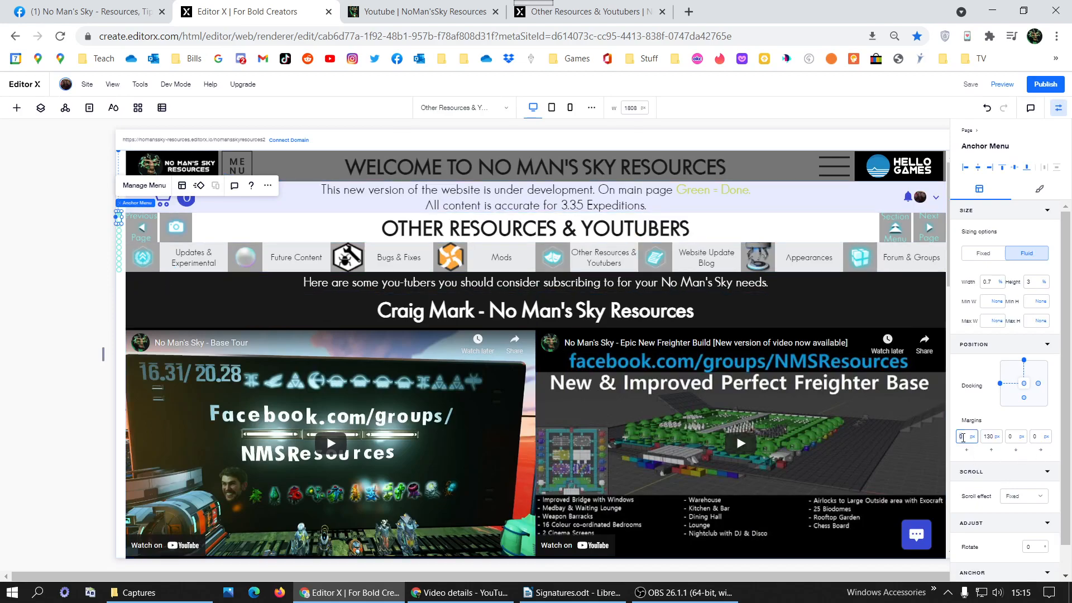
key("Return")
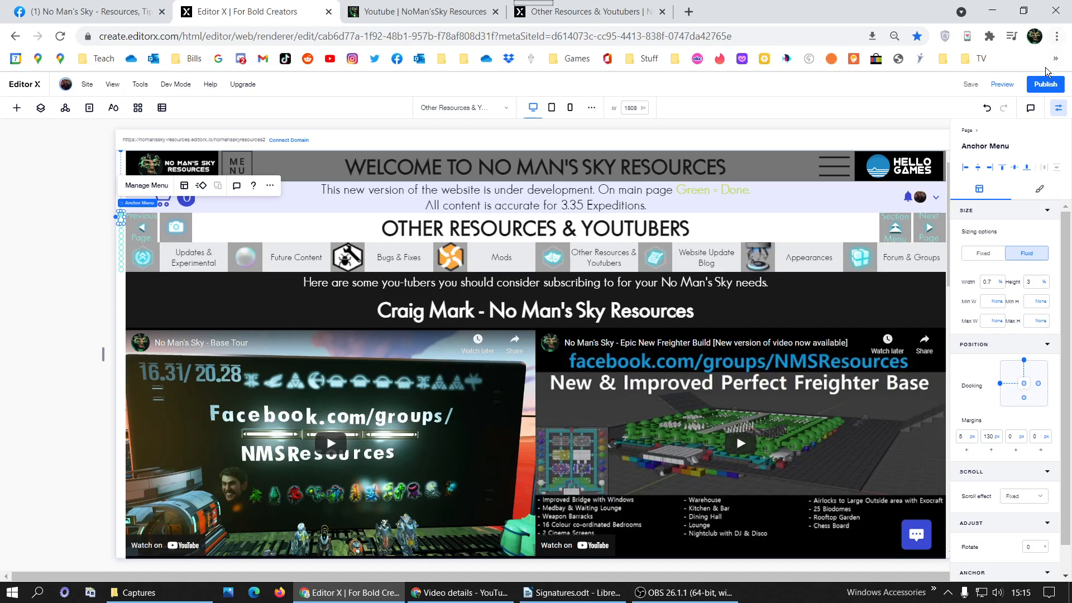
Publish the left margin change and check the reloaded live page at full and phone width.
left_click(1046, 86)
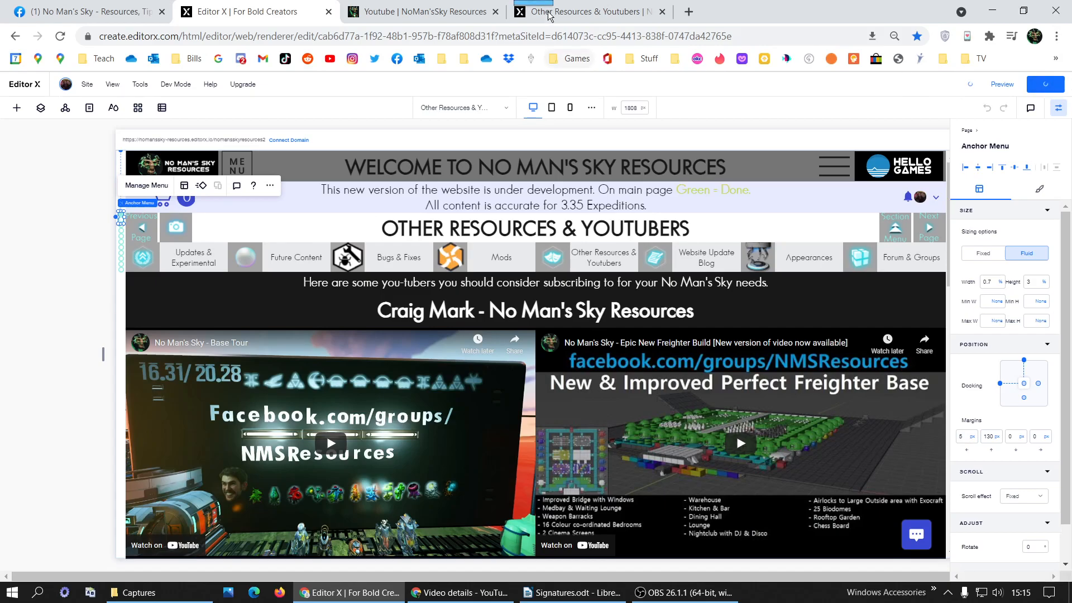
left_click(610, 7)
key("F5")
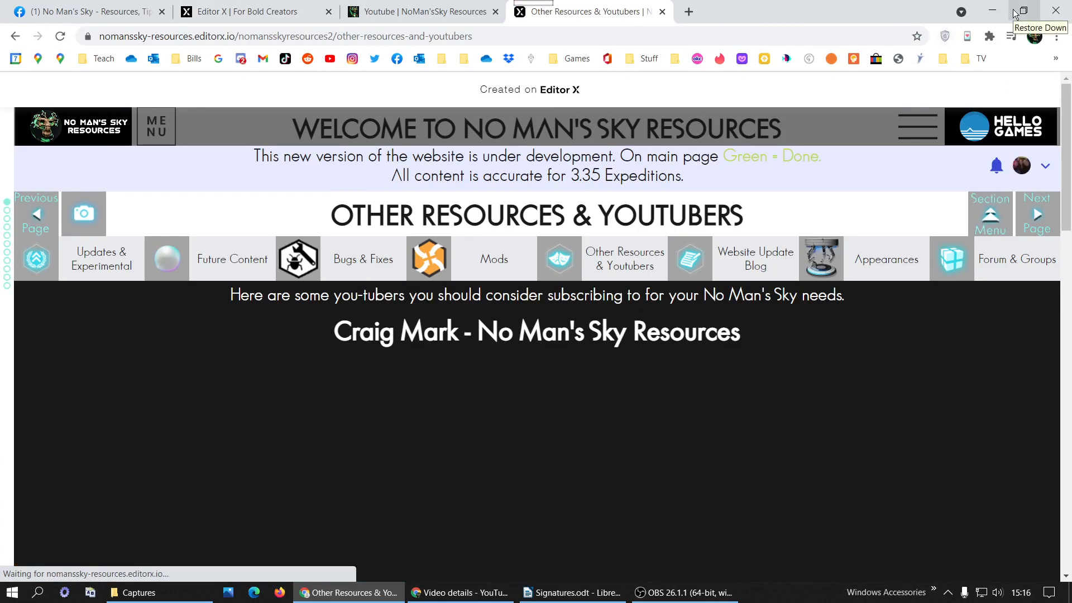
left_click(1015, 14)
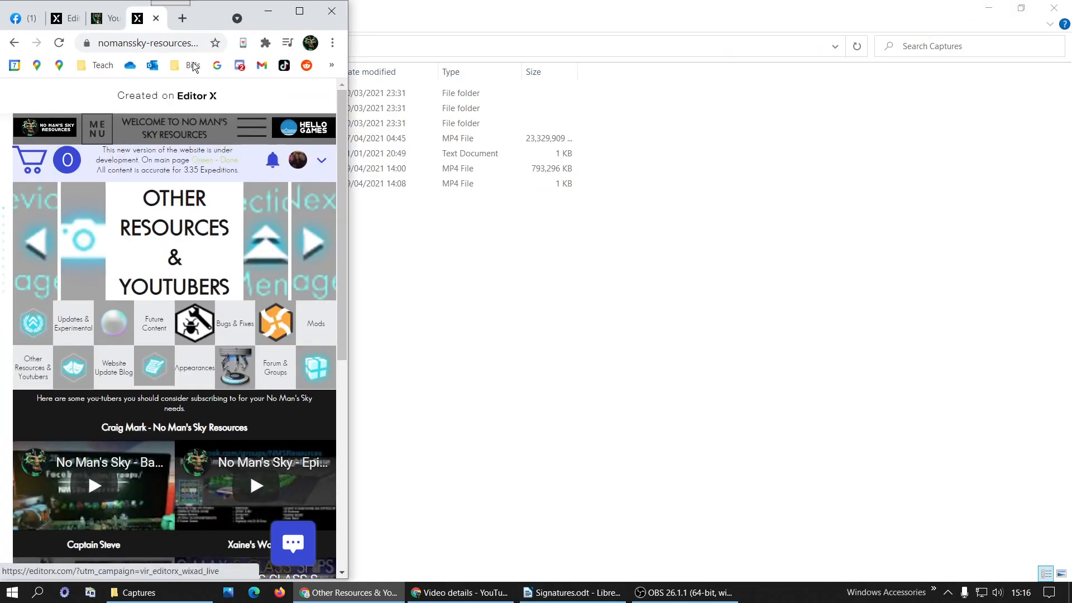
In the maximised editor, set the anchor menu's height to 10% and undo the trial 1% width and 0 px left margin.
left_click(64, 18)
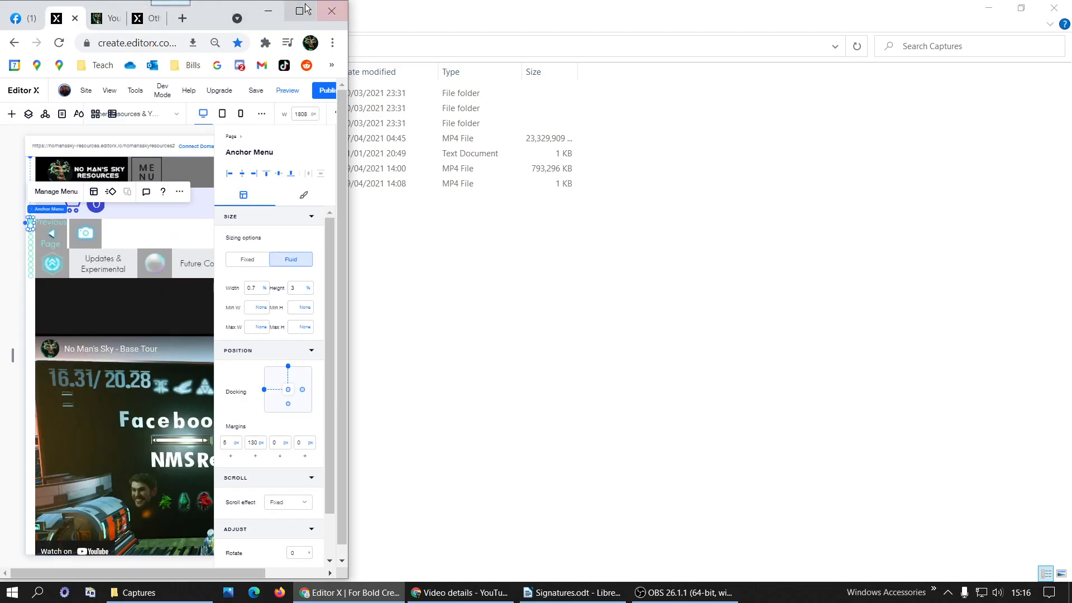
left_click(299, 11)
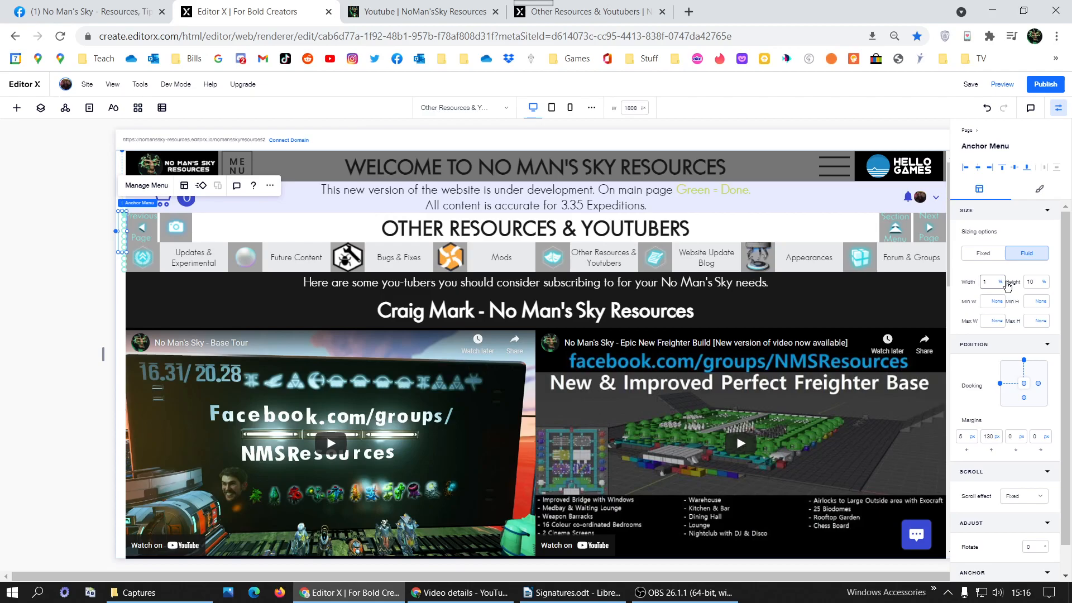
left_click(975, 437)
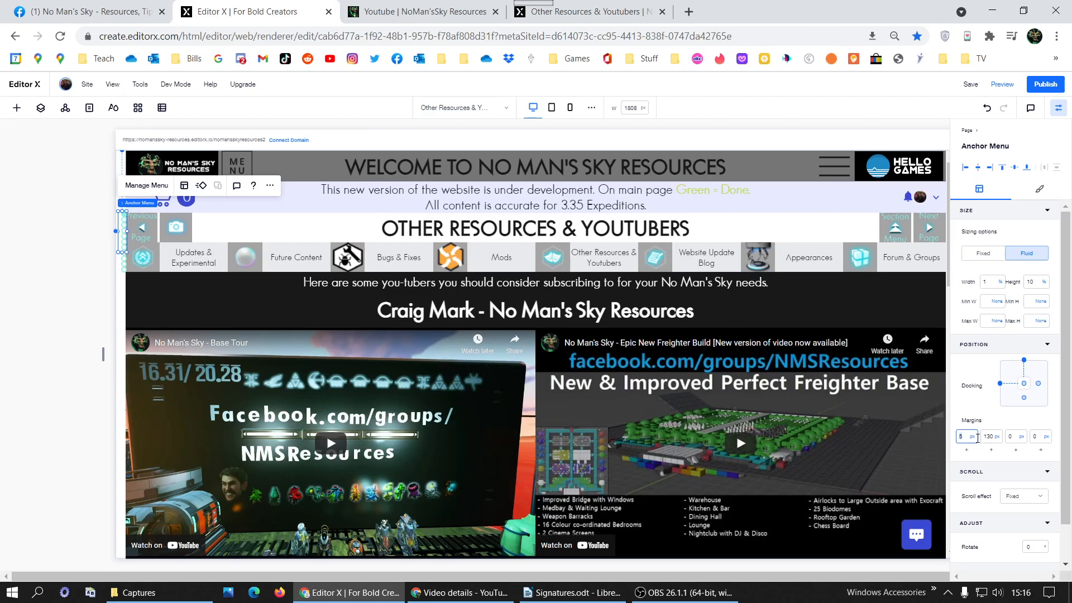
key("BackSpace")
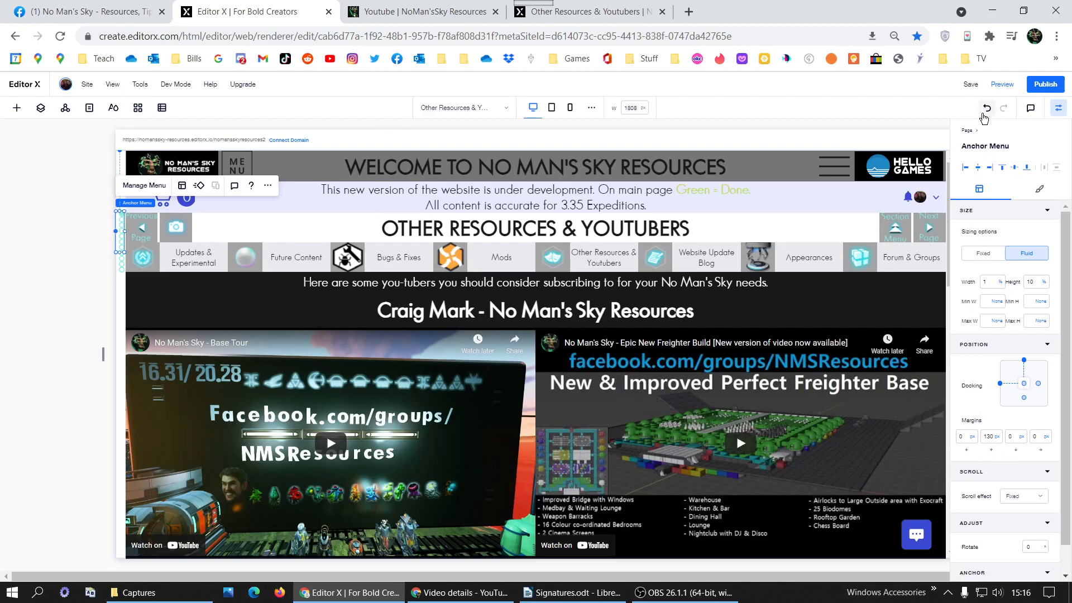
left_click(983, 115)
left_click(983, 115)
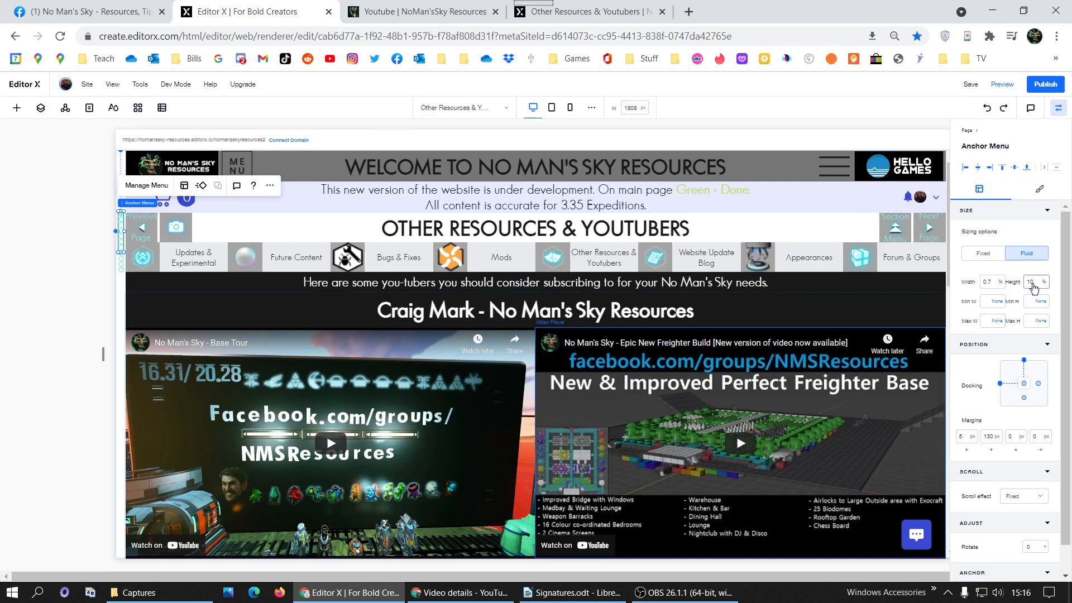
Publish the anchor menu's new height, check the live page at phone and full width, and return to the editor.
left_click(1050, 86)
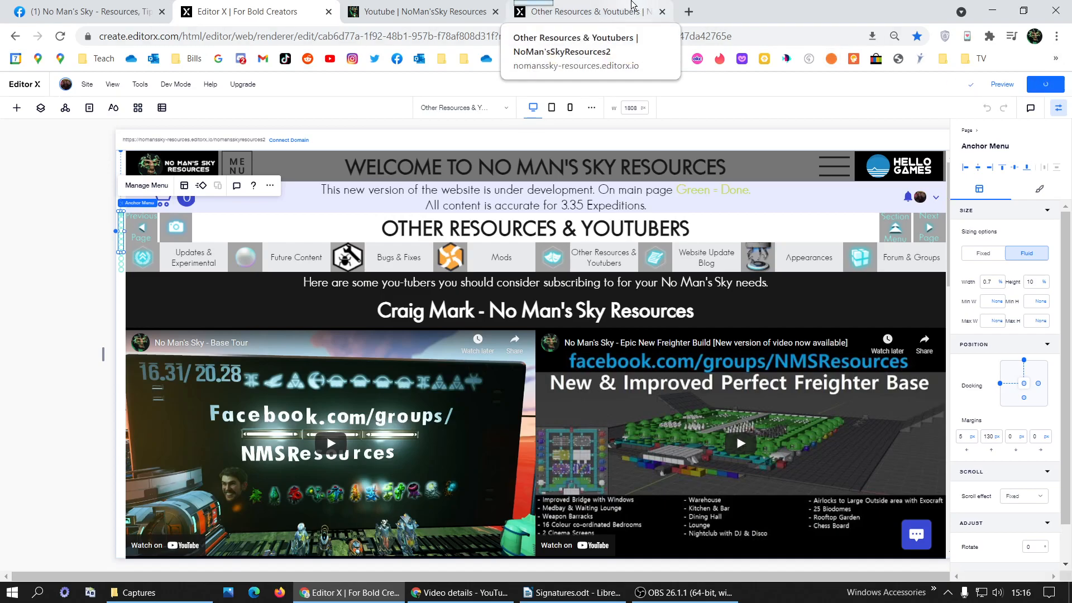
left_click(631, 5)
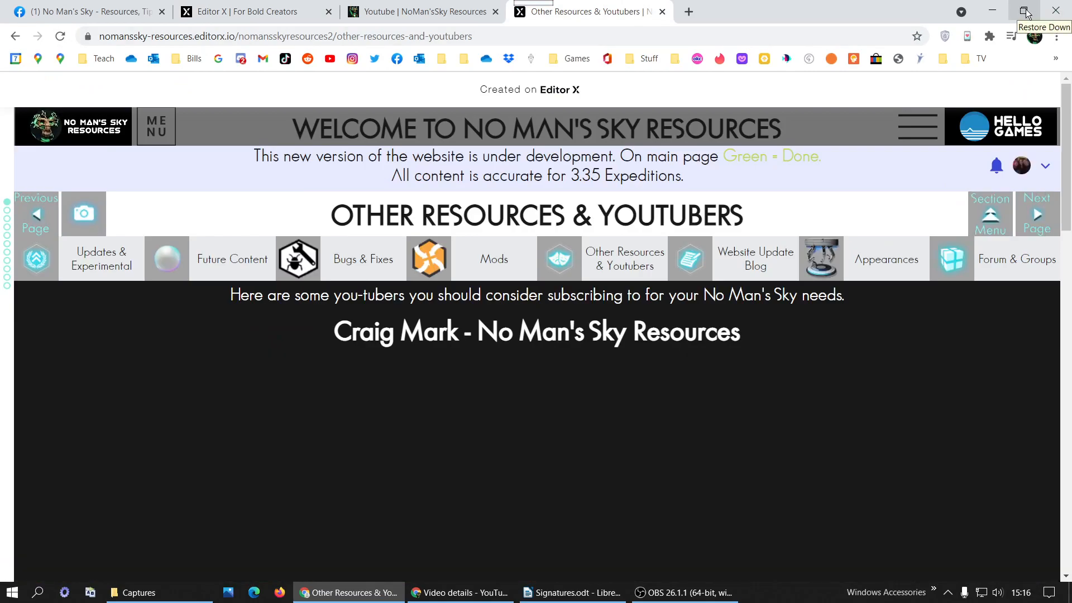
left_click(1025, 11)
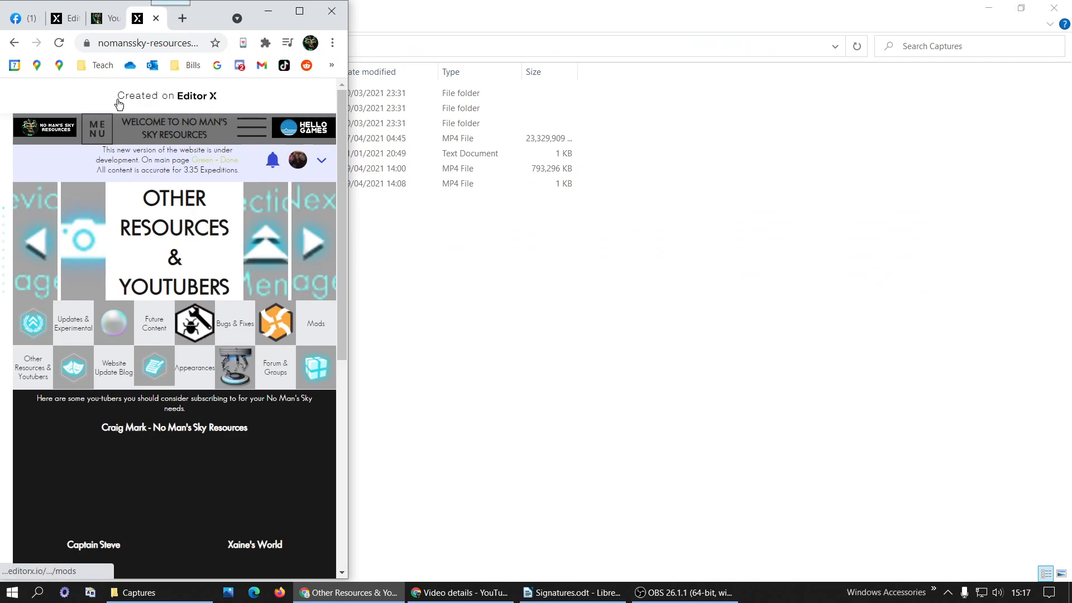
left_click(299, 11)
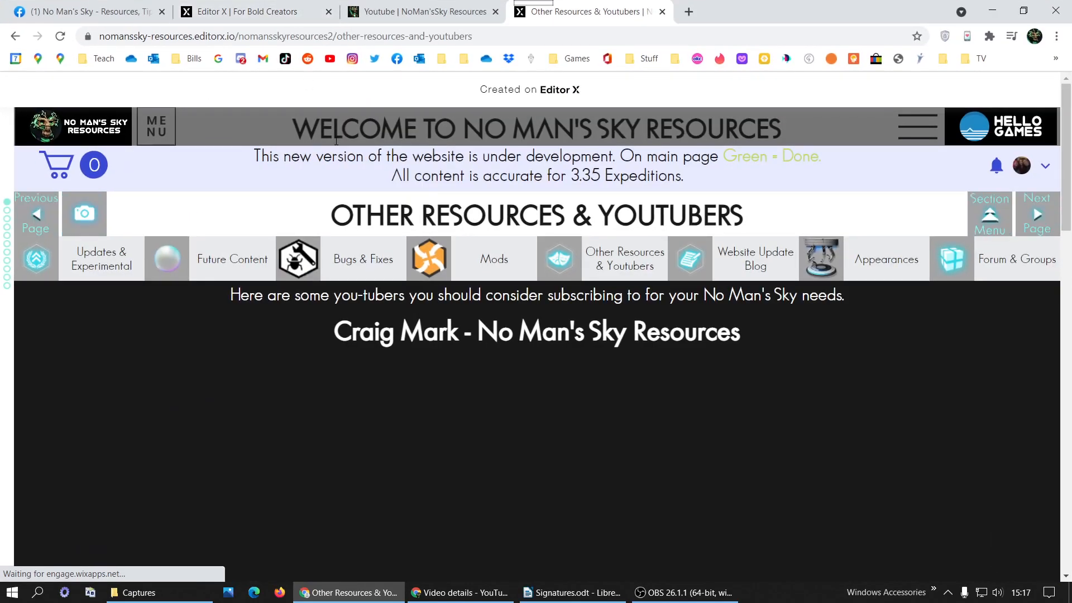
left_click(128, 13)
left_click(262, 11)
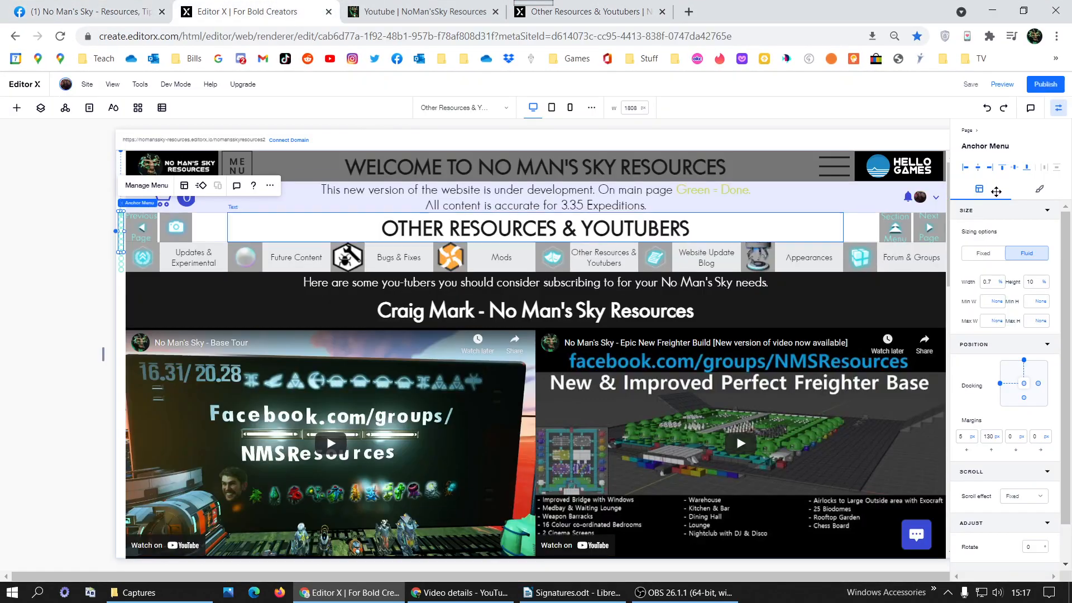
Switch the anchor menu's sizing to Fixed, set its height to Auto and publish the change.
left_click(1000, 254)
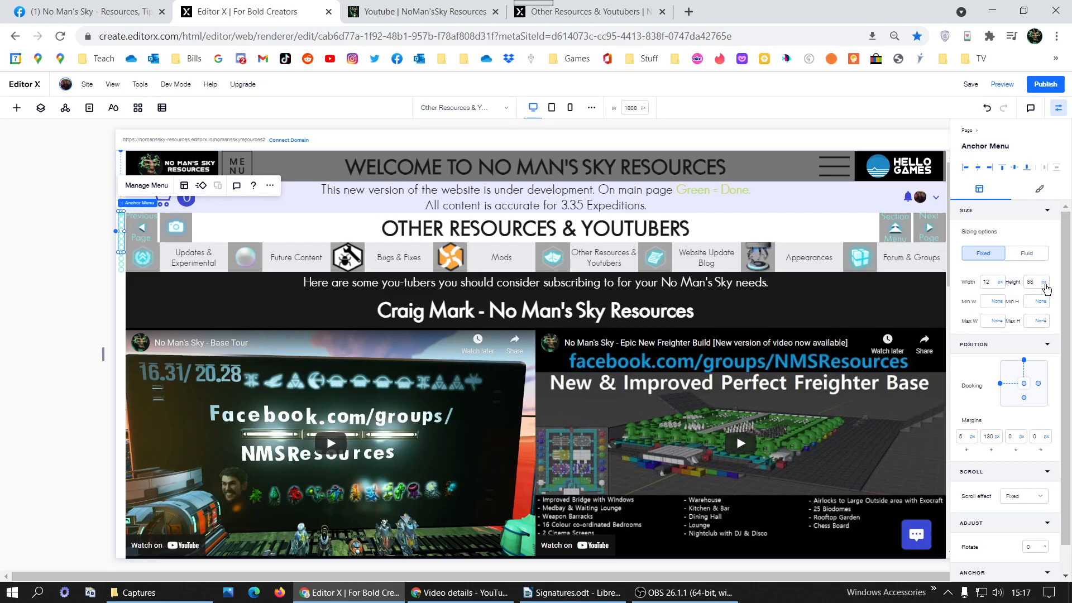
left_click(1045, 285)
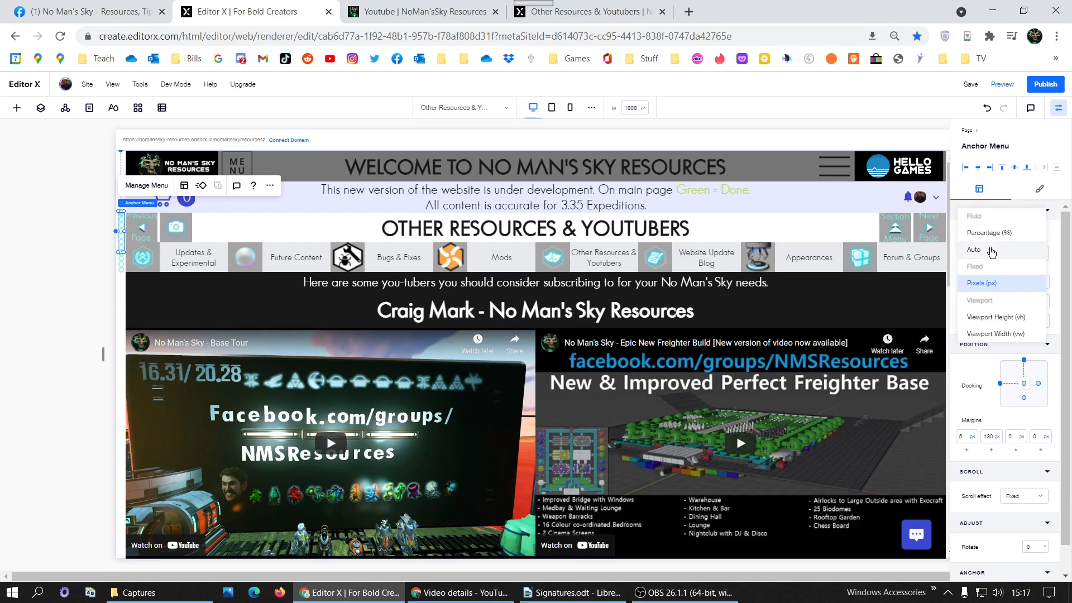
left_click(990, 253)
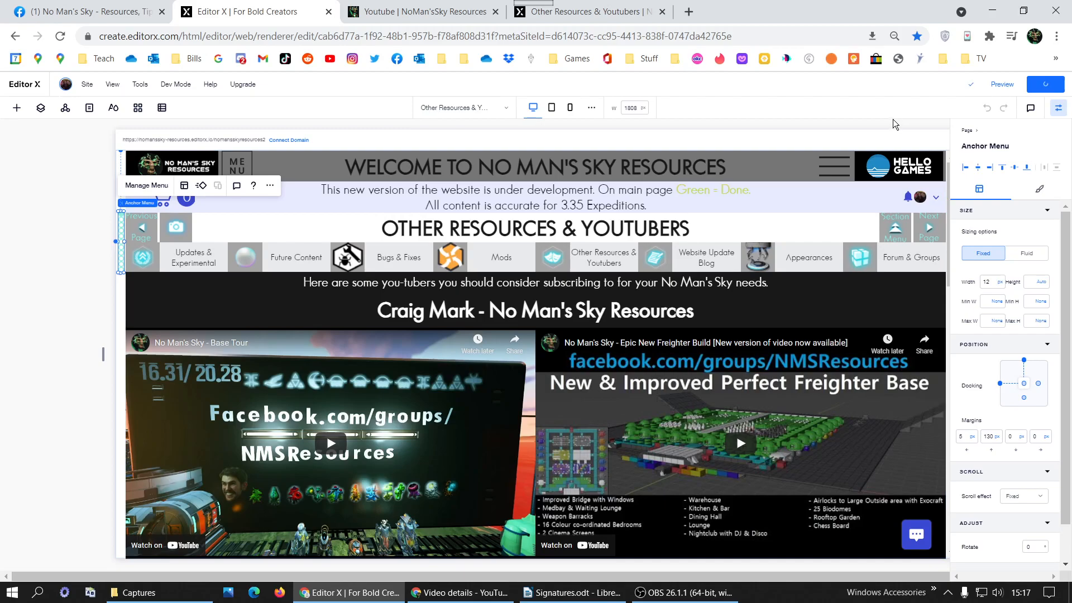
Reload the live page, shrink the browser window to phone width and check the anchor menu beside the scrolling content.
left_click(586, 11)
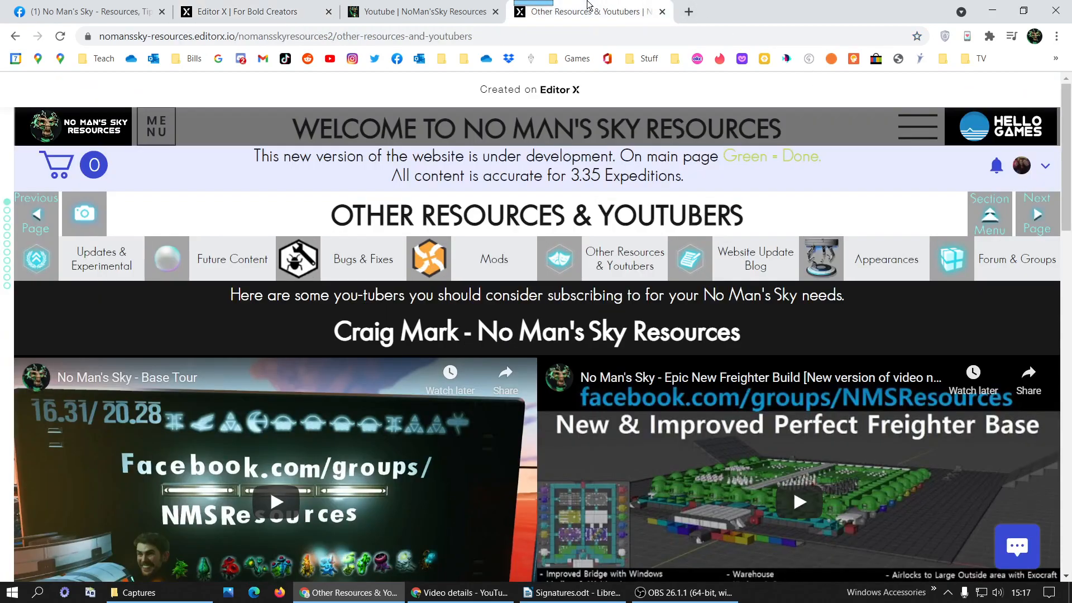
left_click(60, 38)
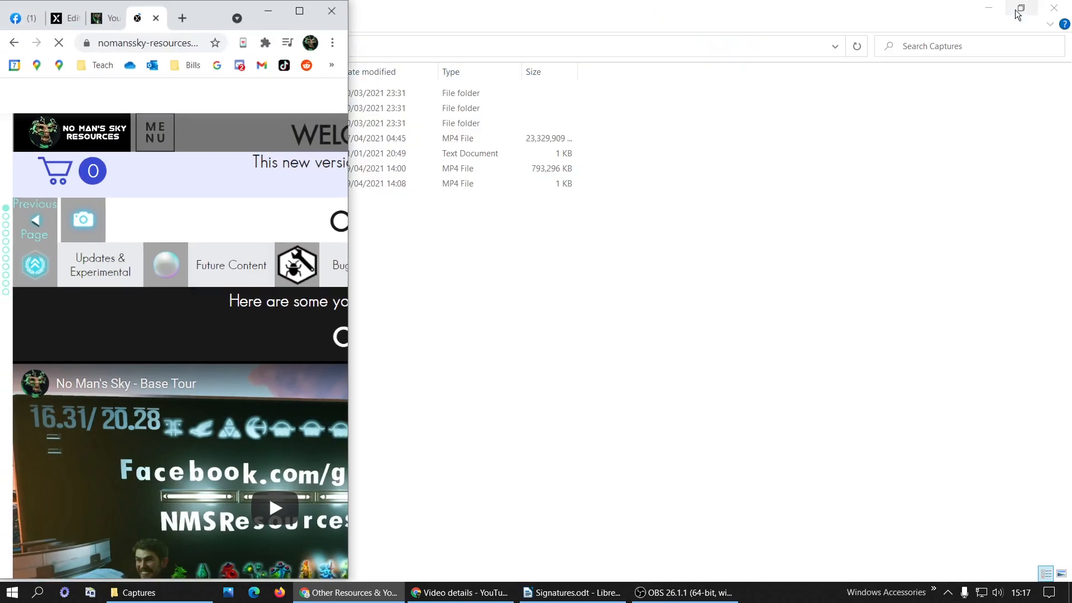
left_click(1023, 11)
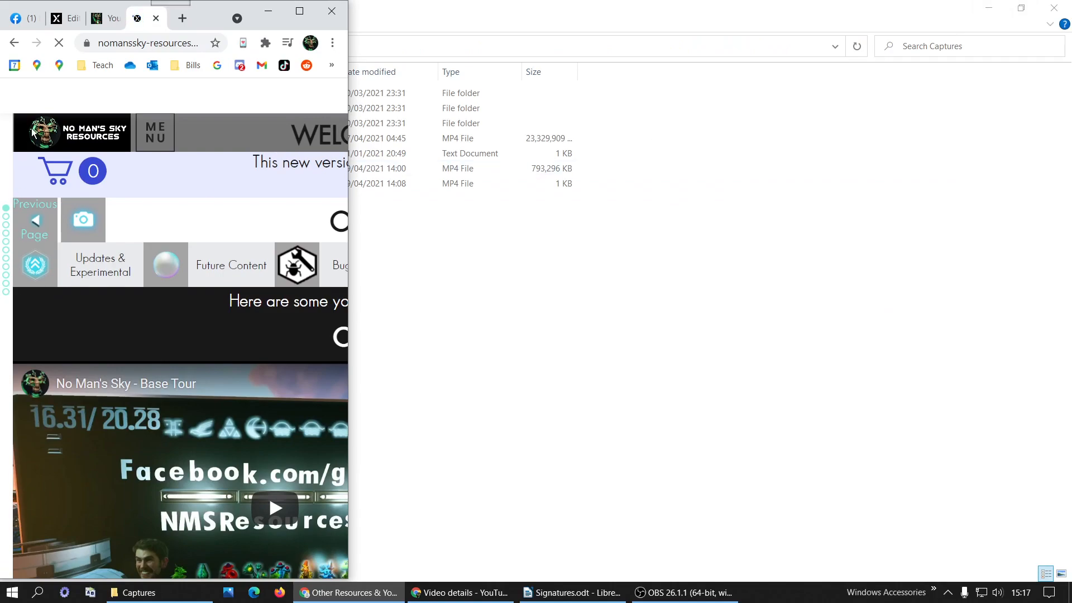
left_click(6, 217)
scroll(7, 218, "up", 5)
left_click(7, 221)
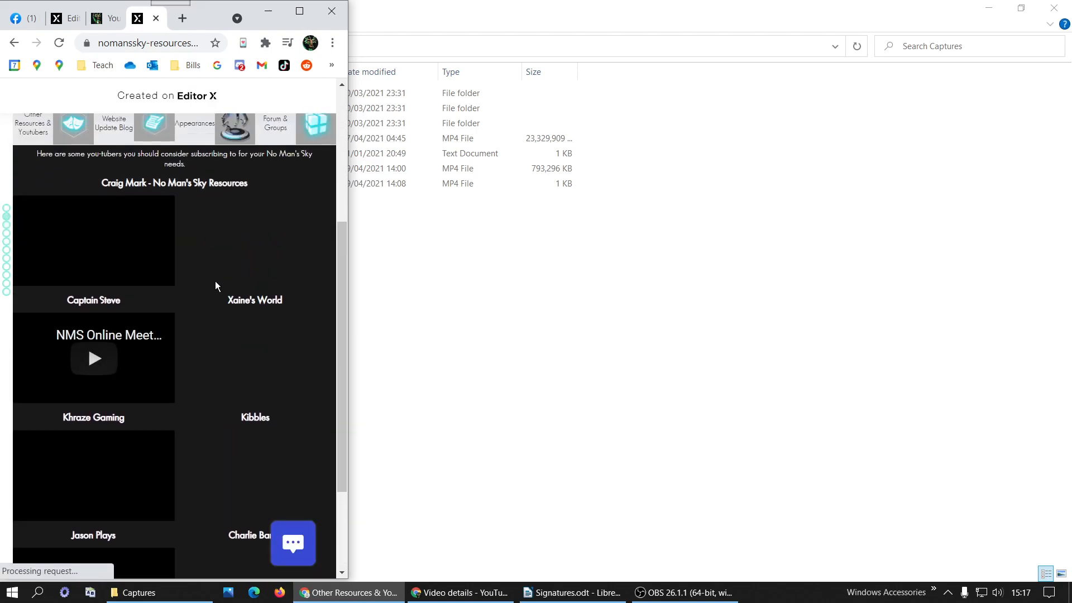
scroll(190, 307, "down", 2)
scroll(190, 308, "up", 6)
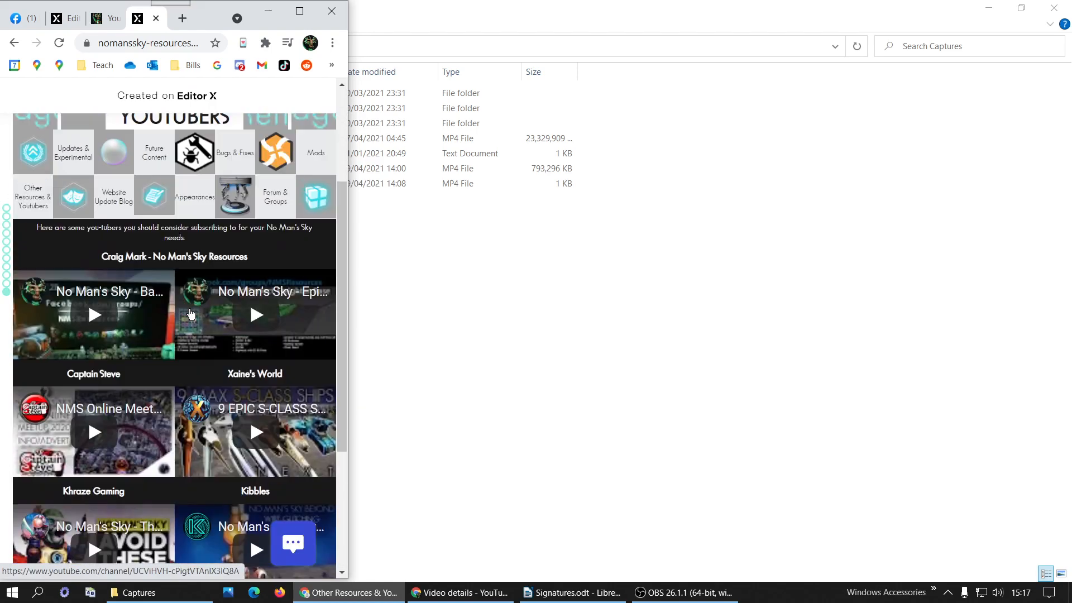
Test the anchor menu's dots at phone width by jumping between the page's sections.
left_click(8, 224)
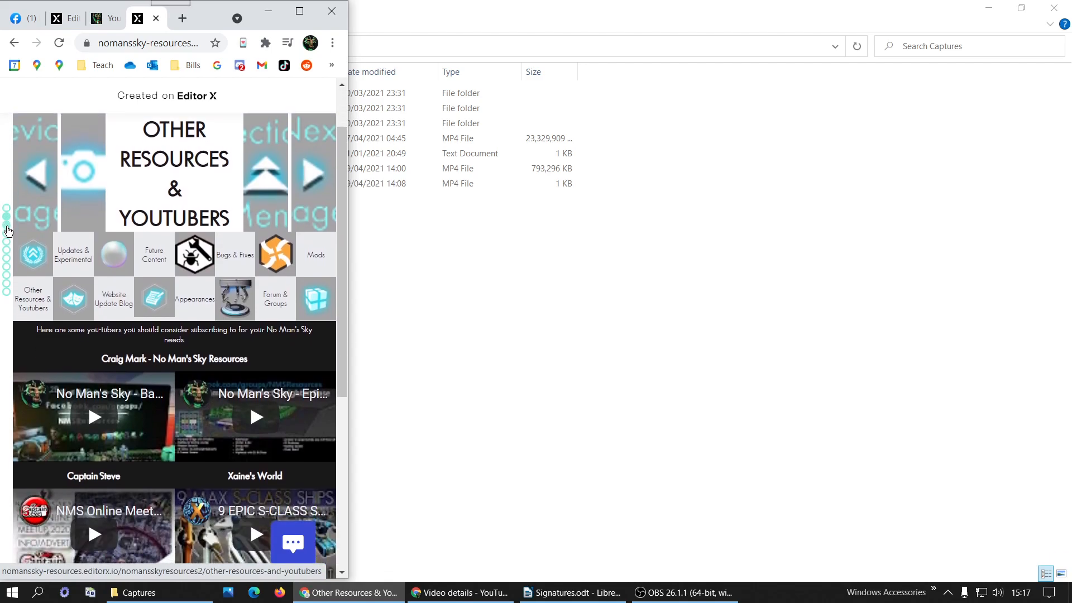
left_click(7, 230)
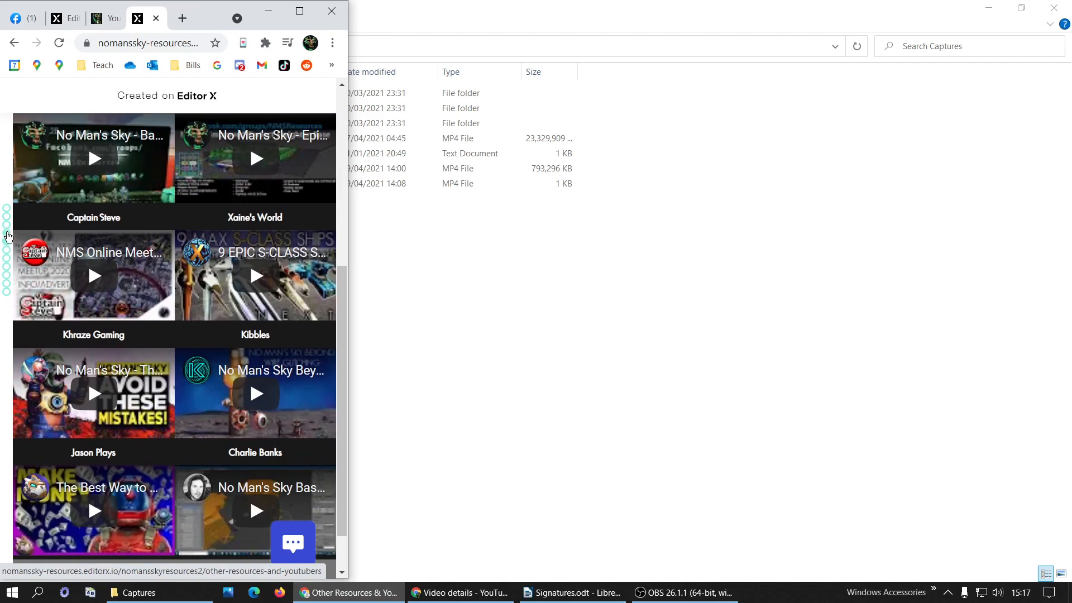
left_click(8, 231)
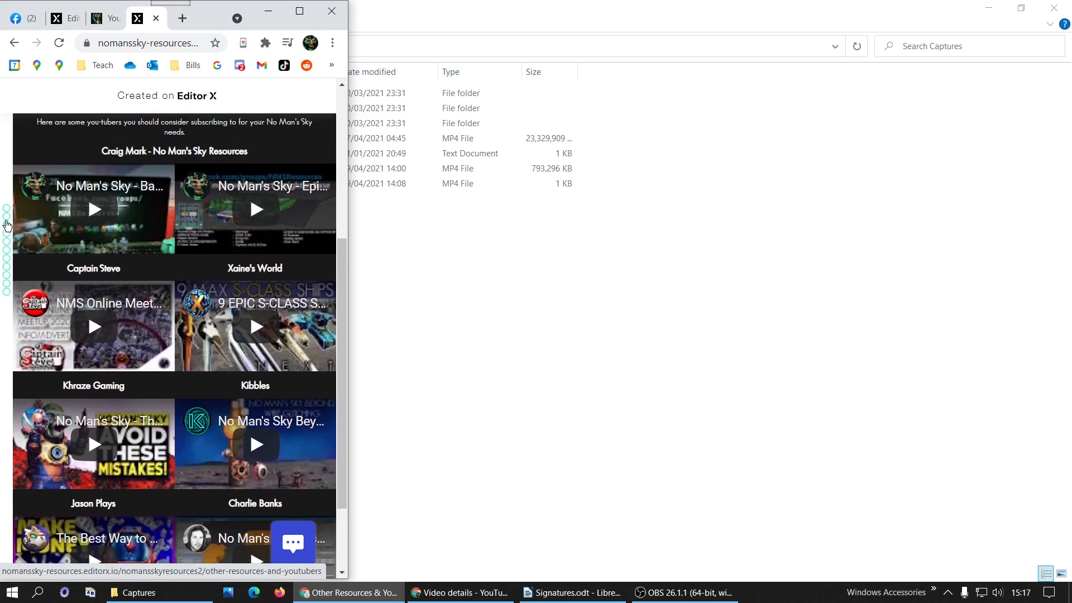
left_click(6, 223)
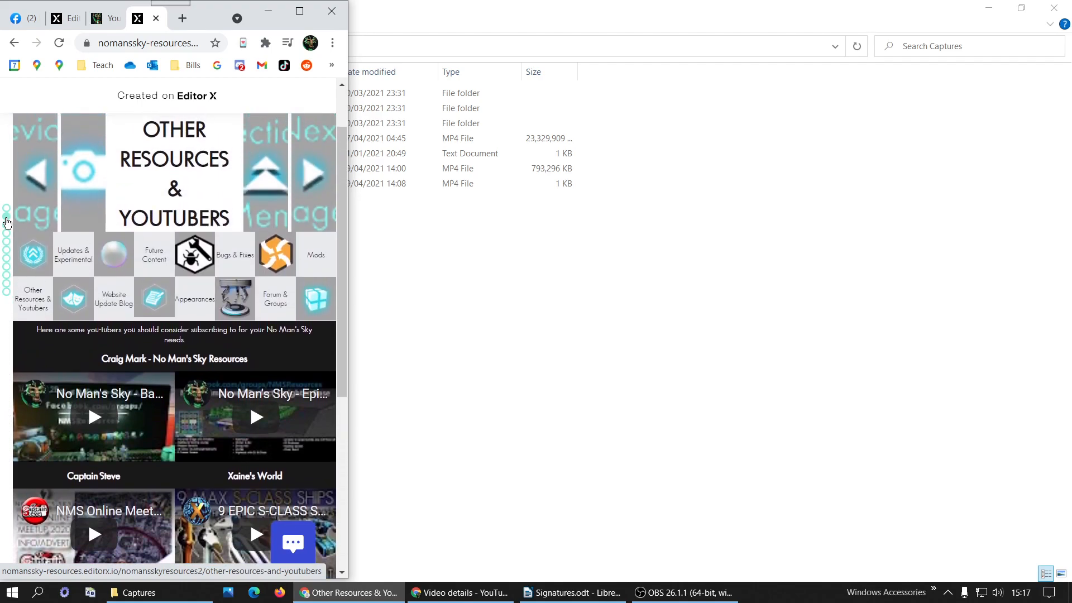
left_click(7, 212)
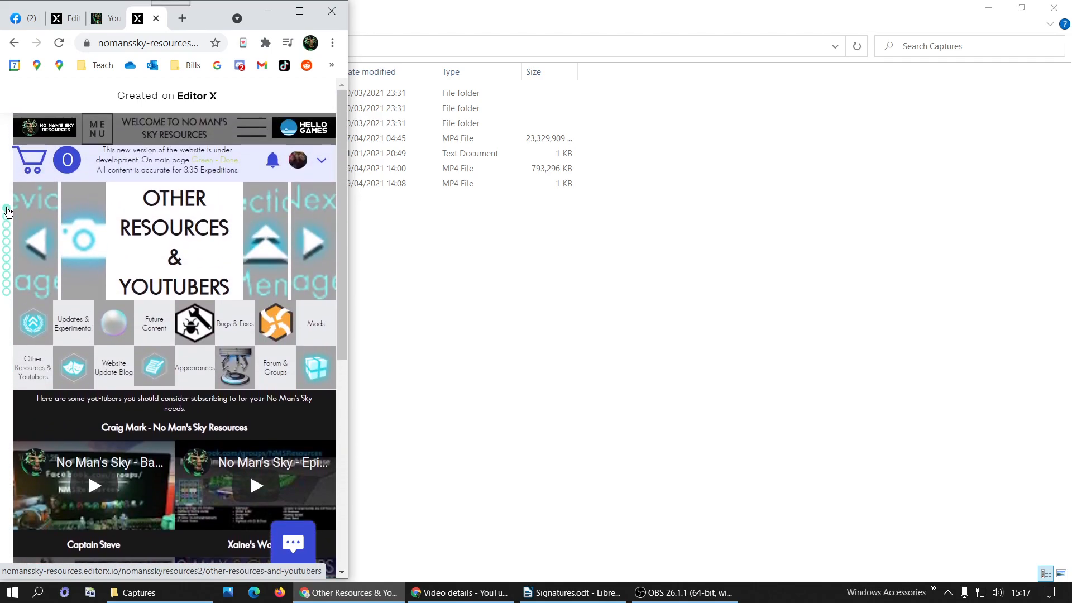
left_click(7, 232)
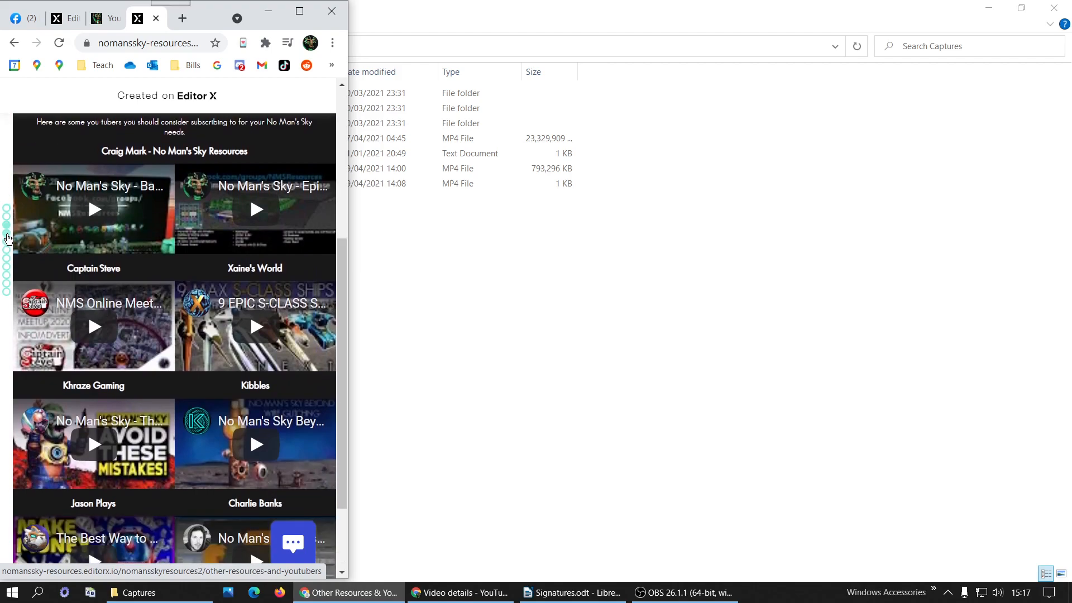
left_click(7, 239)
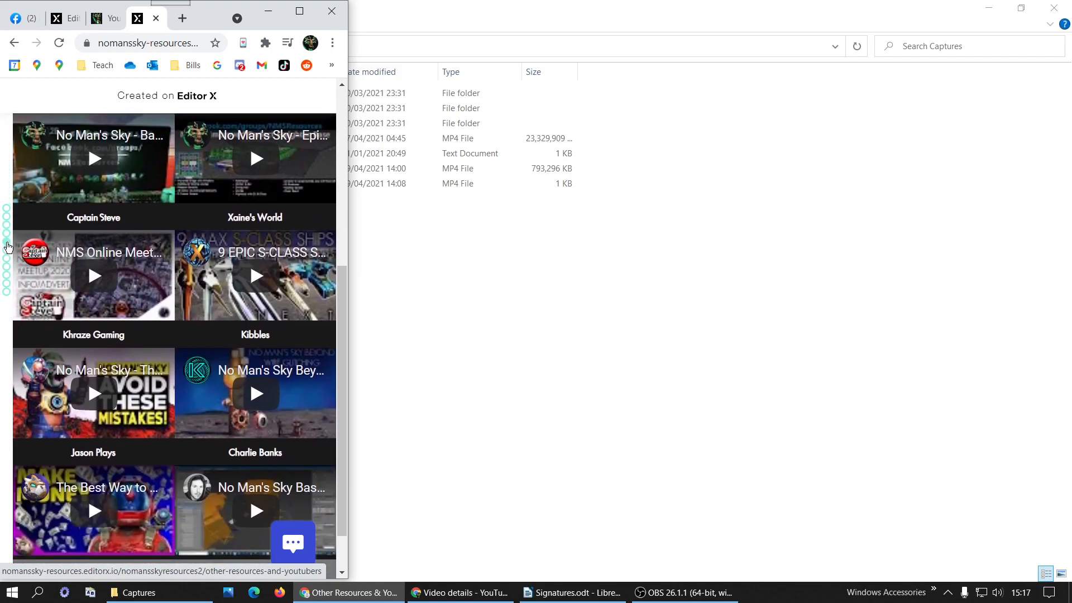
left_click(7, 250)
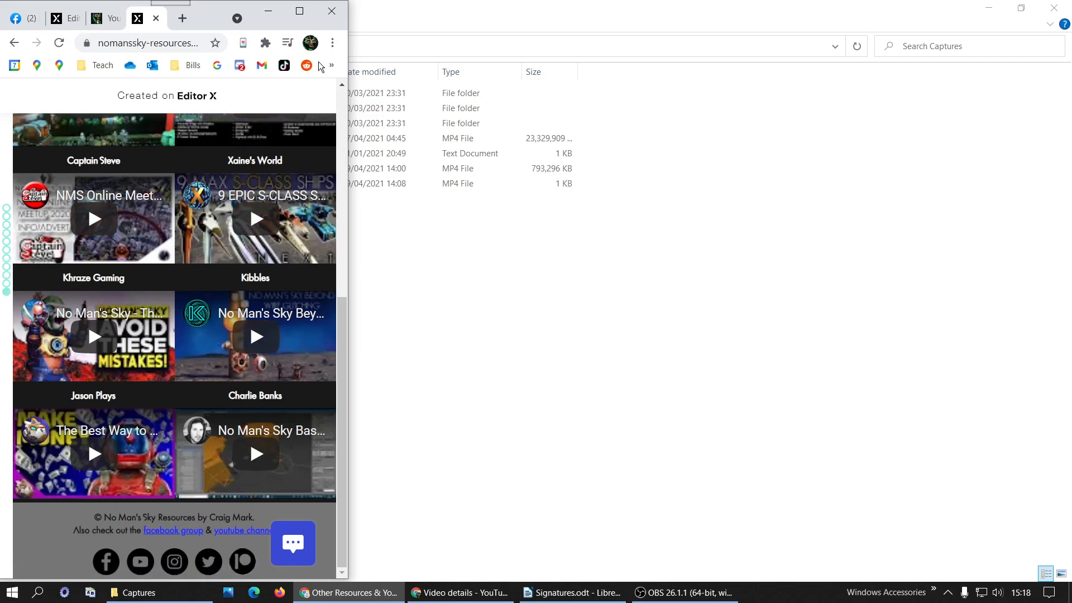
Return to the editor in a maximised window and check the page at the phone and tablet breakpoints.
left_click(299, 11)
left_click(254, 11)
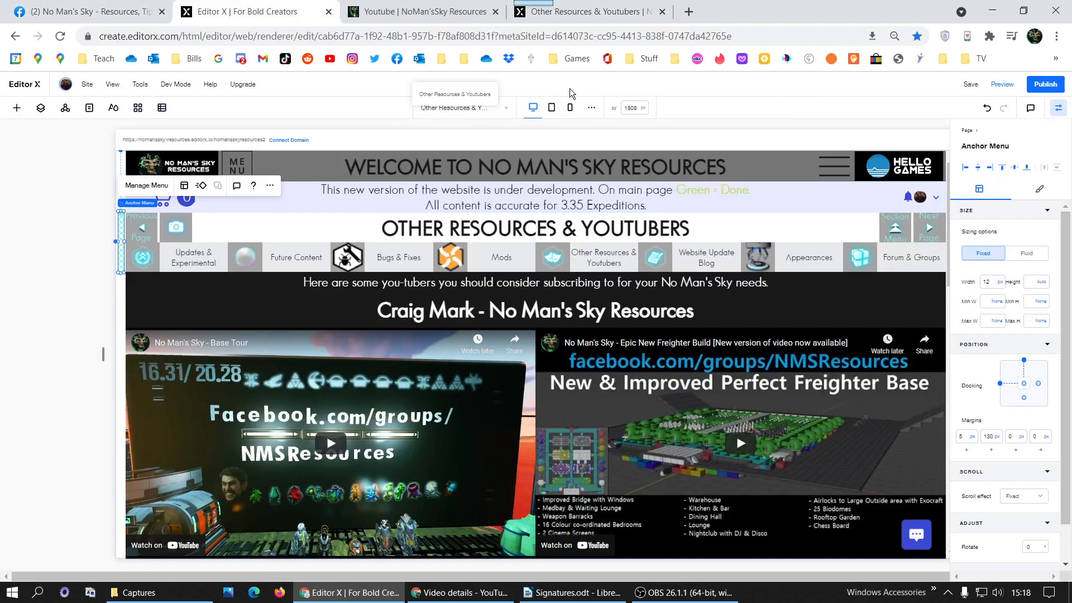
left_click(570, 109)
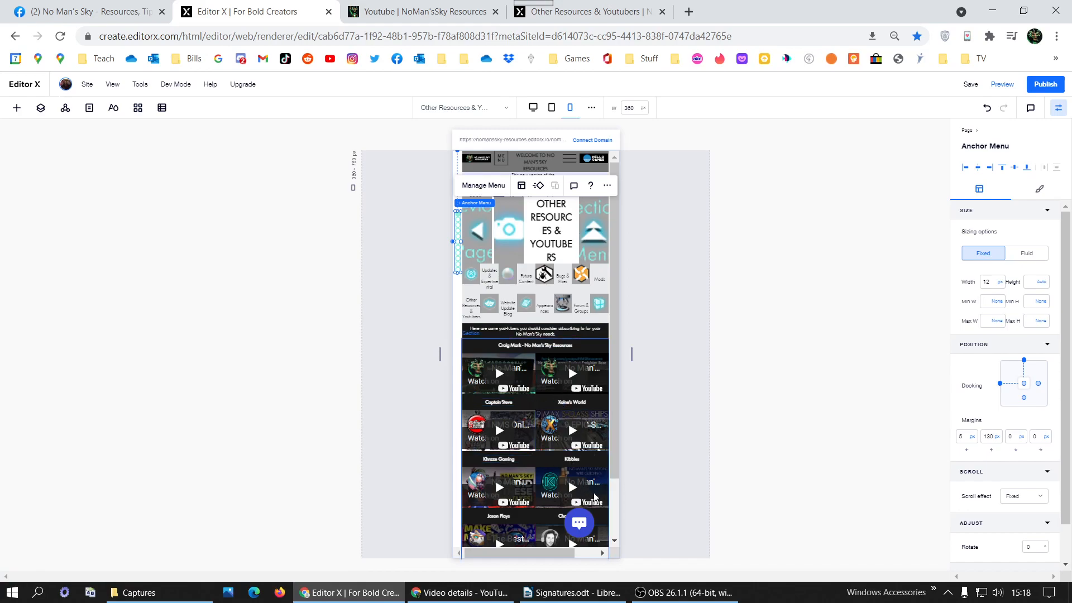
scroll(530, 436, "down", 2)
scroll(572, 343, "up", 2)
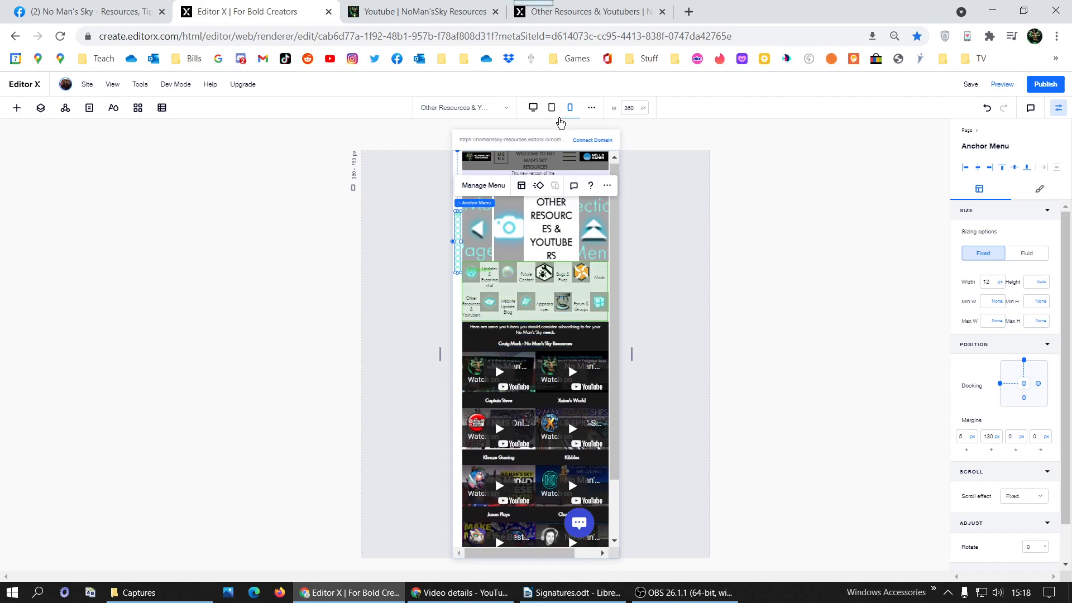
left_click(551, 107)
scroll(499, 314, "down", 3)
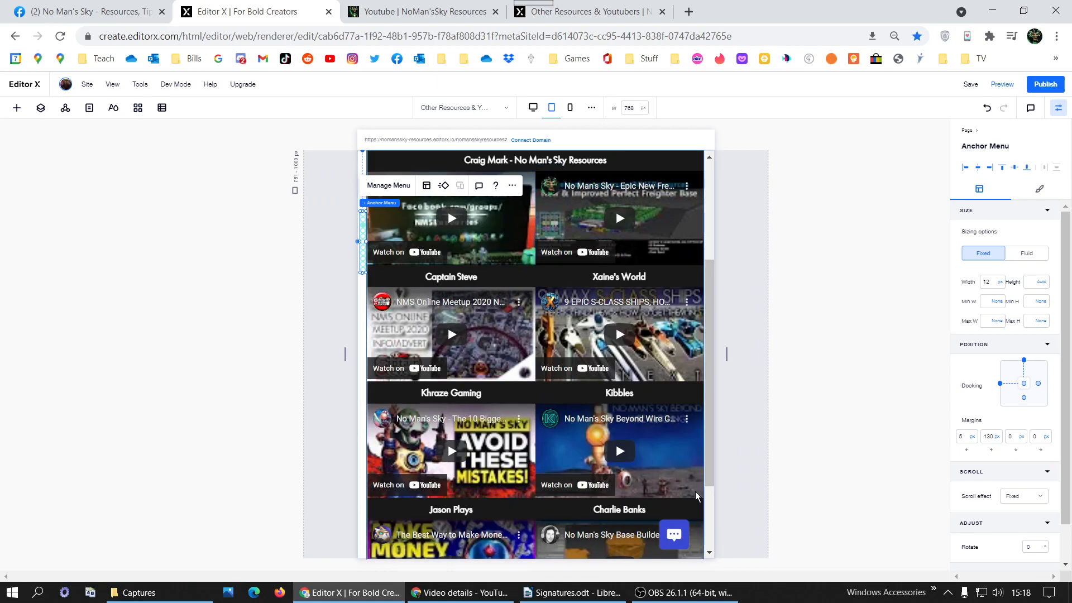
Check the live page at full width from header to footer, and jump to the top with the anchor menu.
left_click(631, 7)
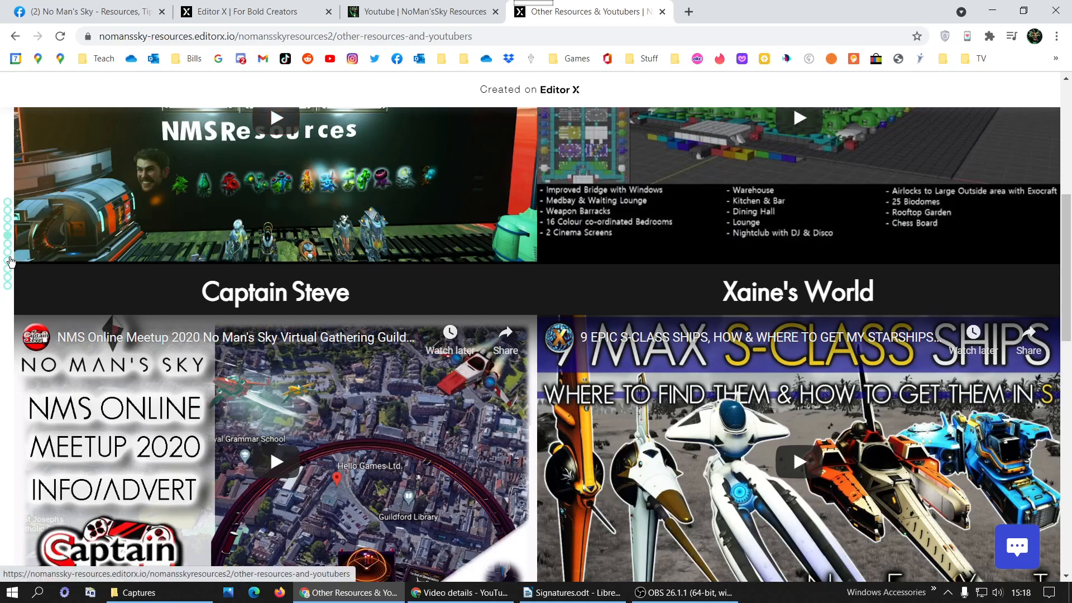
scroll(294, 276, "up", 1)
scroll(294, 276, "up", 5)
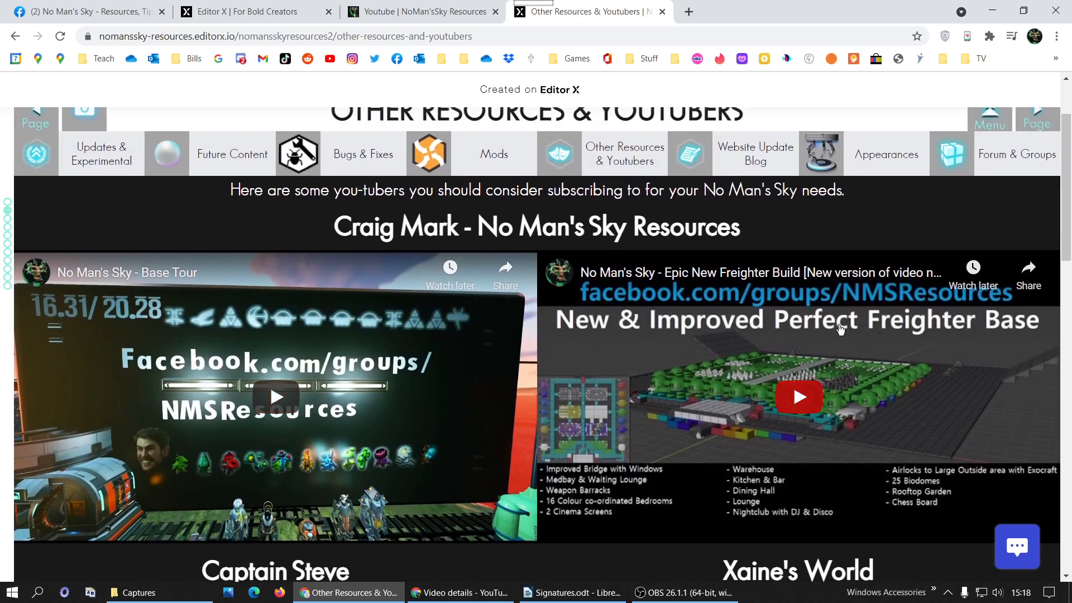
scroll(332, 305, "down", 5)
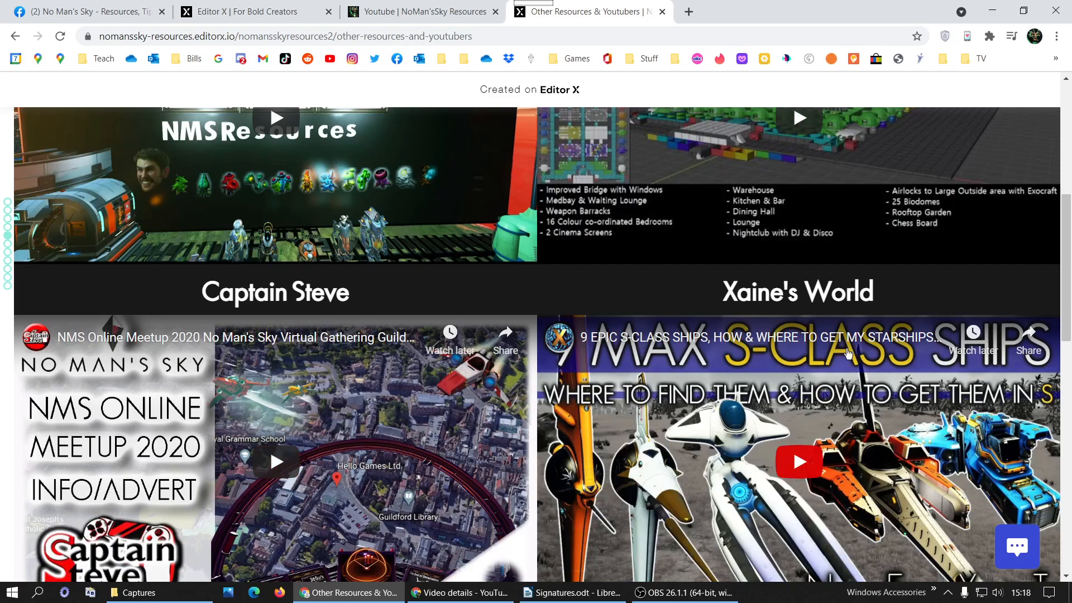
scroll(165, 214, "down", 14)
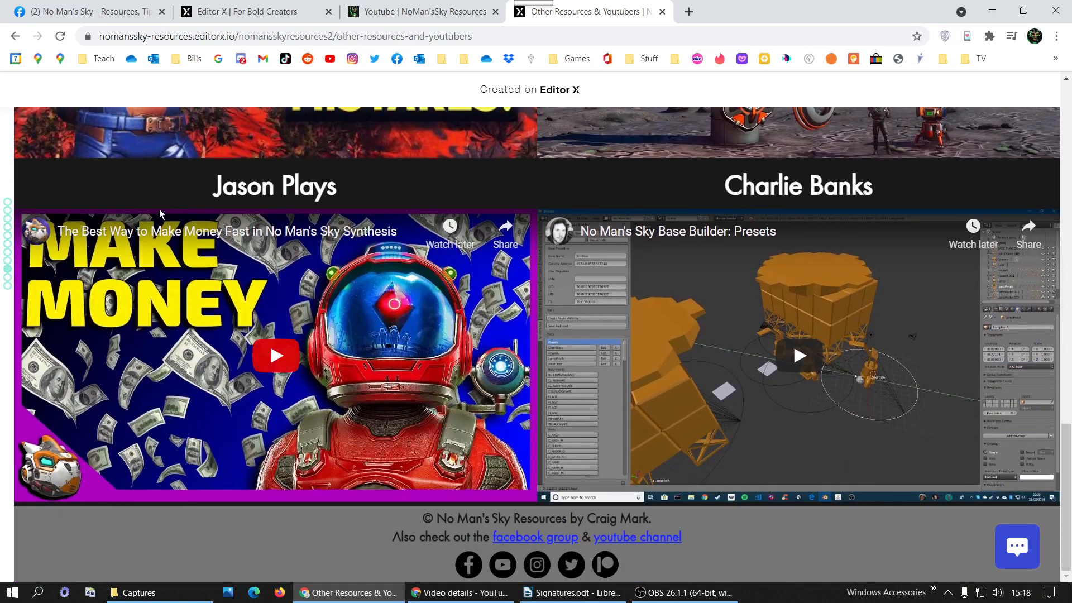
scroll(6, 207, "up", 5)
left_click(6, 203)
scroll(876, 419, "down", 5)
scroll(606, 376, "up", 5)
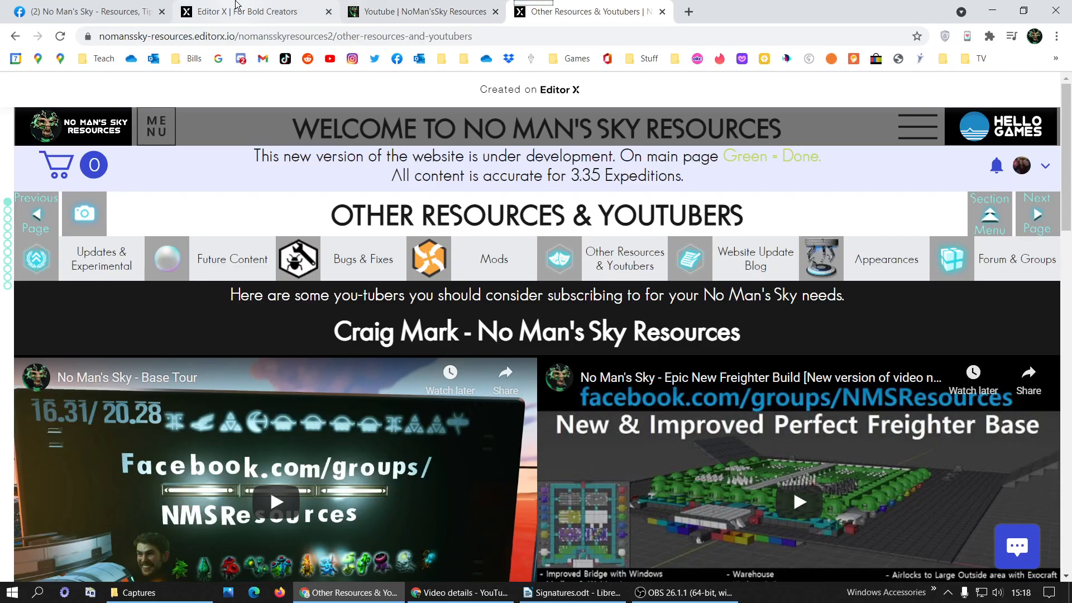
Return to the editor's desktop breakpoint and select the second video player in the page's last video row.
left_click(236, 5)
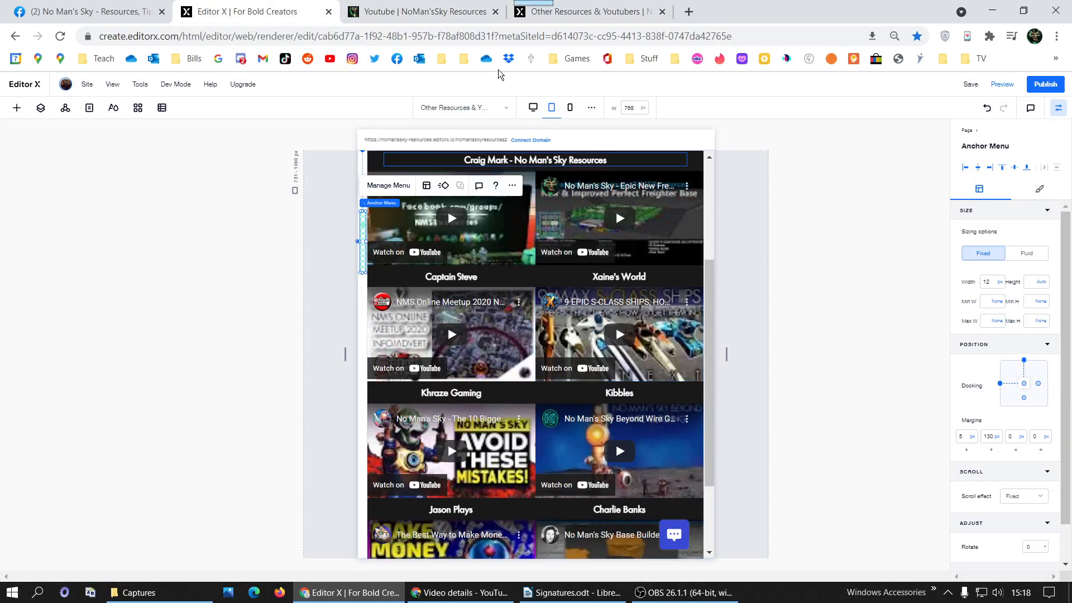
left_click(534, 108)
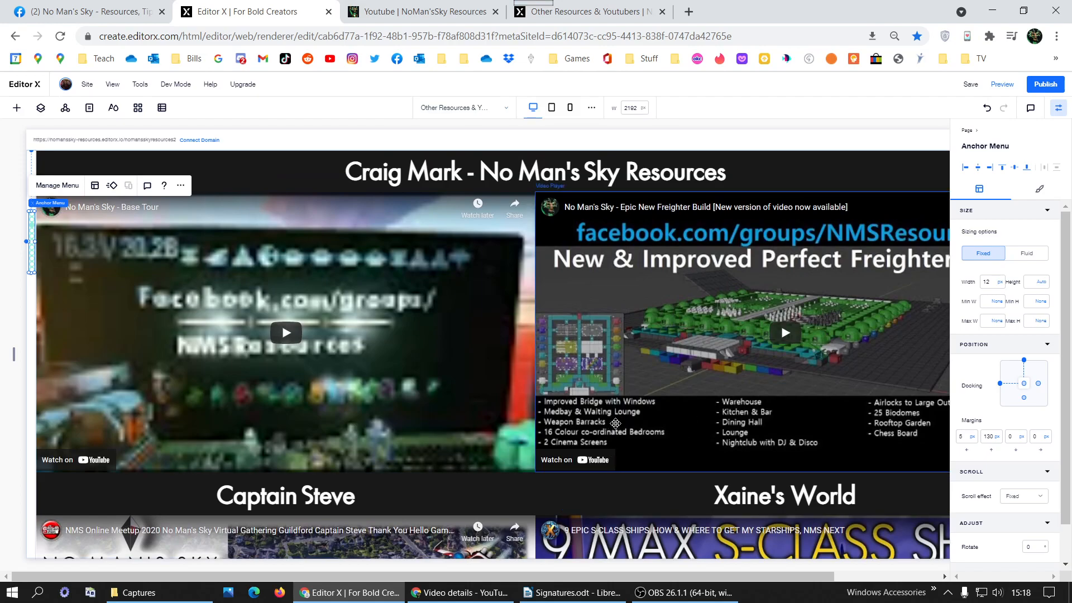
scroll(615, 423, "down", 10)
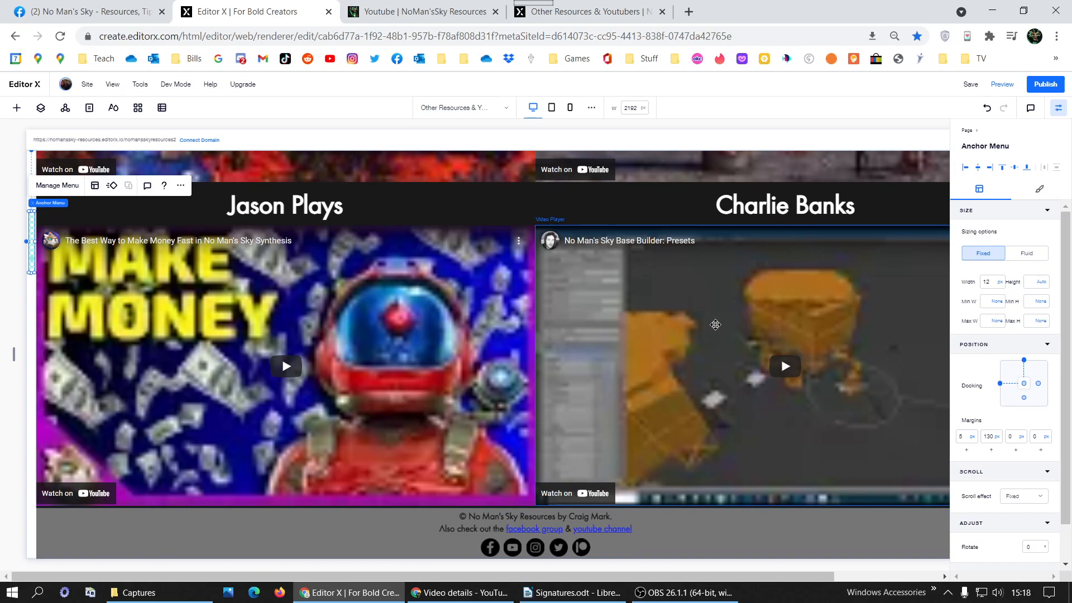
left_click(776, 475)
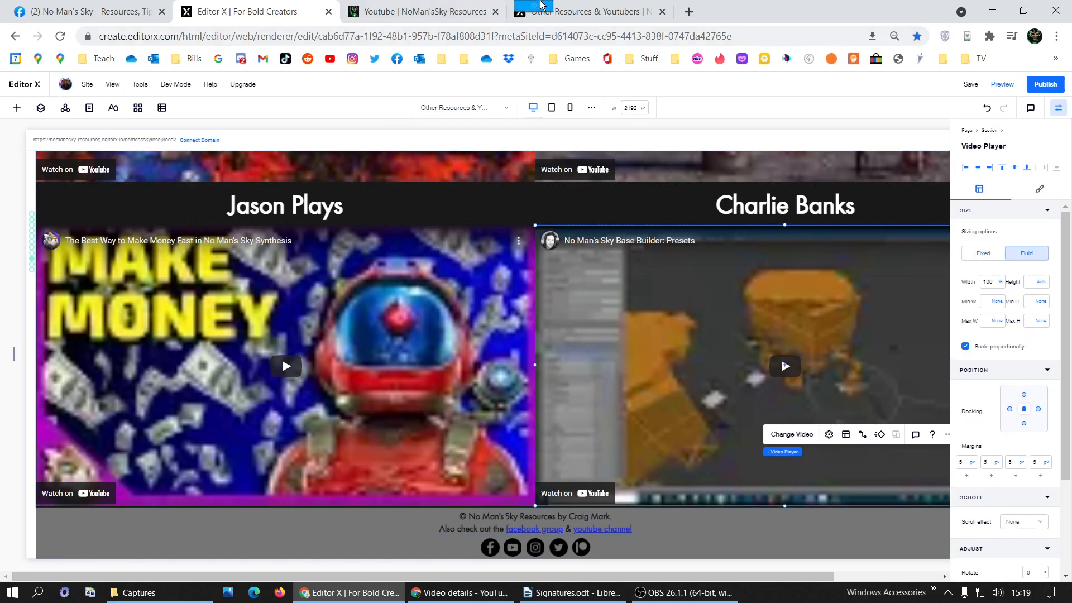
Go back to the old website's Blender & Other Resources page and look through its tool sections.
left_click(587, 12)
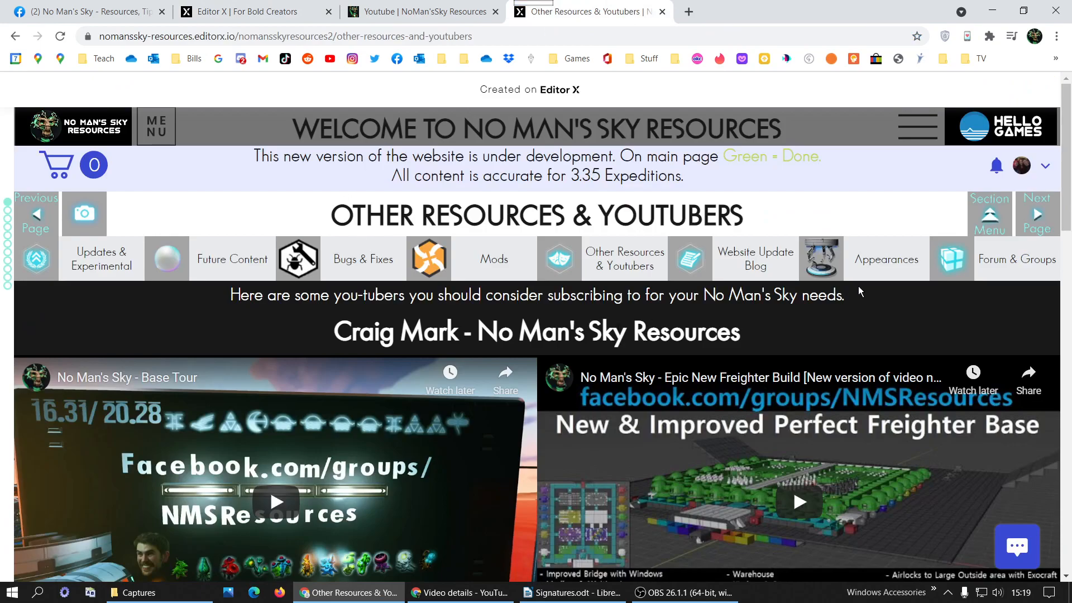
left_click(380, 11)
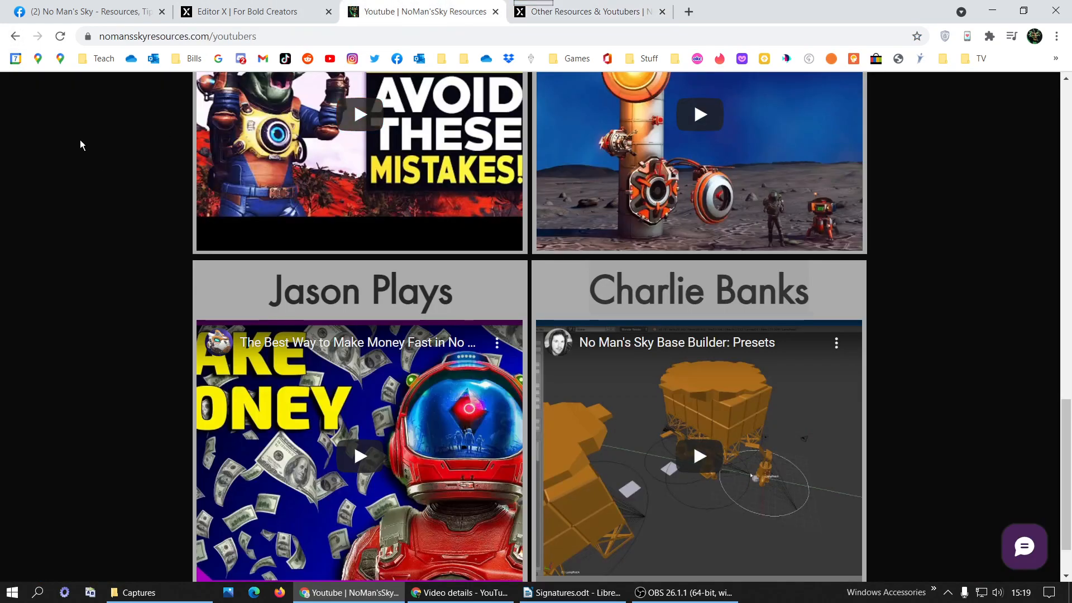
left_click(26, 40)
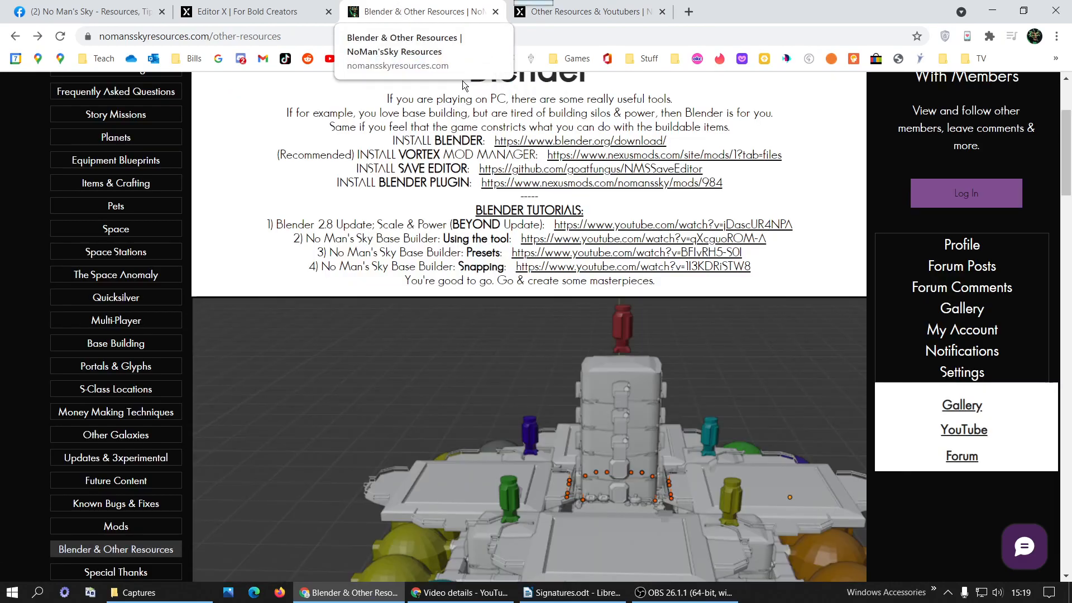
scroll(599, 221, "down", 7)
scroll(598, 222, "down", 20)
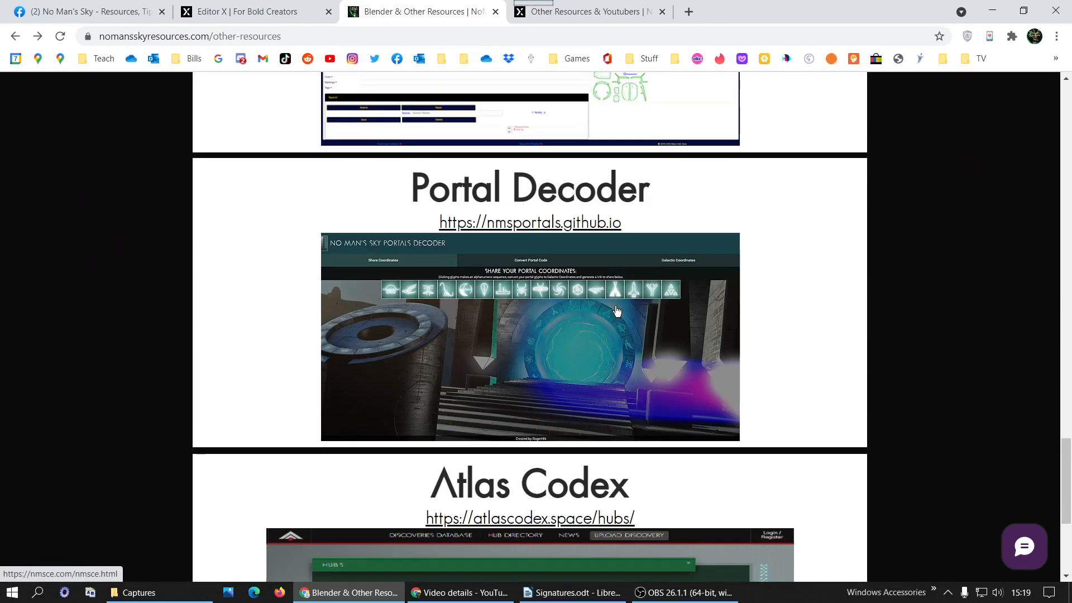
scroll(617, 311, "up", 20)
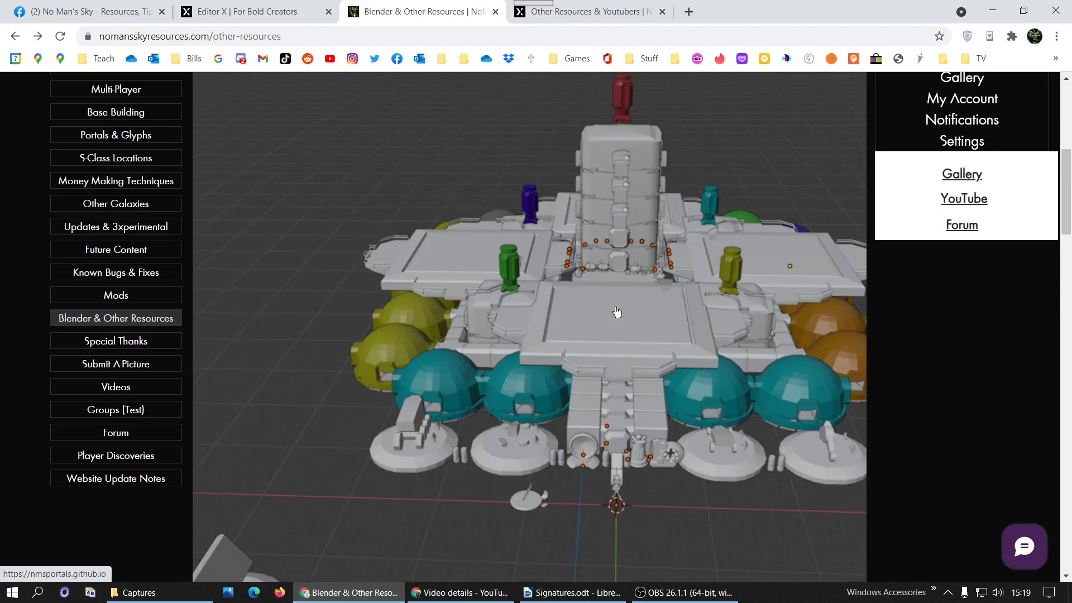
scroll(617, 311, "up", 2)
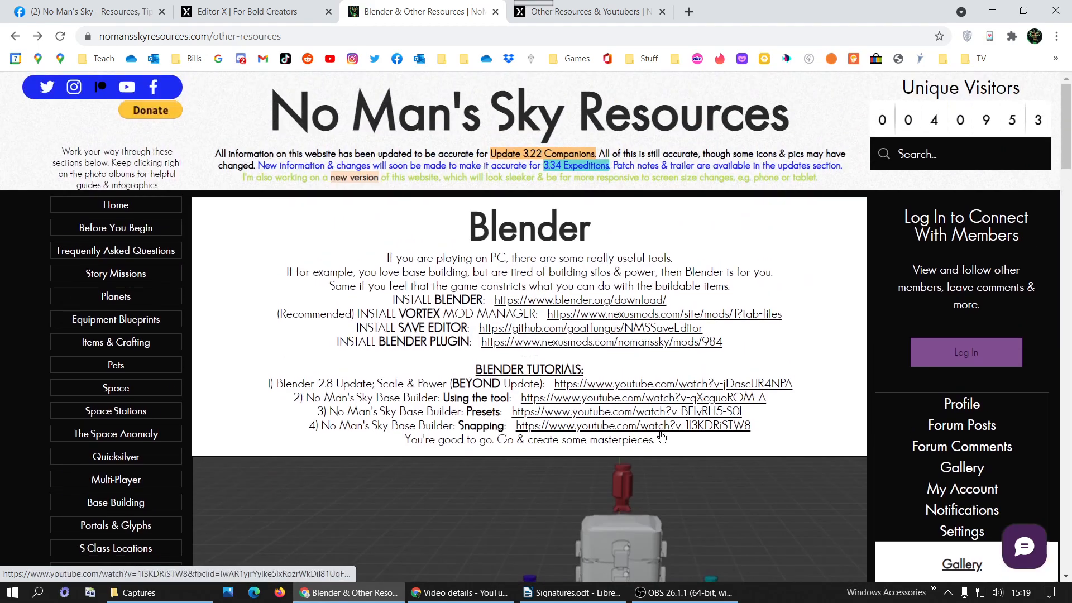
Copy the body text under the Blender heading on the old site, from the opening line on PC tools through the closing line.
left_click_drag(657, 441, 392, 257)
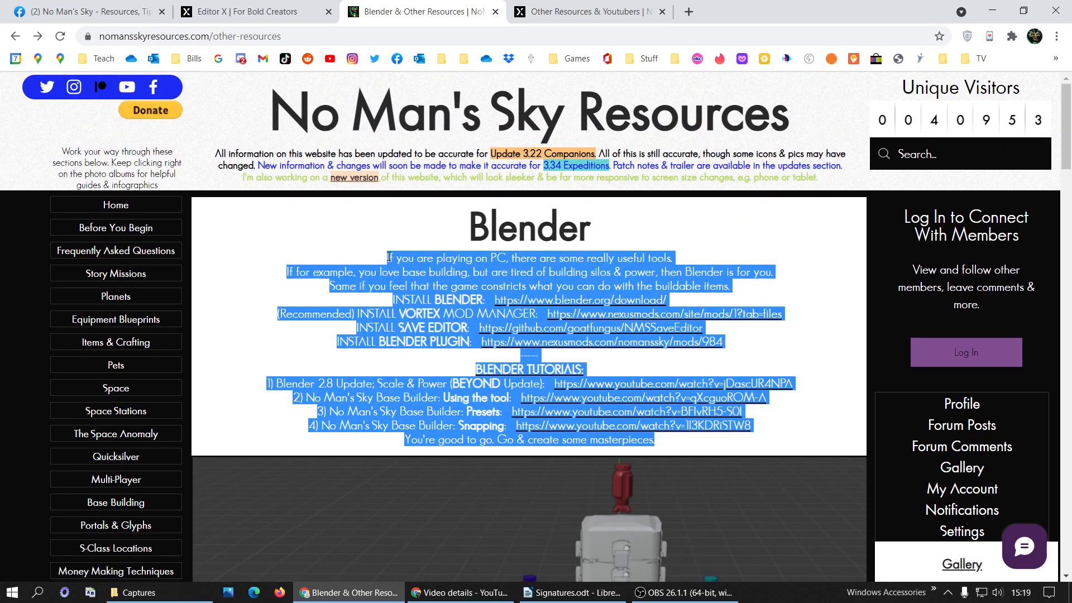
right_click(410, 256)
left_click(450, 223)
left_click_drag(469, 224, 685, 447)
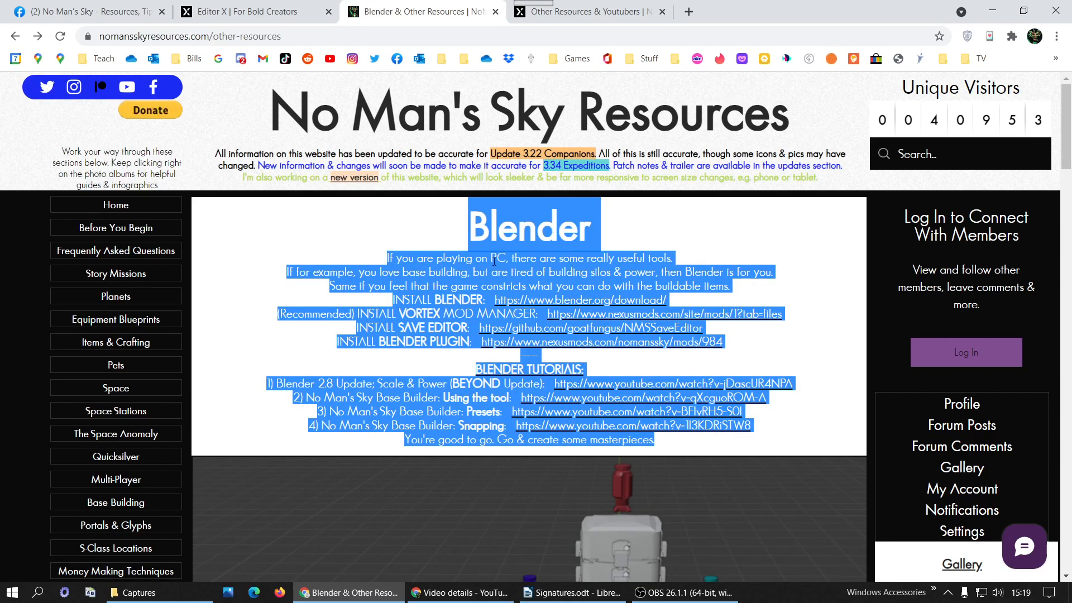
left_click(496, 260)
left_click_drag(389, 254, 732, 443)
right_click(599, 269)
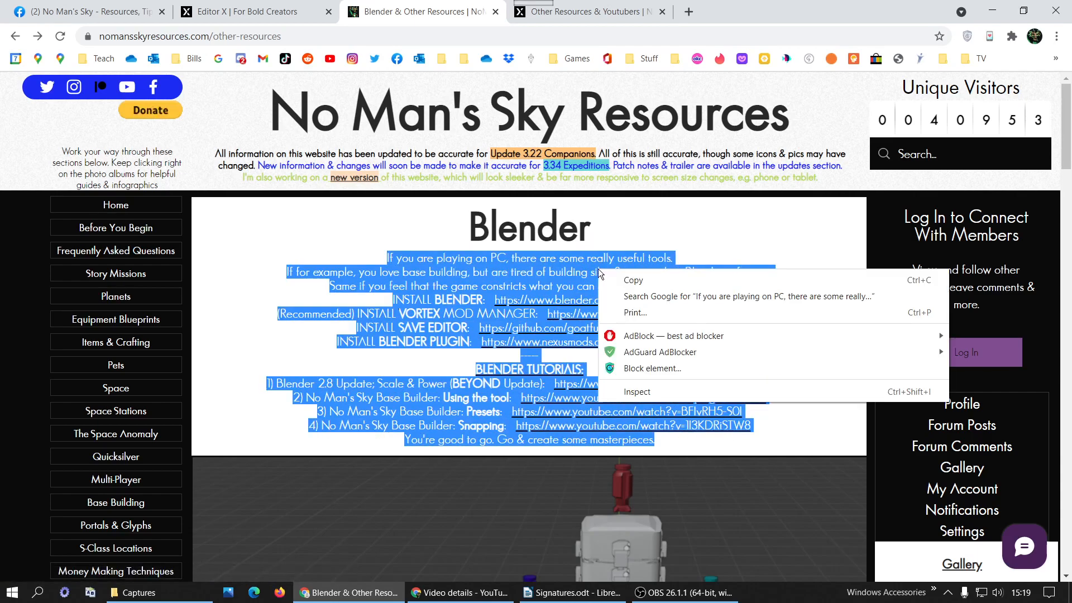
left_click(629, 279)
Return to the page editor and insert the NMSResources Bar and the Guide Title Bar from the Guides design library above the footer.
left_click(277, 19)
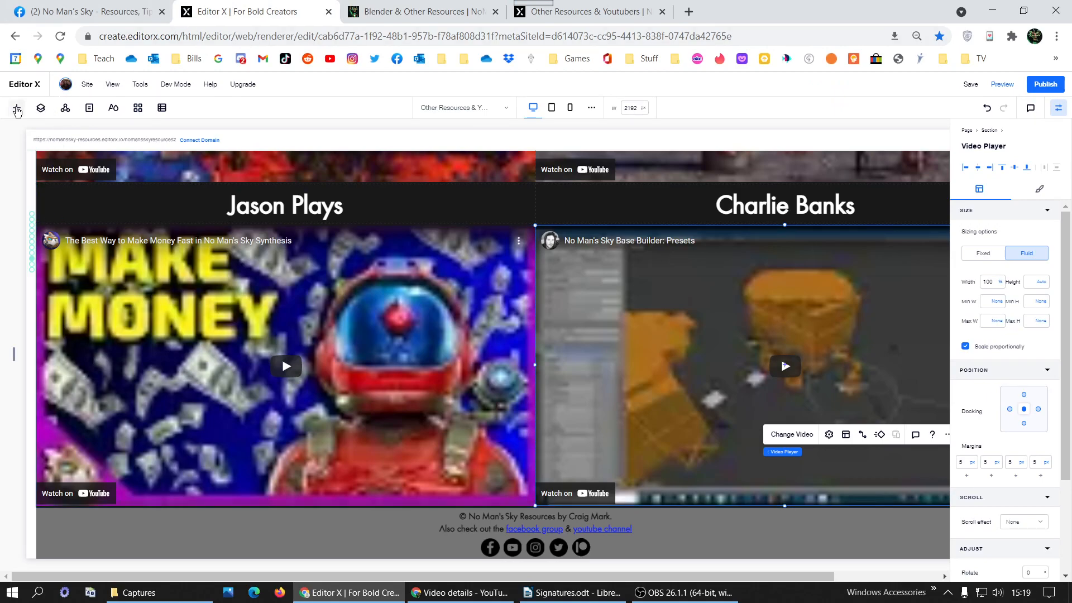
left_click(17, 108)
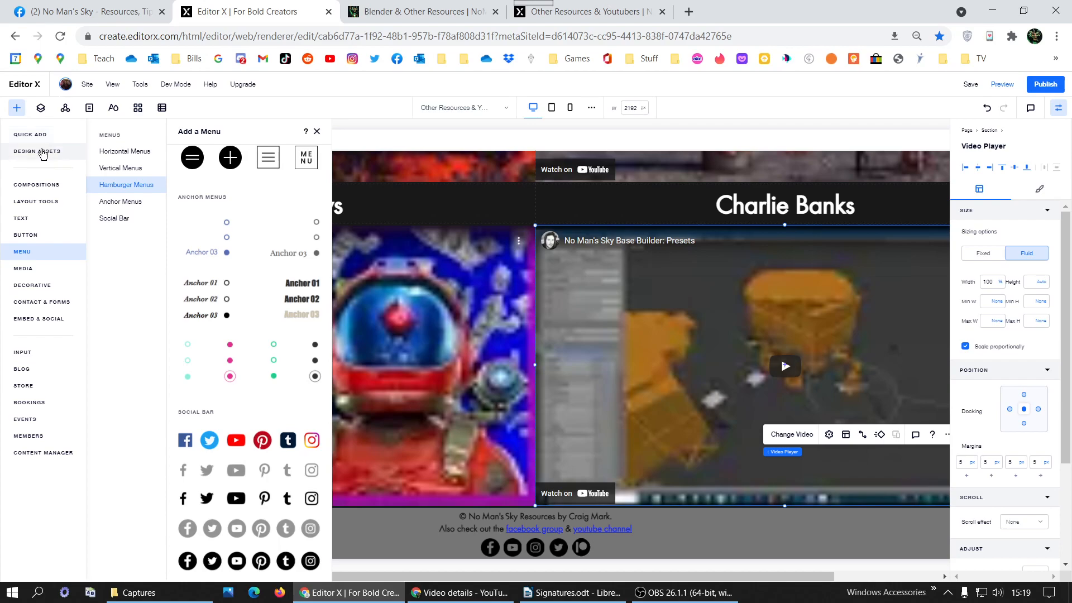
left_click(37, 151)
left_click(114, 192)
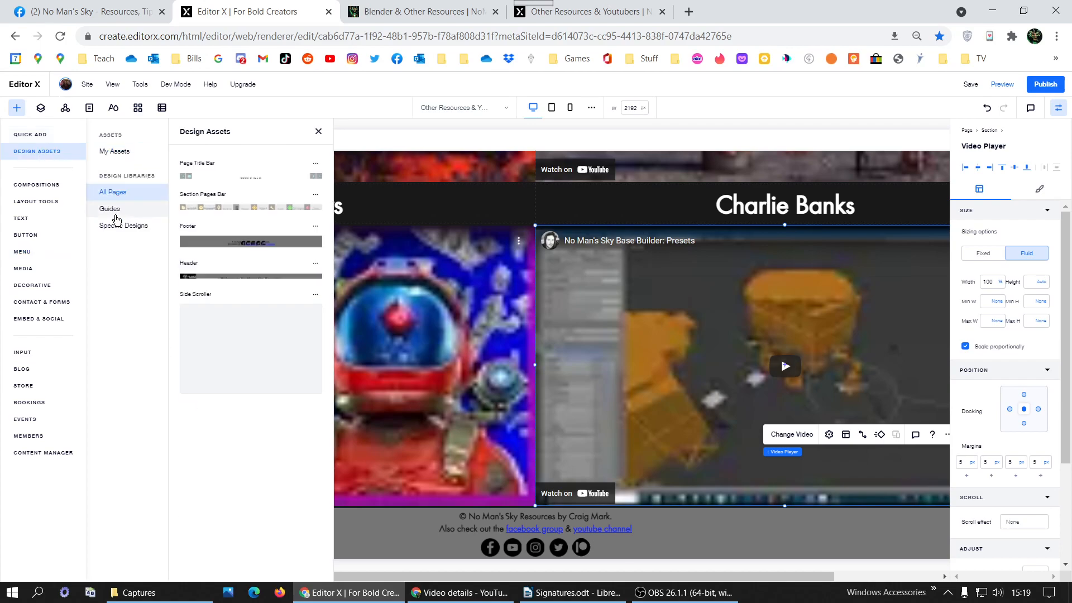
left_click(113, 211)
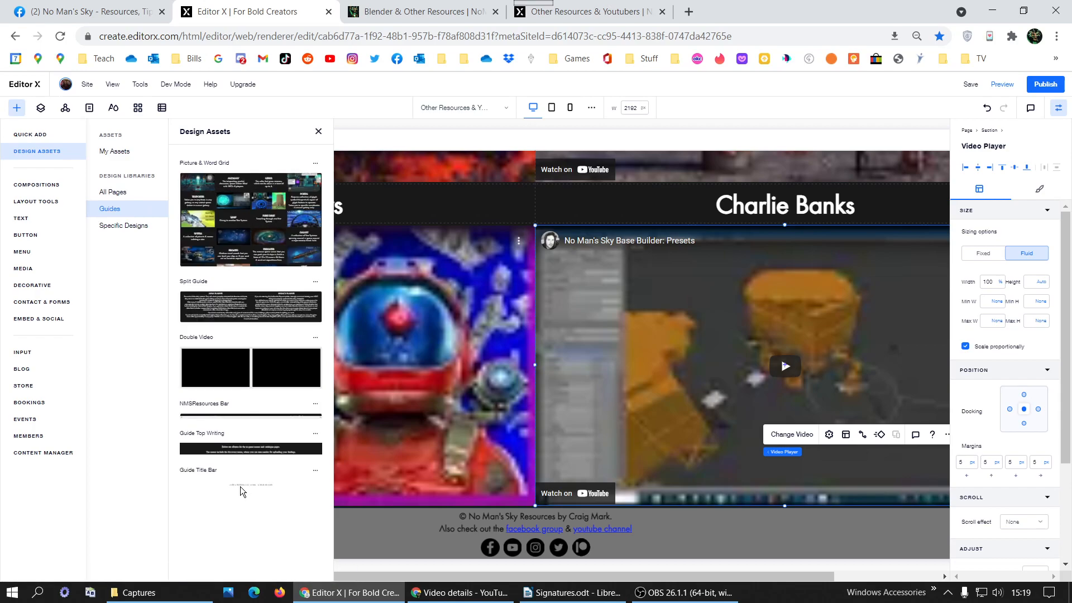
left_click(250, 420)
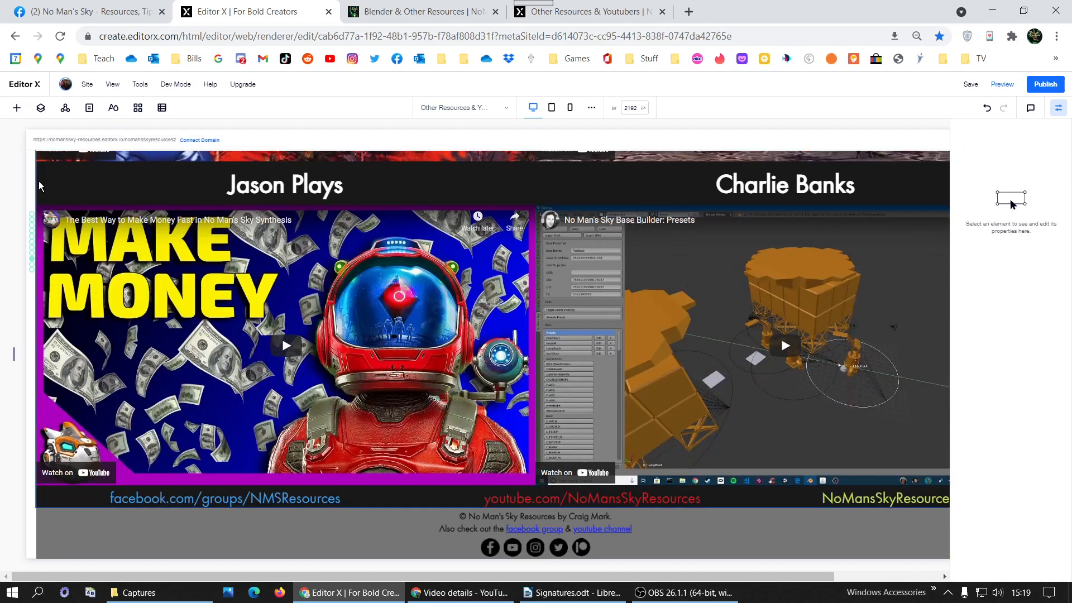
left_click(16, 110)
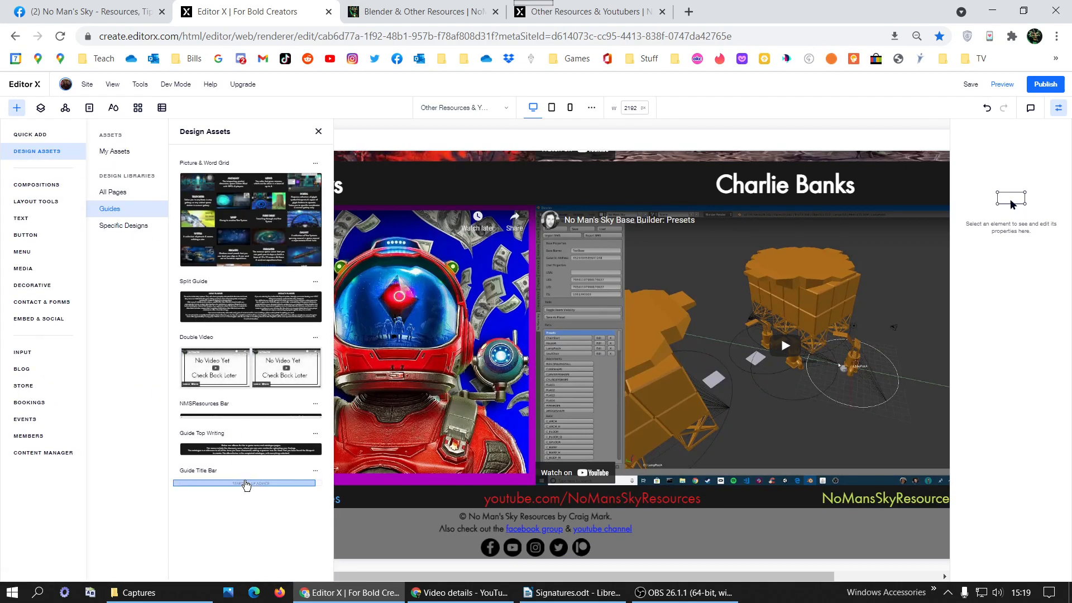
left_click(247, 483)
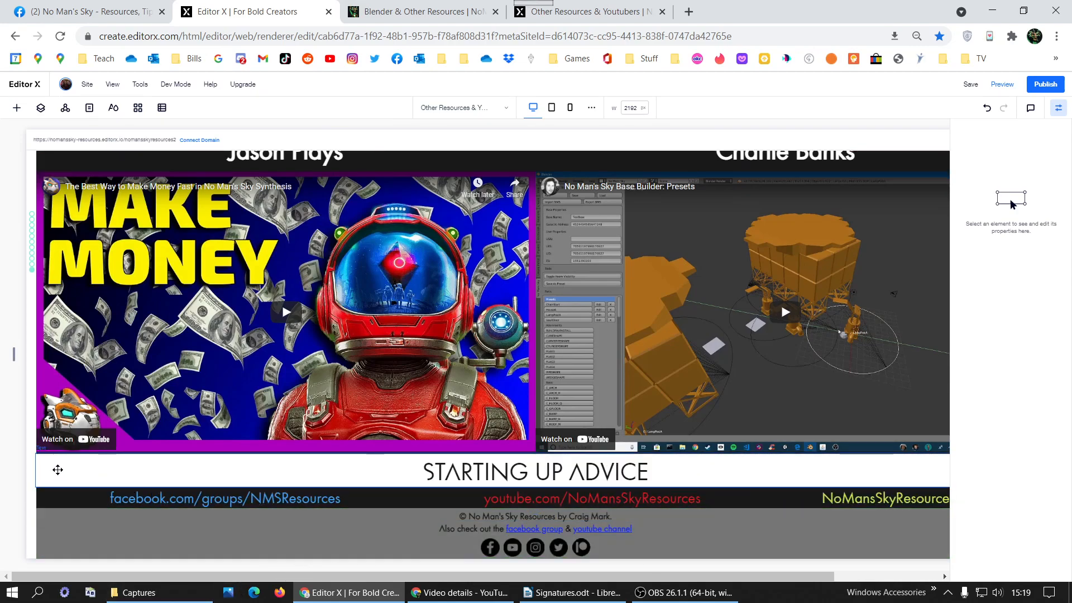
Move the NMSResources links bar section up so it sits above the Starting Up Advice title.
right_click(57, 469)
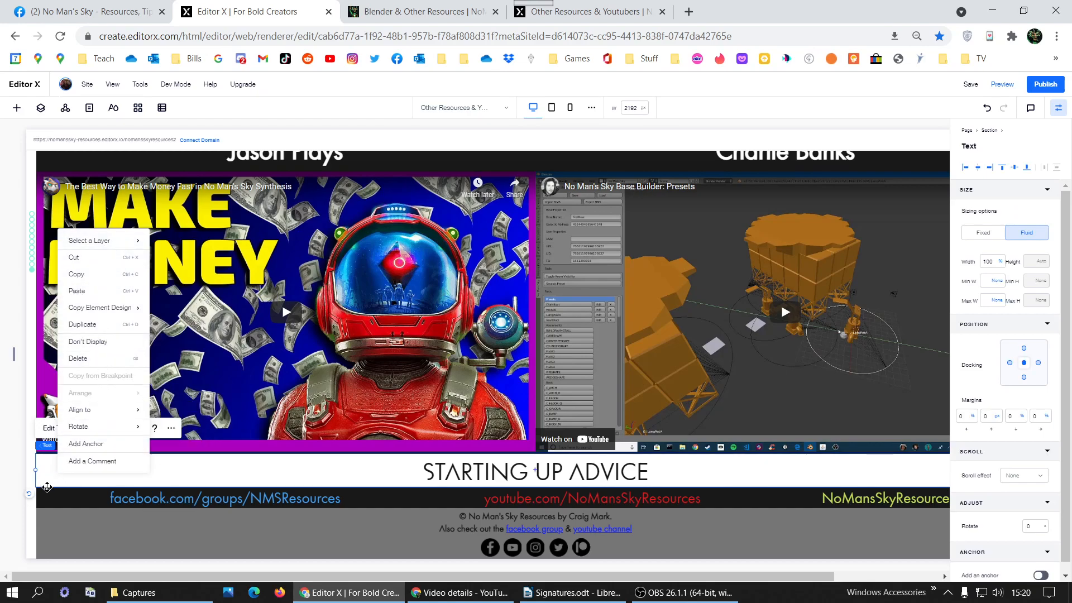
right_click(46, 497)
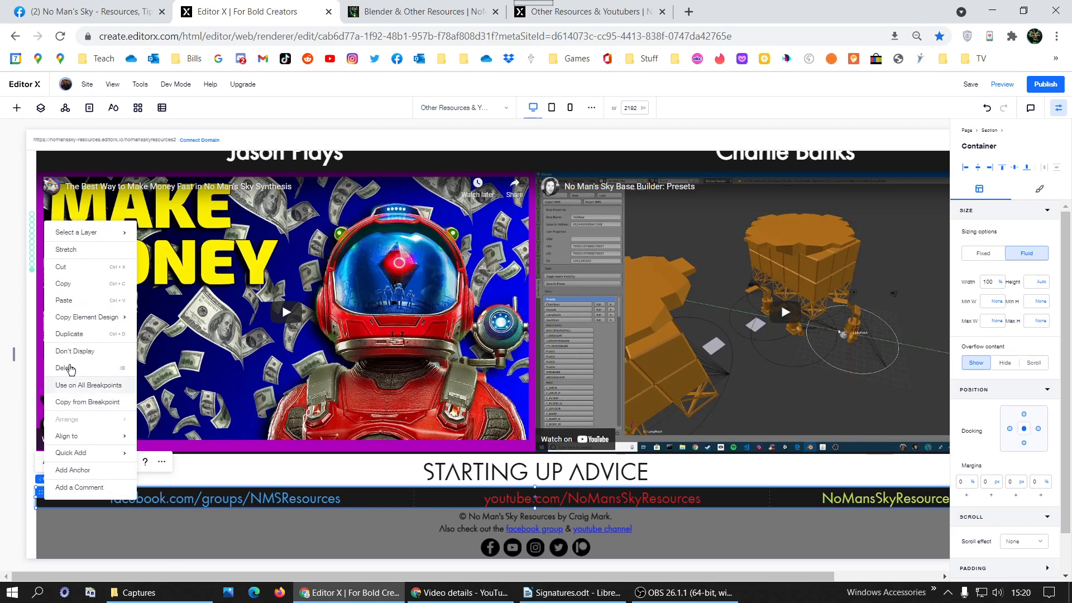
right_click(418, 503)
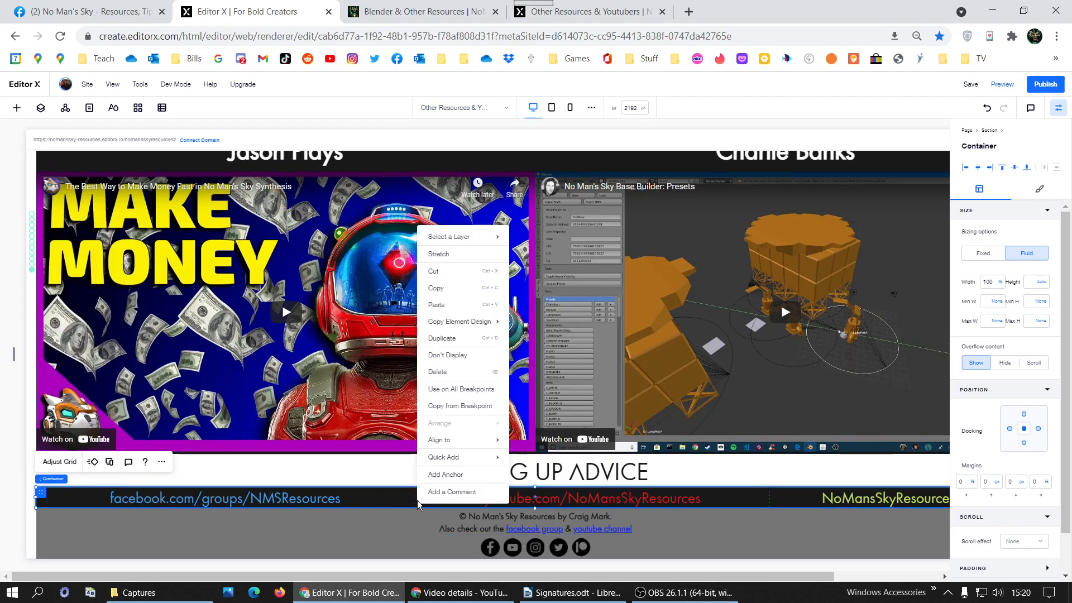
left_click(395, 503)
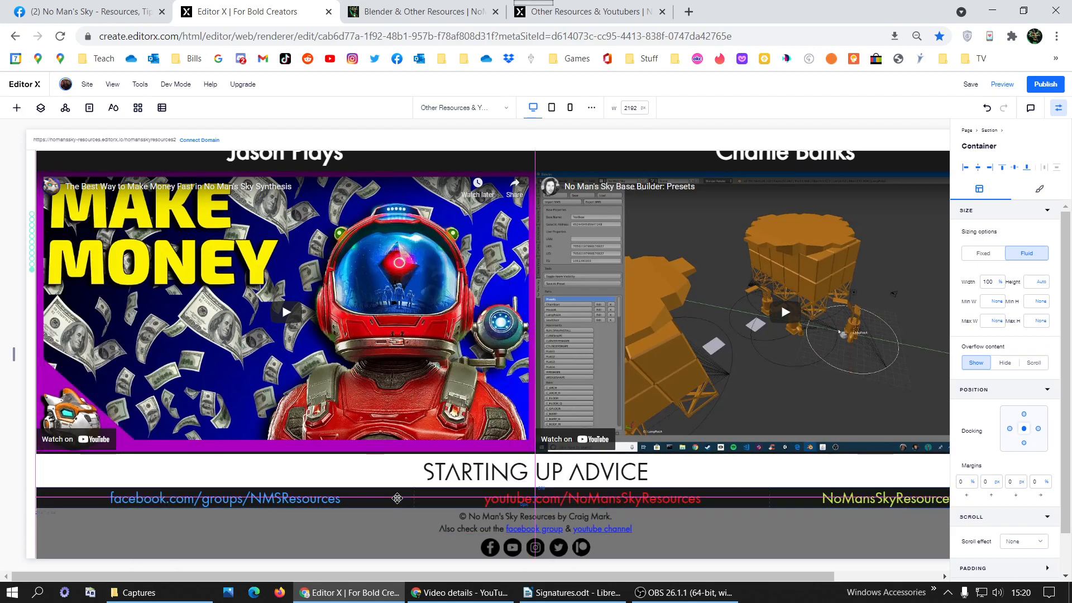
right_click(412, 497)
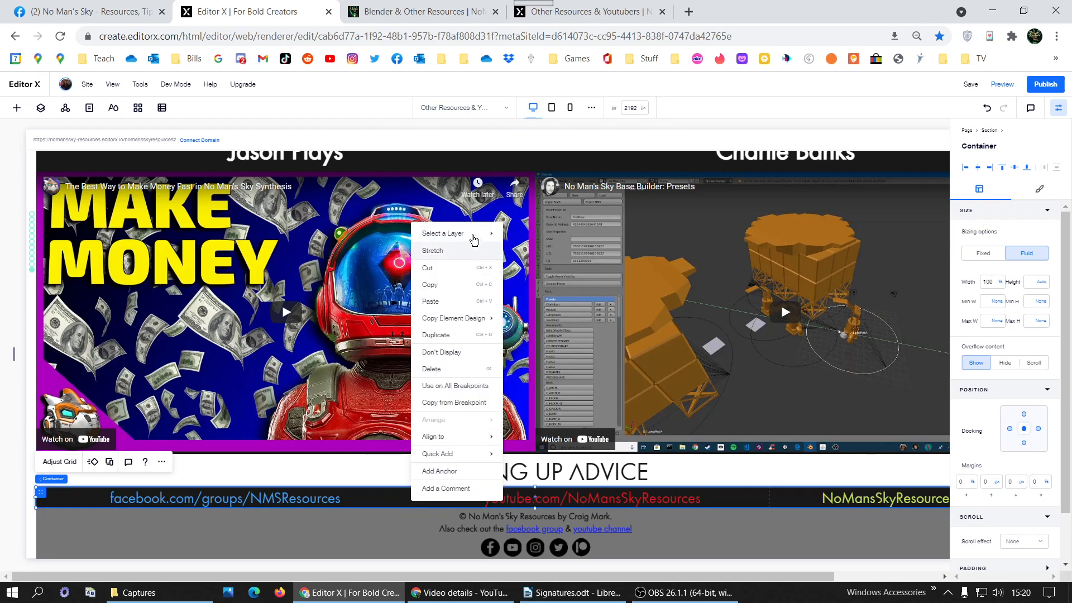
left_click(520, 239)
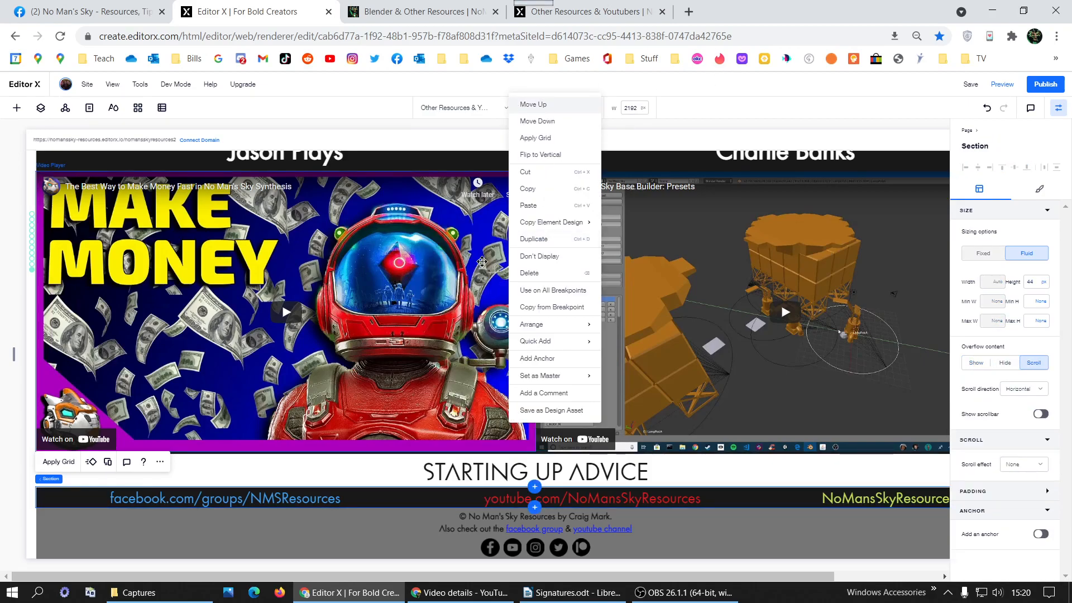
left_click(542, 106)
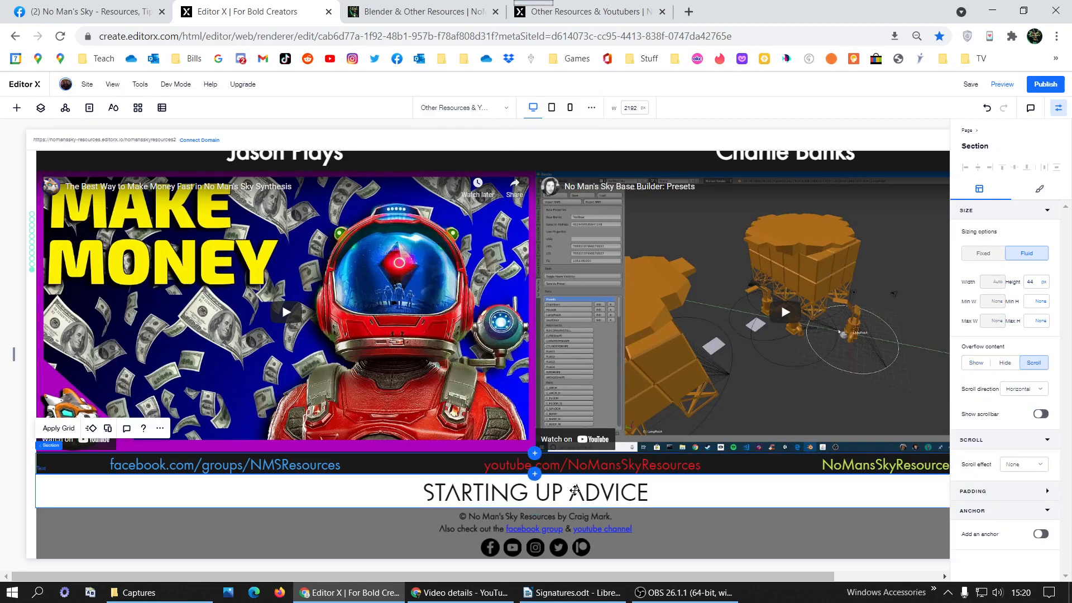
Replace the Starting Up Advice title text with "Blender".
left_click(592, 495)
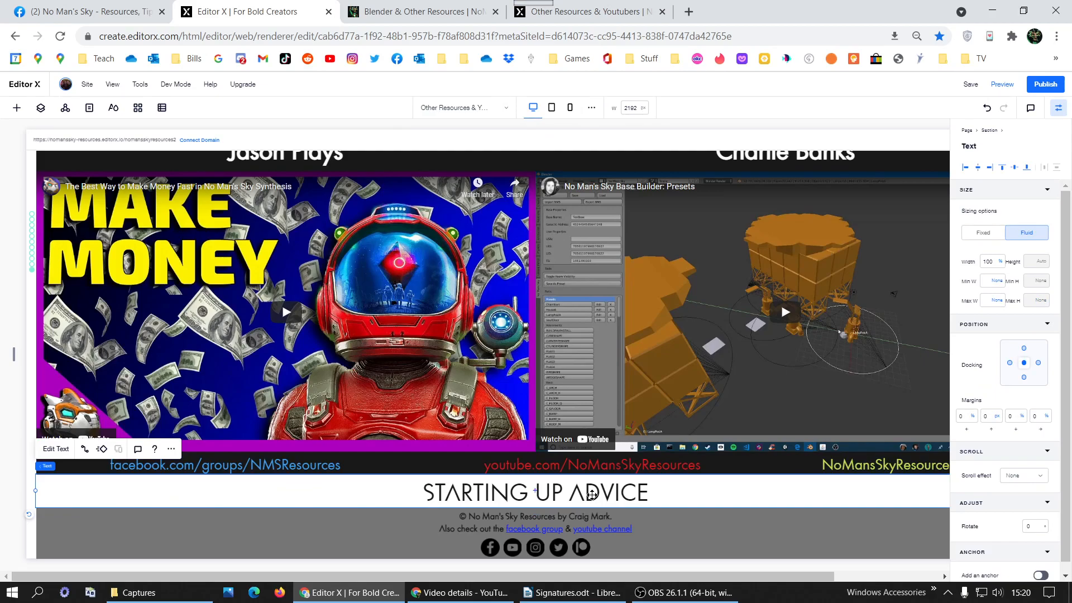
double_click(592, 494)
left_click(593, 495)
triple_click(593, 495)
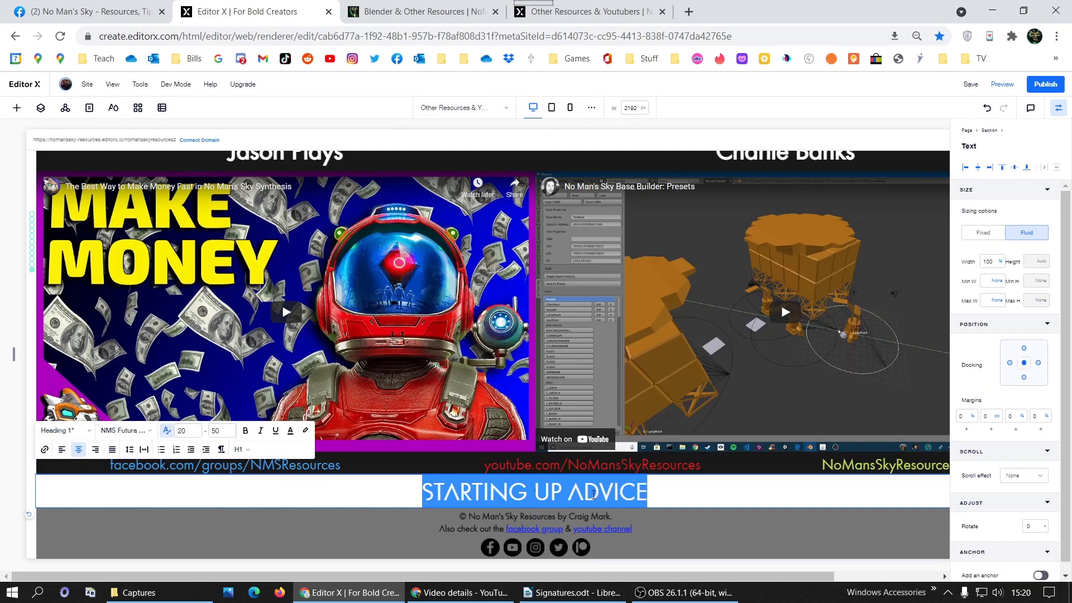
type("Blender")
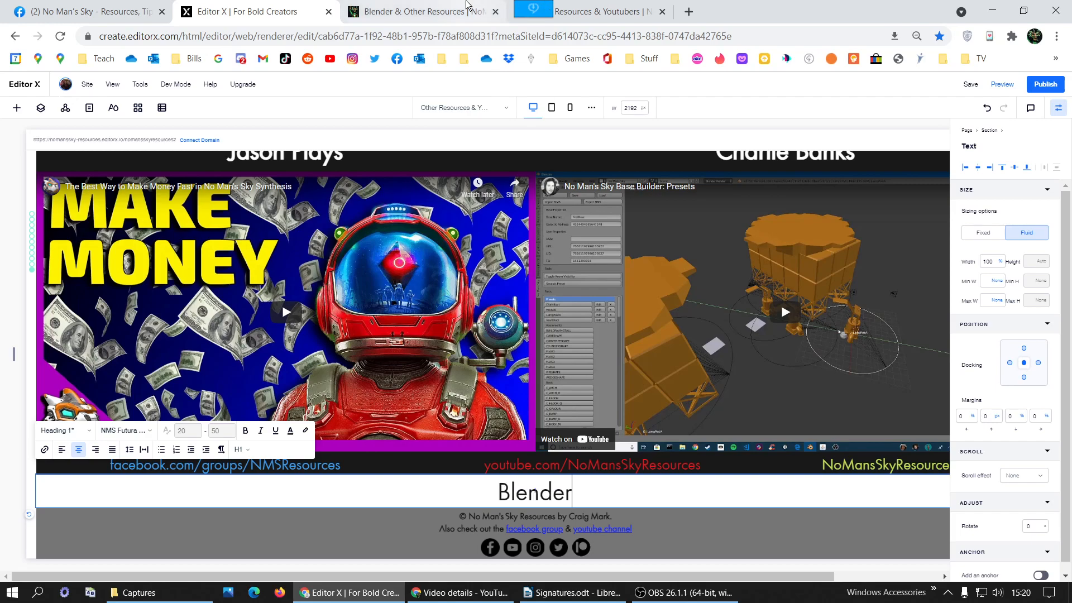
Recheck the old site's Blender text, then insert the Guide Top Writing section from the Guides design library into the page.
left_click(423, 11)
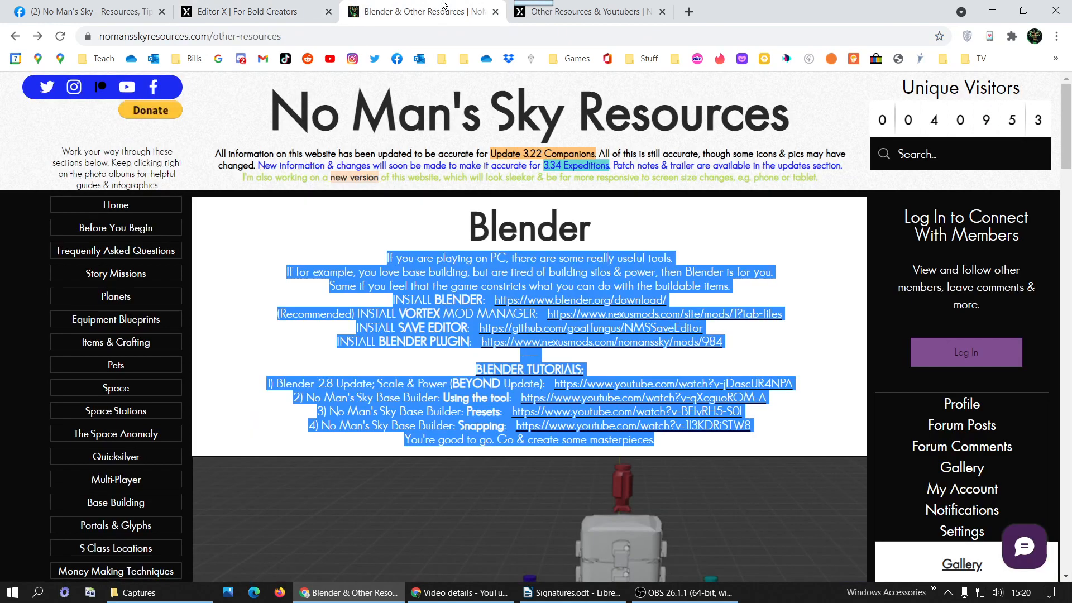
left_click(258, 8)
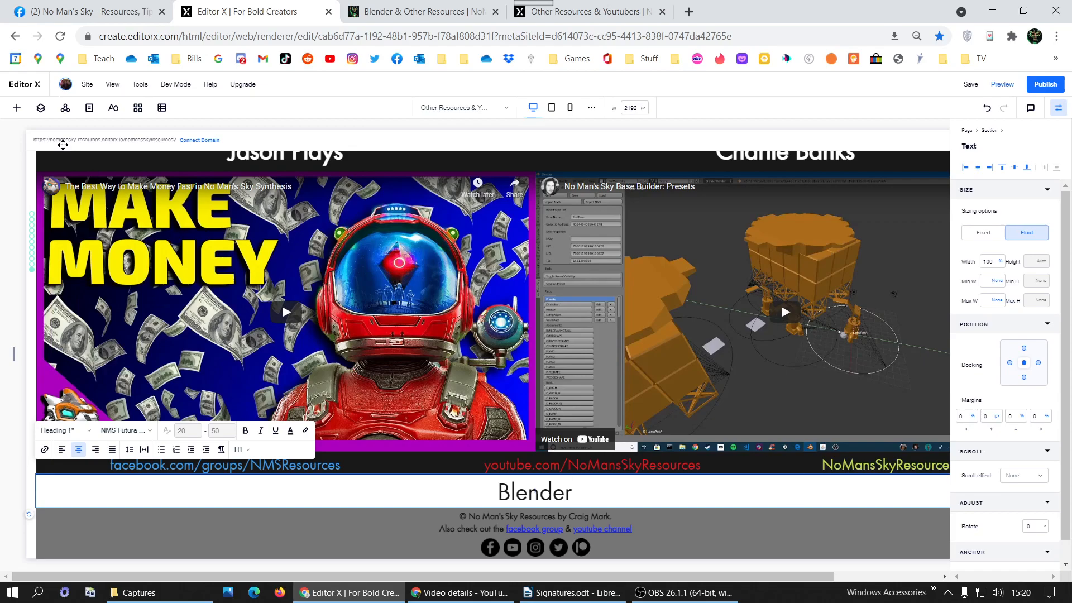
left_click(17, 107)
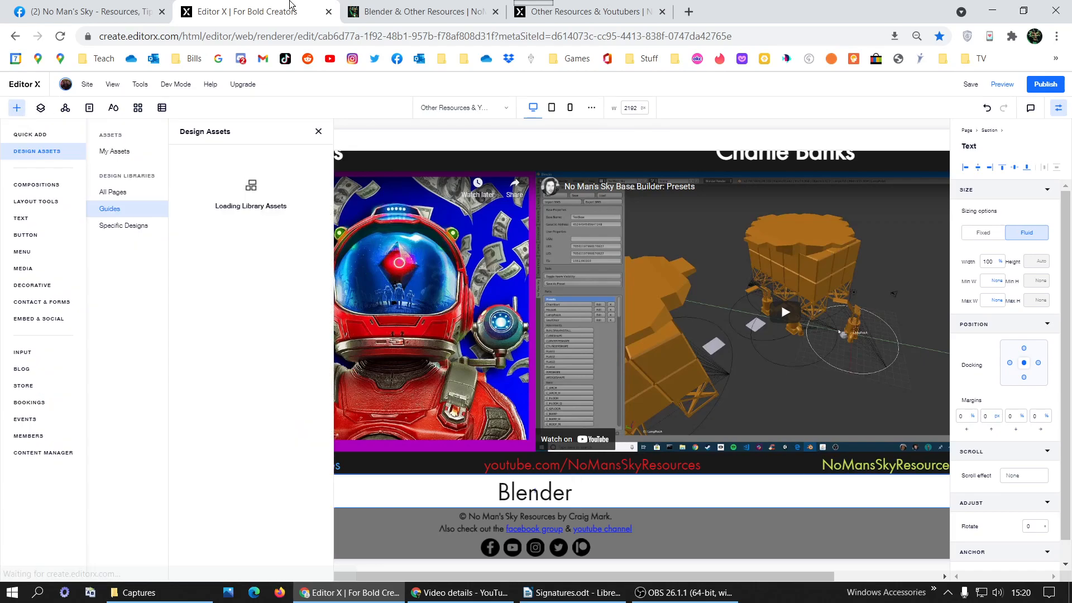
left_click(413, 5)
left_click(254, 11)
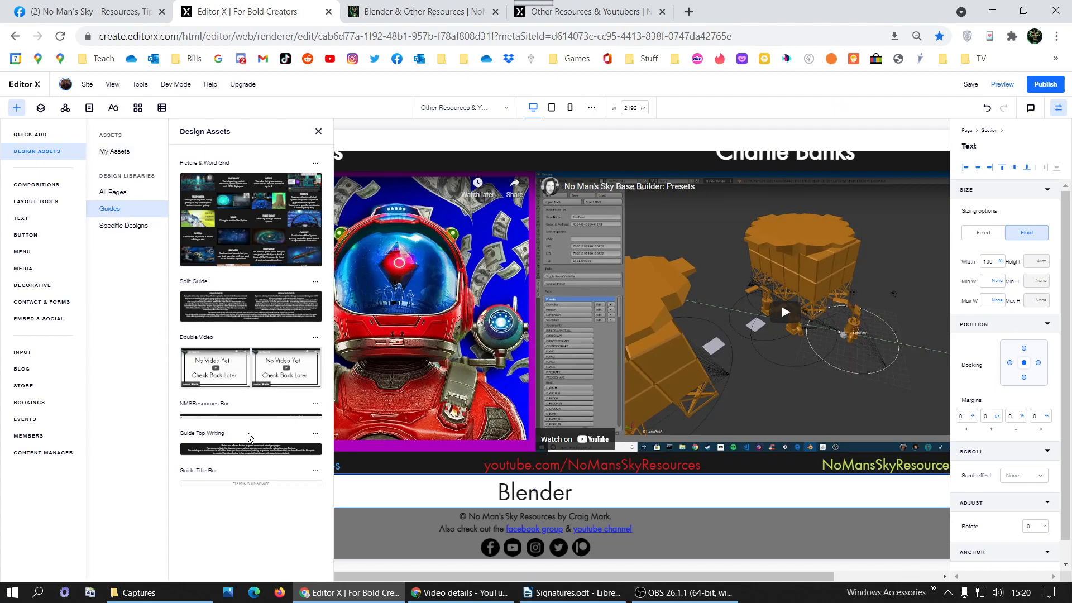
left_click(249, 448)
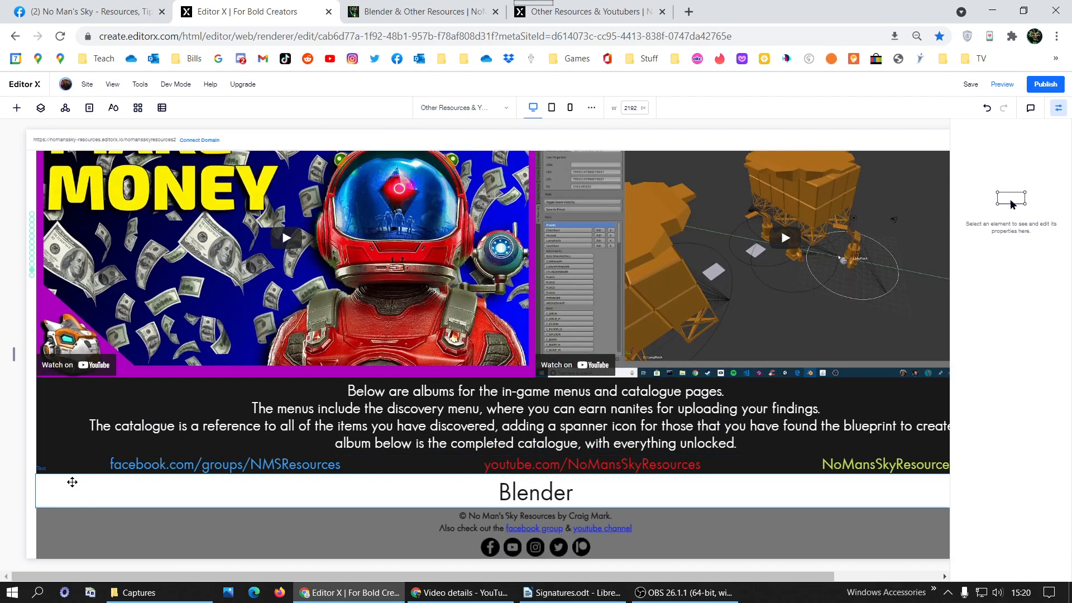
Move the Blender title section up above the NMSResources links bar.
left_click(71, 482)
right_click(72, 482)
mouse_move(94, 433)
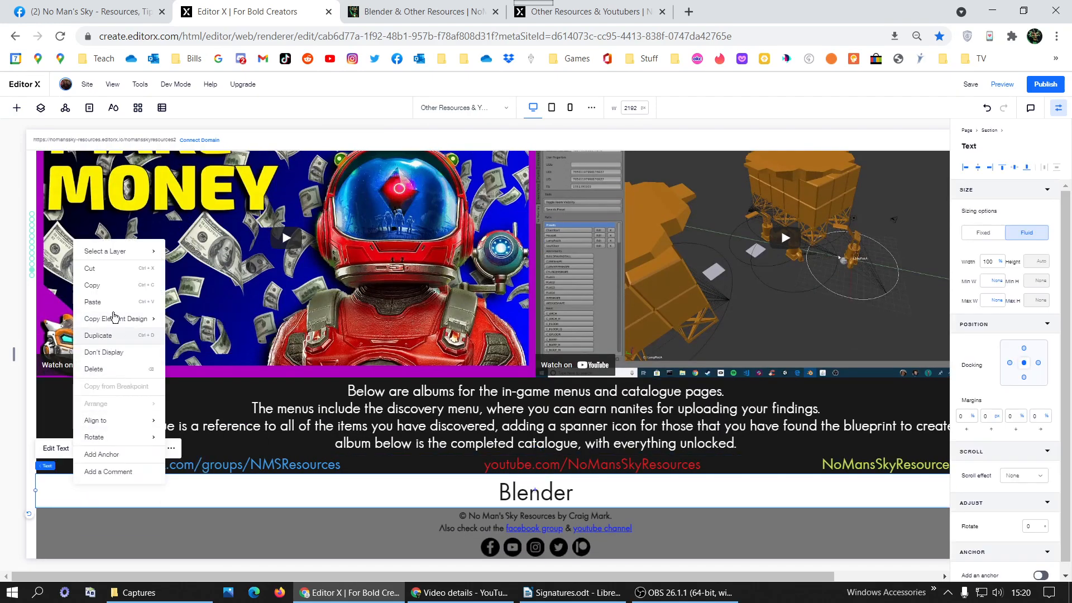
mouse_move(137, 253)
left_click(190, 255)
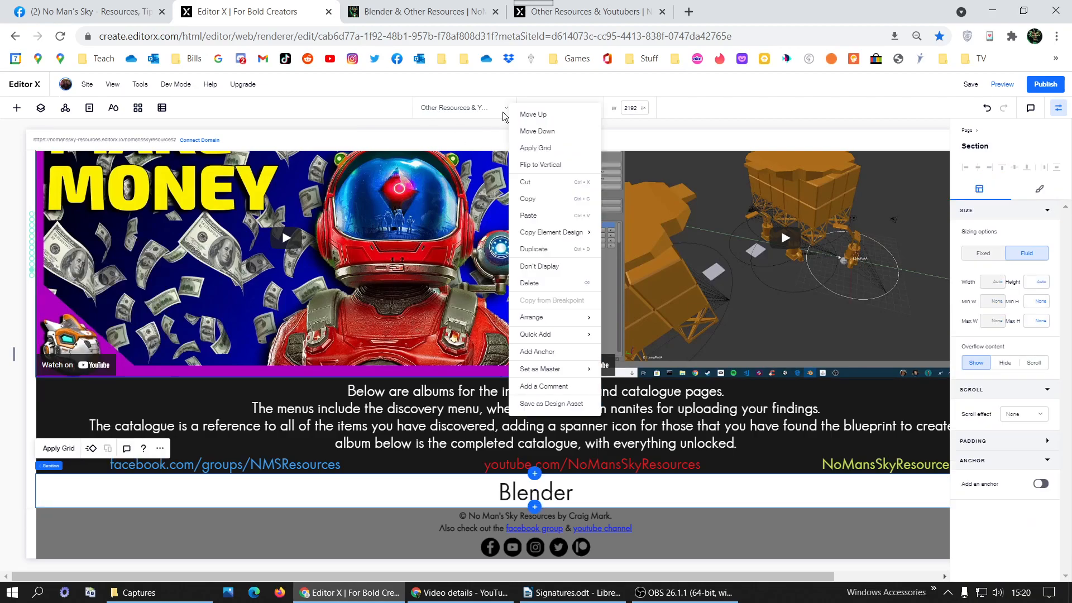
left_click(564, 113)
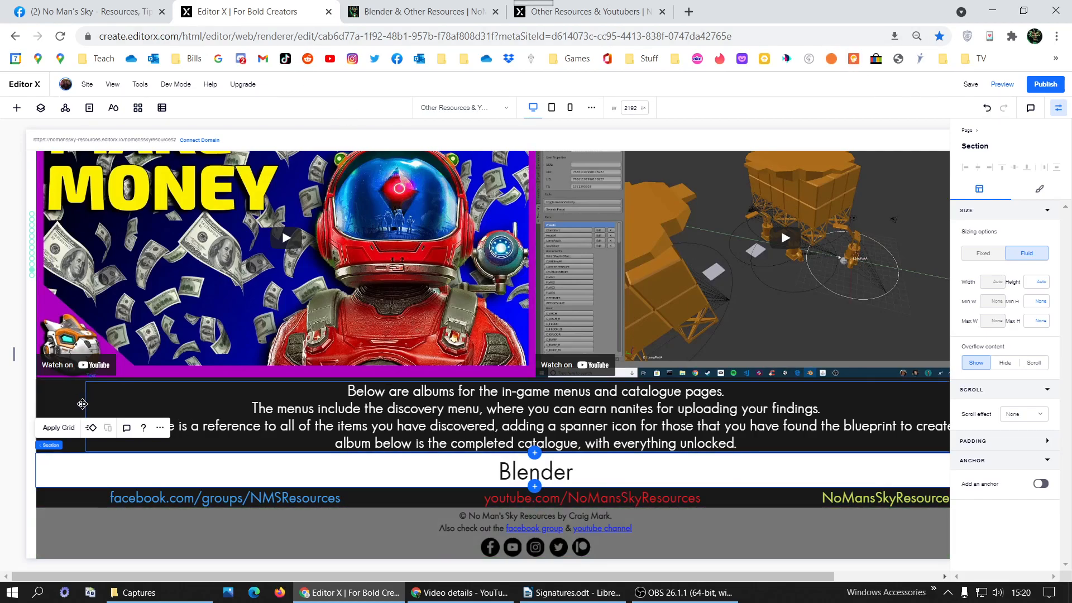
Move the inserted top writing section down below the Blender title and the links bar, directly above the footer.
left_click(63, 407)
right_click(63, 407)
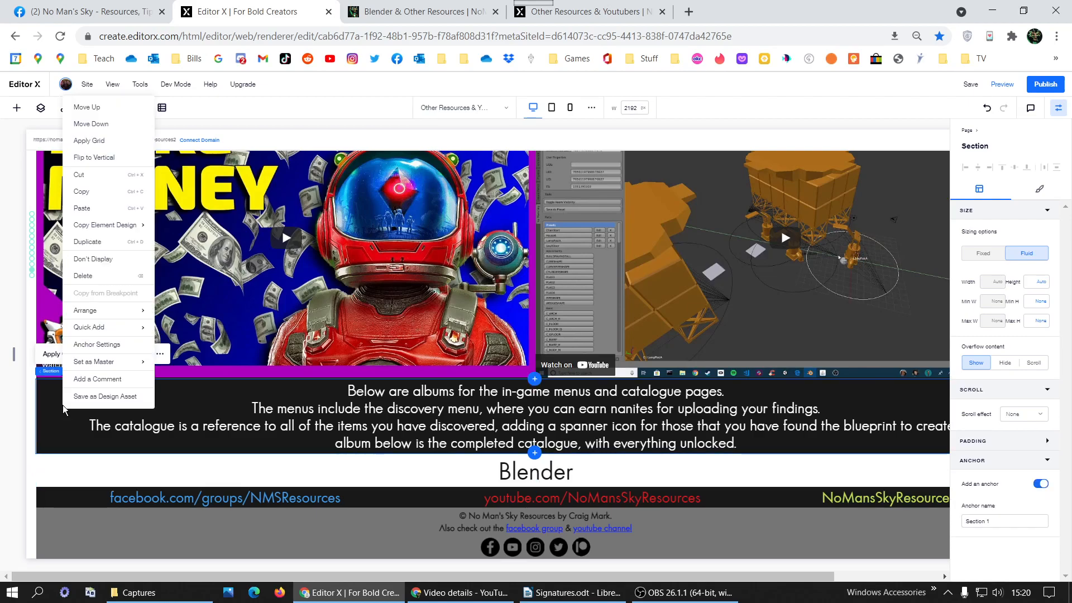
left_click(35, 407)
left_click_drag(35, 407, 45, 462)
right_click(45, 465)
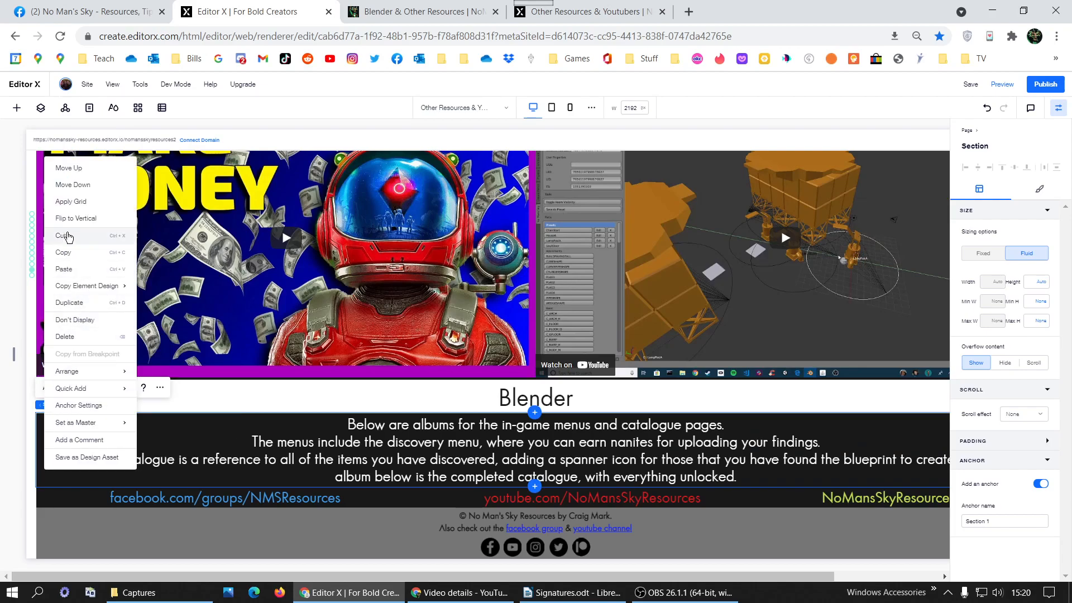
left_click(91, 186)
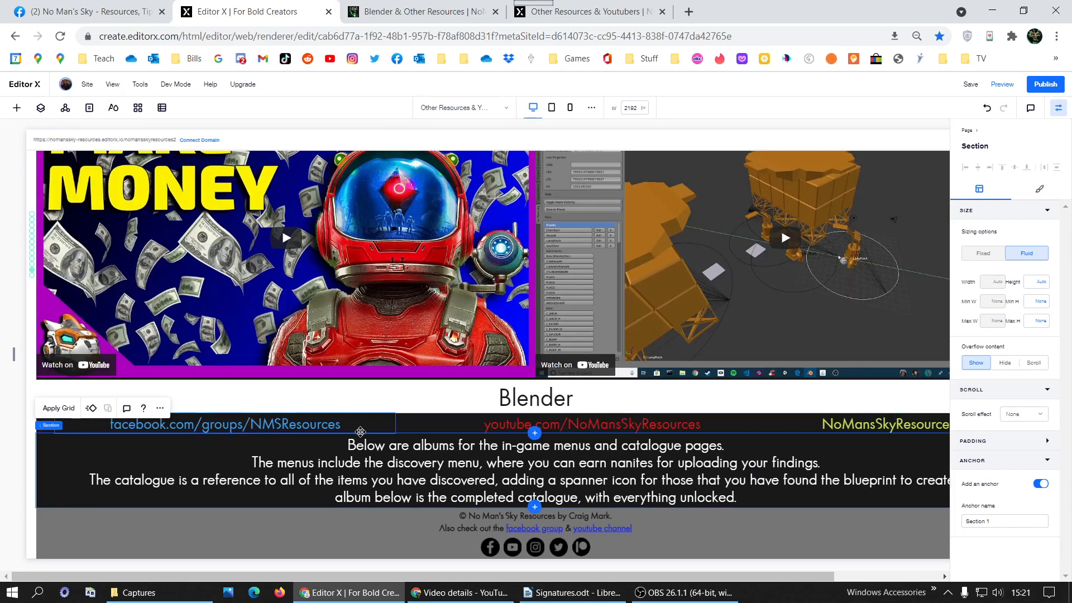
Select the links bar's section layer and move it up above the Blender title.
right_click(392, 427)
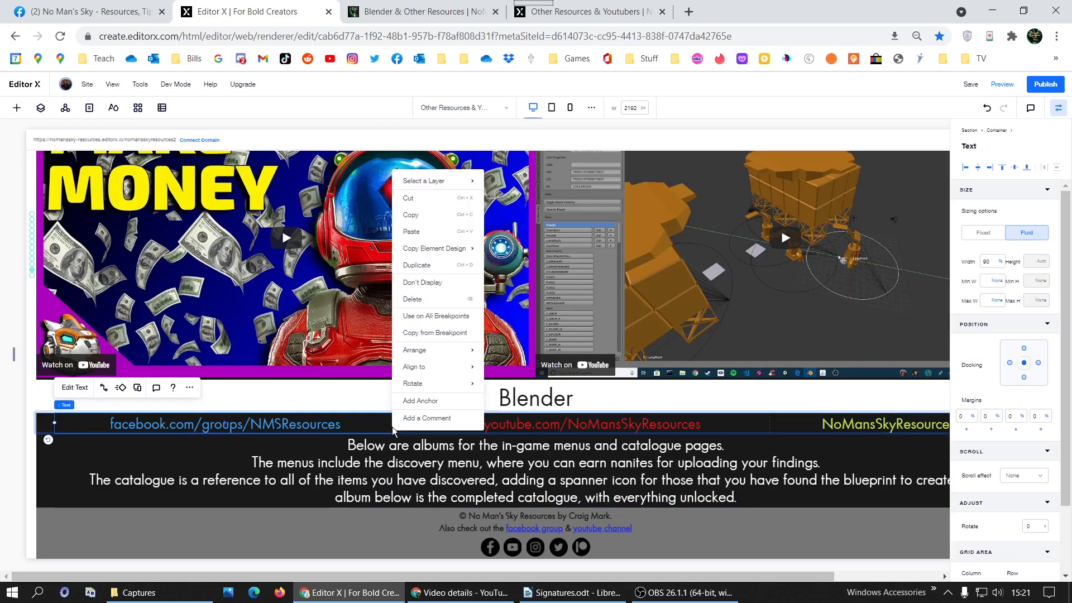
mouse_move(458, 182)
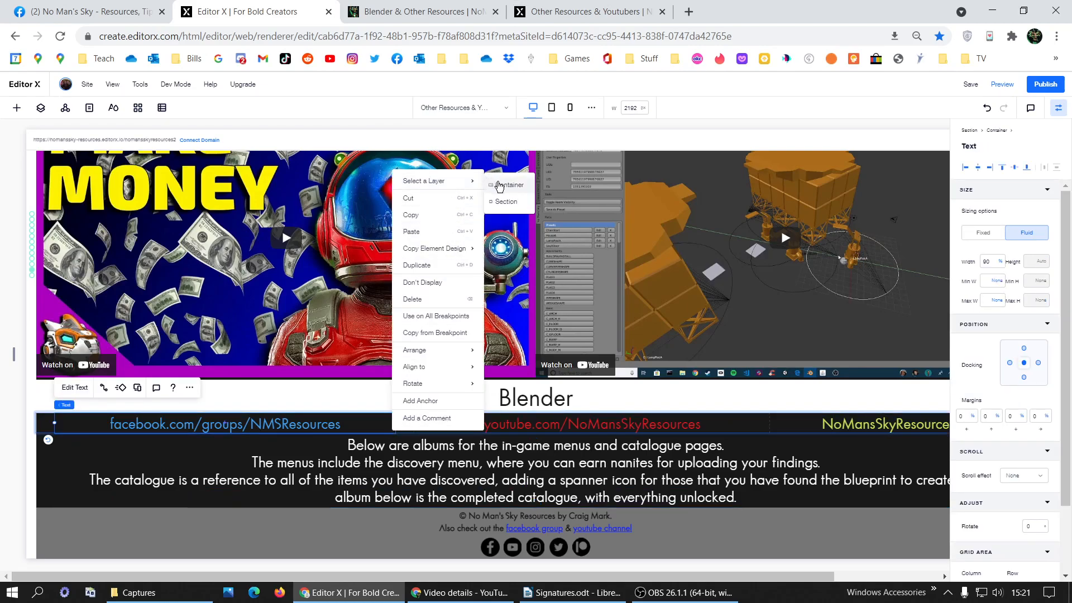
left_click(512, 202)
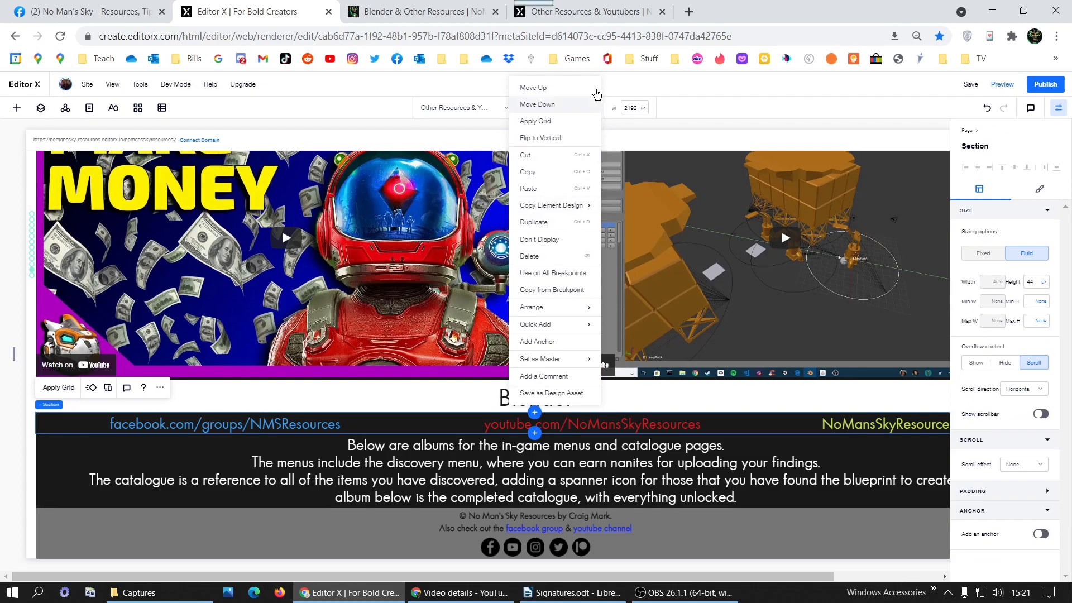
left_click(569, 91)
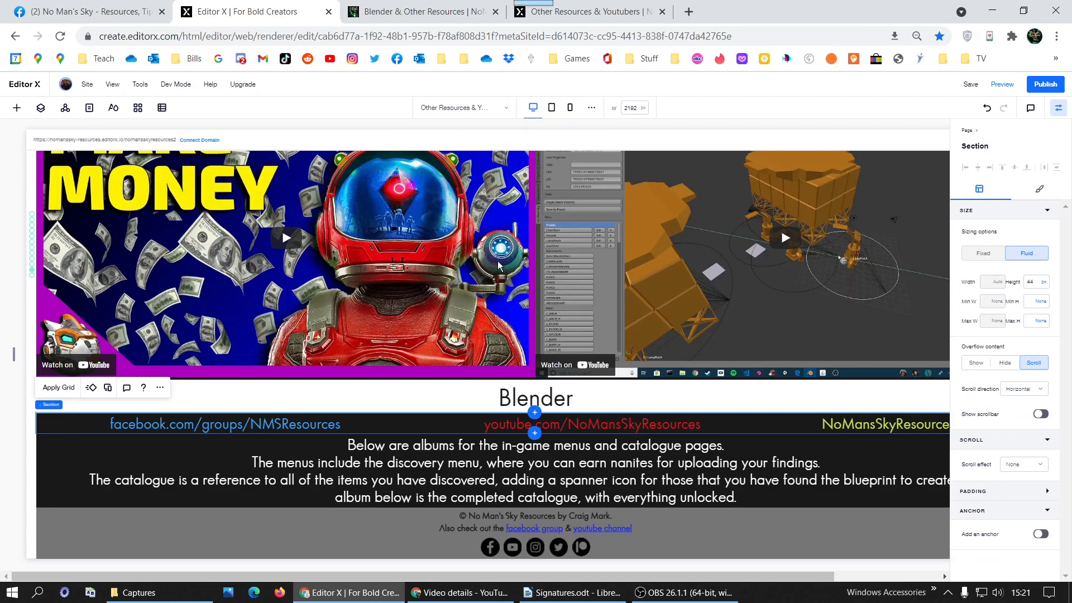
Replace the text in the section below the Blender title with the old site's Blender introduction, install links and tutorial links.
left_click(410, 464)
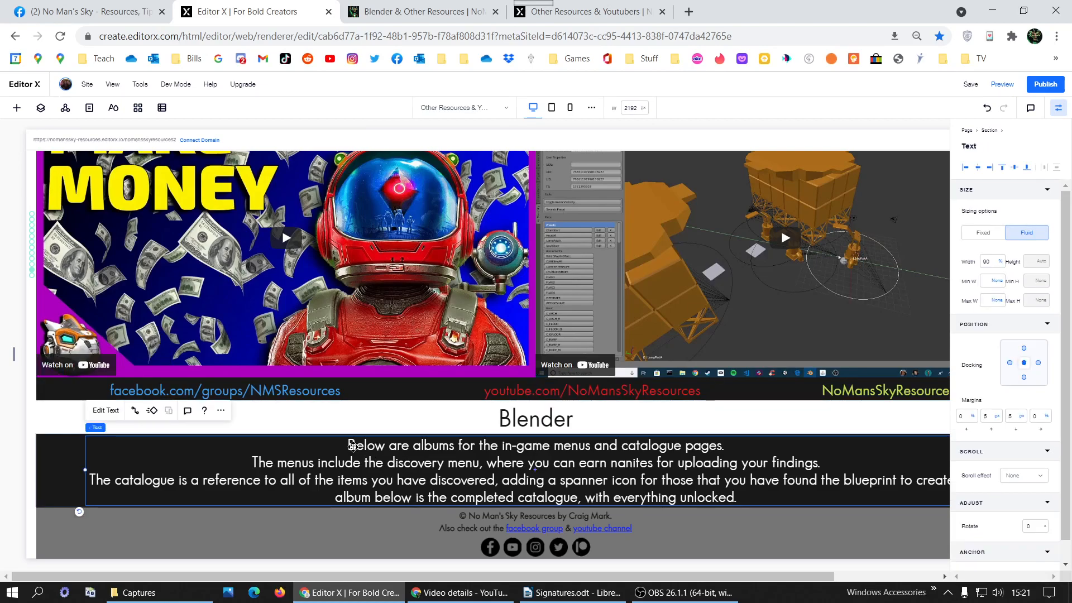
double_click(351, 445)
left_click(352, 445)
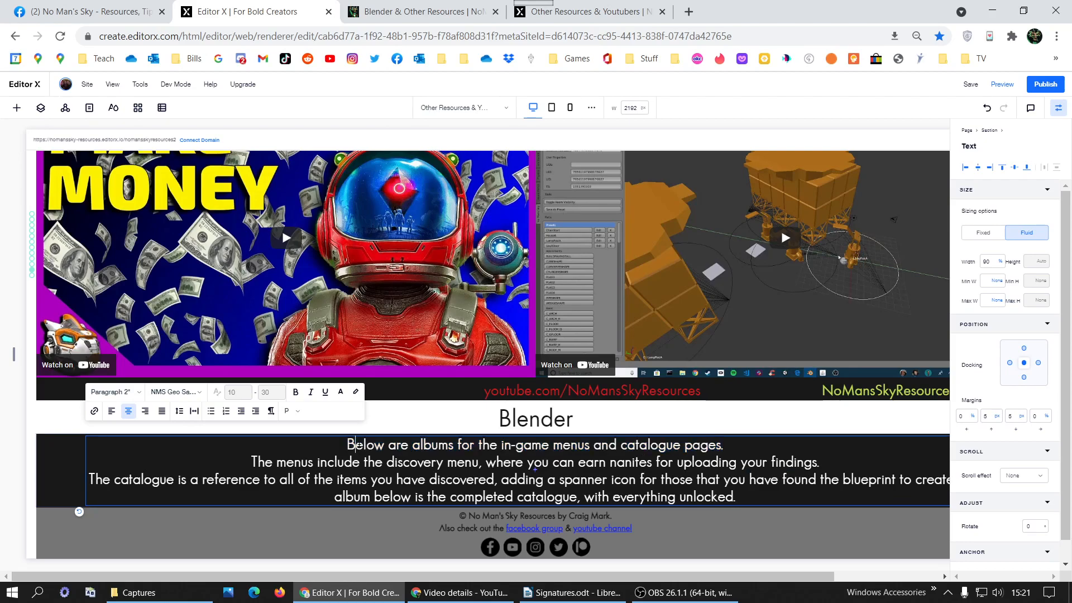
key("ctrl+a")
type("If you are playing on PC, there are some really useful tools. If for example, you love base building, but are tired of building silos & power, then Blender is for you. Same if you feel that the game constricts what you can do with the buildable items. INSTALL BLENDER: https://www.blender.org/download/ (Recommended) INSTALL VORTEX MOD MANAGER: https://www.nexusmods.com/site/mods/1?tab=files INSTALL SAVE EDITOR: https://github.com/goatfungus/NMSSaveEditor INSTALL BLENDER PLUGIN: https://www.nexusmods.com/nomanssky/mods/984")
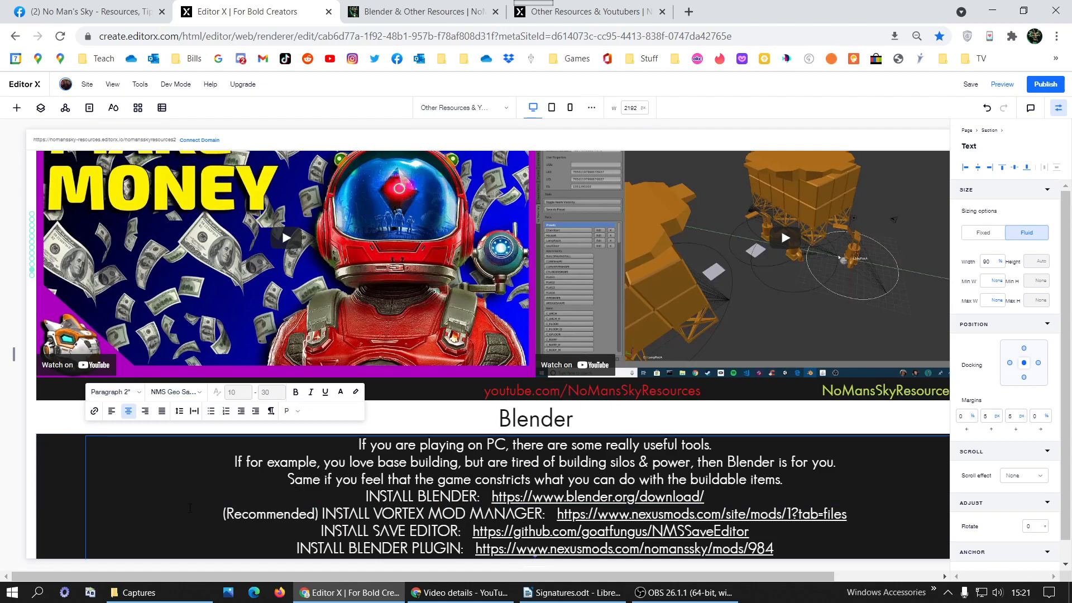
left_click(75, 512)
scroll(106, 484, "down", 3)
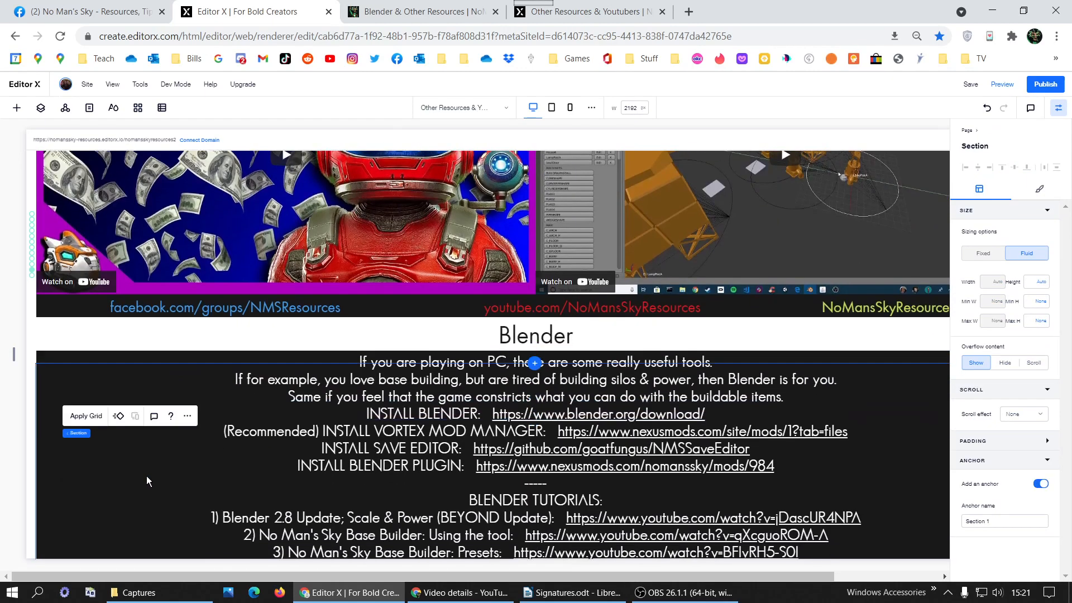
left_click(76, 482)
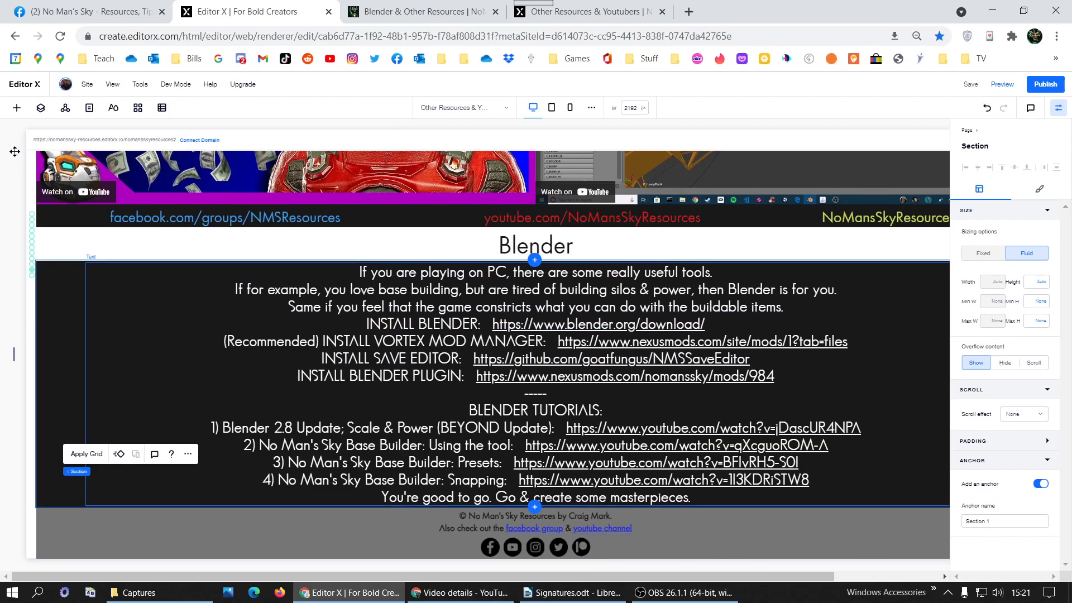
Look through the All Pages and Specific Designs libraries, and review the pictures below the Blender text on the old site.
left_click(17, 108)
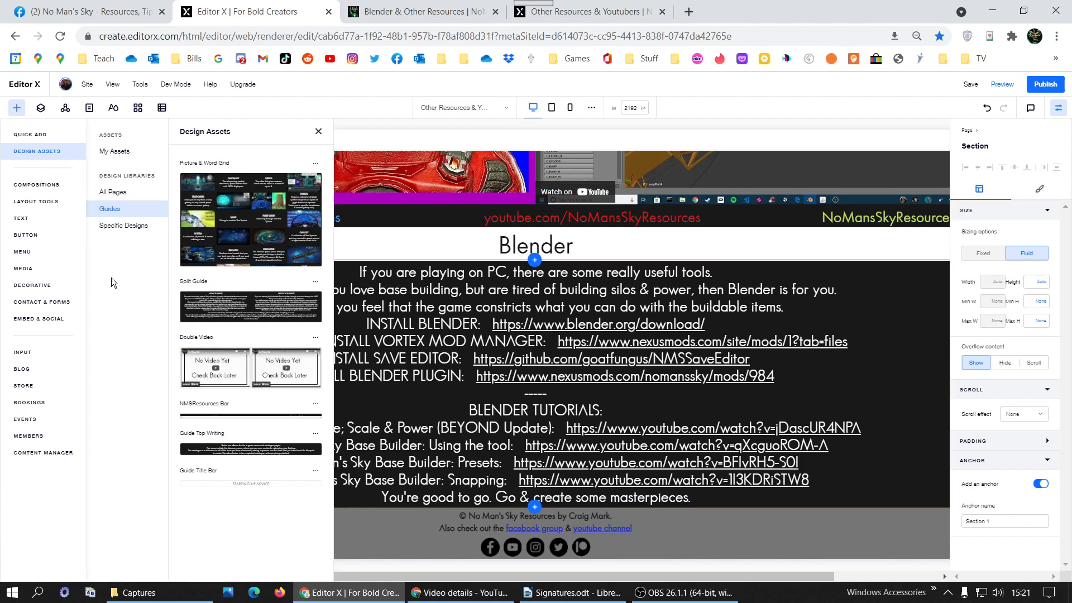
left_click(116, 194)
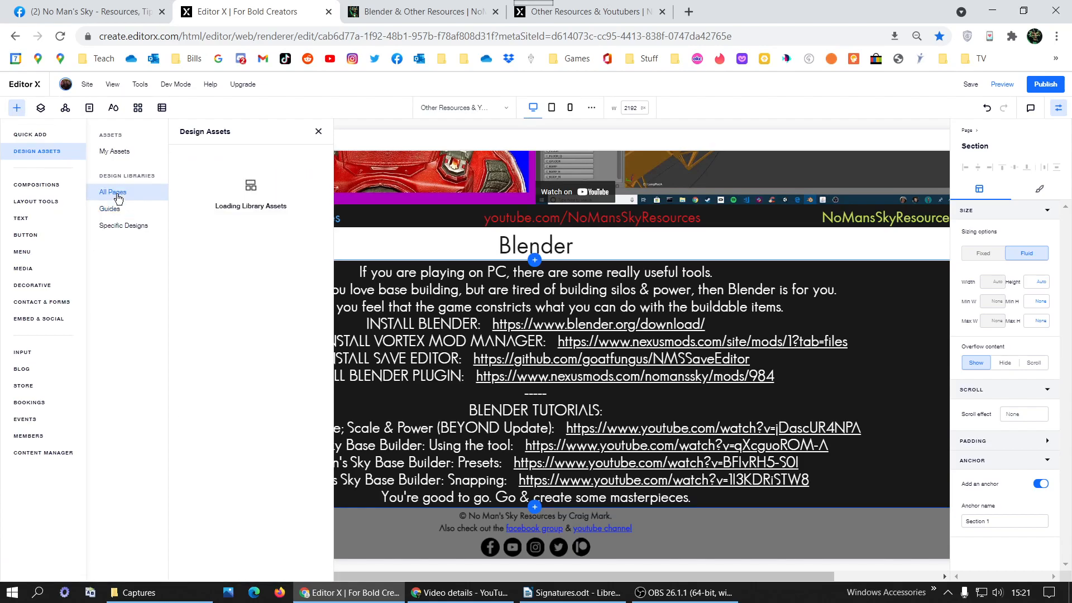
left_click(118, 225)
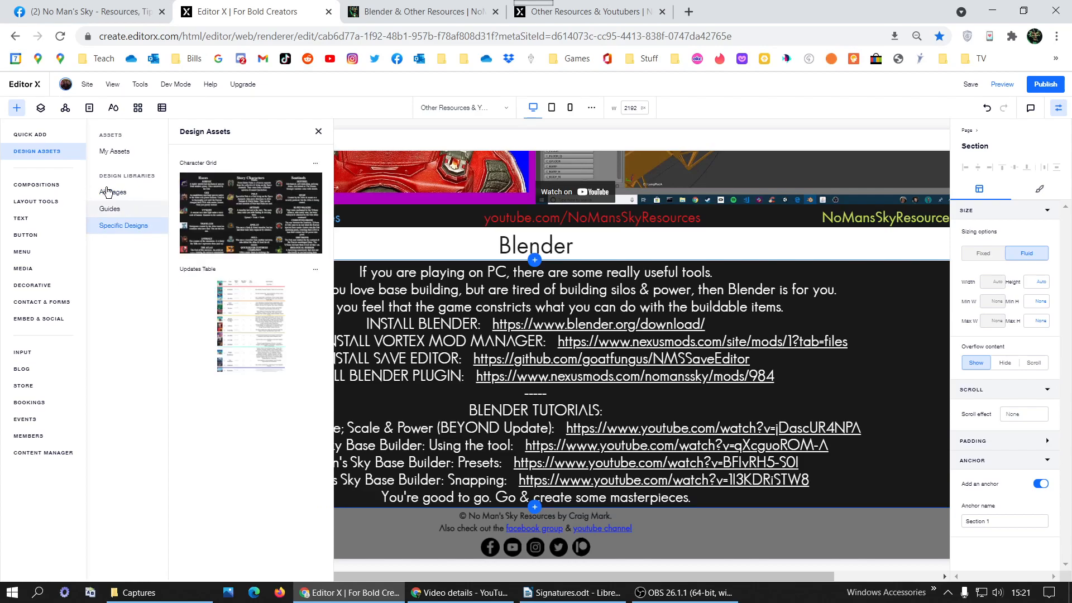
left_click(318, 133)
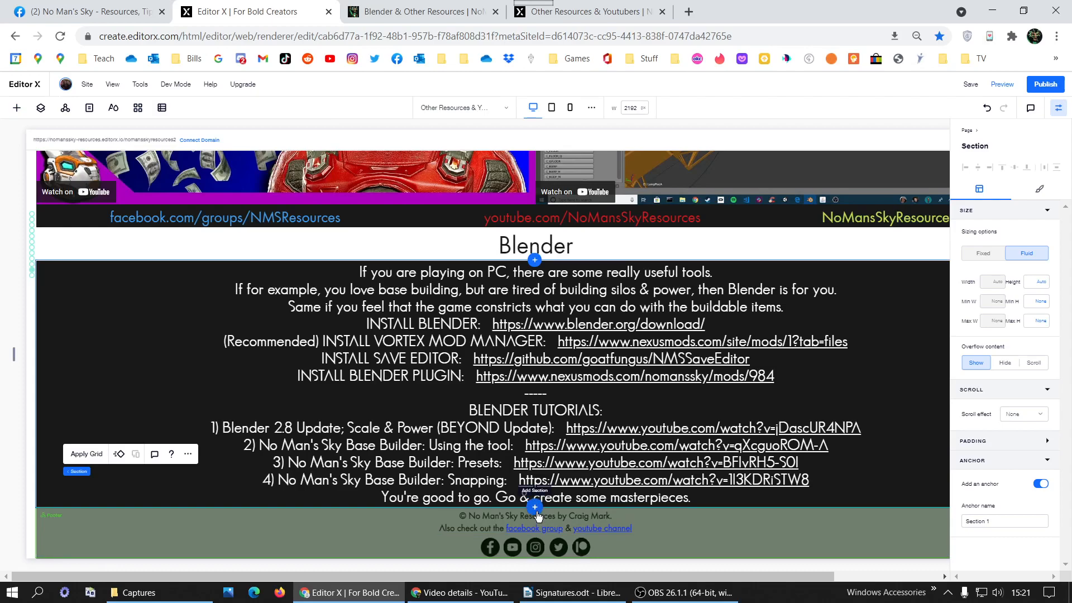
key("ctrl+Tab")
scroll(564, 447, "down", 7)
scroll(545, 260, "down", 5)
scroll(545, 259, "up", 7)
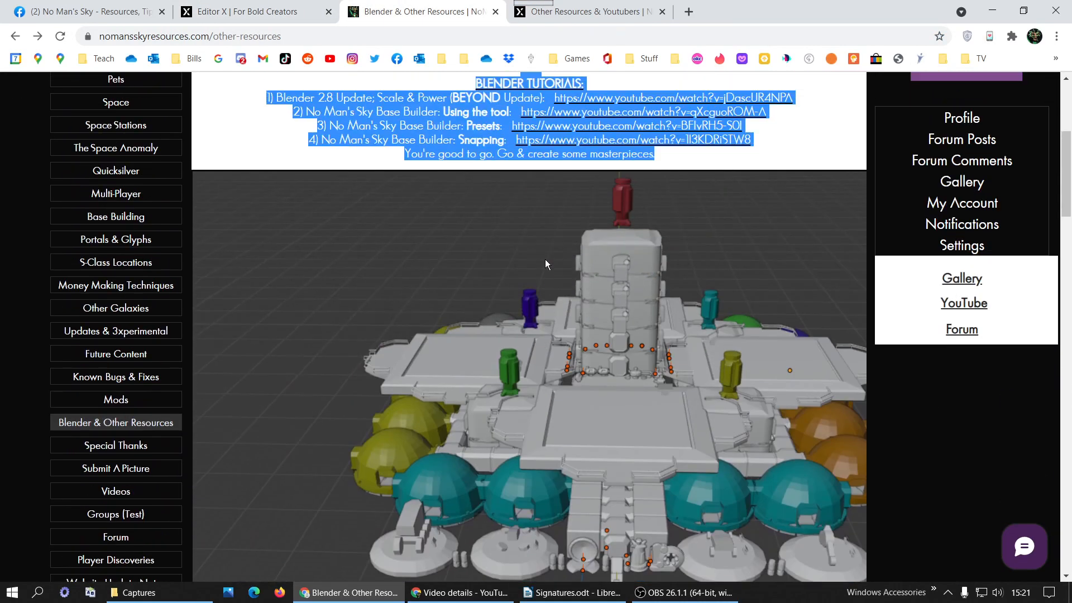
scroll(545, 260, "down", 10)
scroll(548, 258, "up", 10)
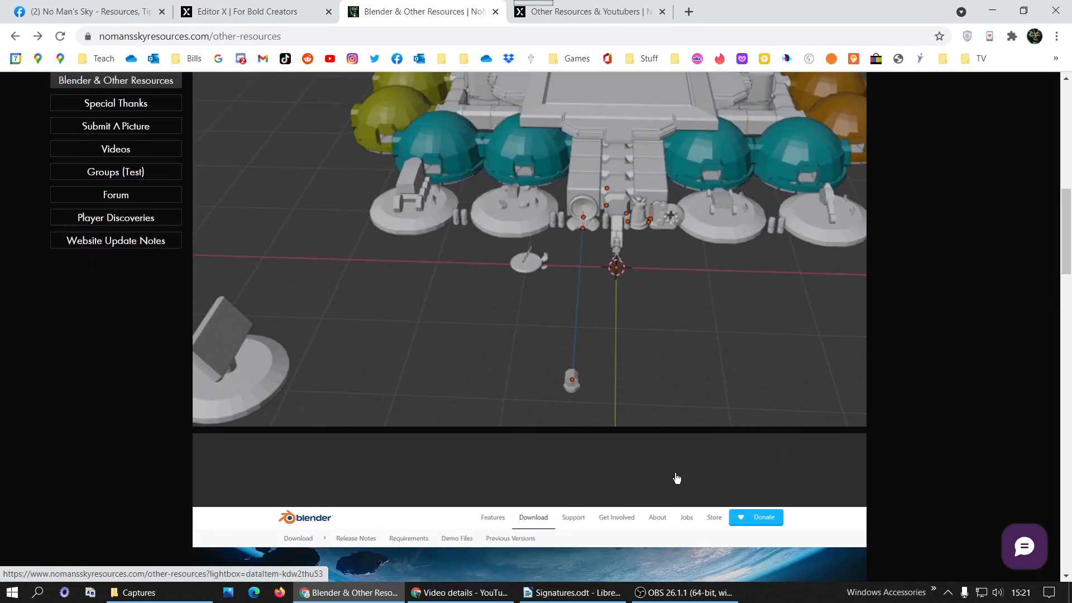
scroll(535, 440, "up", 7)
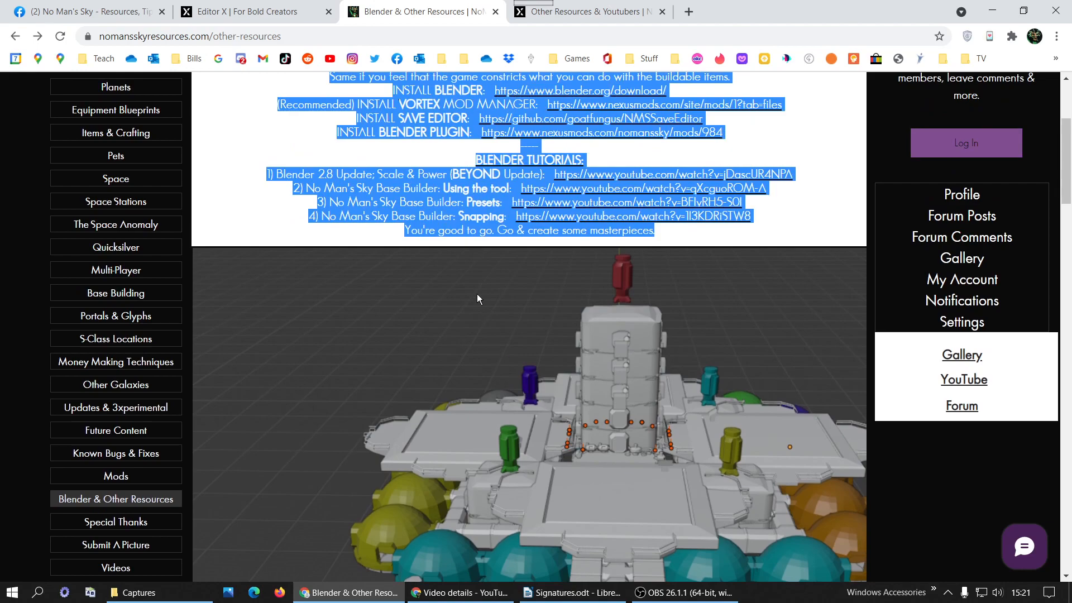
left_click(246, 11)
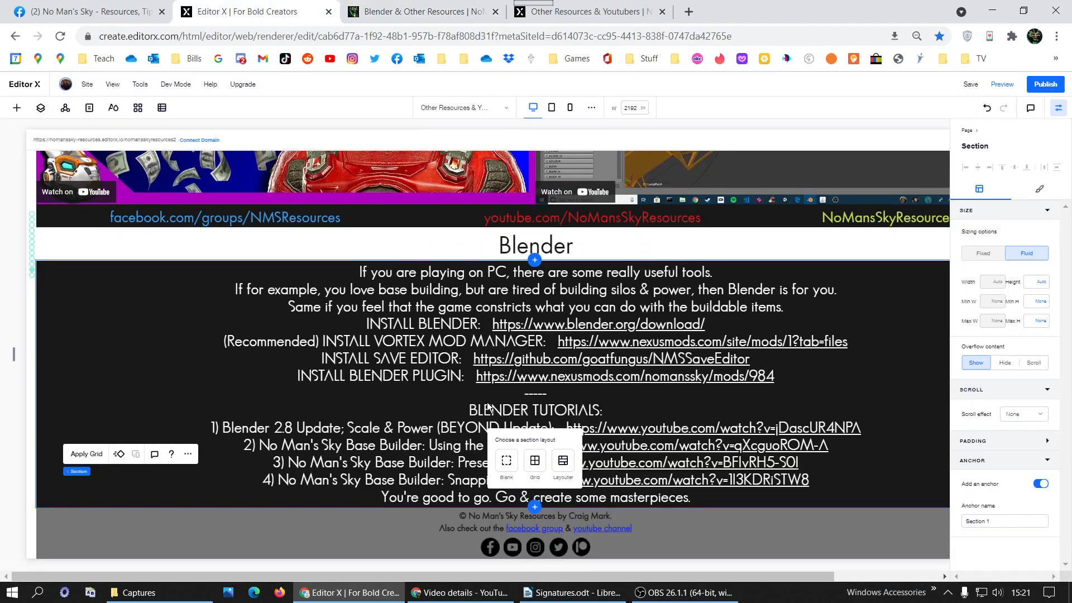
Add a blank section between the Blender text and the footer and fill its background with dark grey #4F4F4F.
left_click(508, 463)
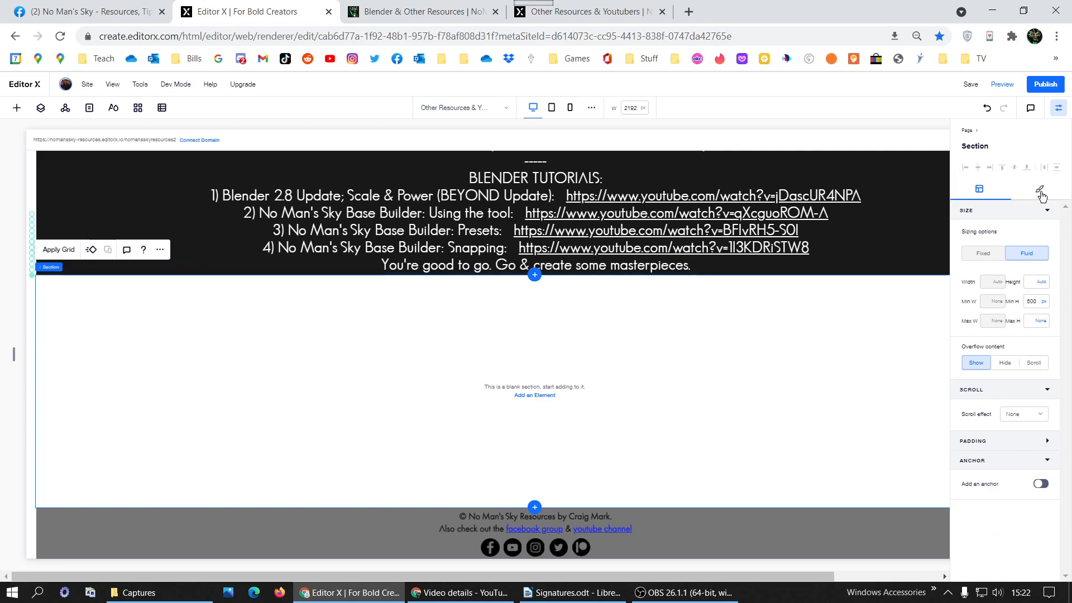
left_click(1040, 189)
left_click(989, 253)
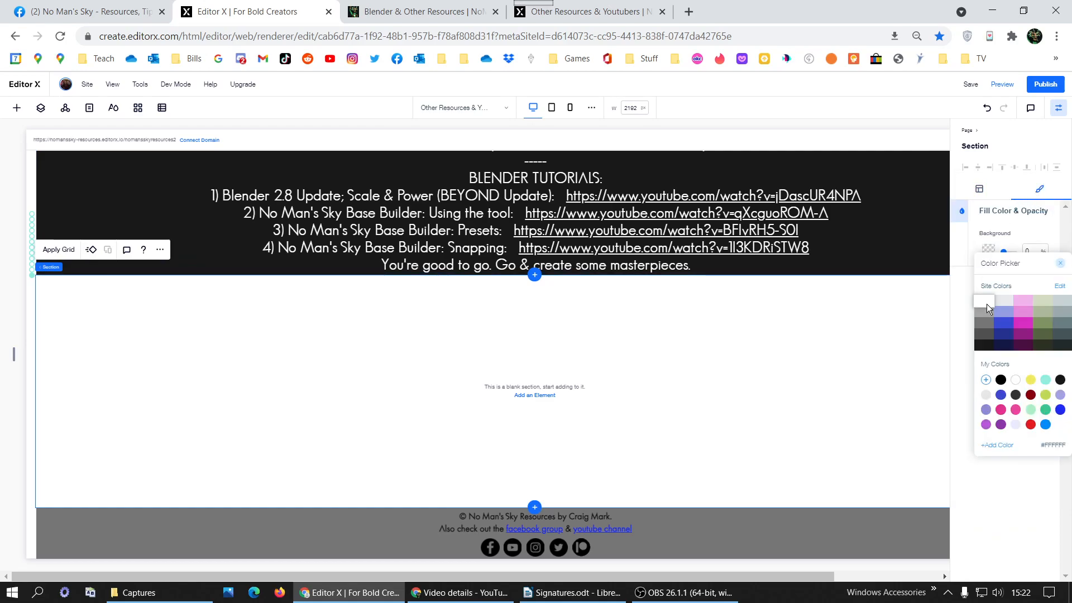
left_click(986, 337)
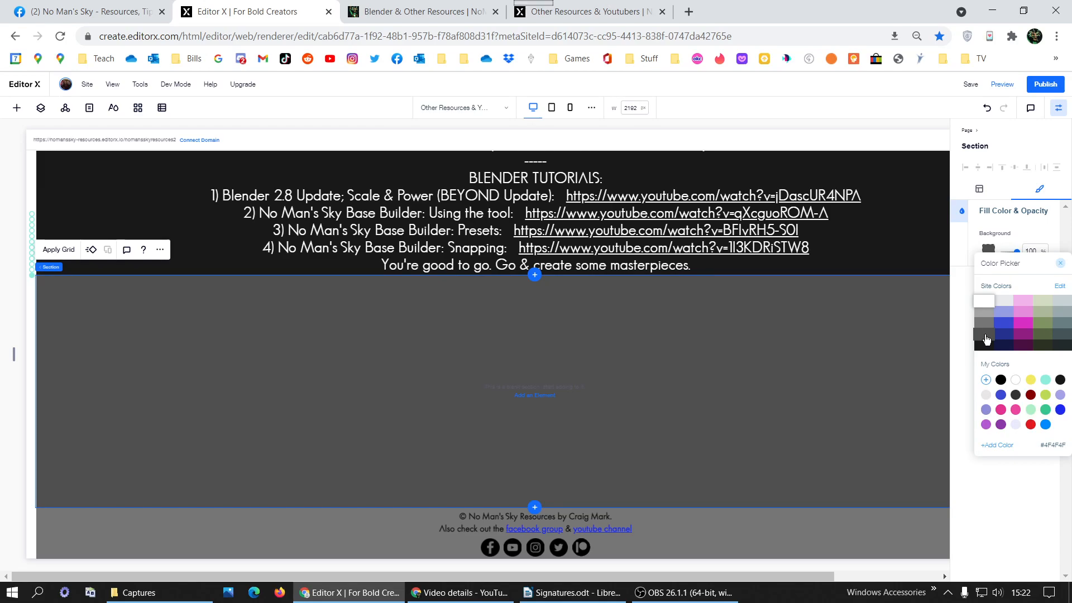
left_click(21, 115)
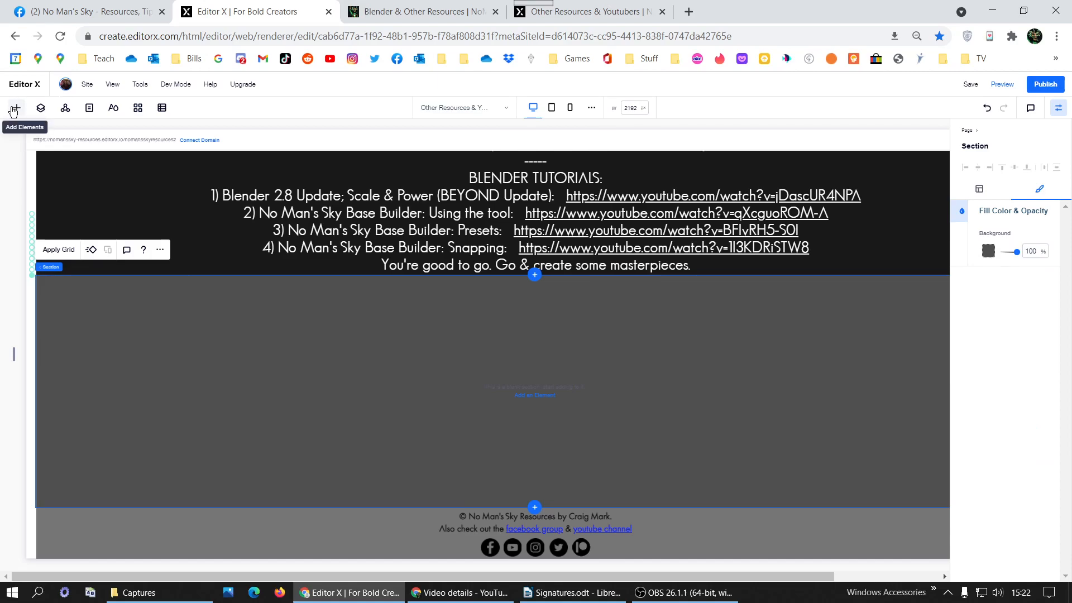
Insert an image into the grey section, shrink it to about 23% width and centre it in the section.
left_click(15, 109)
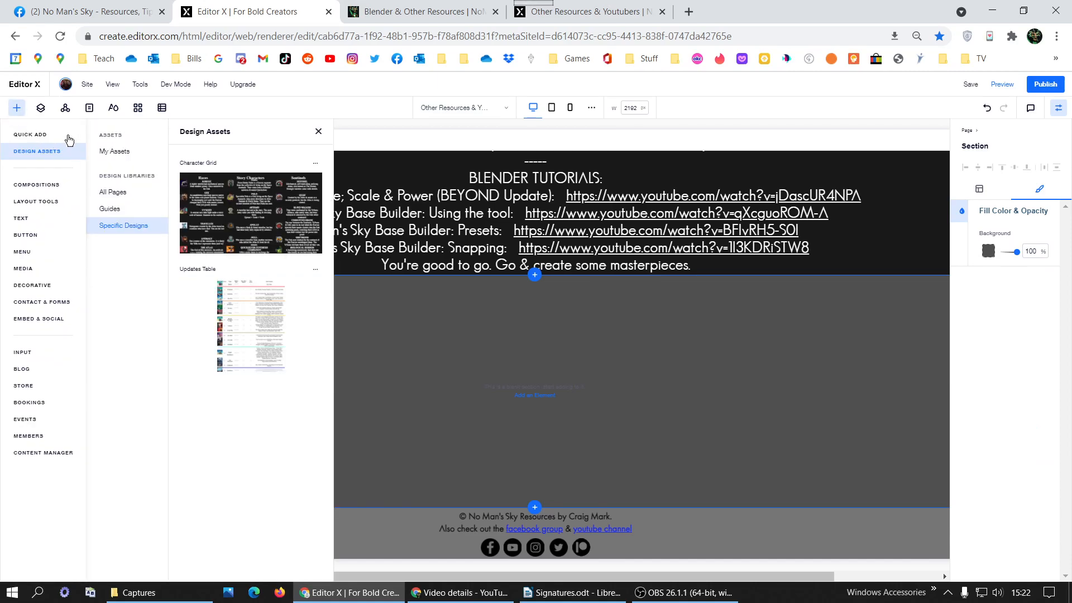
left_click(30, 135)
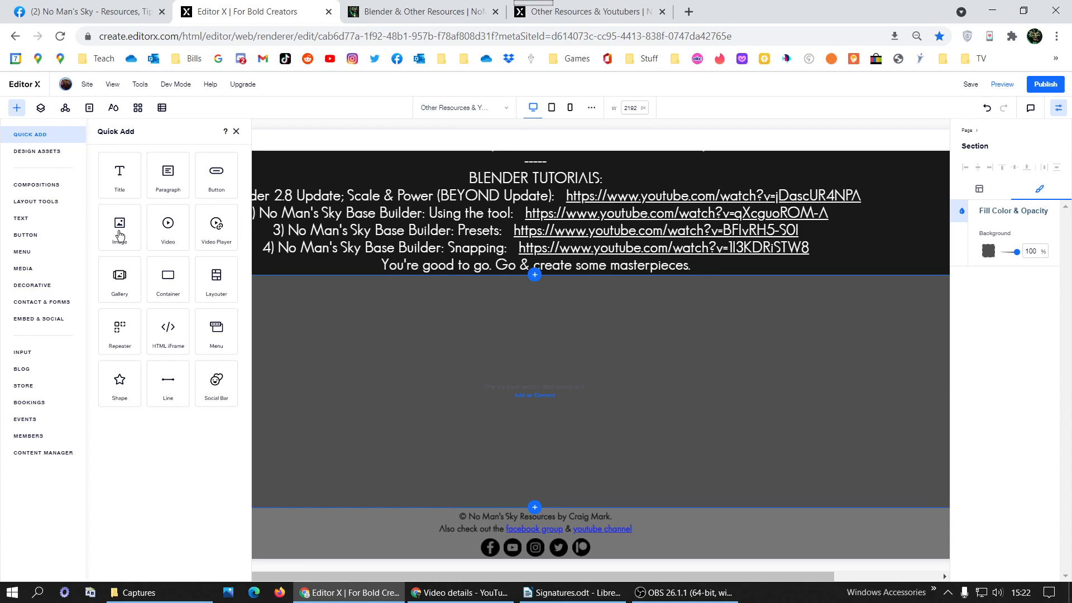
left_click(119, 231)
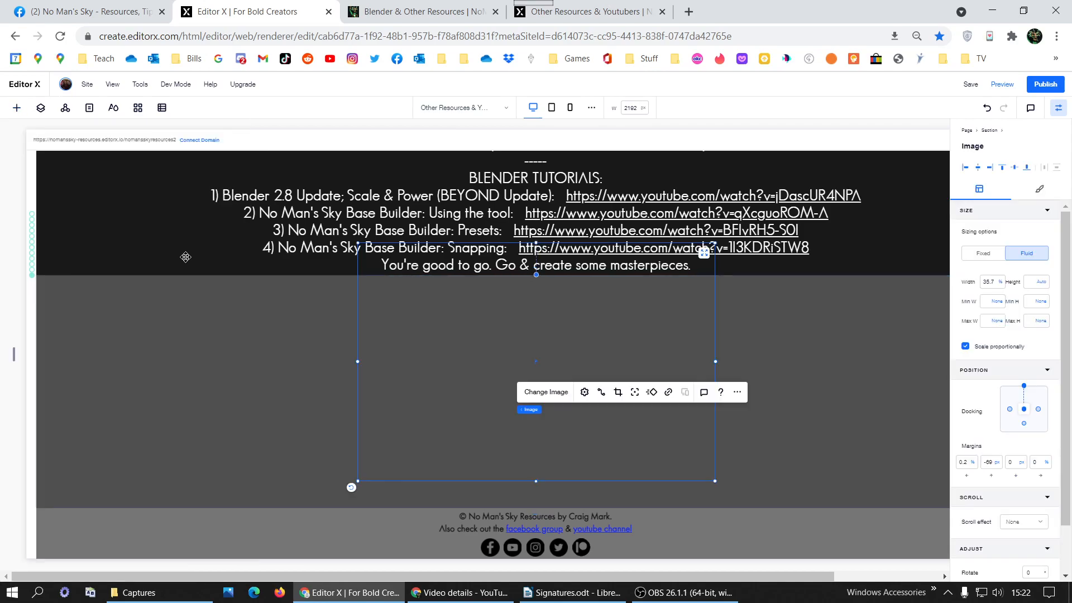
left_click_drag(481, 356, 483, 365)
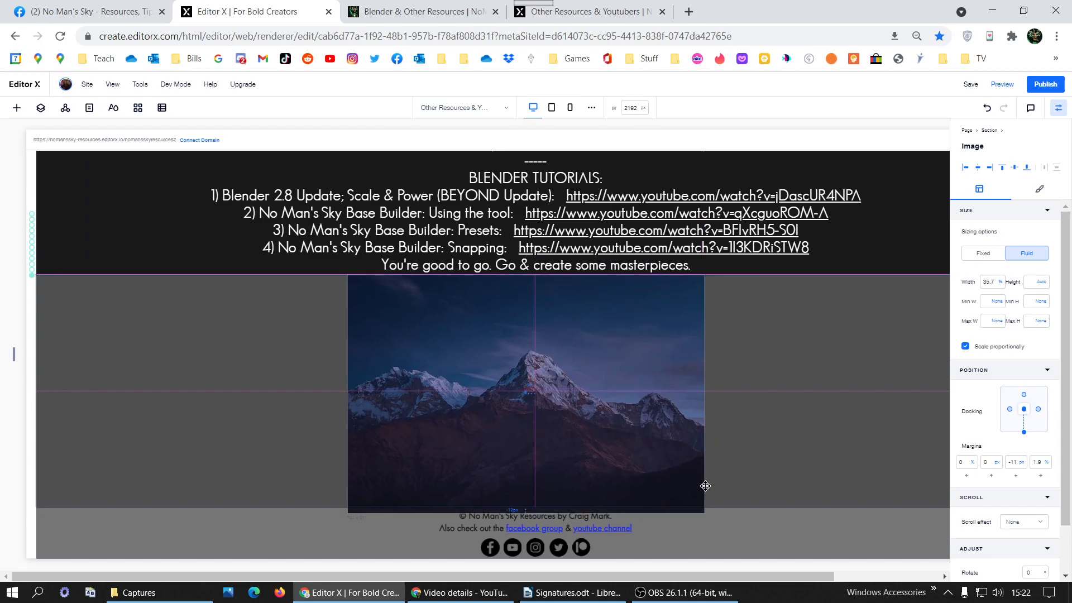
left_click_drag(703, 514, 581, 444)
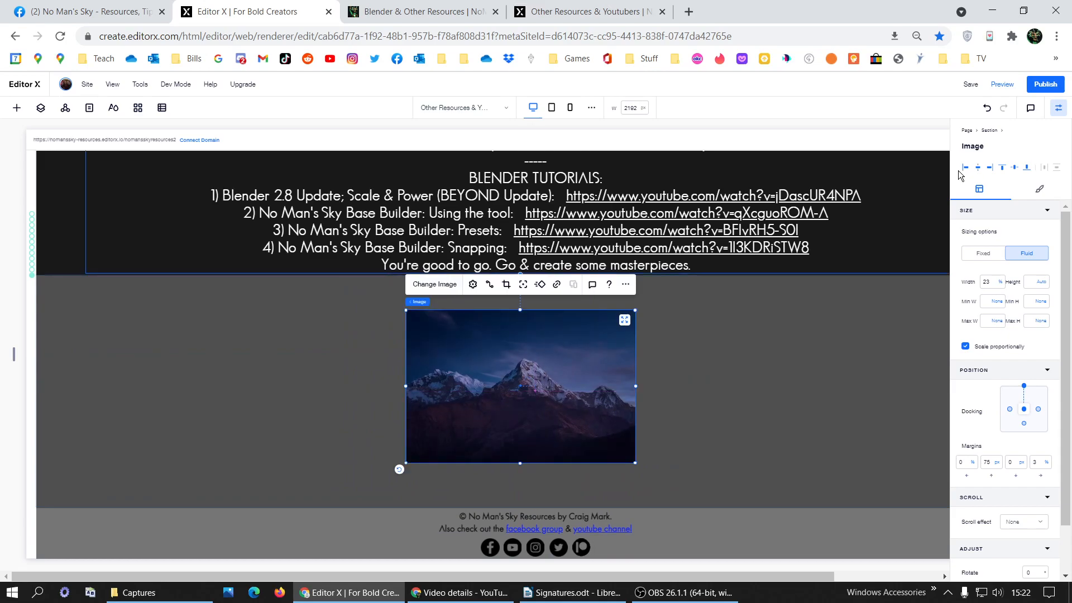
left_click(1015, 177)
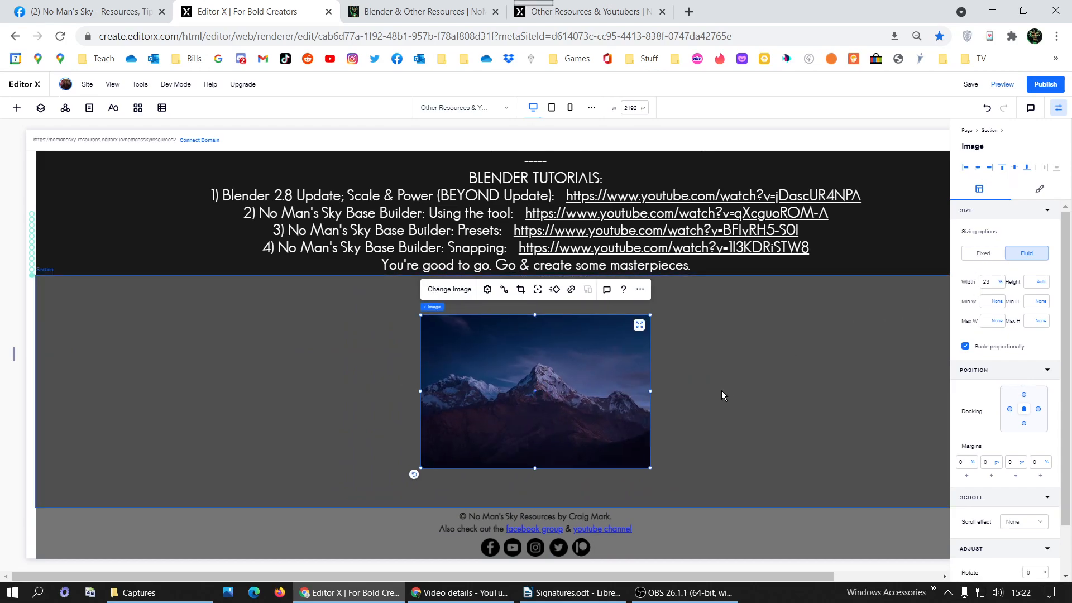
Search the media library for "blender" to replace the placeholder image, and select Blender Presets.png.
left_click(450, 292)
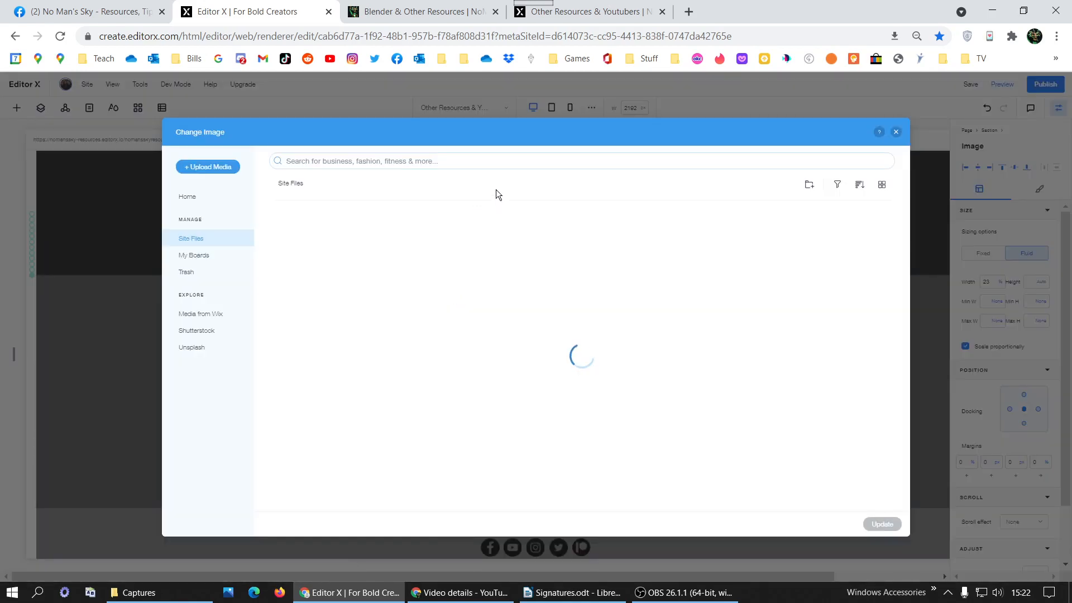
left_click(509, 168)
type("blender")
key("Return")
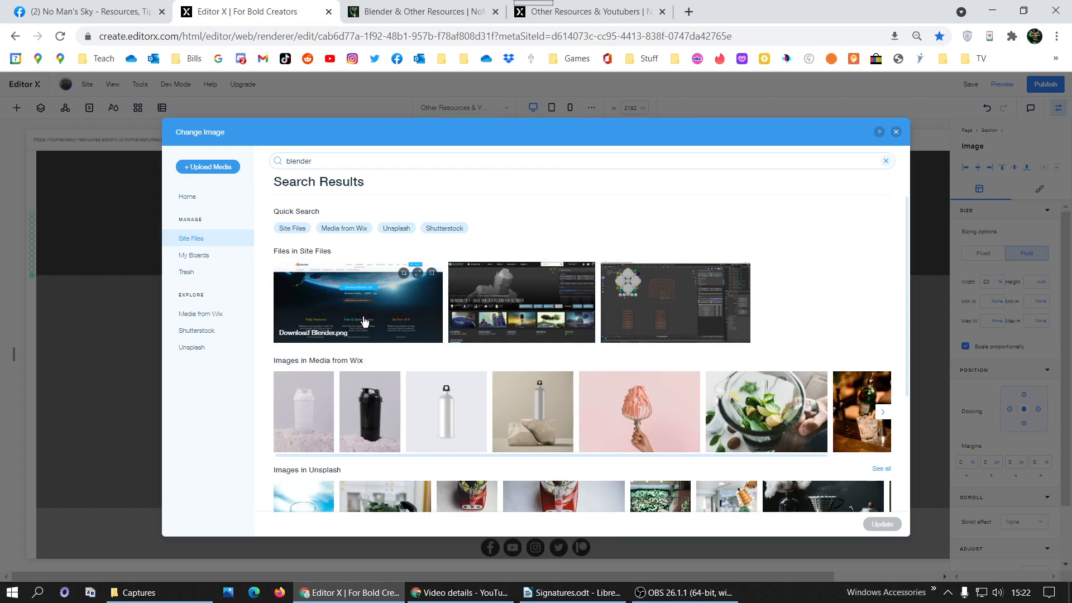
left_click(727, 297)
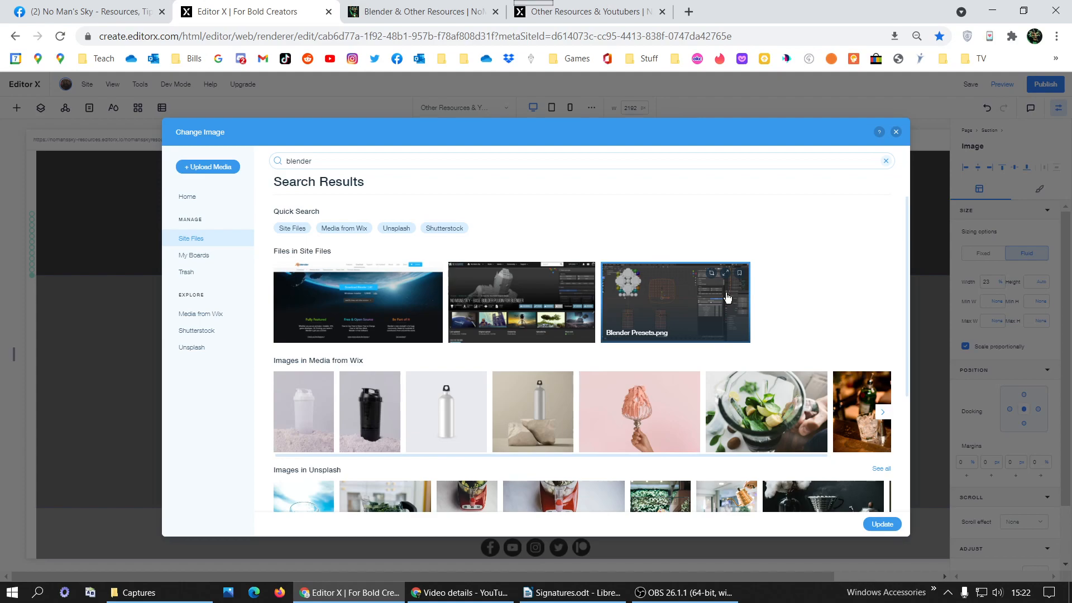
Compare the search results with the old site's base picture, and open that picture in its own tab to read its file name.
left_click(421, 8)
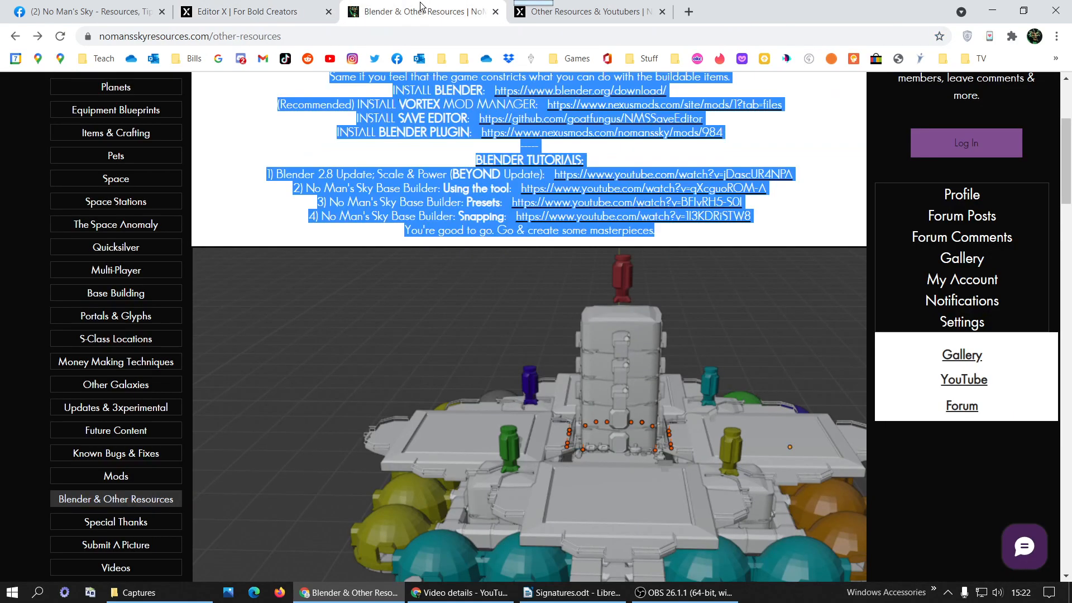
left_click(251, 7)
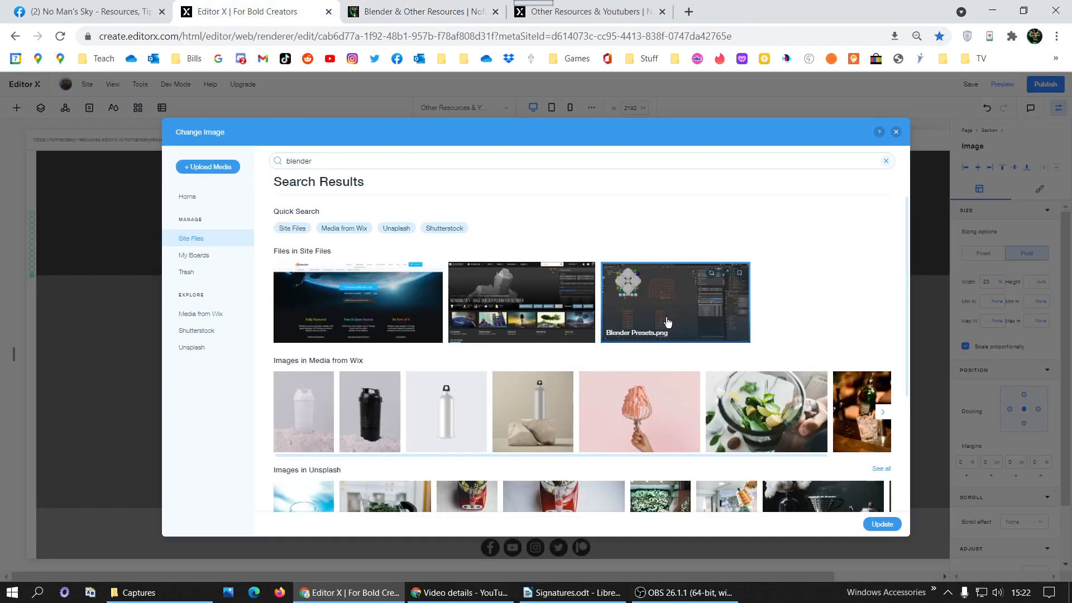
left_click(424, 11)
left_click(260, 7)
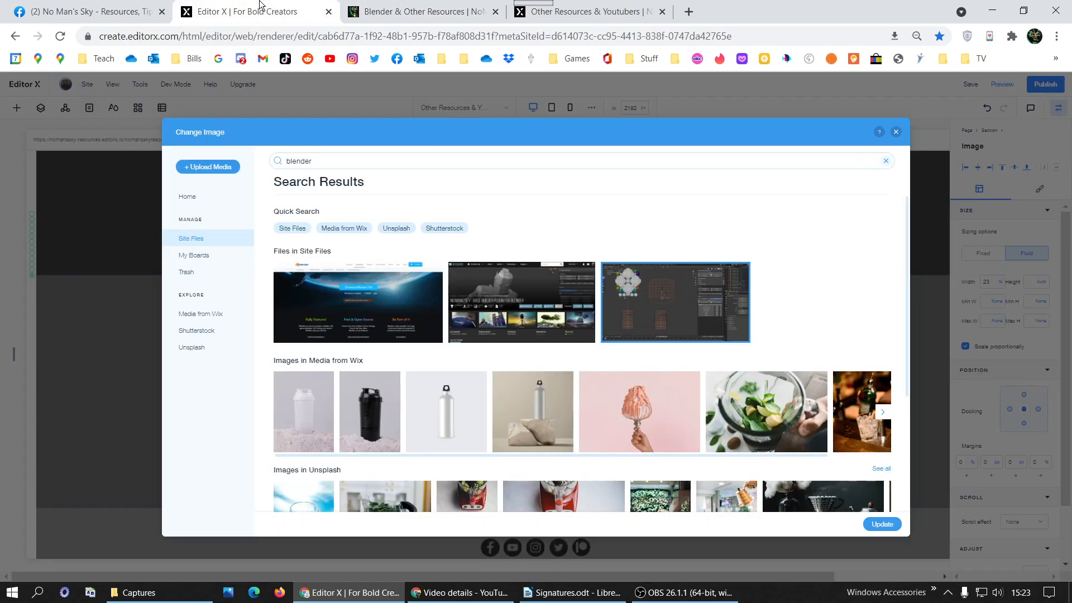
left_click(425, 11)
right_click(555, 469)
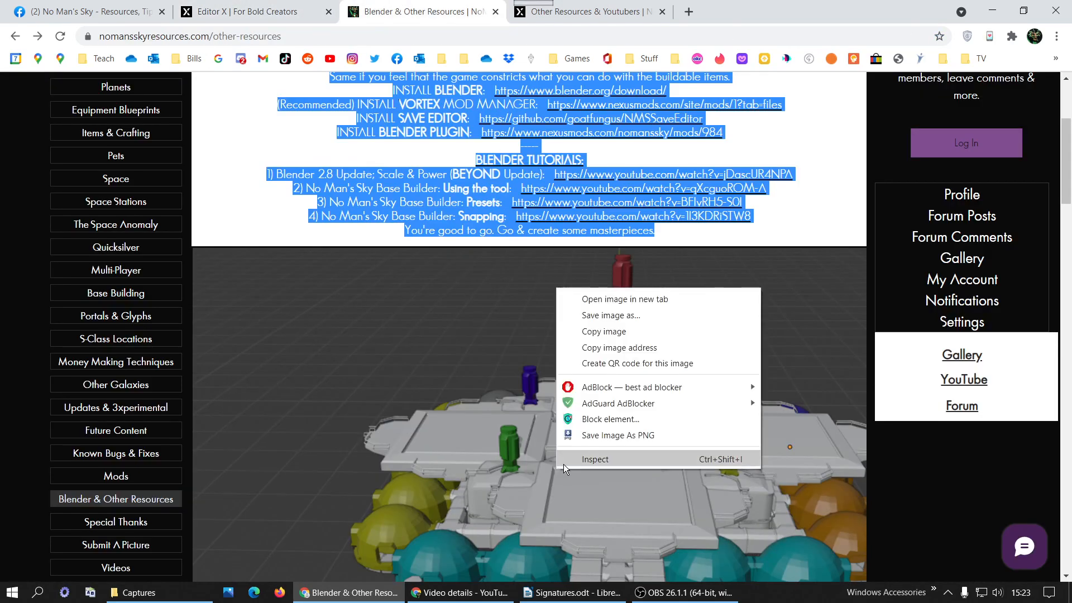
left_click(639, 299)
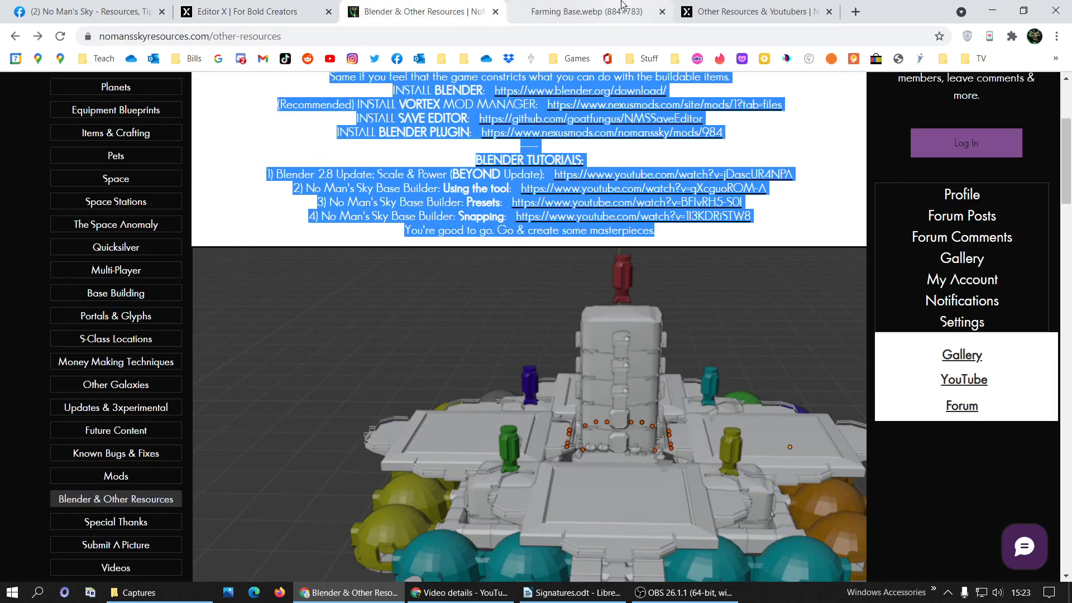
left_click(662, 11)
left_click(188, 5)
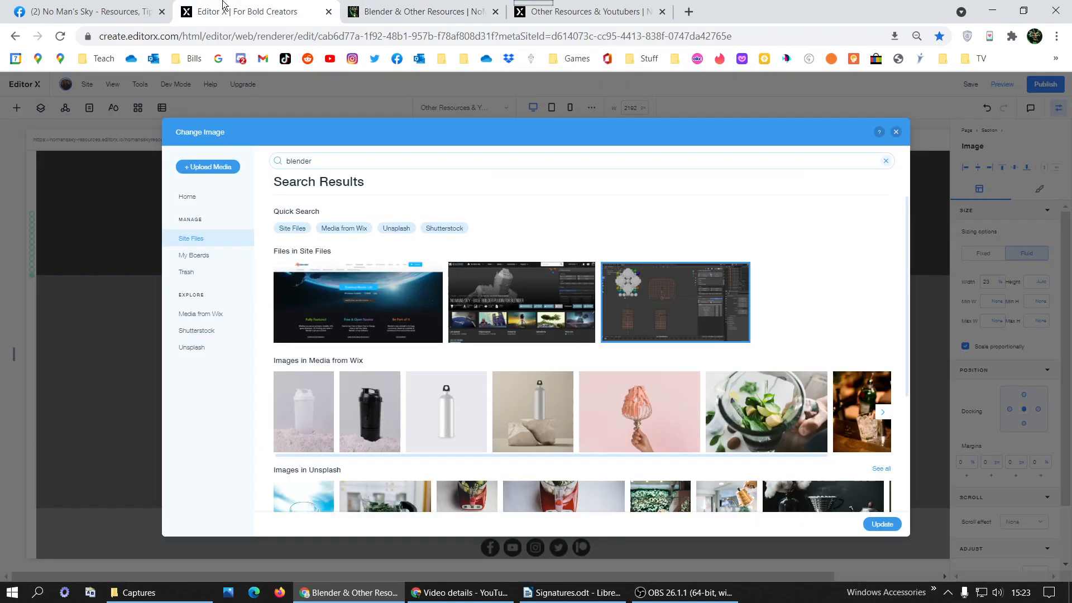
Search the media library for "farming base" and replace the placeholder image with the matching site file.
left_click(456, 160)
type("farming base")
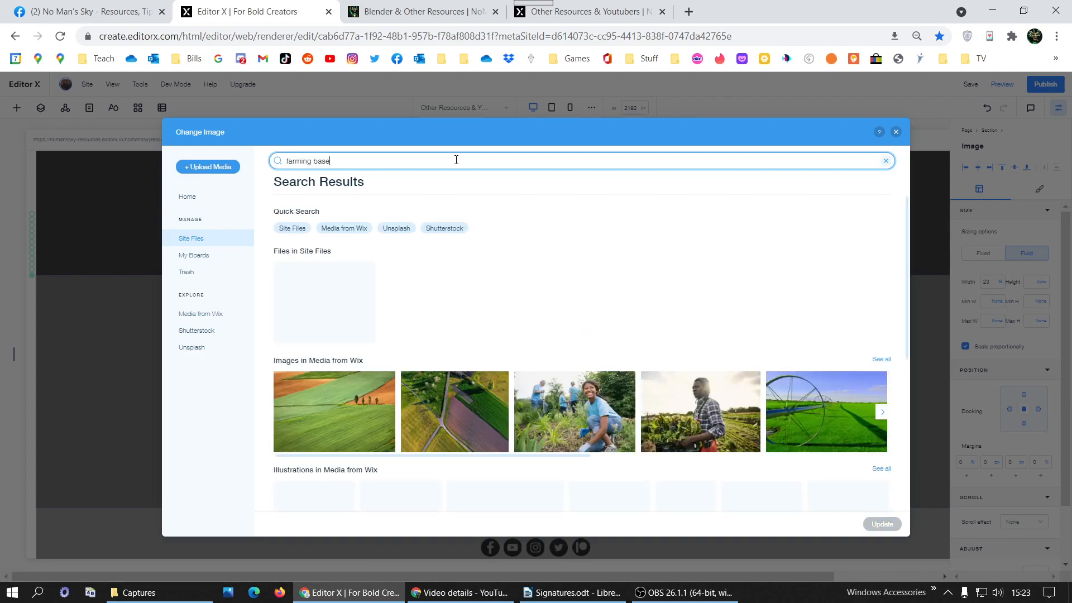
double_click(352, 302)
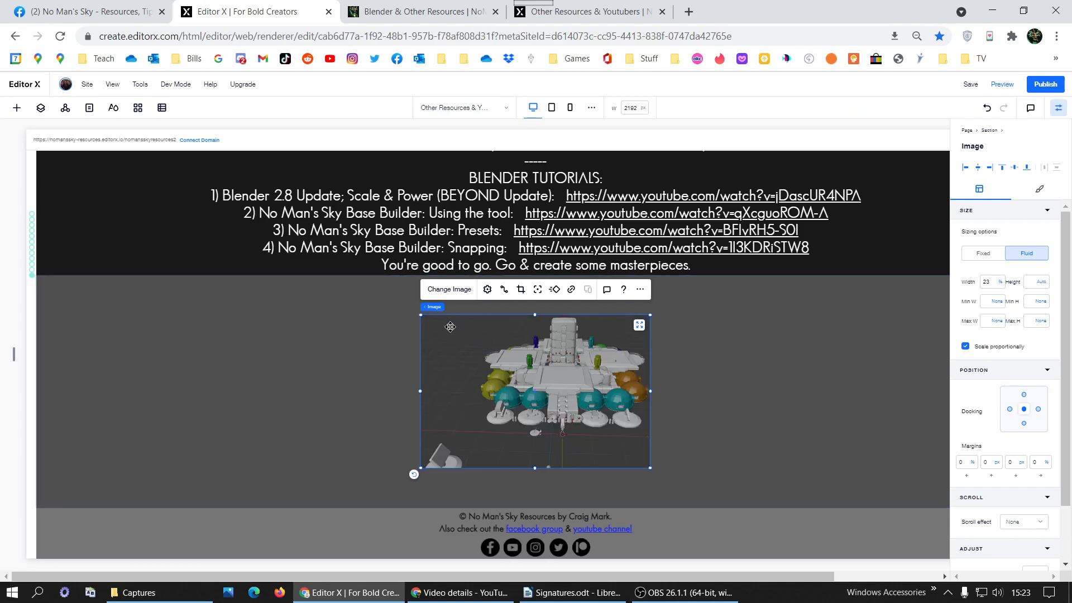
left_click(311, 344)
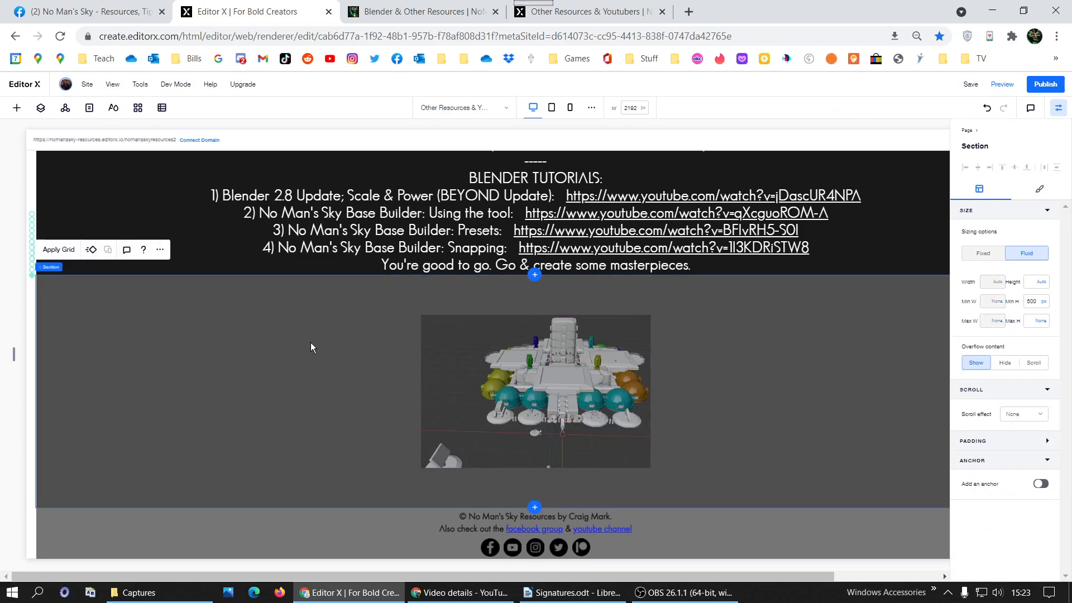
Set the grey section's minimum height to 1000 px and move the base image up to the section's upper edge.
left_click(1034, 300)
key("Return")
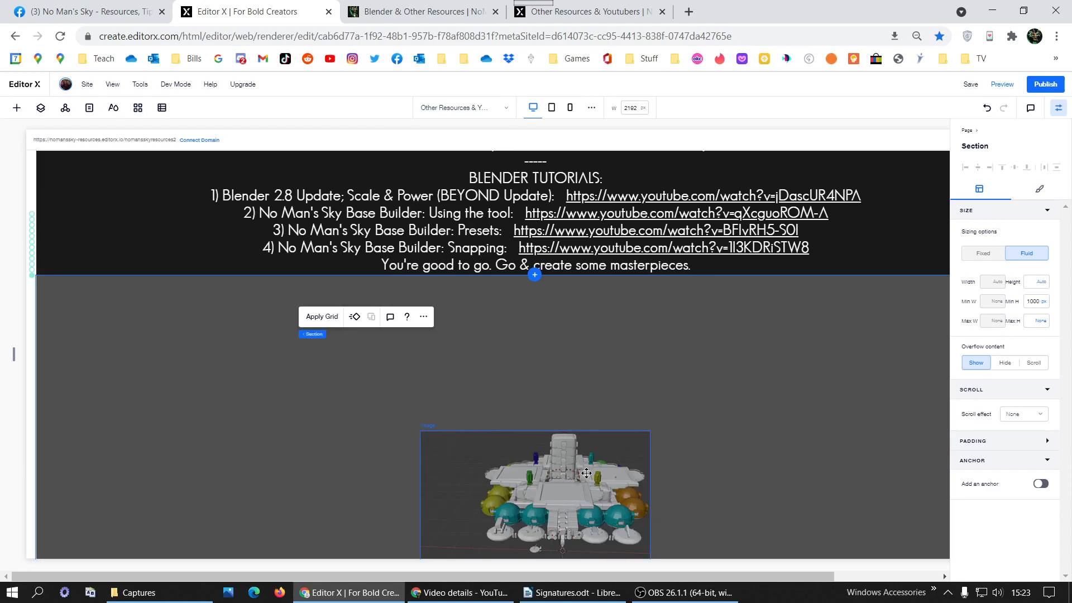
left_click(586, 472)
left_click_drag(586, 473, 579, 324)
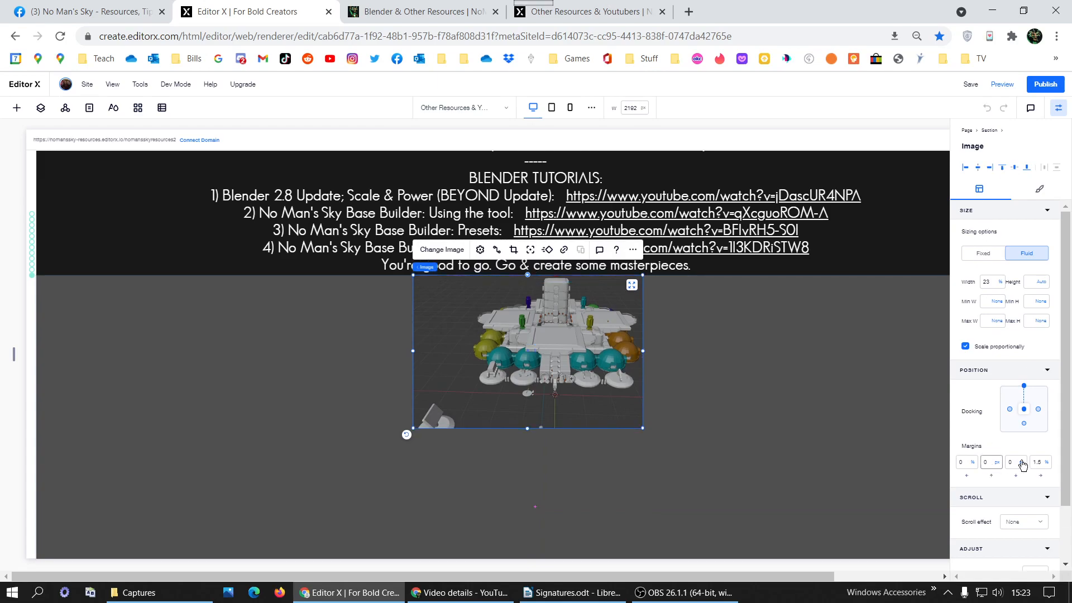
Set the image's right margin to 0 and change the unit of its left and right margins to pixels.
left_click(1044, 465)
type("0")
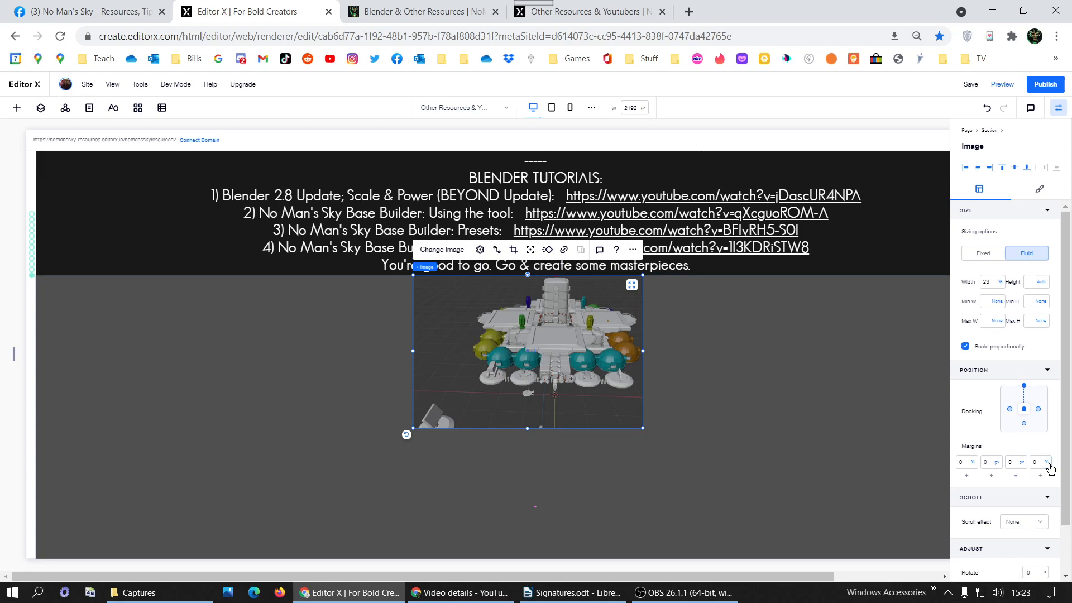
left_click(1048, 464)
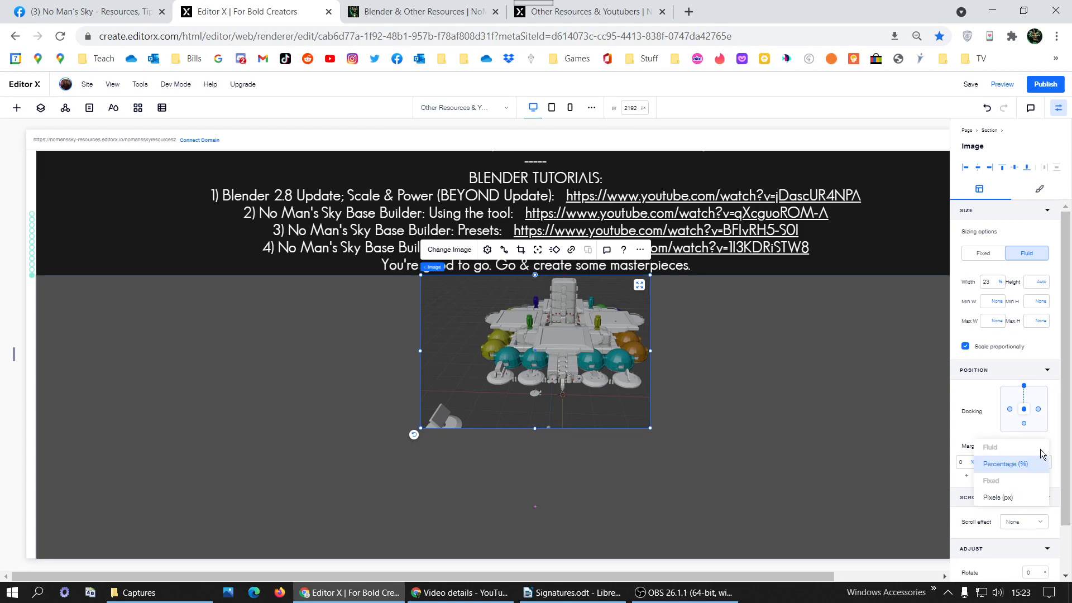
left_click(1005, 496)
left_click(976, 465)
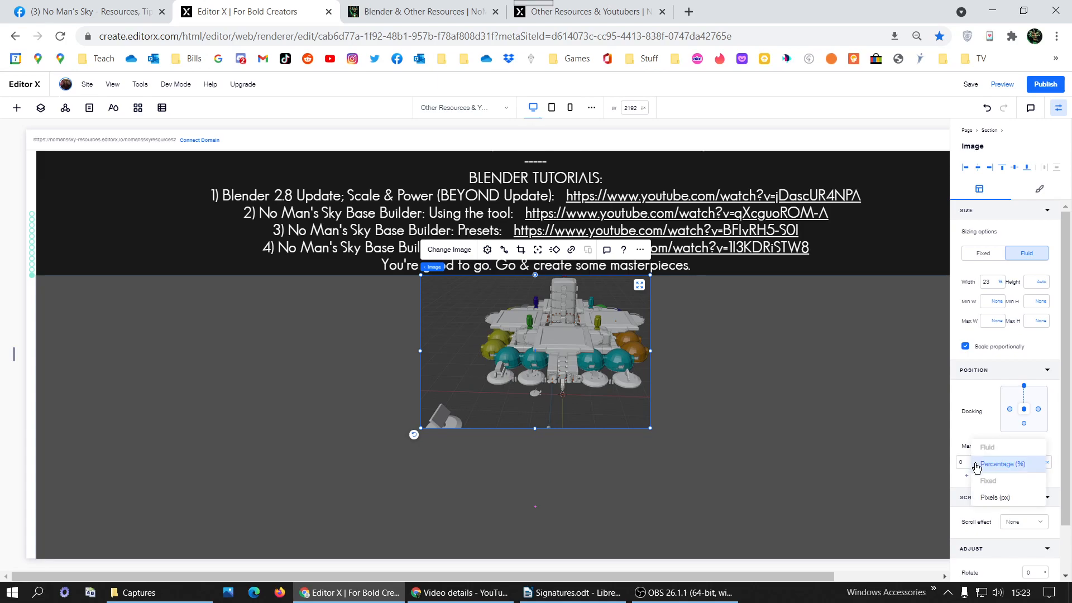
left_click(999, 496)
left_click(962, 463)
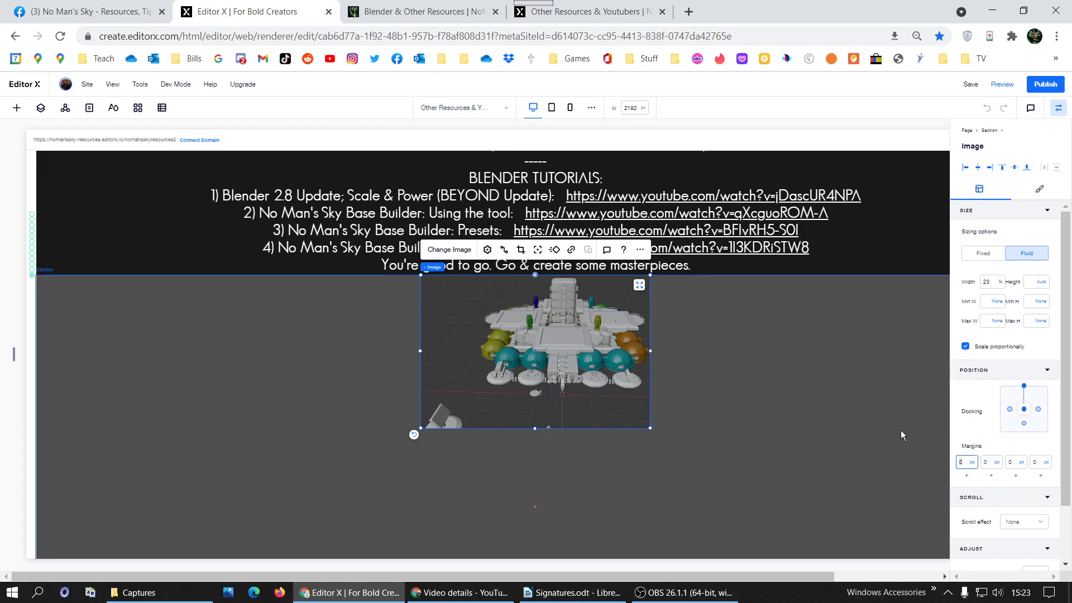
Remove the image's top docking and set its top margin to 0 px, centring it vertically in the section.
left_click(1023, 386)
left_click(1026, 387)
double_click(997, 462)
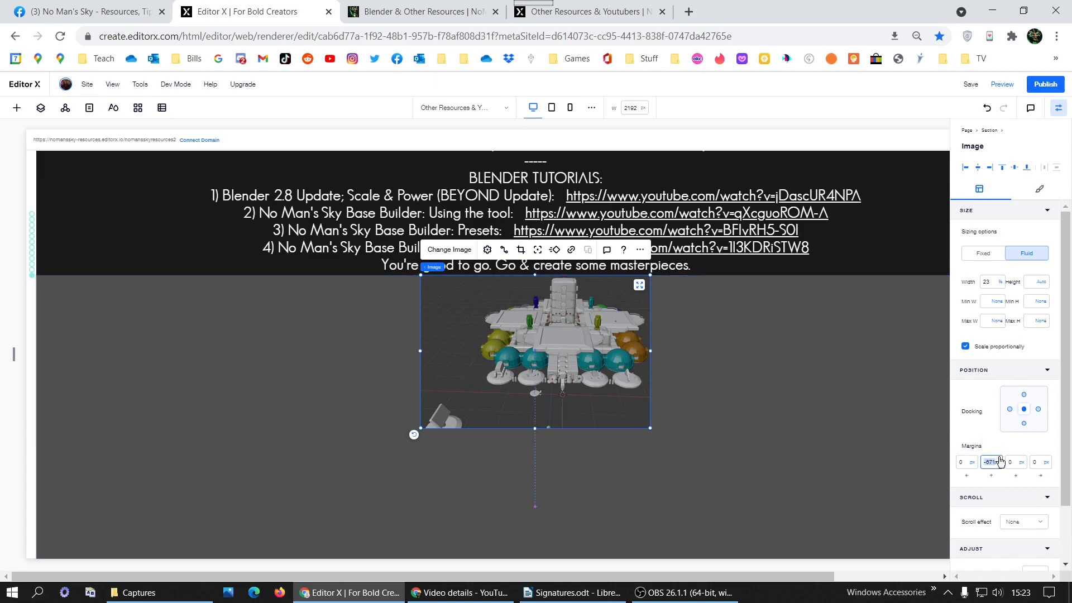
type("0")
key("Return")
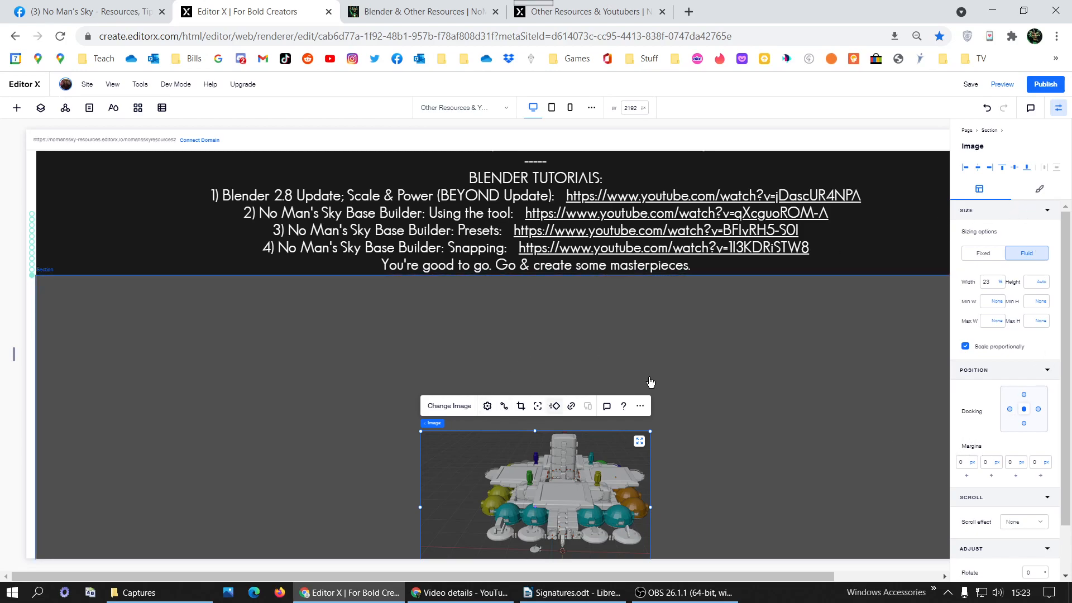
Set the image's width to 98% and check how it fills the section.
left_click(992, 283)
type("98")
key("Return")
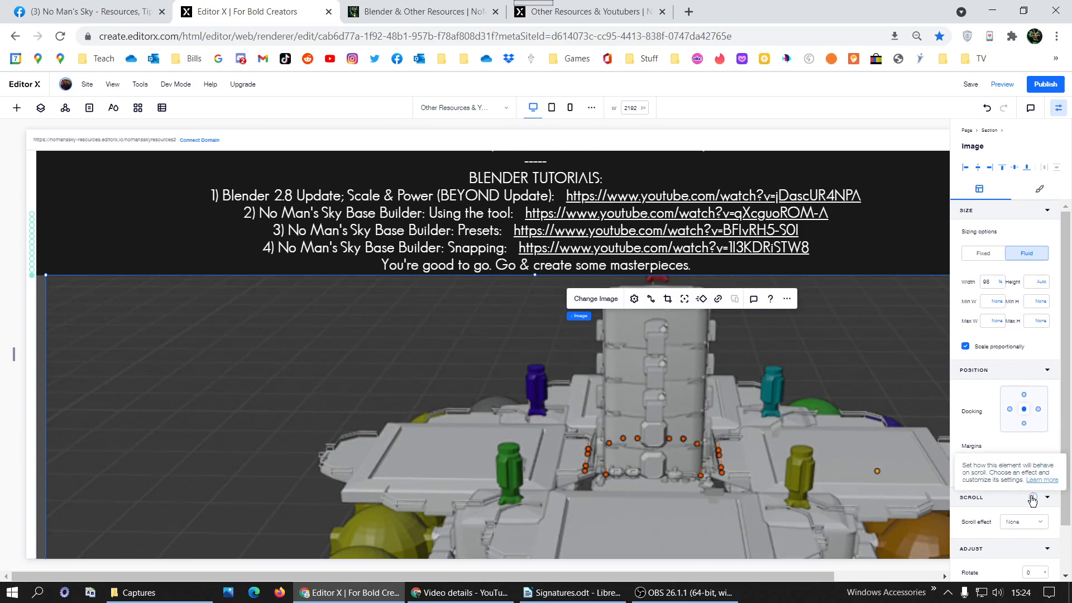
scroll(687, 348, "down", 5)
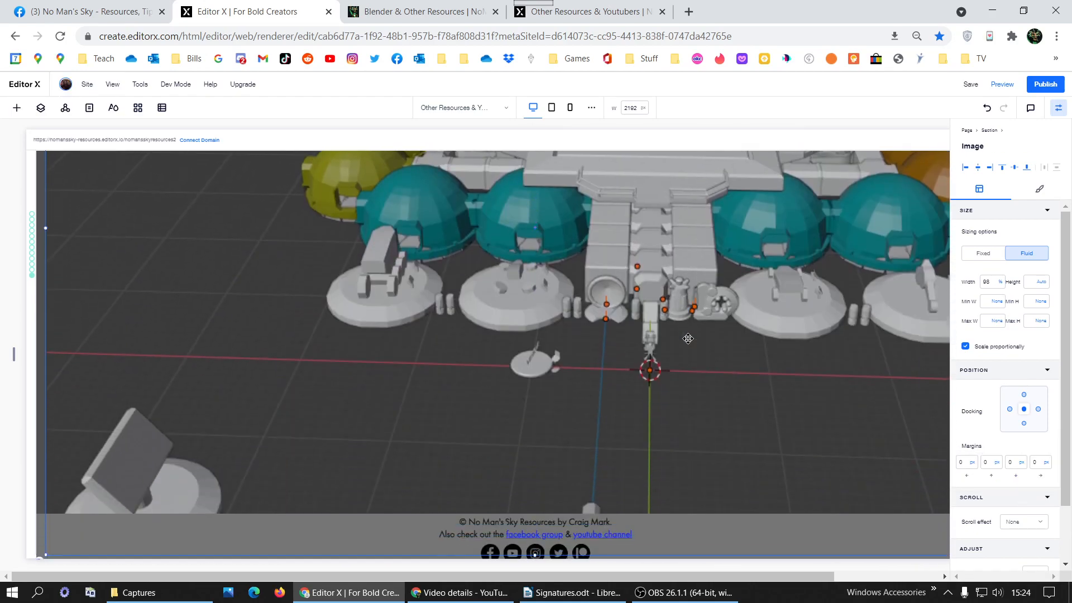
scroll(688, 338, "up", 3)
scroll(688, 338, "up", 3)
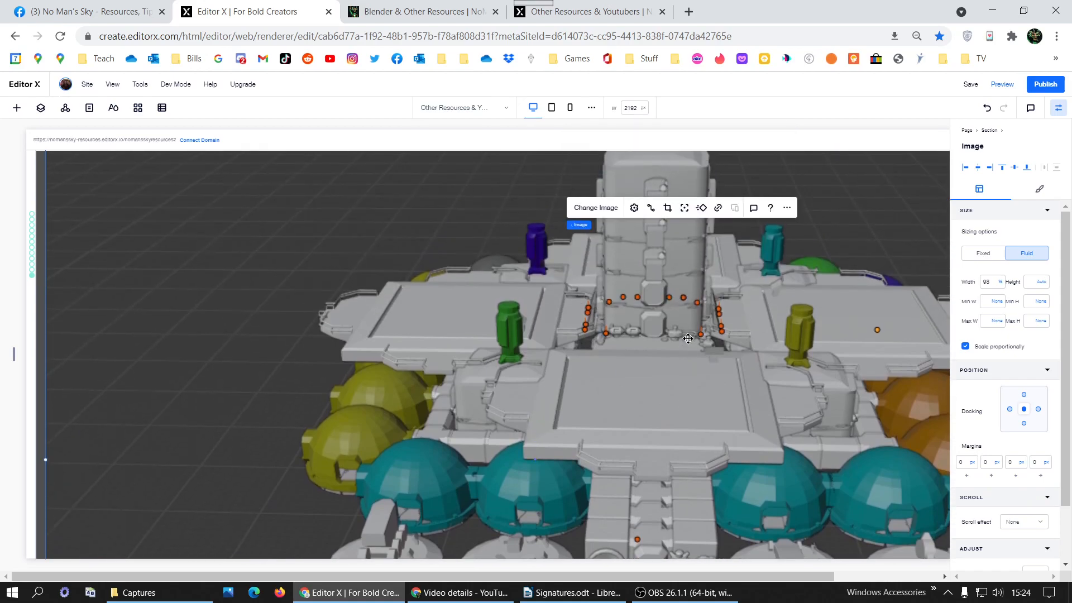
scroll(688, 338, "down", 3)
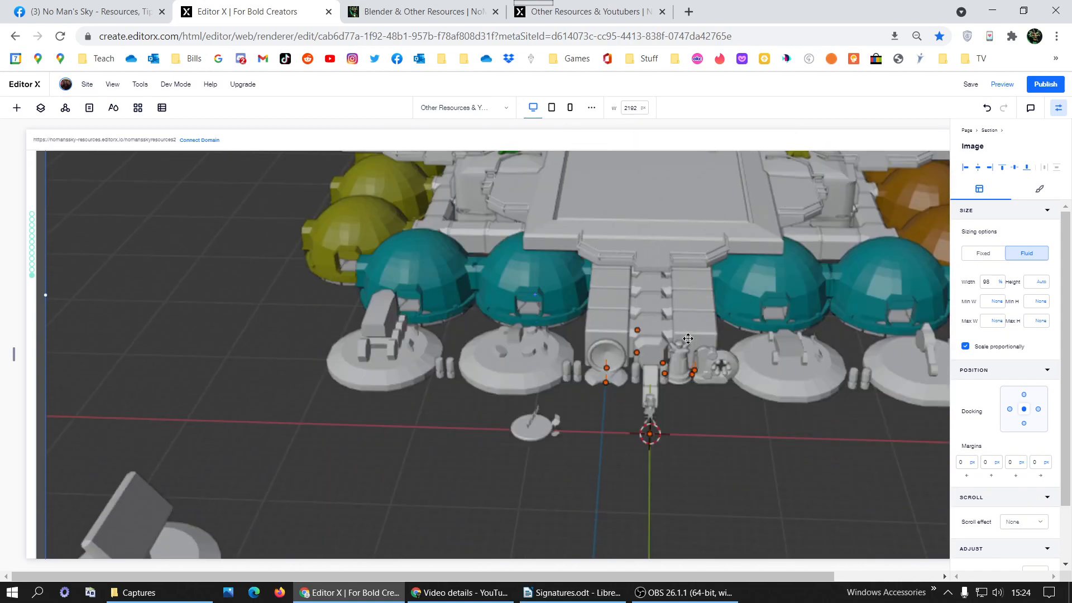
Compare the image with the base picture on the old site, and set its width to 80%.
left_click(414, 8)
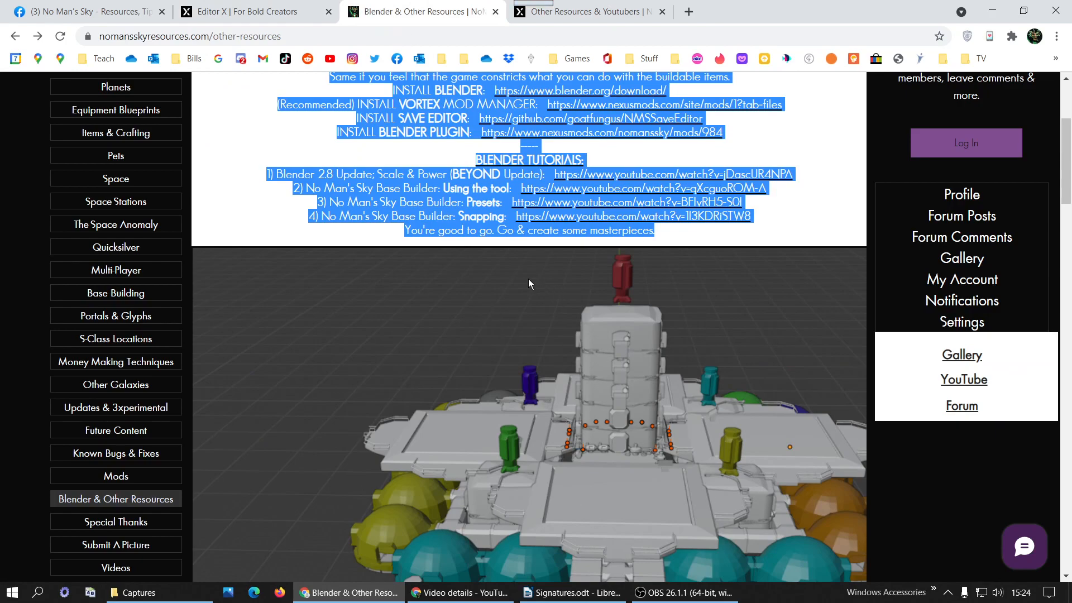
left_click(233, 3)
scroll(624, 326, "up", 5)
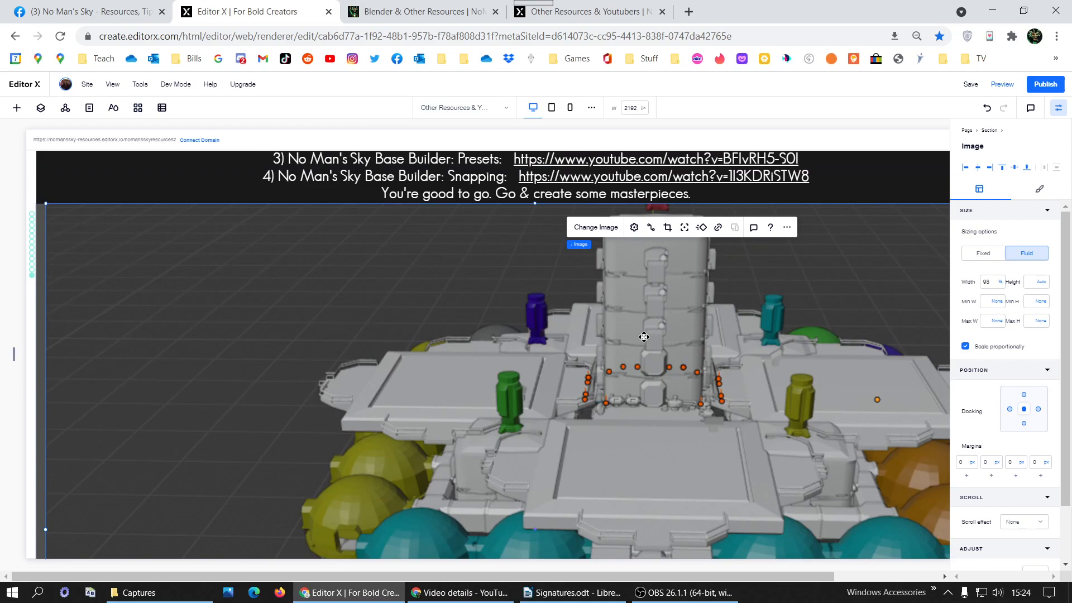
left_click(986, 281)
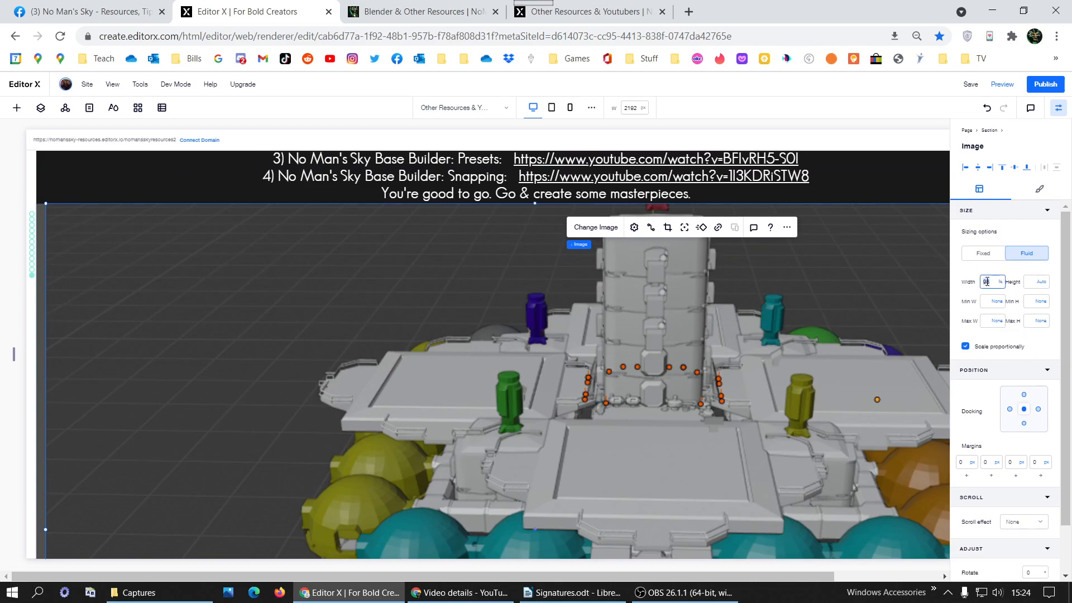
left_click(980, 318)
scroll(893, 316, "down", 4)
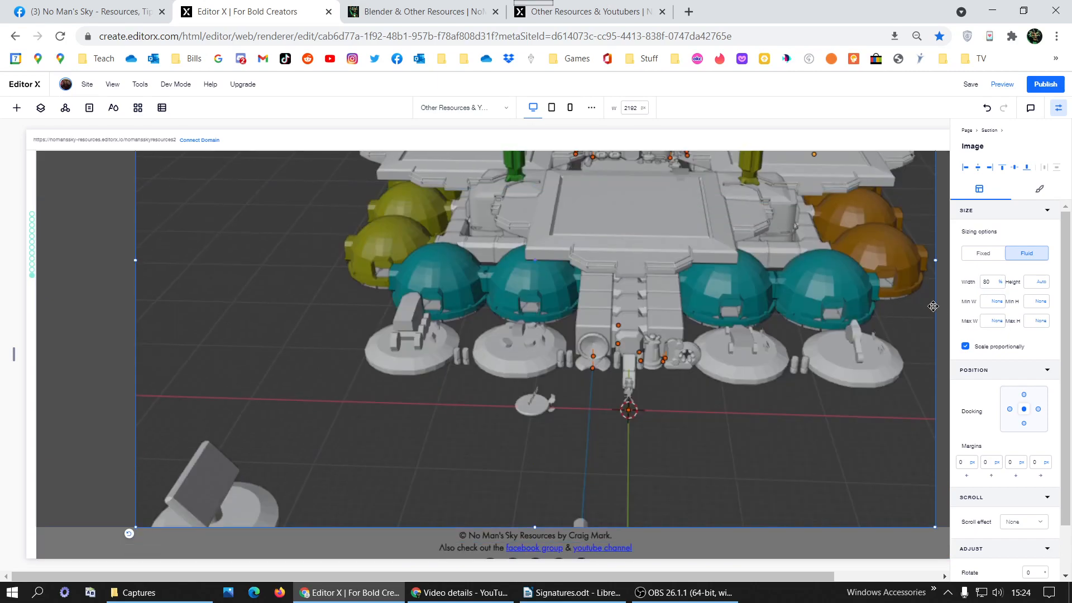
scroll(934, 306, "up", 3)
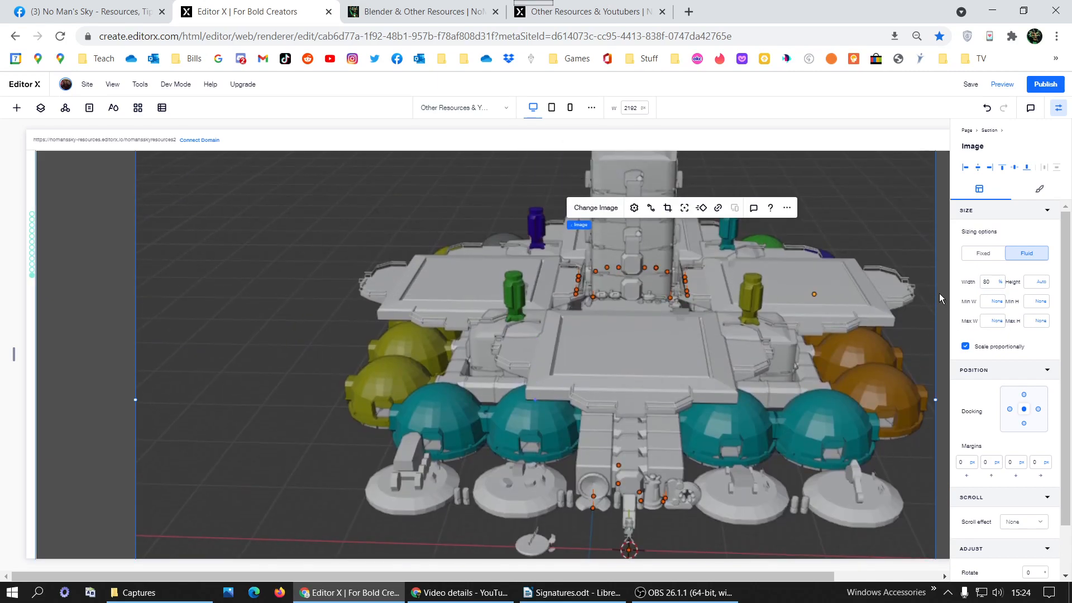
scroll(940, 286, "up", 1)
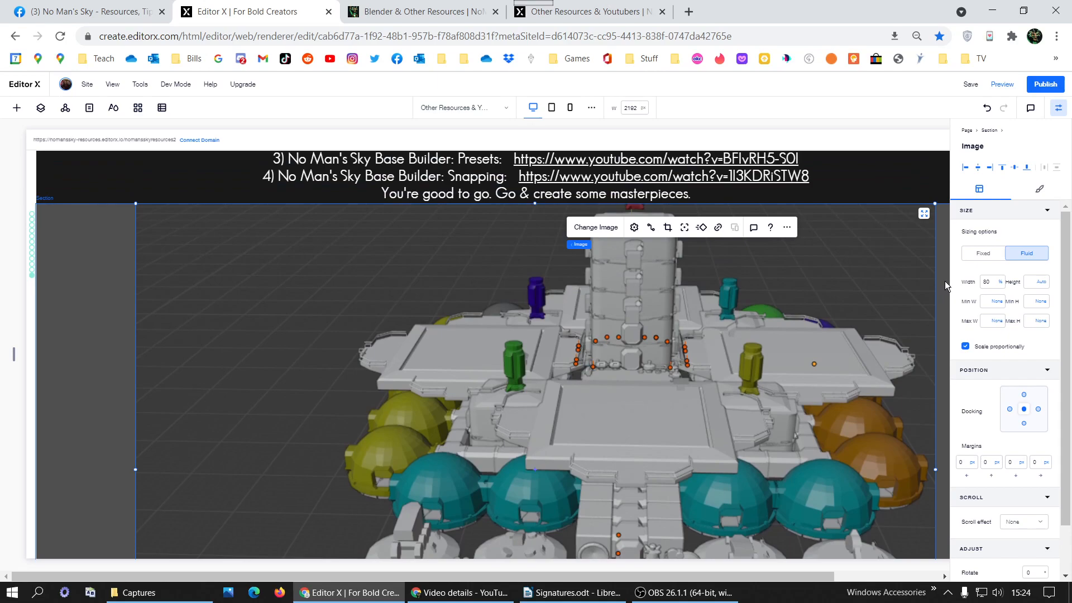
scroll(944, 280, "up", 2)
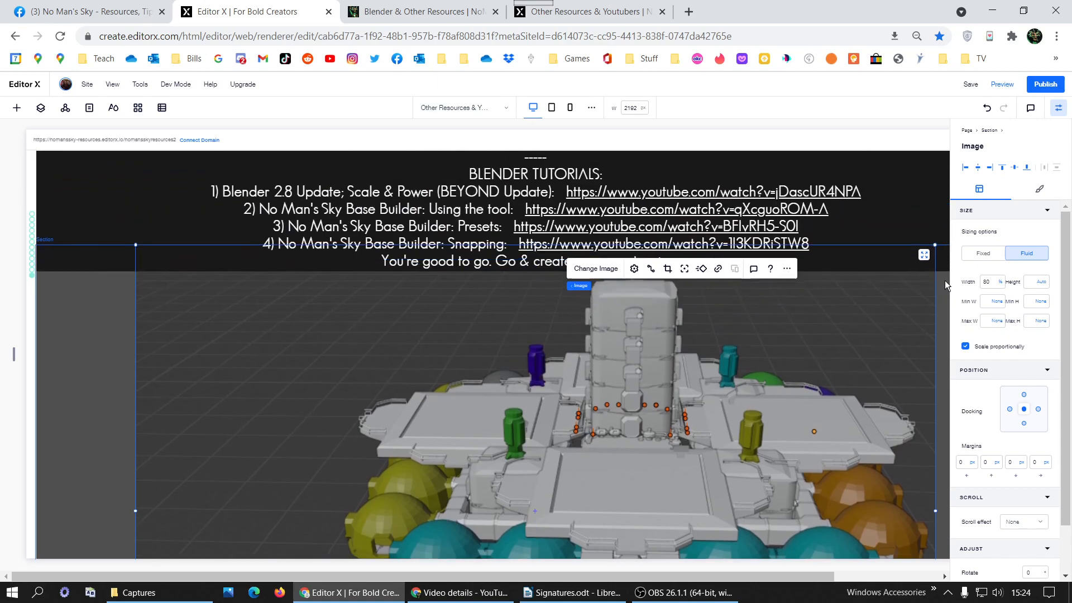
scroll(945, 280, "down", 3)
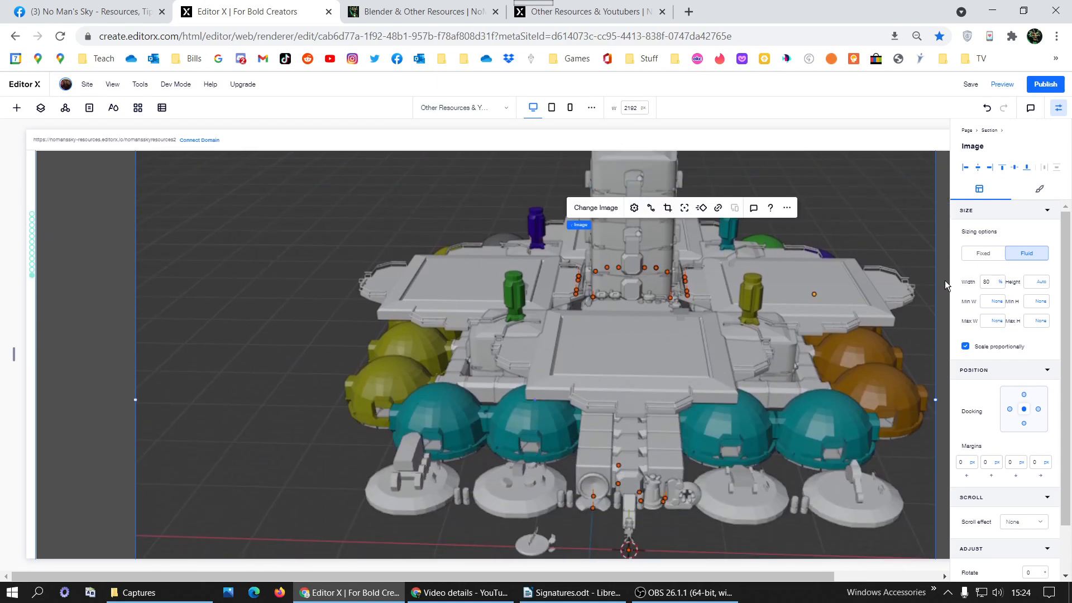
Examine the old site's Blender picture slideshow and the content around it, including the base picture and the plugin video.
left_click(425, 7)
scroll(667, 260, "down", 10)
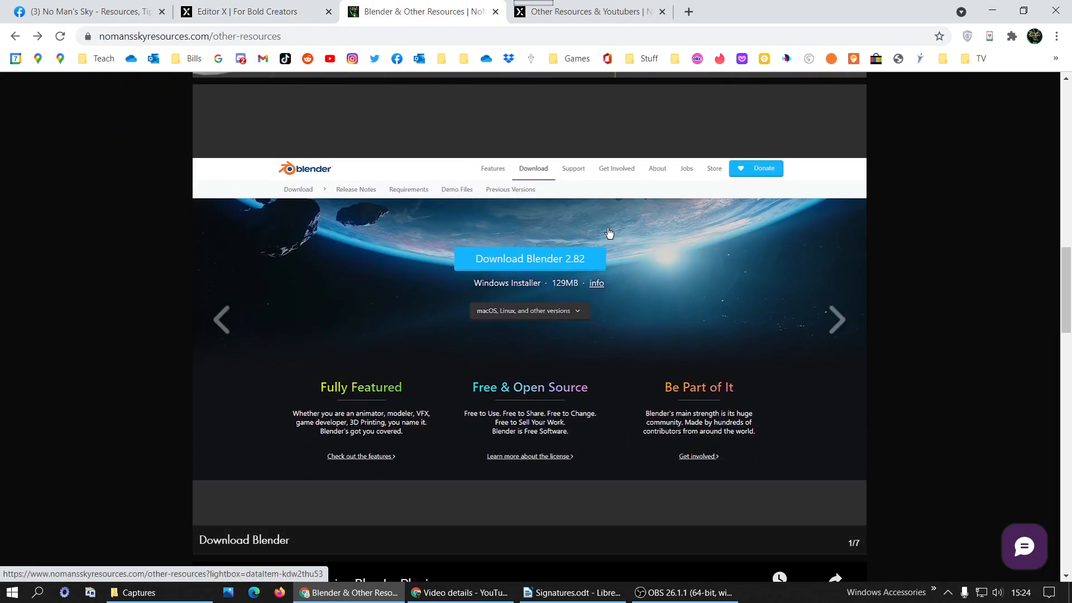
scroll(682, 330, "down", 3)
scroll(789, 293, "up", 3)
left_click(837, 327)
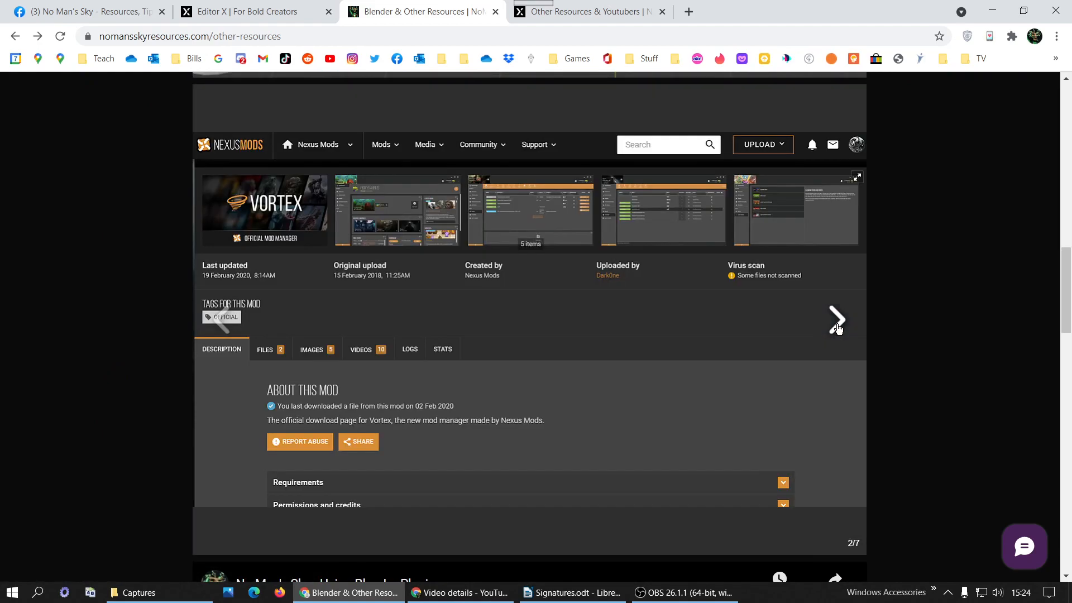
left_click(837, 327)
scroll(933, 333, "down", 4)
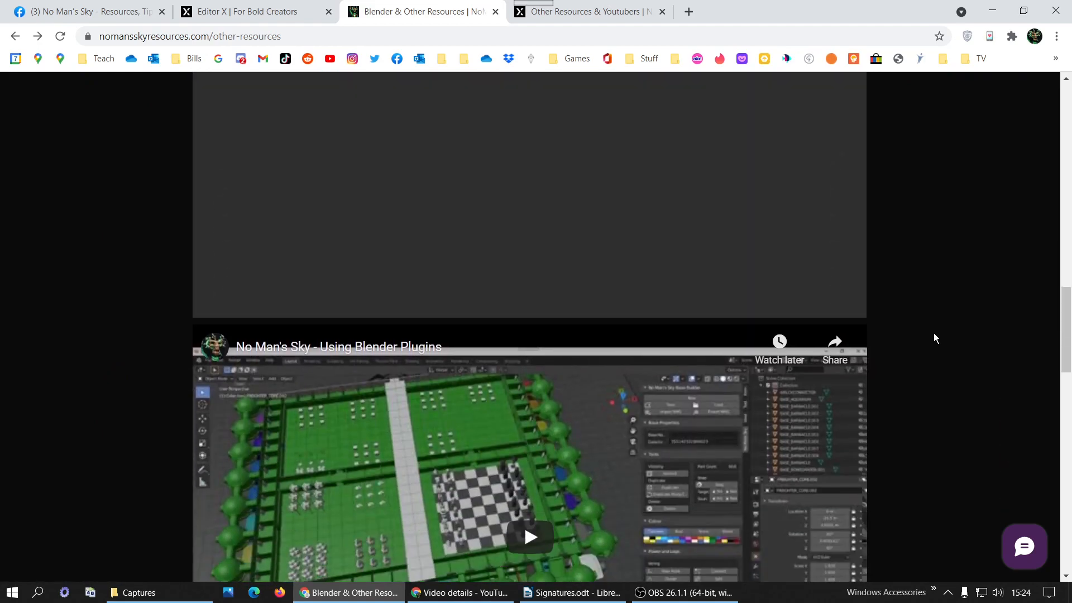
scroll(933, 332, "up", 13)
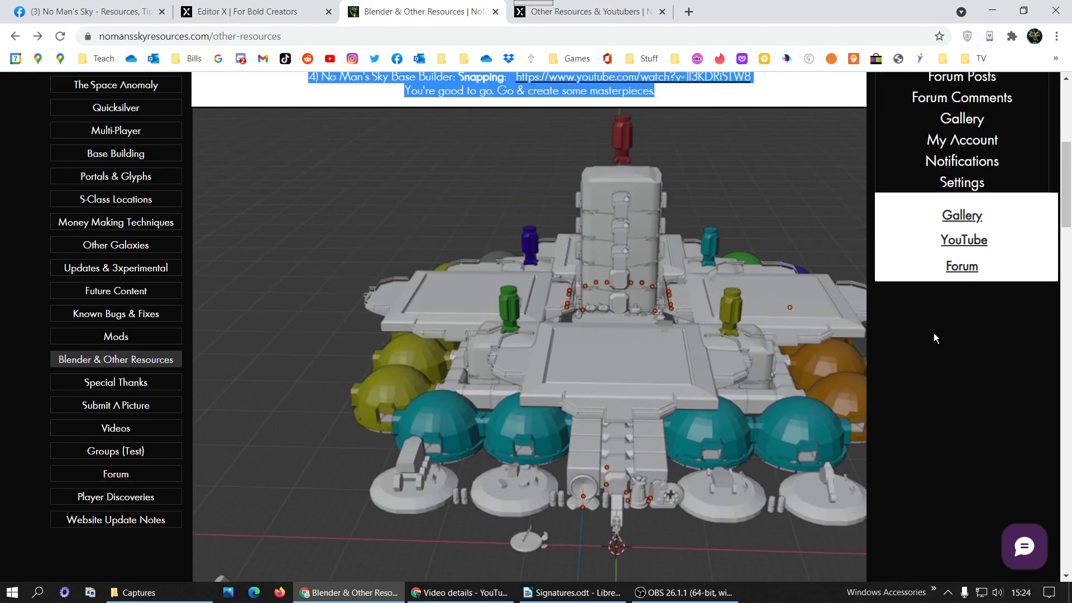
scroll(933, 332, "up", 3)
scroll(934, 333, "down", 9)
scroll(603, 311, "down", 9)
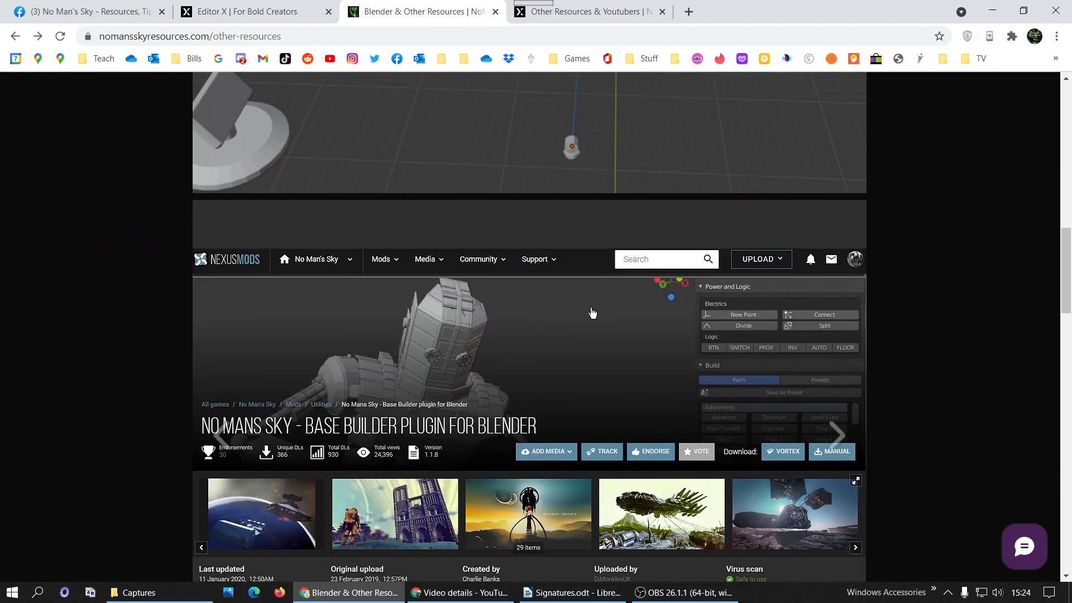
scroll(510, 274, "up", 5)
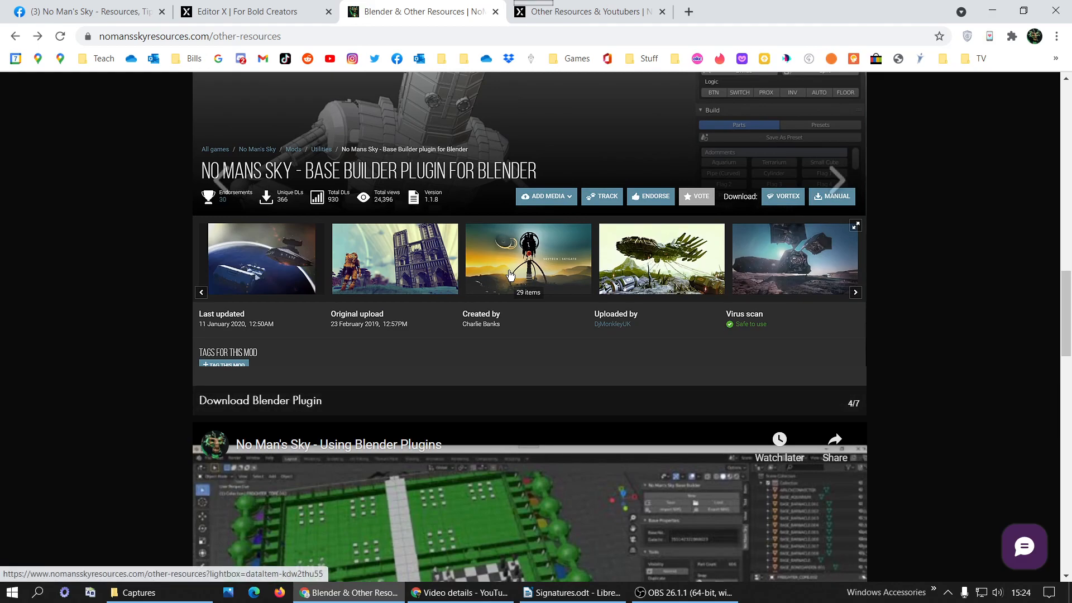
scroll(505, 279, "down", 3)
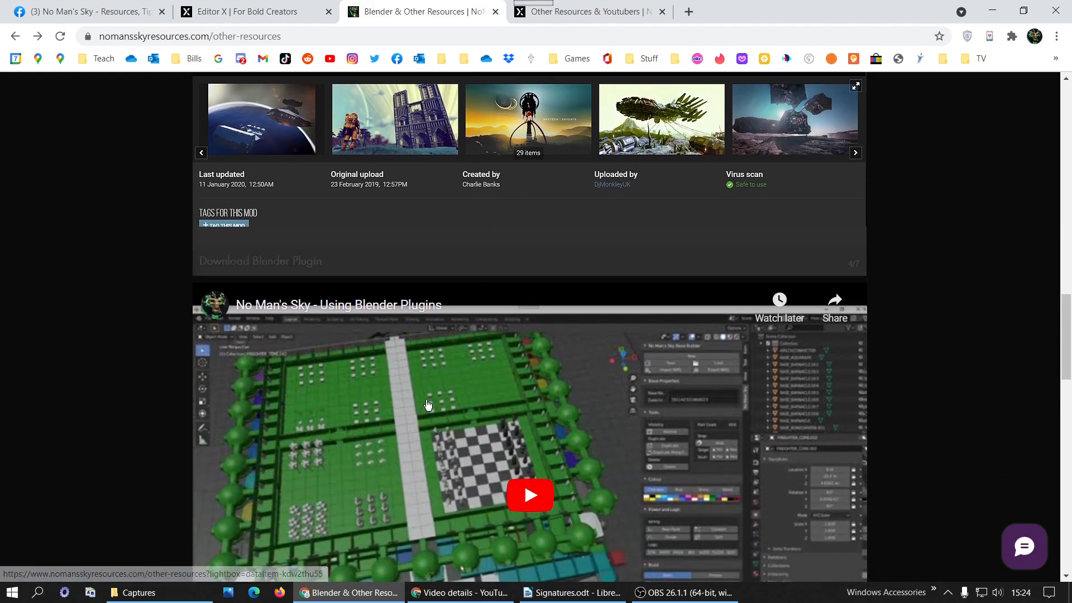
scroll(505, 279, "up", 6)
left_click(240, 10)
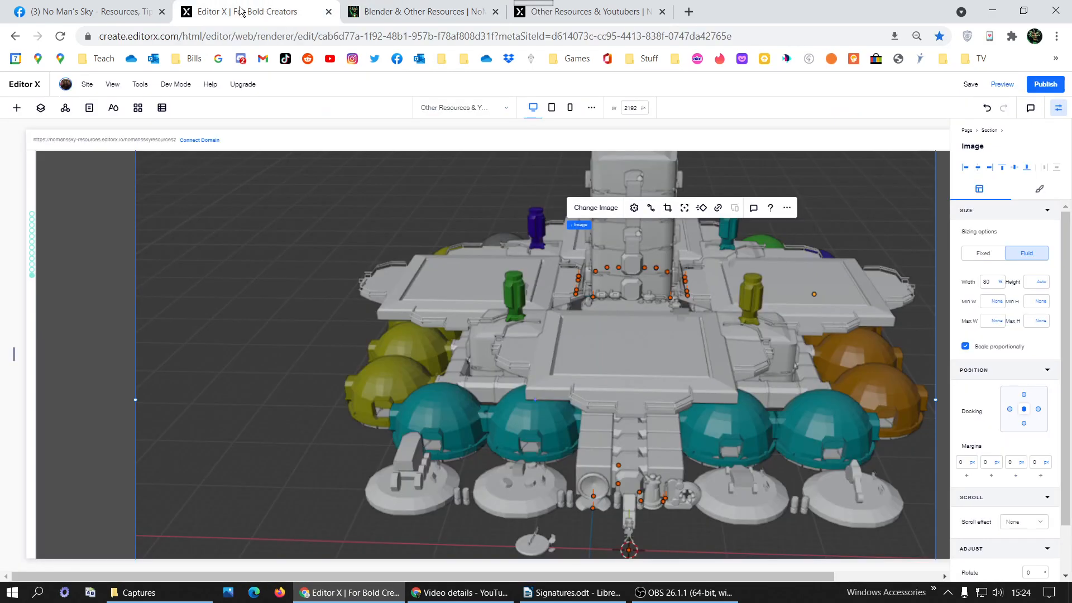
Delete the base image from the grey section and set the section's minimum height to 750 px.
right_click(571, 316)
left_click(592, 463)
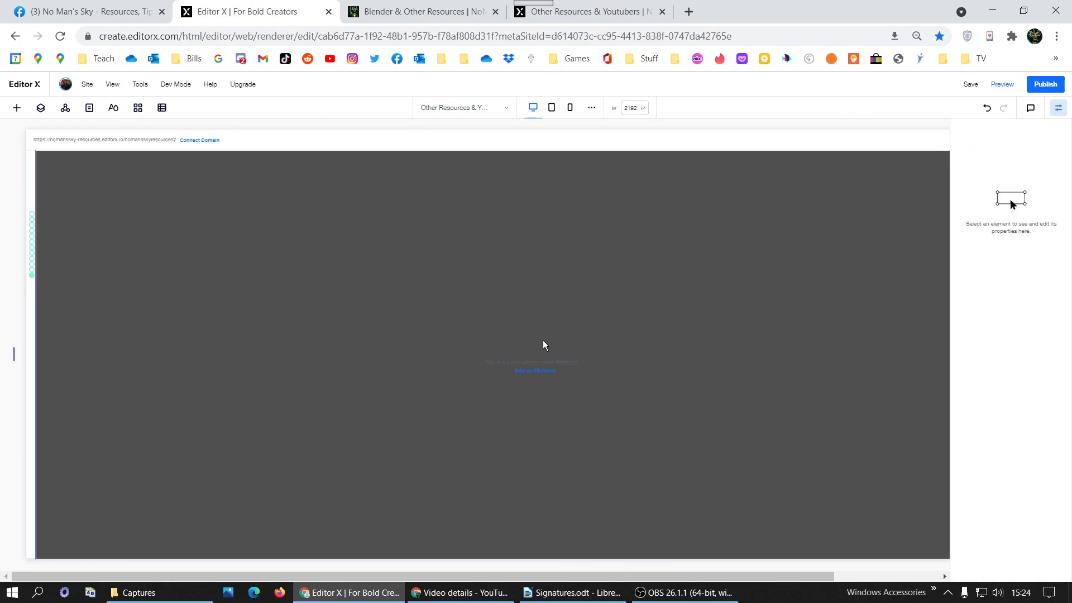
left_click(543, 345)
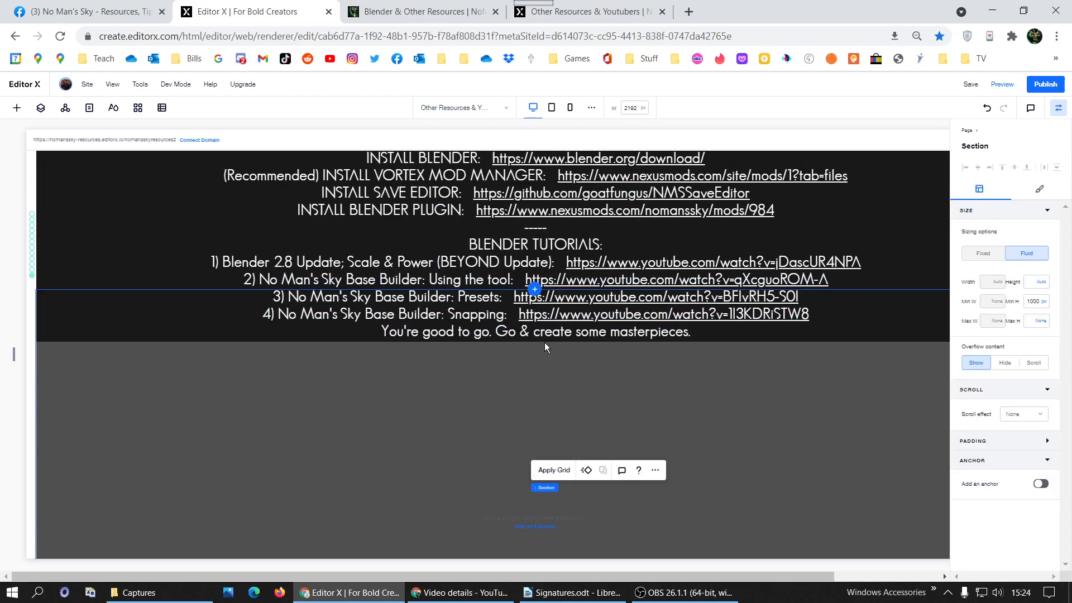
double_click(1037, 301)
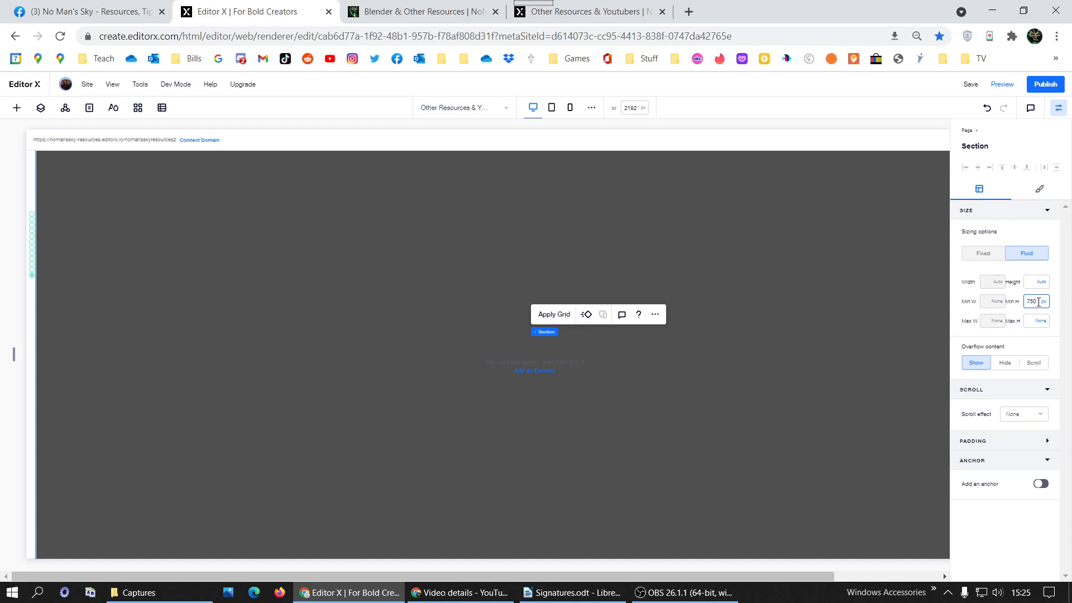
key("Return")
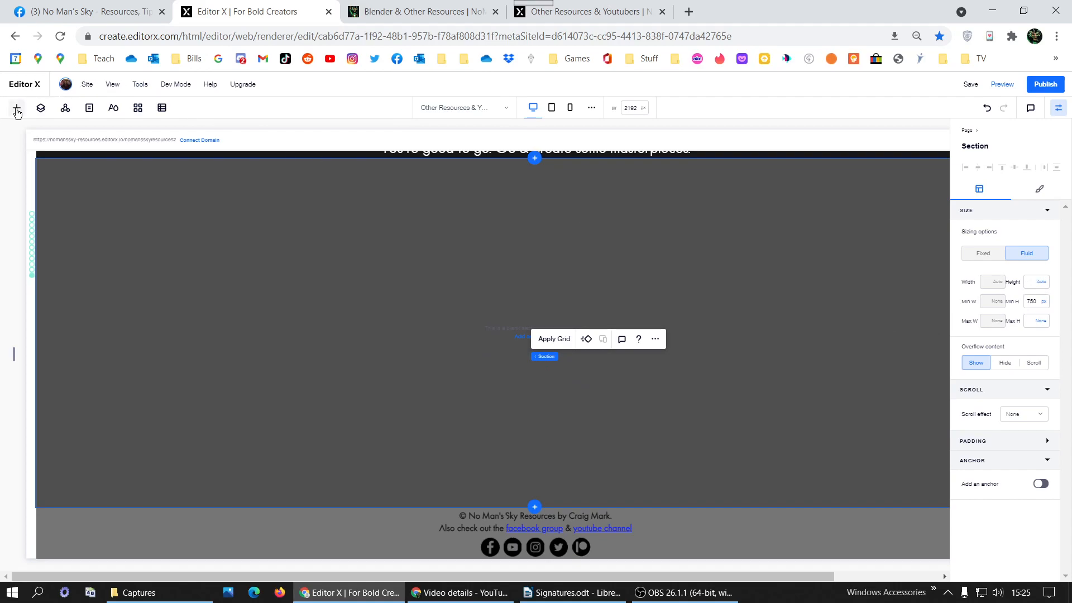
Add a Pro Gallery with one large picture above a strip of thumbnails to the grey section.
left_click(17, 107)
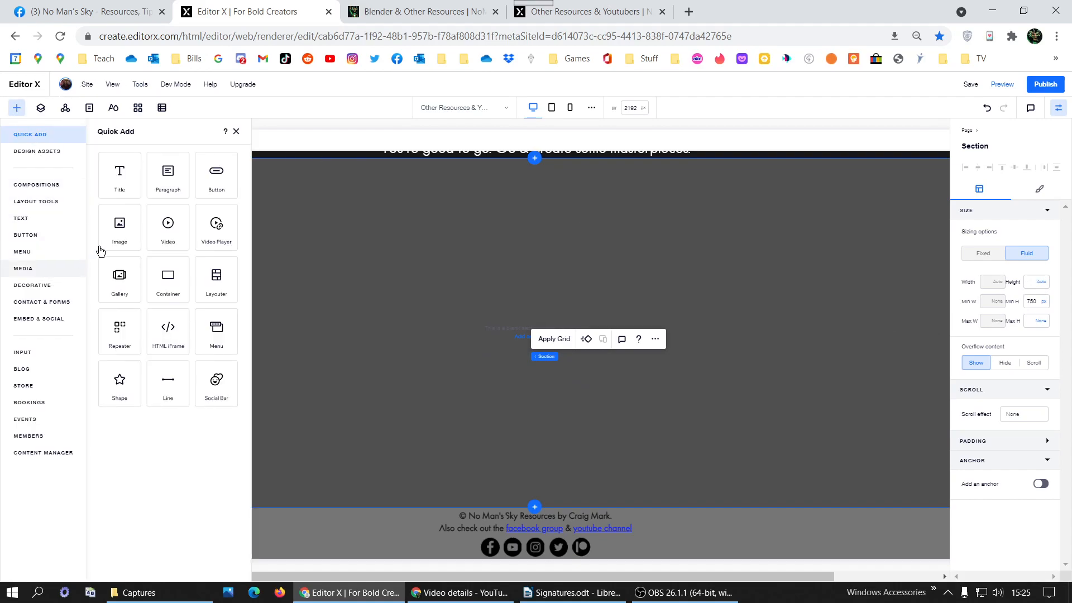
left_click(93, 267)
left_click(136, 209)
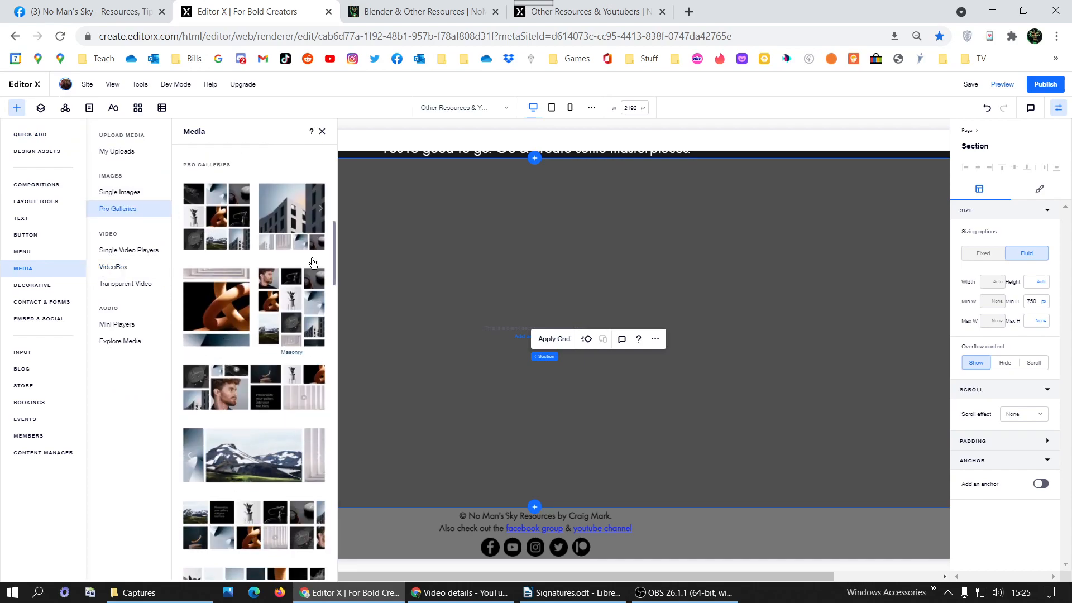
left_click(314, 220)
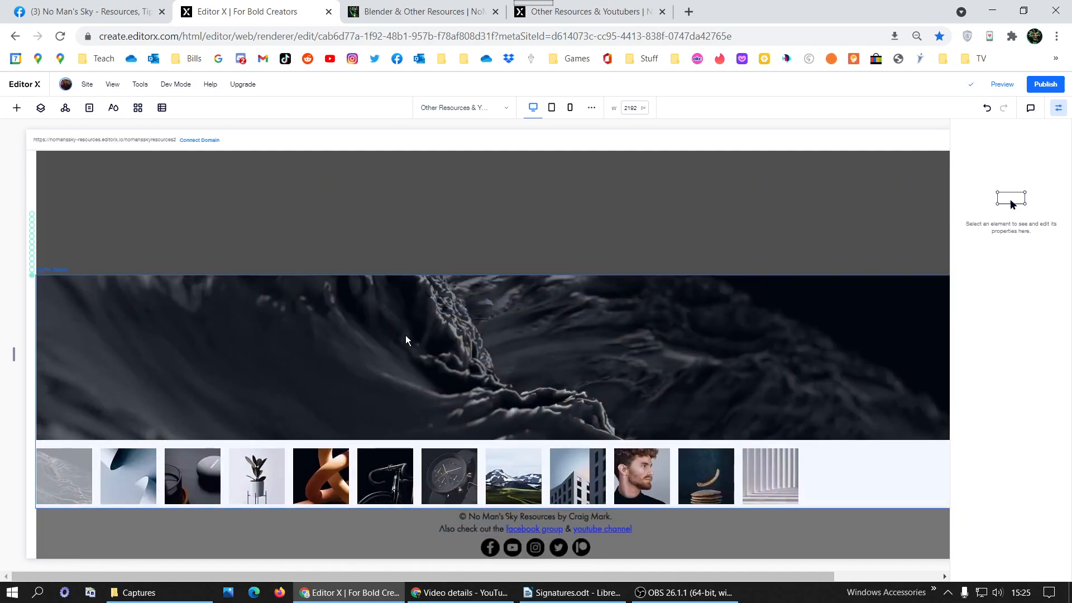
Delete the empty grey section between the Blender tutorial text and the gallery.
left_click(464, 350)
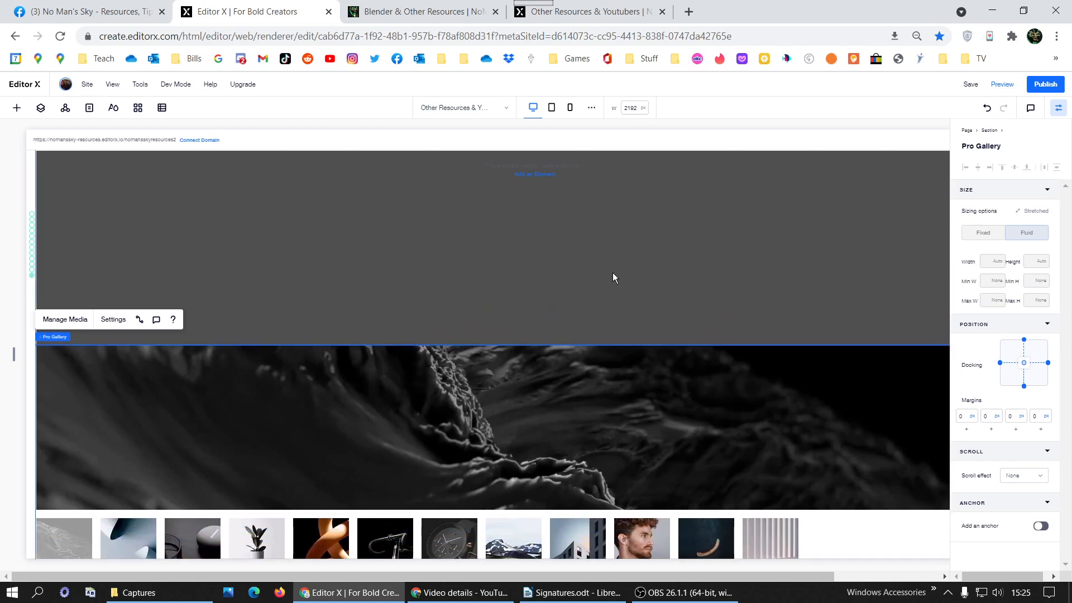
left_click(613, 274)
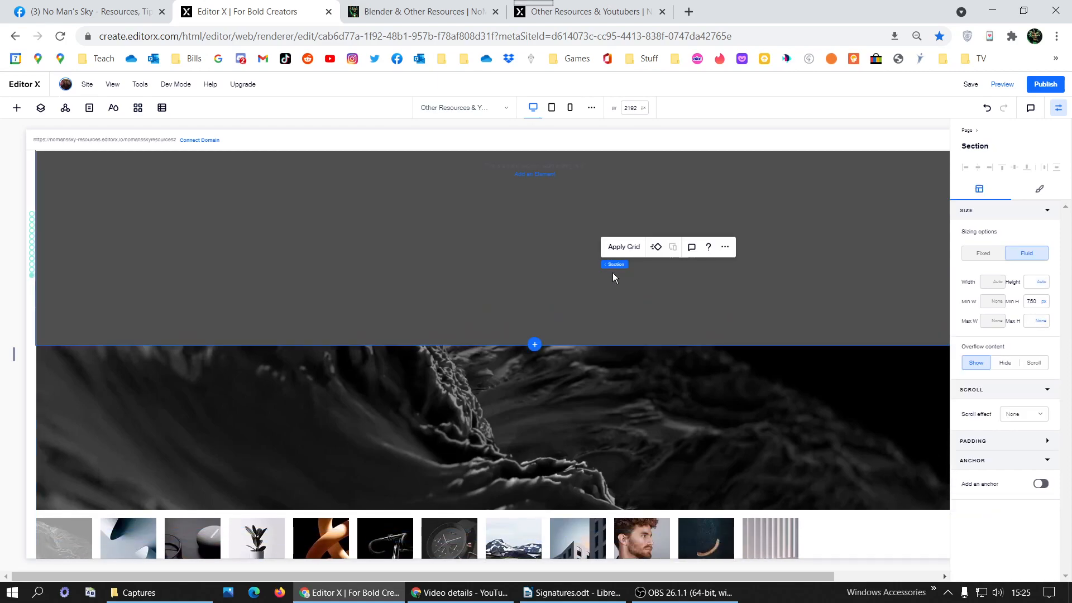
right_click(517, 262)
left_click(570, 442)
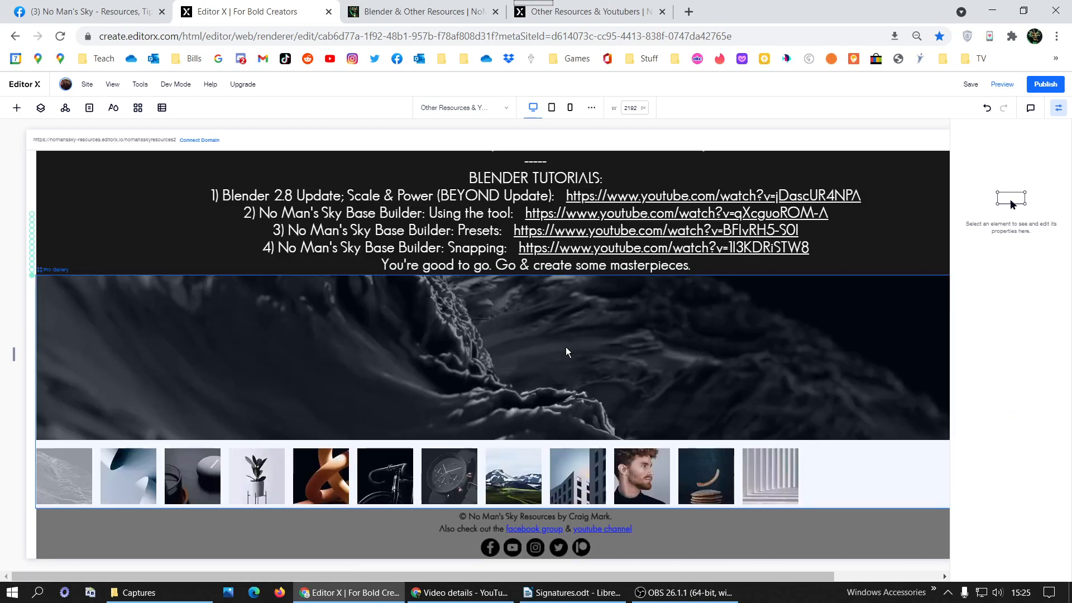
scroll(567, 351, "up", 3)
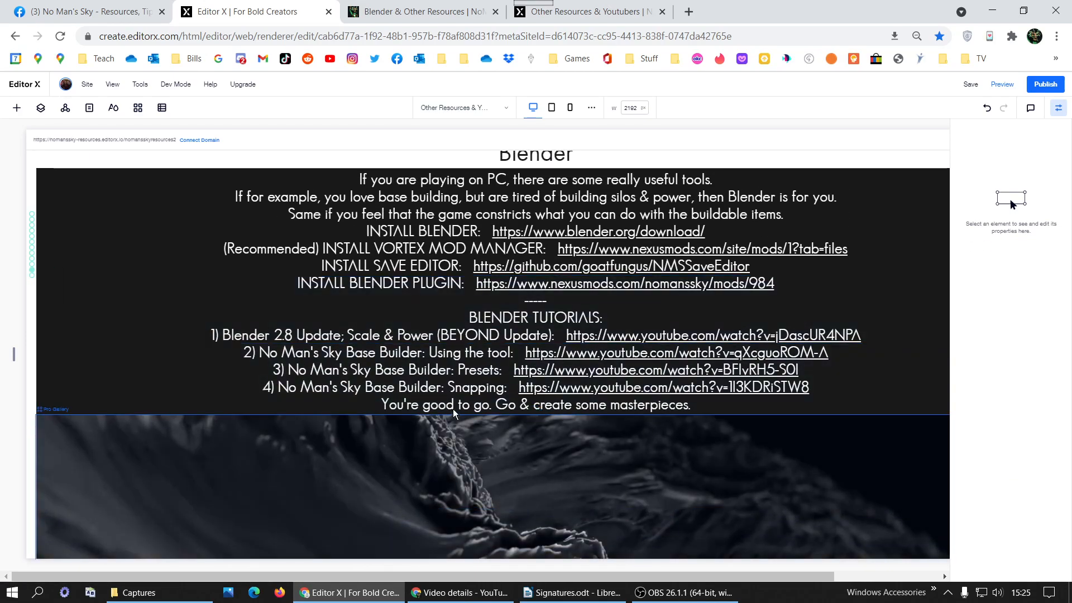
scroll(486, 476, "down", 3)
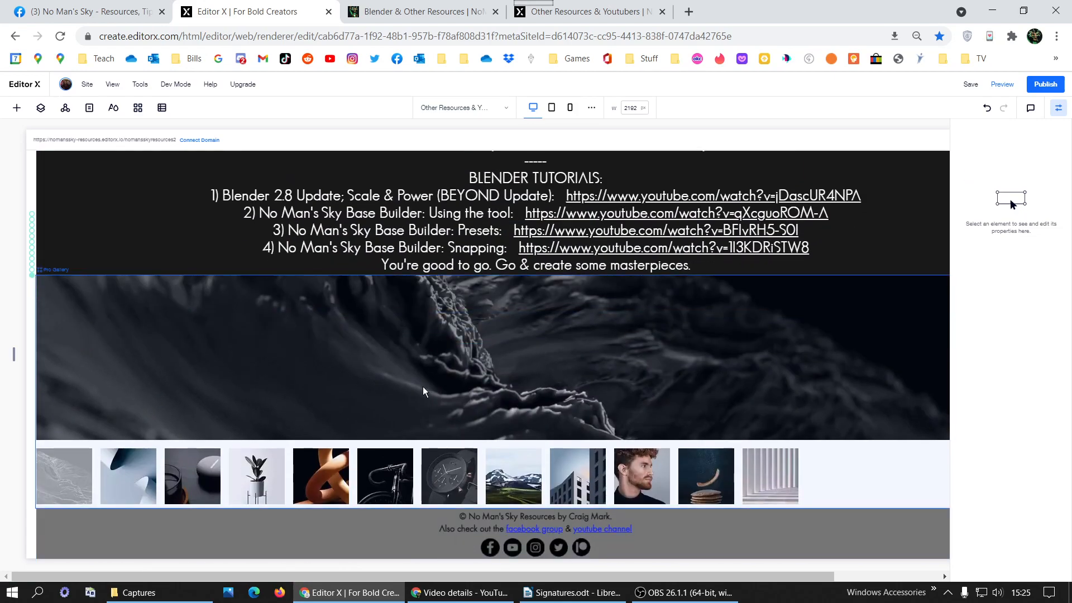
Open the gallery's media manager and delete all the sample items from it.
left_click(423, 387)
left_click(56, 254)
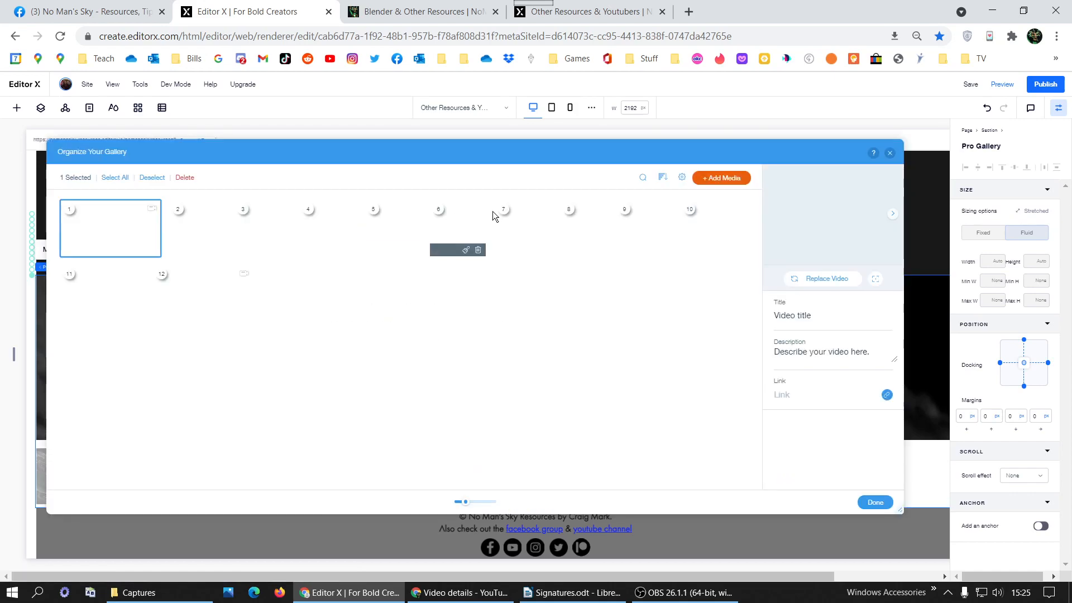
left_click(114, 178)
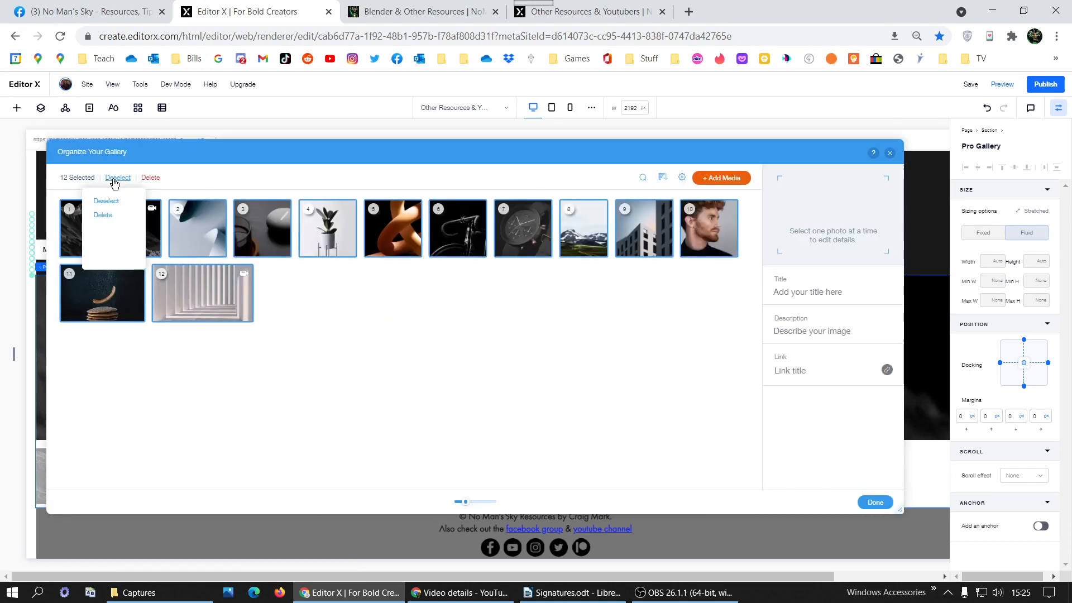
left_click(150, 178)
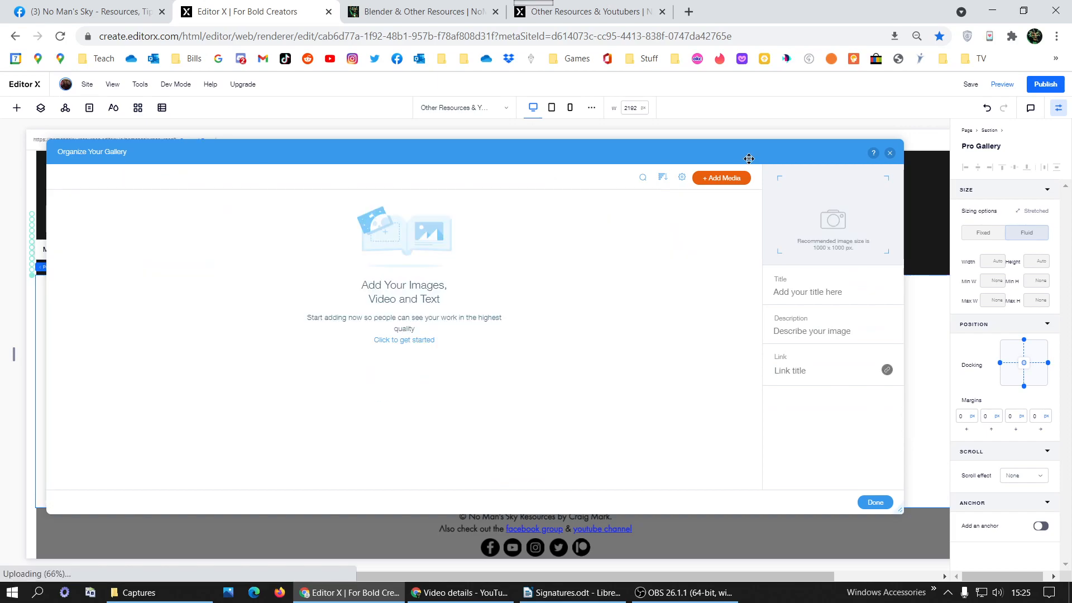
Open the site's image files for adding to the gallery and sort them by name A - Z.
left_click(728, 182)
left_click(724, 200)
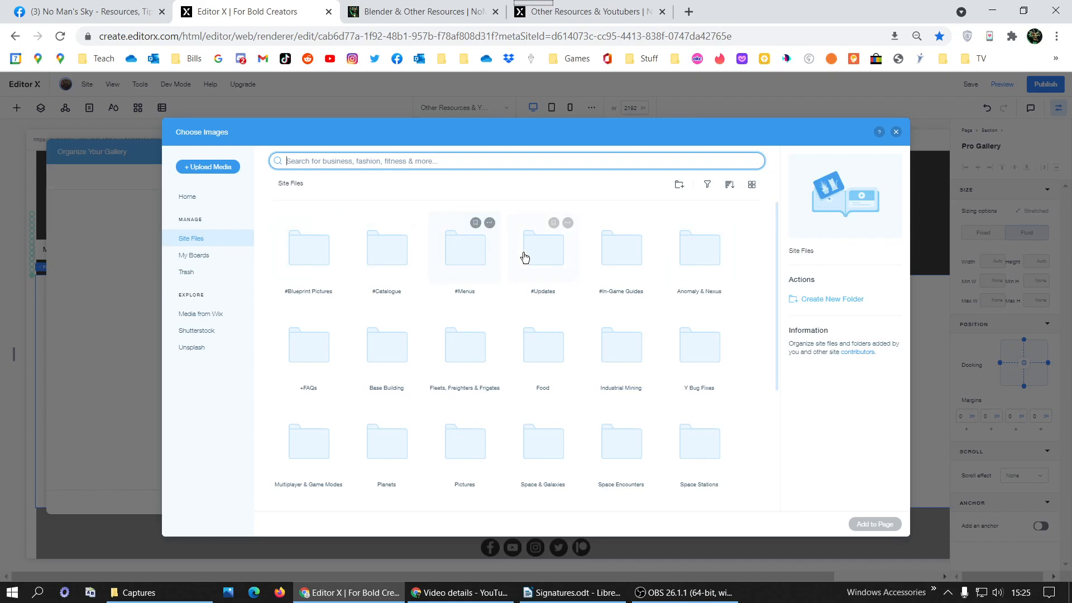
left_click(729, 186)
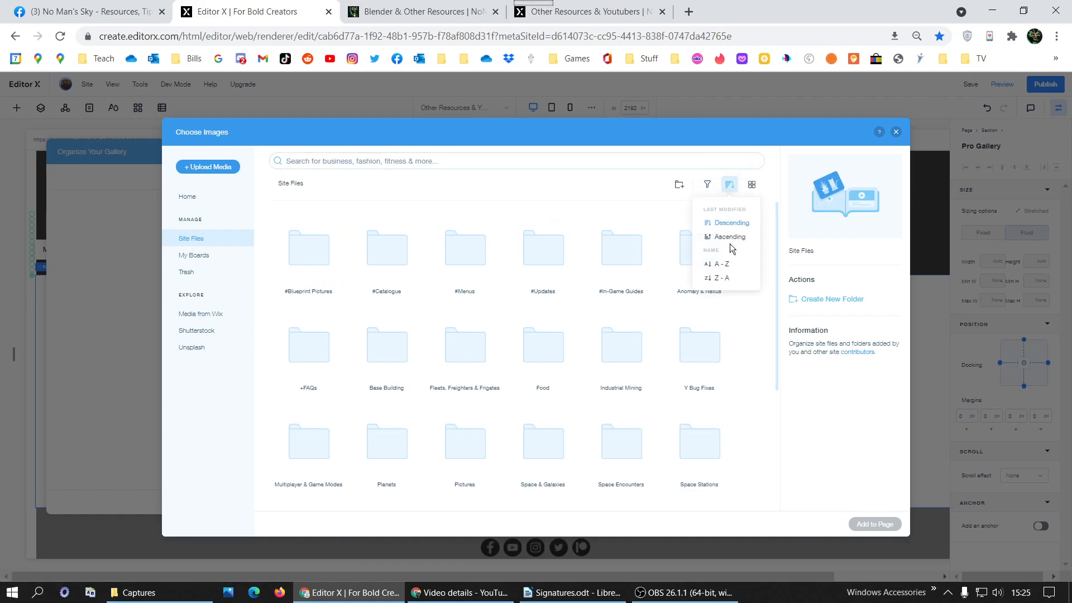
left_click(721, 264)
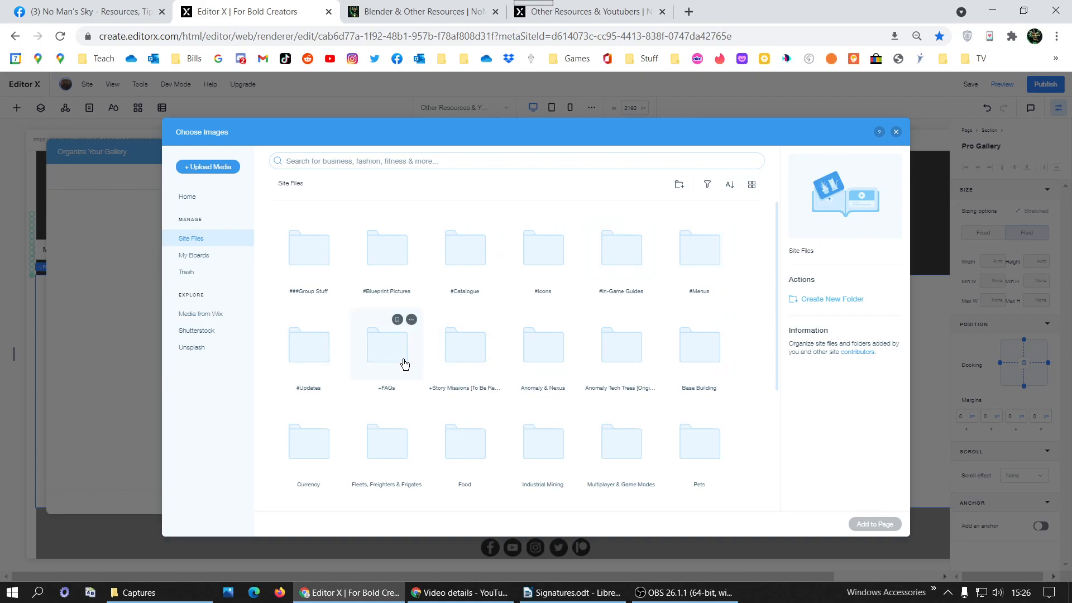
Look through the site file folders, including ###Group Stuff and Pictures, for the Blender images.
scroll(405, 363, "down", 4)
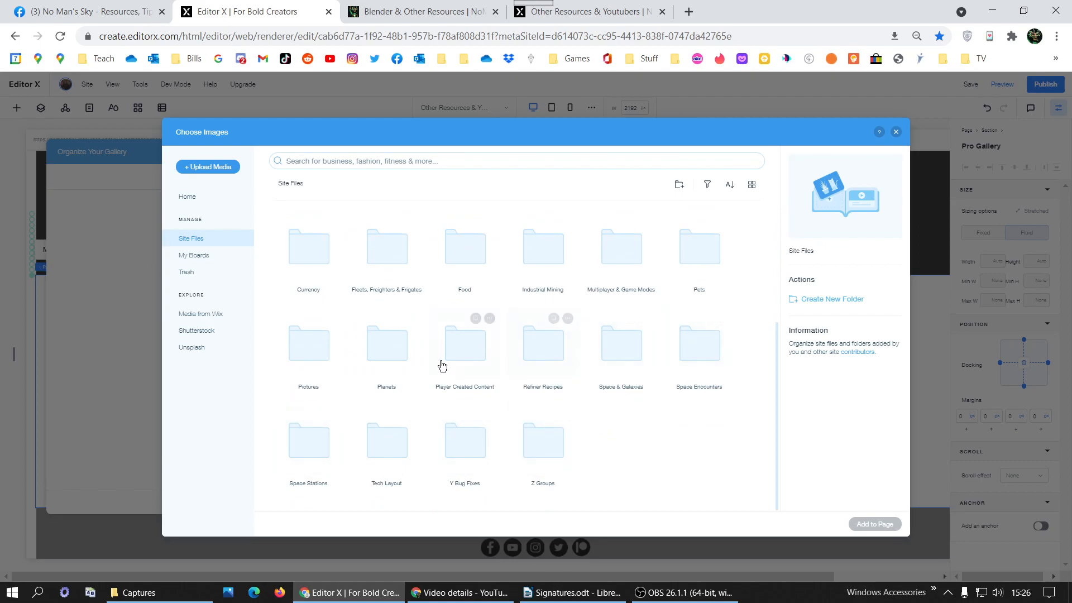
scroll(279, 343, "up", 4)
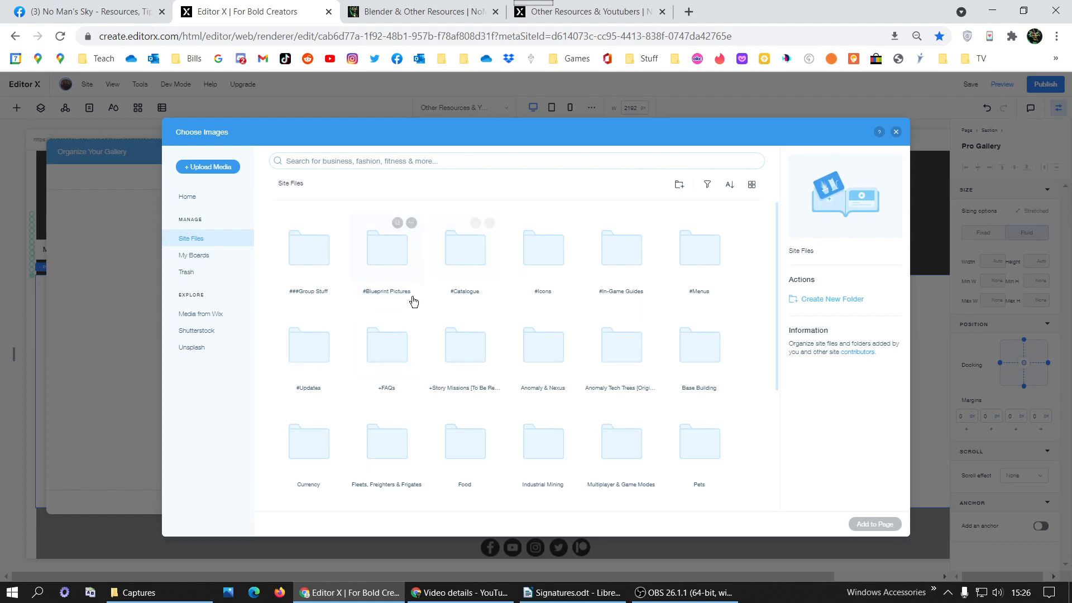
double_click(288, 273)
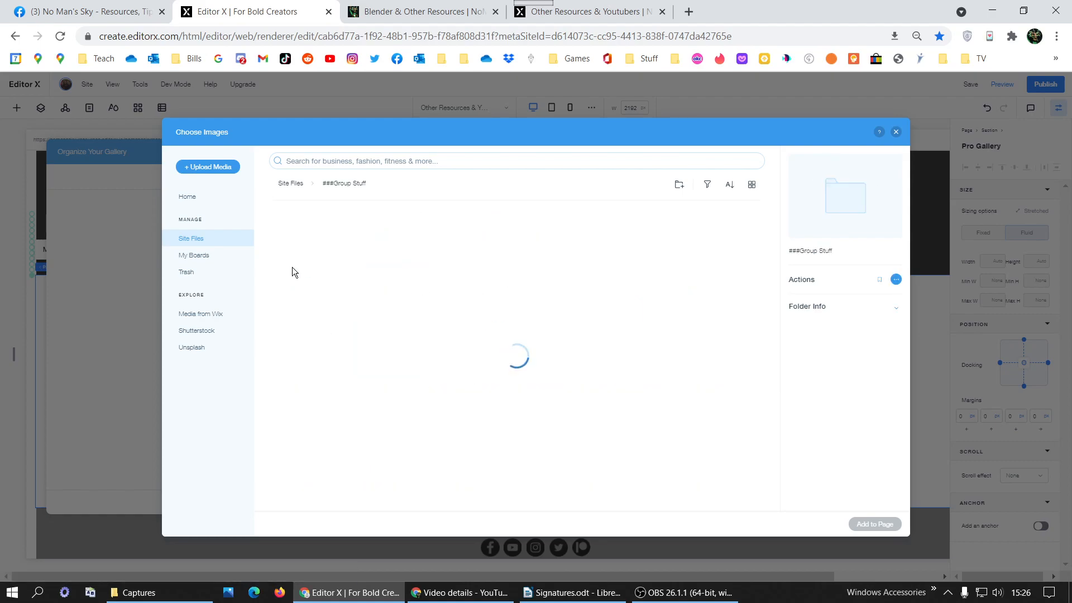
scroll(402, 257, "down", 5)
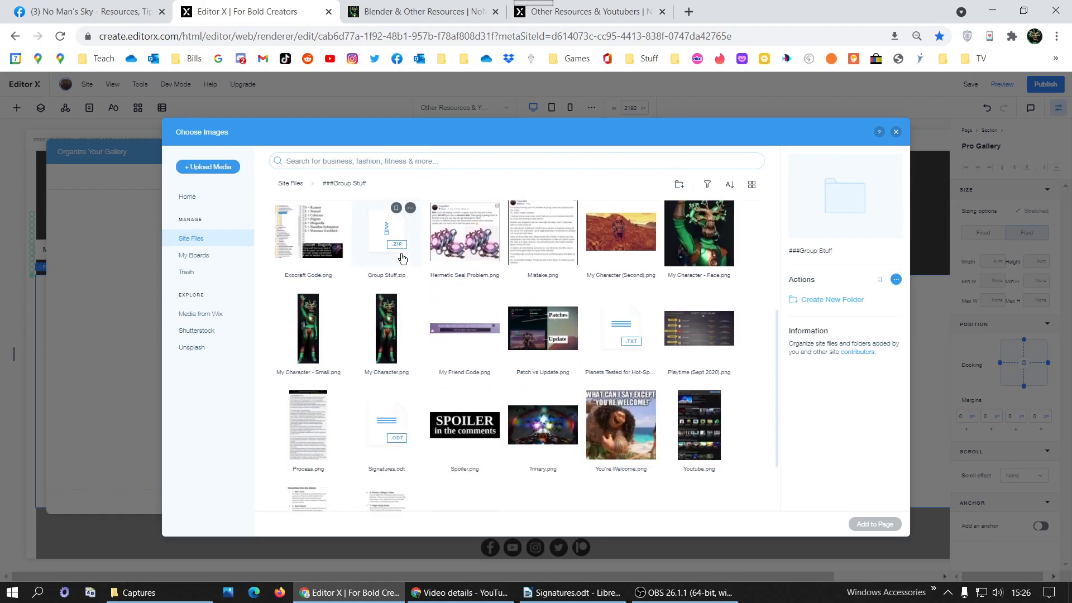
scroll(402, 257, "up", 5)
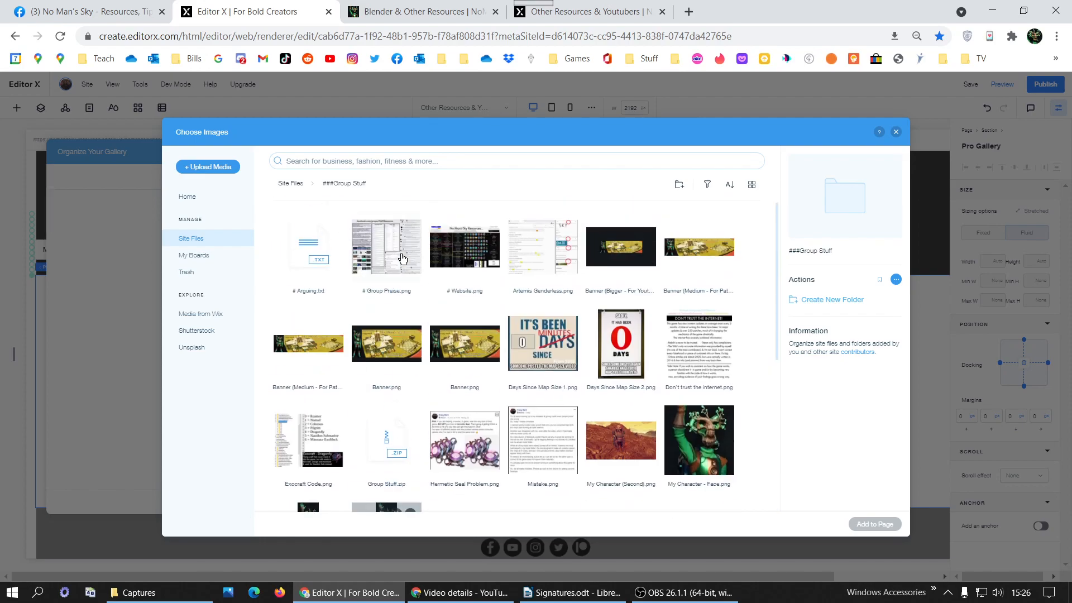
left_click(291, 183)
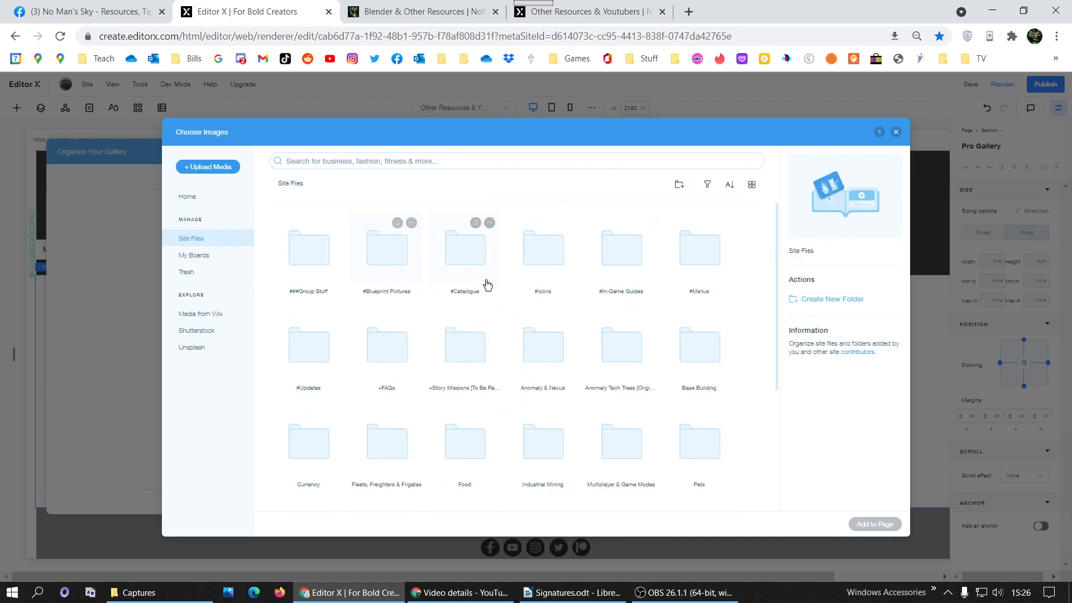
left_click(686, 267)
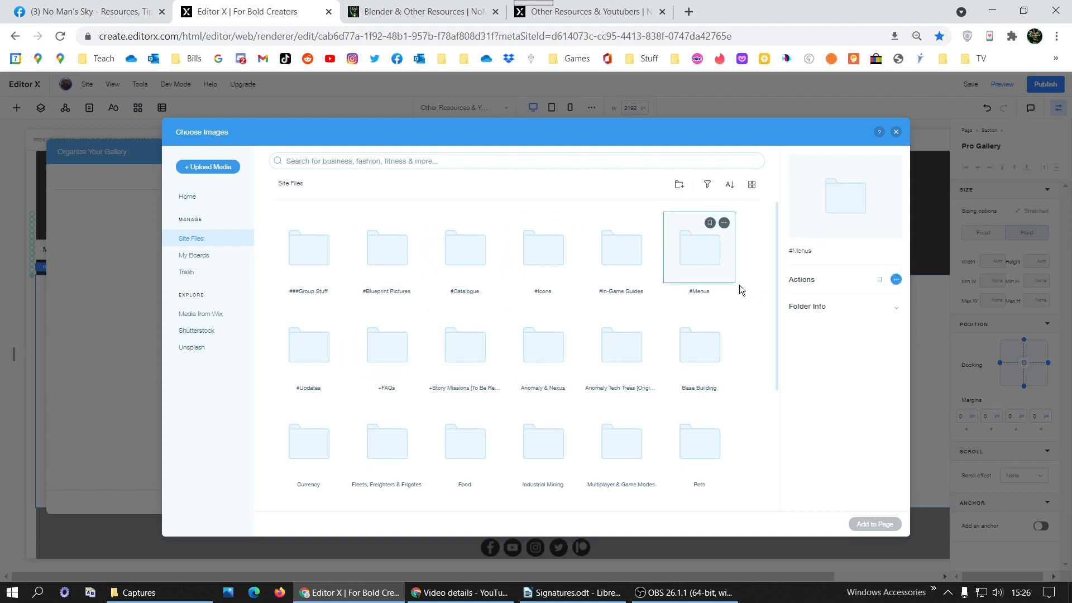
scroll(679, 353, "down", 3)
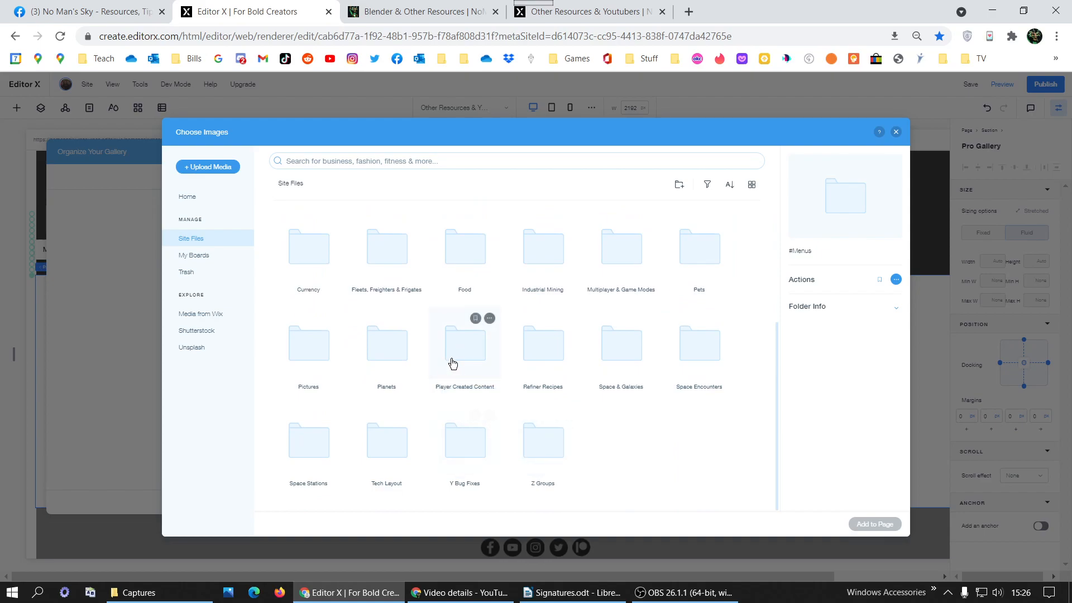
left_click(401, 366)
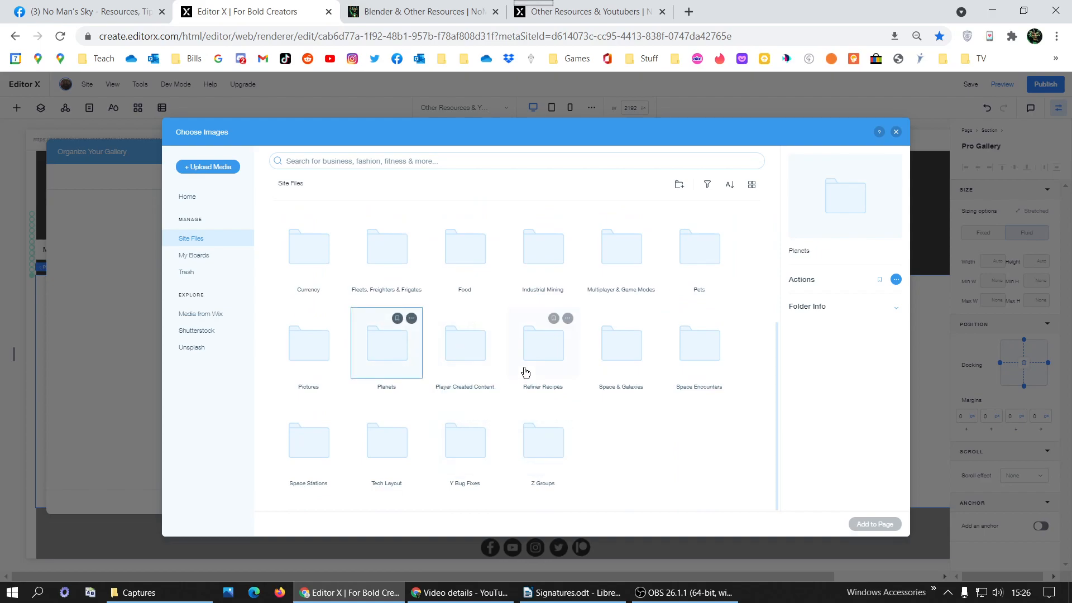
double_click(344, 361)
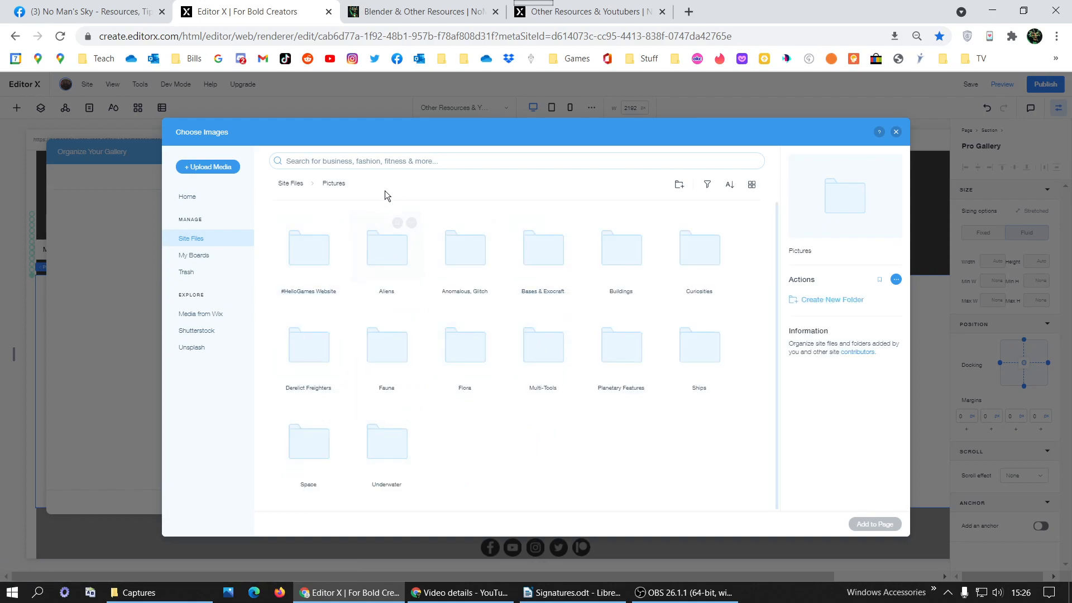
left_click(291, 185)
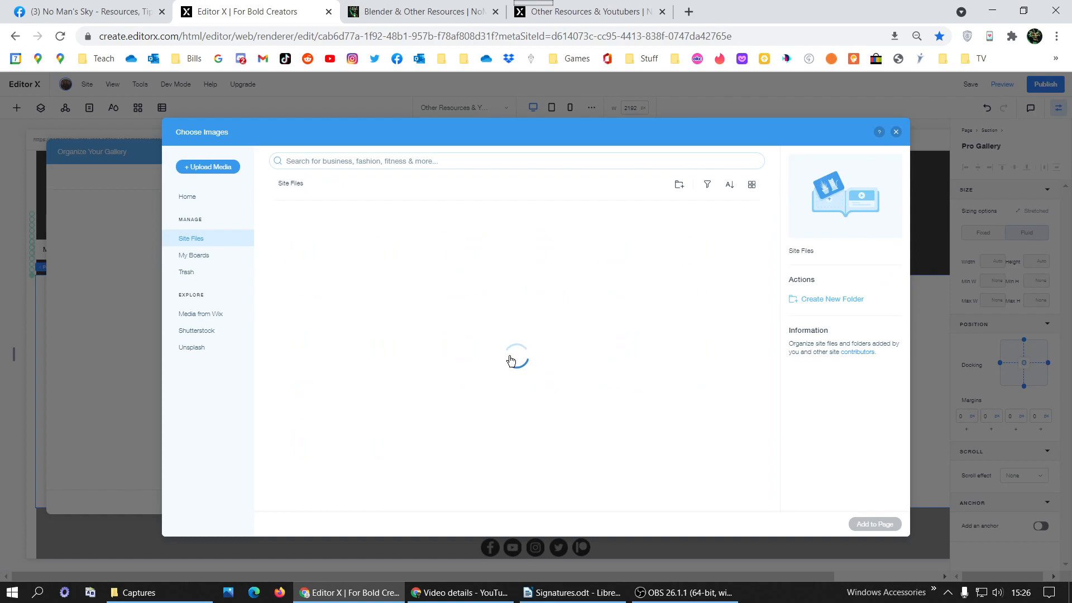
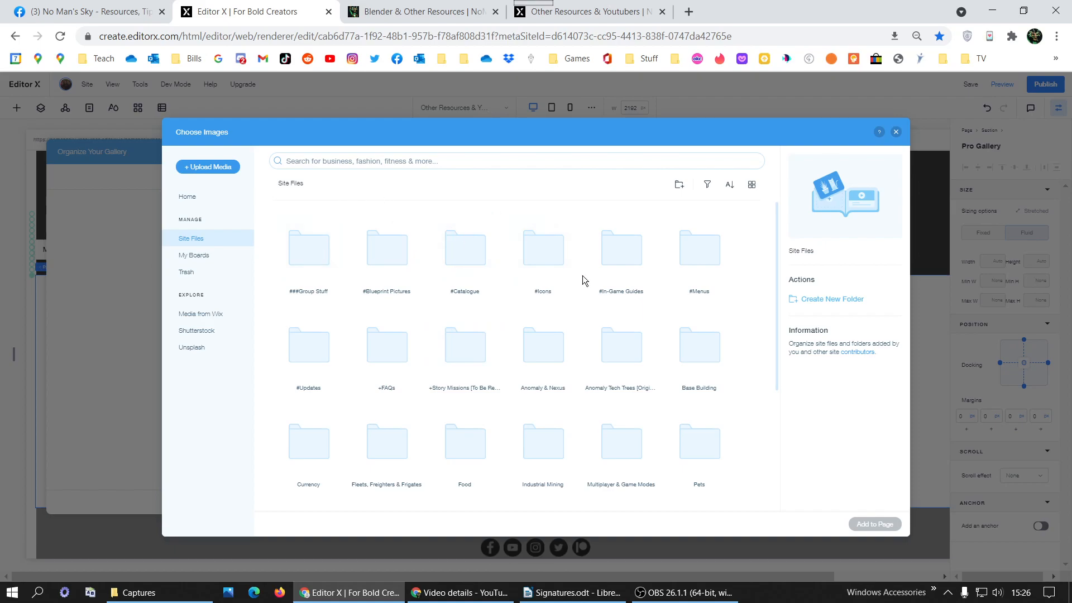
Search the media files for "blender" and add the three matching site images to the gallery.
left_click(375, 161)
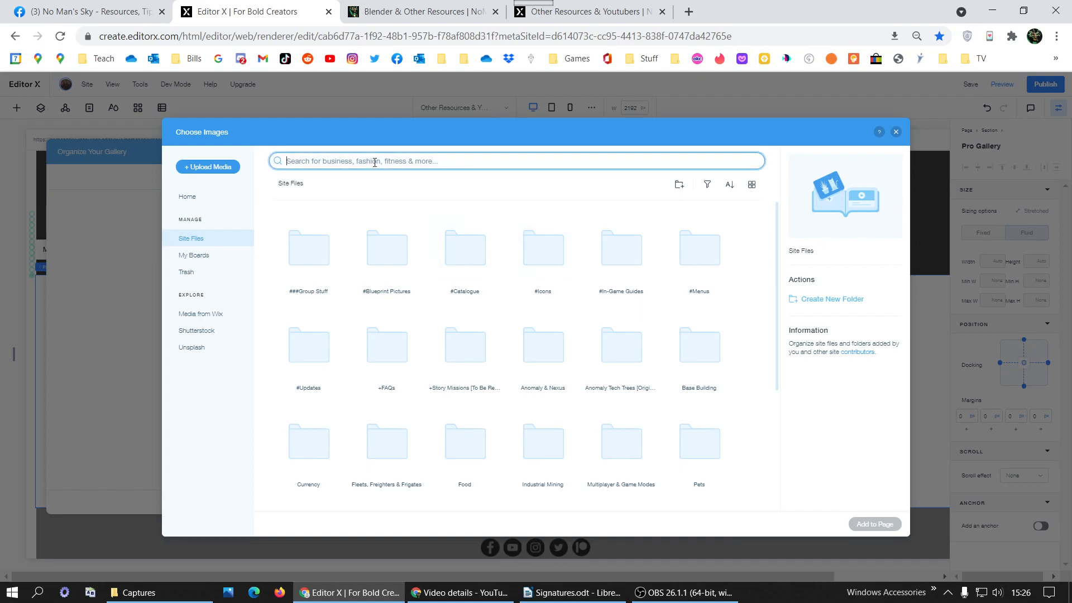
type("blende")
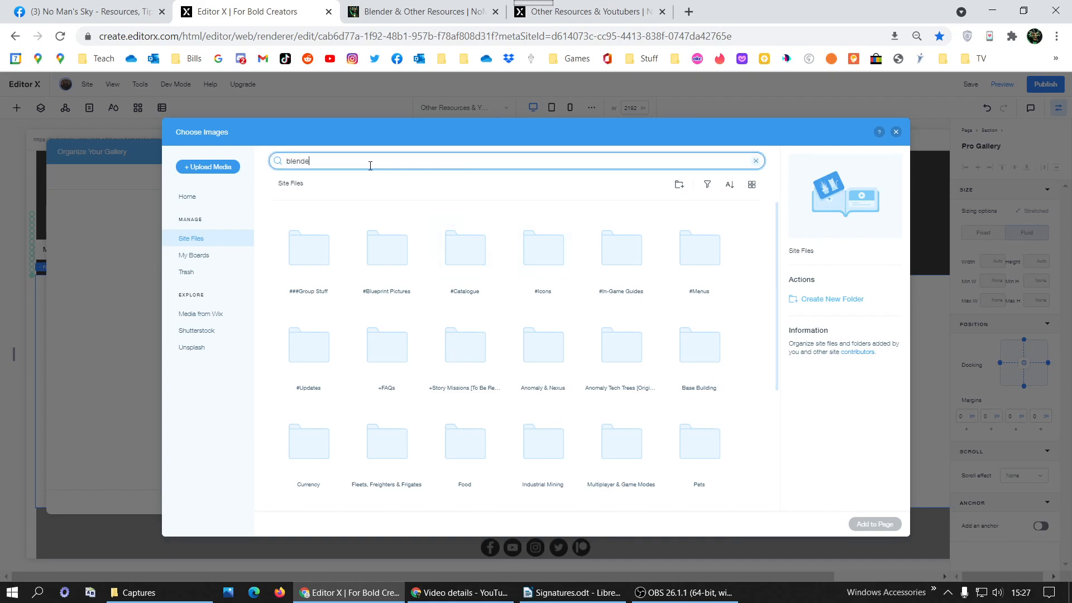
type("r")
key("Return")
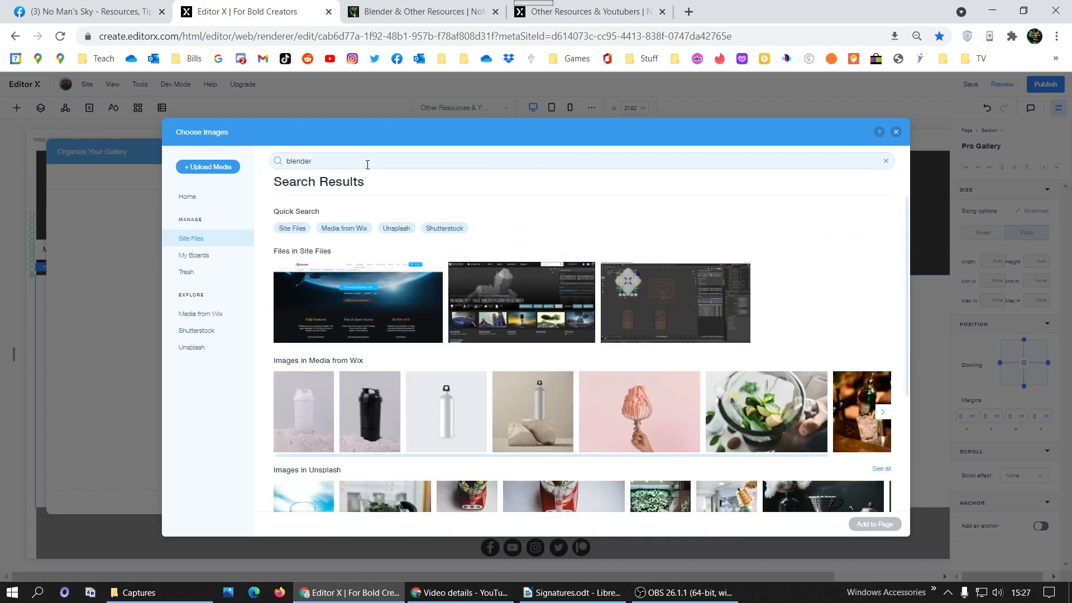
left_click(385, 296)
left_click(561, 306)
left_click(667, 301)
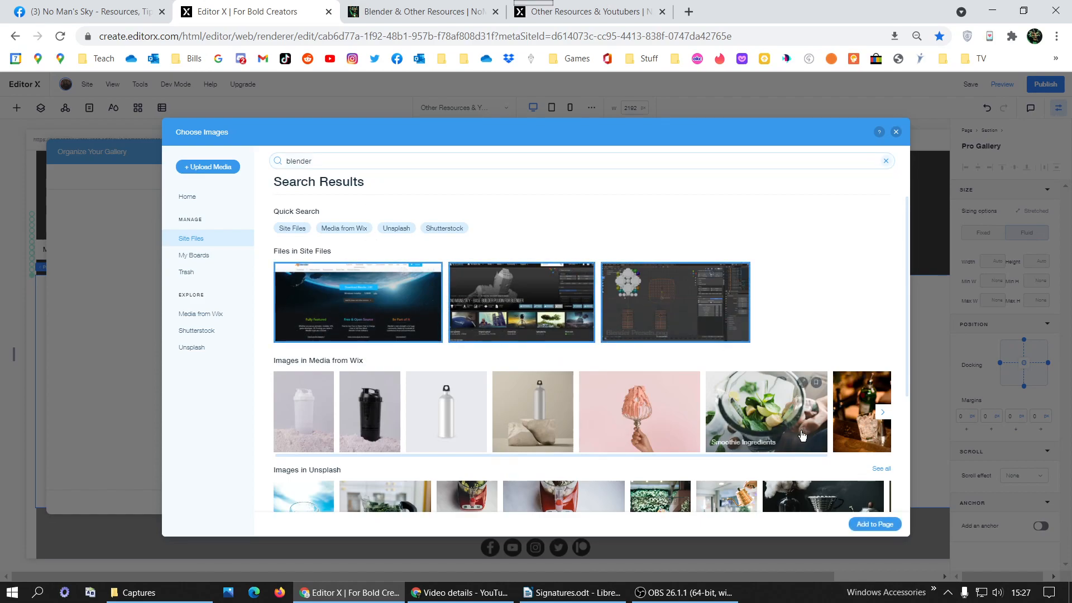
left_click(876, 524)
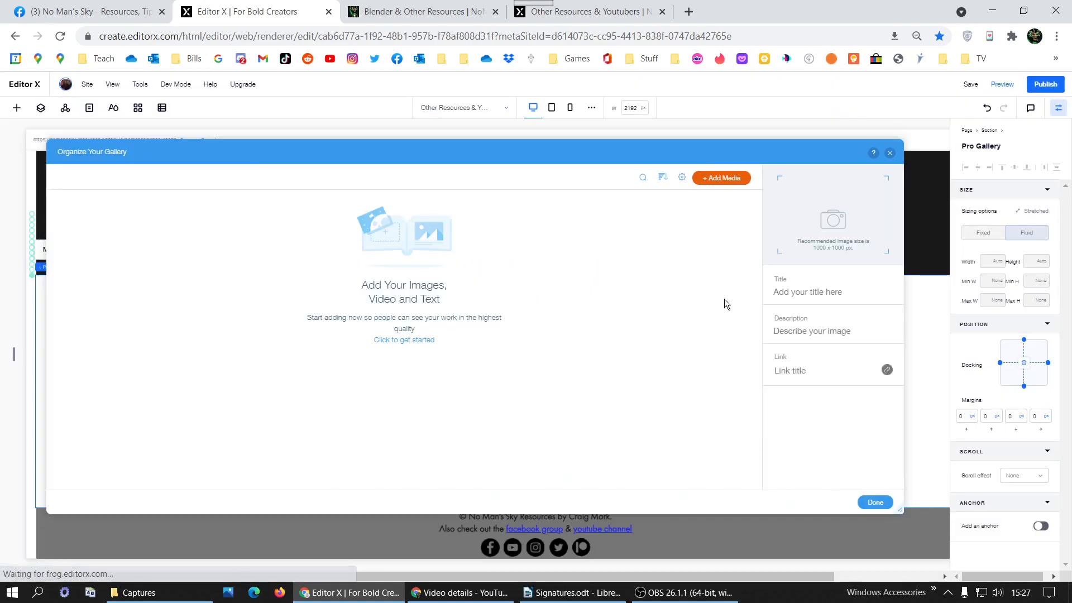
Switch to the old site's Blender & Other Resources page and open its large farming base picture in a new tab.
left_click(722, 178)
left_click(402, 11)
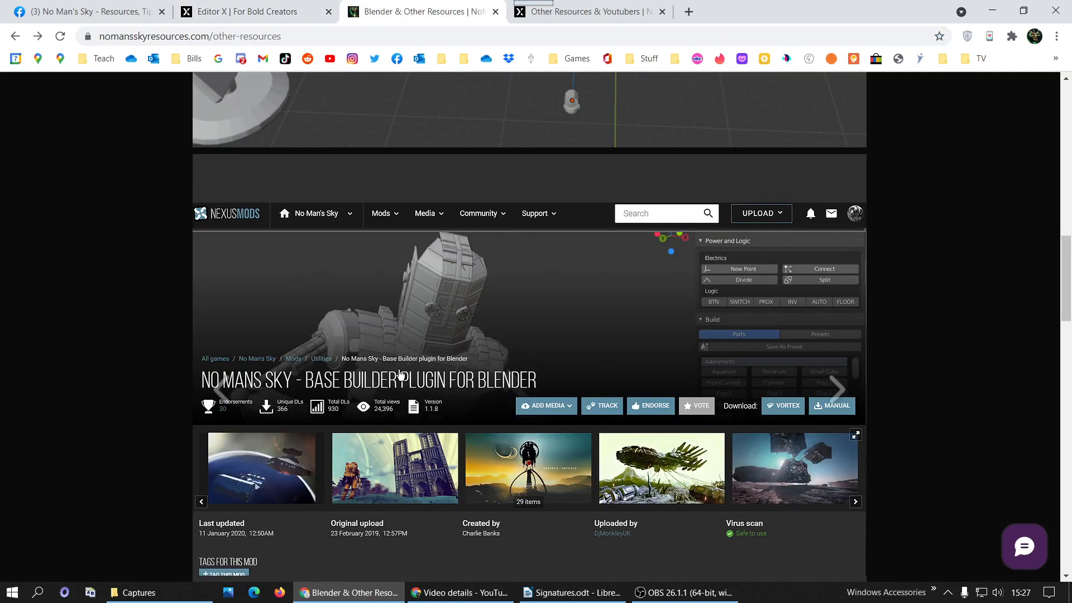
scroll(400, 374, "down", 3)
scroll(376, 319, "up", 10)
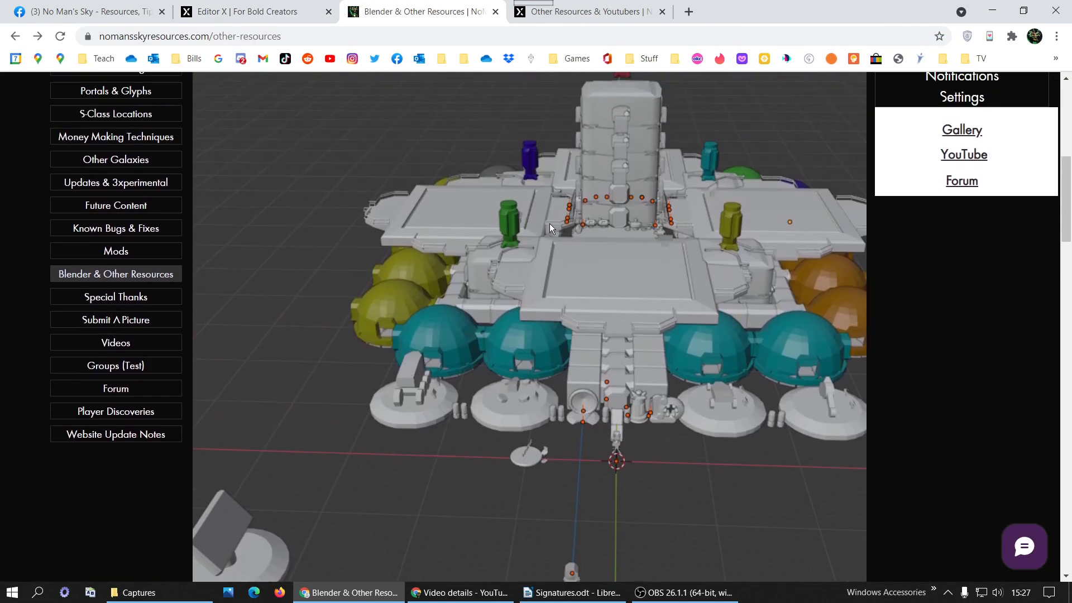
scroll(549, 223, "up", 5)
scroll(550, 223, "down", 2)
right_click(550, 223)
left_click(592, 233)
Examine the order and titles of the old site's Blender gallery pictures and compare them with the new gallery.
scroll(551, 171, "down", 11)
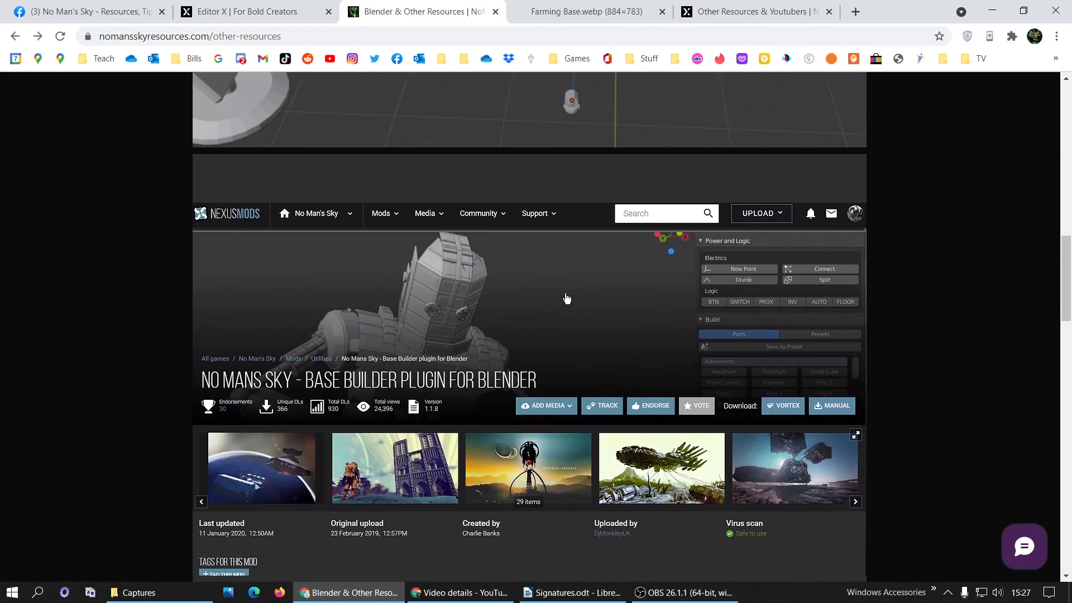
scroll(567, 293, "down", 3)
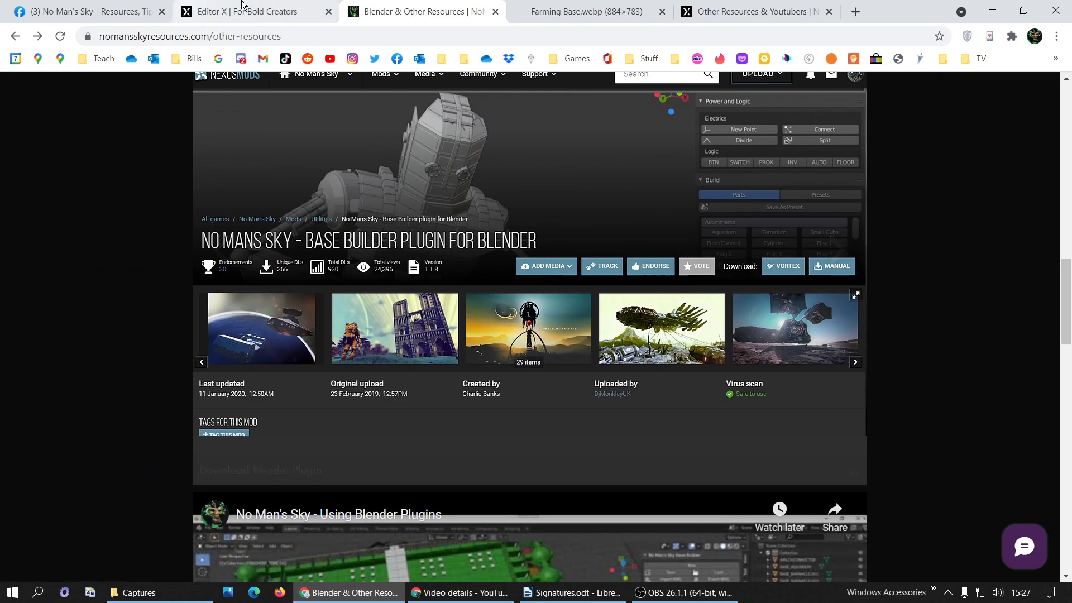
left_click(295, 6)
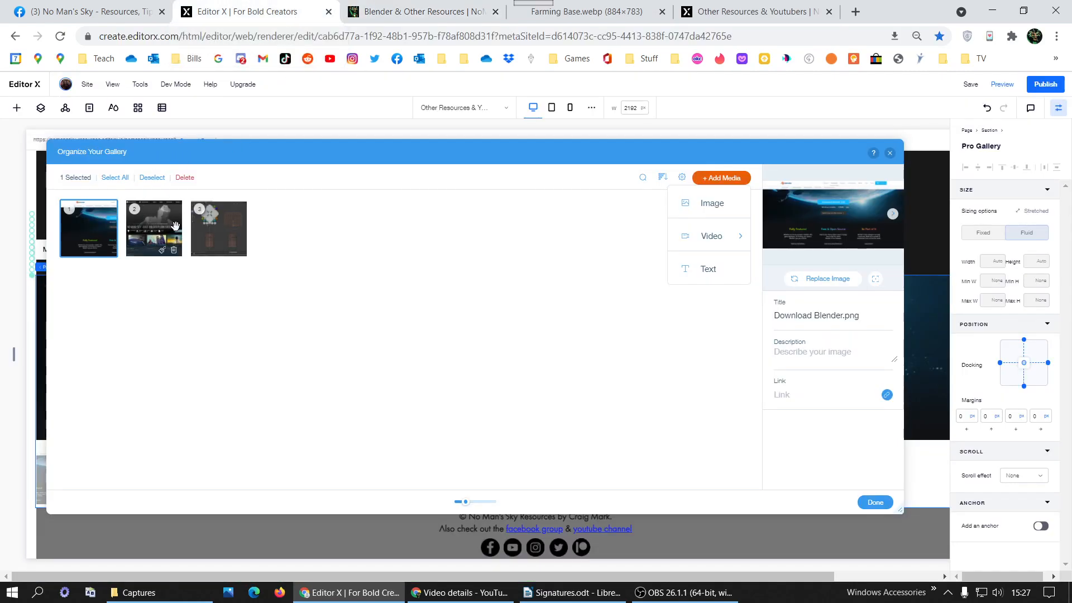
left_click(443, 8)
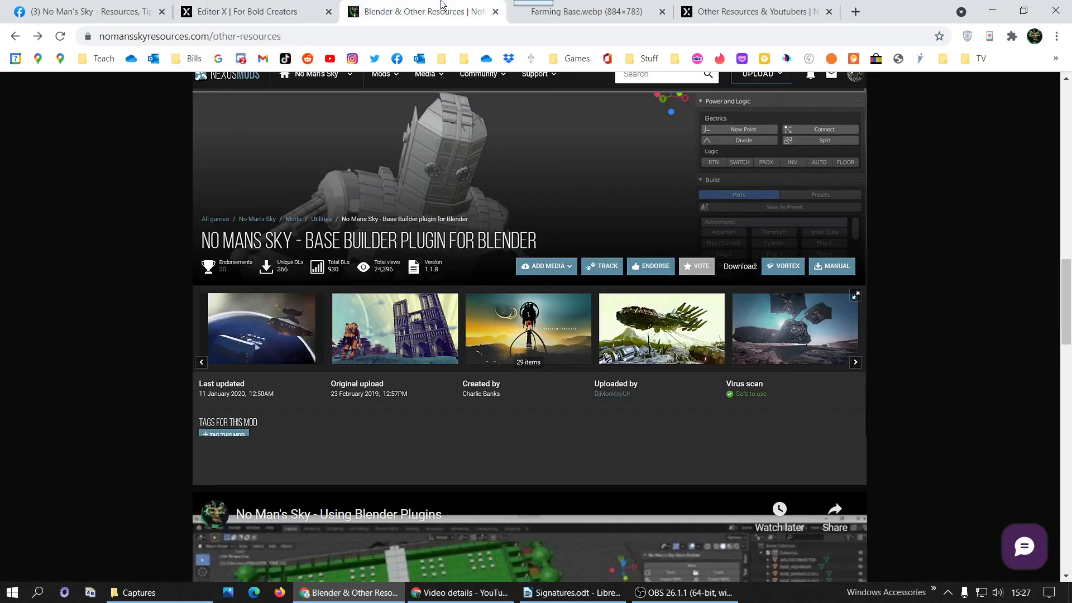
scroll(473, 325, "down", 3)
scroll(502, 313, "up", 6)
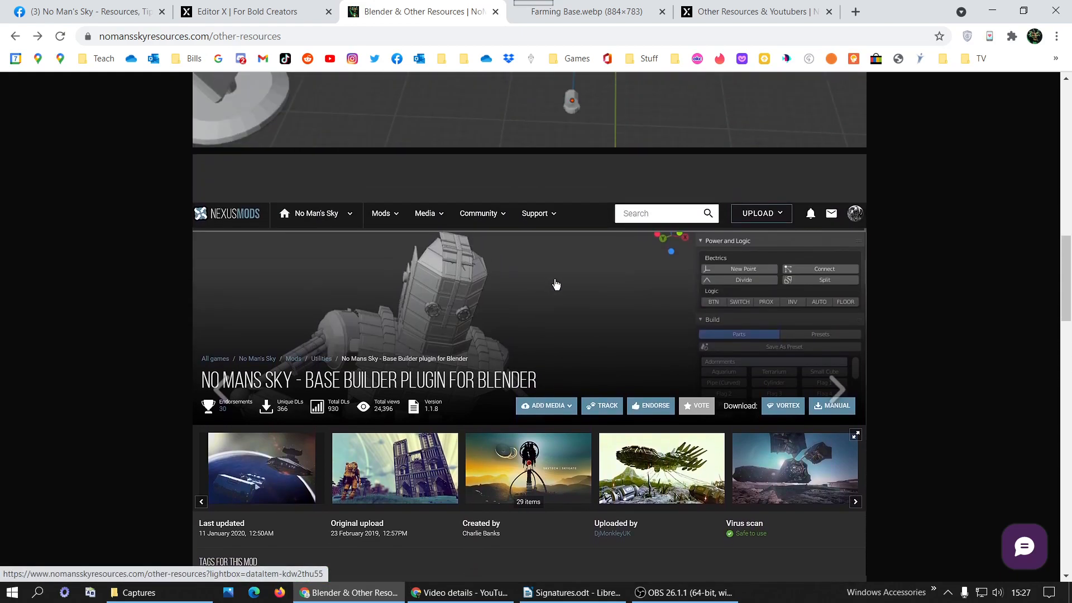
scroll(596, 311, "down", 1)
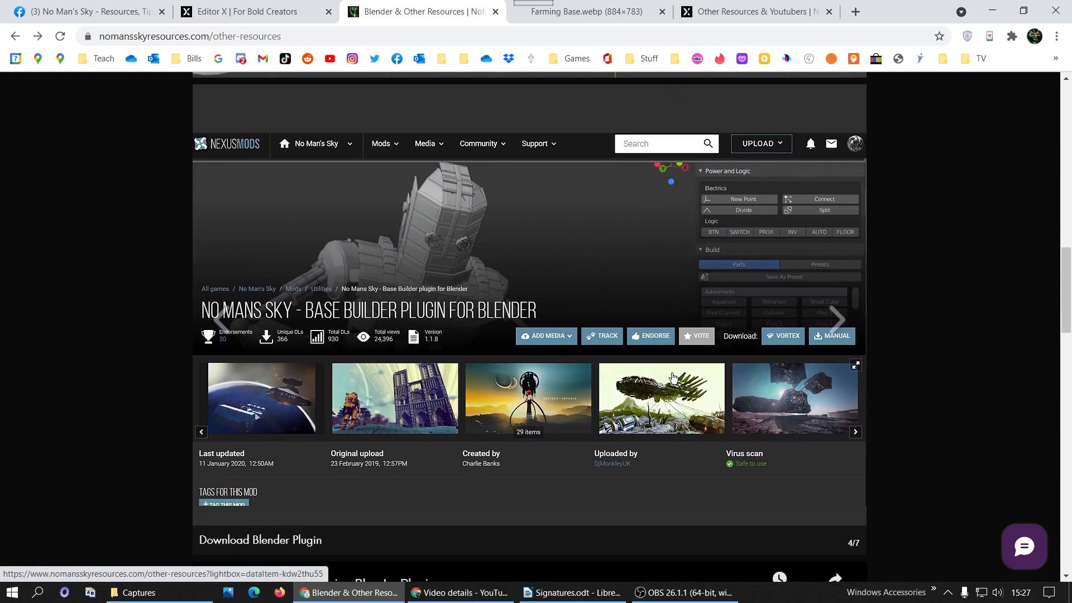
left_click(219, 327)
left_click(219, 328)
left_click(219, 327)
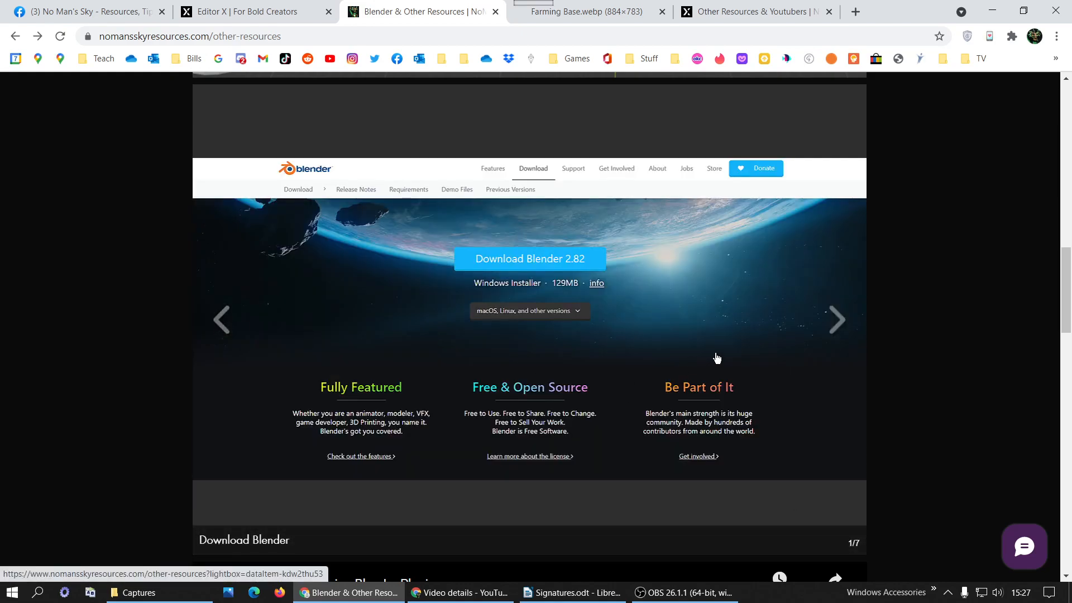
left_click(843, 336)
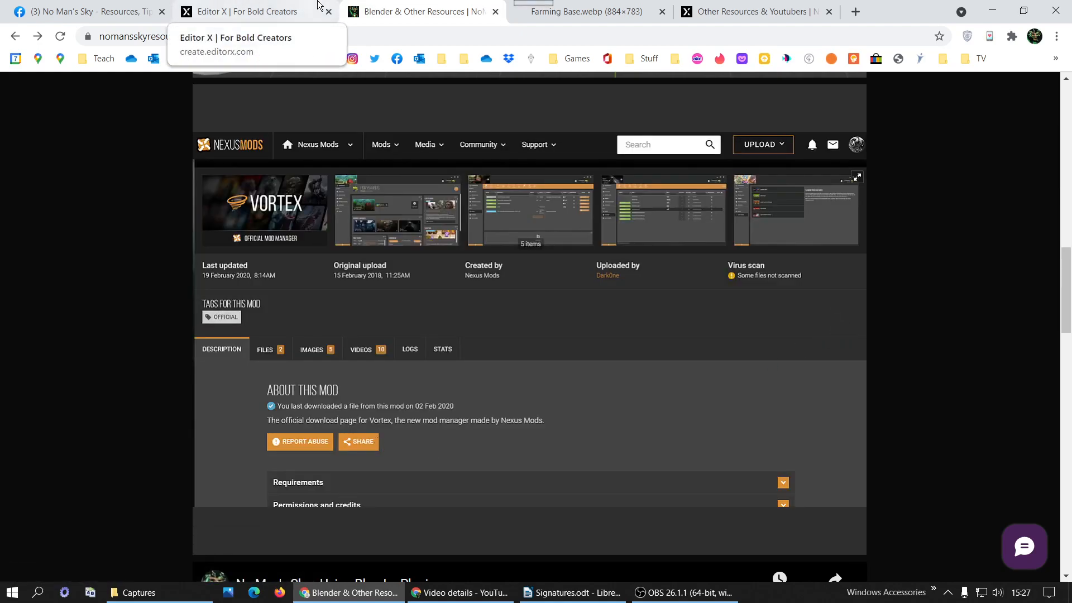
Search the media files for "vortex", adding Download Vortex.png and Vortex.png to the gallery as its second and third images.
left_click(223, 8)
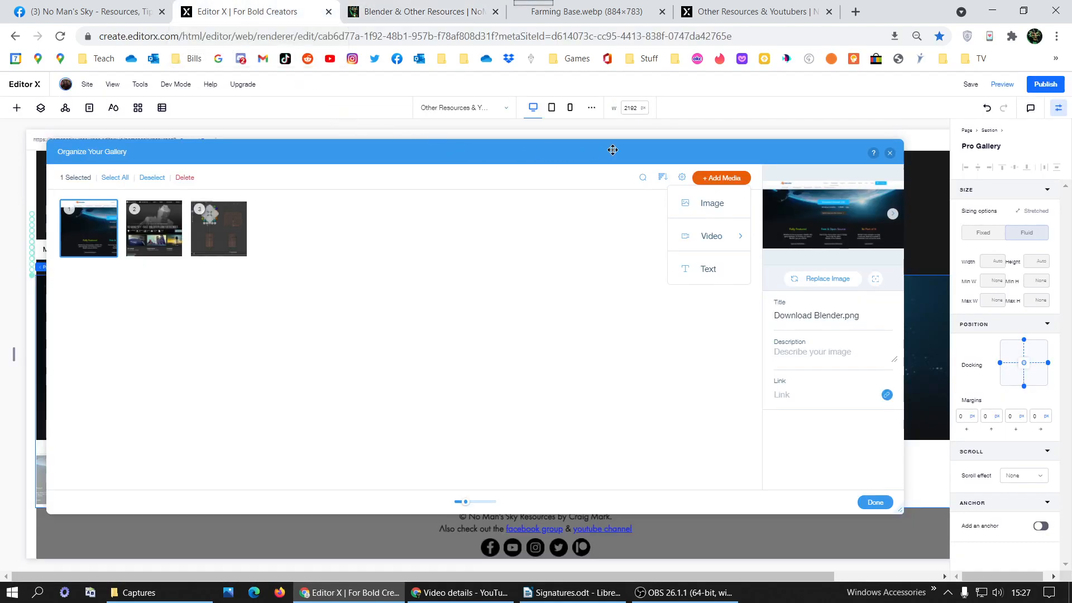
left_click(710, 203)
type("vortex")
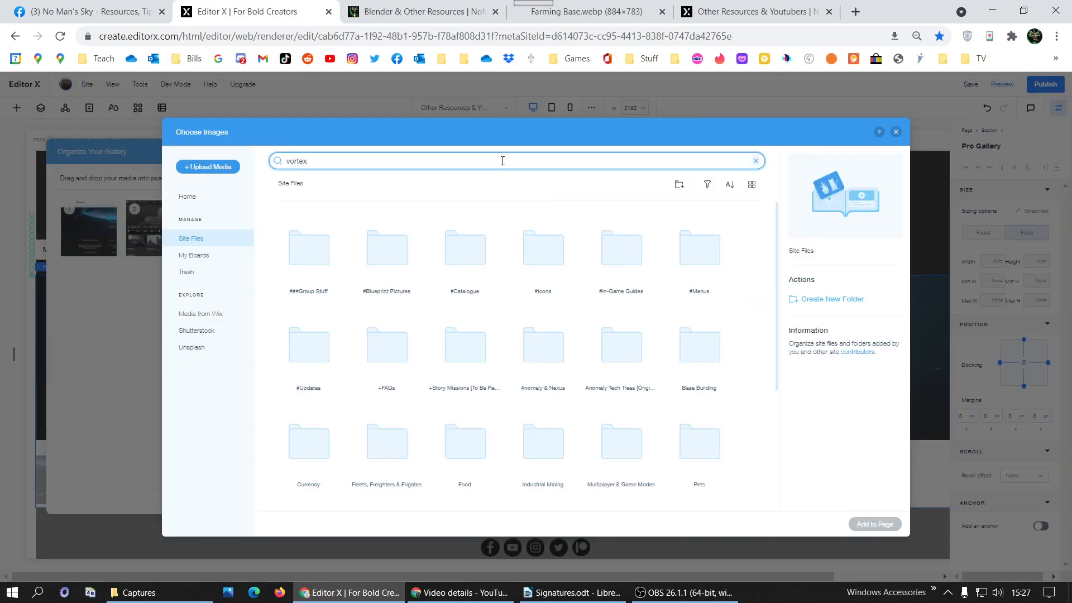
key("Return")
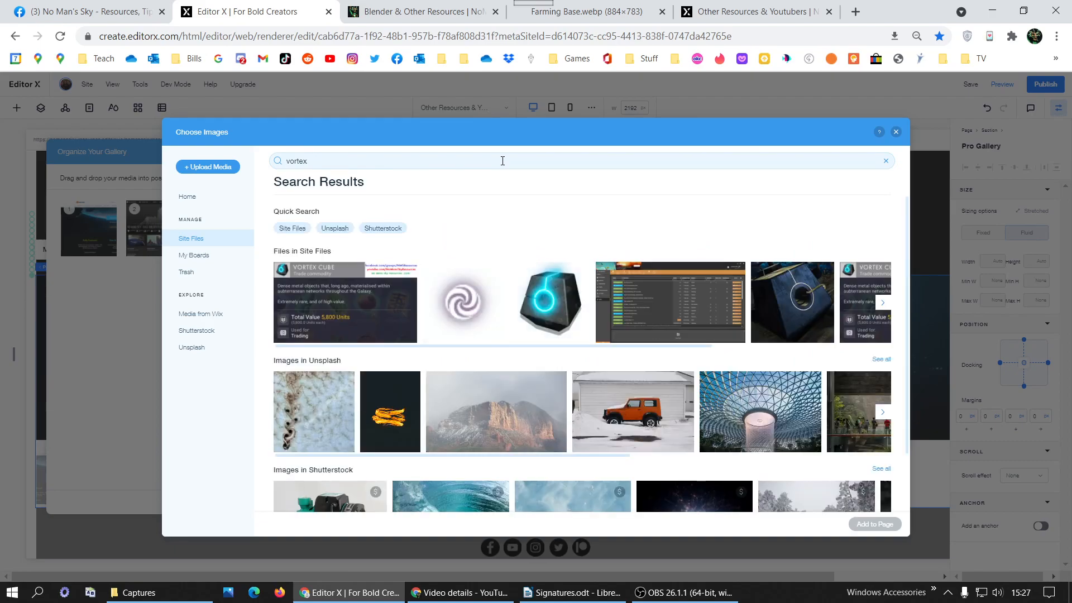
left_click(687, 306)
left_click_drag(685, 346, 882, 347)
left_click(793, 297)
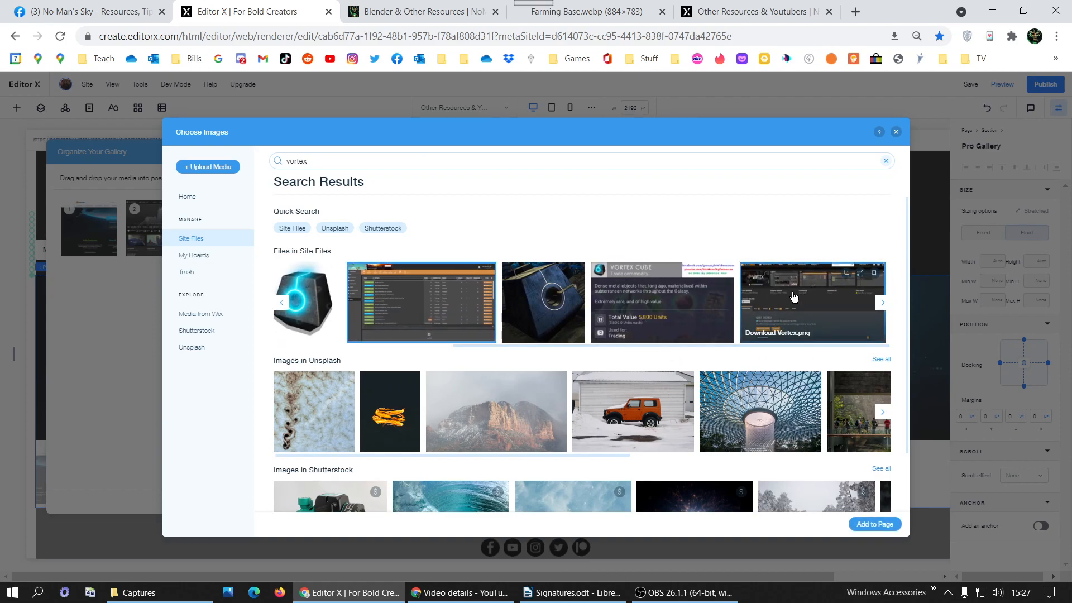
left_click(856, 522)
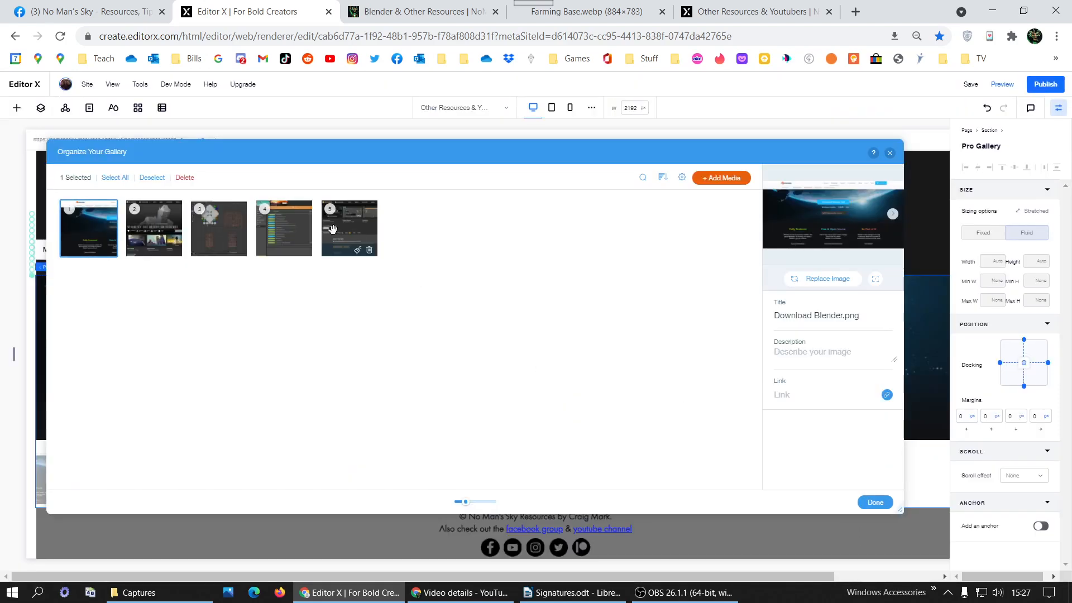
left_click_drag(341, 223, 154, 226)
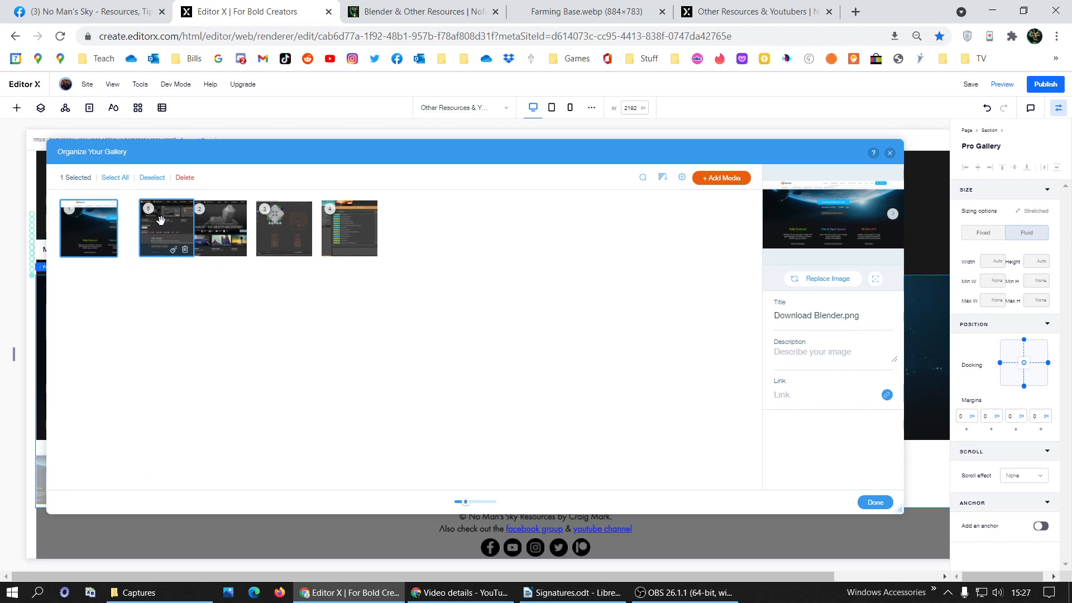
left_click_drag(334, 224, 207, 225)
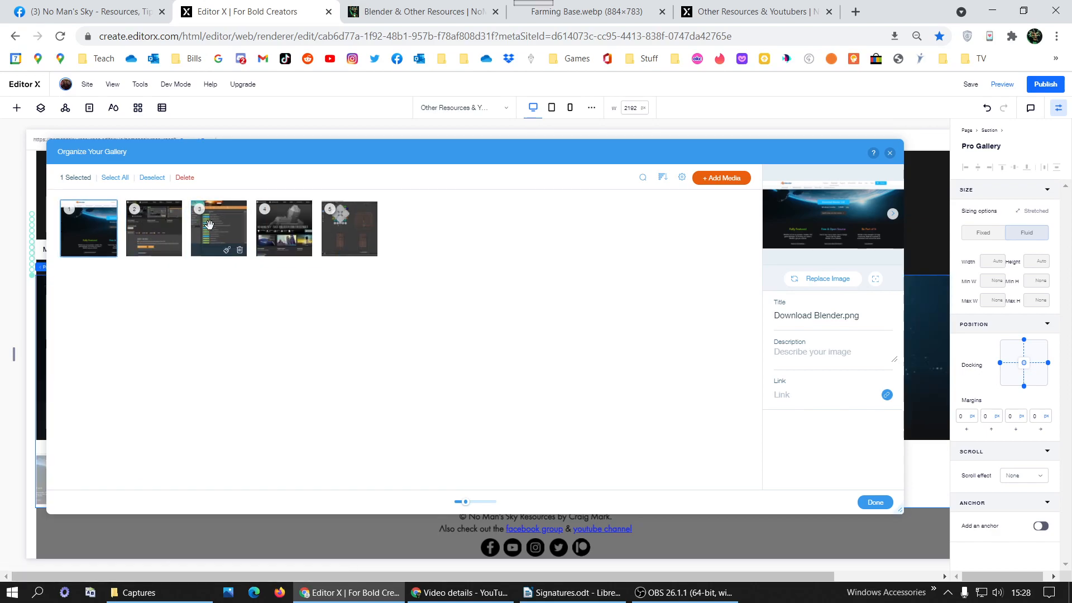
Check the old gallery's next picture, then find Download Save Editor.png by searching "download" and add it as the new gallery's third image.
left_click(377, 5)
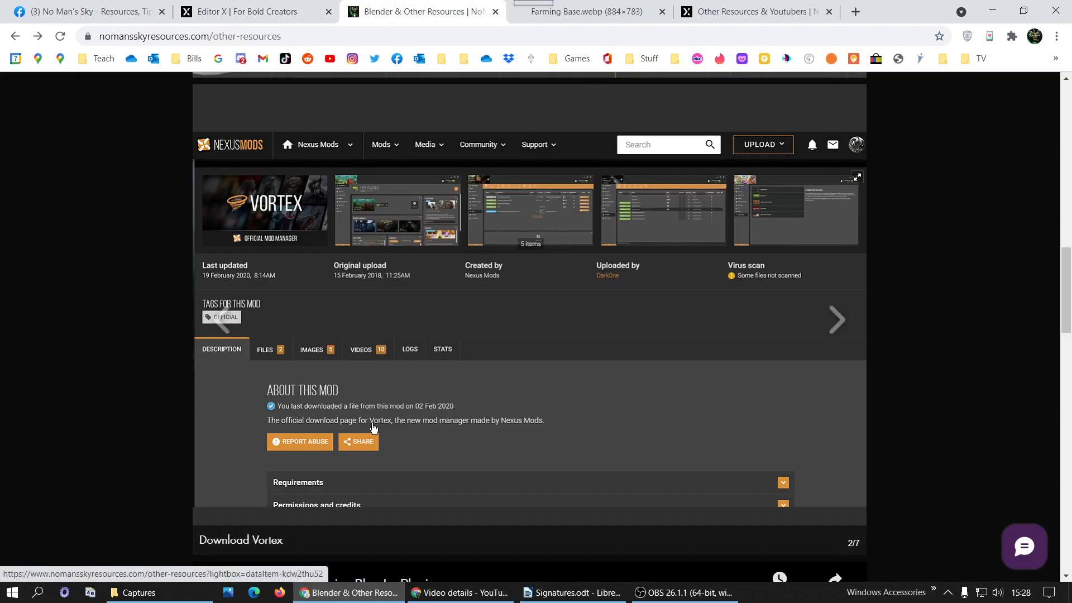
left_click(837, 319)
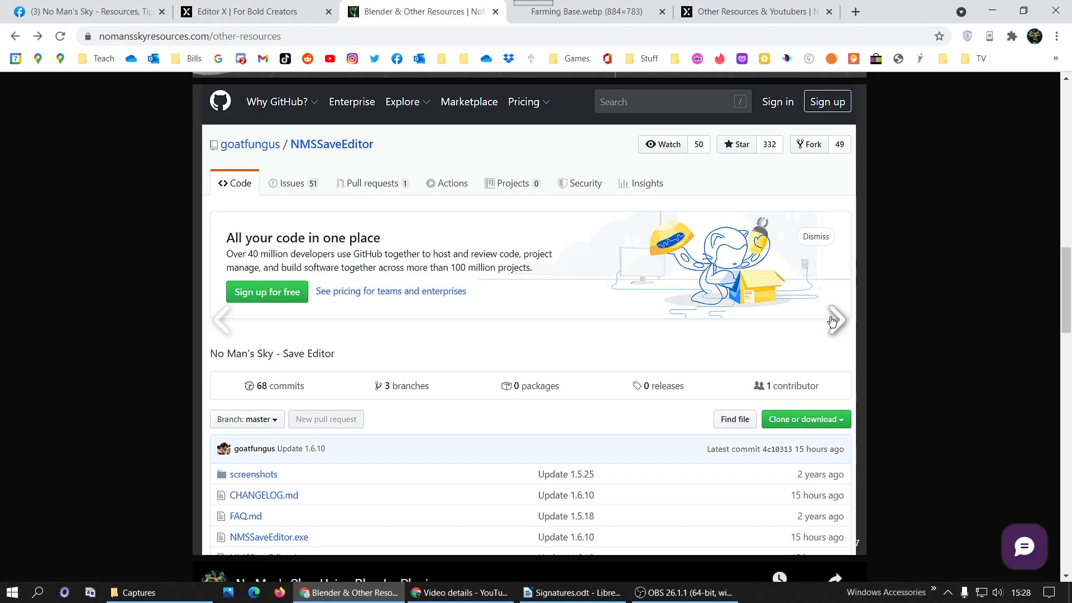
scroll(565, 291, "up", 1)
scroll(564, 291, "down", 2)
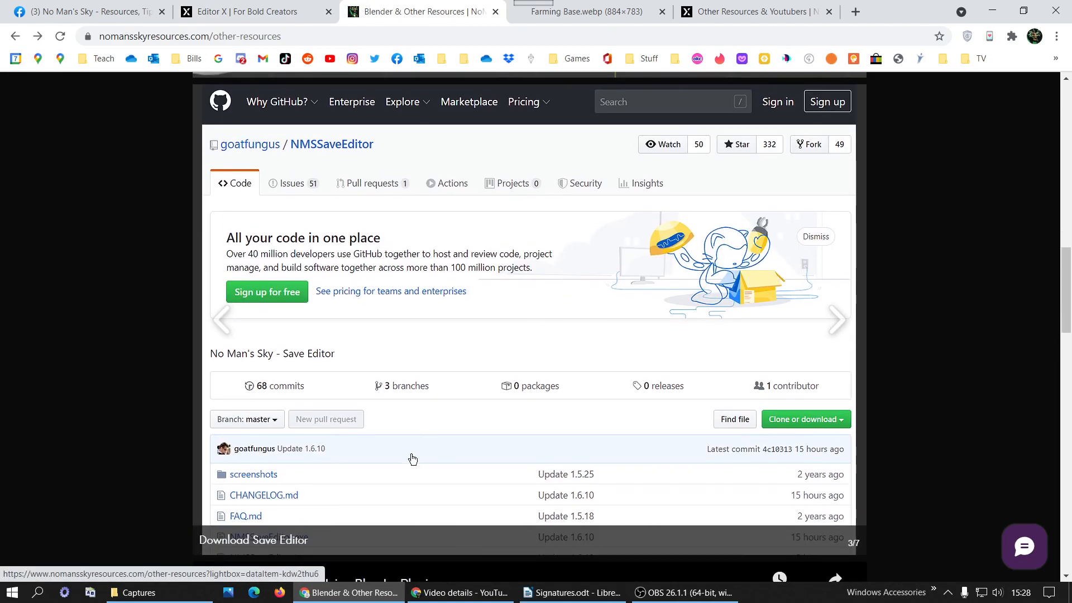
left_click(237, 4)
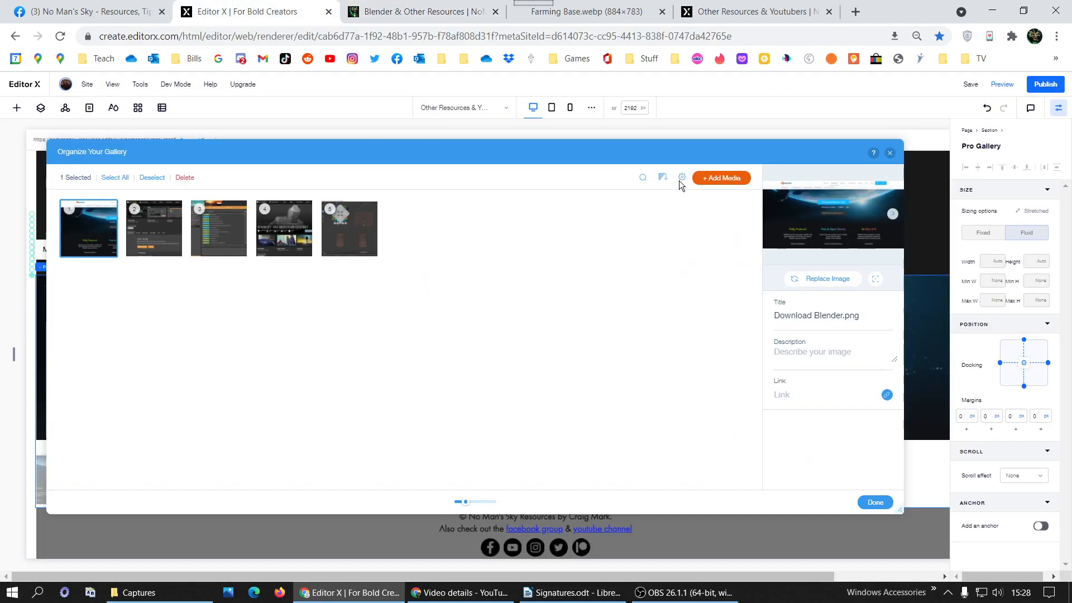
left_click(721, 177)
left_click(711, 201)
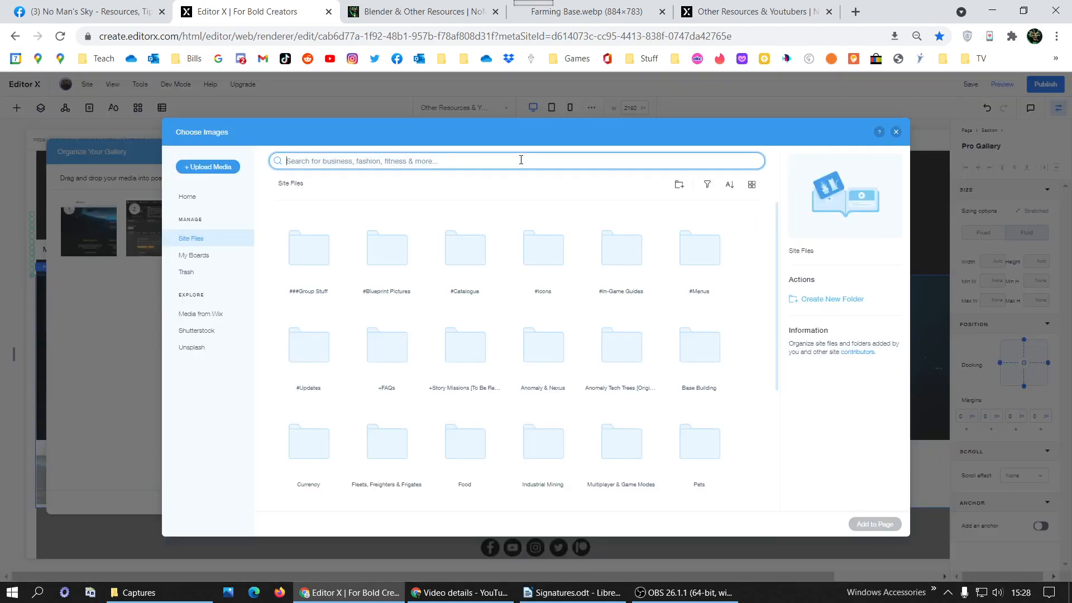
type("download")
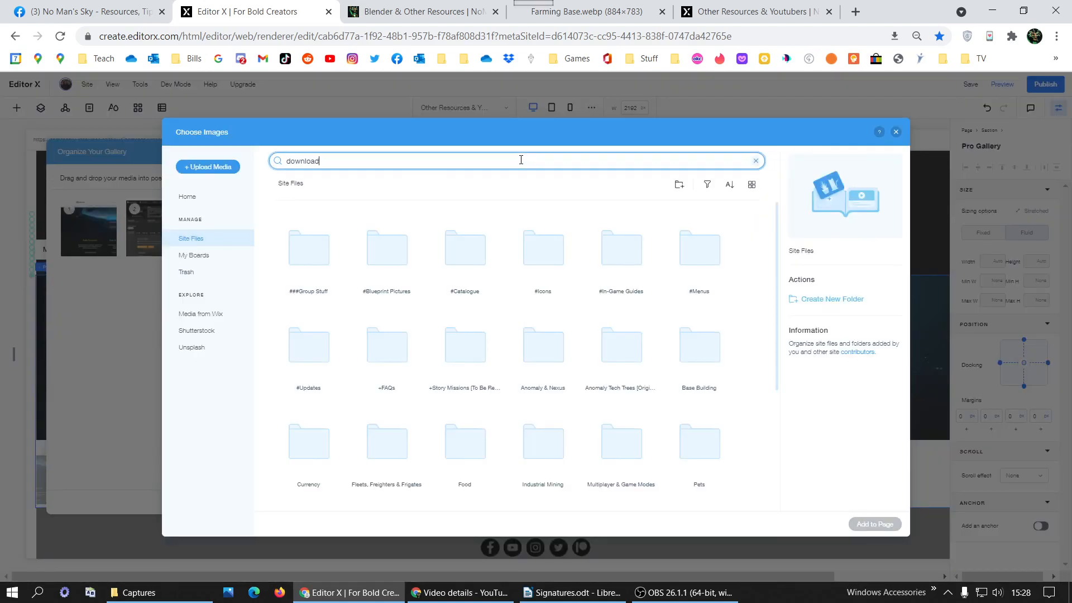
key("Return")
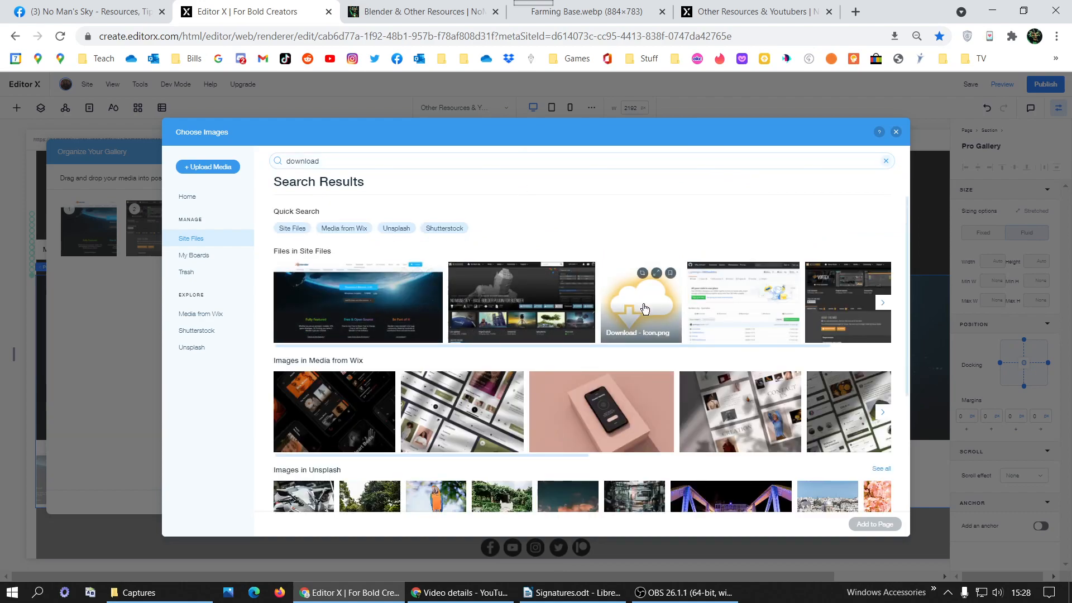
left_click(725, 316)
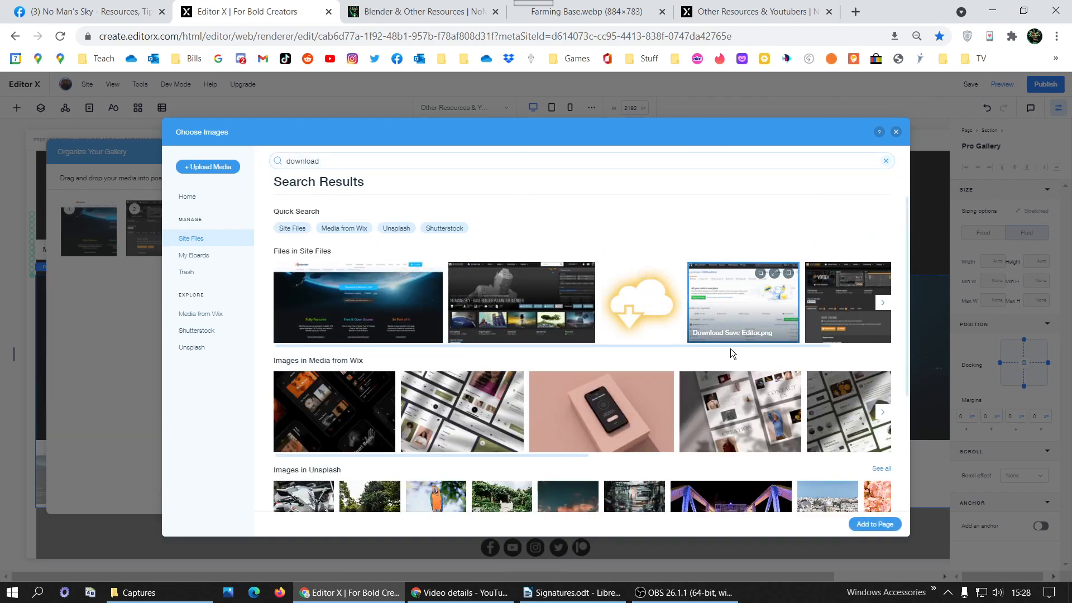
left_click_drag(732, 346, 793, 346)
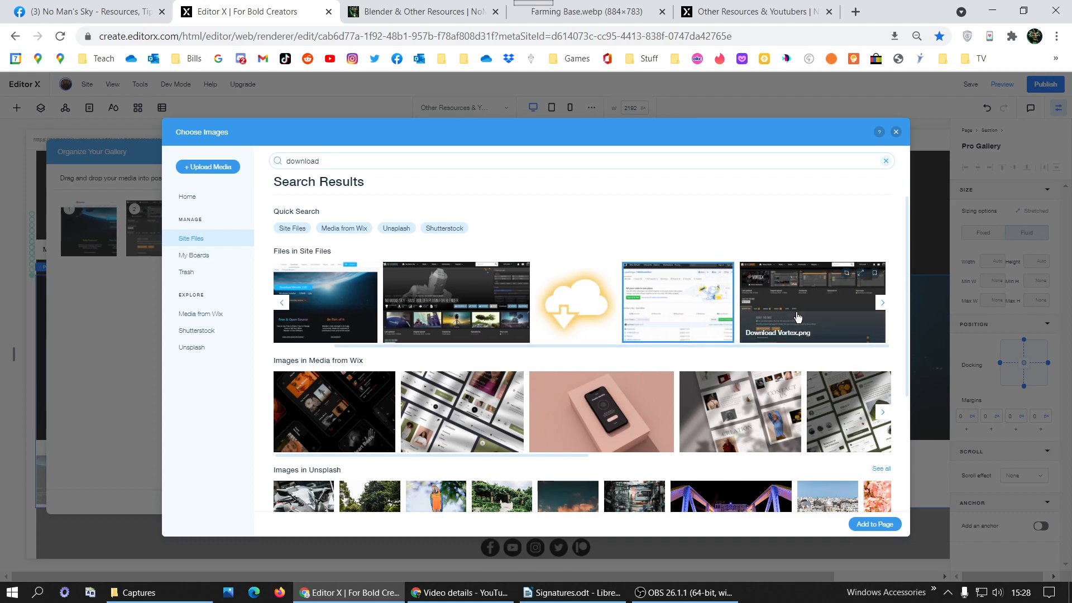
left_click(862, 523)
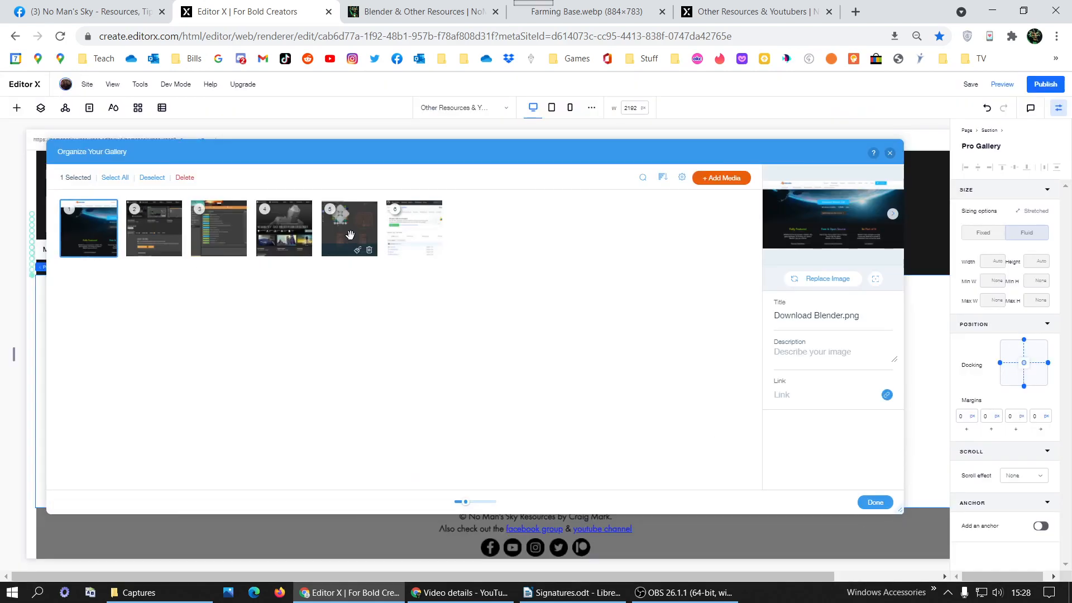
left_click_drag(408, 220, 222, 211)
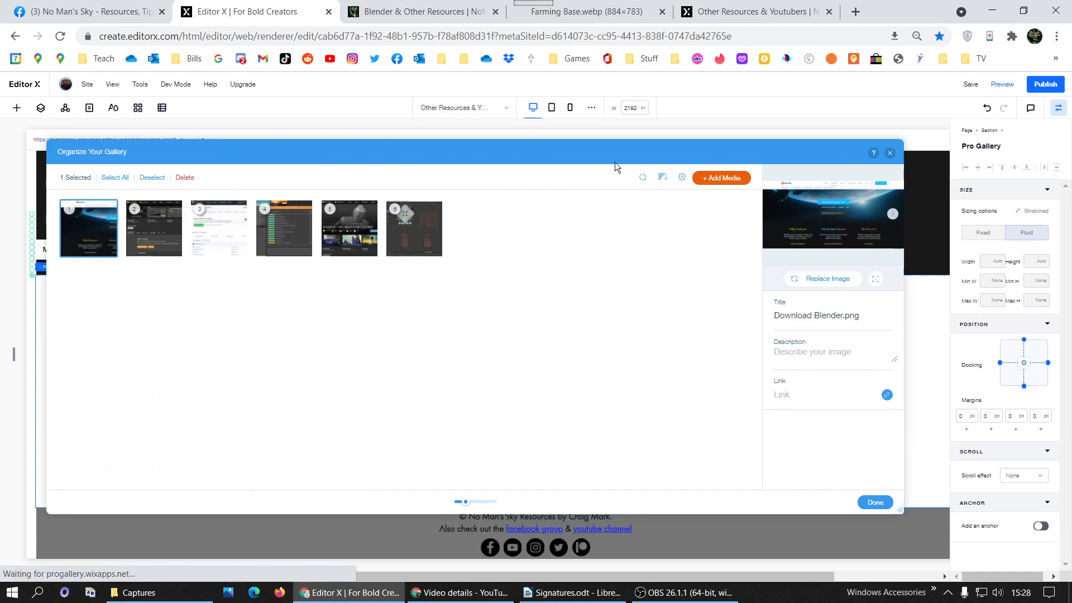
Search the media files for "farming base" and add Farming Base.png as the first image of the gallery.
left_click(721, 177)
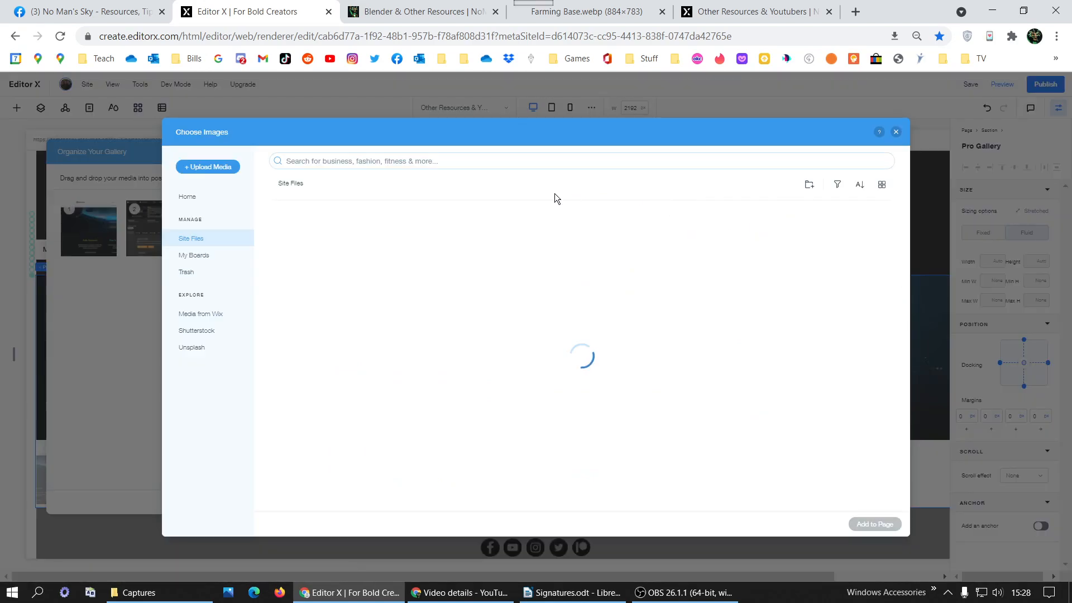
left_click(504, 159)
type("farming base")
key("Return")
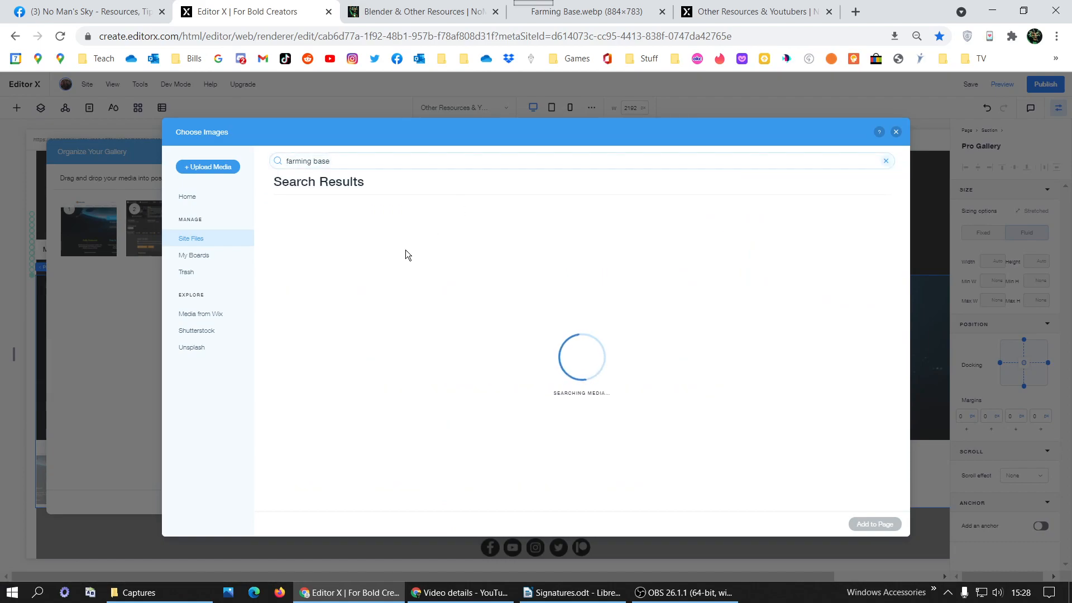
left_click(338, 301)
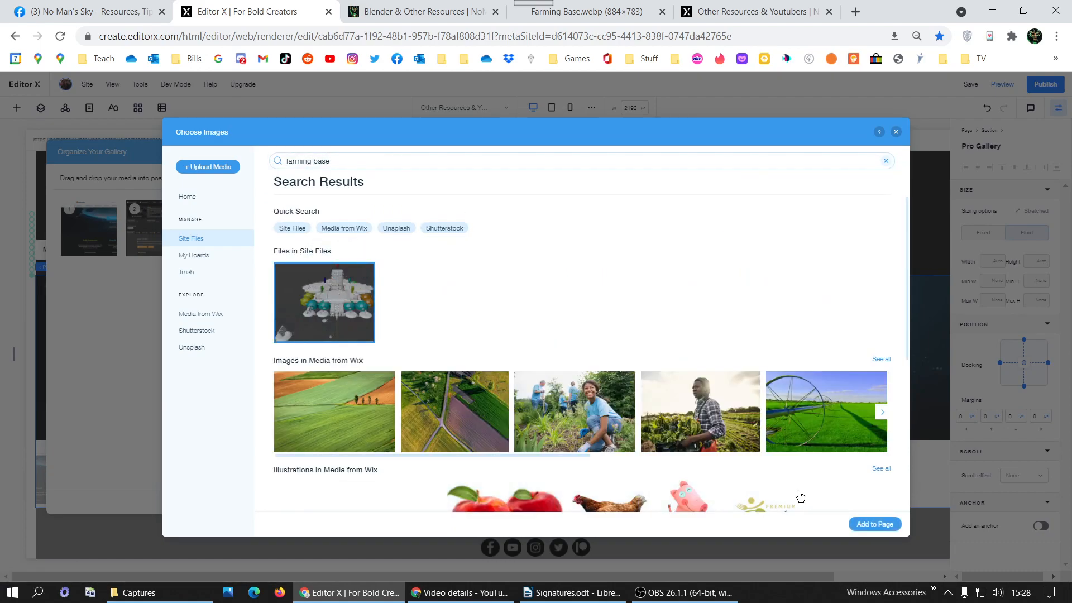
left_click(874, 525)
left_click_drag(479, 228, 111, 227)
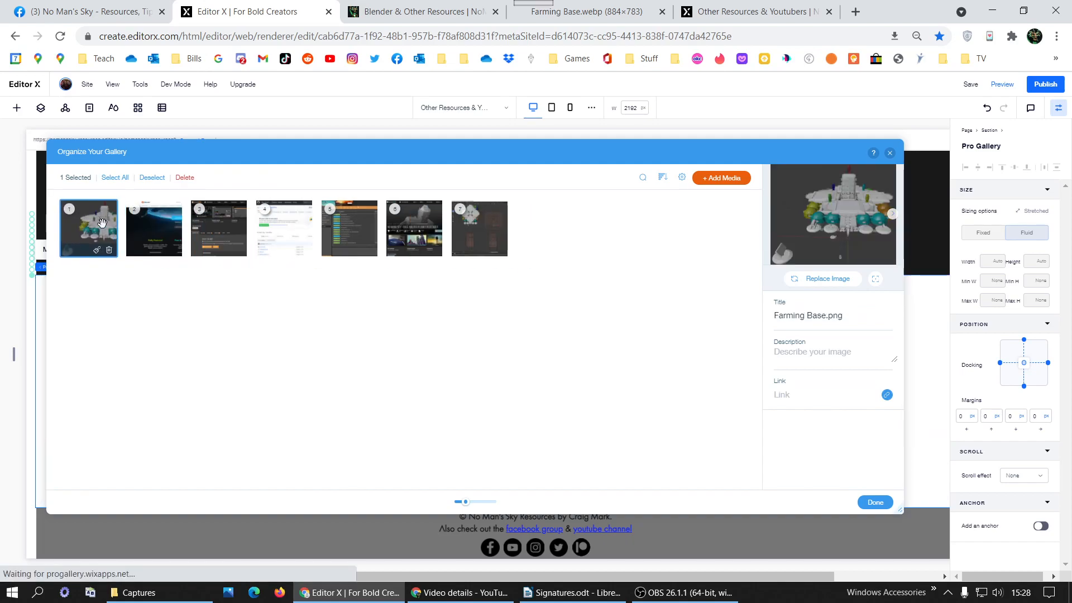
Compare the image order with the old site's gallery and move the Blender plugin download image ahead of Vortex.png.
left_click(290, 225)
left_click(363, 11)
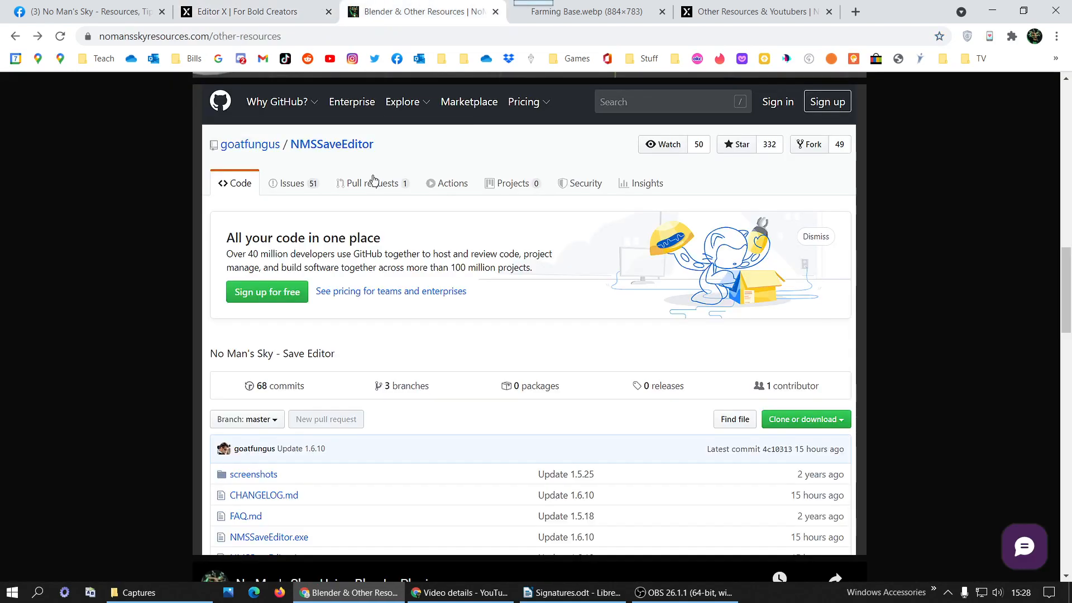
left_click(838, 320)
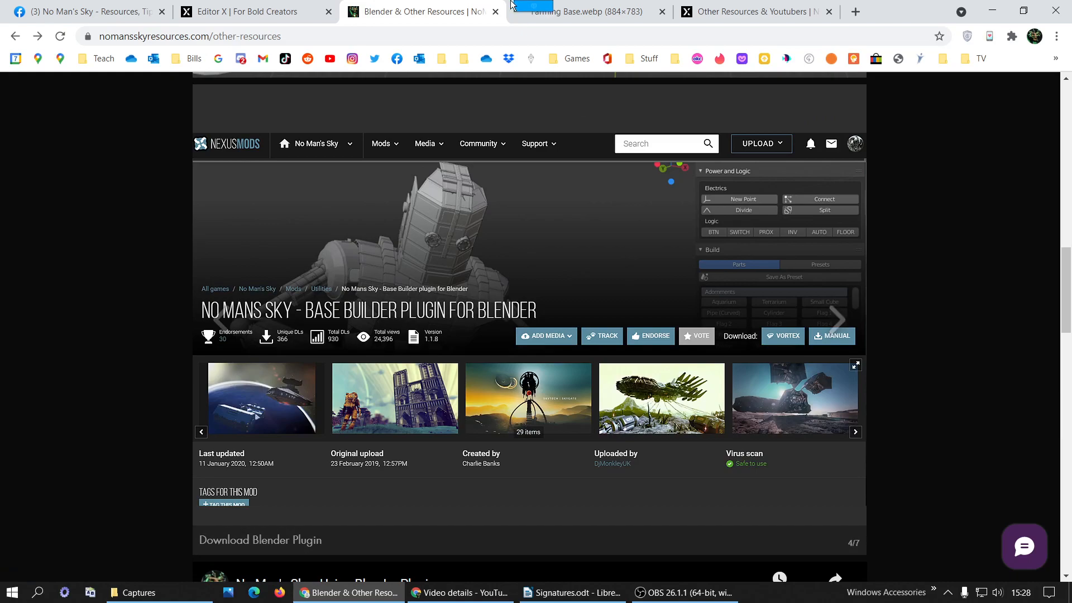
left_click(296, 8)
left_click(337, 231)
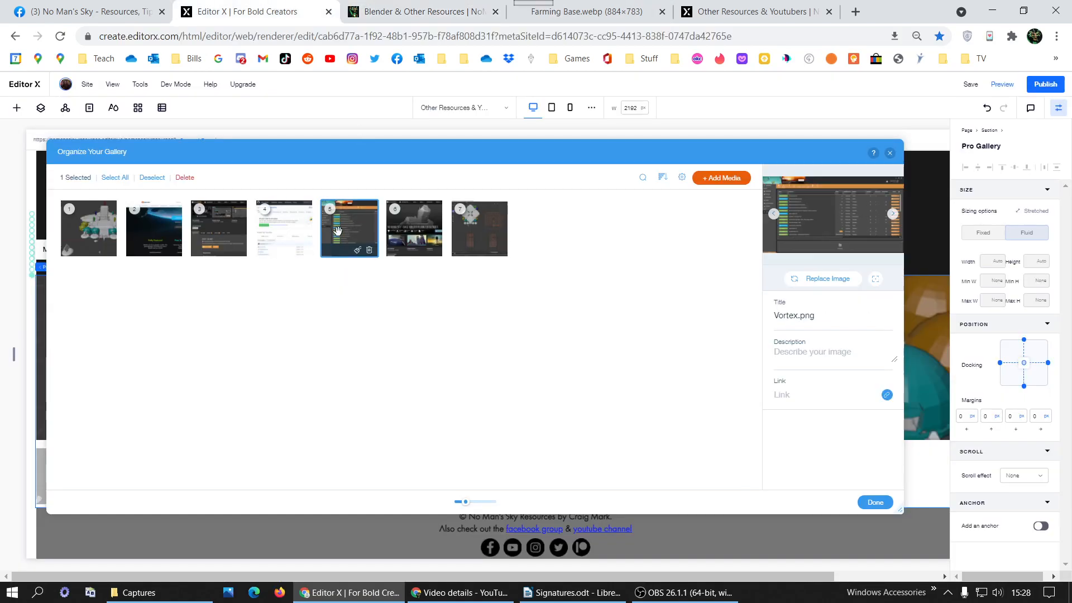
left_click(411, 227)
left_click_drag(431, 227, 378, 230)
Check the order of the next pictures in the old site's gallery and move Vortex.png to the end of the new gallery.
left_click(419, 6)
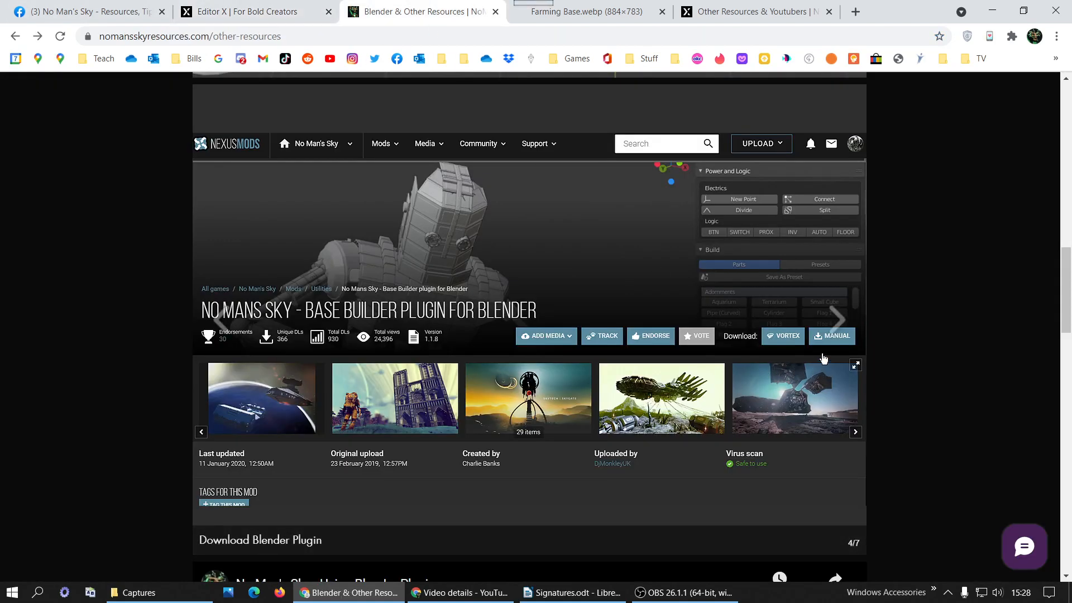
left_click(832, 318)
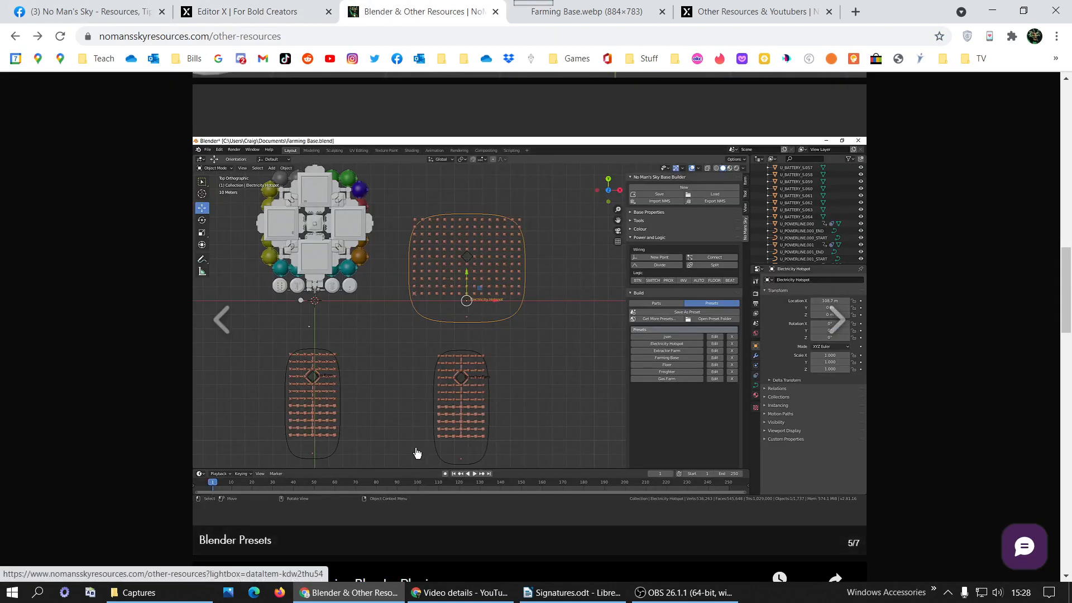
left_click(837, 320)
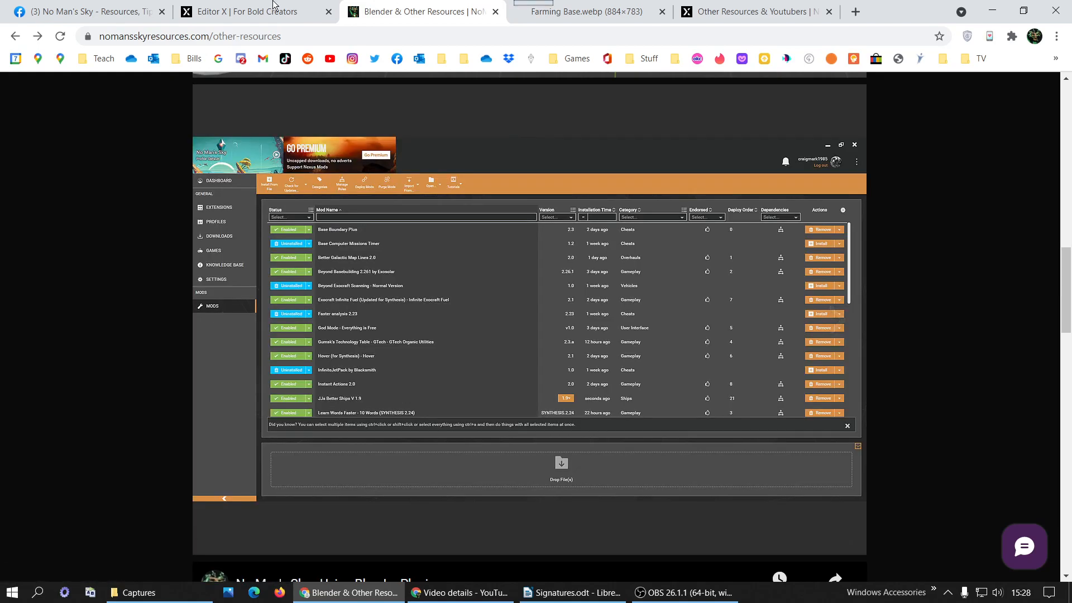
left_click(275, 8)
left_click(461, 228)
left_click_drag(476, 228, 399, 237)
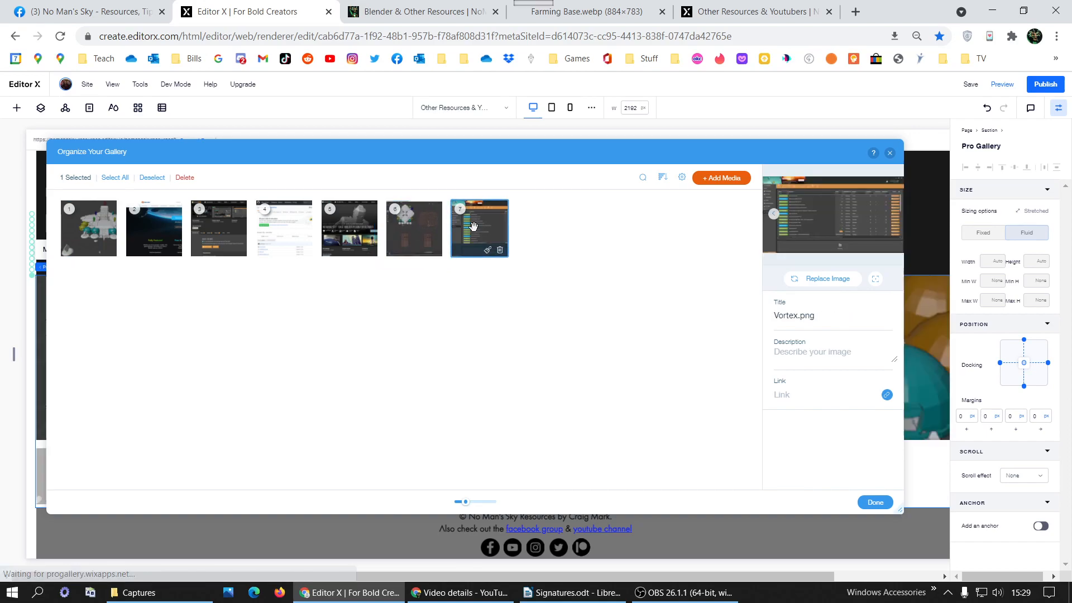
Check the old gallery's last picture, then search the media files for "save editor" and add Save Editor.png to the end of the new gallery.
left_click(424, 12)
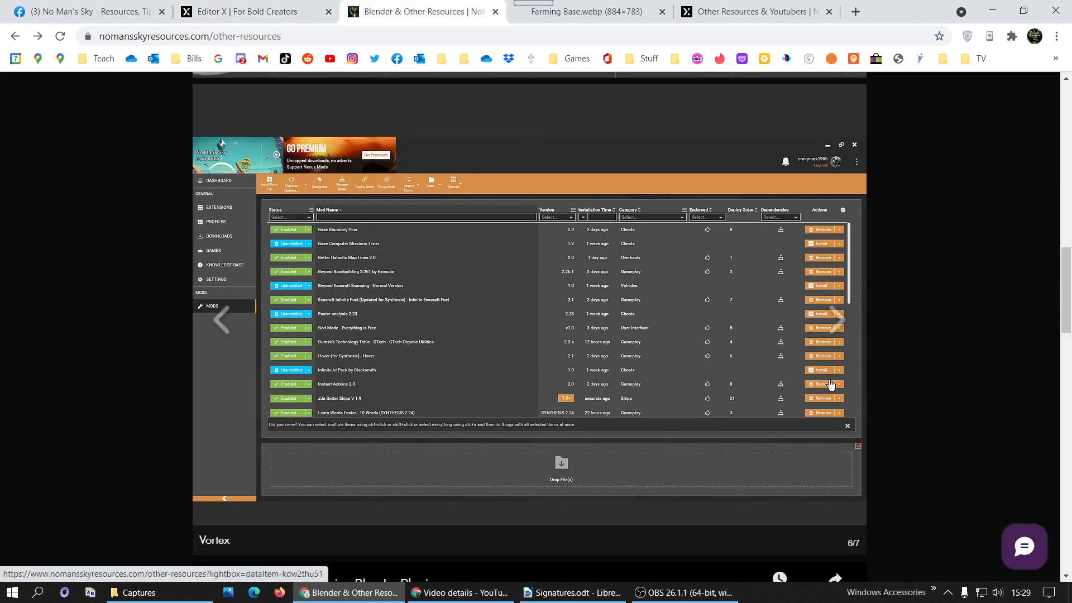
left_click(837, 324)
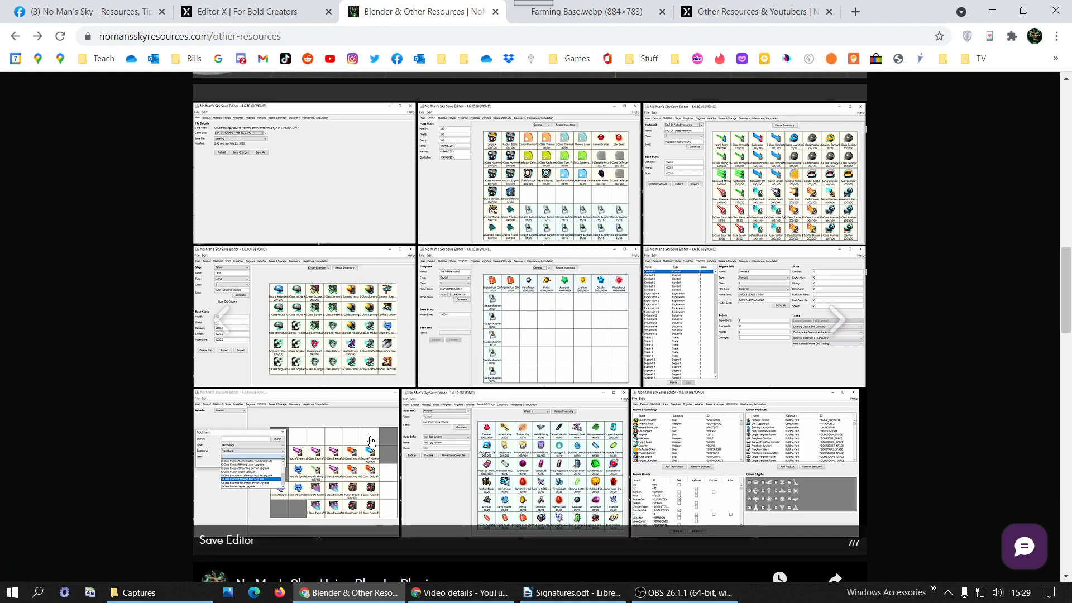
left_click(240, 6)
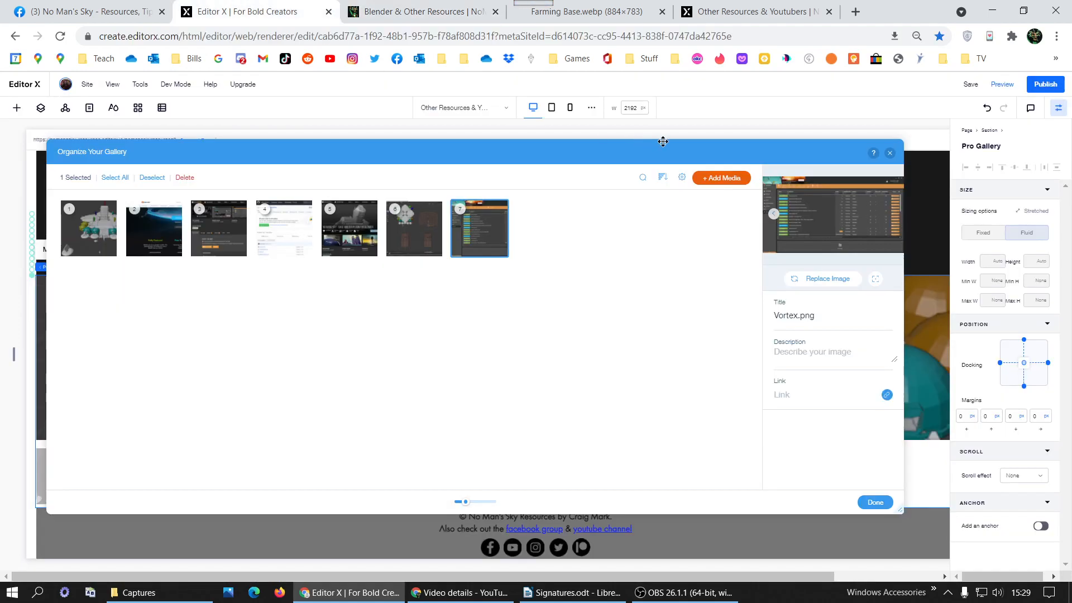
left_click(722, 209)
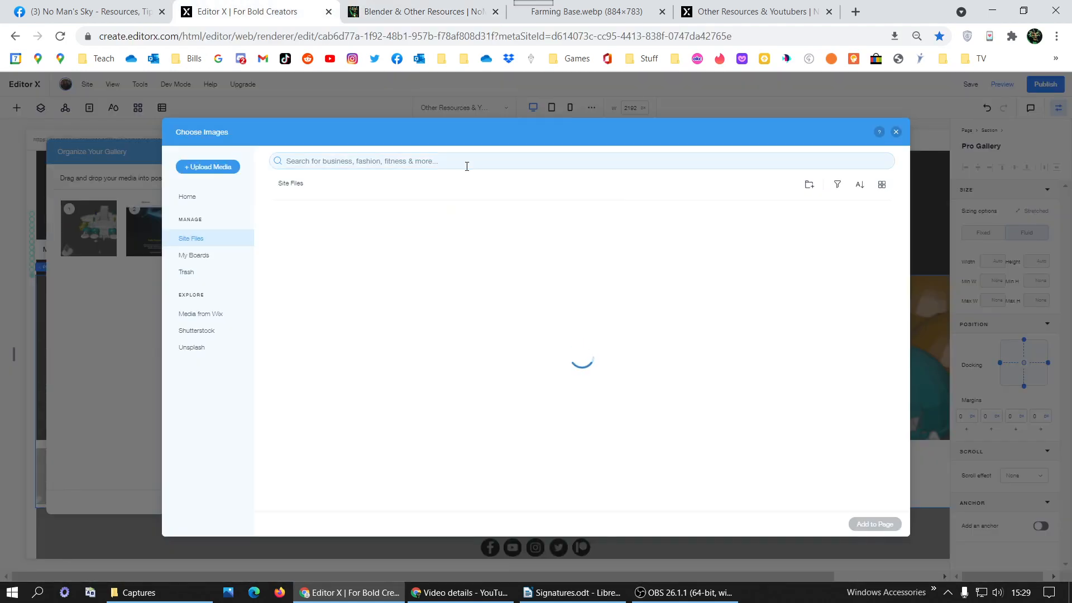
left_click(467, 166)
type("sa")
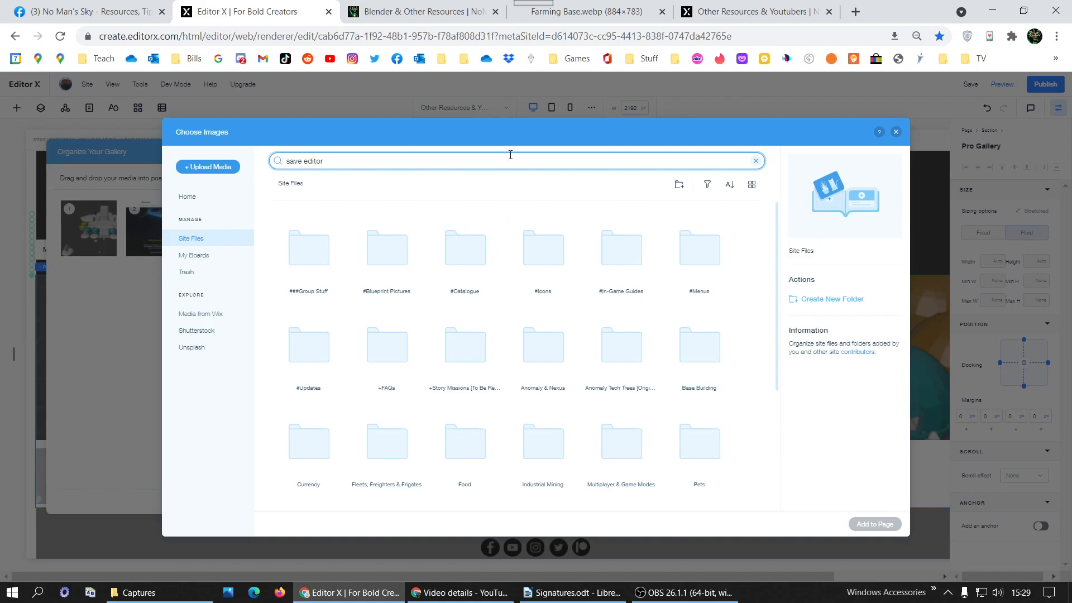
type("ve editor")
key("Return")
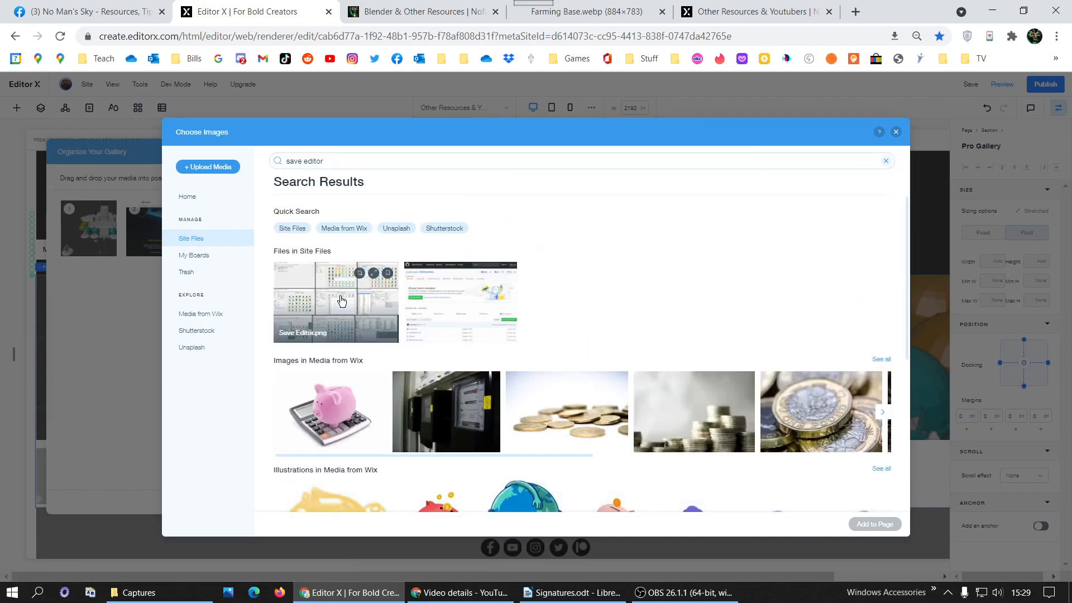
double_click(342, 302)
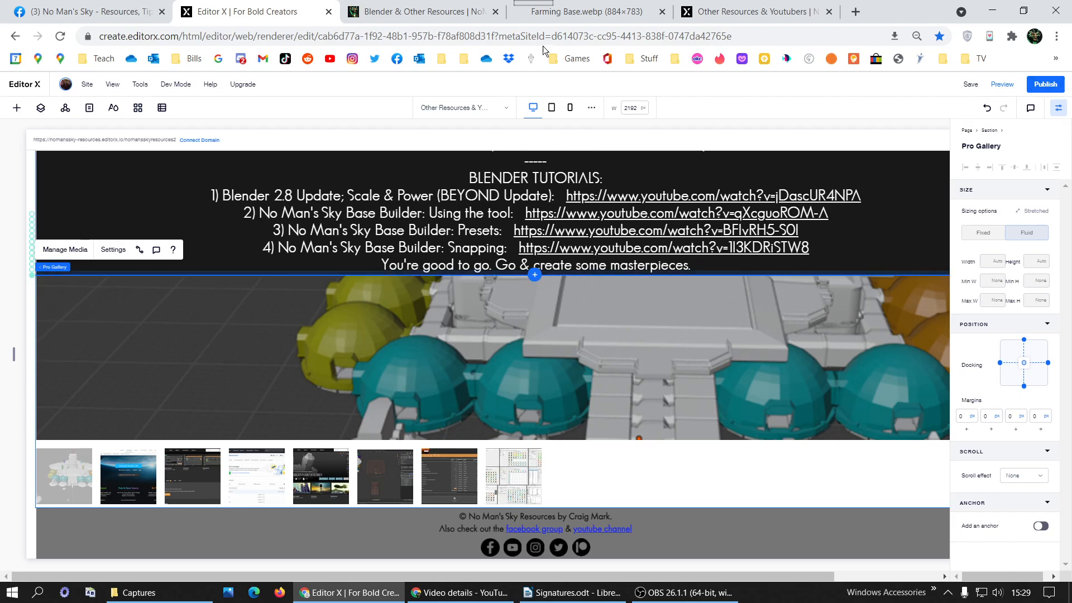
Find the No Man's Sky - Using Blender Plugins video below the old site's gallery and copy its video link.
left_click(416, 11)
scroll(709, 392, "down", 2)
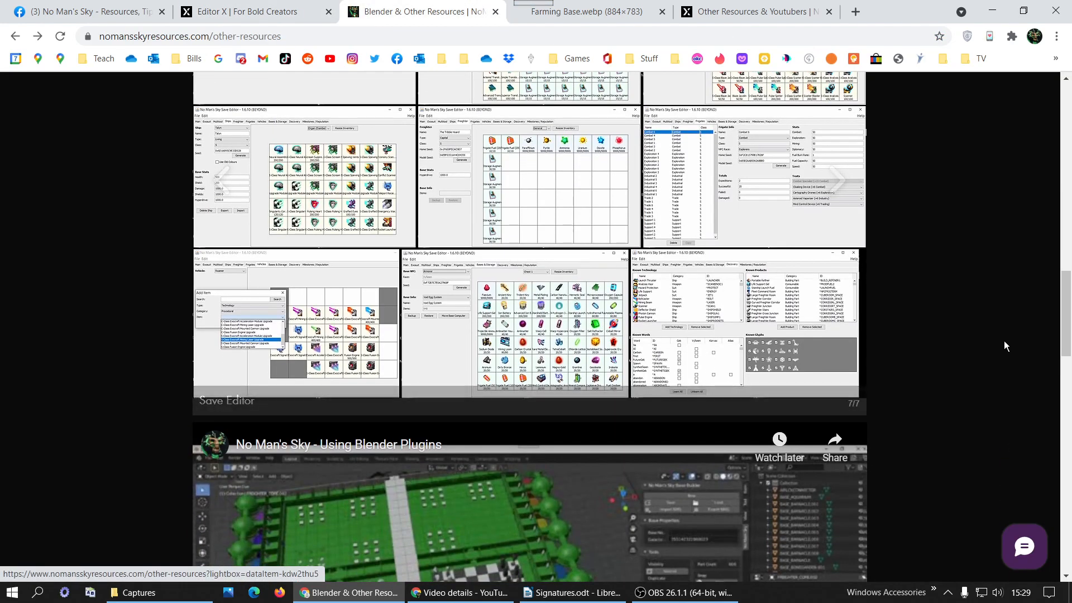
scroll(996, 335, "up", 8)
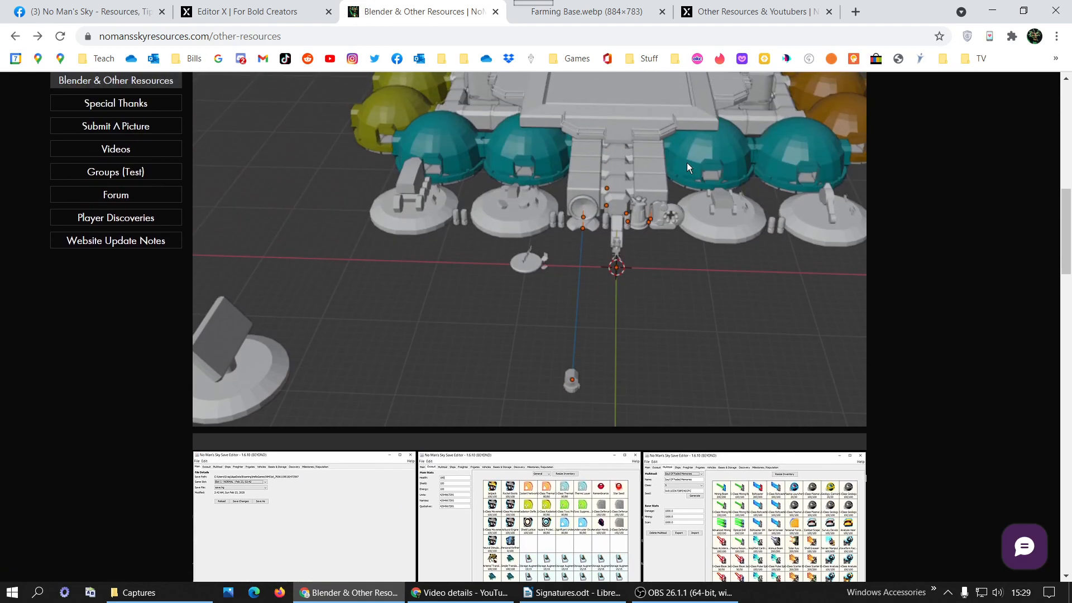
scroll(725, 249, "up", 3)
scroll(725, 254, "down", 4)
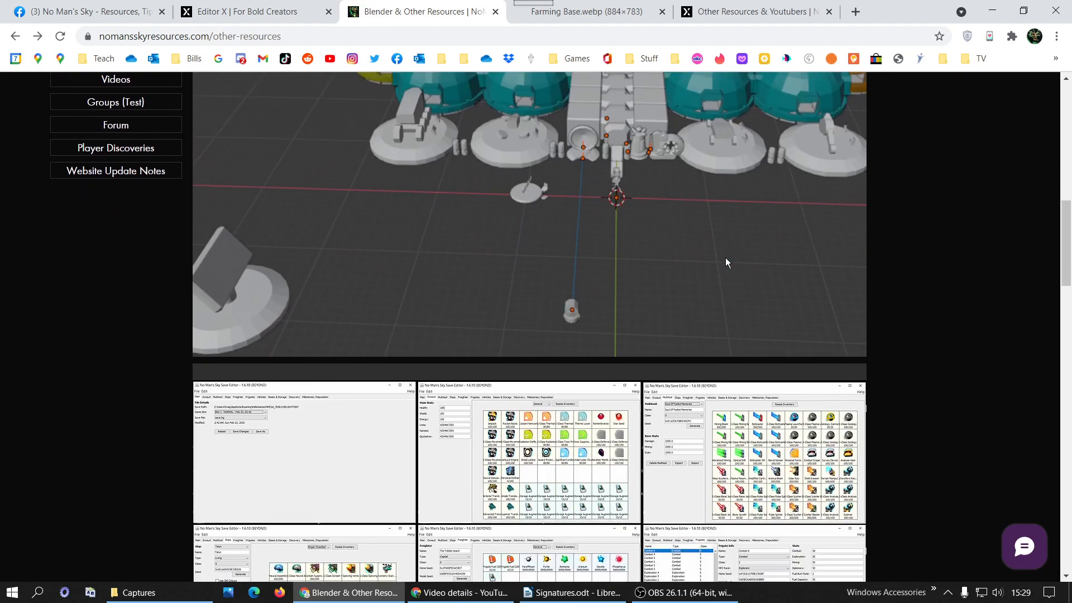
scroll(725, 263, "up", 6)
scroll(527, 350, "up", 8)
scroll(539, 351, "down", 6)
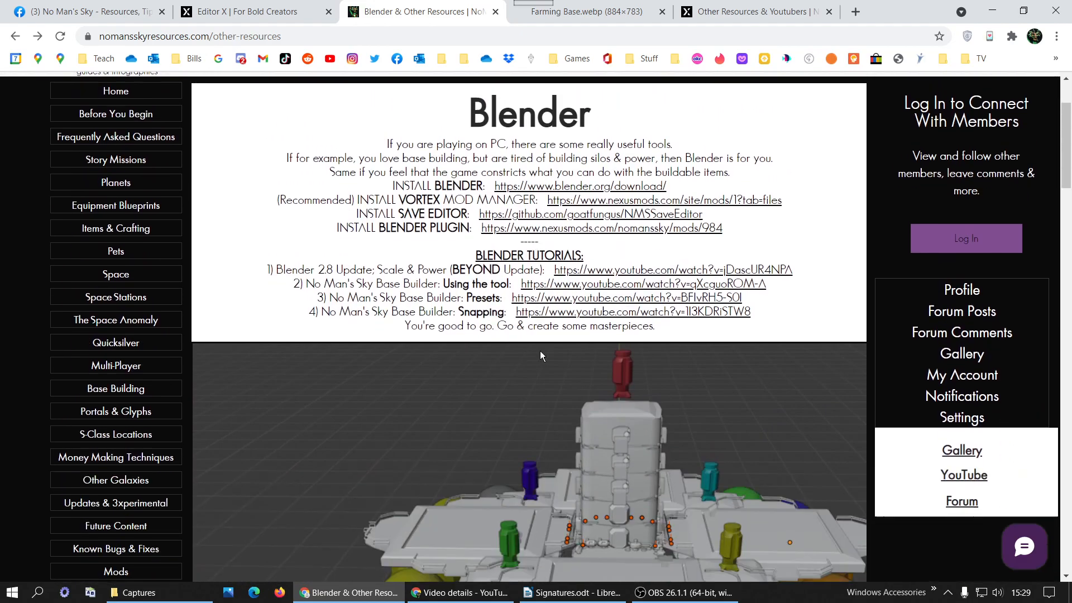
scroll(607, 182, "down", 20)
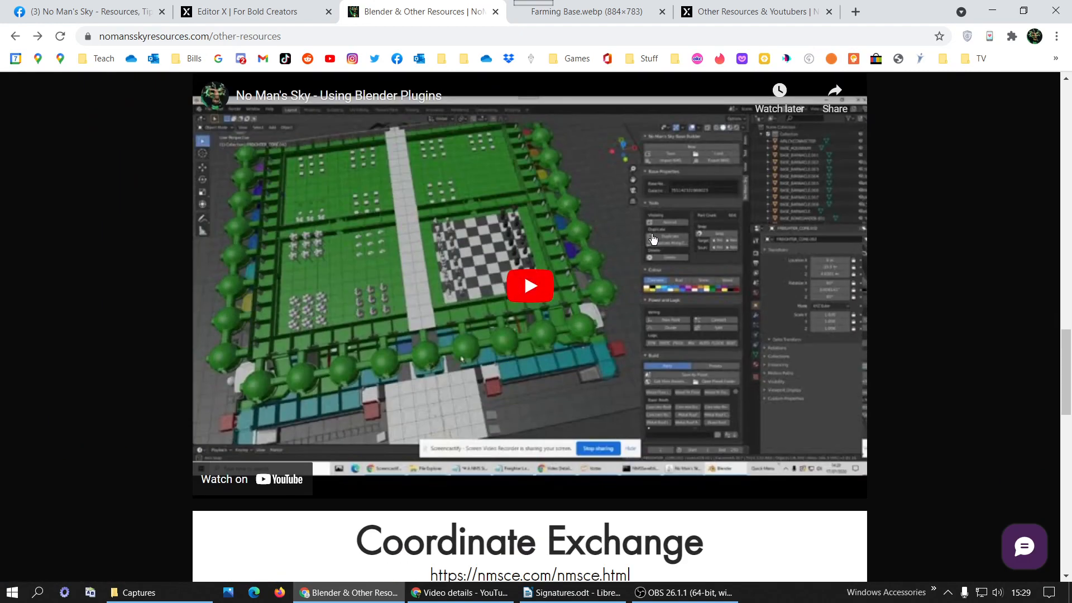
right_click(572, 256)
left_click(619, 303)
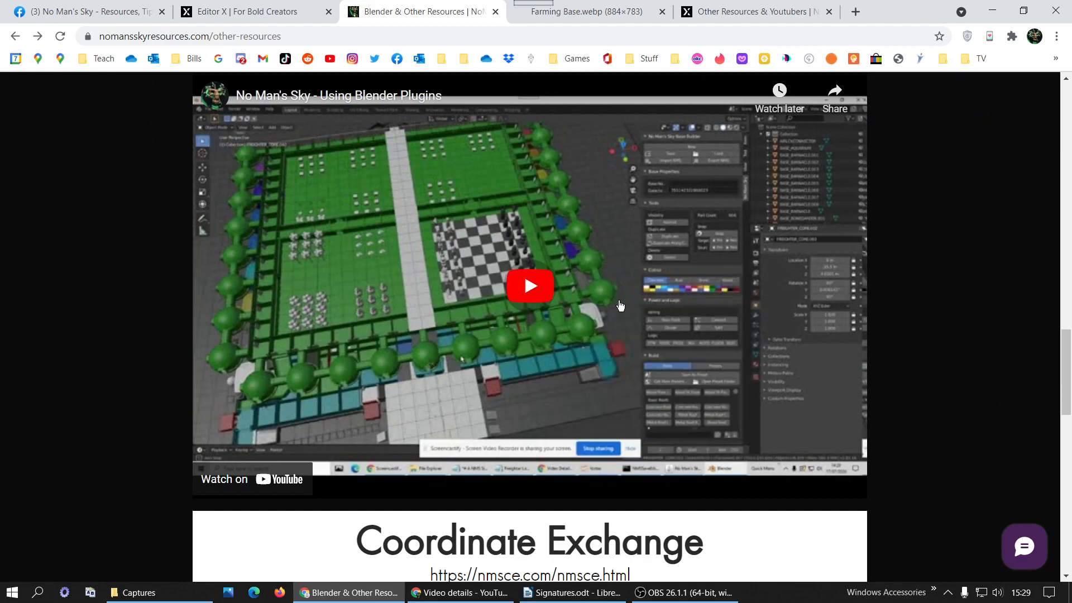
Review the old page's remaining content below the video, including the Coordinate Exchange and Atlas Codex sections.
scroll(620, 305, "down", 10)
scroll(620, 306, "down", 6)
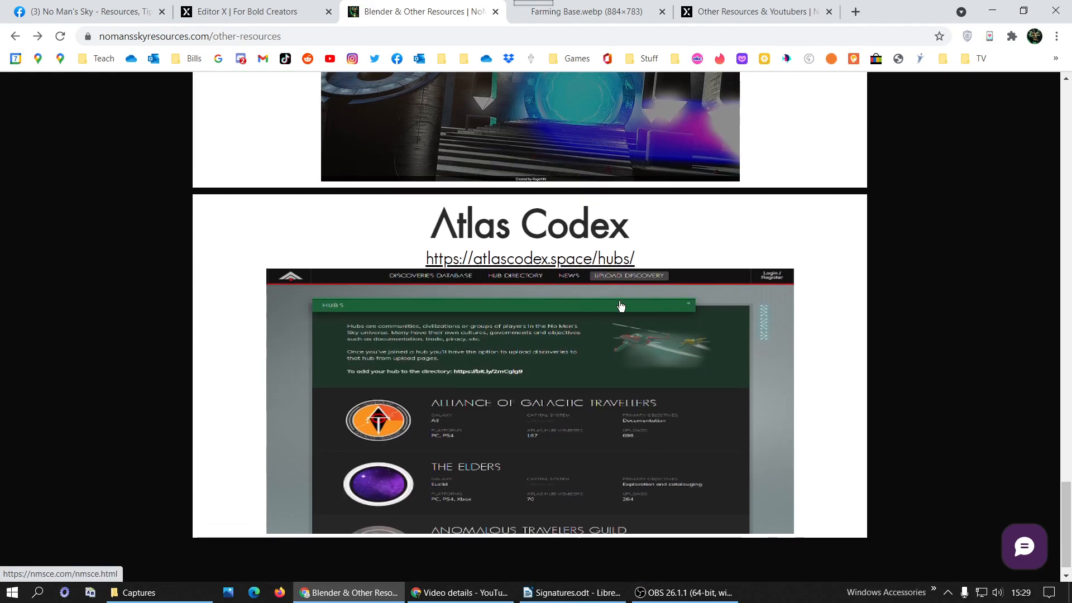
scroll(621, 306, "up", 15)
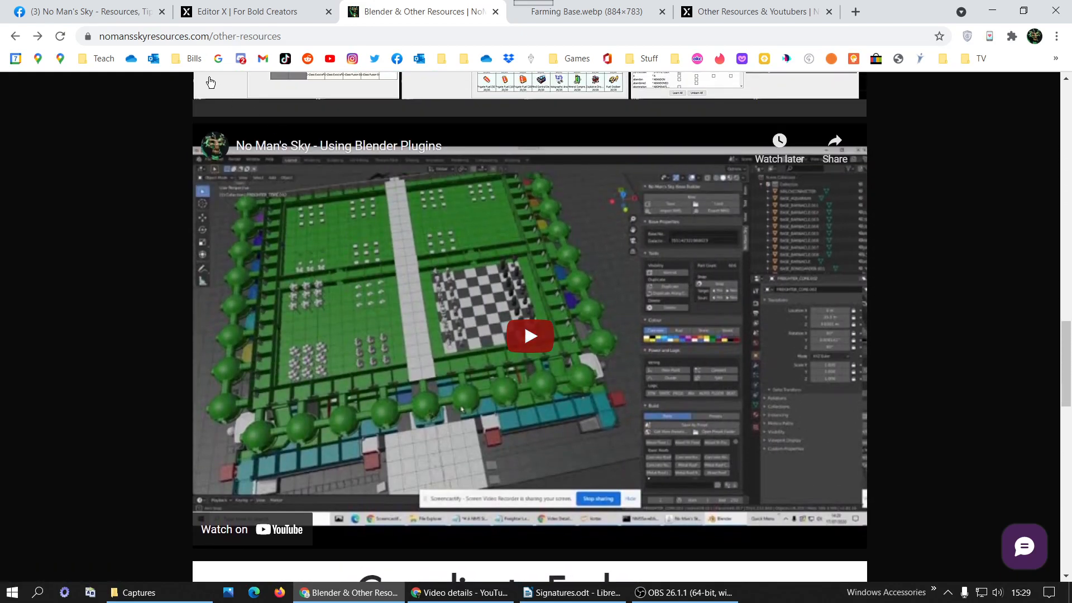
Back in the site editor, add a blank section directly below the section that holds the Blender gallery.
left_click(212, 10)
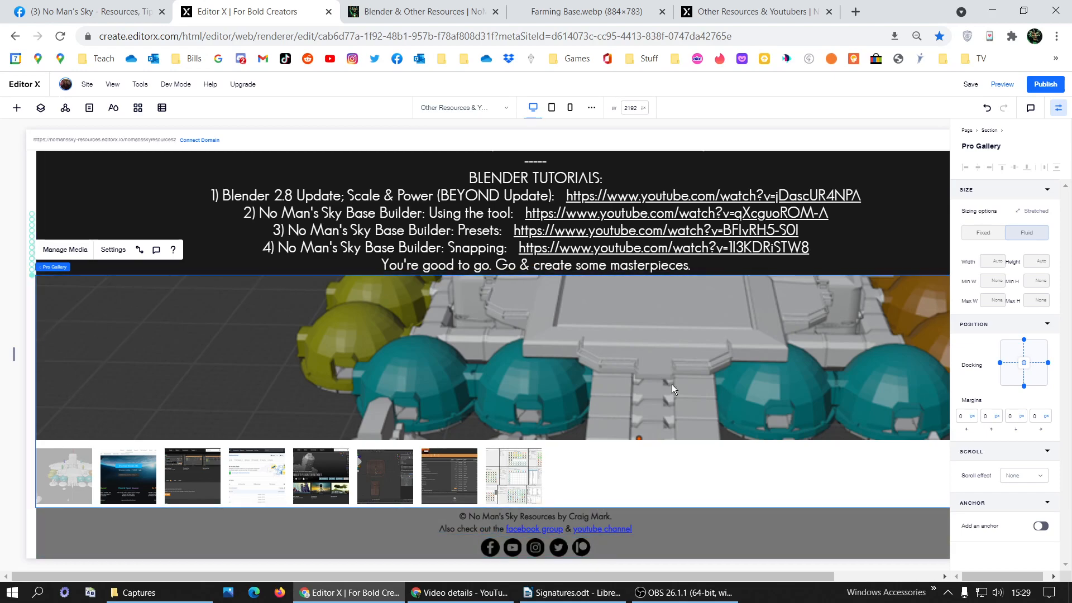
right_click(230, 303)
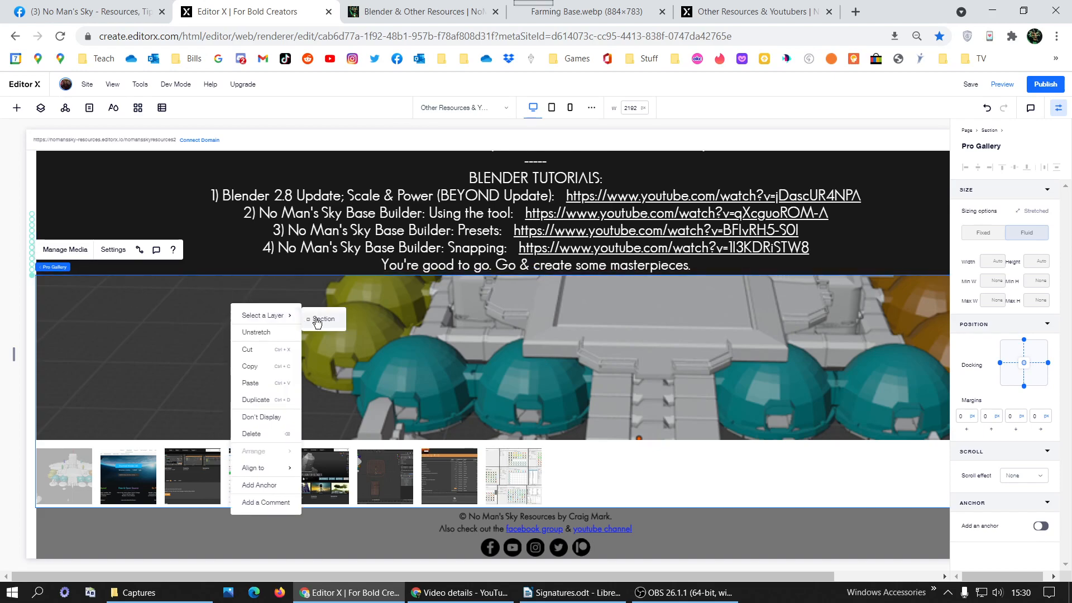
left_click(317, 318)
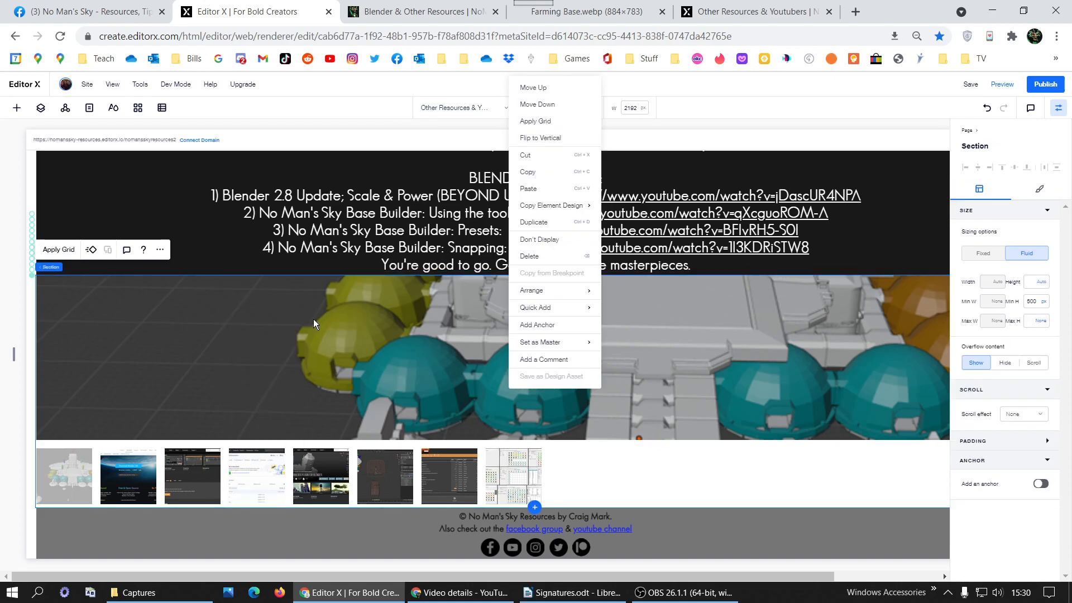
left_click(535, 507)
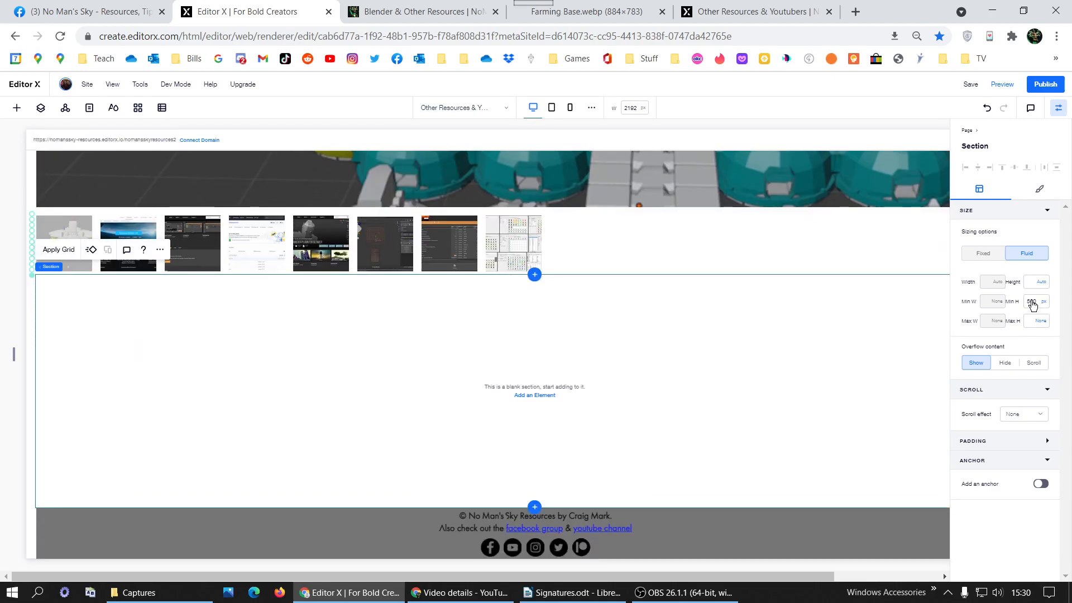
Try to set the minimum height of the Blender gallery's section to None.
right_click(662, 234)
mouse_move(692, 245)
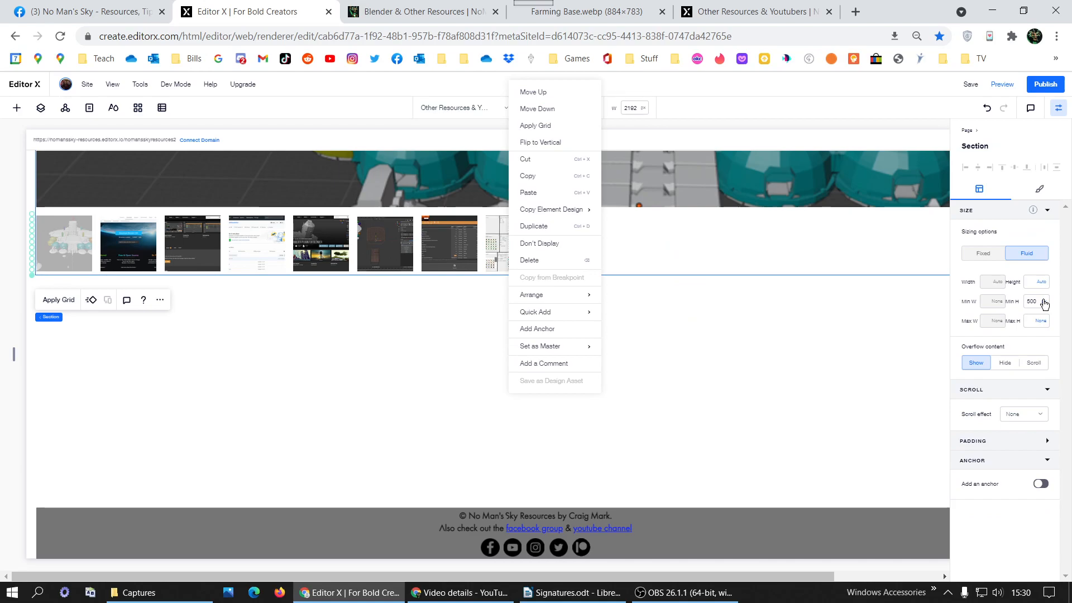
left_click(1043, 303)
left_click(1006, 270)
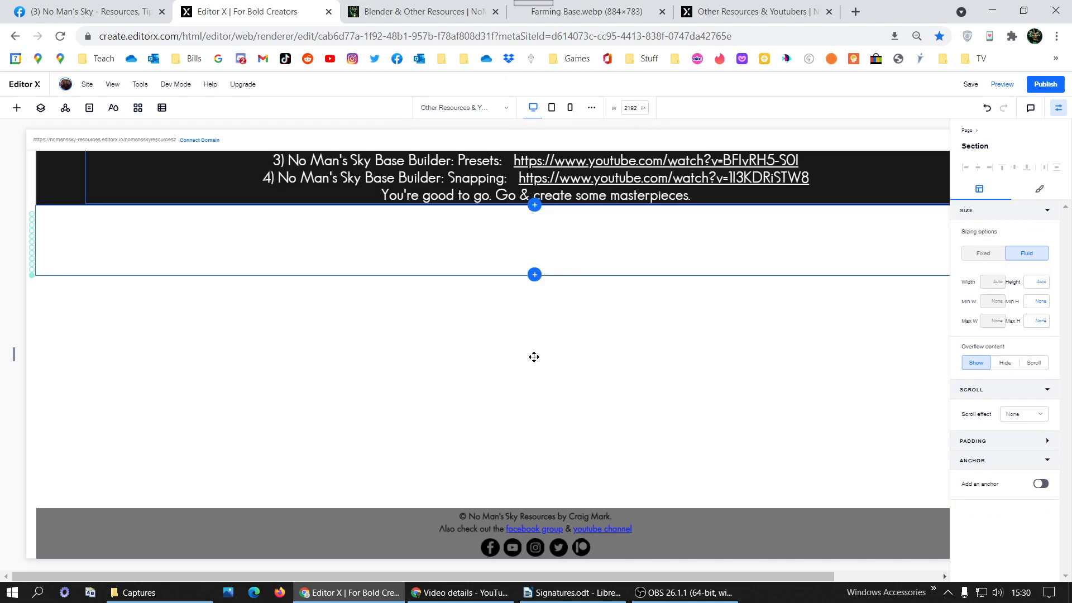
scroll(577, 265, "up", 2)
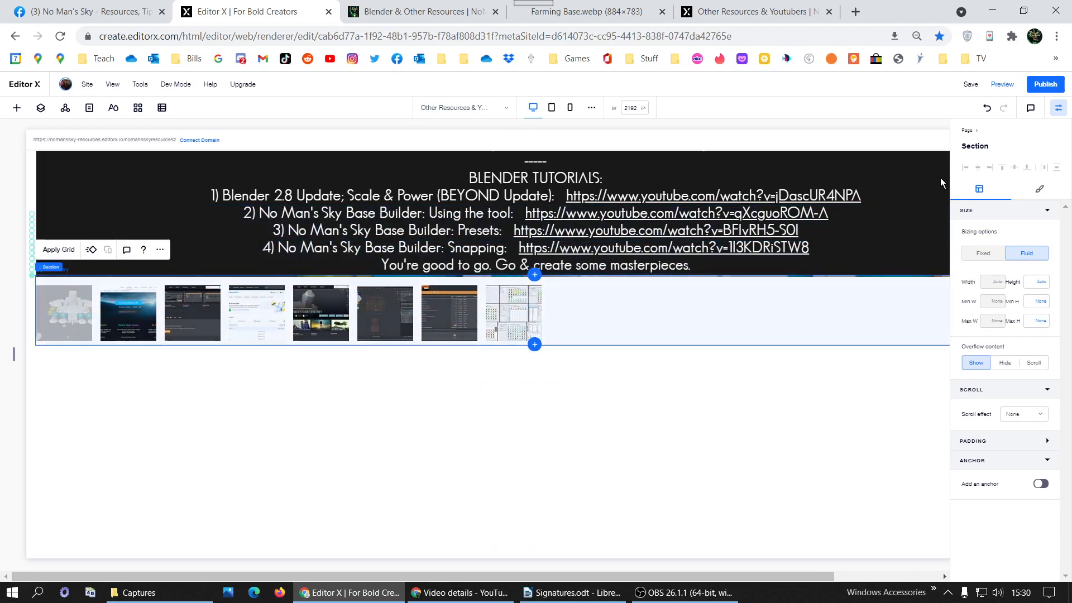
Publish the site and close the Farming Base.webp image tab.
left_click(1047, 84)
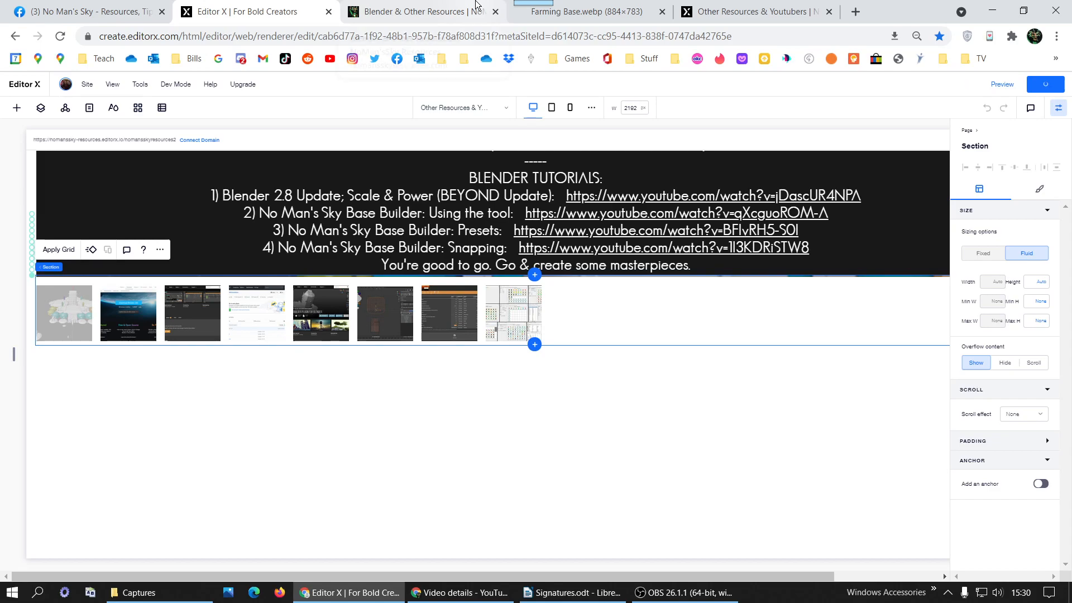
left_click(663, 11)
left_click(663, 12)
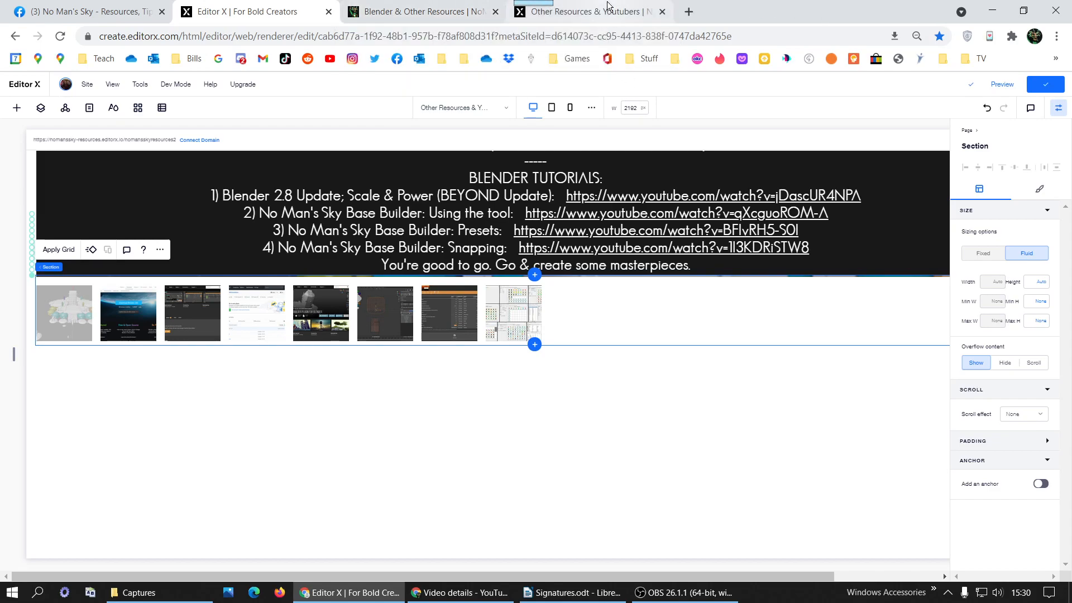
Examine the Blender text and gallery area on the published Other Resources & Youtubers page.
left_click(607, 6)
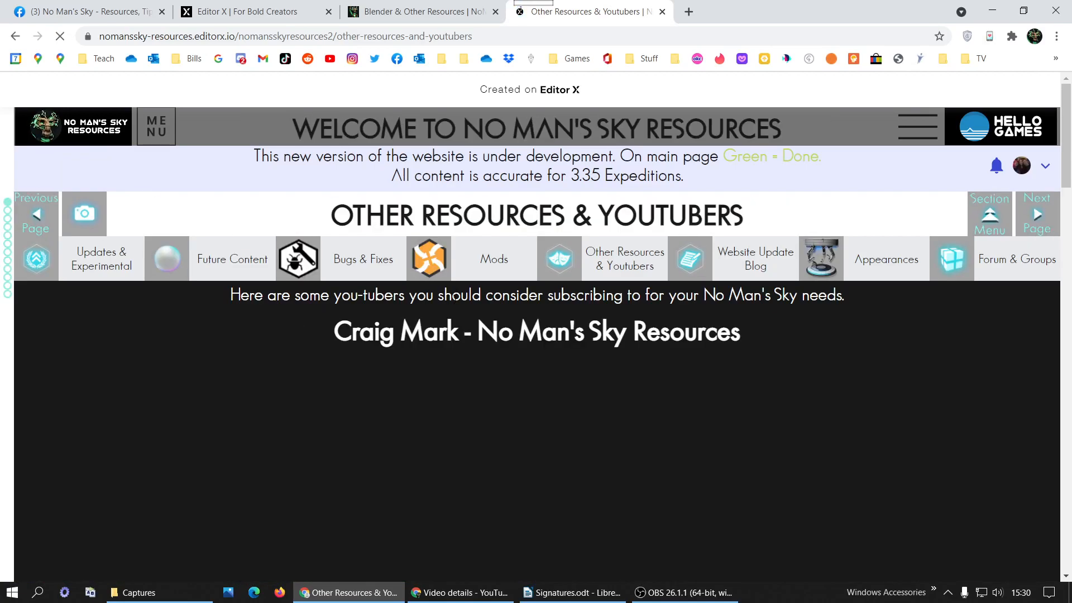
scroll(460, 299, "down", 15)
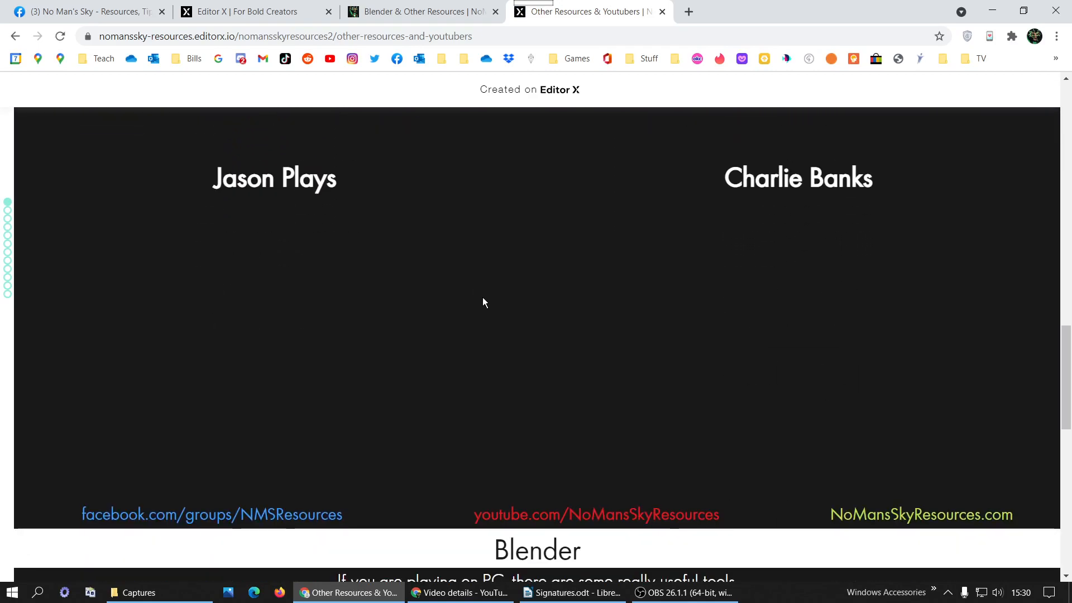
scroll(483, 302, "down", 10)
scroll(479, 302, "up", 3)
scroll(481, 302, "down", 3)
scroll(480, 302, "up", 2)
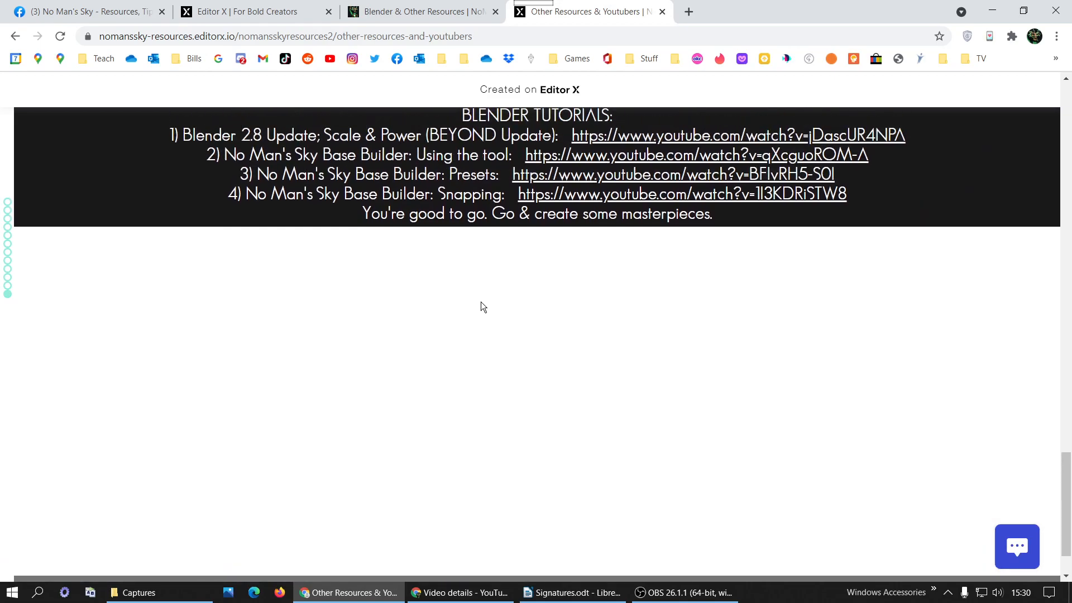
scroll(481, 301, "up", 8)
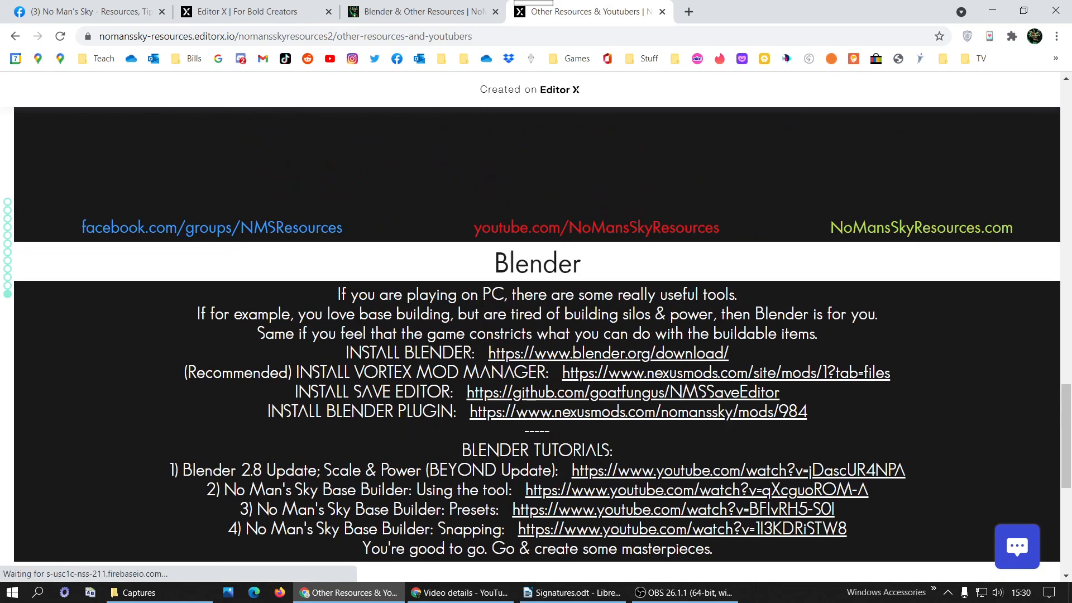
scroll(482, 304, "down", 12)
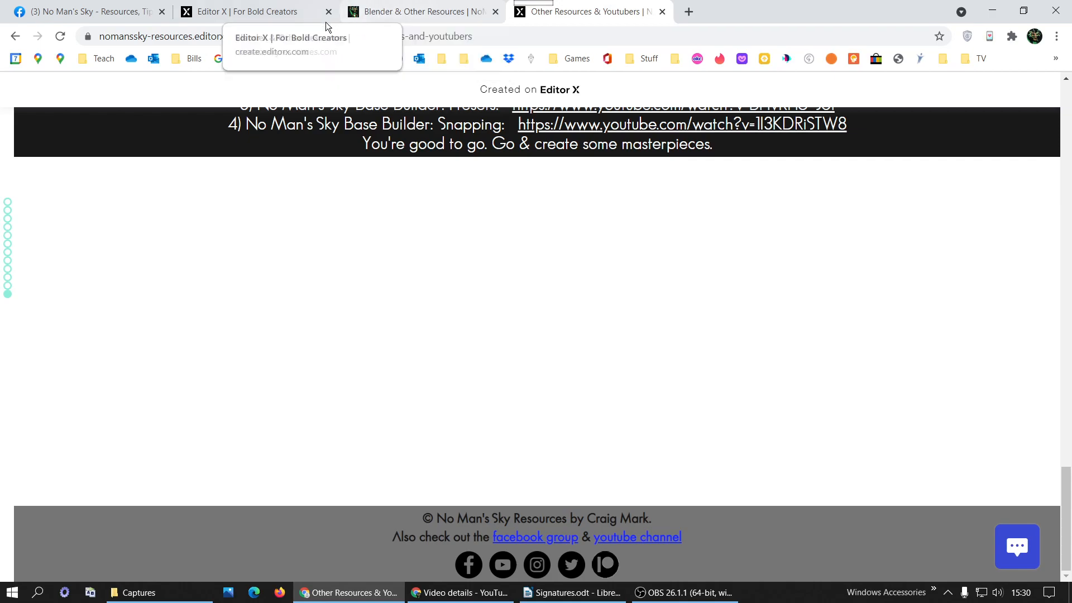
Set the minimum height of the Blender gallery's section to 500 px in the site editor.
left_click(263, 11)
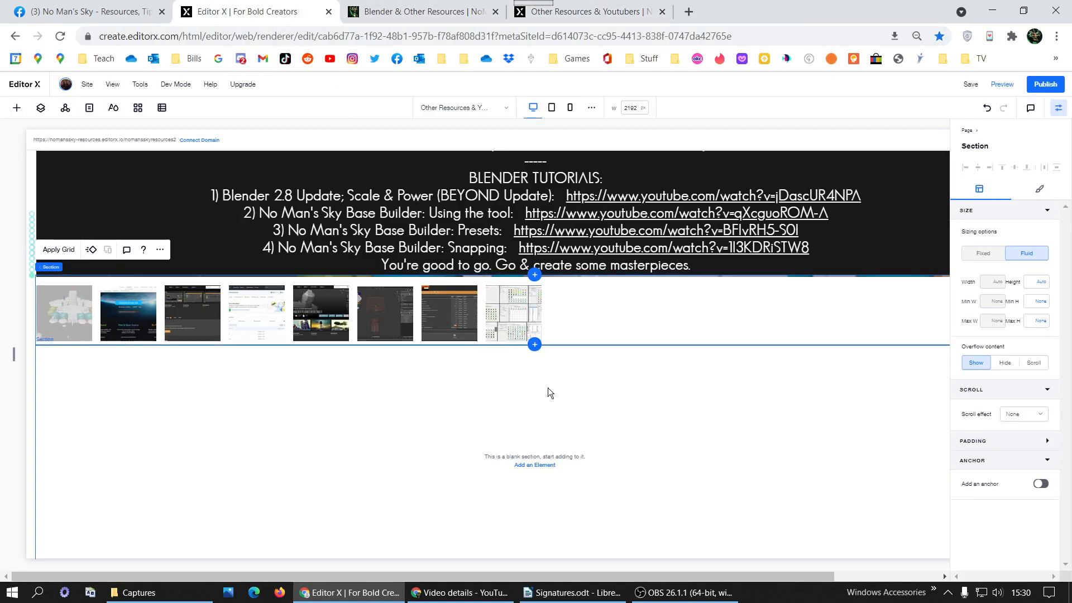
left_click(1041, 302)
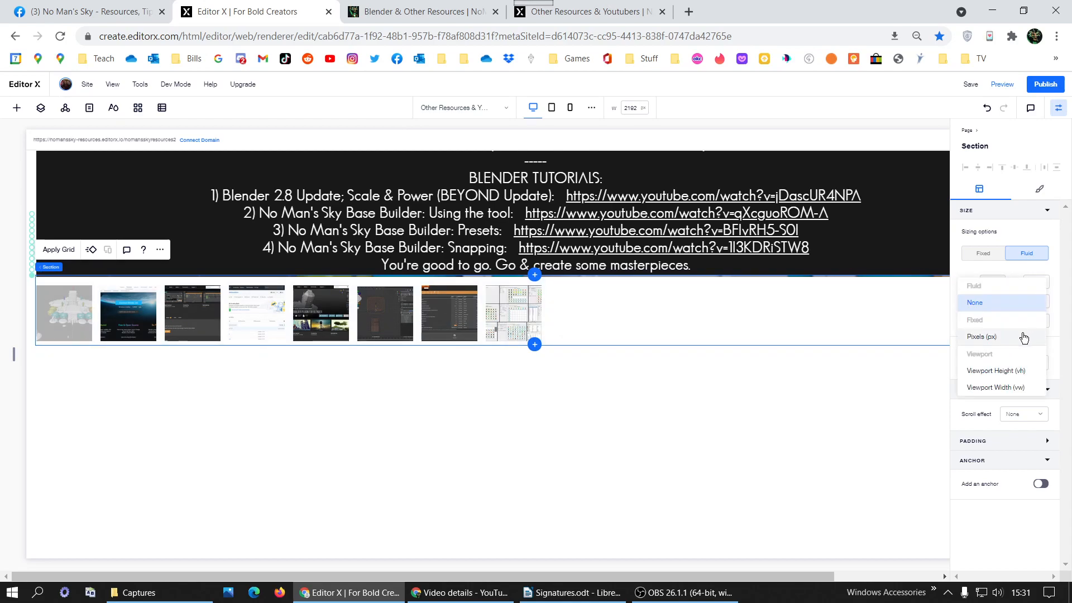
left_click(1023, 335)
left_click(1033, 303)
type("1")
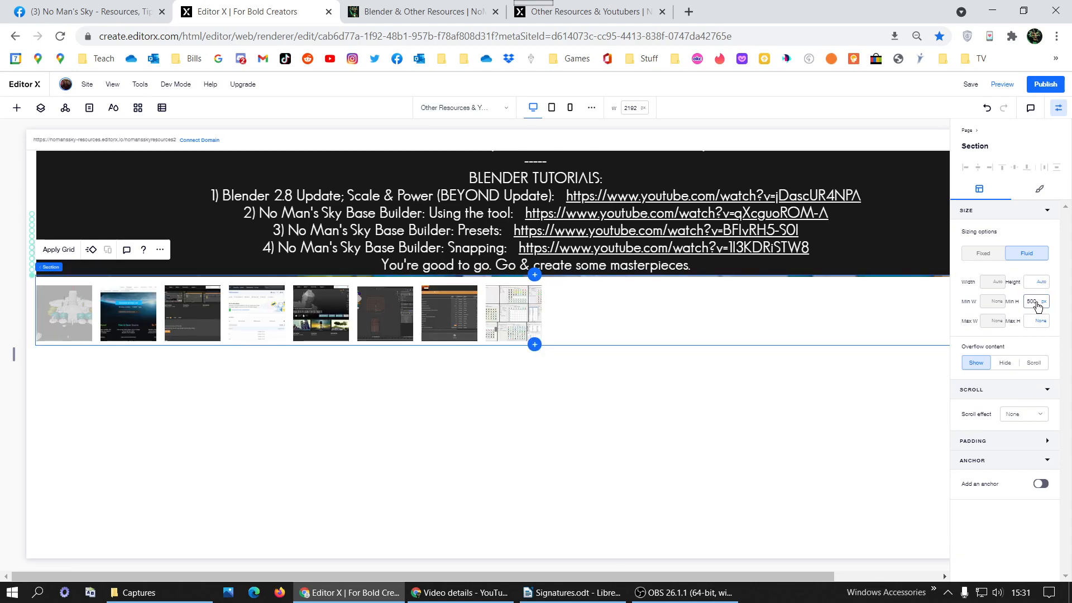
left_click(984, 326)
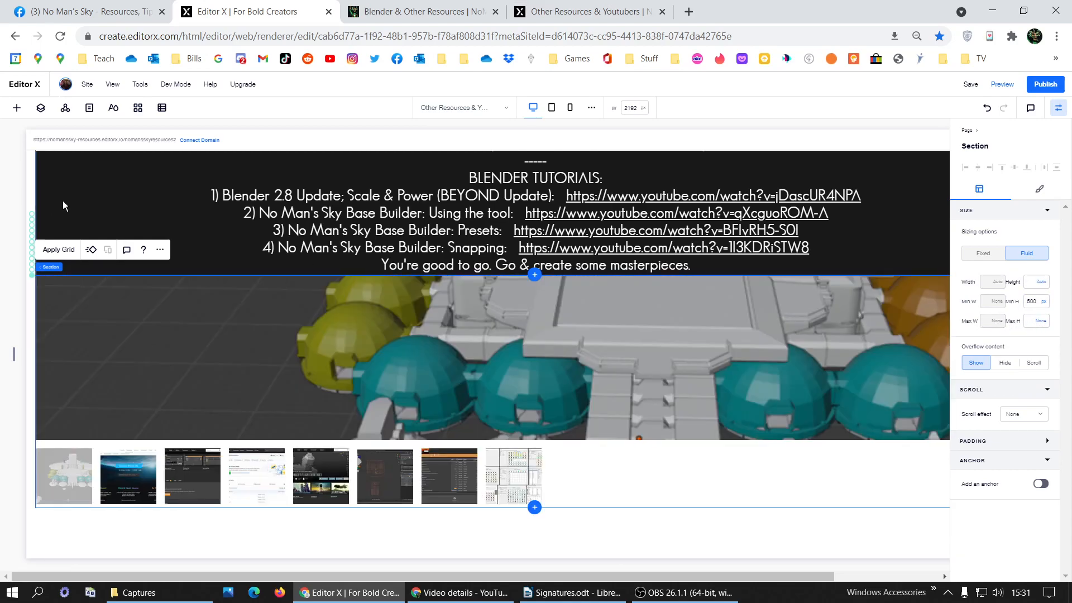
Check the sizing of the Blender text section and compare the area below it in the editor with the published page.
left_click(64, 205)
scroll(67, 201, "up", 3)
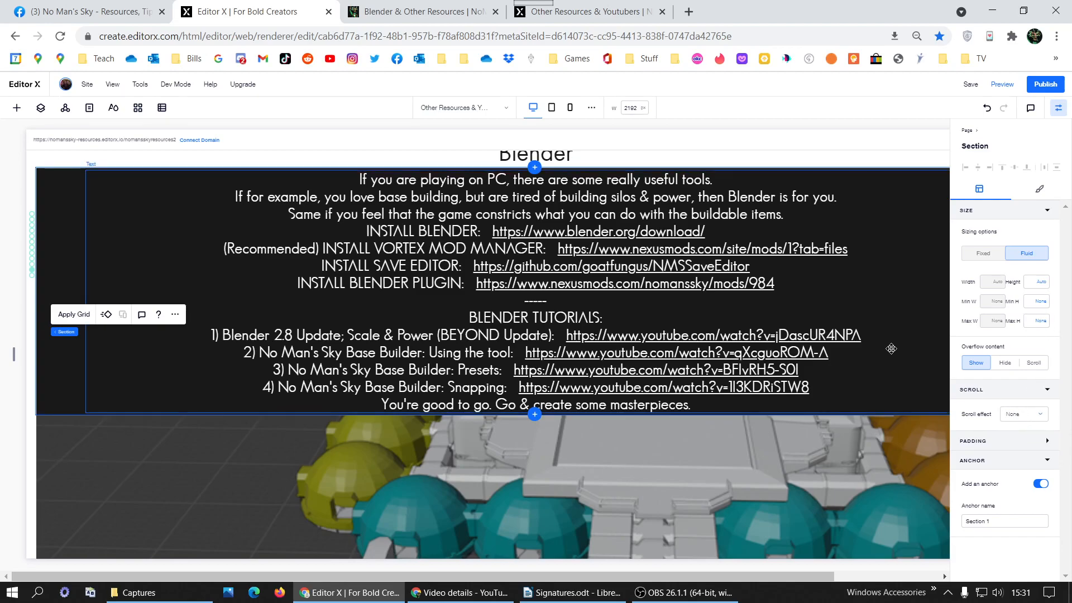
left_click(595, 6)
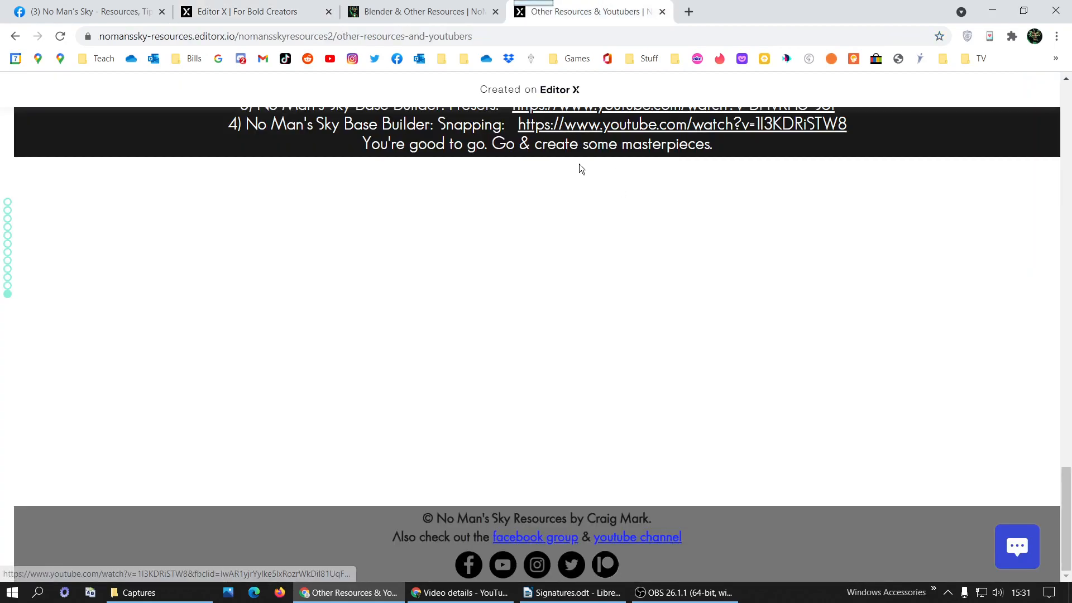
left_click(274, 7)
scroll(318, 371, "down", 5)
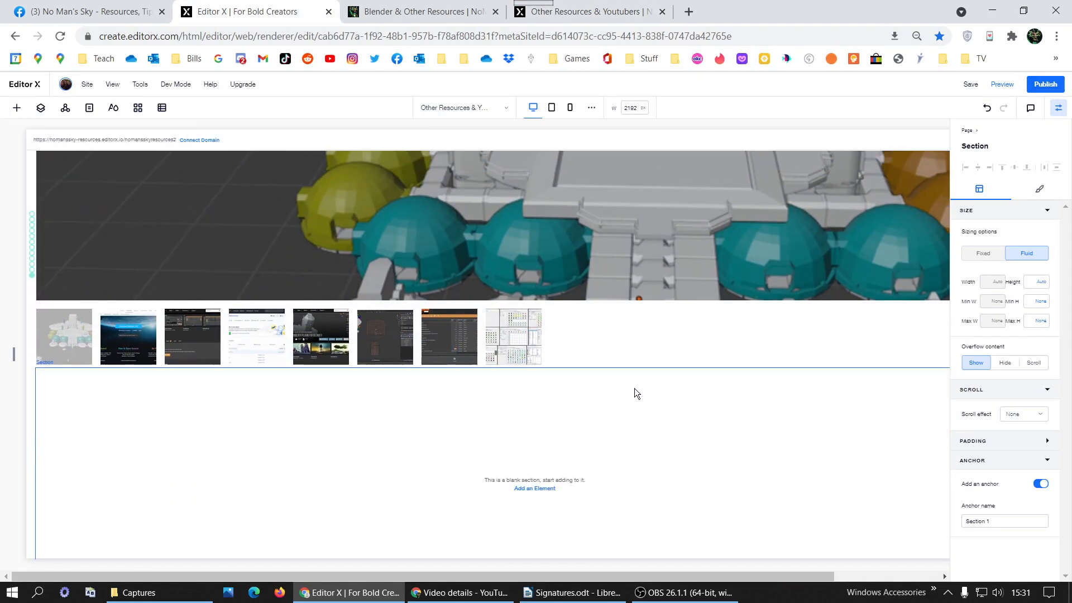
Set all four margins of the Pro Gallery below the tutorial links to 5 px.
left_click(620, 362)
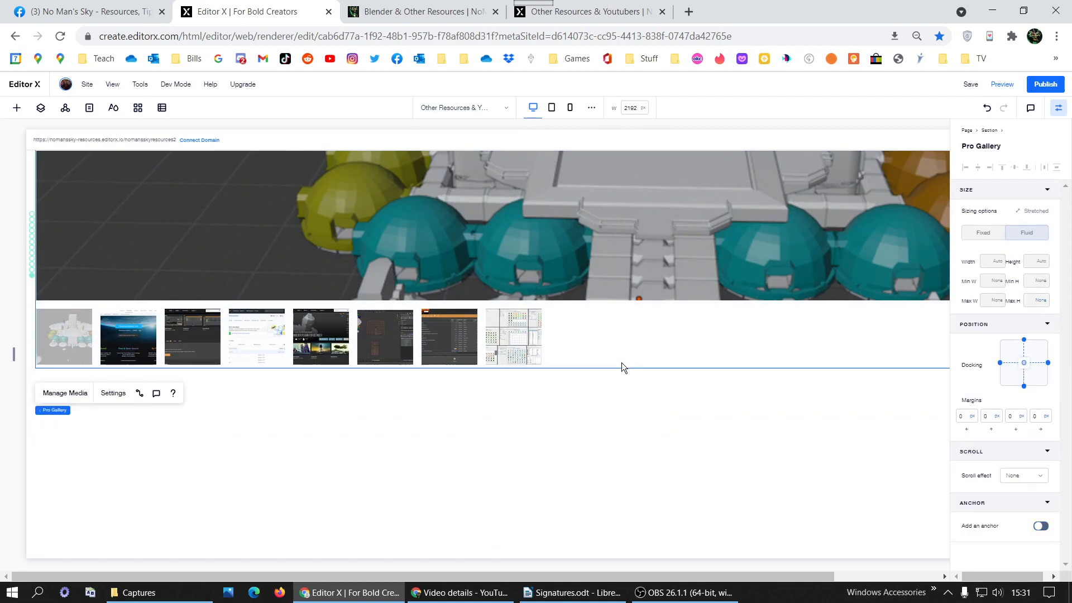
scroll(670, 366, "up", 3)
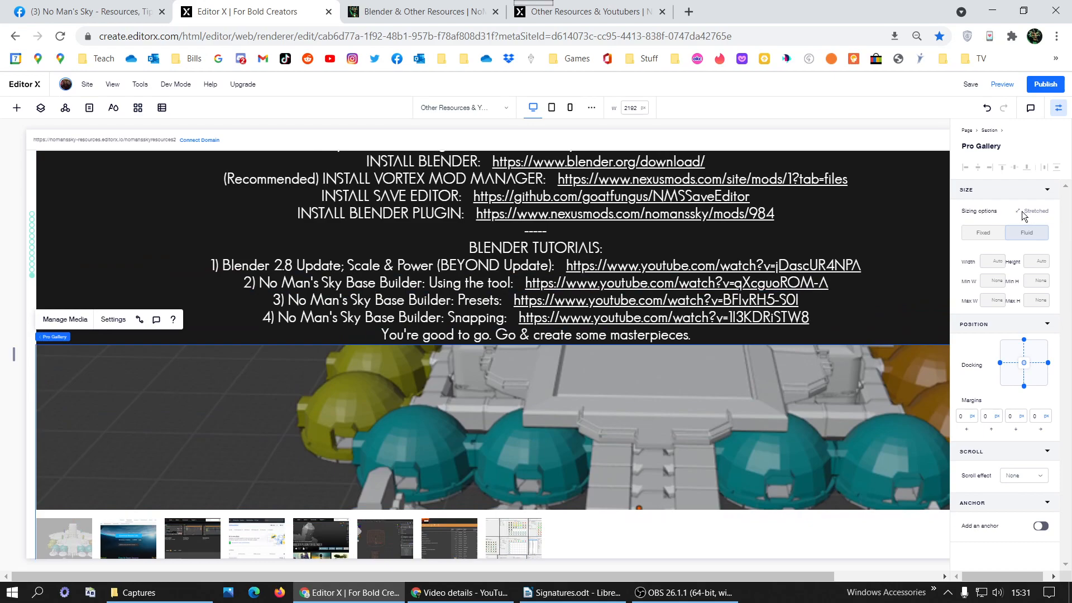
left_click(970, 416)
type("5")
left_click(985, 418)
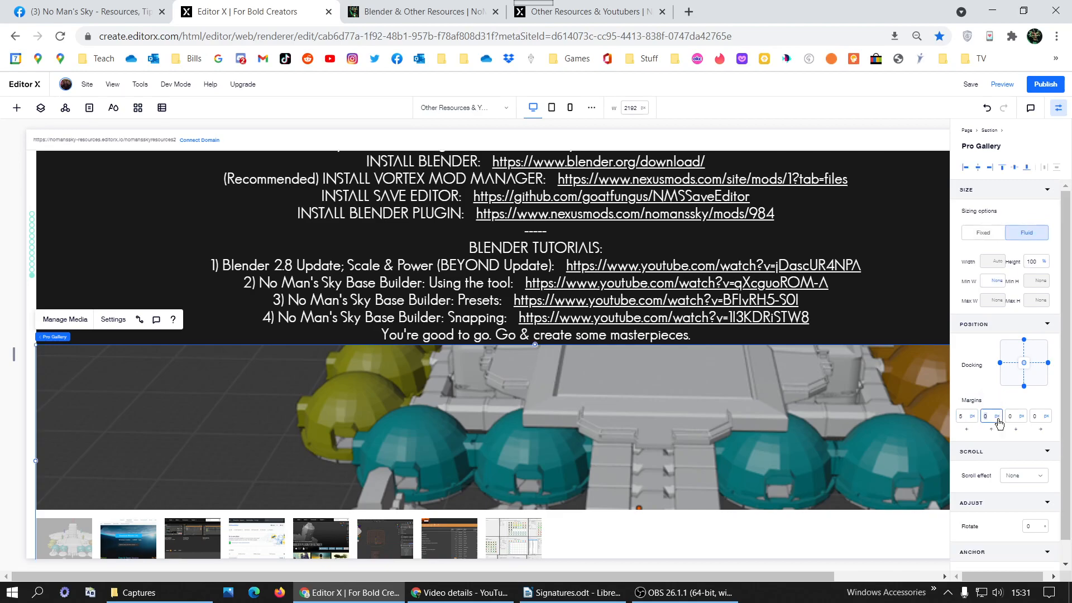
type("5")
left_click(1015, 416)
type("5")
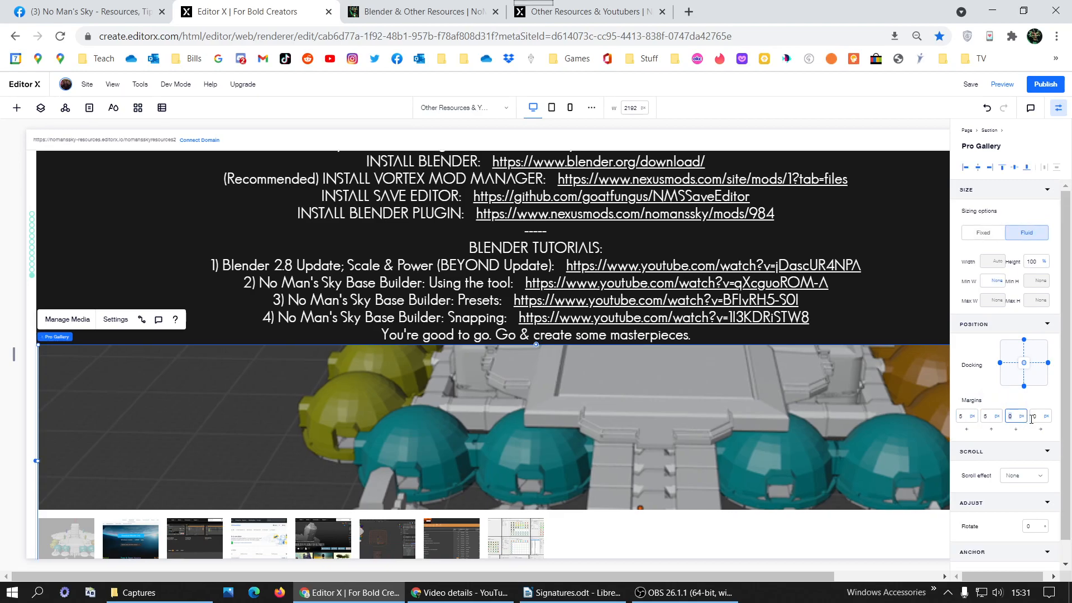
left_click(1043, 419)
type("5")
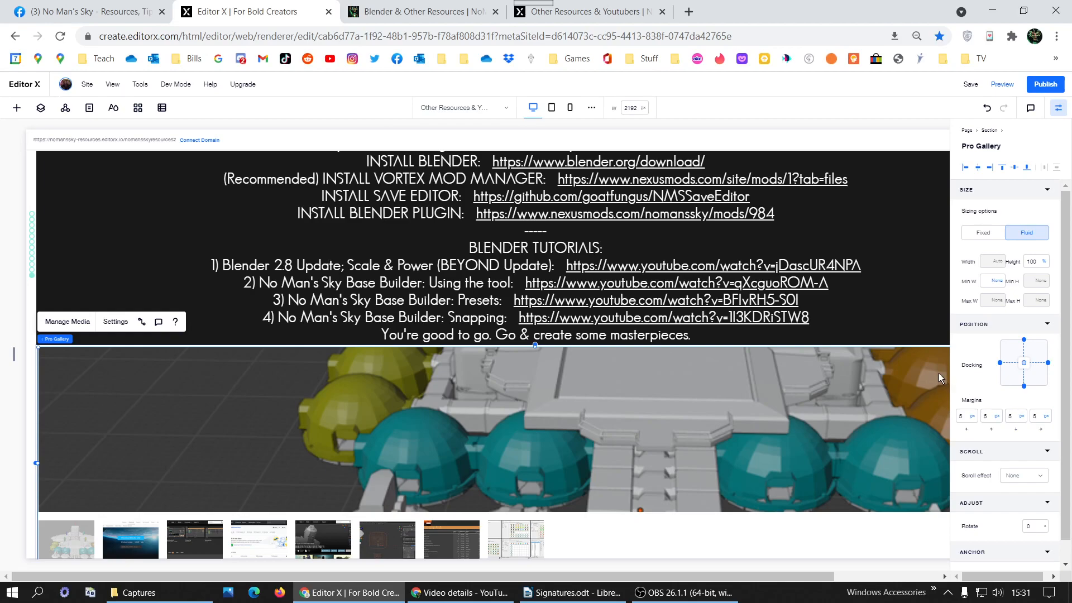
Fill the background of the section containing the gallery with dark grey #181818 and publish the site.
left_click(990, 133)
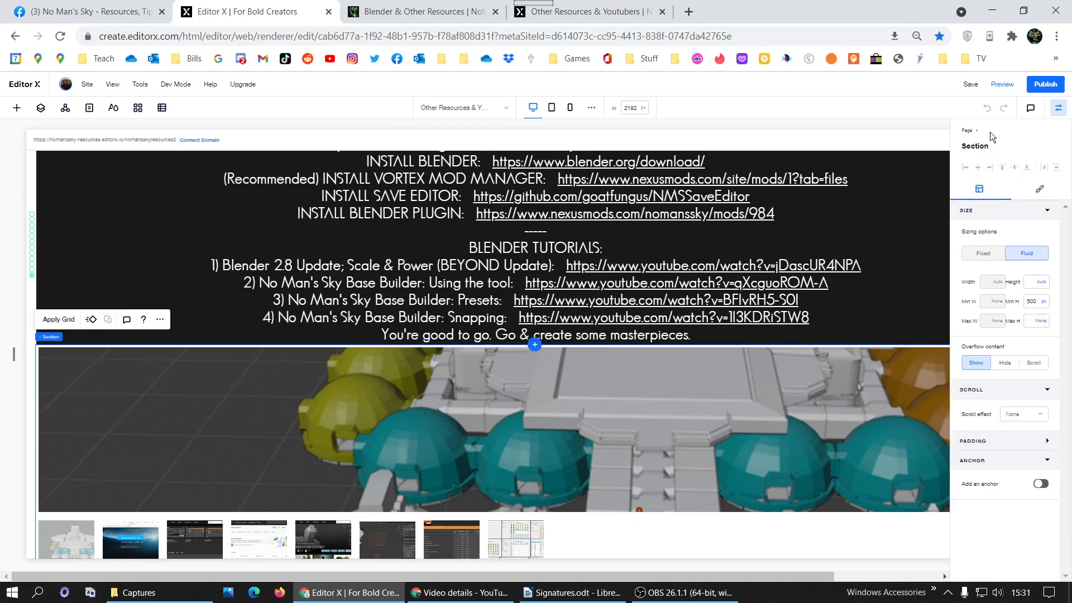
left_click(1038, 187)
left_click(988, 251)
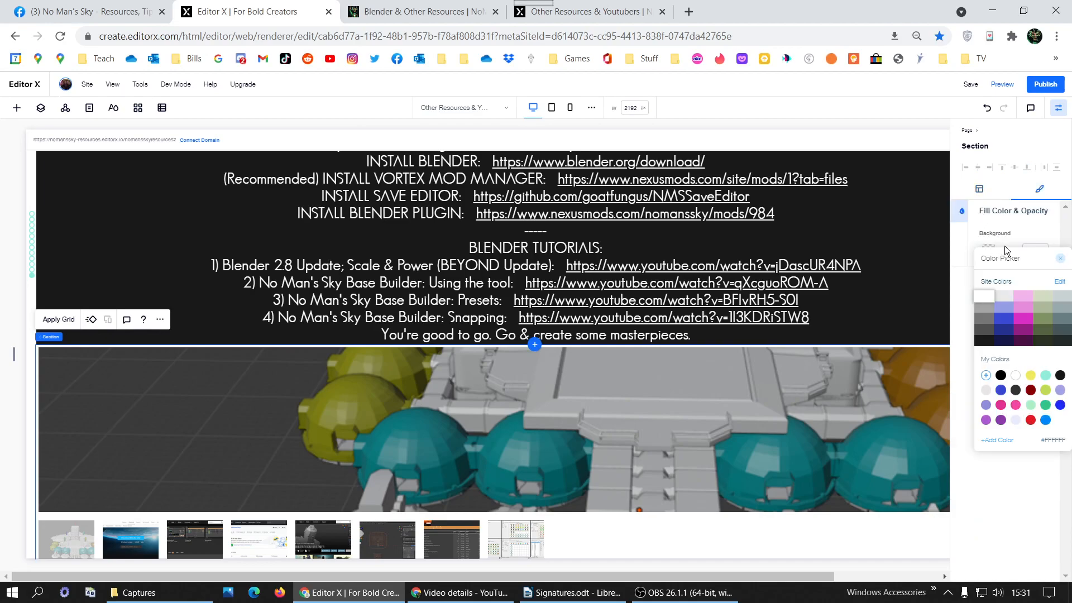
left_click(989, 311)
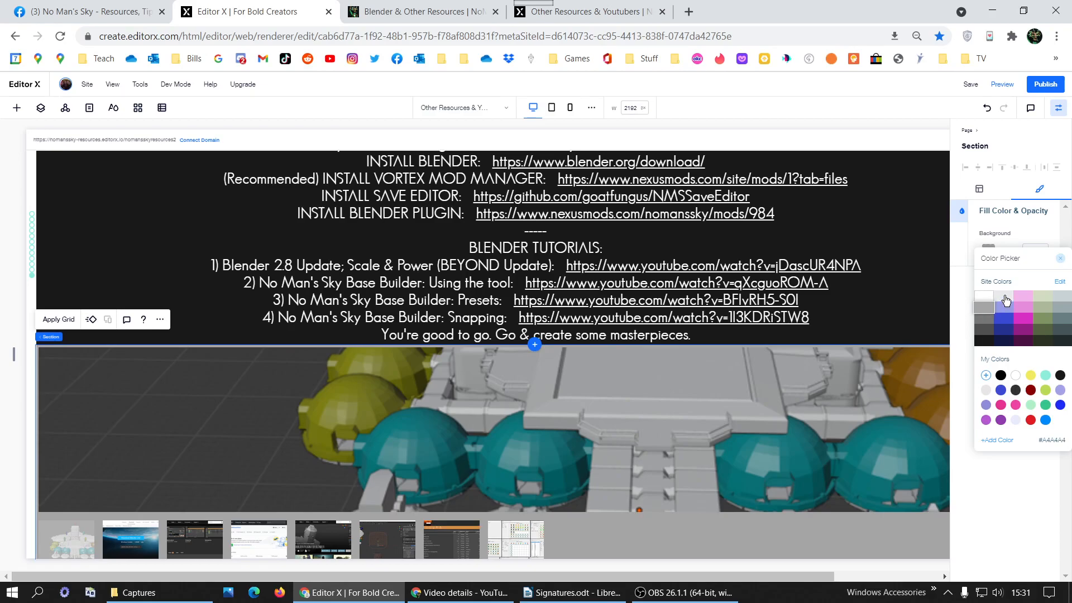
left_click(1005, 300)
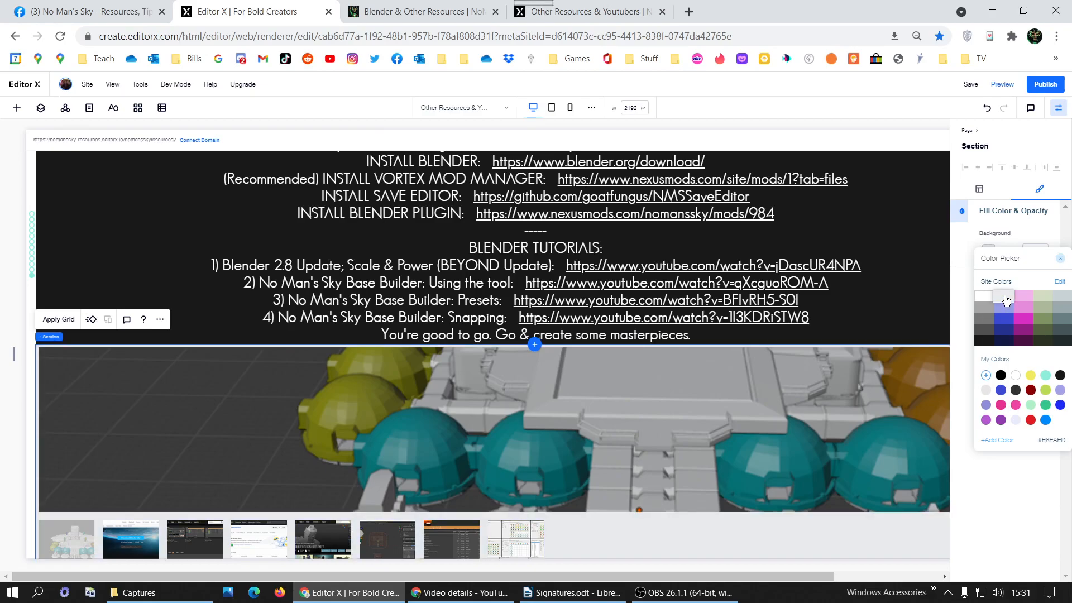
left_click(985, 341)
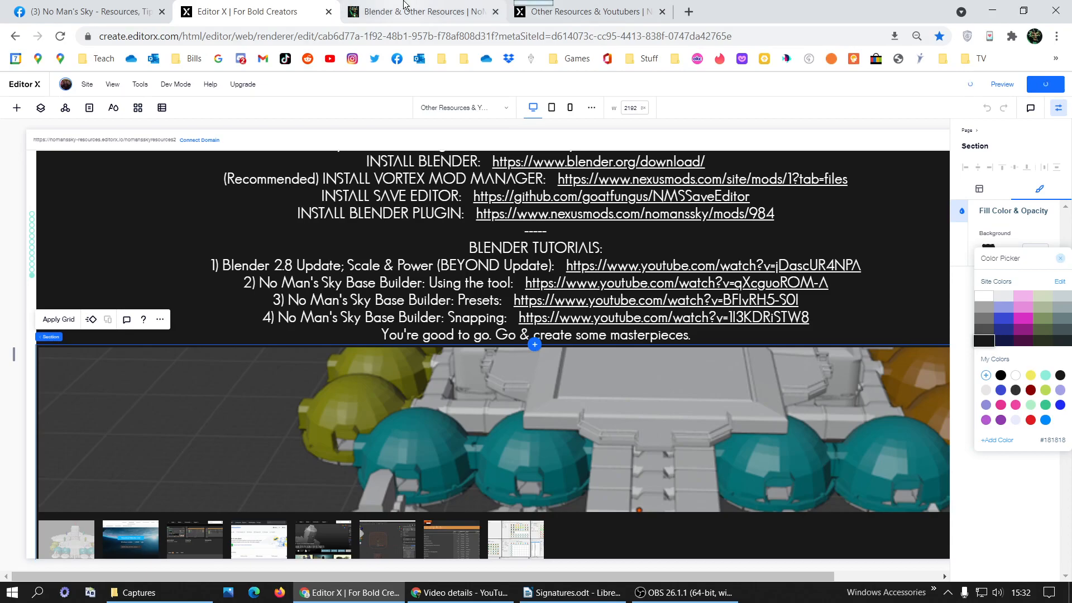
Reload the live Other Resources & Youtubers page and check the gallery, opening its first image in expanded view and closing it.
left_click(619, 5)
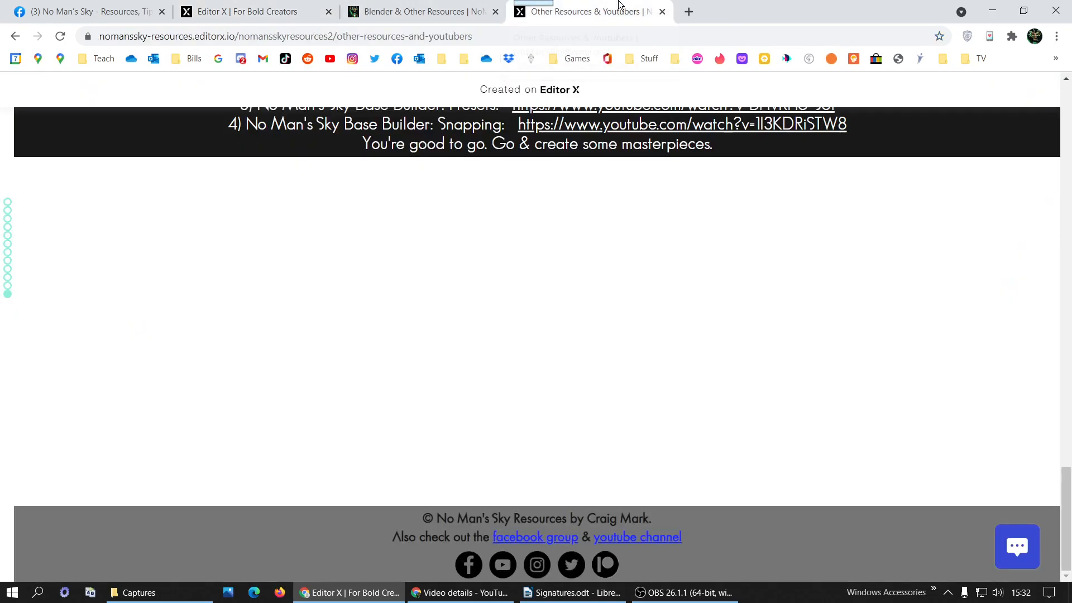
left_click(58, 36)
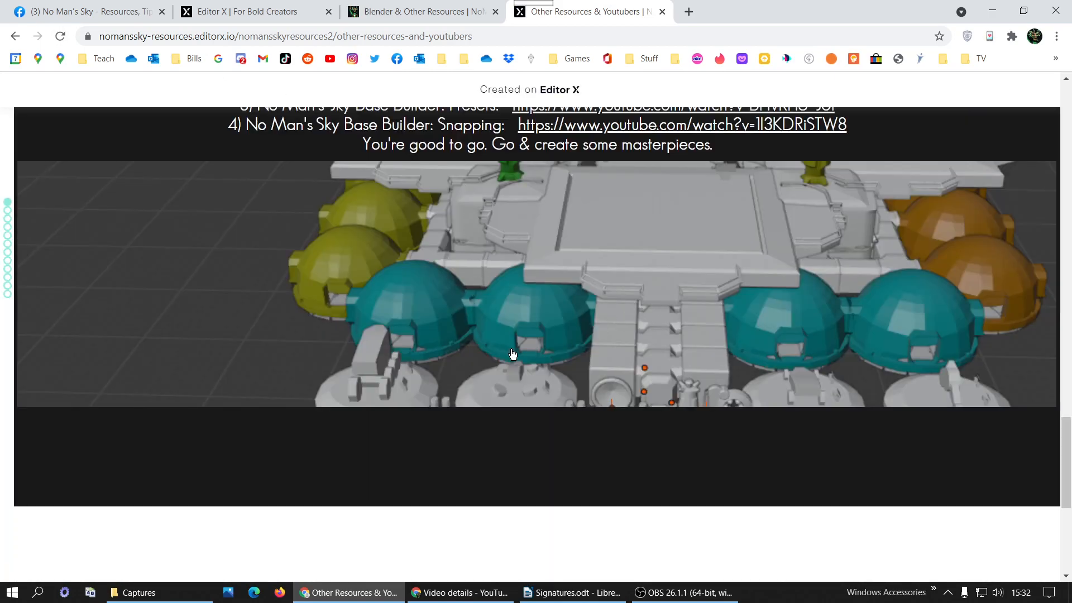
scroll(415, 282, "down", 3)
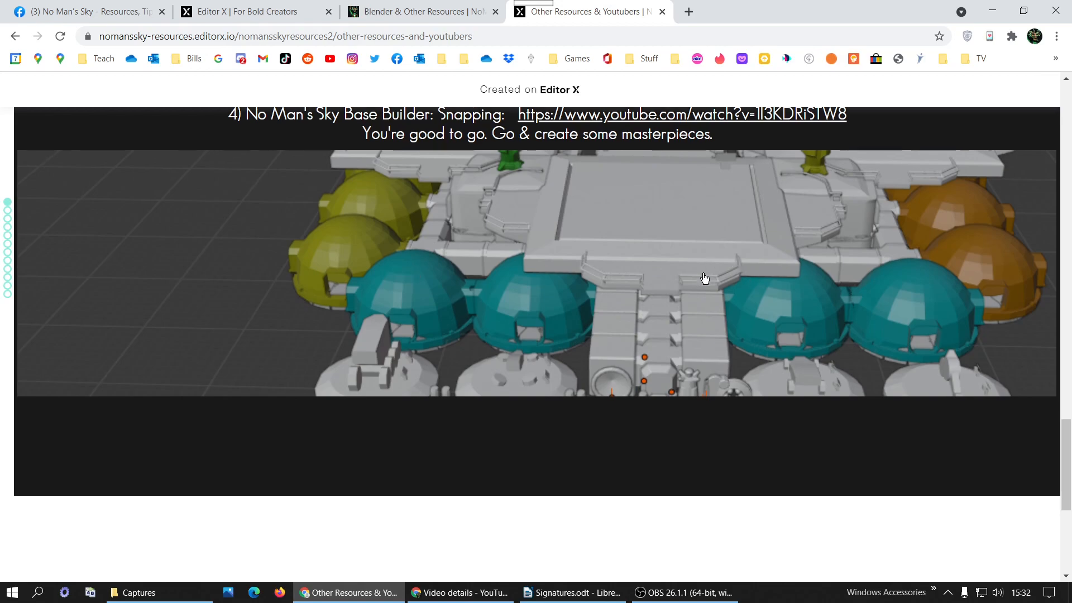
scroll(518, 335, "up", 3)
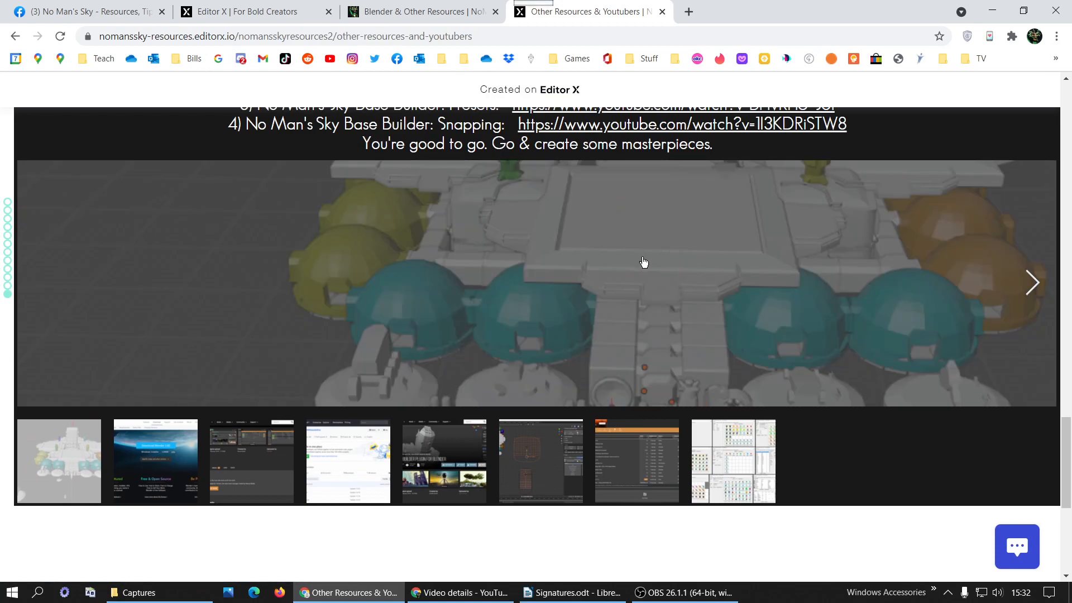
left_click(642, 258)
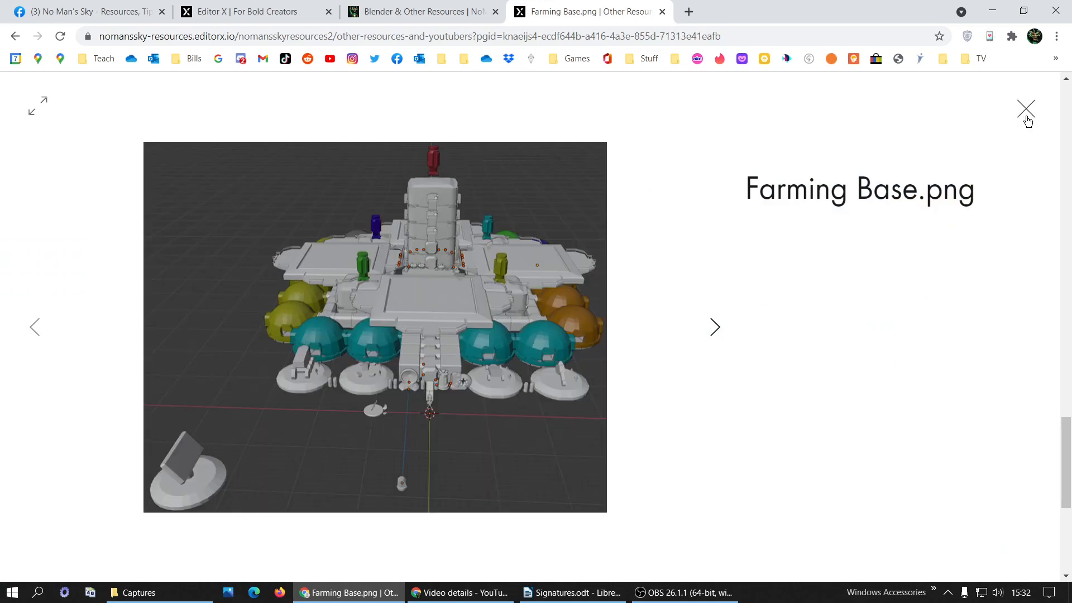
left_click(1025, 112)
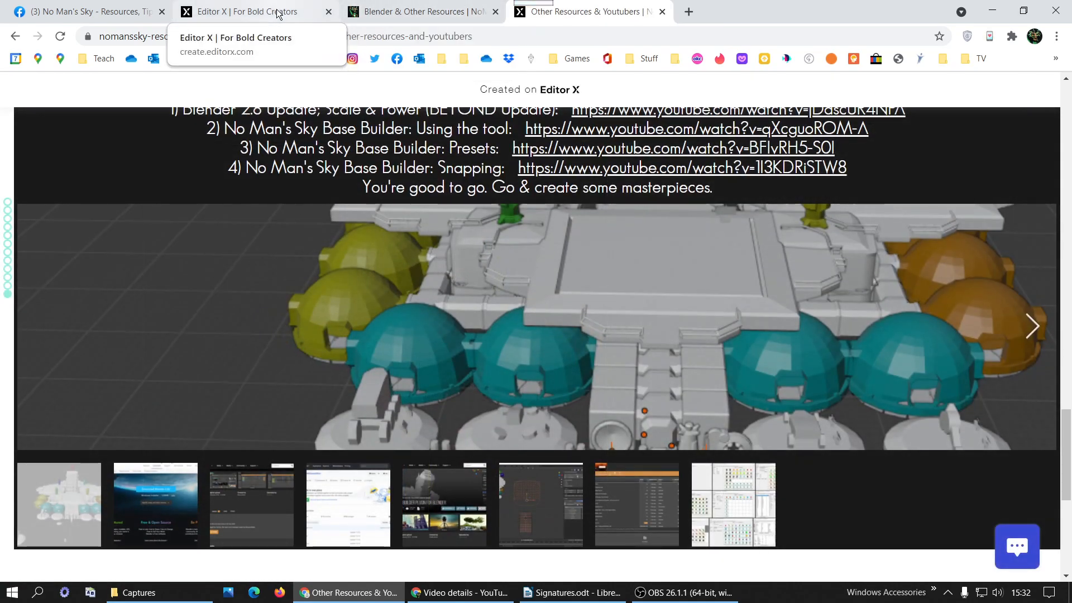
Return to the editor and set the Pro Gallery layout's thumbnail resize option to Fit.
left_click(246, 11)
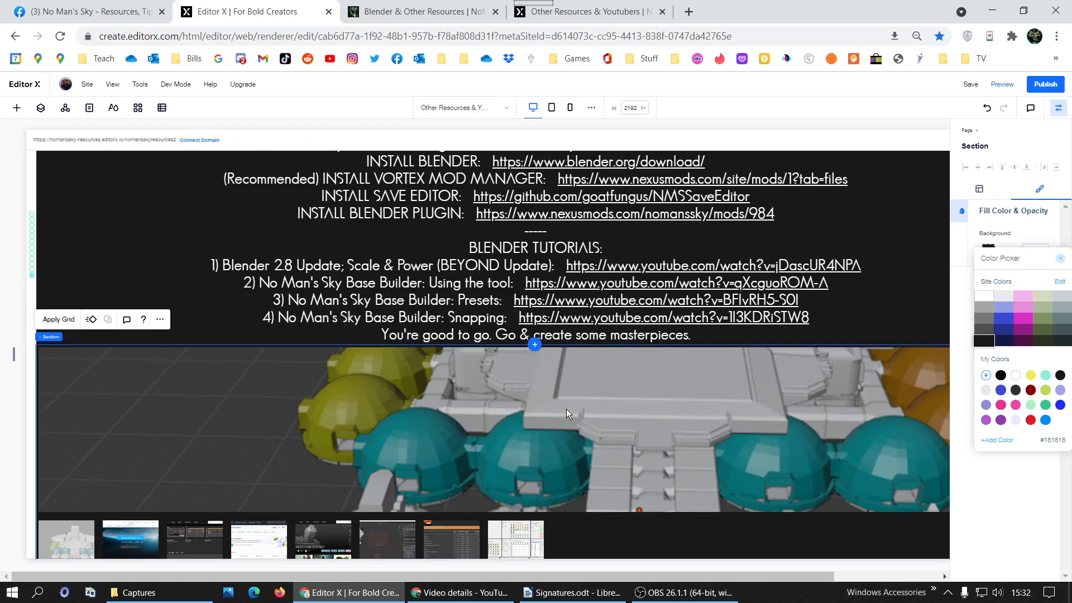
left_click(599, 459)
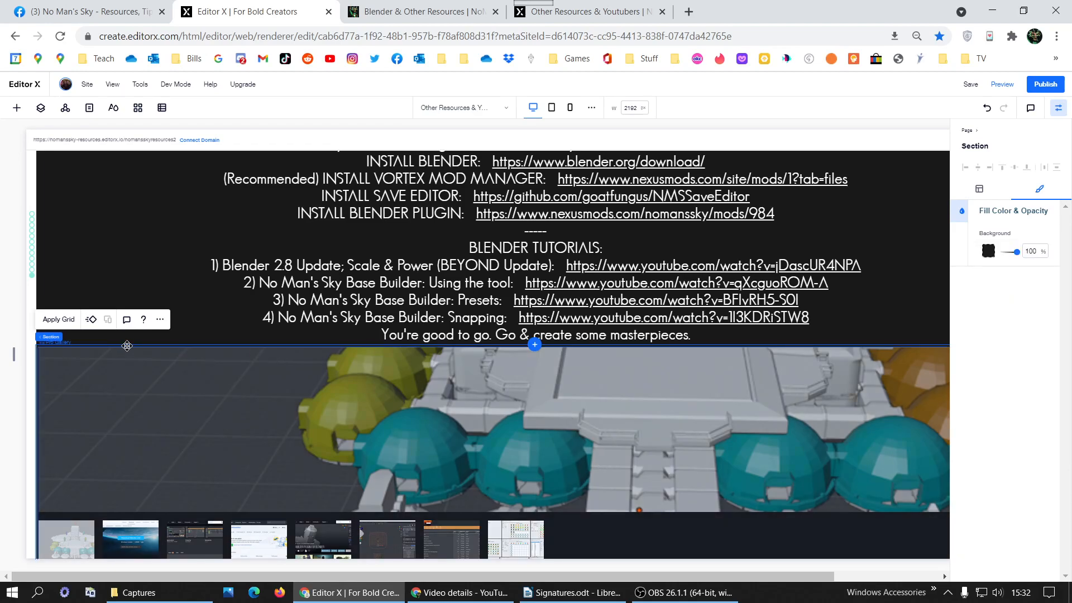
left_click(167, 401)
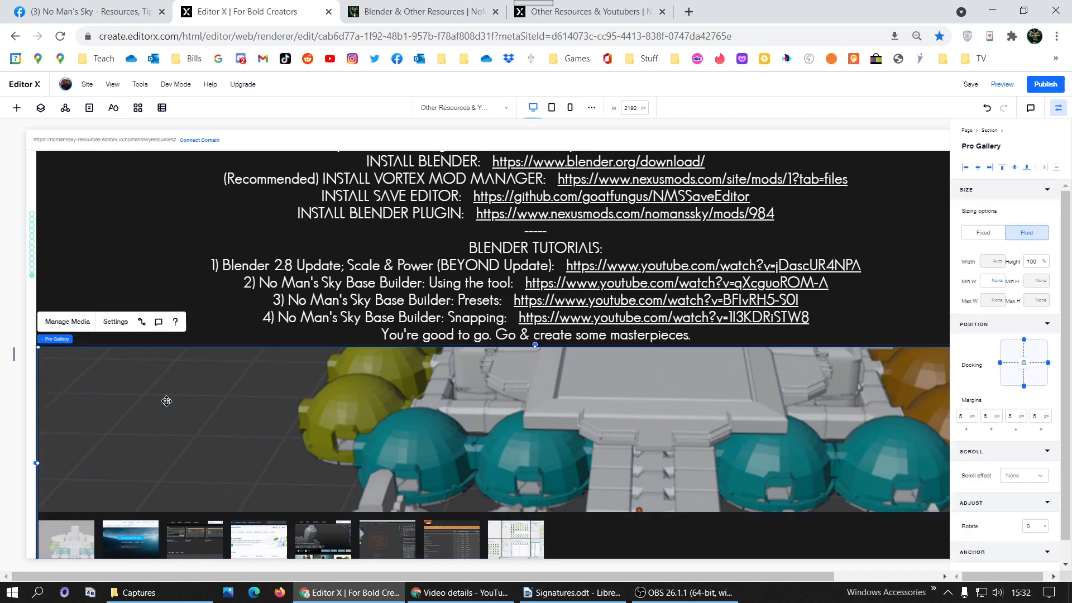
left_click(115, 319)
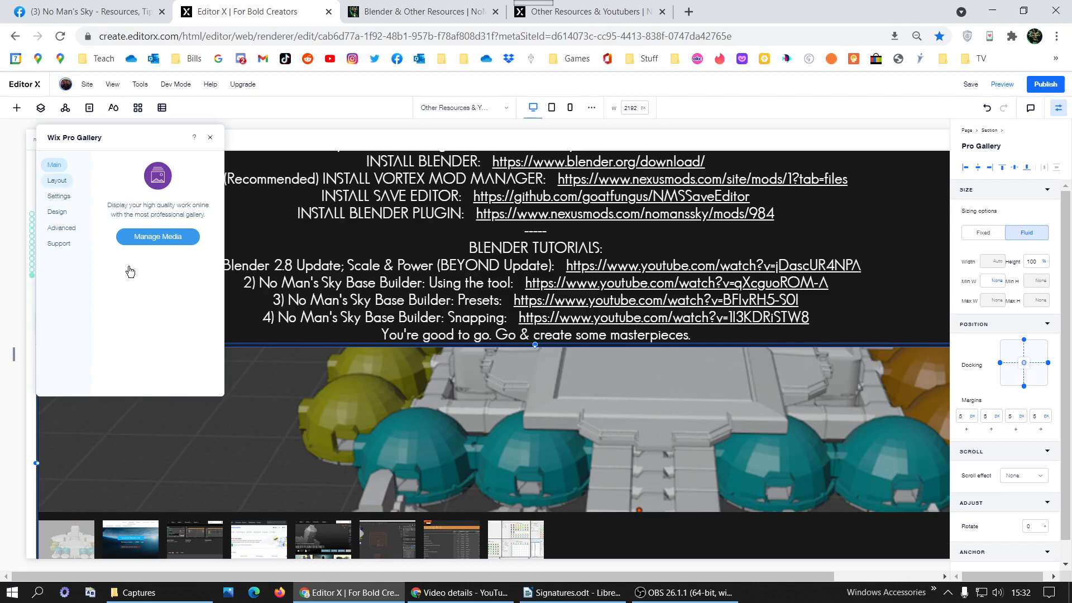
left_click(57, 180)
left_click(176, 378)
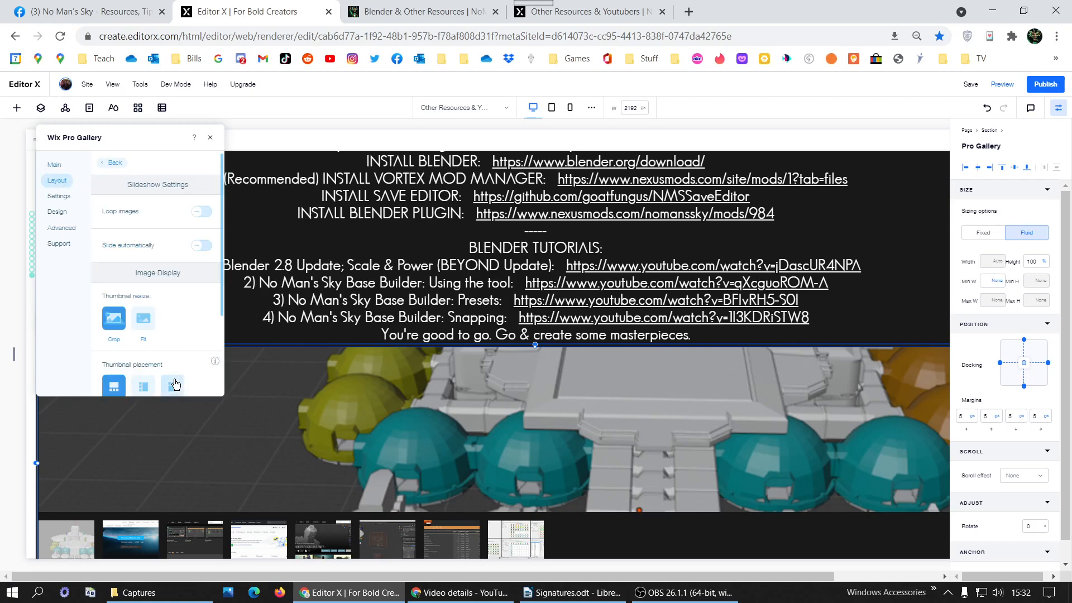
left_click(143, 318)
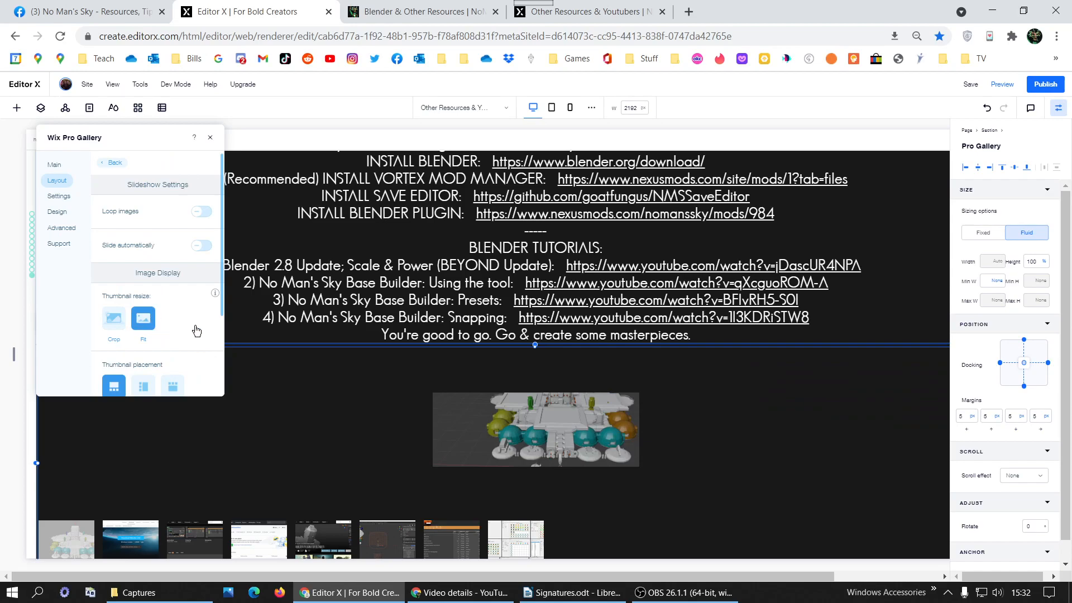
scroll(195, 333, "down", 1)
scroll(194, 329, "down", 3)
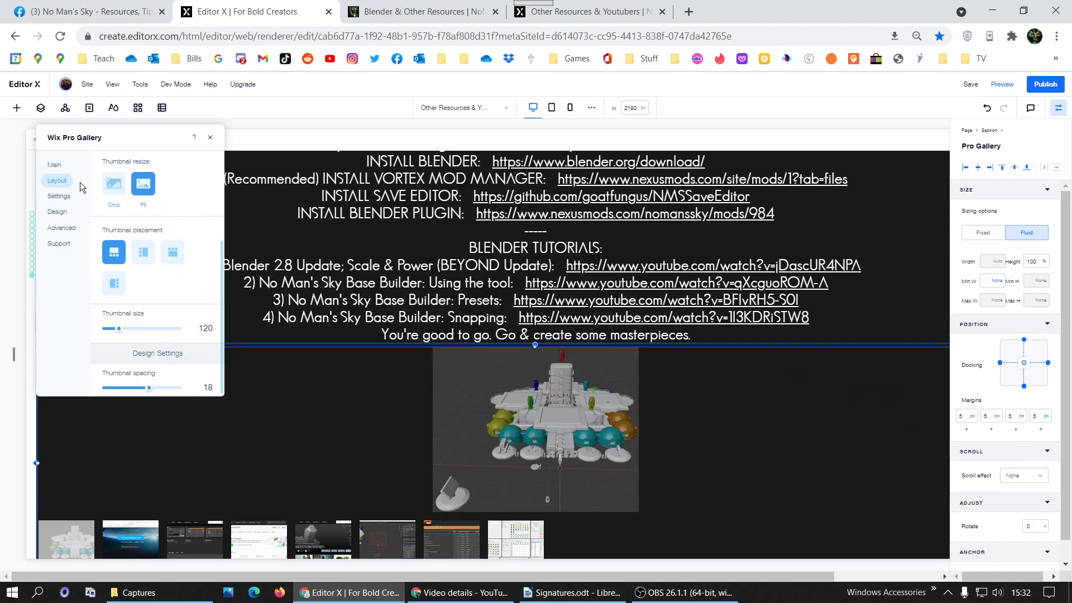
scroll(146, 226, "up", 4)
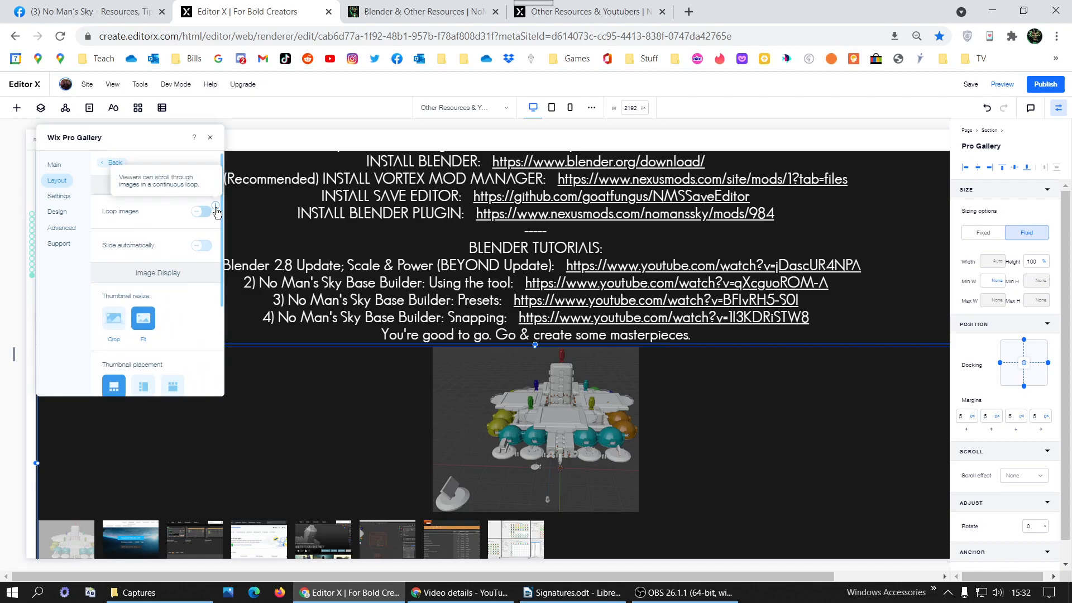
Keep gallery items opening in Expand Mode and customize that mode with text placed at the bottom and centre-aligned.
left_click(114, 162)
left_click(59, 196)
left_click(141, 208)
left_click(166, 255)
left_click(167, 250)
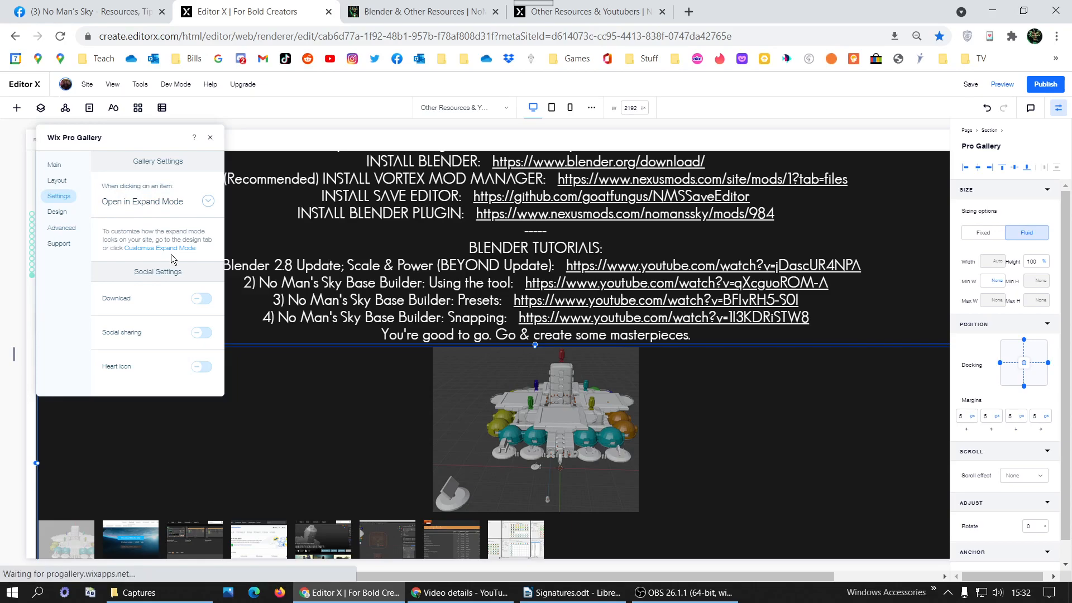
left_click(508, 282)
scroll(501, 435, "down", 4)
left_click(494, 473)
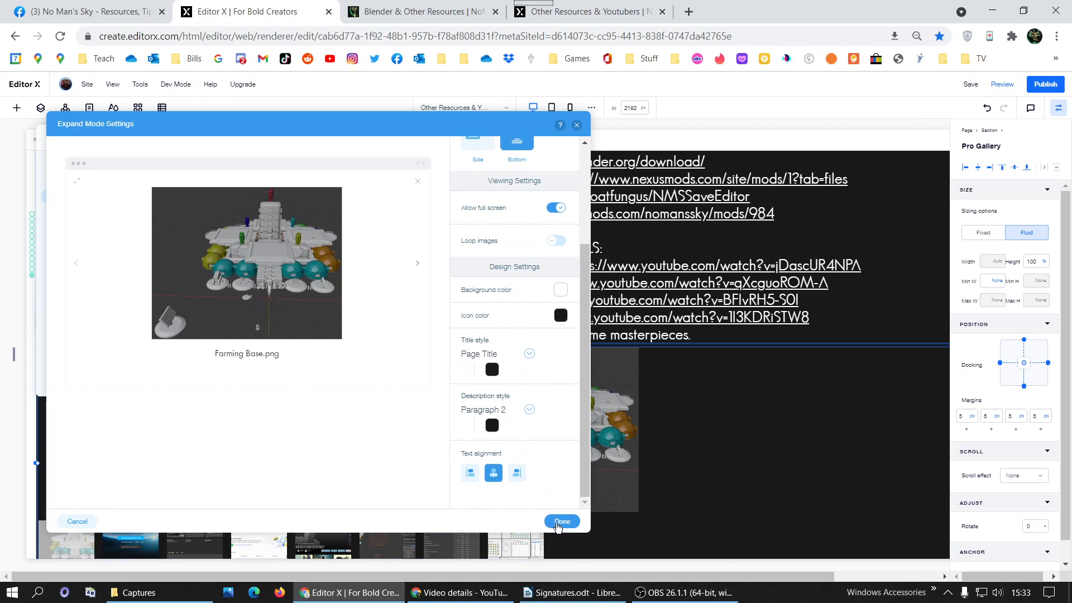
left_click(563, 521)
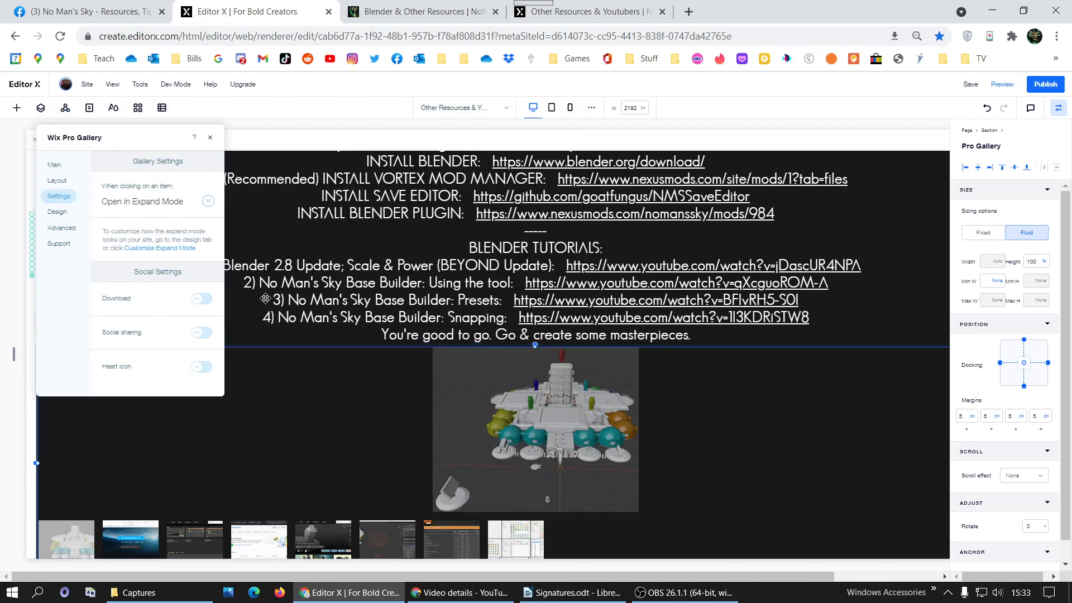
Look through the gallery's Overlay & Icons and Texts design settings.
left_click(56, 211)
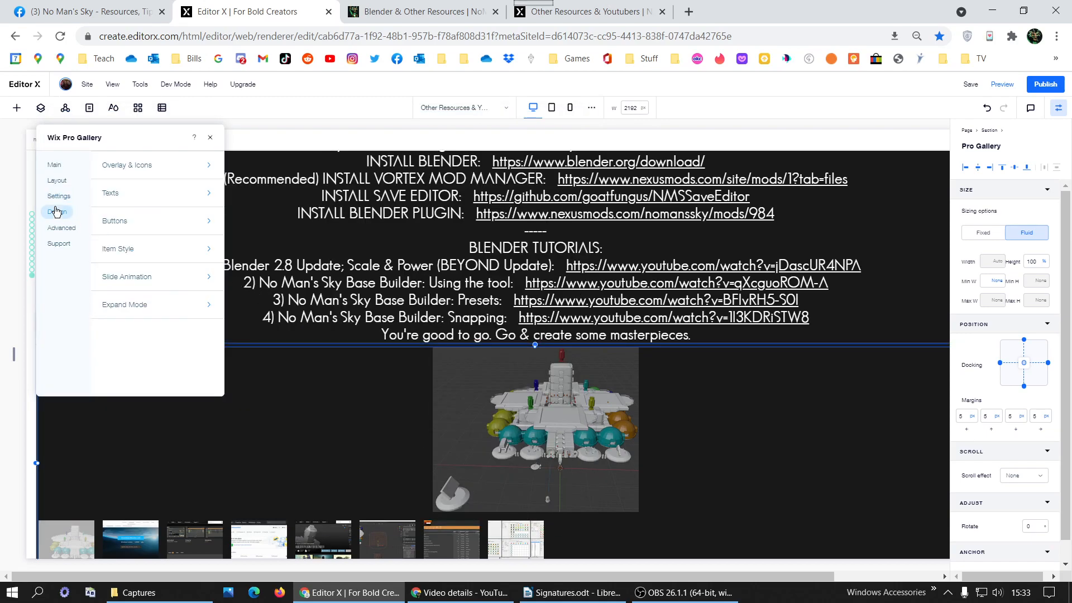
left_click(192, 167)
scroll(140, 201, "down", 2)
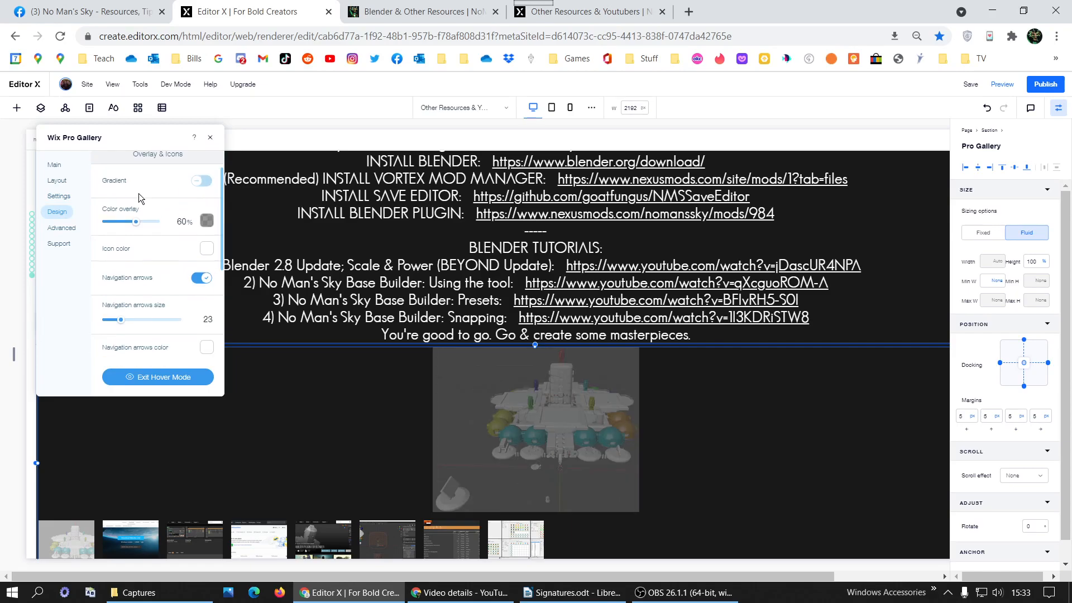
scroll(129, 234, "down", 3)
scroll(162, 263, "up", 6)
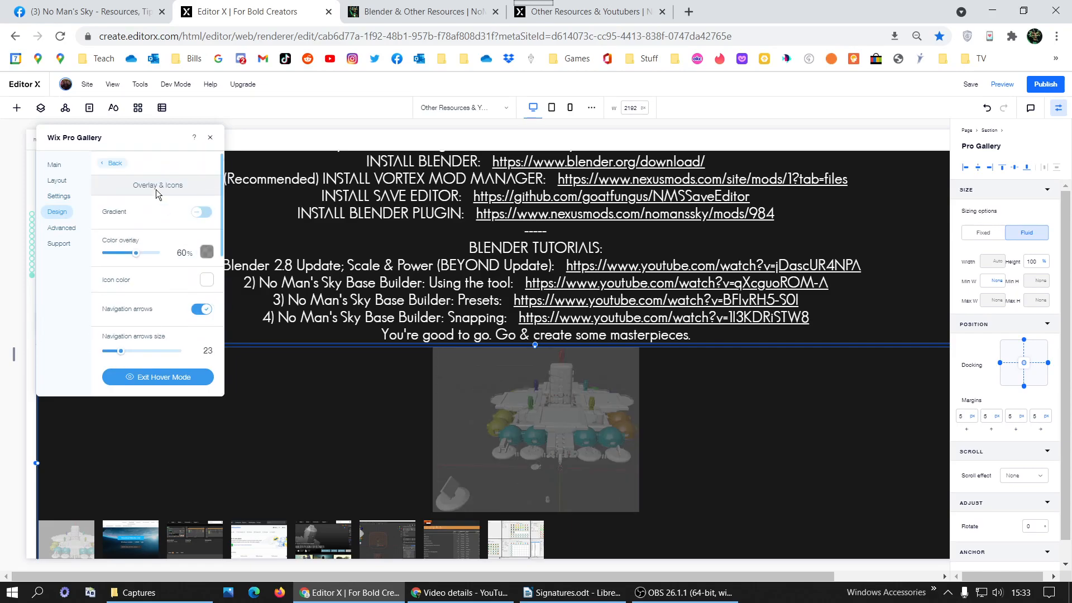
left_click(115, 163)
left_click(143, 200)
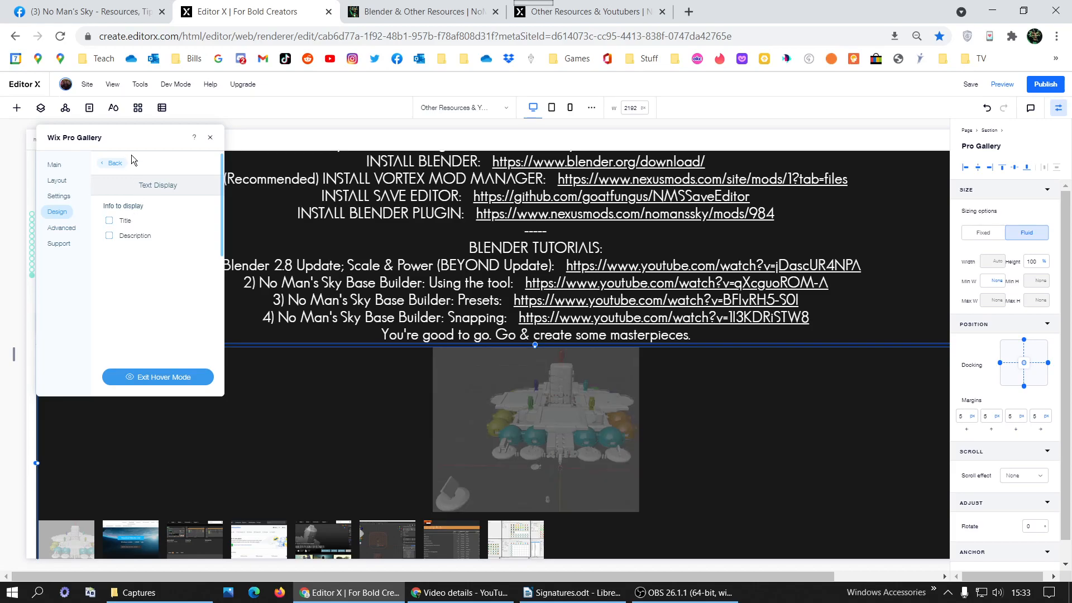
left_click(115, 163)
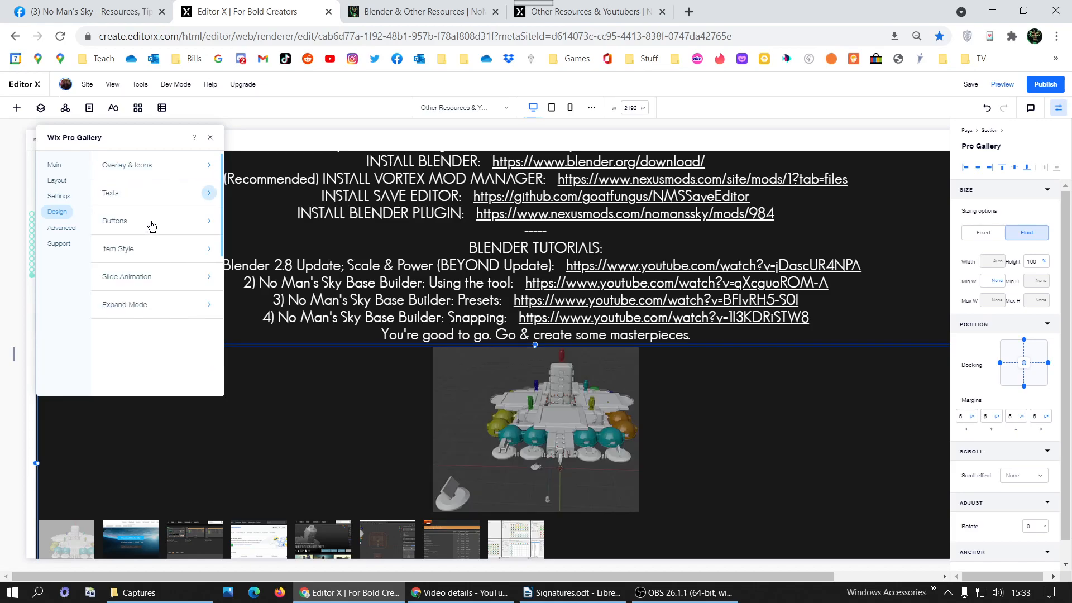
Display the item title on the gallery images and centre it horizontally.
left_click(144, 200)
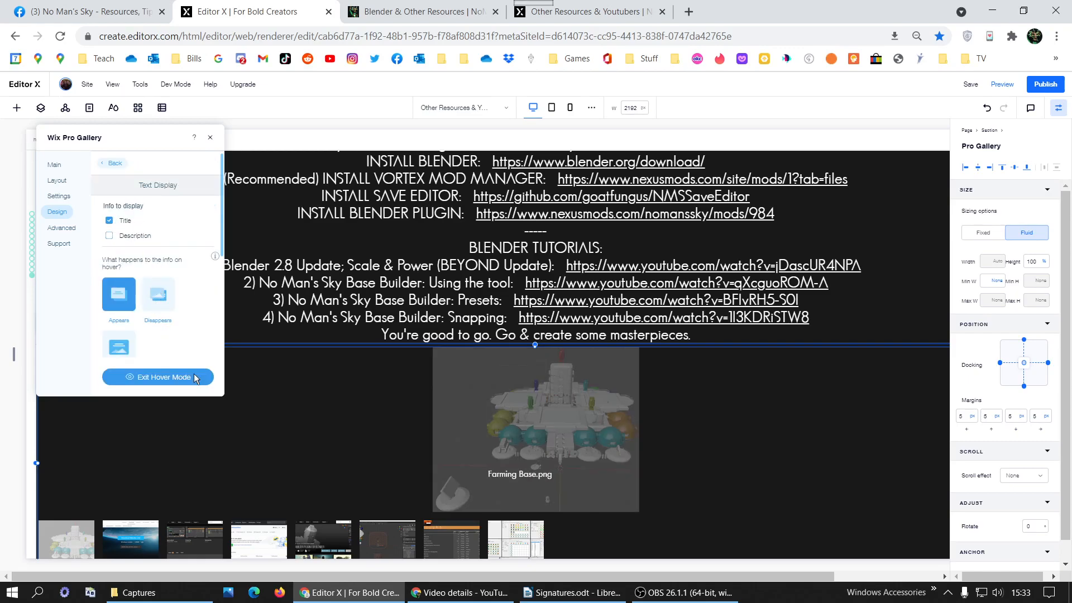
scroll(188, 363, "down", 3)
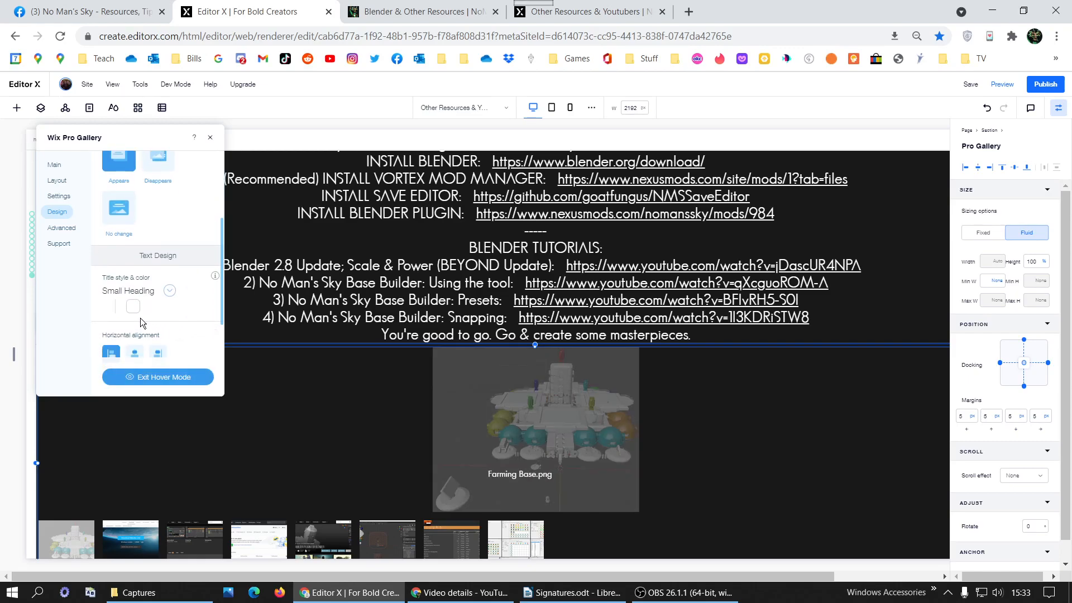
scroll(140, 317, "down", 1)
left_click(134, 284)
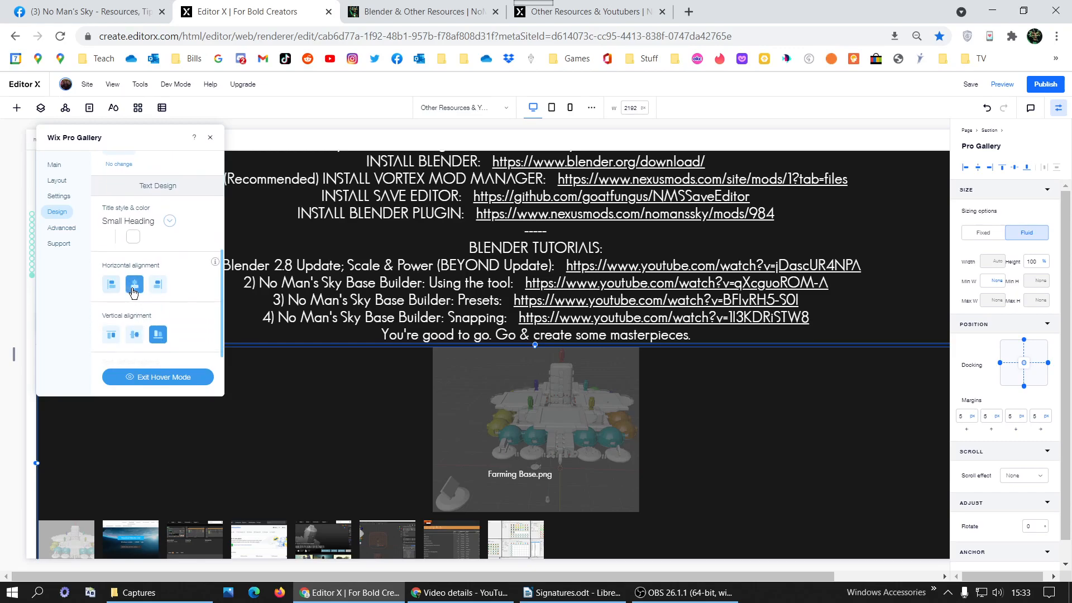
Try the middle and top vertical alignments for the gallery item title, ending on bottom alignment.
left_click(135, 335)
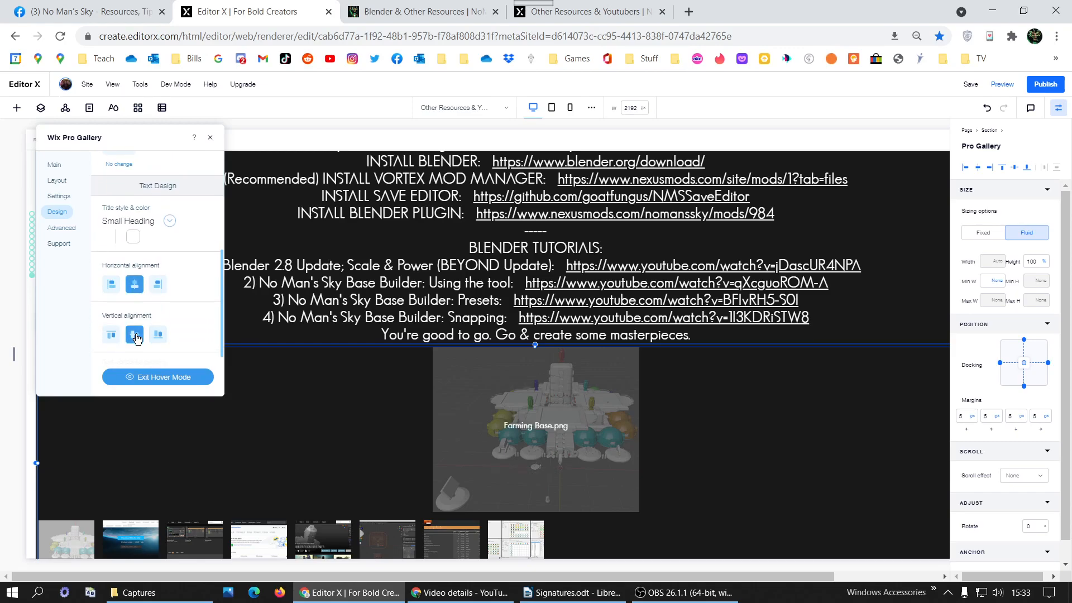
left_click(111, 339)
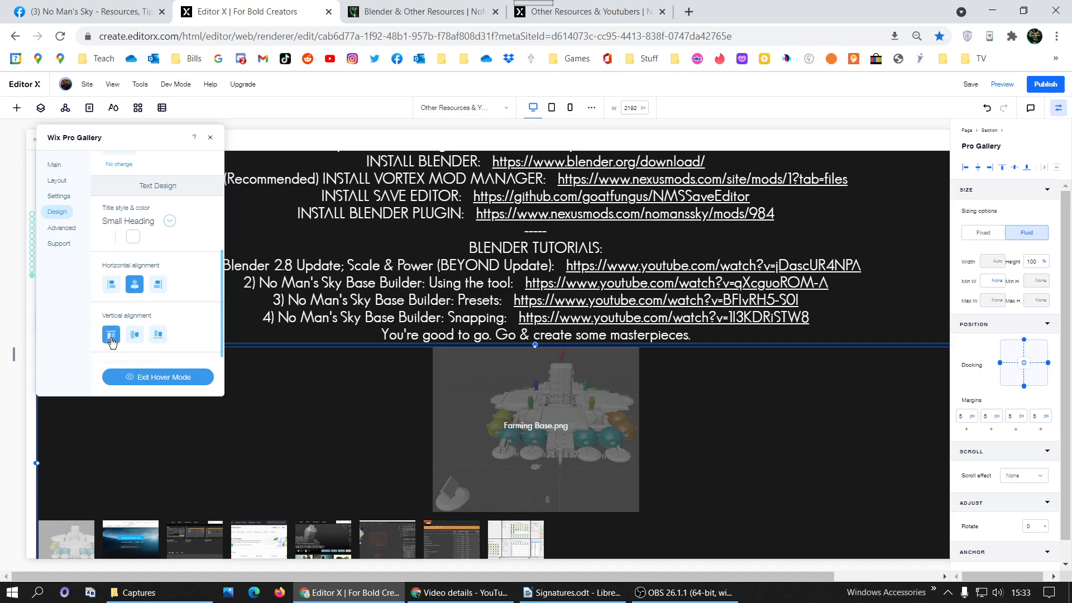
left_click(159, 335)
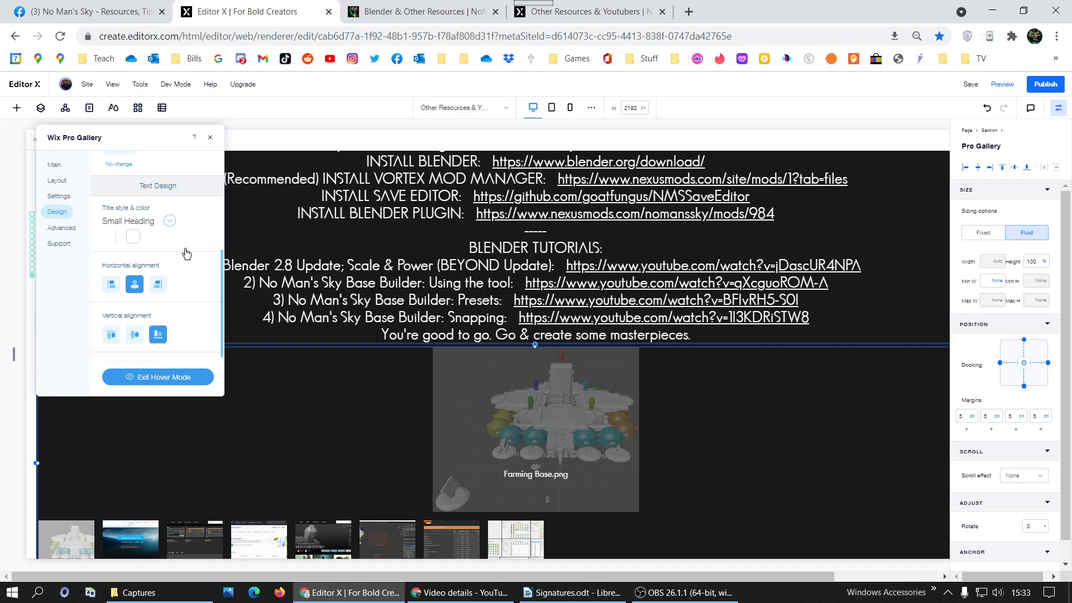
Look through the gallery's Expand Mode design options and its Advanced image, video and general settings, and close the settings.
scroll(156, 225, "up", 4)
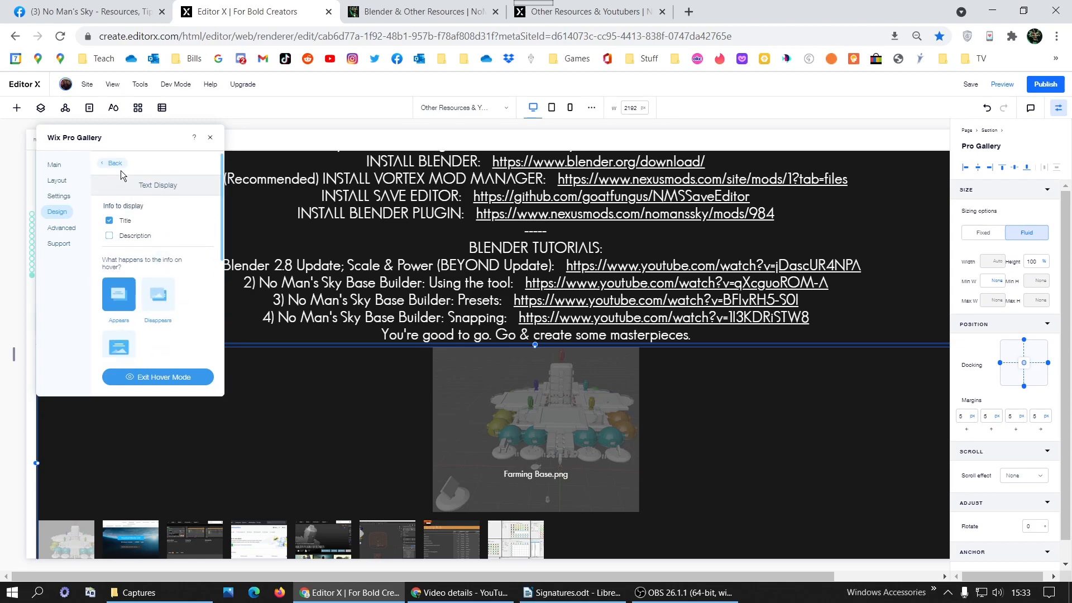
left_click(117, 164)
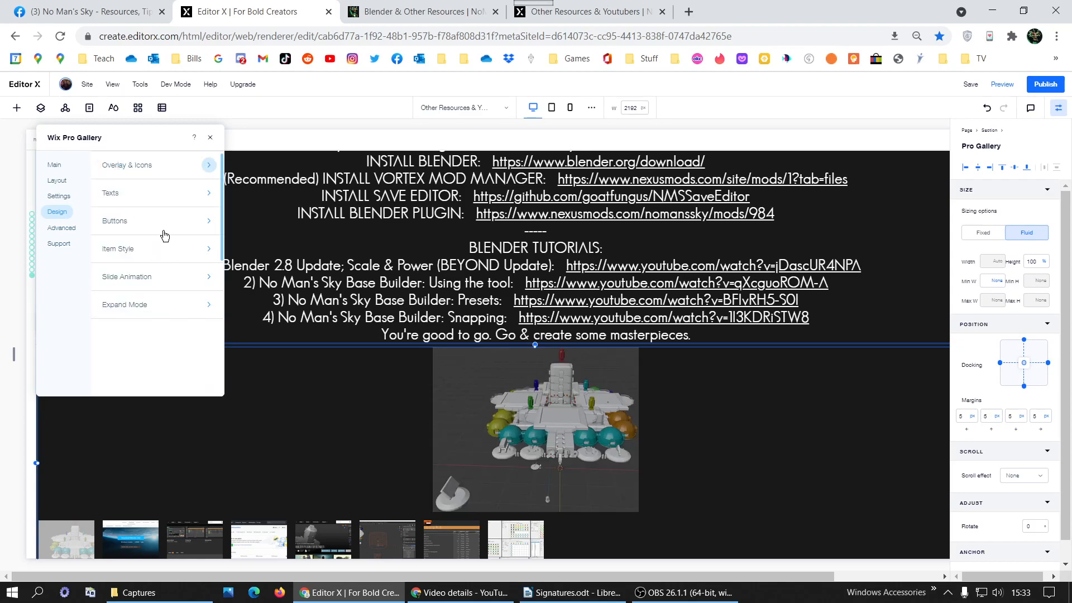
left_click(192, 316)
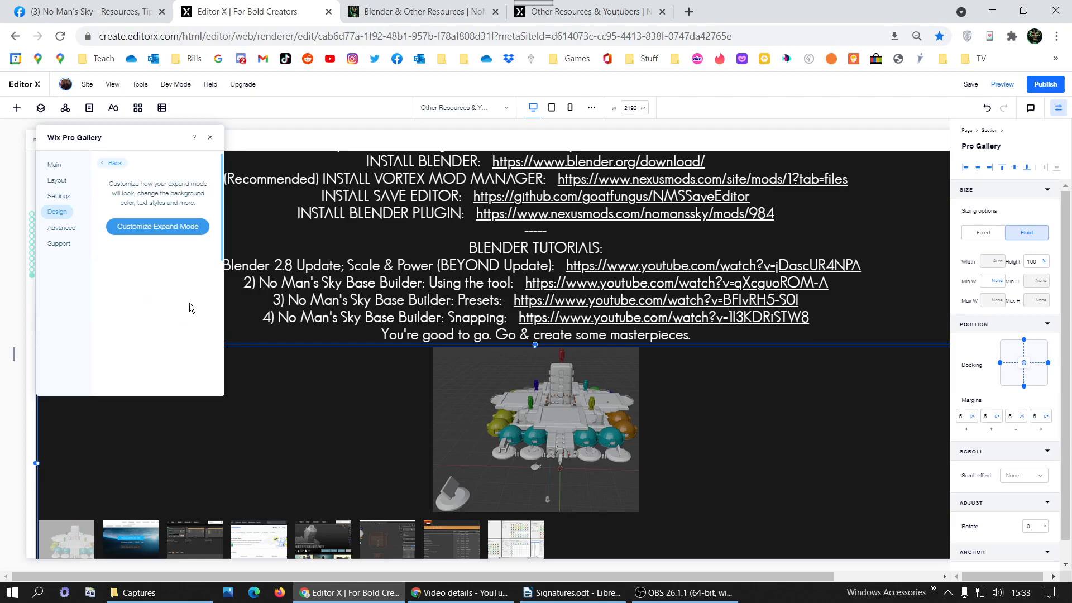
left_click(65, 227)
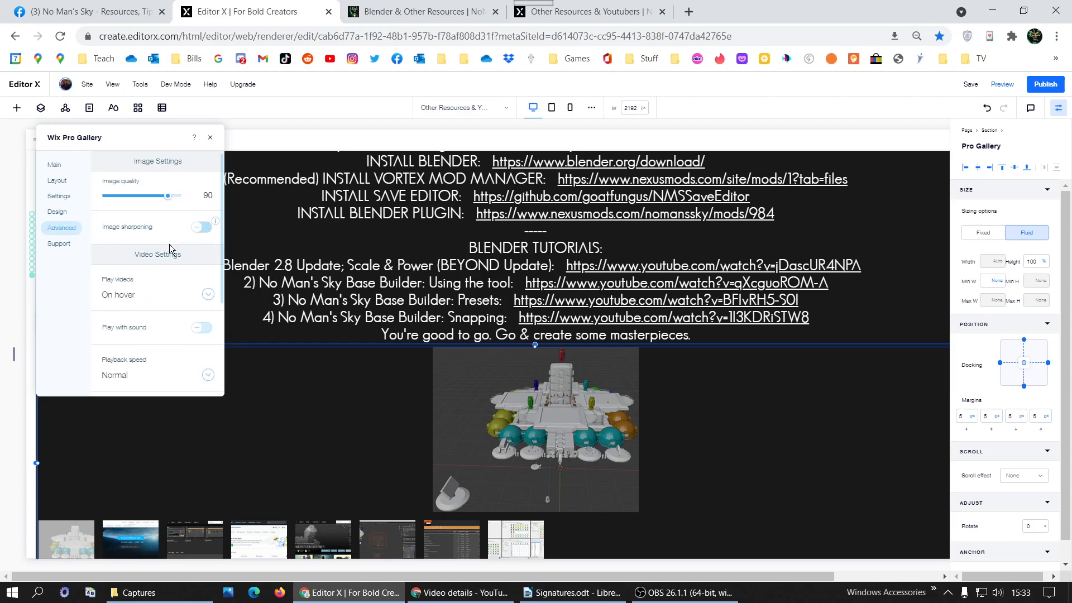
scroll(154, 293, "down", 3)
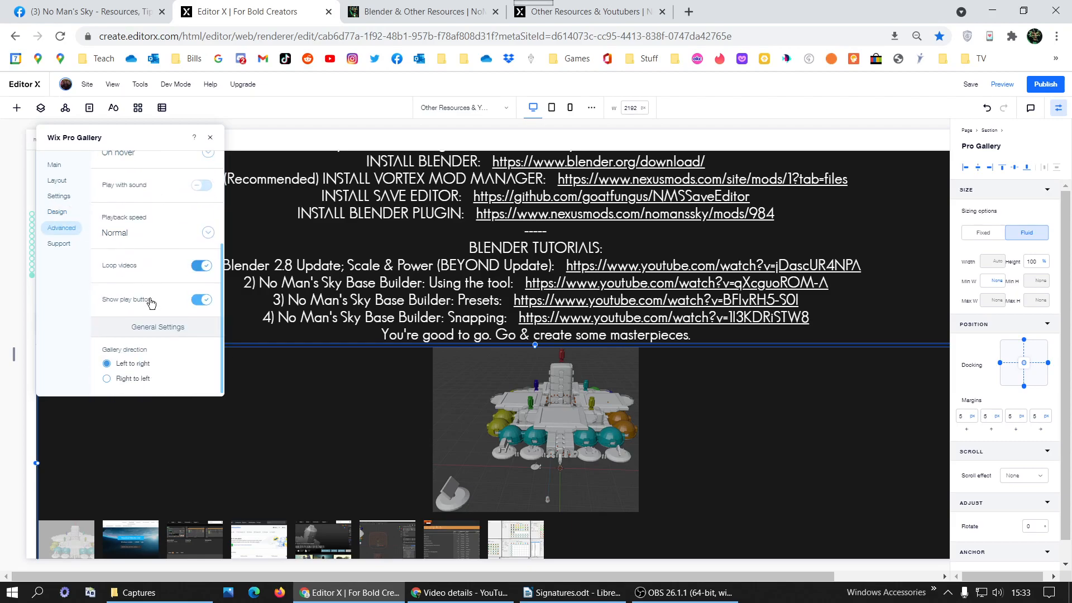
left_click(210, 138)
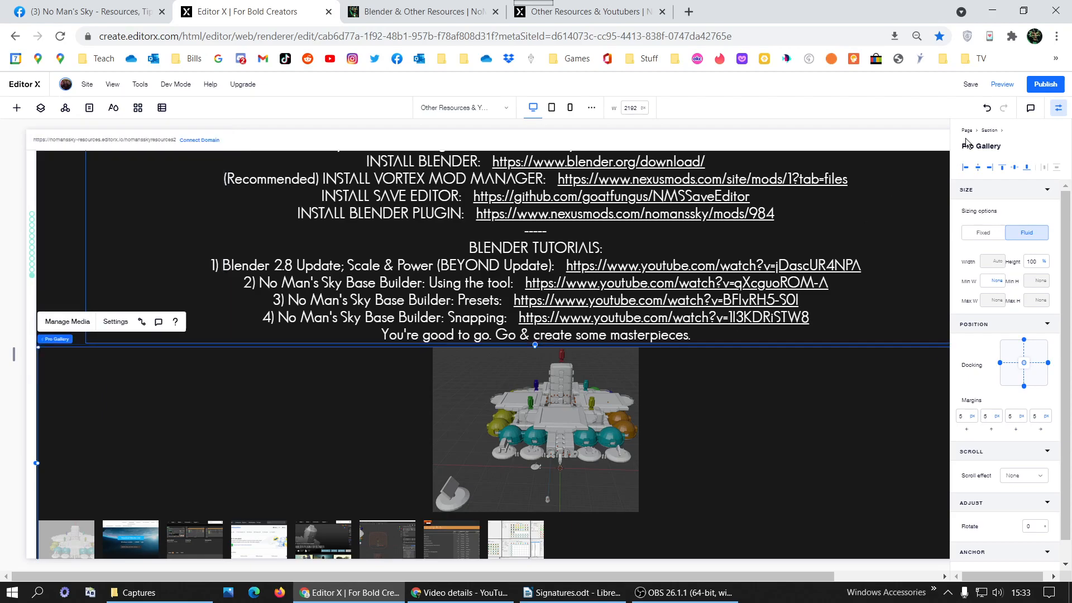
Publish the site and reload the live Other Resources & Youtubers page.
left_click(1057, 82)
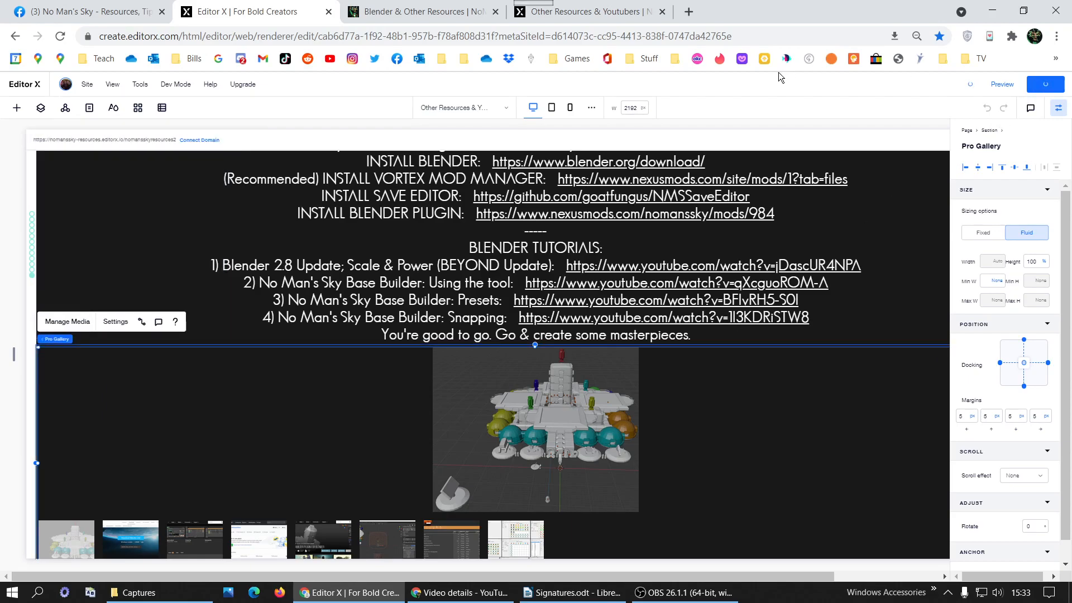
left_click(578, 15)
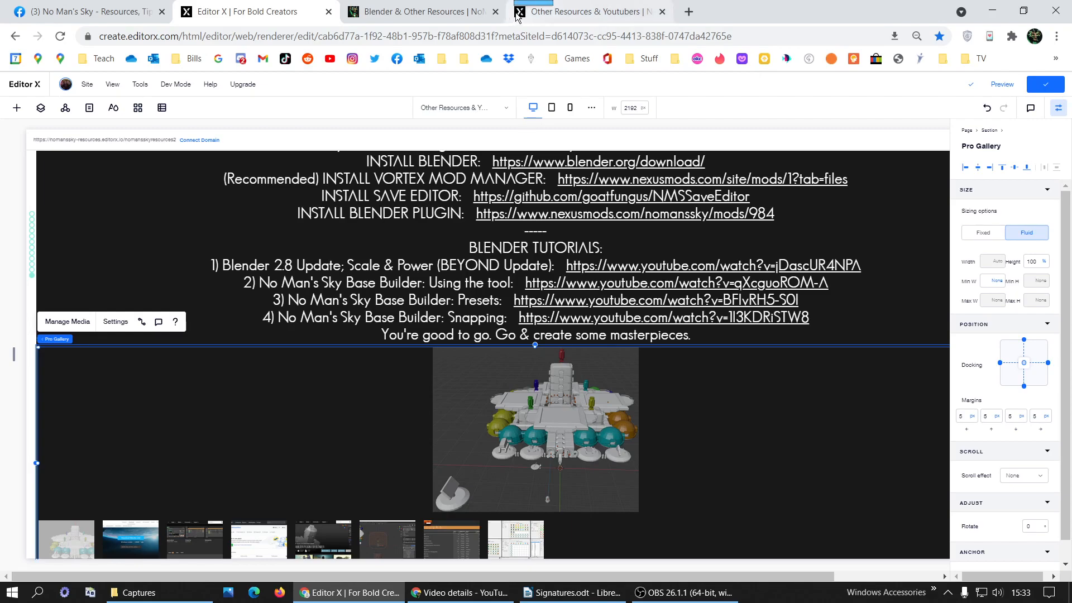
left_click(60, 36)
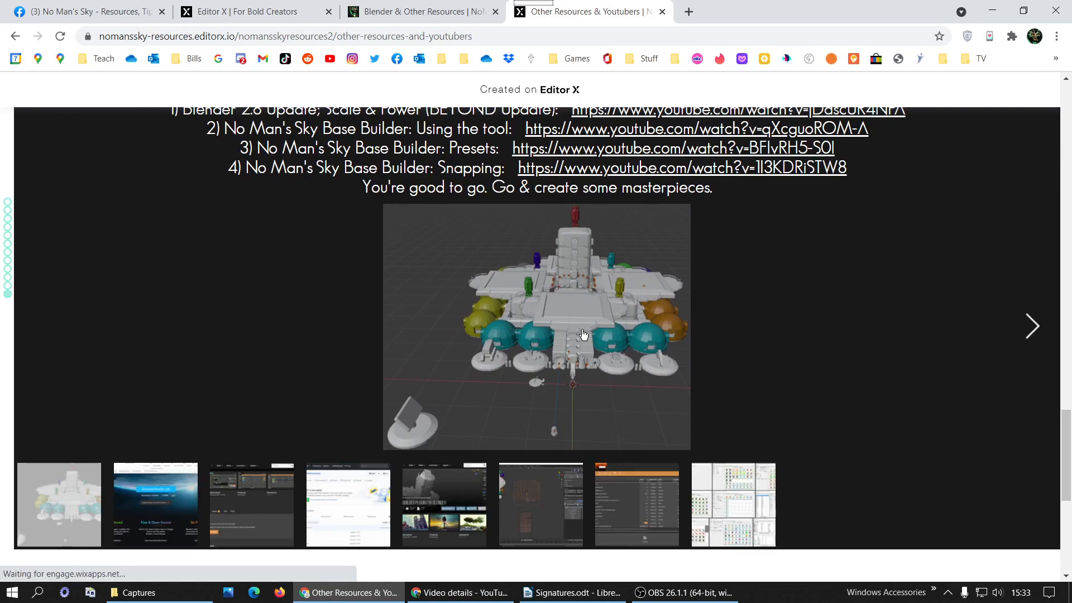
Check the gallery on the live page by viewing the images through their thumbnails up to the last one.
left_click(163, 493)
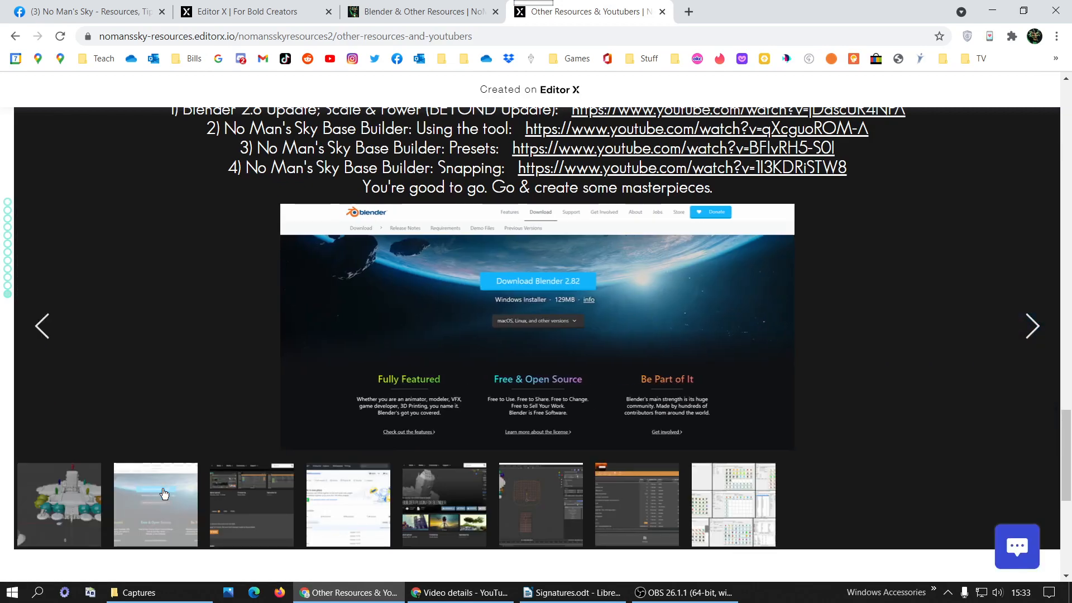
left_click(260, 493)
left_click(342, 504)
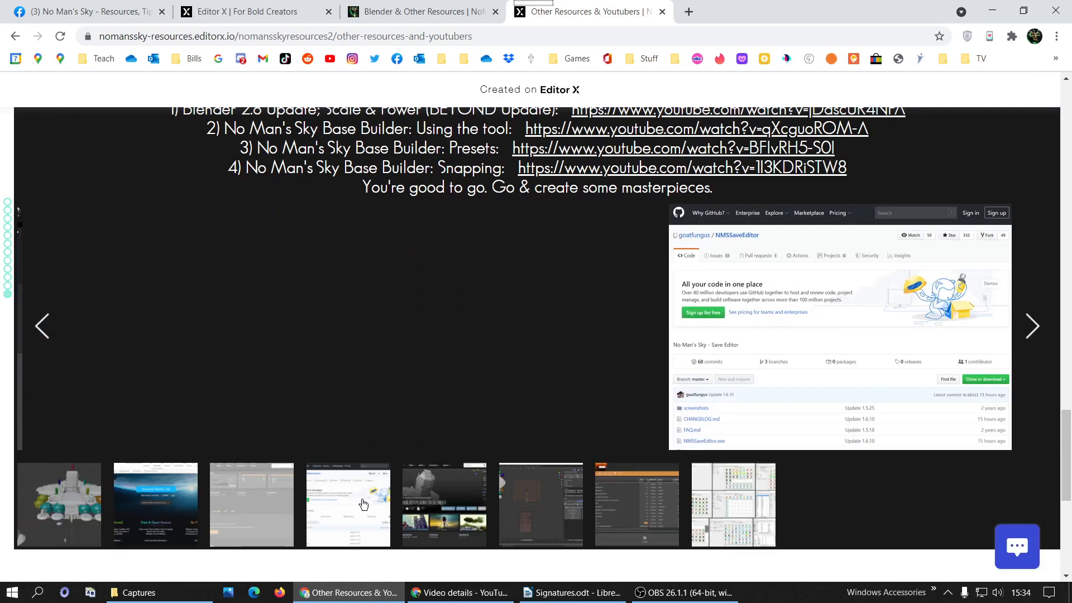
left_click(444, 505)
left_click(524, 531)
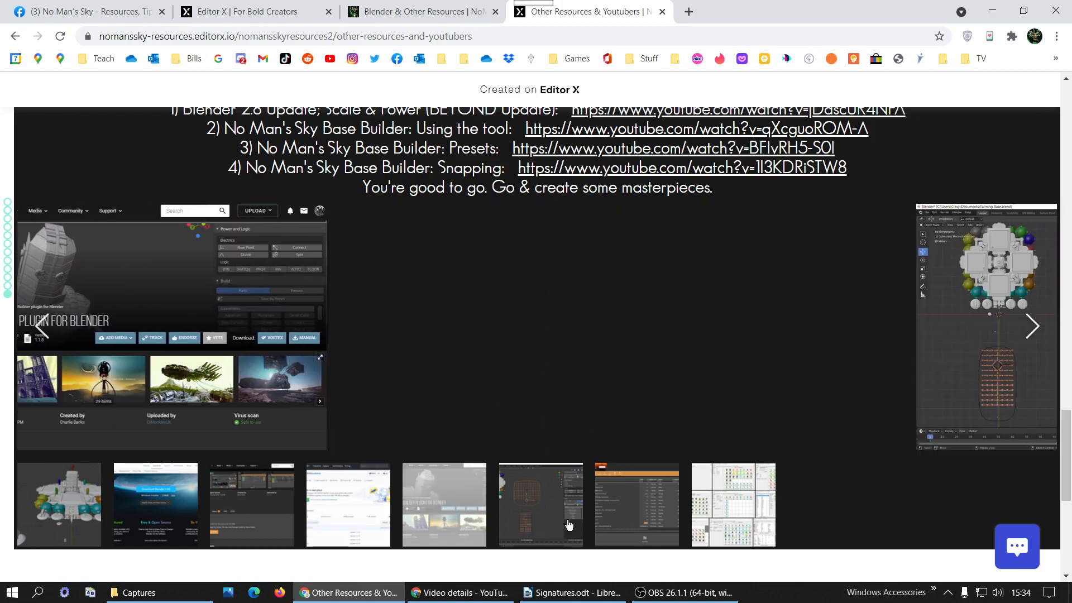
scroll(663, 501, "down", 1)
left_click(626, 445)
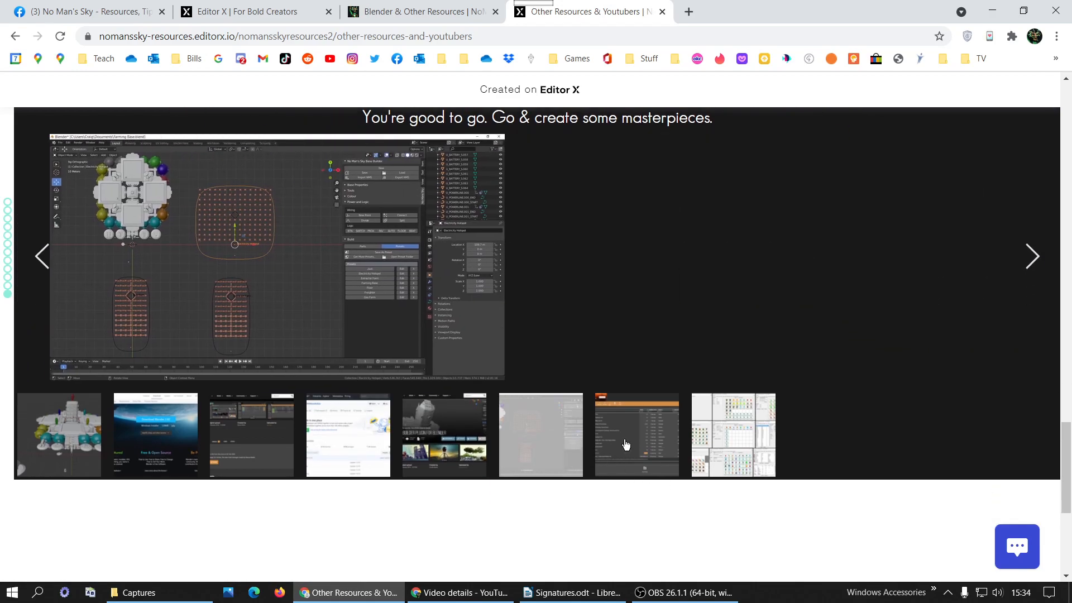
left_click(704, 443)
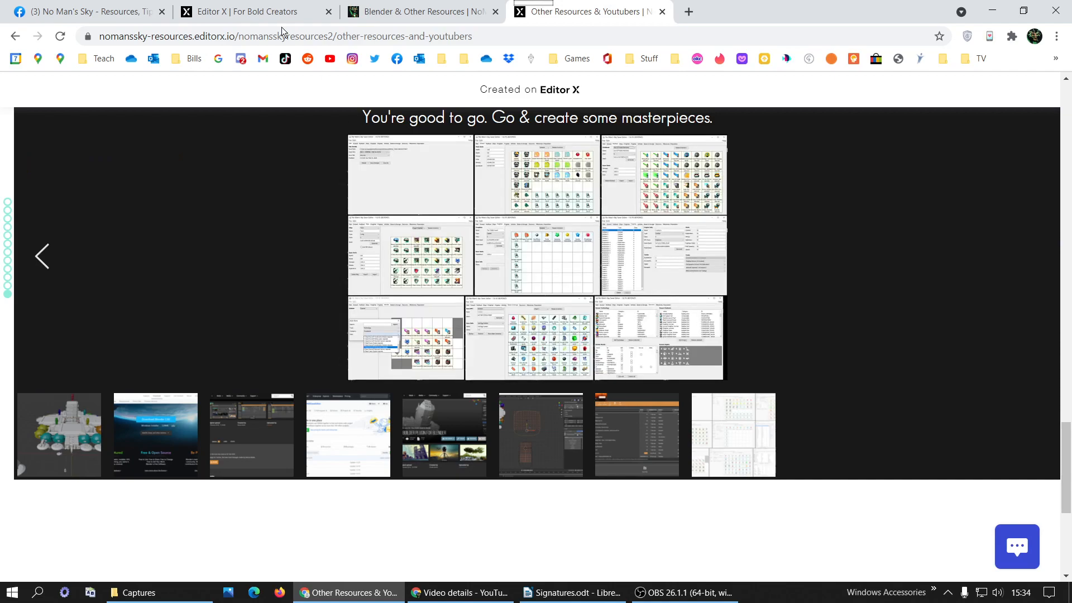
left_click(98, 433)
Return to the Editor X page and select the section that contains the Pro Gallery.
left_click(302, 5)
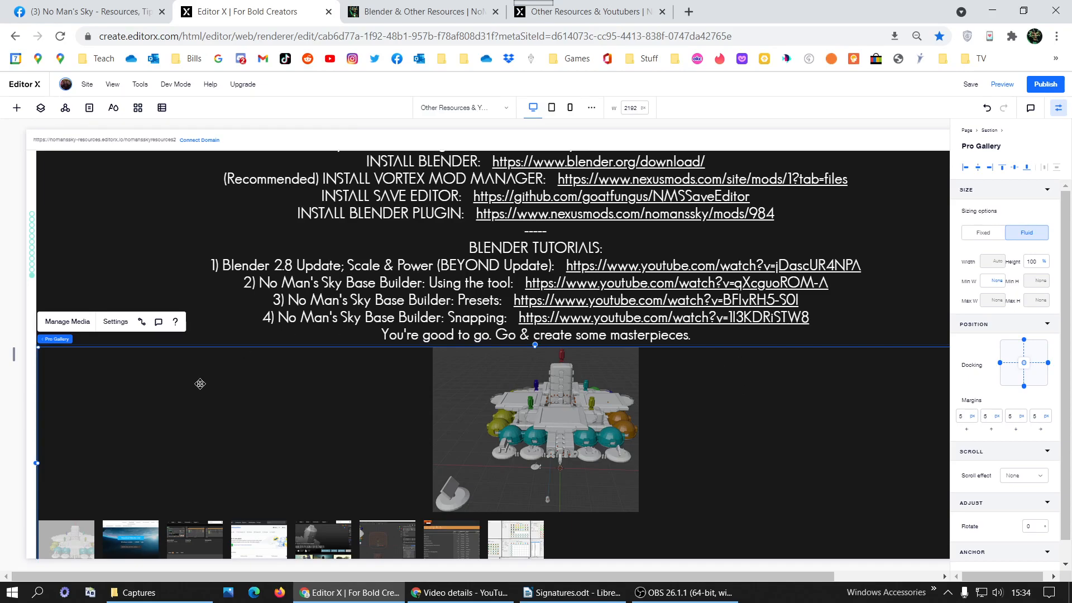
scroll(192, 380, "down", 3)
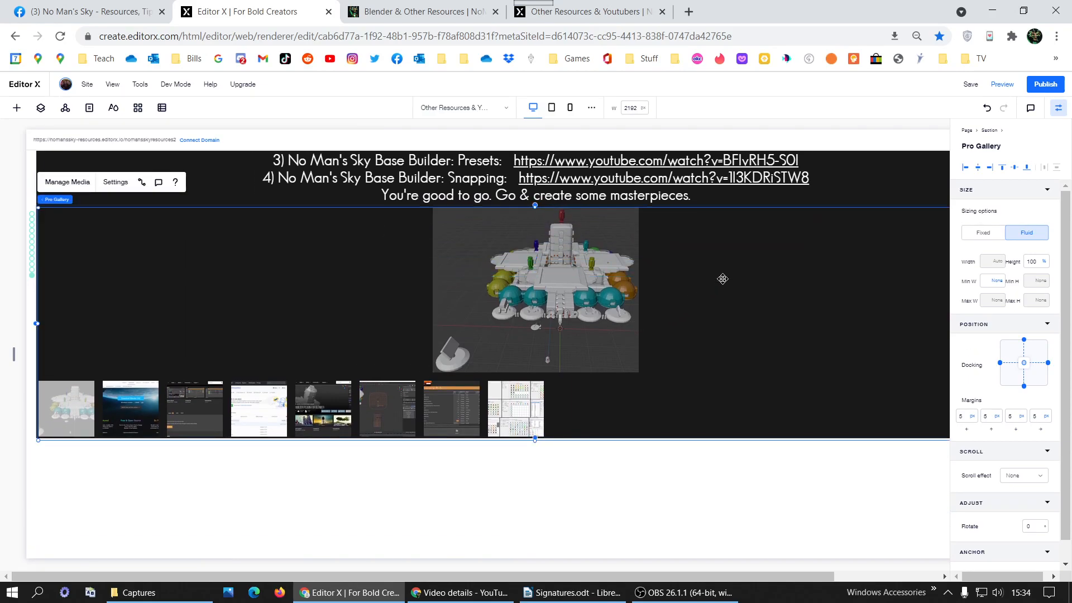
left_click(990, 130)
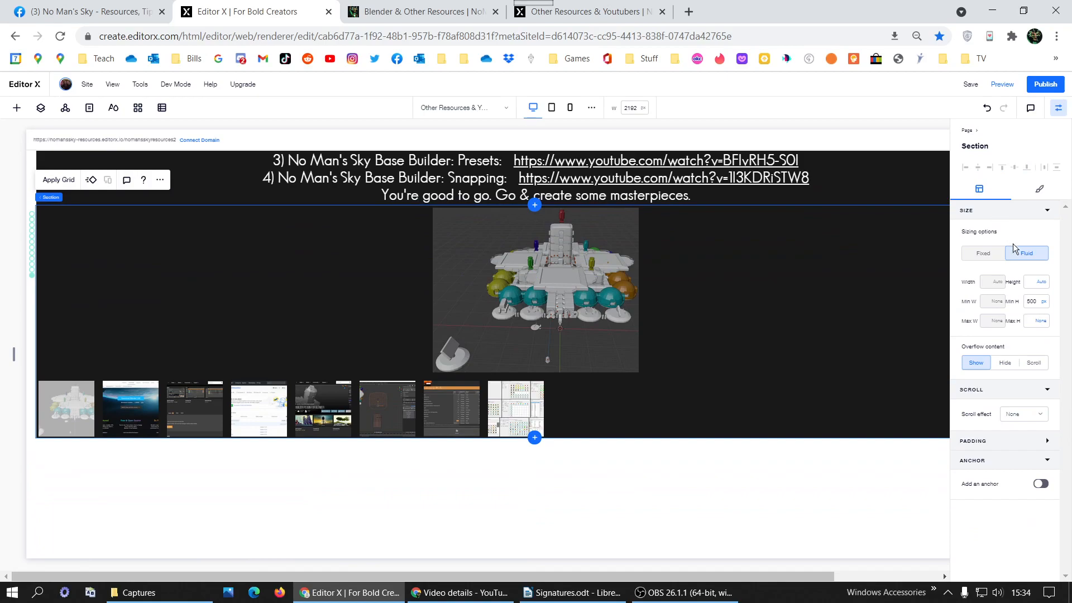
Try setting the gallery section's minimum height to None, and undo the change.
left_click(1044, 302)
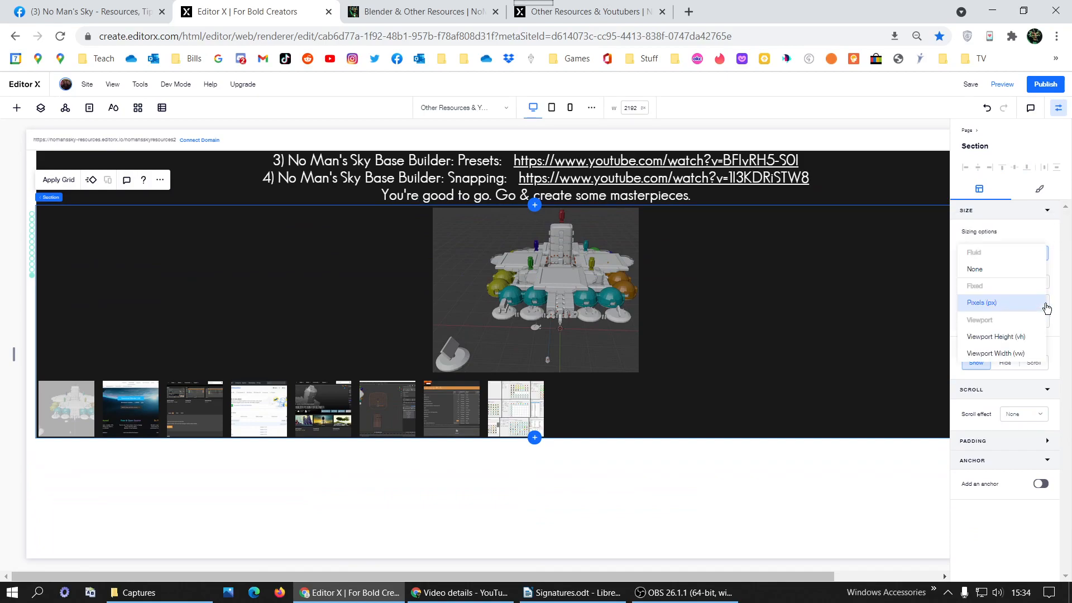
left_click(988, 269)
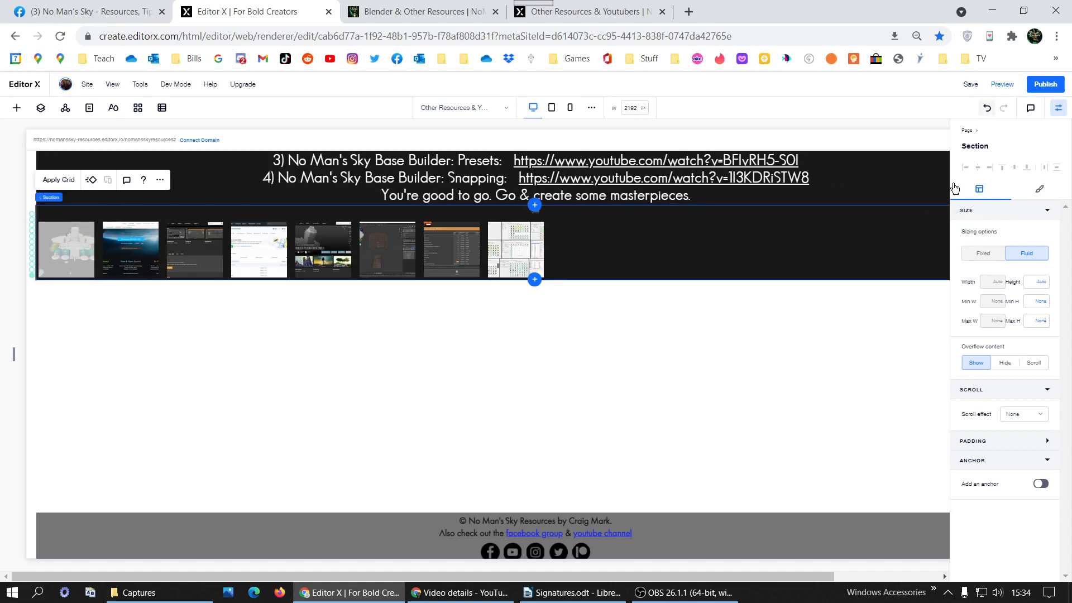
key("ctrl+z")
Increase the gallery section's minimum height to 600 px and finally to 700 px.
left_click(1034, 301)
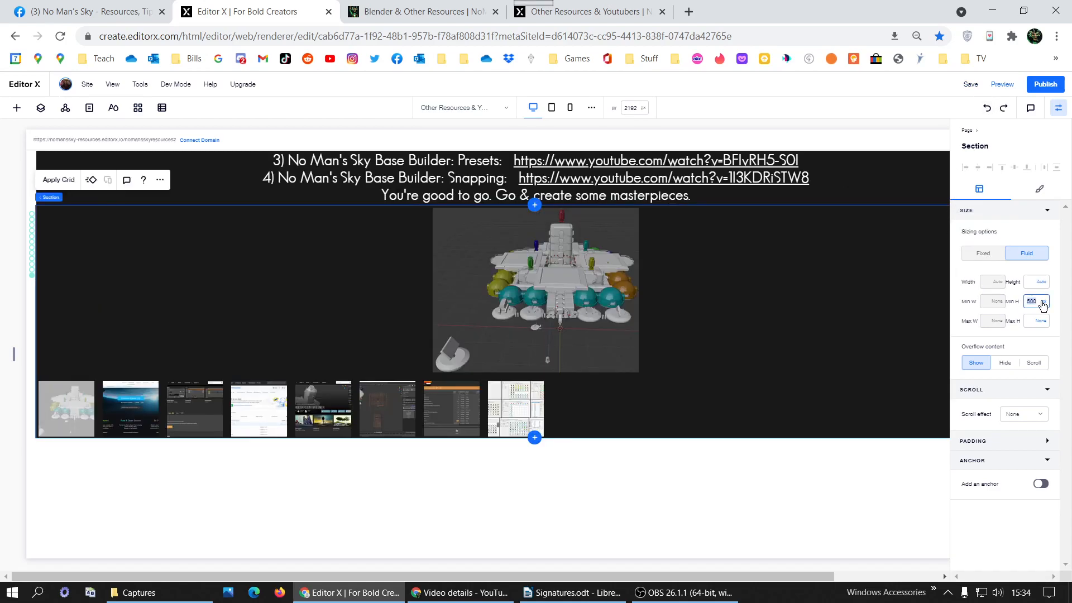
type("6")
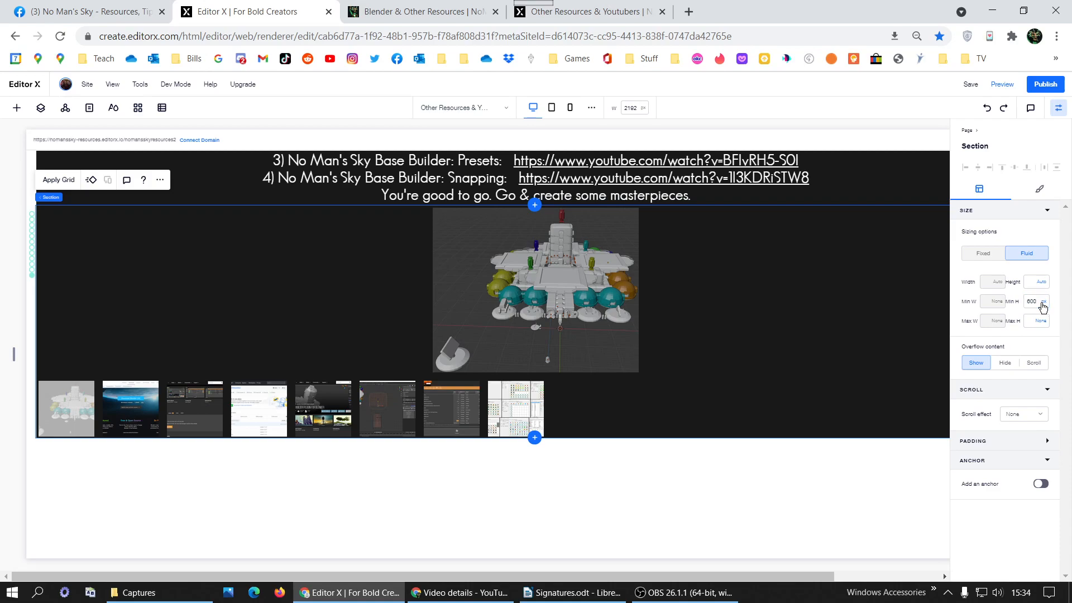
key("Return")
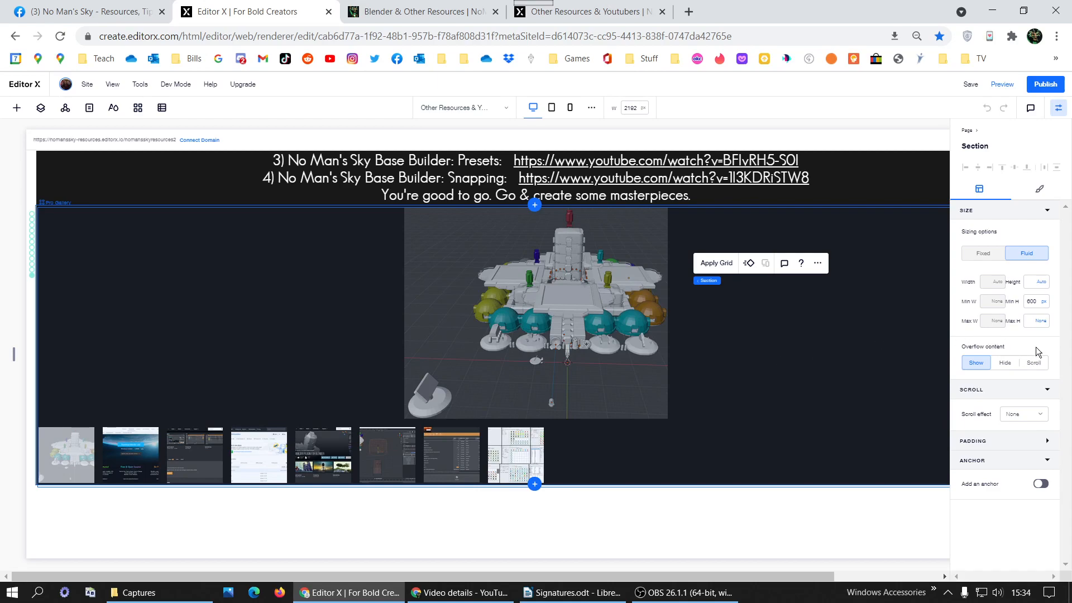
left_click(1039, 305)
type("700")
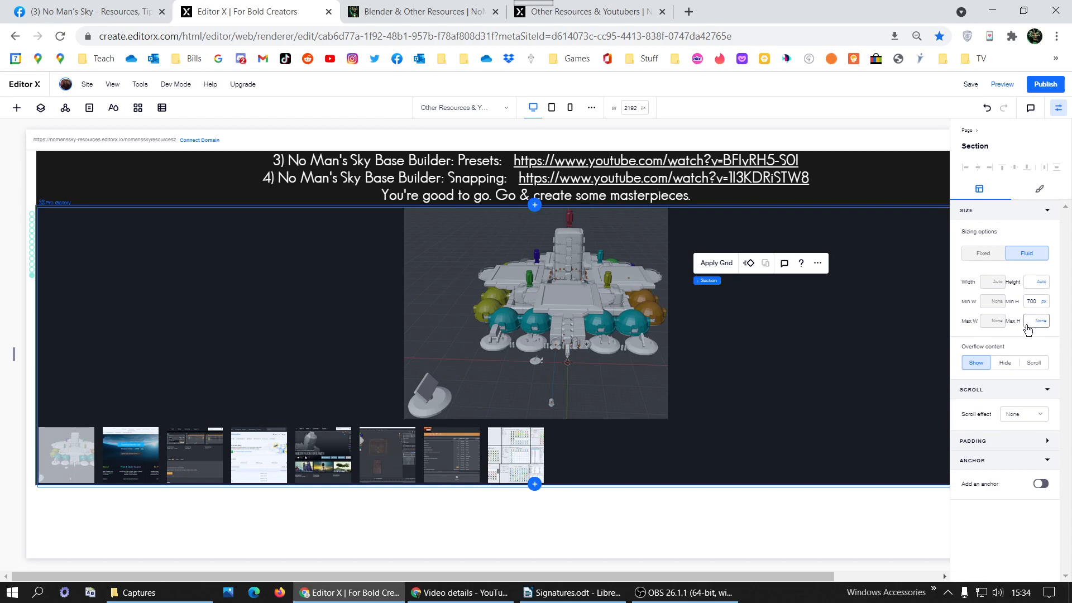
key("Return")
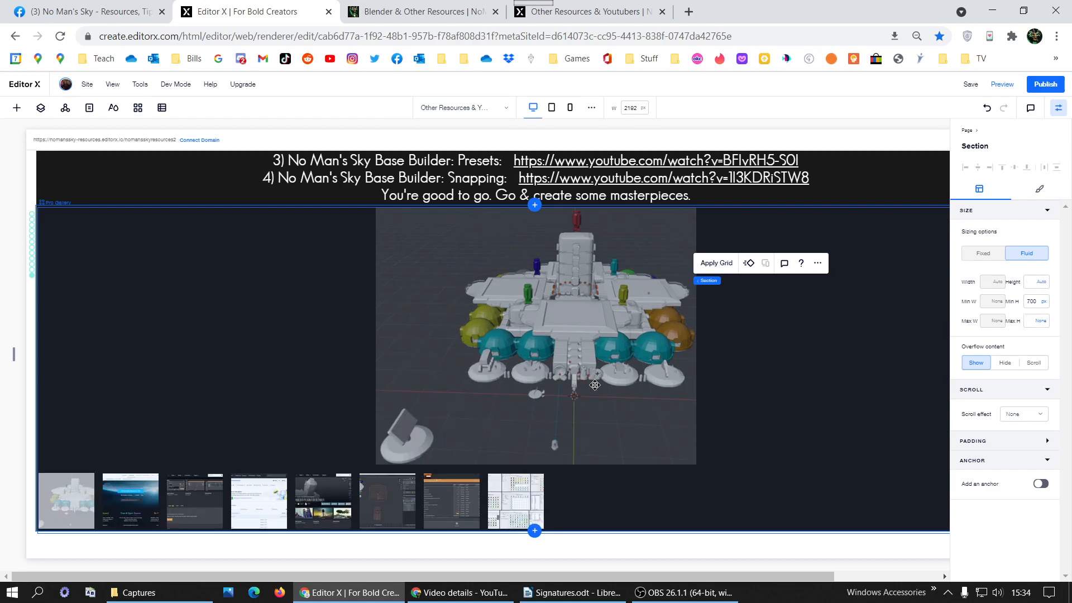
Undo and redo the section's last minimum height change to compare the two gallery sizes.
left_click(535, 296)
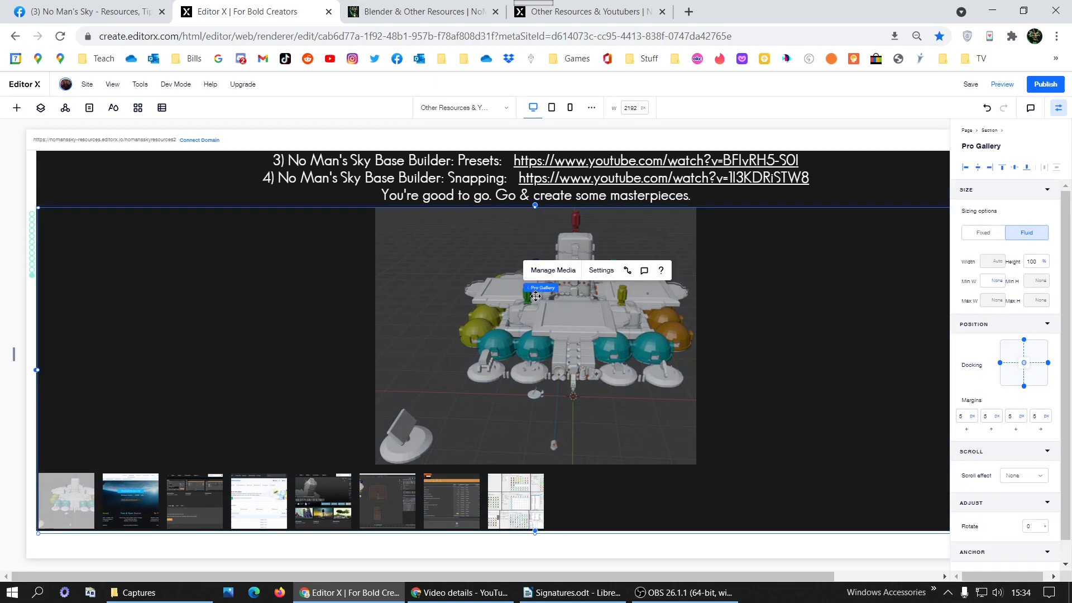
left_click(986, 111)
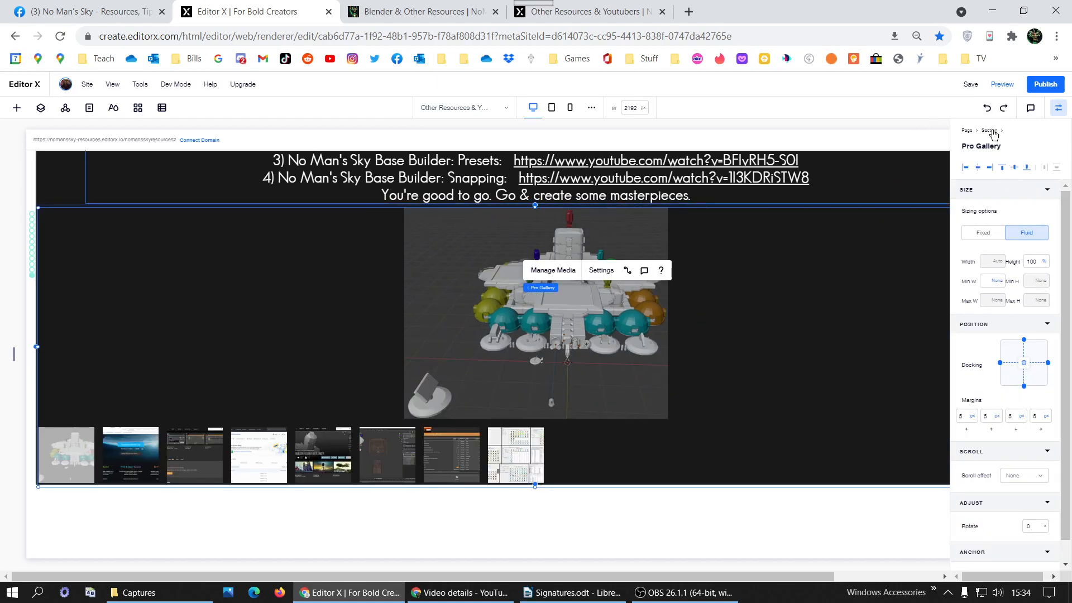
left_click(1009, 109)
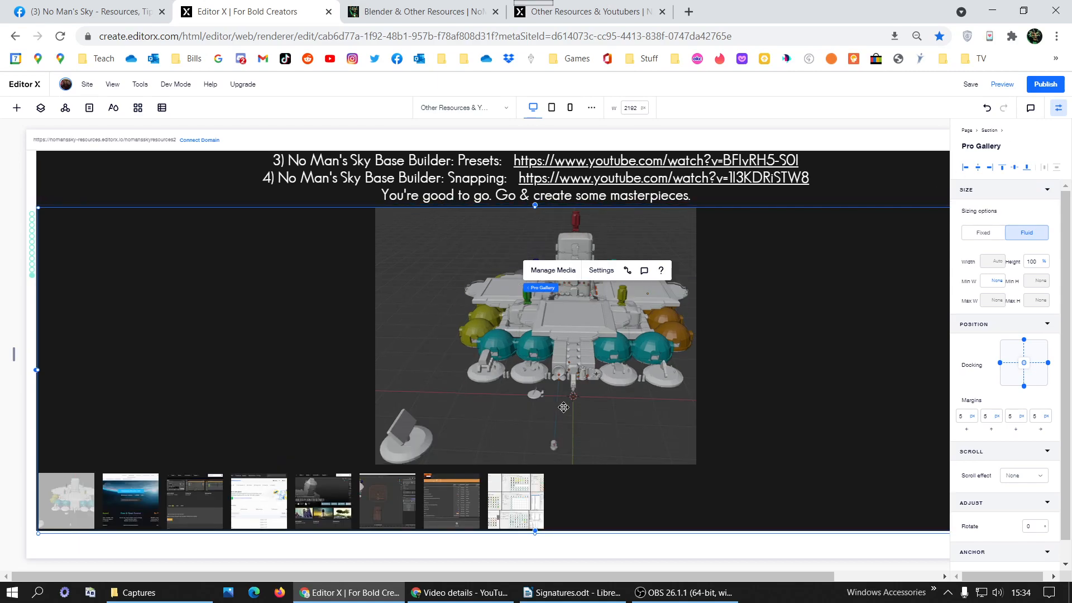
Try the Slider, Slide show and Column layouts on the Pro Gallery and settle on the Slider layout.
left_click(487, 373)
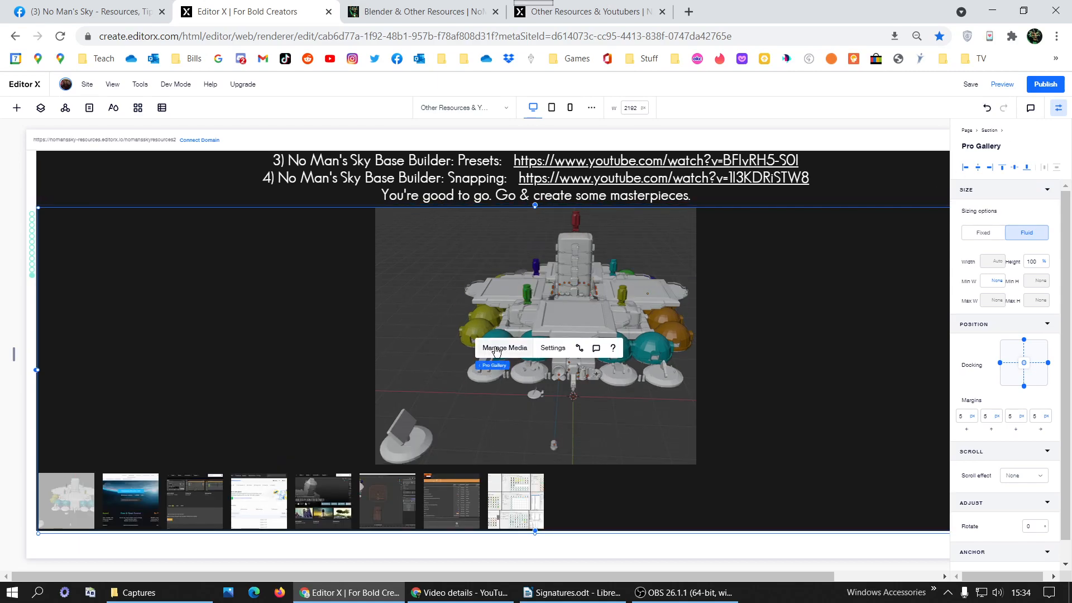
left_click(552, 348)
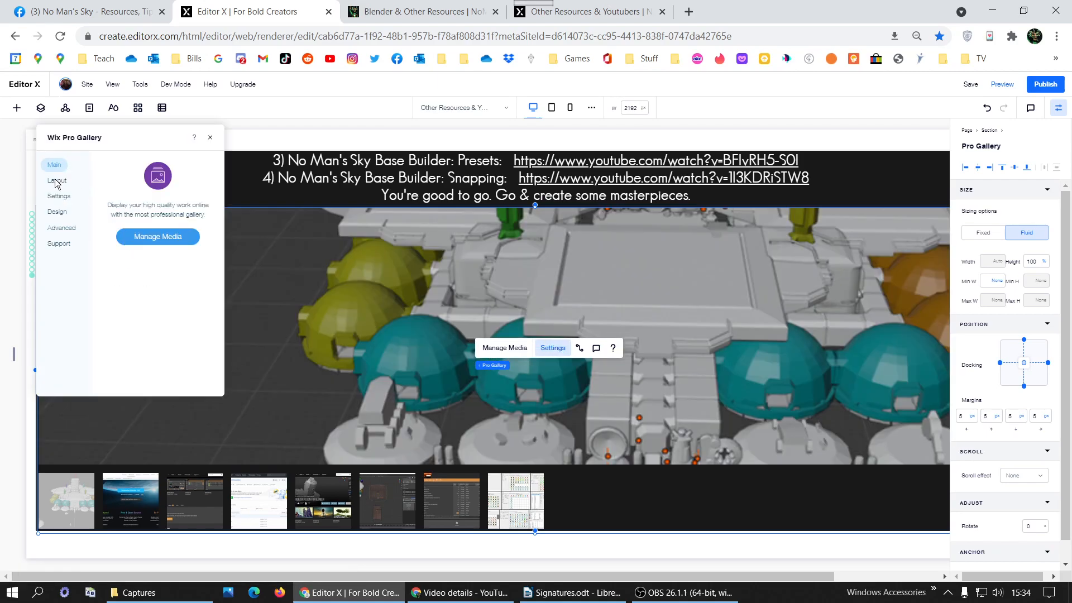
left_click(62, 181)
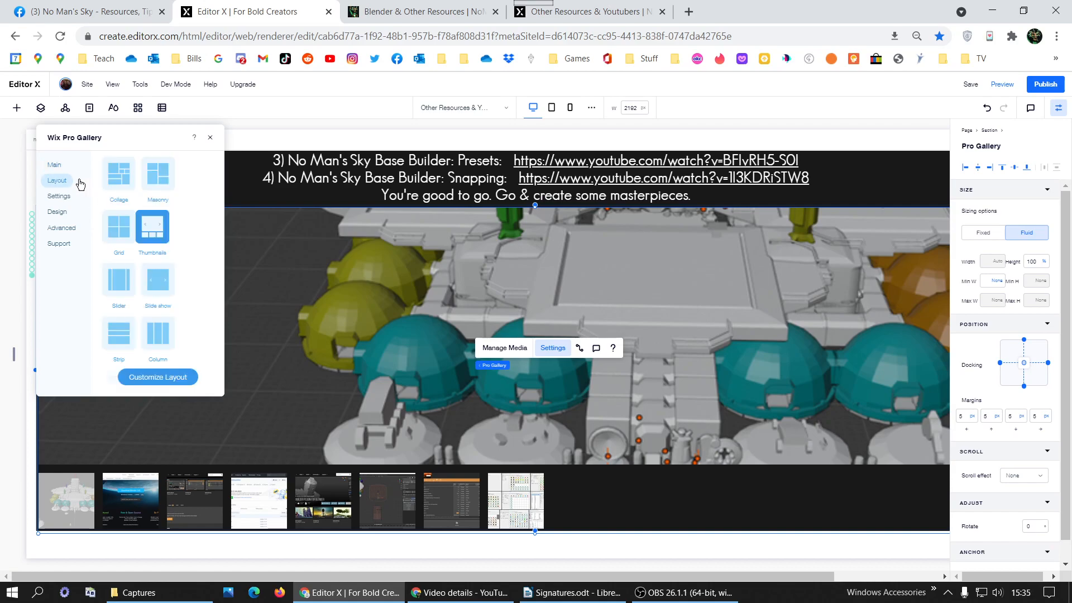
left_click(117, 290)
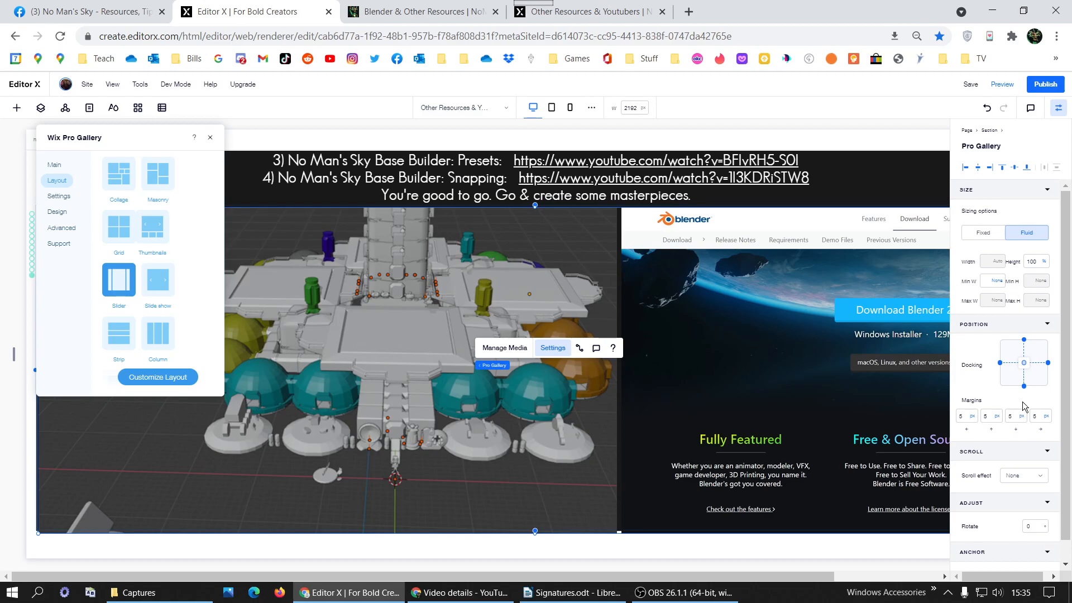
left_click(155, 291)
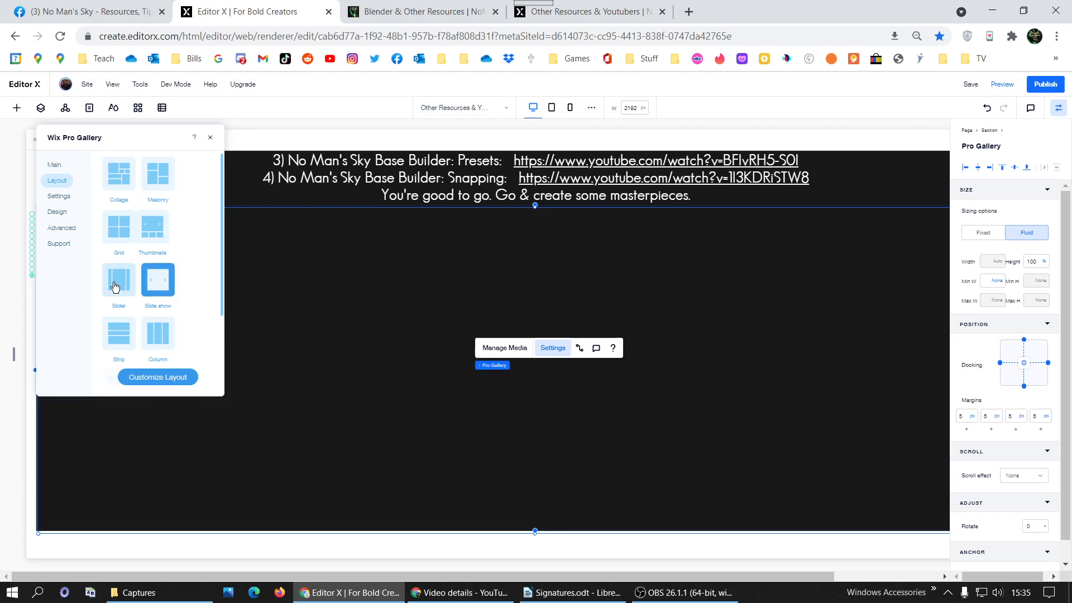
left_click(115, 287)
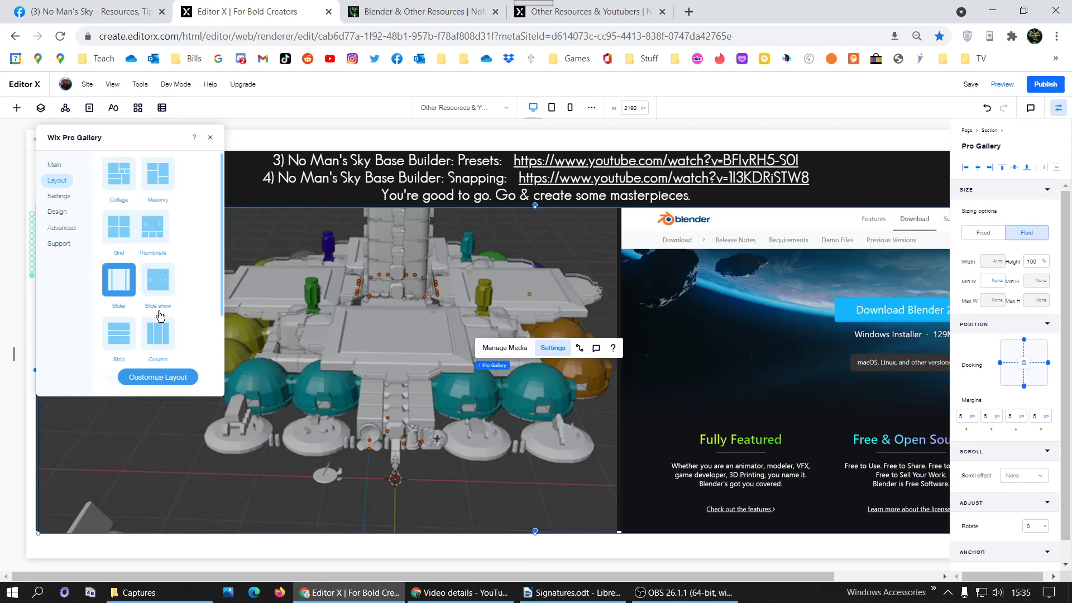
left_click(157, 346)
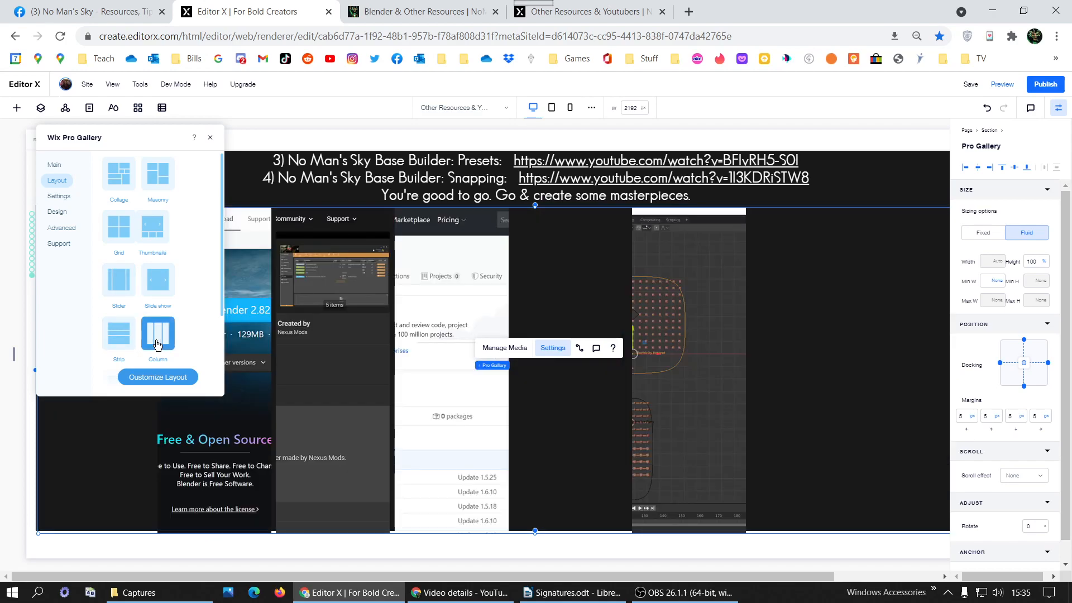
left_click(122, 283)
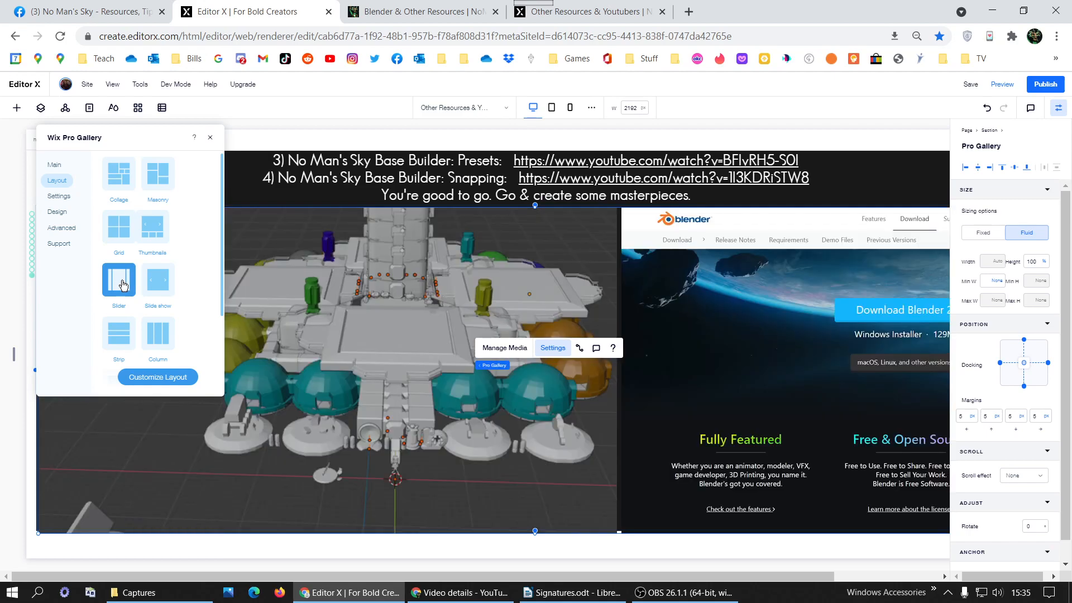
Customize the Slider layout so that its thumbnails are resized to Fit.
left_click(178, 382)
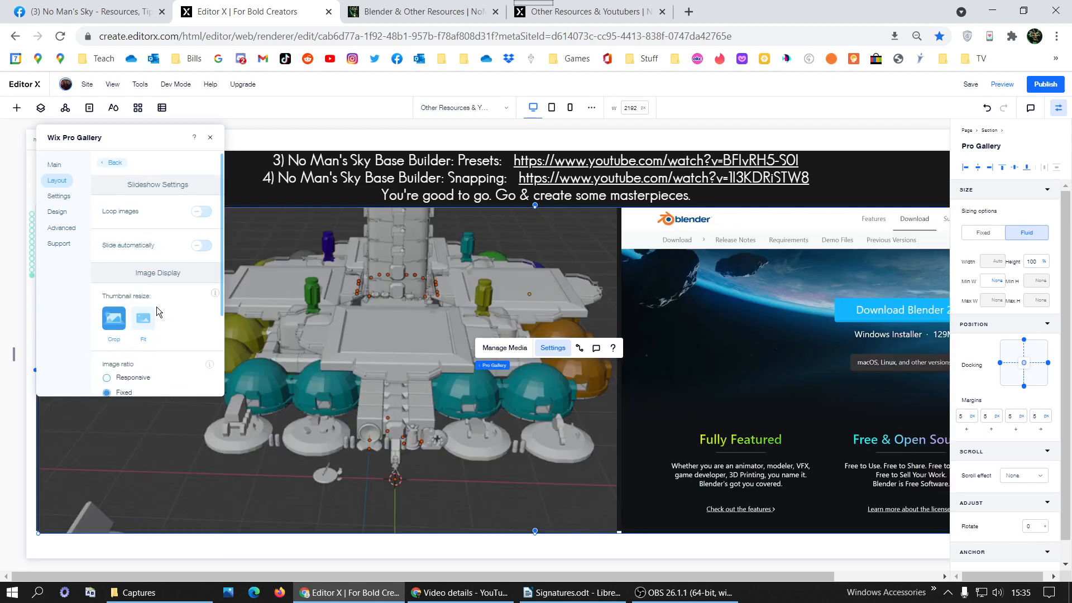
left_click(144, 319)
scroll(186, 297, "down", 1)
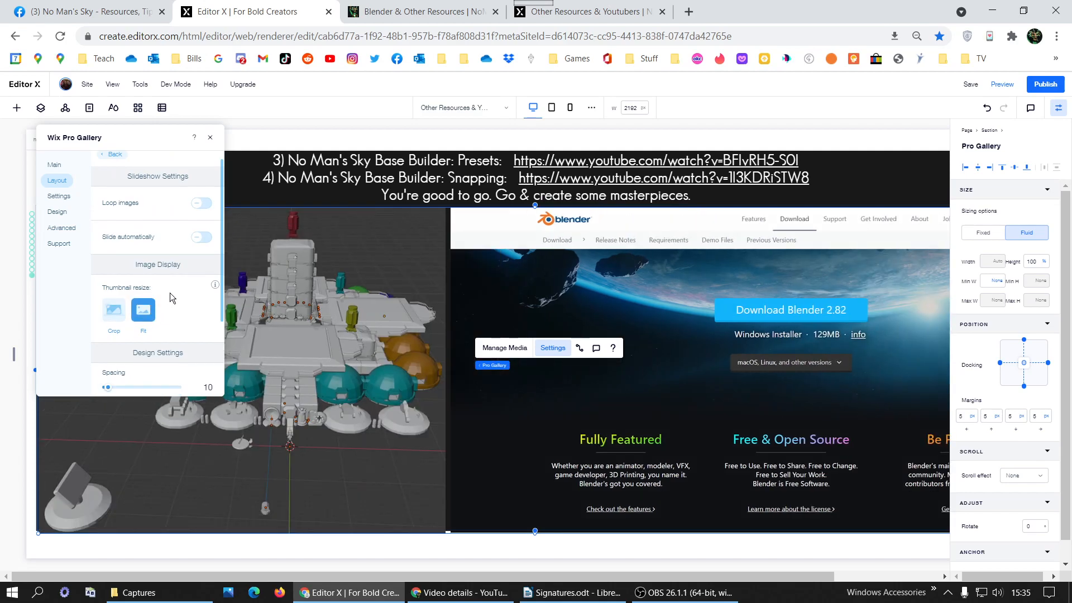
Customize the gallery's expand mode with the item info at the bottom and centred text alignment.
left_click(58, 196)
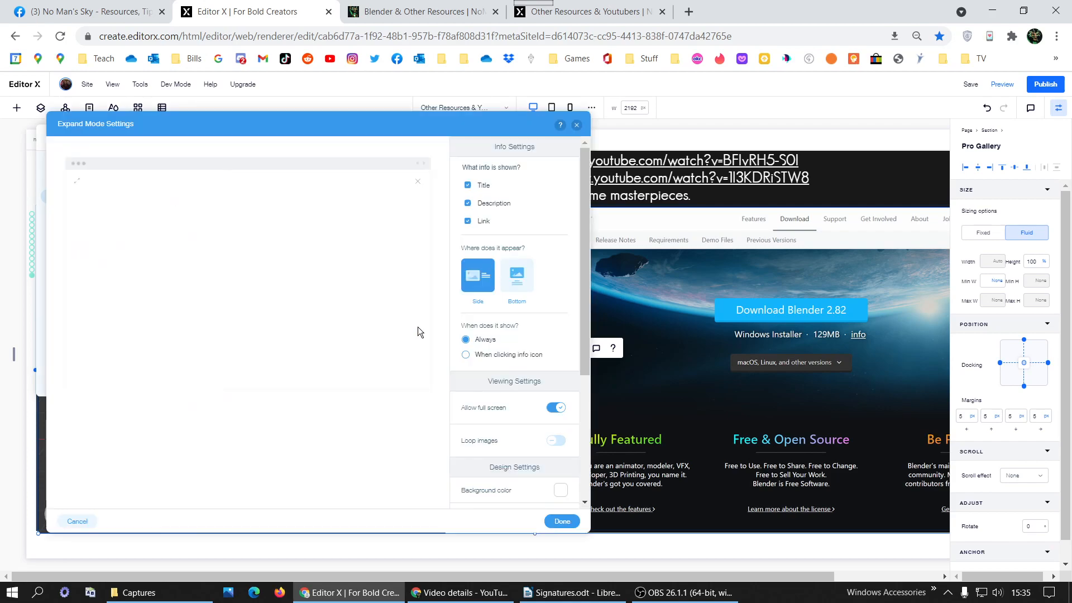
left_click(522, 285)
scroll(497, 424, "down", 3)
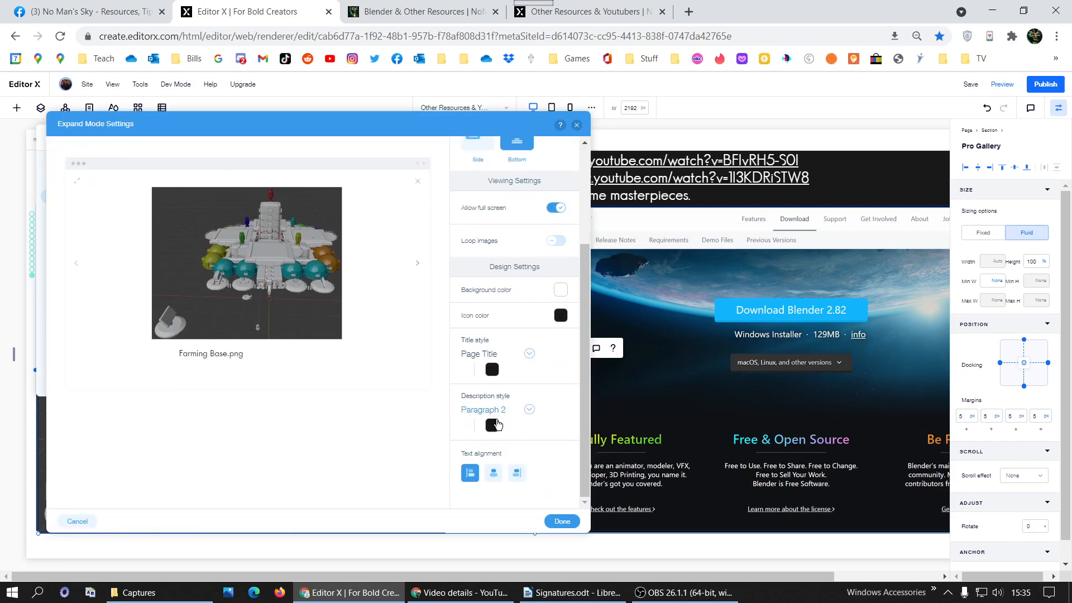
left_click(494, 473)
left_click(561, 521)
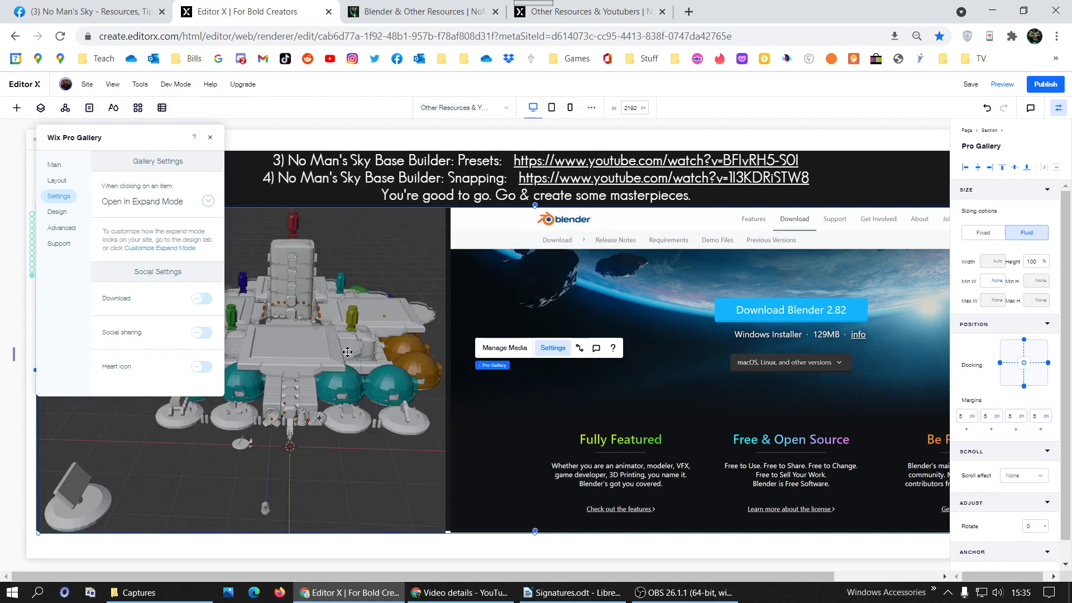
Display item titles in the gallery's text design, aligned to the centre horizontally and to the bottom vertically.
left_click(57, 211)
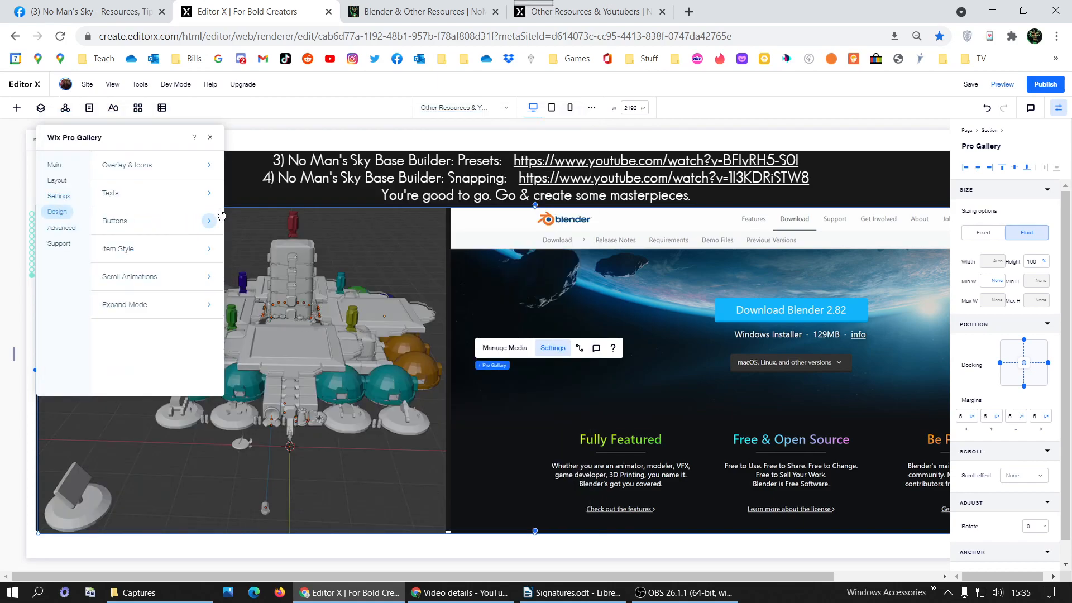
left_click(168, 194)
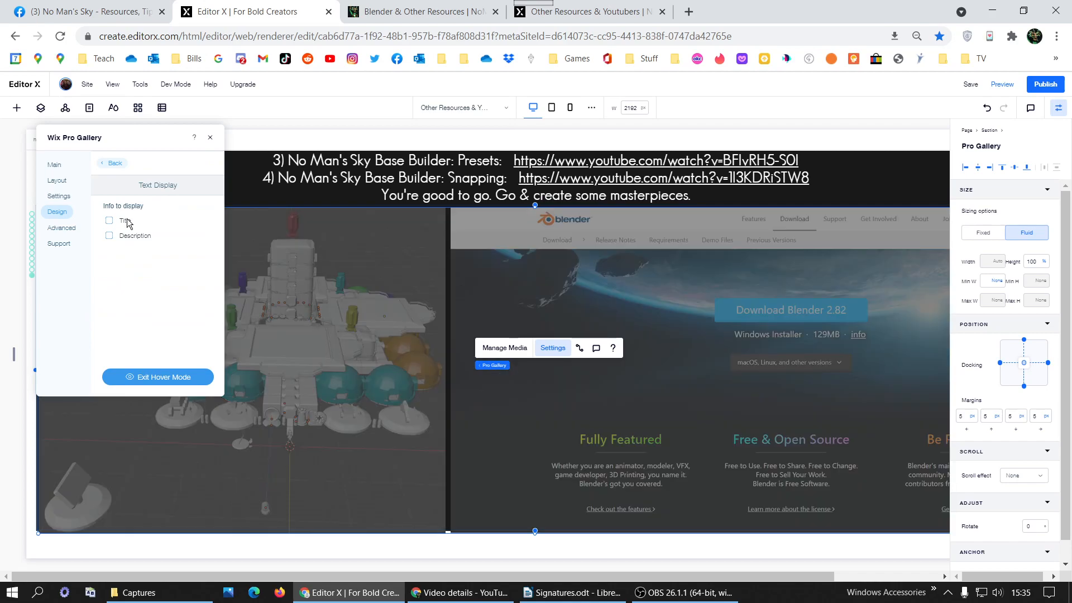
left_click(125, 220)
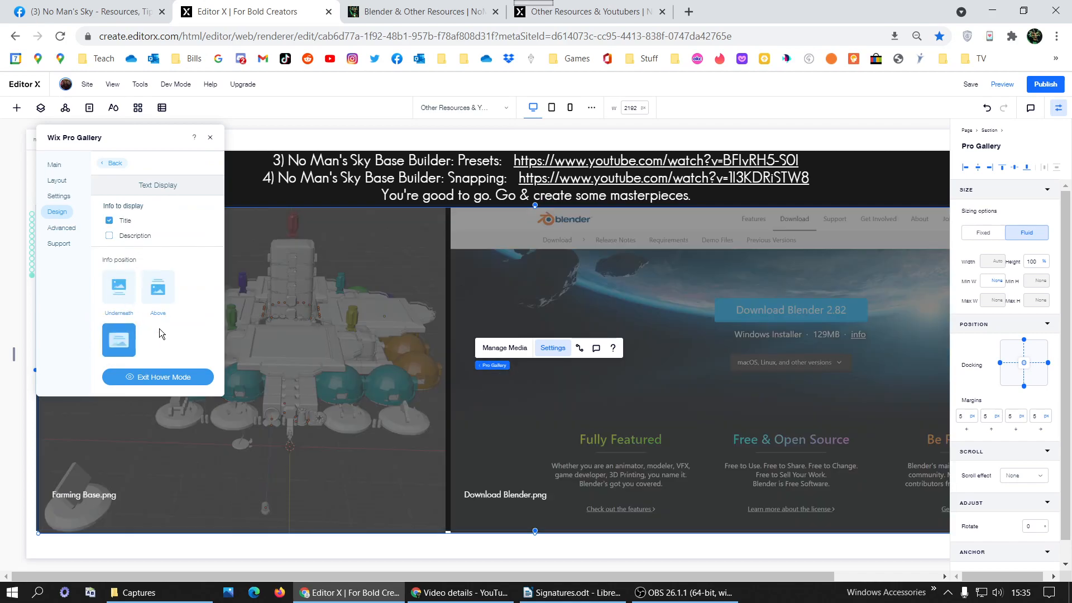
scroll(150, 329, "down", 5)
left_click(135, 326)
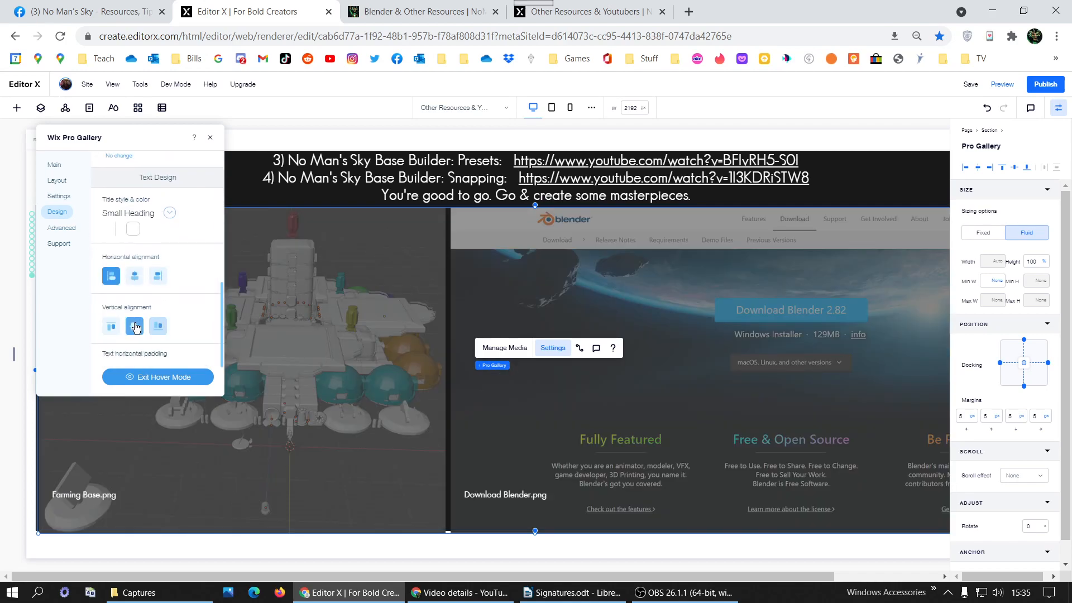
left_click(158, 326)
left_click(135, 275)
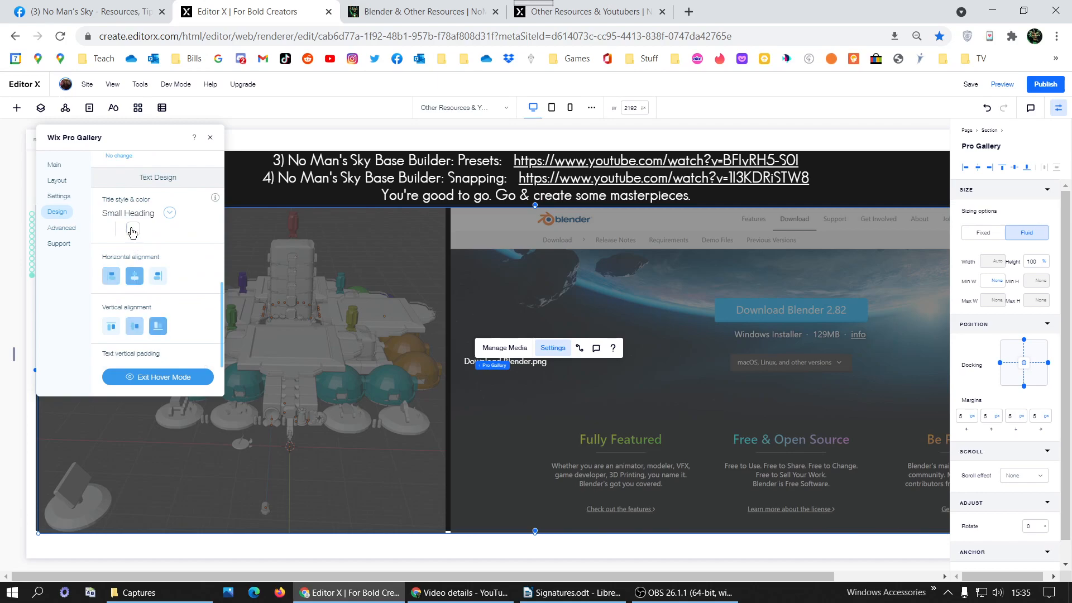
scroll(178, 201, "up", 5)
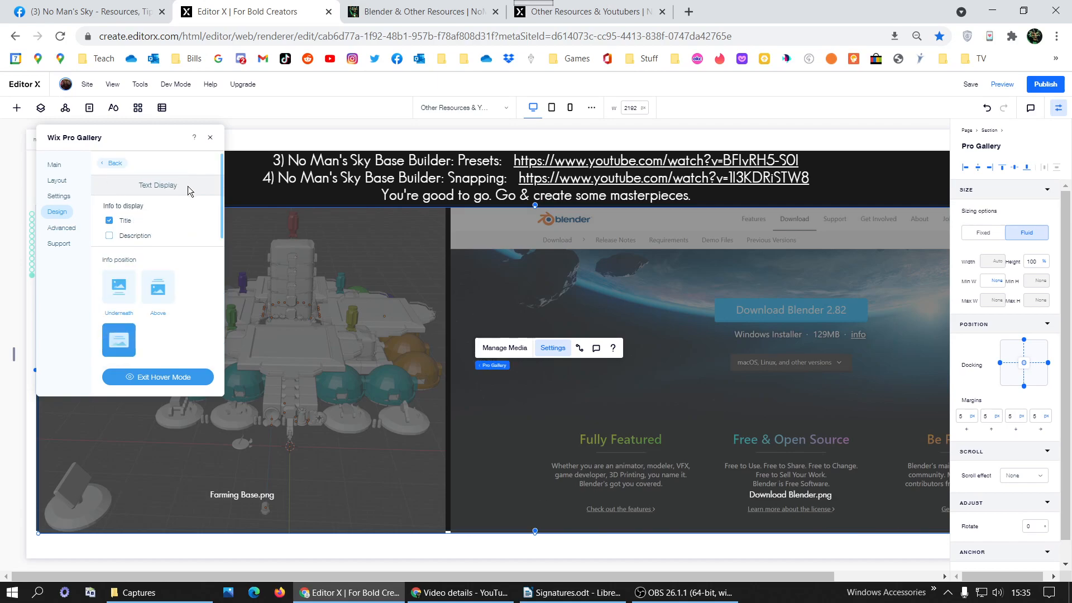
left_click(115, 163)
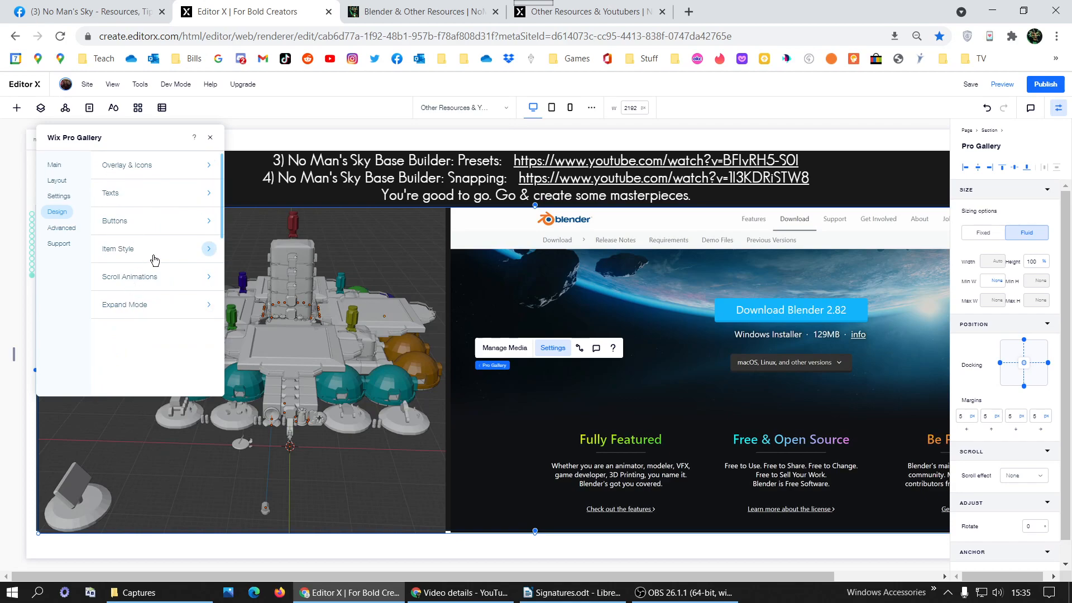
Publish the site with the new gallery design and reload the live Other Resources & Youtubers page.
left_click(61, 230)
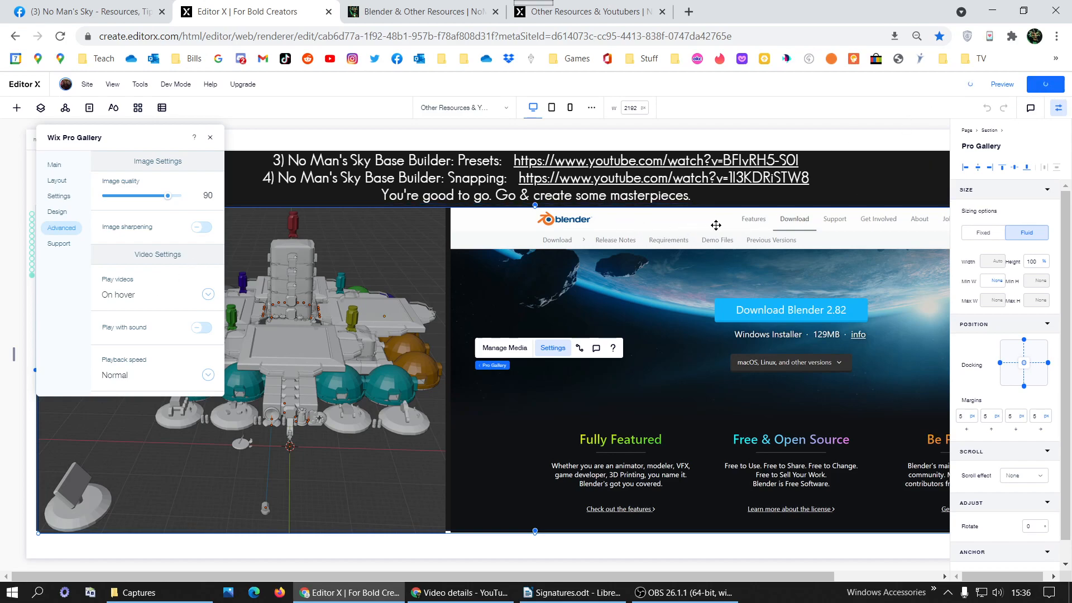
scroll(714, 225, "down", 1)
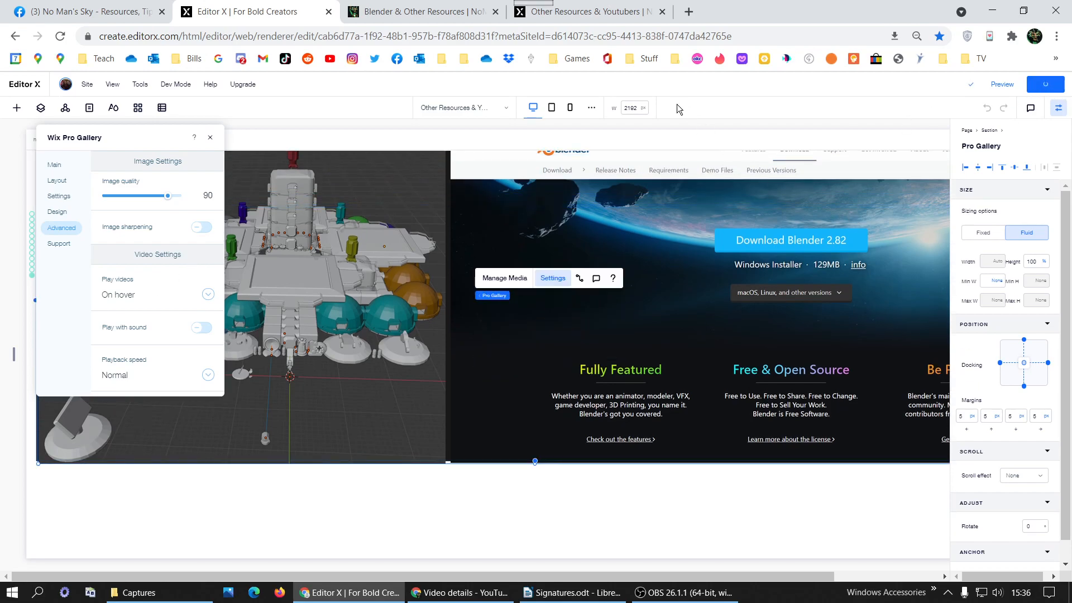
left_click(626, 12)
left_click(61, 36)
left_click(61, 37)
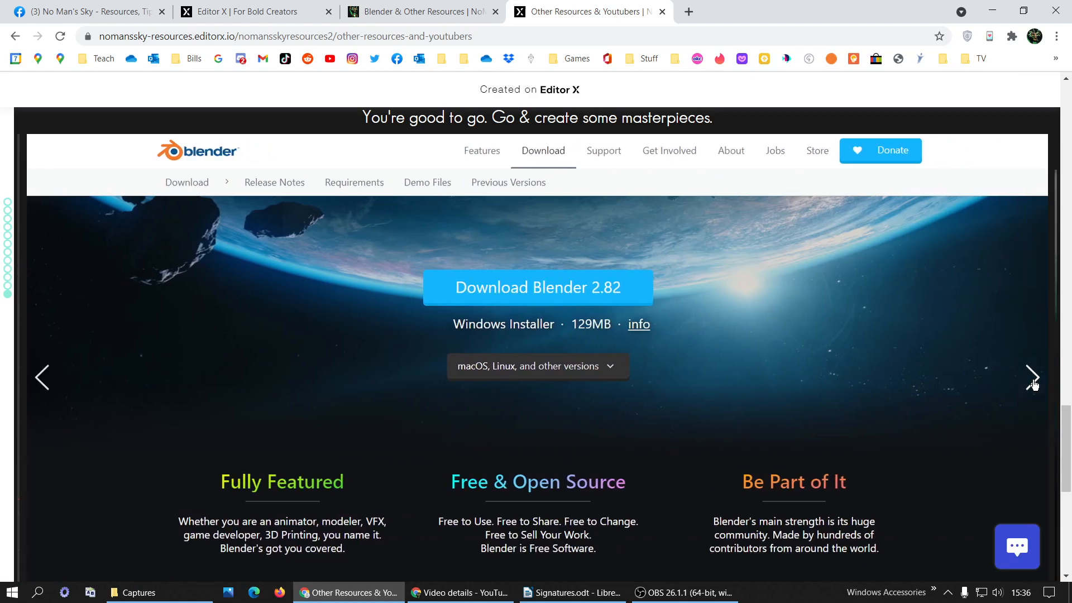
Advance through the slides of the live gallery to check the Slider layout and its navigation arrows.
left_click(1032, 382)
left_click(1032, 383)
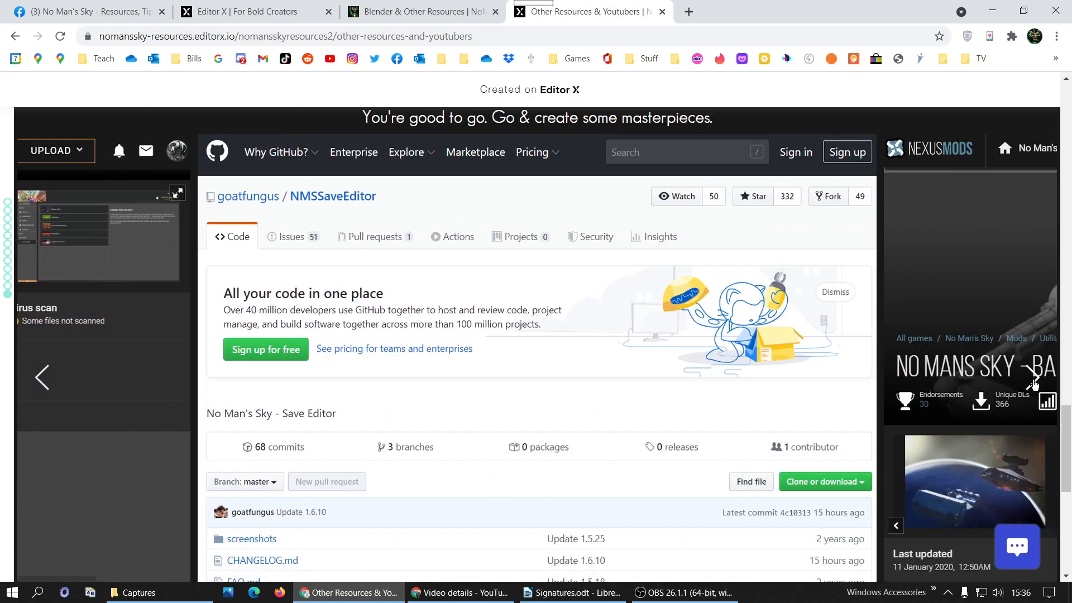
left_click(1033, 383)
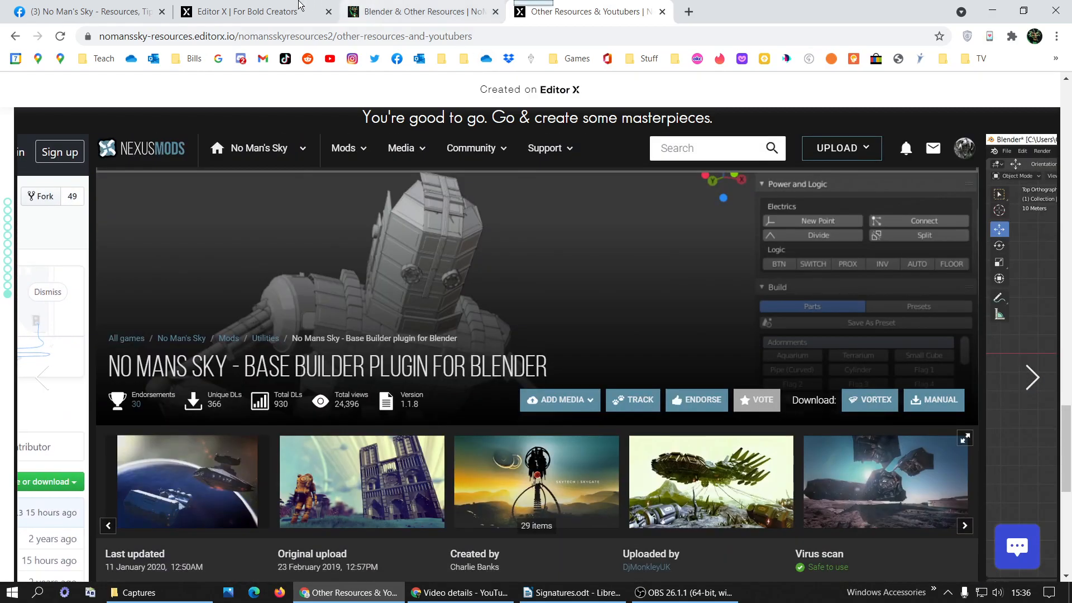
Return to the Editor X page and set the gallery's navigation arrows position to Outside gallery.
left_click(246, 11)
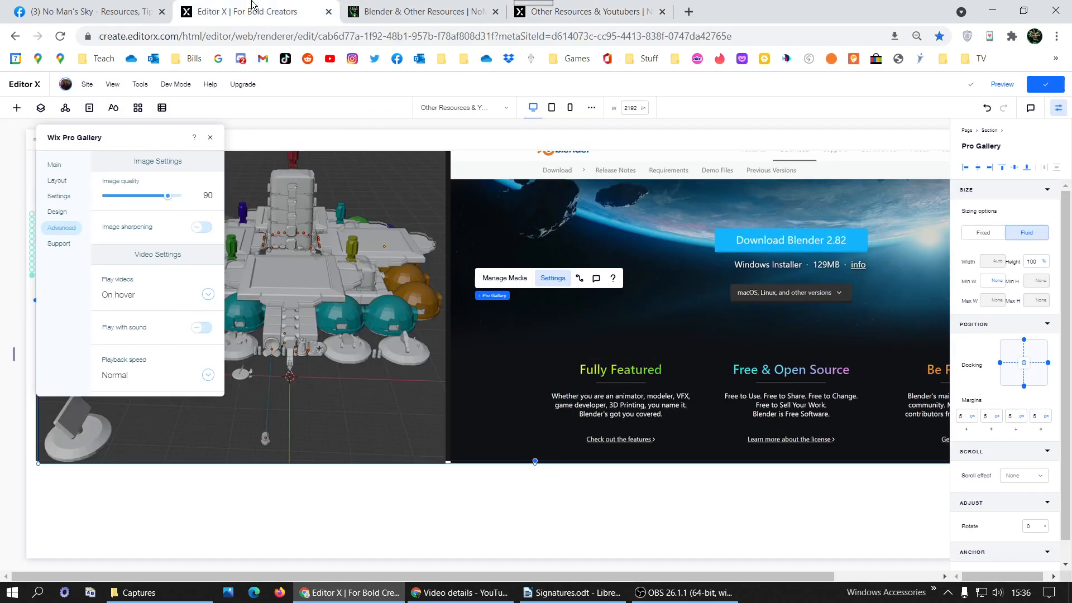
left_click(58, 196)
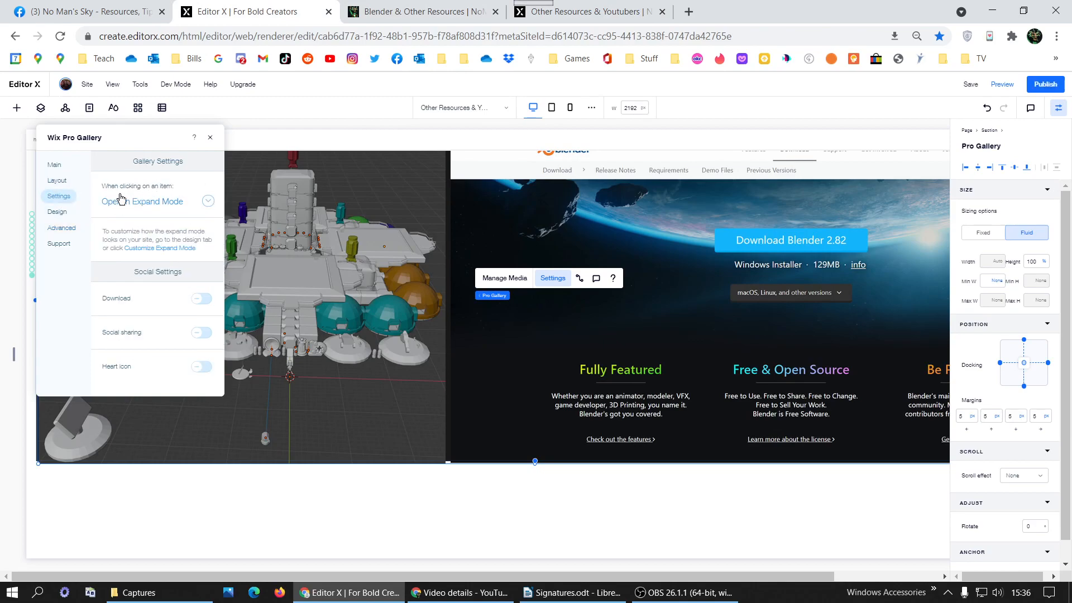
left_click(57, 211)
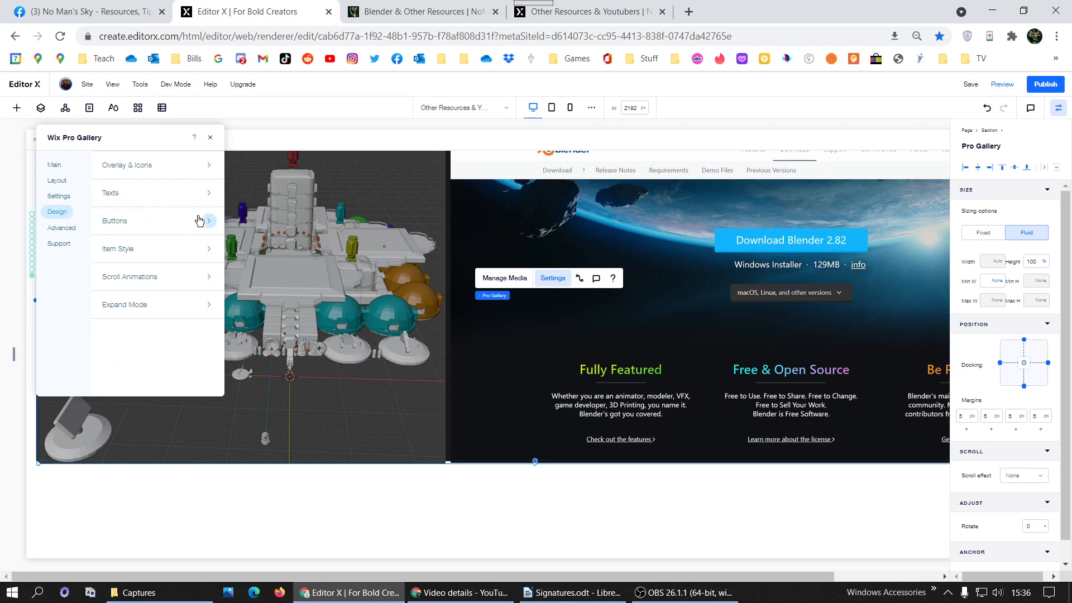
left_click(208, 166)
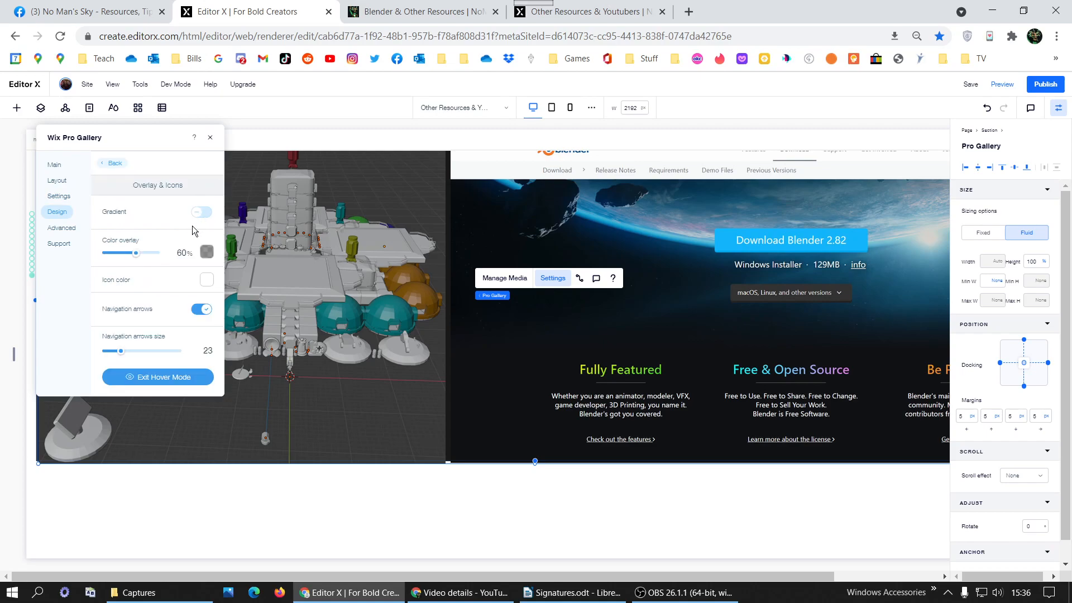
scroll(158, 191, "down", 3)
scroll(195, 250, "up", 2)
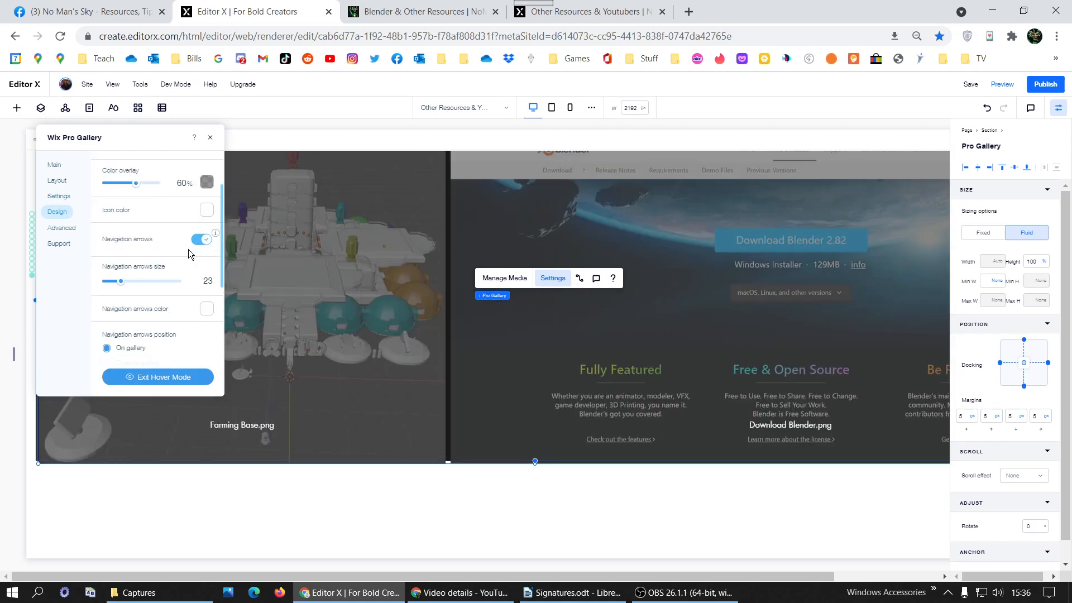
scroll(168, 243, "down", 2)
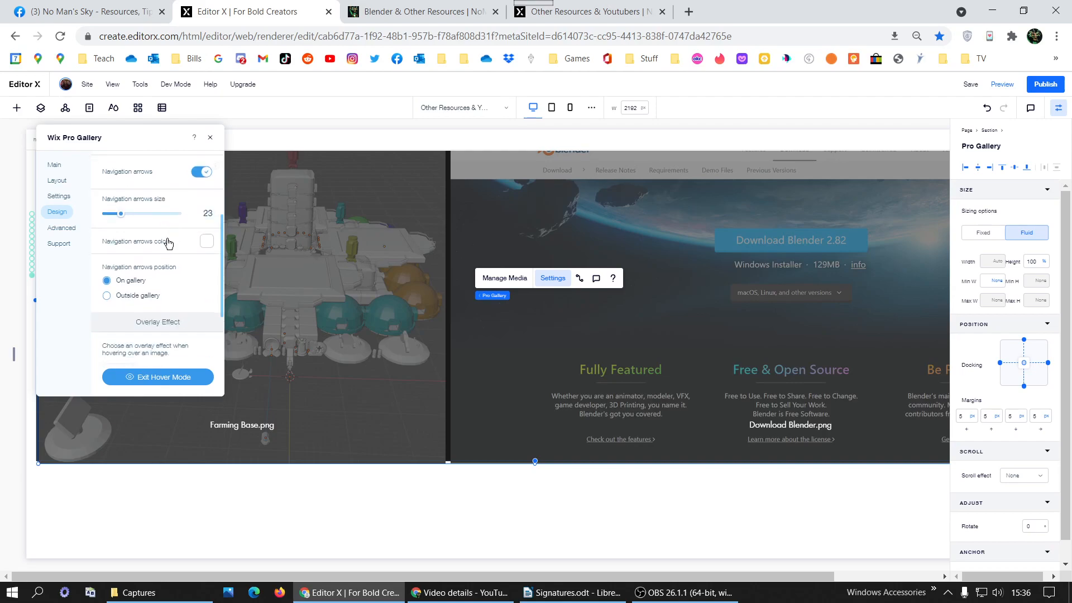
left_click(149, 298)
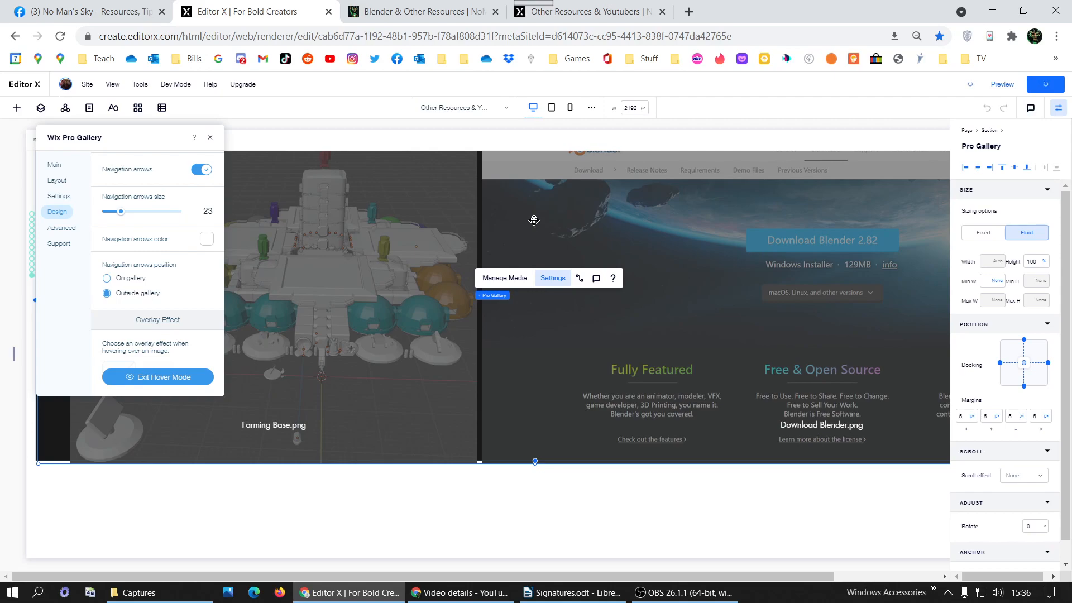
Publish the arrow change and inspect the gallery on the reloaded live page.
left_click(583, 11)
left_click(62, 37)
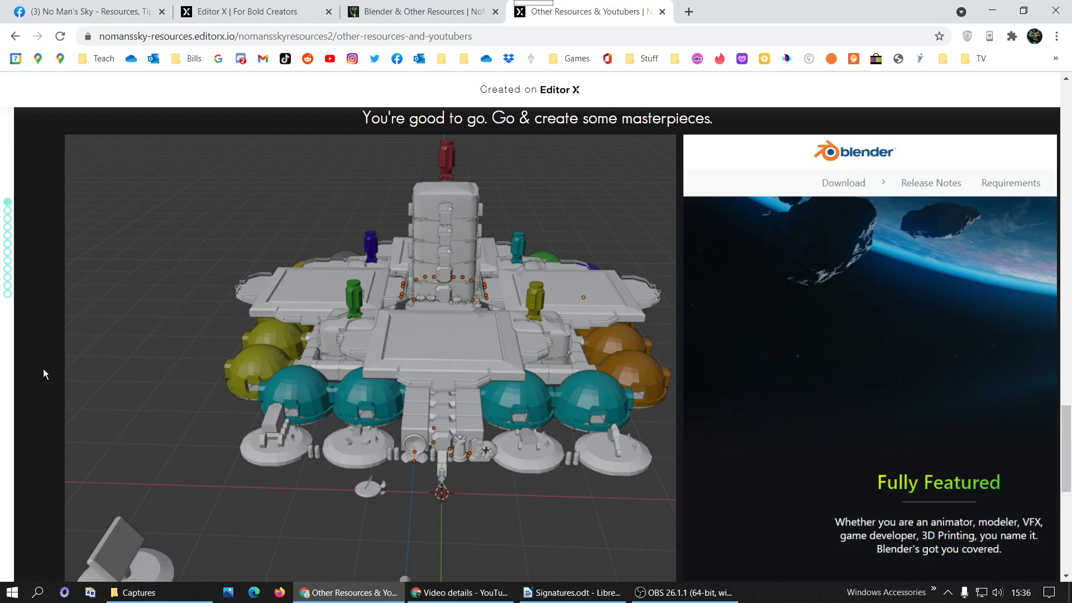
scroll(717, 489, "down", 1)
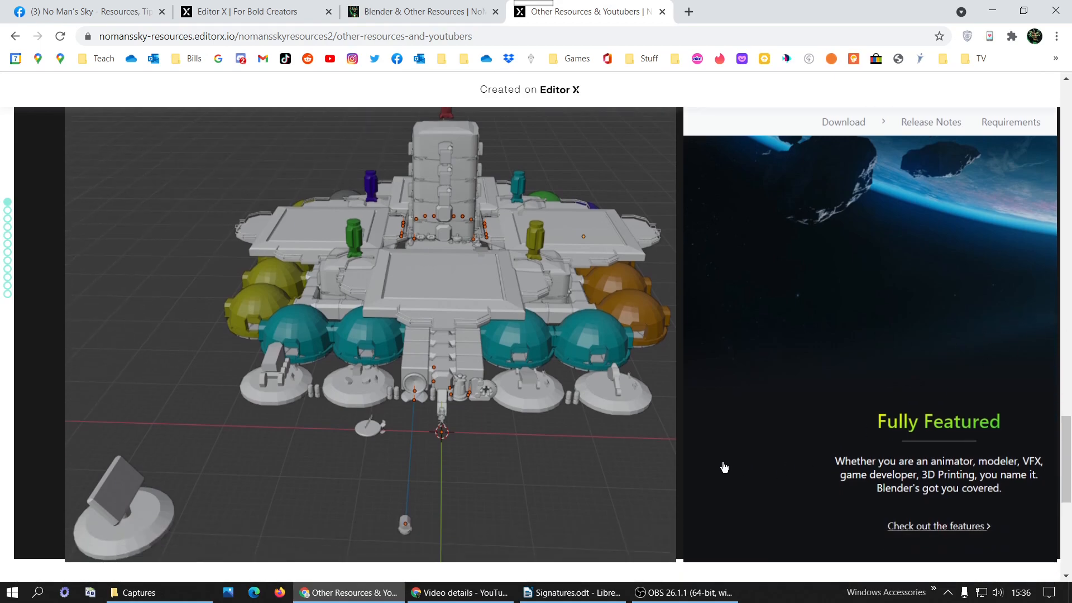
scroll(944, 391, "up", 2)
scroll(1016, 437, "down", 1)
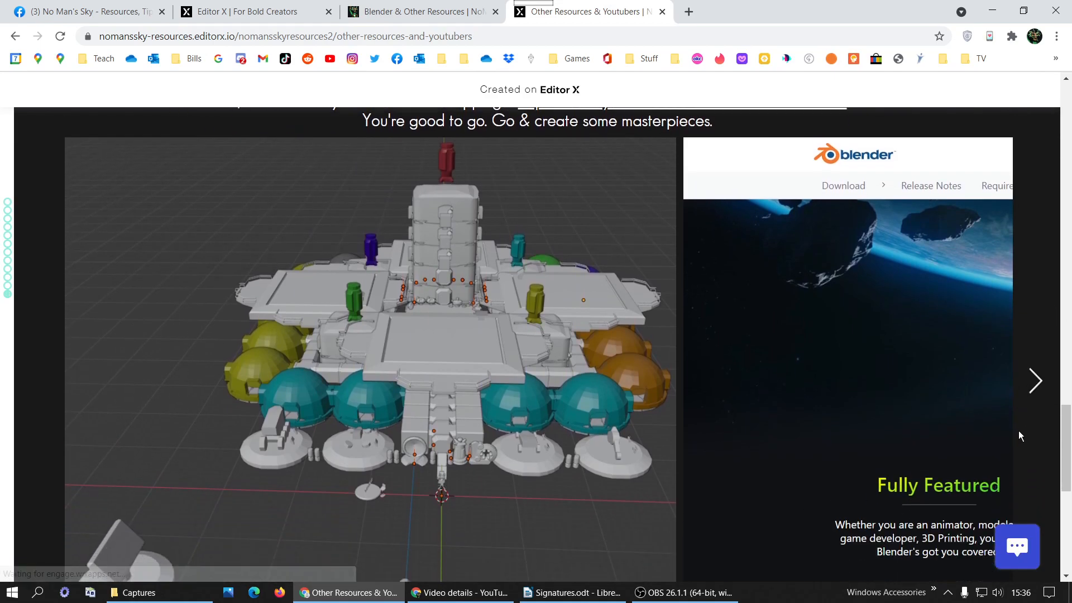
Check how the live gallery and its outside arrows behave at phone-like and medium browser window widths.
left_click(1034, 379)
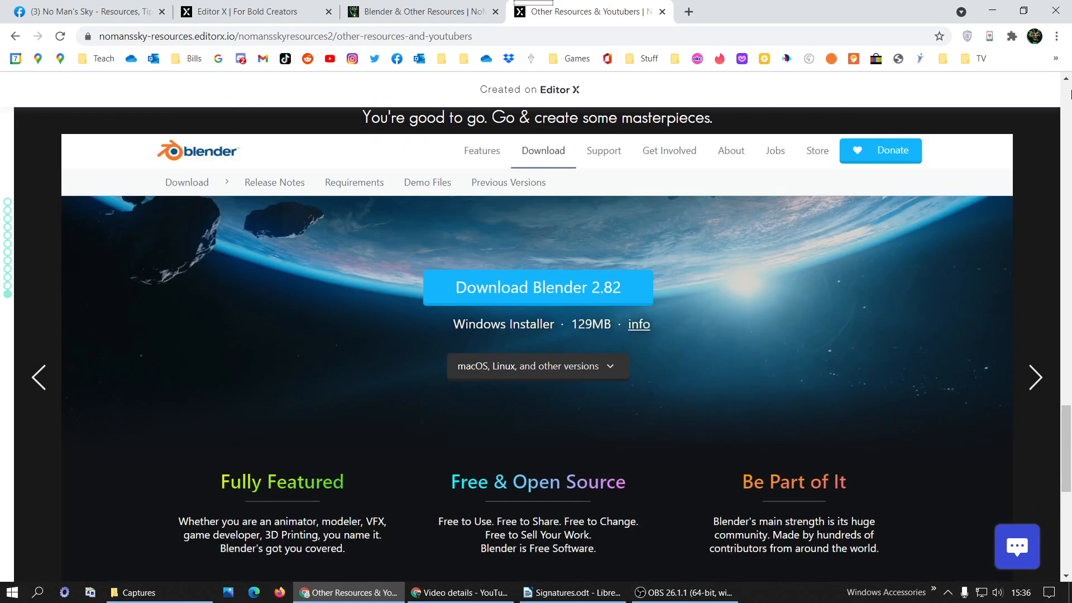
left_click(1024, 10)
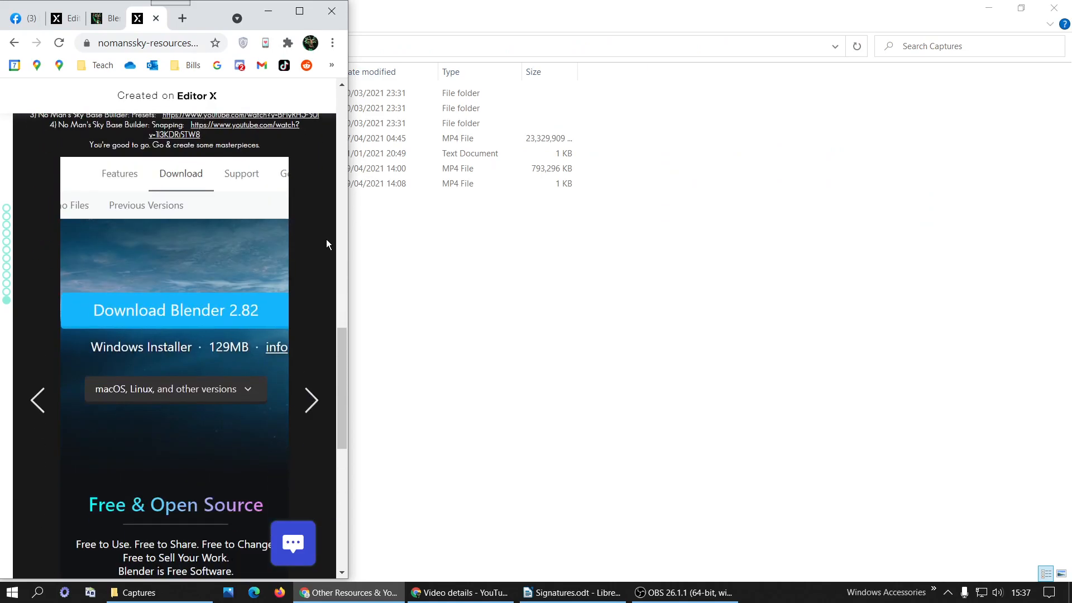
left_click(327, 406)
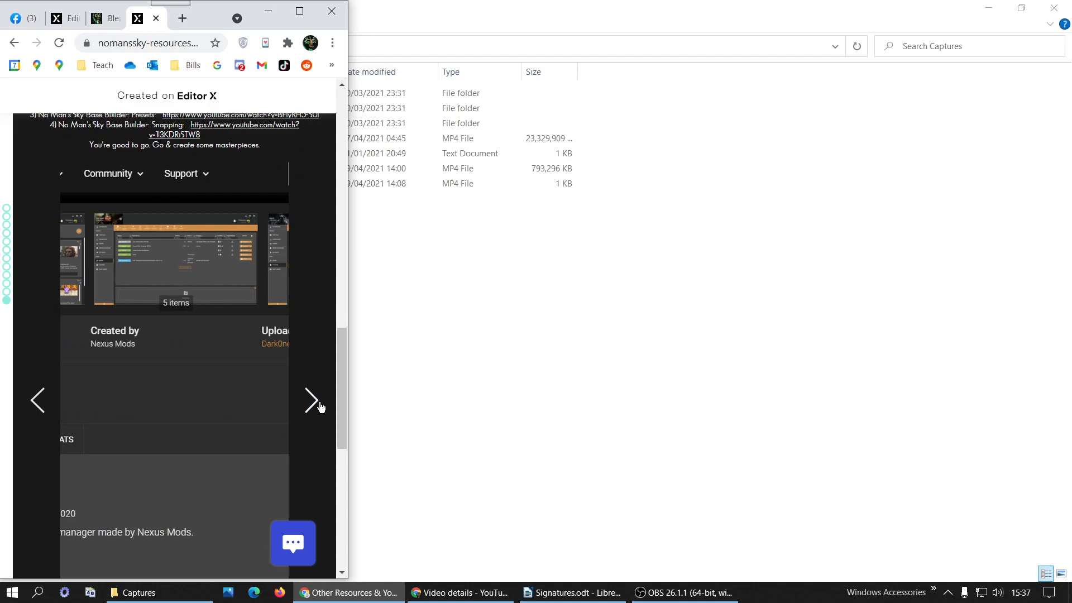
left_click_drag(340, 366, 725, 400)
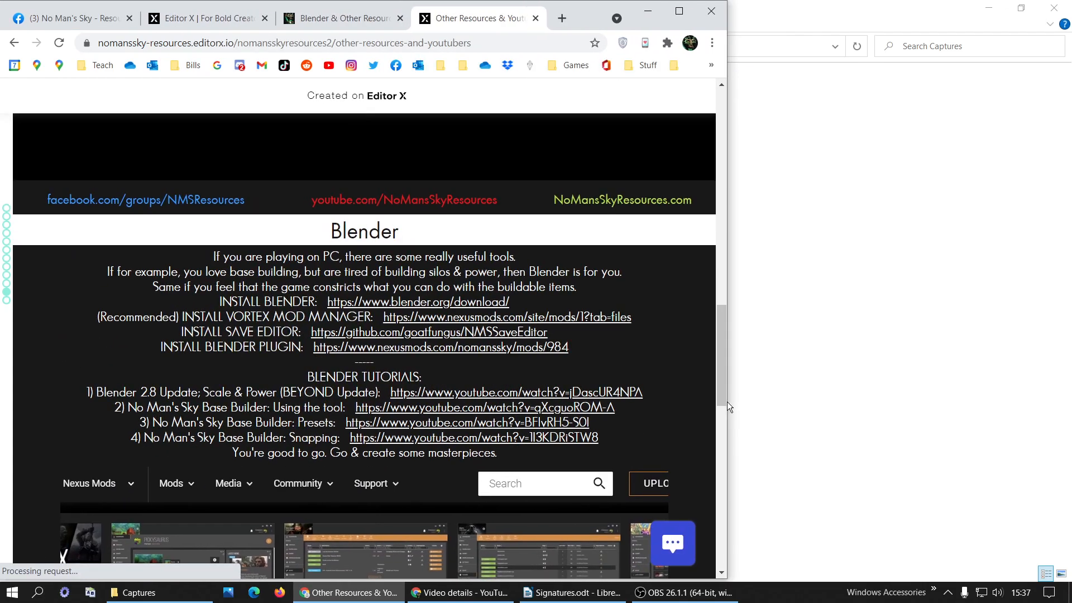
scroll(658, 366, "down", 5)
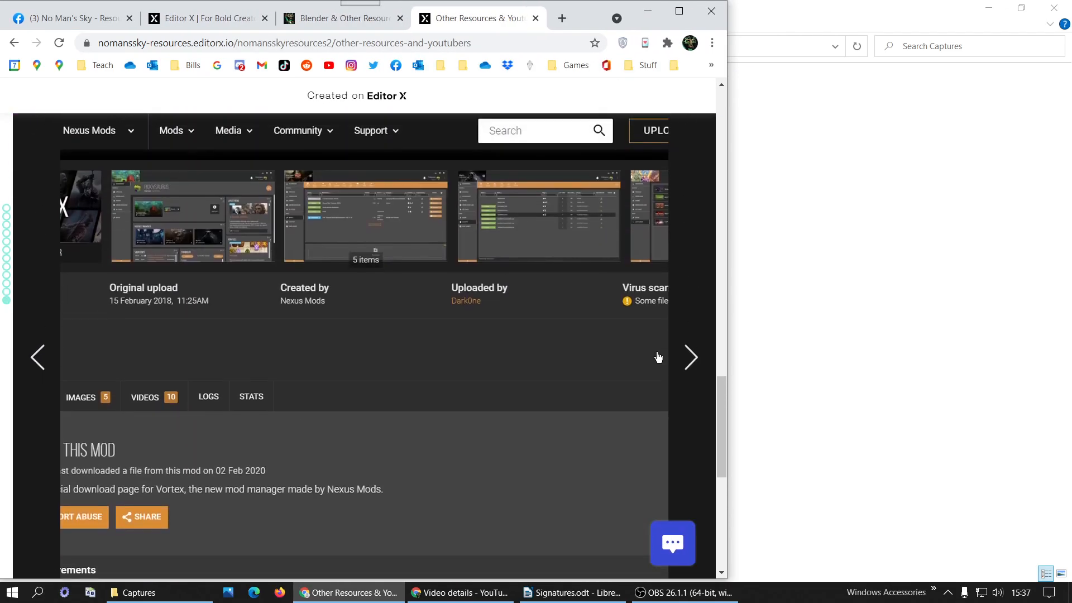
left_click_drag(730, 241, 348, 243)
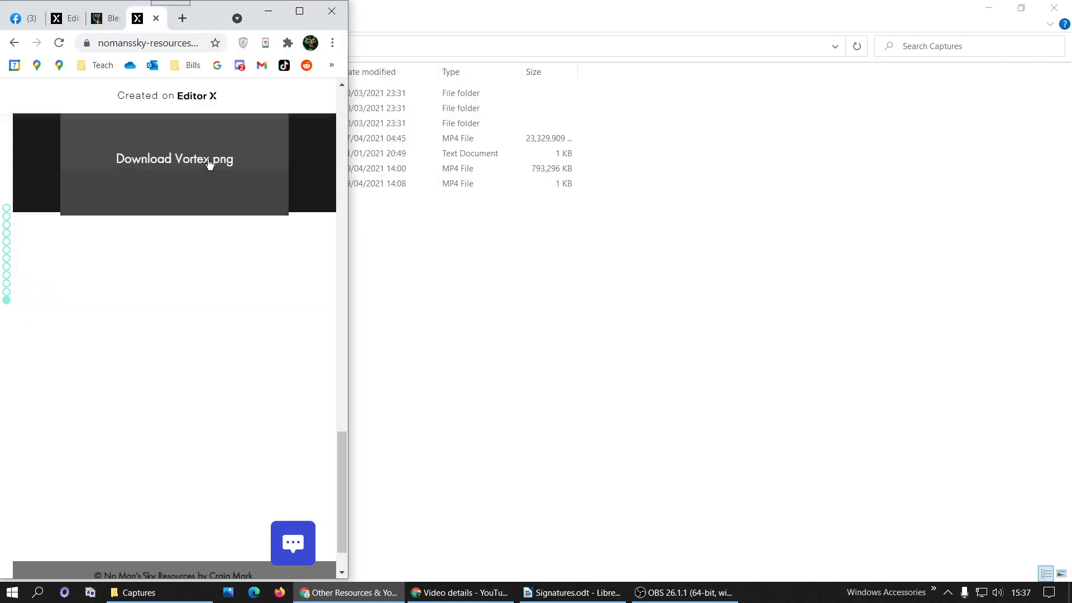
Examine the live Blender section at full window width and the sections that follow Blender on the original site's resources page.
left_click(301, 11)
scroll(708, 329, "down", 12)
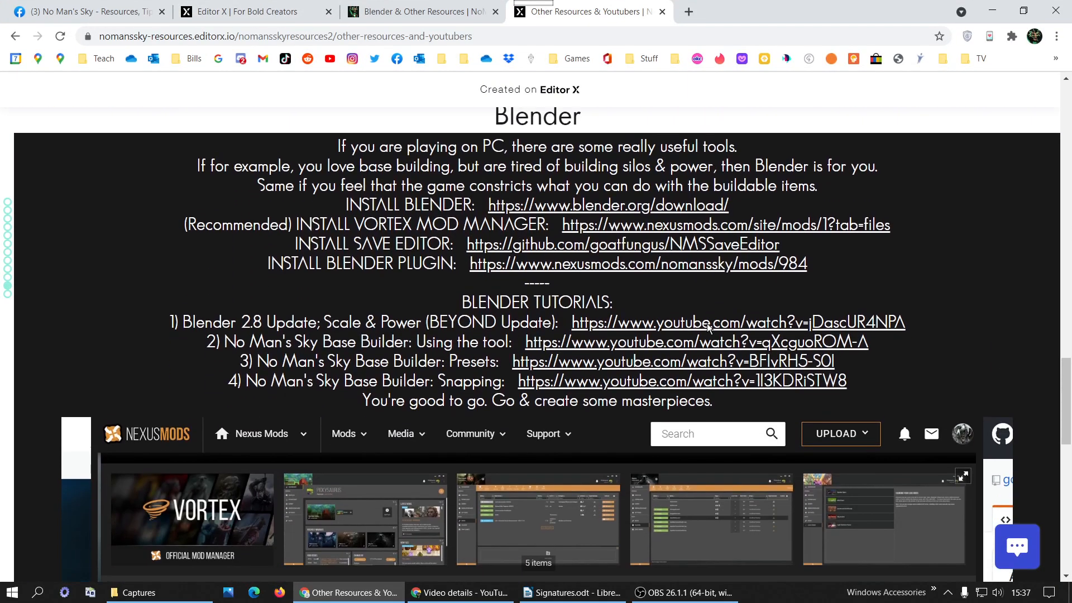
scroll(708, 329, "down", 1)
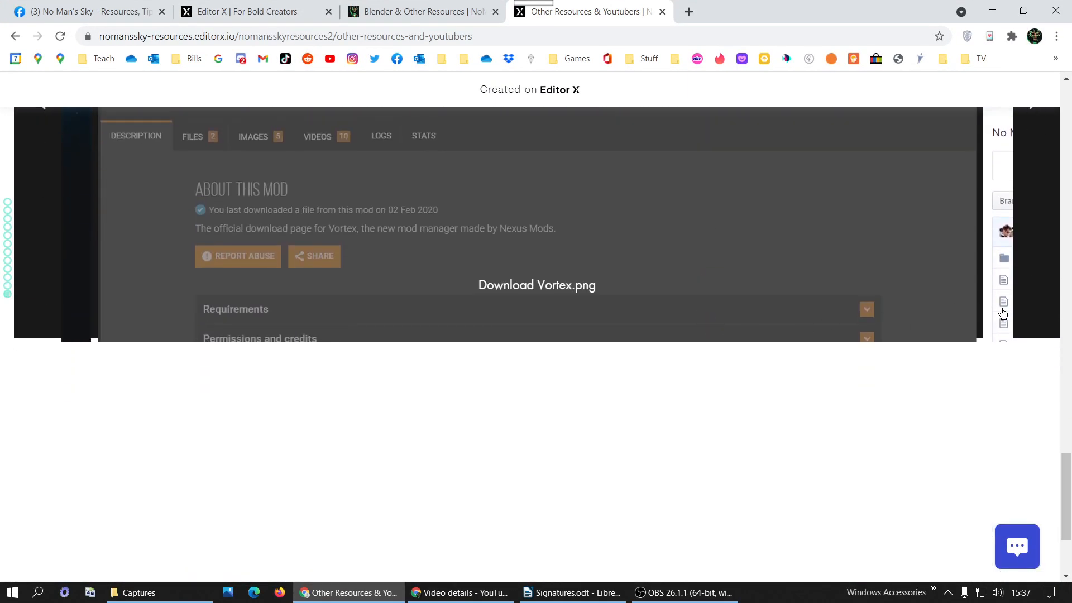
scroll(1025, 313, "up", 10)
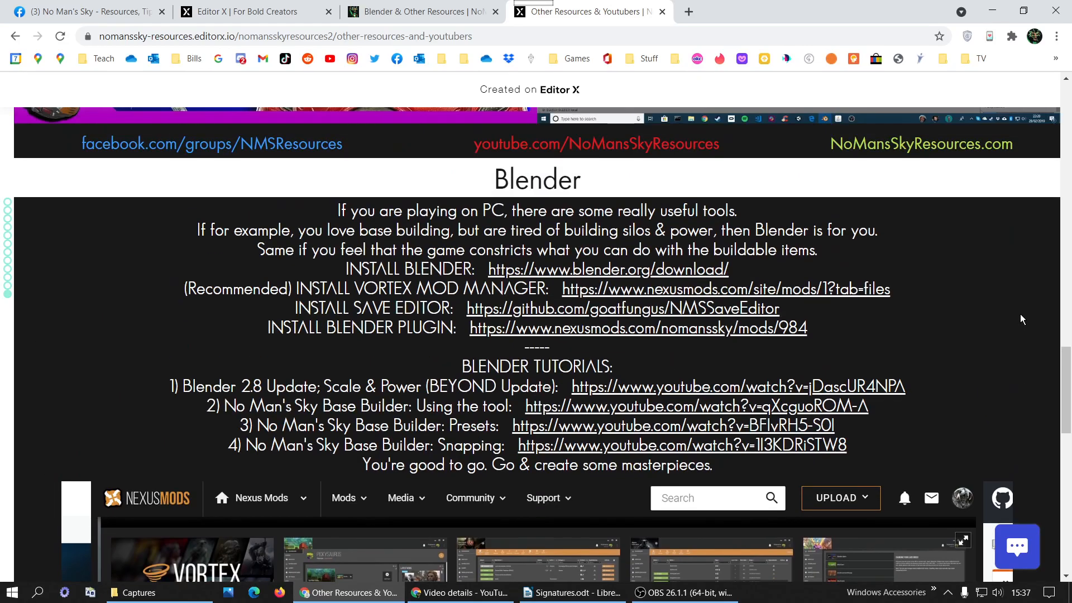
left_click(426, 7)
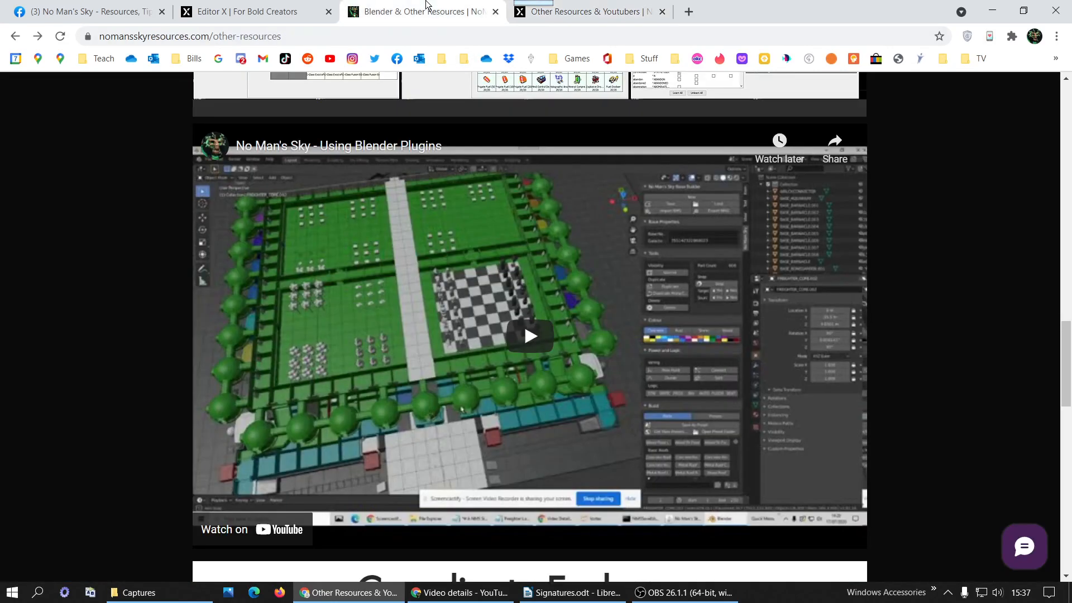
scroll(554, 171, "down", 8)
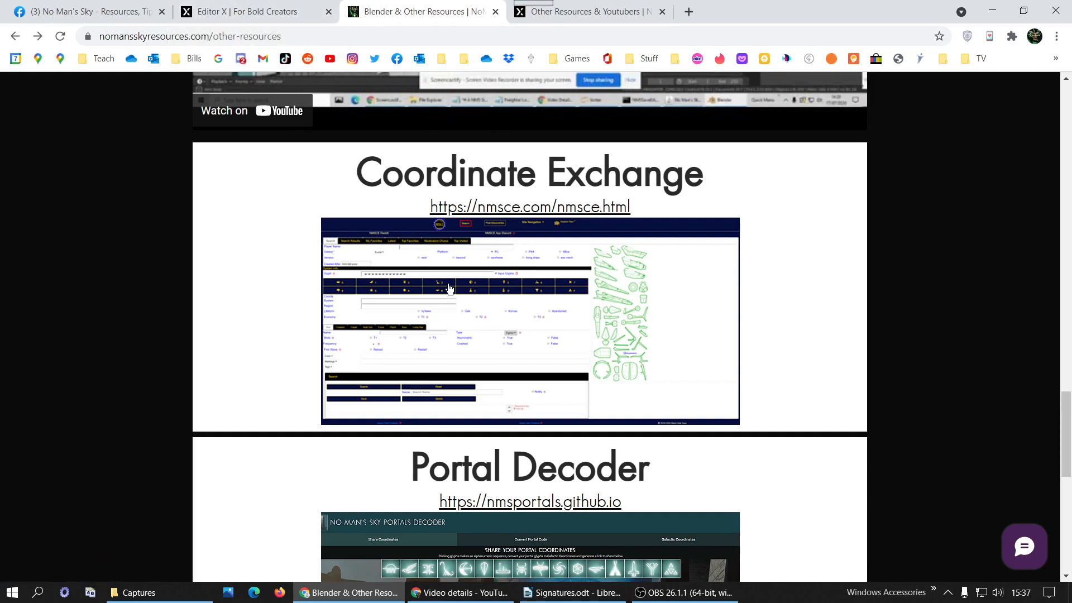
Return to the Editor X page and select the Blender heading section together with the dark text section beneath it.
left_click(230, 3)
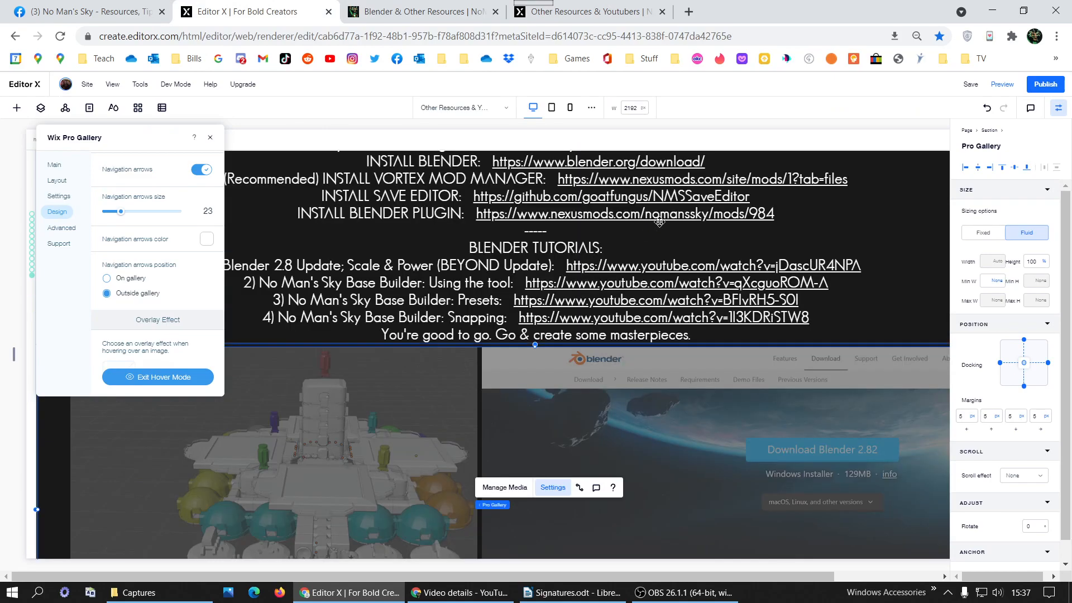
scroll(644, 212, "up", 3)
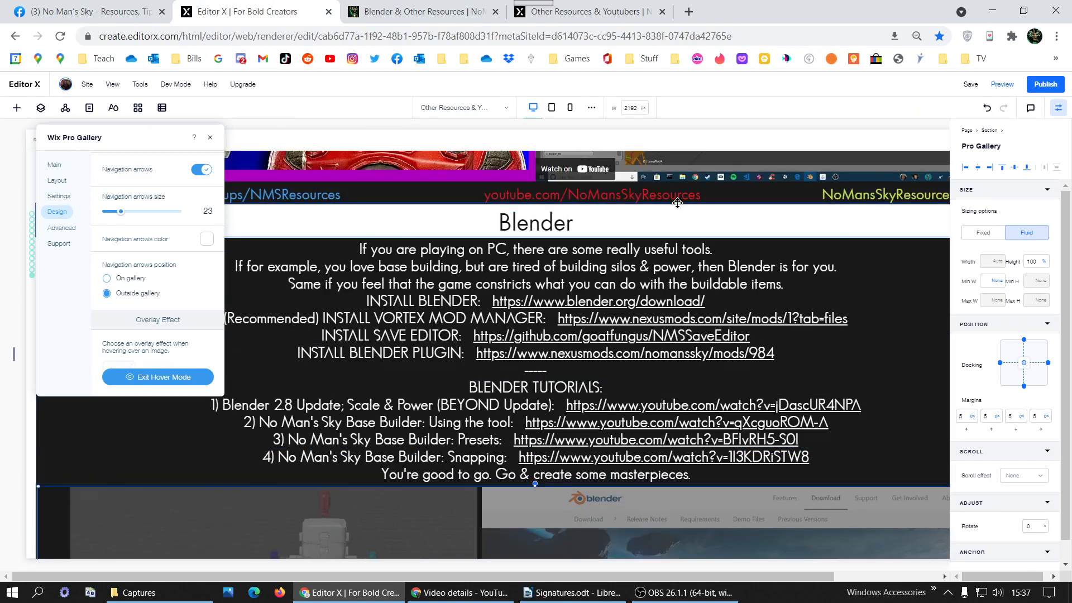
left_click(796, 215)
left_click(66, 238)
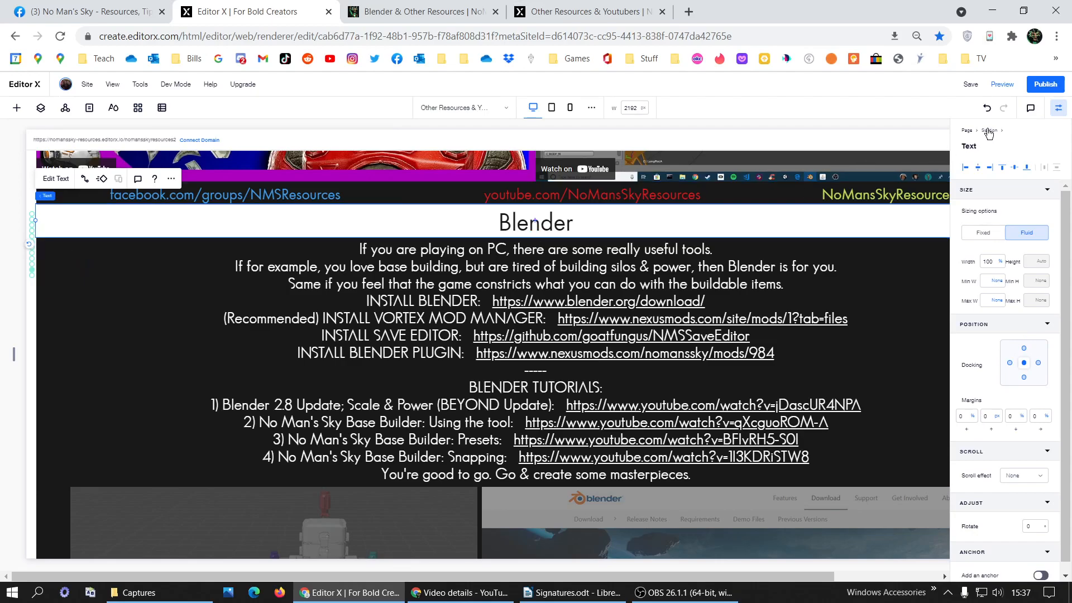
left_click(153, 354)
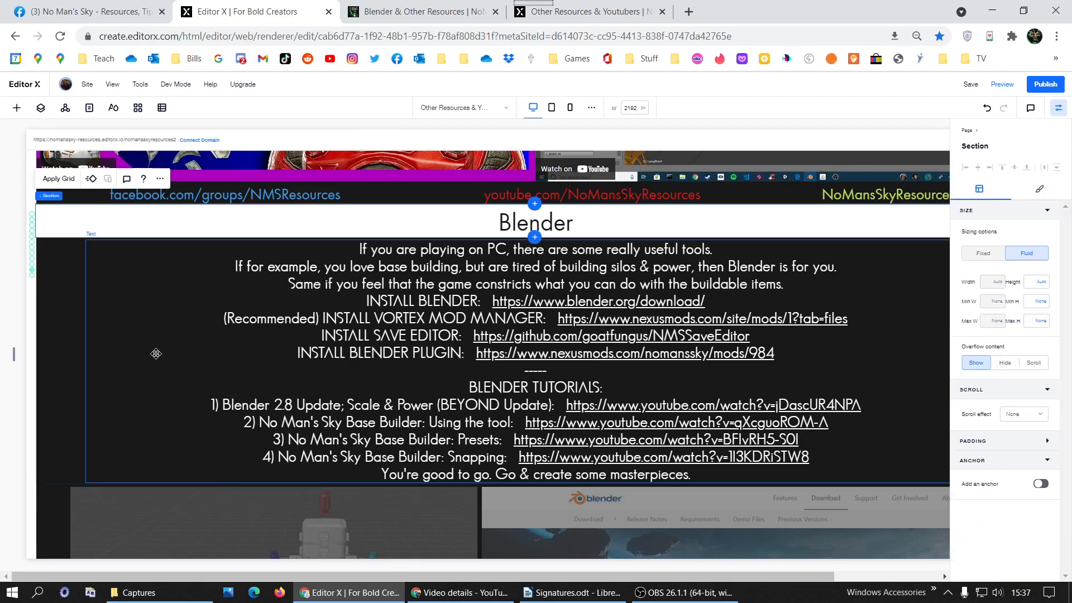
left_click(61, 354, "shift")
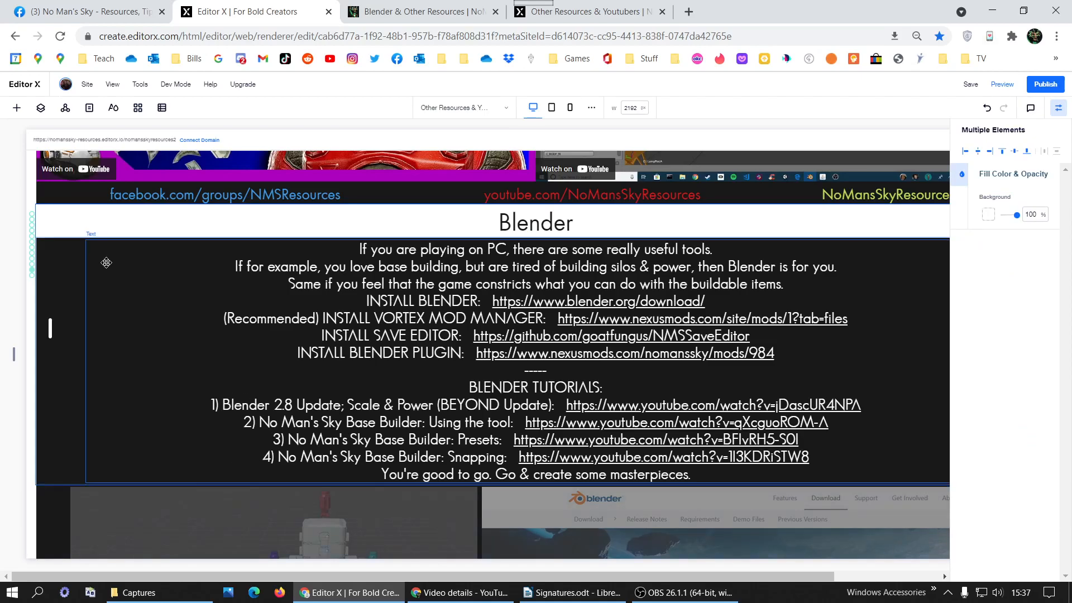
Try duplicating the Blender heading text, check where the copy lands on the page, and undo the duplication.
right_click(67, 232)
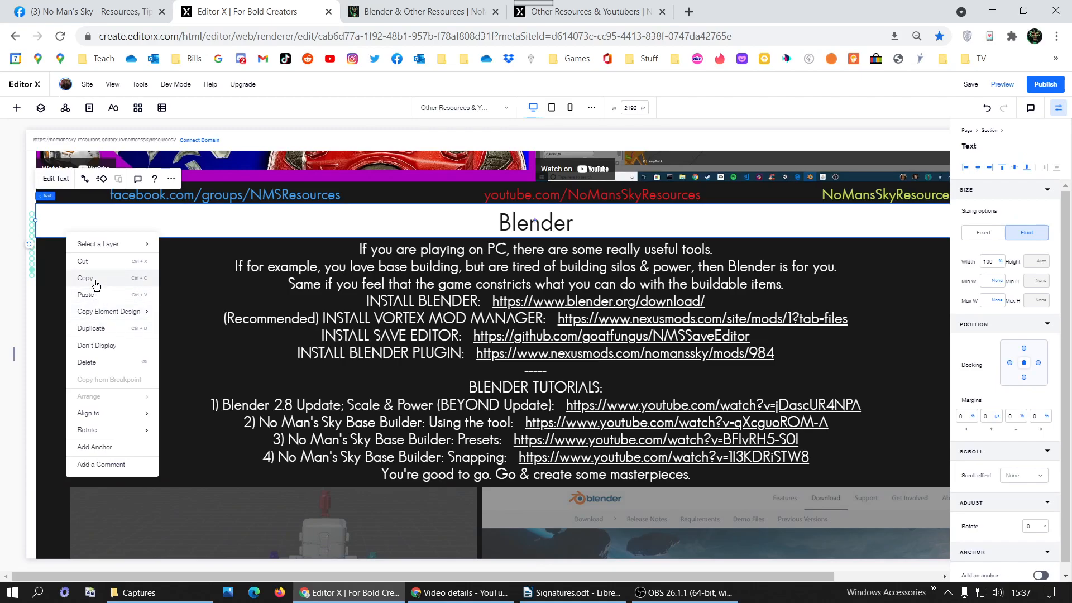
left_click(92, 328)
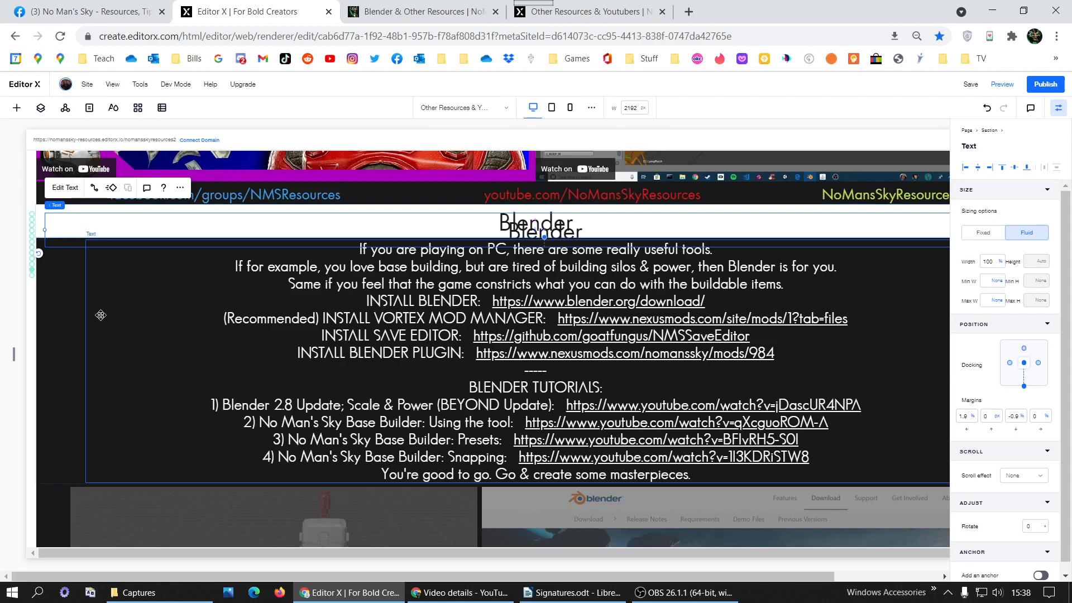
scroll(43, 299, "down", 5)
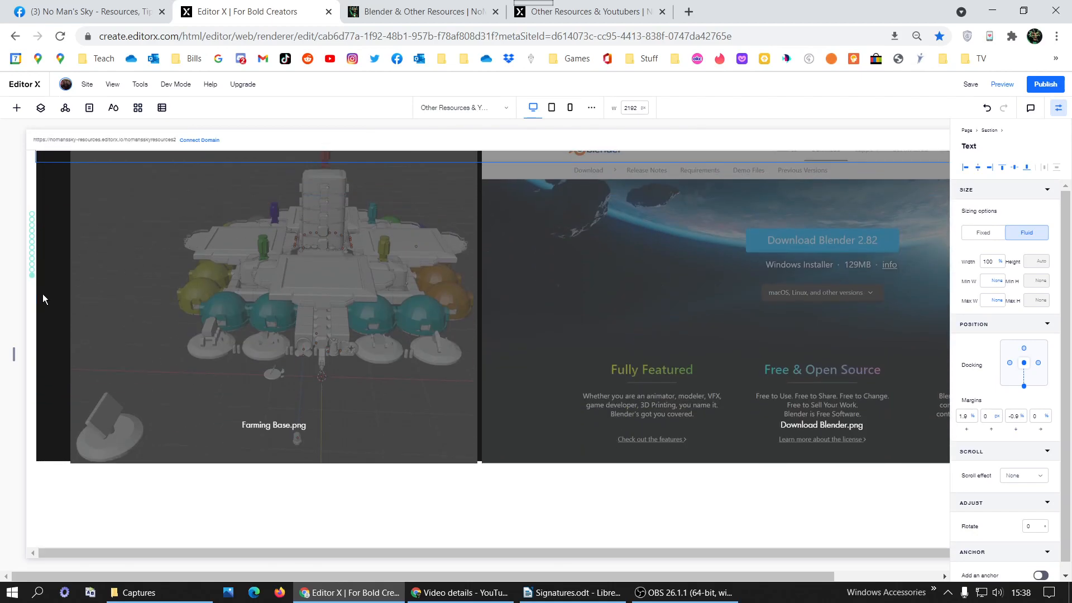
scroll(42, 294, "down", 3)
scroll(43, 294, "up", 8)
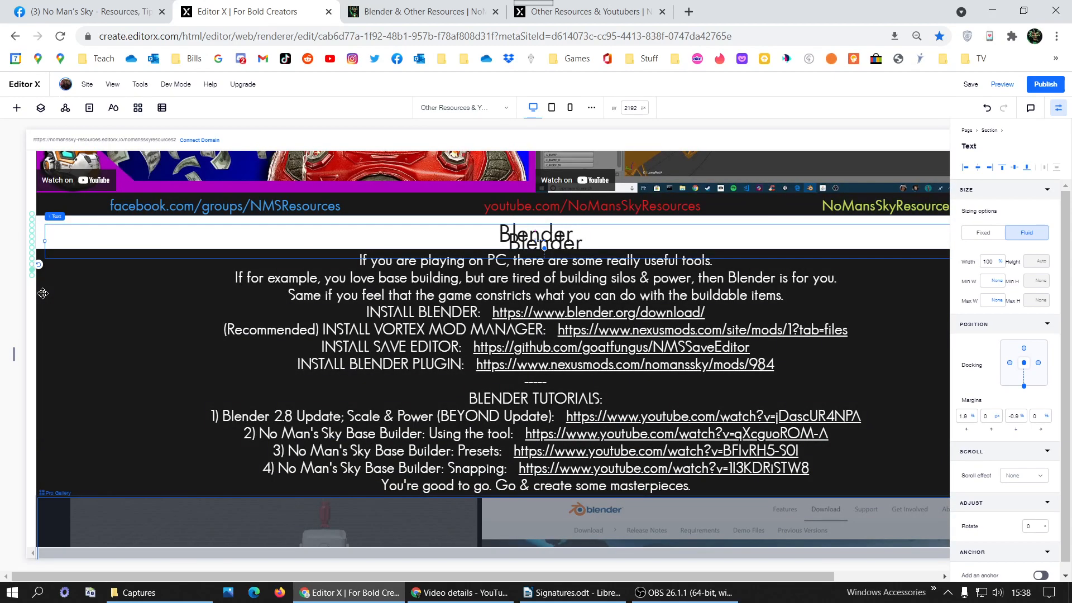
left_click(43, 291)
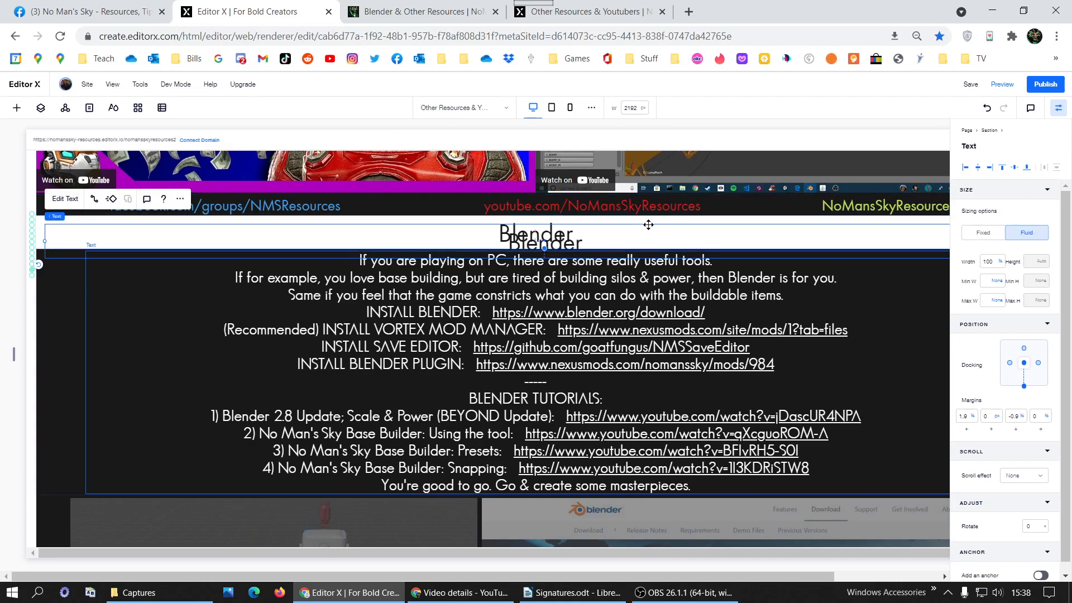
left_click(986, 114)
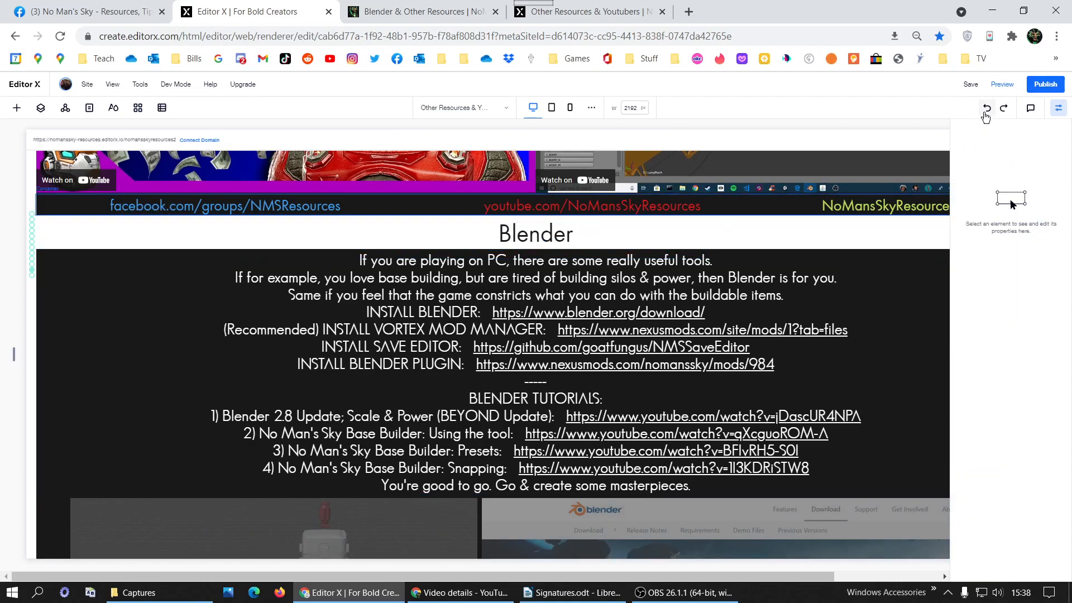
Copy the Blender heading's section together with the dark text section directly beneath it.
left_click(53, 238)
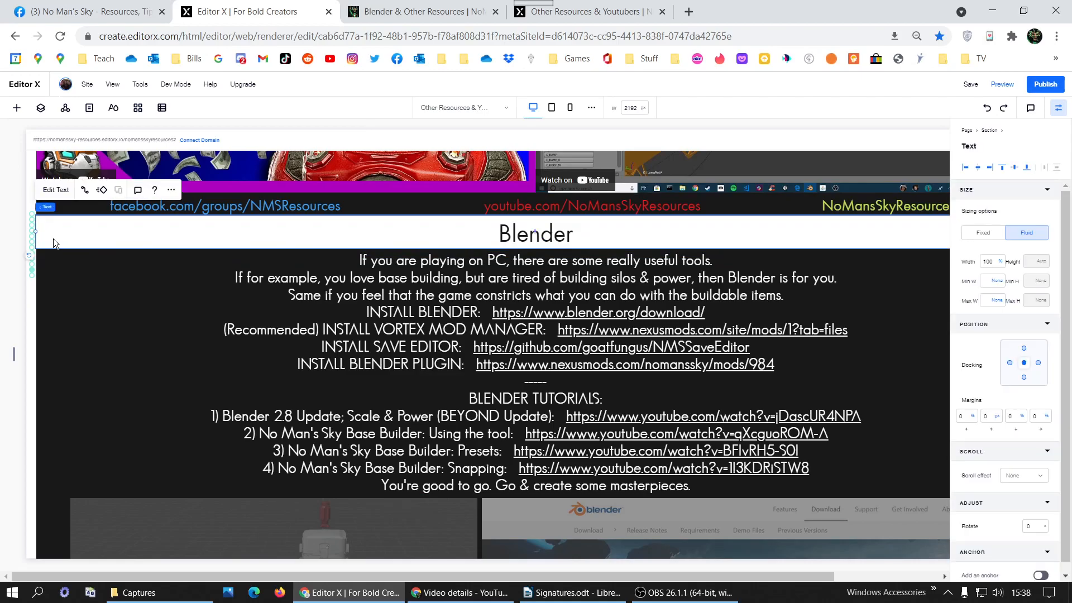
right_click(53, 240)
mouse_move(102, 257)
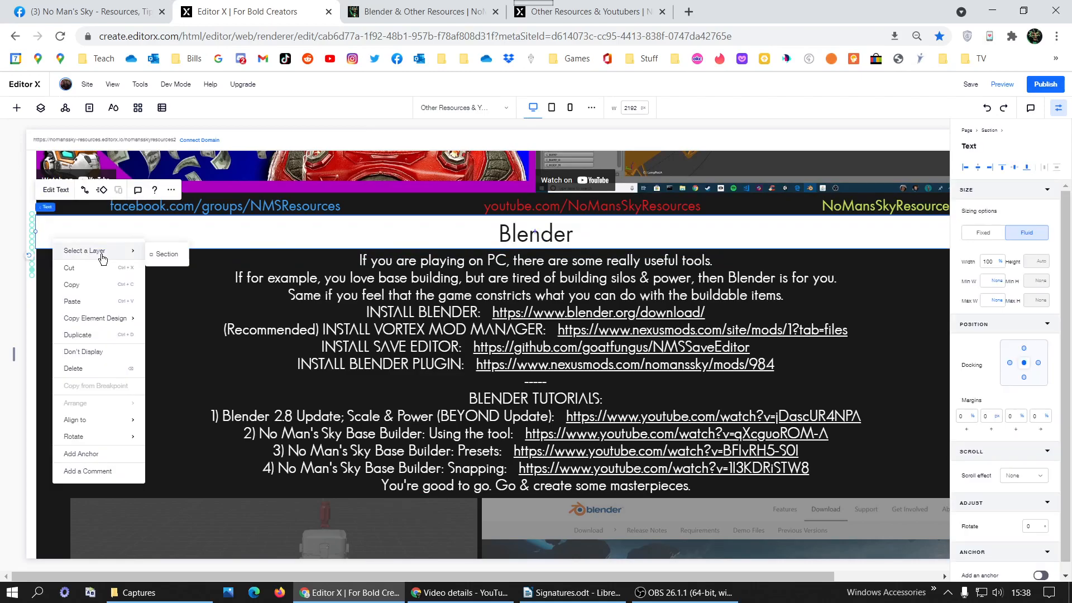
left_click(165, 254)
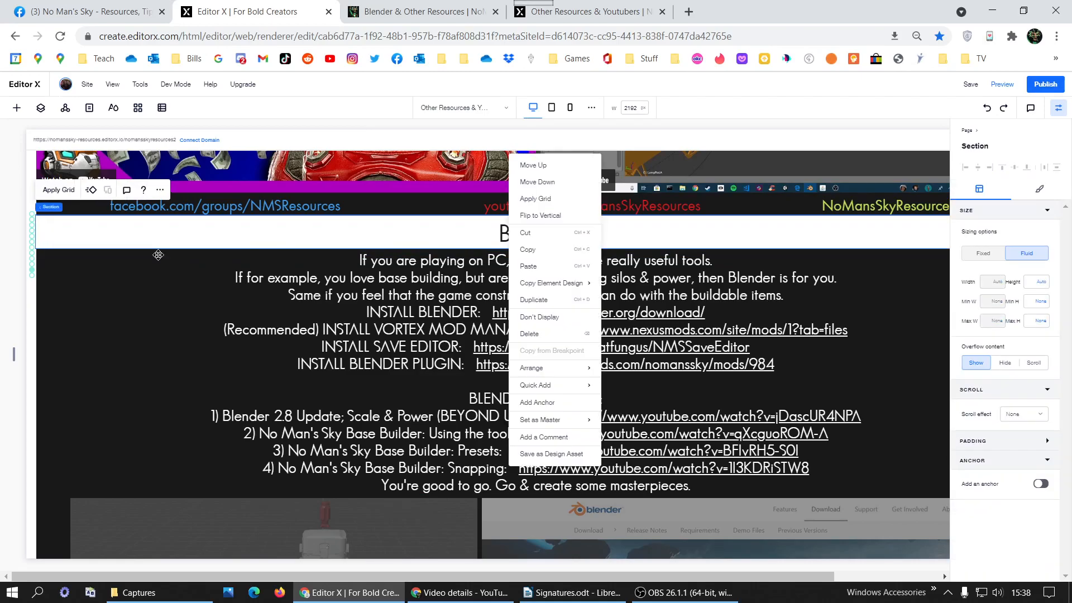
left_click(48, 269, "shift")
right_click(48, 269)
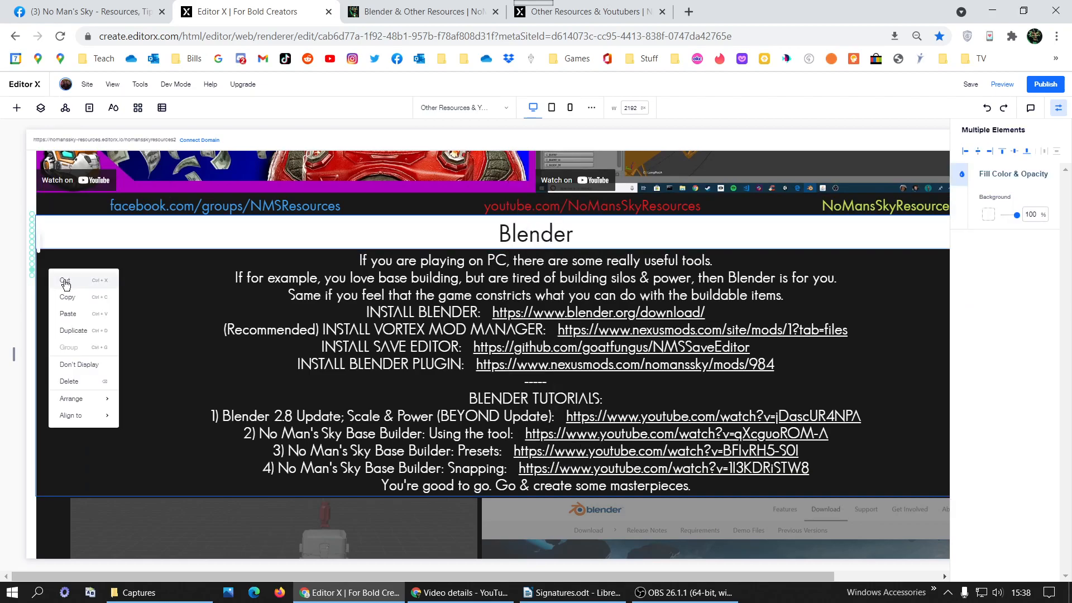
left_click(68, 293)
Paste the copied Blender sections at the blank section between the gallery and the footer.
scroll(315, 323, "down", 5)
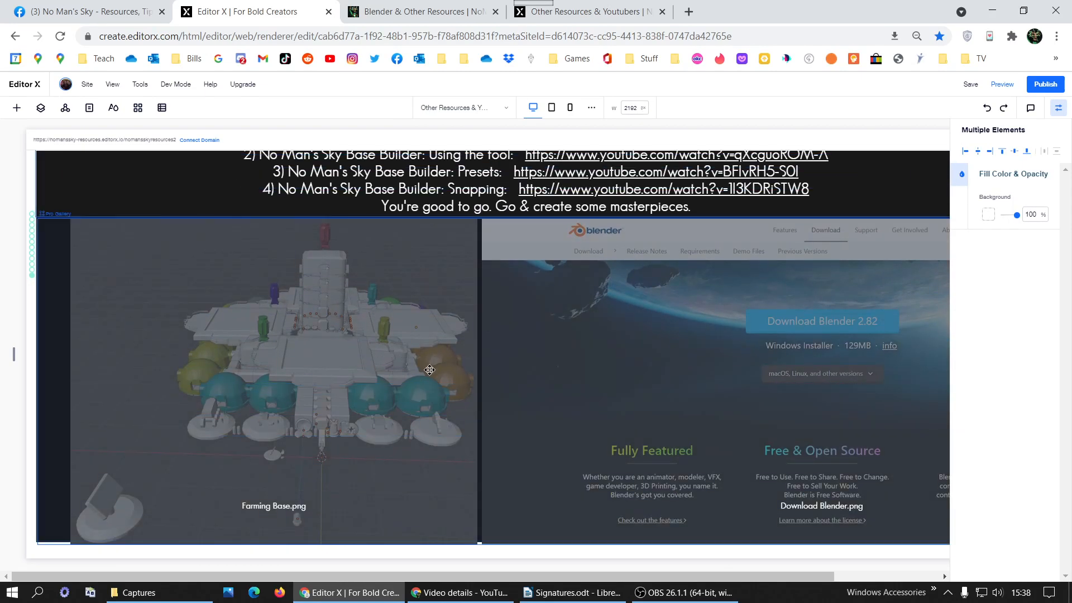
scroll(430, 370, "down", 5)
left_click(625, 386)
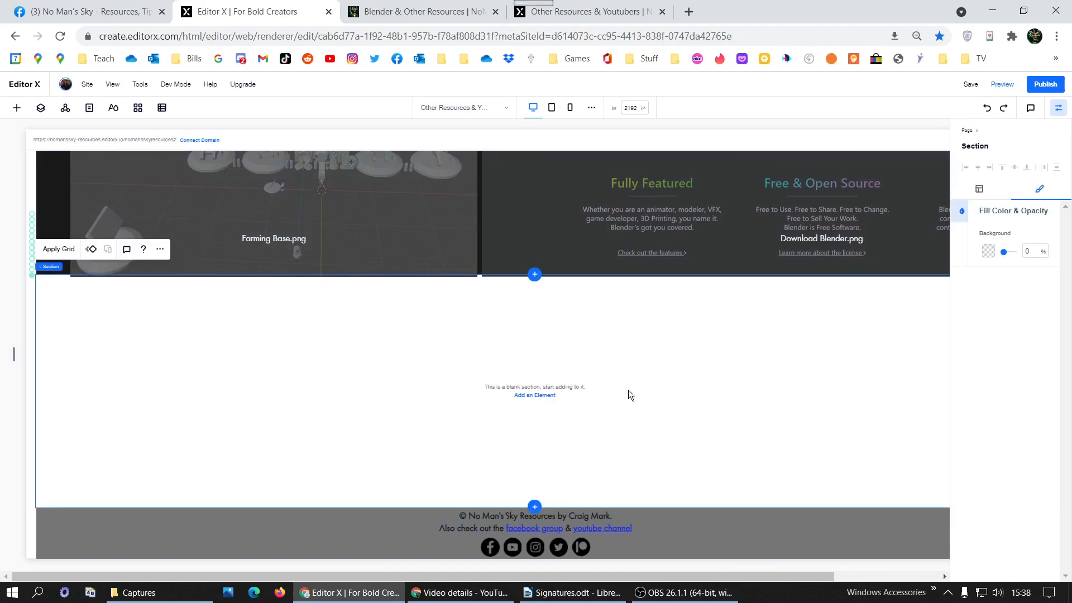
right_click(628, 390)
left_click(657, 194)
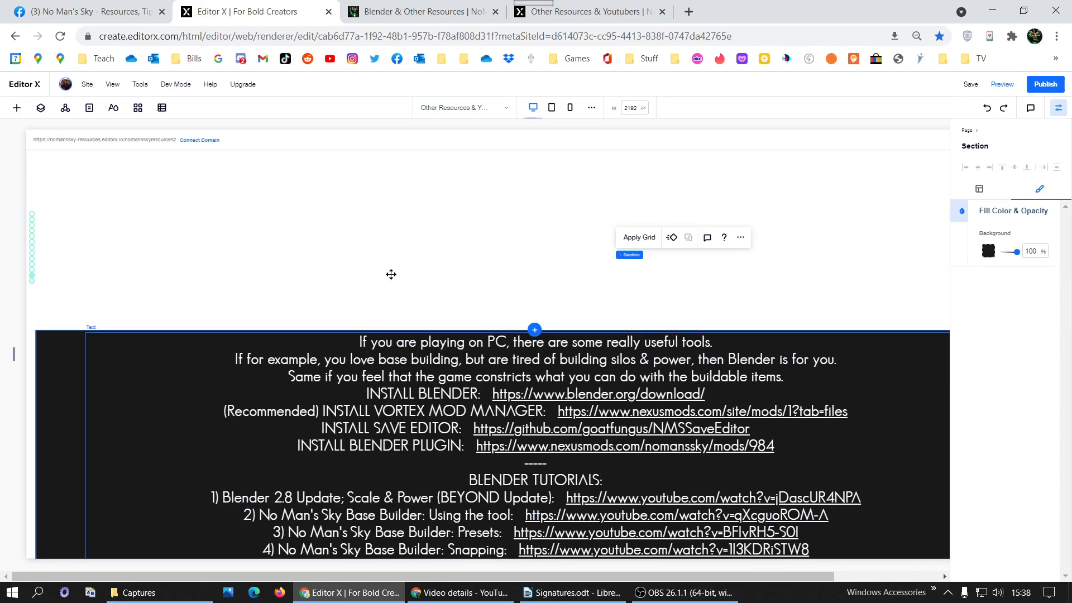
Delete the blank section between the gallery and the pasted Blender text section.
left_click(390, 279)
right_click(391, 279)
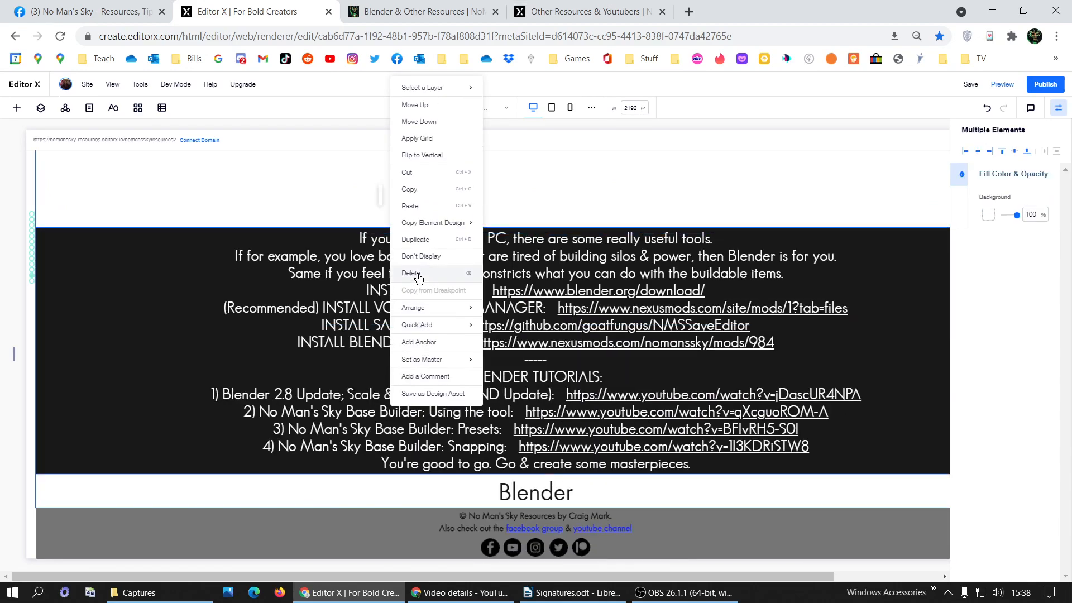
left_click(418, 274)
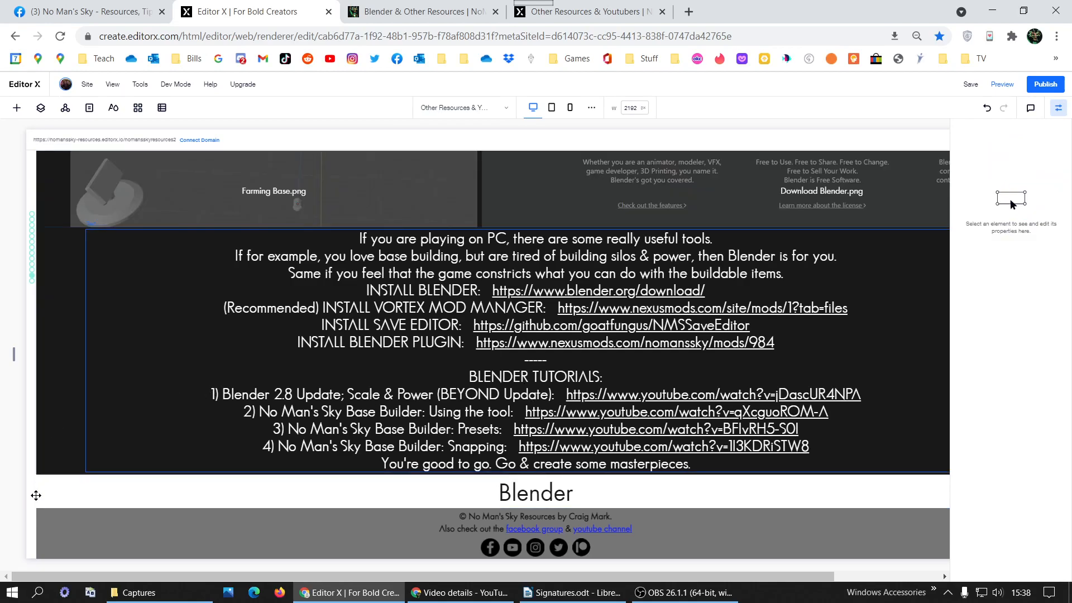
Move the pasted dark text section down so that it sits below the copied Blender heading.
left_click(37, 496)
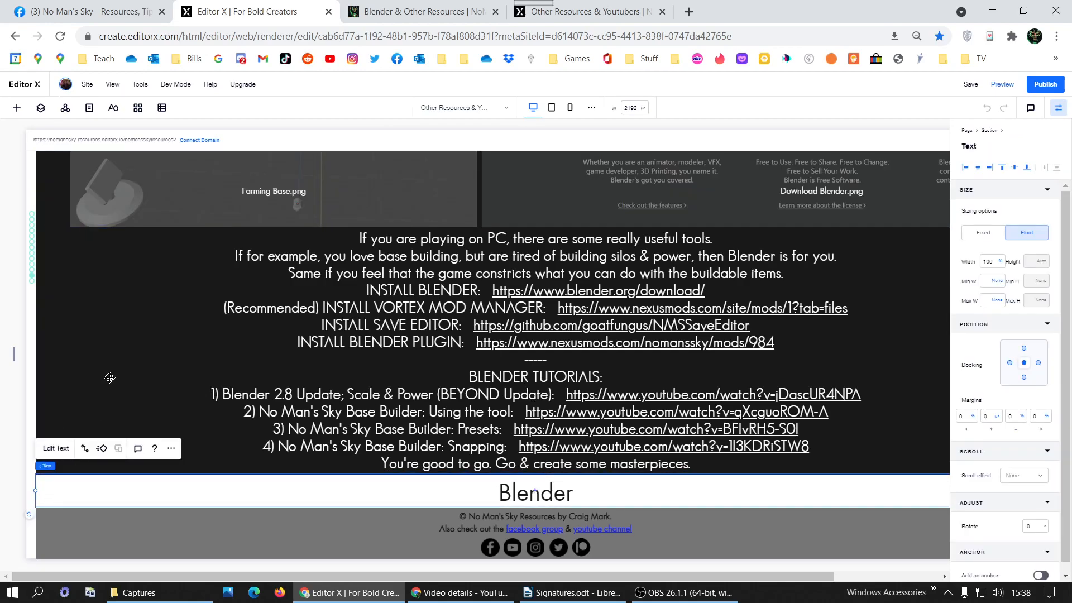
left_click(59, 336)
right_click(59, 336)
mouse_move(61, 342)
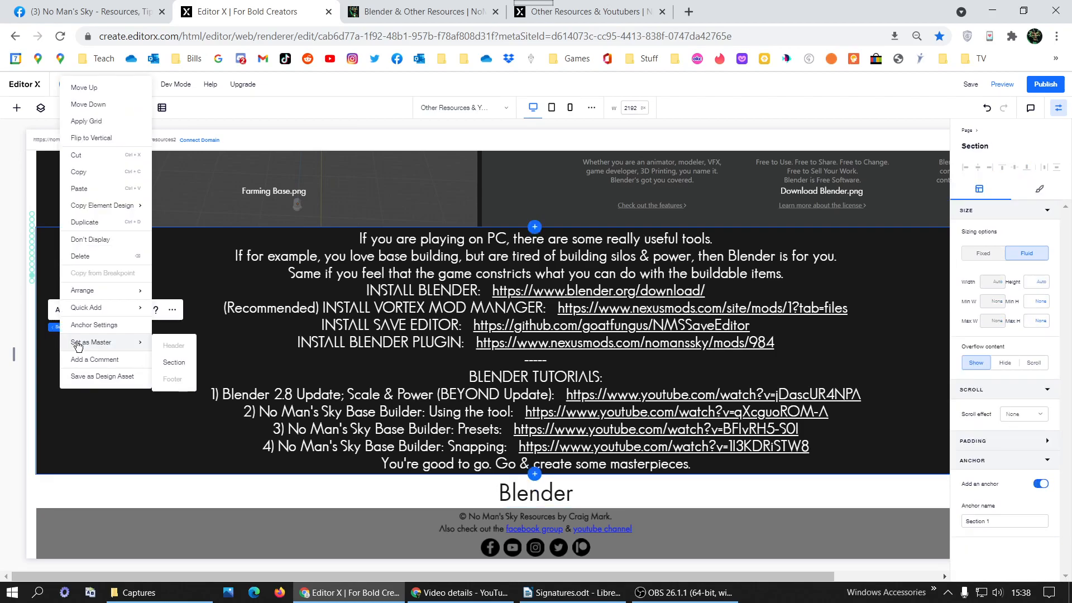
left_click(89, 104)
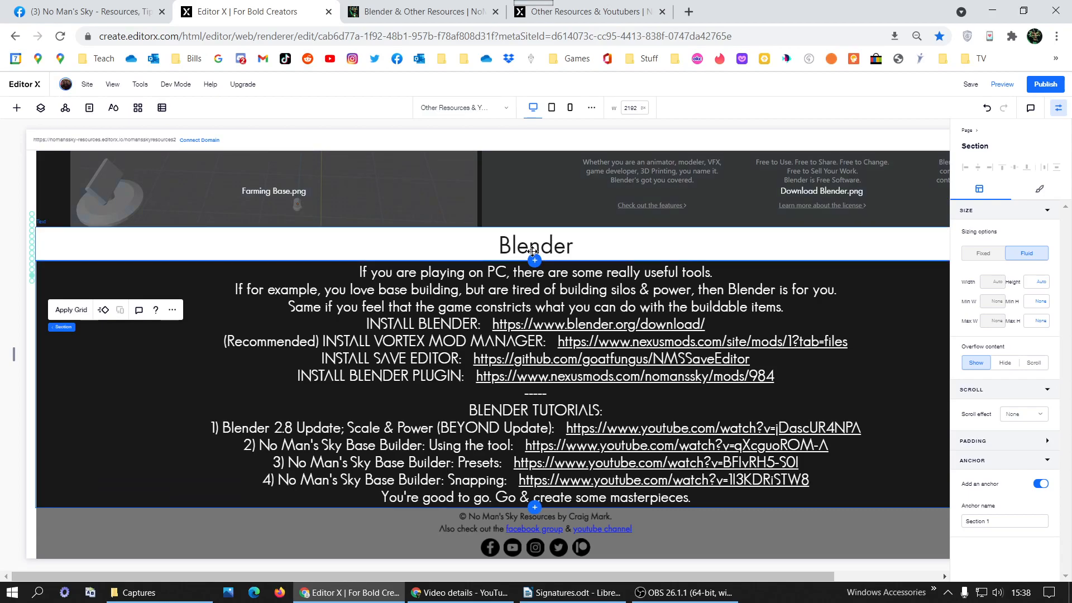
Select the copied Blender heading text for replacement and copy the Coordinate Exchange title with its link from the live resources page.
left_click(533, 249)
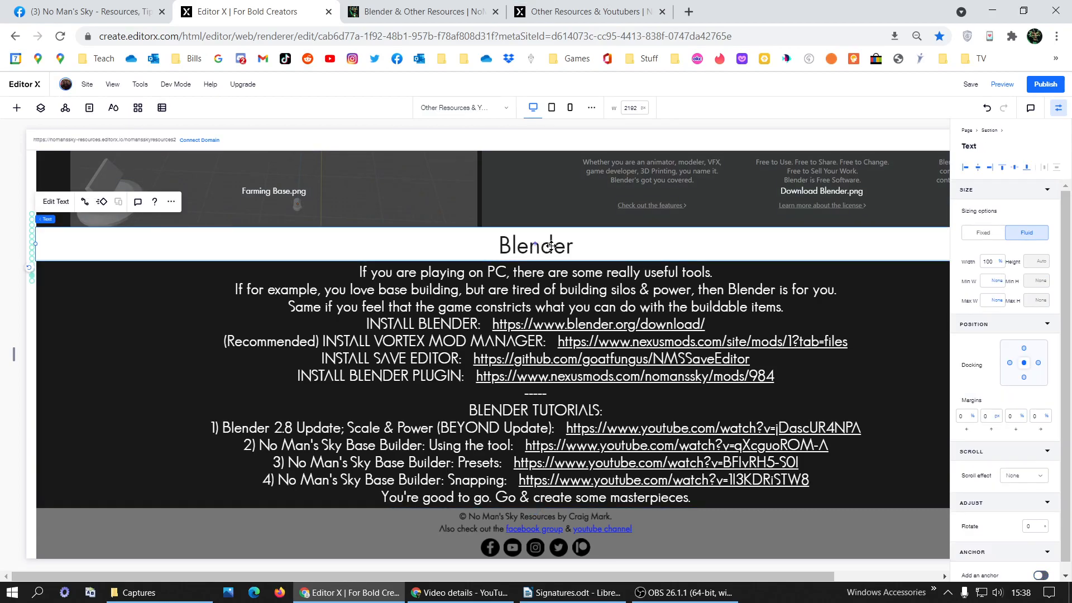
double_click(551, 246)
left_click_drag(552, 246, 573, 245)
left_click(419, 11)
double_click(516, 181)
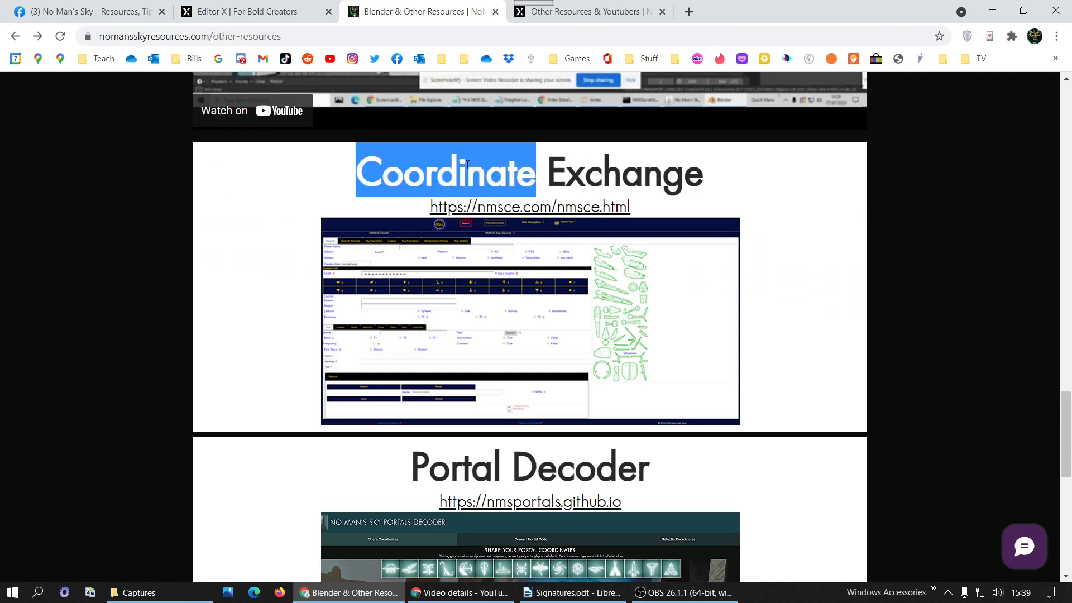
left_click_drag(353, 172, 688, 208)
Replace the copied Blender heading in Editor X with "Coordinate Exchange", taking the link line out of the heading.
left_click(208, 4)
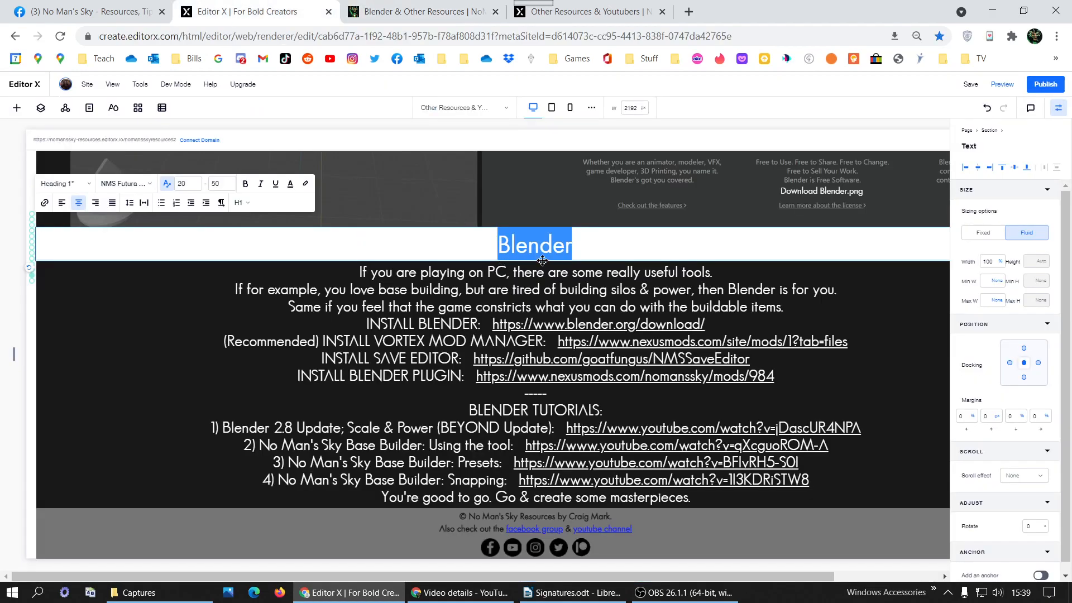
key("ctrl+v")
left_click_drag(709, 255, 371, 250)
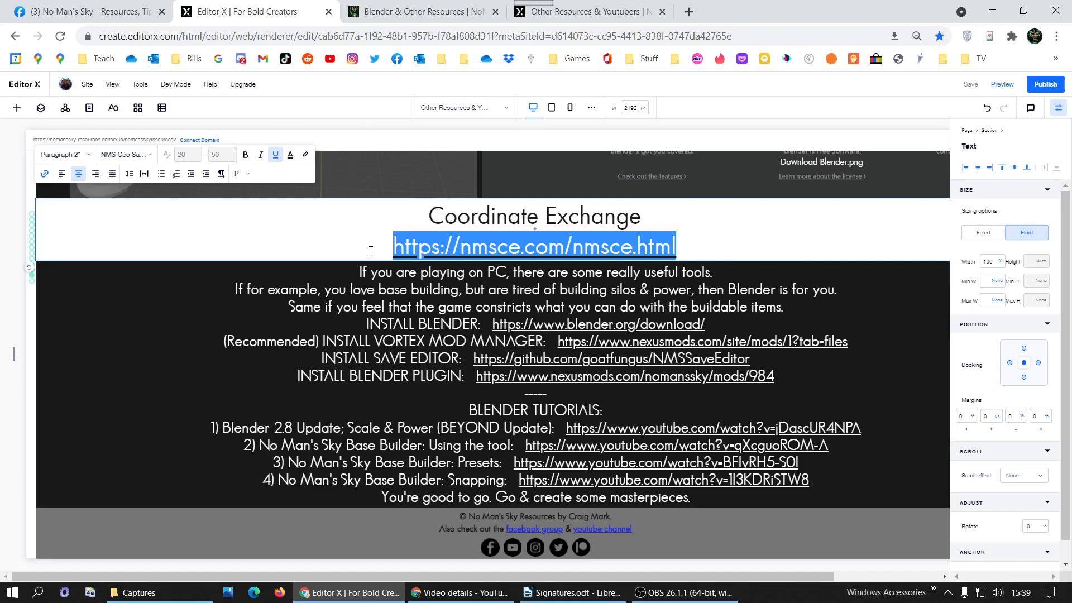
key("BackSpace")
key("BackSpace")
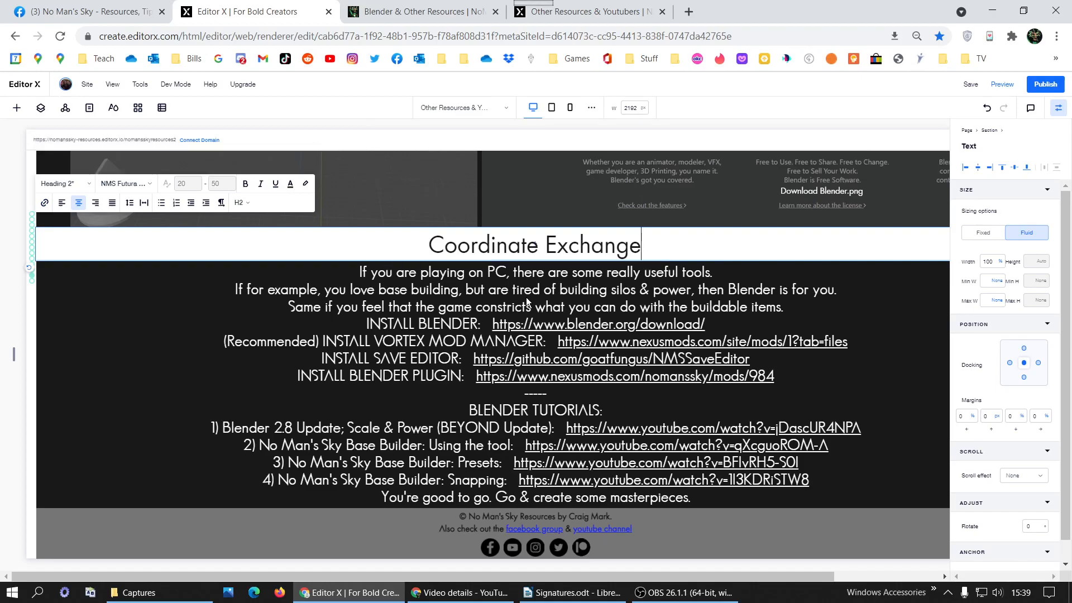
left_click(364, 272)
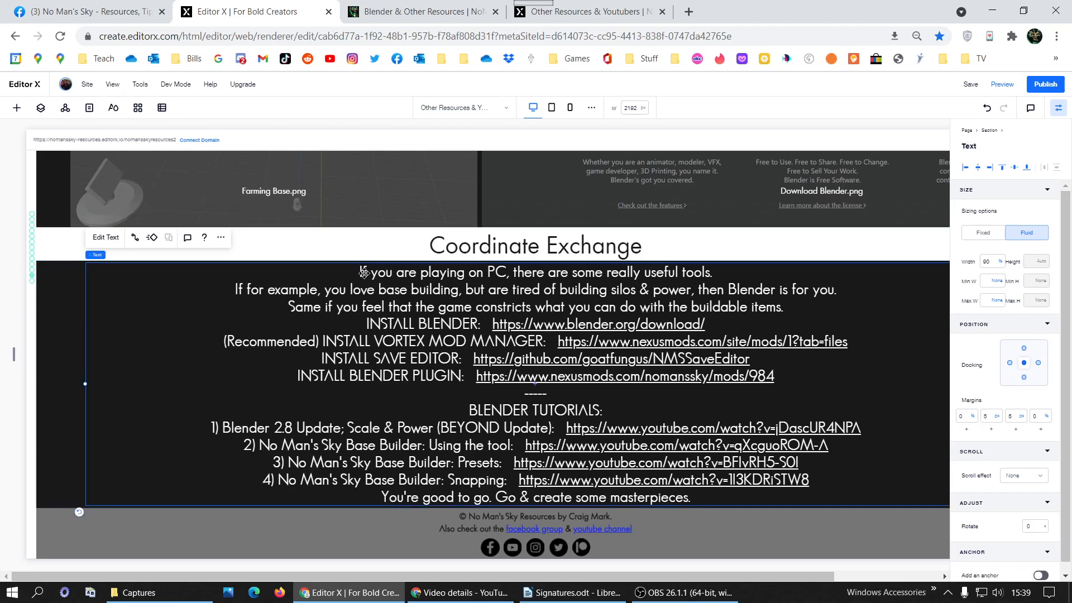
triple_click(450, 274)
key("ctrl+a")
key("ctrl+v")
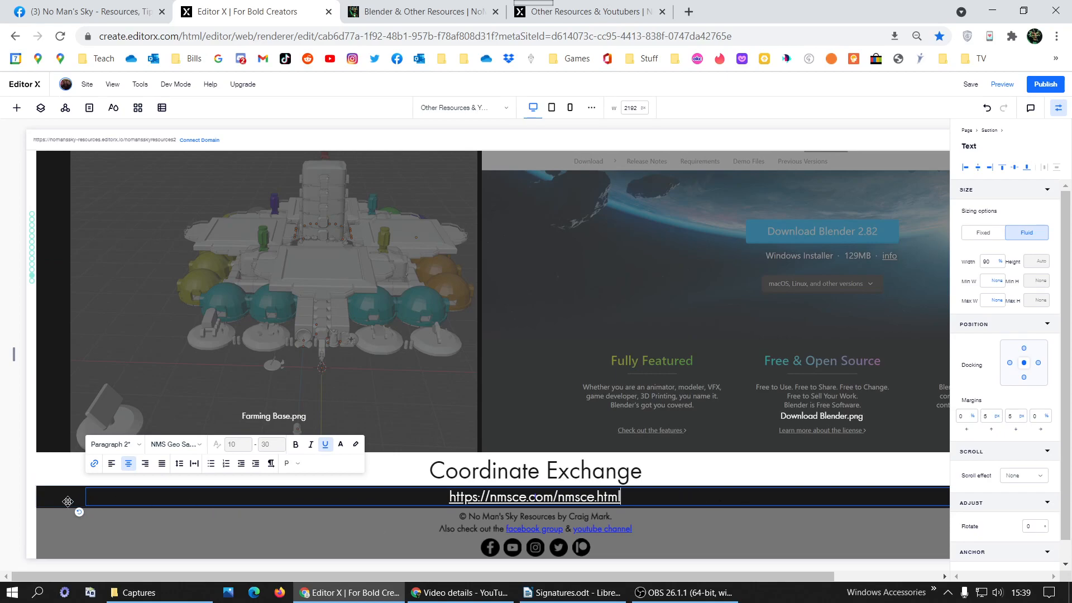
Add a blank section between the dark Coordinate Exchange link section and the footer.
left_click(65, 501)
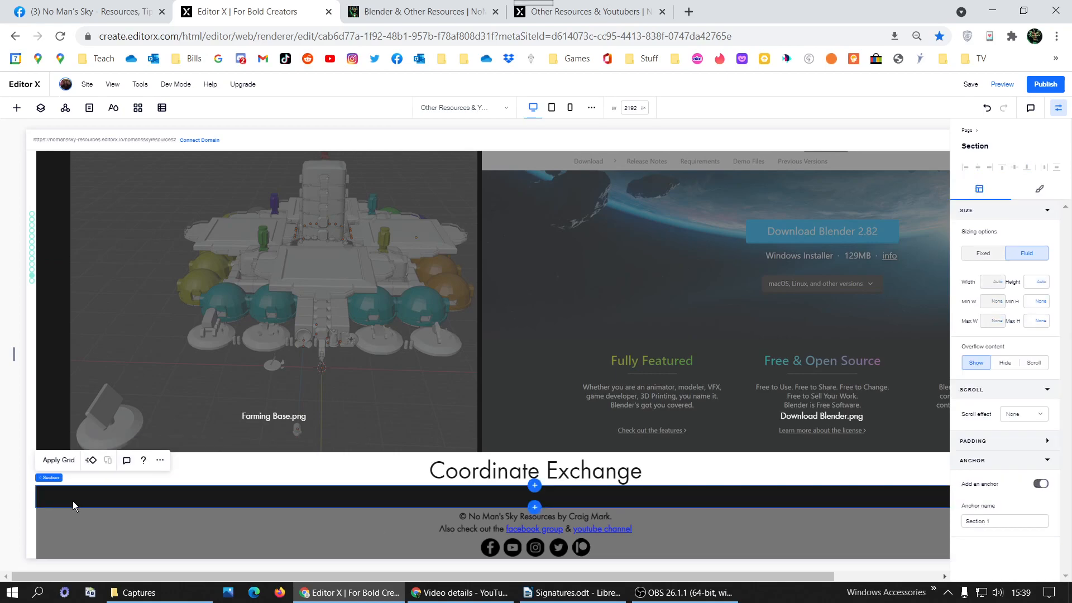
left_click(535, 509)
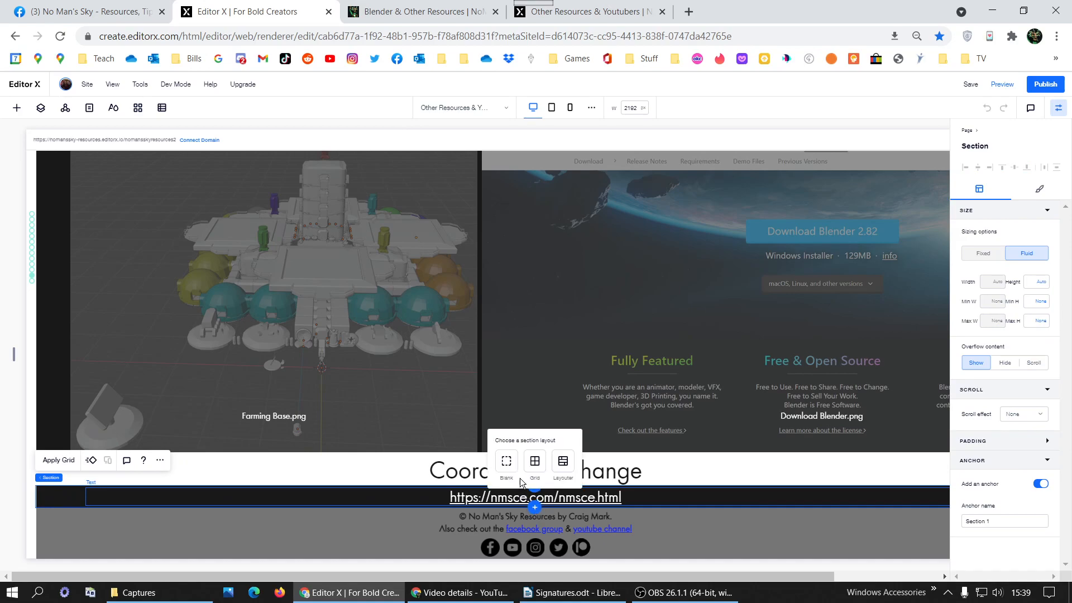
left_click(505, 463)
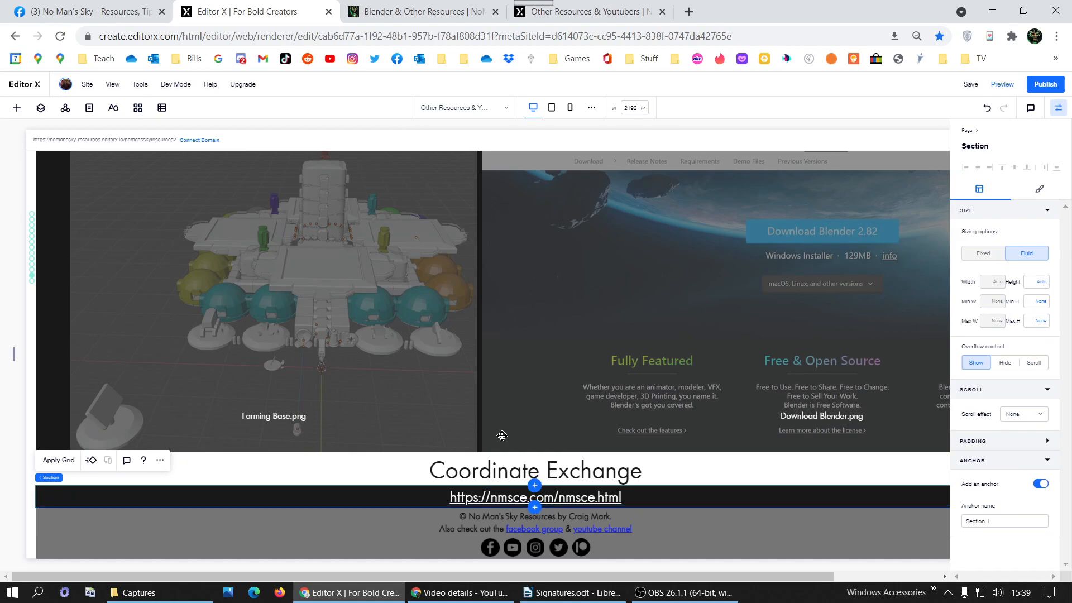
left_click(369, 10)
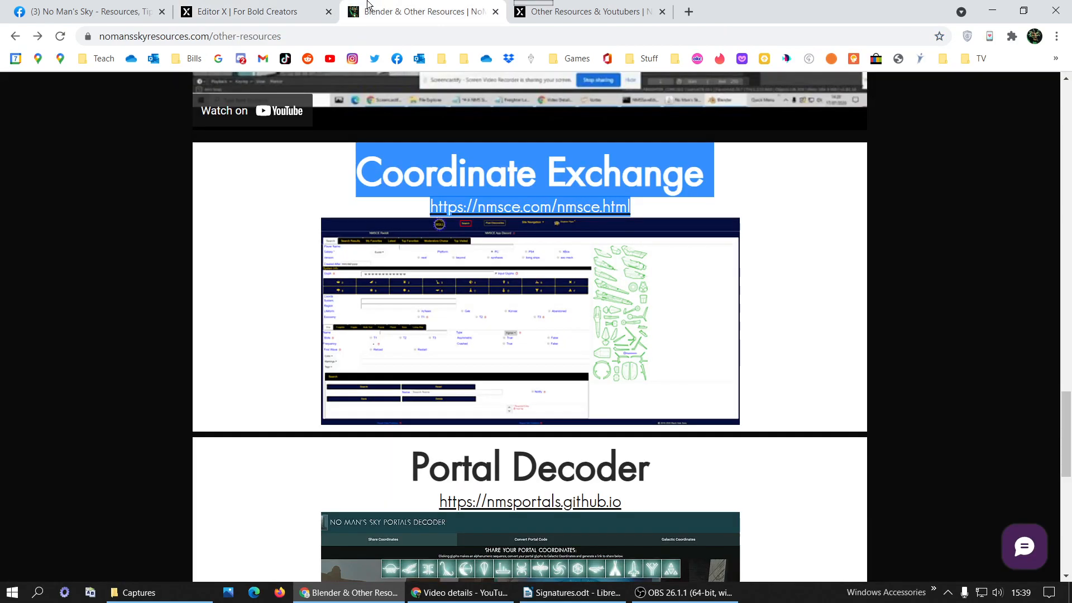
left_click(249, 7)
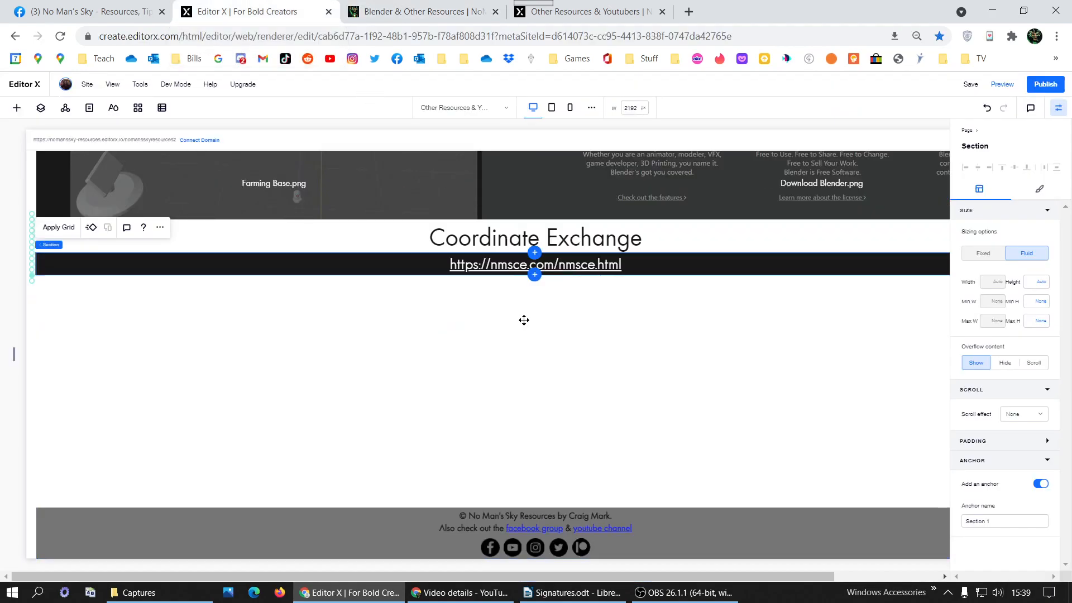
Fill the new blank section's background with the grey site colour #A4A4A4.
left_click(525, 340)
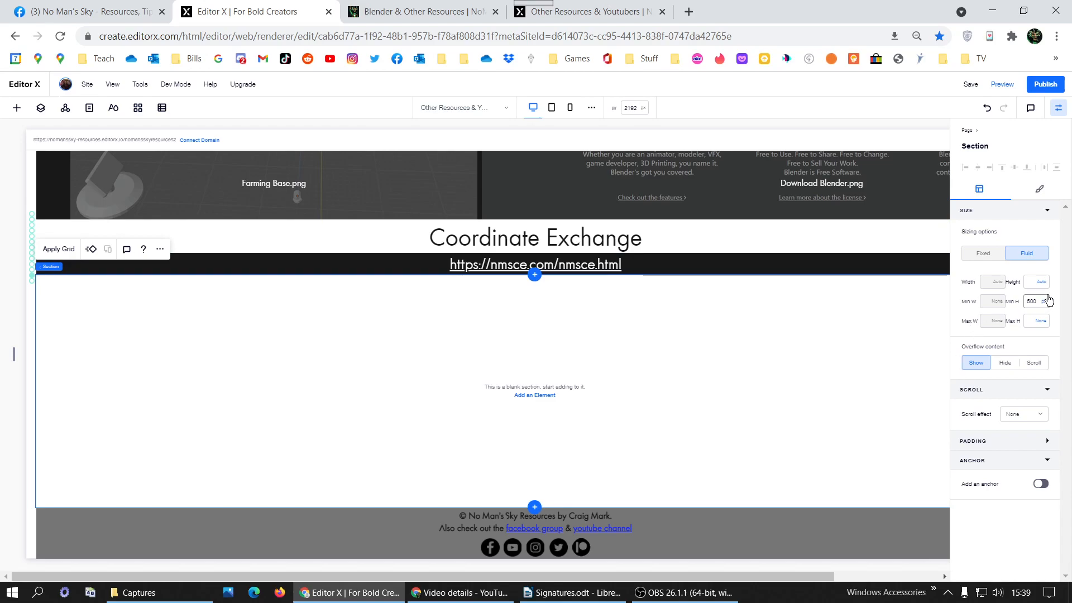
left_click(1036, 190)
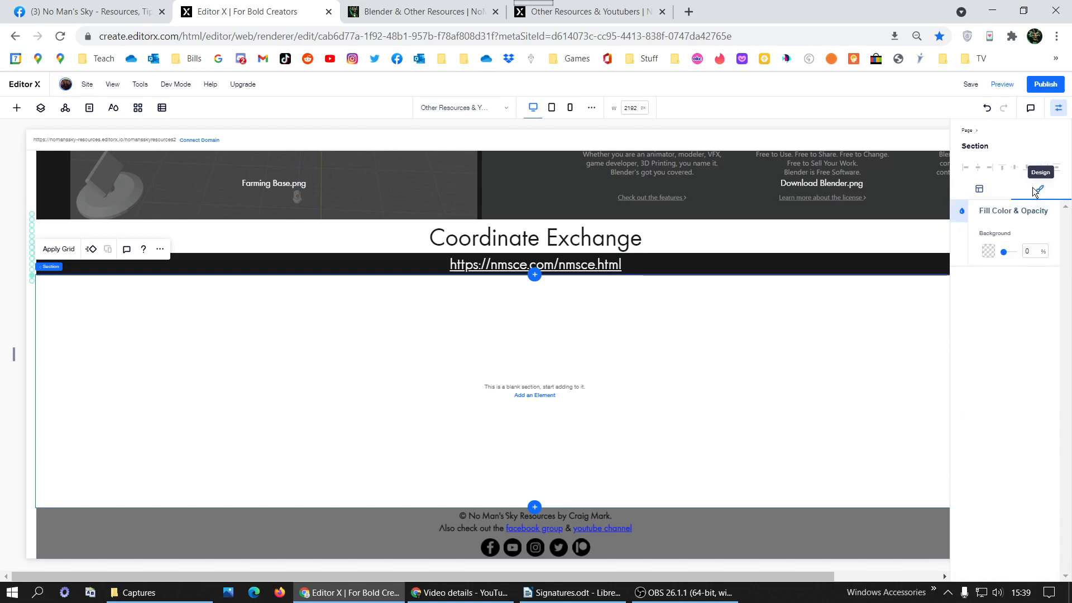
left_click(988, 249)
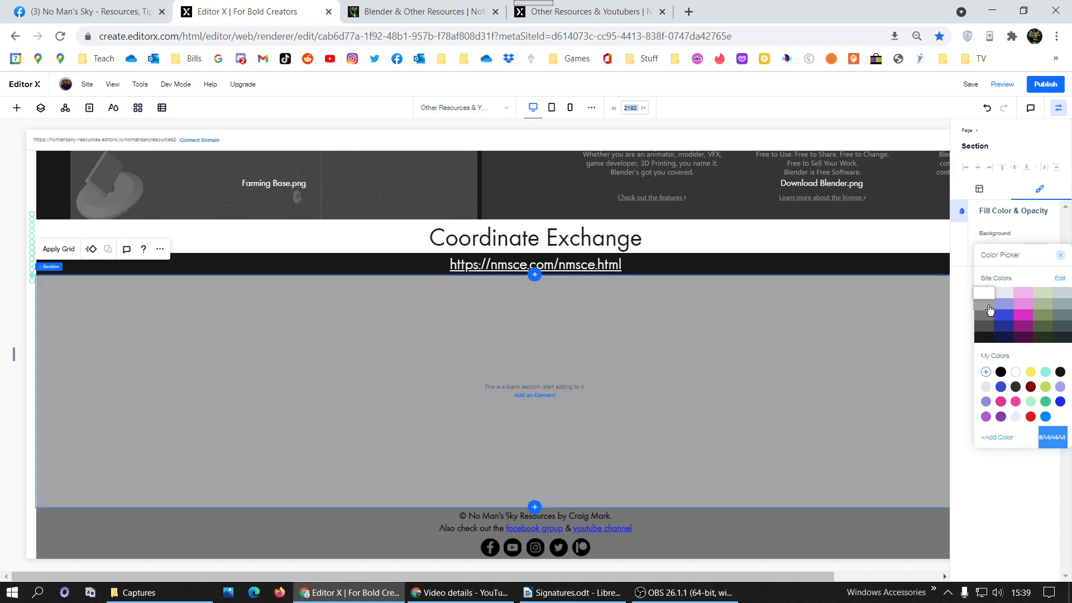
left_click(989, 309)
left_click(571, 373)
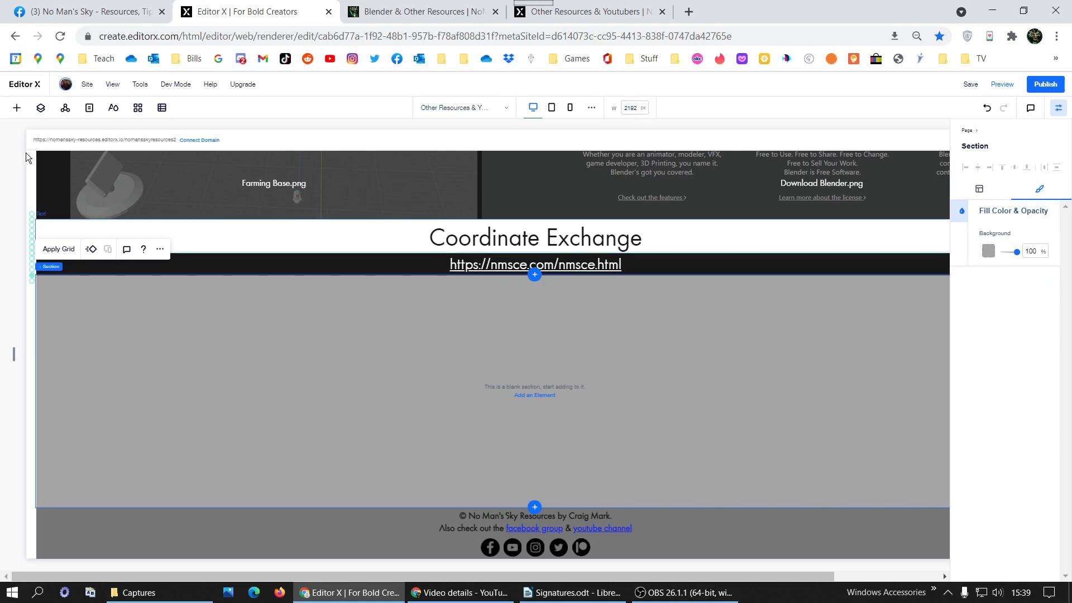
Add the mountain landscape single image to the grey section and position it between the link section and the footer.
left_click(17, 108)
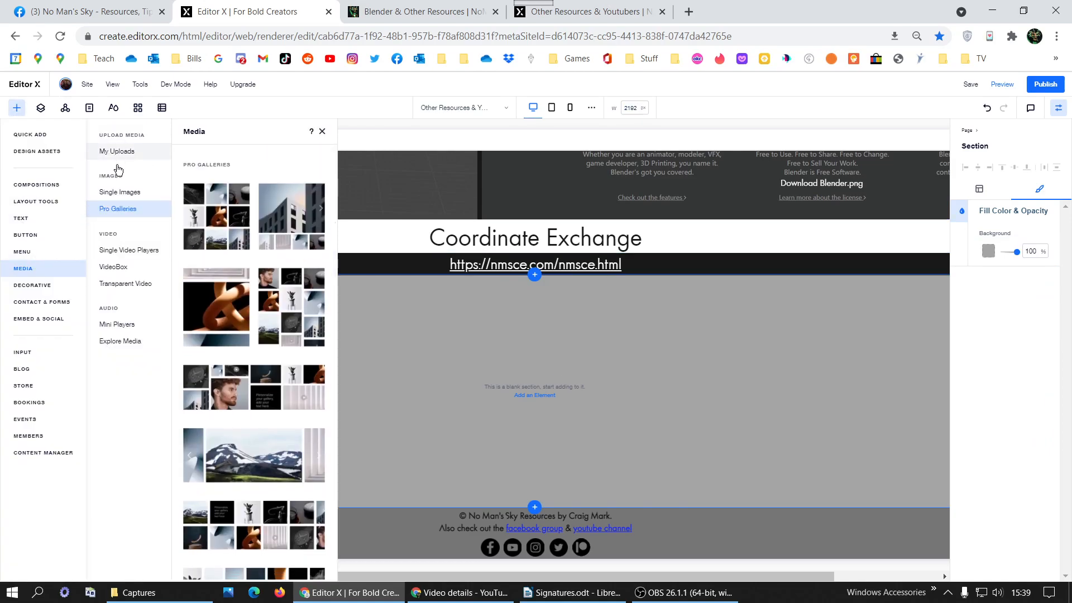
left_click(119, 192)
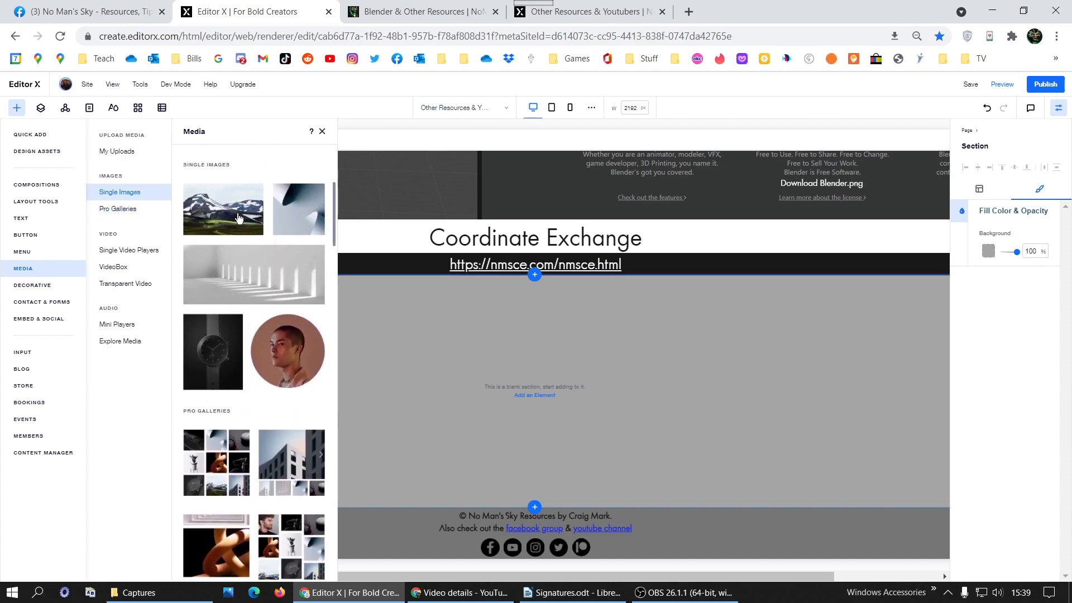
left_click(238, 215)
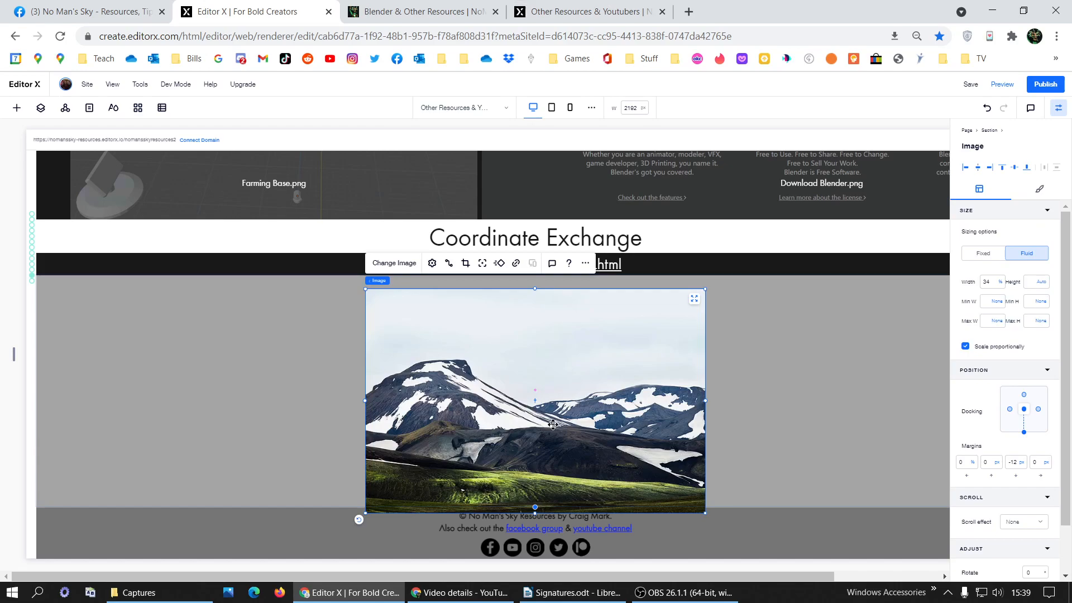
left_click_drag(551, 411, 549, 413)
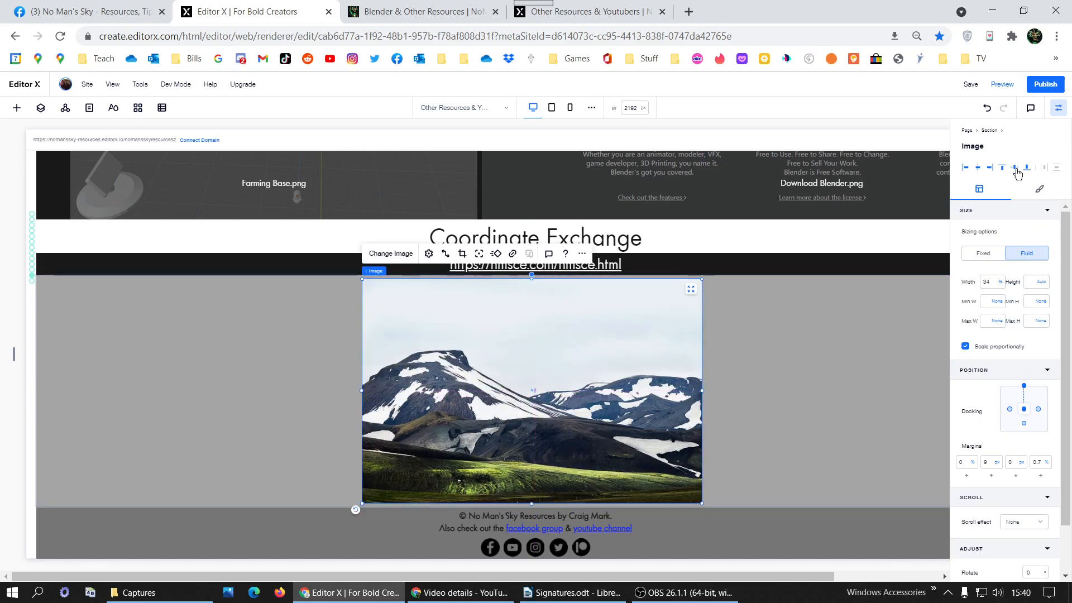
Examine the Coordinate Exchange entry and the resources around it on the live page, and return to Editor X.
left_click(391, 11)
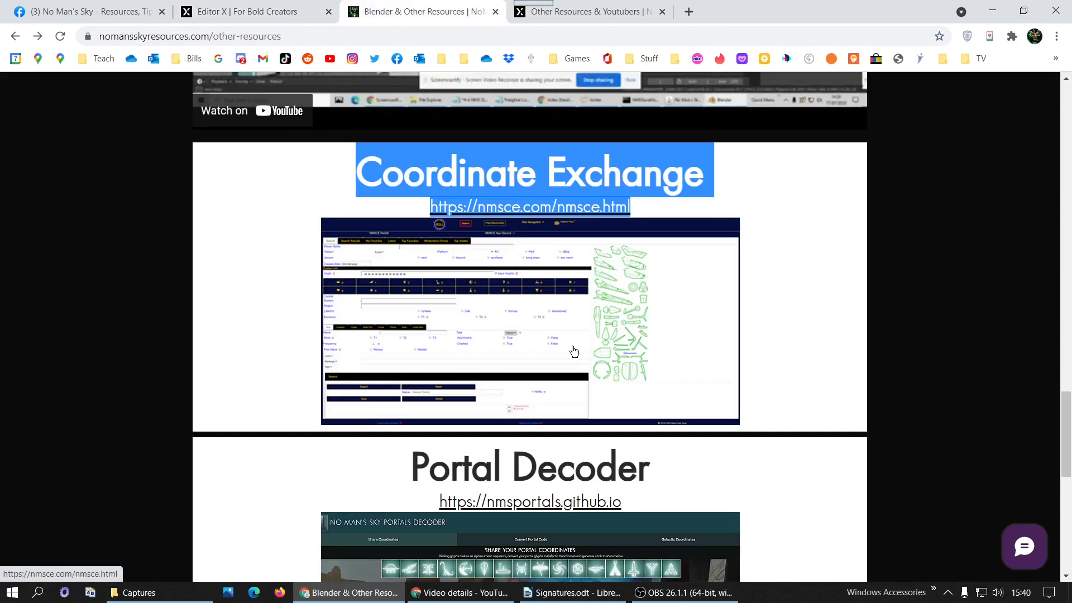
scroll(524, 246, "down", 2)
scroll(524, 246, "down", 8)
scroll(545, 294, "up", 12)
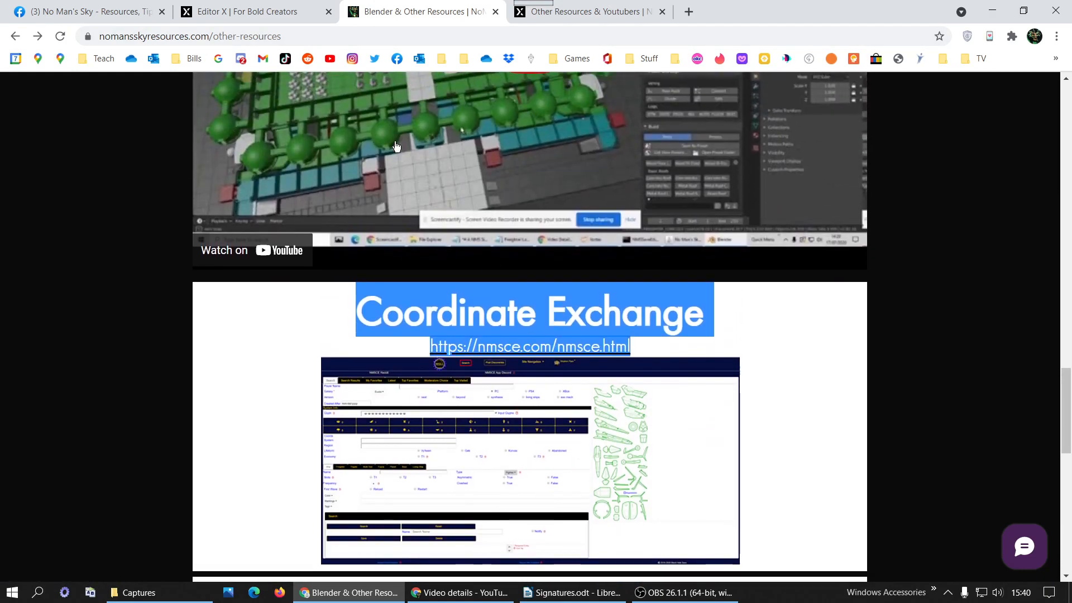
scroll(398, 161, "down", 2)
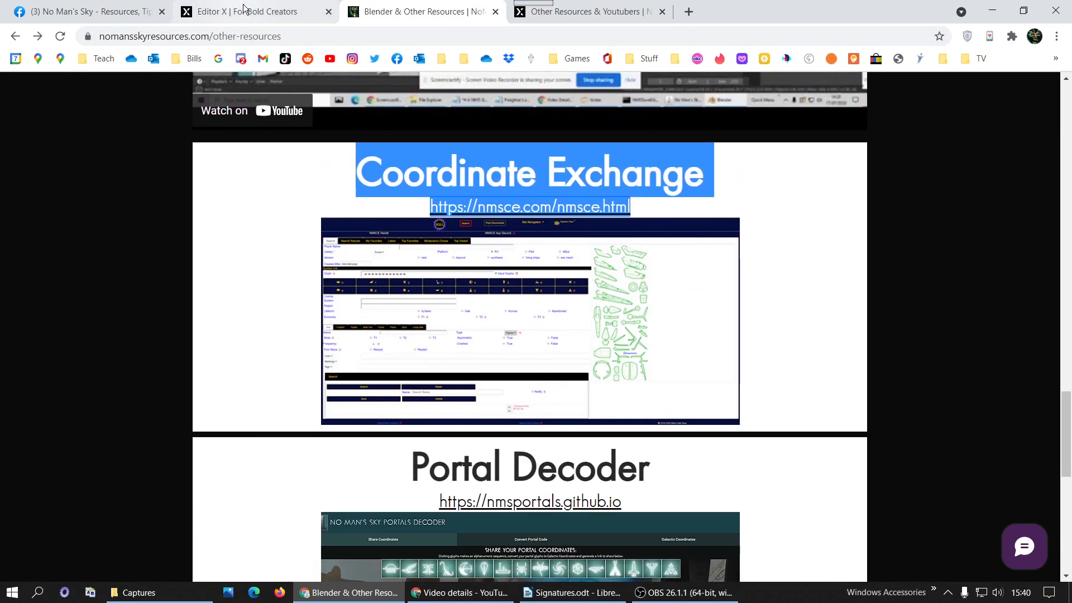
left_click(244, 8)
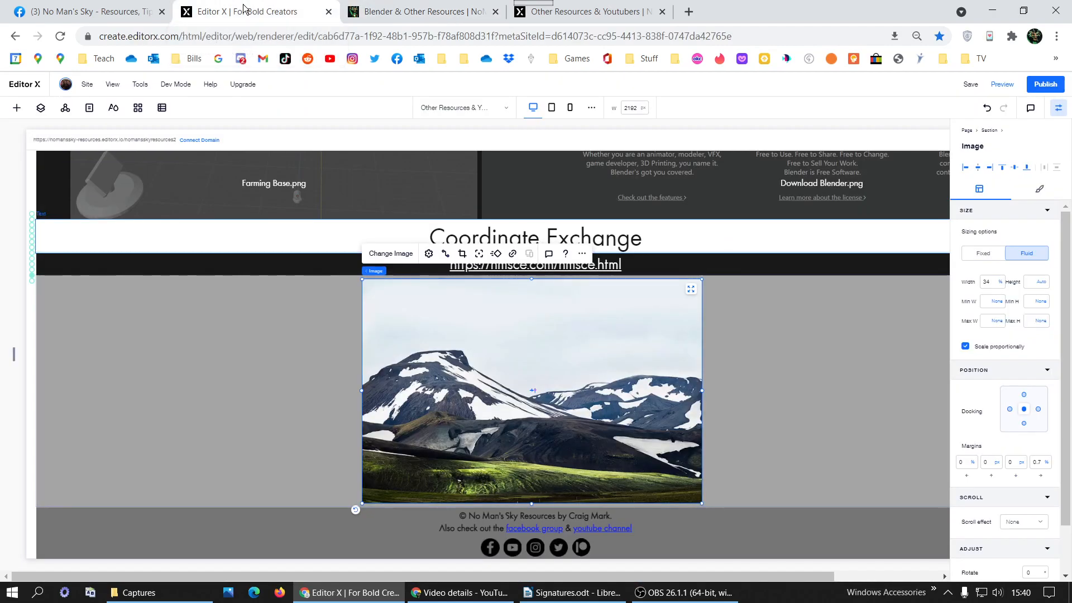
left_click(624, 241)
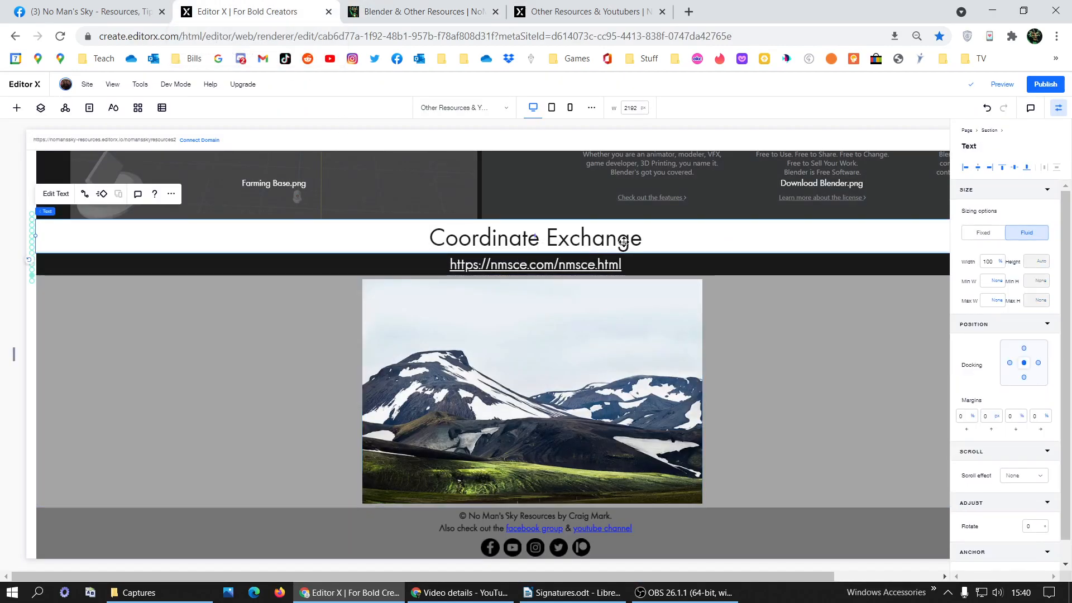
double_click(624, 241)
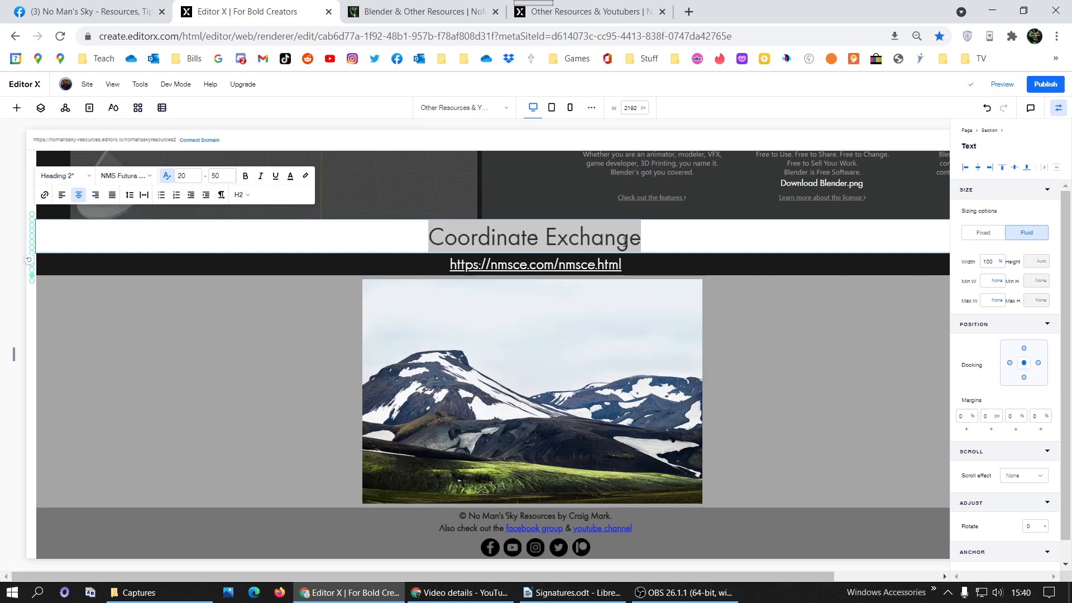
left_click(502, 268)
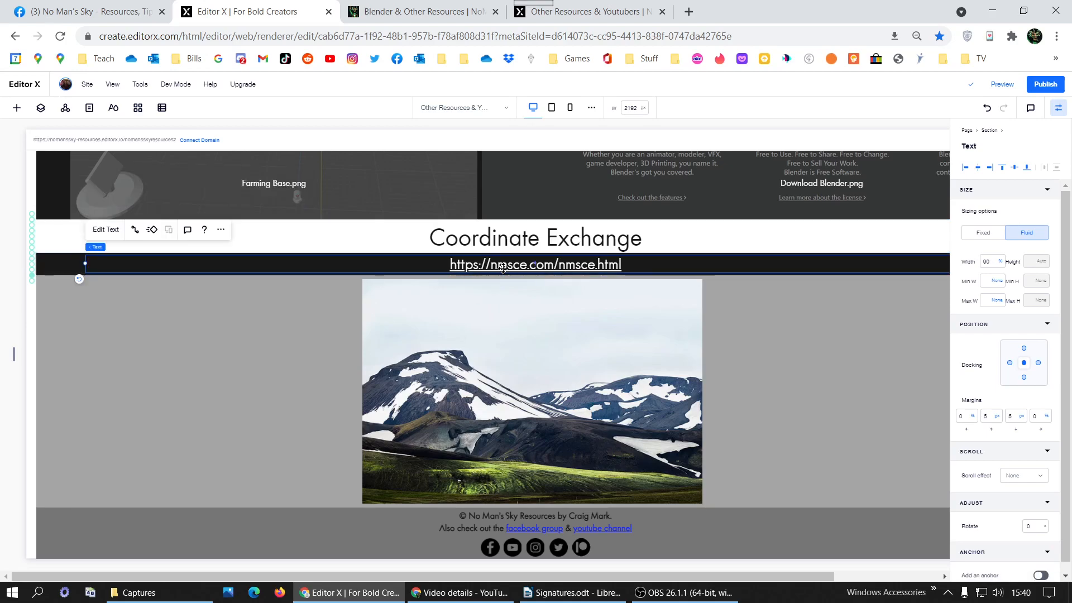
left_click(492, 343)
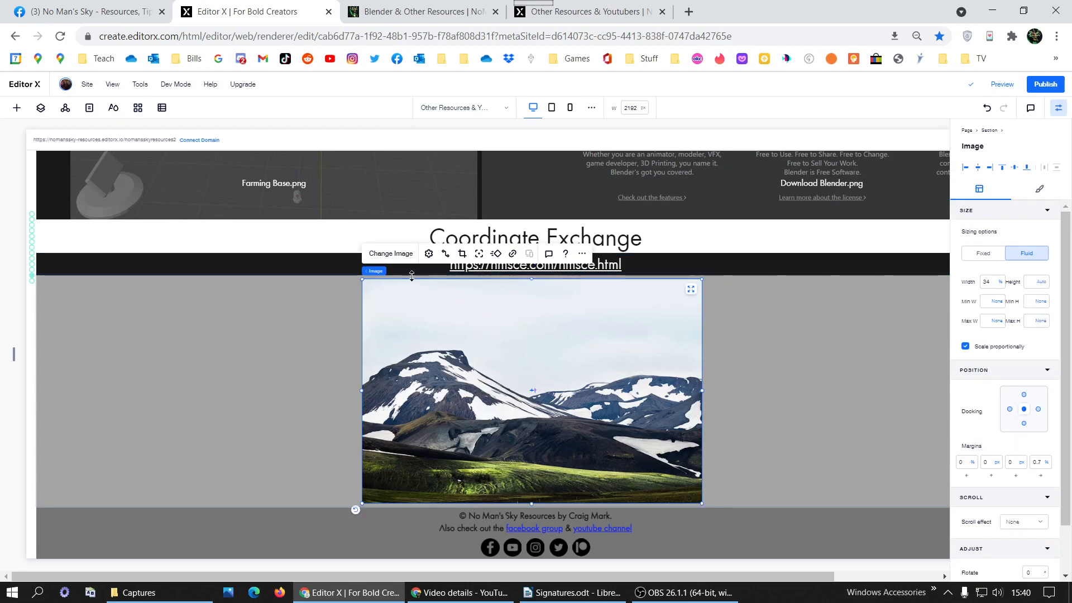
left_click(389, 255)
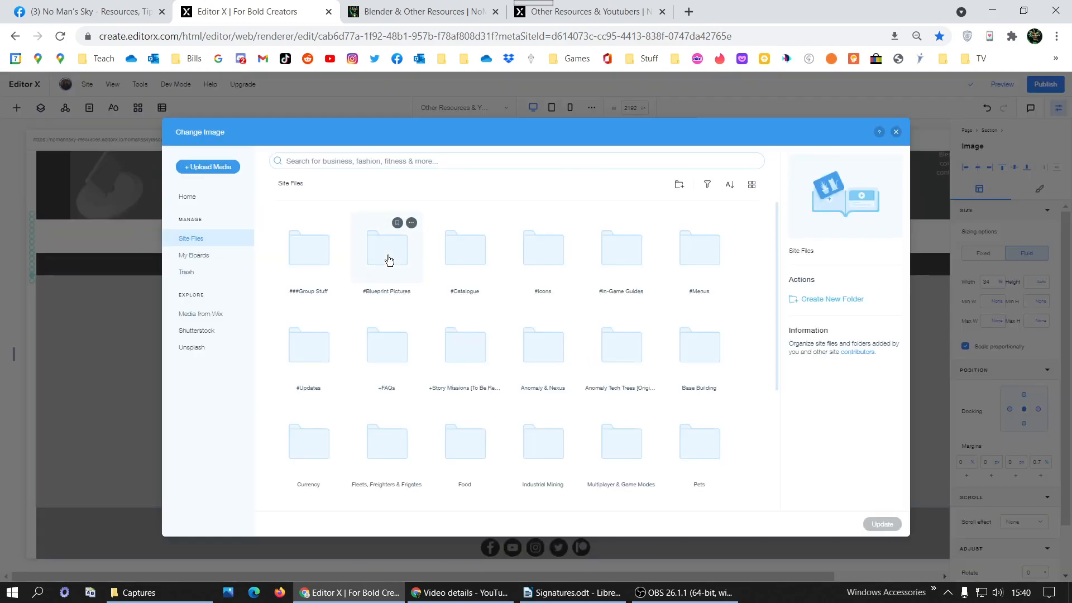
left_click(426, 162)
type("https://nmsce.com/nmsce.html")
key("Return")
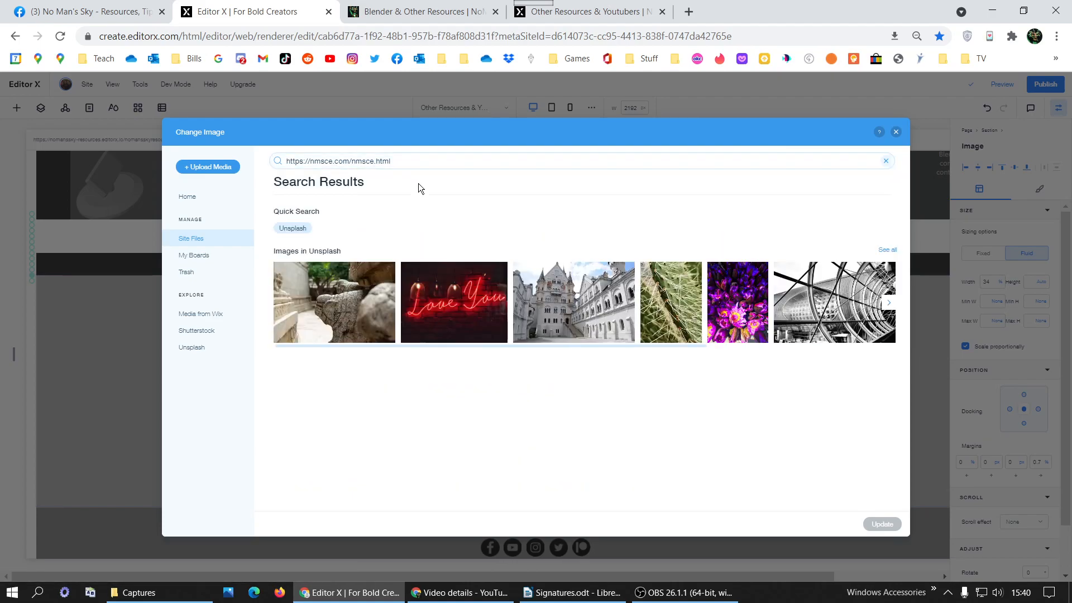
Search the media for "coordinate" to find the Coordinate Exchange picture.
left_click(379, 163)
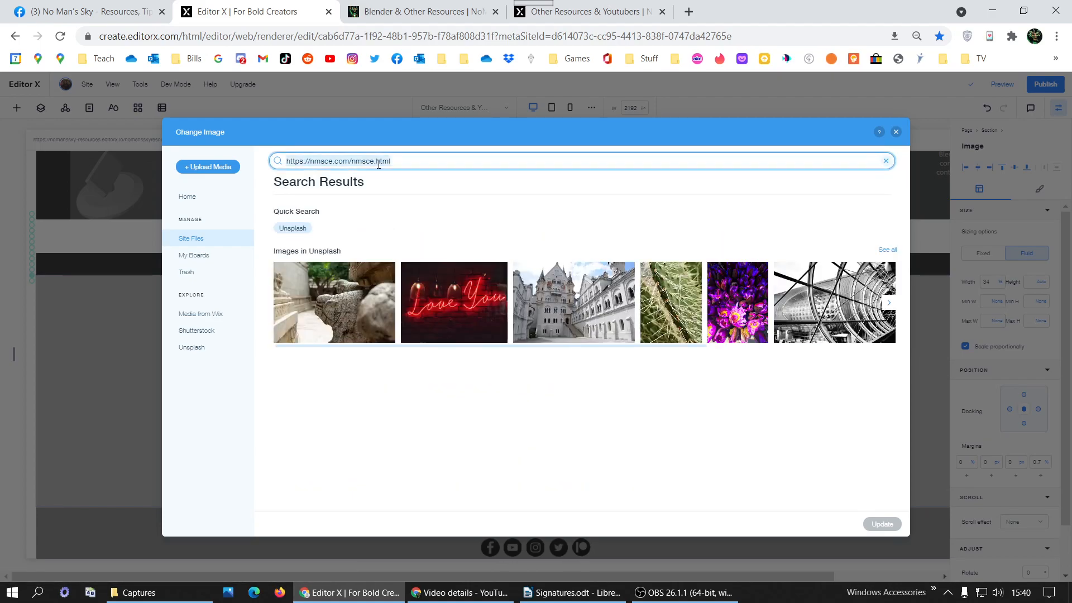
triple_click(379, 163)
type("coordi")
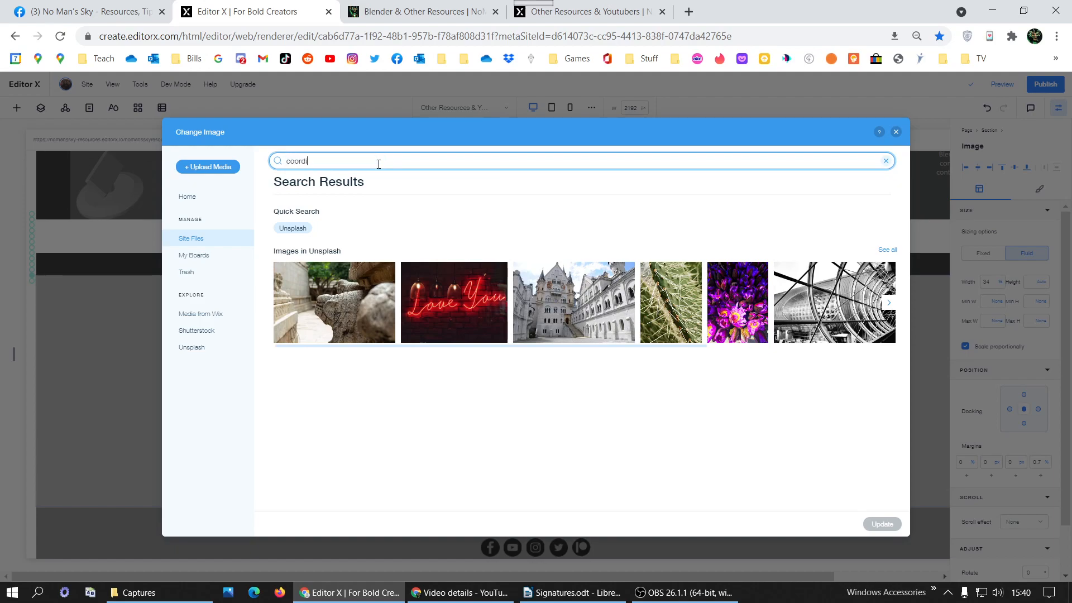
type("nate")
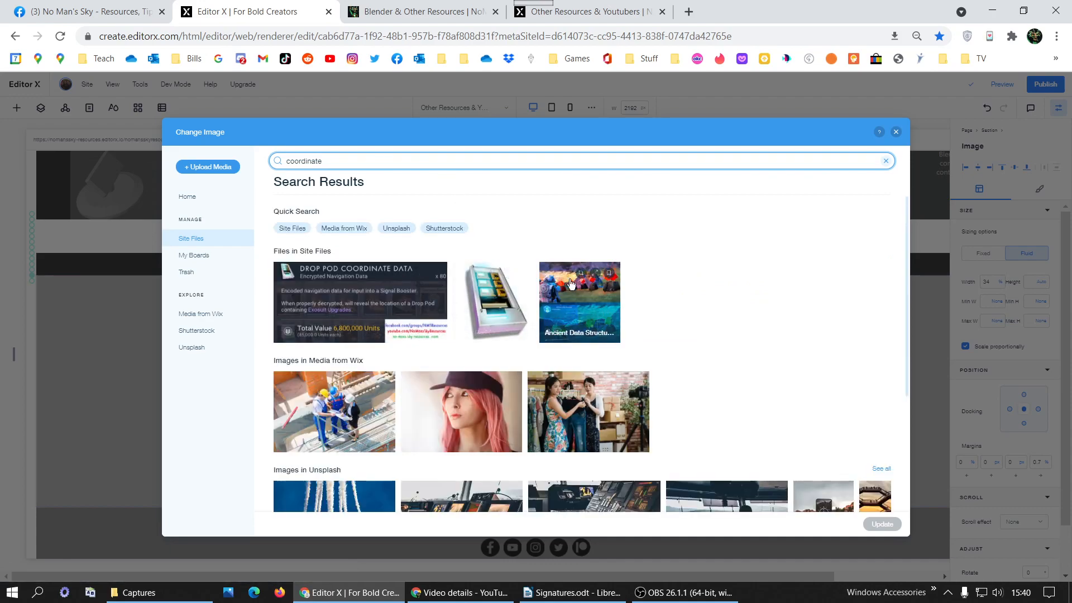
Search the media for "exchange" instead.
triple_click(363, 165)
type("exchange")
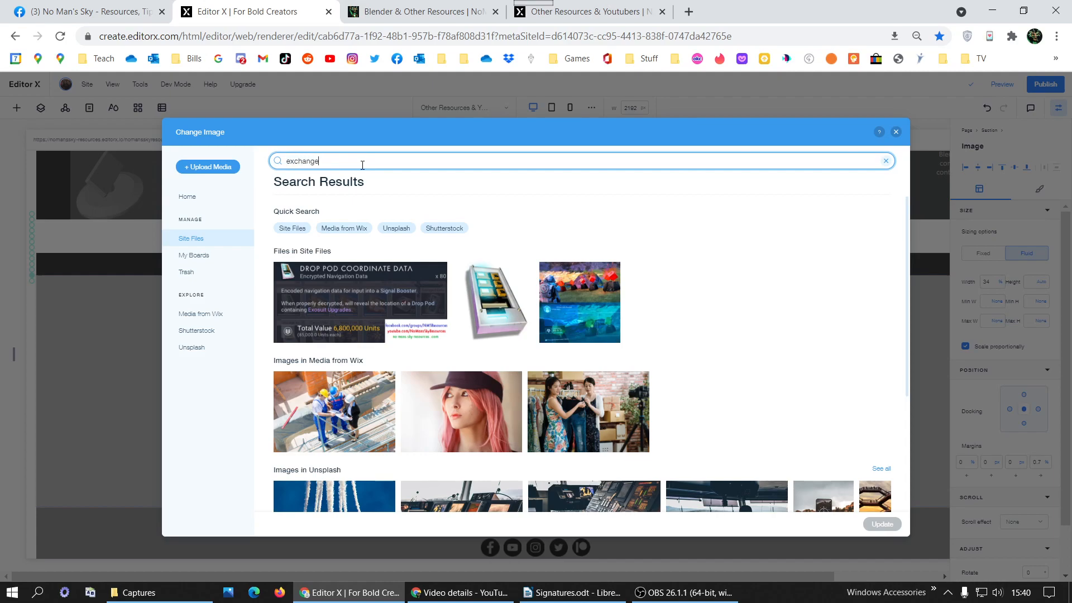
key("Return")
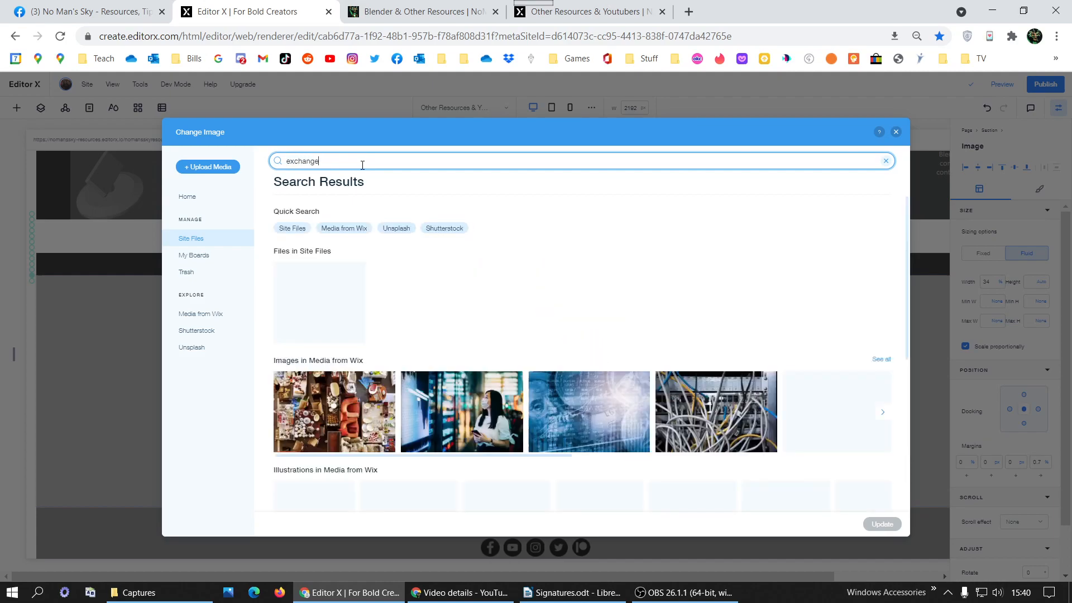
Return the media picker to the site files and check the site linked from the Coordinate Exchange picture on the live page.
mouse_move(311, 305)
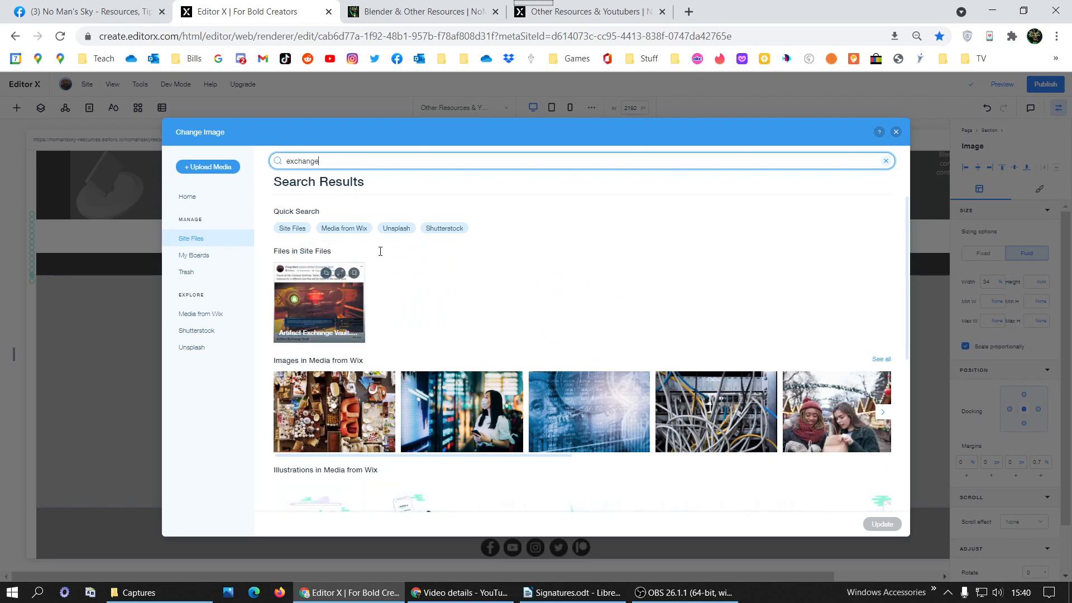
left_click(206, 238)
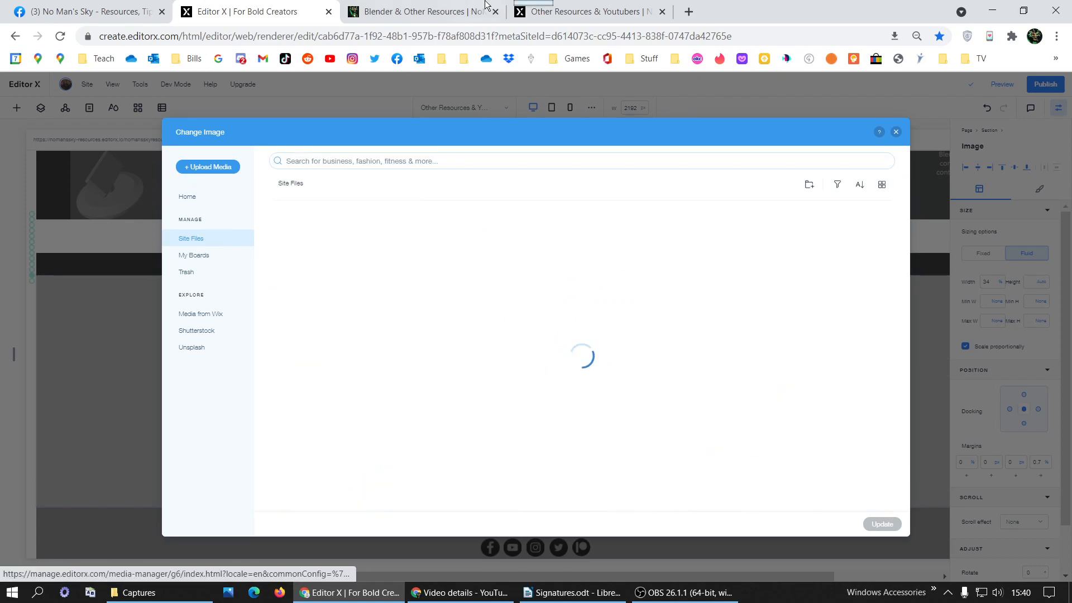
key("ctrl+Tab")
right_click(481, 328)
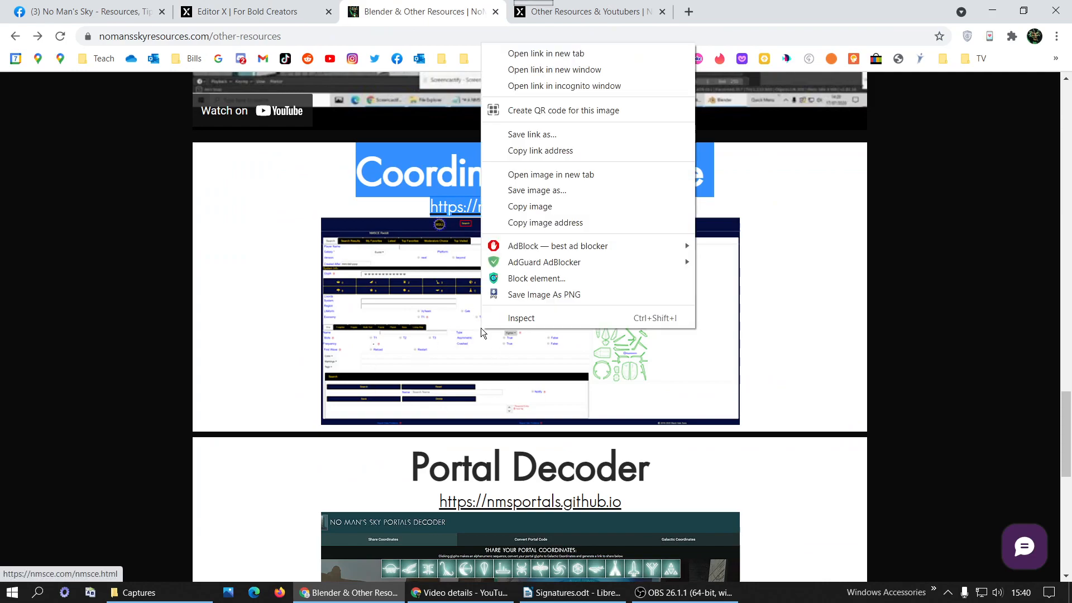
left_click(571, 53)
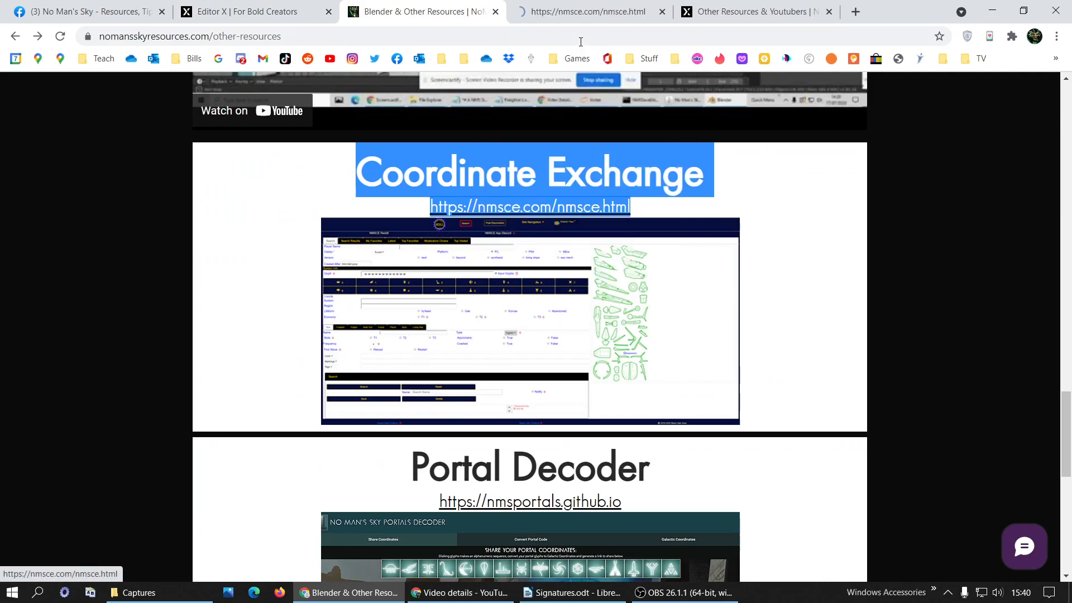
left_click(568, 6)
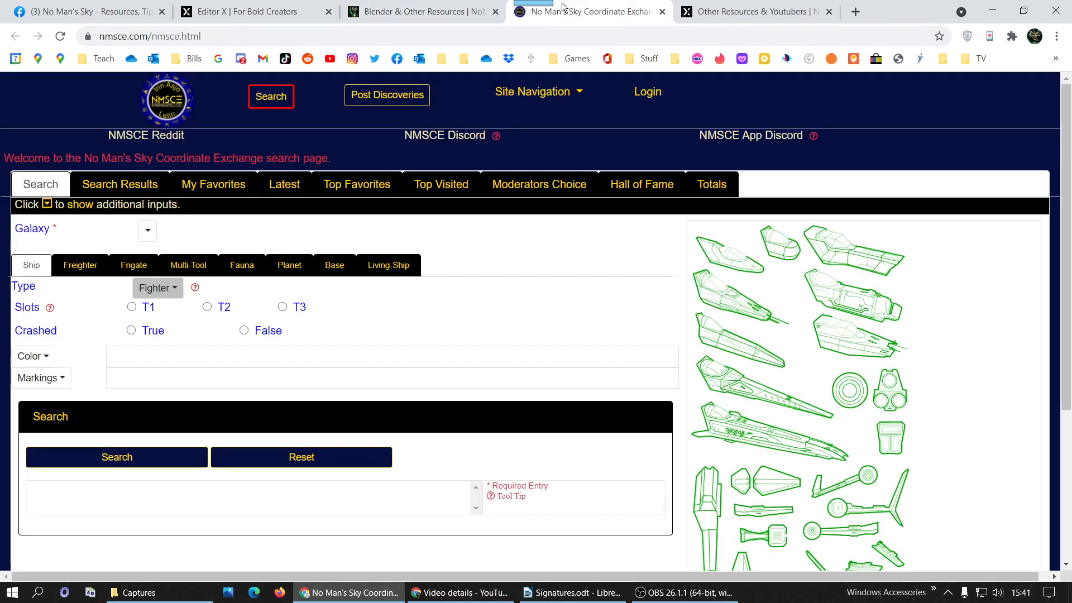
left_click(662, 11)
left_click(271, 308)
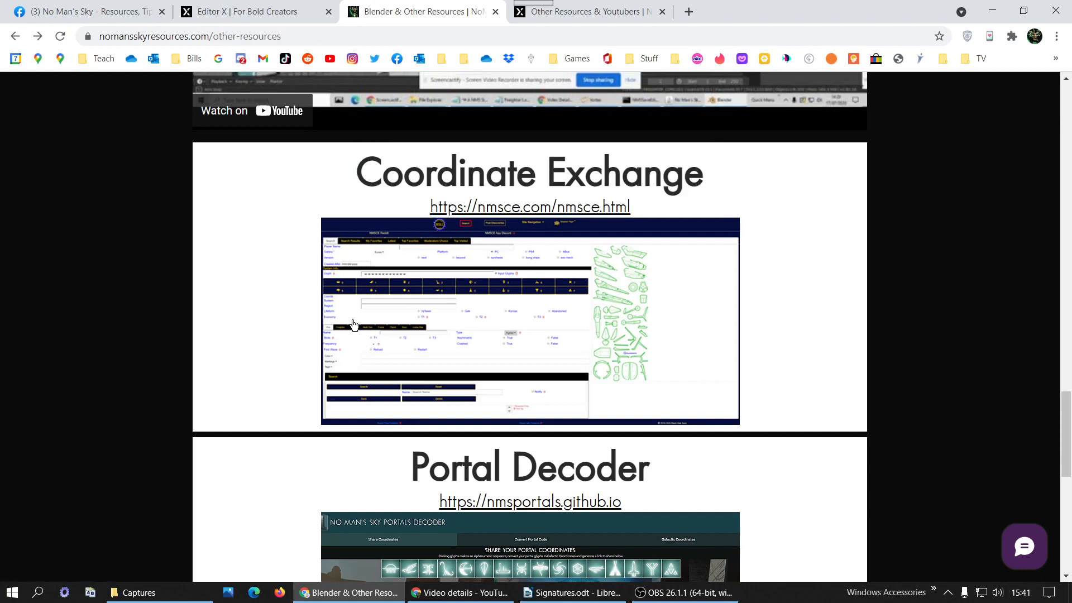
Open the live page's Coordinate Exchange picture in a new tab and copy NMSCE from its file name.
right_click(402, 321)
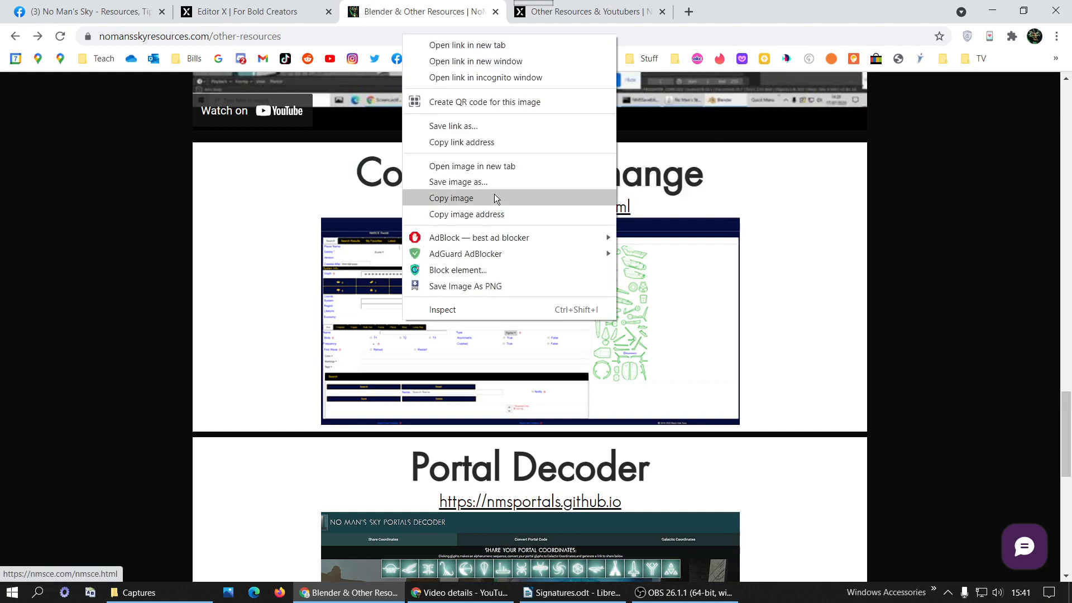
left_click(493, 167)
left_click(548, 5)
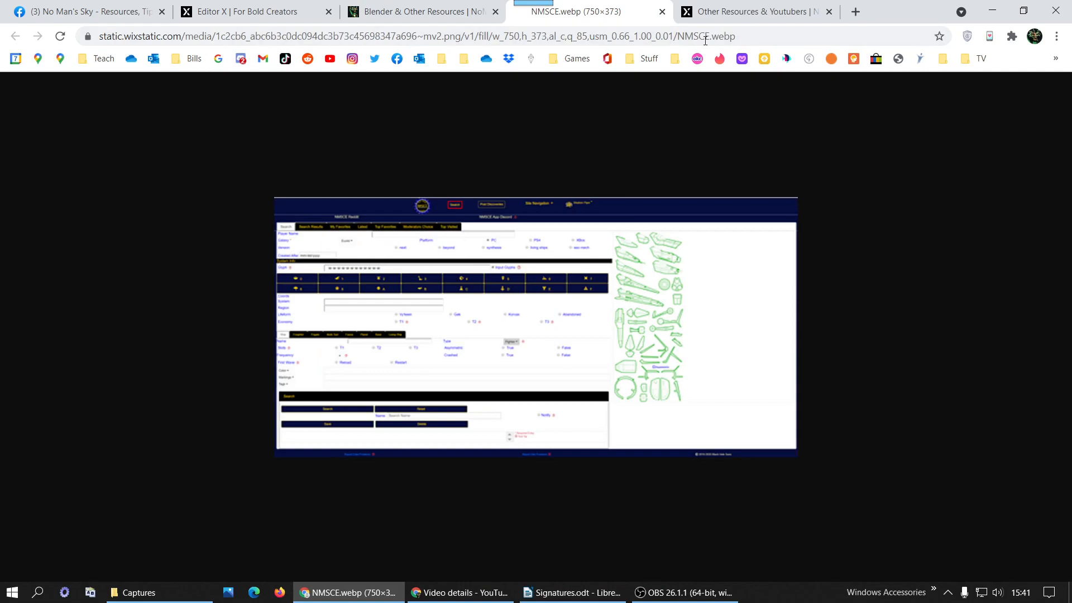
left_click_drag(678, 37, 708, 36)
key("ctrl+c")
Search the Editor X media for NMSCE and replace the placeholder image with the matching picture.
left_click(372, 10)
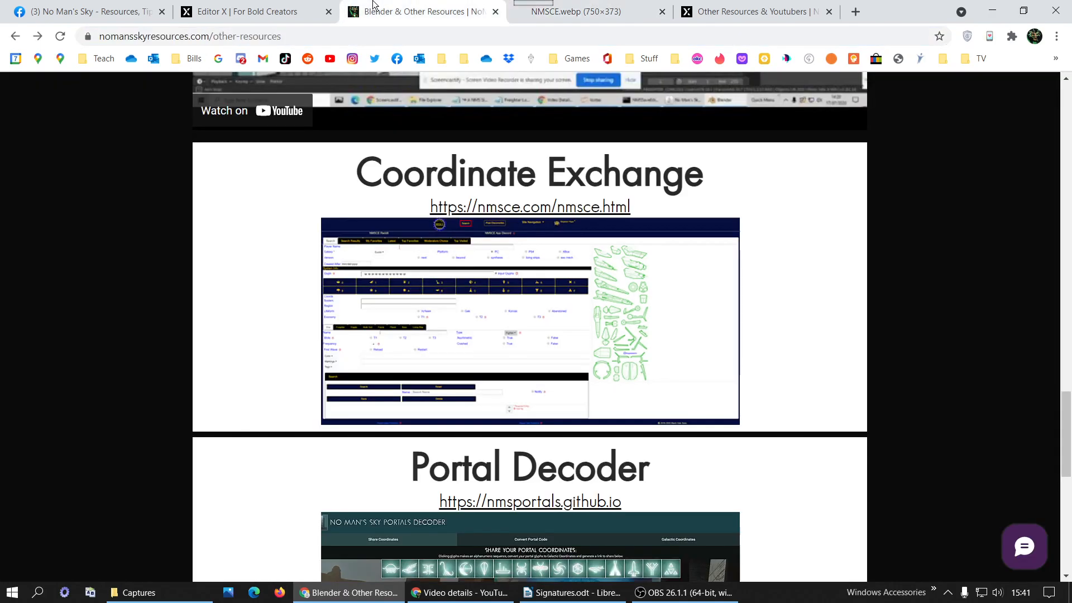
left_click(273, 17)
left_click(455, 161)
key("ctrl+v")
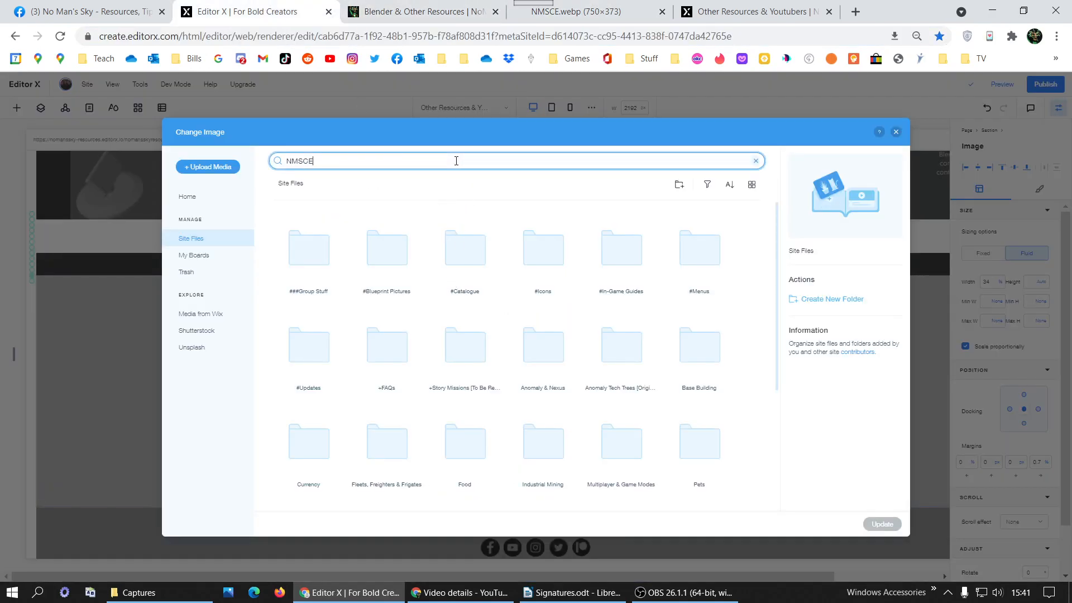
key("Return")
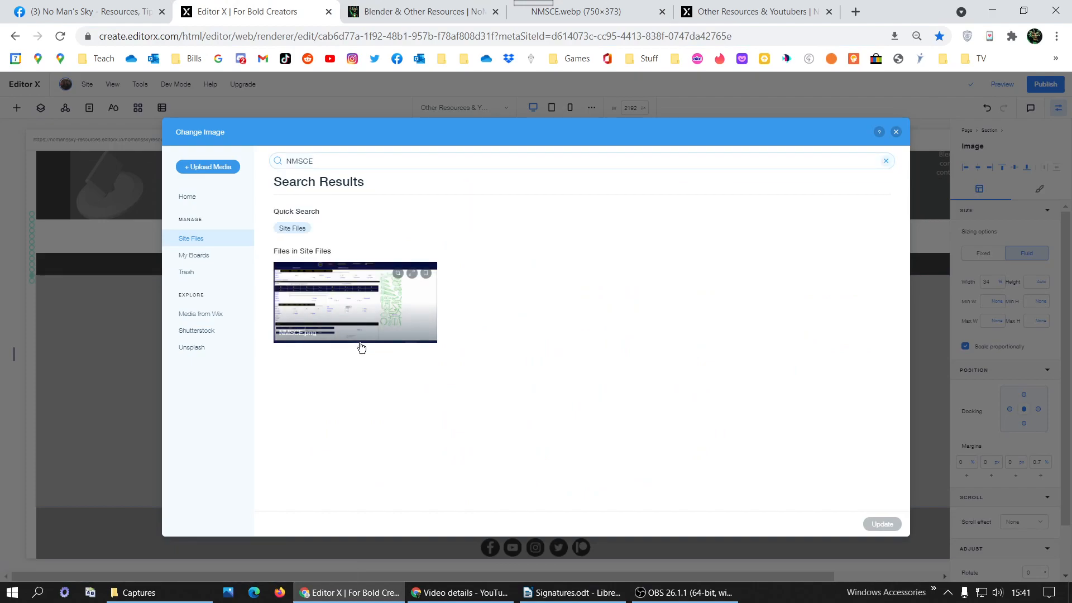
left_click(357, 316)
double_click(357, 316)
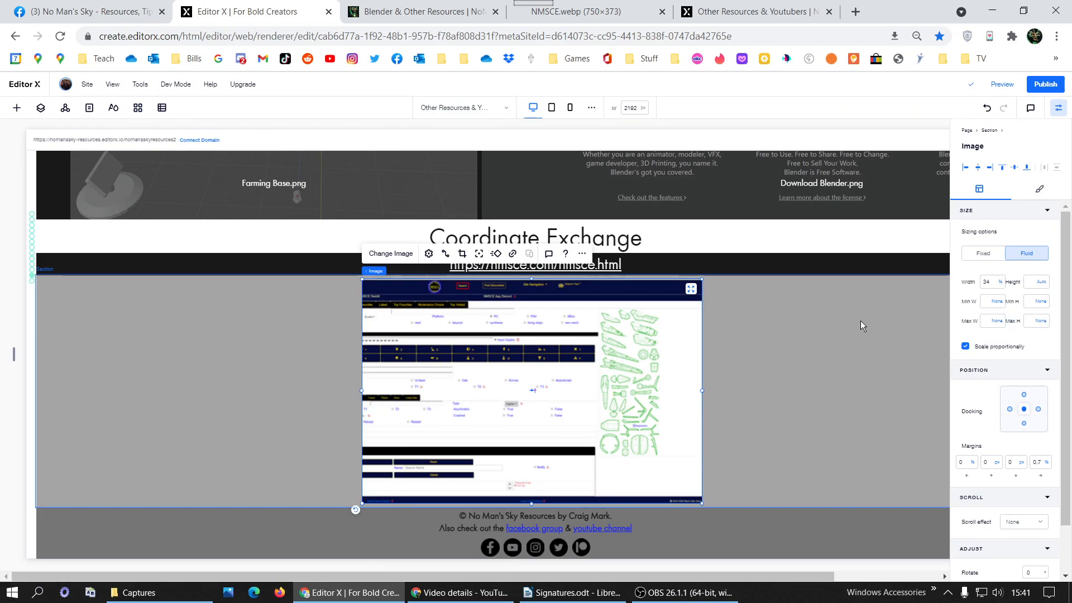
Reset the new picture to its original framing and set its section's minimum height to None.
left_click(428, 253)
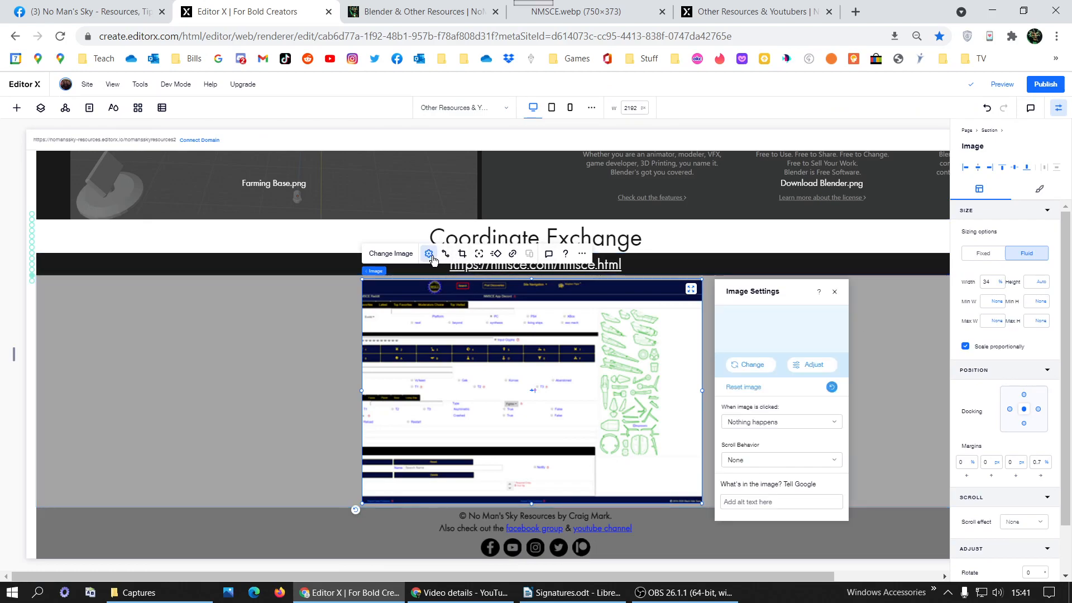
left_click(825, 386)
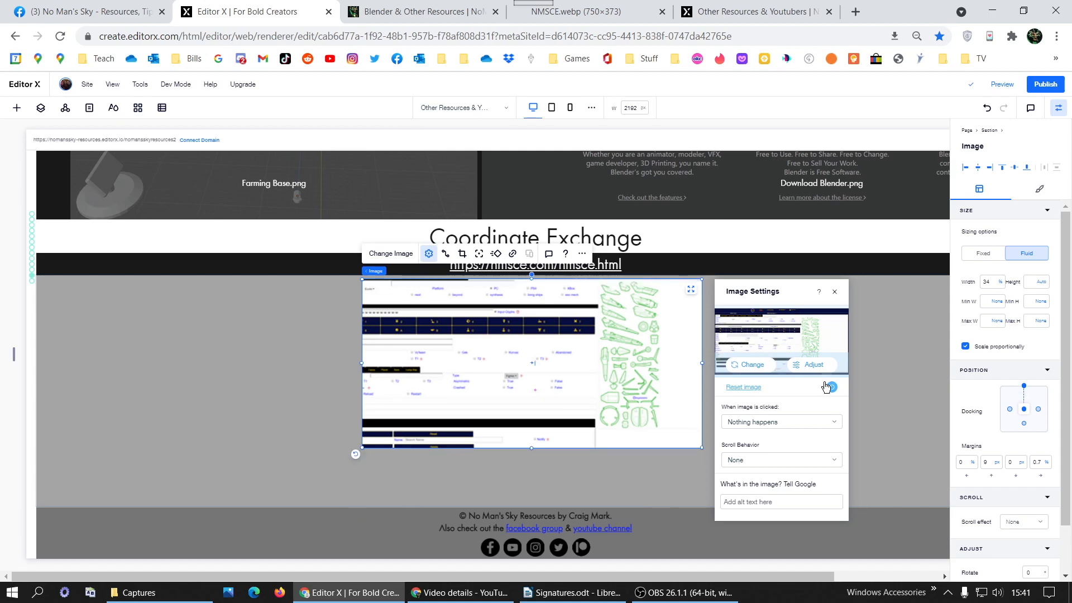
left_click(274, 413)
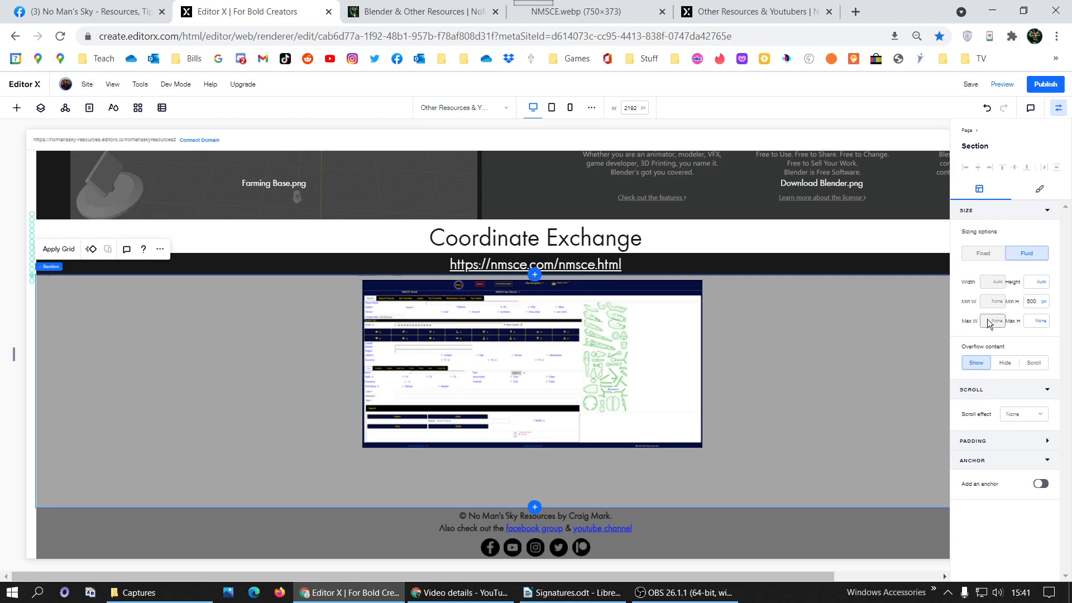
left_click(1042, 303)
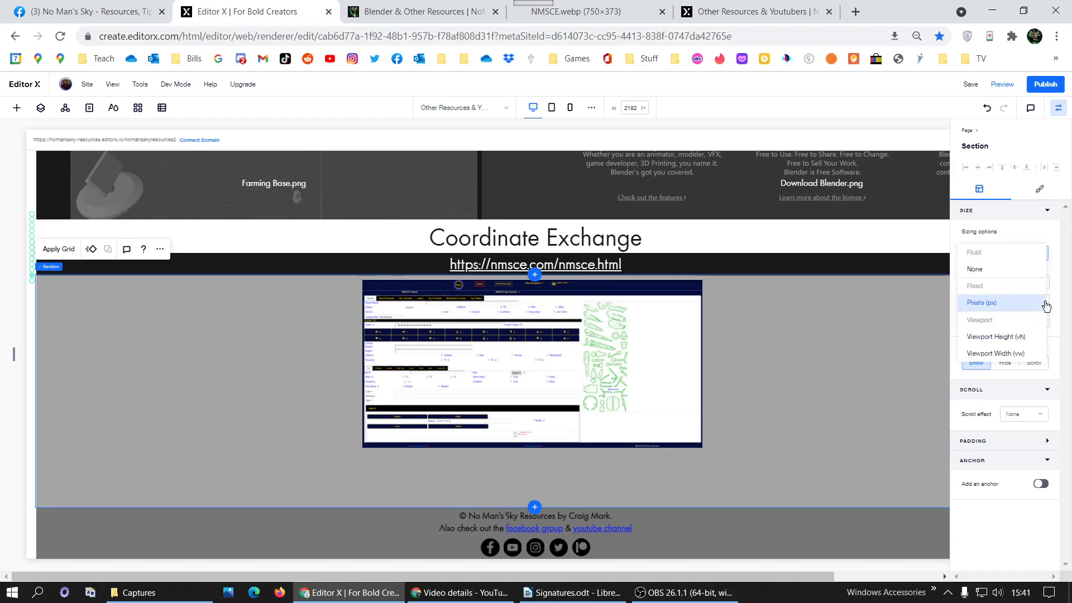
left_click(999, 270)
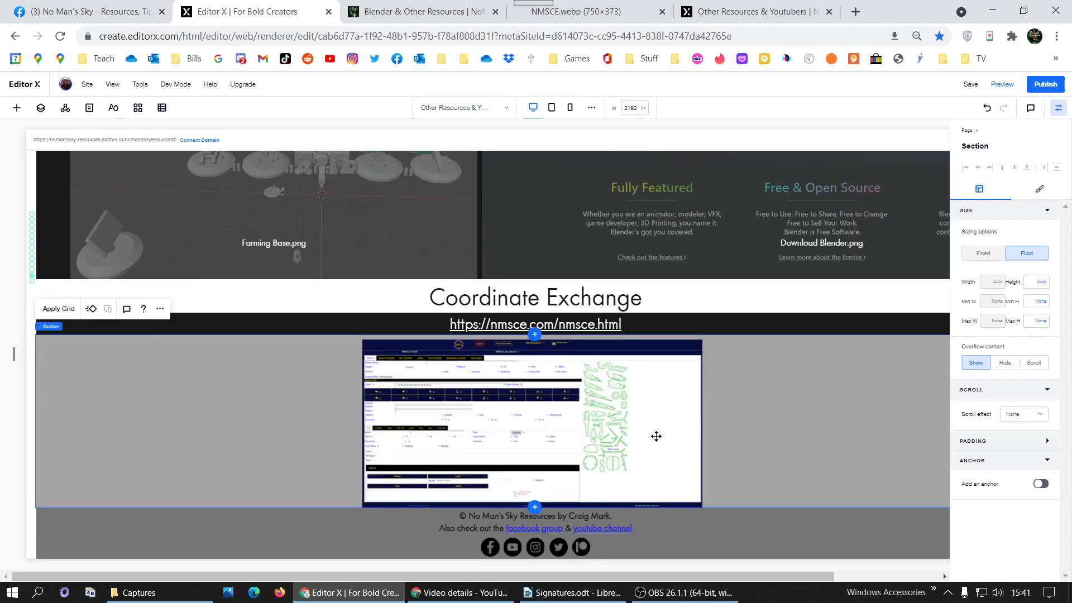
Centre the Coordinate Exchange picture vertically in its section and set all four of its margins to 5 px.
left_click(670, 430)
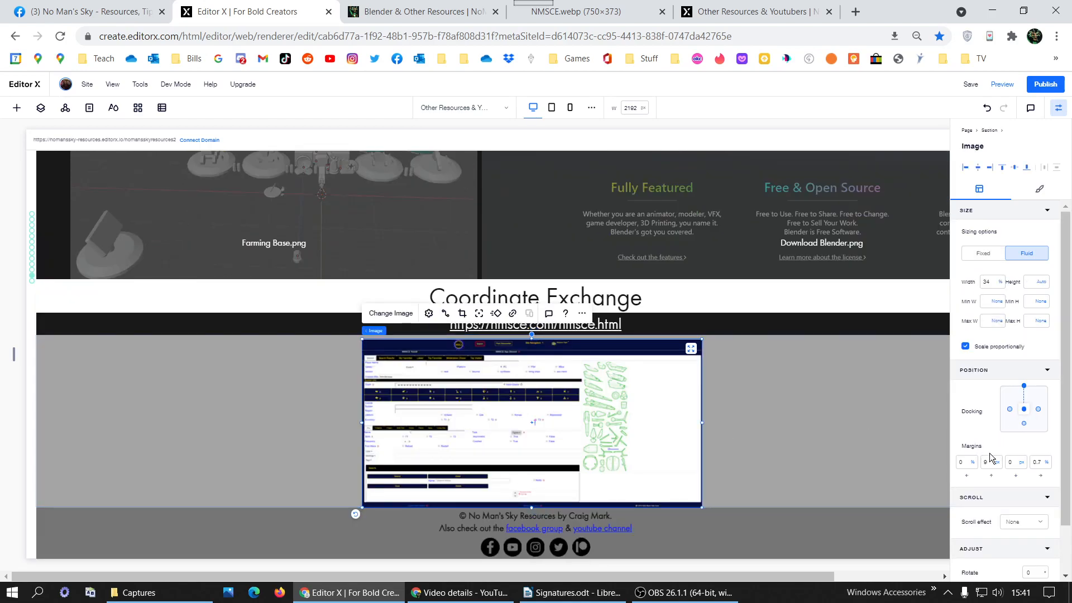
left_click(1014, 168)
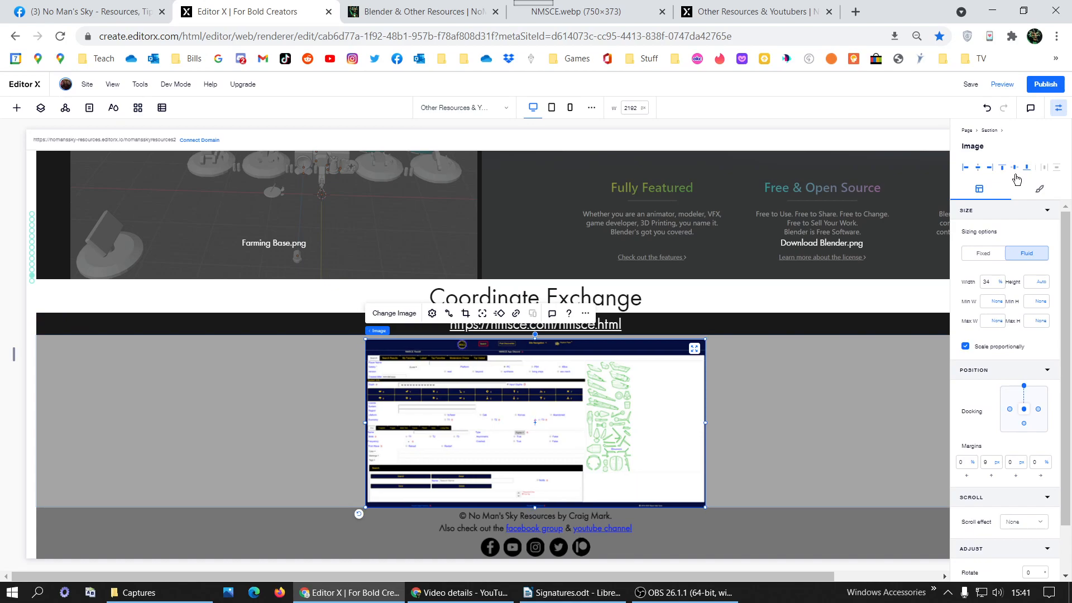
left_click(974, 464)
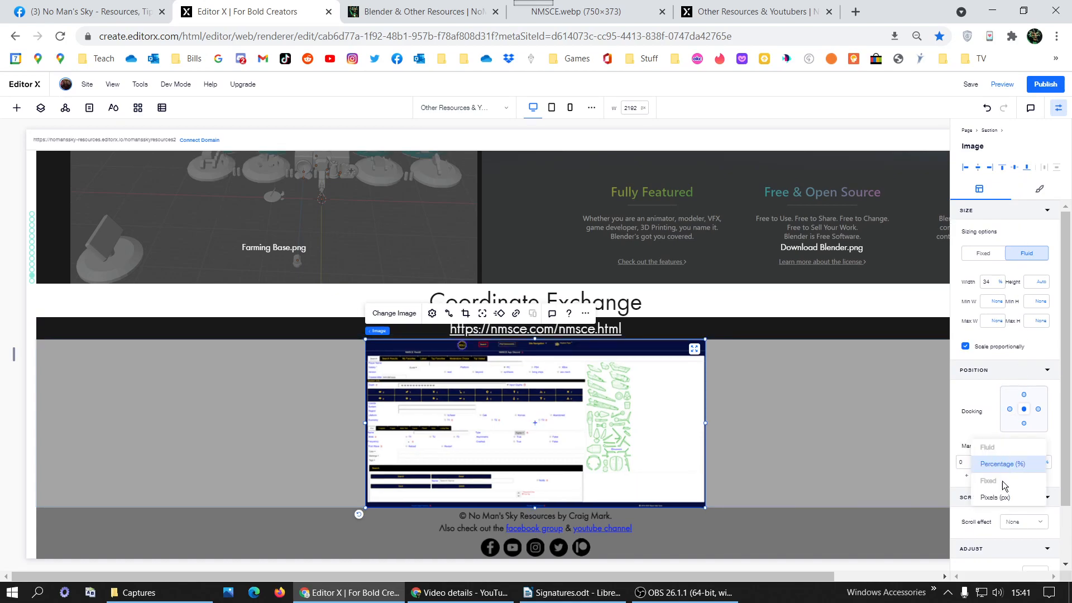
left_click(997, 497)
type("5")
key("Tab")
type("5")
left_click(1015, 463)
type("5")
left_click(1048, 465)
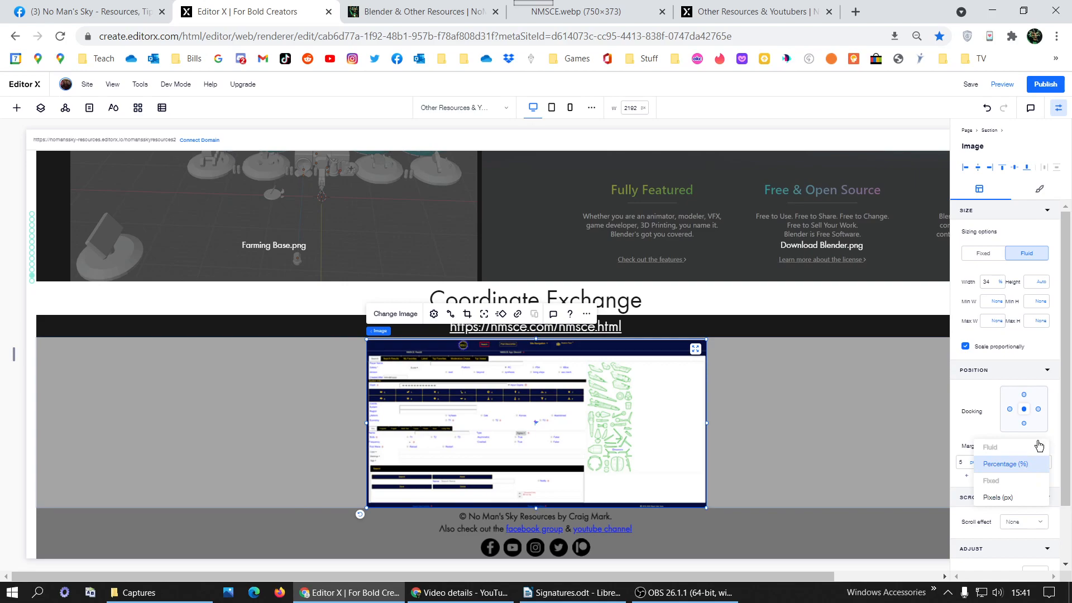
left_click(1000, 498)
left_click(1045, 466)
type("5")
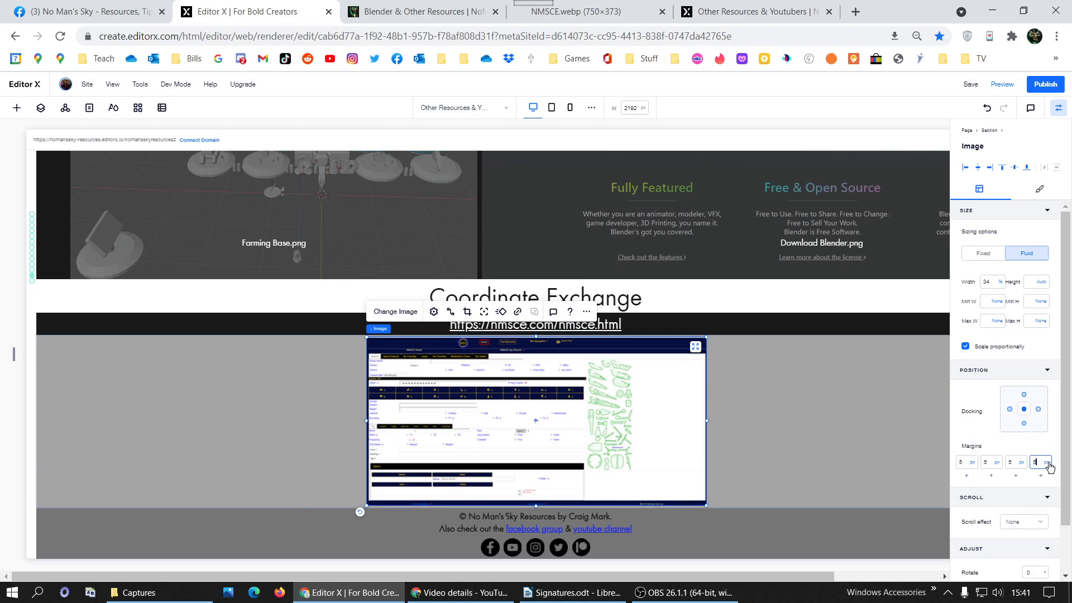
key("Return")
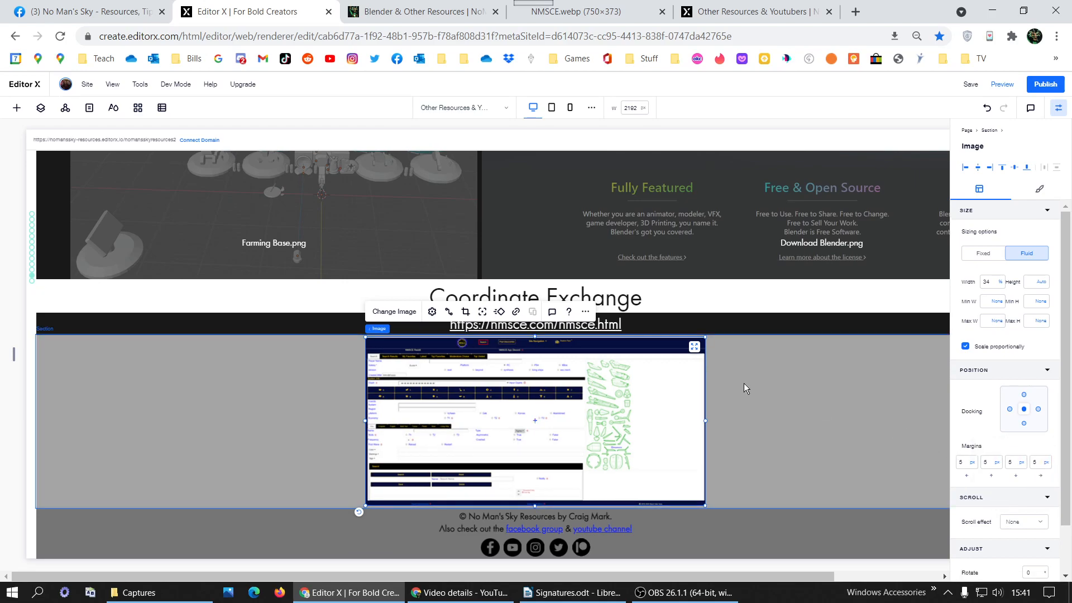
left_click(744, 388)
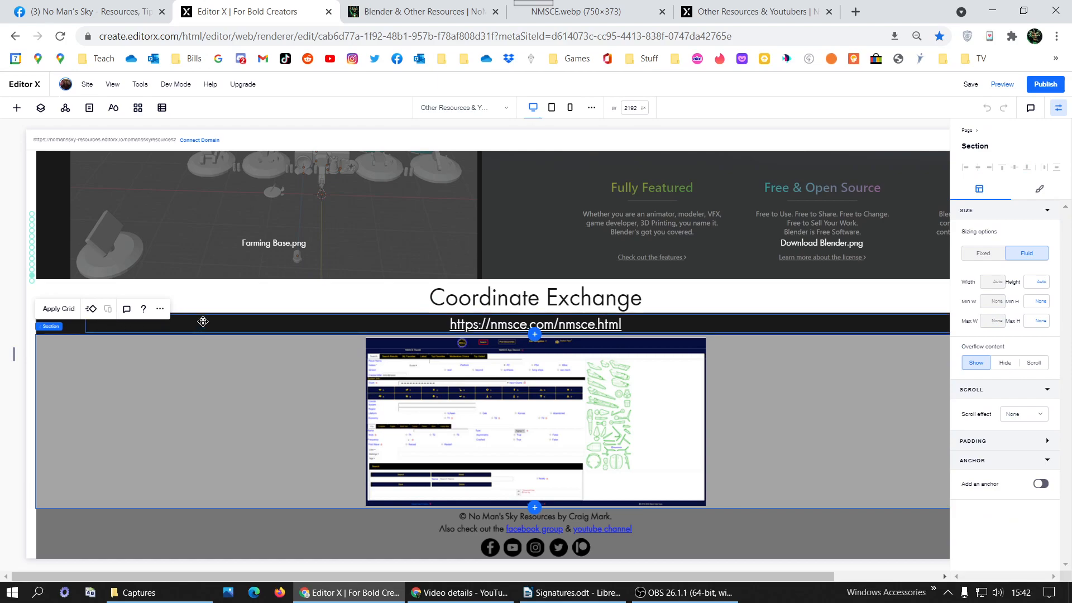
Set the width of the Coordinate Exchange heading text to 98%.
left_click(235, 302)
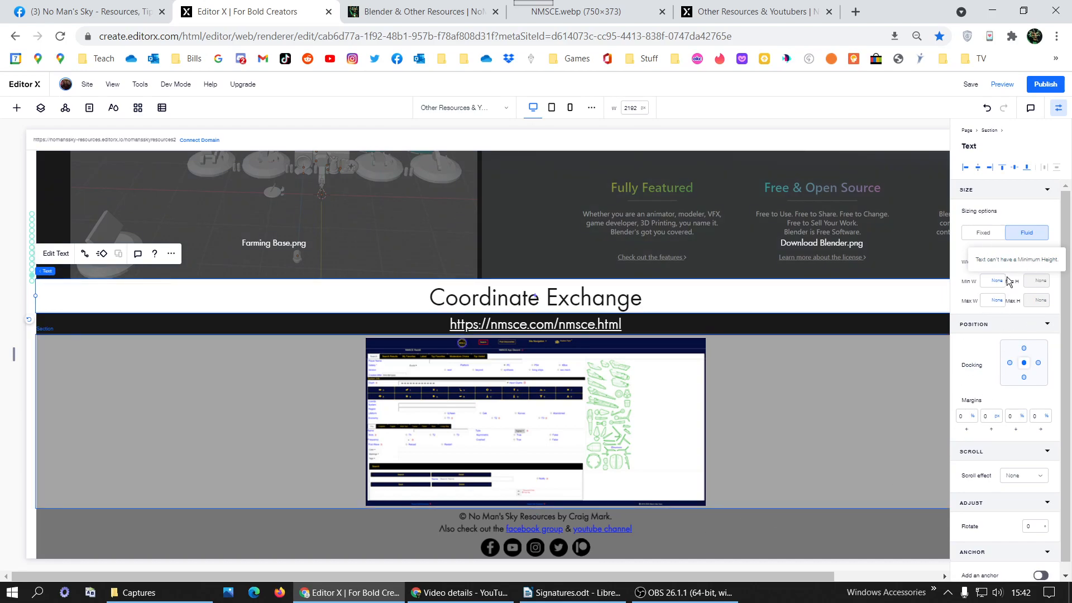
left_click(986, 282)
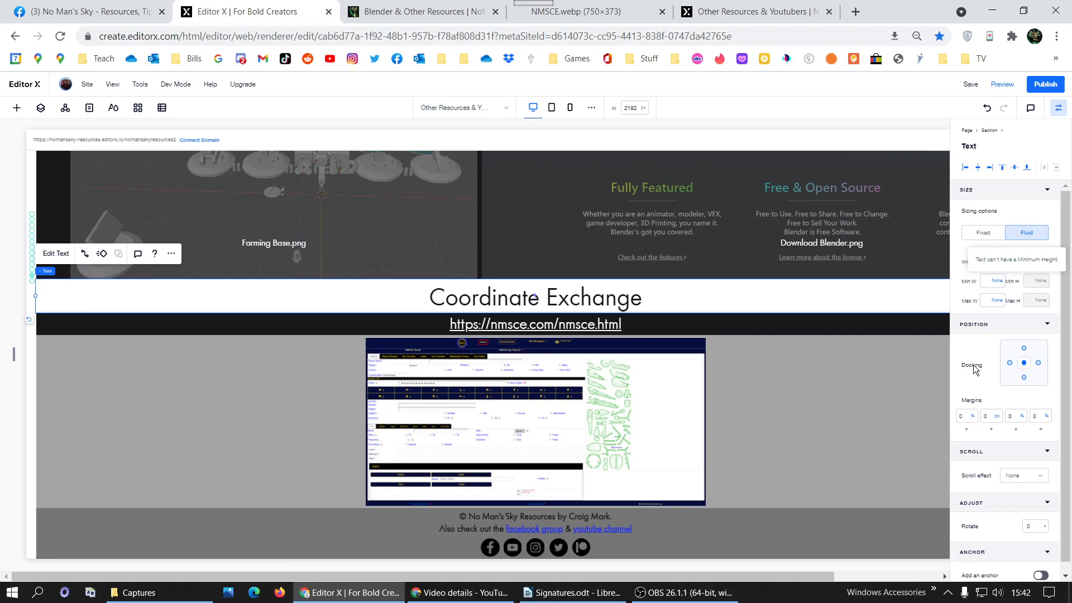
left_click(1058, 109)
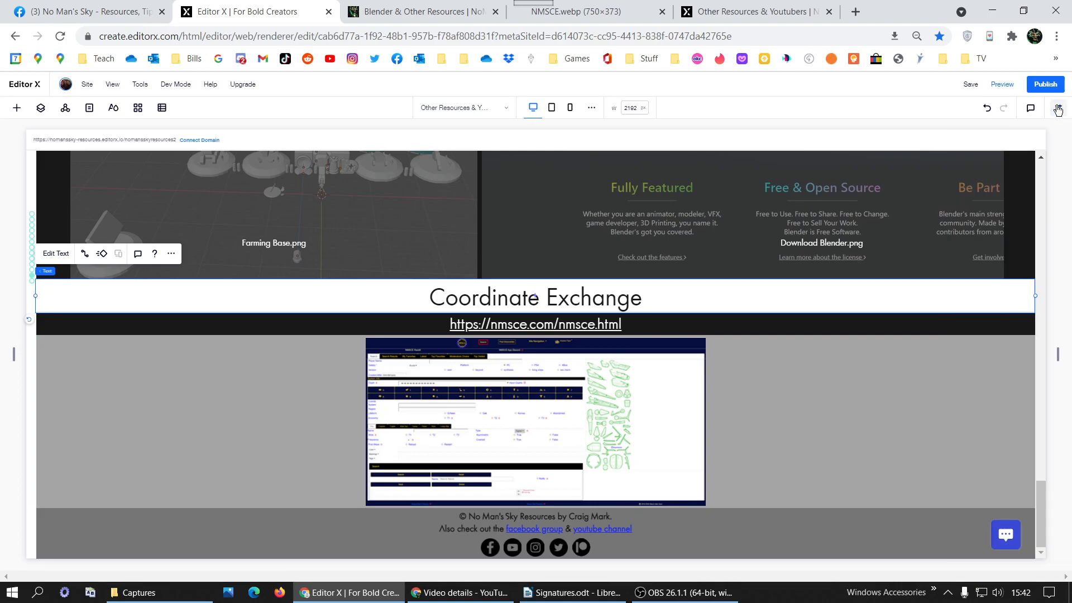
left_click(1058, 110)
left_click(991, 263)
type("90")
key("Return")
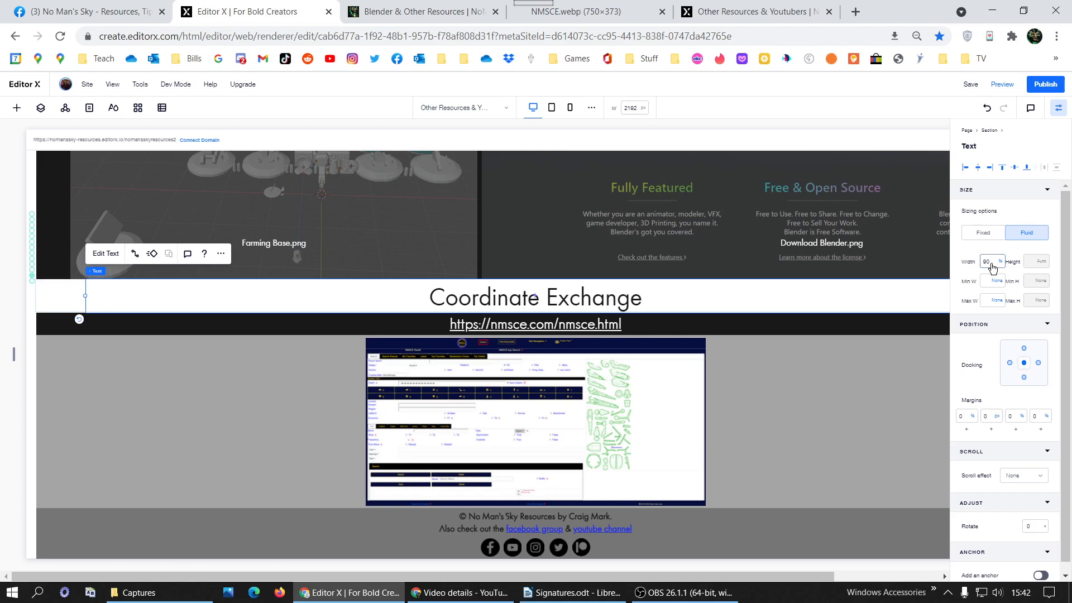
left_click(987, 262)
key("Return")
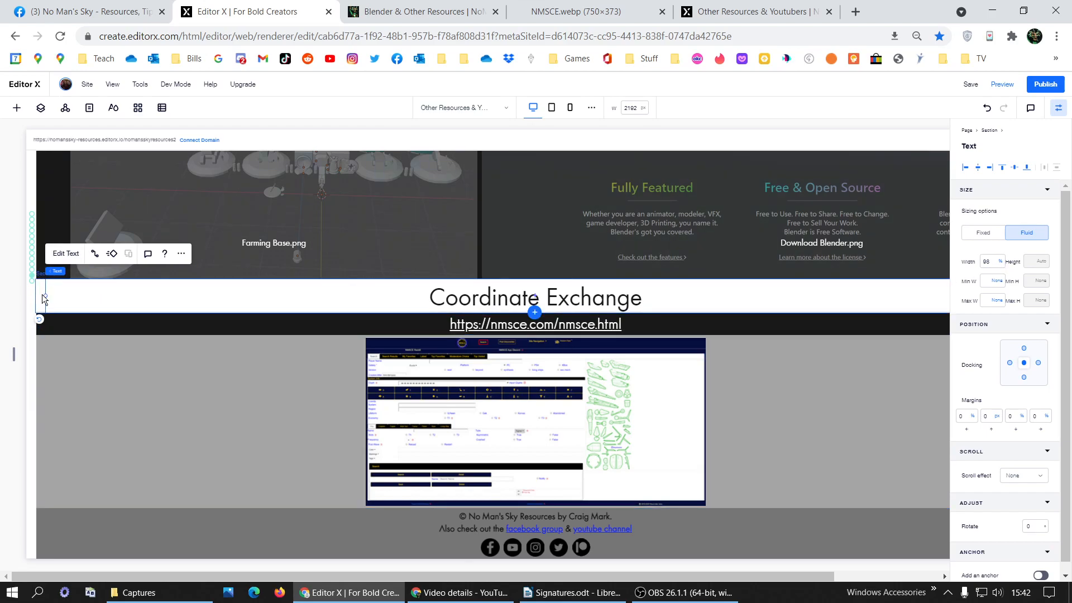
Copy the Coordinate Exchange heading, link and picture sections together and paste a duplicate set beneath them, above the footer.
left_click(43, 324, "shift")
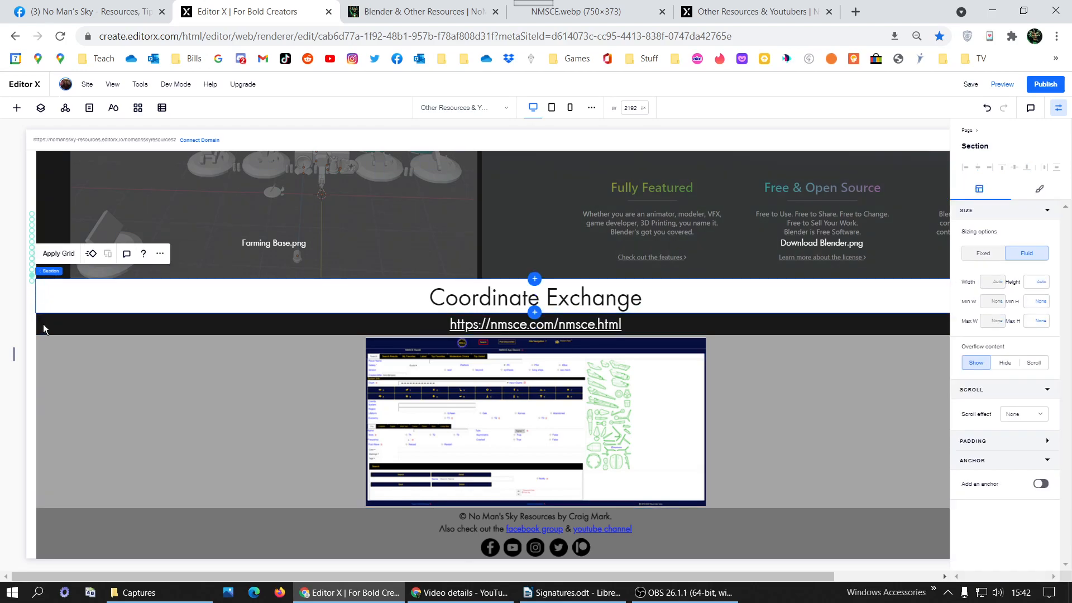
left_click(41, 373, "shift")
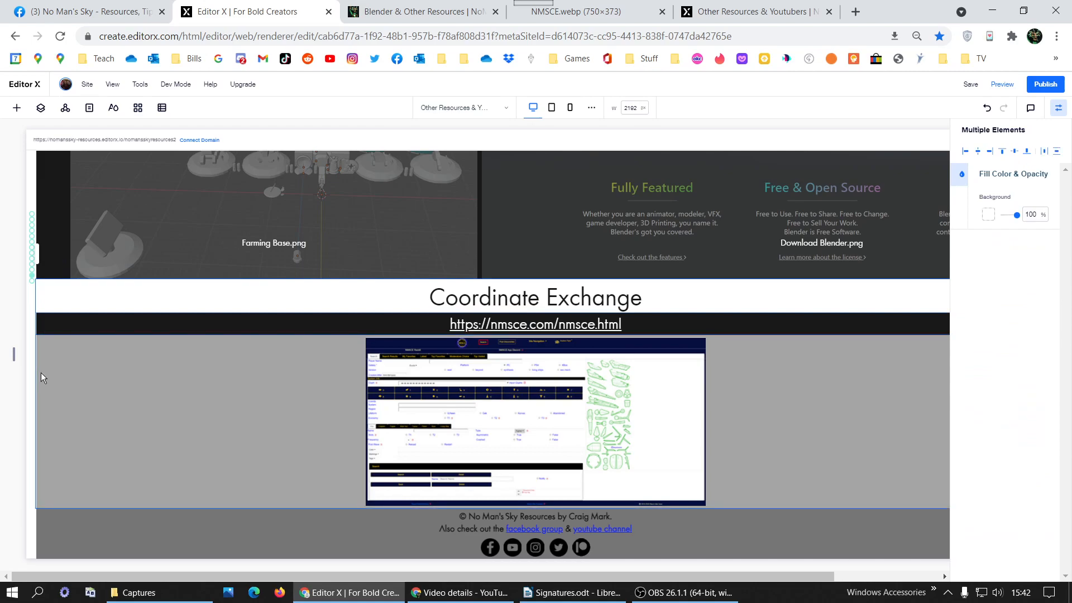
right_click(41, 373)
left_click(62, 400)
left_click(861, 468)
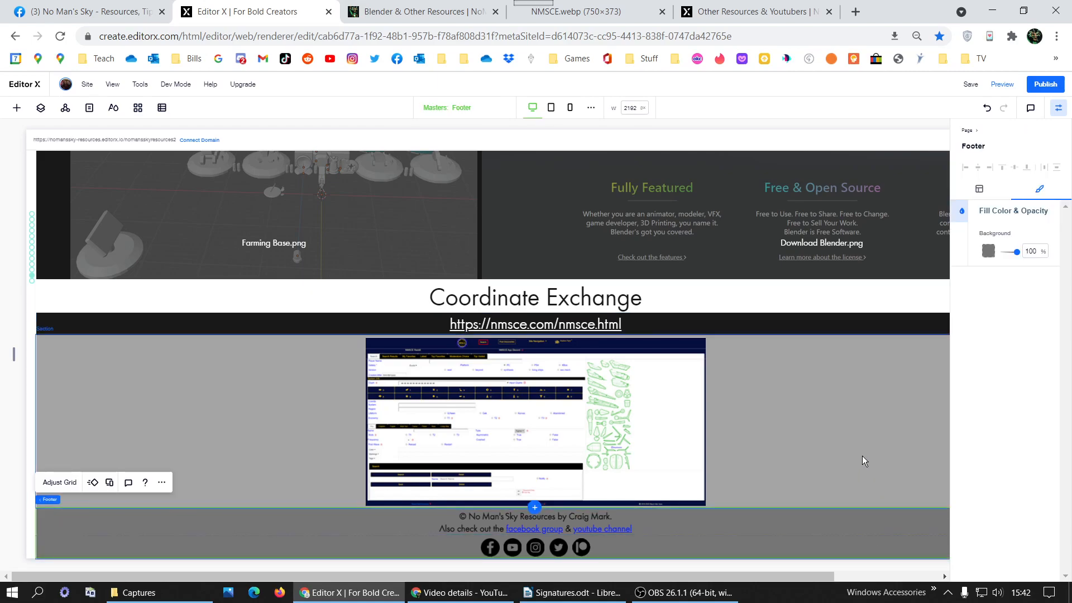
right_click(862, 456)
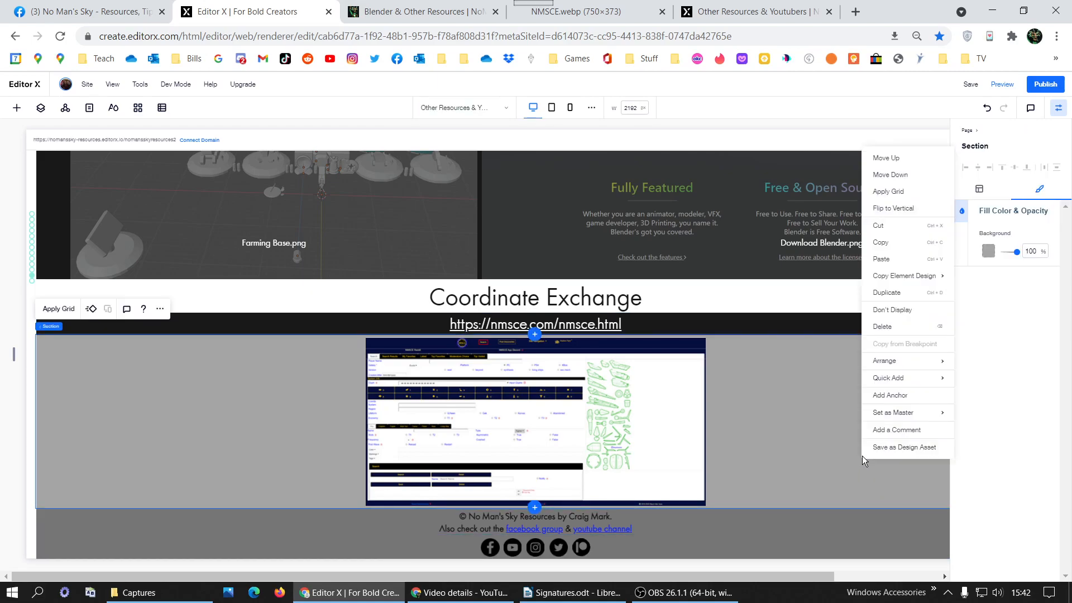
left_click(900, 259)
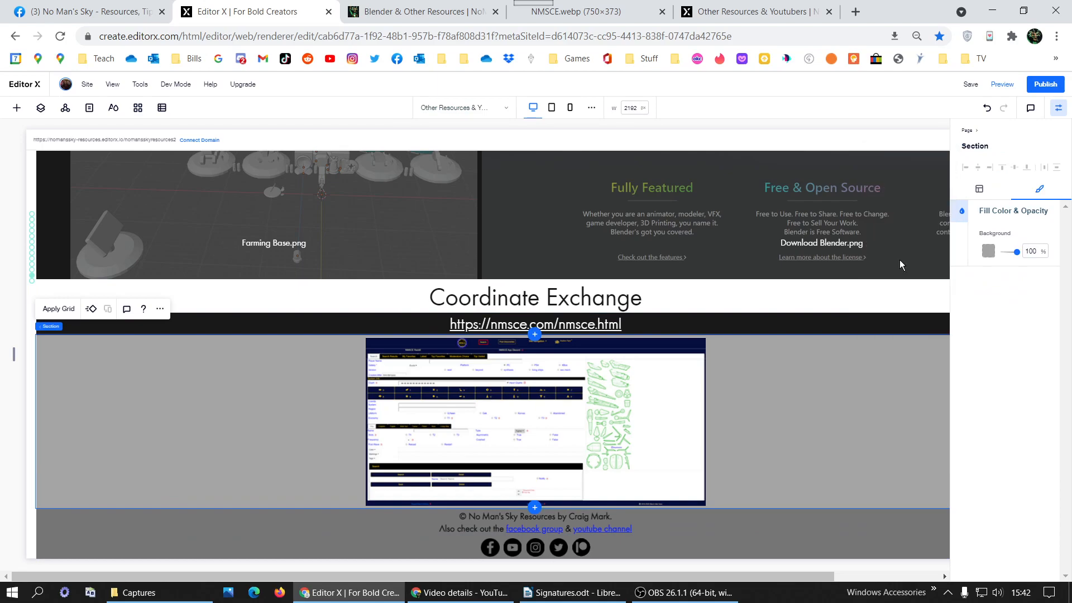
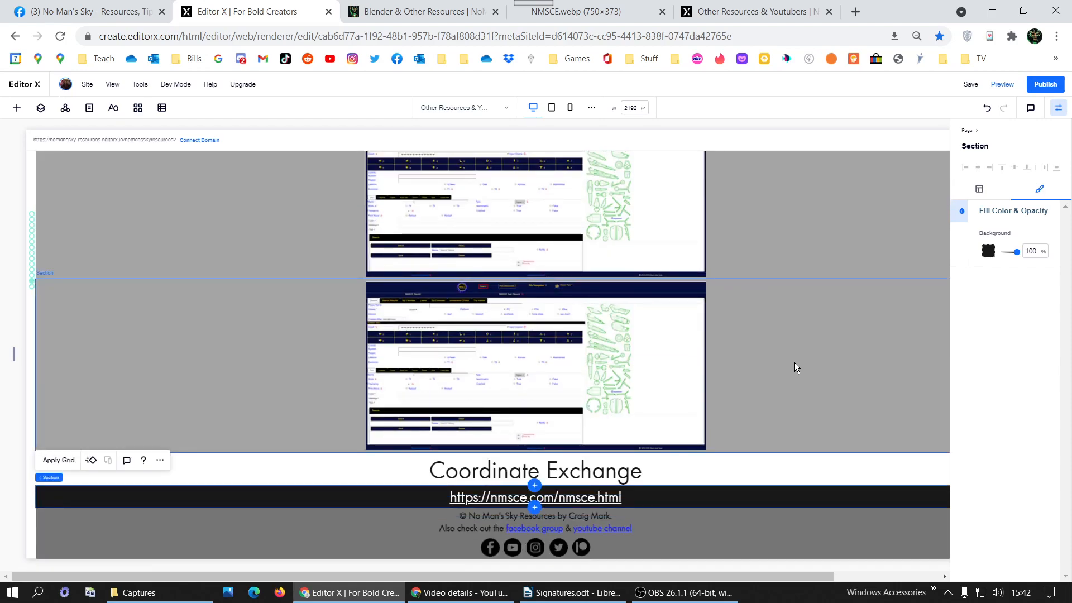
Reorder the duplicated sections above the footer so the heading comes first, the link second and the picture last.
left_click(793, 363, "shift")
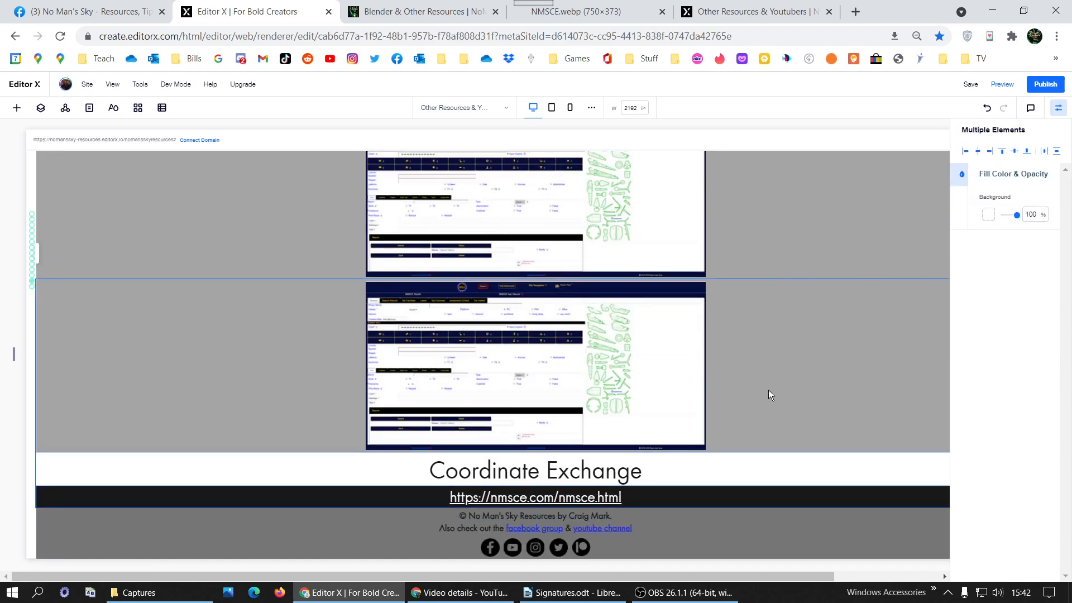
right_click(768, 390)
key("Escape")
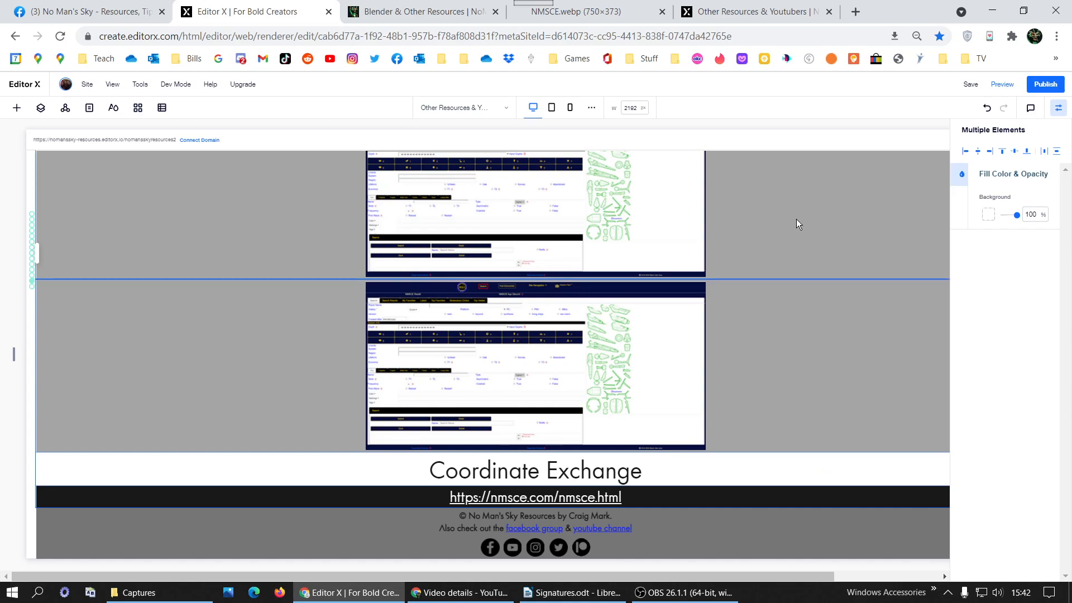
left_click(800, 385)
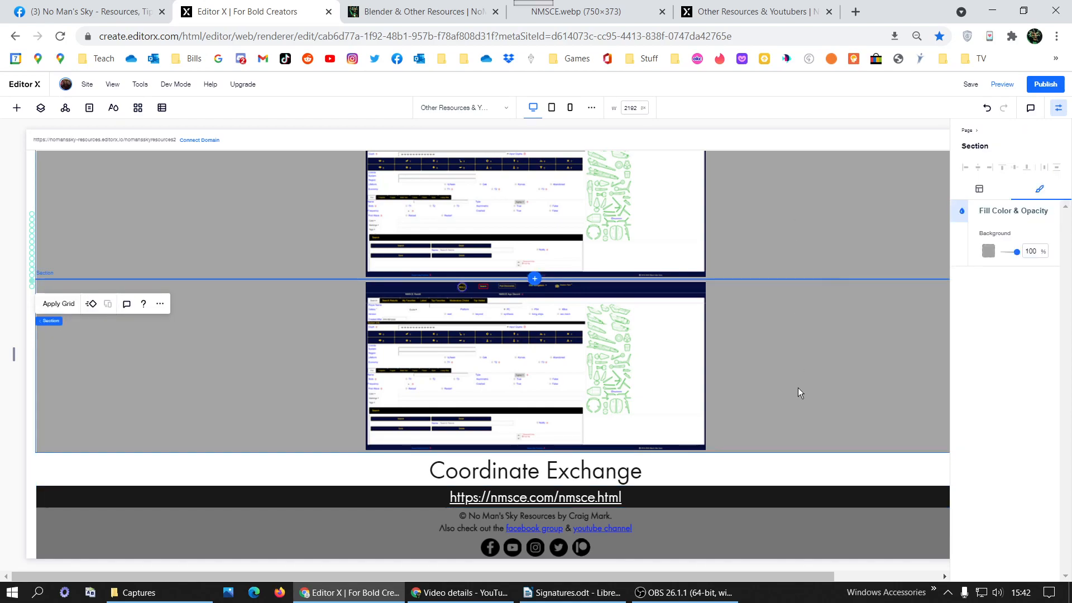
right_click(798, 387)
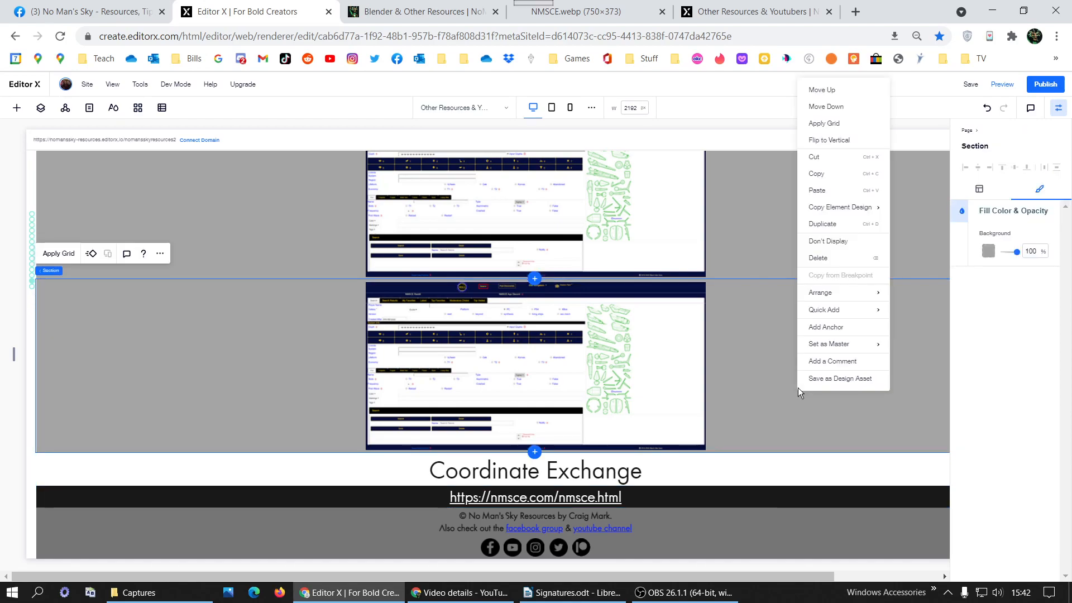
left_click(767, 470)
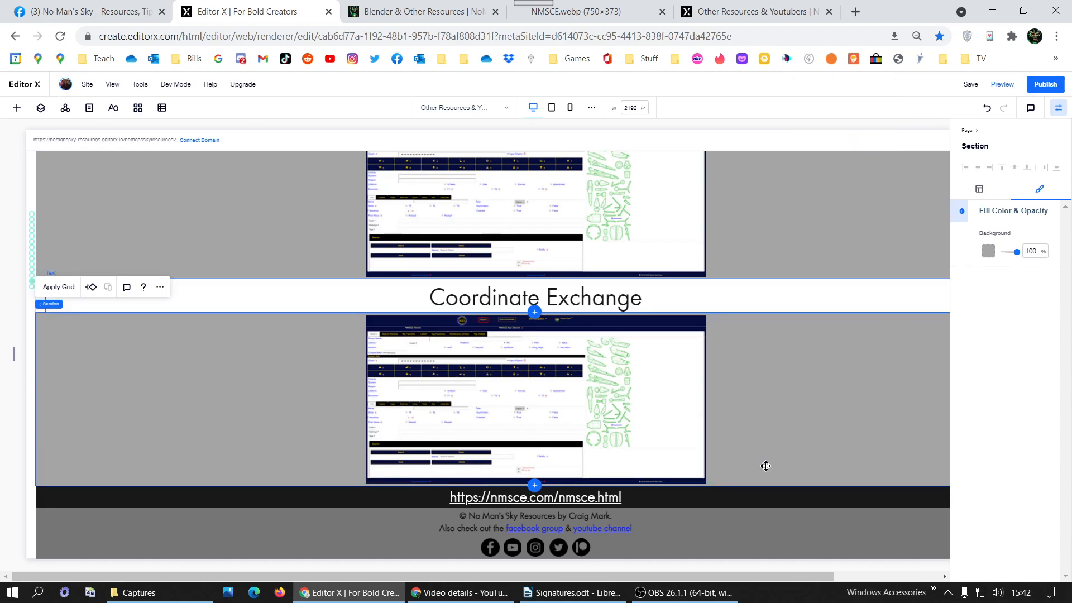
right_click(766, 466)
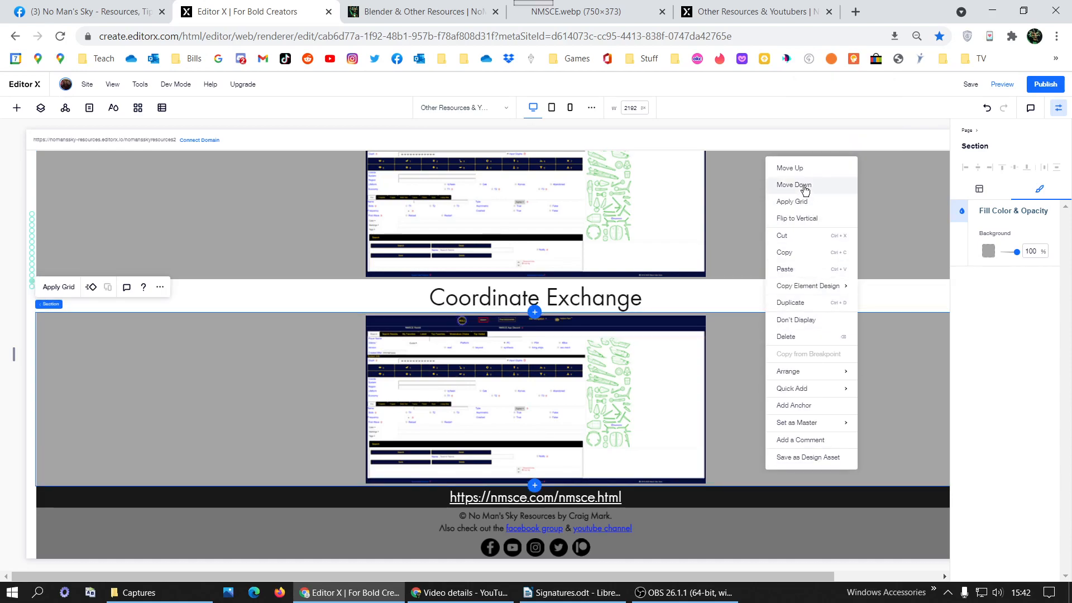
Copy the Portal Decoder title from the live Other Resources page and paste it over the duplicated Coordinate Exchange heading.
left_click(454, 5)
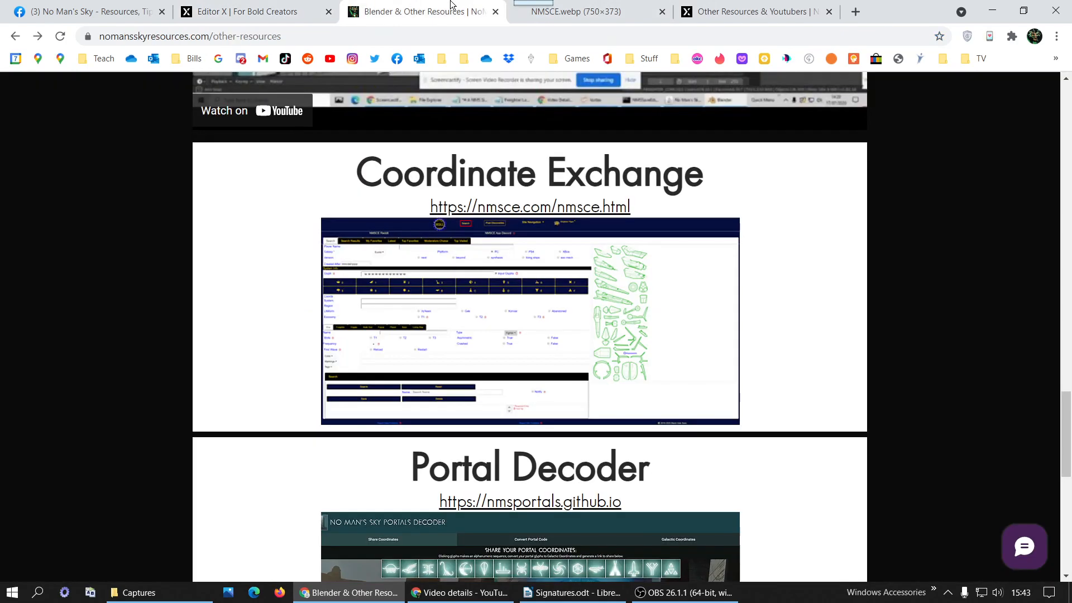
scroll(527, 314, "down", 3)
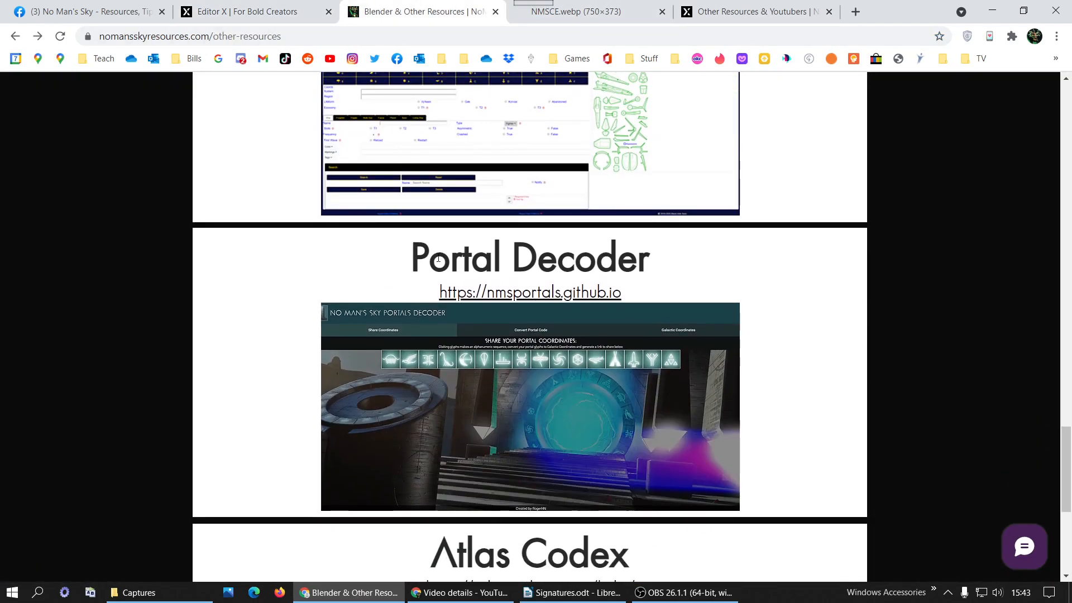
left_click_drag(418, 256, 671, 250)
triple_click(413, 246)
key("ctrl+c")
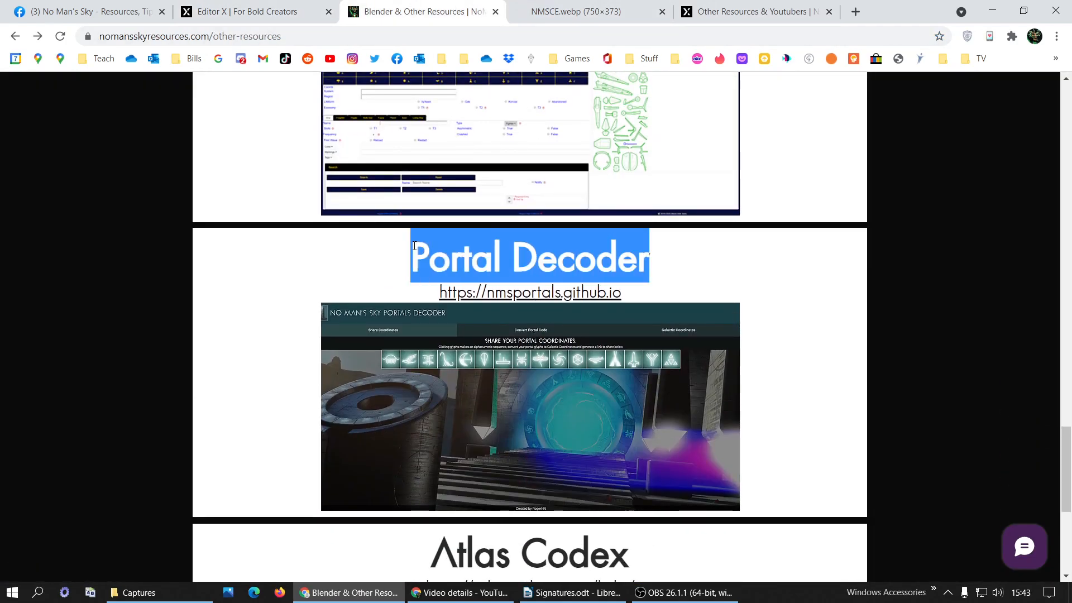
left_click(265, 11)
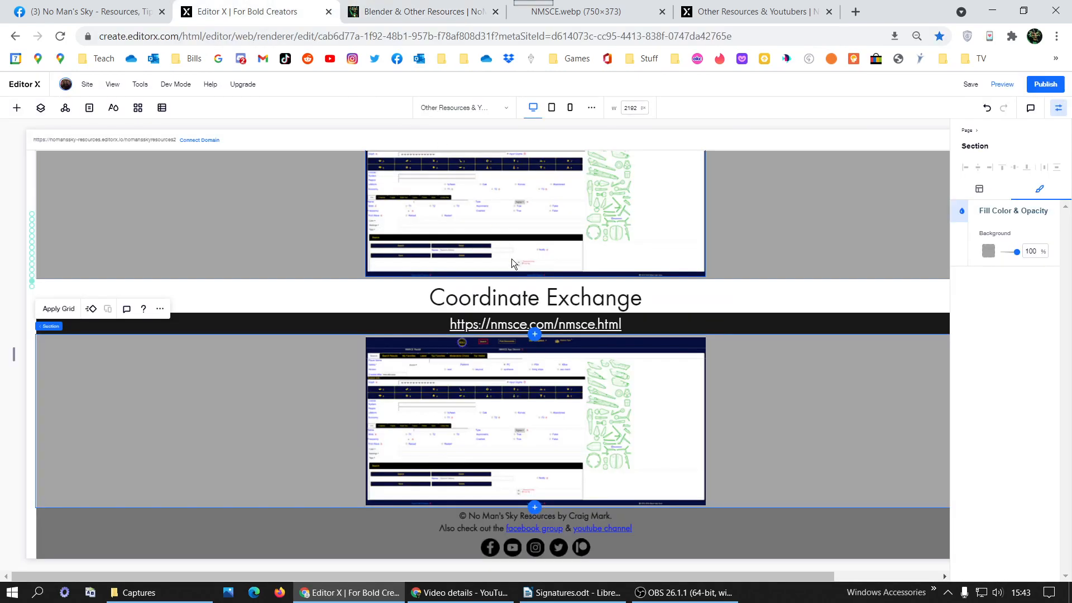
left_click(534, 300)
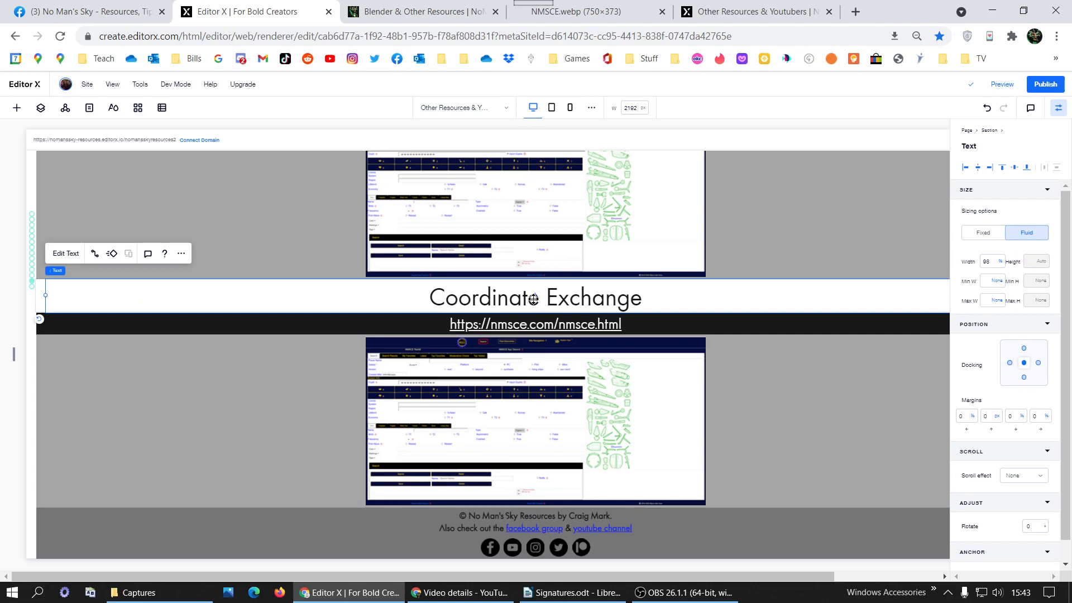
double_click(533, 299)
key("ctrl+v")
key("ctrl+Tab")
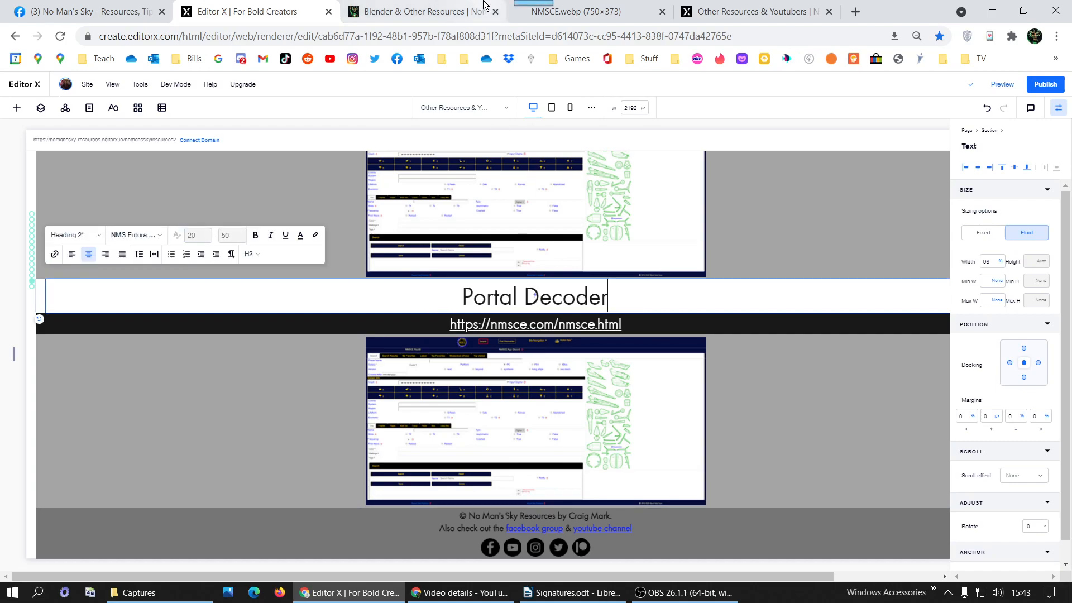
left_click_drag(634, 287, 441, 302)
key("ctrl+c")
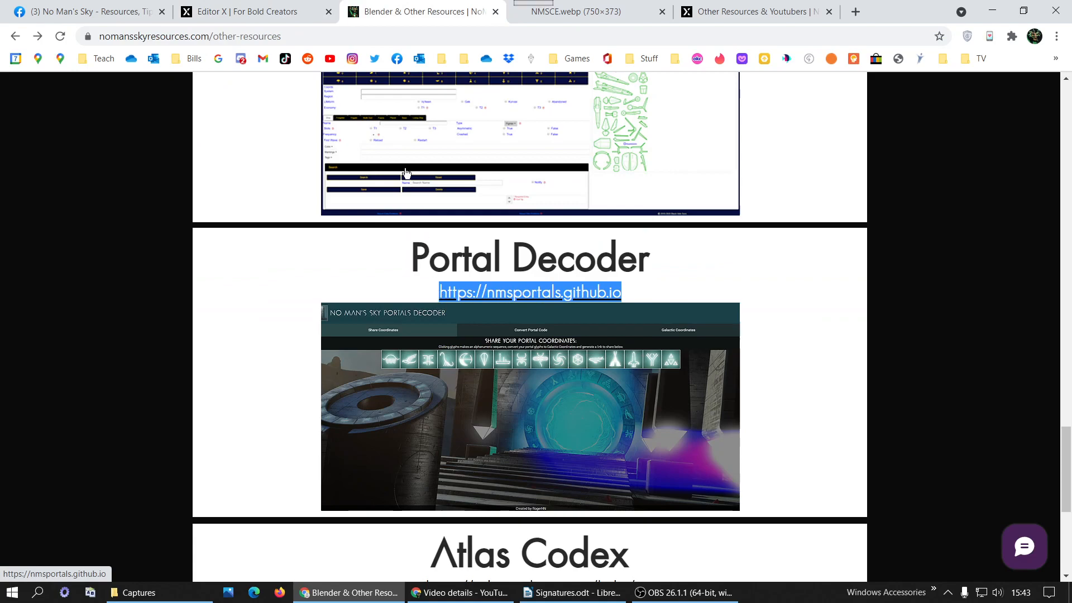
key("ctrl+shift+Tab")
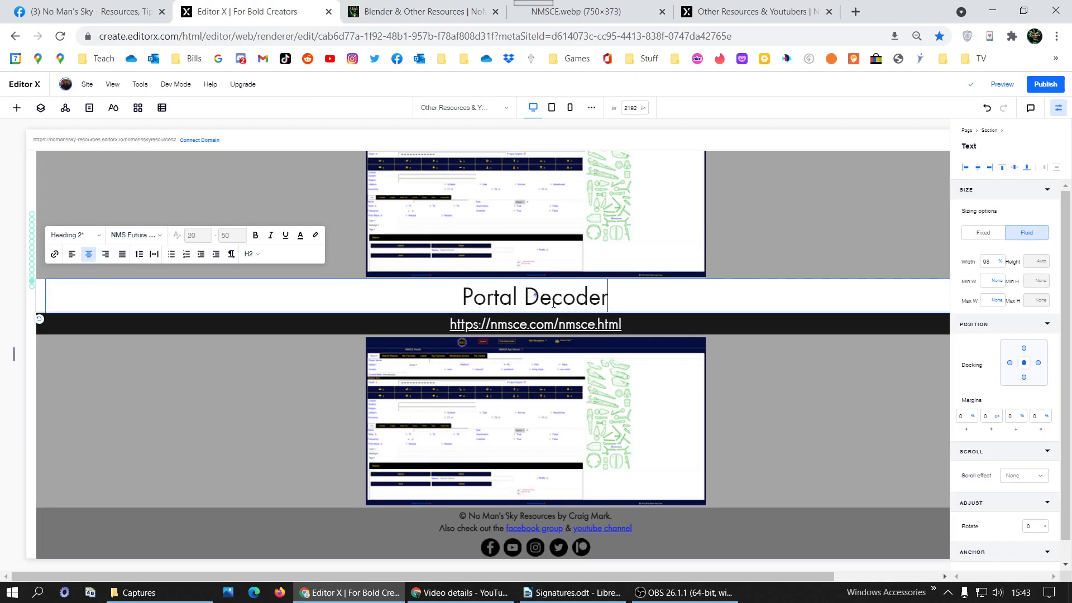
left_click(658, 327)
double_click(661, 325)
key("ctrl+v")
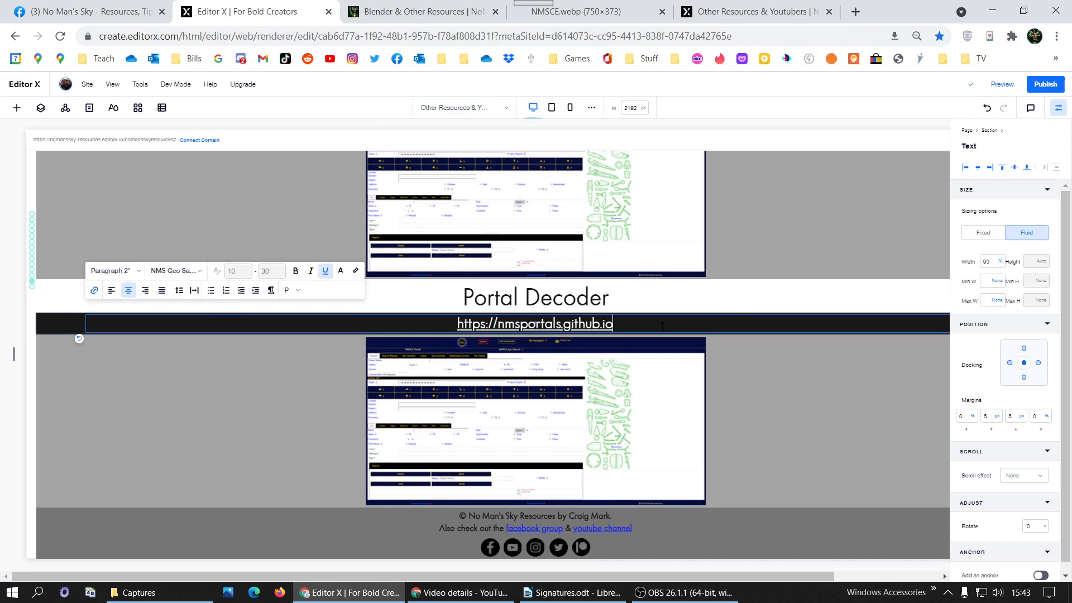
Check the file name of the live page's Portal Decoder picture in its own tab, closing the extra tabs before returning to the editor.
left_click(663, 11)
key("ctrl+Tab")
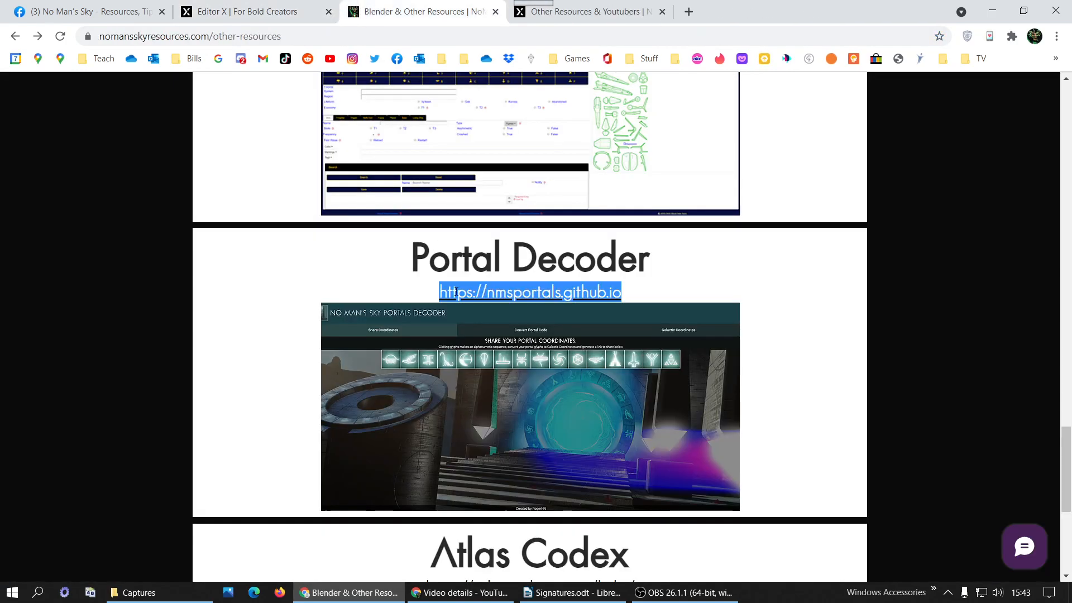
right_click(527, 434)
left_click(606, 273)
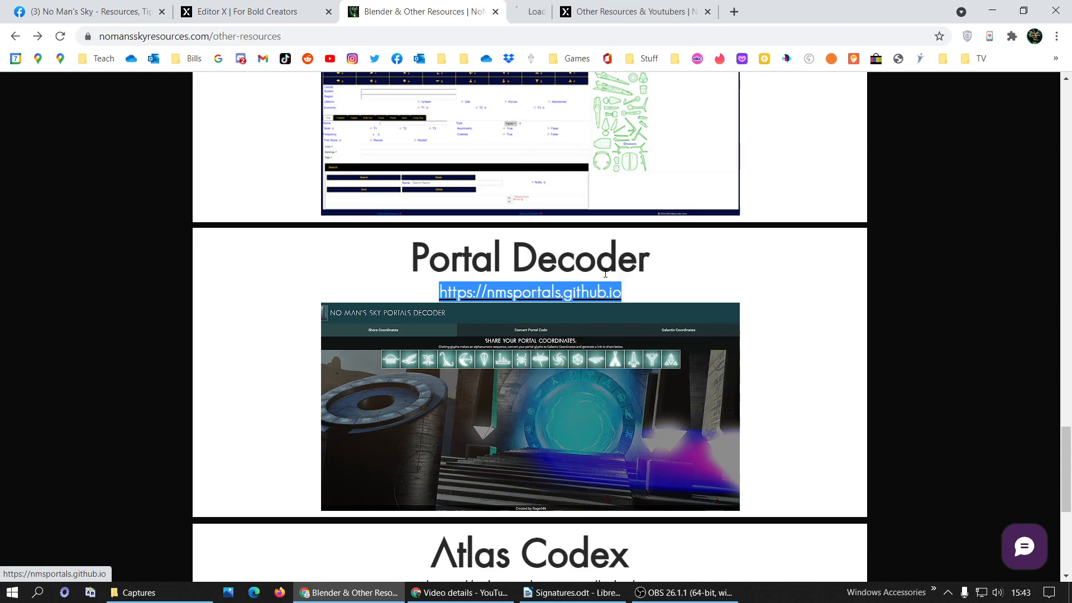
left_click(593, 7)
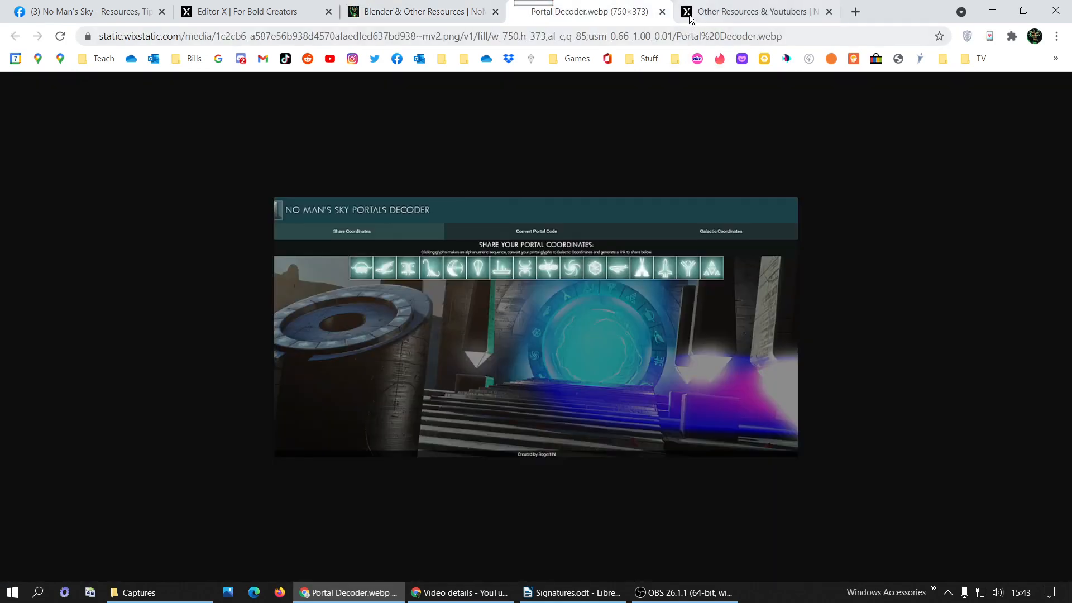
left_click(662, 11)
left_click(487, 391)
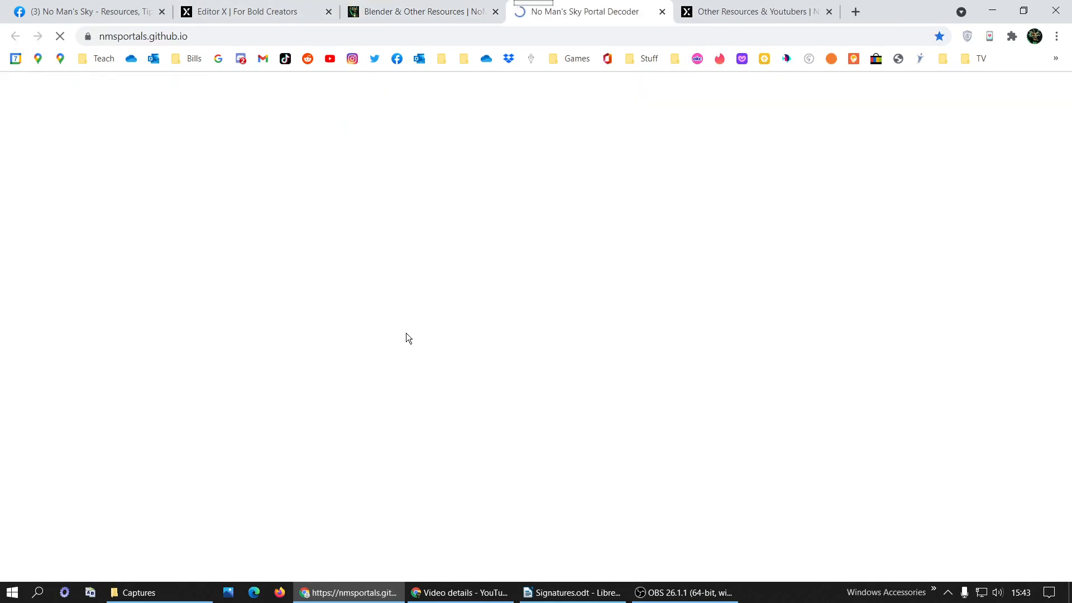
left_click(662, 11)
left_click(253, 11)
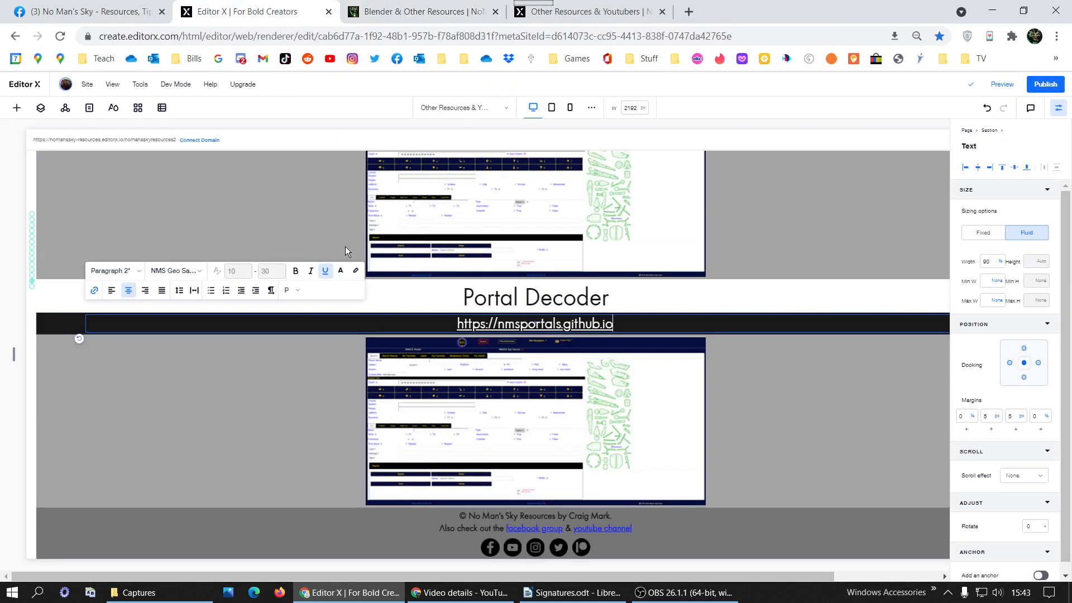
Undo the duplicated picture's accidental shift and search the site media for its replacement using "portal decorder".
left_click(567, 447)
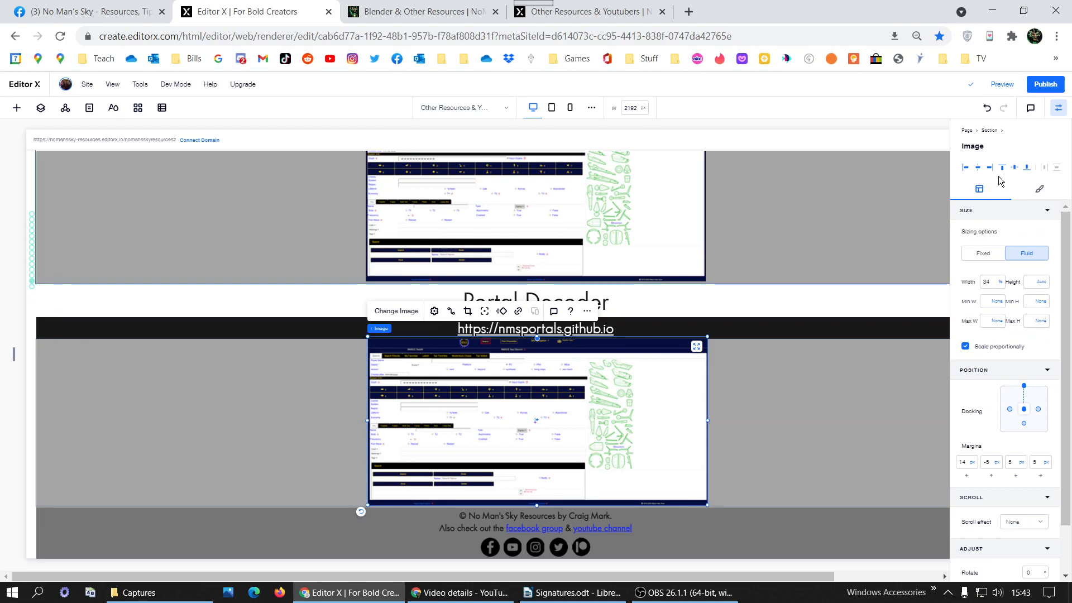
left_click(989, 110)
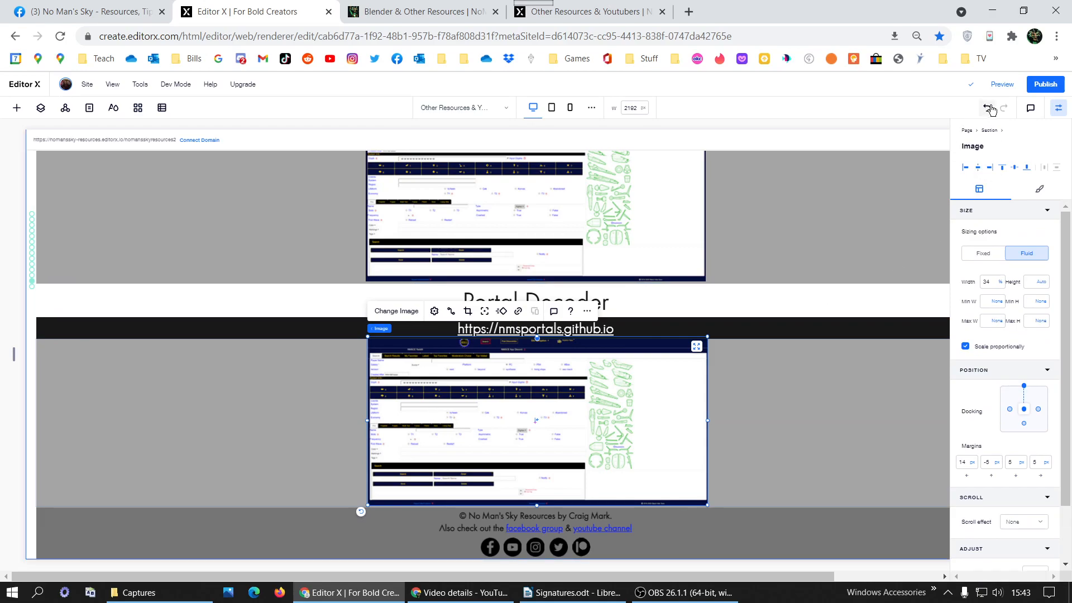
left_click(385, 316)
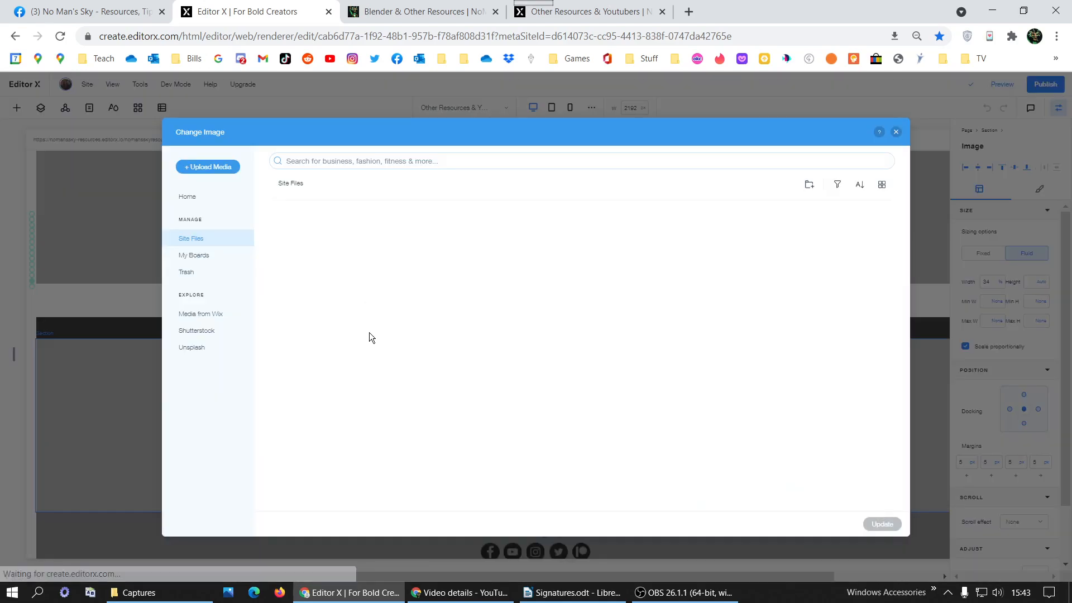
left_click(369, 160)
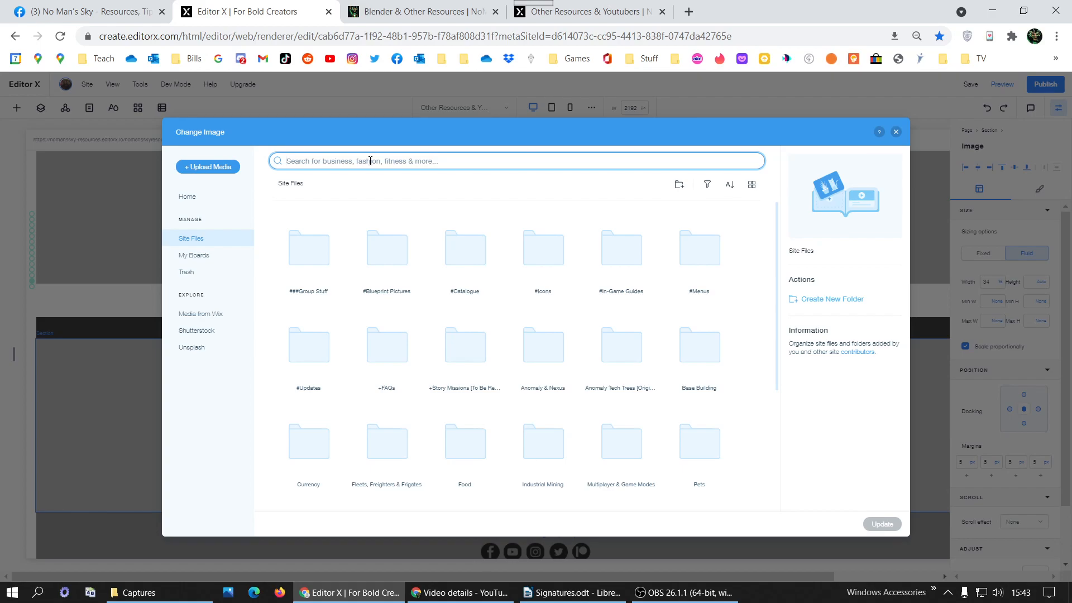
key("ctrl+v")
key("ctrl+a")
type("p")
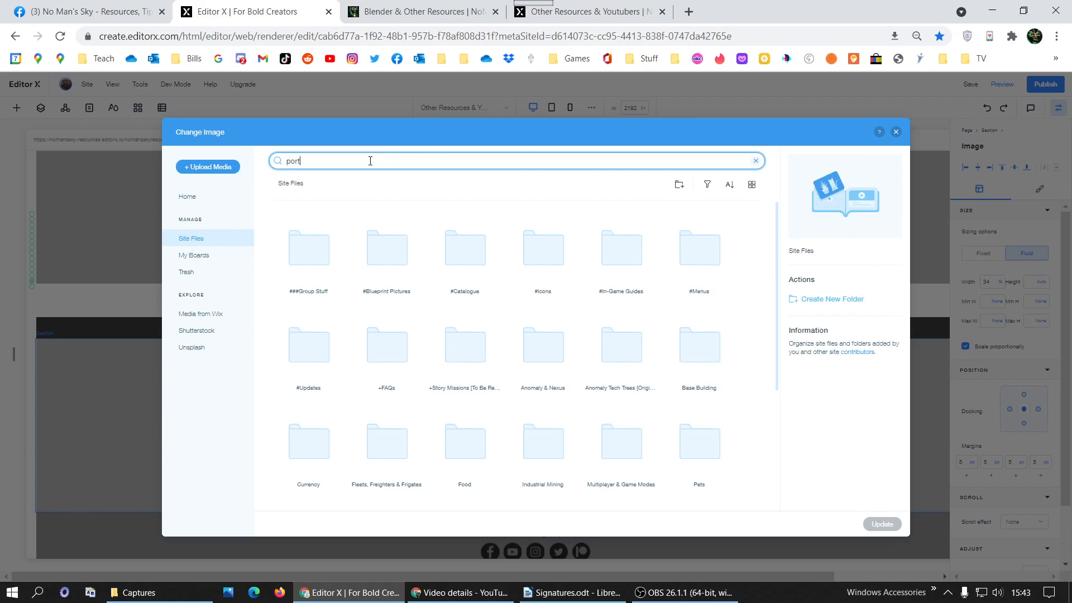
type("ortal decorder")
key("Return")
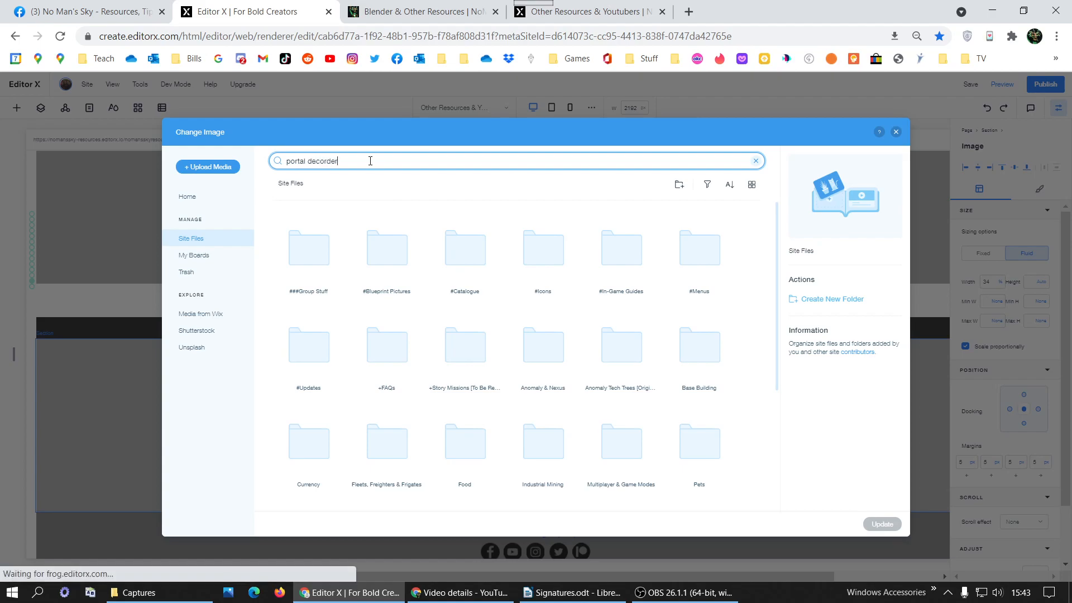
Correct the media search to "portal decoder", replace the duplicated picture with Portal Decoder.png and reset the image to its original framing.
left_click(322, 161)
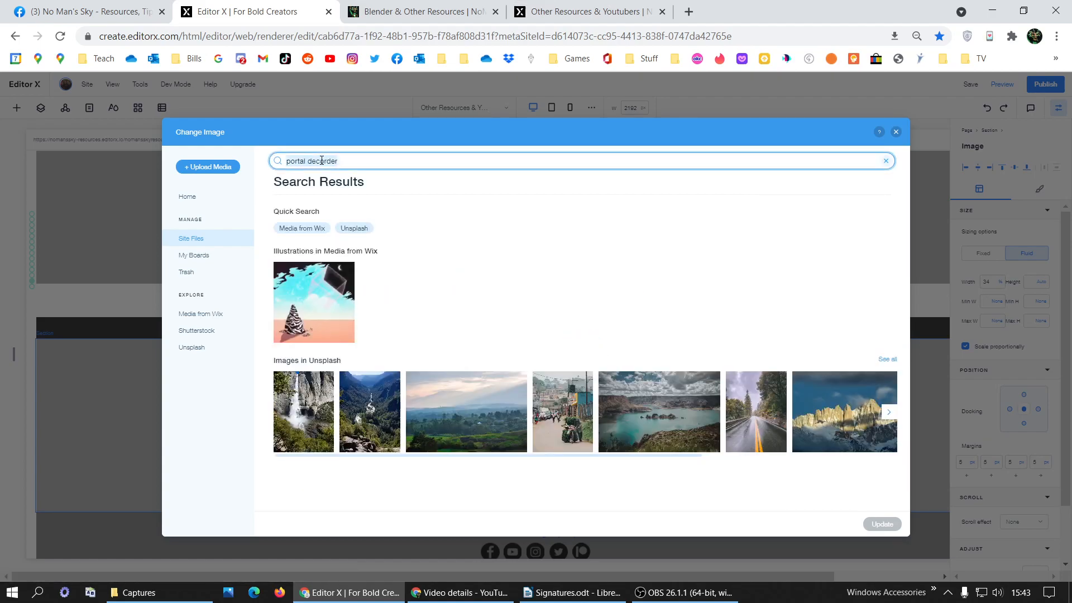
left_click(322, 162)
left_click_drag(320, 161, 351, 163)
key("BackSpace")
type("oder")
key("Return")
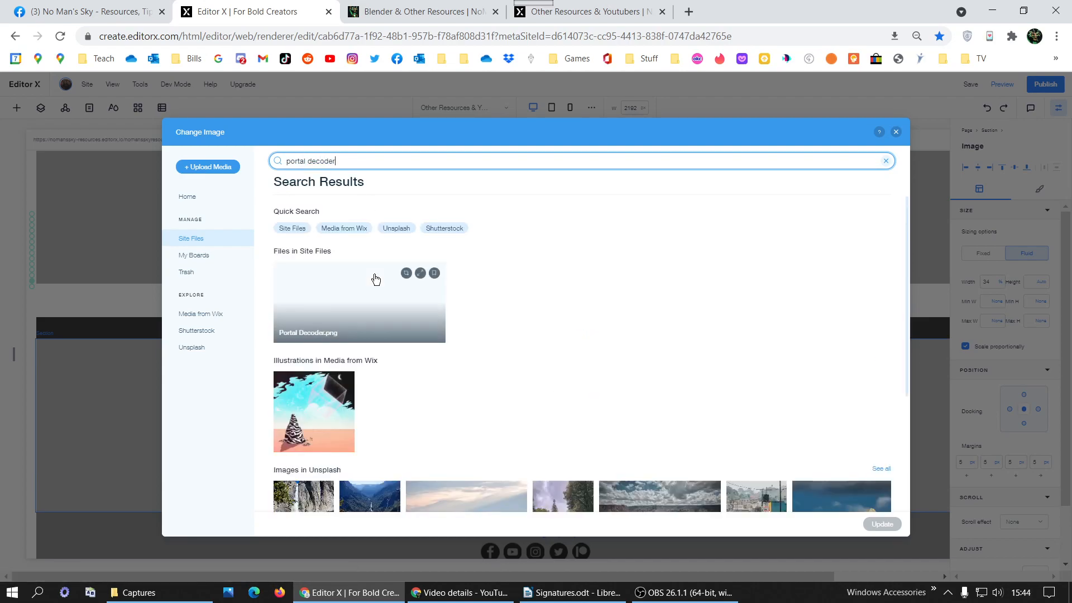
double_click(356, 291)
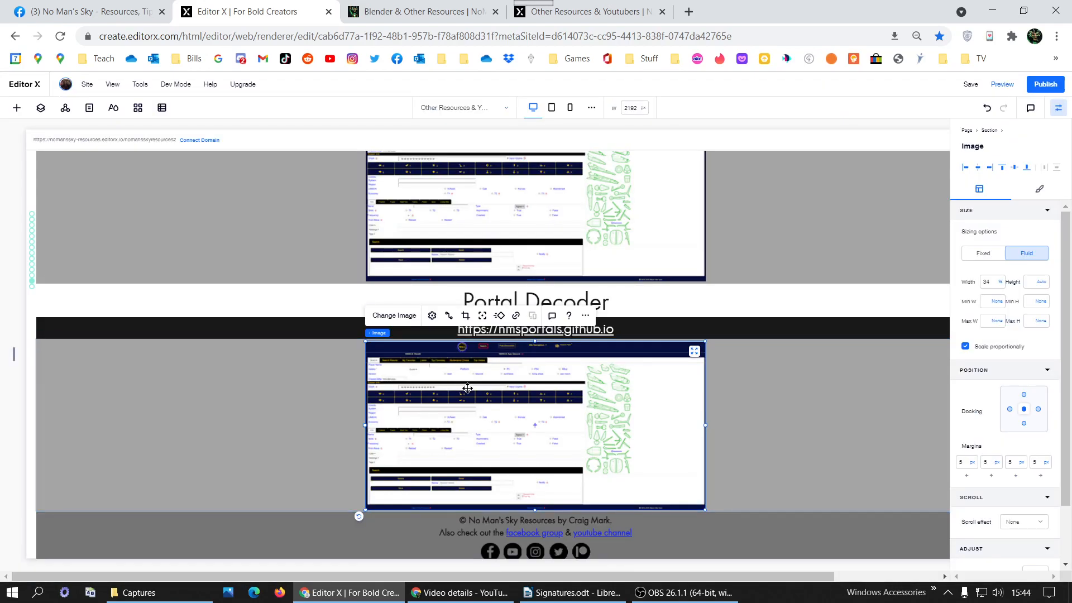
left_click(432, 315)
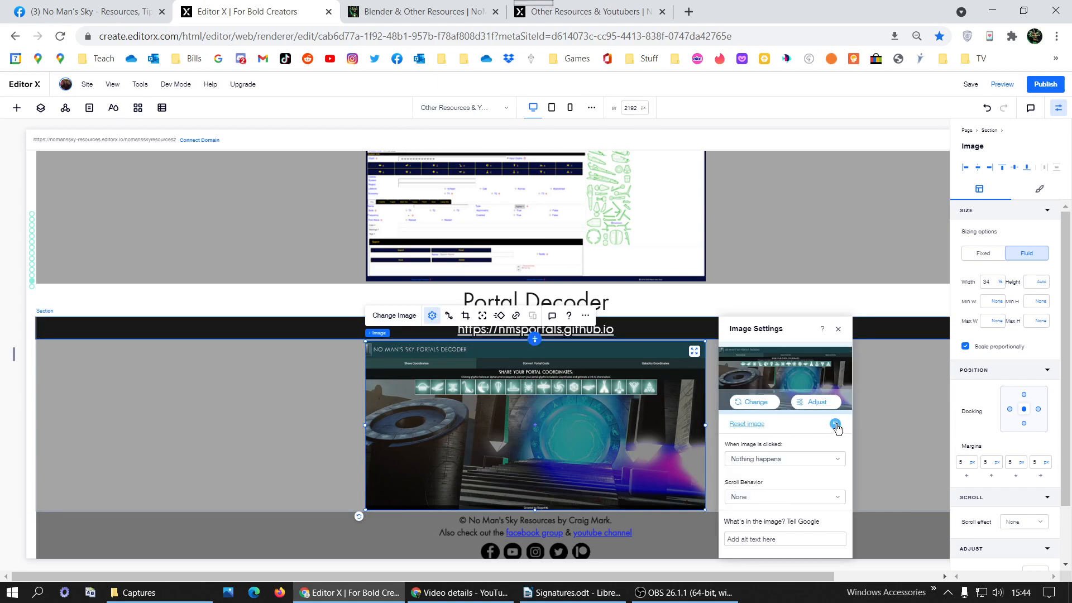
left_click(836, 425)
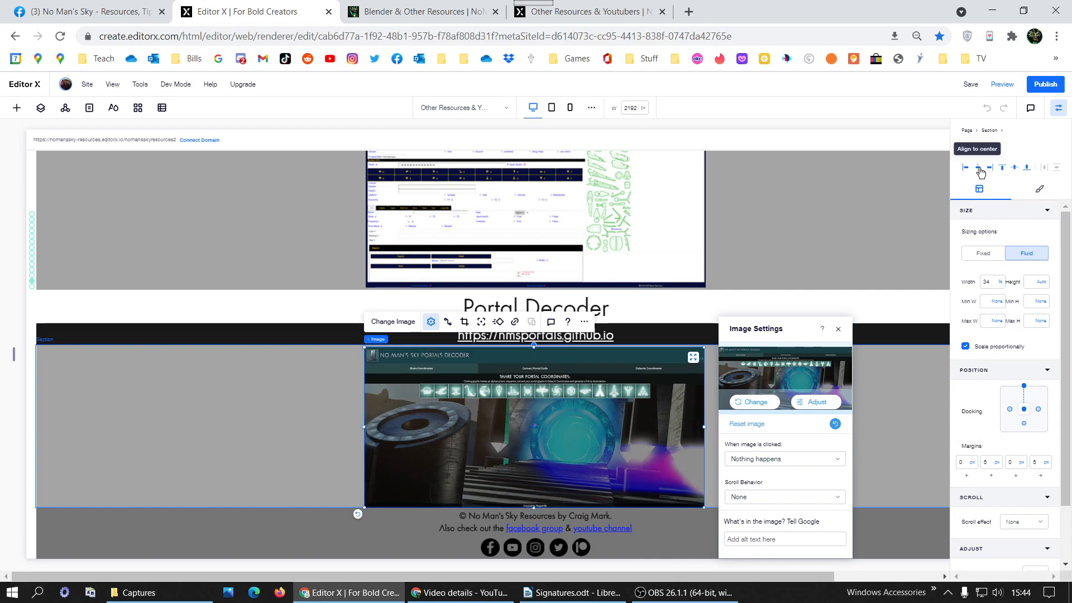
Centre the Portal Decoder picture vertically in its section and set all four of its margins to 5 px.
left_click(1016, 167)
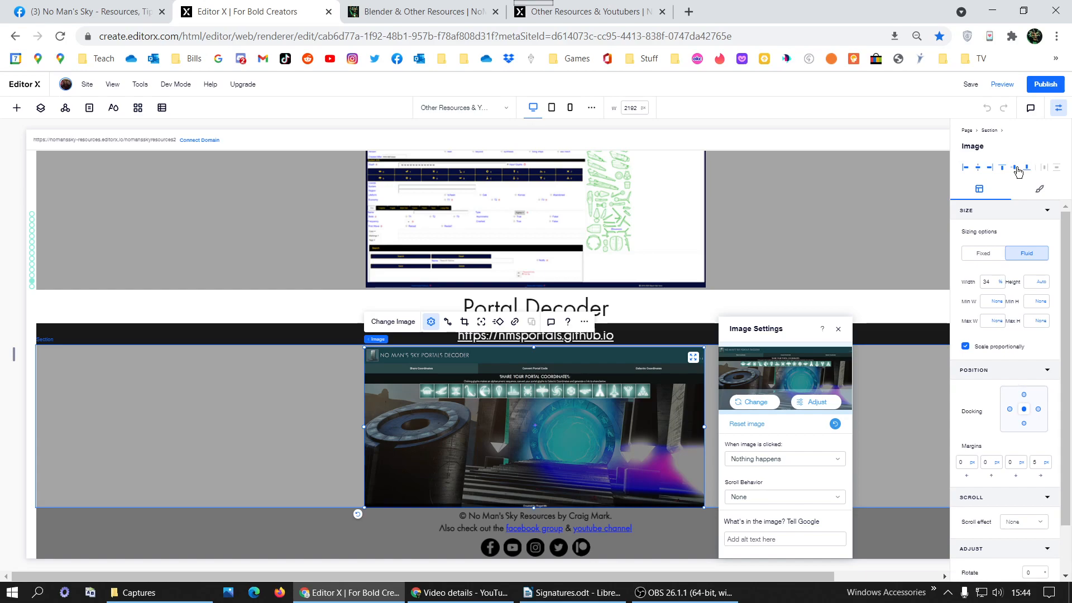
left_click(961, 462)
type("5")
left_click(992, 462)
type("5")
left_click(1014, 463)
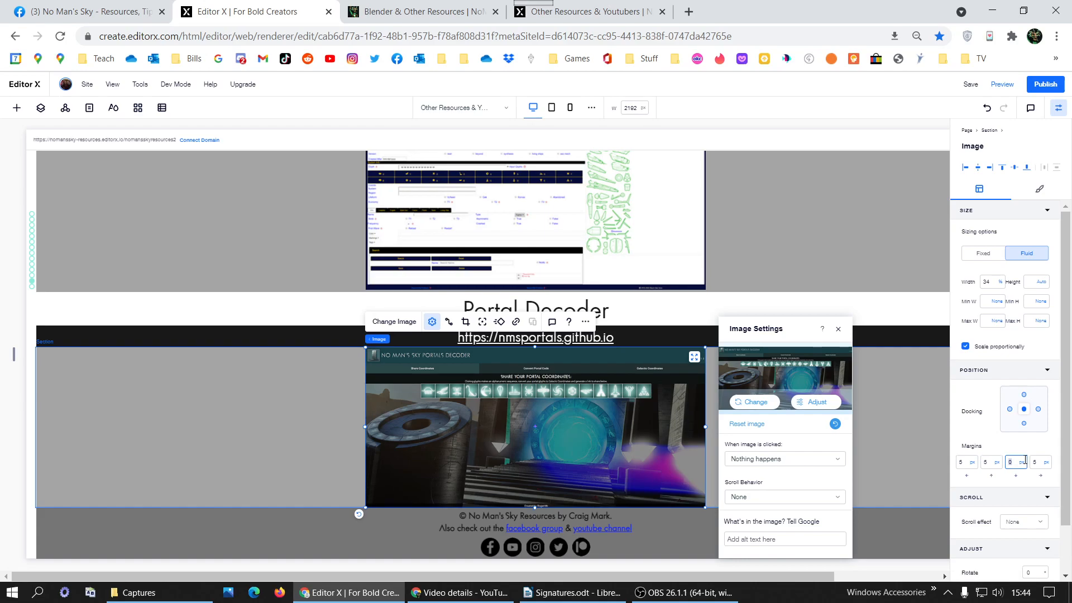
type("5")
left_click(1014, 447)
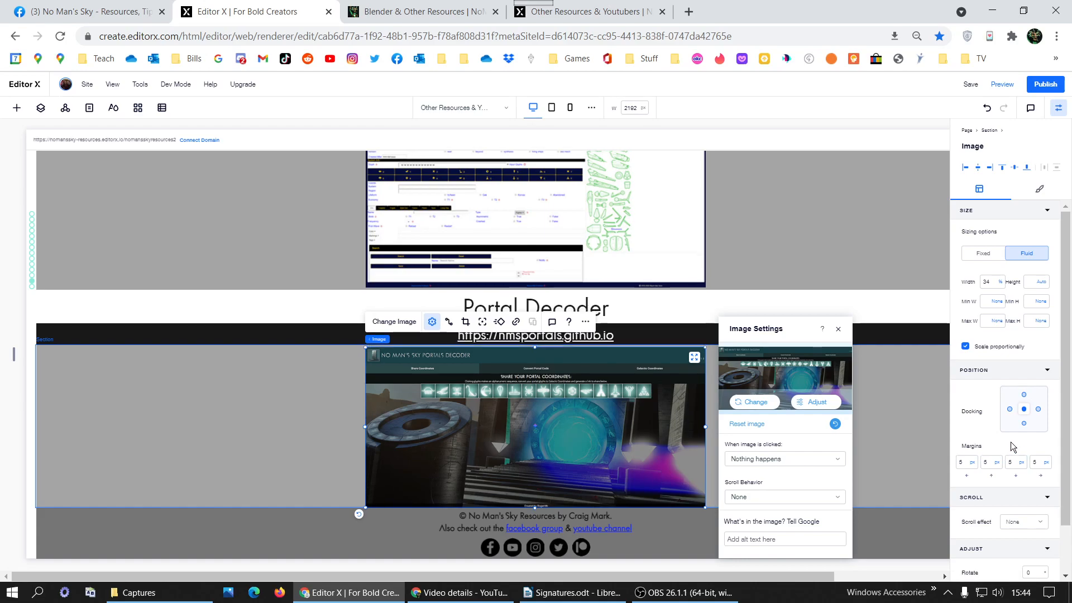
left_click(600, 204)
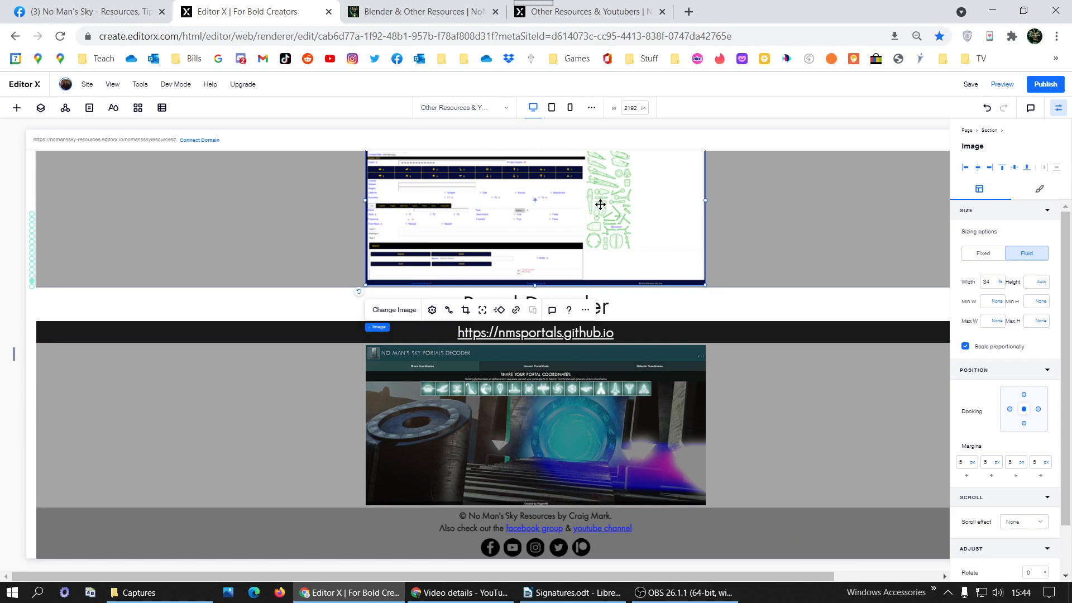
Paste another copy of the Coordinate Exchange heading, link and picture sections below the Portal Decoder picture section.
left_click(671, 490)
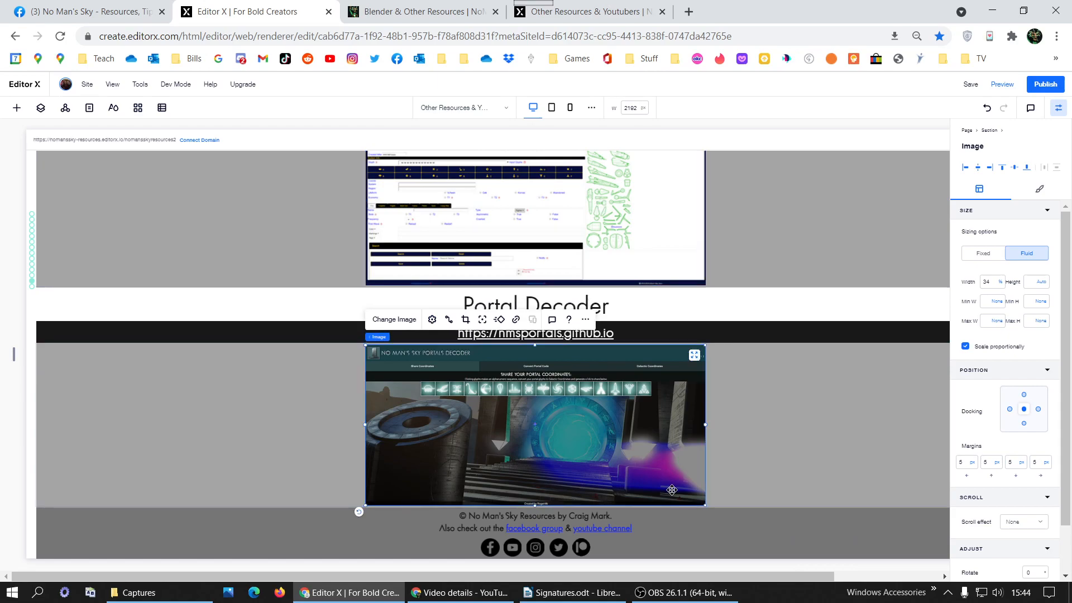
left_click(812, 464)
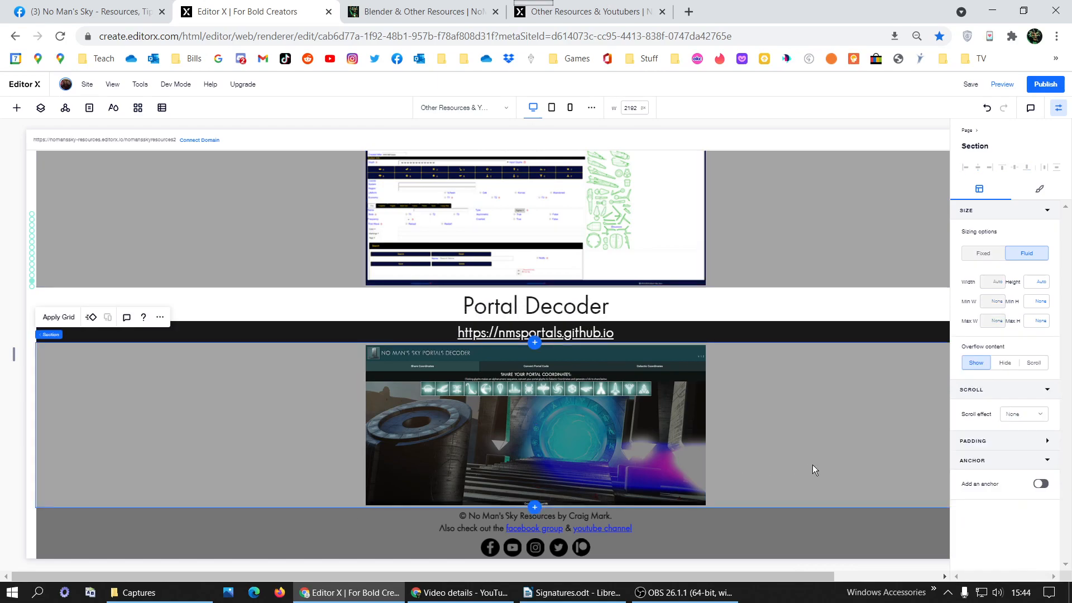
right_click(813, 464)
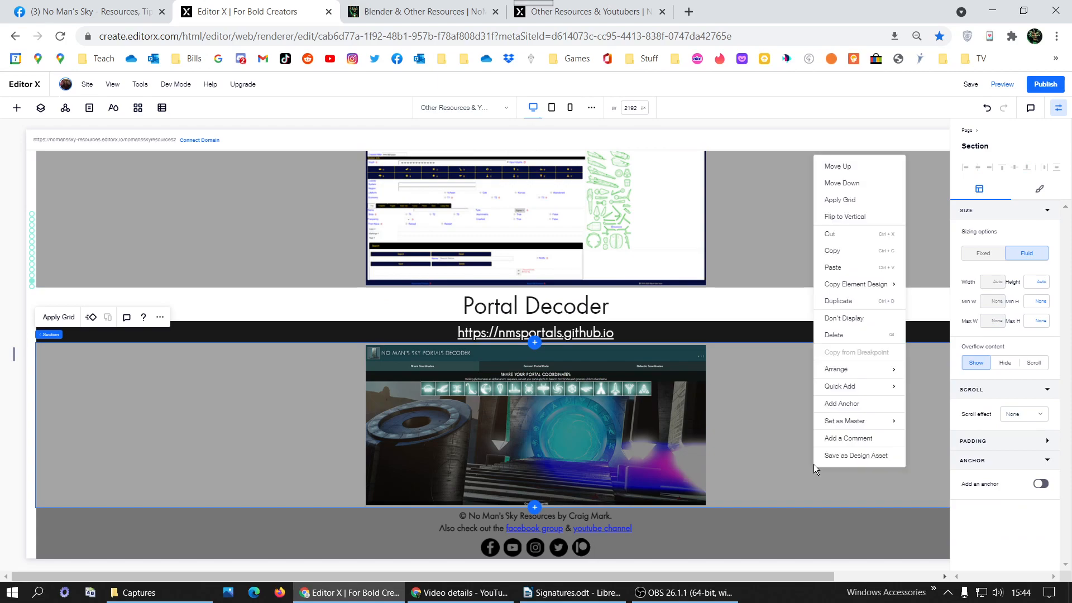
left_click(834, 267)
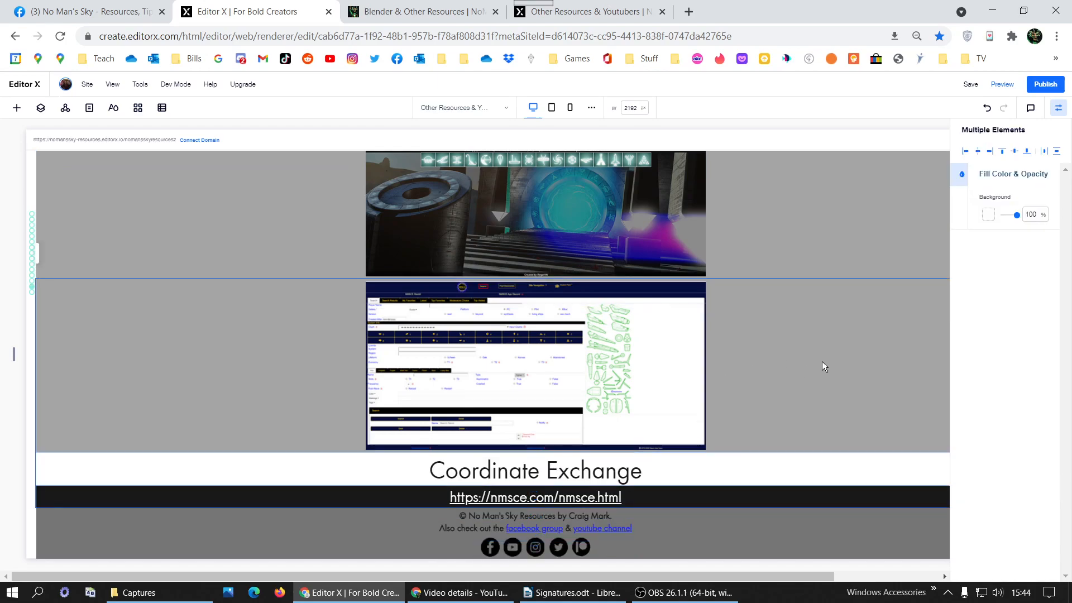
Move the pasted Coordinate Exchange picture section down below its heading and link sections.
right_click(821, 361)
left_click(810, 263)
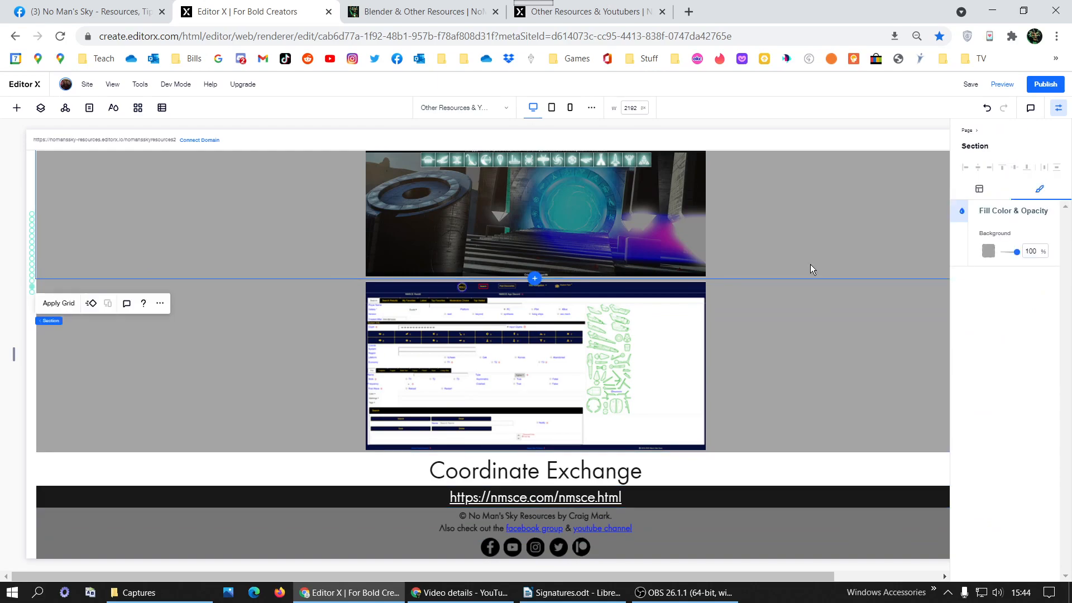
right_click(780, 364)
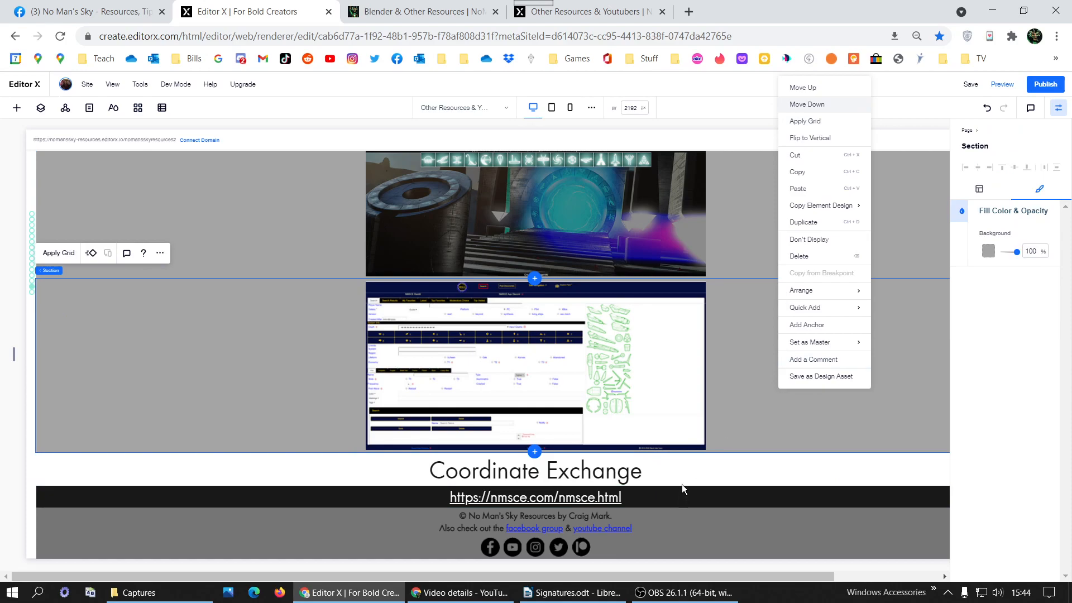
right_click(743, 459)
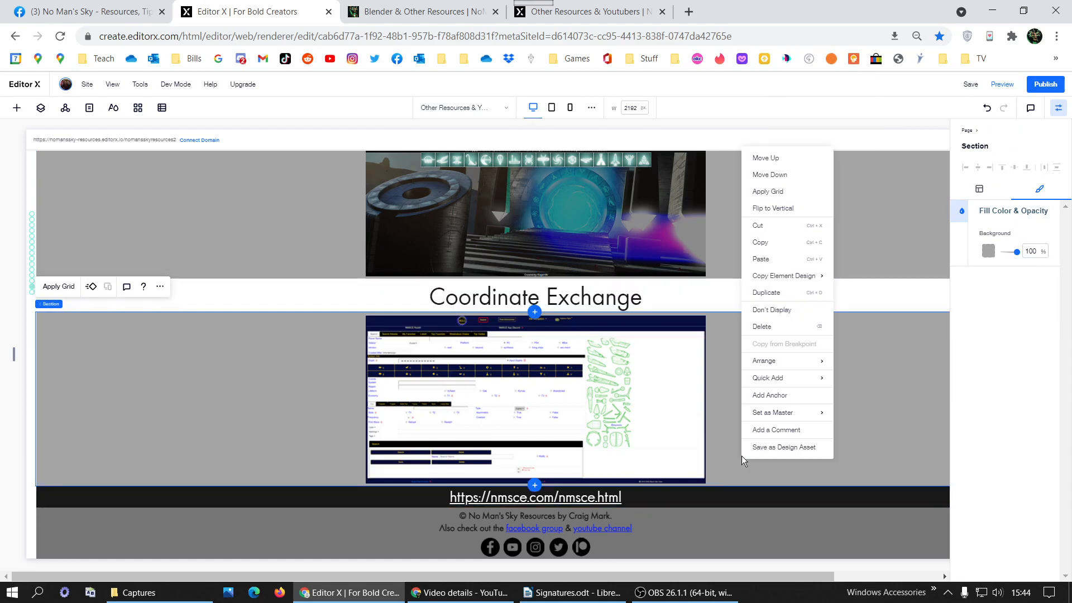
left_click(770, 174)
left_click(413, 11)
scroll(610, 248, "down", 6)
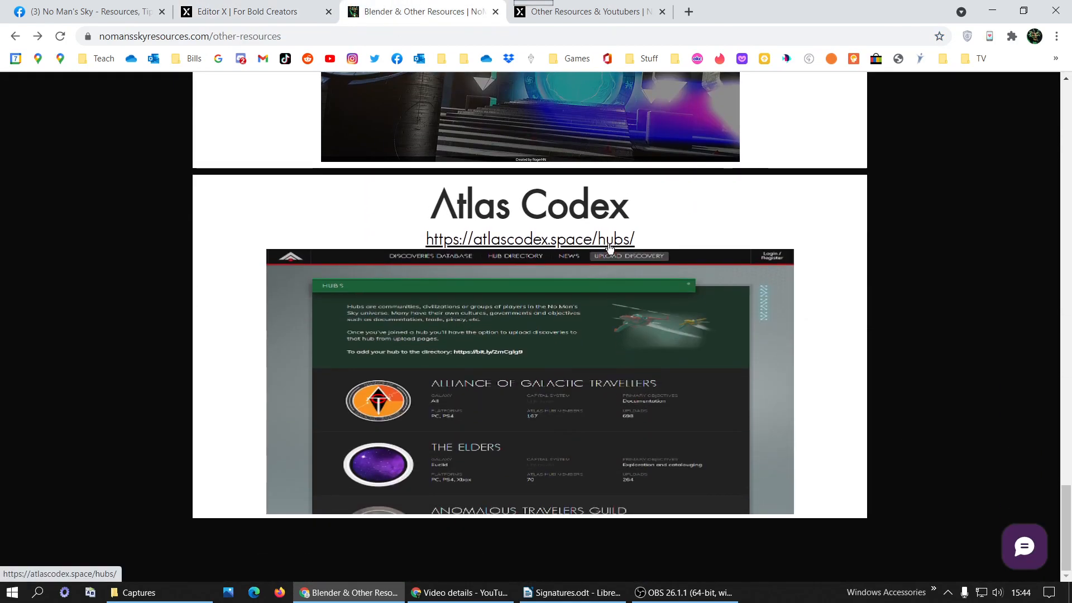
left_click_drag(662, 236, 407, 244)
right_click(449, 243)
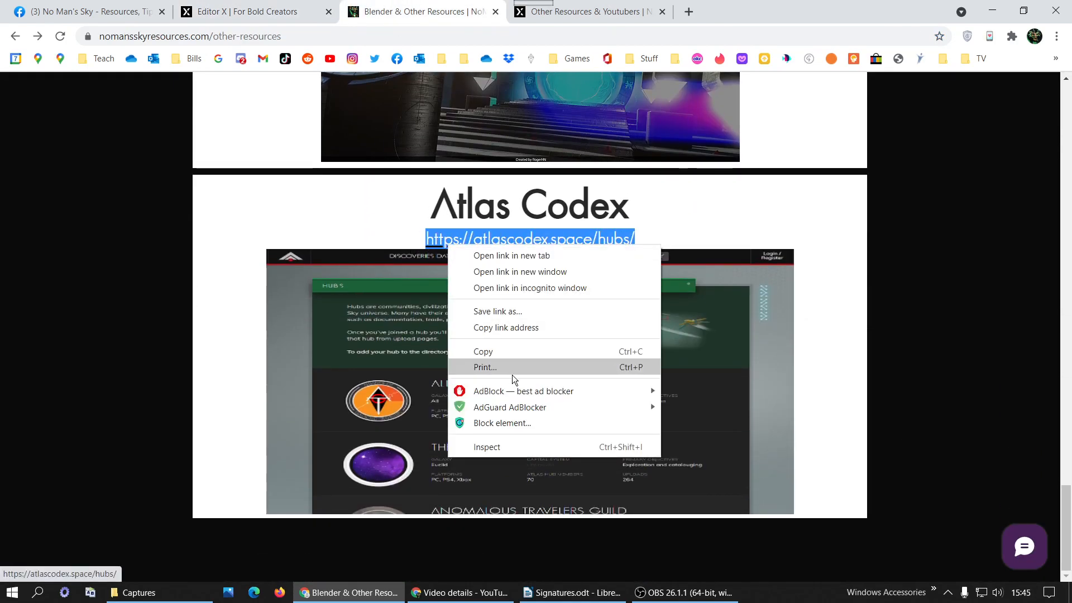
left_click(513, 351)
left_click(251, 11)
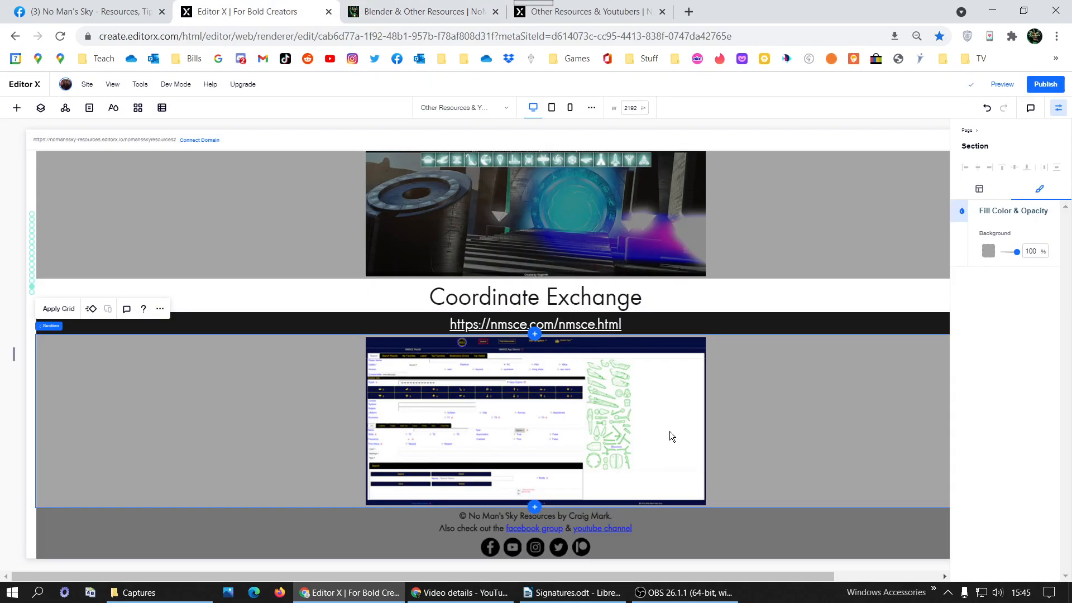
left_click(671, 321)
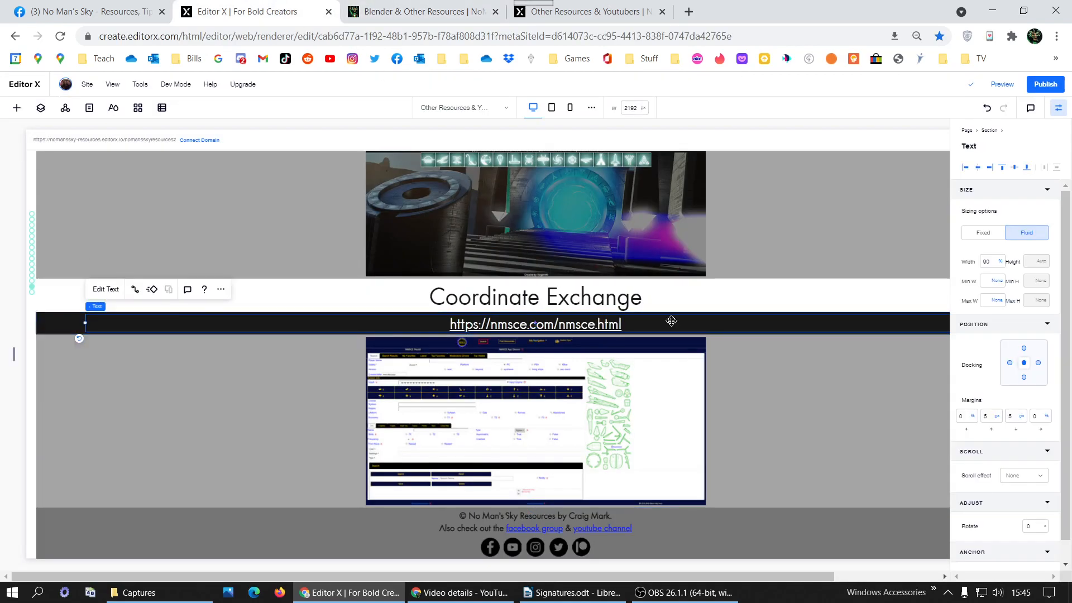
double_click(633, 325)
key("ctrl+v")
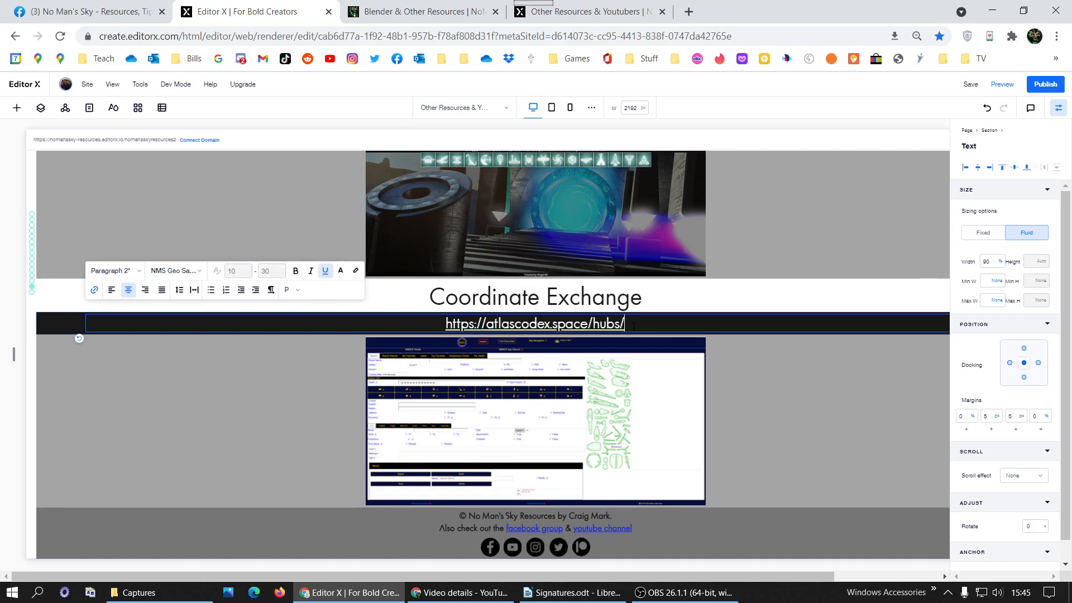
Copy the Atlas Codex title from the live page and replace the pasted Coordinate Exchange heading with it.
left_click(404, 15)
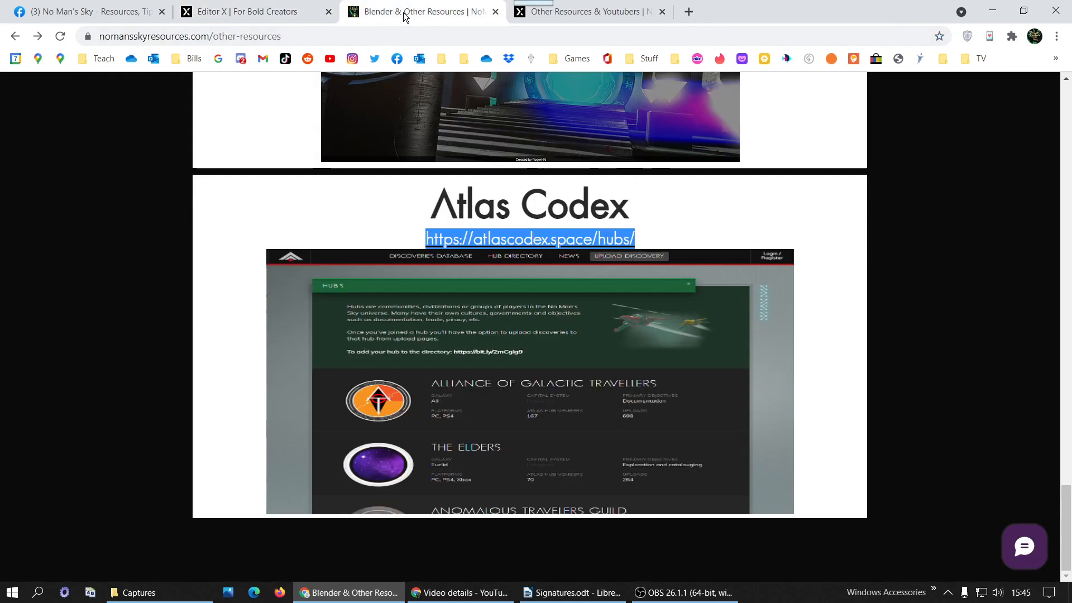
triple_click(556, 213)
left_click(252, 11)
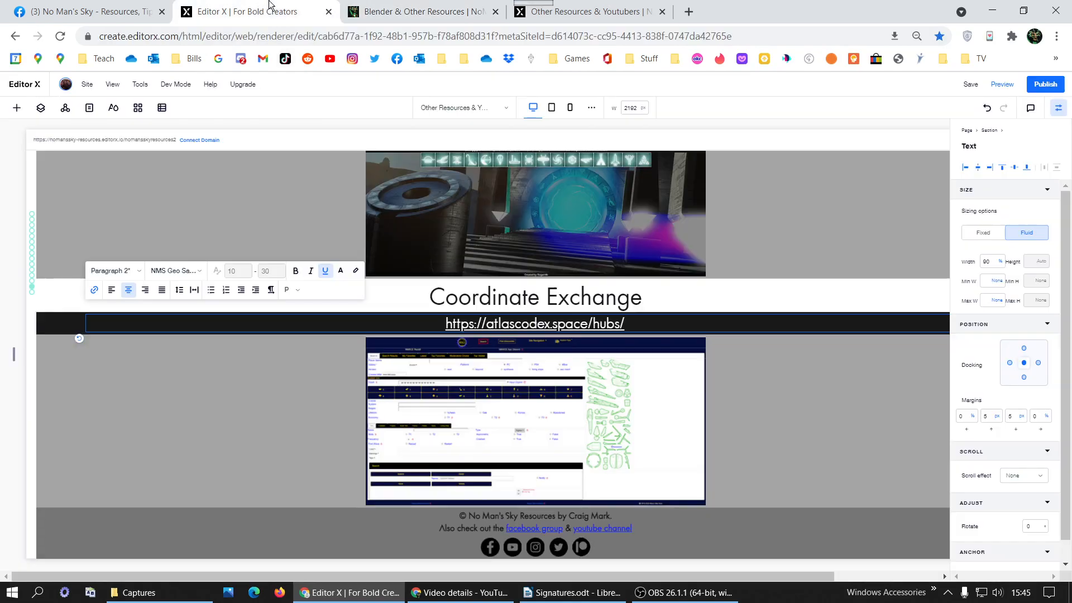
left_click(545, 295)
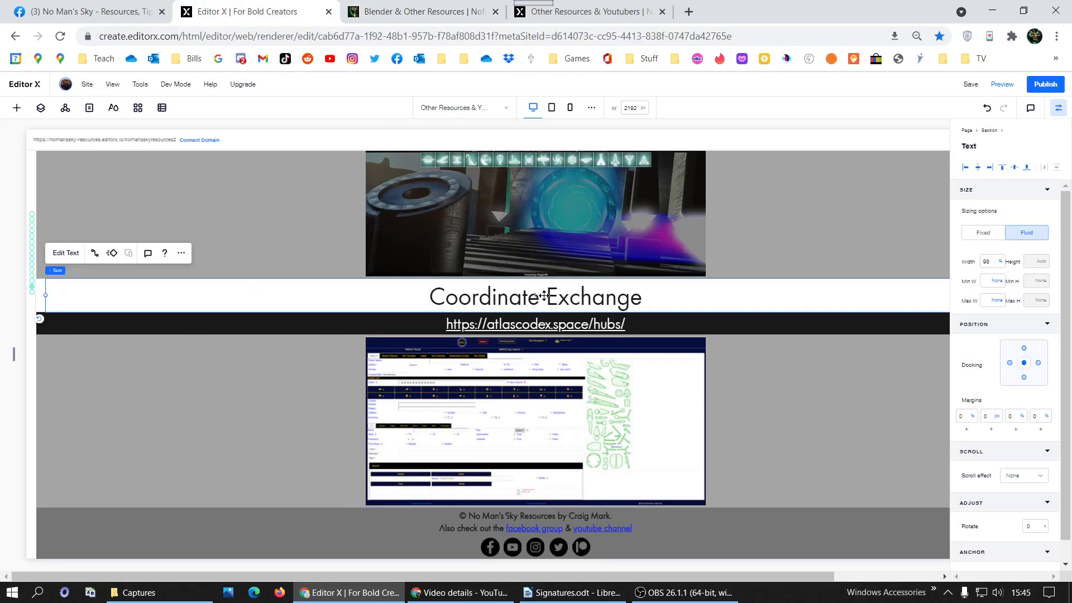
double_click(560, 295)
key("ctrl+v")
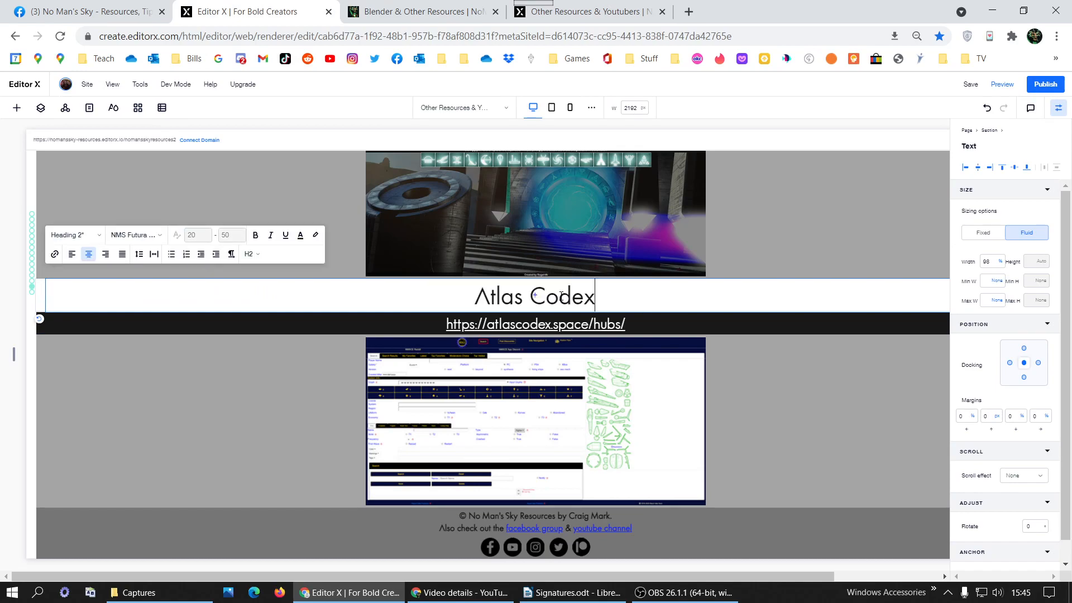
Search the site media for "Atlas Codex" and replace the pasted Coordinate Exchange picture with the Atlas Codex image.
left_click(534, 356)
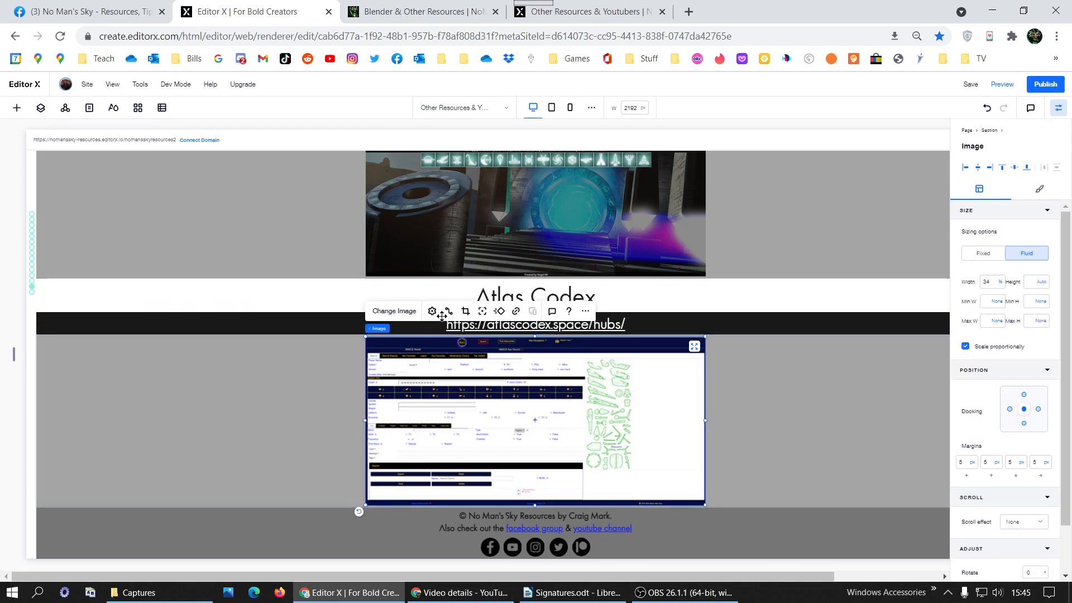
left_click(398, 313)
left_click(416, 160)
key("ctrl+v")
key("Return")
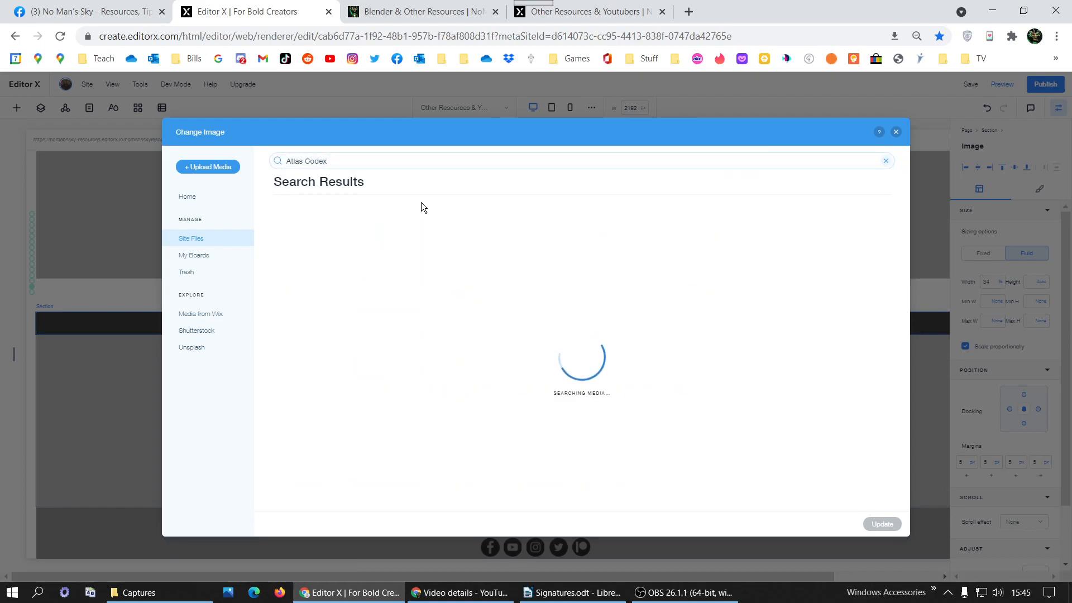
double_click(335, 304)
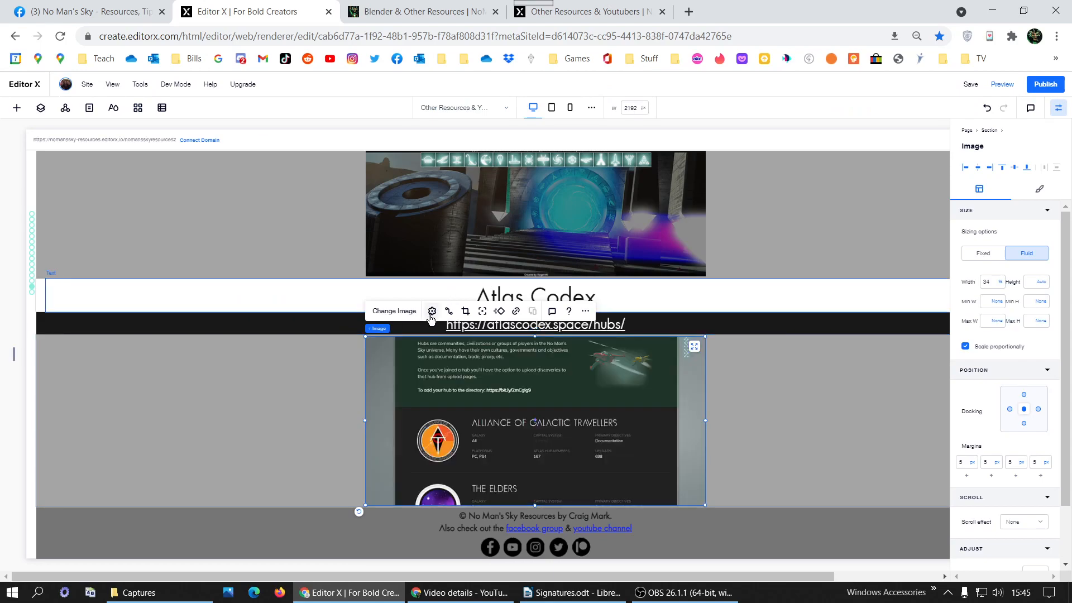
Reset the Atlas Codex picture to its original framing, undo that reset and apply it again.
left_click(433, 311)
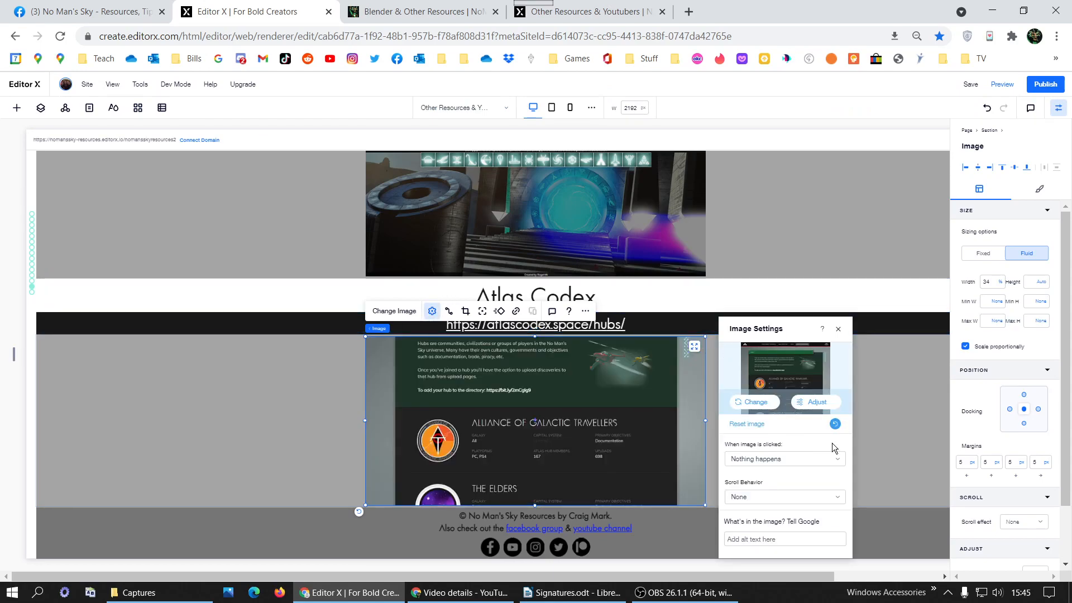
left_click(836, 426)
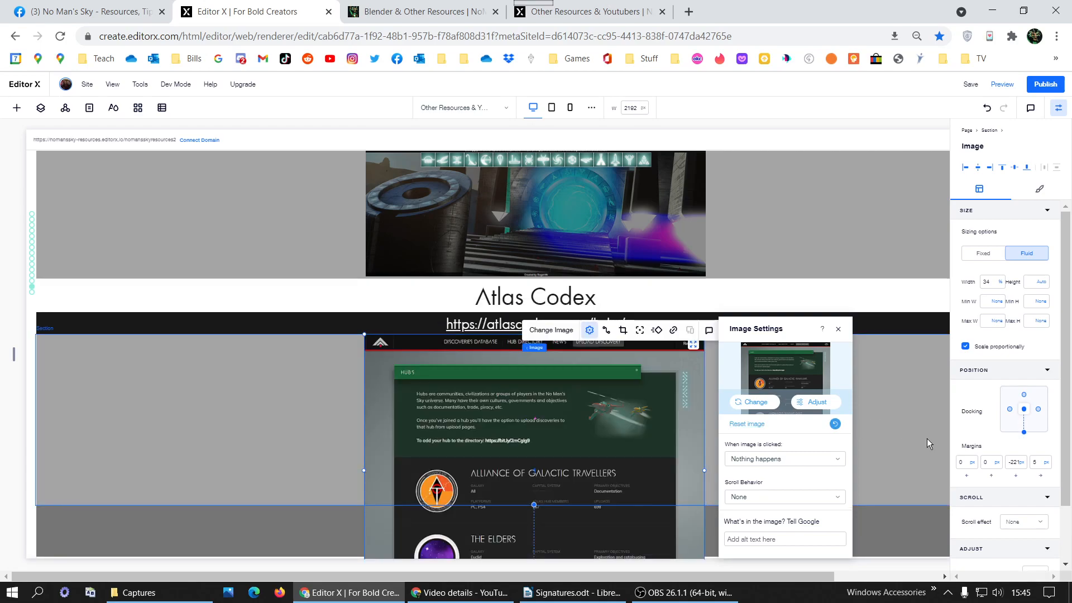
left_click(986, 109)
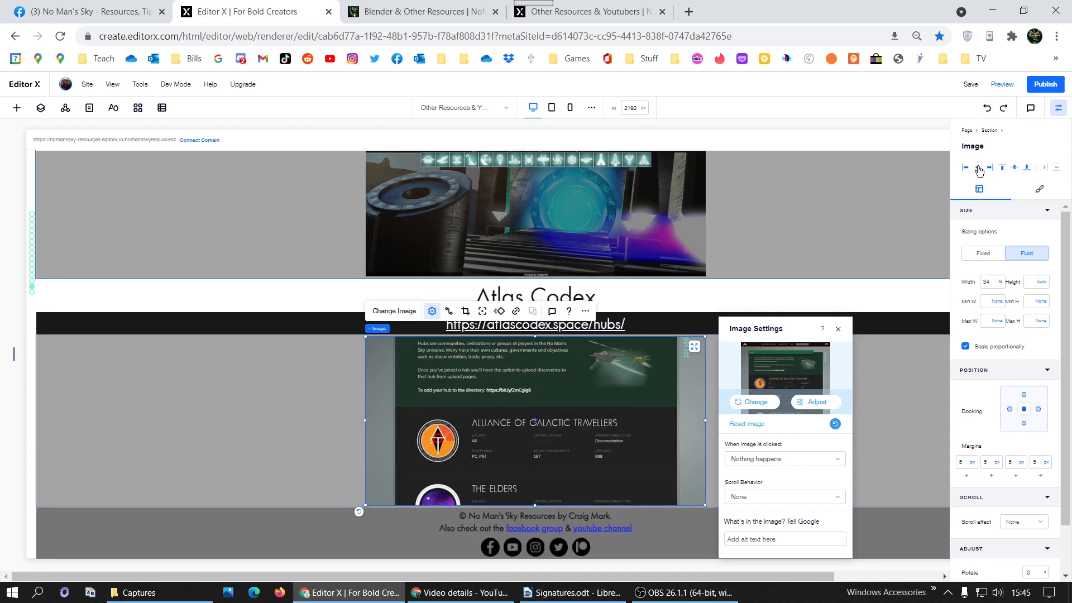
left_click(838, 428)
Enlarge the Atlas Codex picture section to a minimum height of 740 px.
left_click(869, 438)
scroll(869, 438, "down", 1)
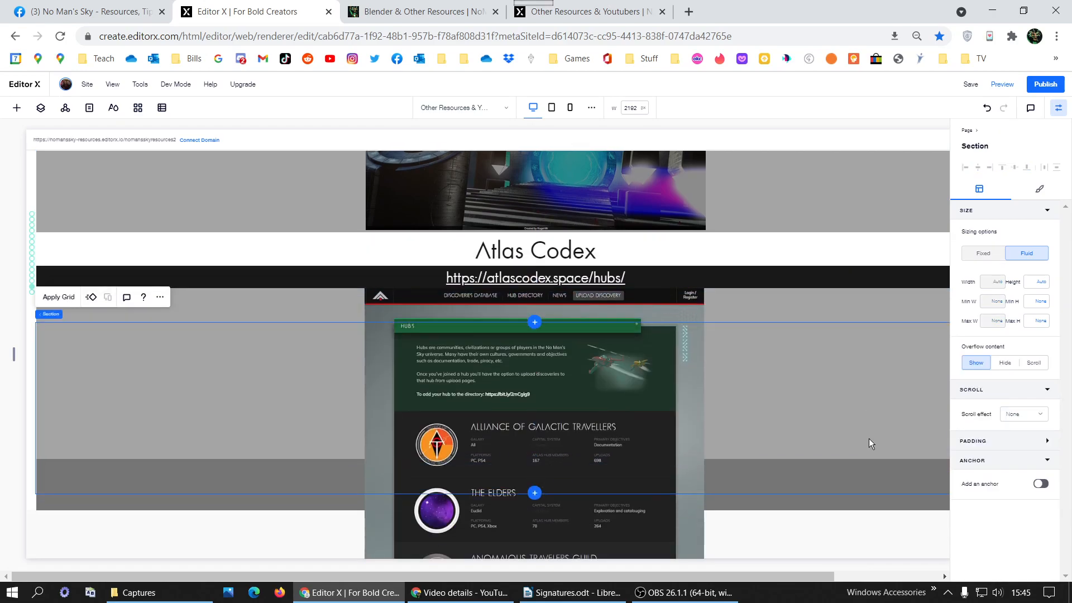
left_click(633, 357)
scroll(1033, 478, "down", 2)
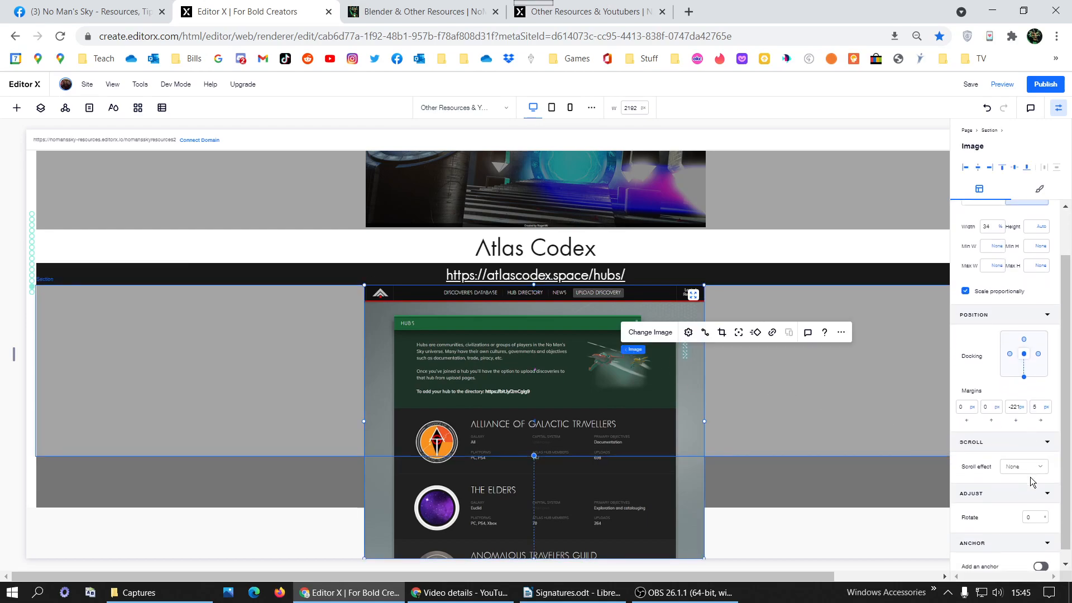
left_click(845, 420)
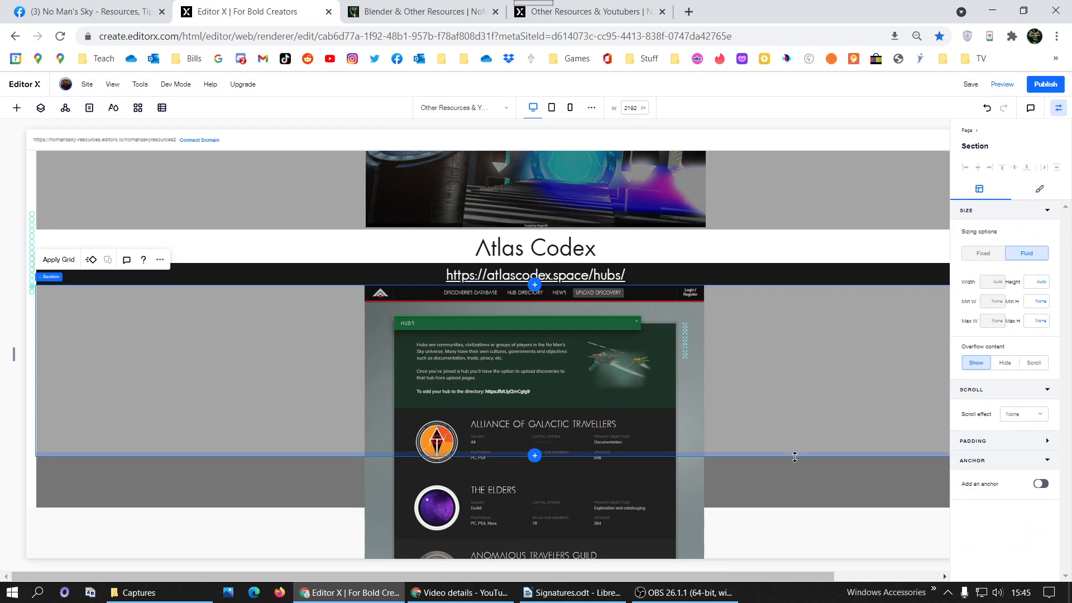
left_click_drag(795, 457, 772, 572)
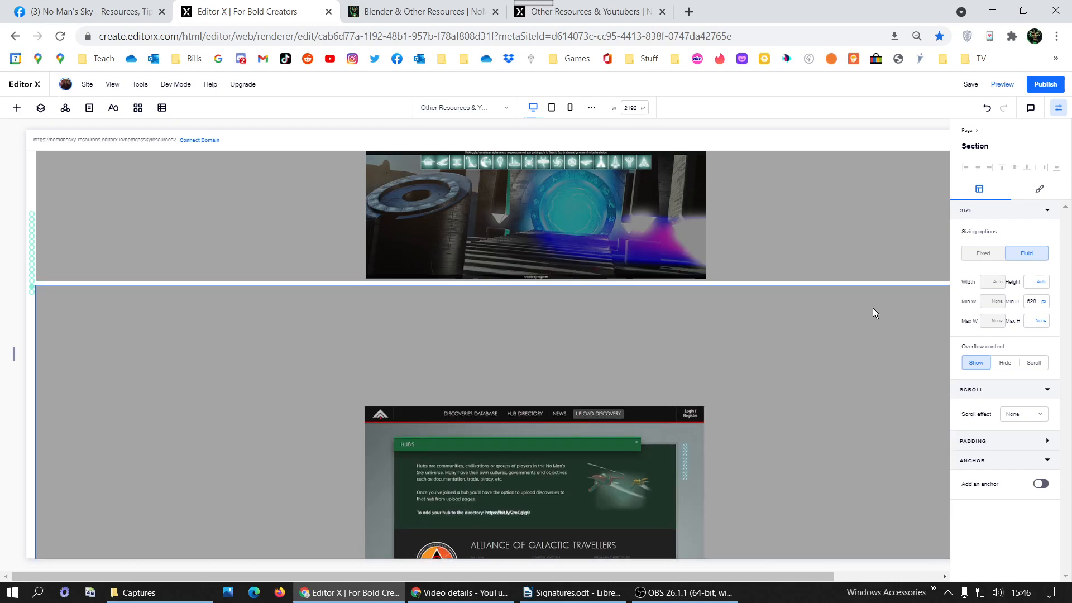
scroll(883, 304, "down", 3)
left_click_drag(796, 489, 796, 540)
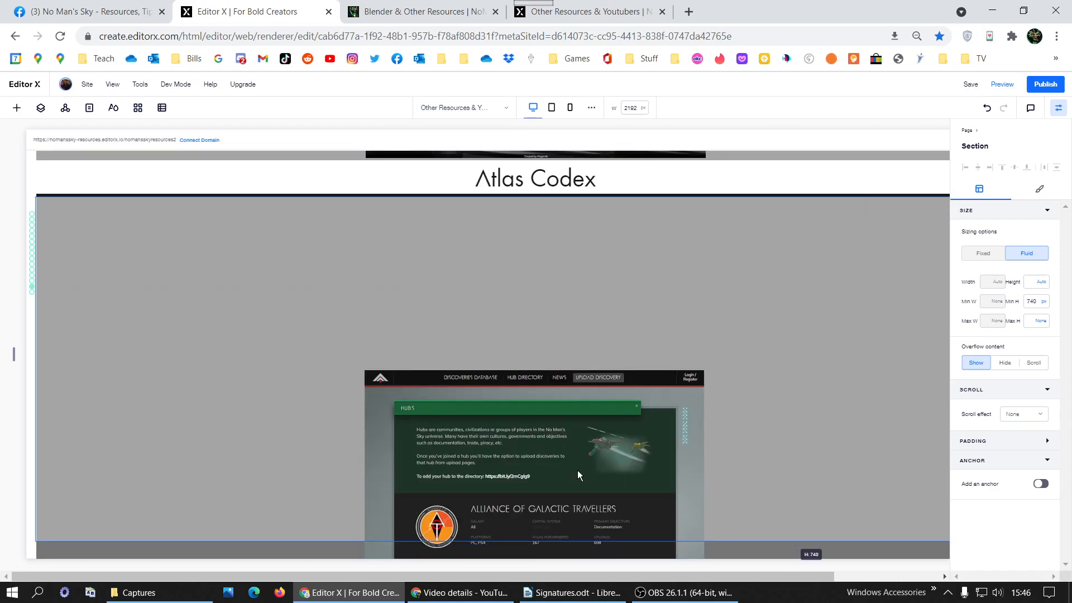
Move the Atlas Codex picture up into its section, centre it vertically and set all four margins to 5 px.
left_click(527, 411)
left_click_drag(527, 410, 536, 263)
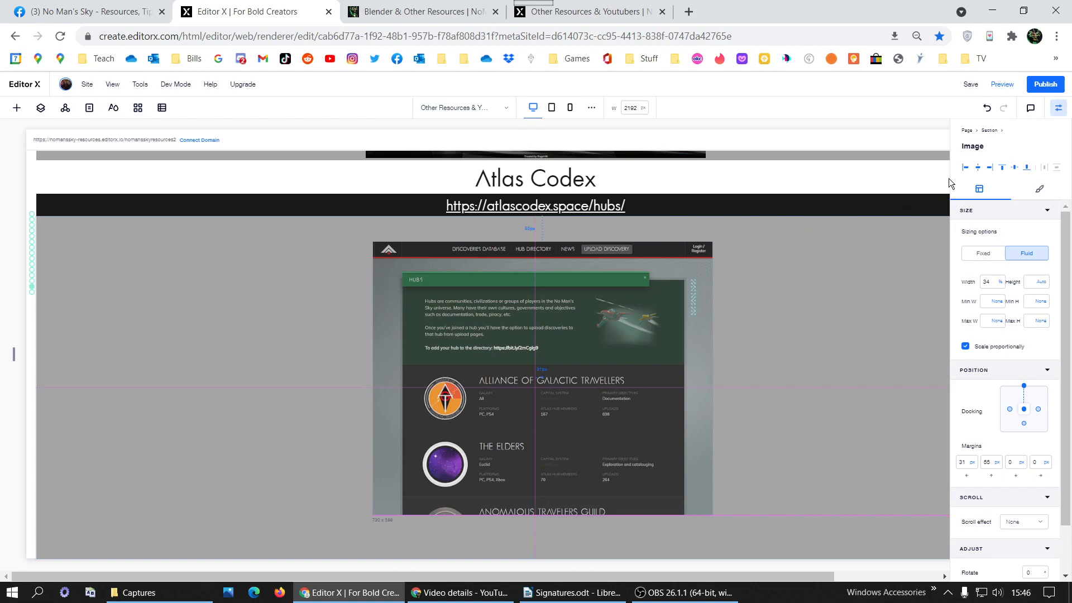
left_click(1015, 168)
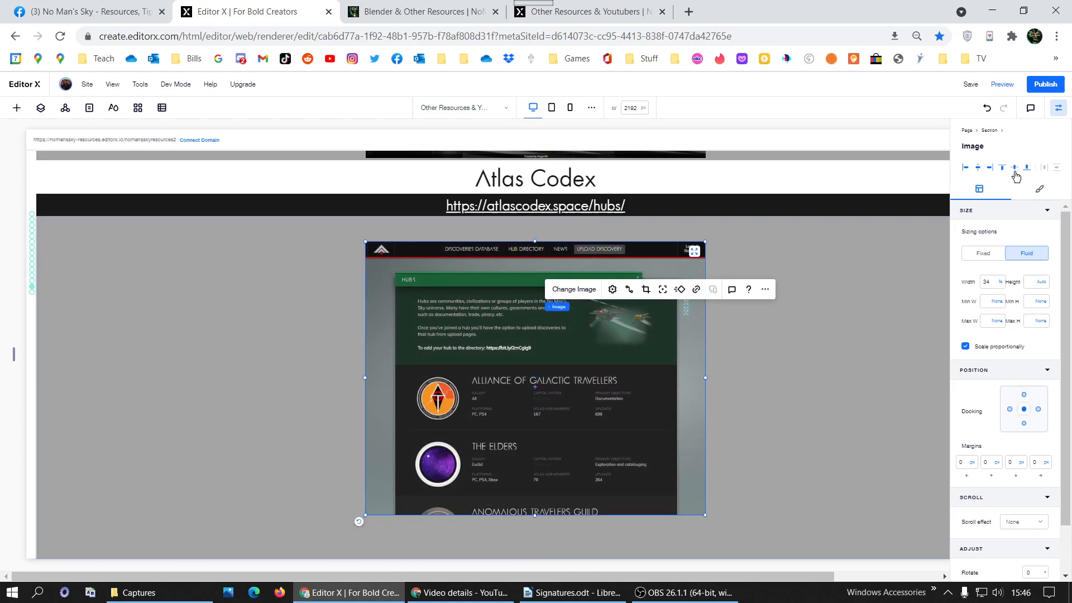
left_click(965, 463)
type("5")
left_click(992, 463)
type("5")
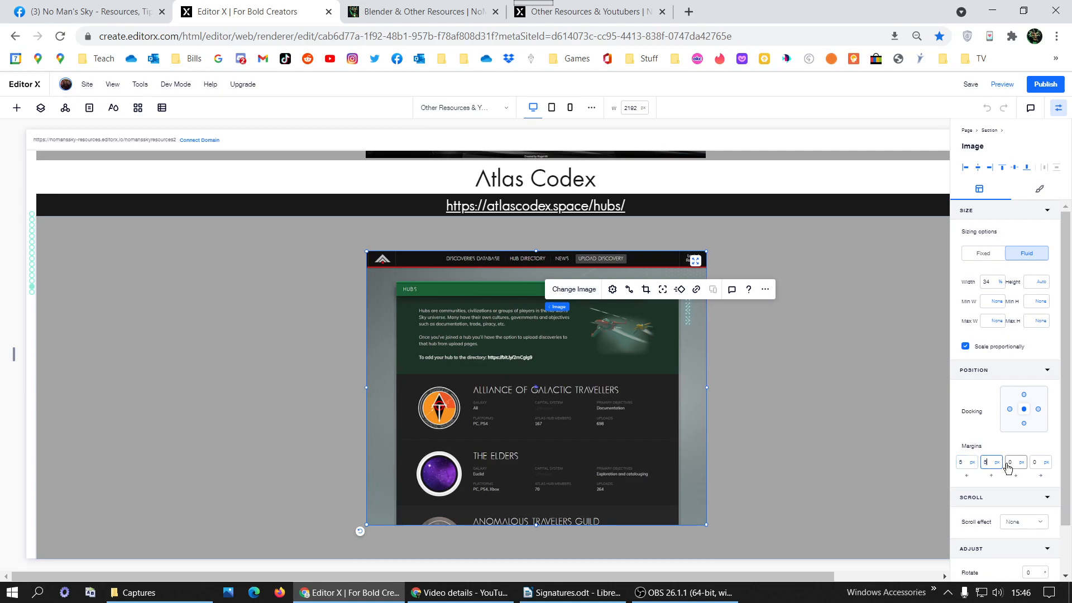
left_click(1022, 463)
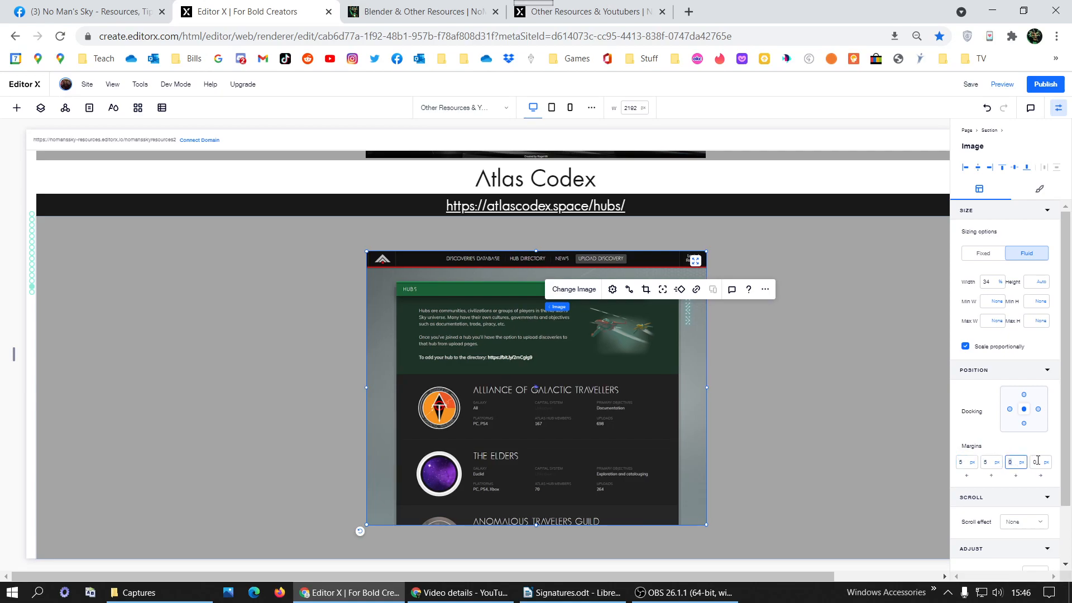
type("5")
left_click(1037, 462)
type("5")
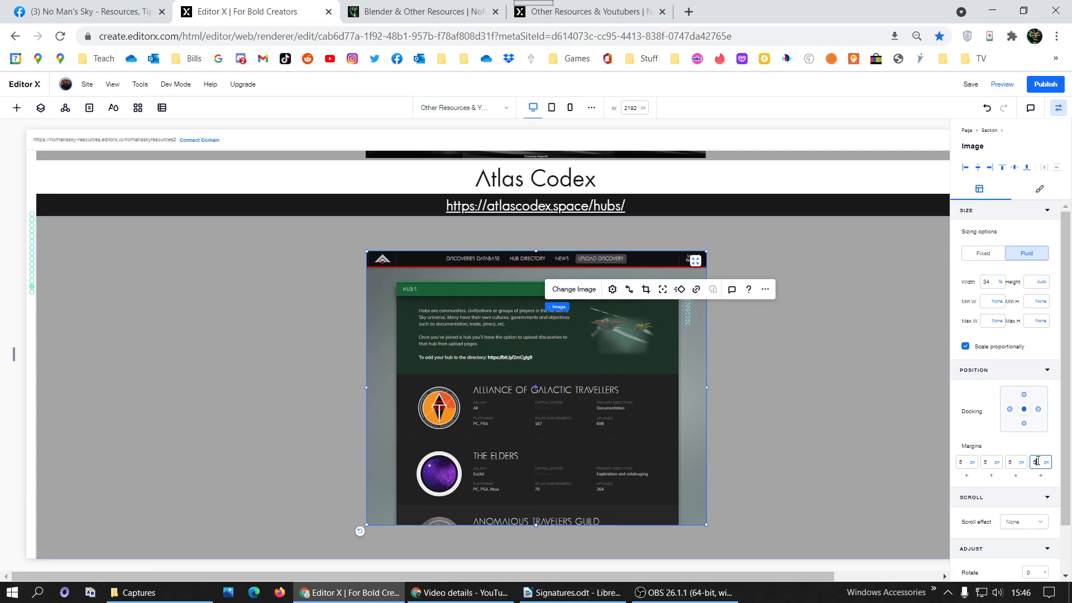
Set the Atlas Codex picture section's minimum height to None.
left_click(890, 430)
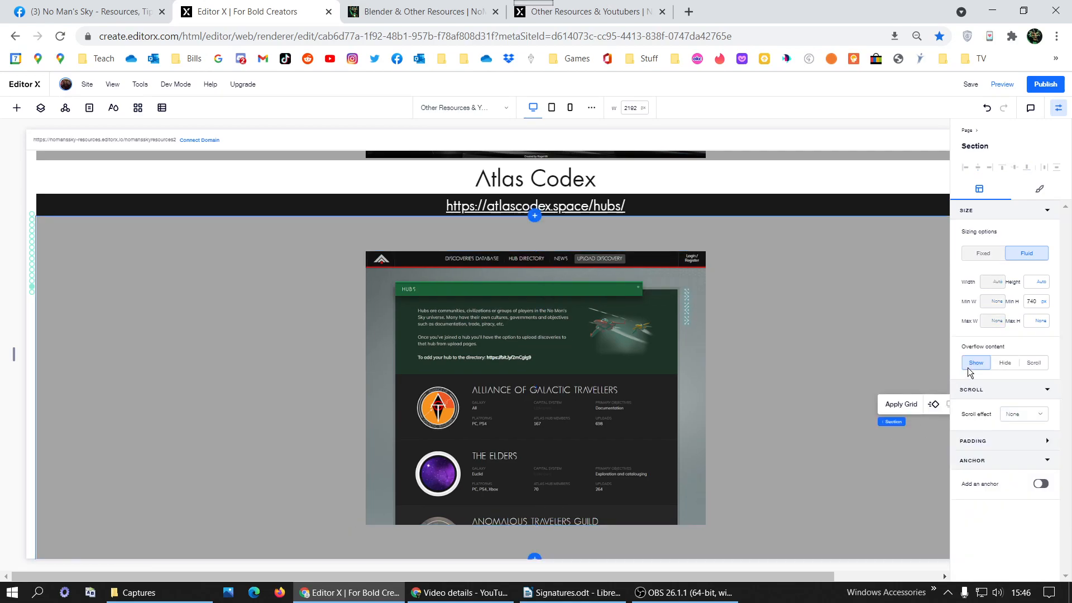
left_click(1044, 302)
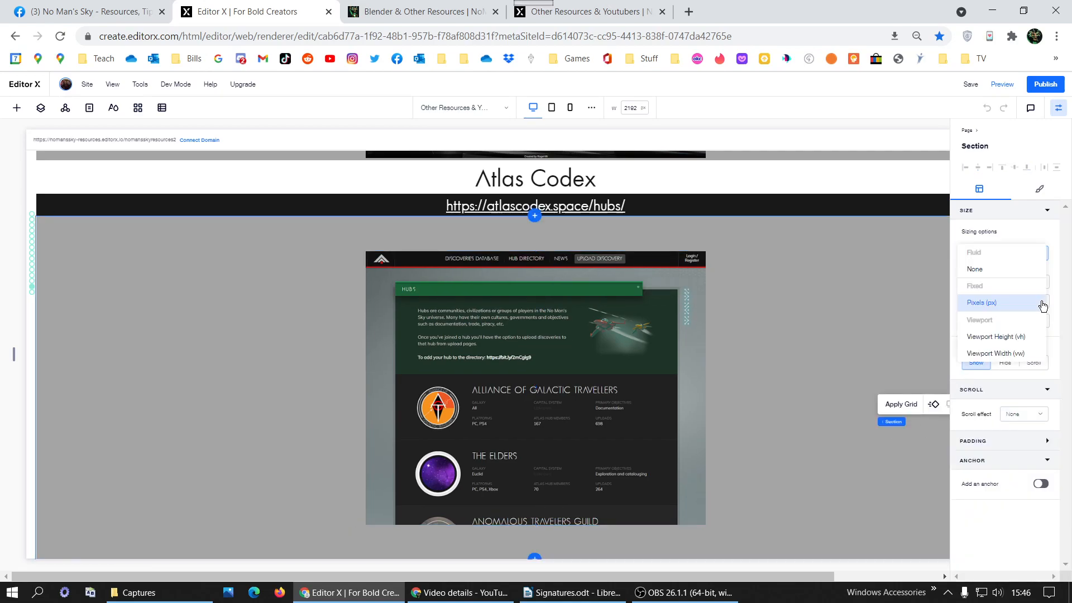
left_click(1003, 272)
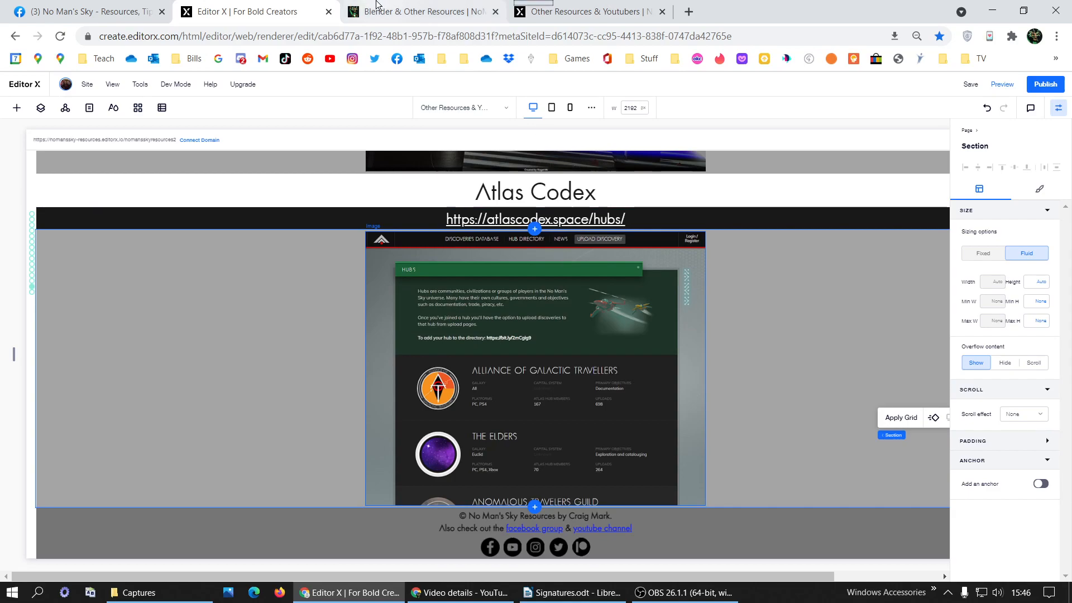
Try to reset the Portal Decoder picture to its original framing, and undo that reset.
left_click(383, 10)
left_click(281, 7)
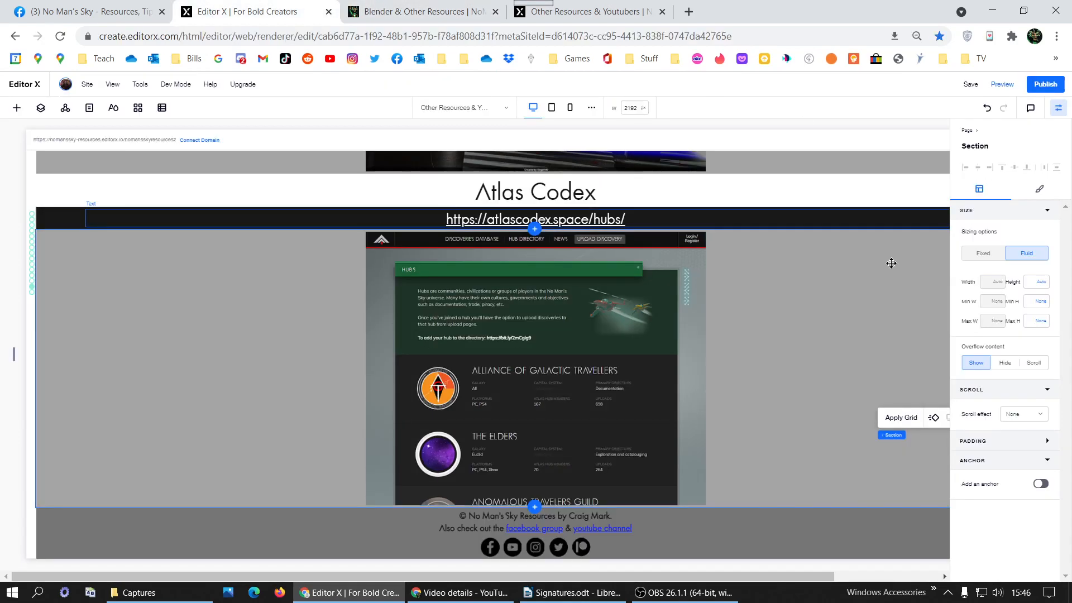
scroll(823, 362, "up", 3)
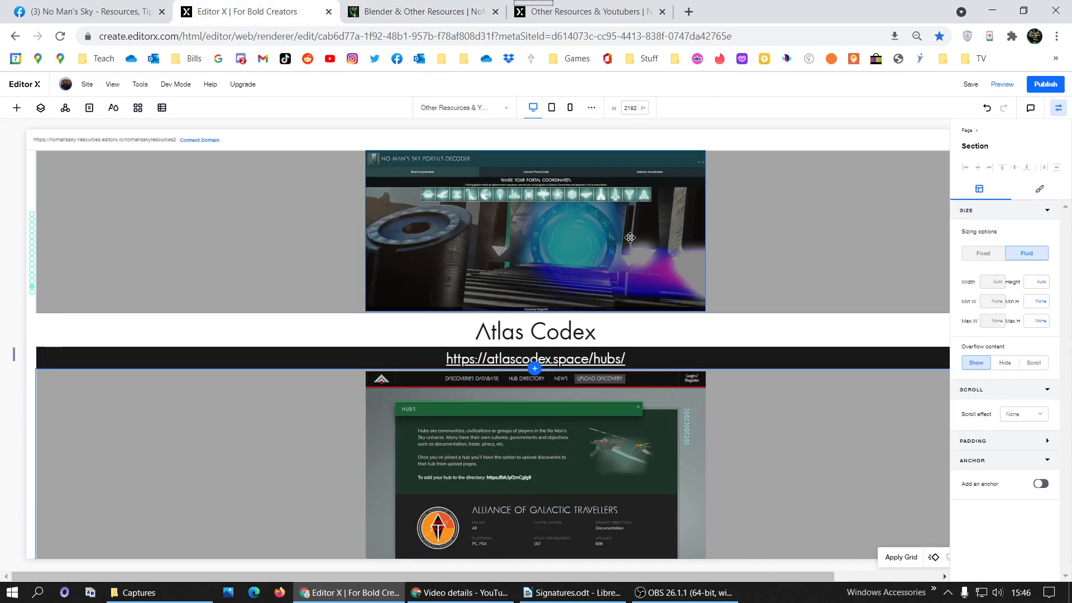
left_click(486, 173)
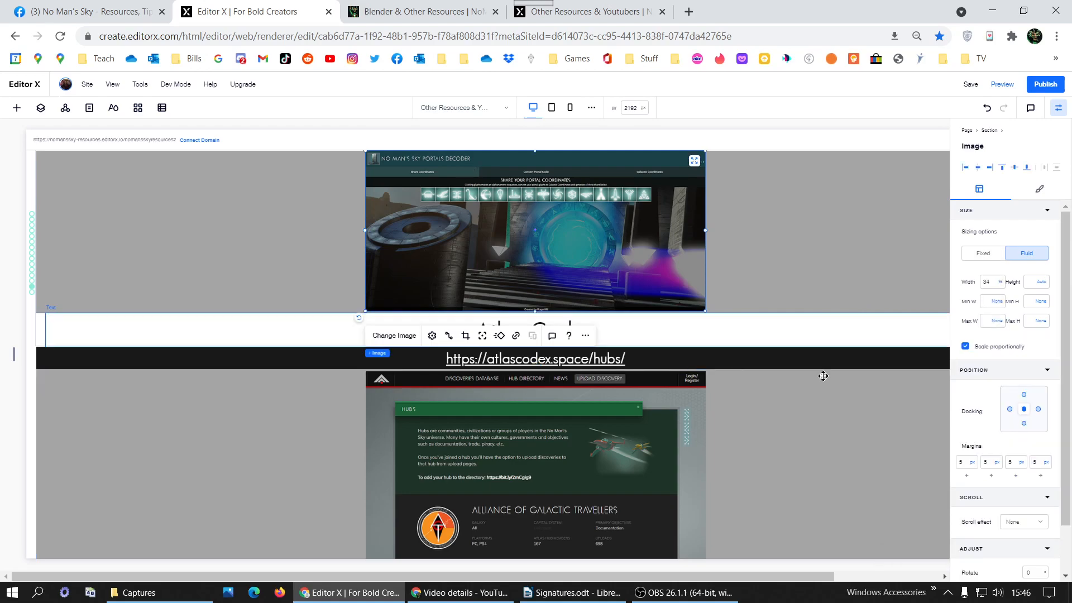
scroll(798, 340, "up", 3)
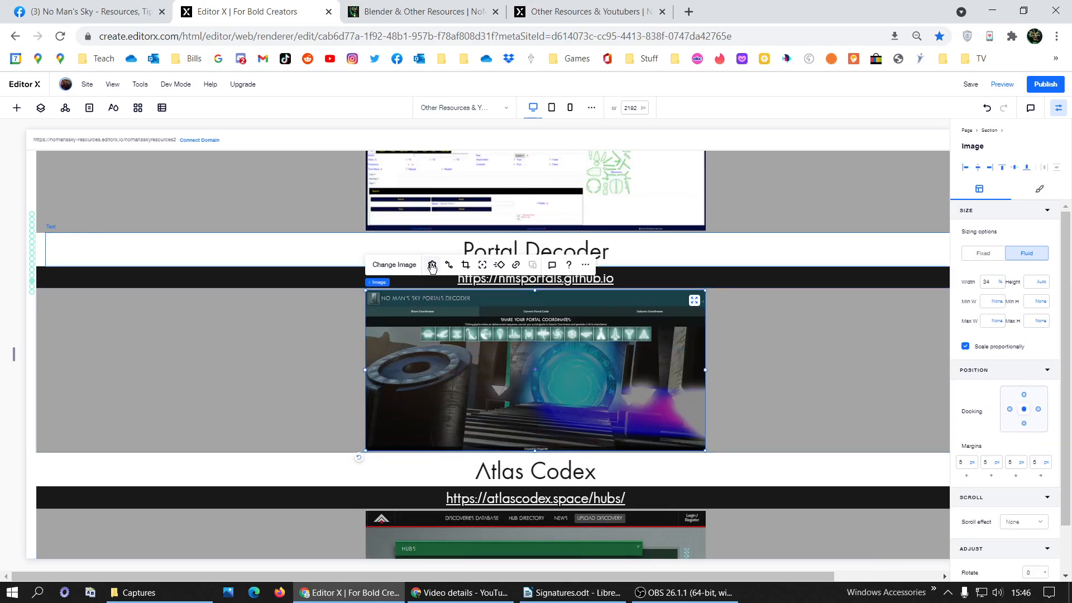
left_click(432, 264)
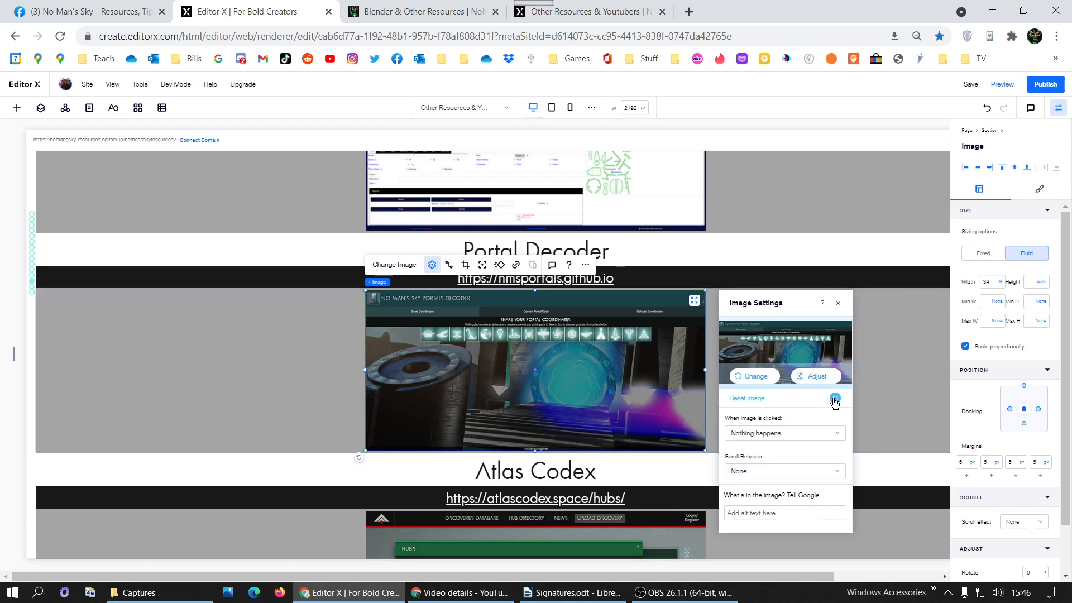
left_click(834, 400)
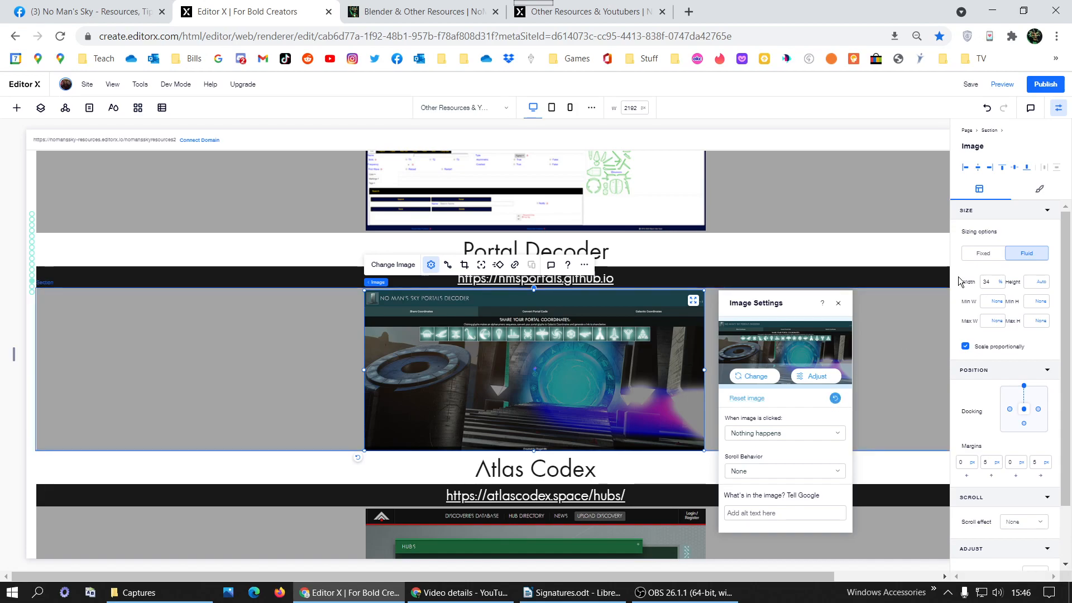
left_click(988, 109)
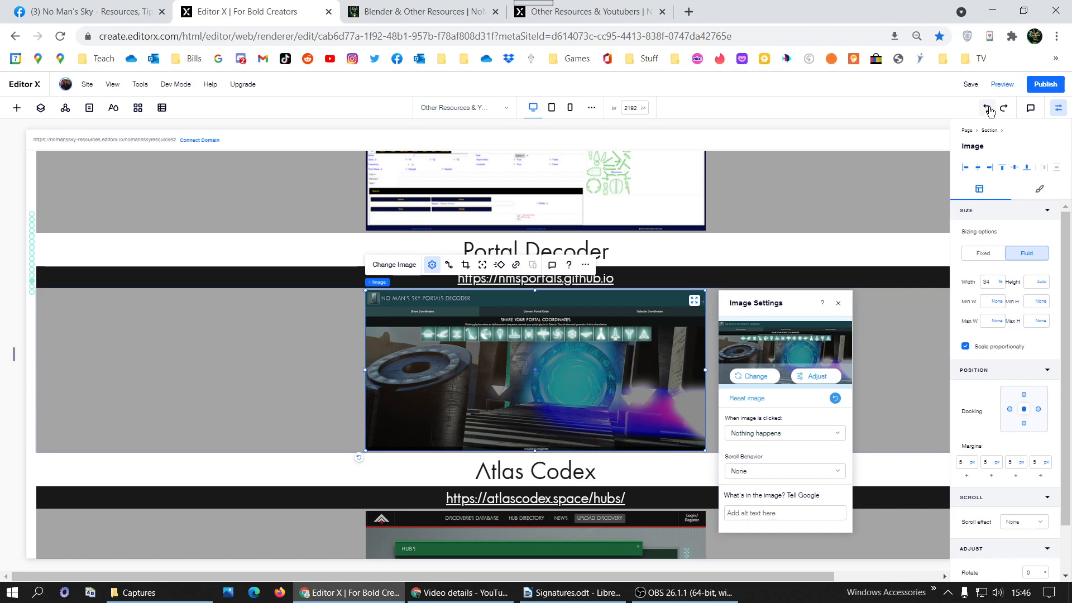
Publish the site and reload the live Other Resources & Youtubers page.
left_click(1048, 86)
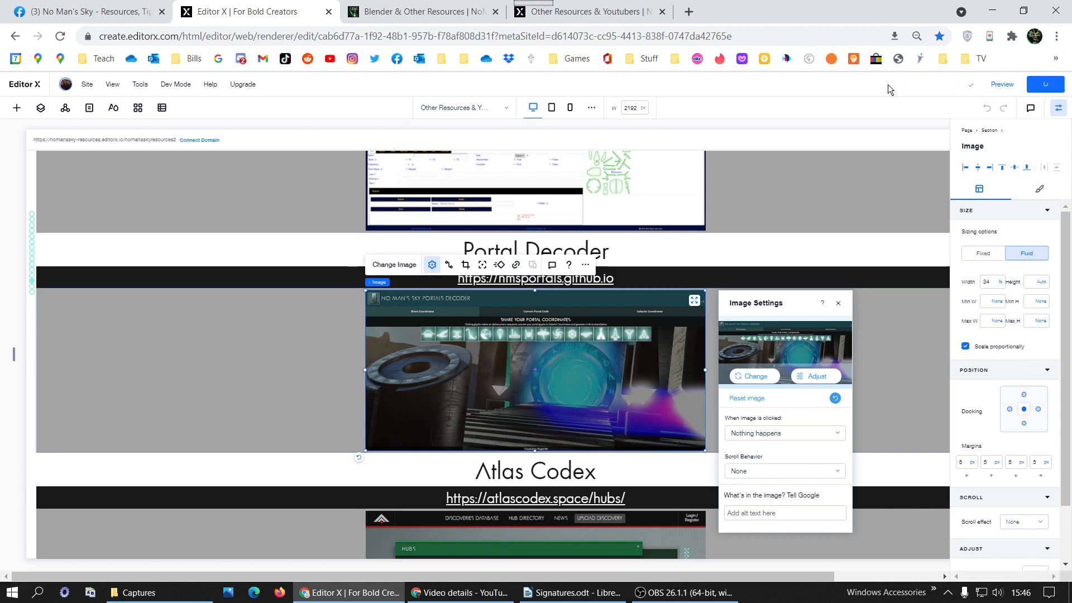
left_click(586, 11)
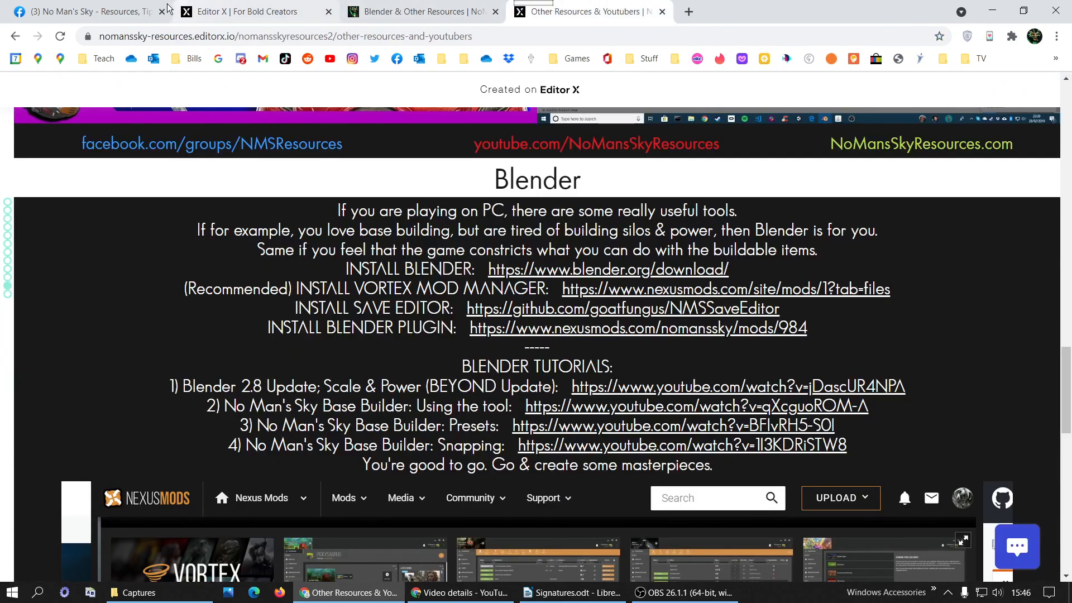
left_click(60, 35)
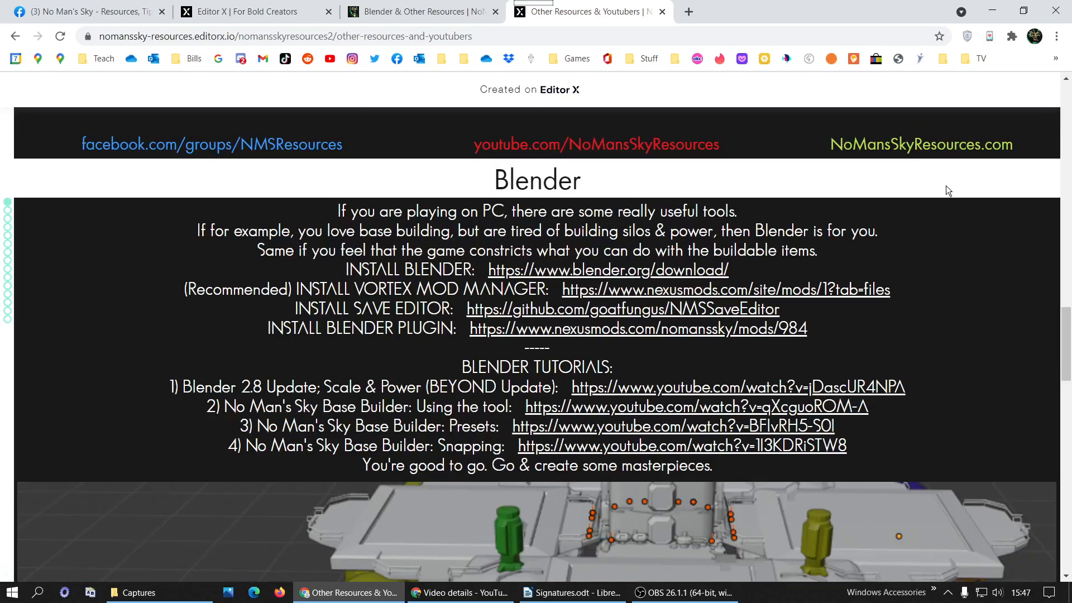
Examine how the Blender section's text and picture gallery display on the published page.
scroll(945, 185, "down", 5)
scroll(914, 196, "up", 1)
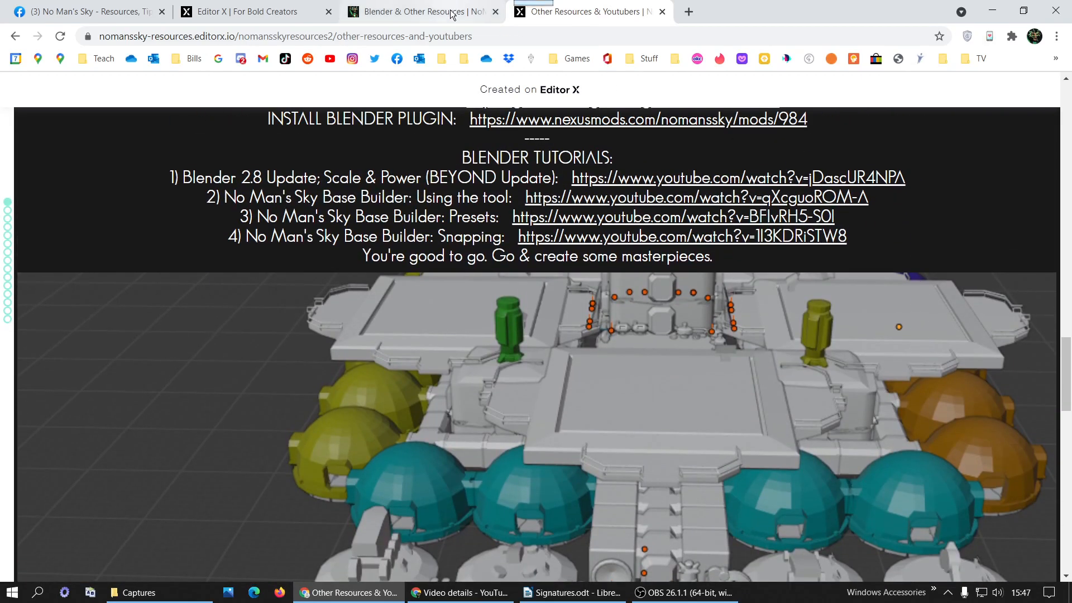
scroll(547, 151, "up", 3)
scroll(549, 160, "down", 3)
scroll(513, 417, "down", 3)
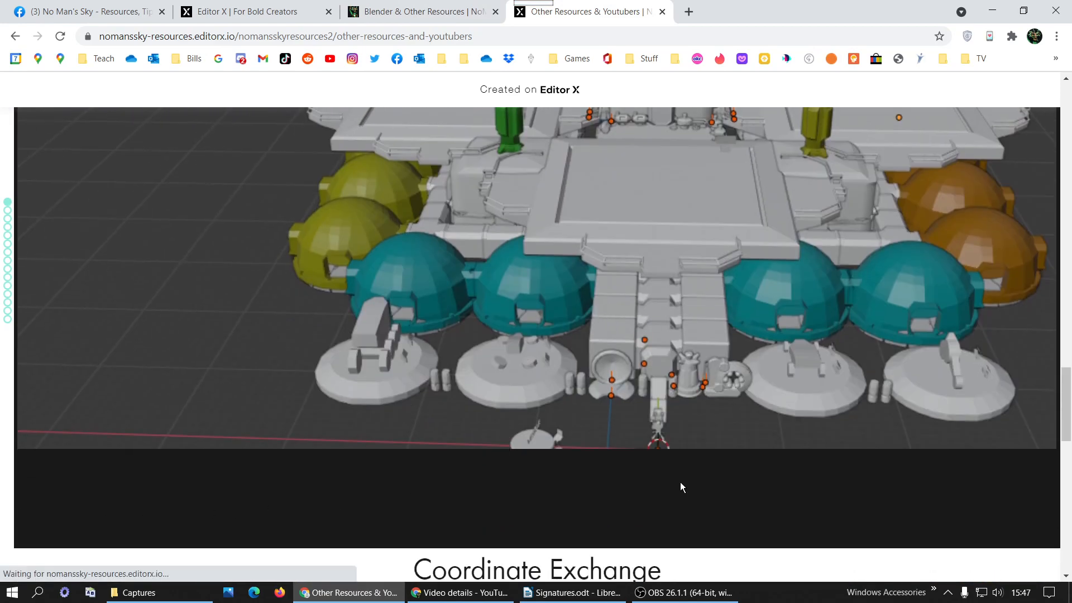
scroll(563, 460, "down", 1)
scroll(555, 461, "up", 2)
scroll(793, 403, "up", 1)
scroll(792, 403, "up", 1)
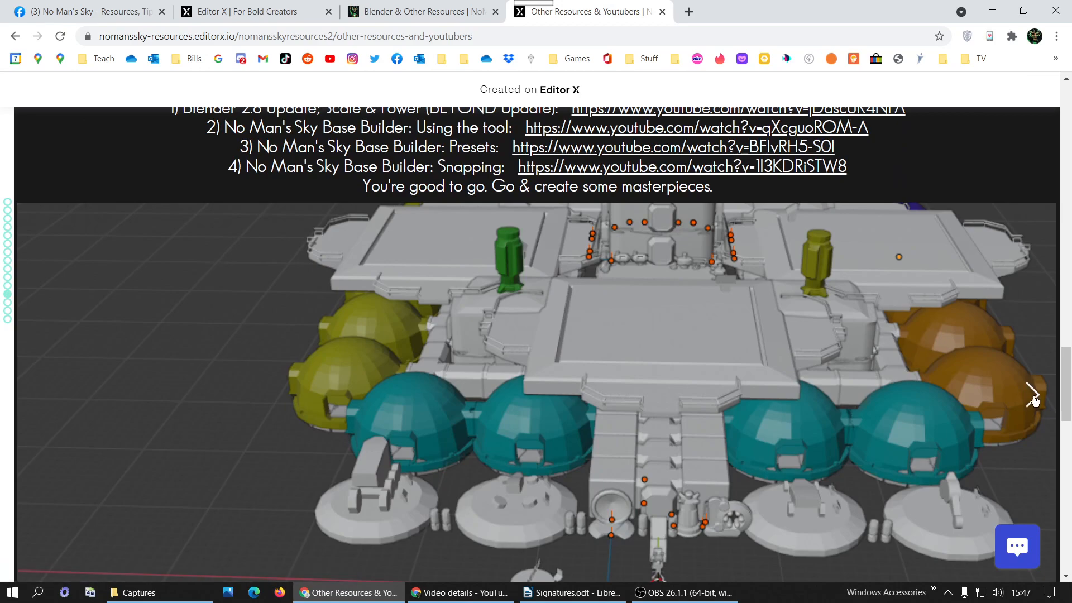
scroll(1033, 400, "down", 1)
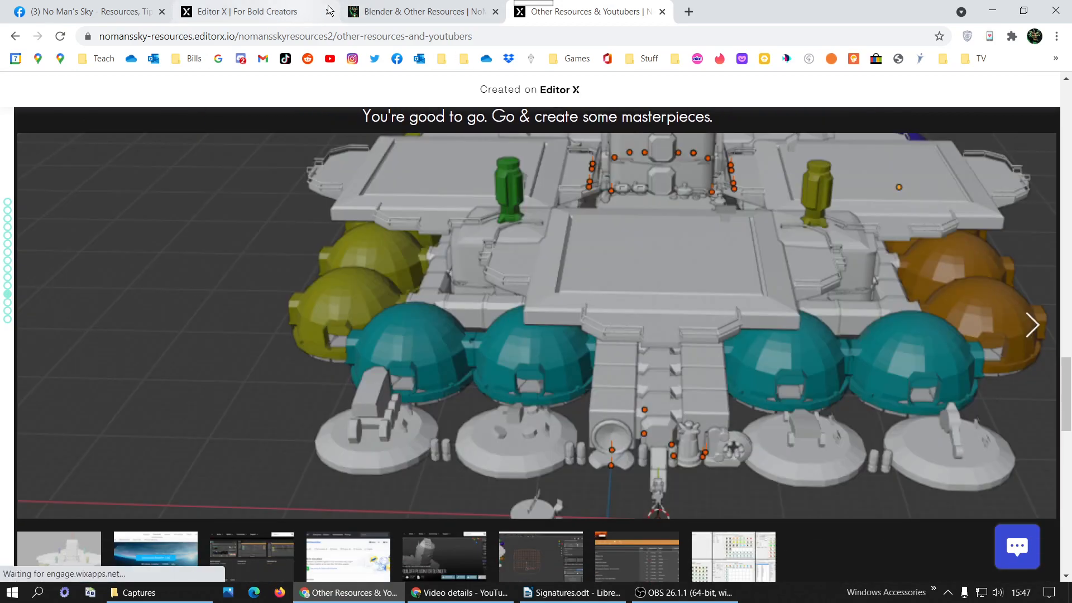
Reload the published page, browse the Blender gallery's pictures and check the resource sections down to Atlas Codex.
left_click(275, 8)
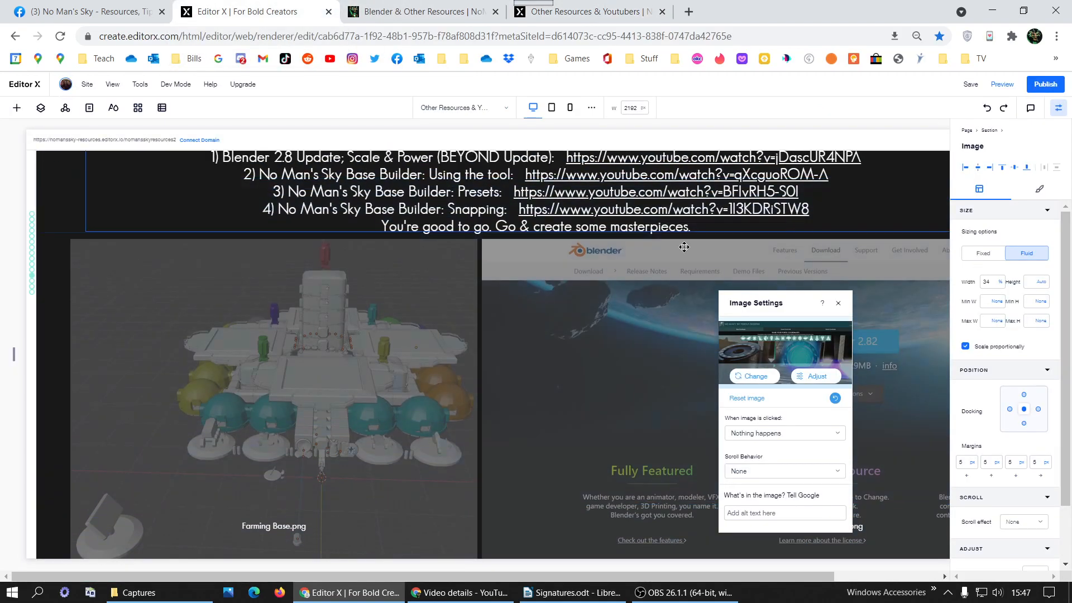
left_click(588, 11)
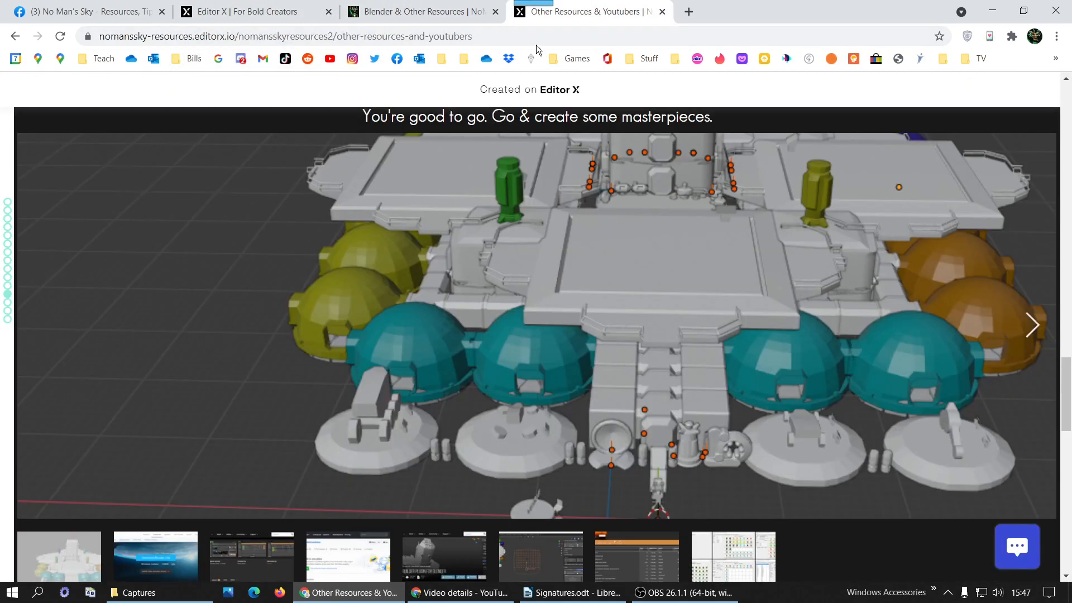
left_click(60, 36)
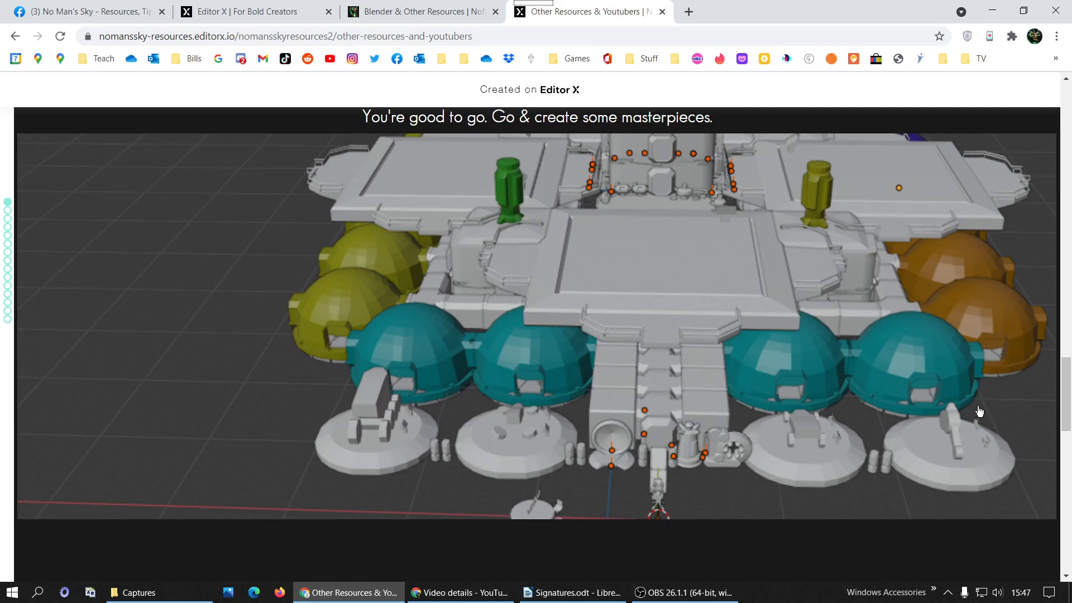
scroll(779, 307, "up", 15)
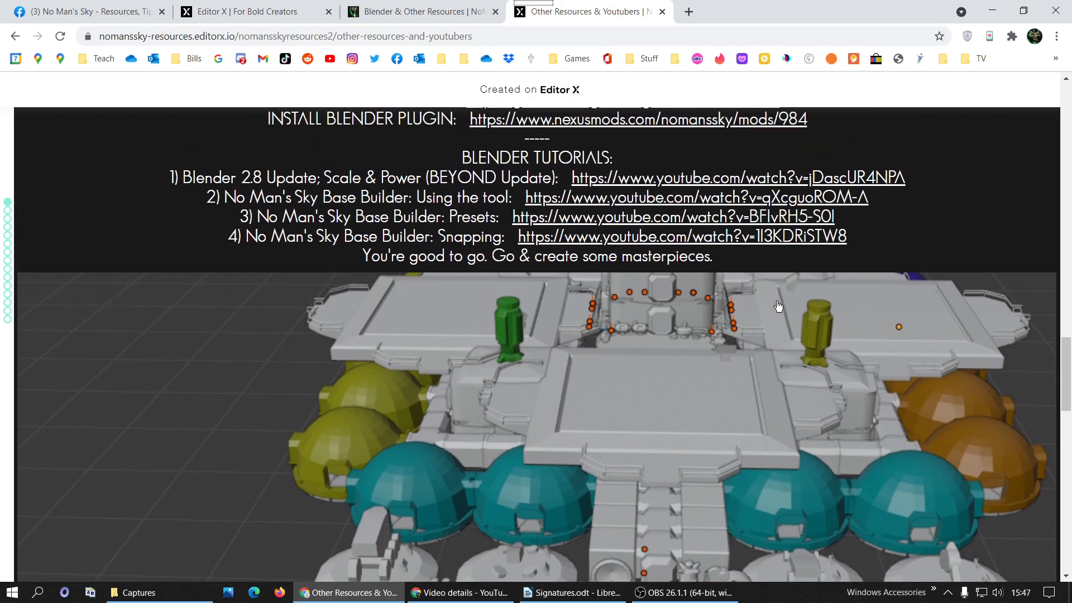
scroll(776, 302, "down", 15)
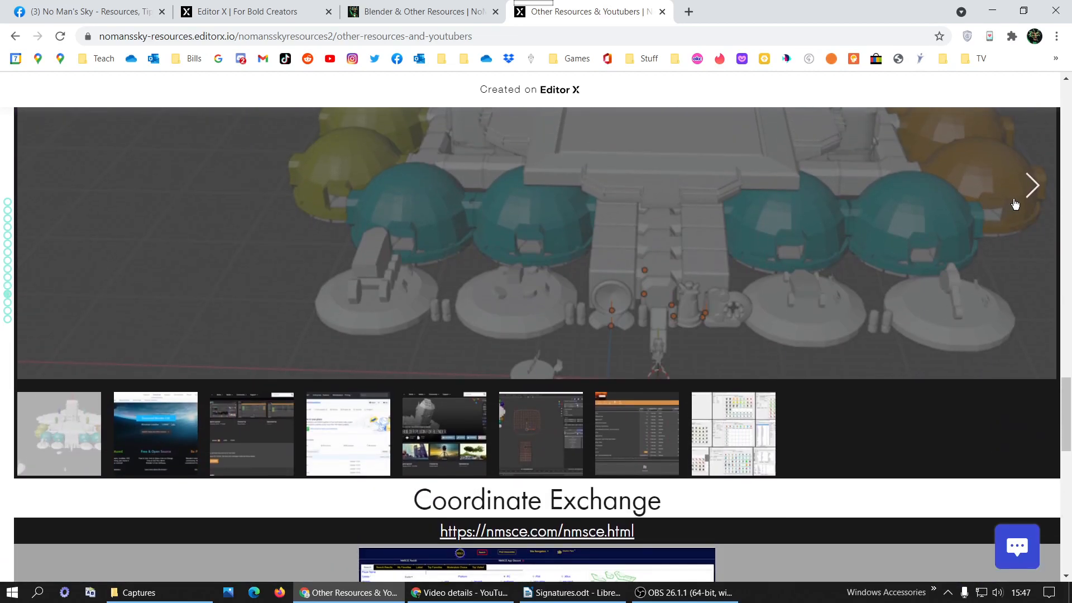
left_click(1034, 193)
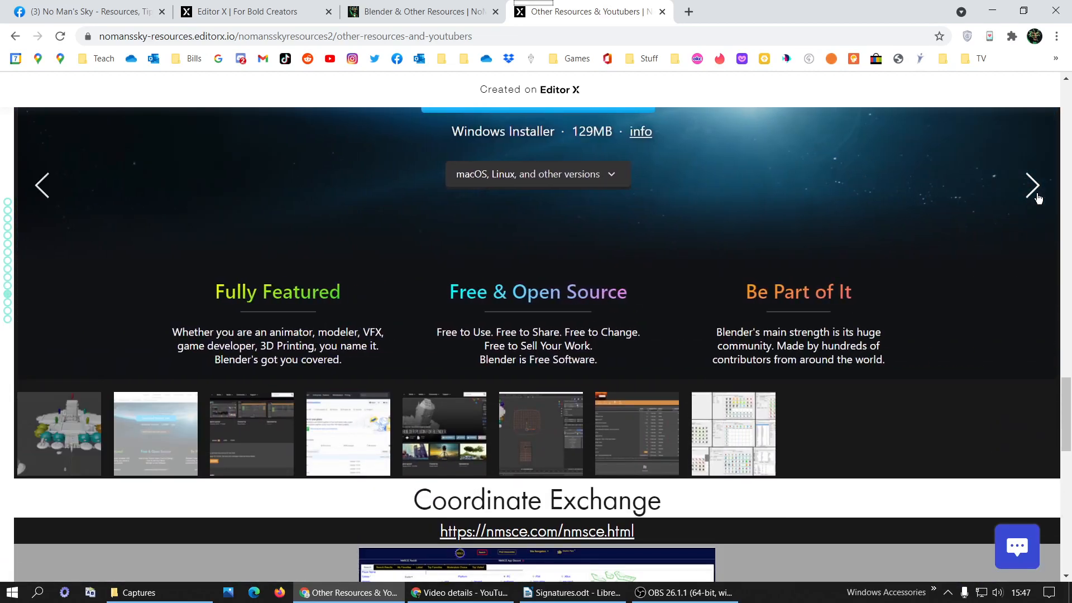
left_click(1033, 189)
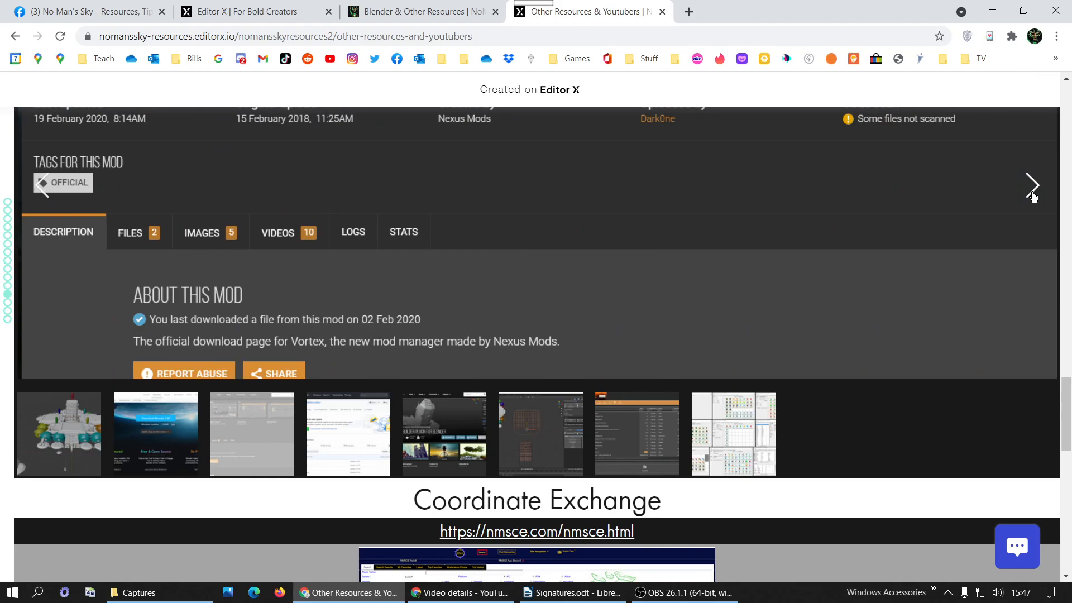
scroll(950, 304, "down", 10)
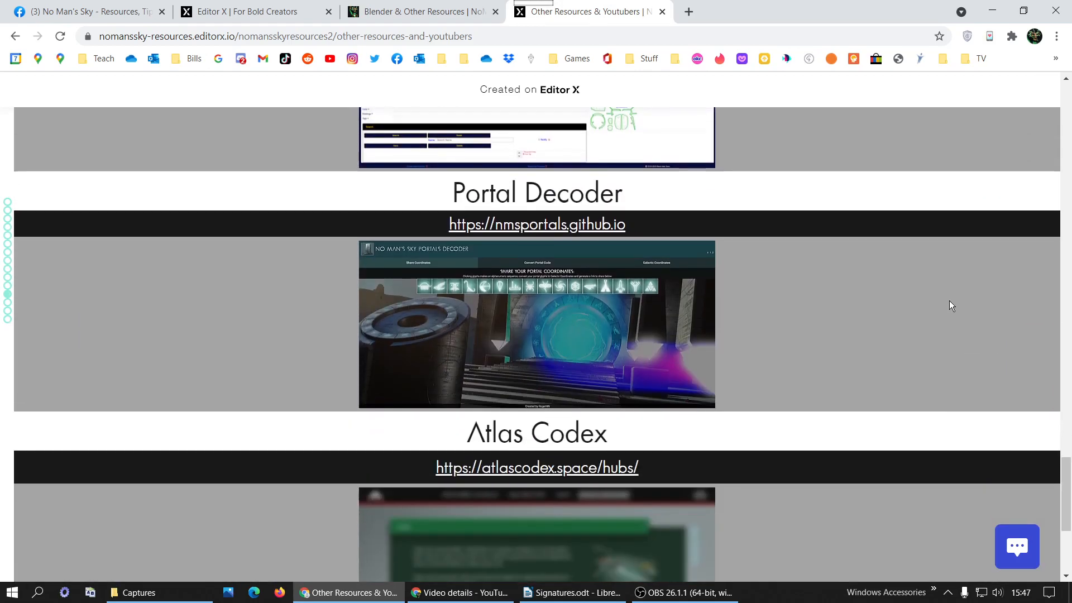
scroll(949, 300, "down", 6)
scroll(948, 303, "up", 10)
scroll(948, 305, "up", 15)
Return to the site editor and add an anchor to the Blender heading.
left_click(213, 9)
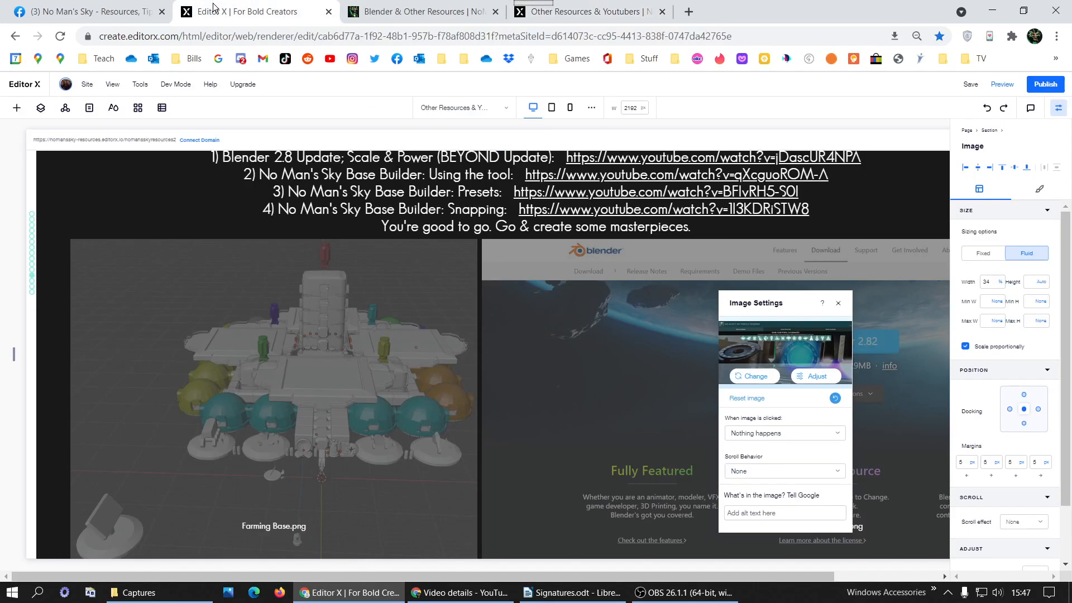
scroll(614, 250, "up", 5)
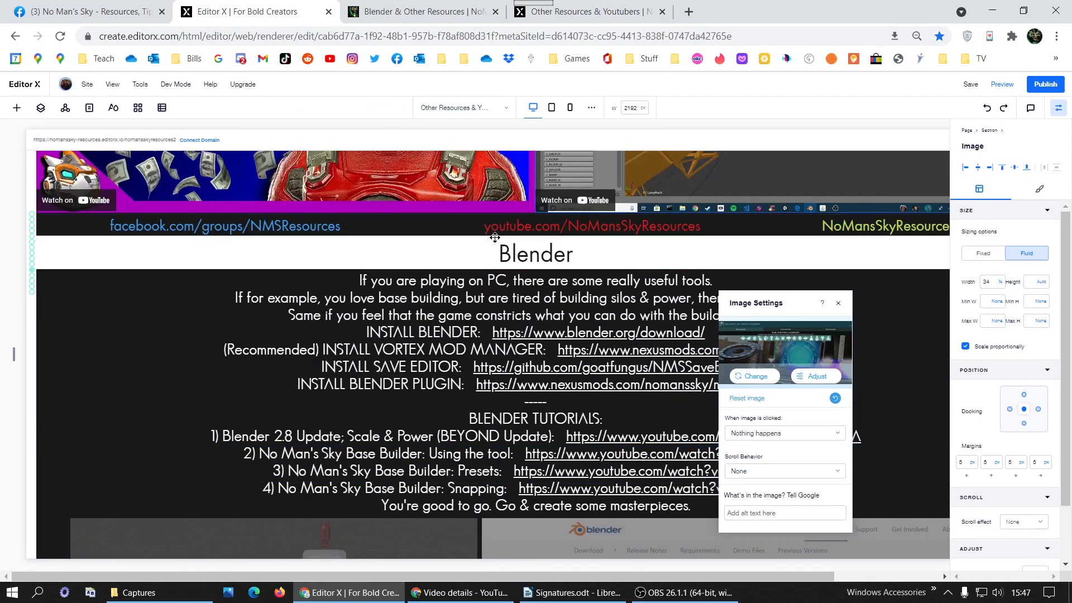
left_click(435, 252)
right_click(435, 253)
mouse_move(470, 443)
left_click(463, 466)
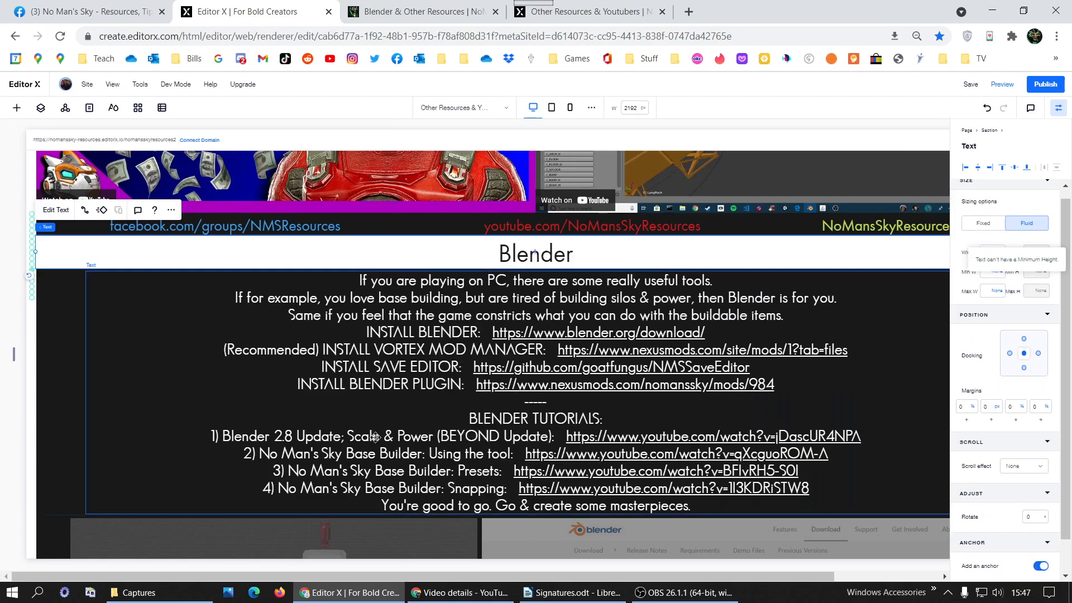
Add an anchor to the Coordinate Exchange heading.
scroll(467, 282, "down", 7)
scroll(466, 281, "down", 1)
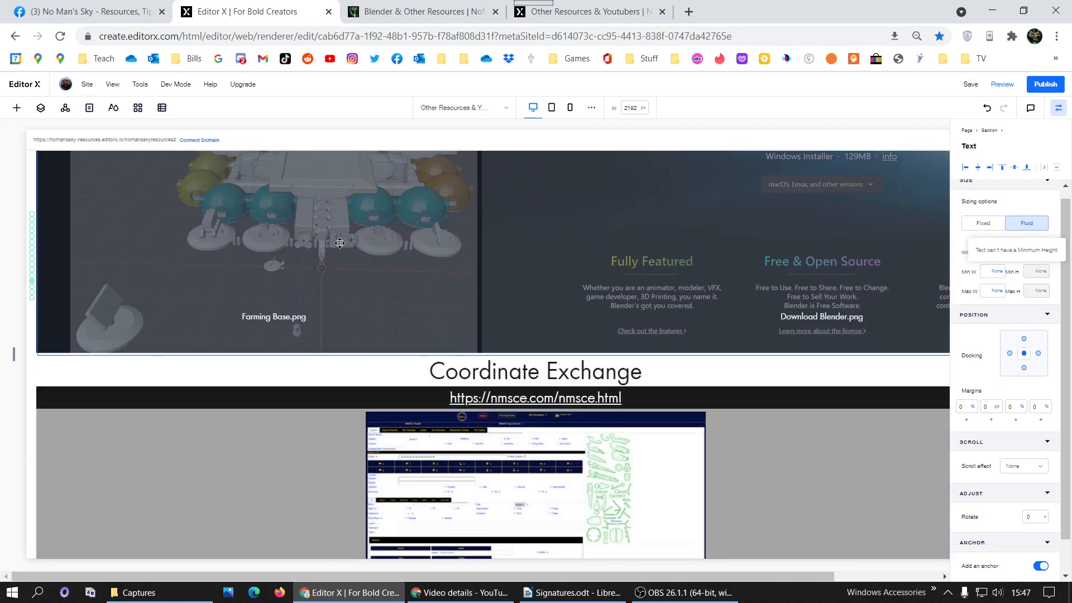
left_click(385, 371)
right_click(381, 377)
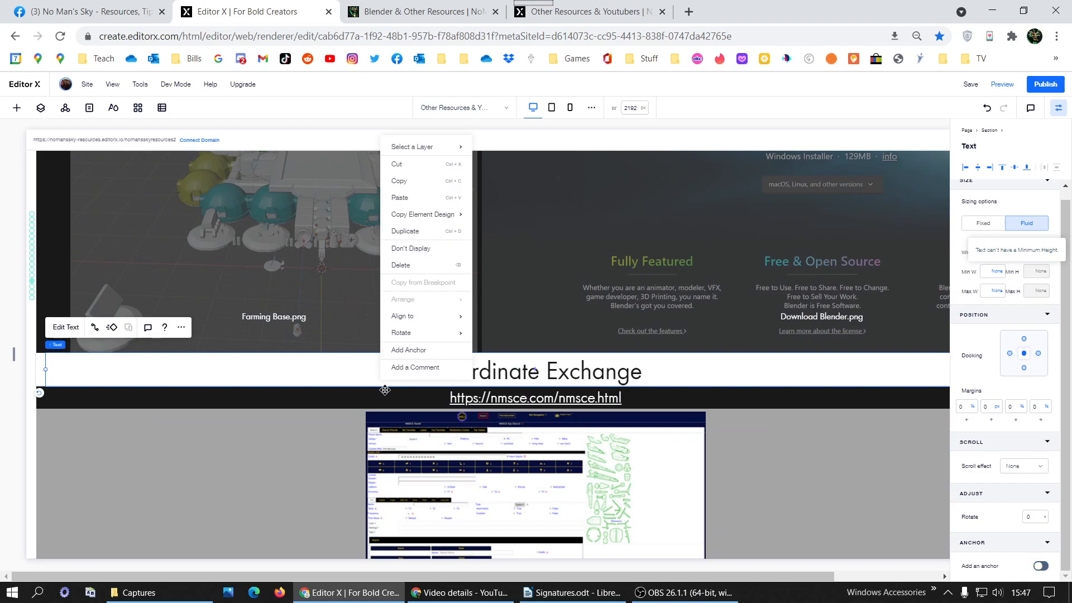
left_click(414, 351)
Add an anchor to the Portal Decoder heading and another to the Atlas Codex heading.
scroll(348, 312, "down", 5)
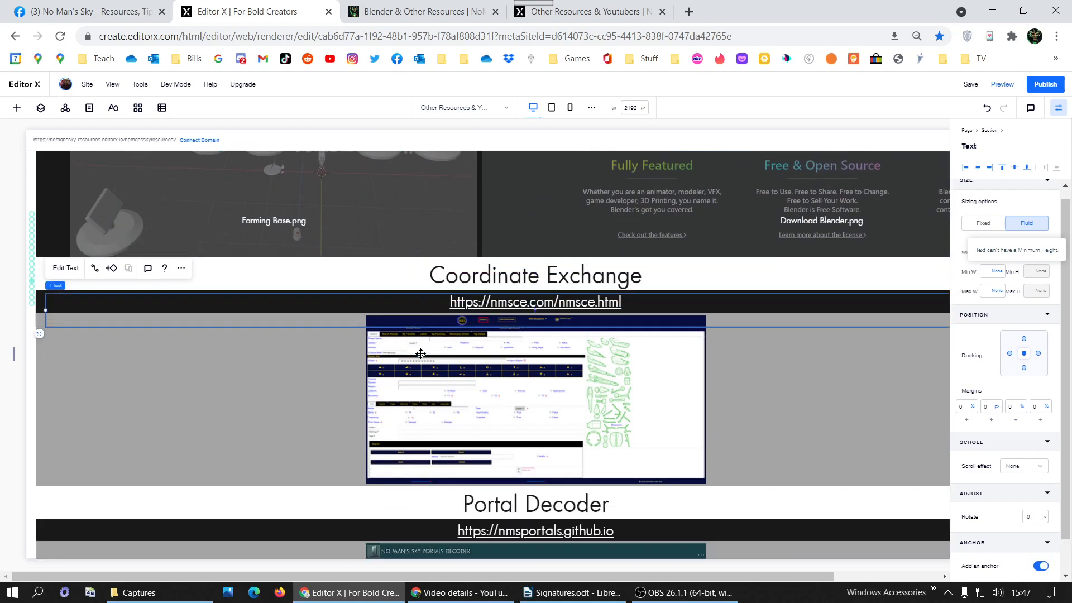
left_click(348, 312)
right_click(348, 314)
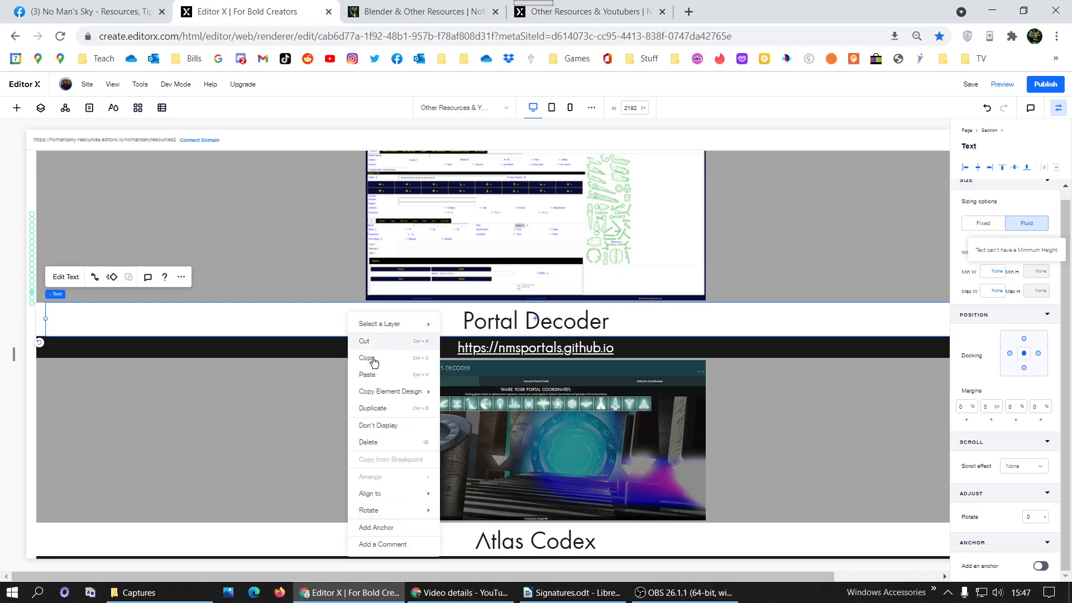
left_click(378, 530)
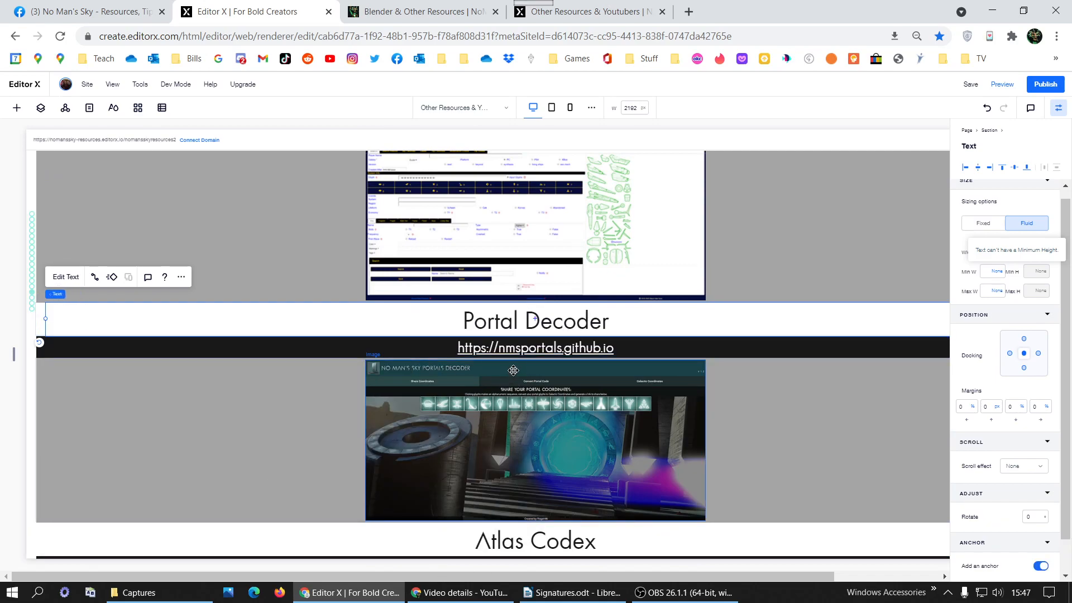
left_click(311, 537)
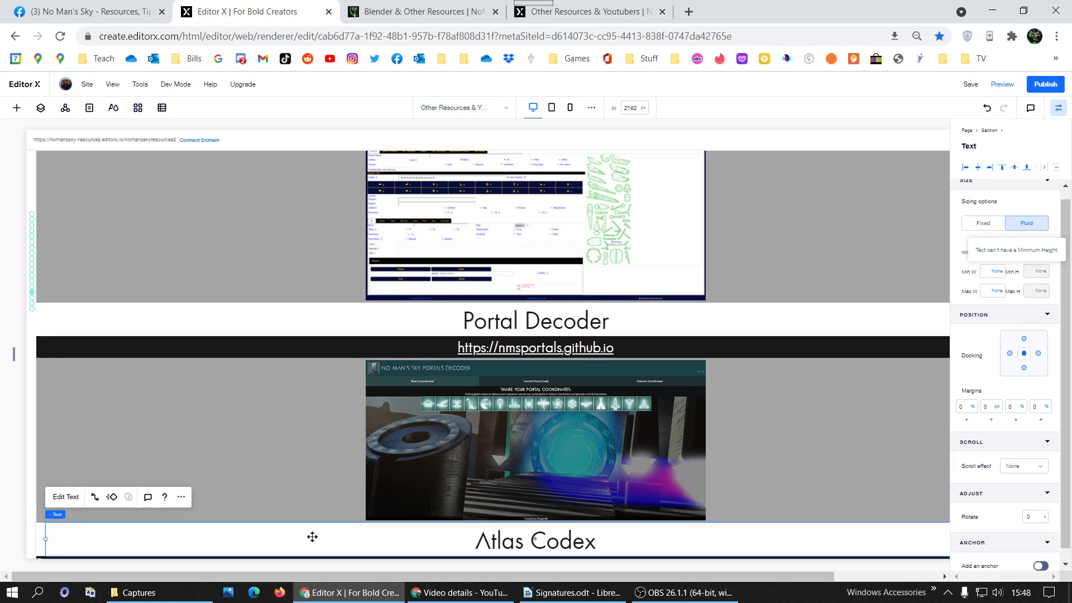
right_click(313, 540)
left_click(345, 510)
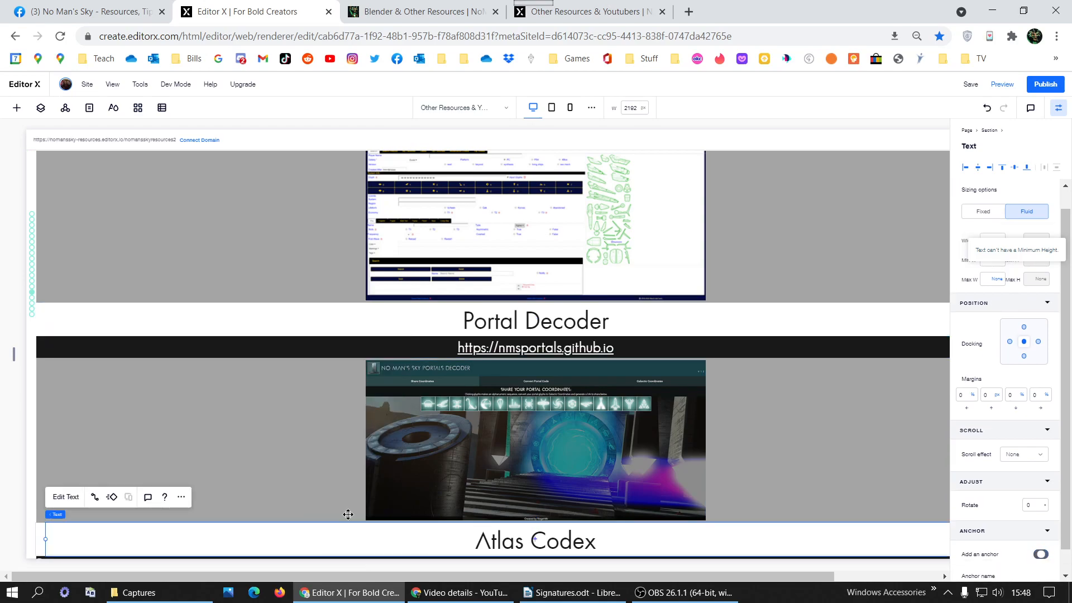
Publish the site with the new heading anchors on the Other Resources & Youtubers page.
left_click(1034, 84)
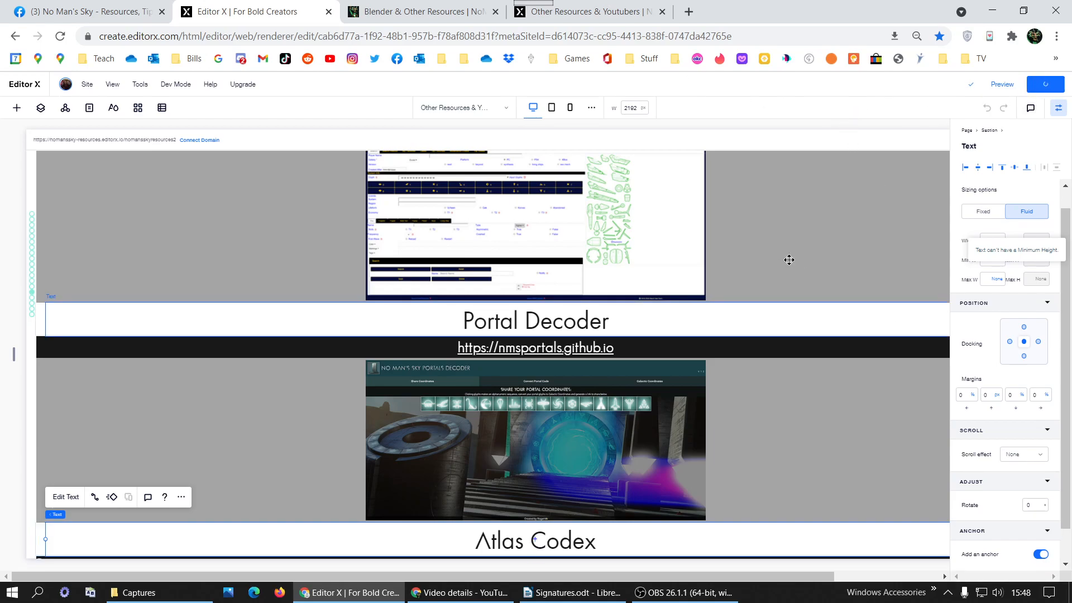
scroll(819, 233, "down", 5)
scroll(808, 215, "up", 10)
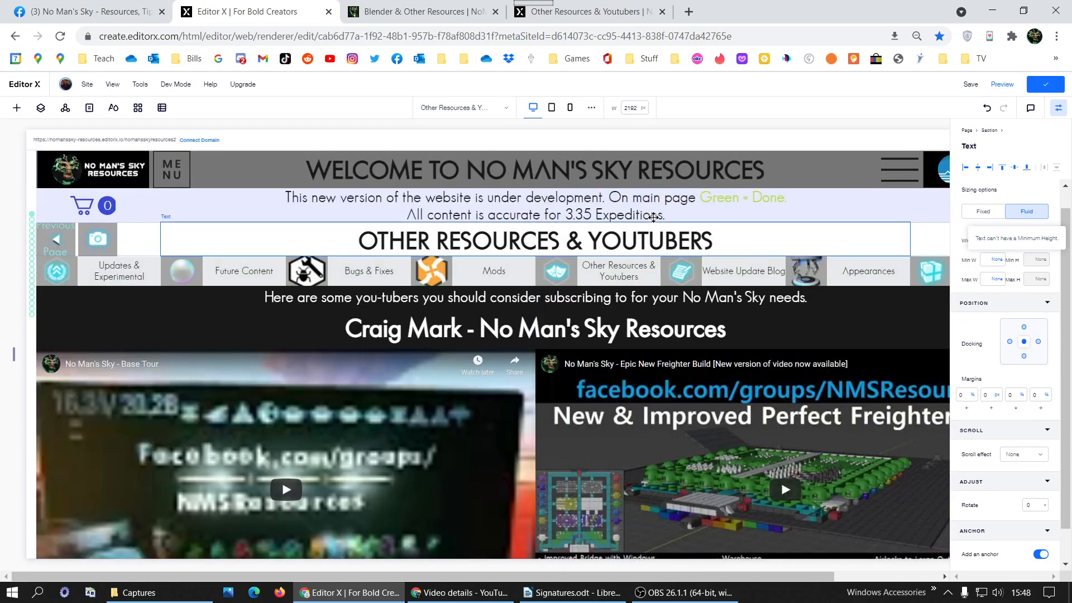
Switch to editing the Home page and hide the element properties to widen the canvas.
left_click(463, 108)
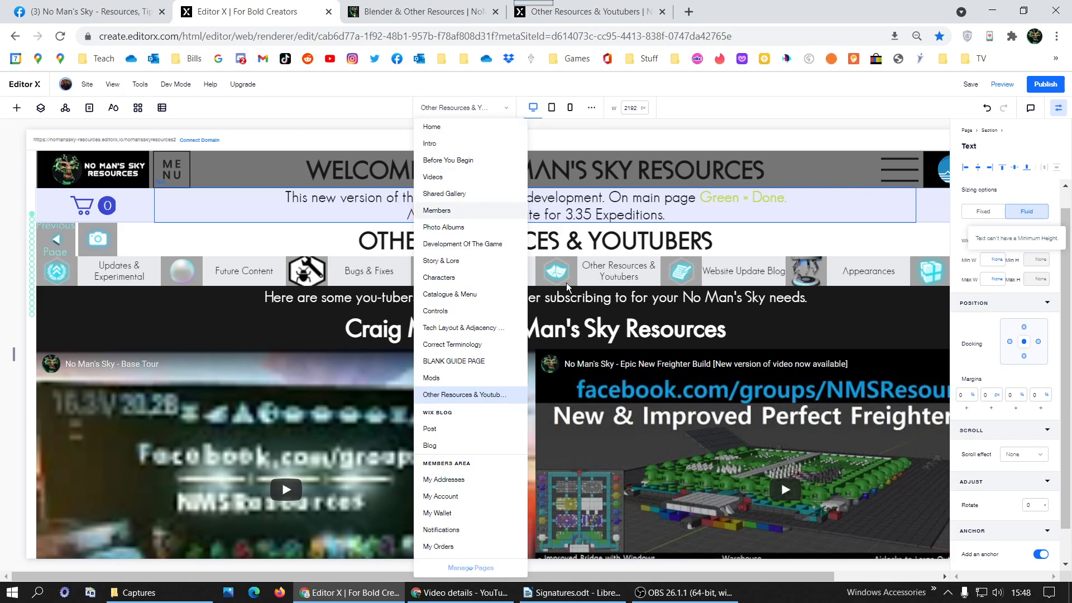
left_click(628, 275)
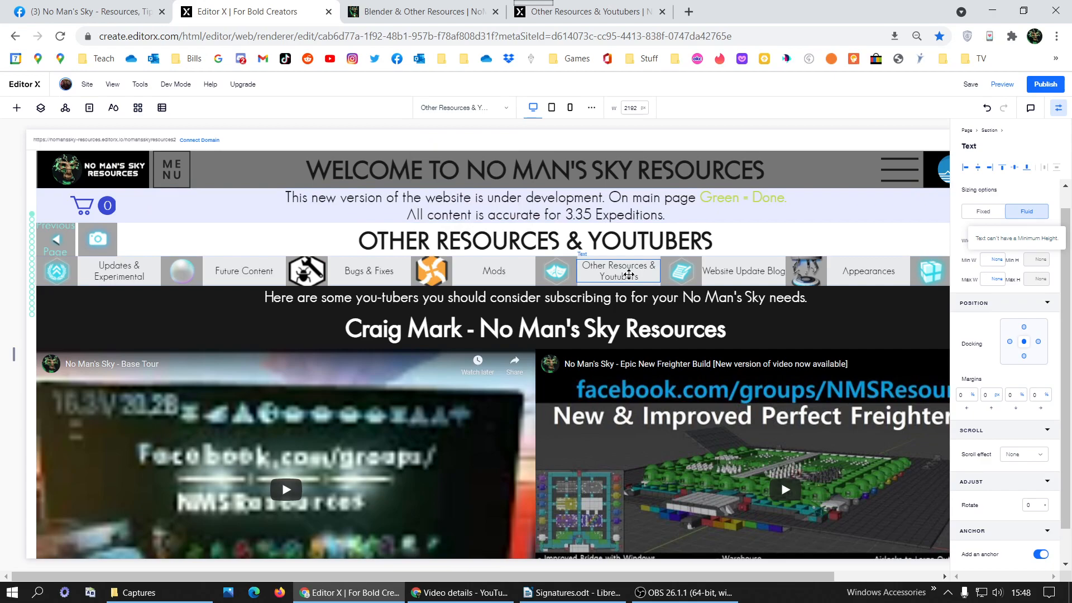
left_click(552, 273)
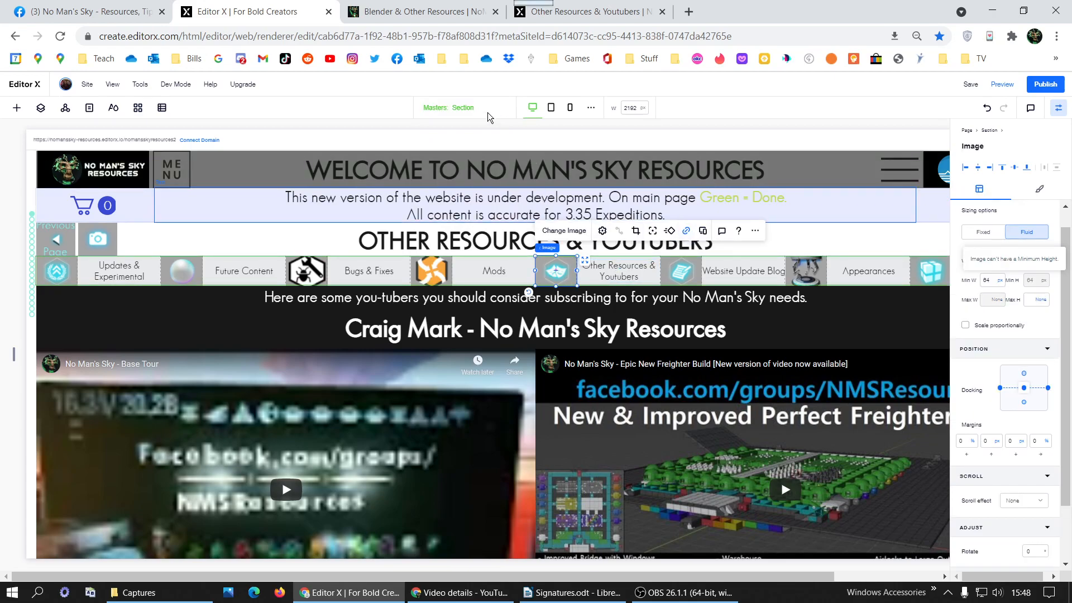
left_click(406, 240)
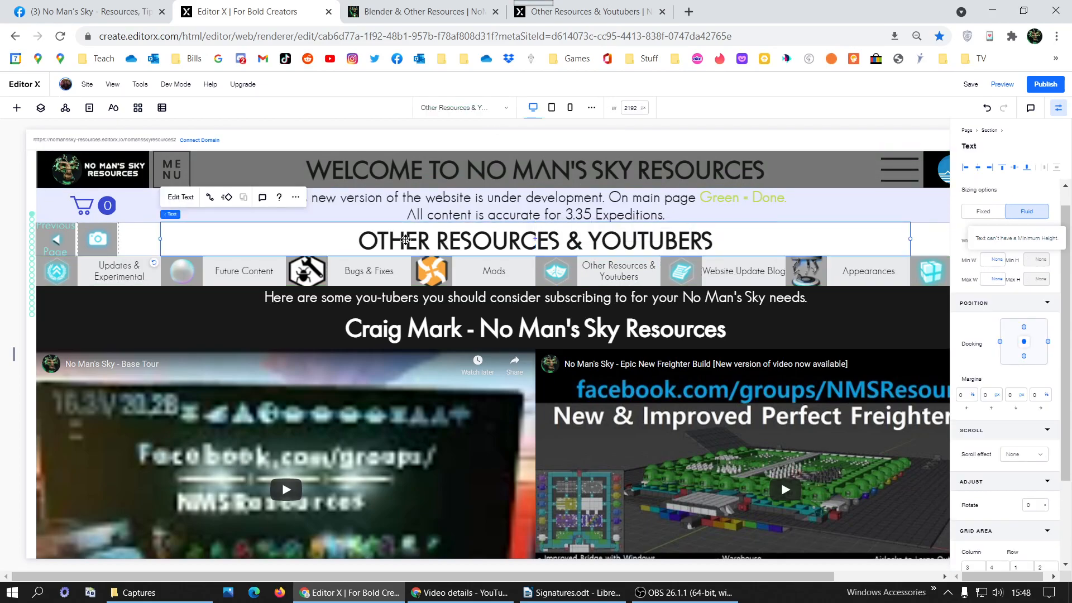
left_click(485, 112)
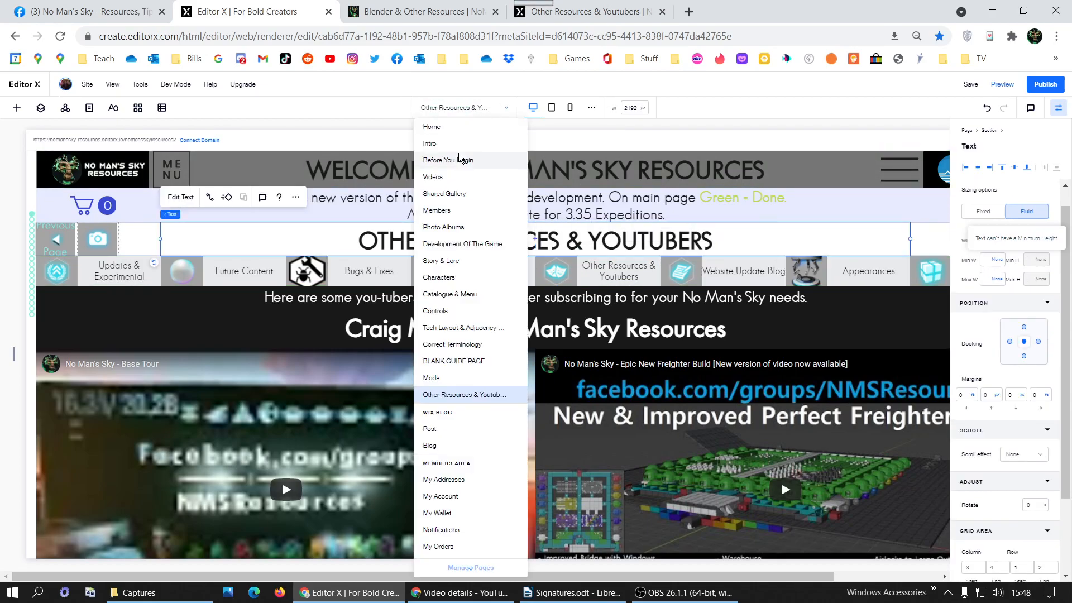
left_click(453, 132)
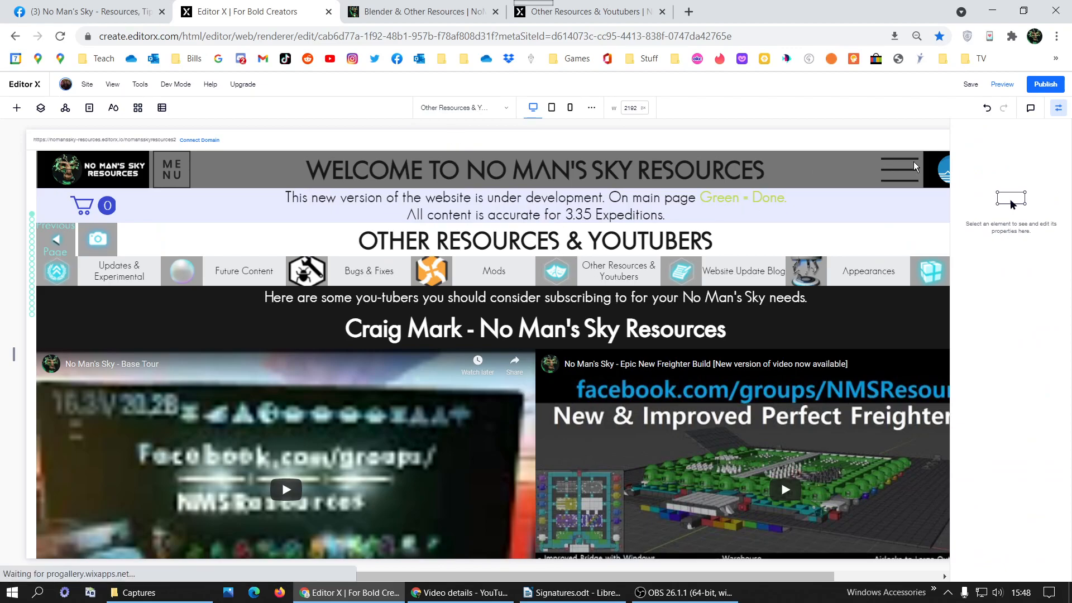
left_click(1059, 112)
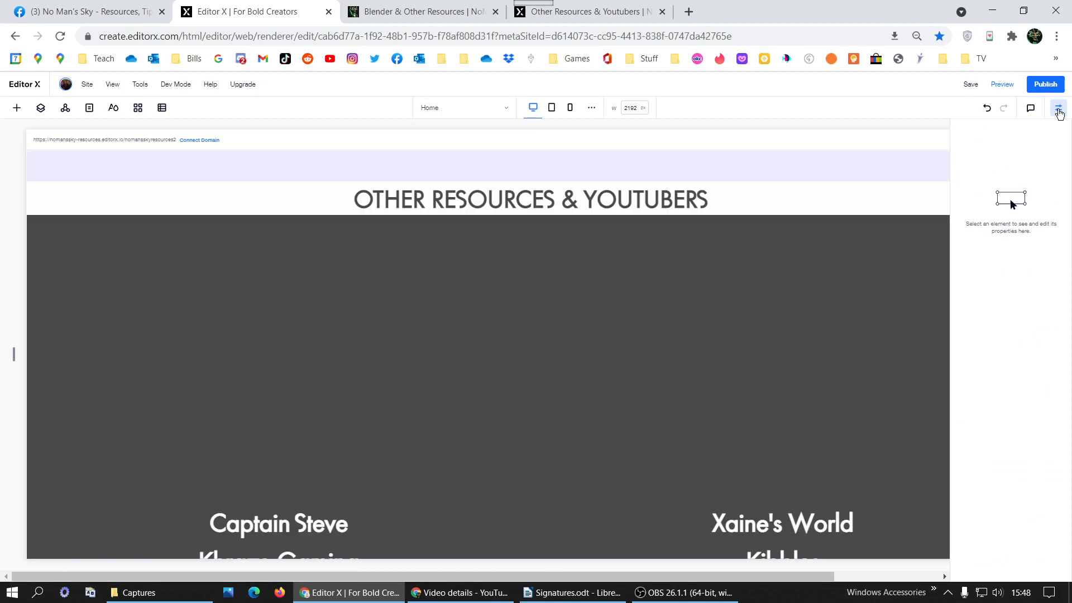
Apply the link from the Mods label under Misc Guides to the Mods page, opening in the current window.
scroll(682, 324, "down", 19)
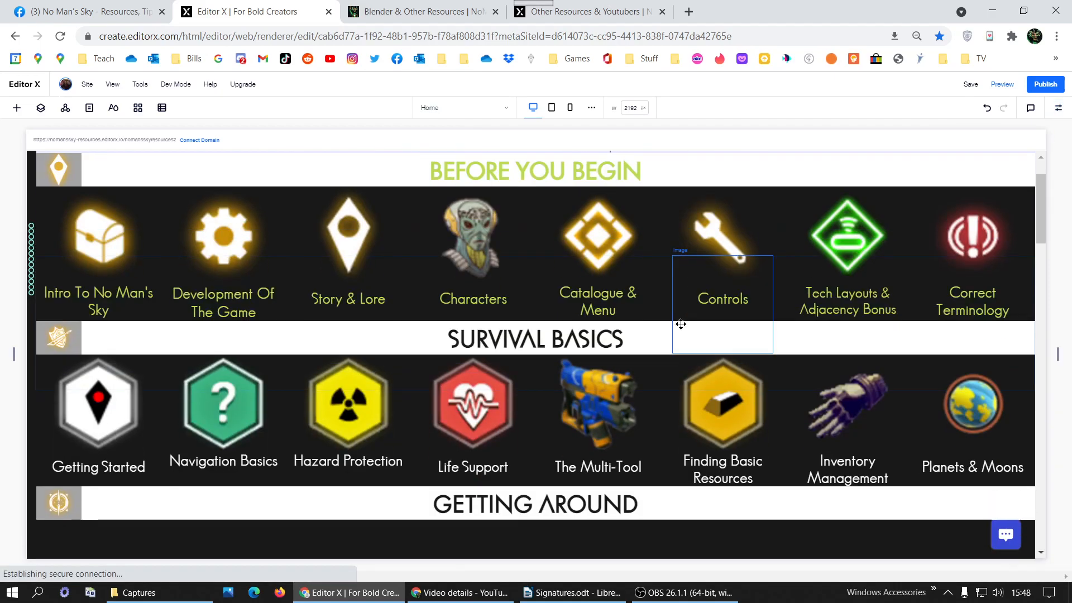
scroll(697, 283, "down", 12)
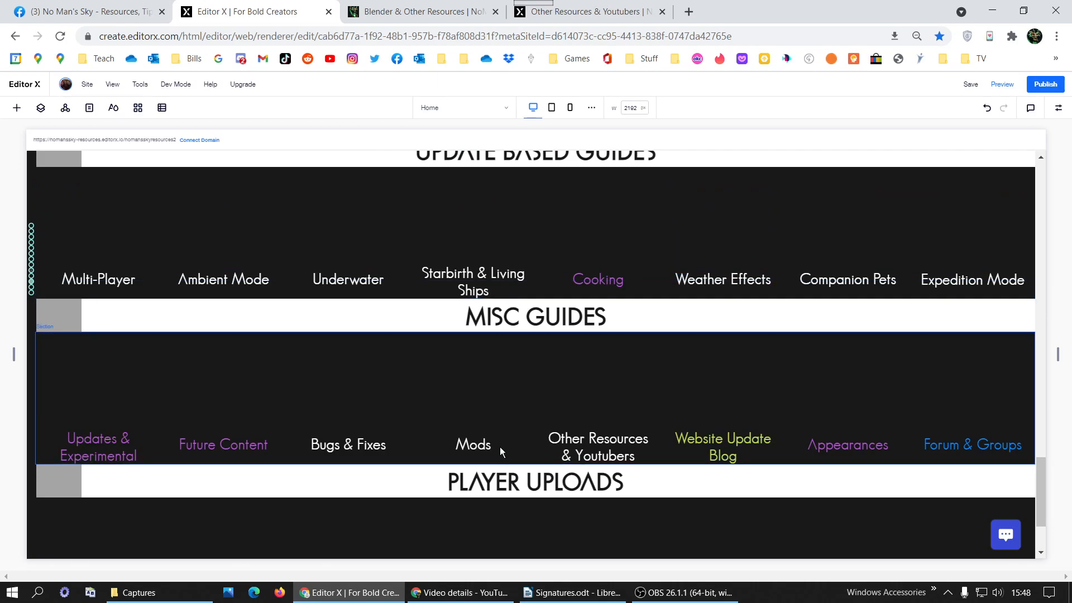
left_click(488, 446)
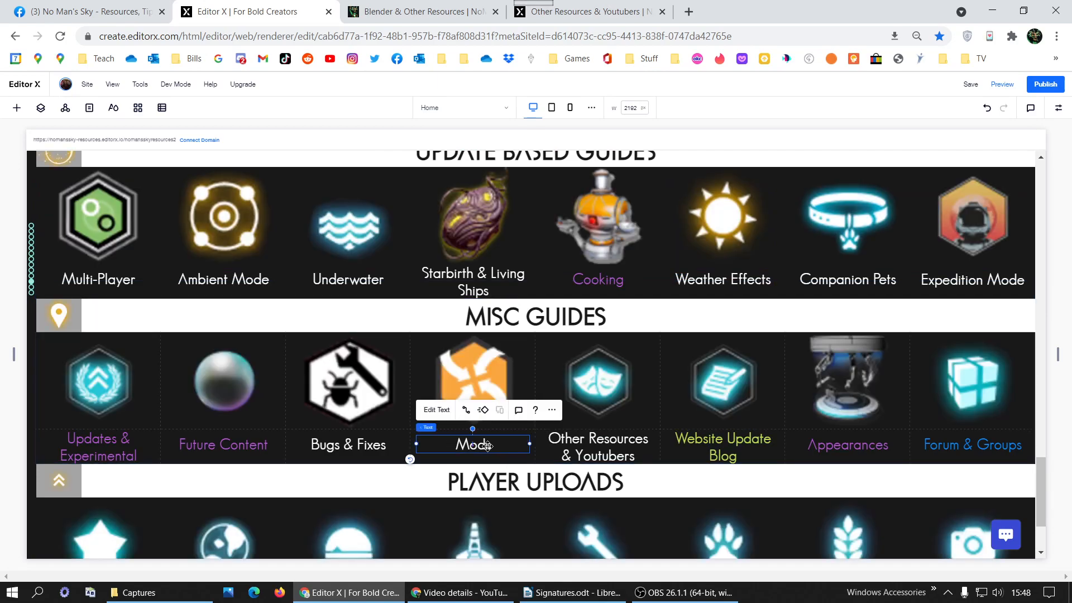
left_click(431, 410)
left_click(426, 411)
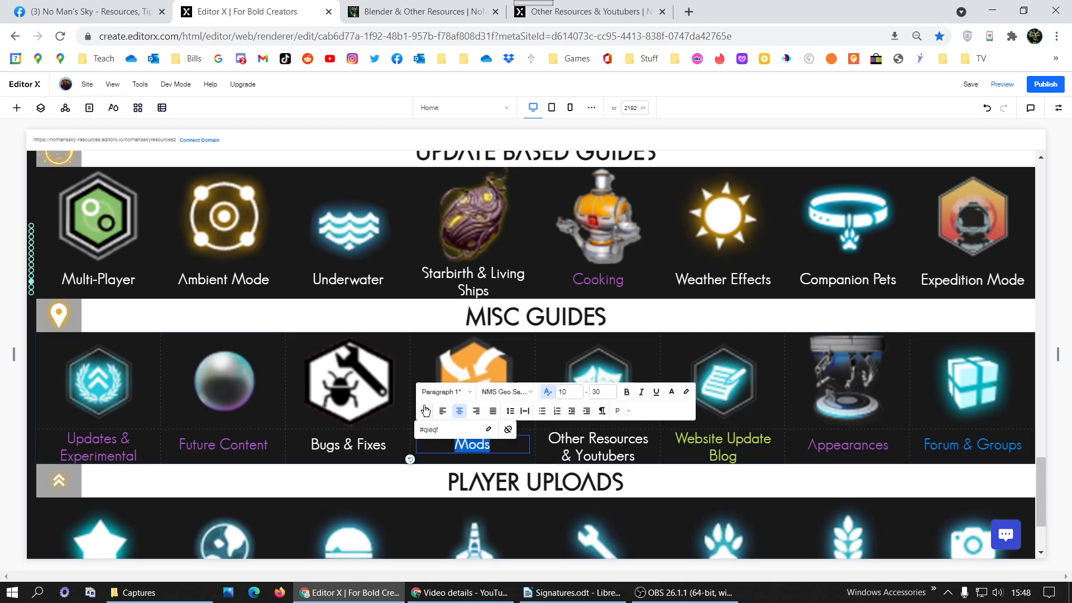
left_click(426, 413)
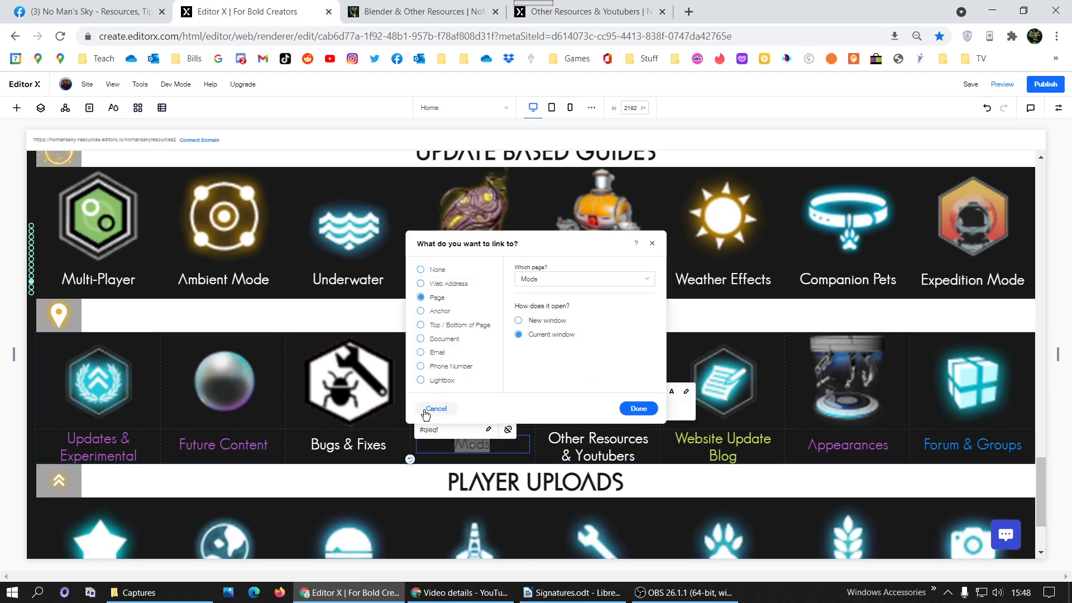
left_click(637, 410)
Remove the underline from the Mods label and colour its text green #BADA55.
double_click(507, 446)
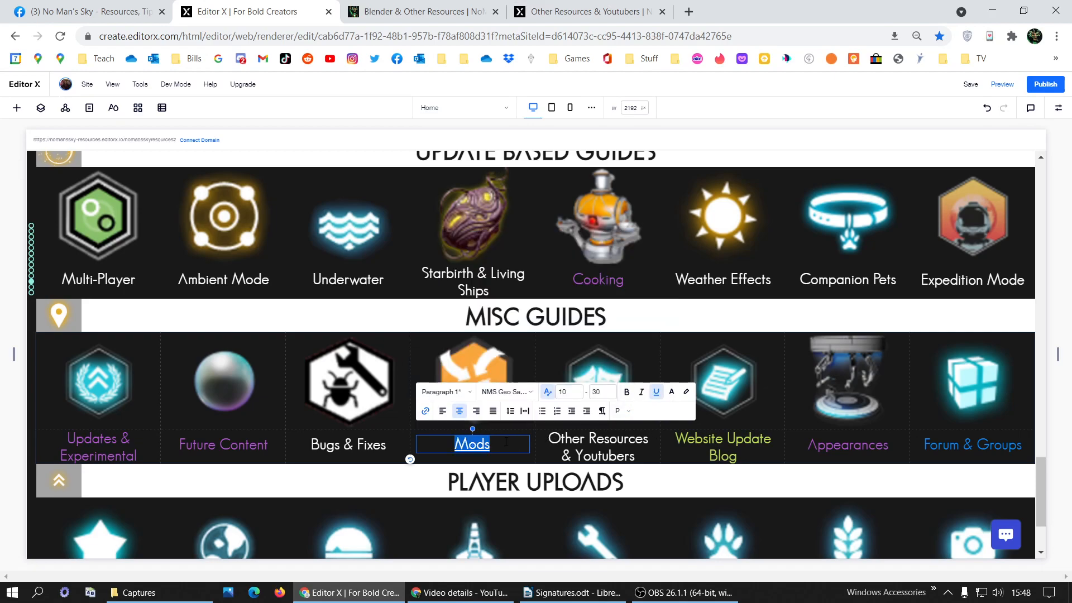
left_click(671, 391)
left_click(694, 522)
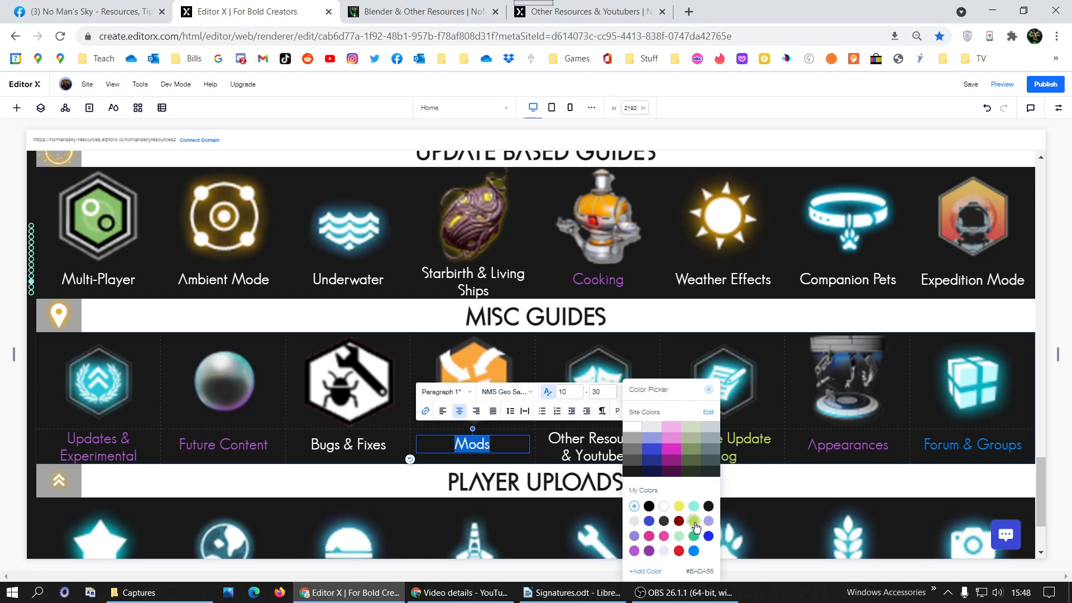
left_click(573, 450)
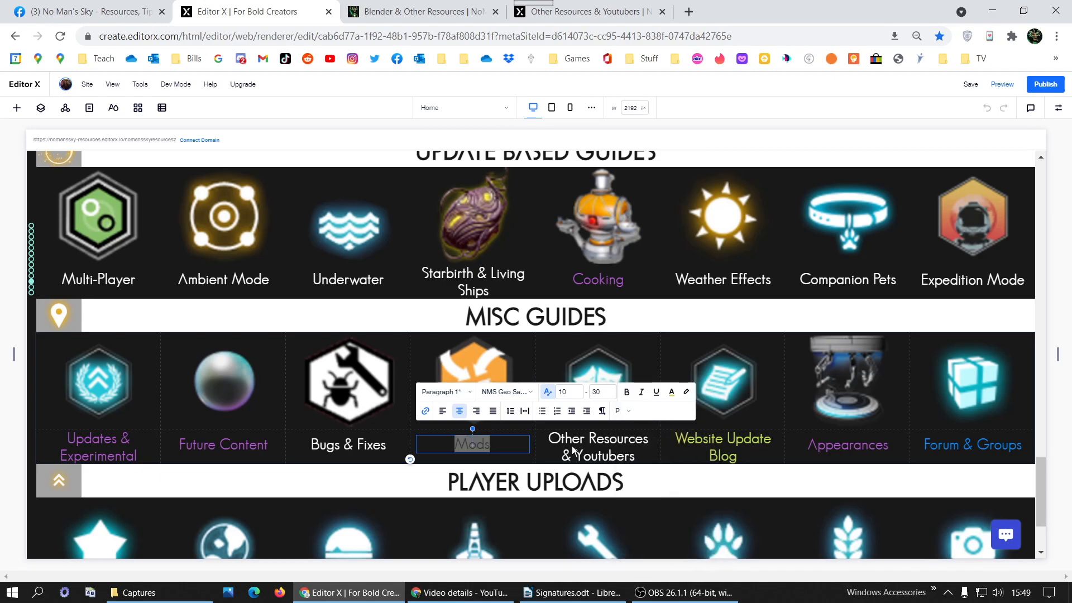
left_click(494, 358)
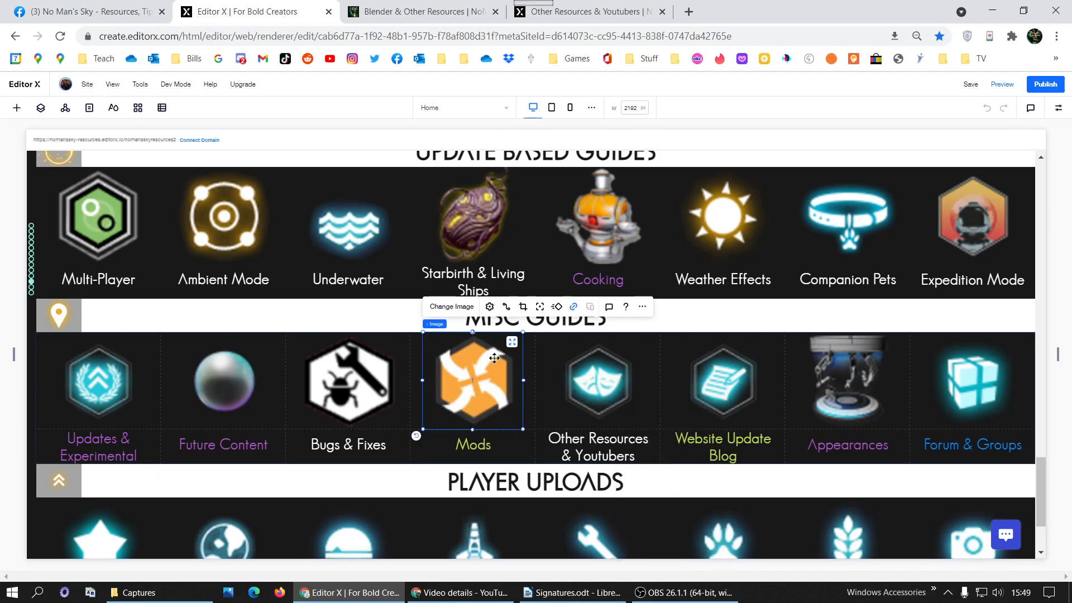
Apply the Other Resources & Youtubers label's link to the page of the same name, opening in the current window.
left_click(611, 398)
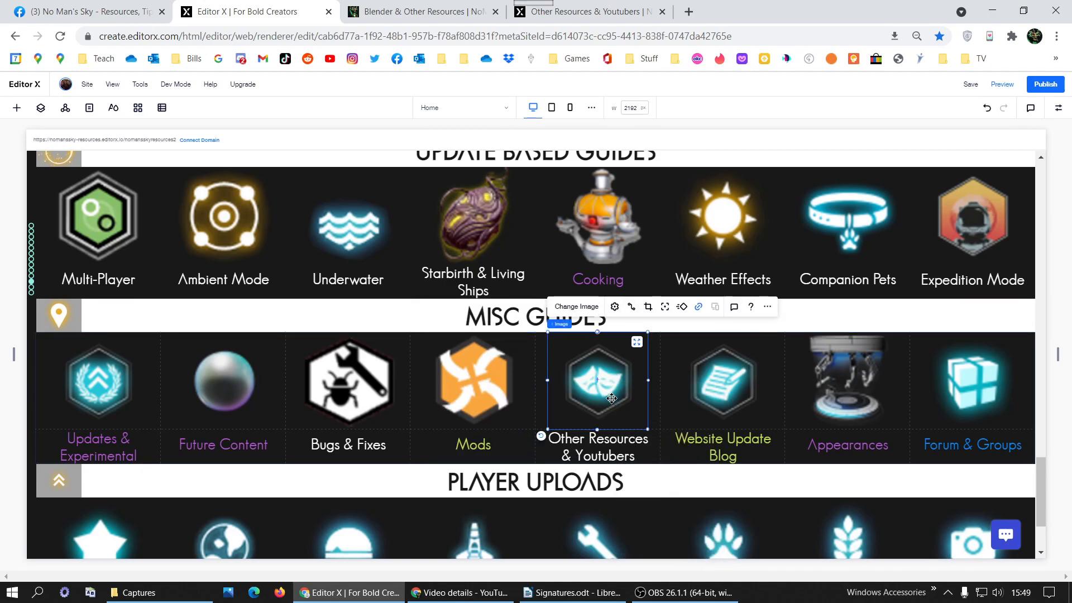
left_click(616, 450)
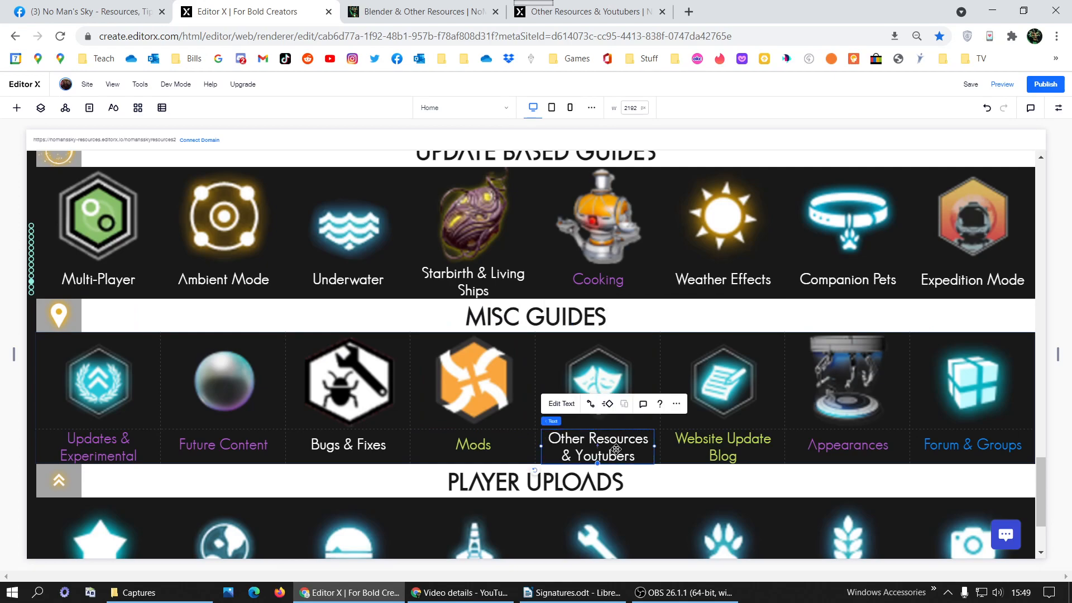
left_click(558, 403)
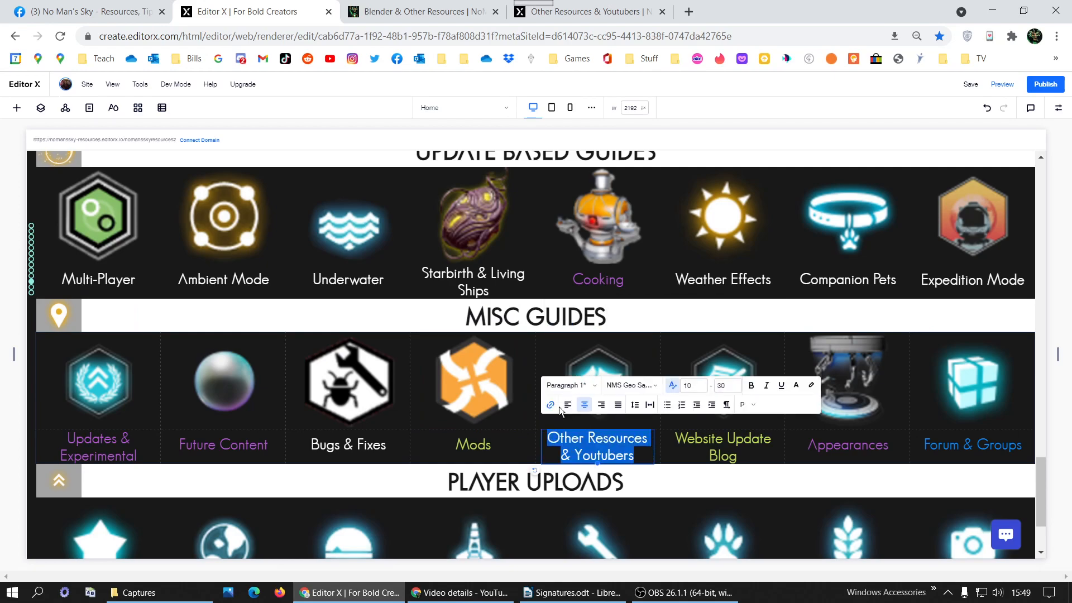
left_click(555, 403)
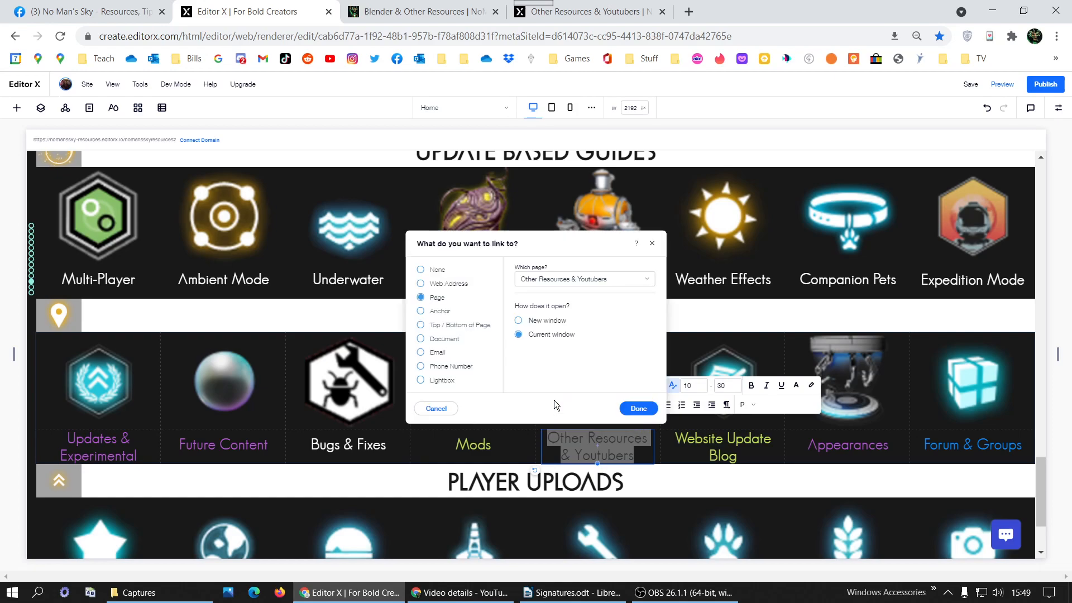
left_click(631, 410)
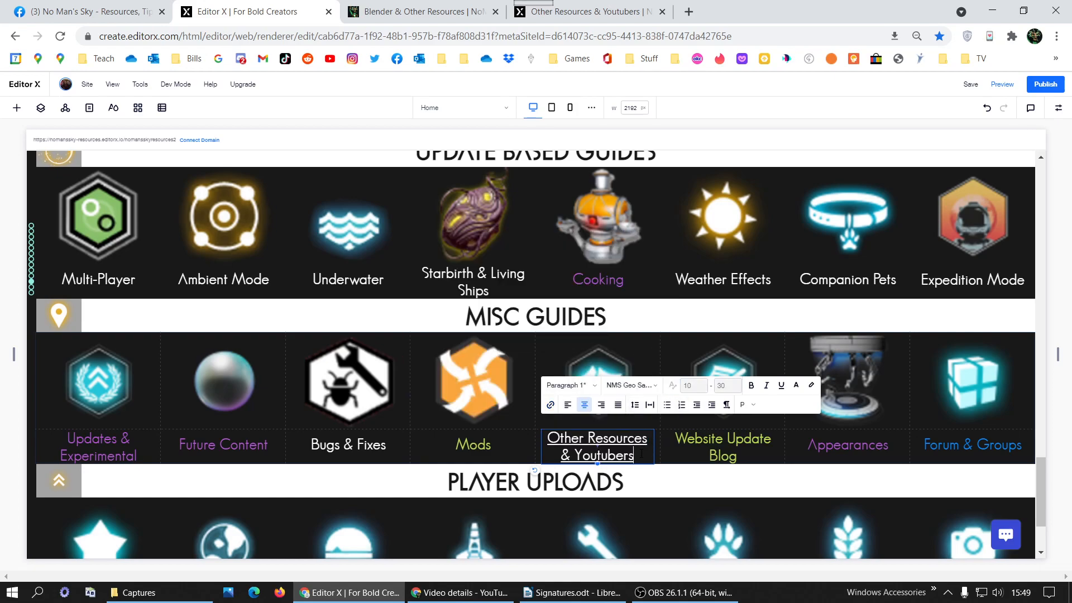
Remove the underline from the Other Resources & Youtubers label and colour its text green #BADA55.
key("ctrl+a")
left_click(782, 389)
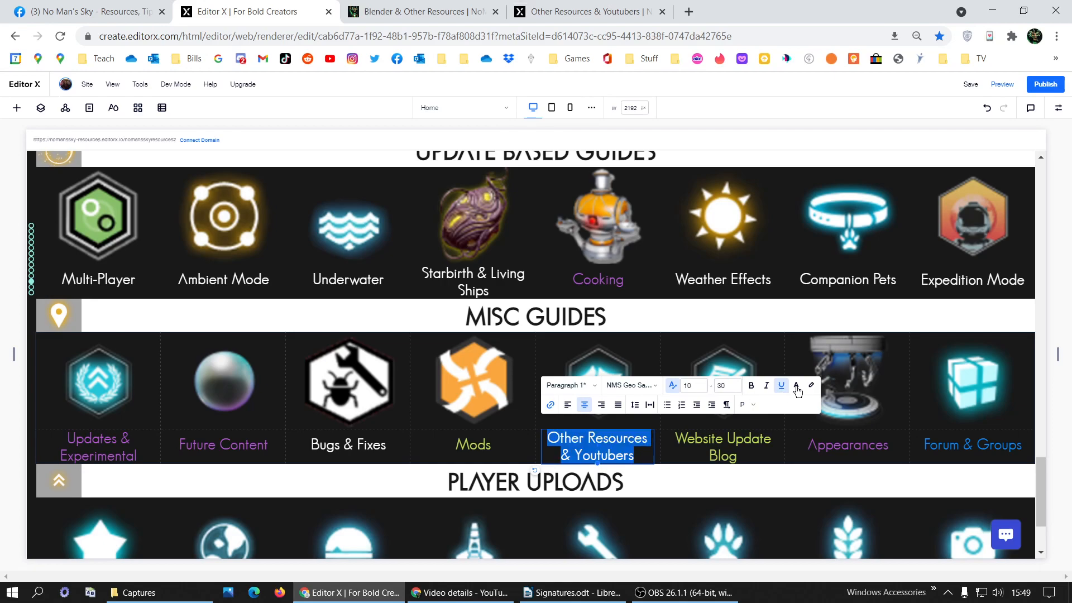
left_click(797, 388)
left_click(804, 521)
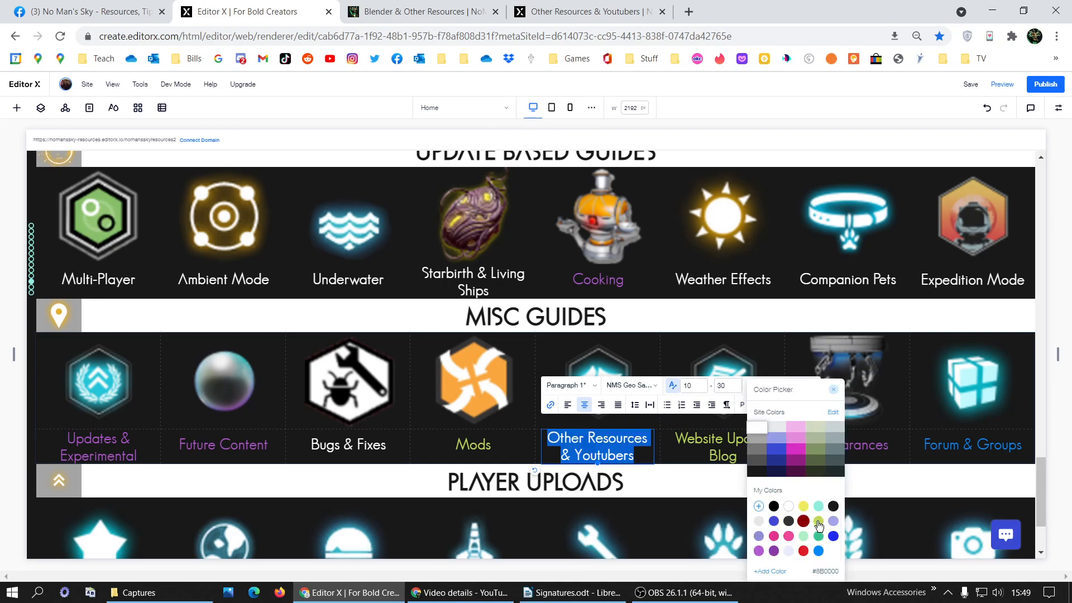
left_click(818, 522)
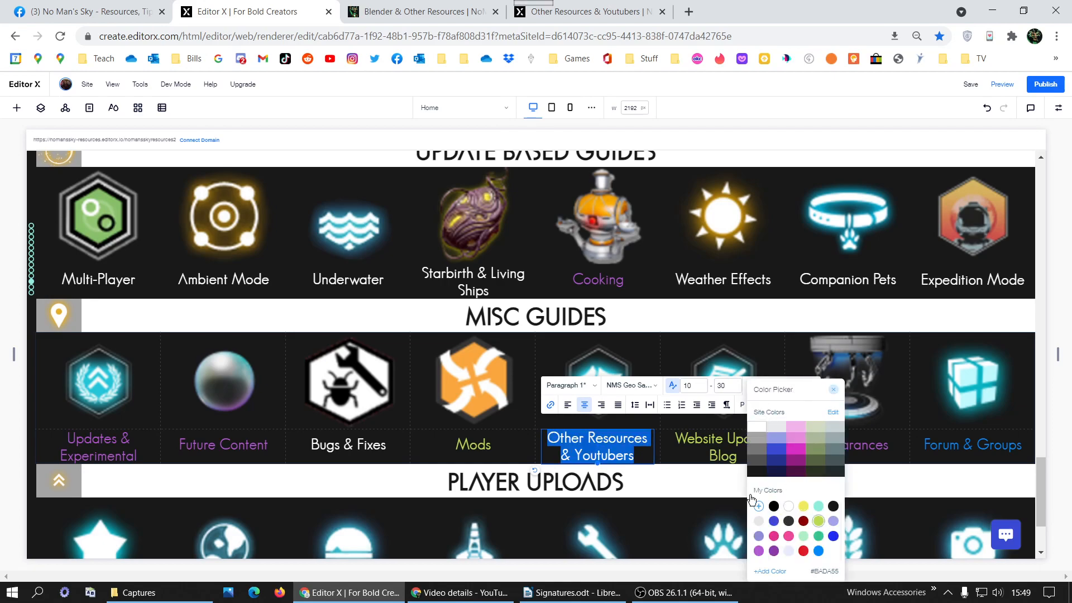
left_click(704, 447)
left_click(704, 446)
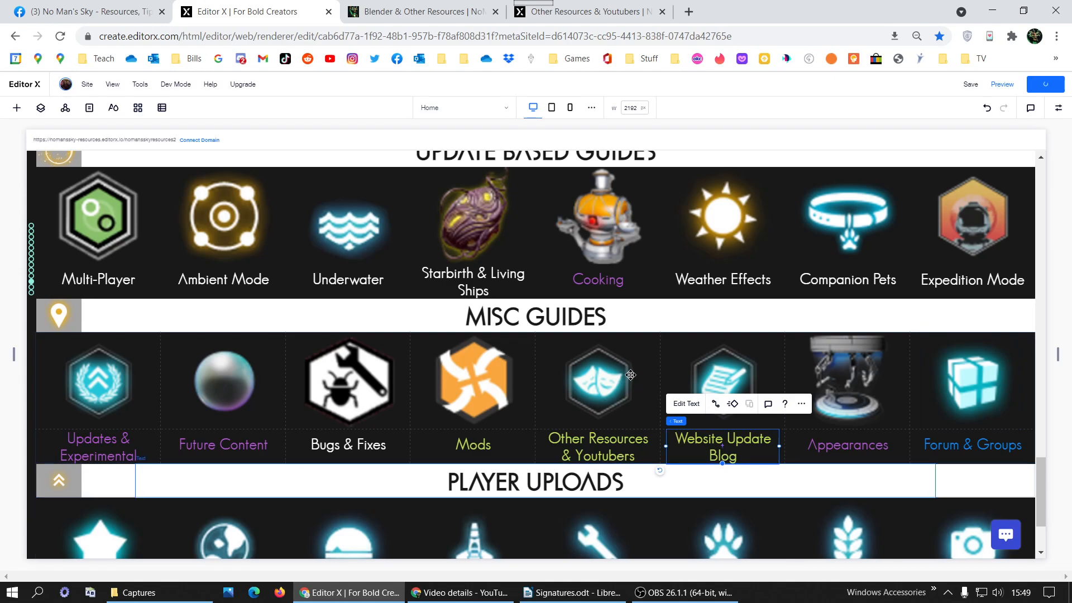
Review the Home page's guide sections between Getting Around and Player Uploads, checking the label colours that mark each guide's progress.
scroll(735, 552, "down", 1)
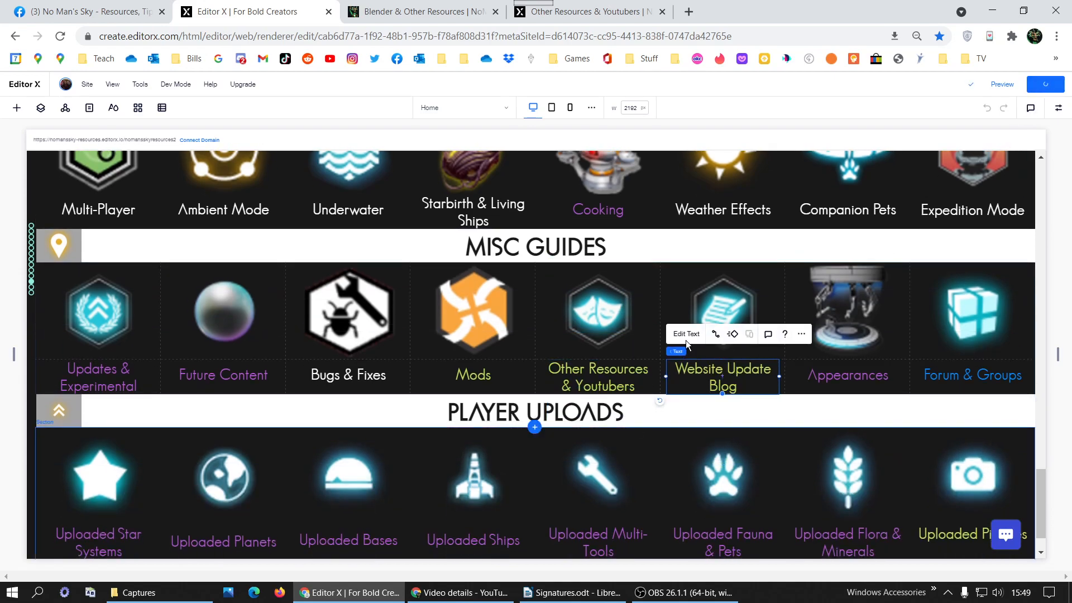
scroll(618, 329, "up", 2)
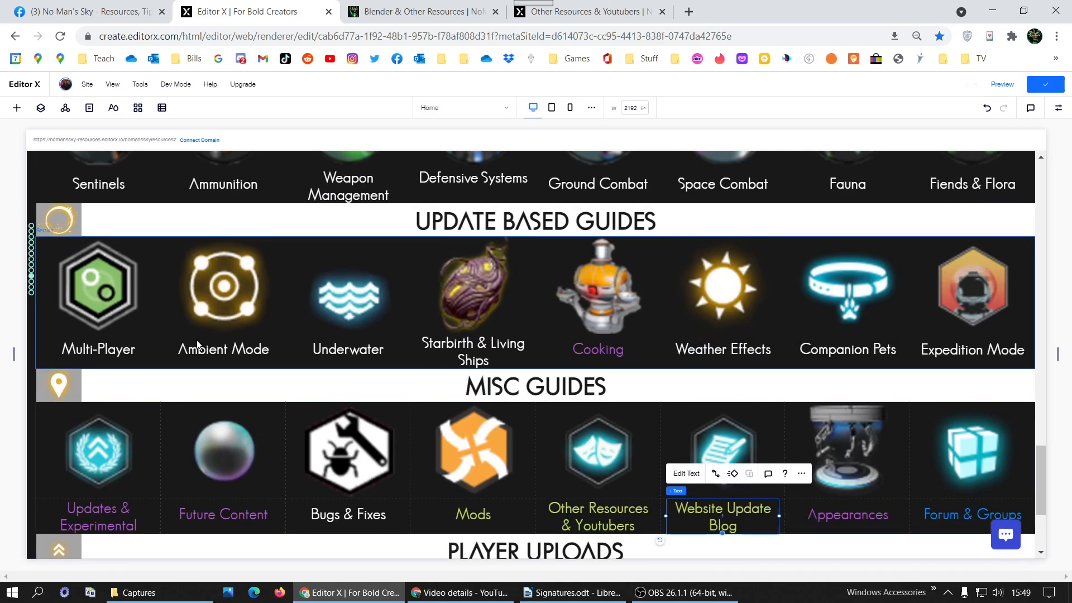
scroll(761, 214, "up", 3)
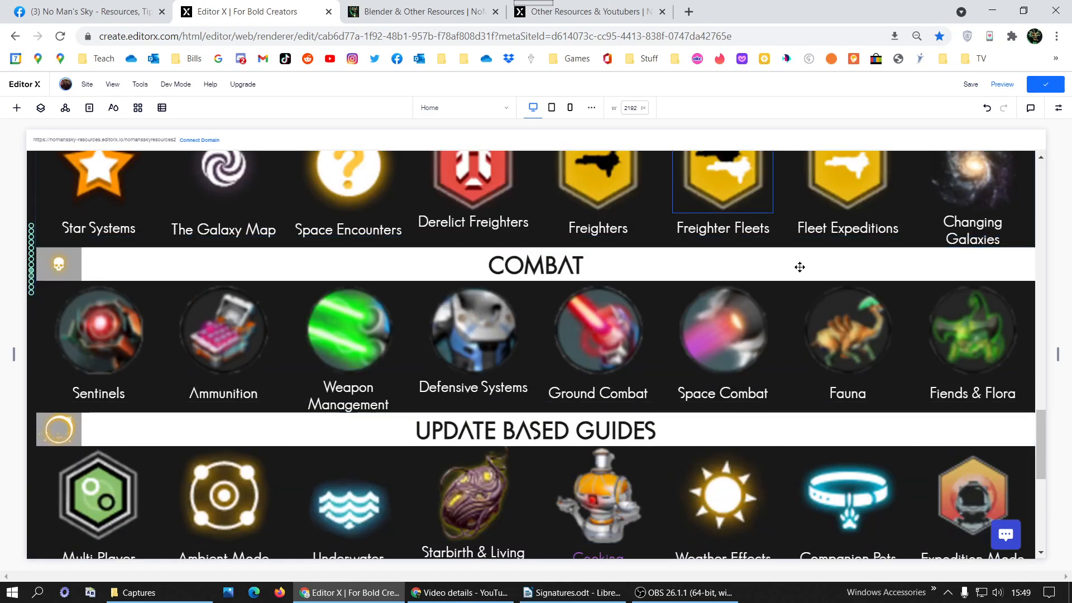
scroll(993, 240, "up", 4)
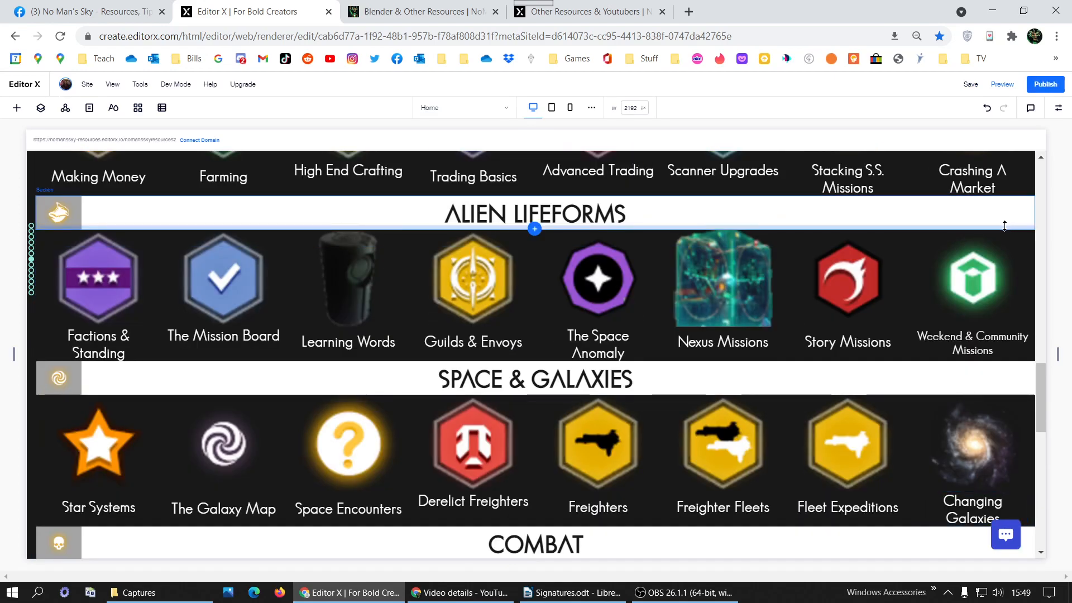
left_click_drag(1045, 385, 1026, 483)
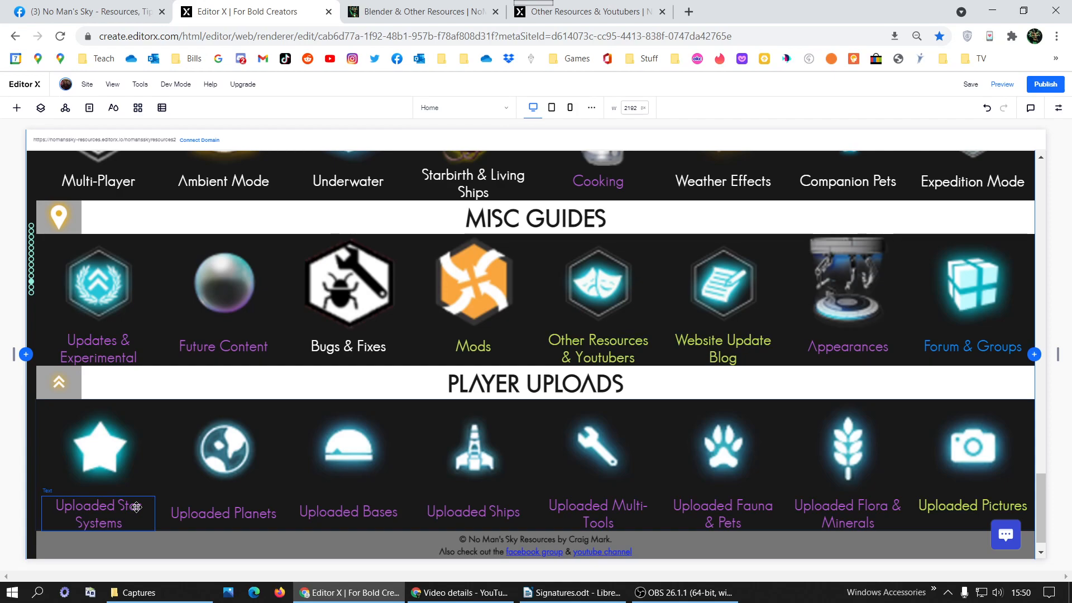
scroll(310, 379, "up", 6)
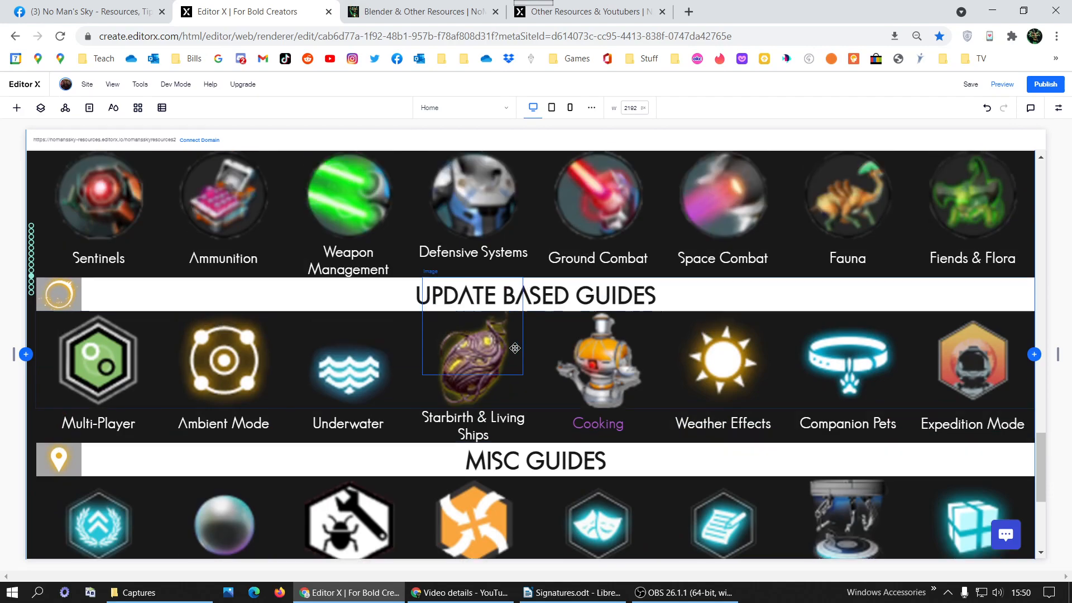
scroll(514, 348, "up", 15)
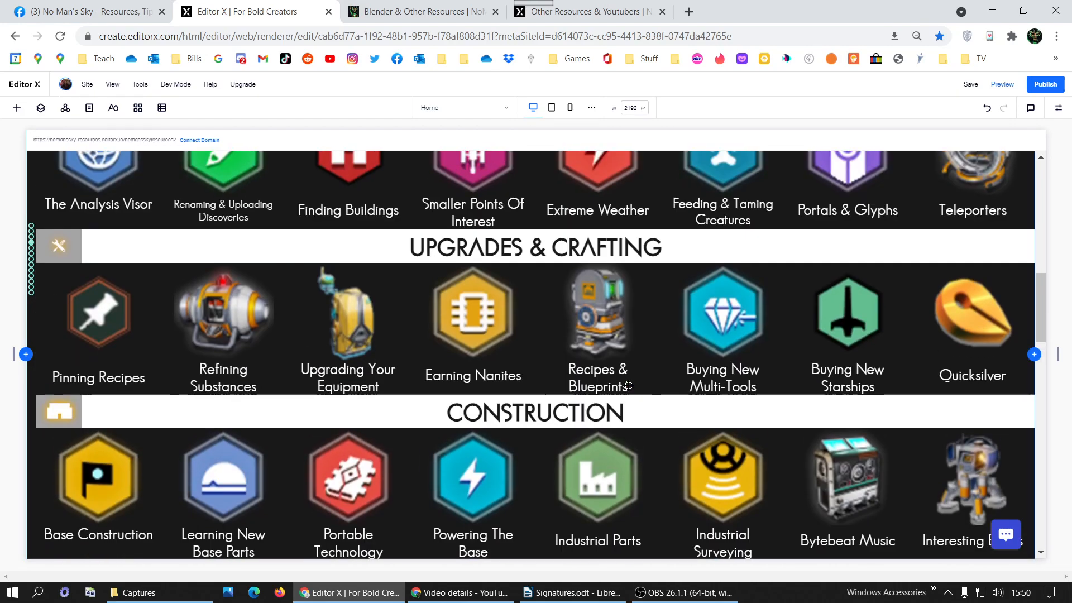
scroll(628, 385, "up", 4)
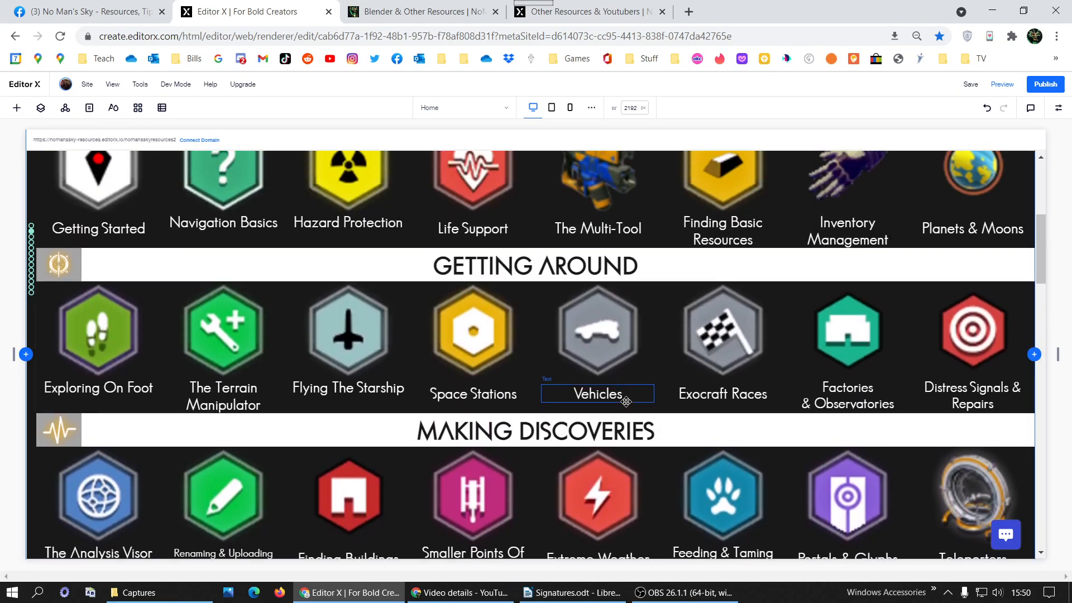
scroll(626, 401, "down", 17)
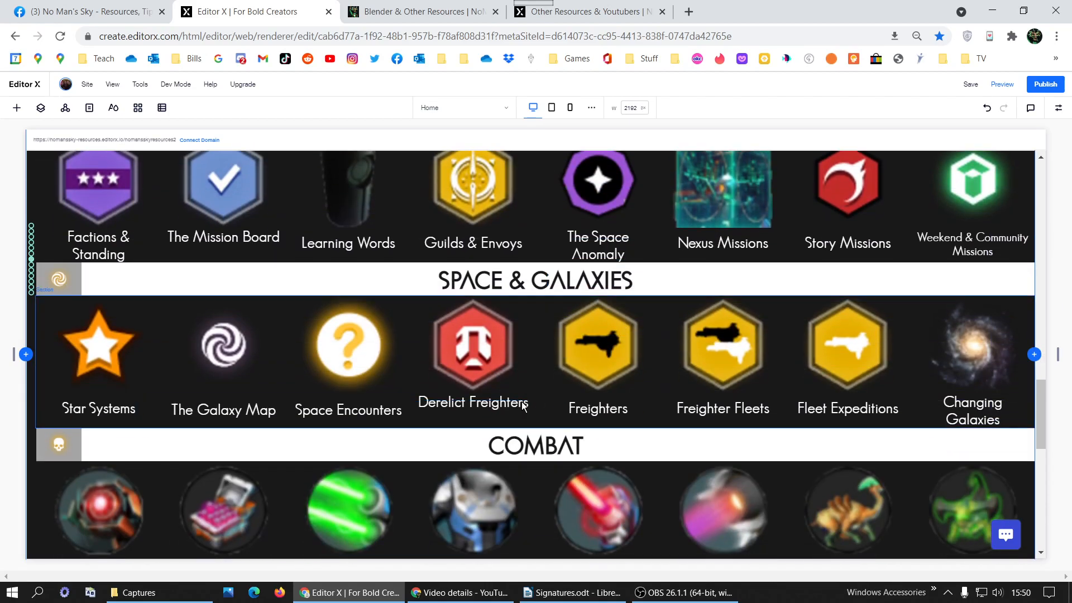
scroll(827, 405, "down", 4)
scroll(904, 396, "down", 4)
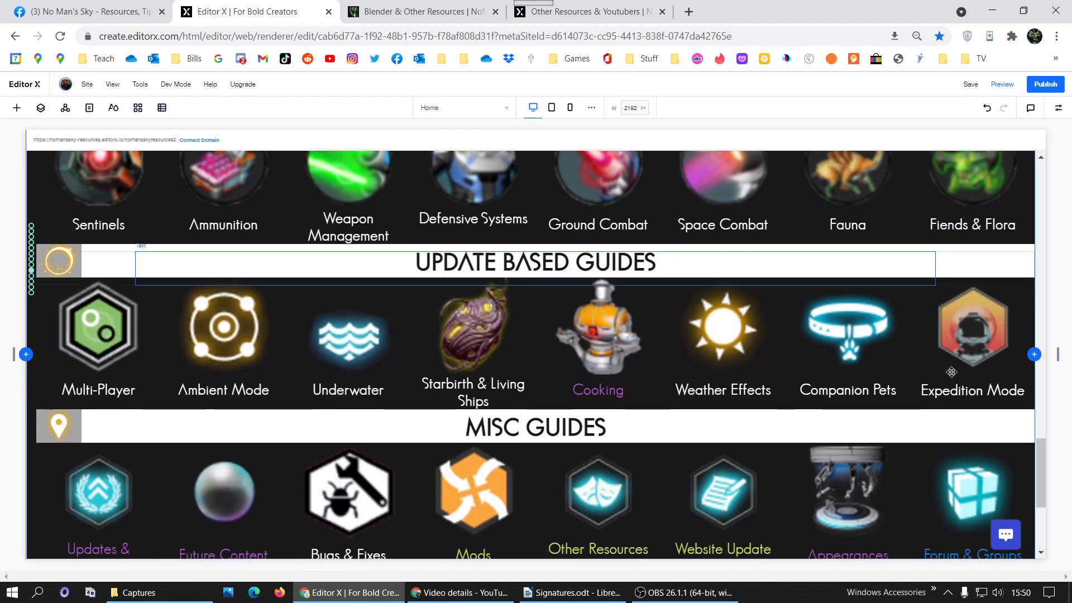
scroll(906, 360, "down", 4)
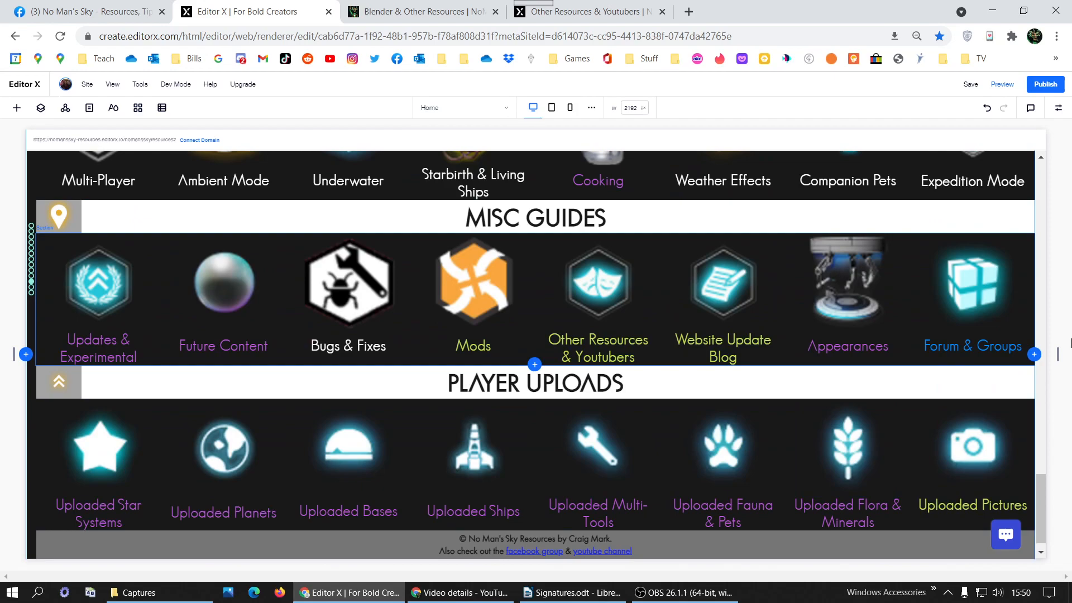
scroll(808, 383, "up", 1)
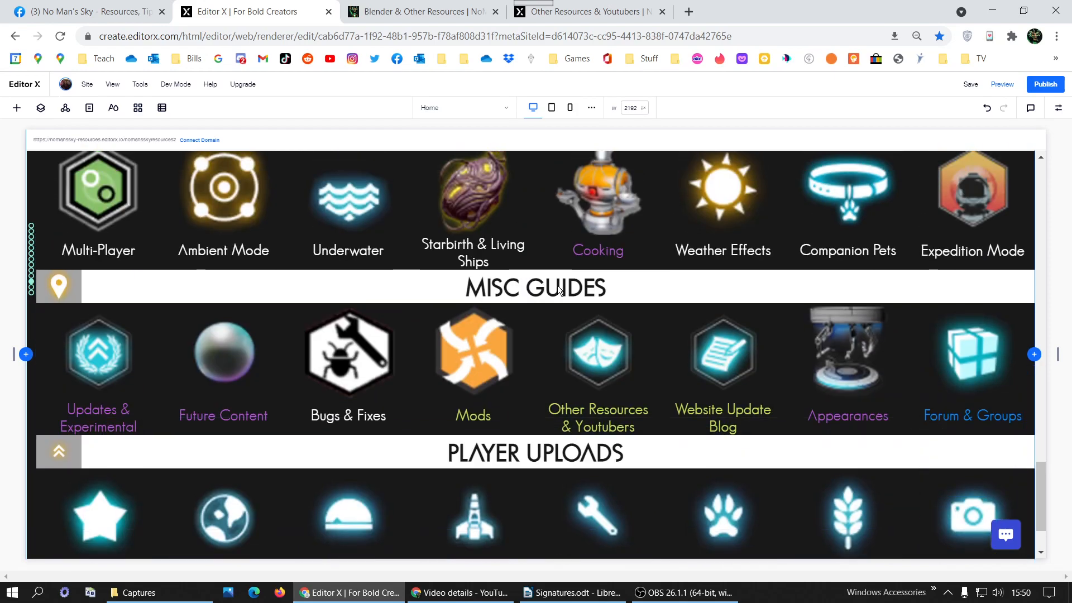